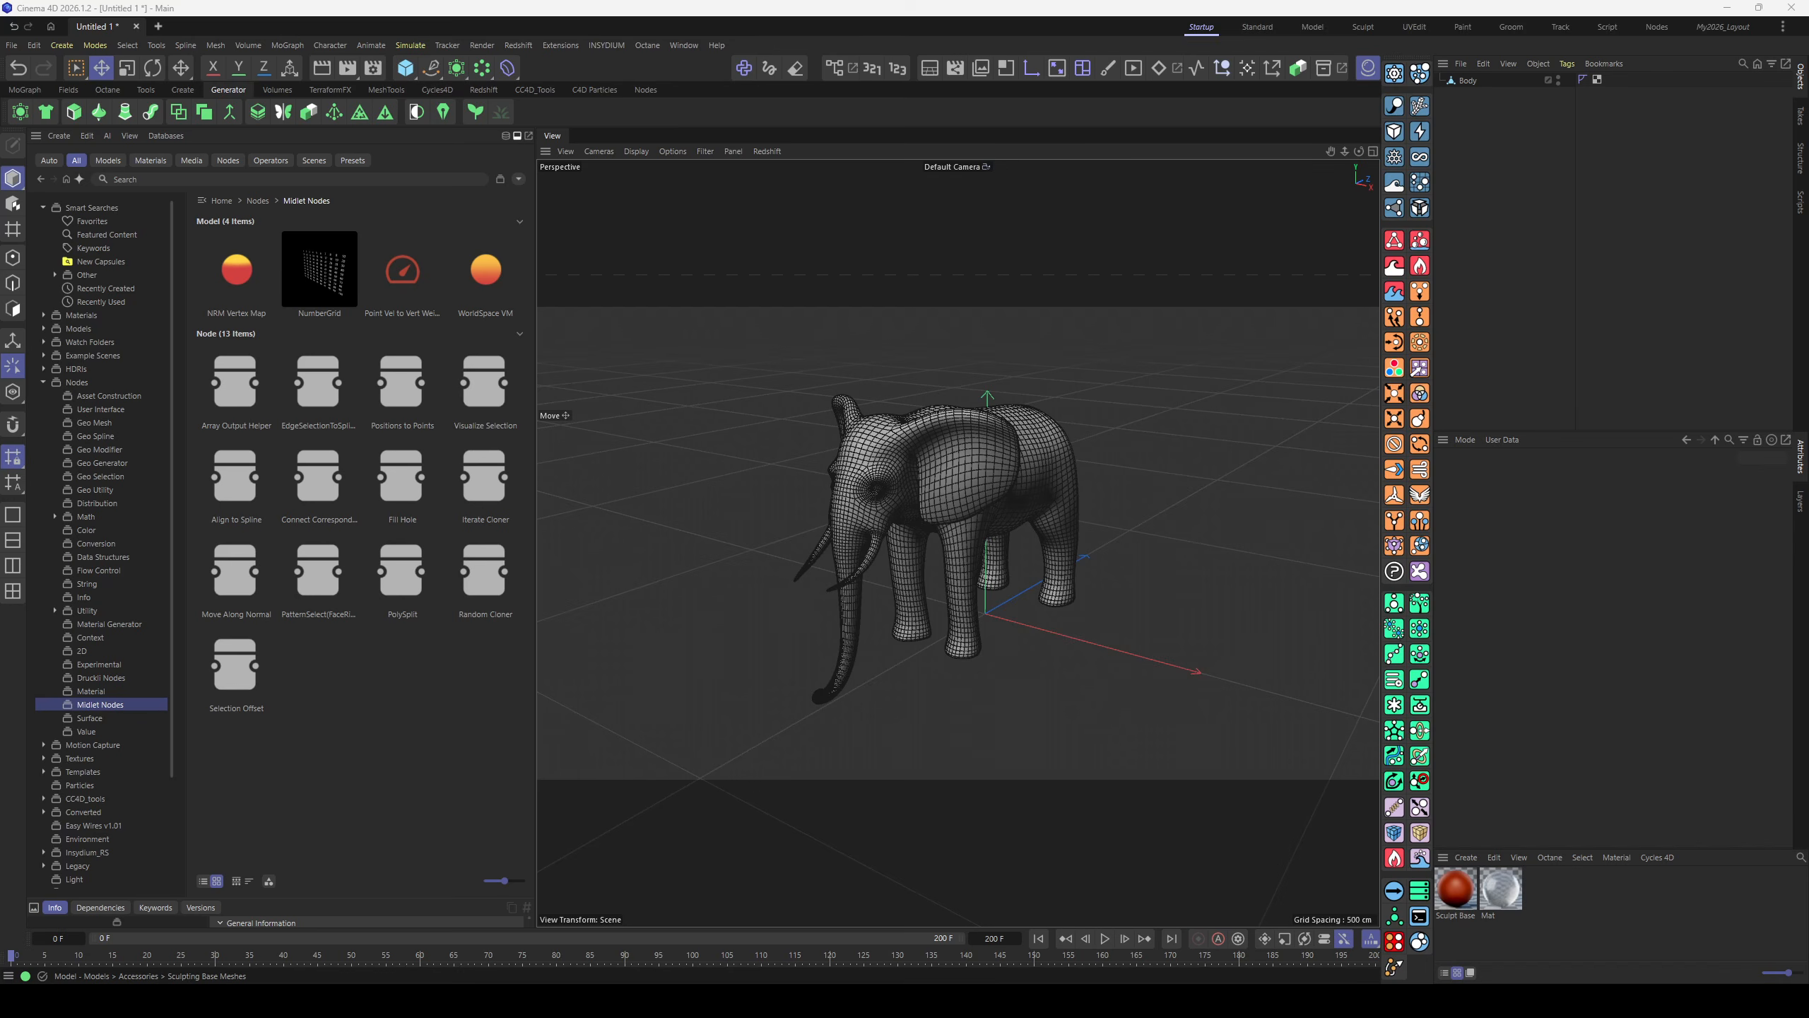
# - Switch to the browser and look over the Midlet Nodes product page on Gumroad, then return to Cinema 4D
pyautogui.moveTo(1808, 246); pyautogui.dragTo(839, 239)
pyautogui.scroll(-1, 931, 630)
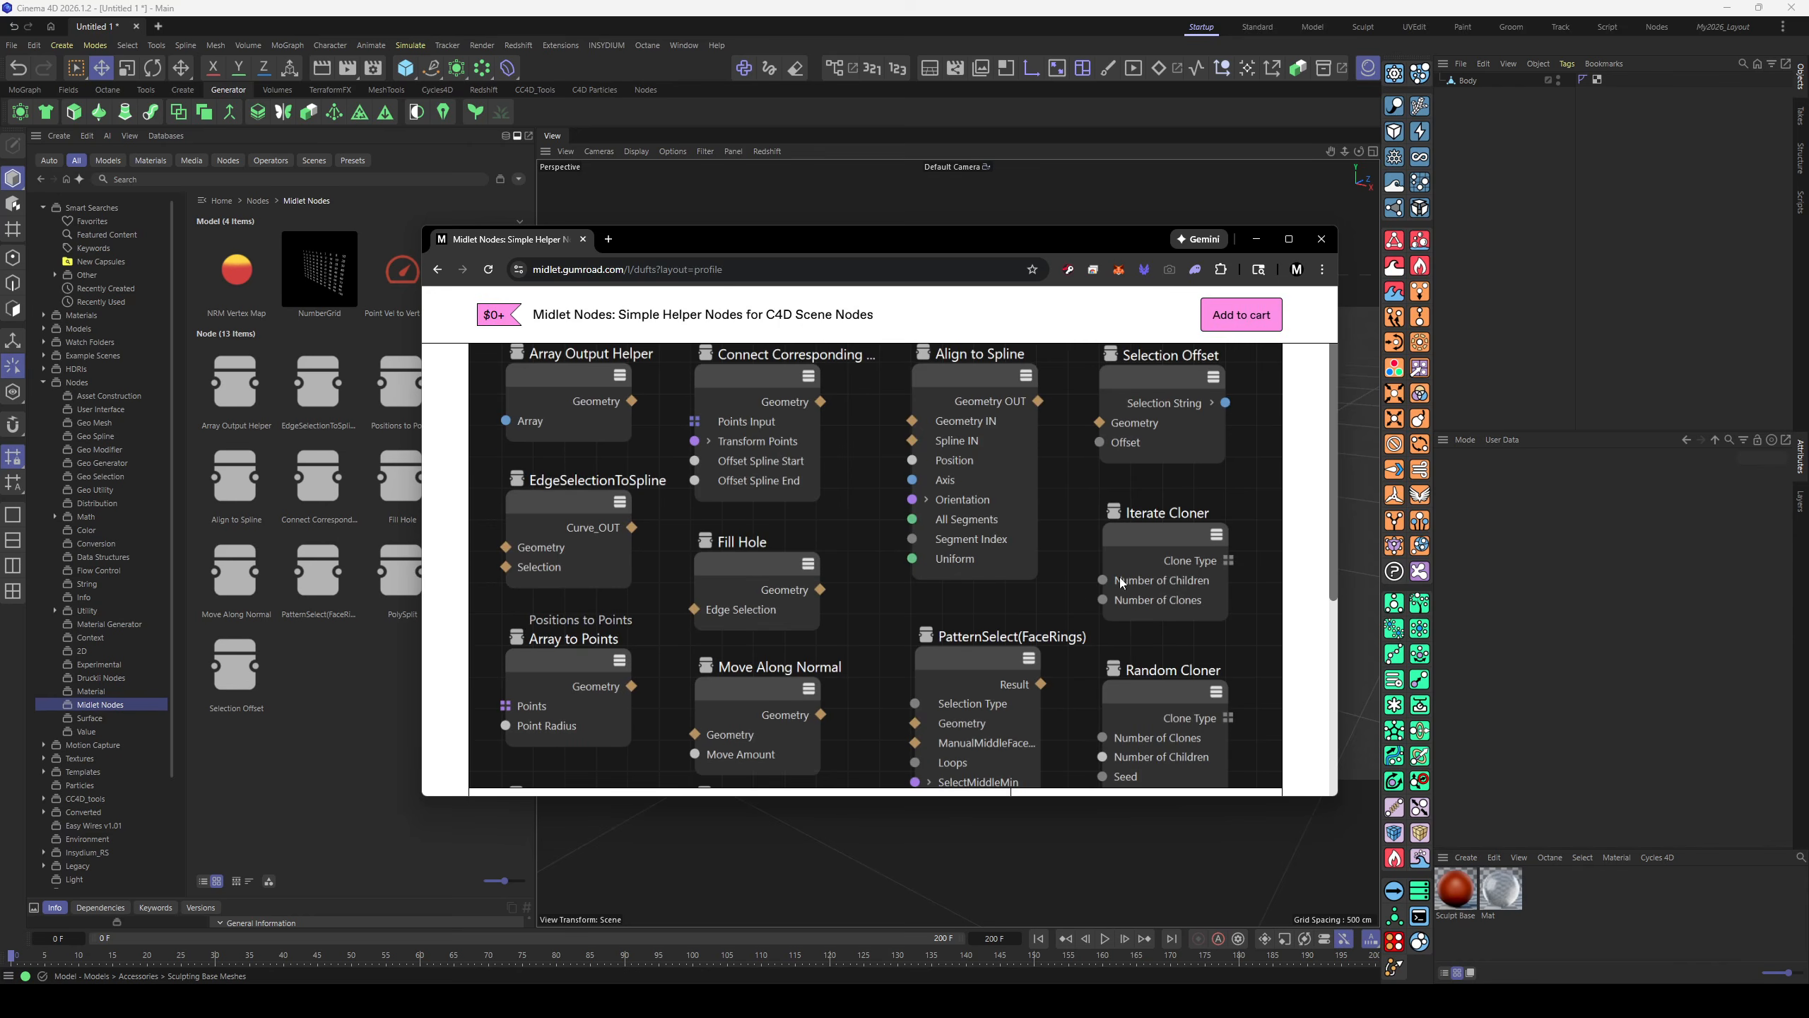
pyautogui.click(1290, 239)
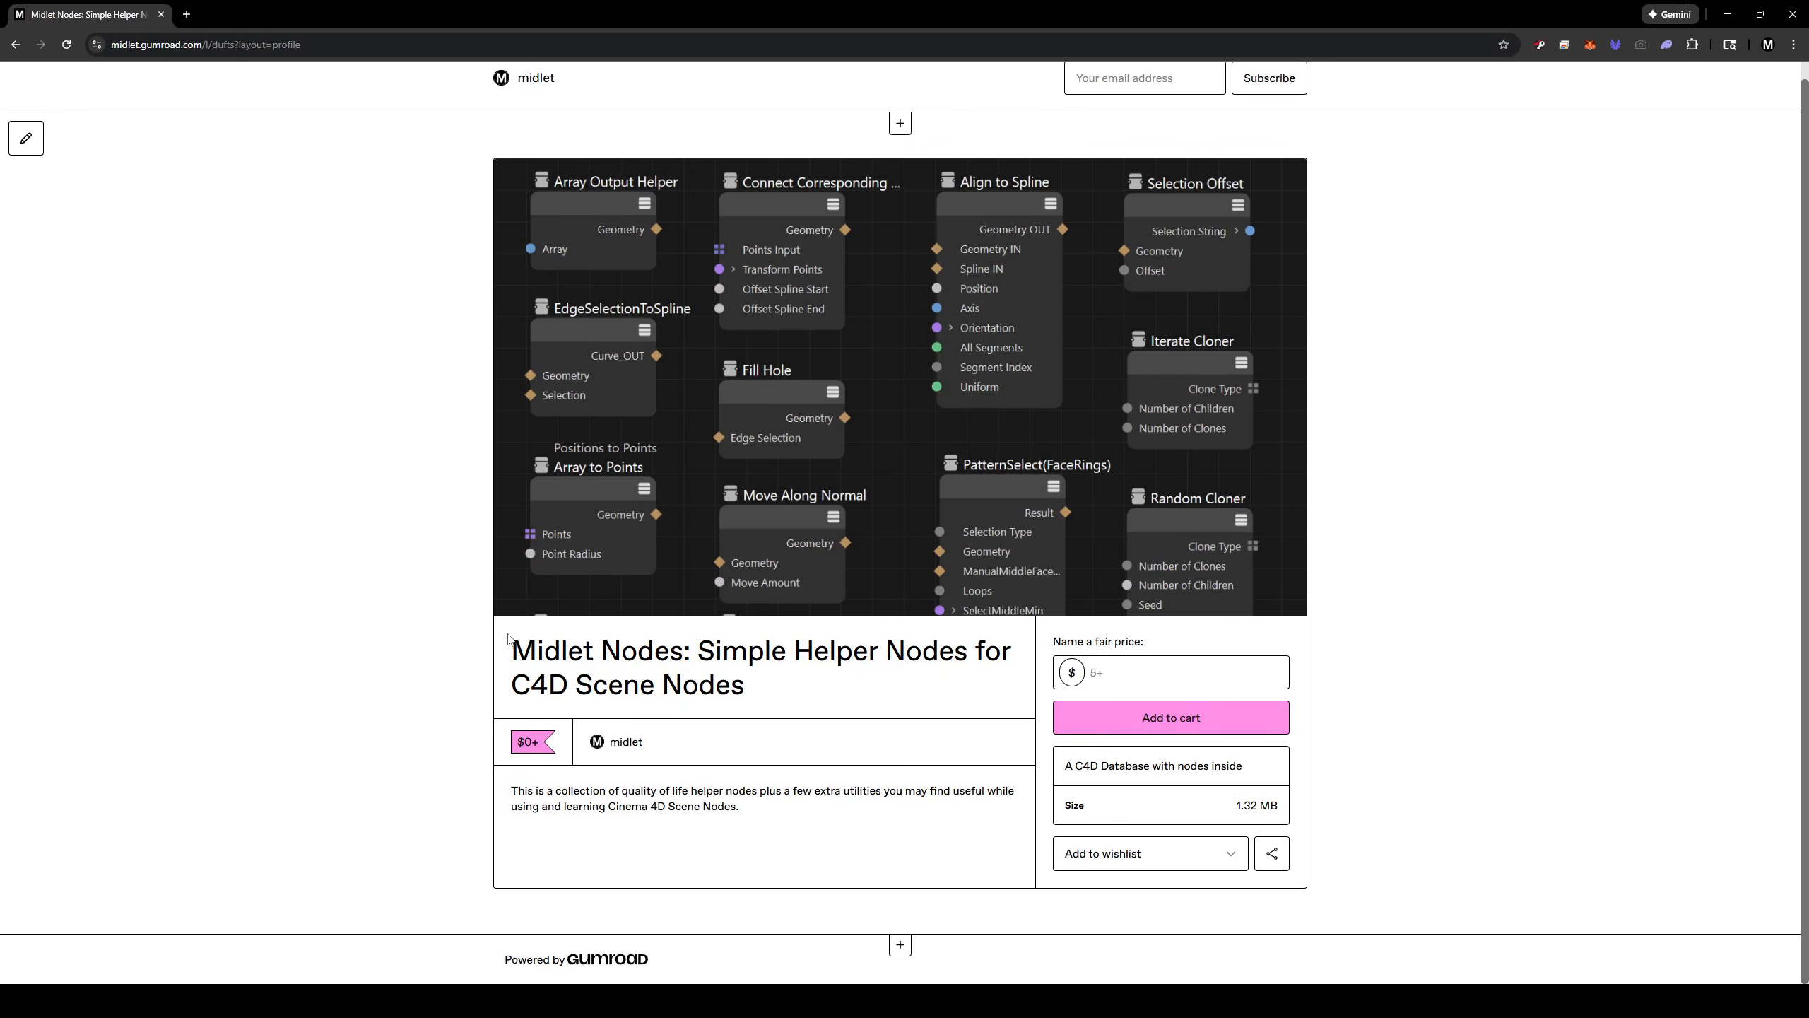
pyautogui.scroll(1, 953, 511)
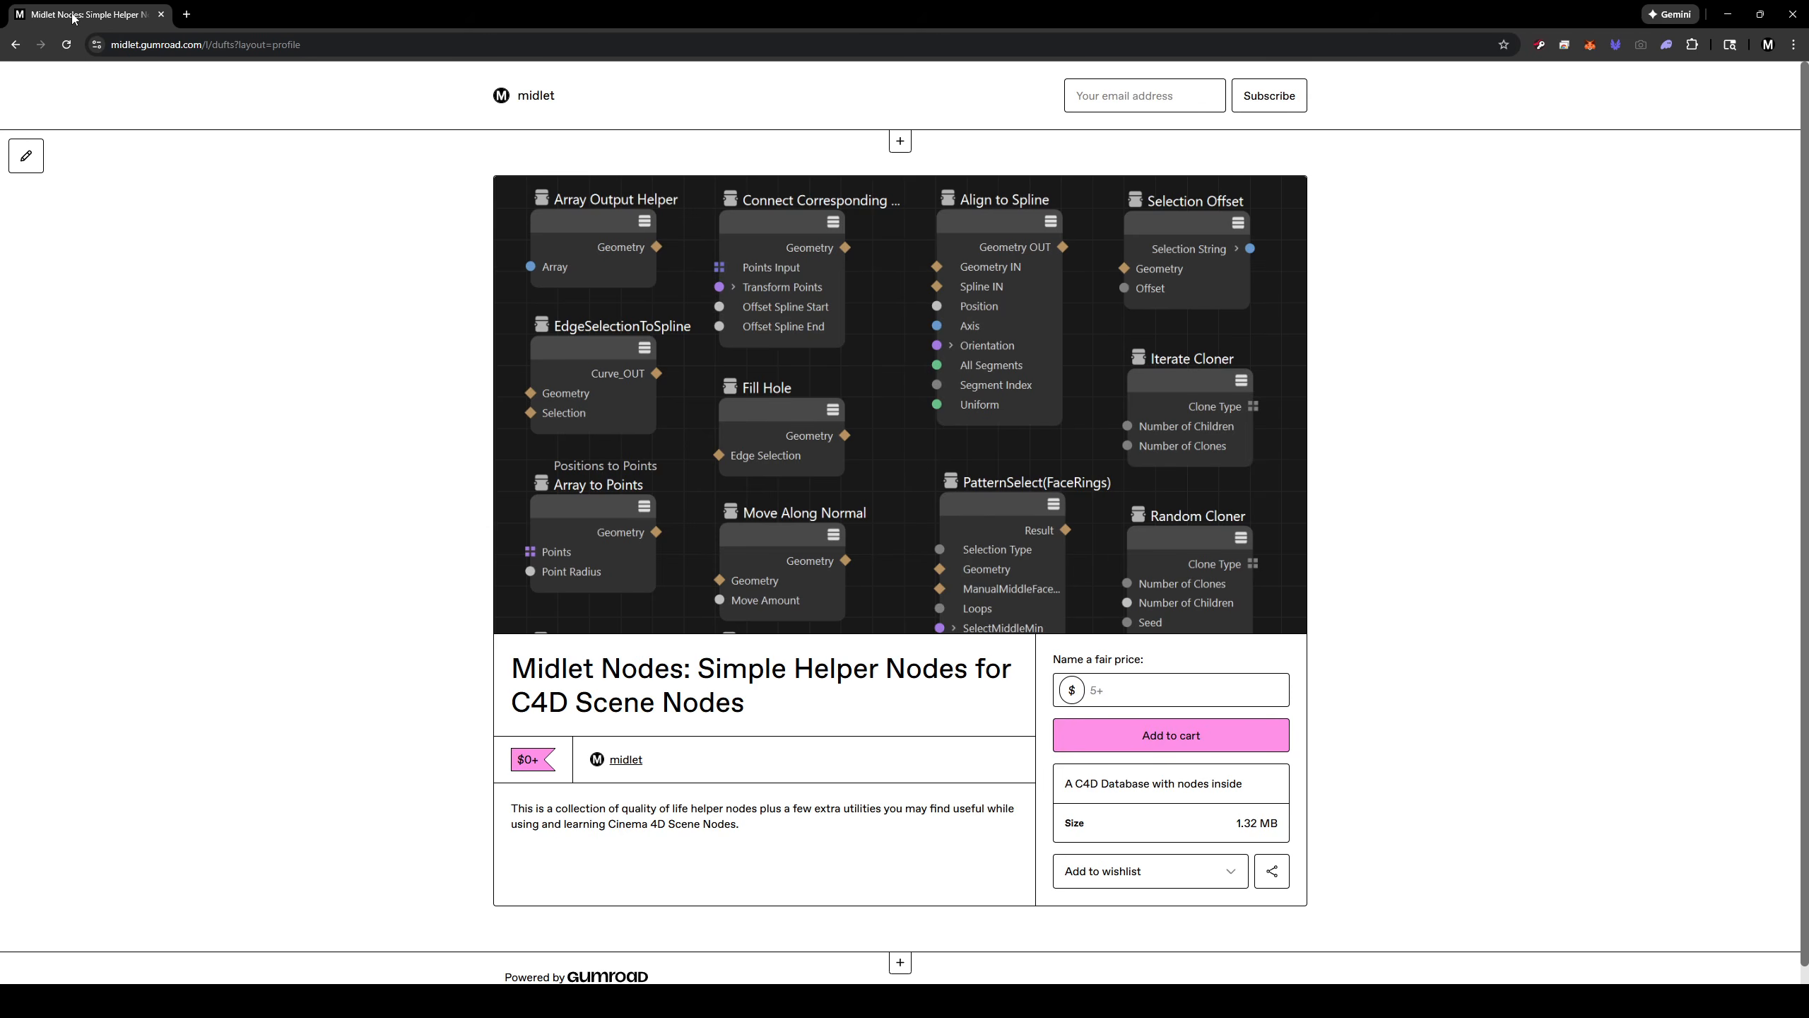
pyautogui.moveTo(100, 19); pyautogui.dragTo(1808, 221)
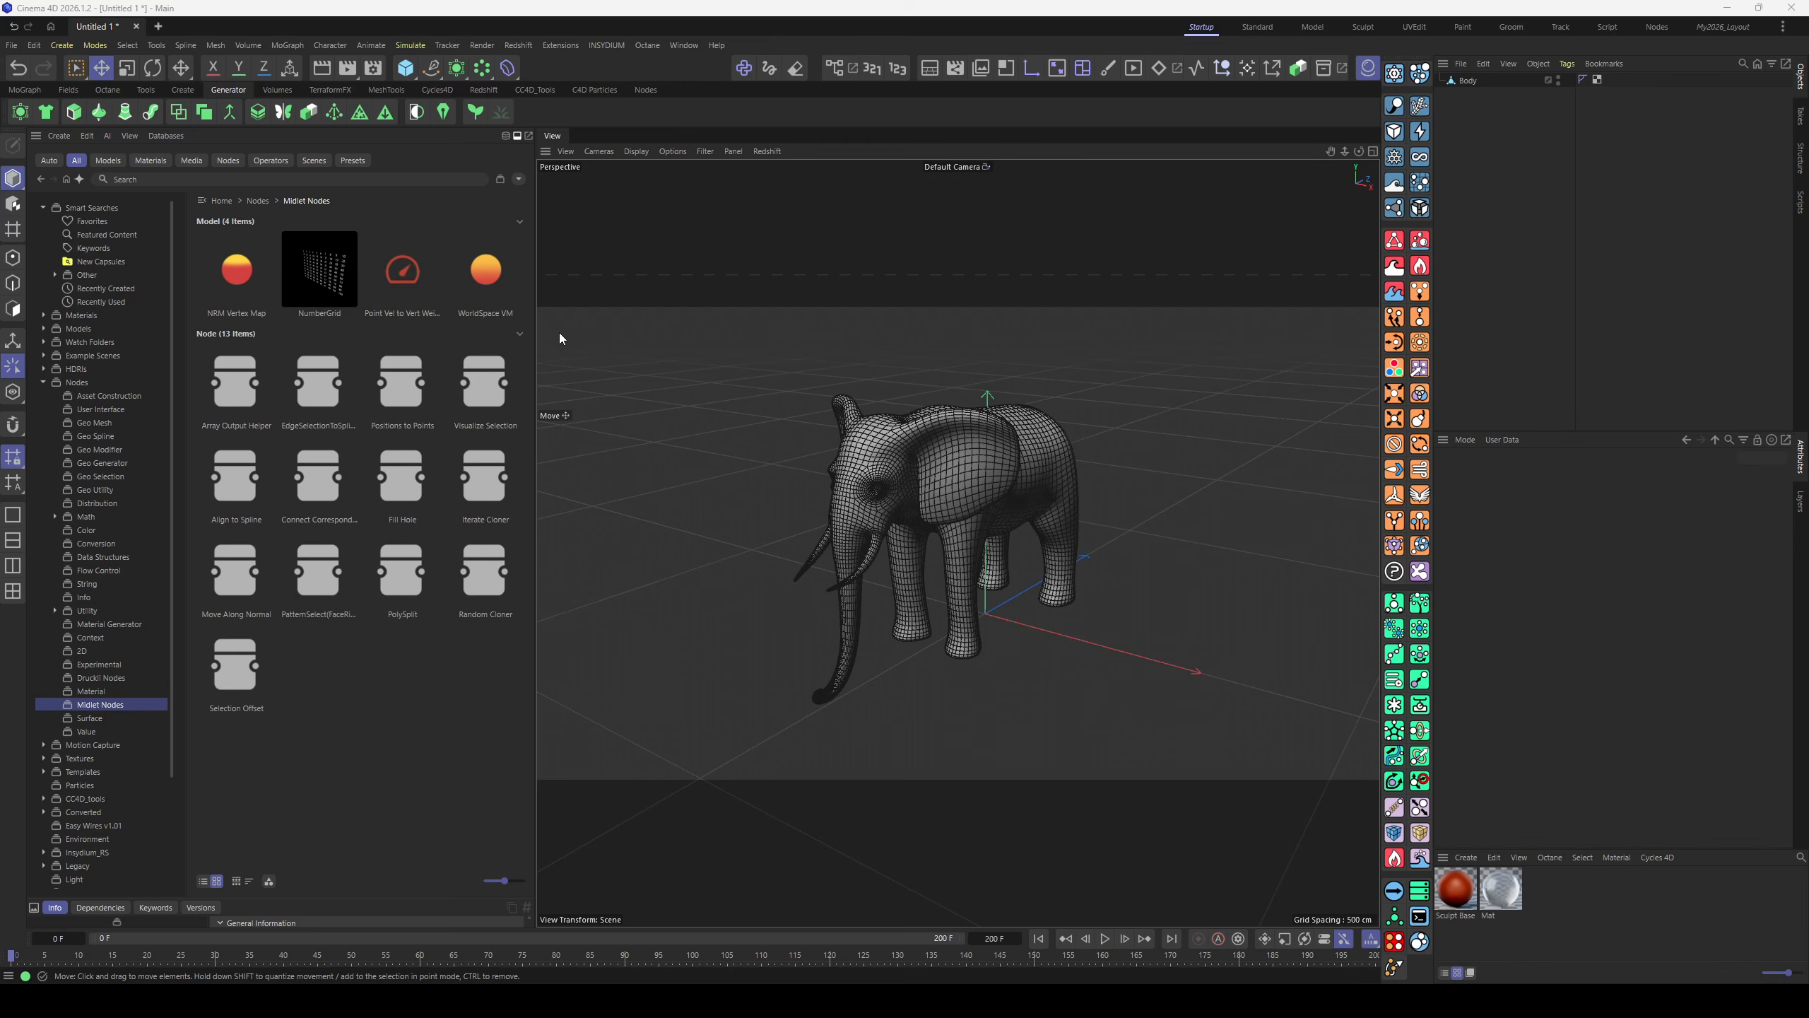
pyautogui.click(163, 137)
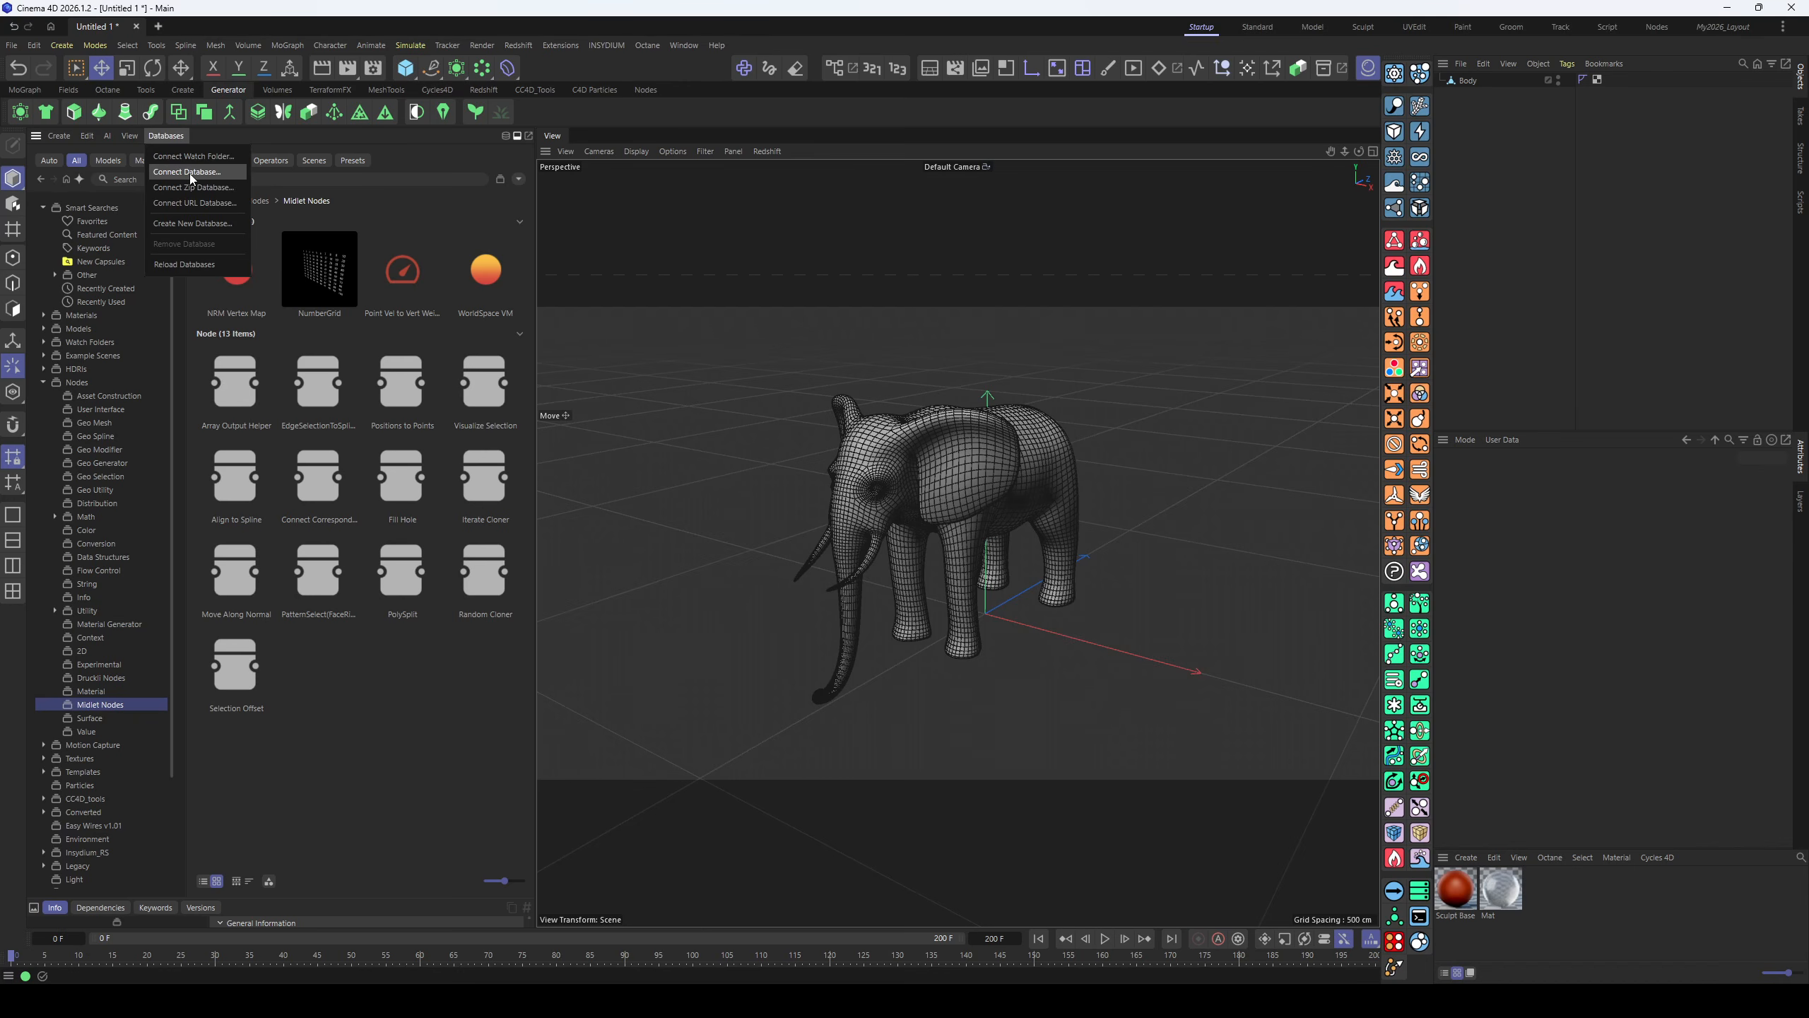
pyautogui.click(156, 134)
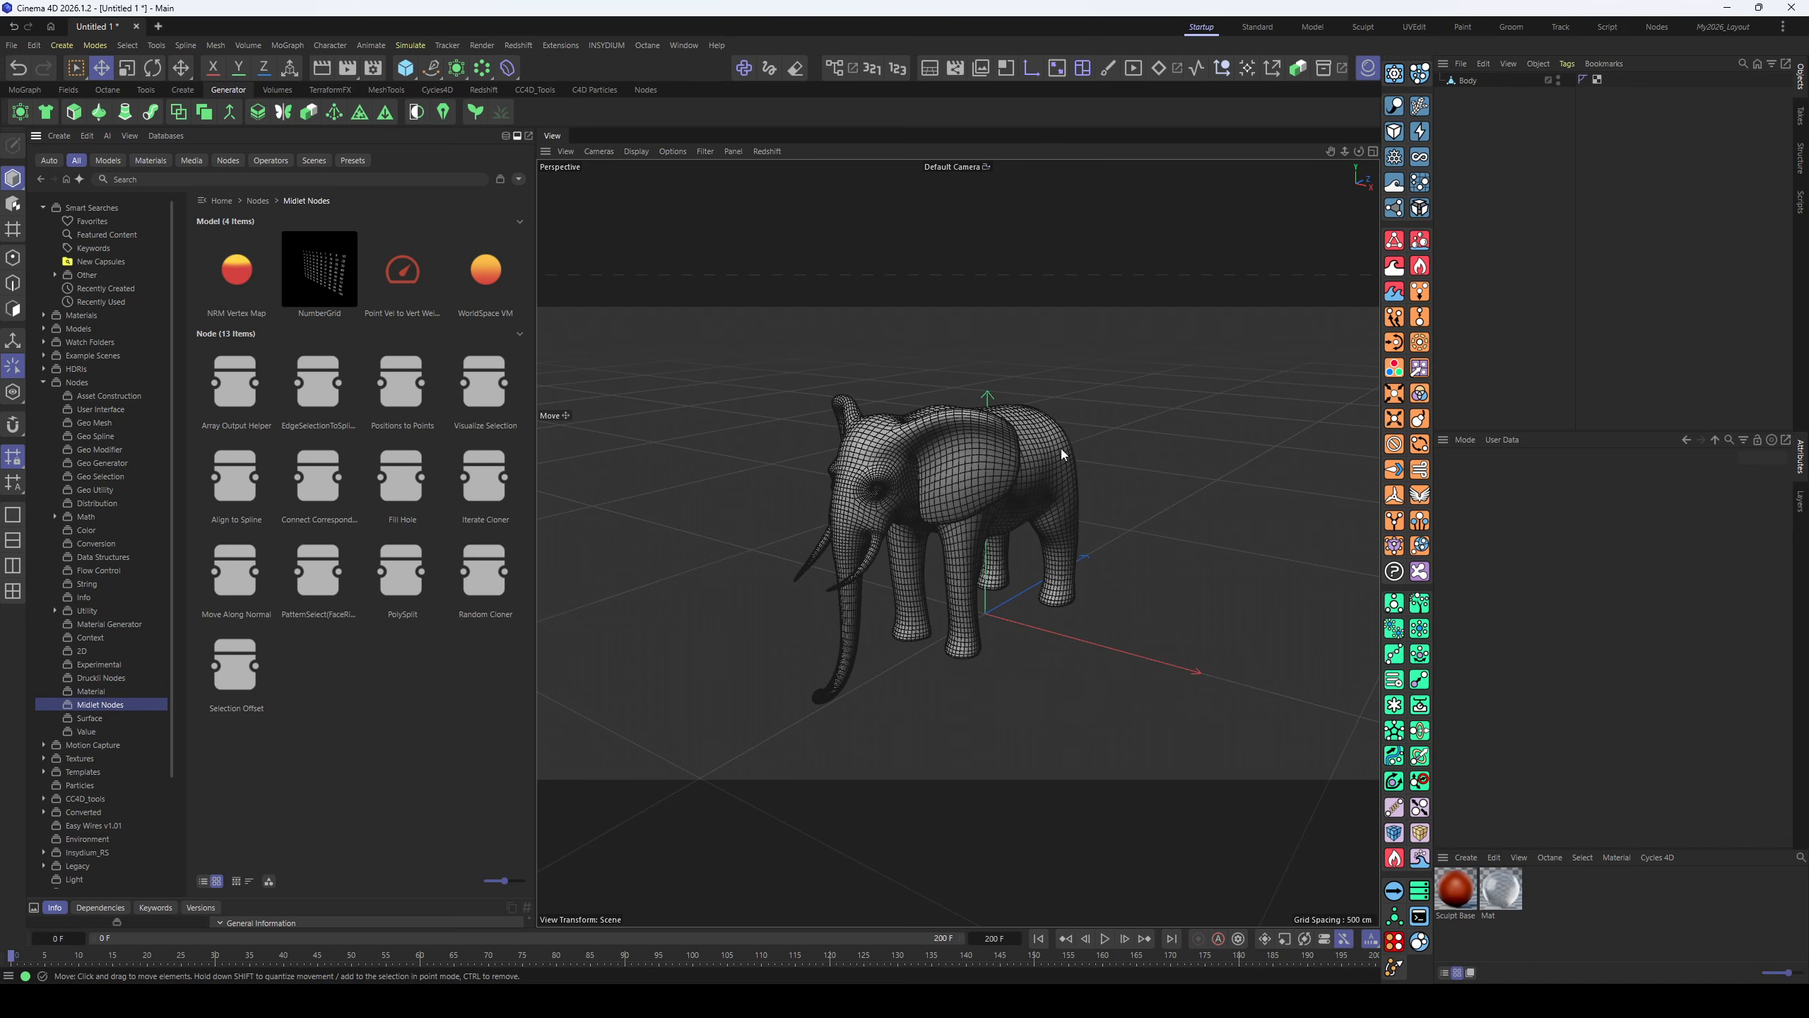
pyautogui.keyDown('alt'); pyautogui.moveTo(1060, 448); pyautogui.dragTo(953, 479); pyautogui.keyUp('alt')
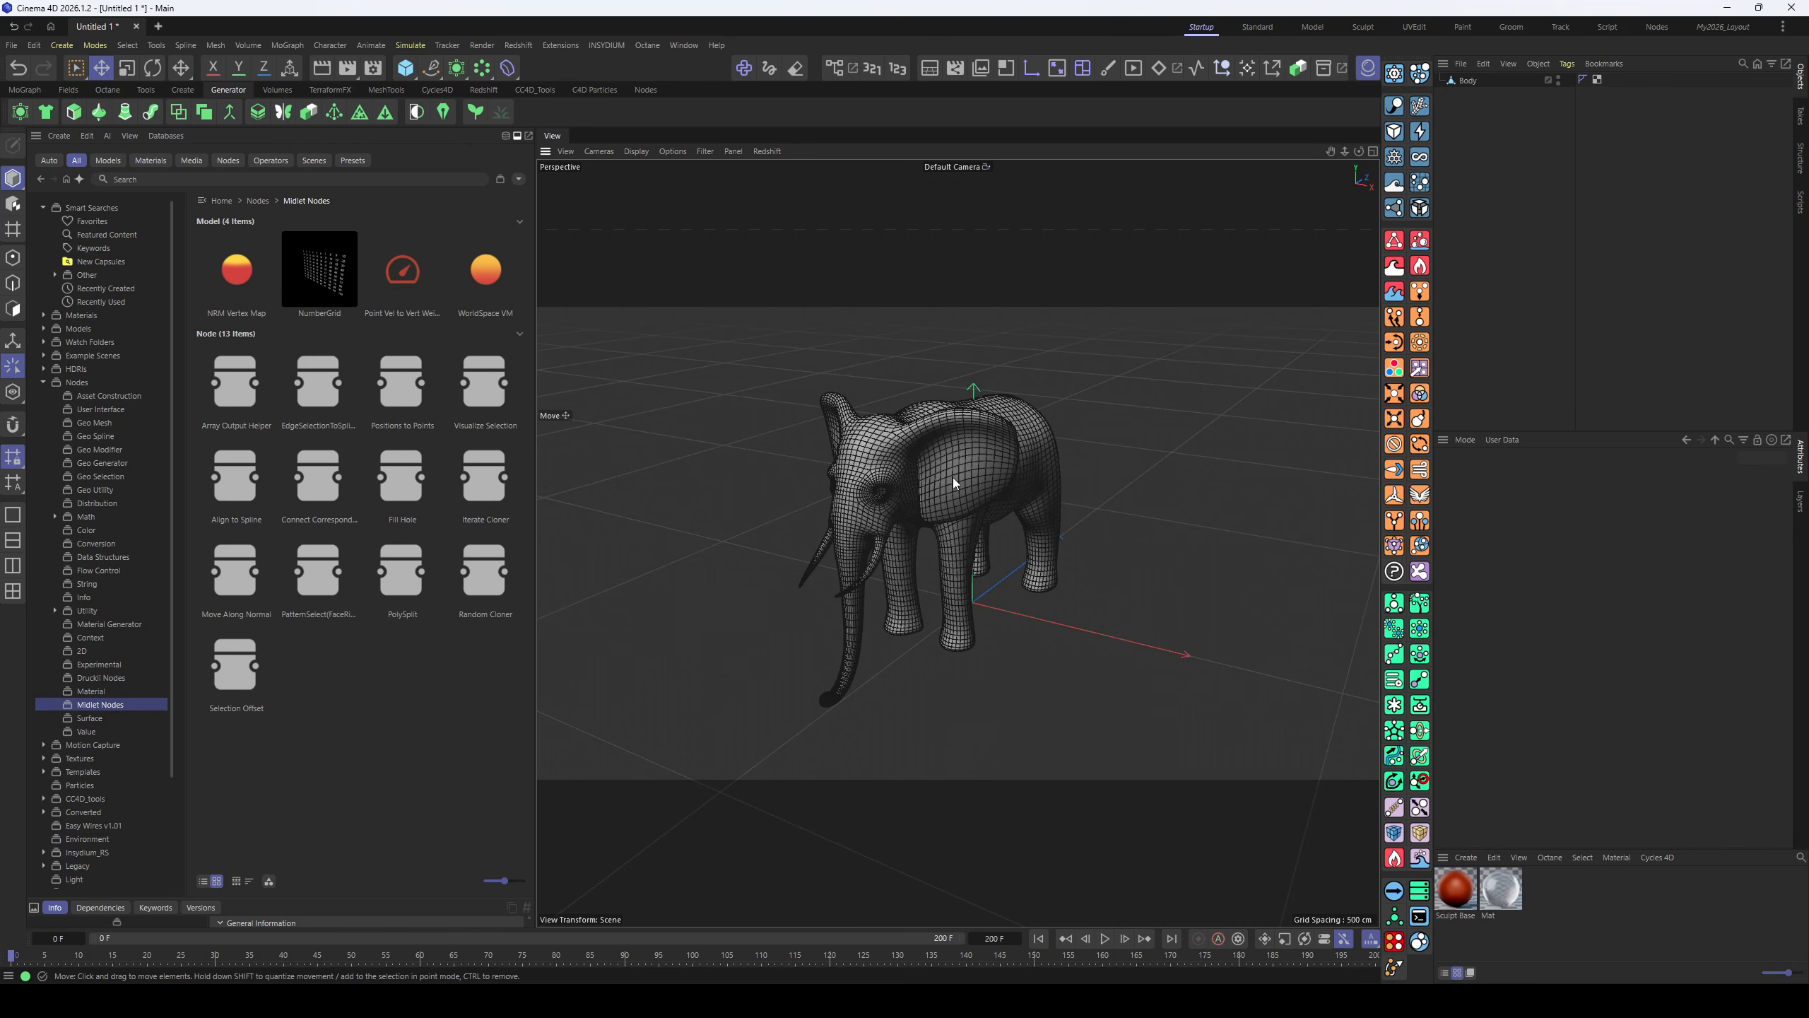
pyautogui.keyDown('alt'); pyautogui.moveTo(942, 498); pyautogui.dragTo(977, 474); pyautogui.keyUp('alt')
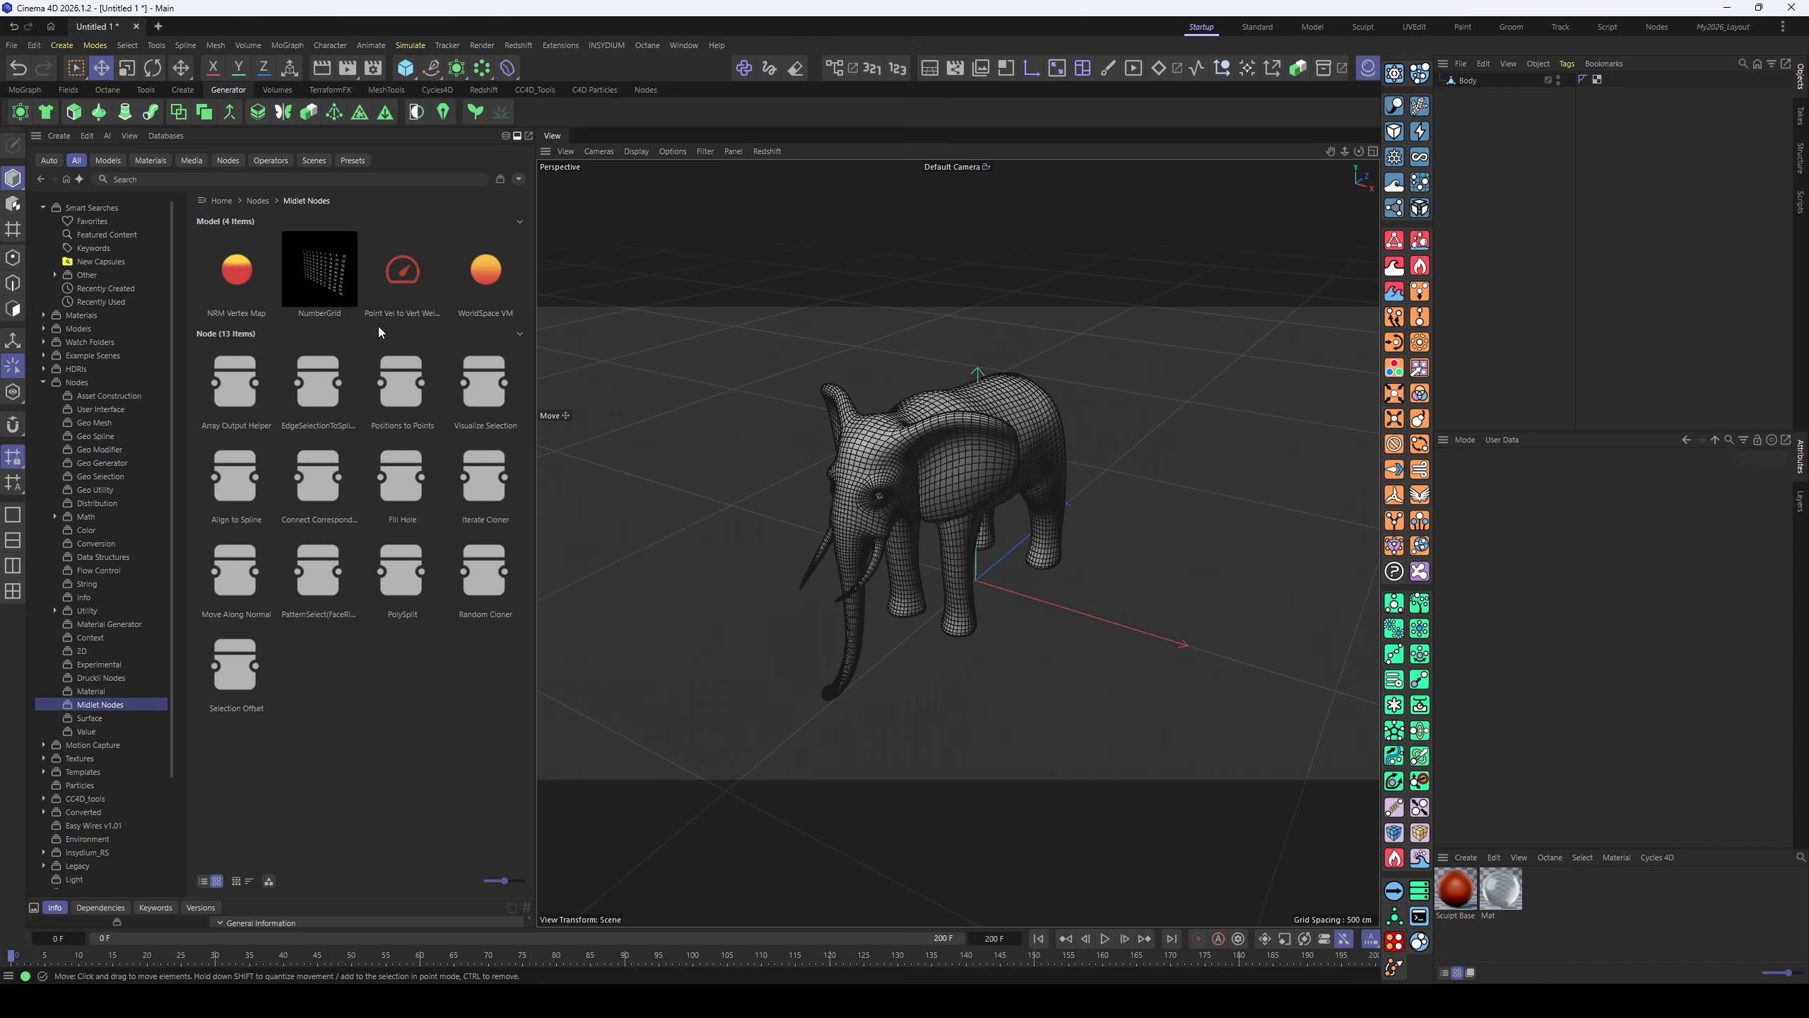
# - Add the NRM Vertex Map asset as a child of the Body object and display its generated vertex map on the elephant
pyautogui.moveTo(229, 275); pyautogui.dragTo(1476, 90)
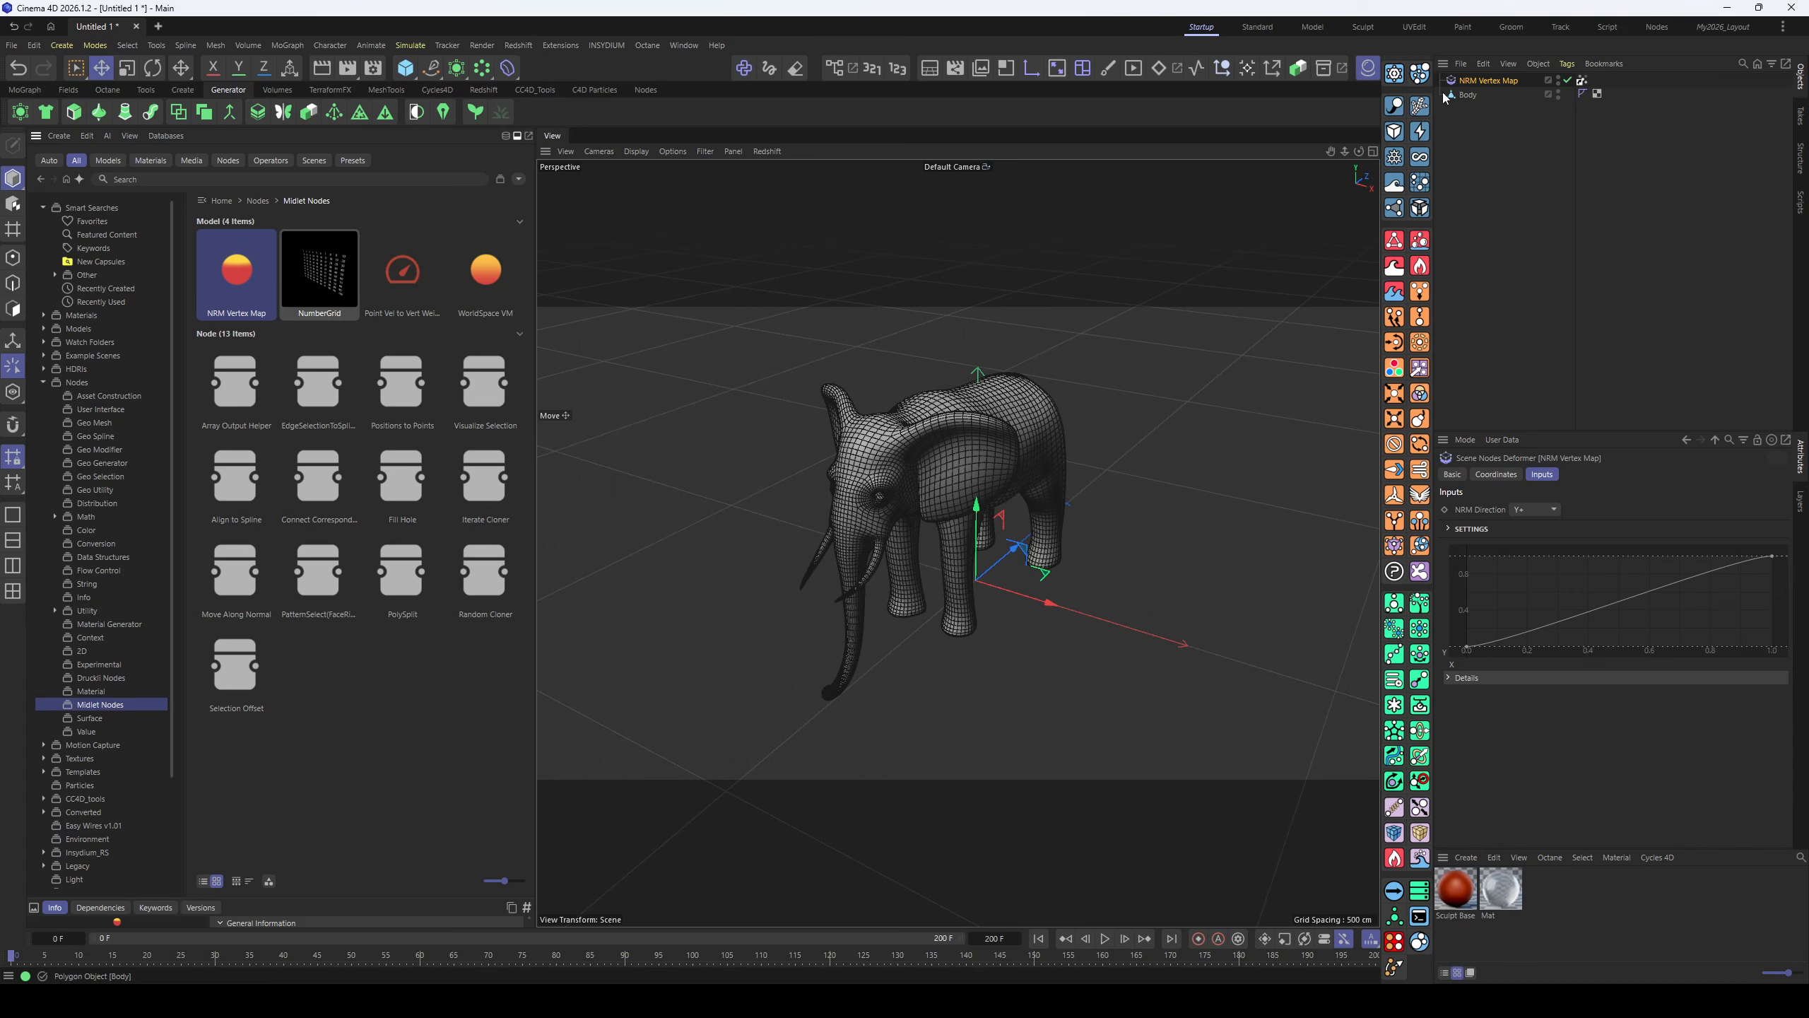
pyautogui.moveTo(1481, 84); pyautogui.dragTo(1467, 93)
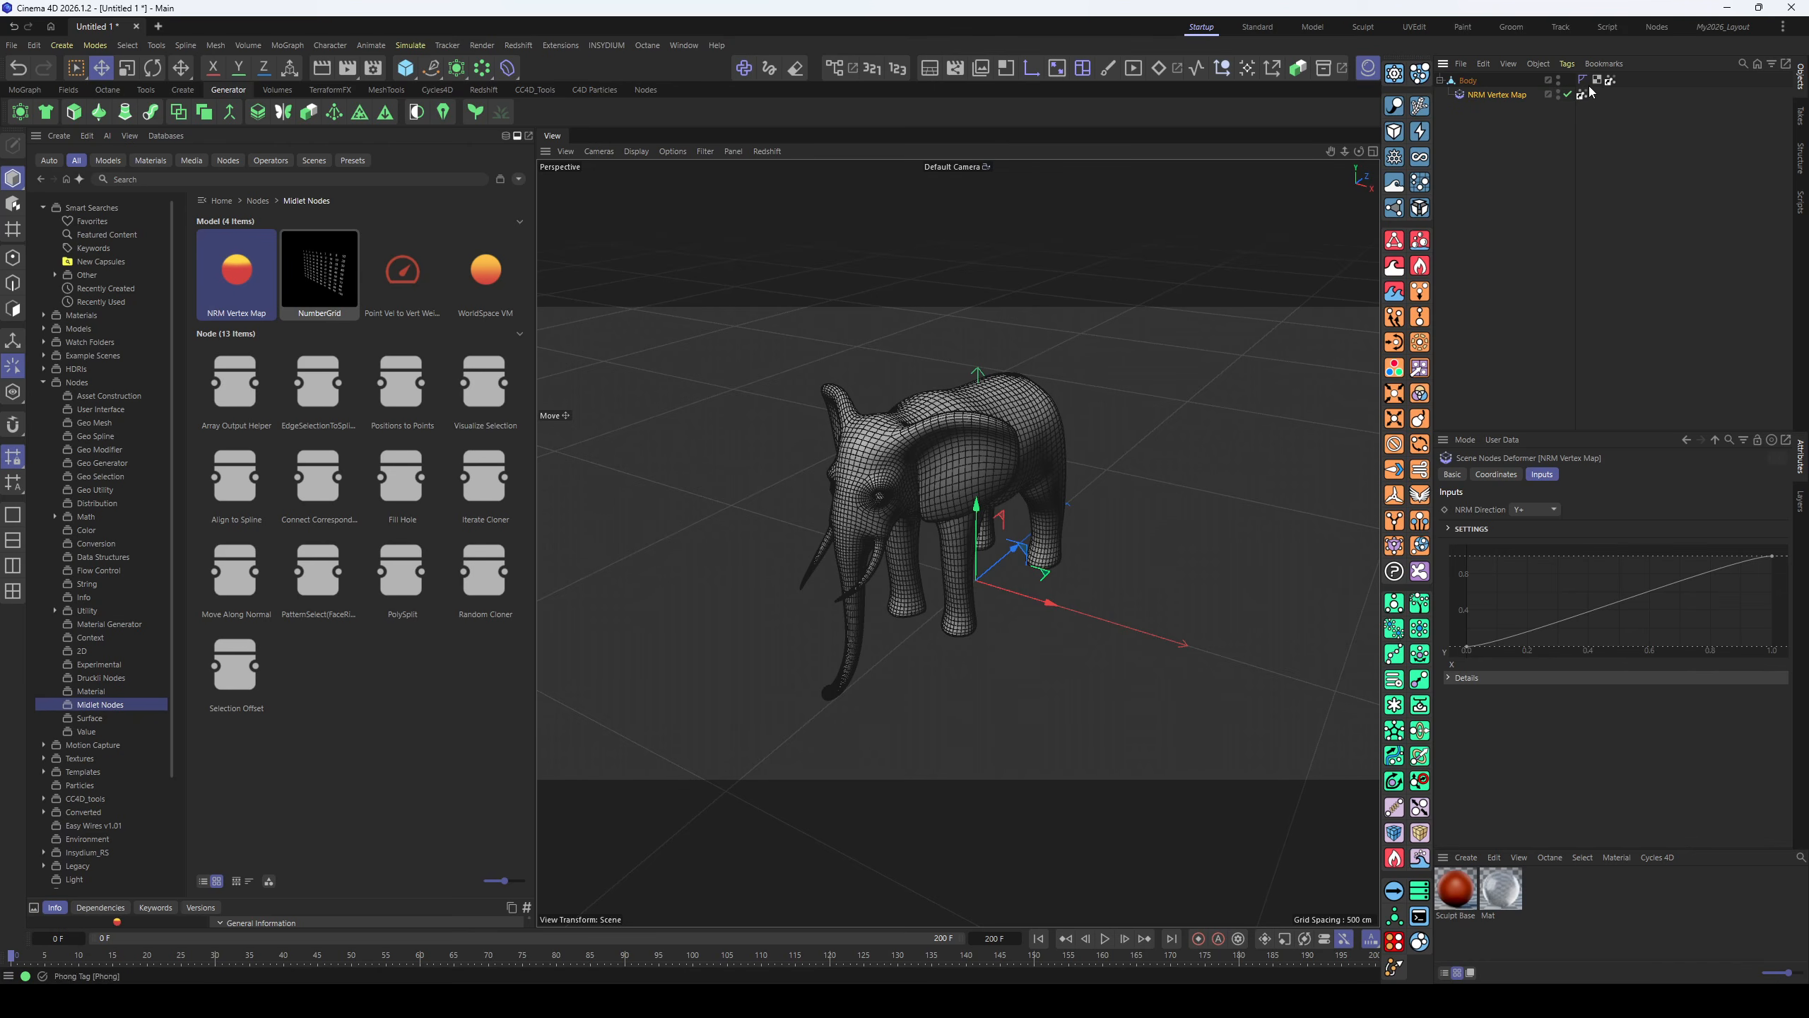
pyautogui.click(1610, 84)
pyautogui.keyDown('alt'); pyautogui.moveTo(998, 527); pyautogui.dragTo(1006, 481); pyautogui.keyUp('alt')
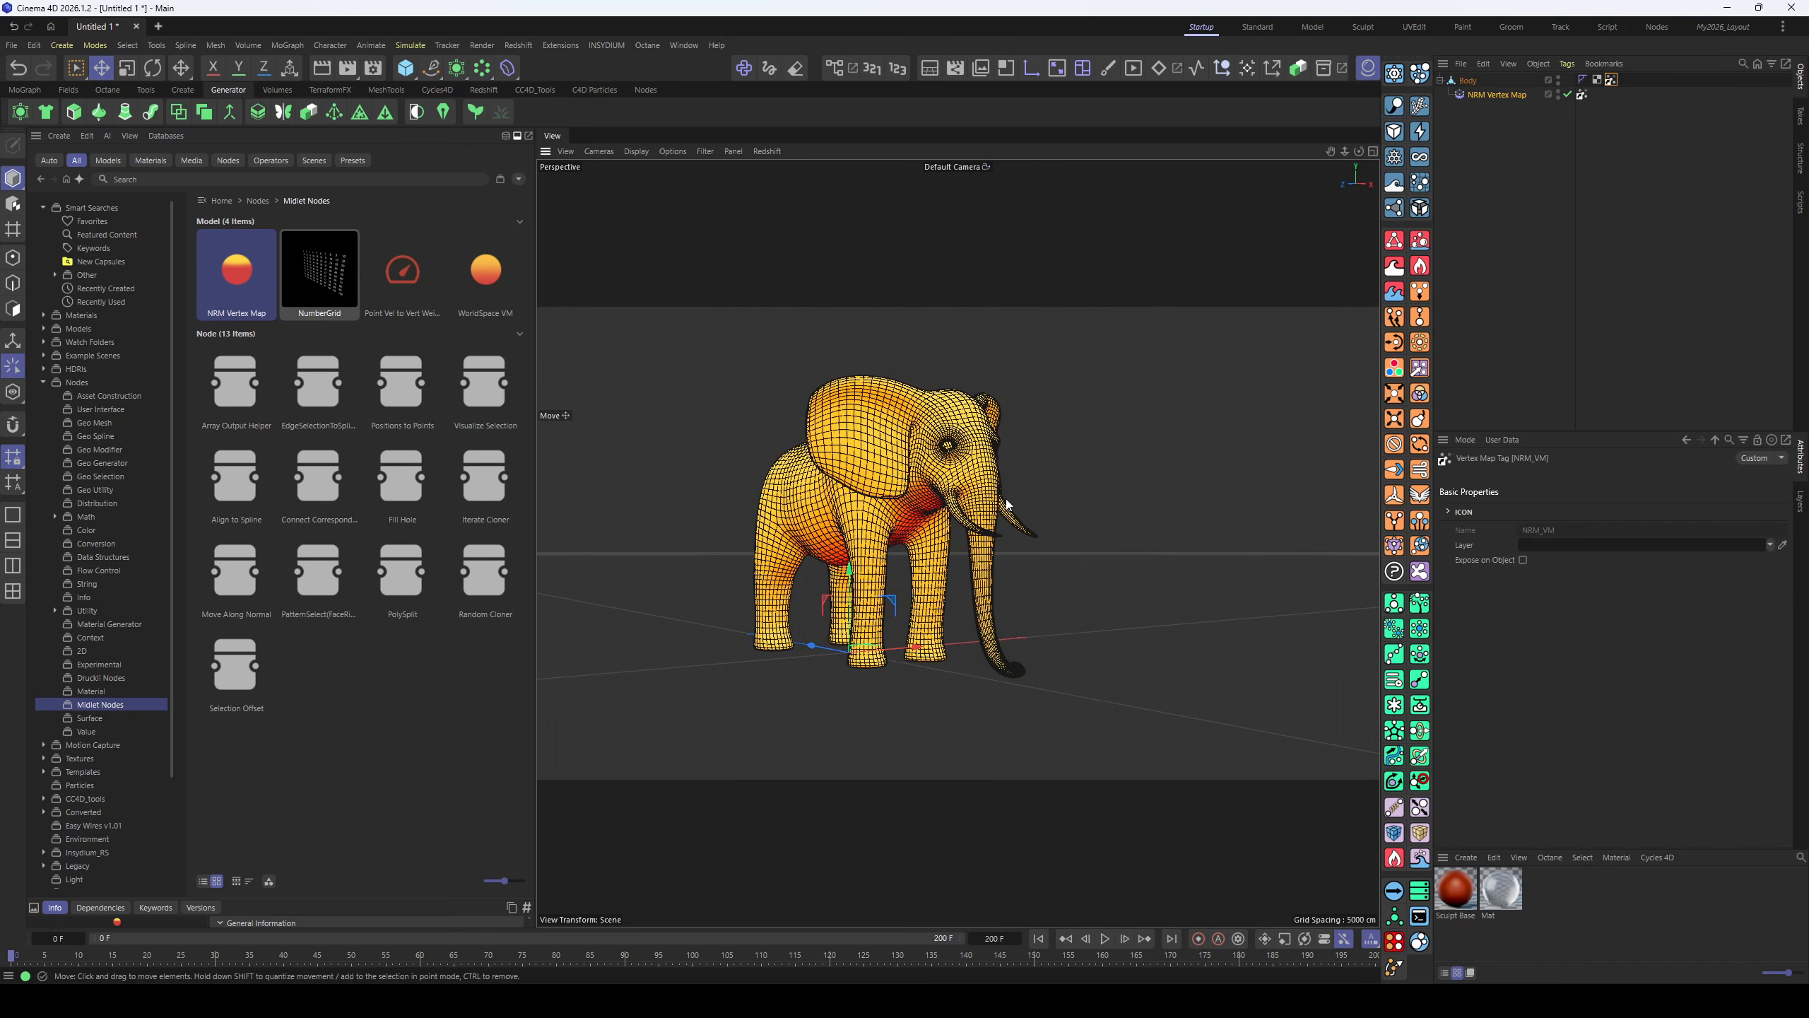
# - Switch the viewport display to Gouraud shading without wireframe lines
pyautogui.press('n')
pyautogui.press('a')
pyautogui.moveTo(862, 424)
pyautogui.keyDown('alt'); pyautogui.mouseDown()
pyautogui.moveTo(997, 436)
pyautogui.moveTo(916, 438)
pyautogui.mouseUp(); pyautogui.keyUp('alt')
# - Steepen the NRM Vertex Map deformer's falloff curve, moving its start point to about 0.33 and its end point to about 0.72
pyautogui.click(1496, 97)
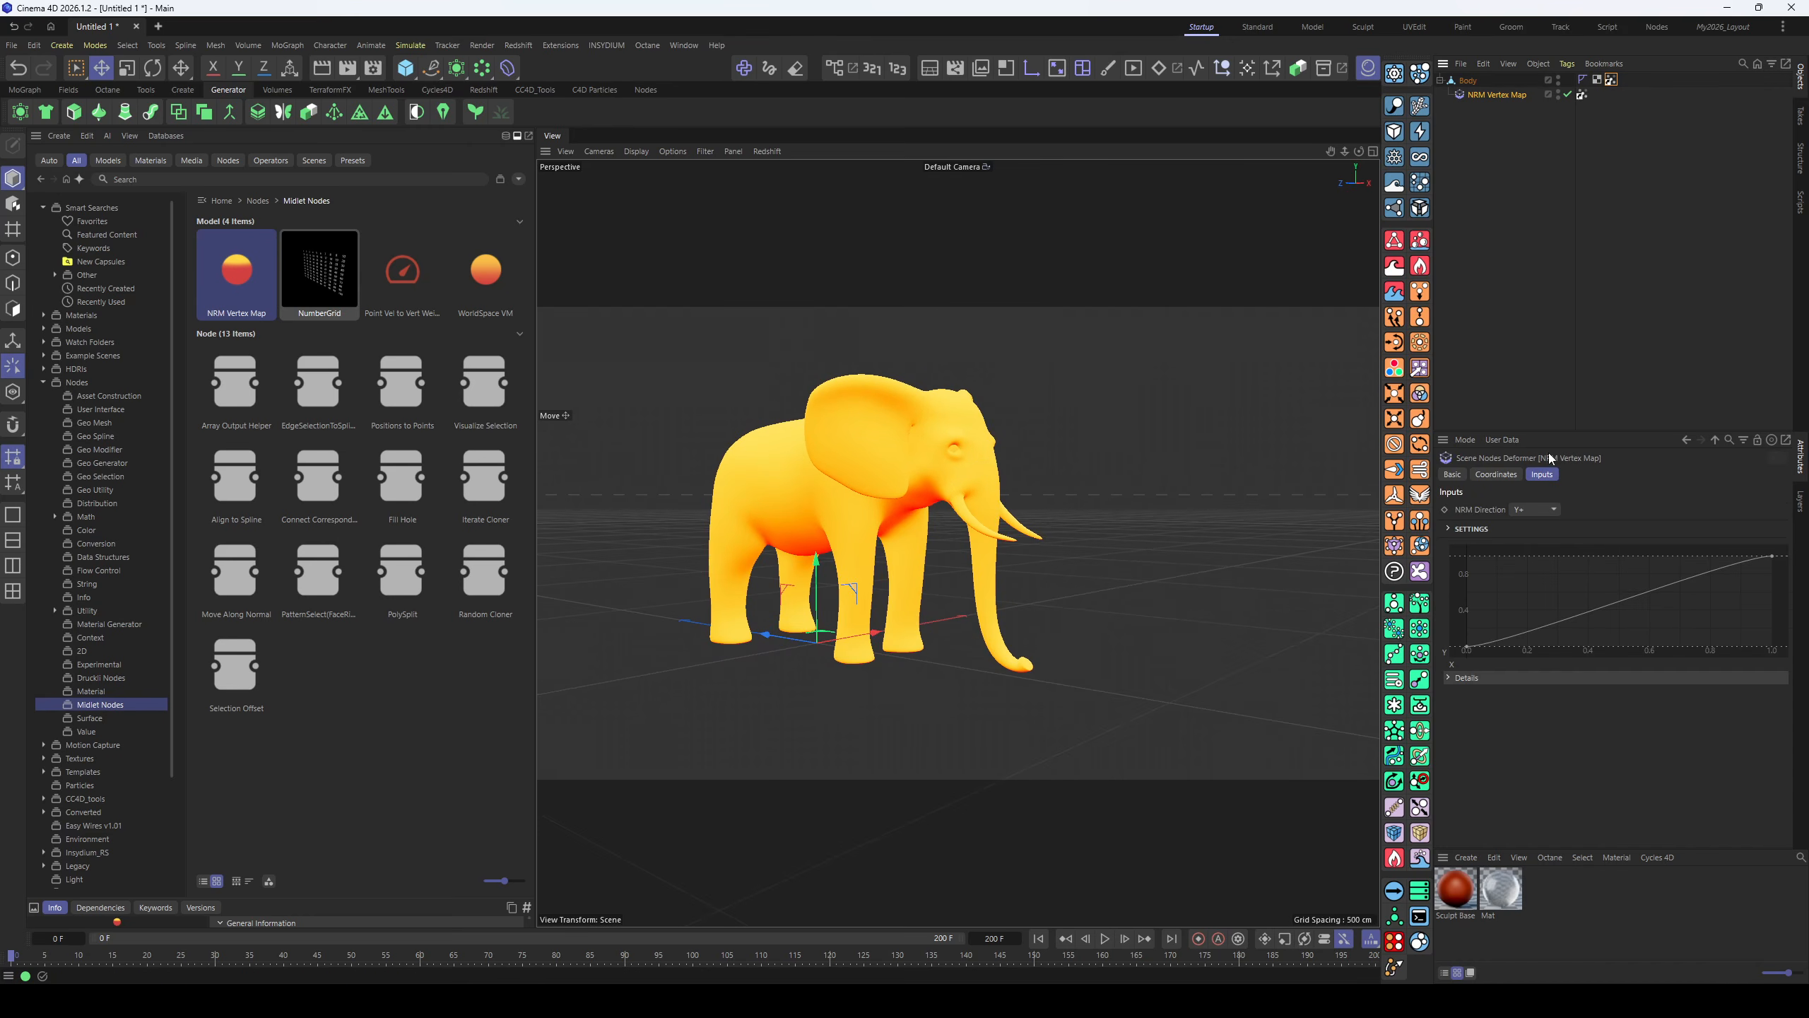
pyautogui.click(1521, 510)
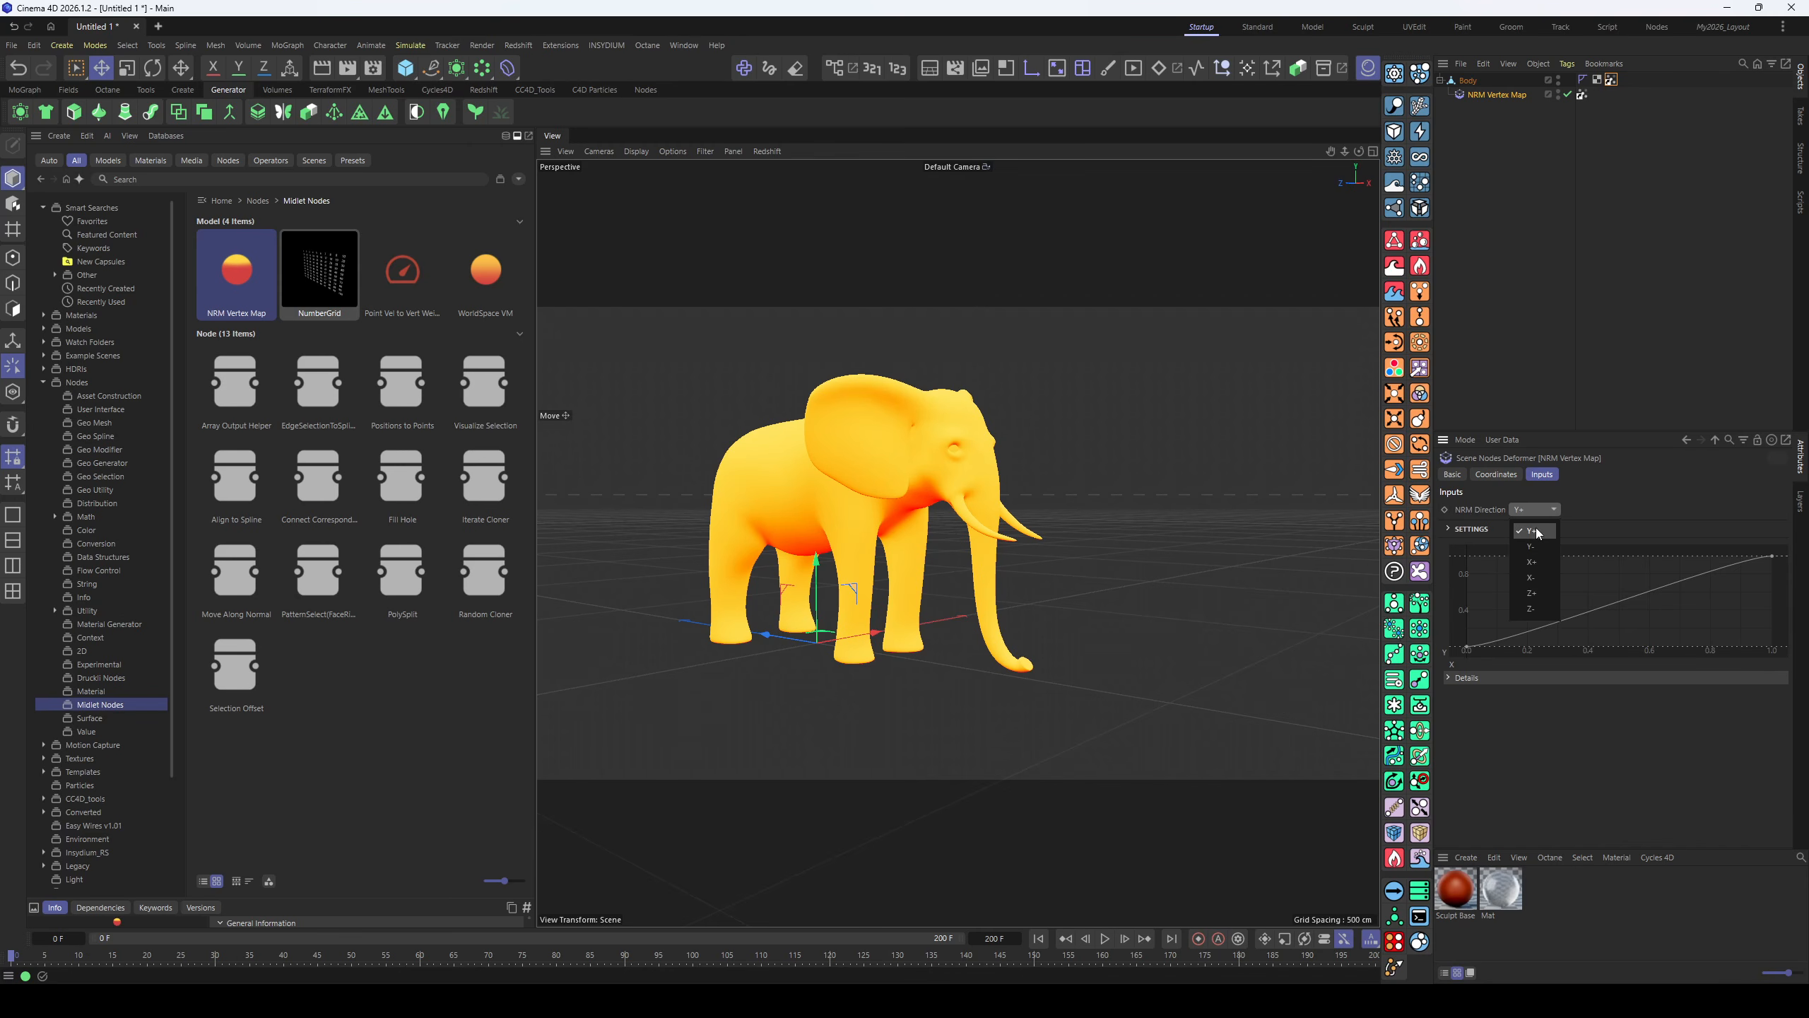
pyautogui.click(1596, 538)
pyautogui.keyDown('alt'); pyautogui.moveTo(861, 511); pyautogui.dragTo(908, 482); pyautogui.keyUp('alt')
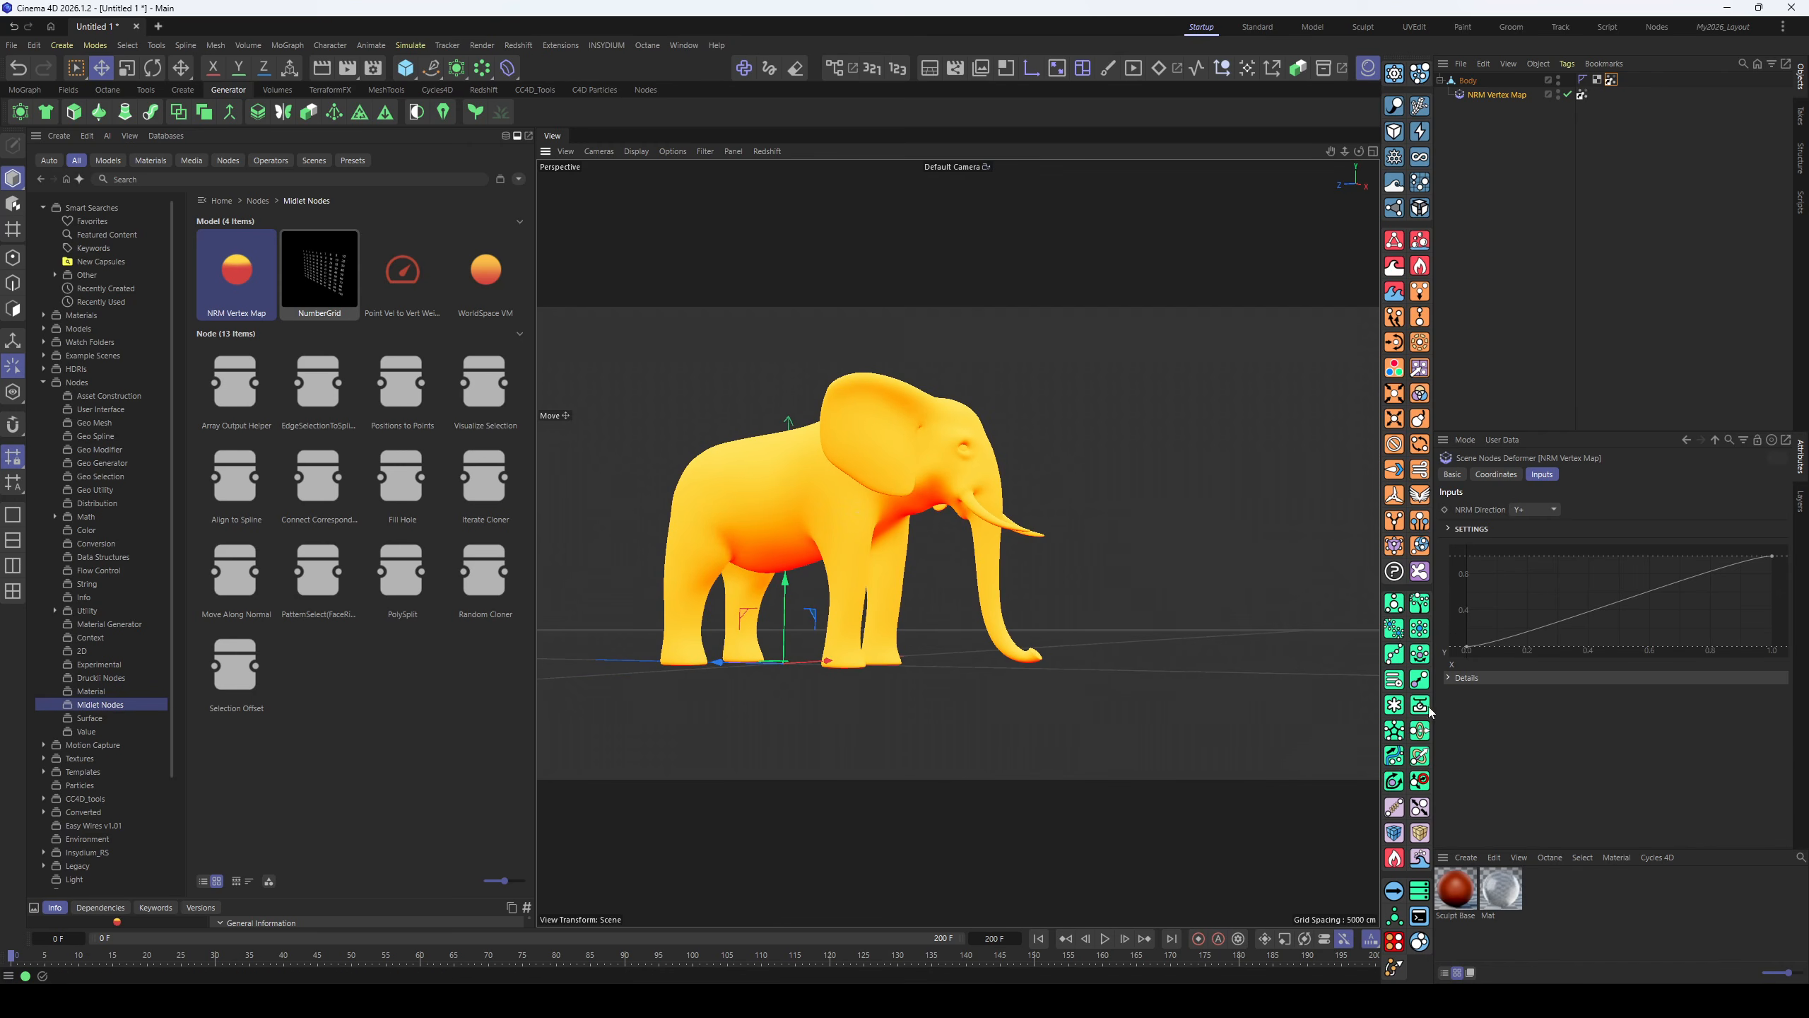
pyautogui.moveTo(1465, 646); pyautogui.dragTo(1567, 647)
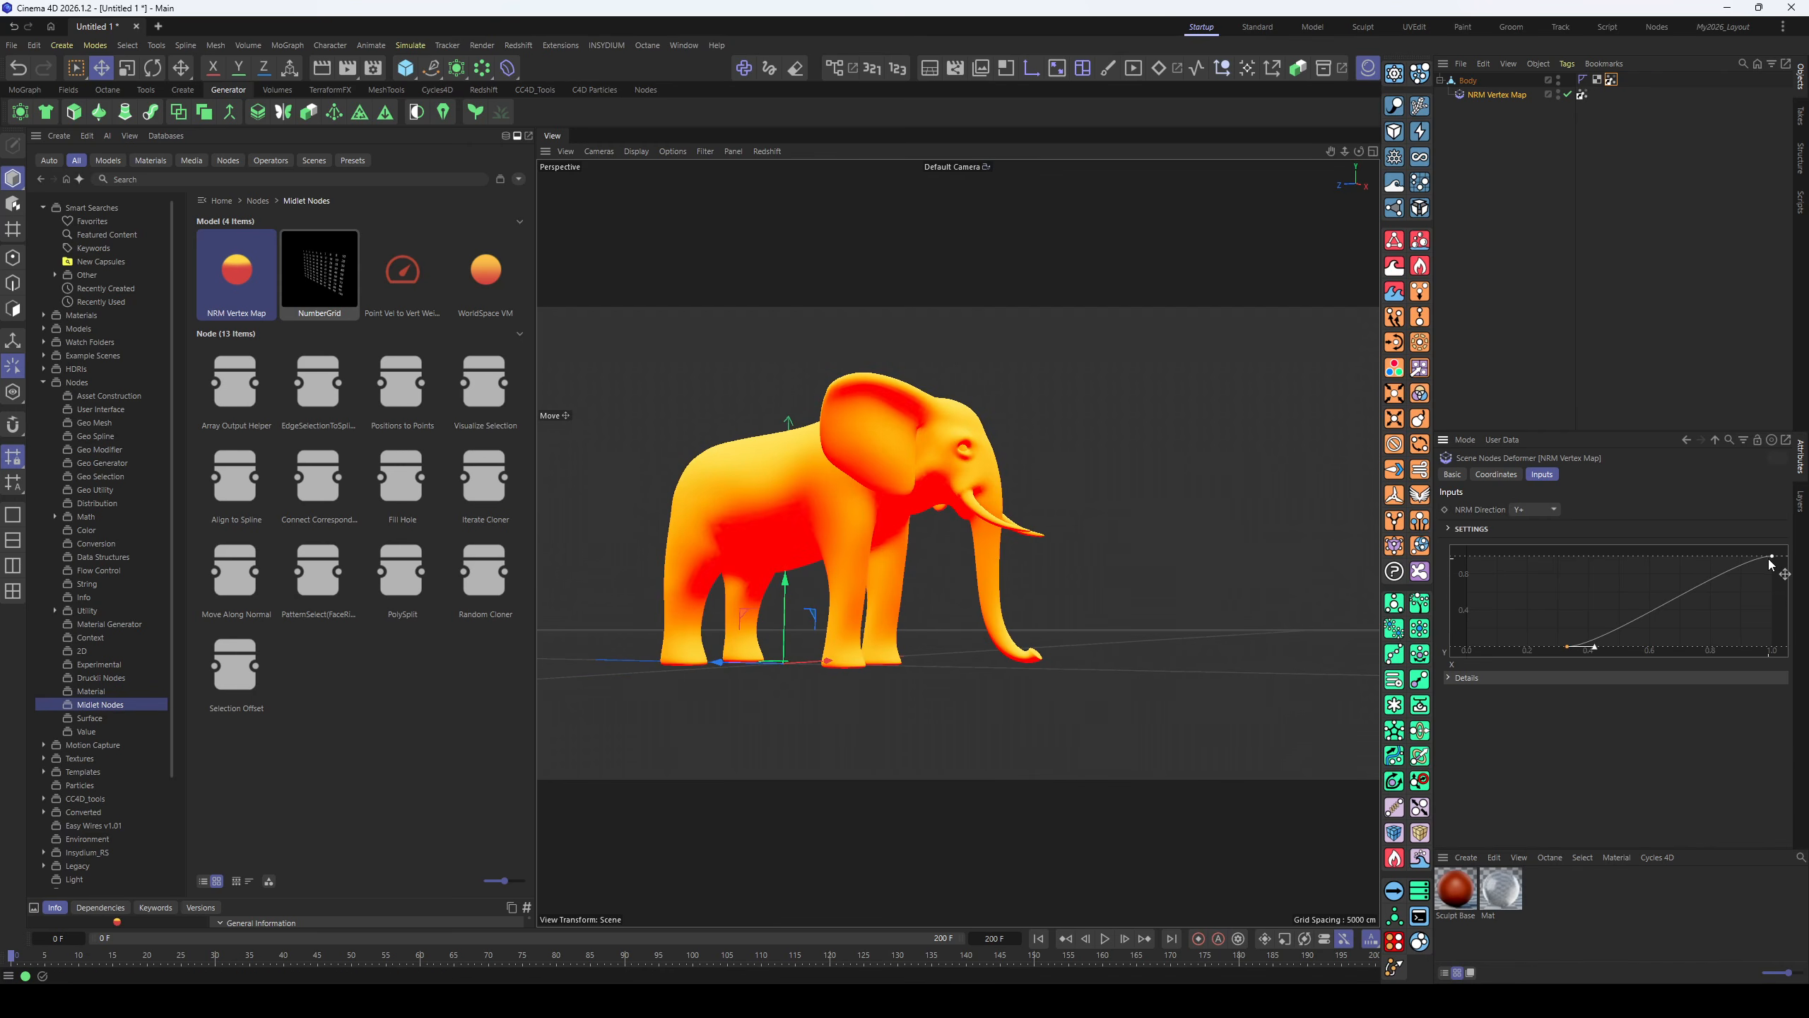
pyautogui.moveTo(1767, 558); pyautogui.dragTo(1683, 556)
pyautogui.moveTo(860, 495)
pyautogui.keyDown('alt'); pyautogui.mouseDown()
pyautogui.moveTo(915, 499)
pyautogui.moveTo(830, 478)
pyautogui.moveTo(837, 499)
pyautogui.mouseUp(); pyautogui.keyUp('alt')
# - Try the NRM Direction options Y-, X+ and X- on the elephant, then set the direction back to Y+
pyautogui.click(1537, 509)
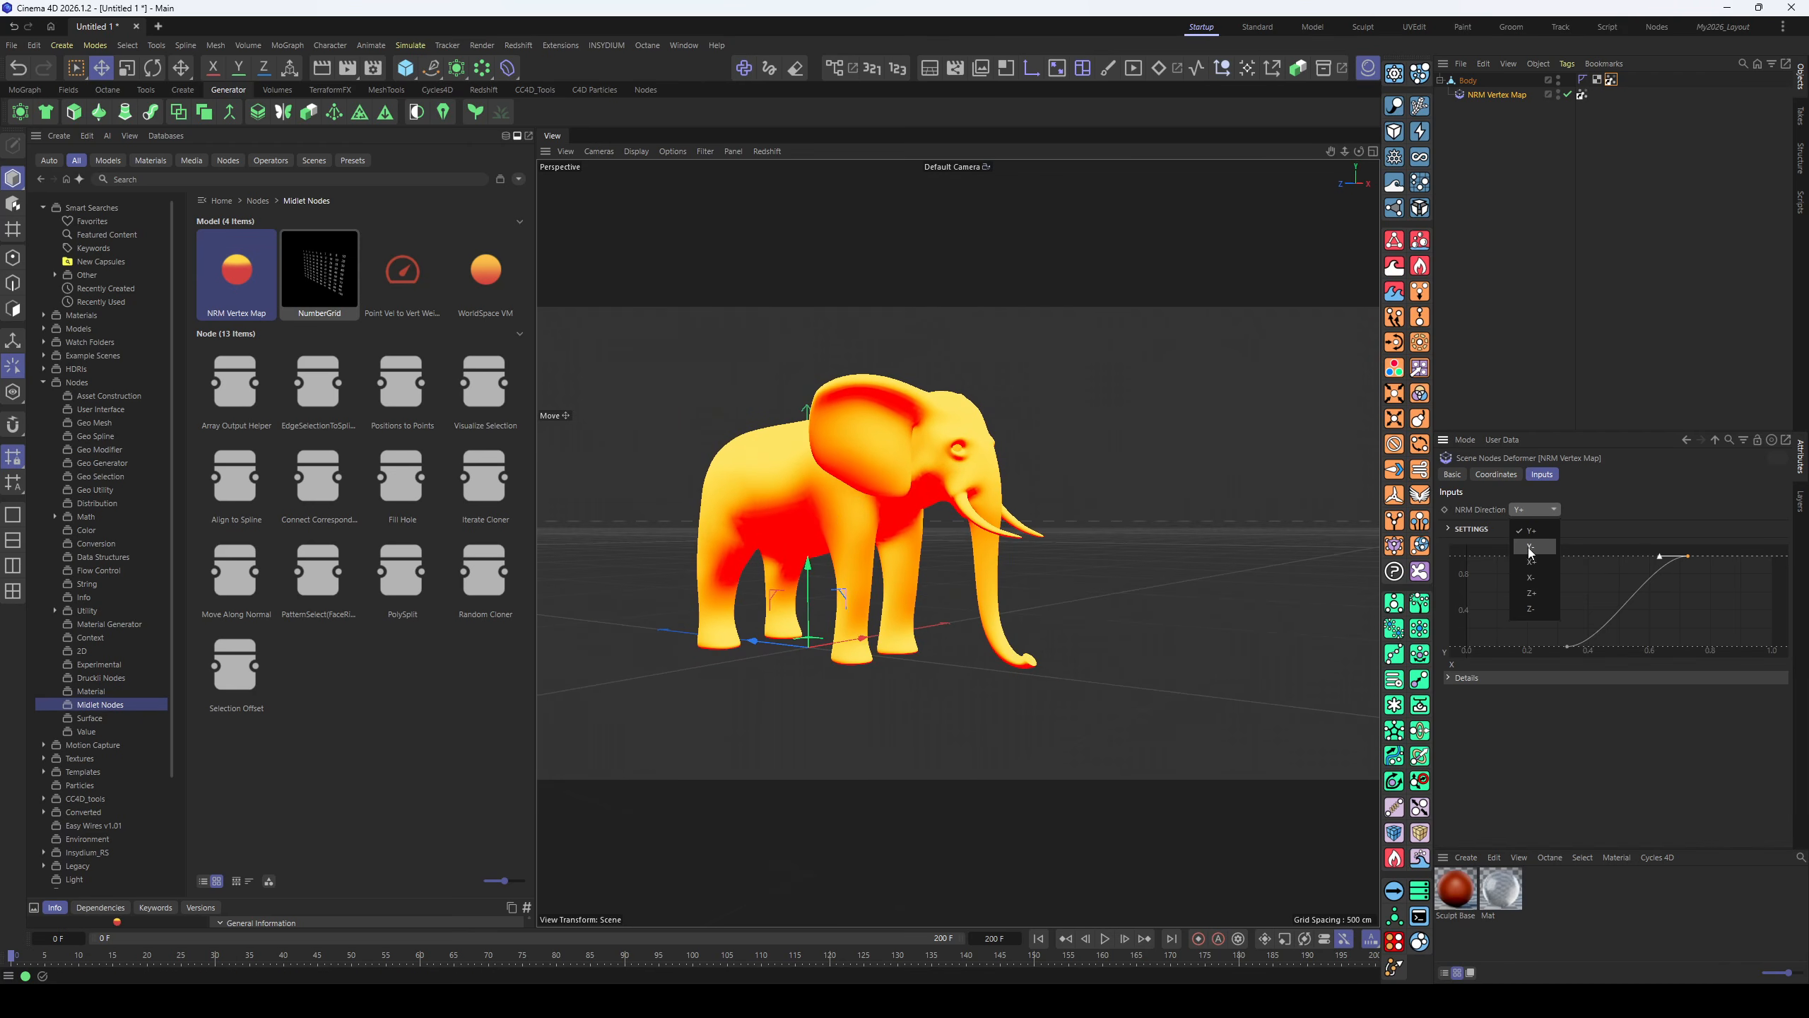
pyautogui.click(1529, 548)
pyautogui.keyDown('alt'); pyautogui.moveTo(1009, 485); pyautogui.dragTo(871, 479); pyautogui.keyUp('alt')
pyautogui.click(1544, 511)
pyautogui.click(1533, 562)
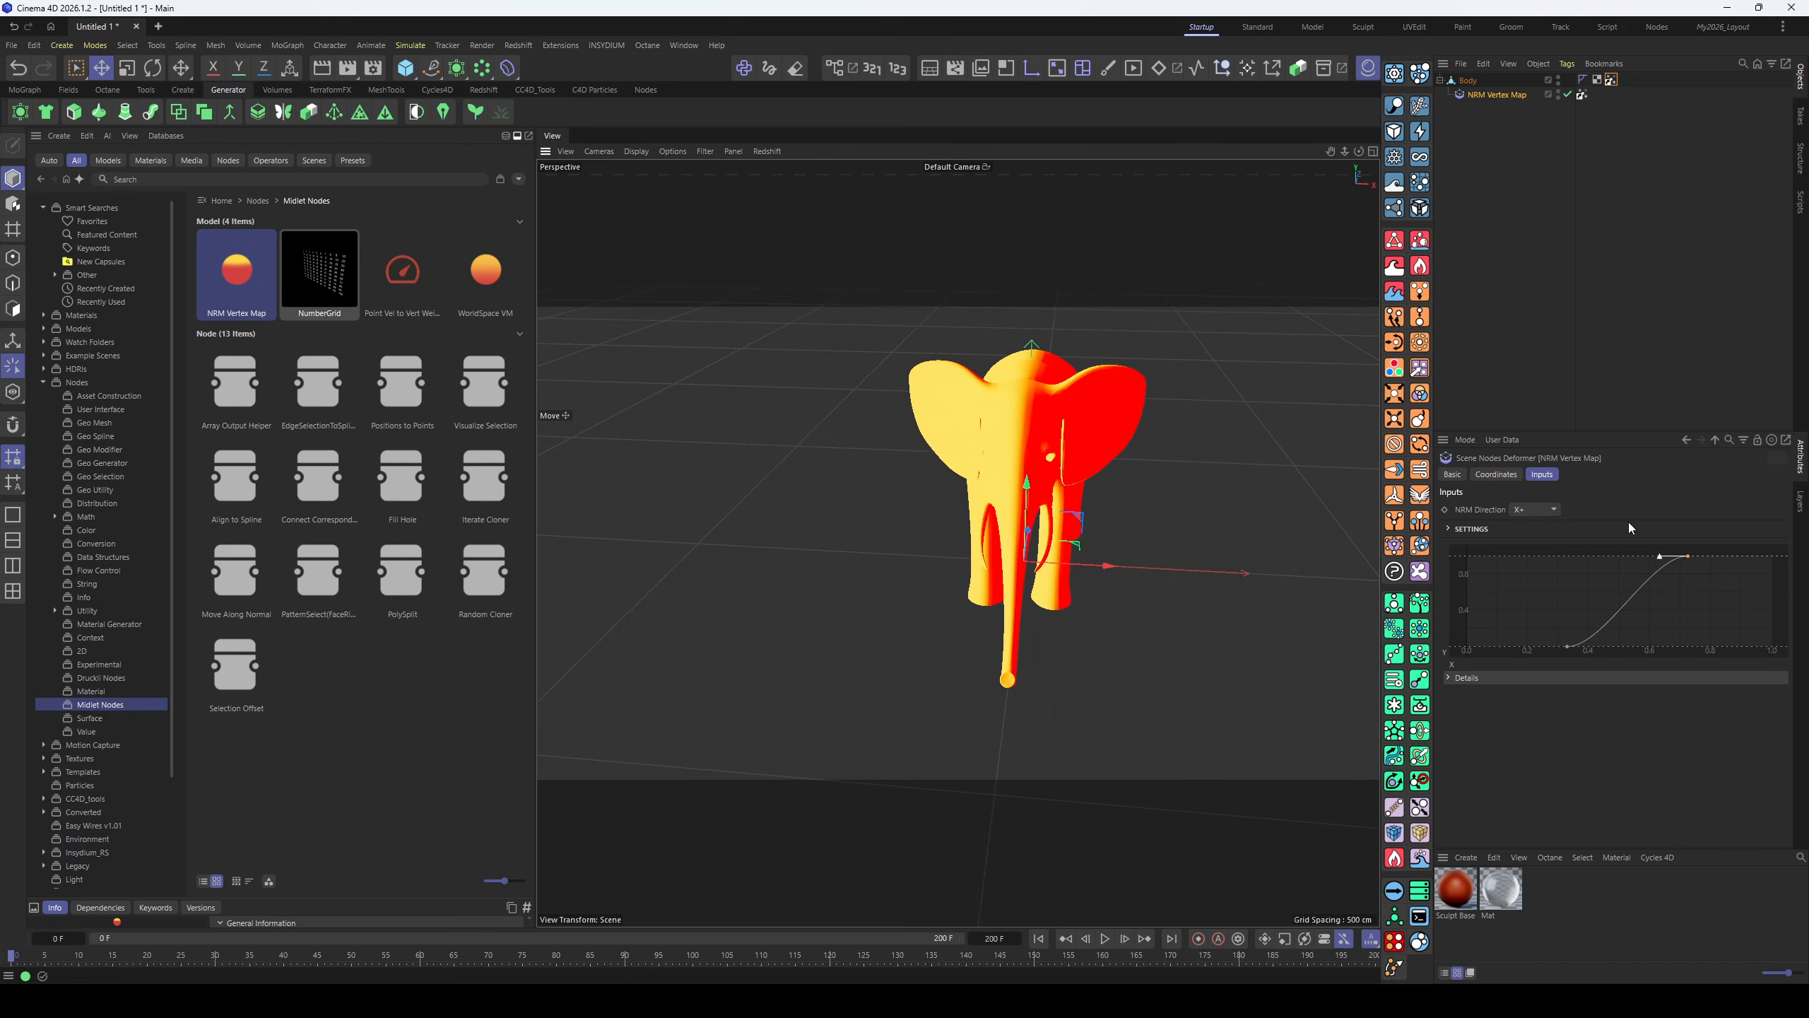
pyautogui.click(1537, 509)
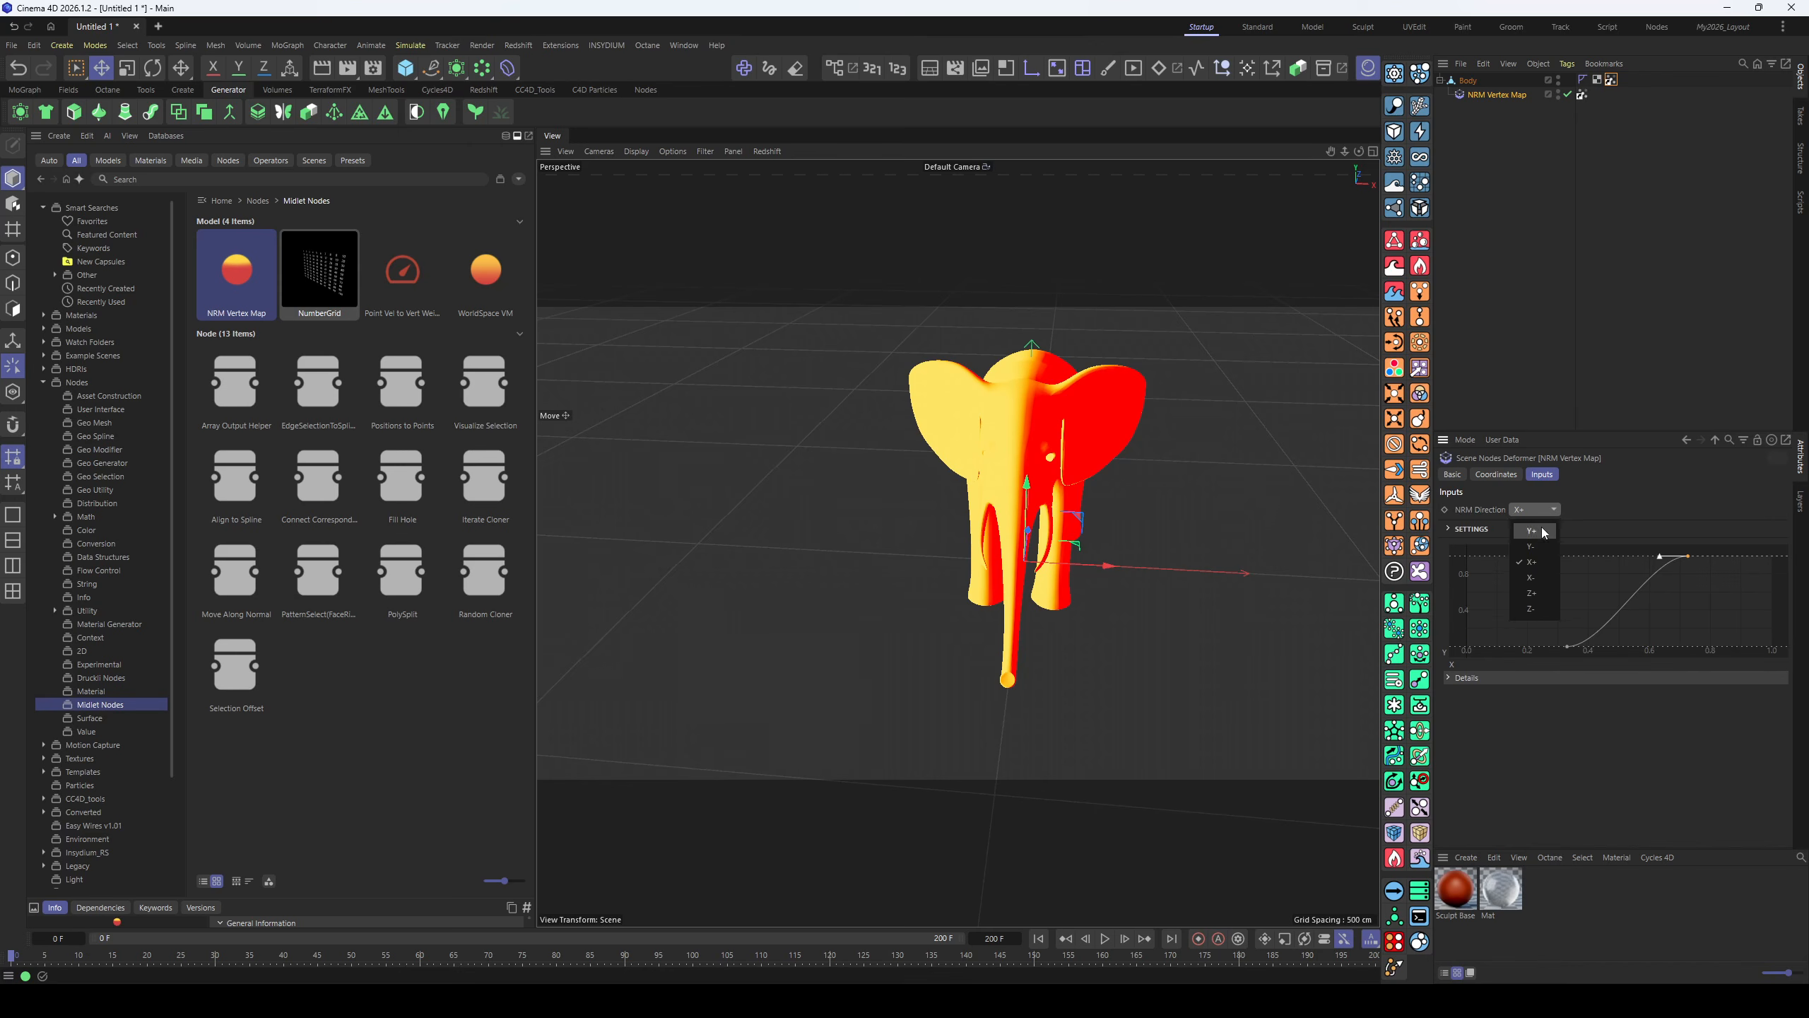
pyautogui.click(1538, 583)
pyautogui.keyDown('alt'); pyautogui.moveTo(961, 487); pyautogui.dragTo(1164, 479); pyautogui.keyUp('alt')
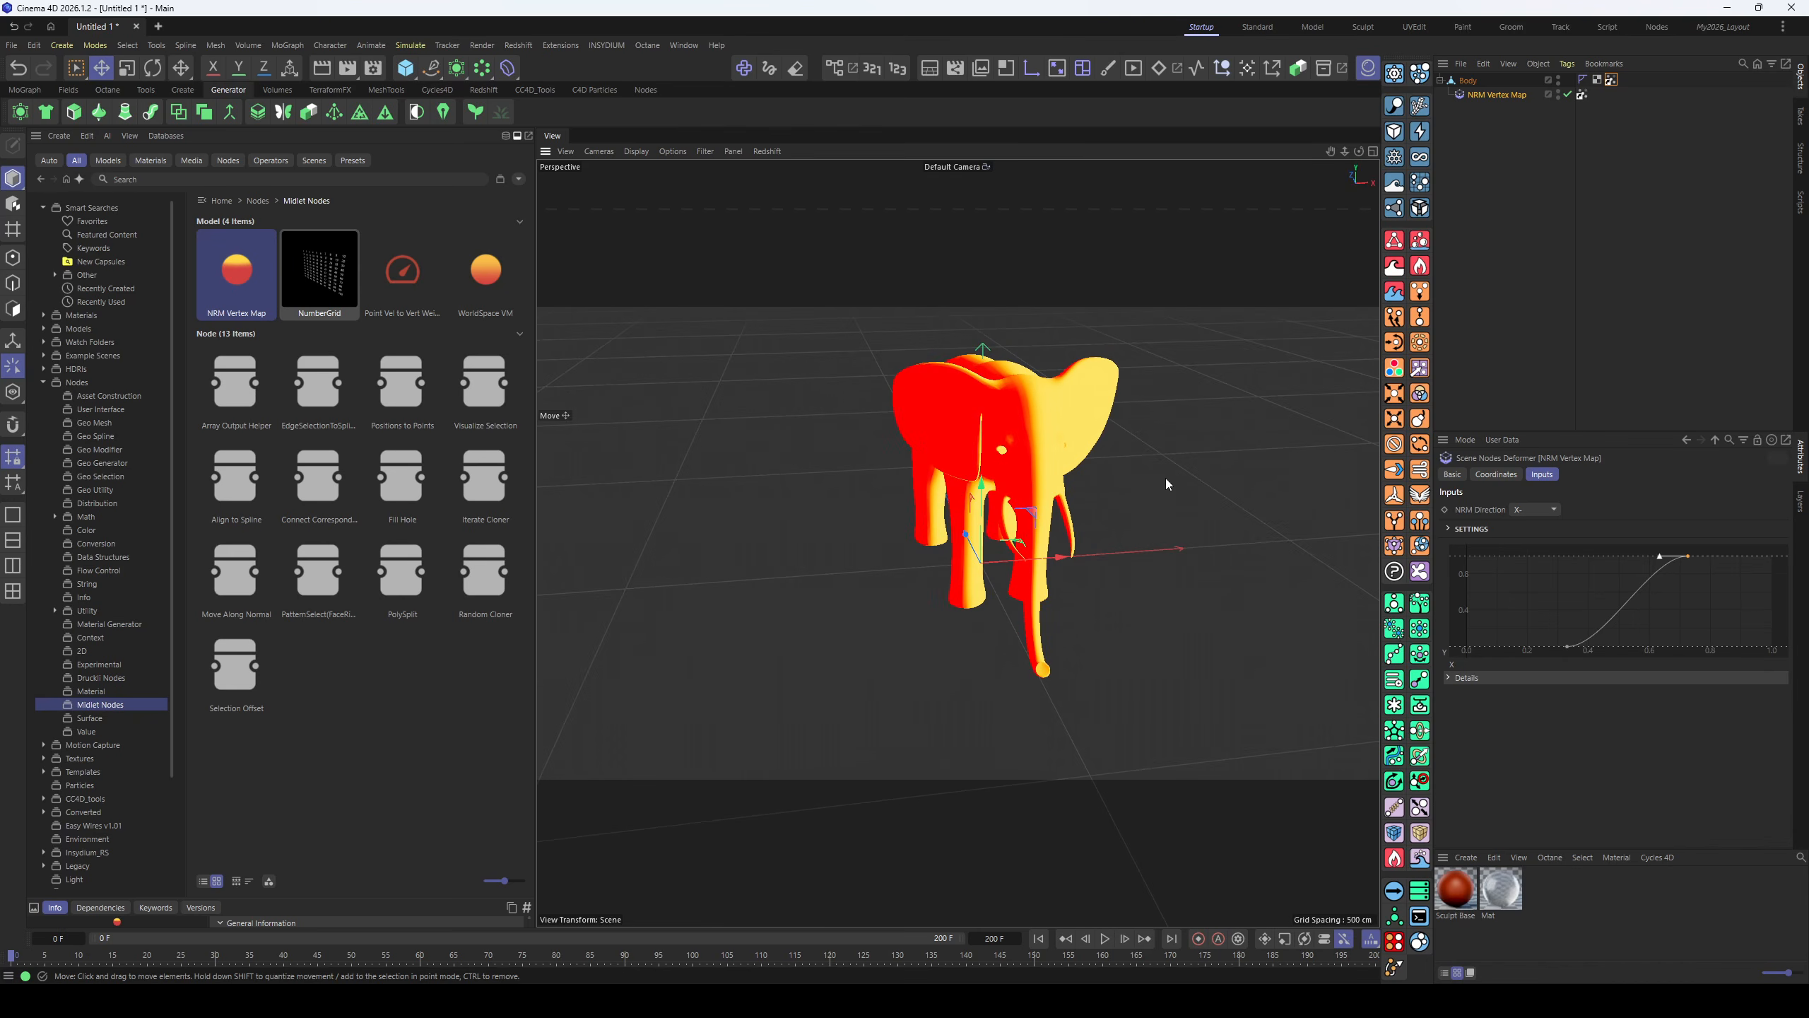
pyautogui.keyDown('alt'); pyautogui.moveTo(1012, 463); pyautogui.dragTo(1143, 449); pyautogui.keyUp('alt')
pyautogui.click(1529, 508)
pyautogui.click(1533, 532)
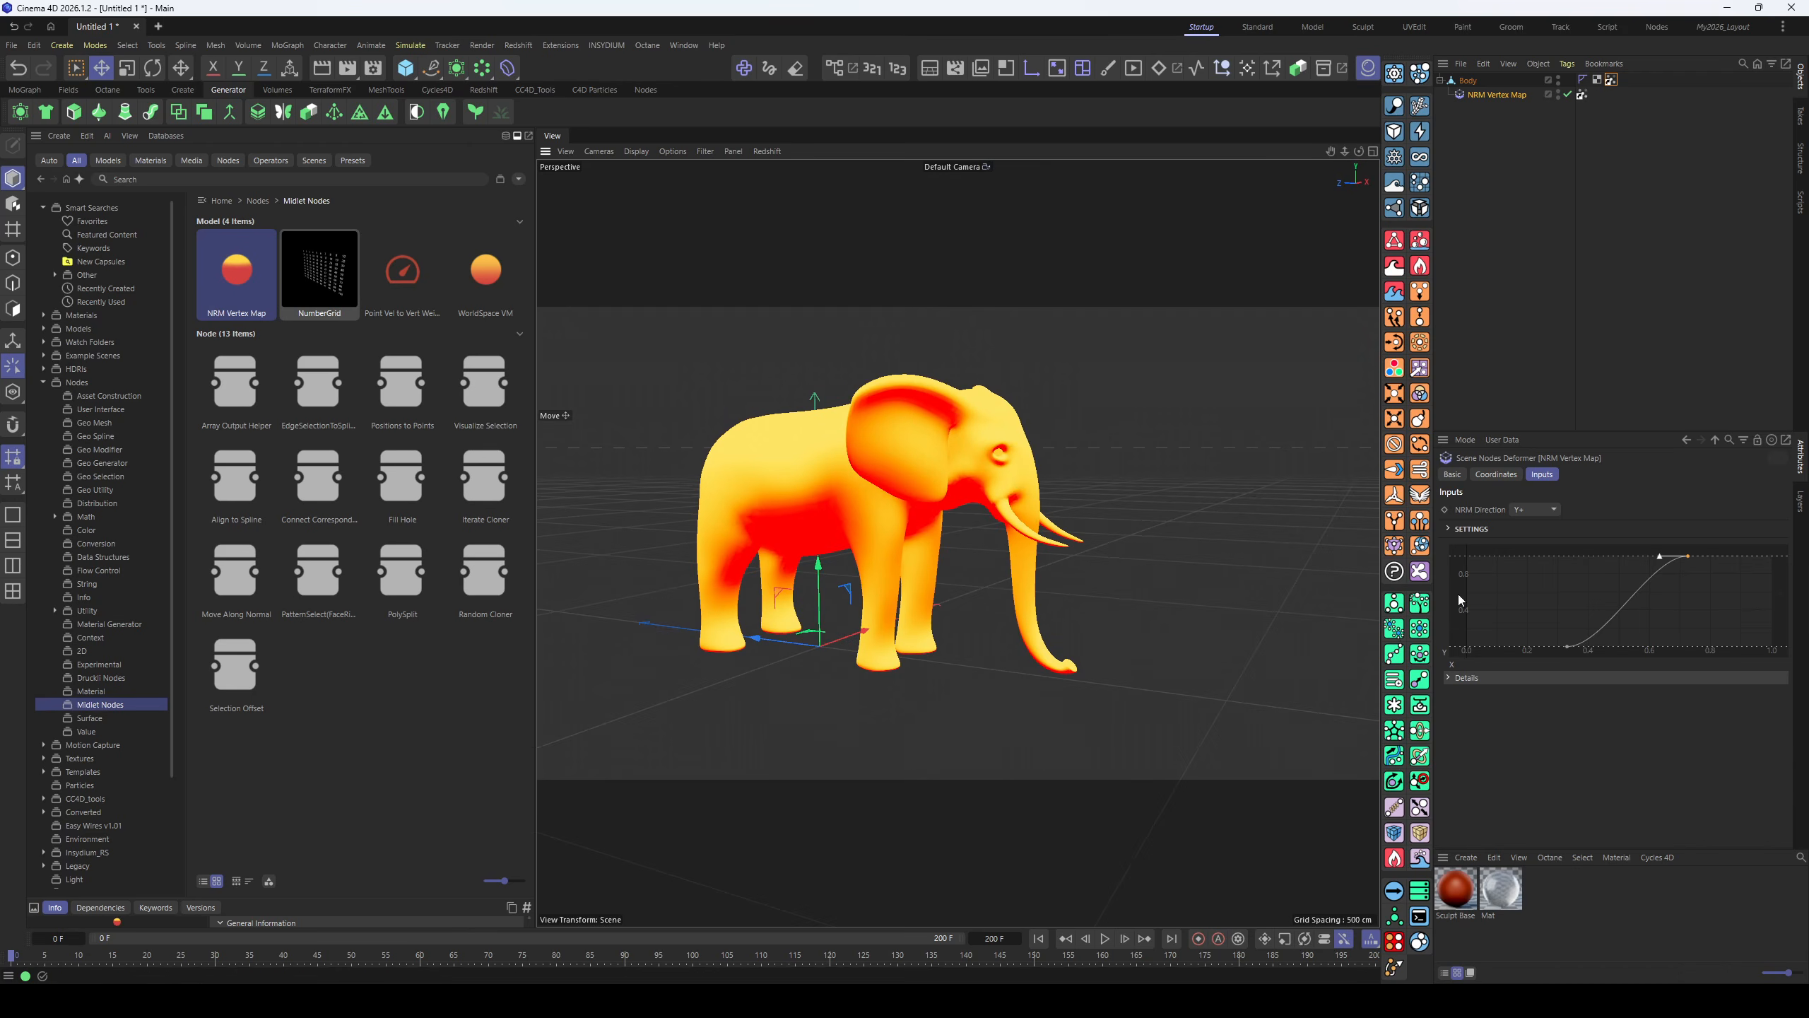
# - Restrict the normal-based map to upward-facing surfaces by moving the curve's start point to about 0.71 and its end point to about 0.97
pyautogui.moveTo(1565, 646); pyautogui.dragTo(1635, 647)
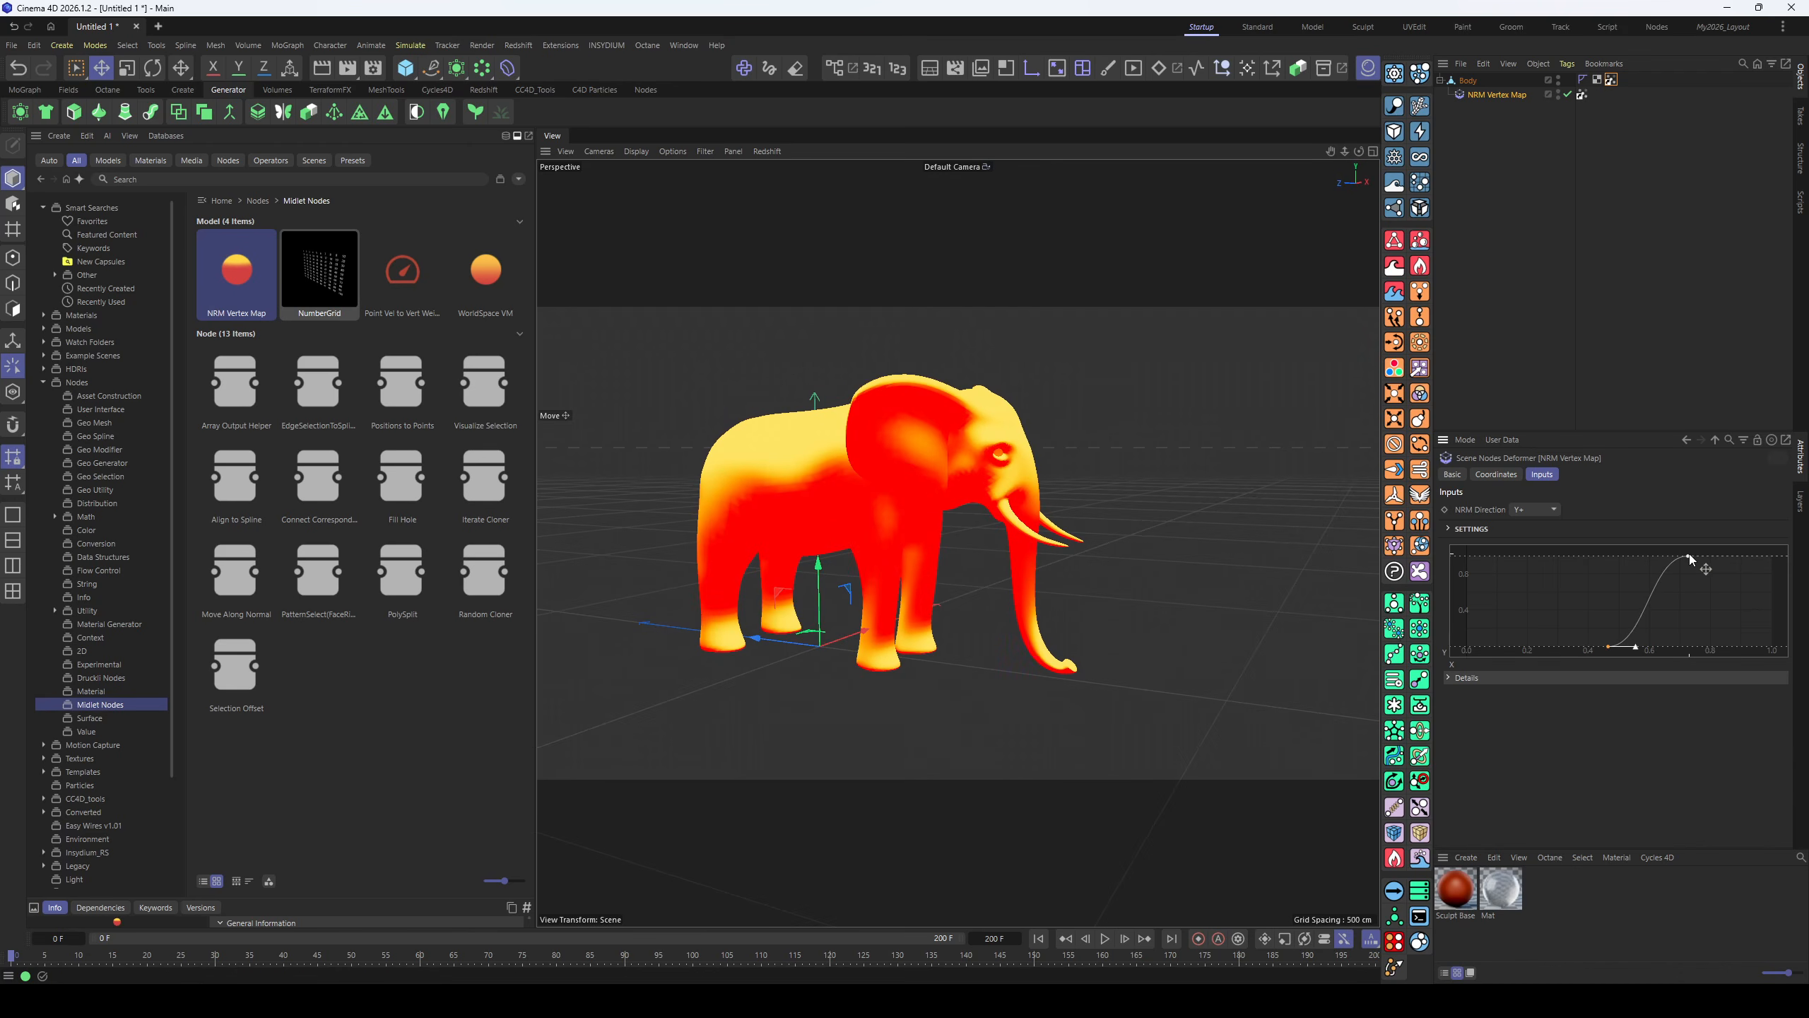
pyautogui.moveTo(1691, 557); pyautogui.dragTo(1712, 556)
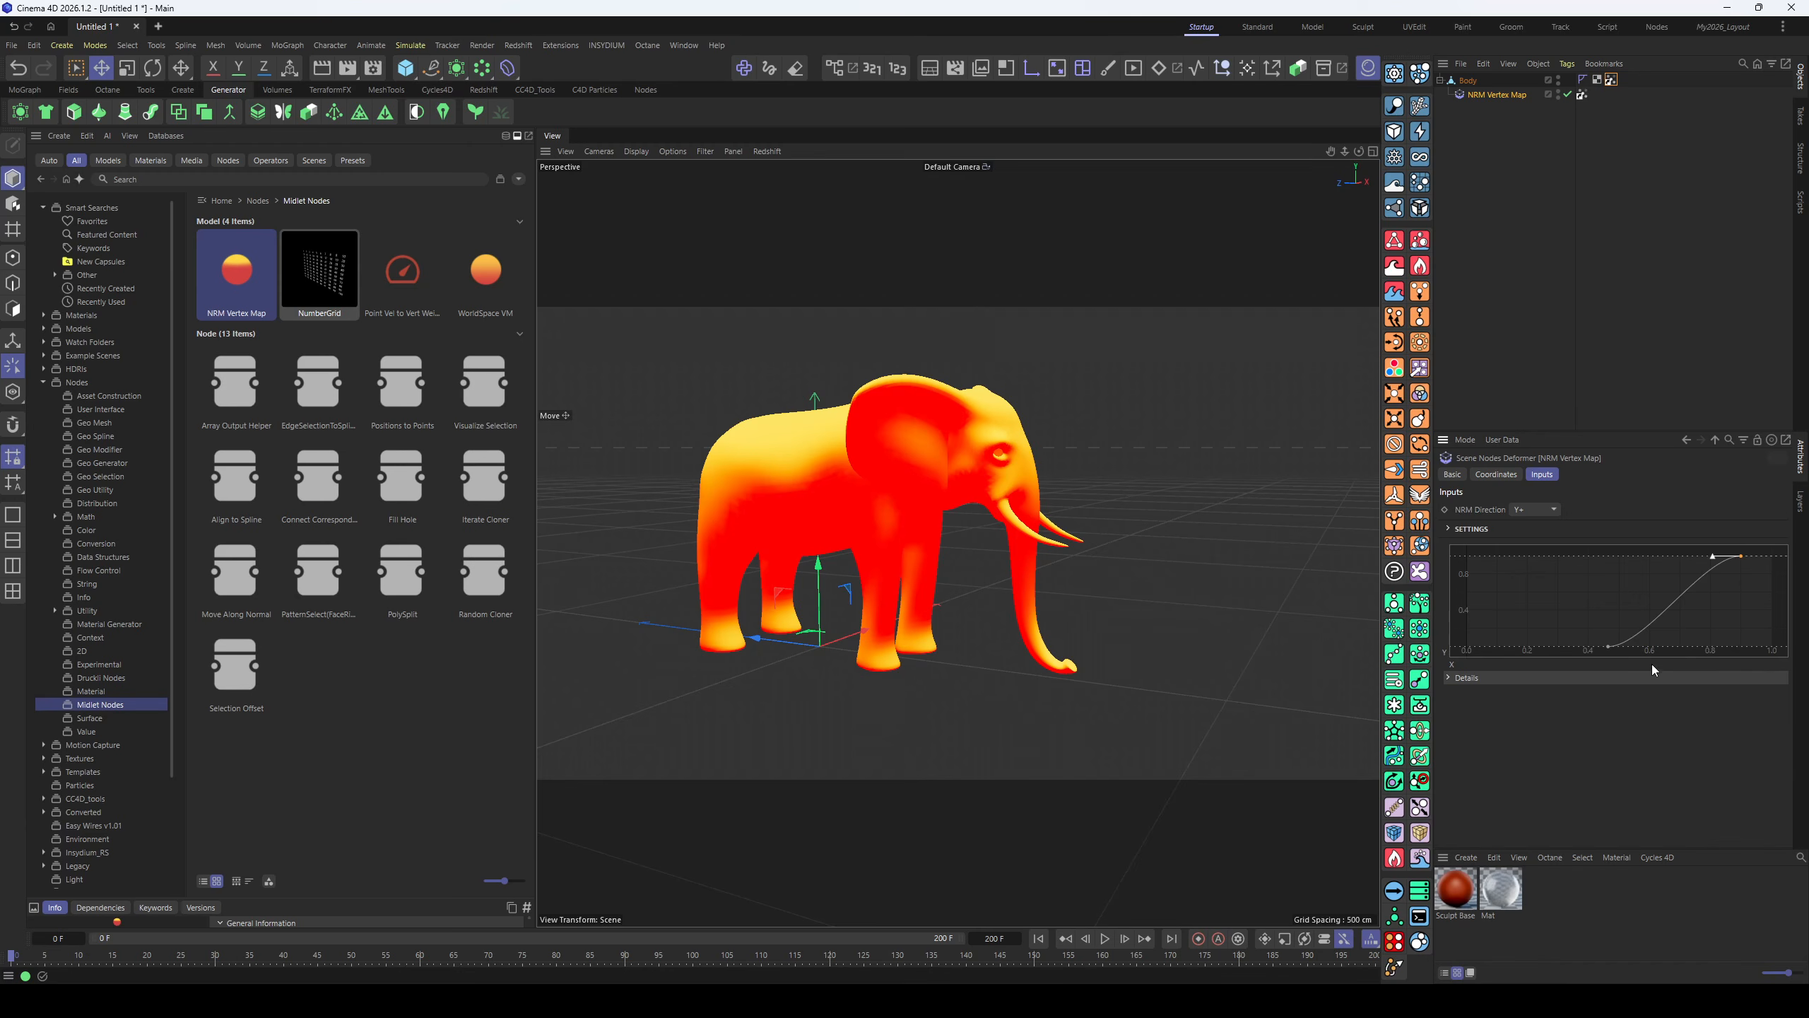
pyautogui.moveTo(1610, 648); pyautogui.dragTo(1685, 648)
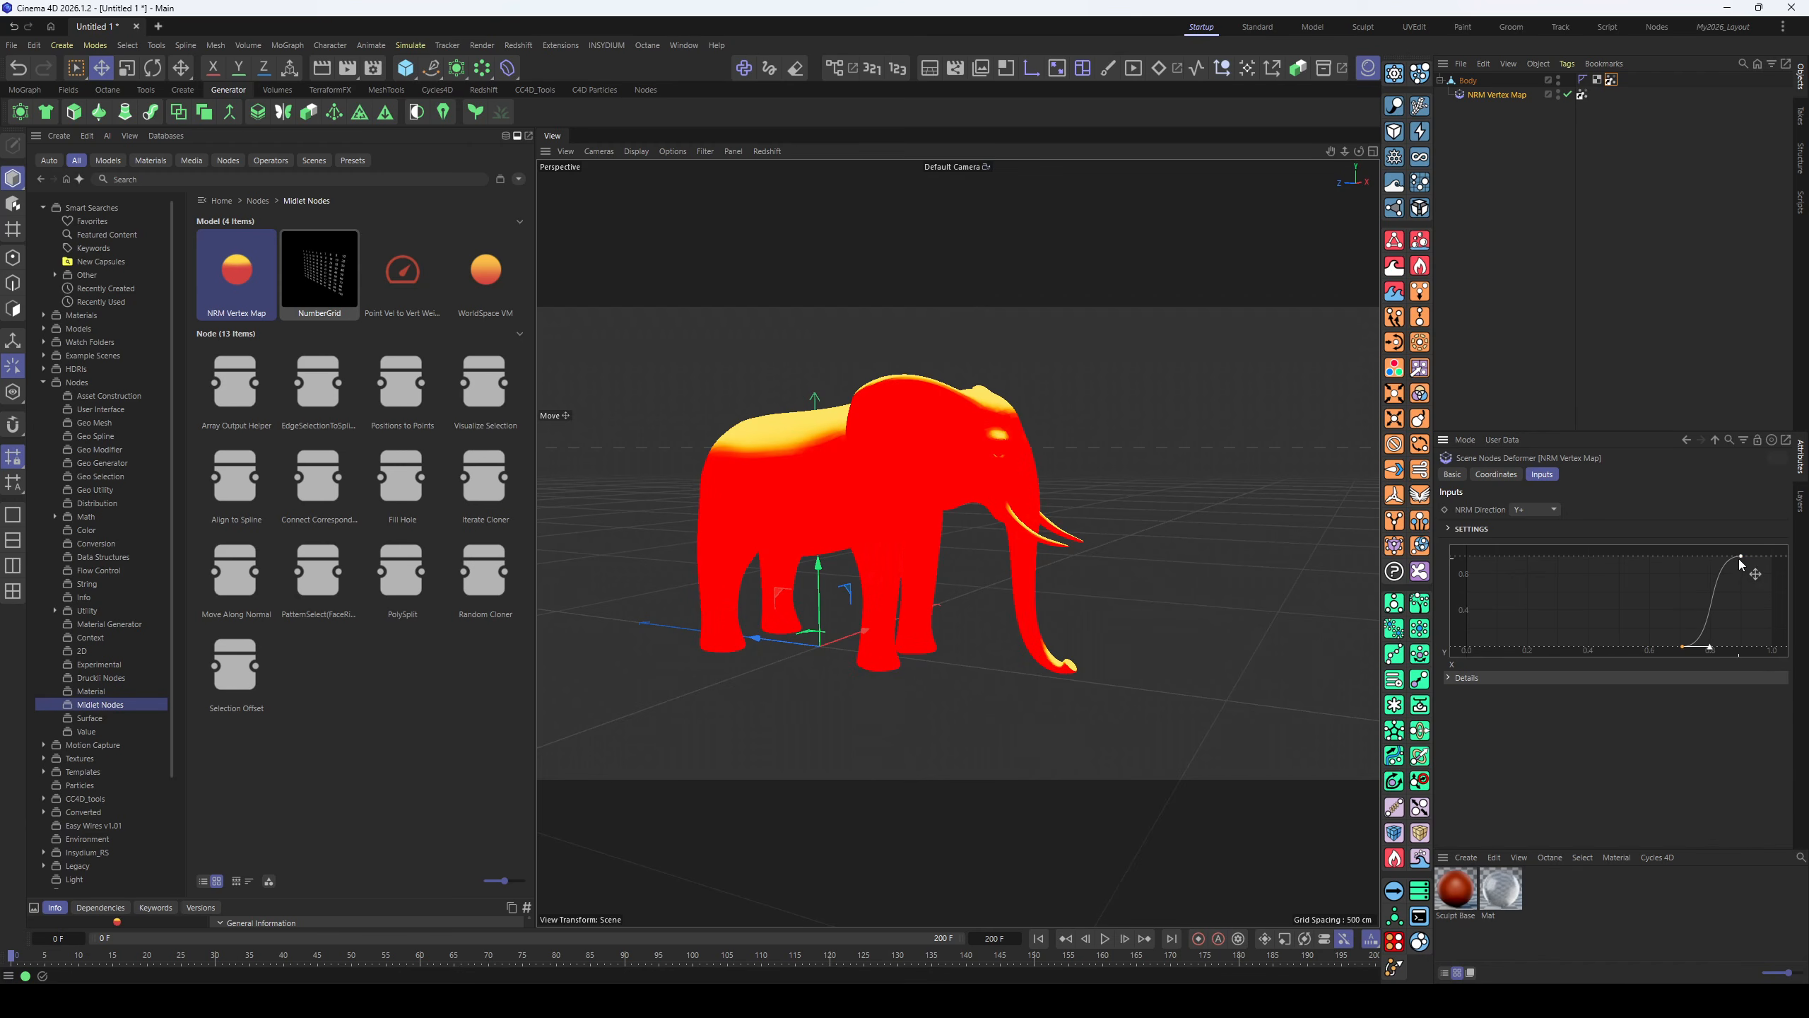
pyautogui.keyDown('alt'); pyautogui.moveTo(981, 455); pyautogui.dragTo(859, 405); pyautogui.keyUp('alt')
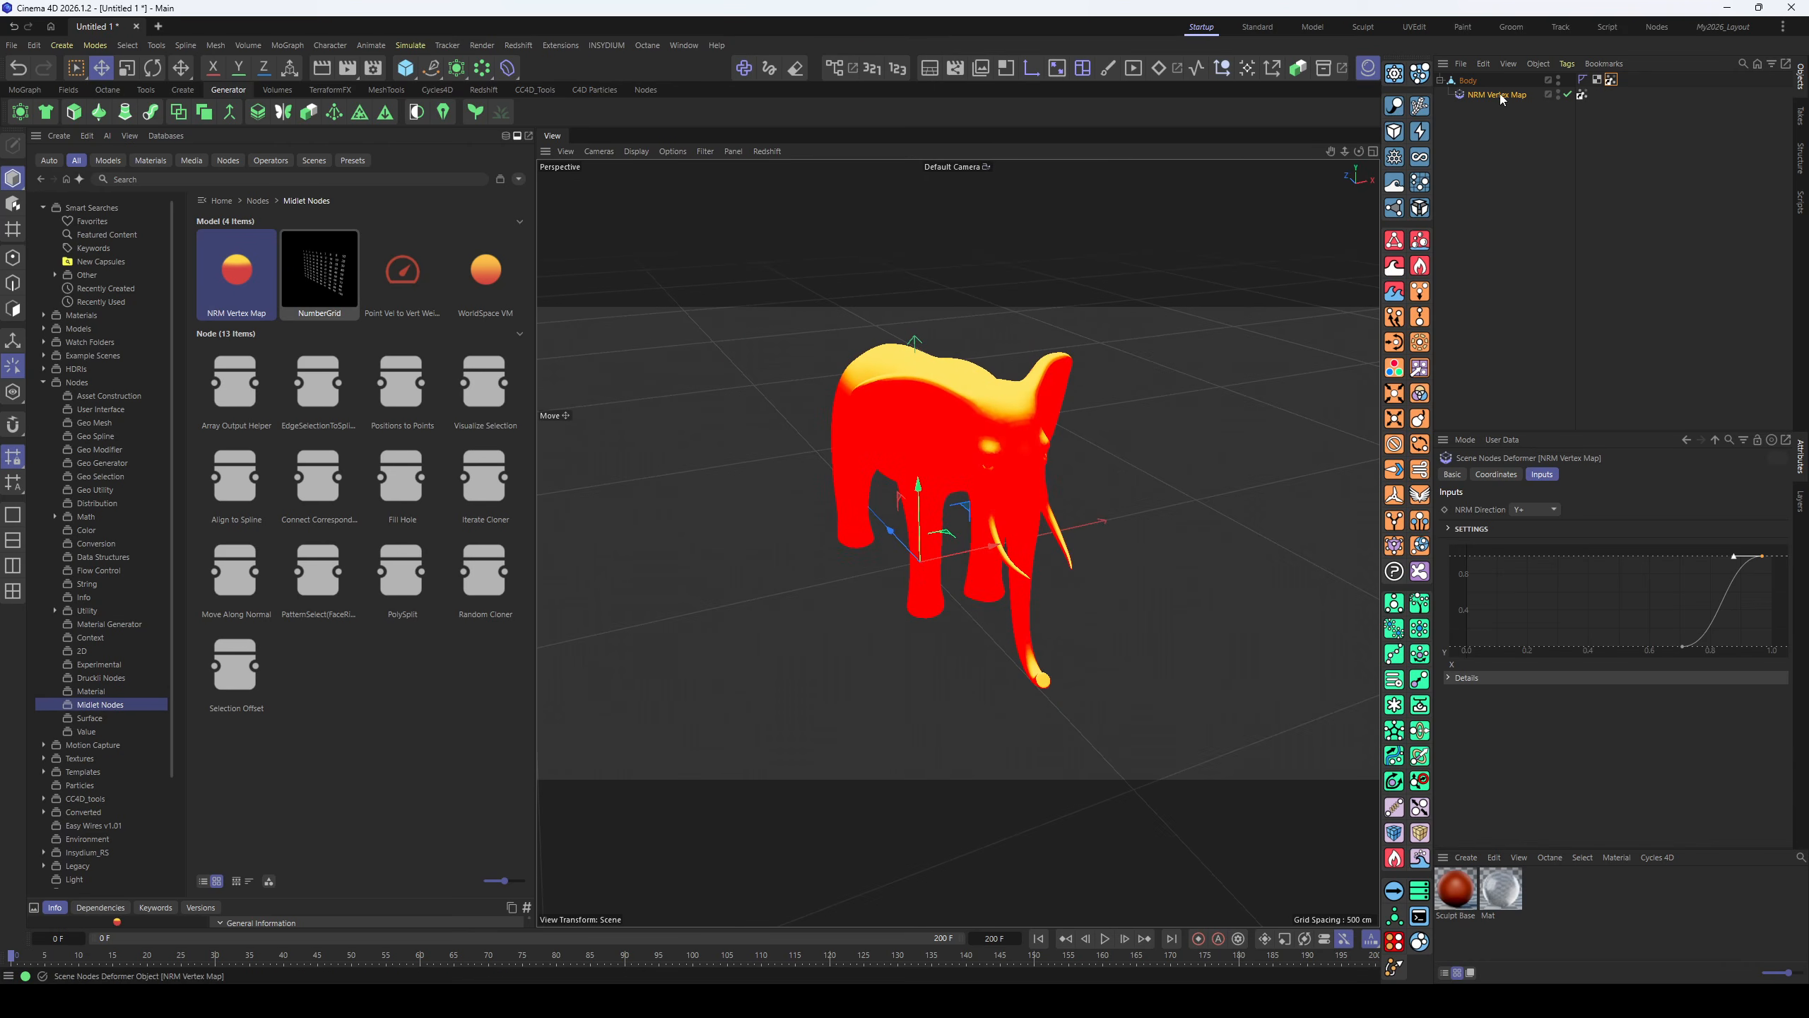
# - Replace the NRM Vertex Map deformer with the WorldSpace VM asset as a child of Body, and display its vertex map
pyautogui.moveTo(1500, 93); pyautogui.dragTo(1496, 129)
pyautogui.press('Delete')
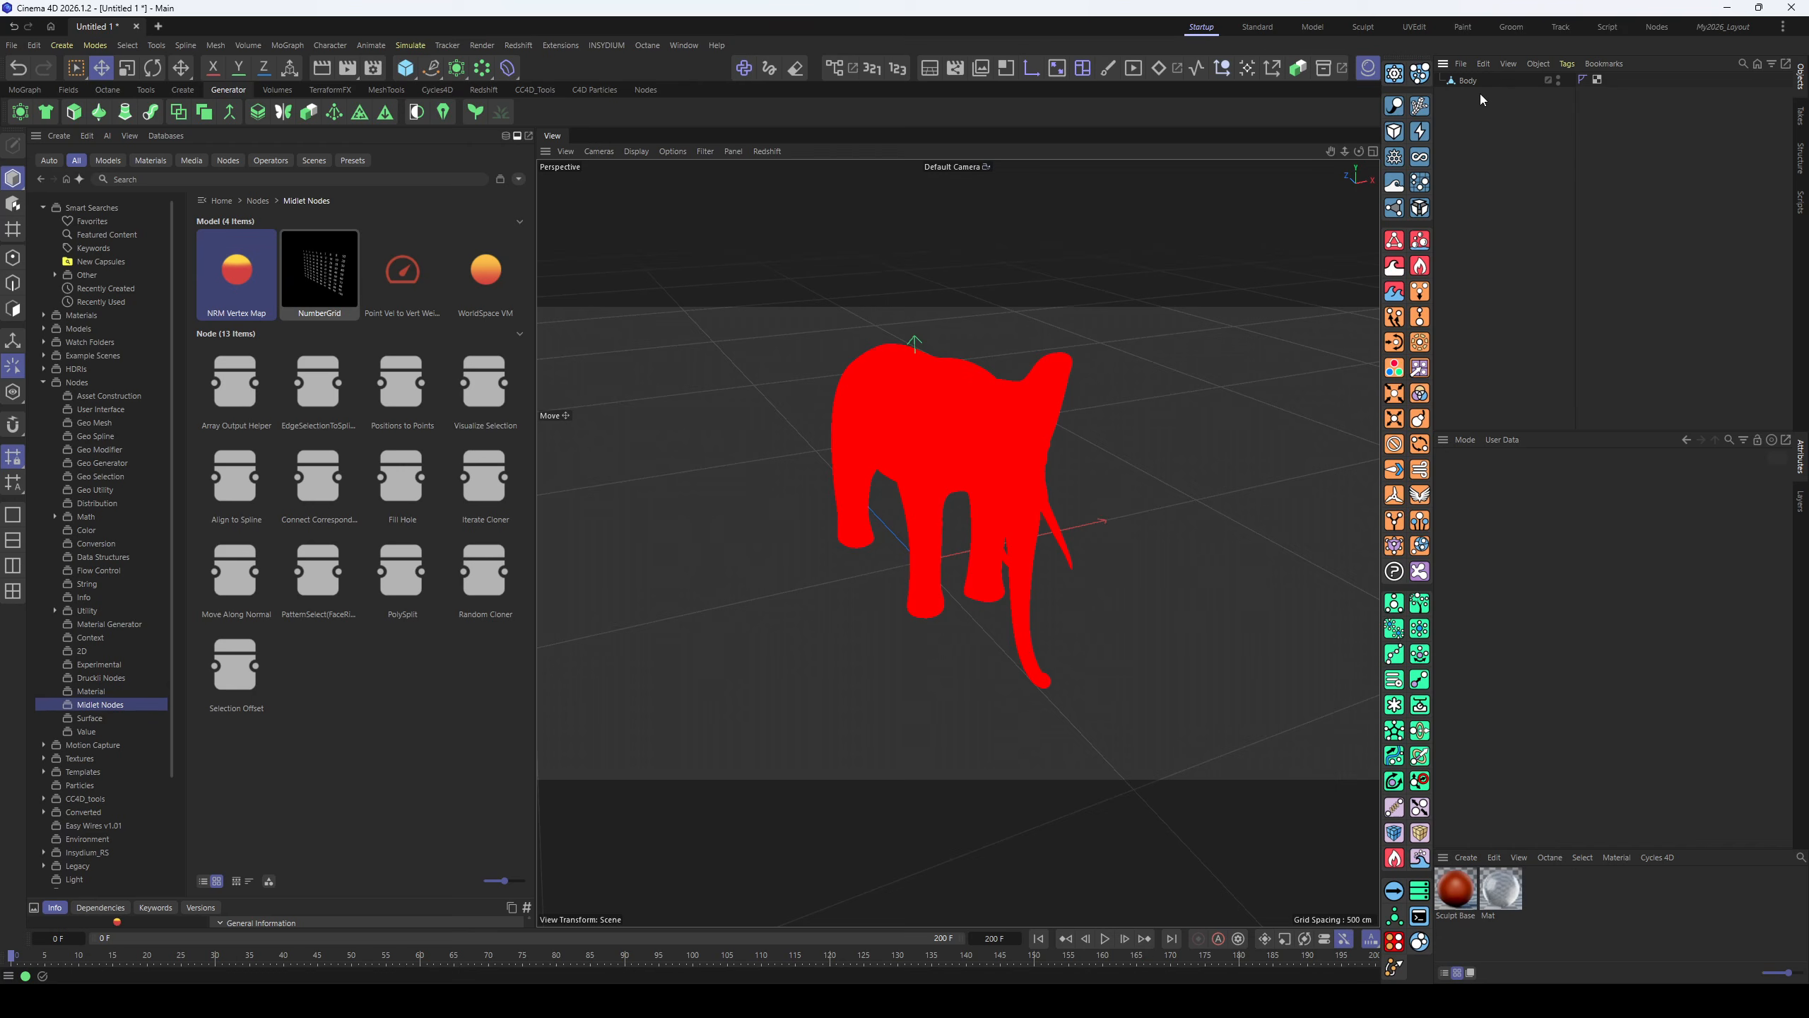
pyautogui.doubleClick(477, 274)
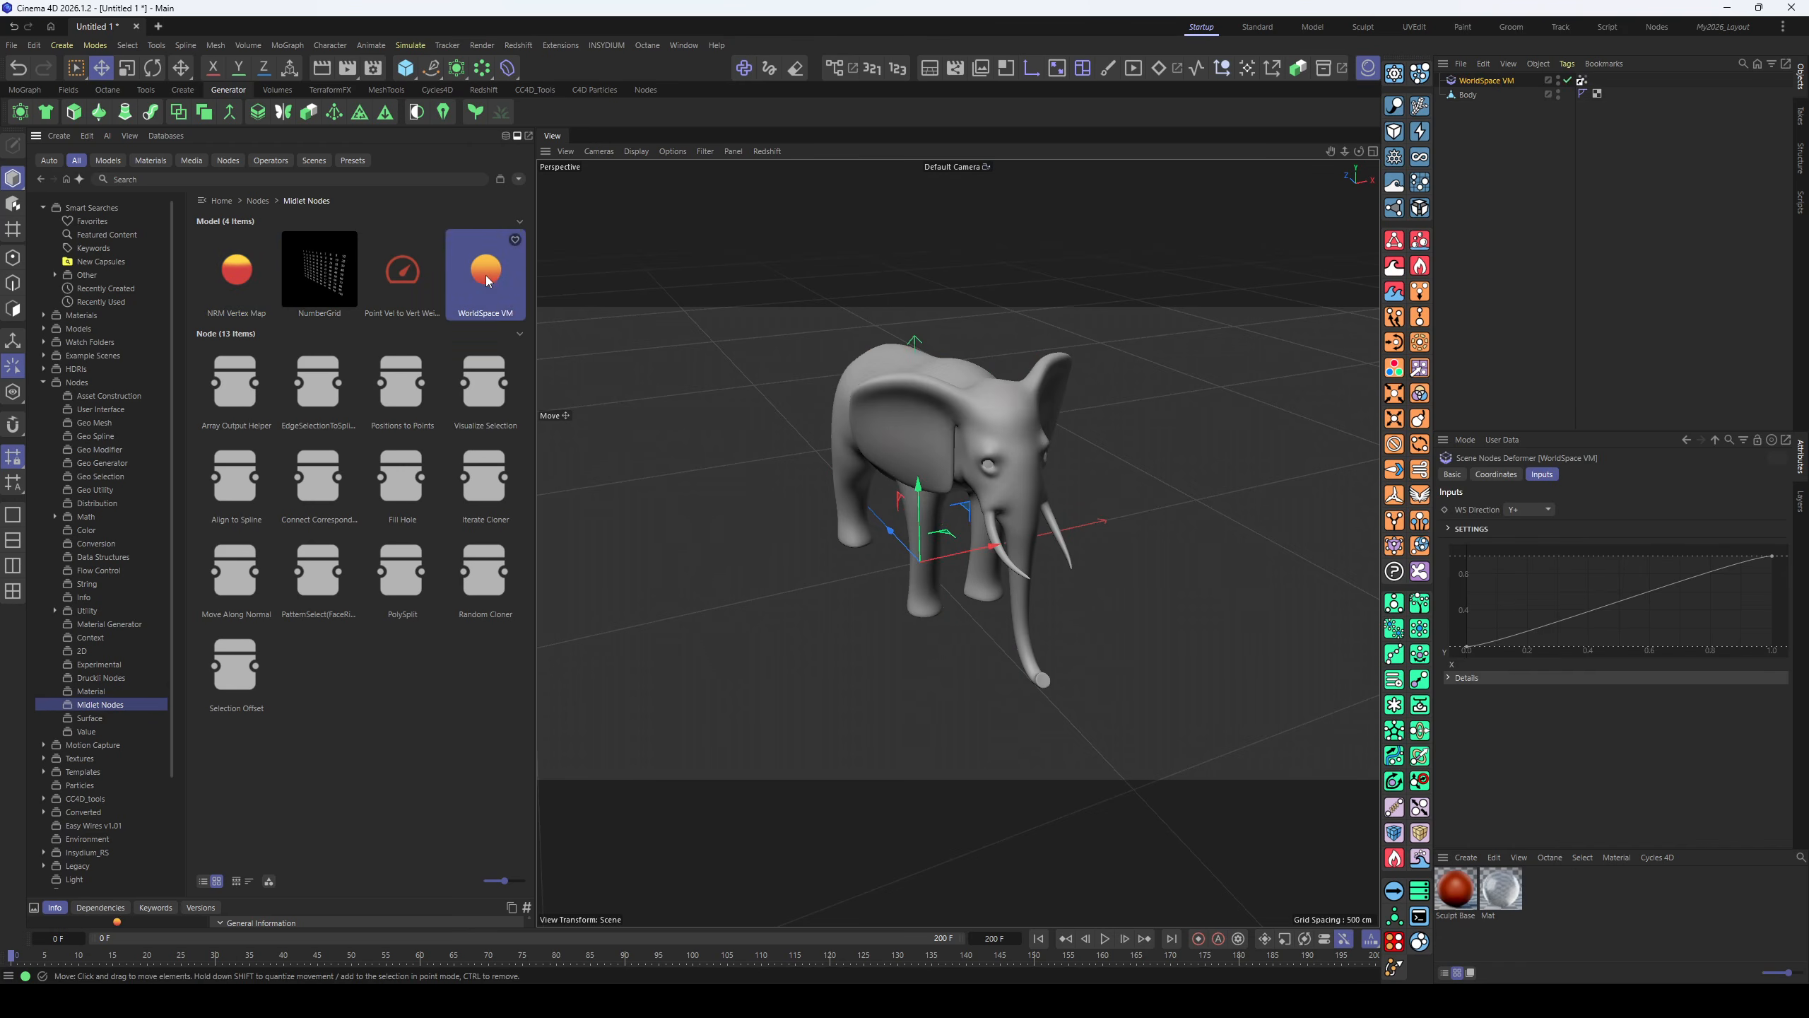
pyautogui.moveTo(1476, 92); pyautogui.dragTo(1475, 93)
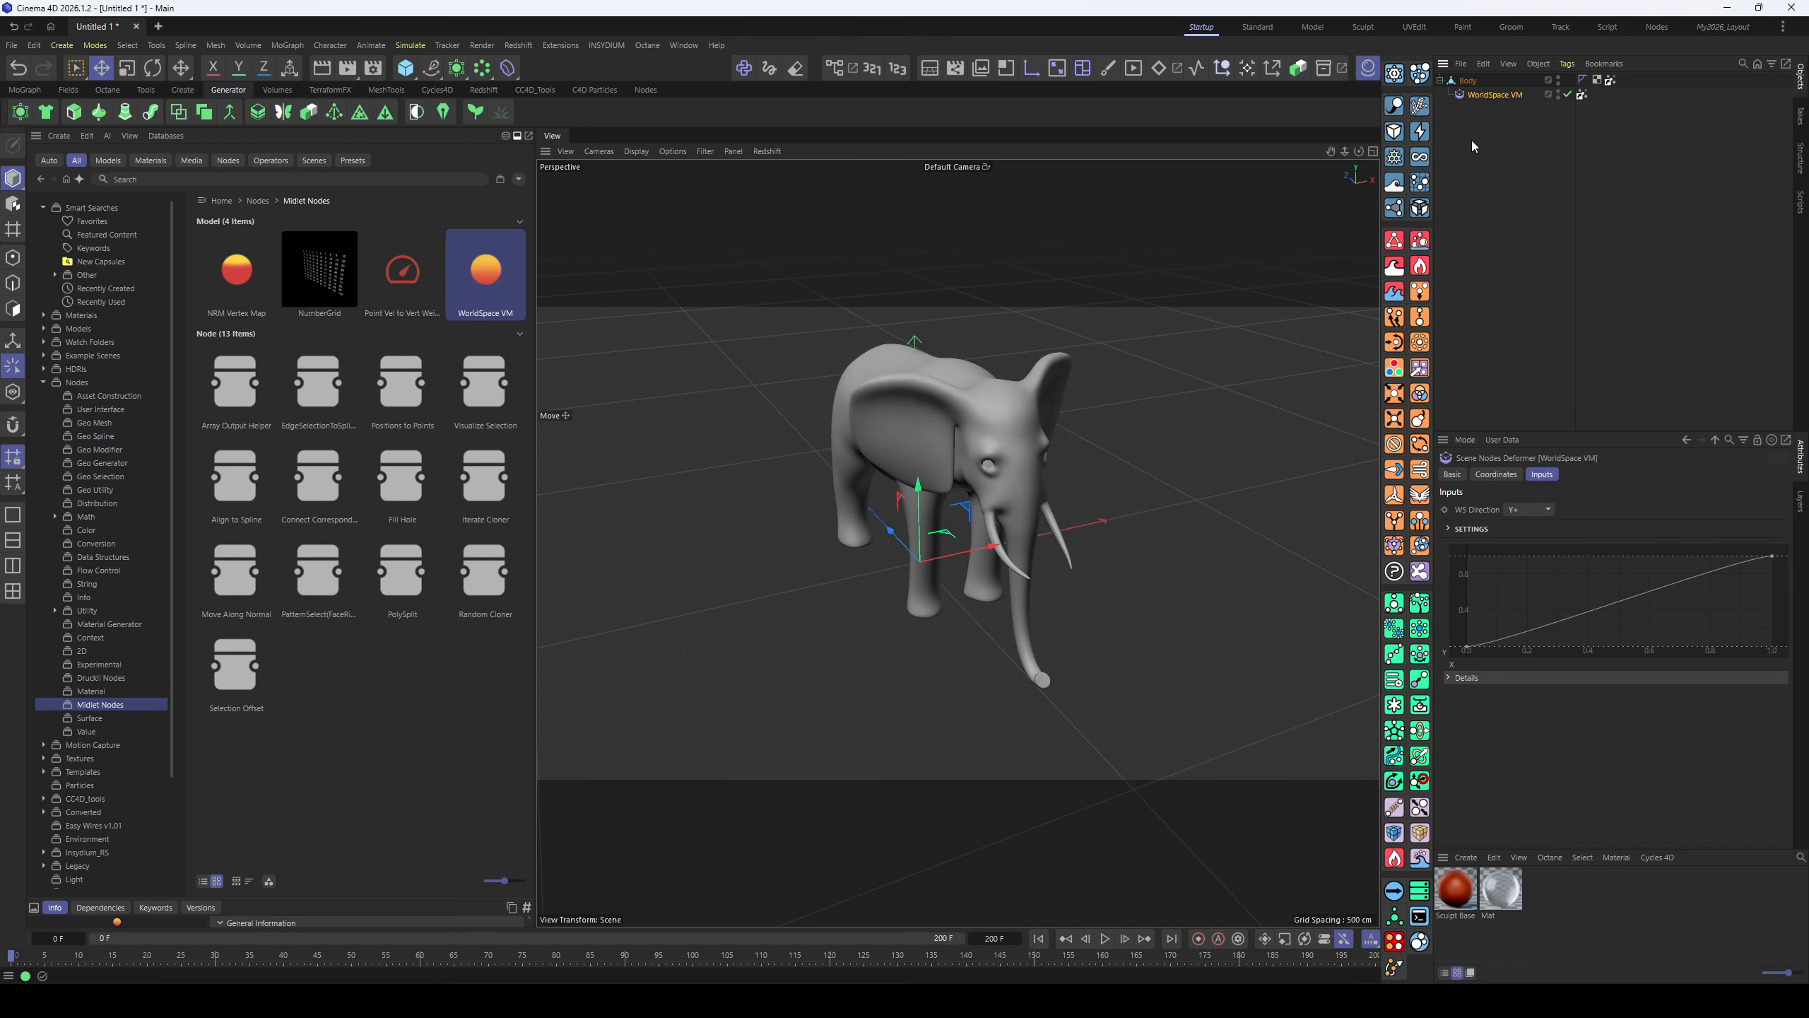
pyautogui.click(1609, 80)
pyautogui.keyDown('alt'); pyautogui.moveTo(1275, 227); pyautogui.dragTo(907, 383); pyautogui.keyUp('alt')
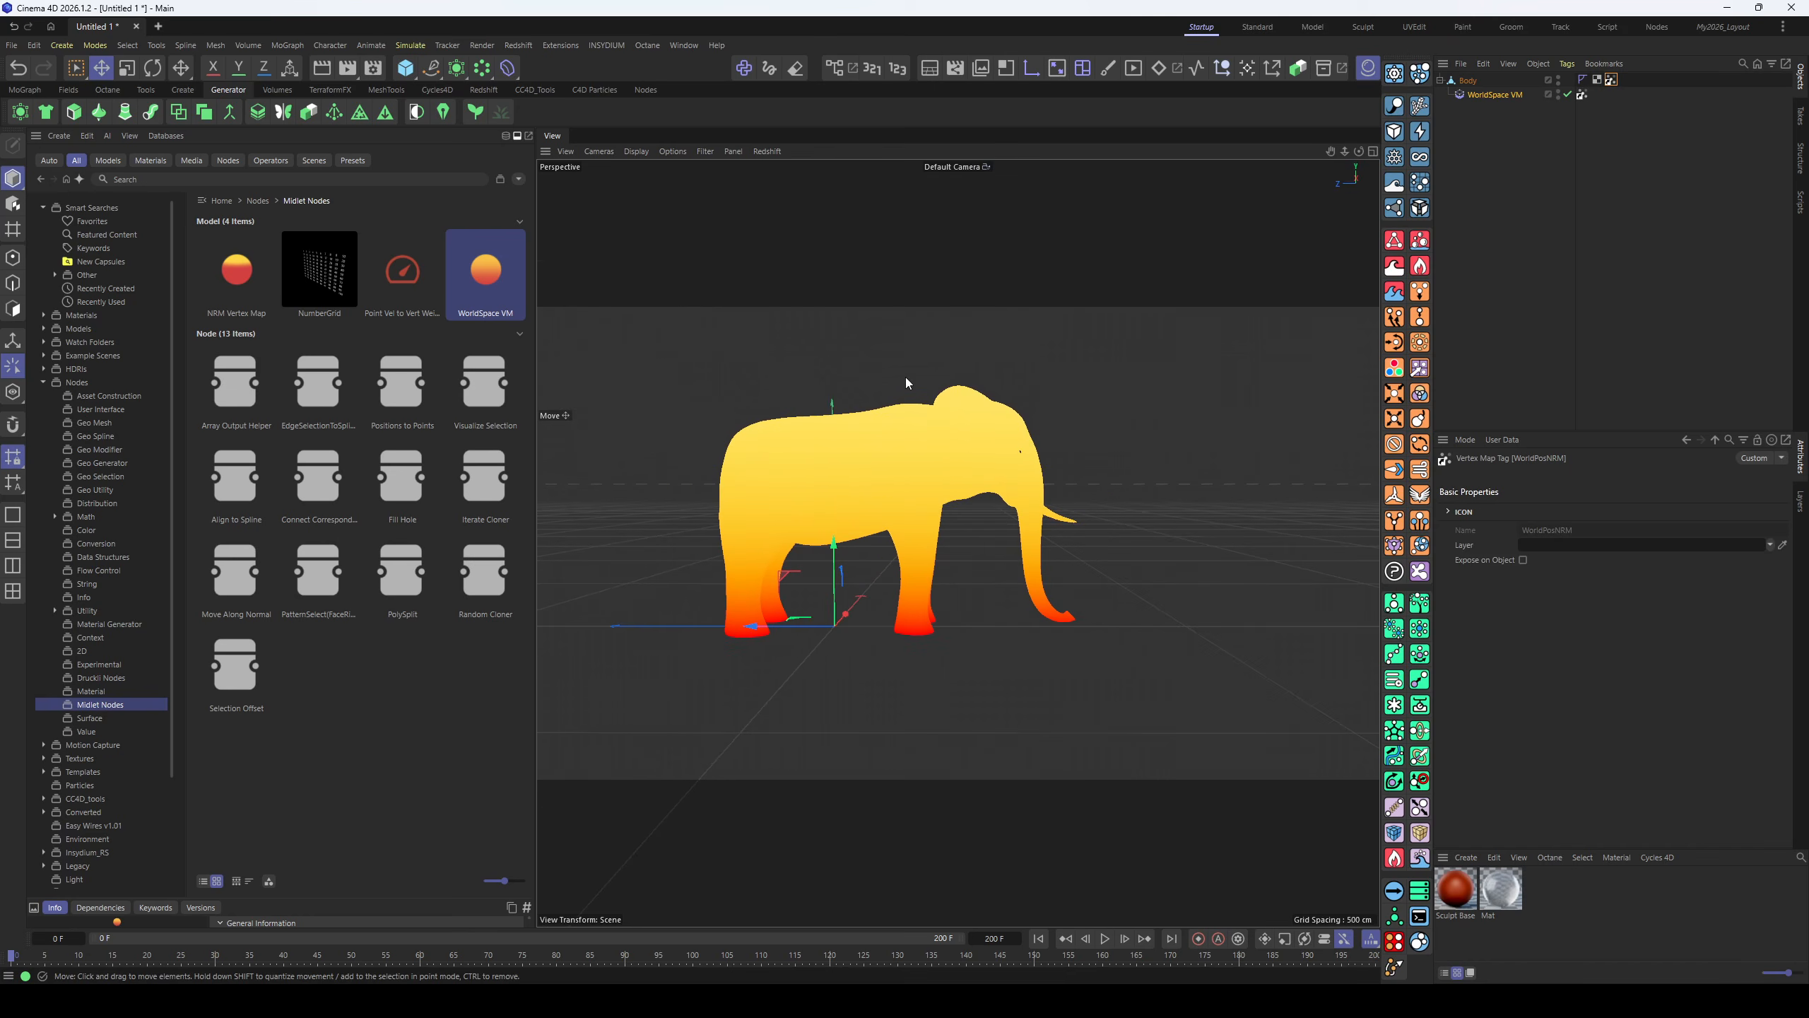
# - Set the WorldSpace VM deformer's WS Direction to X+
pyautogui.click(1502, 99)
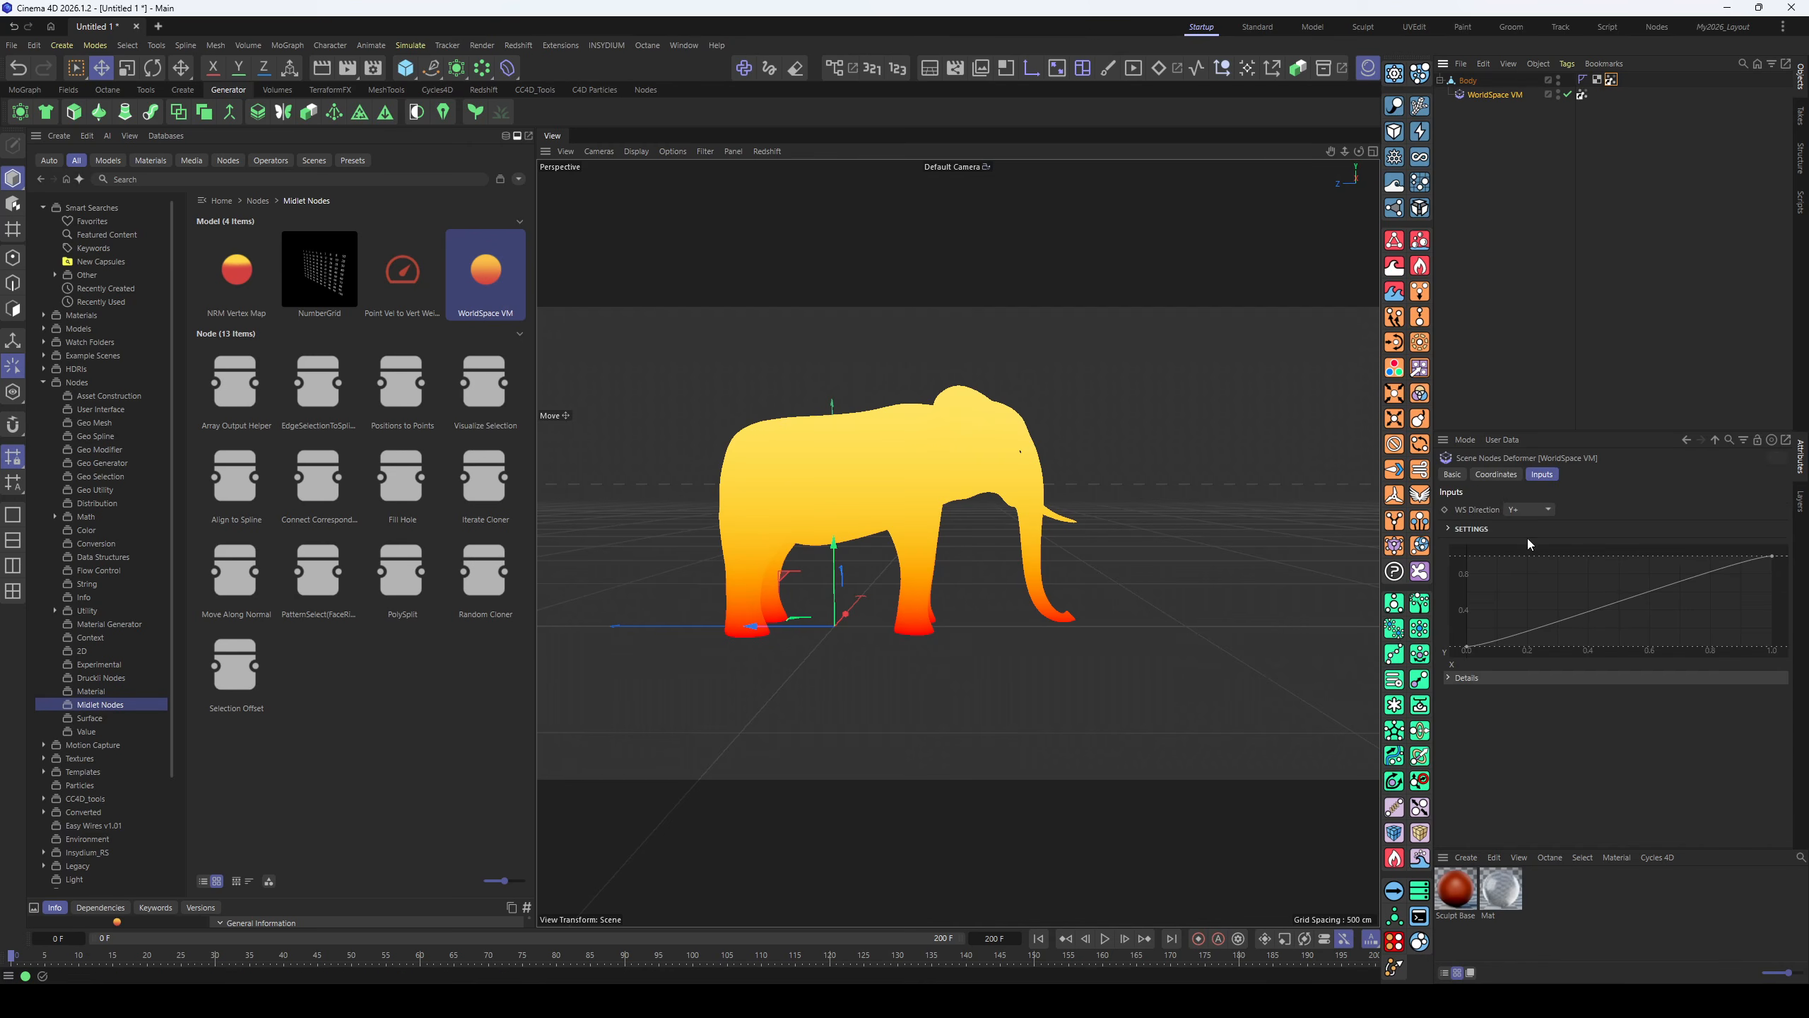
pyautogui.moveTo(1467, 647); pyautogui.dragTo(1428, 702)
pyautogui.moveTo(1771, 557)
pyautogui.mouseDown()
pyautogui.moveTo(1702, 559)
pyautogui.moveTo(1769, 557)
pyautogui.mouseUp()
pyautogui.click(1530, 509)
pyautogui.click(1524, 563)
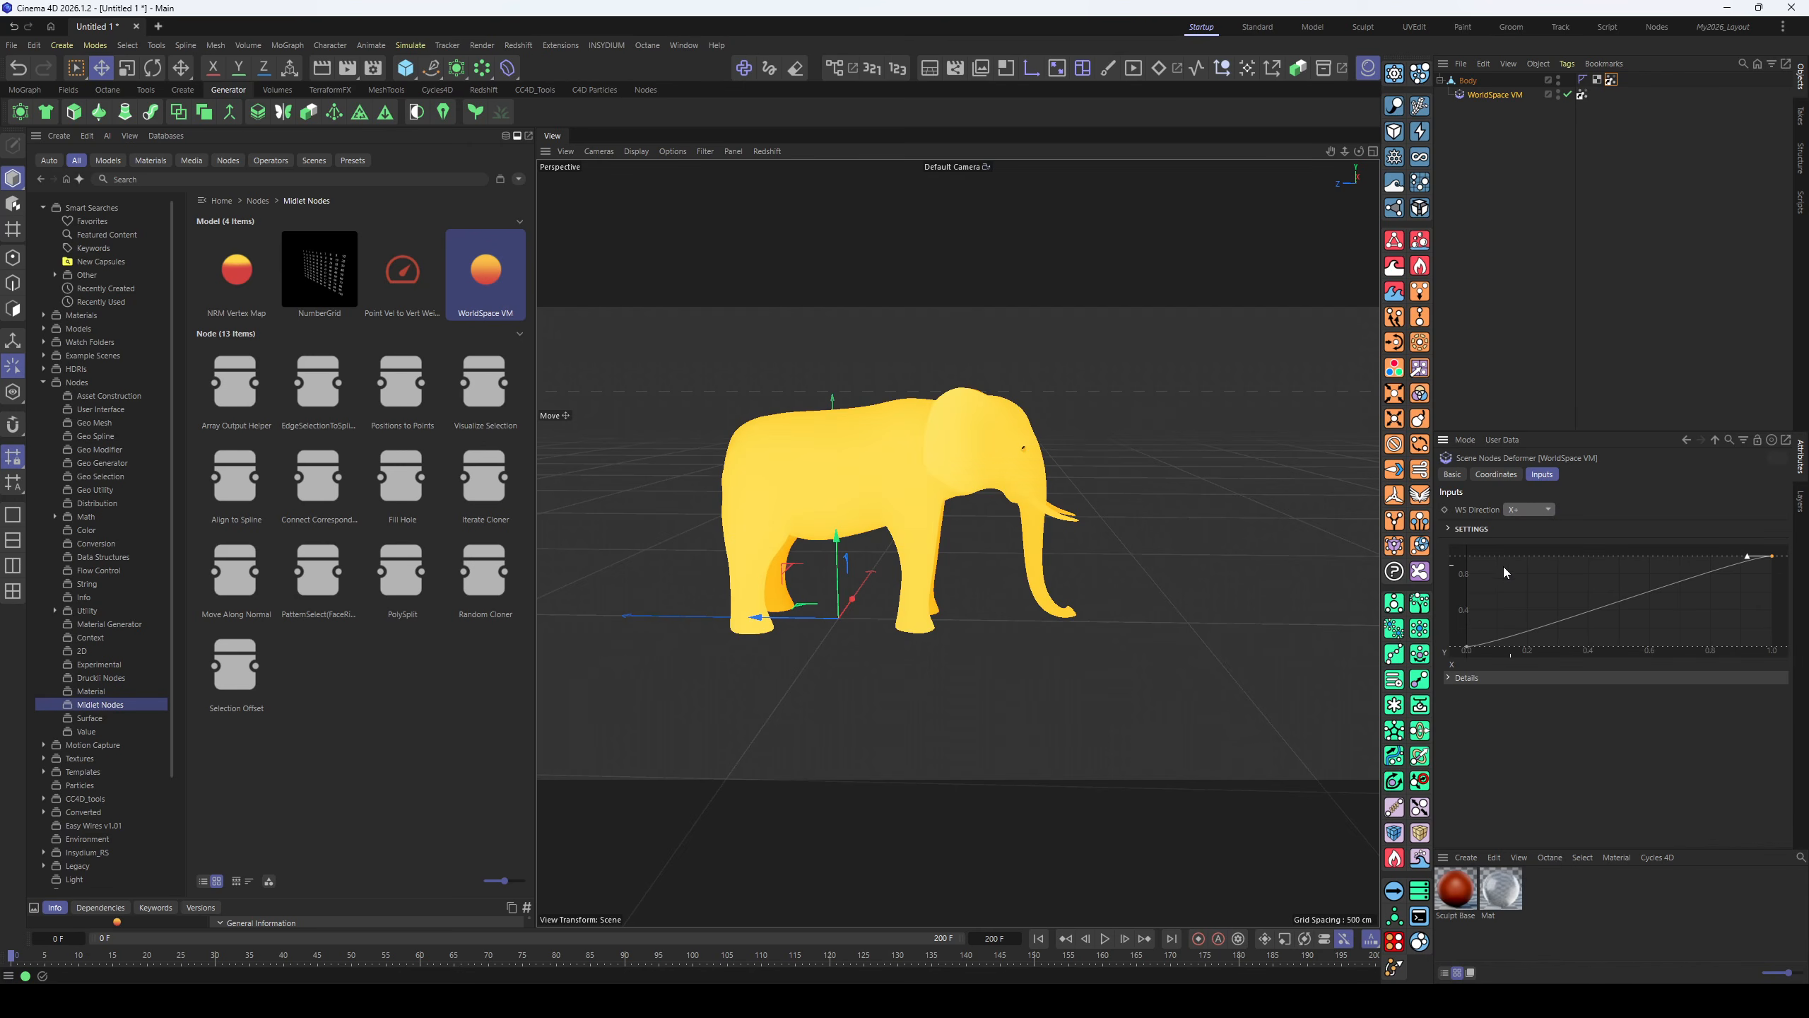
pyautogui.keyDown('alt'); pyautogui.moveTo(1341, 627); pyautogui.dragTo(774, 589); pyautogui.keyUp('alt')
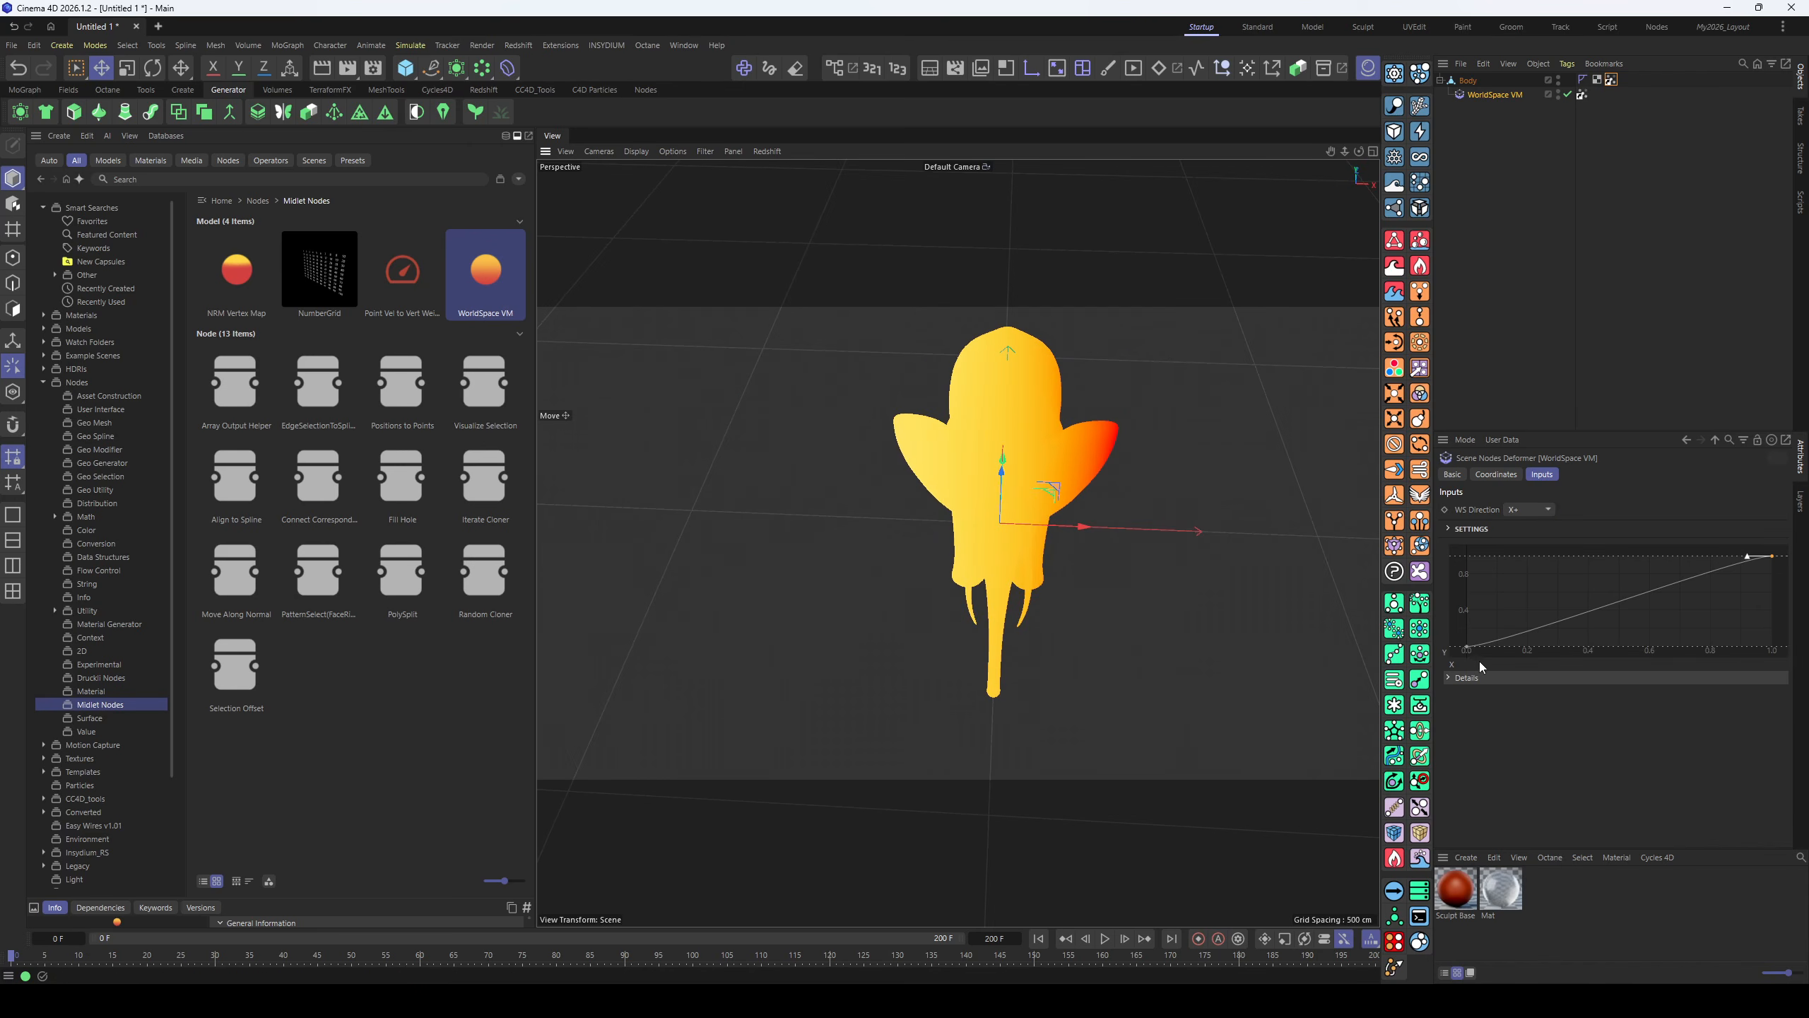
# - Tighten the WorldSpace VM curve into a steep transition, with its start point at about 0.44 and end point at about 0.66
pyautogui.moveTo(1771, 557); pyautogui.dragTo(1667, 557)
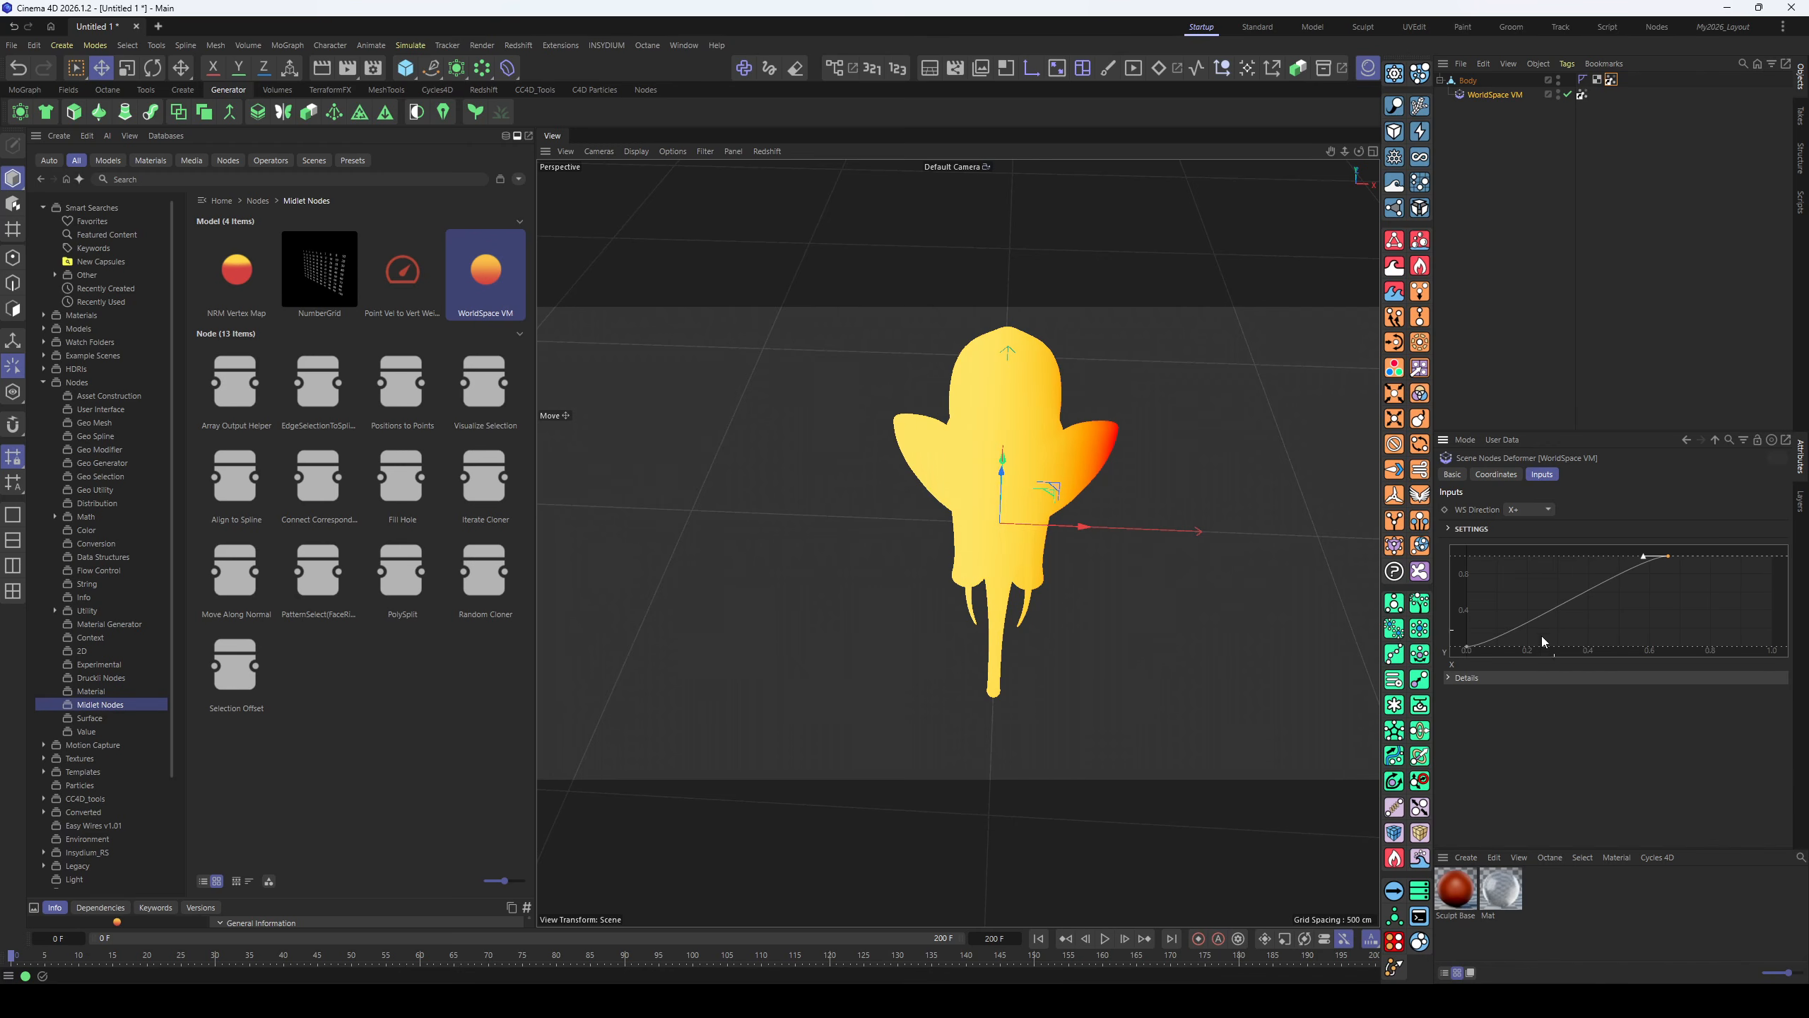
pyautogui.moveTo(1552, 662); pyautogui.dragTo(1601, 672)
pyautogui.keyDown('alt'); pyautogui.moveTo(1247, 620); pyautogui.dragTo(1077, 557); pyautogui.keyUp('alt')
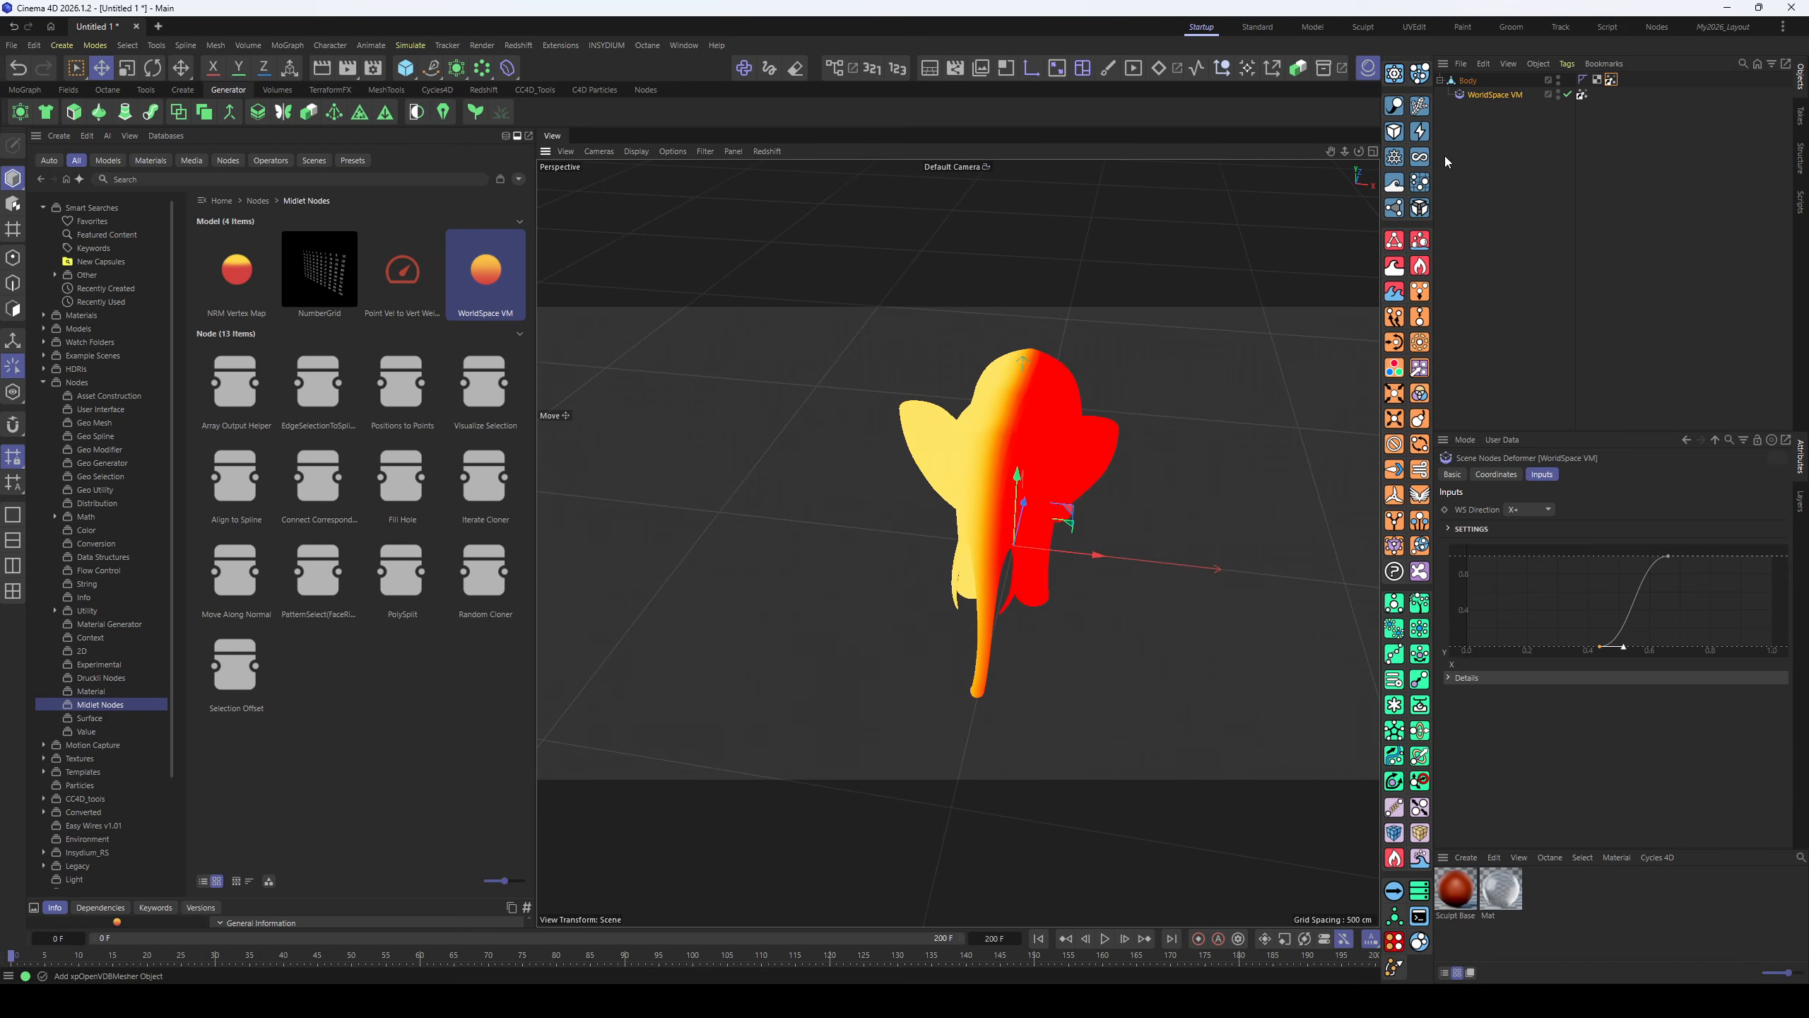
# - Delete the WorldSpace VM deformer and add the Point Vel to Vert Weight asset to the scene
pyautogui.moveTo(1481, 96); pyautogui.dragTo(1493, 160)
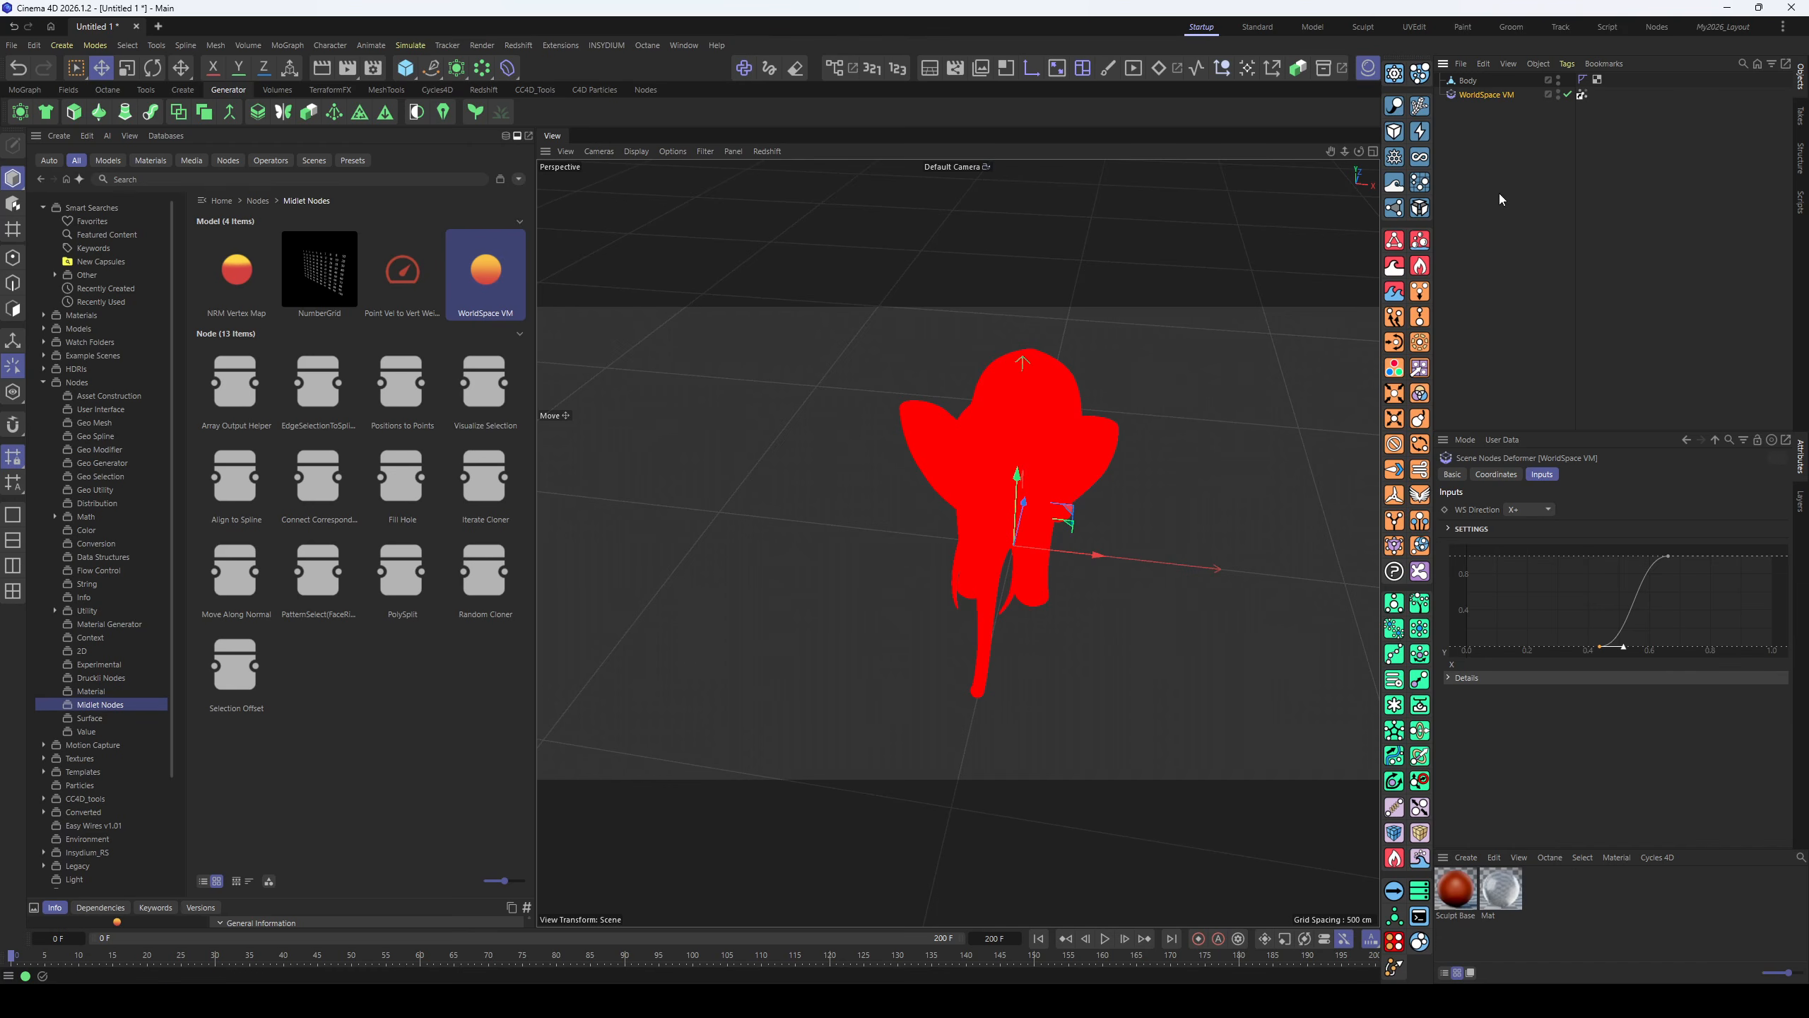
pyautogui.press('Delete')
pyautogui.doubleClick(410, 292)
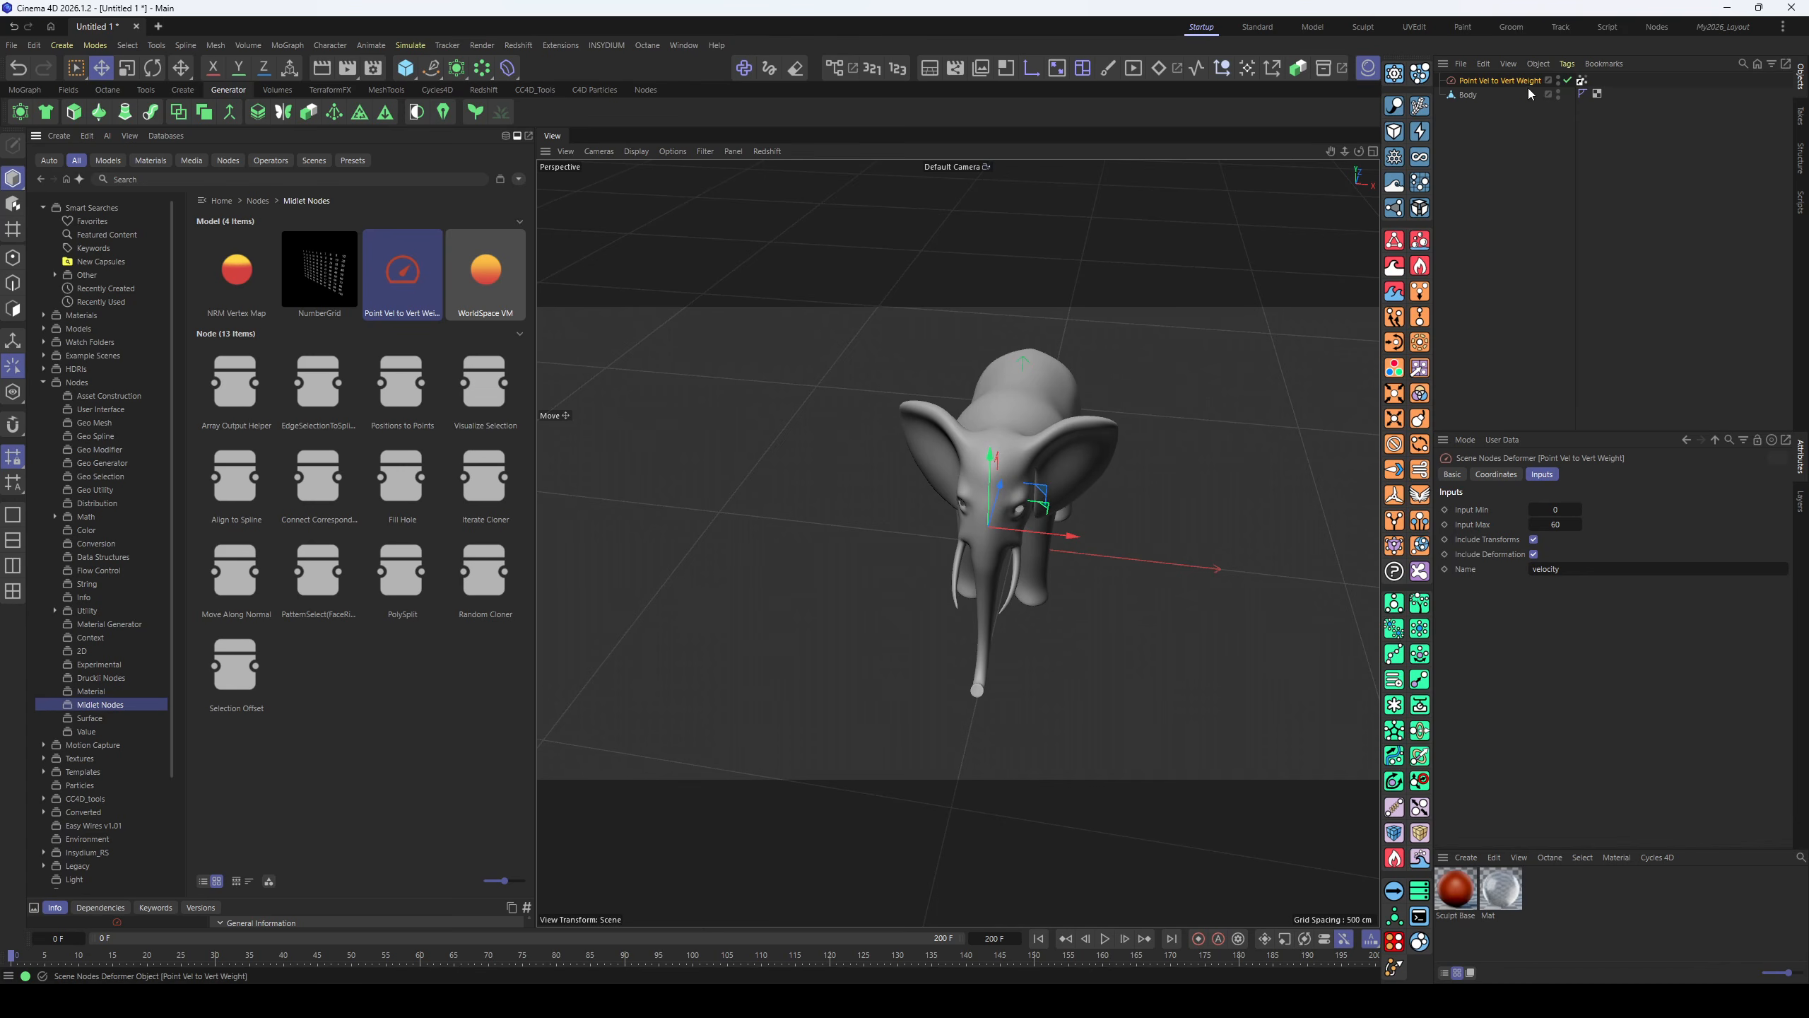
# - Make the Point Vel to Vert Weight deformer a child of Body and give Body a Vibrate tag with position amplitudes 195, 121 and 153 cm
pyautogui.moveTo(1054, 469); pyautogui.dragTo(919, 481)
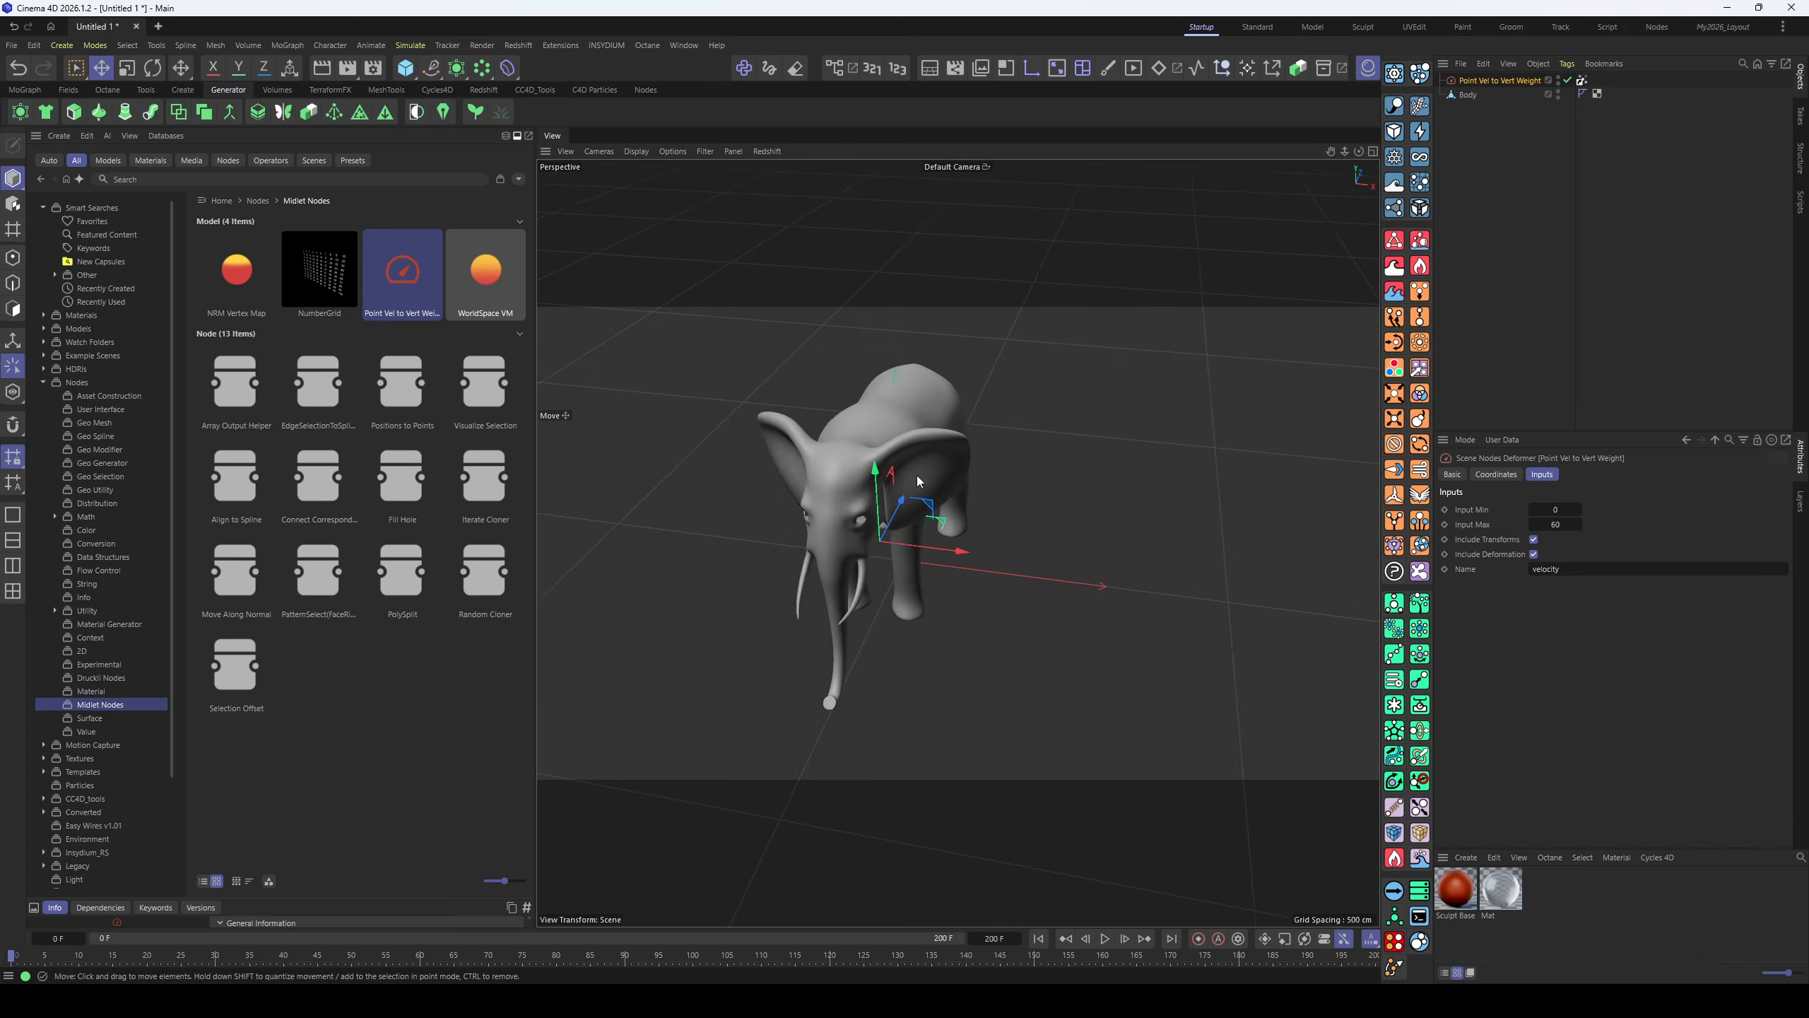
pyautogui.moveTo(1496, 80); pyautogui.dragTo(1468, 95)
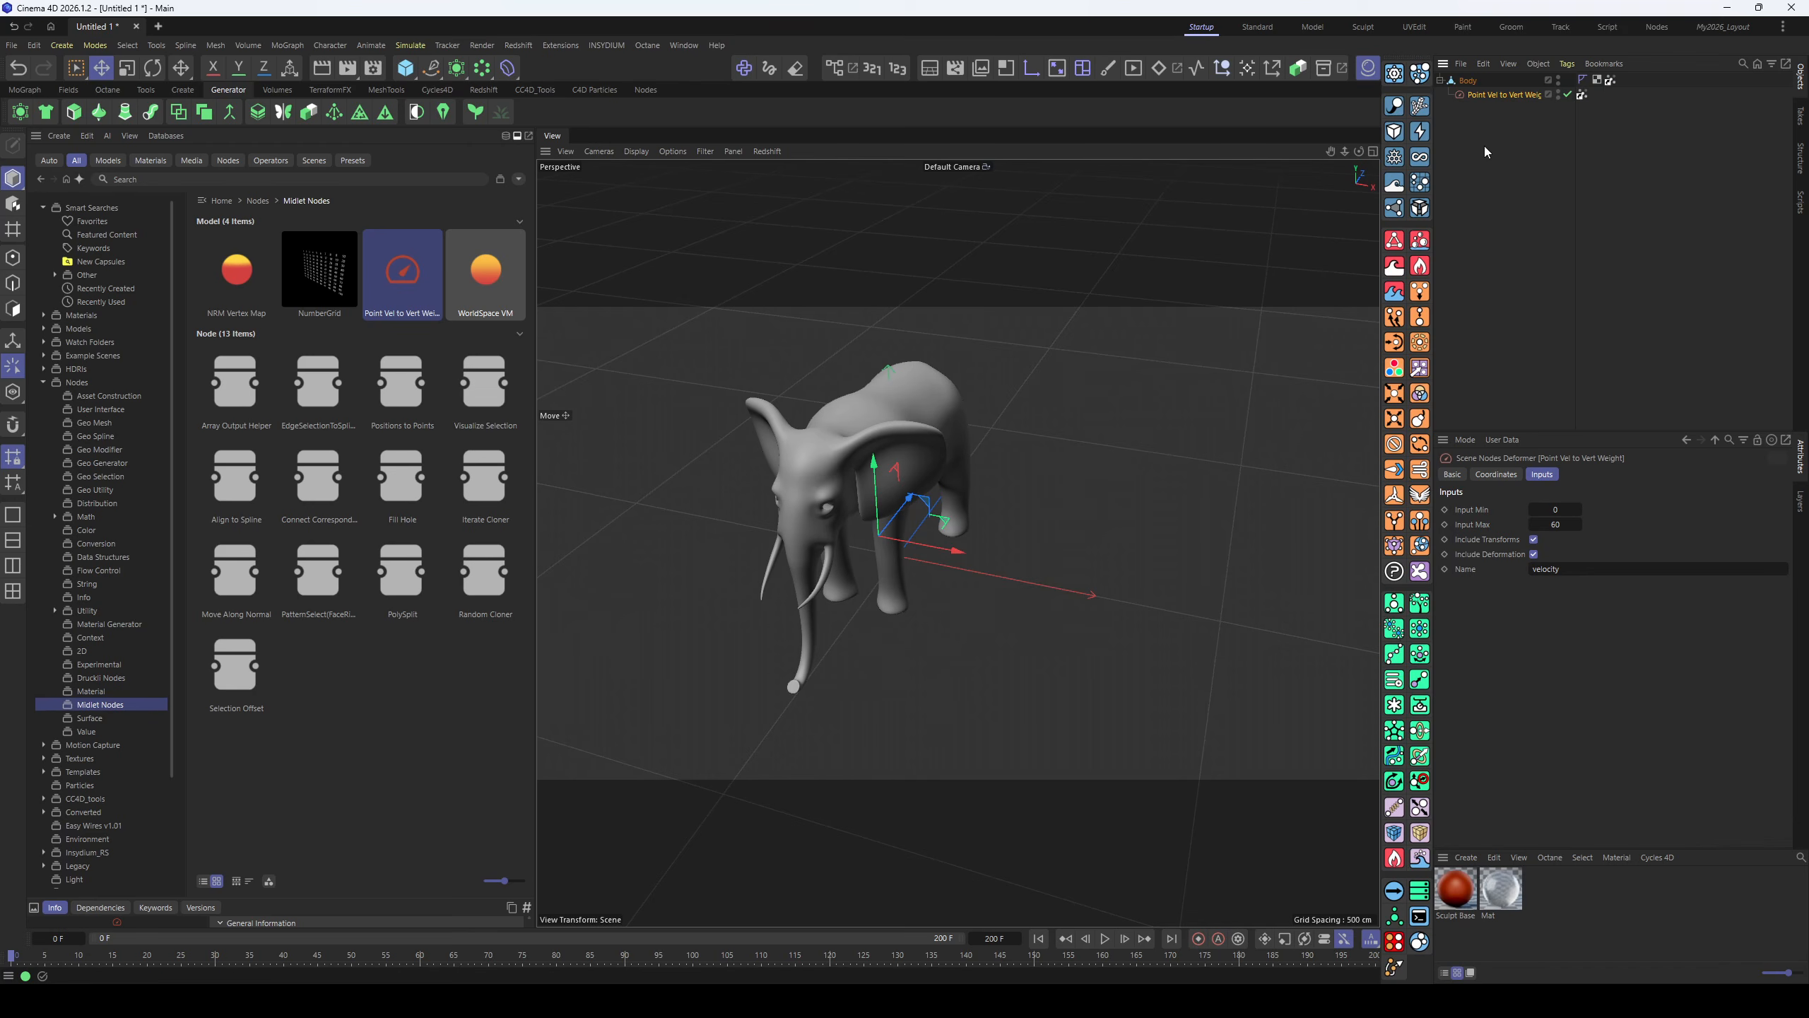
pyautogui.click(1469, 82)
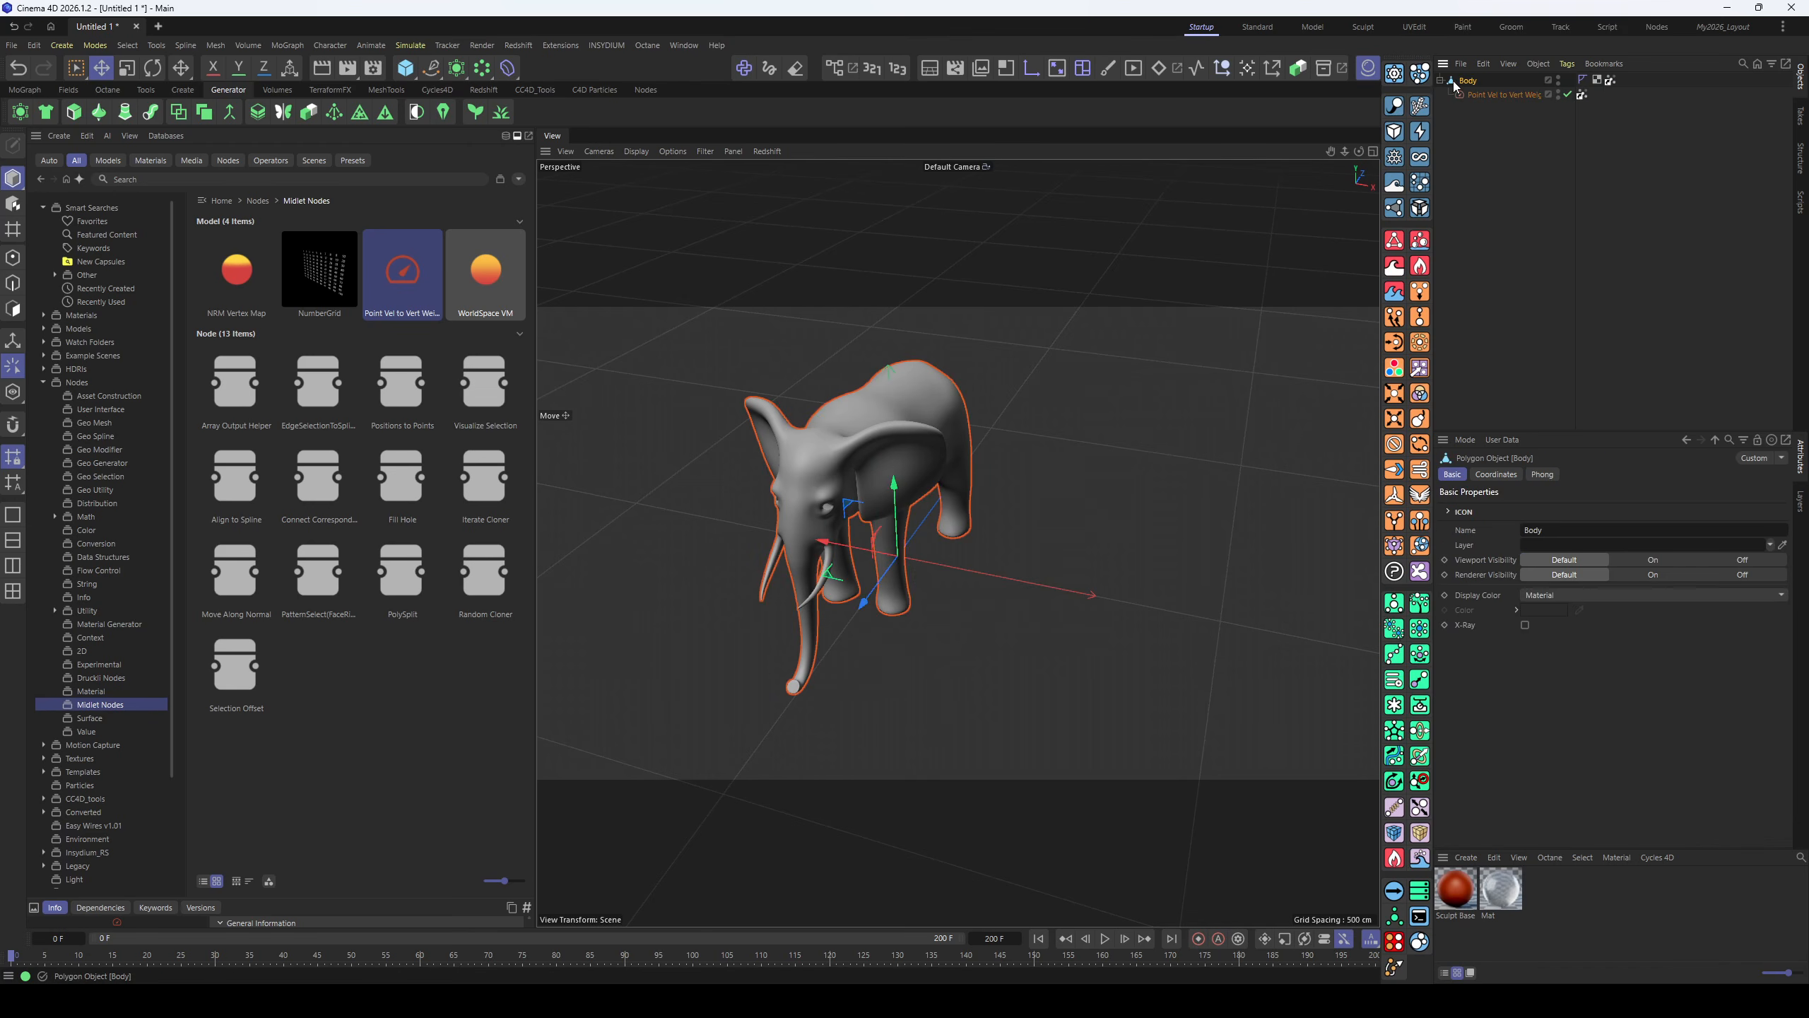
pyautogui.rightClick(1463, 84)
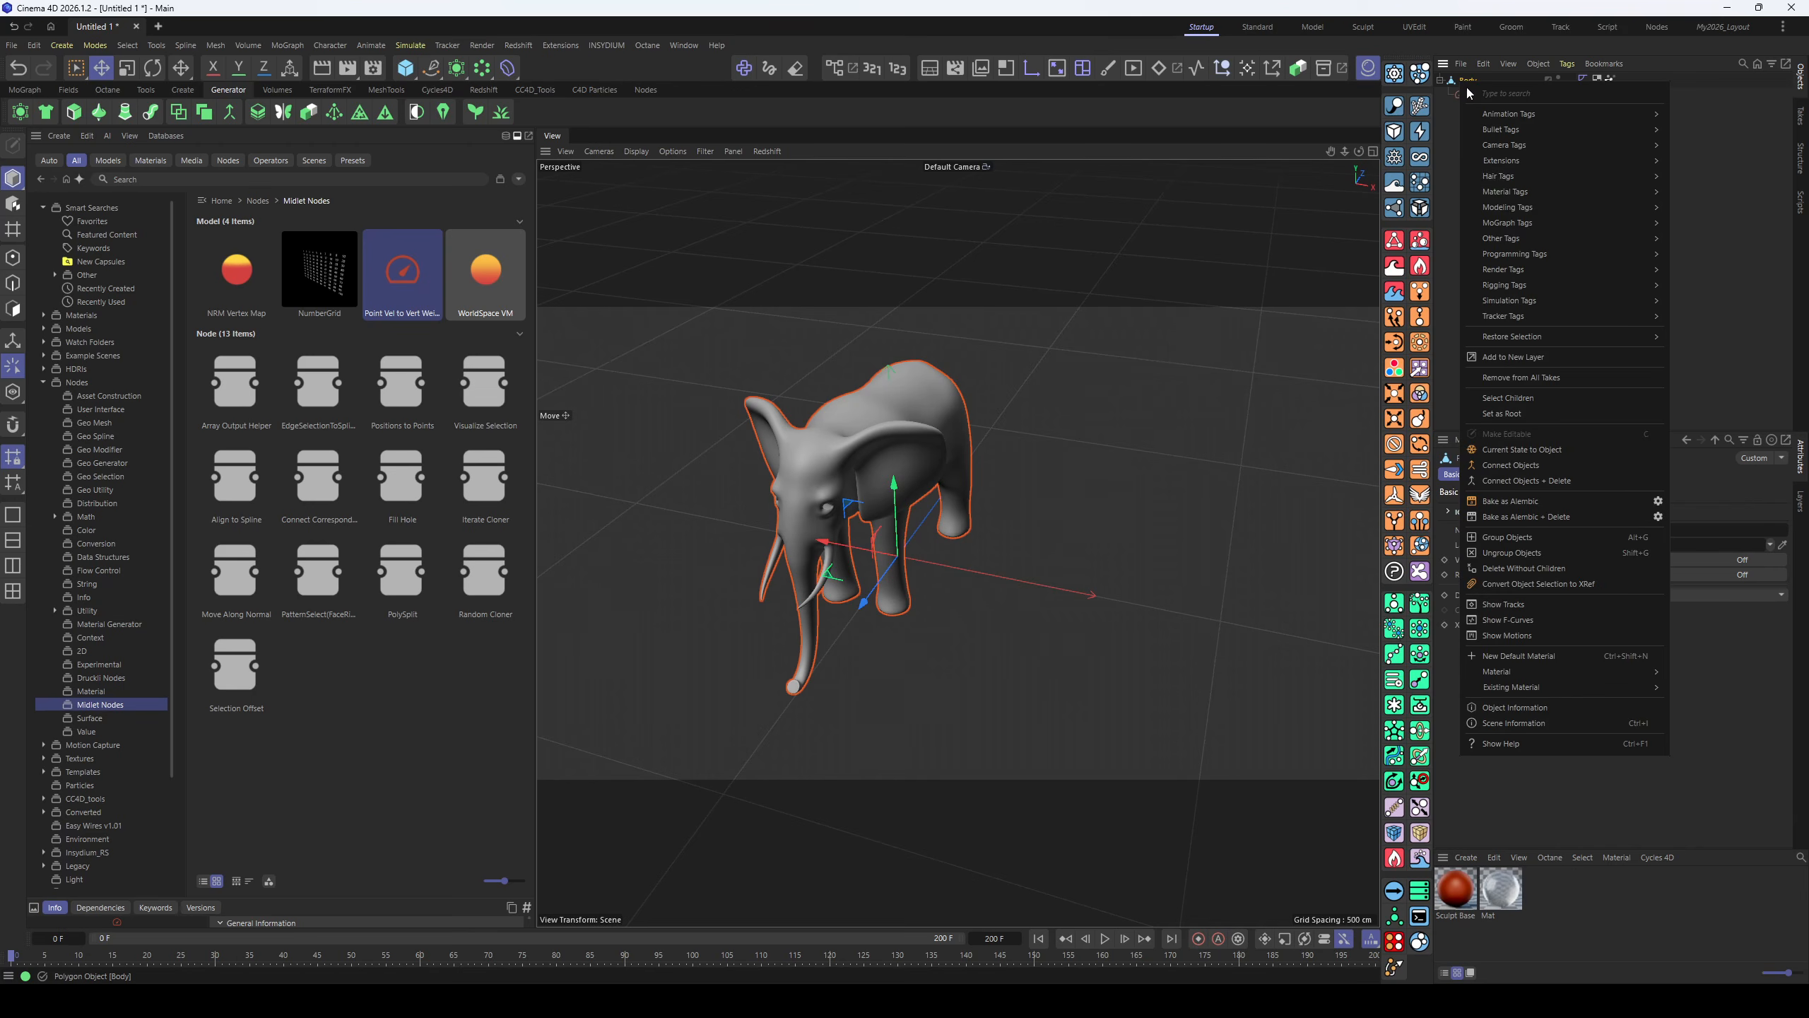
pyautogui.moveTo(1593, 114)
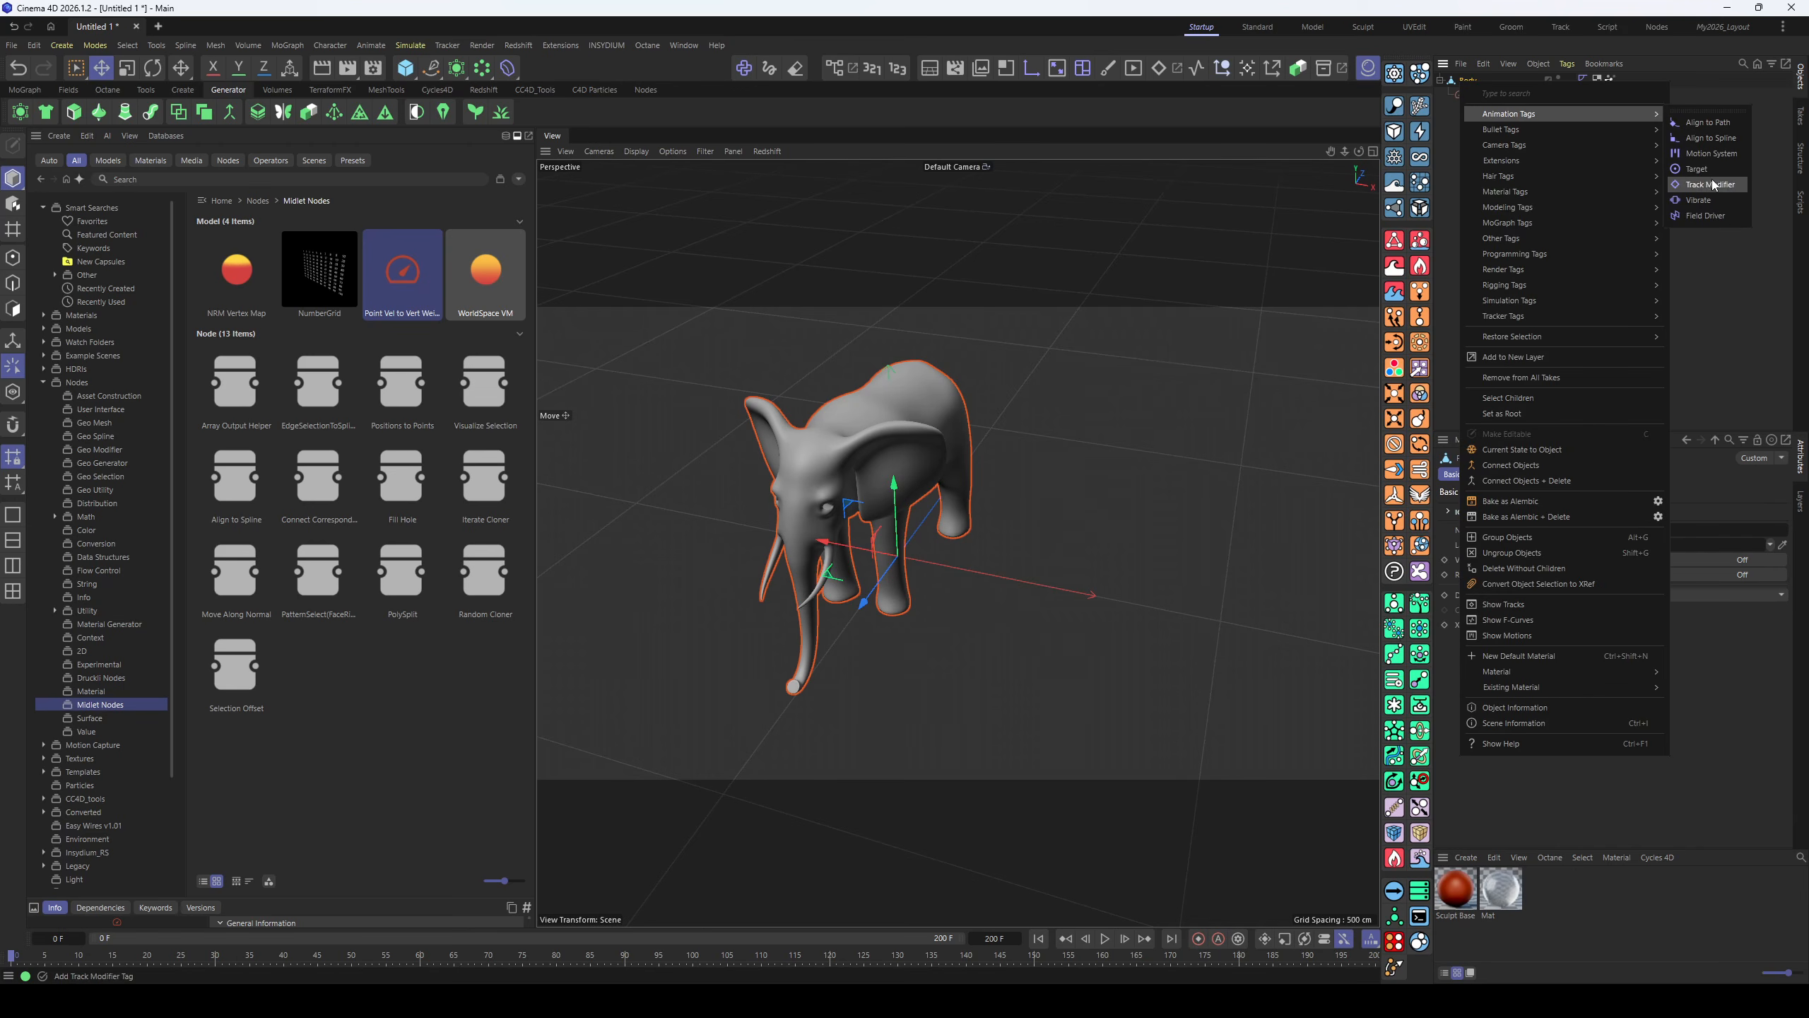
pyautogui.click(1701, 200)
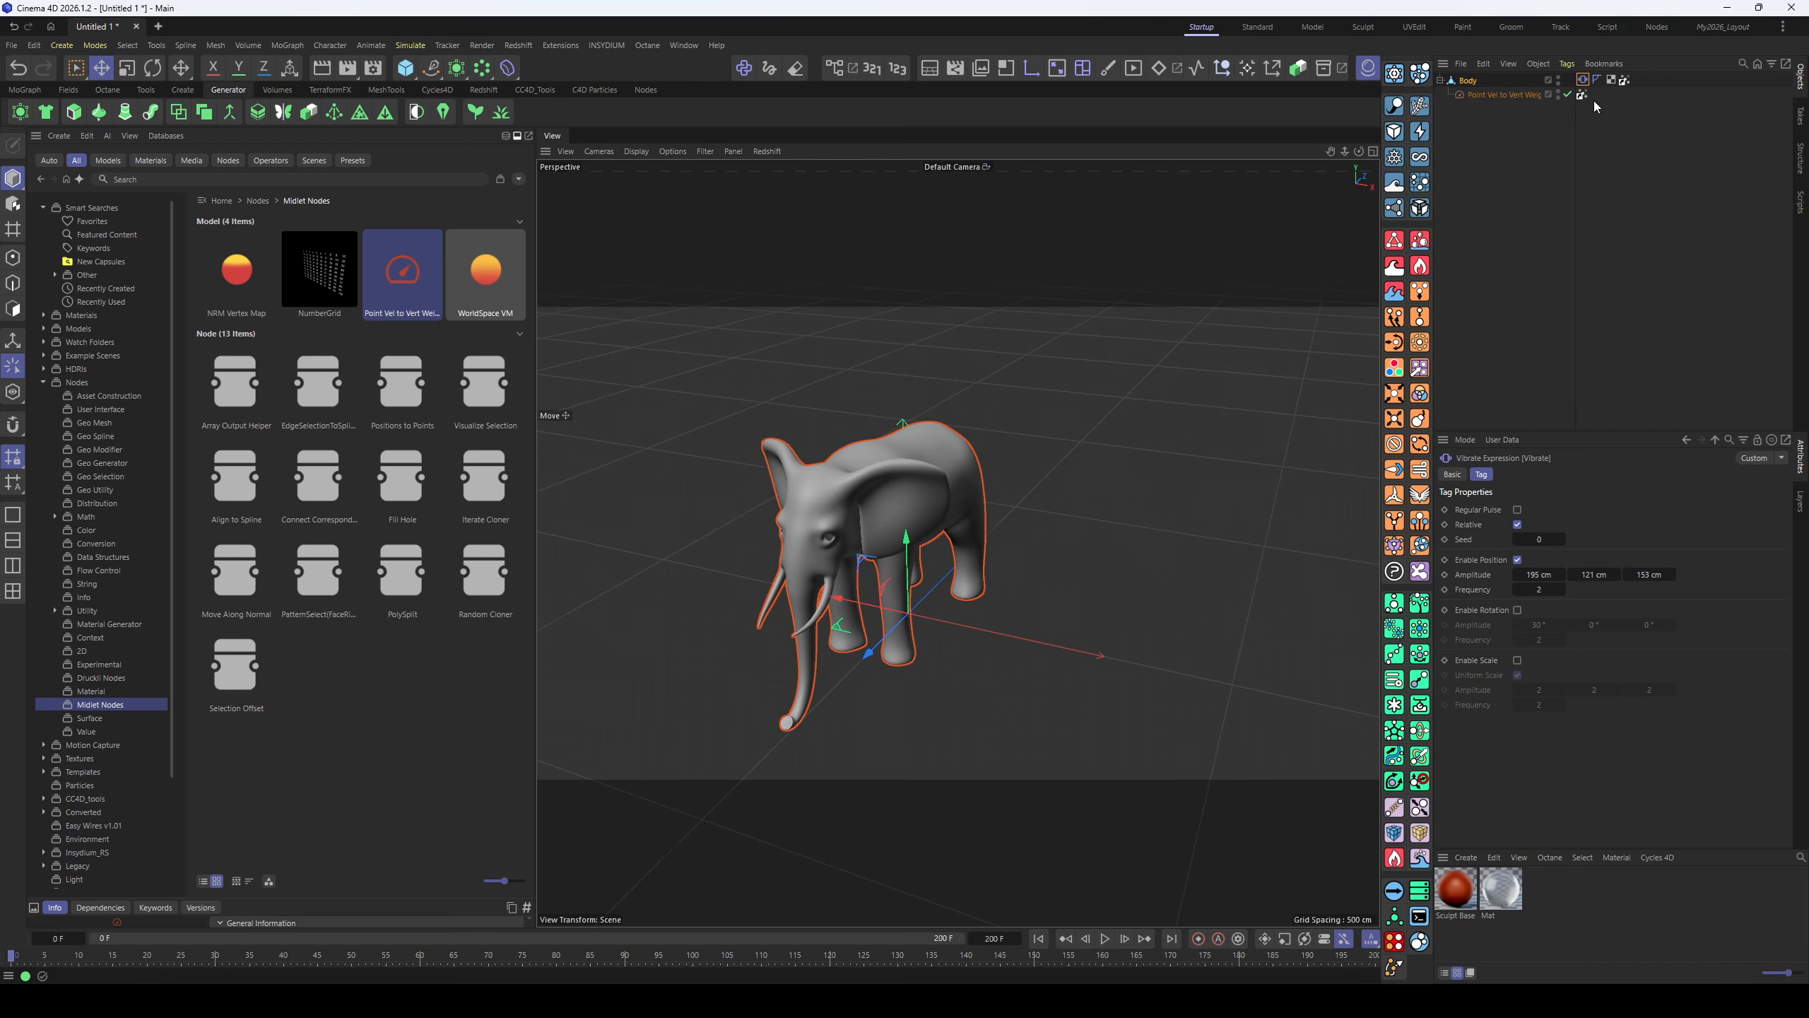
# - Display Body's velocity vertex map and play the animation with the Point Vel to Vert Weight deformer selected
pyautogui.click(1627, 80)
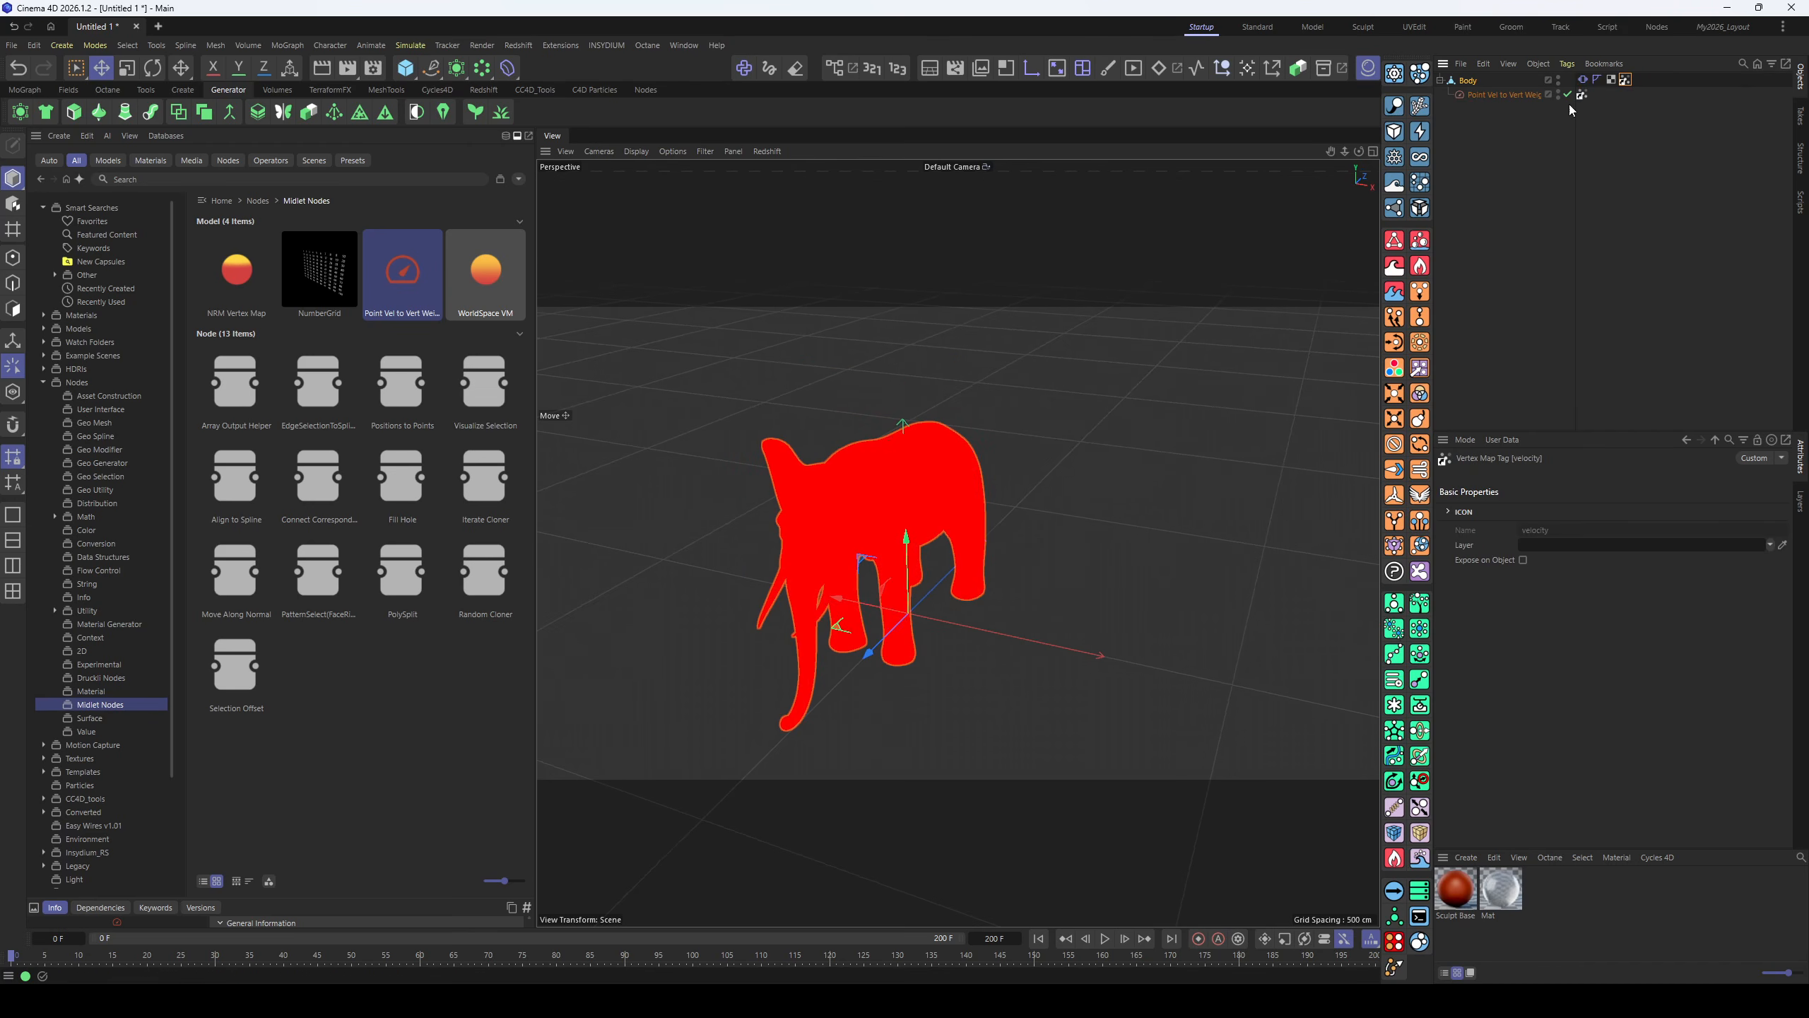
pyautogui.click(1518, 94)
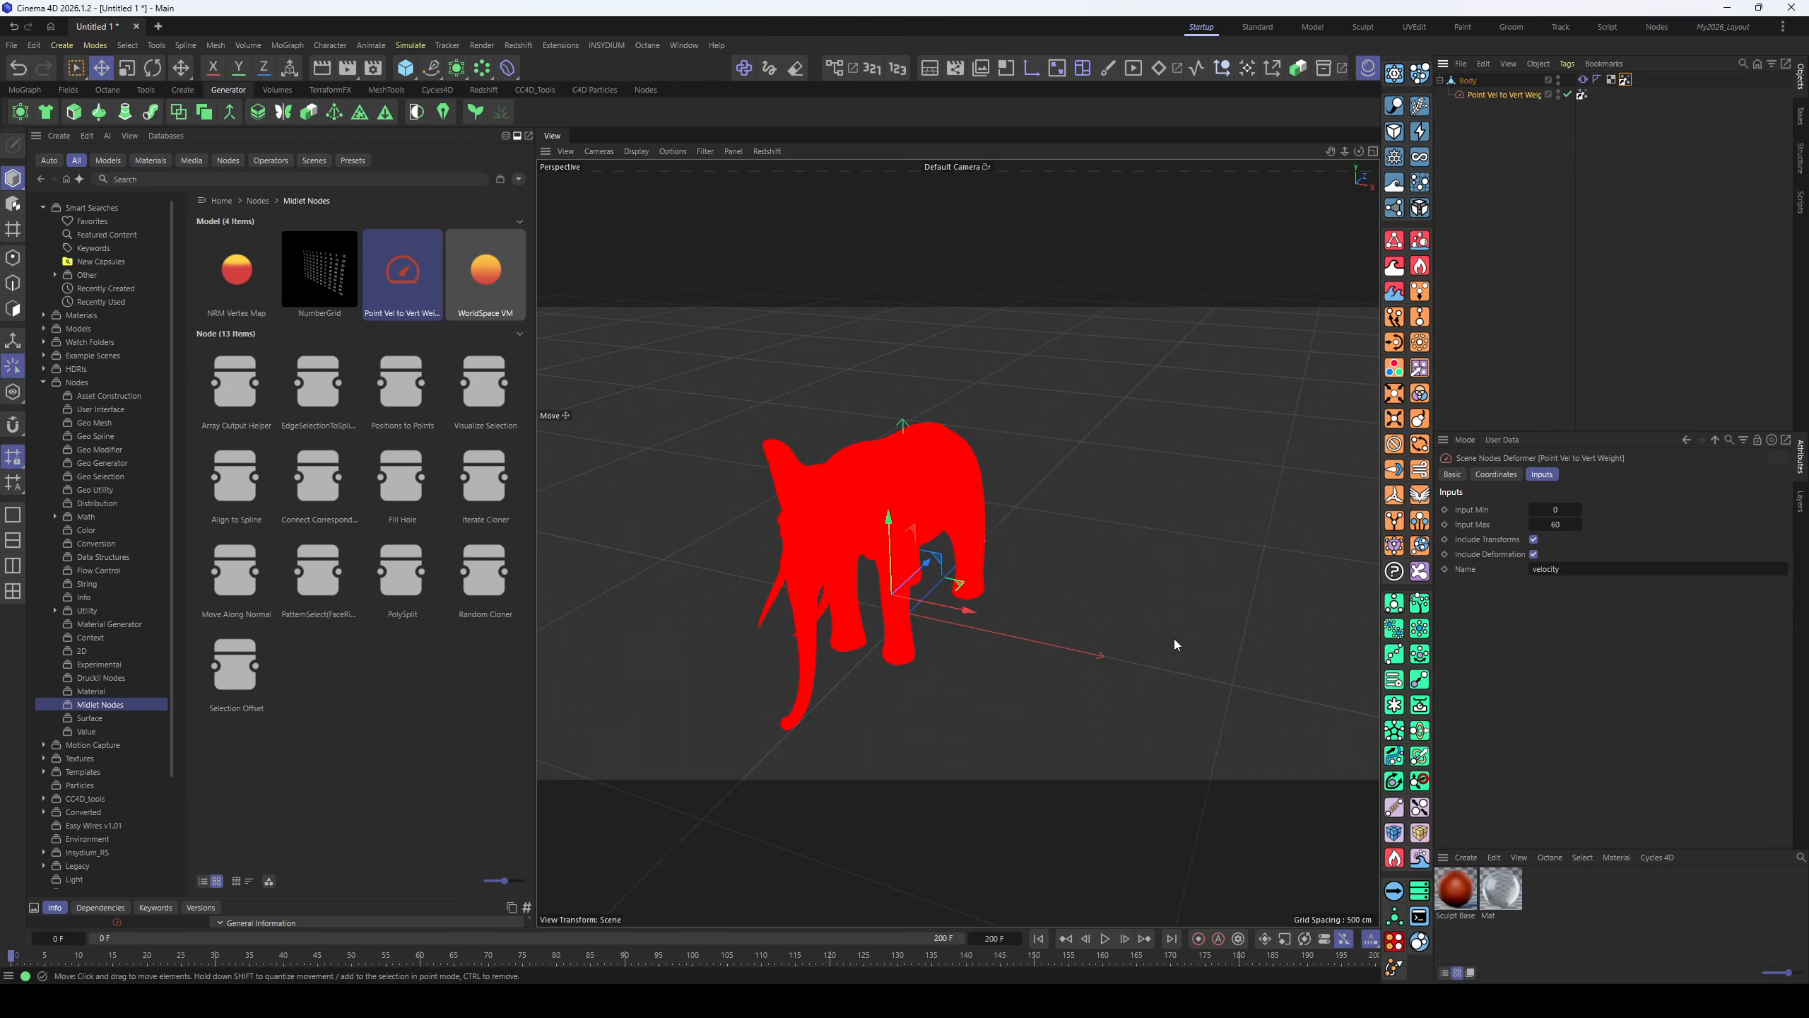
pyautogui.click(1106, 940)
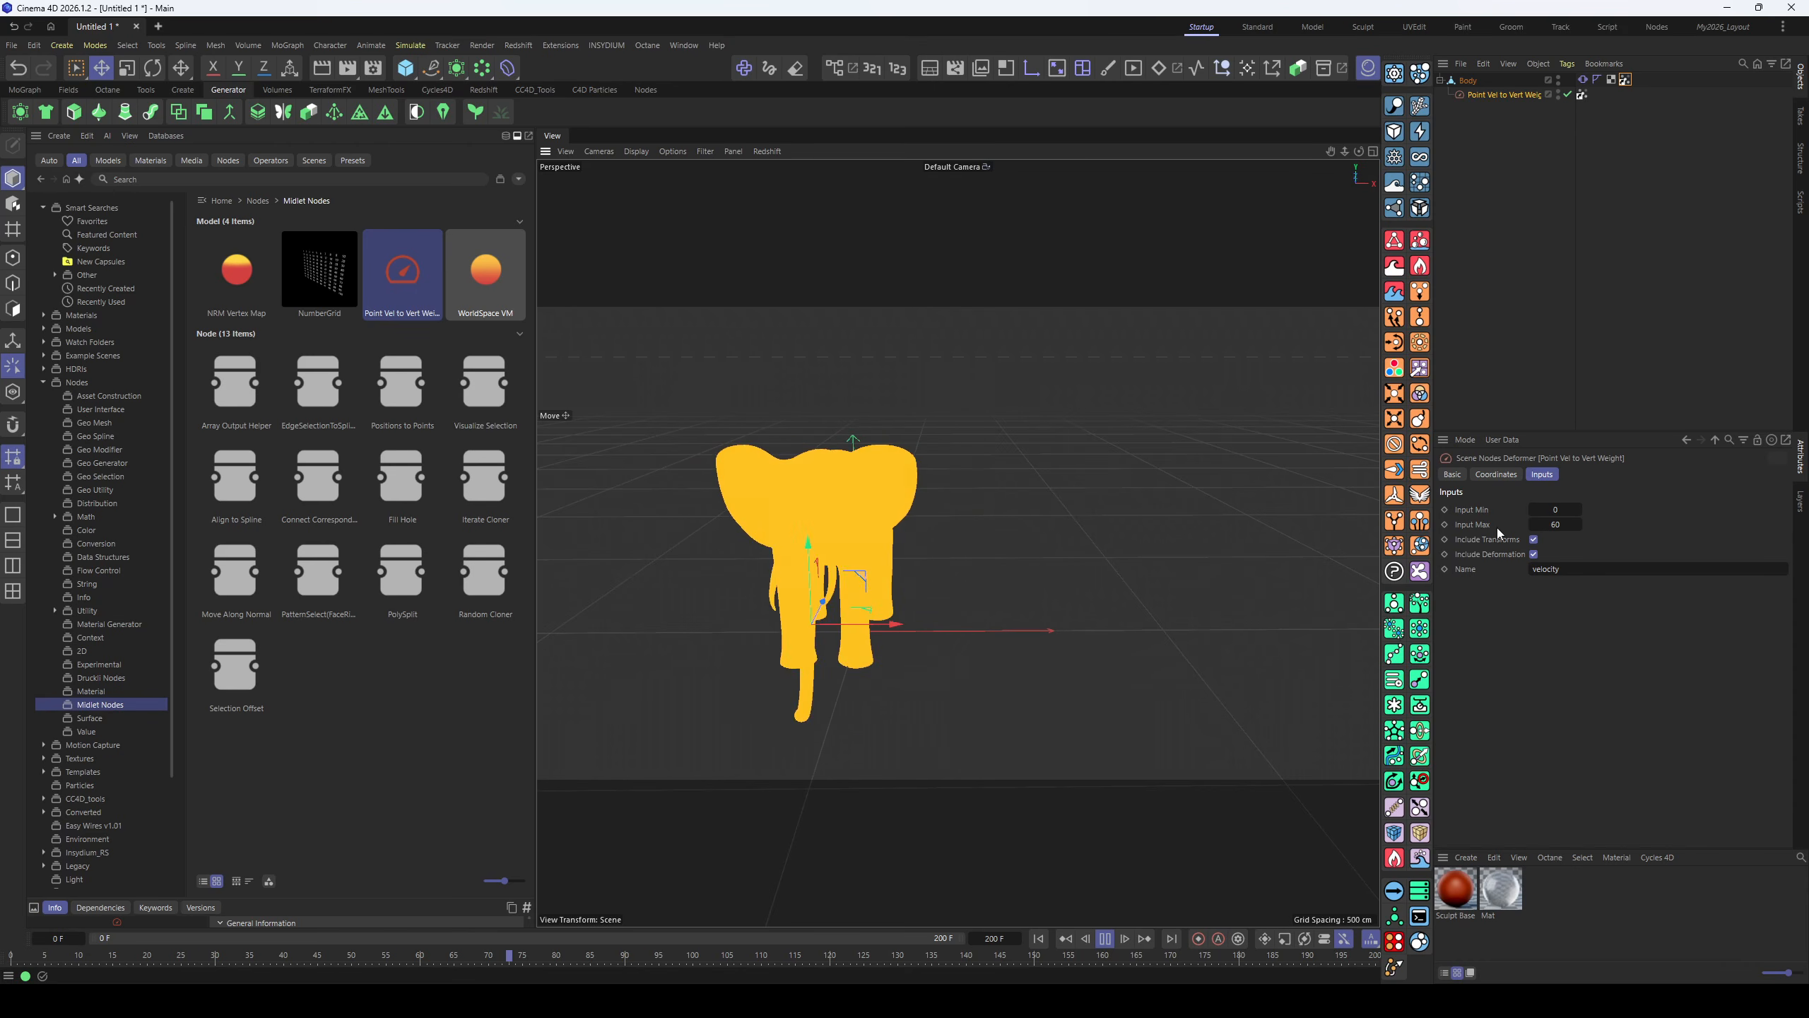
# - Raise the Point Vel to Vert Weight deformer's Input Max to 278 during playback and stop the animation
pyautogui.moveTo(1577, 524); pyautogui.dragTo(1631, 523)
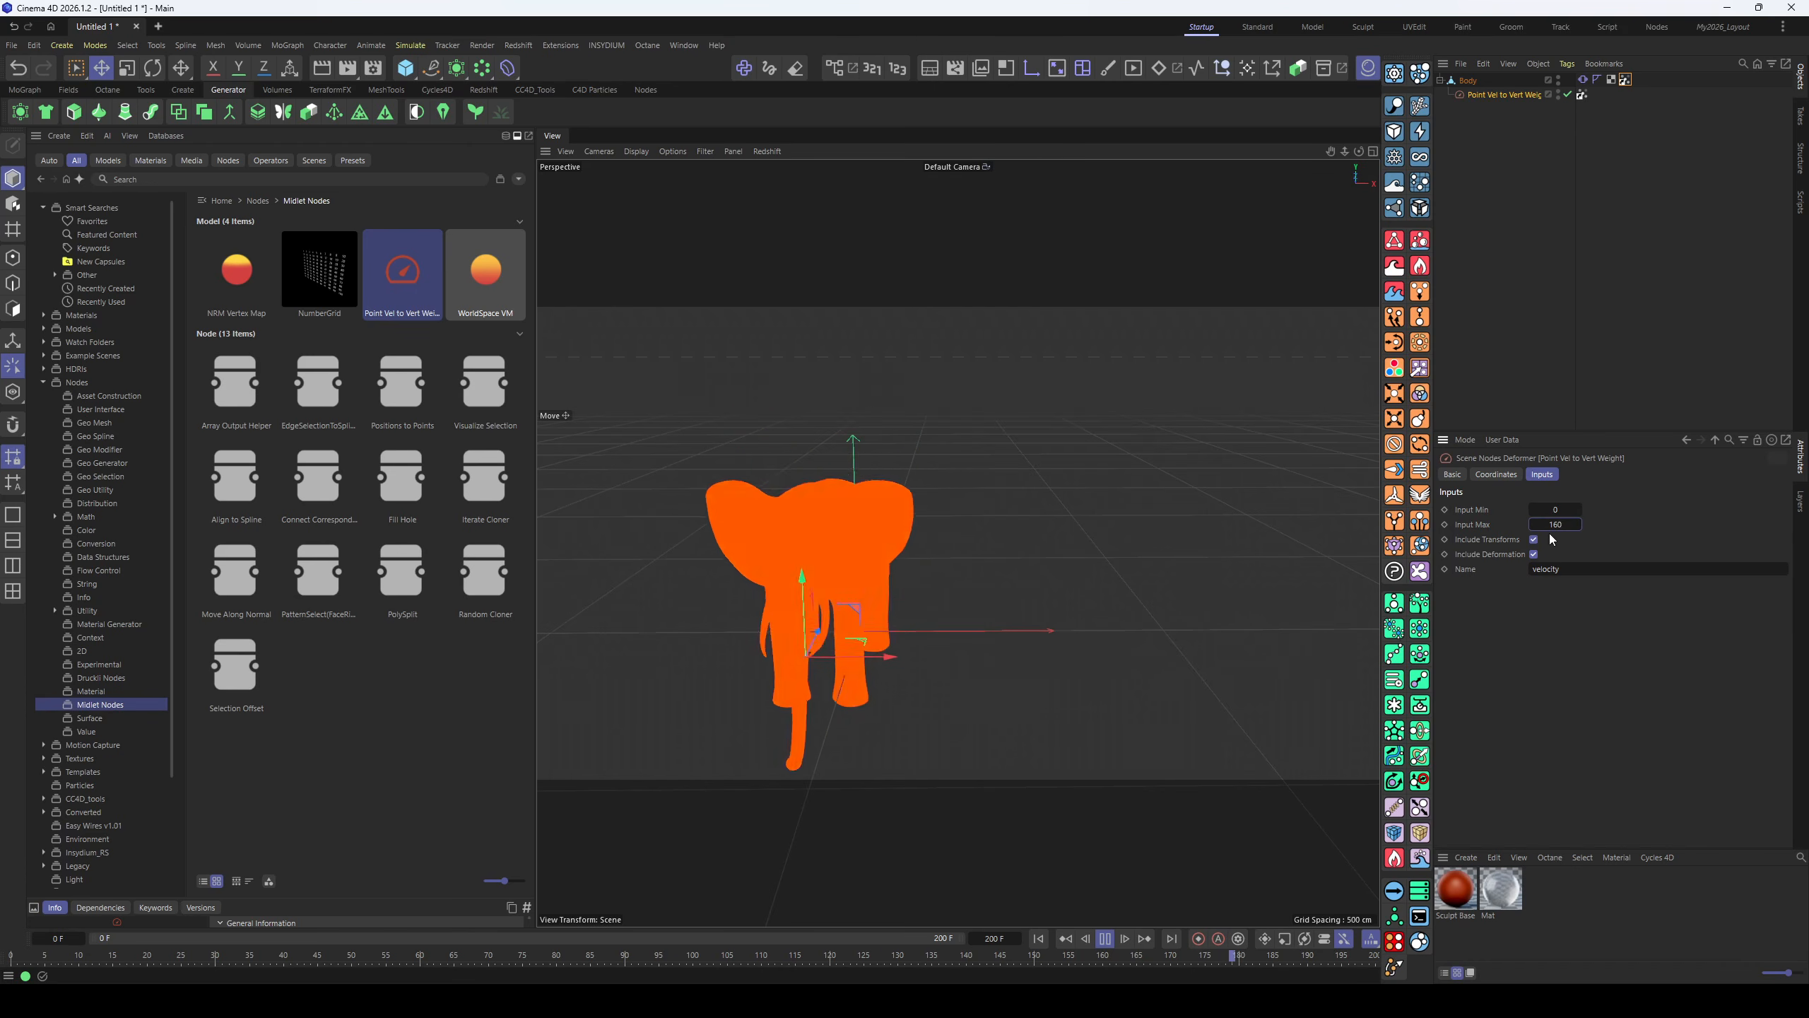
pyautogui.moveTo(1560, 524); pyautogui.dragTo(1641, 524)
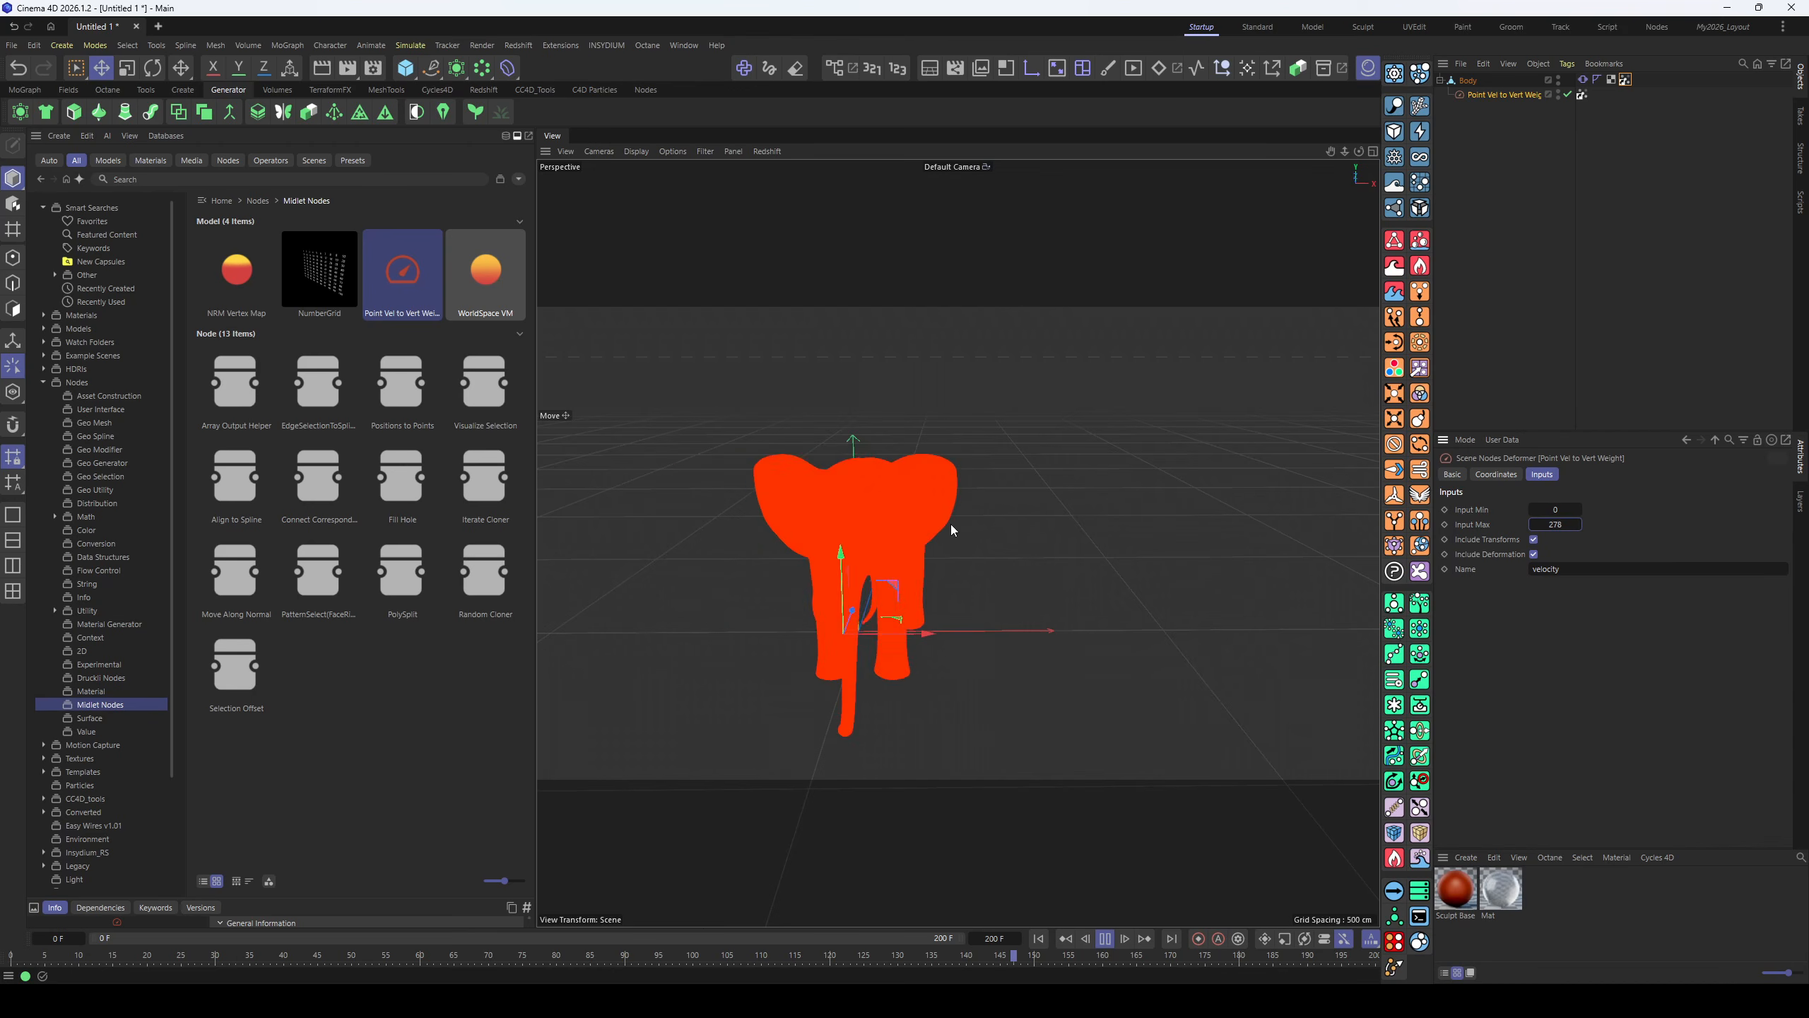
pyautogui.keyDown('alt'); pyautogui.moveTo(961, 542); pyautogui.dragTo(905, 591); pyautogui.keyUp('alt')
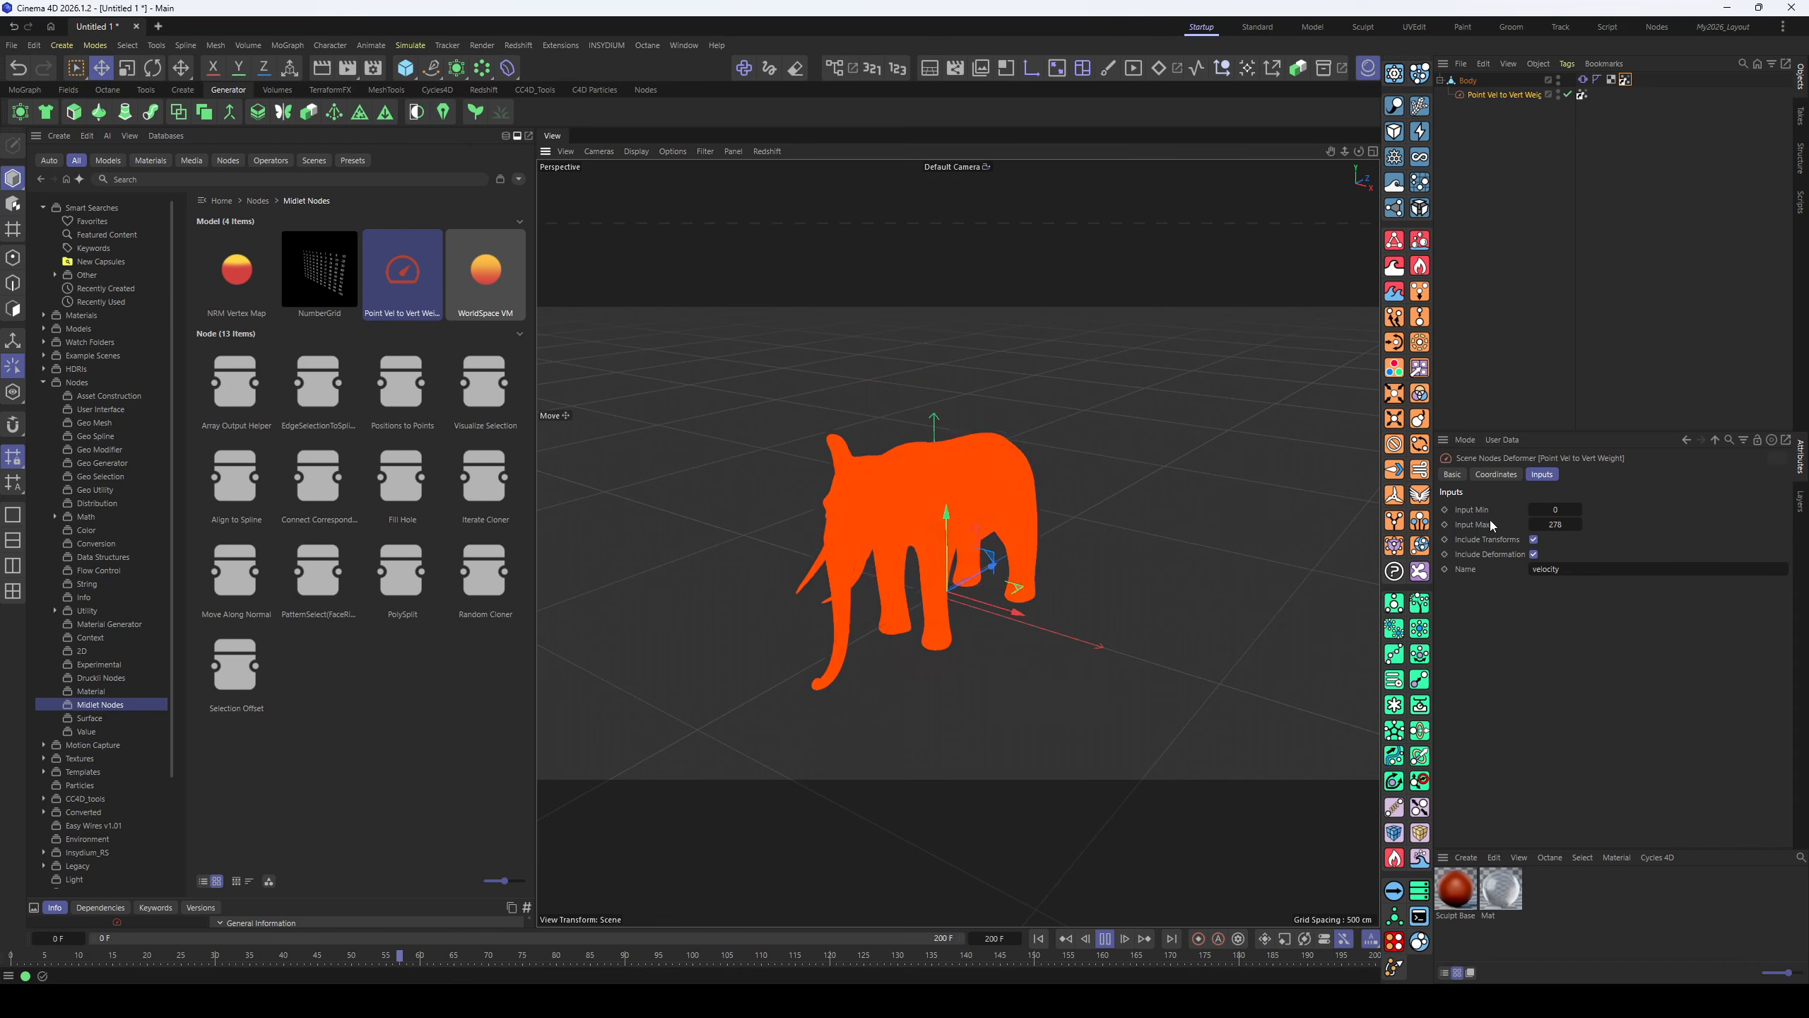
pyautogui.click(1533, 538)
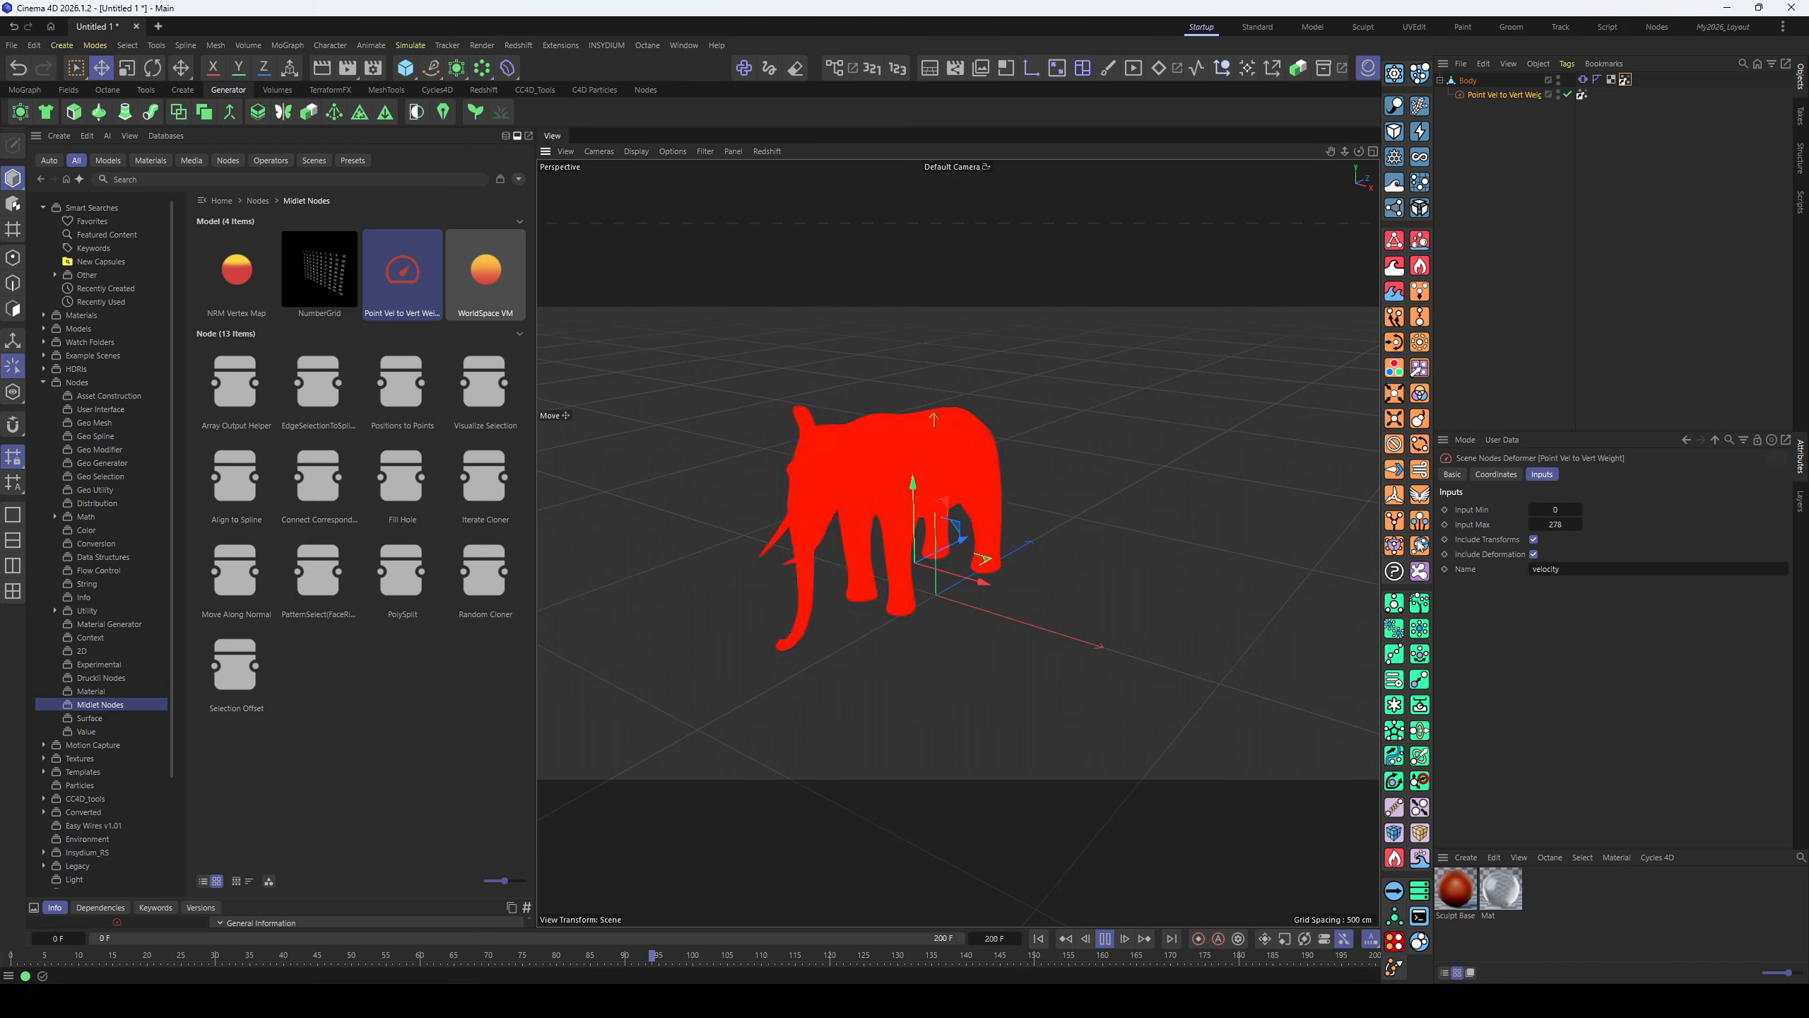
pyautogui.click(1106, 940)
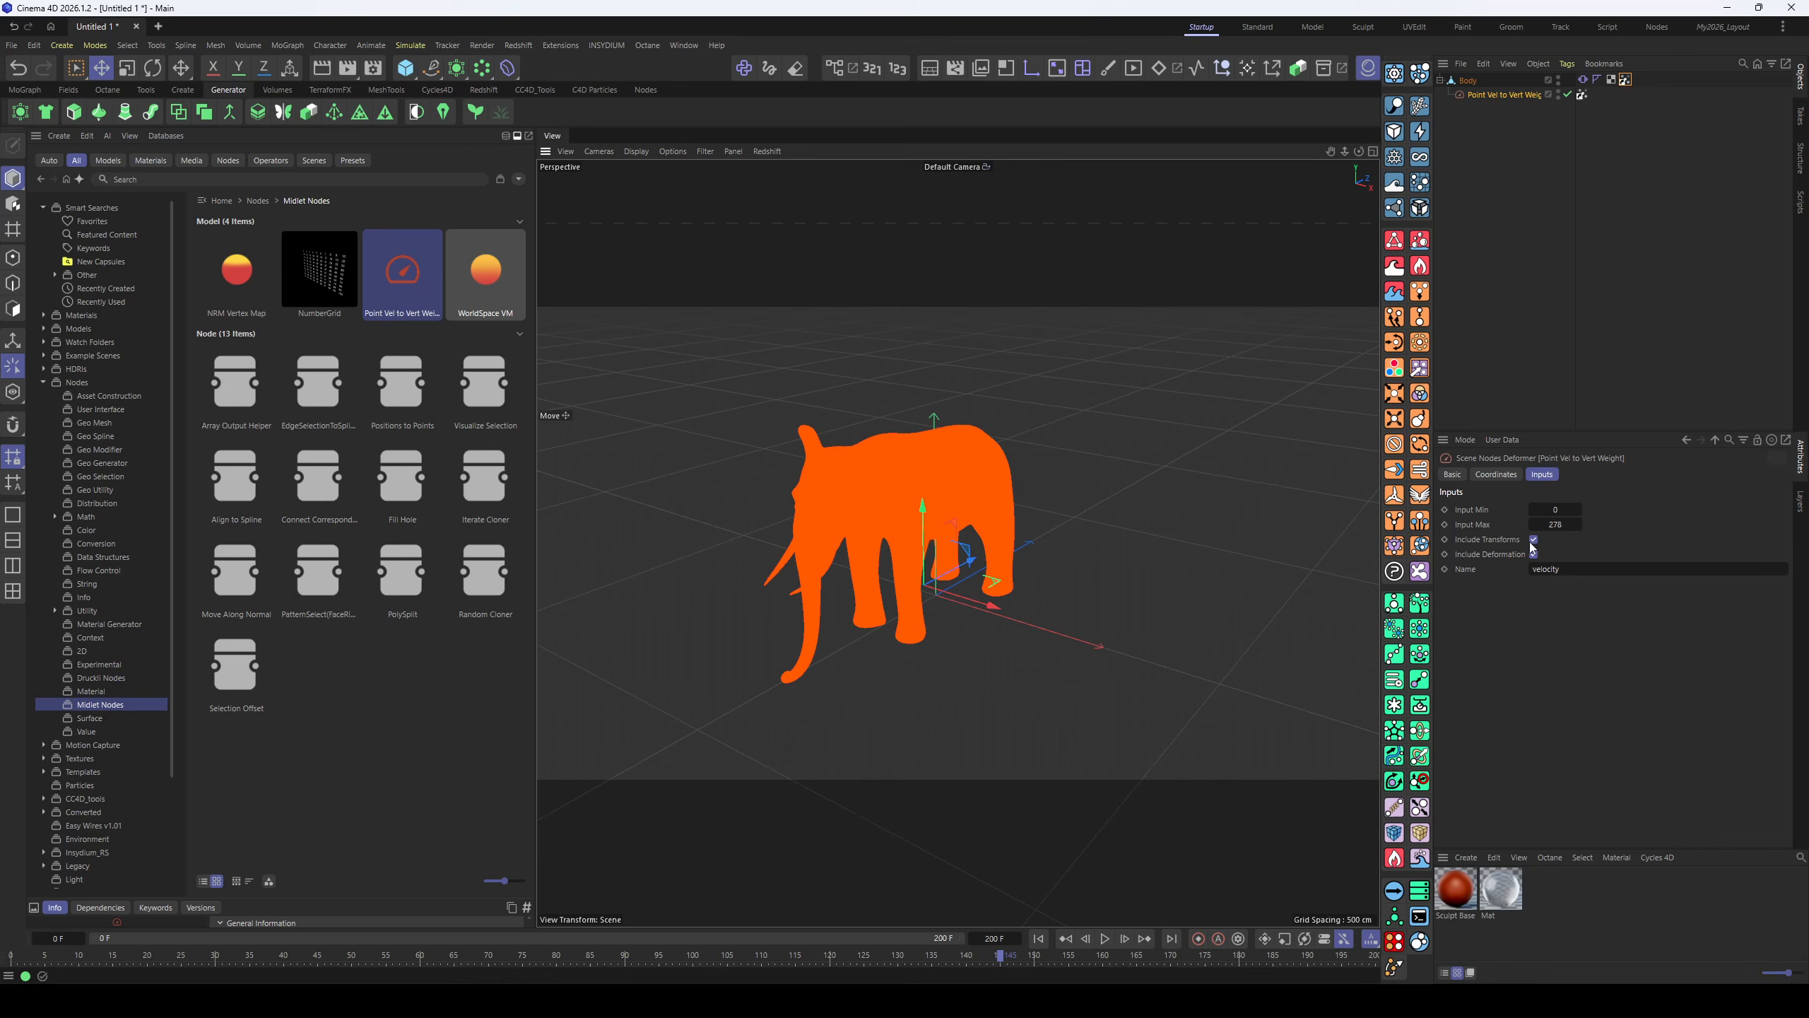
# - Add a Displacer deformer as a child of Body, above the Point Vel to Vert Weight deformer
pyautogui.click(1463, 80)
pyautogui.click(509, 68)
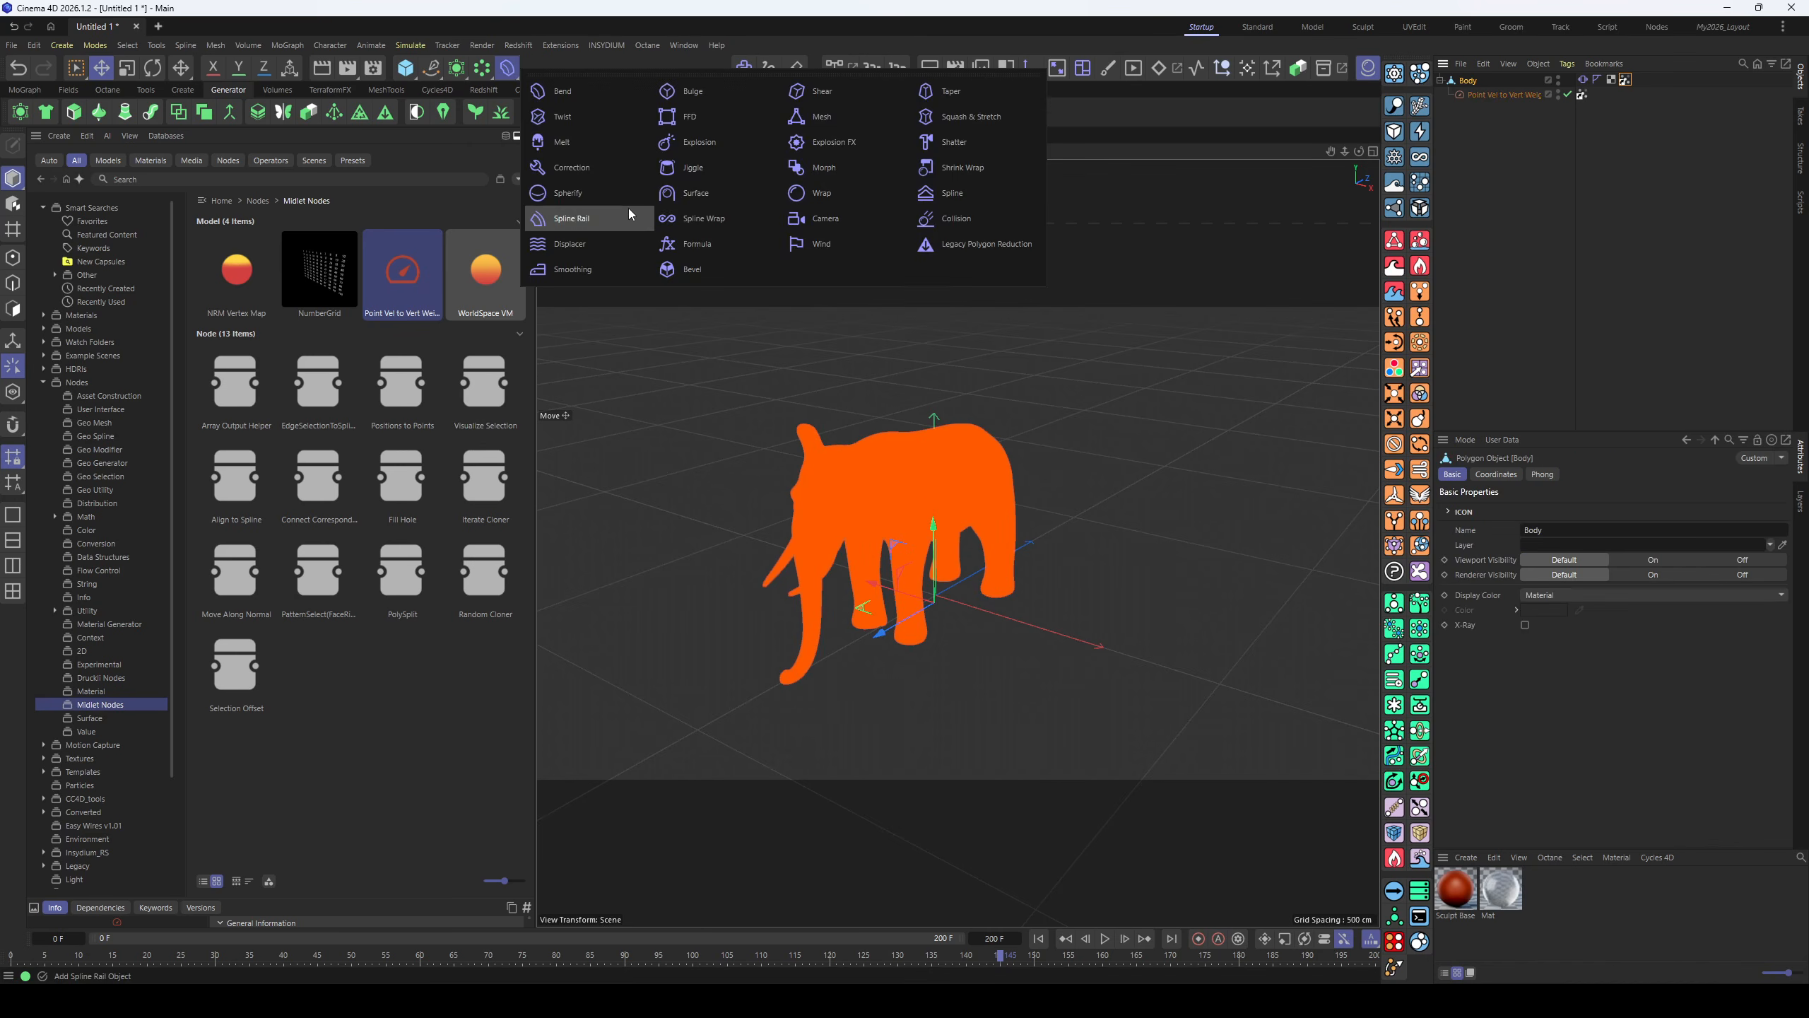
pyautogui.click(607, 246)
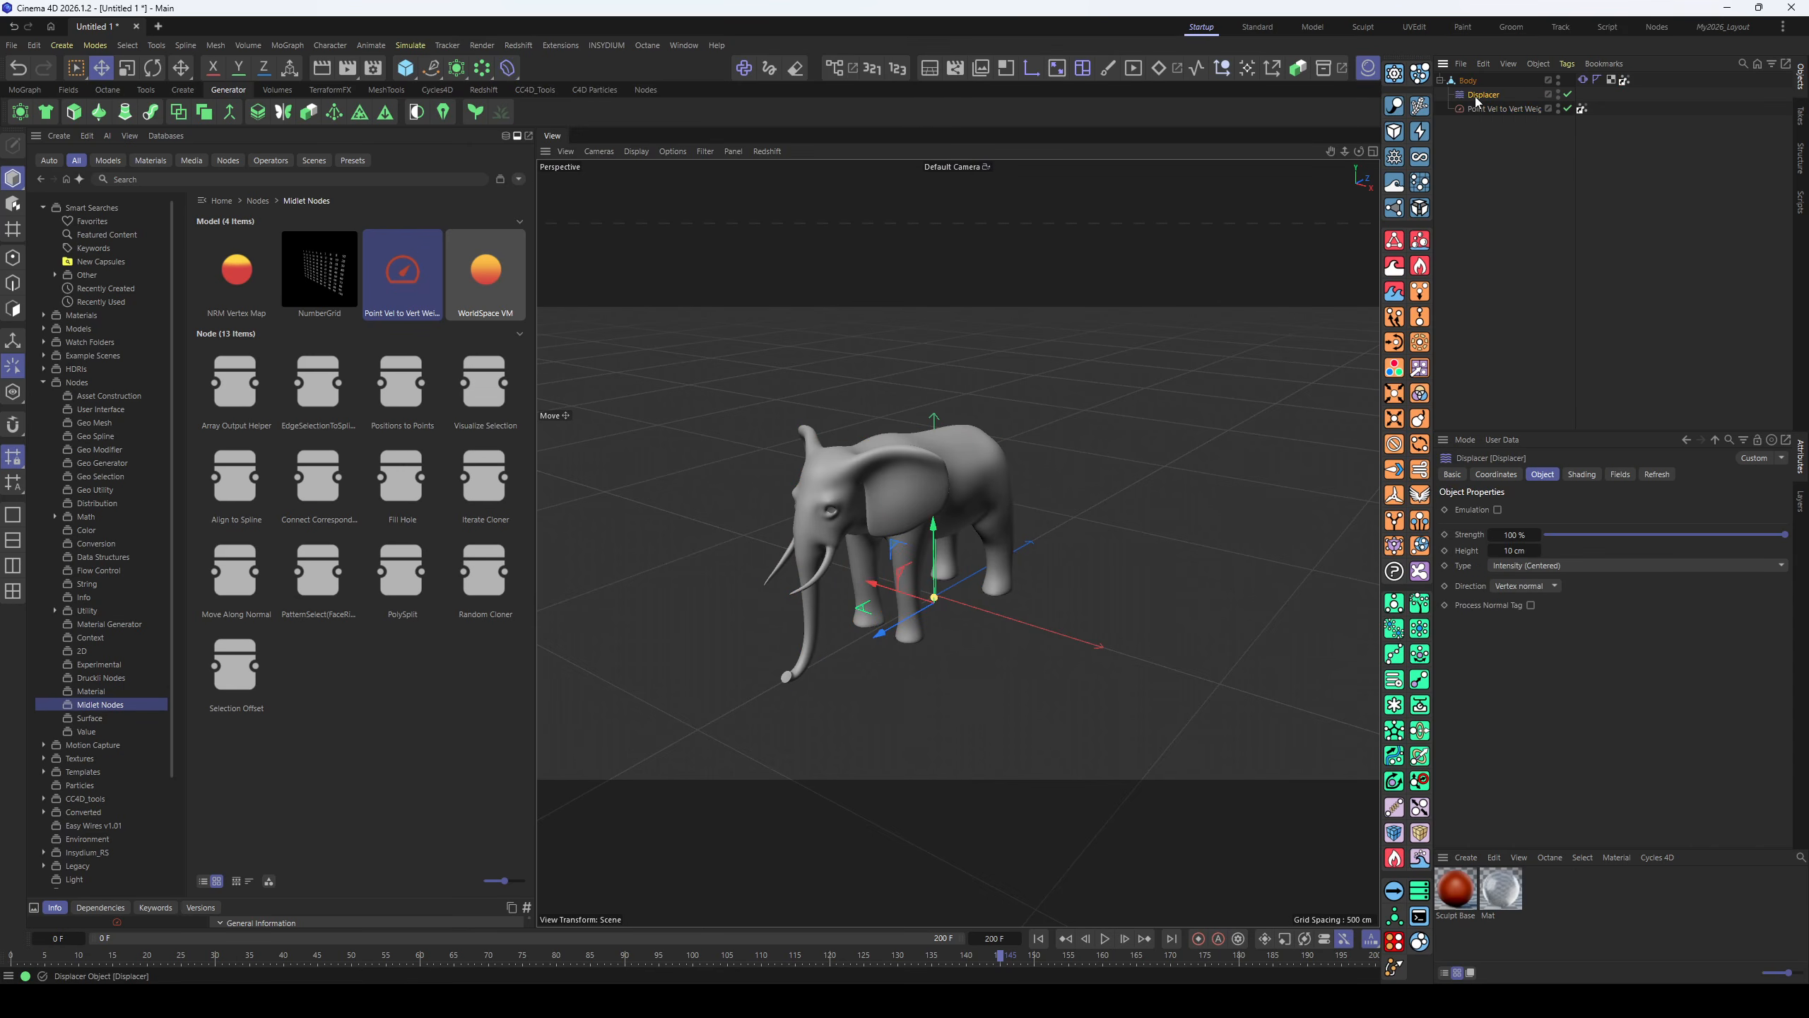
pyautogui.moveTo(1475, 95); pyautogui.dragTo(1478, 89)
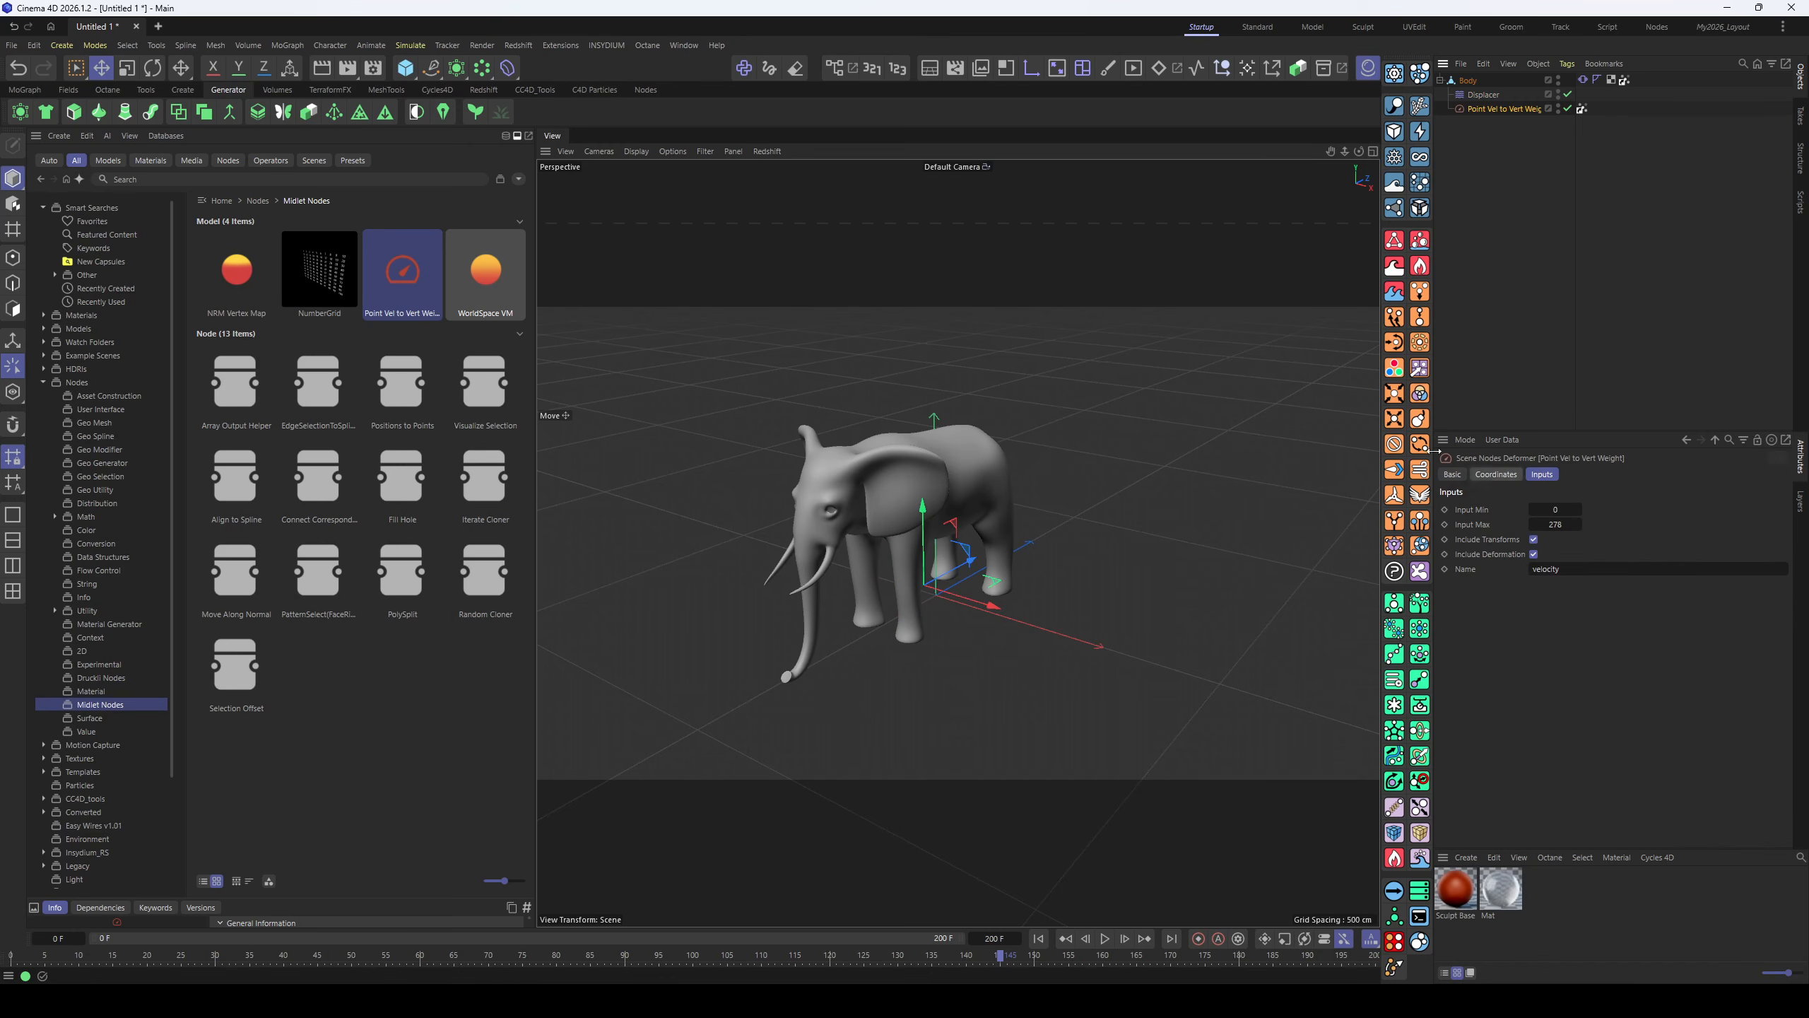
# - Assign a Noise shader to the Displacer as its custom shader
pyautogui.click(1476, 94)
pyautogui.click(1581, 474)
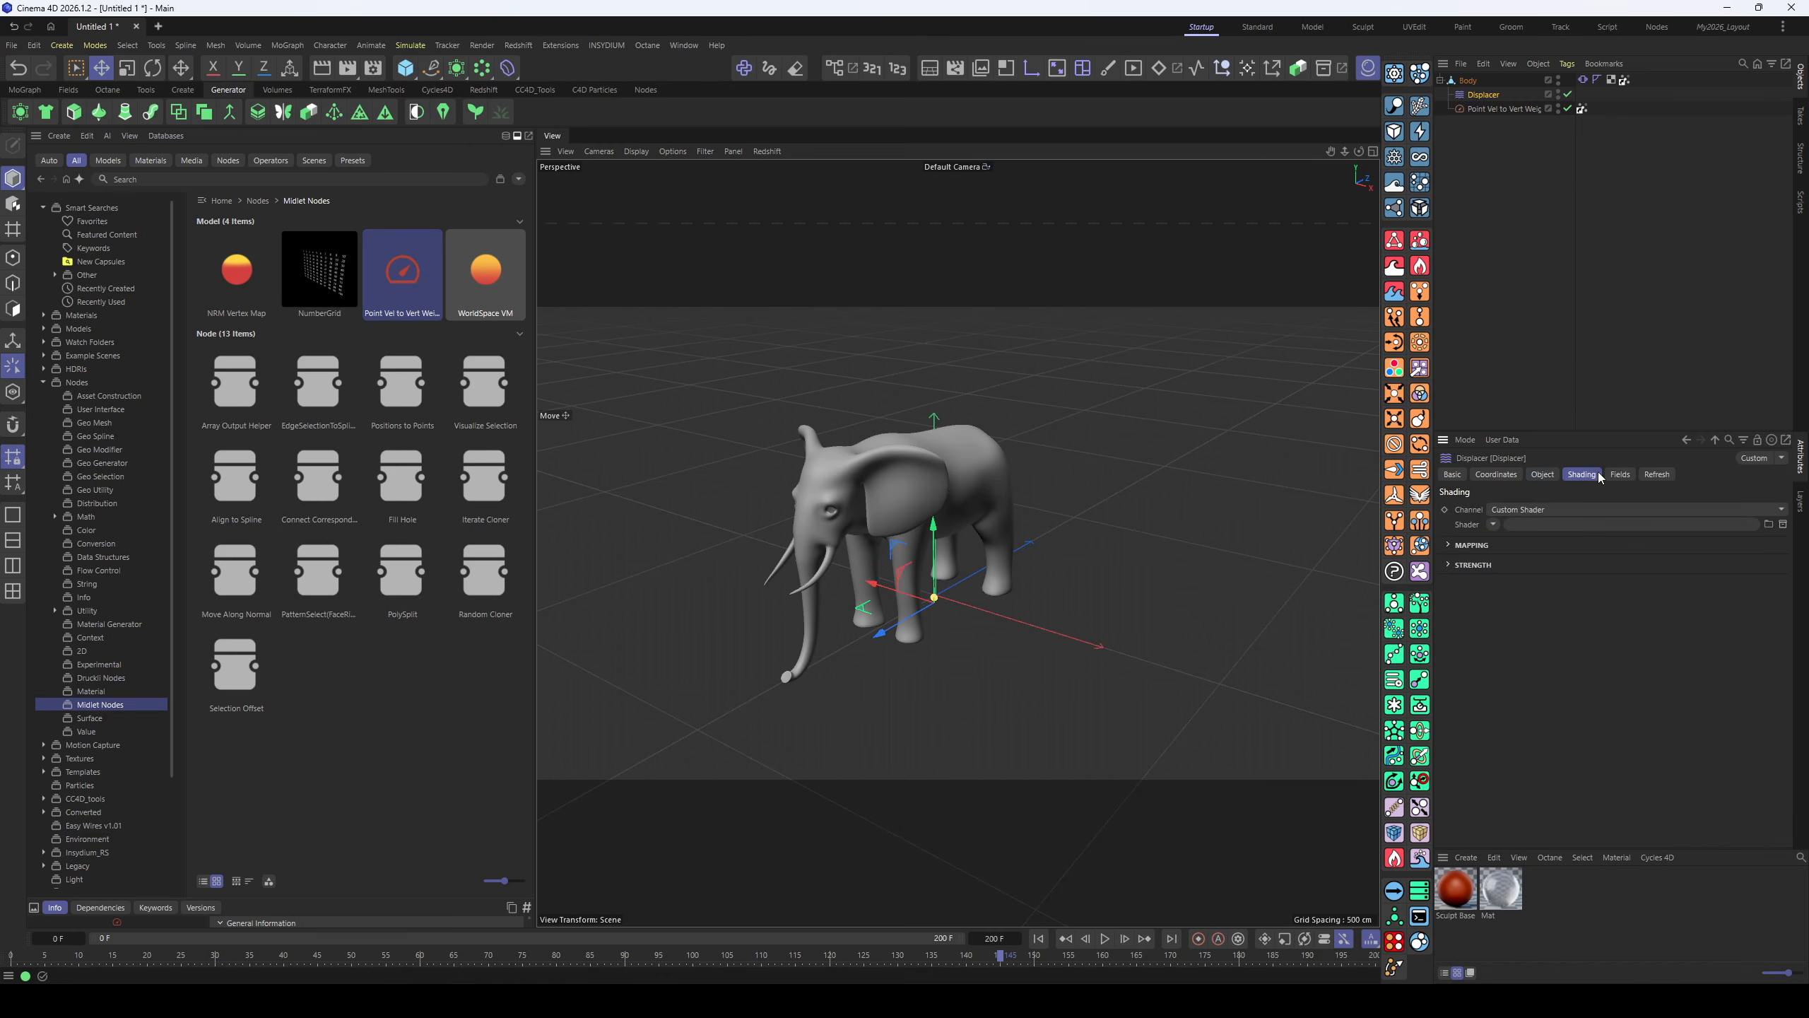
pyautogui.click(1494, 524)
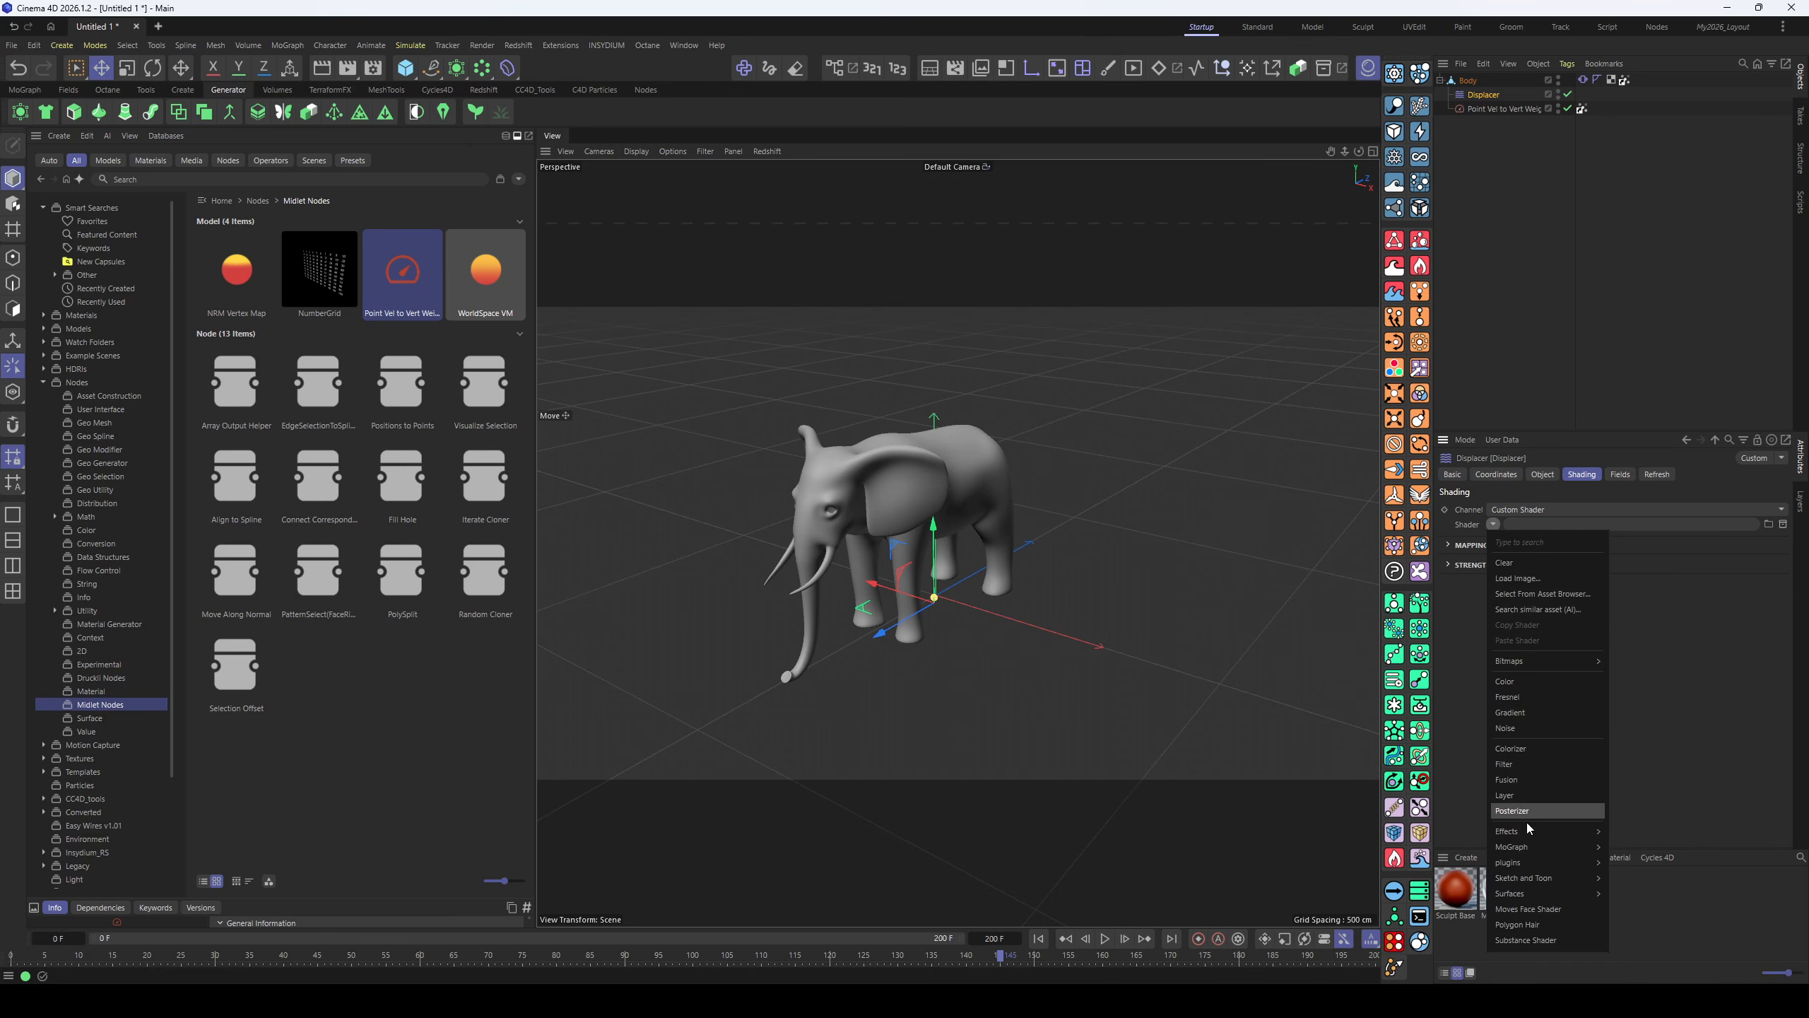
pyautogui.click(1528, 728)
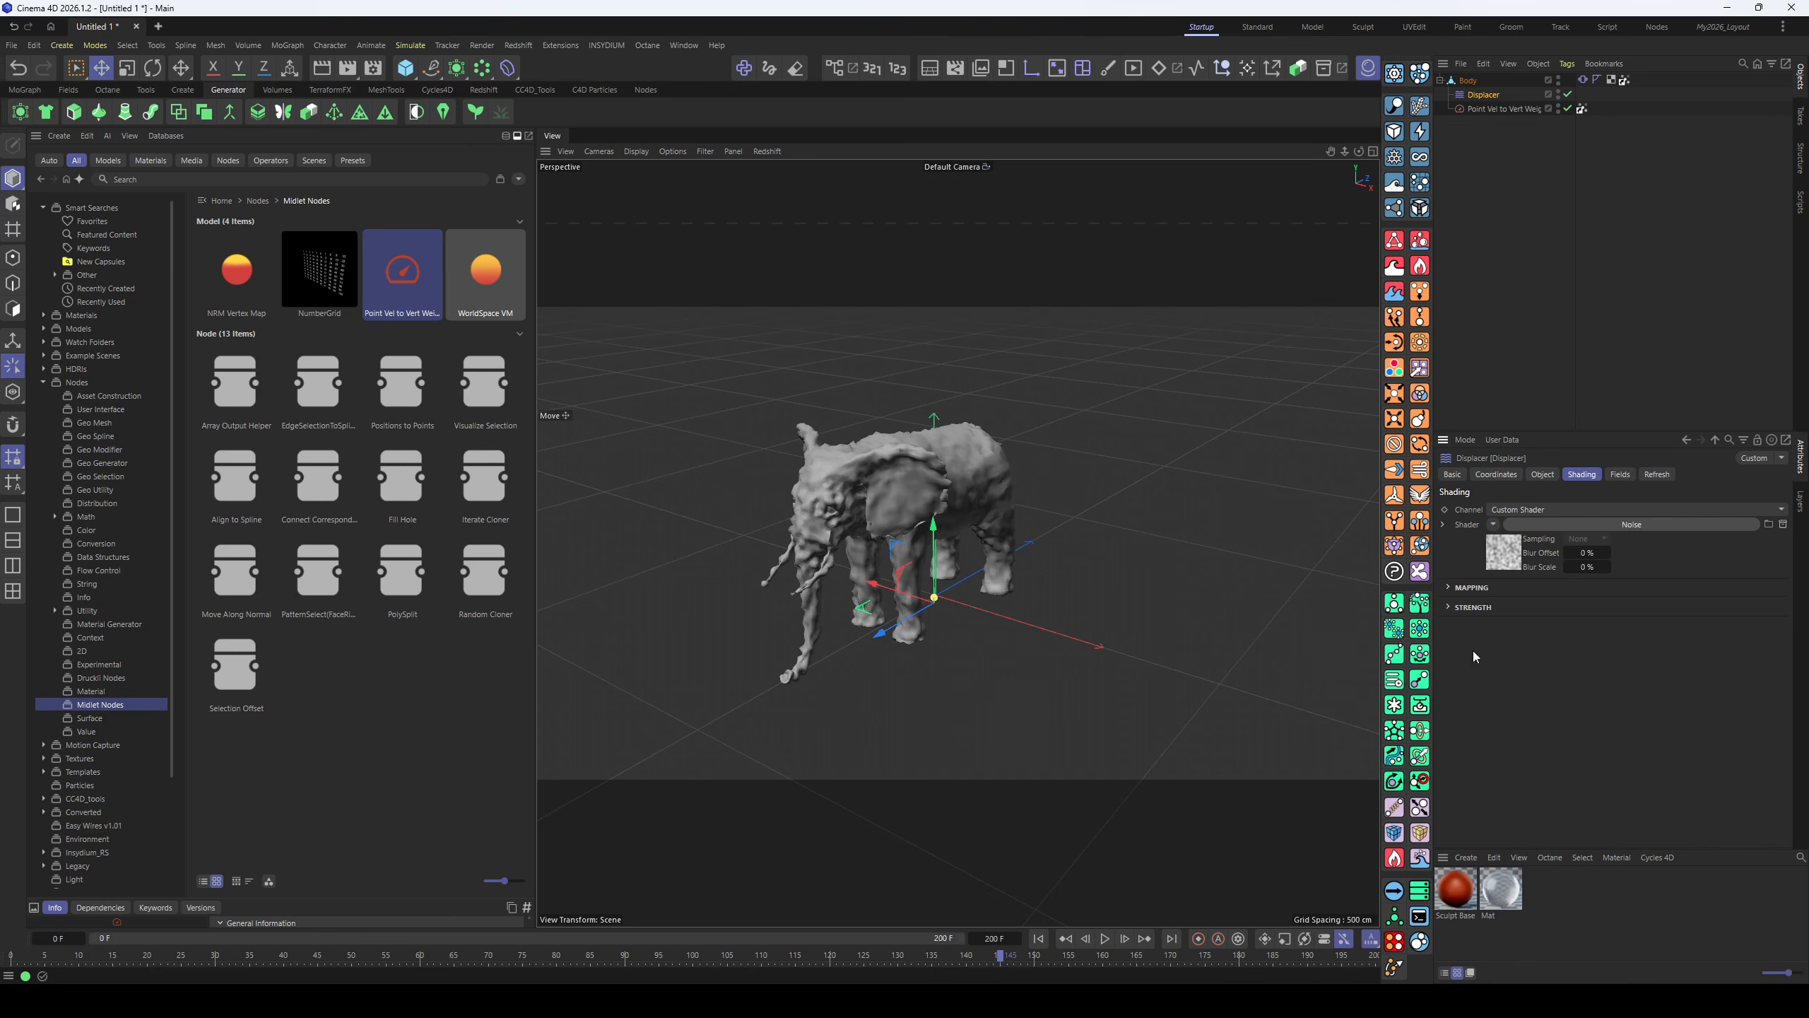
# - Set the Displacer noise to Global Scale 228 % and Animation Speed 3.6, and preview the animation from the first frame
pyautogui.click(1571, 525)
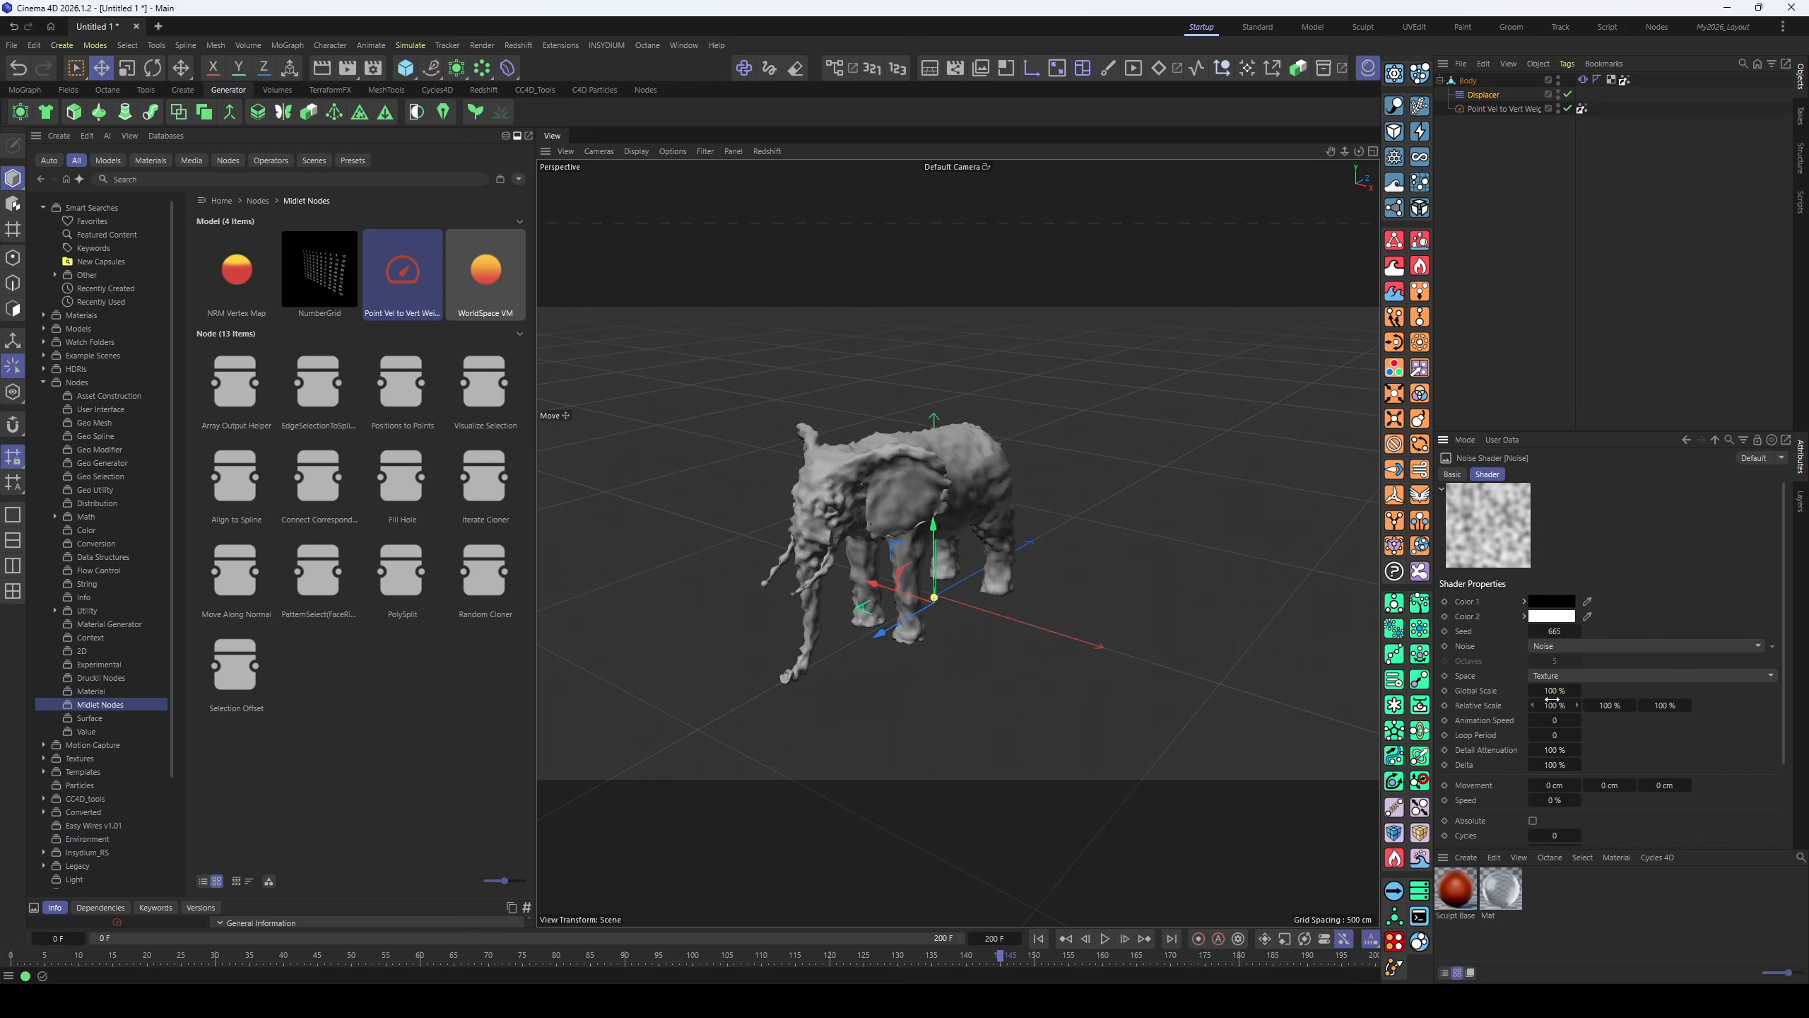
pyautogui.moveTo(1577, 719); pyautogui.dragTo(1431, 605)
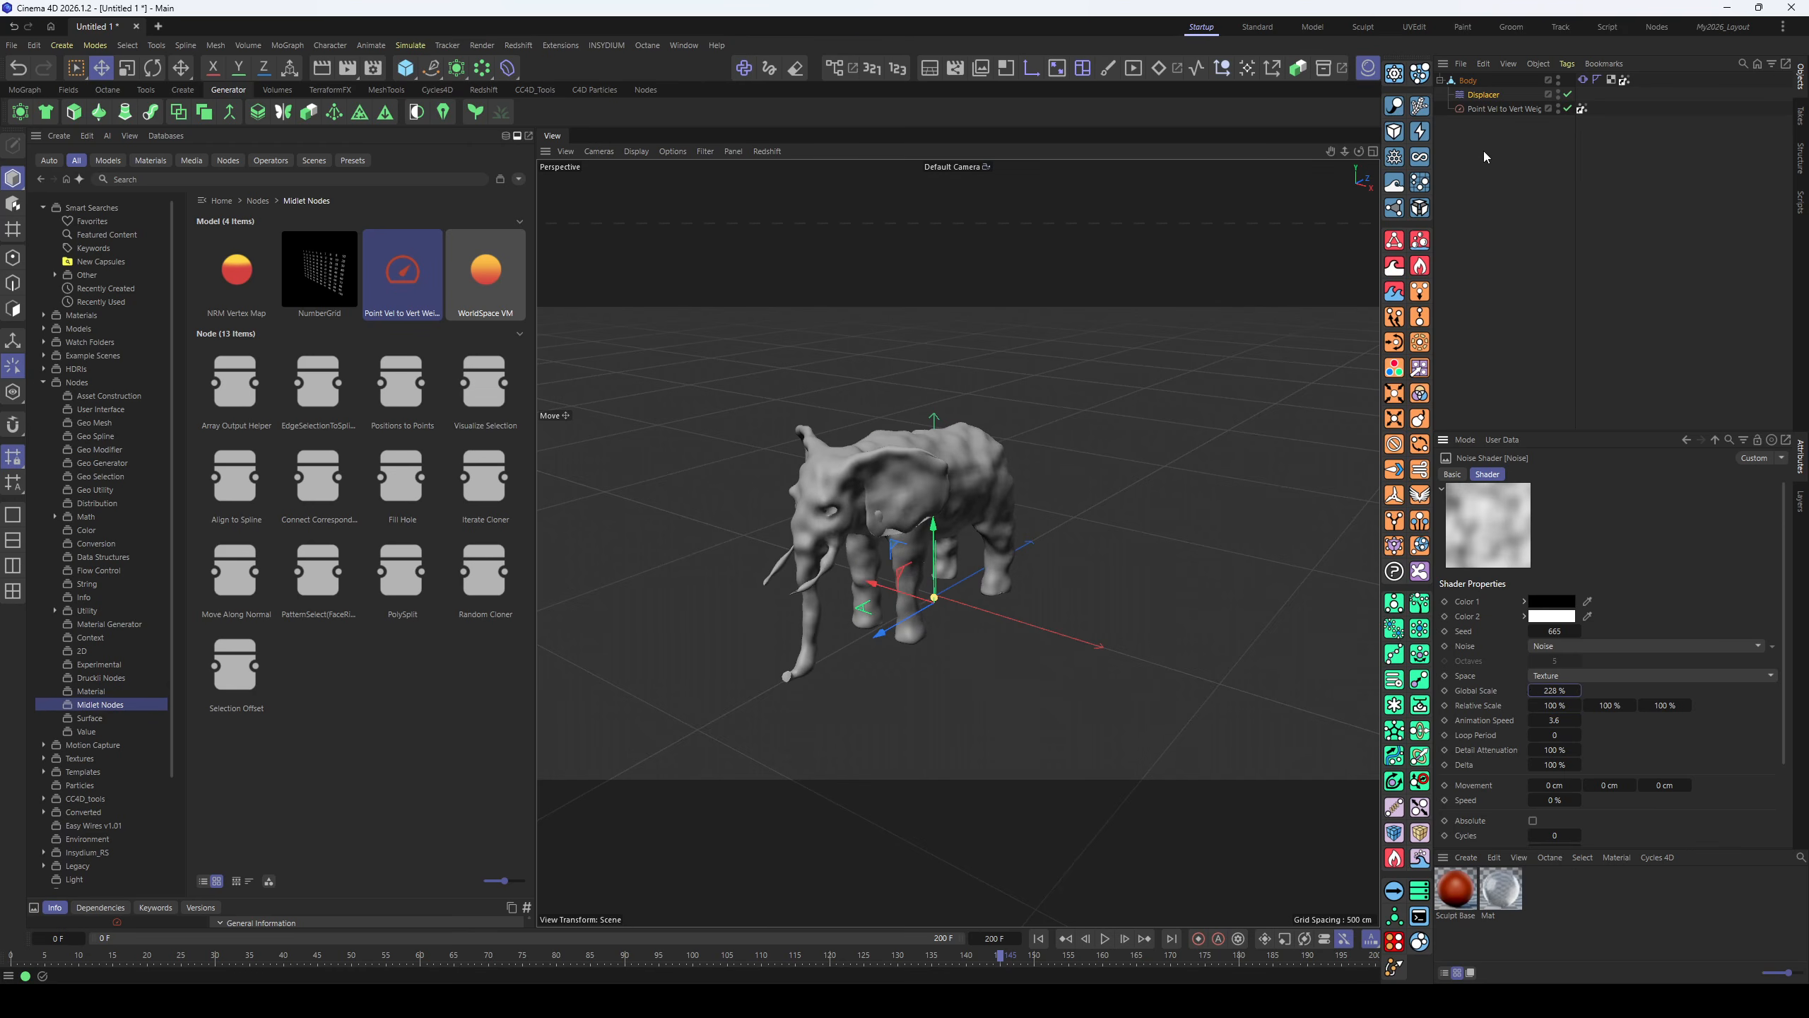
pyautogui.click(1039, 939)
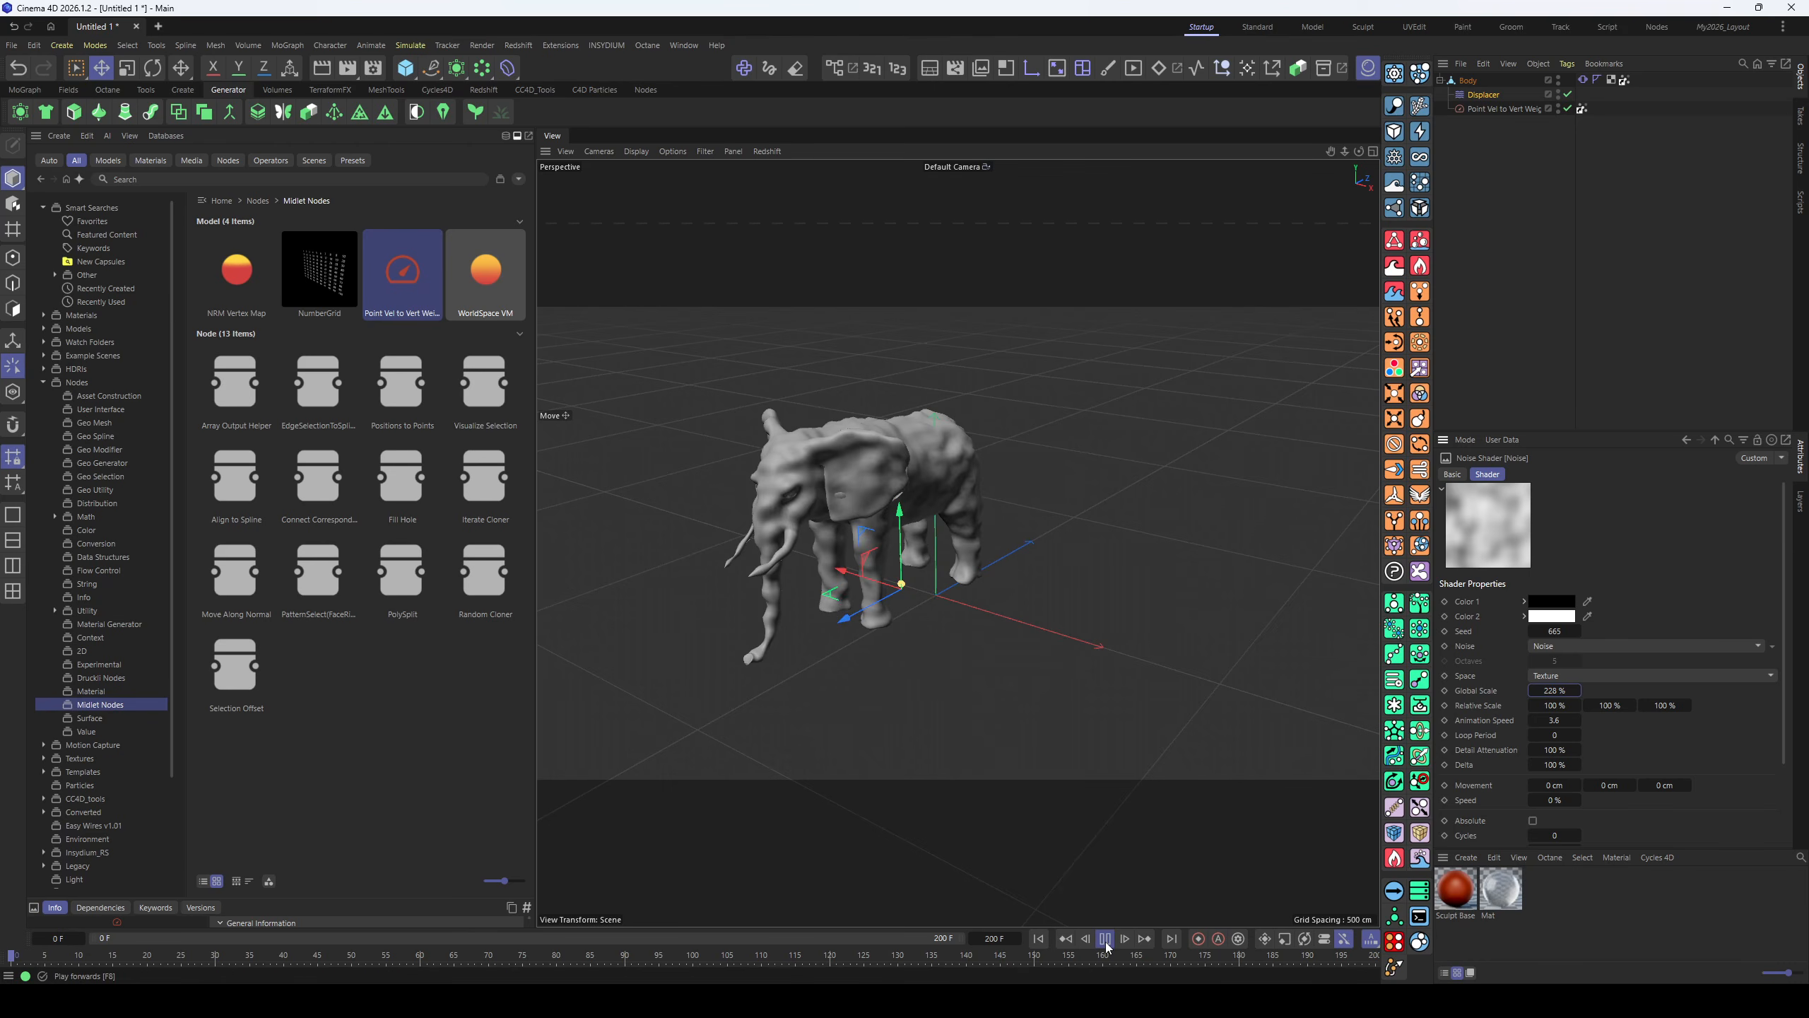
pyautogui.click(1105, 938)
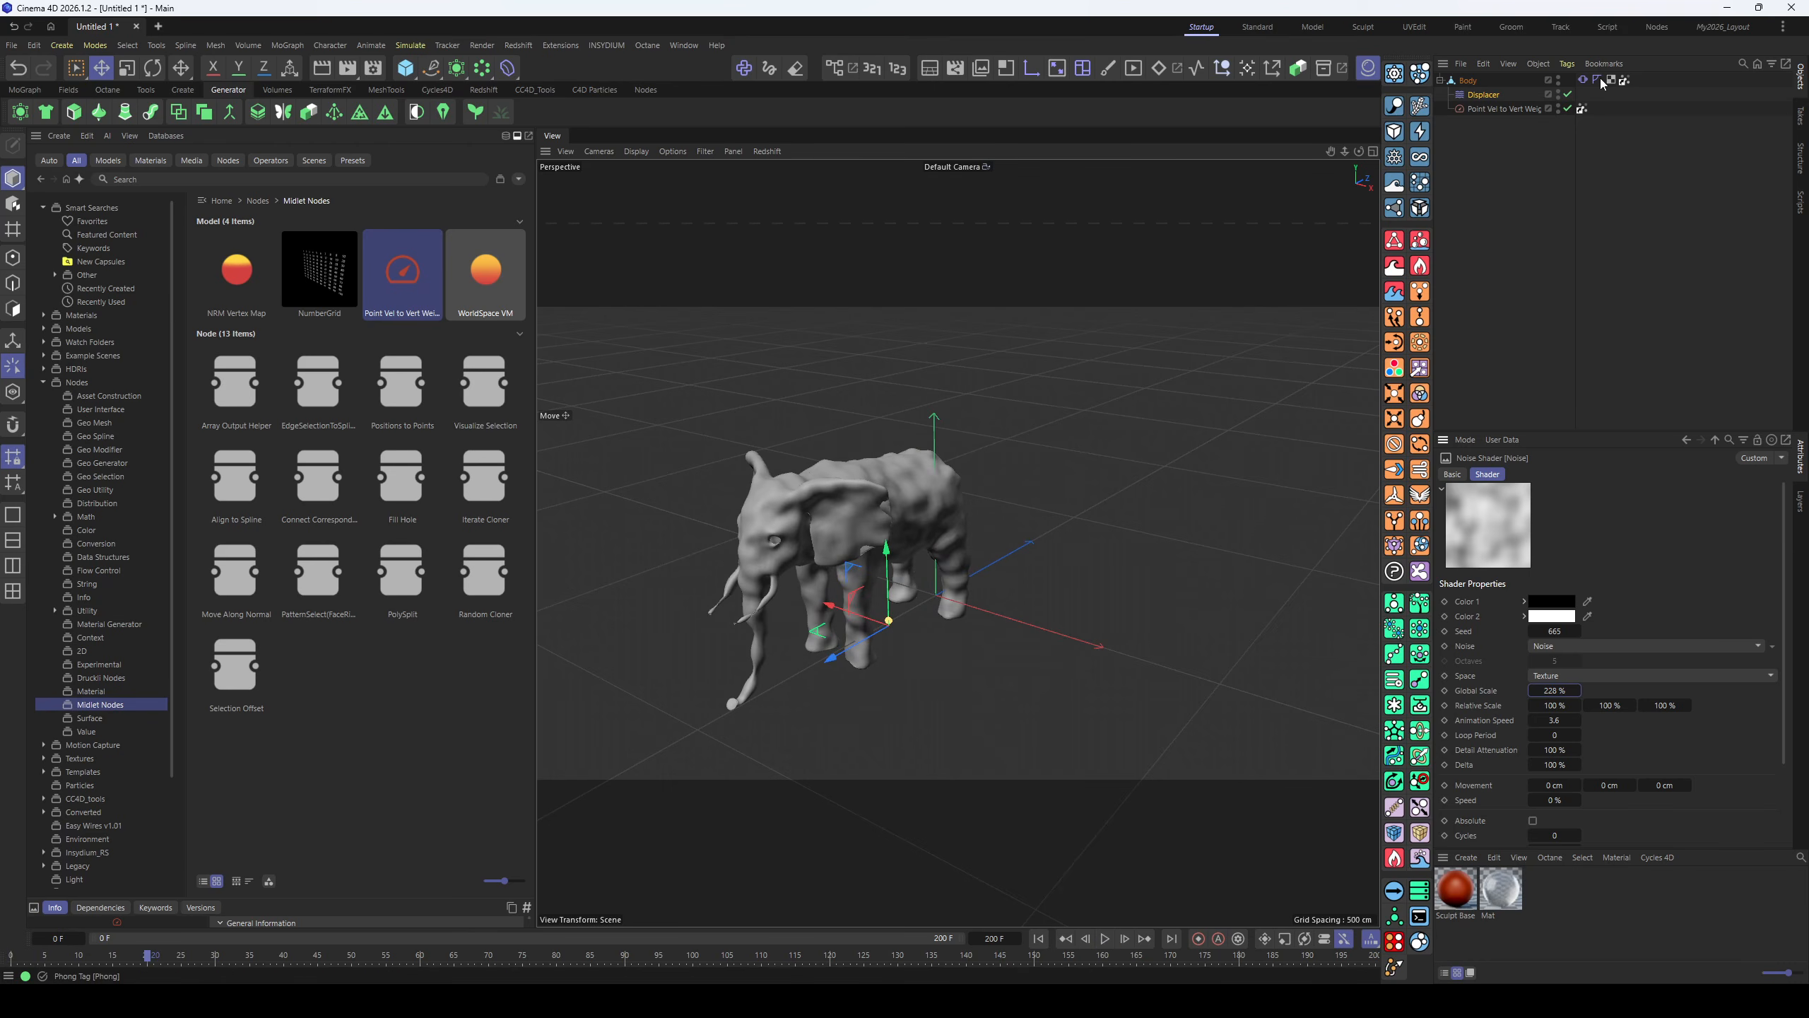
# - Remove the Vibrate tag from Body and replay the animation from the first frame with the velocity vertex map displayed
pyautogui.click(1611, 255)
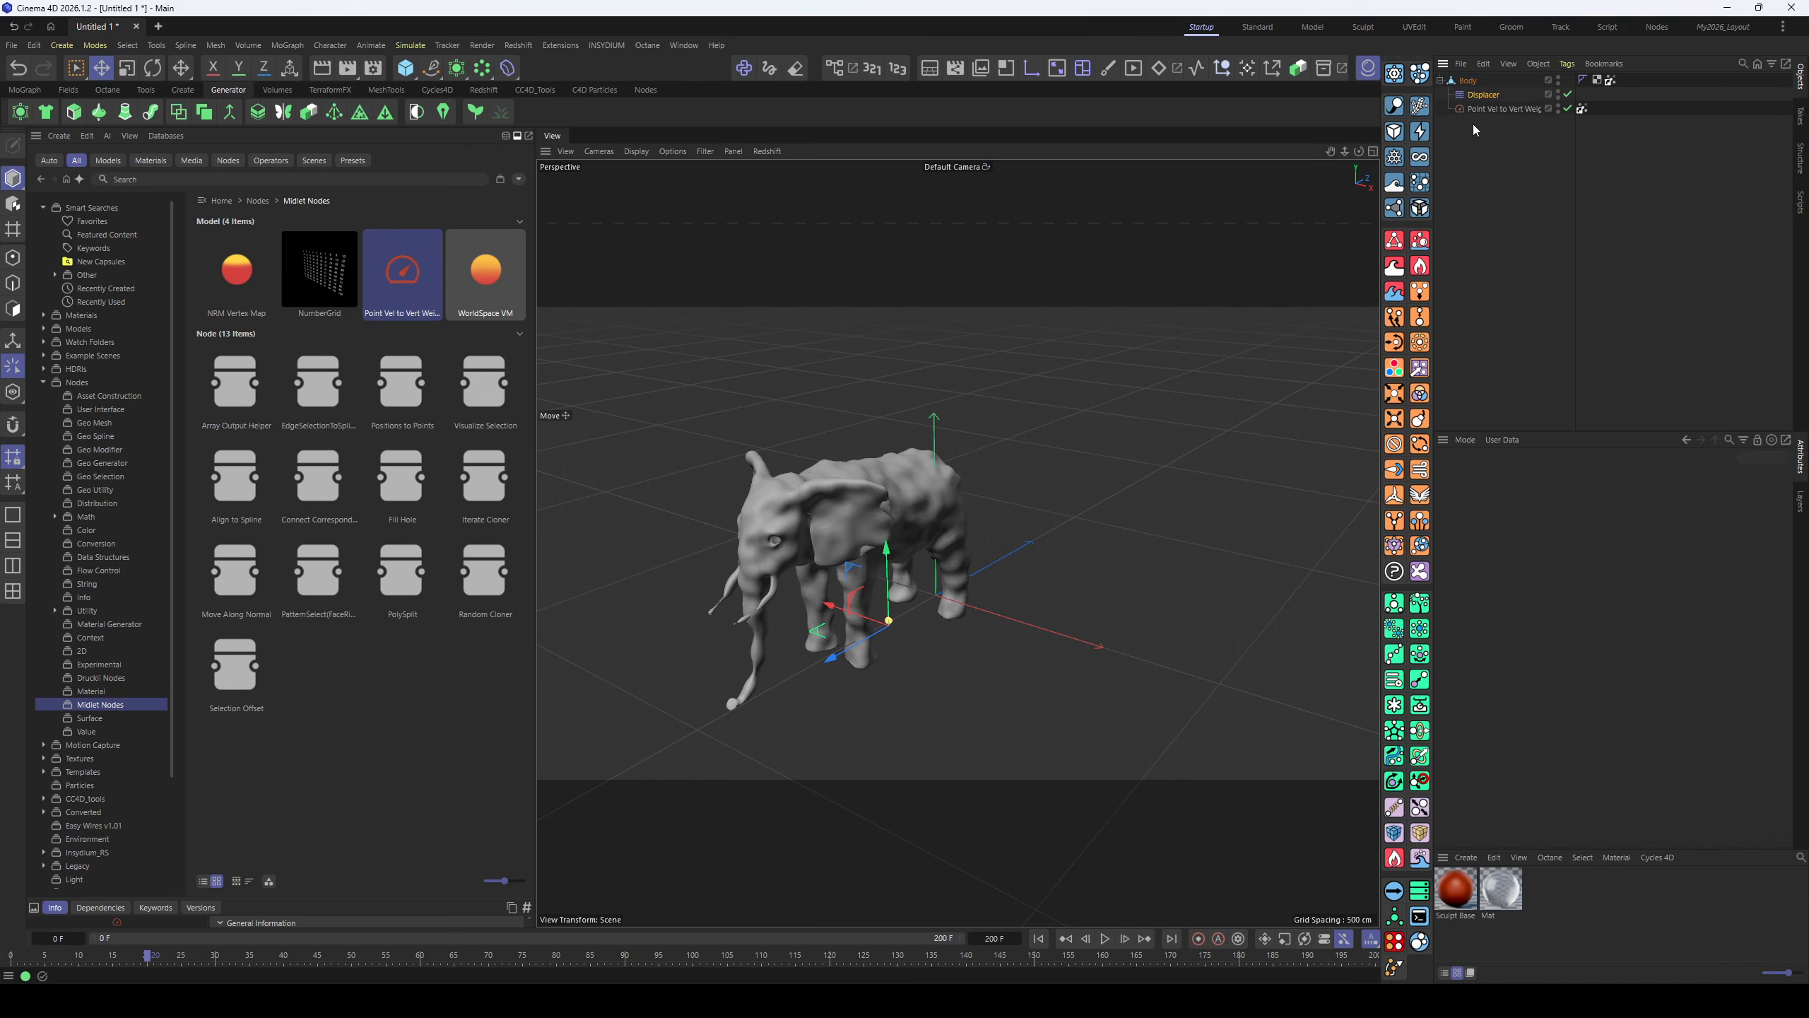
pyautogui.click(1039, 938)
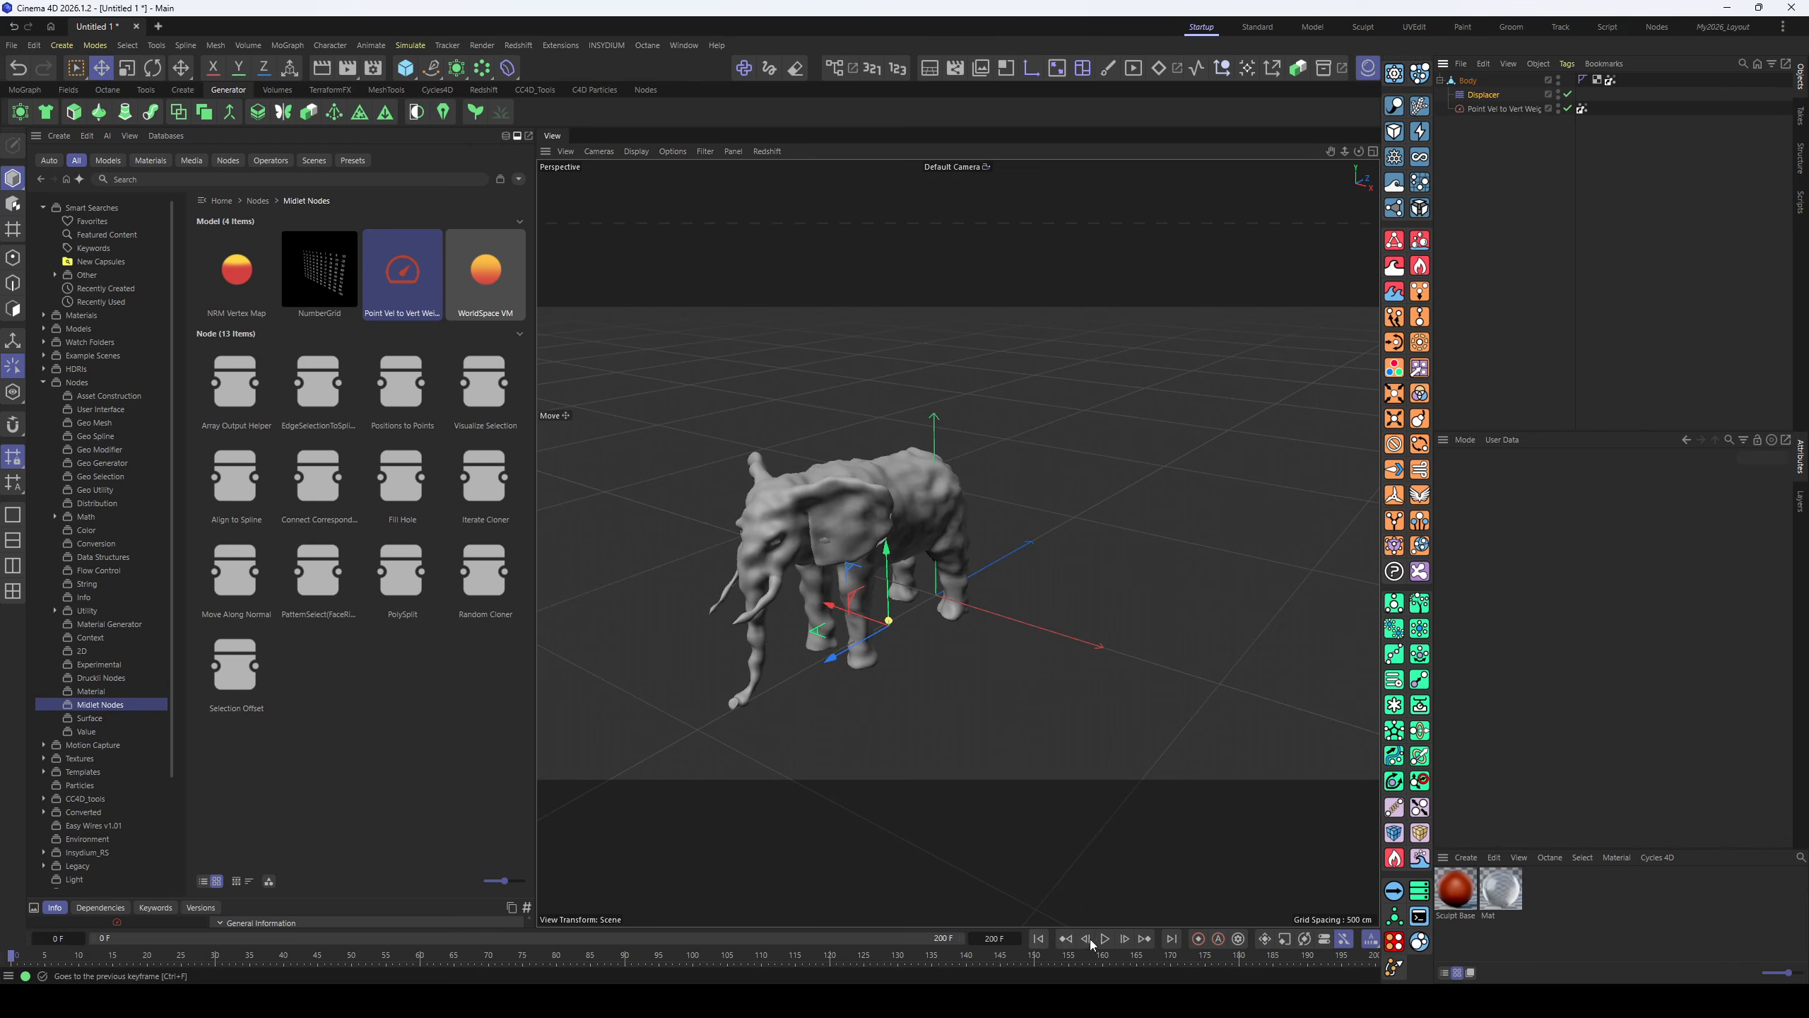
pyautogui.click(1106, 939)
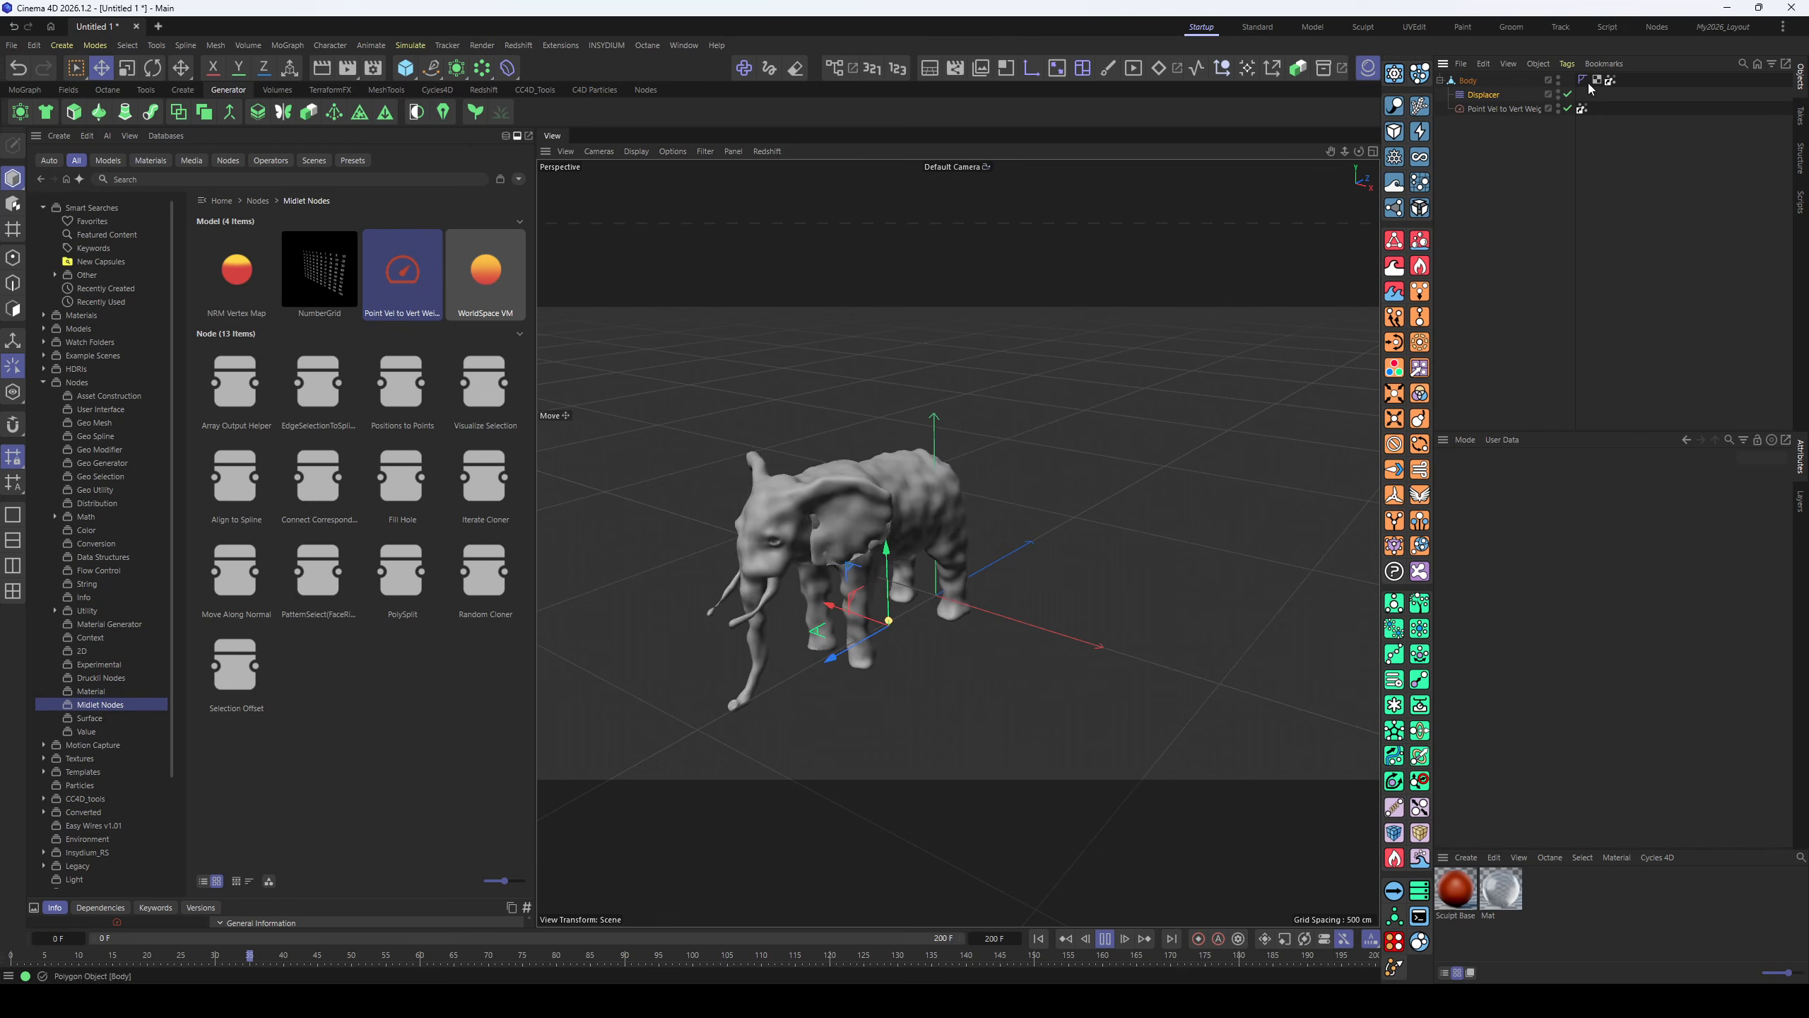
pyautogui.click(1611, 81)
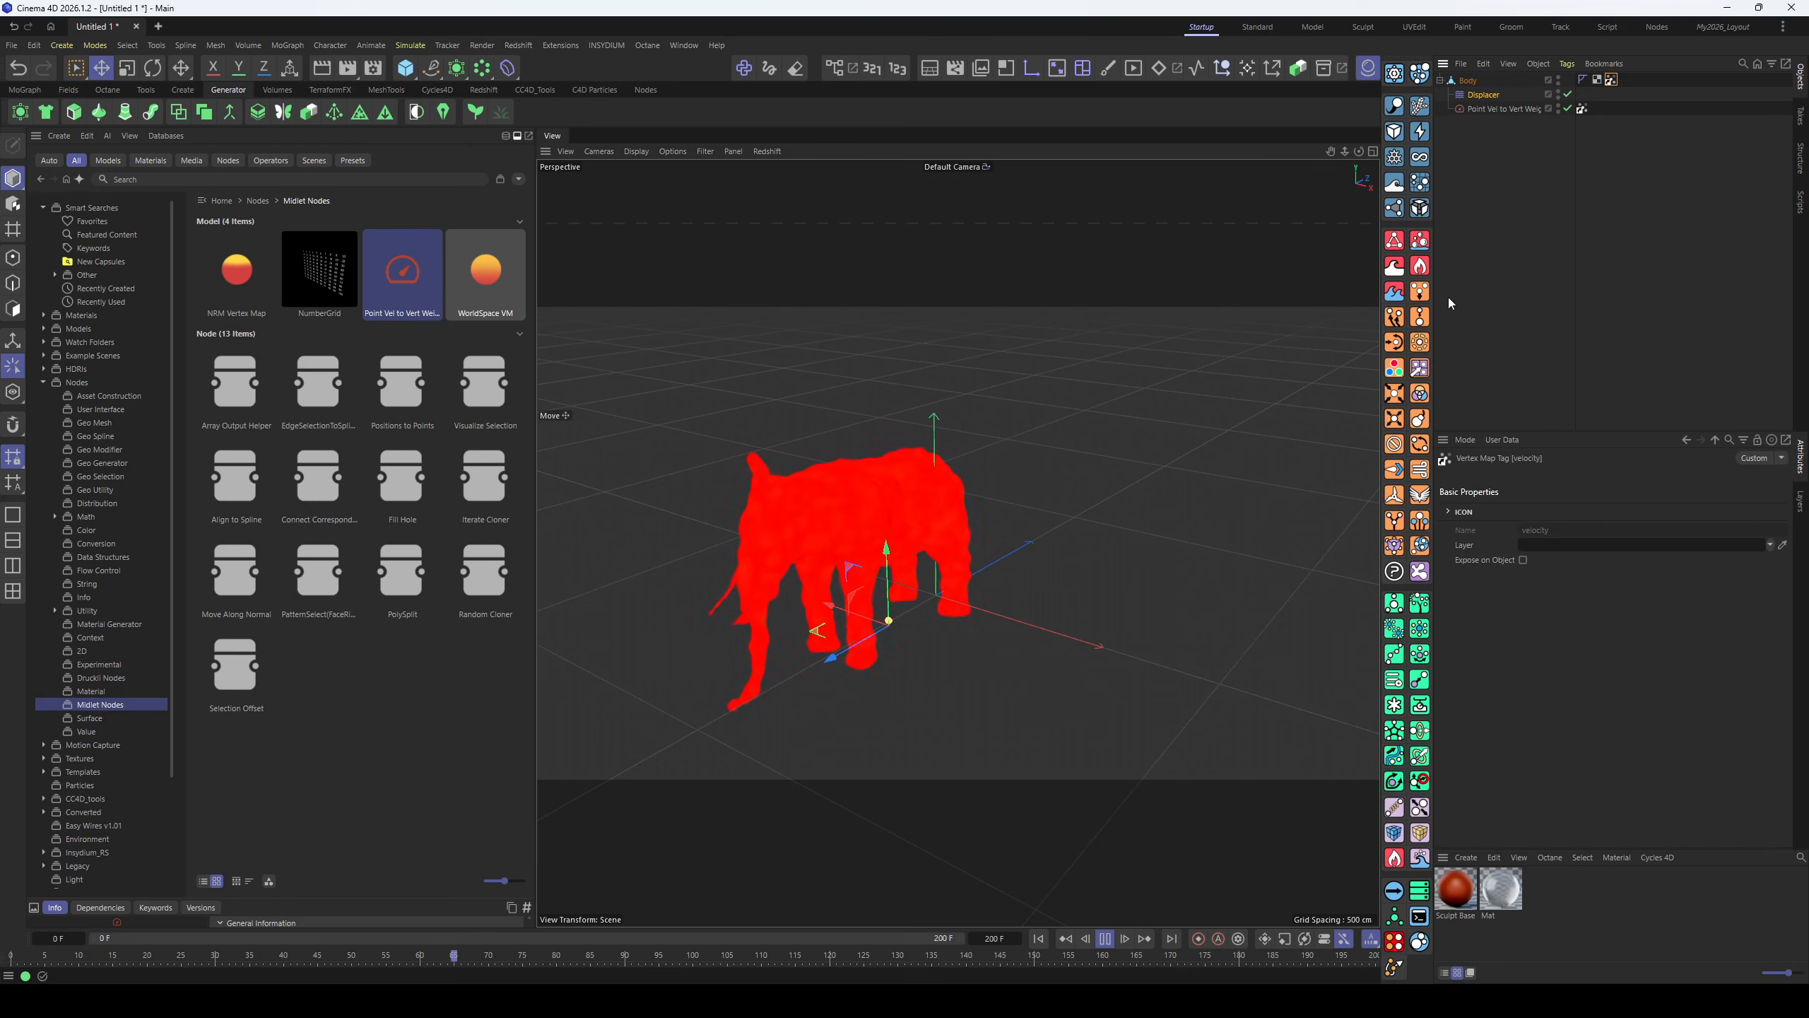
# - Lower the Point Vel to Vert Weight deformer's Input Max to 4 and stop playback to inspect the vertex map
pyautogui.click(1499, 109)
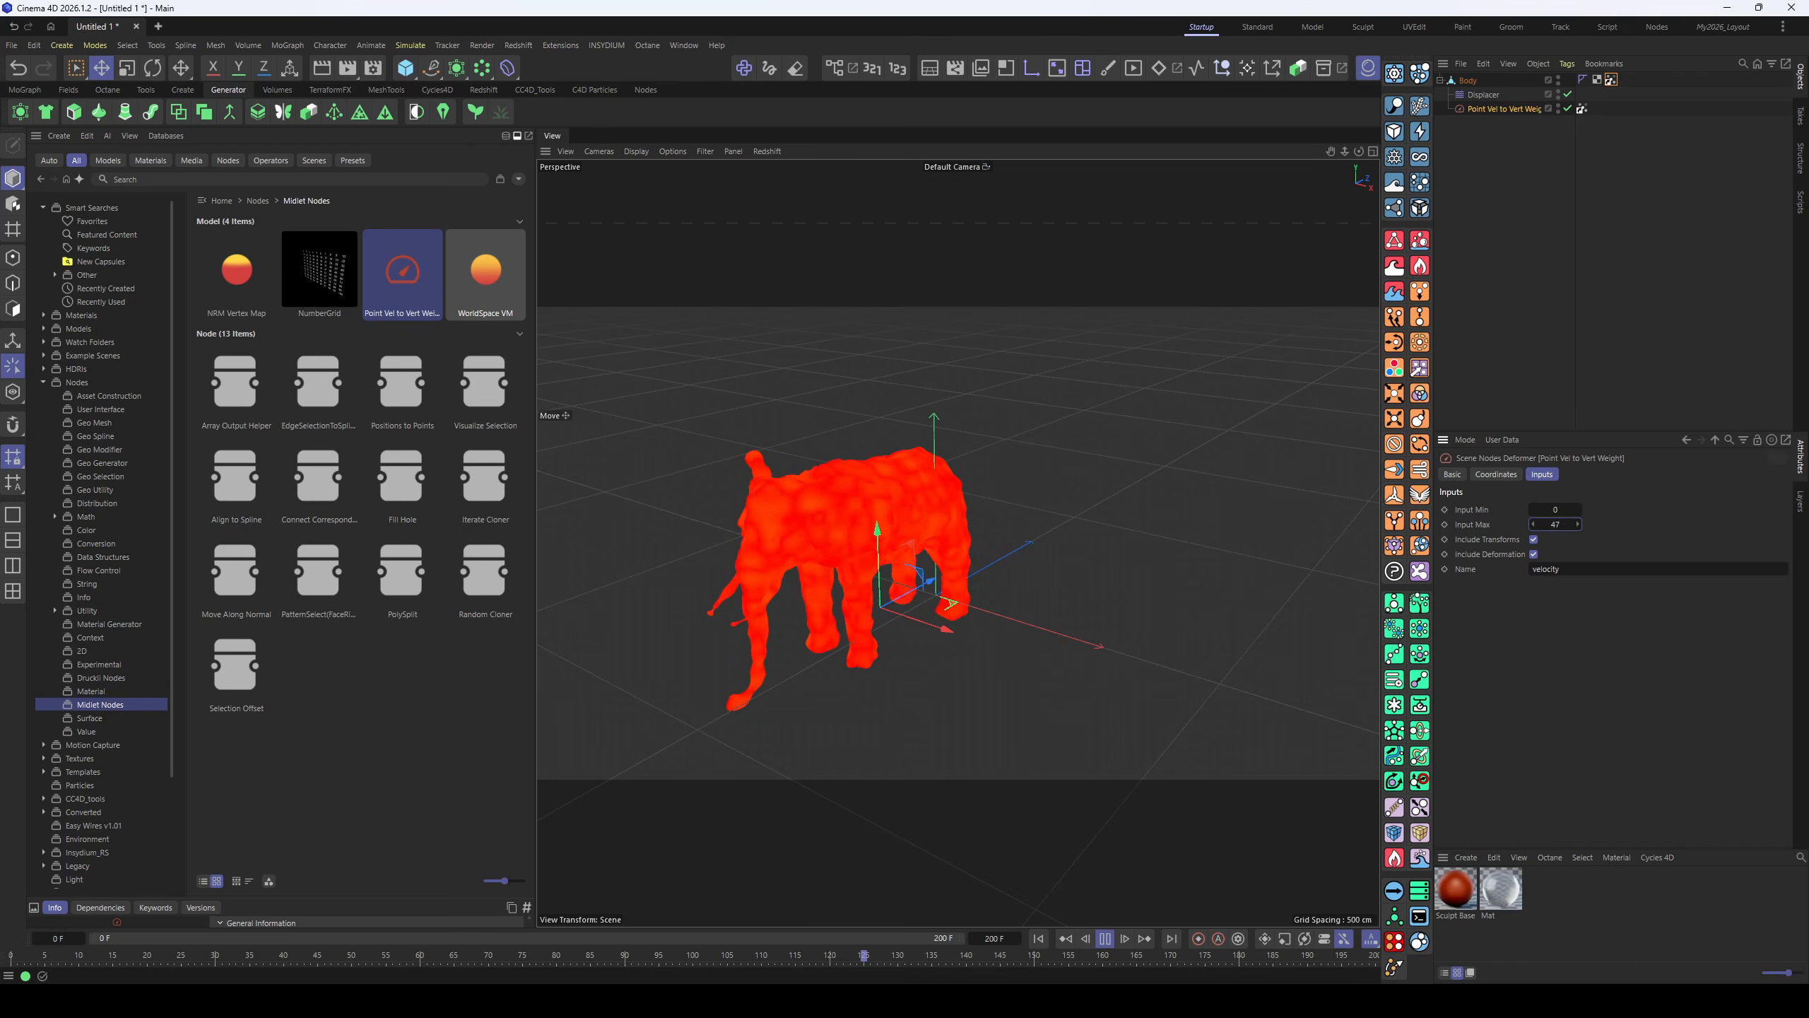
pyautogui.moveTo(1560, 526); pyautogui.dragTo(1546, 544)
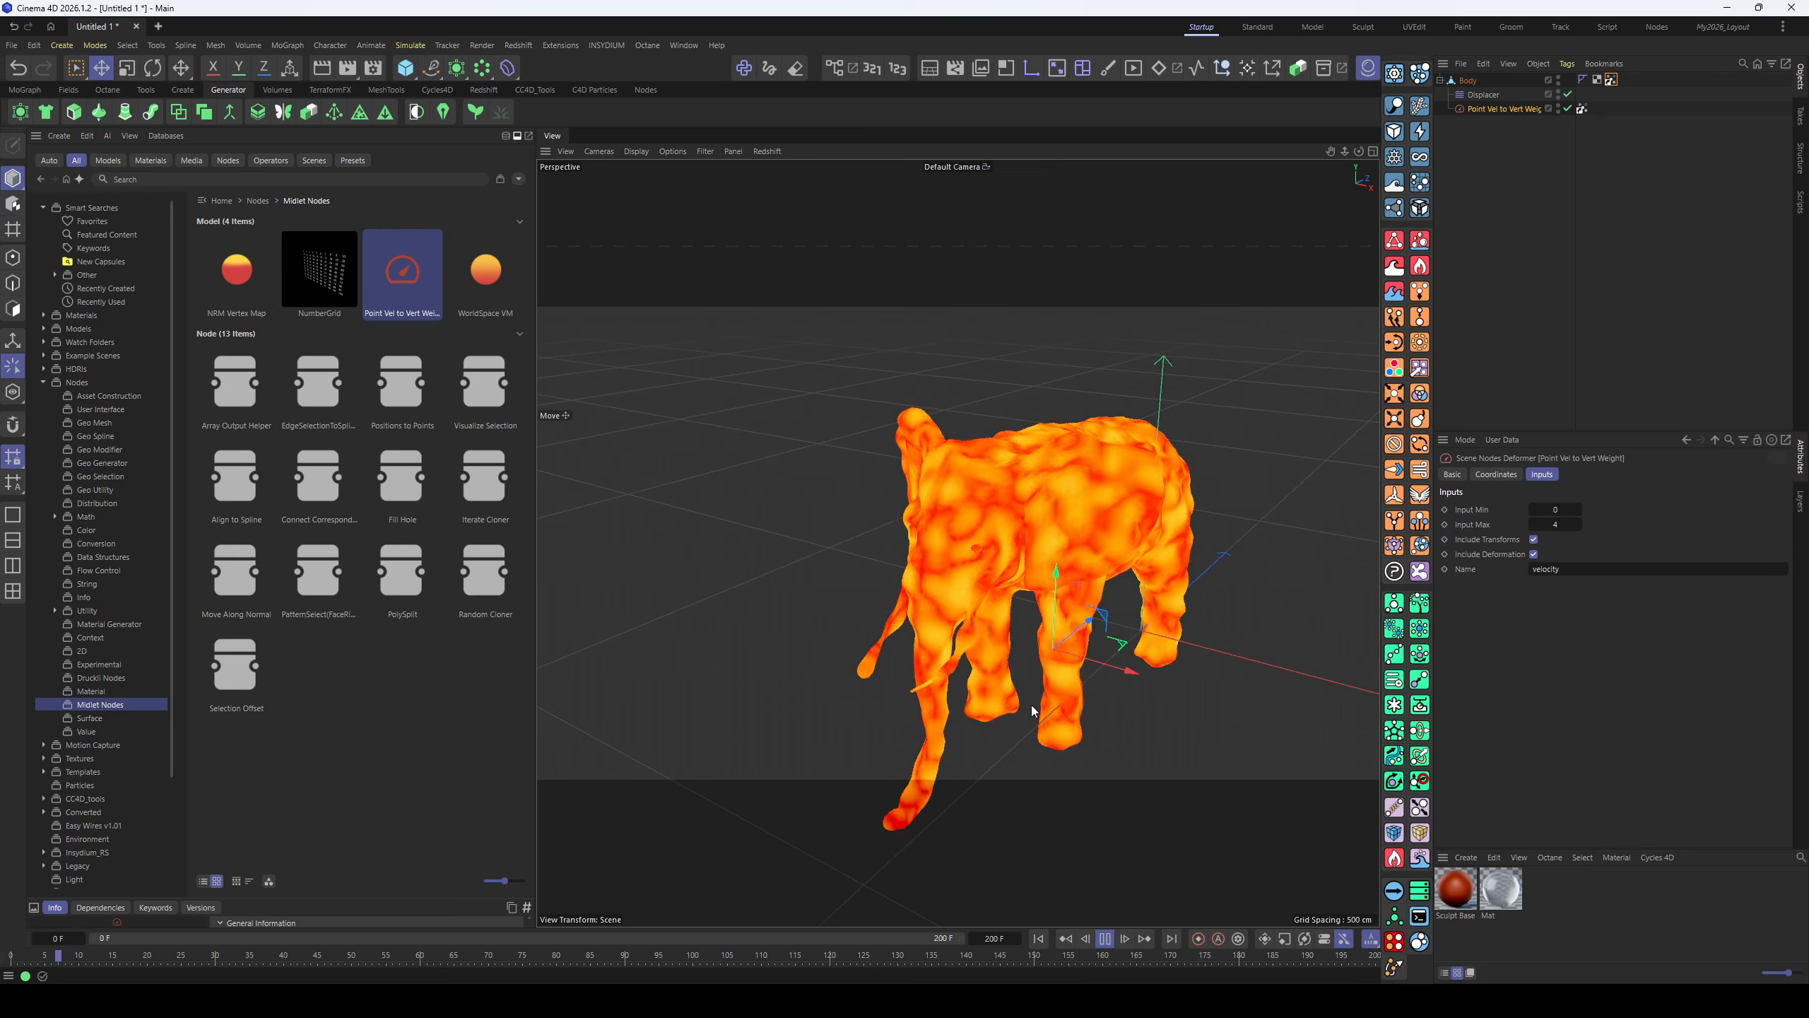
pyautogui.click(1104, 939)
pyautogui.keyDown('alt'); pyautogui.moveTo(975, 632); pyautogui.dragTo(883, 545); pyautogui.keyUp('alt')
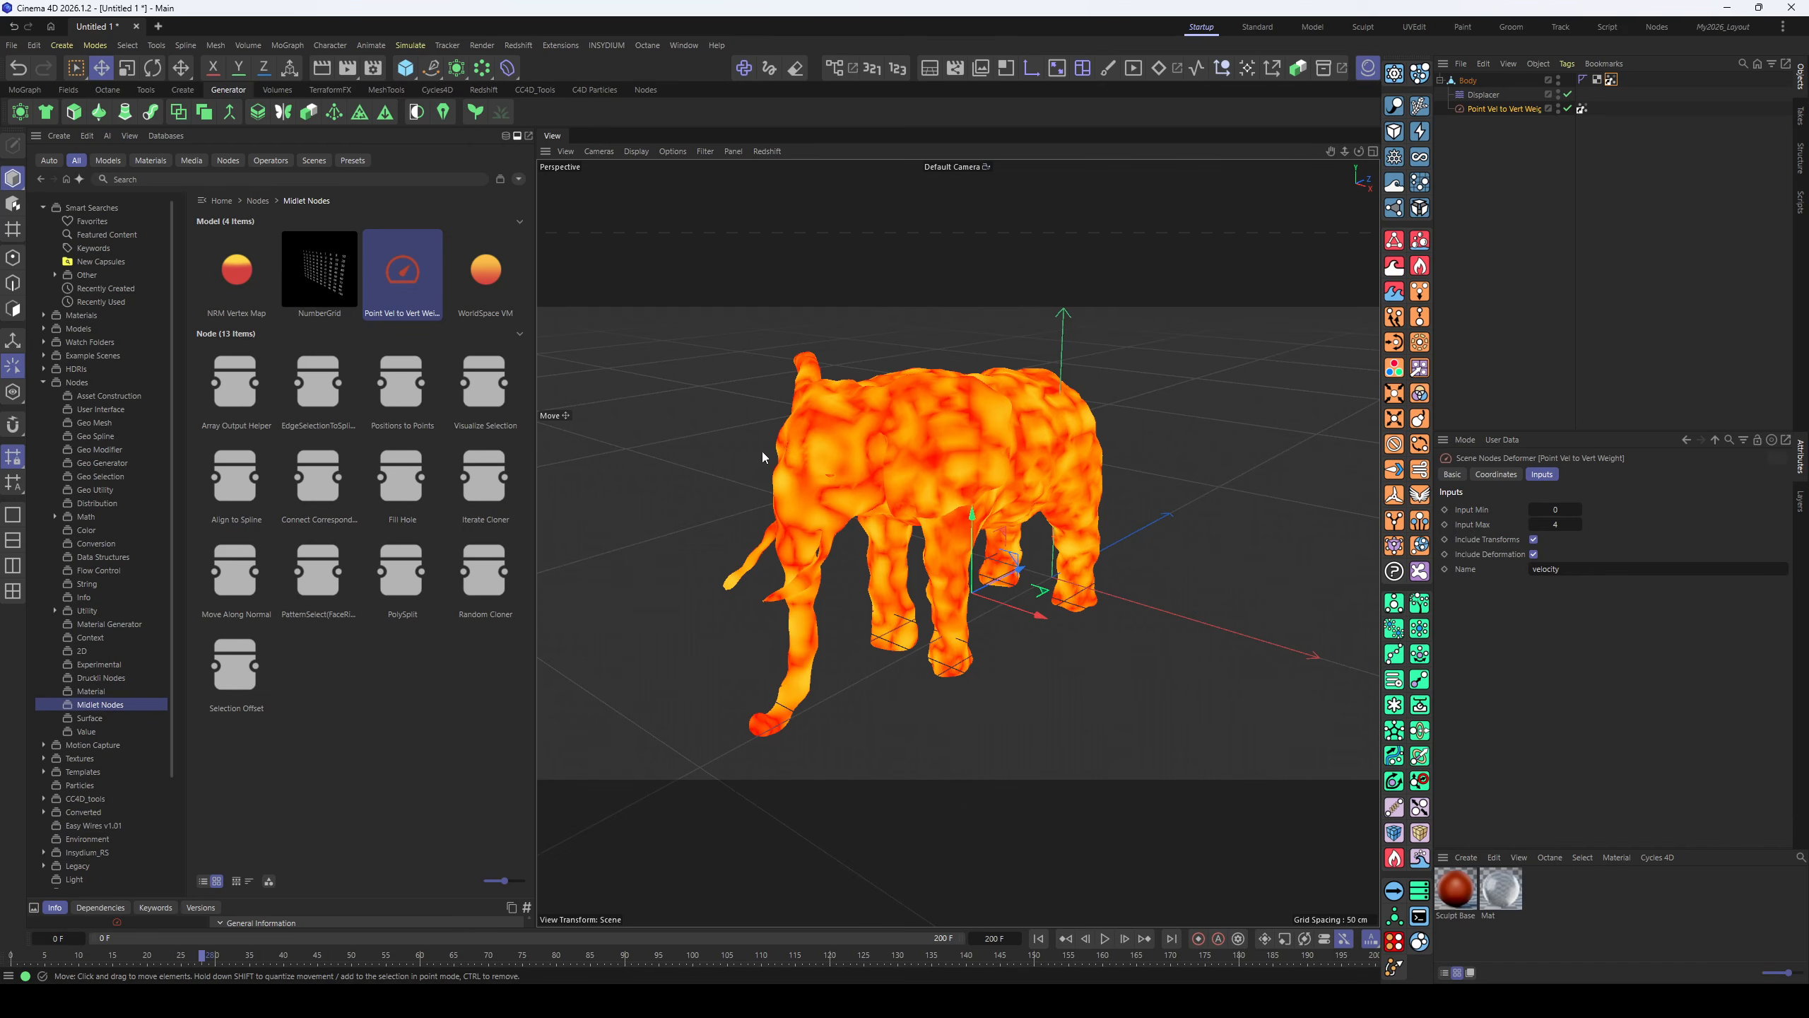
pyautogui.keyDown('alt'); pyautogui.moveTo(761, 451); pyautogui.dragTo(952, 515); pyautogui.keyUp('alt')
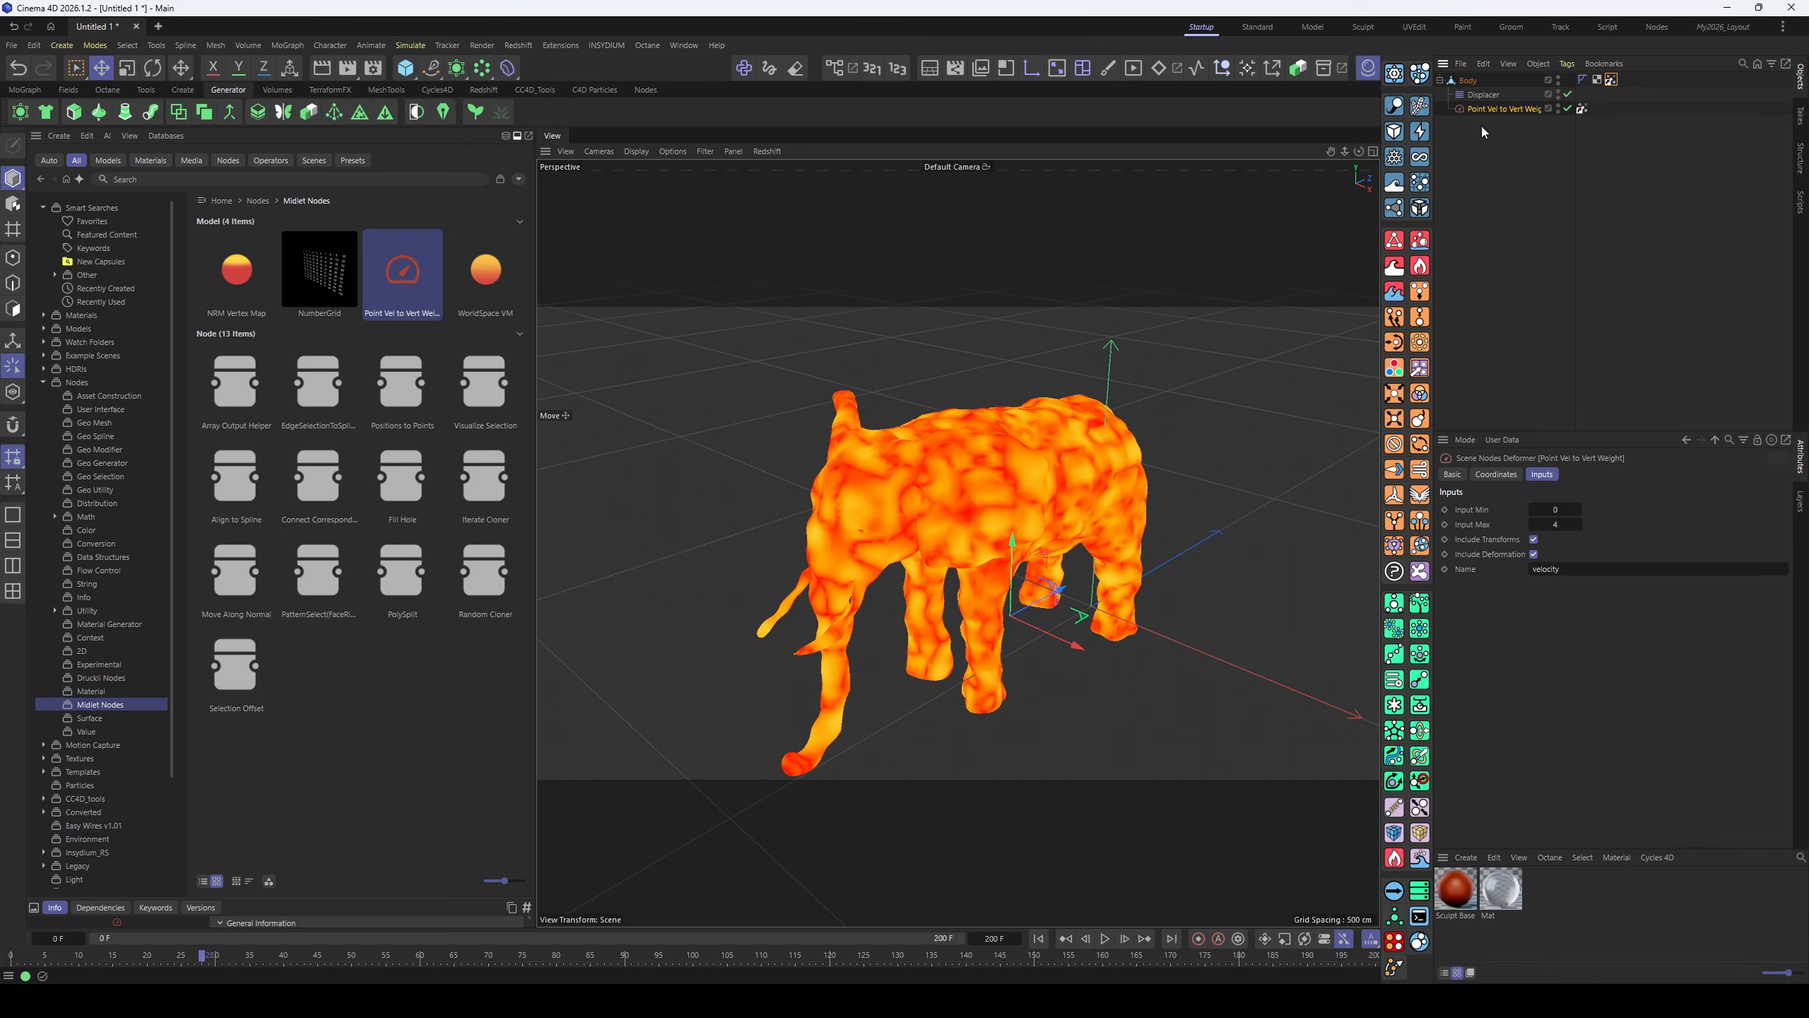
# - Delete Body together with its Displacer and Point Vel to Vert Weight deformers, and add the NumberGrid asset to the scene
pyautogui.moveTo(1497, 89); pyautogui.dragTo(1495, 77)
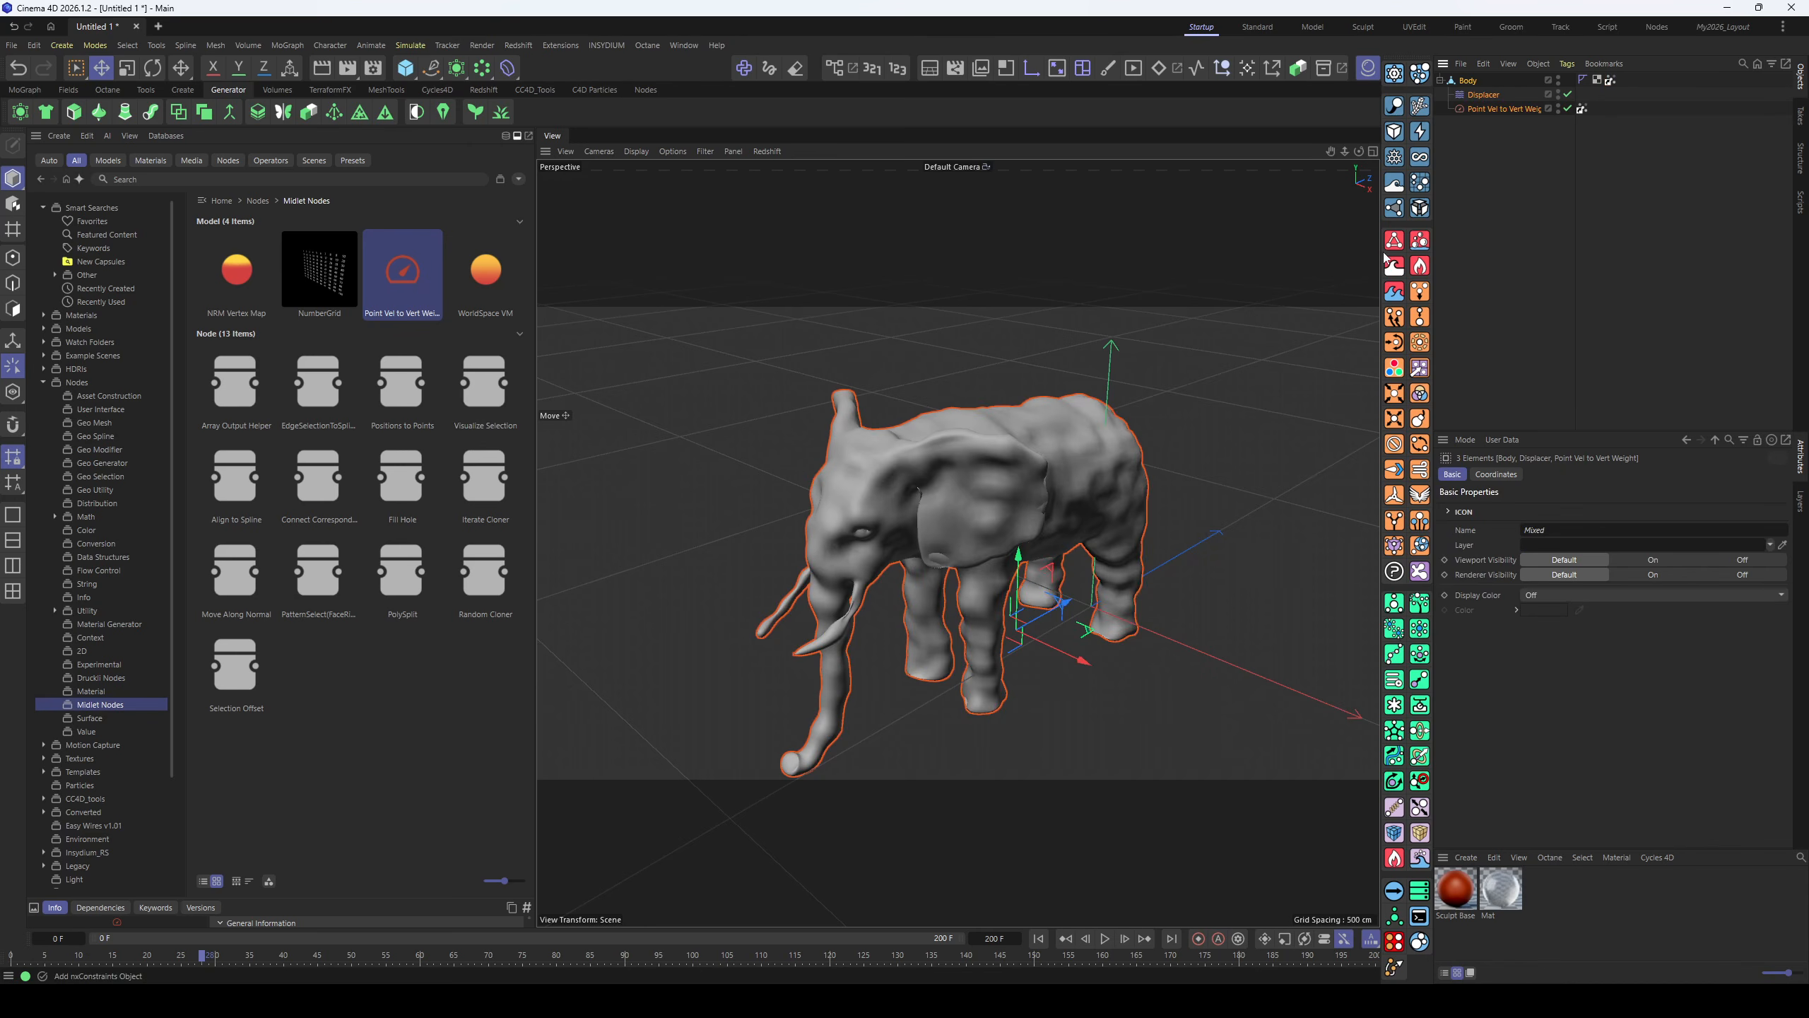
pyautogui.press('Delete')
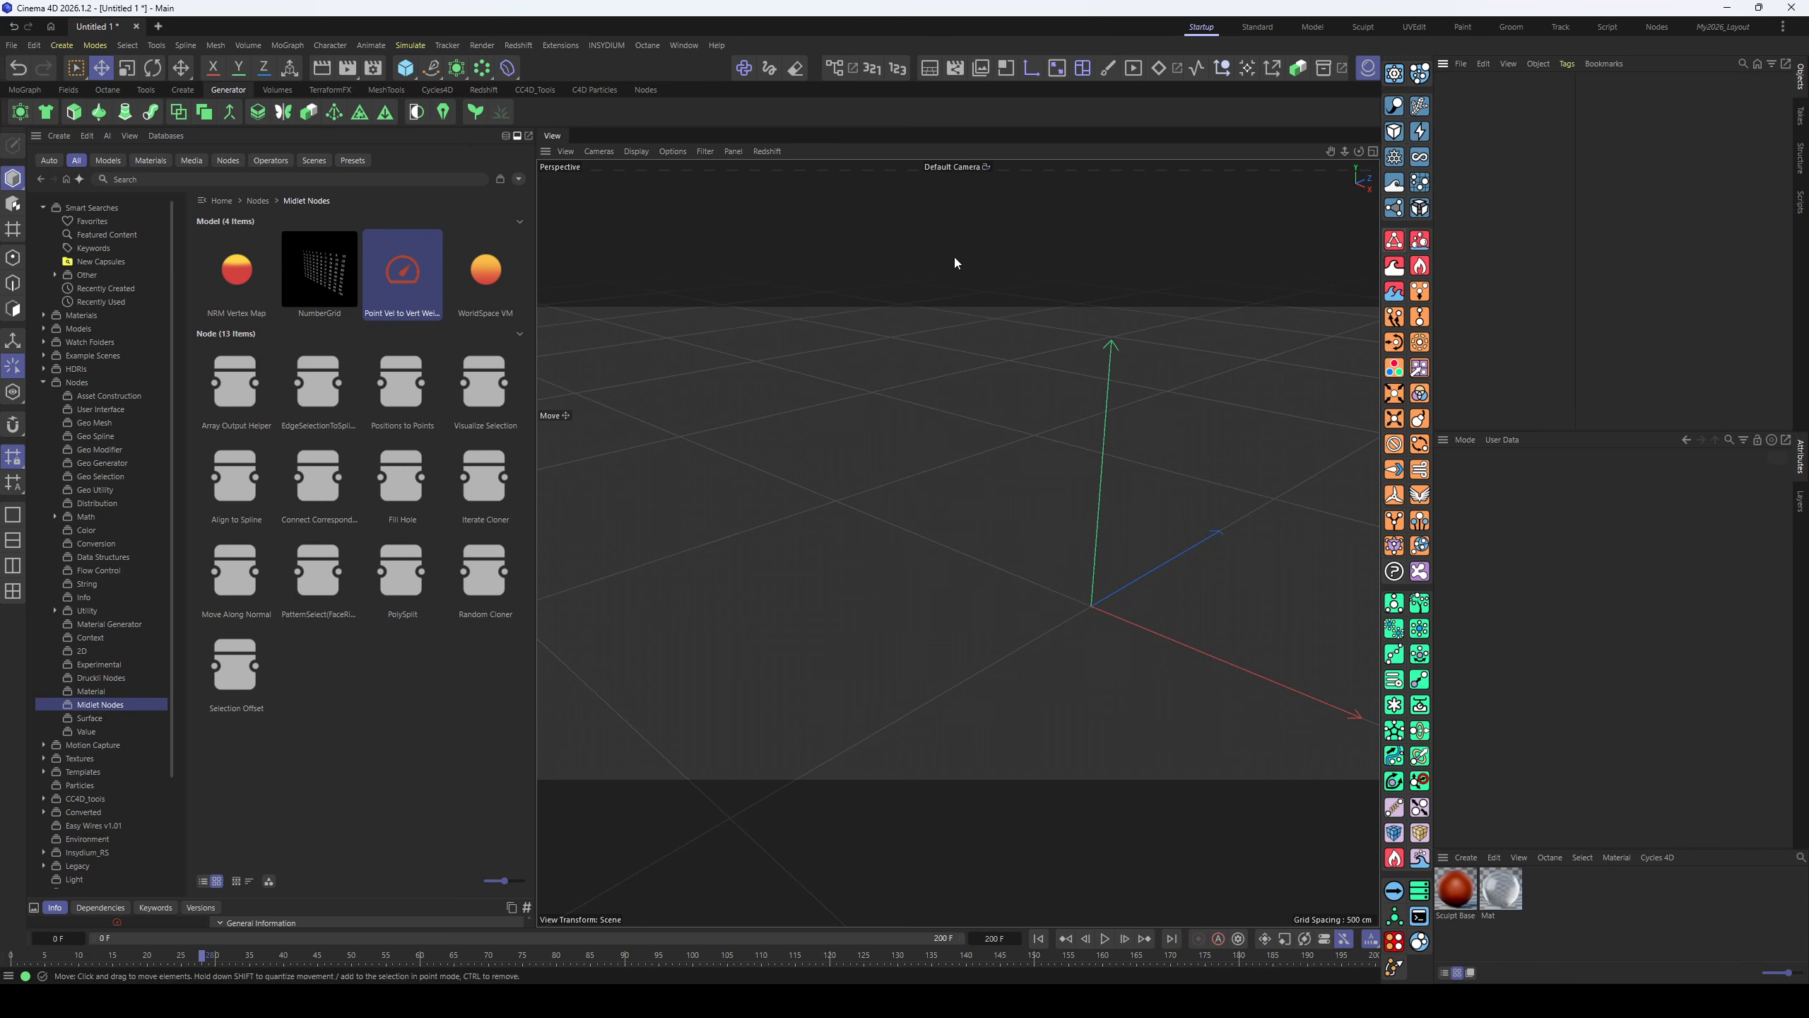
pyautogui.doubleClick(319, 285)
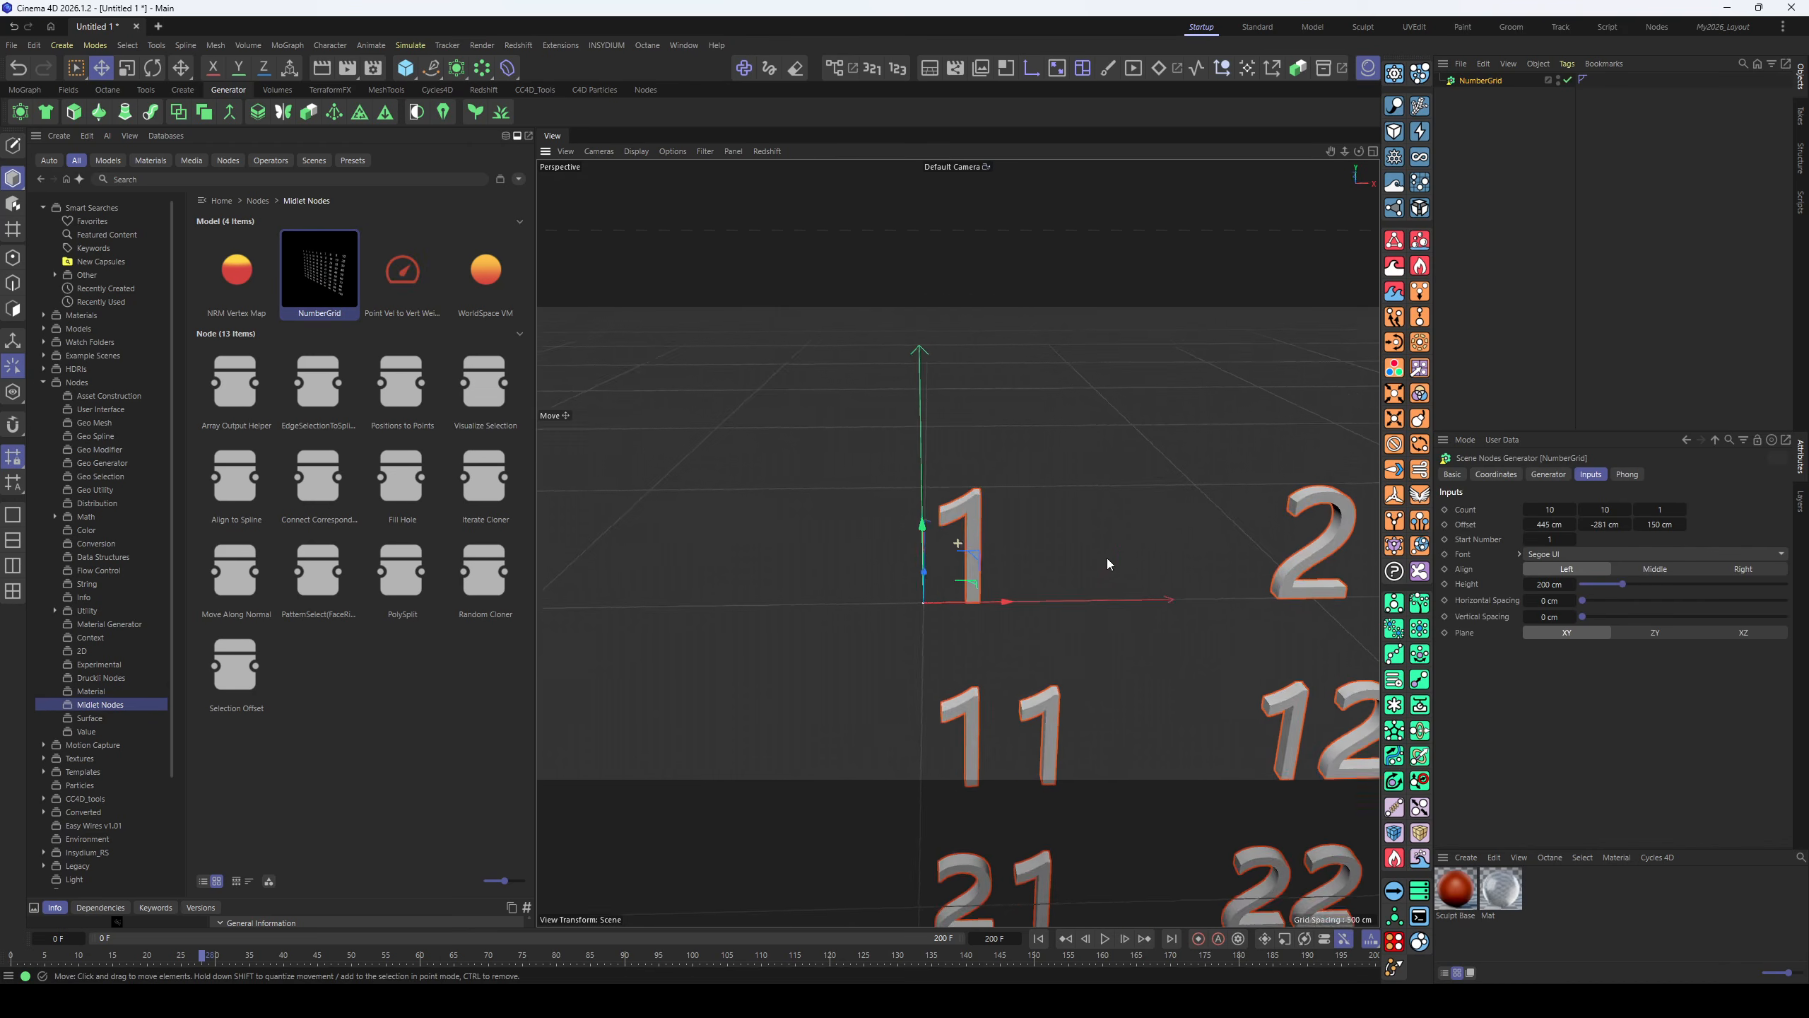
# - Look over the whole number grid and set the NumberGrid's Count to 11 by 8
pyautogui.keyDown('alt'); pyautogui.moveTo(1108, 563); pyautogui.dragTo(819, 448, button='middle'); pyautogui.keyUp('alt')
pyautogui.keyDown('alt'); pyautogui.moveTo(674, 469); pyautogui.dragTo(885, 544); pyautogui.keyUp('alt')
pyautogui.scroll(-5, 896, 570)
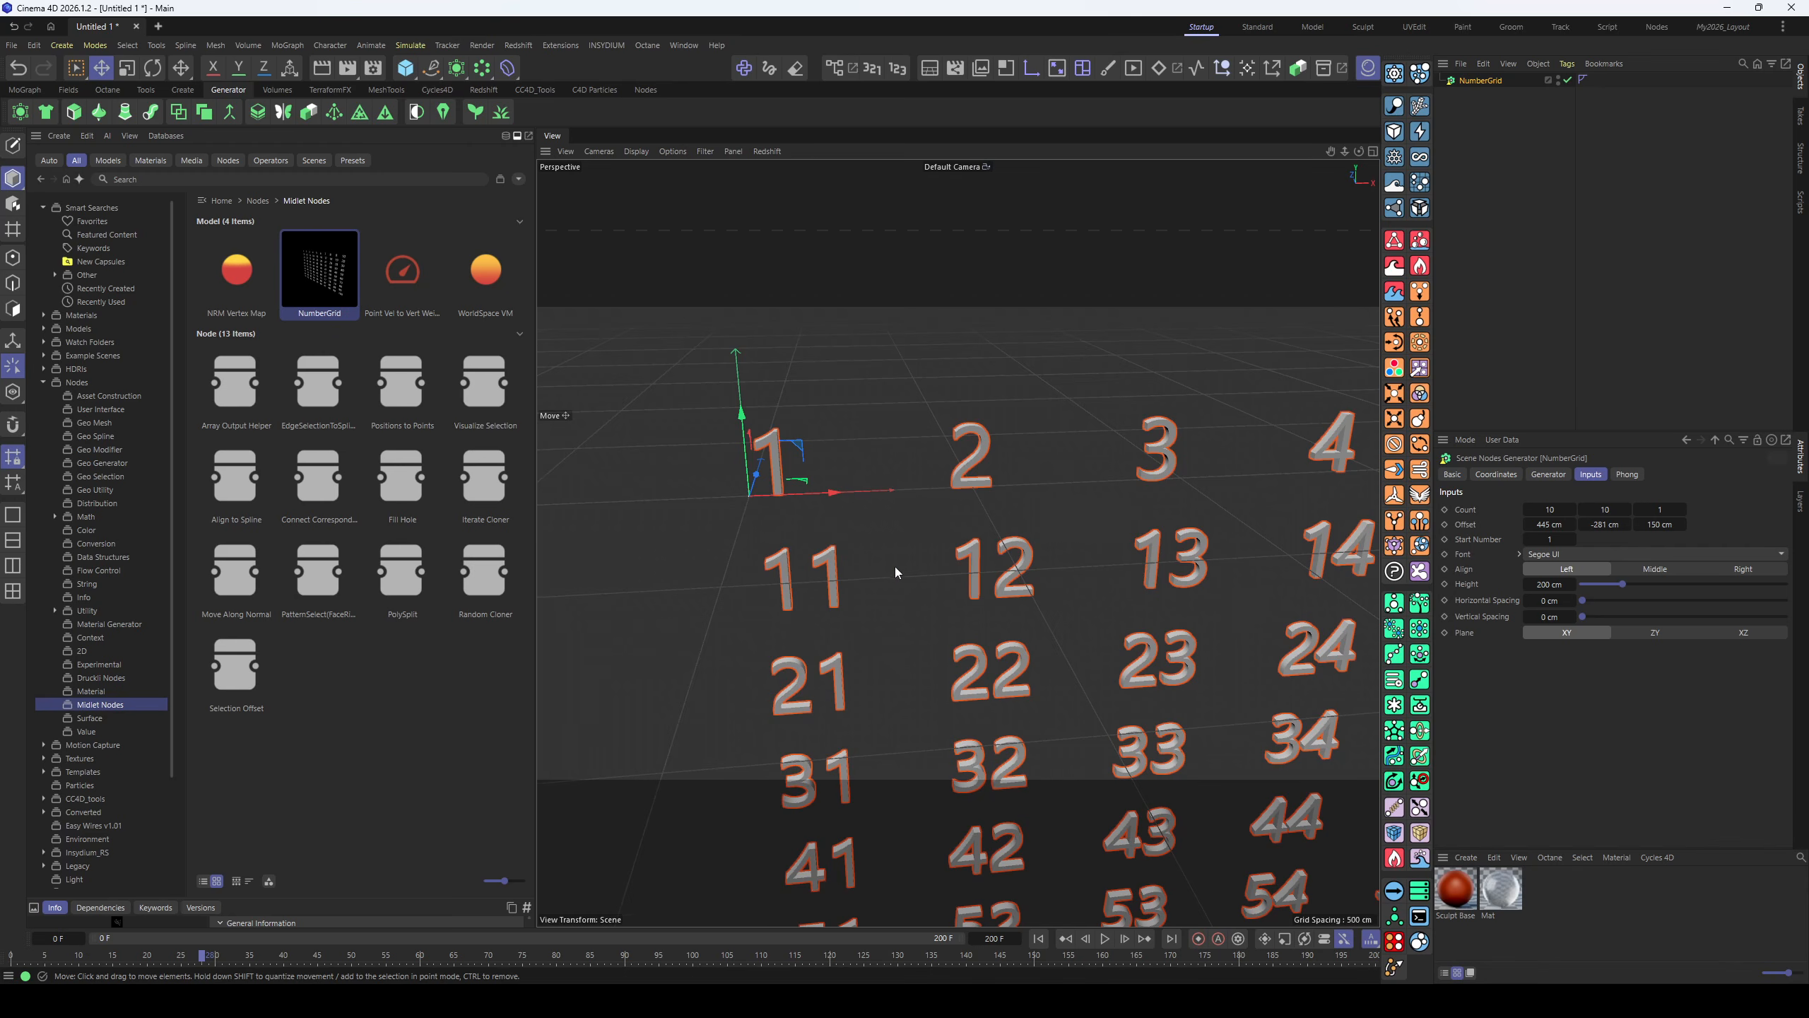
pyautogui.scroll(-6, 896, 570)
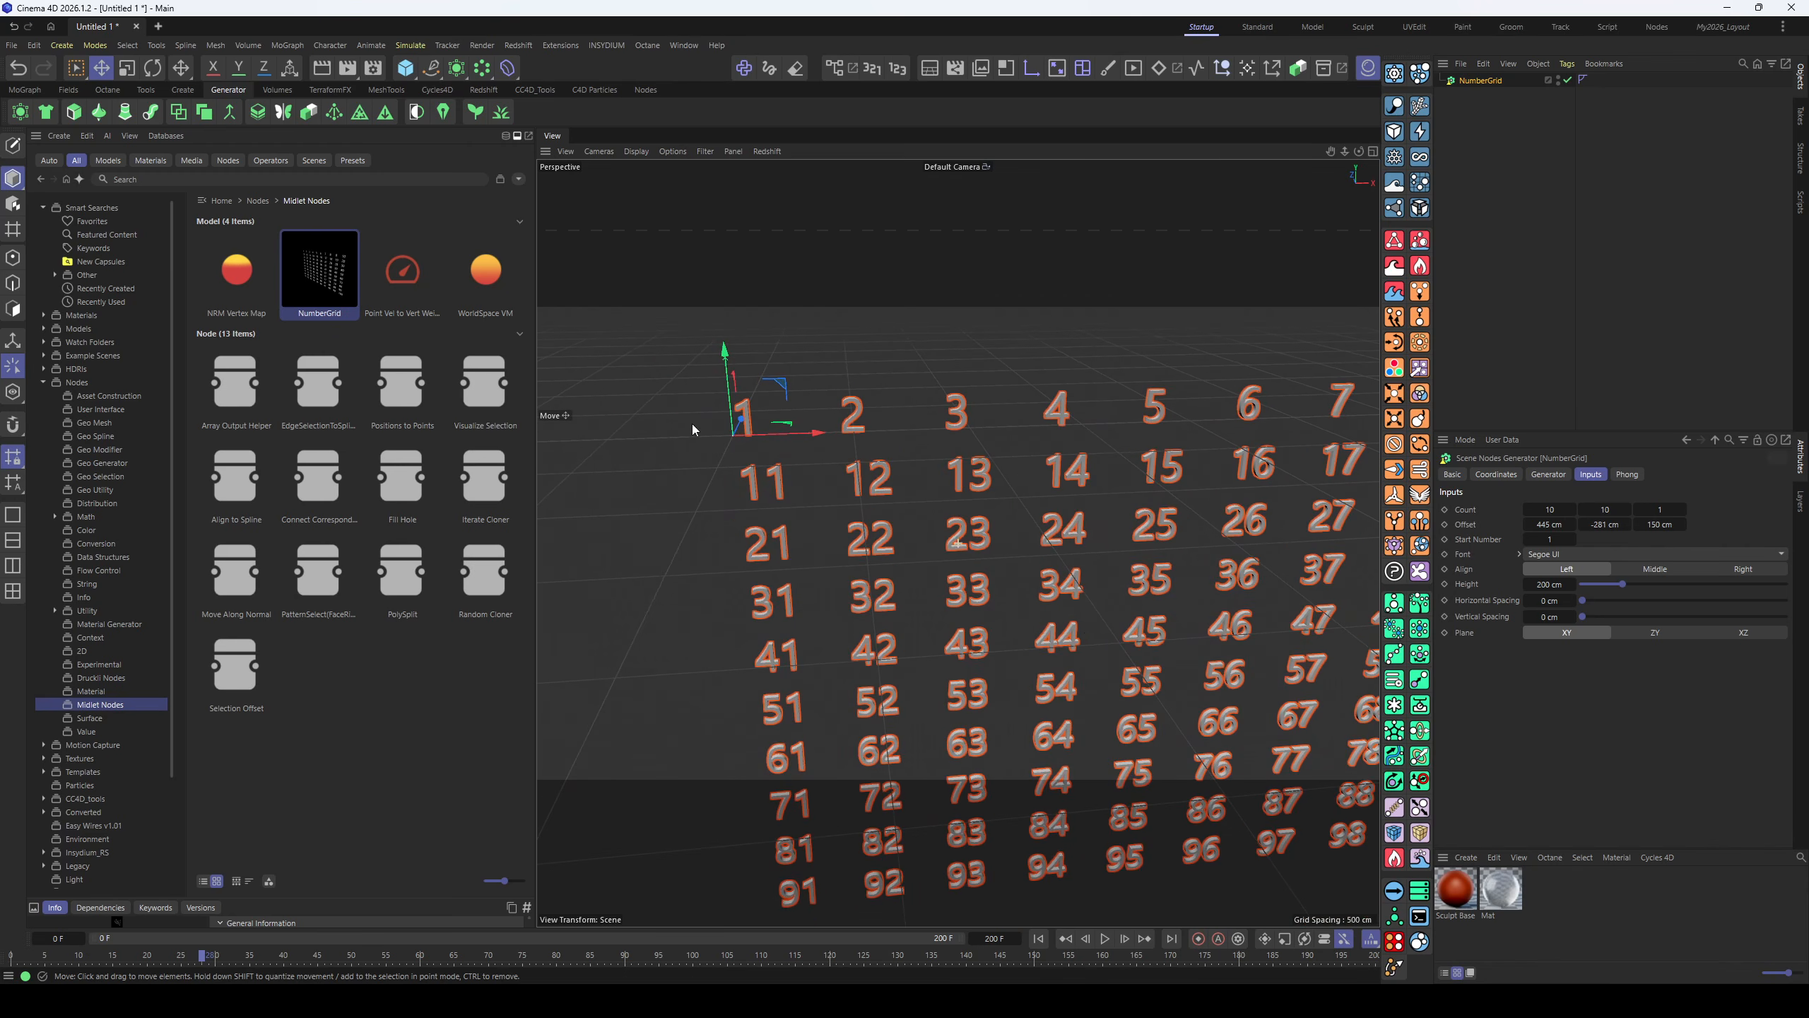
pyautogui.keyDown('alt'); pyautogui.moveTo(1054, 675); pyautogui.dragTo(858, 507, button='middle'); pyautogui.keyUp('alt')
pyautogui.keyDown('alt'); pyautogui.moveTo(987, 545); pyautogui.dragTo(847, 585, button='right'); pyautogui.keyUp('alt')
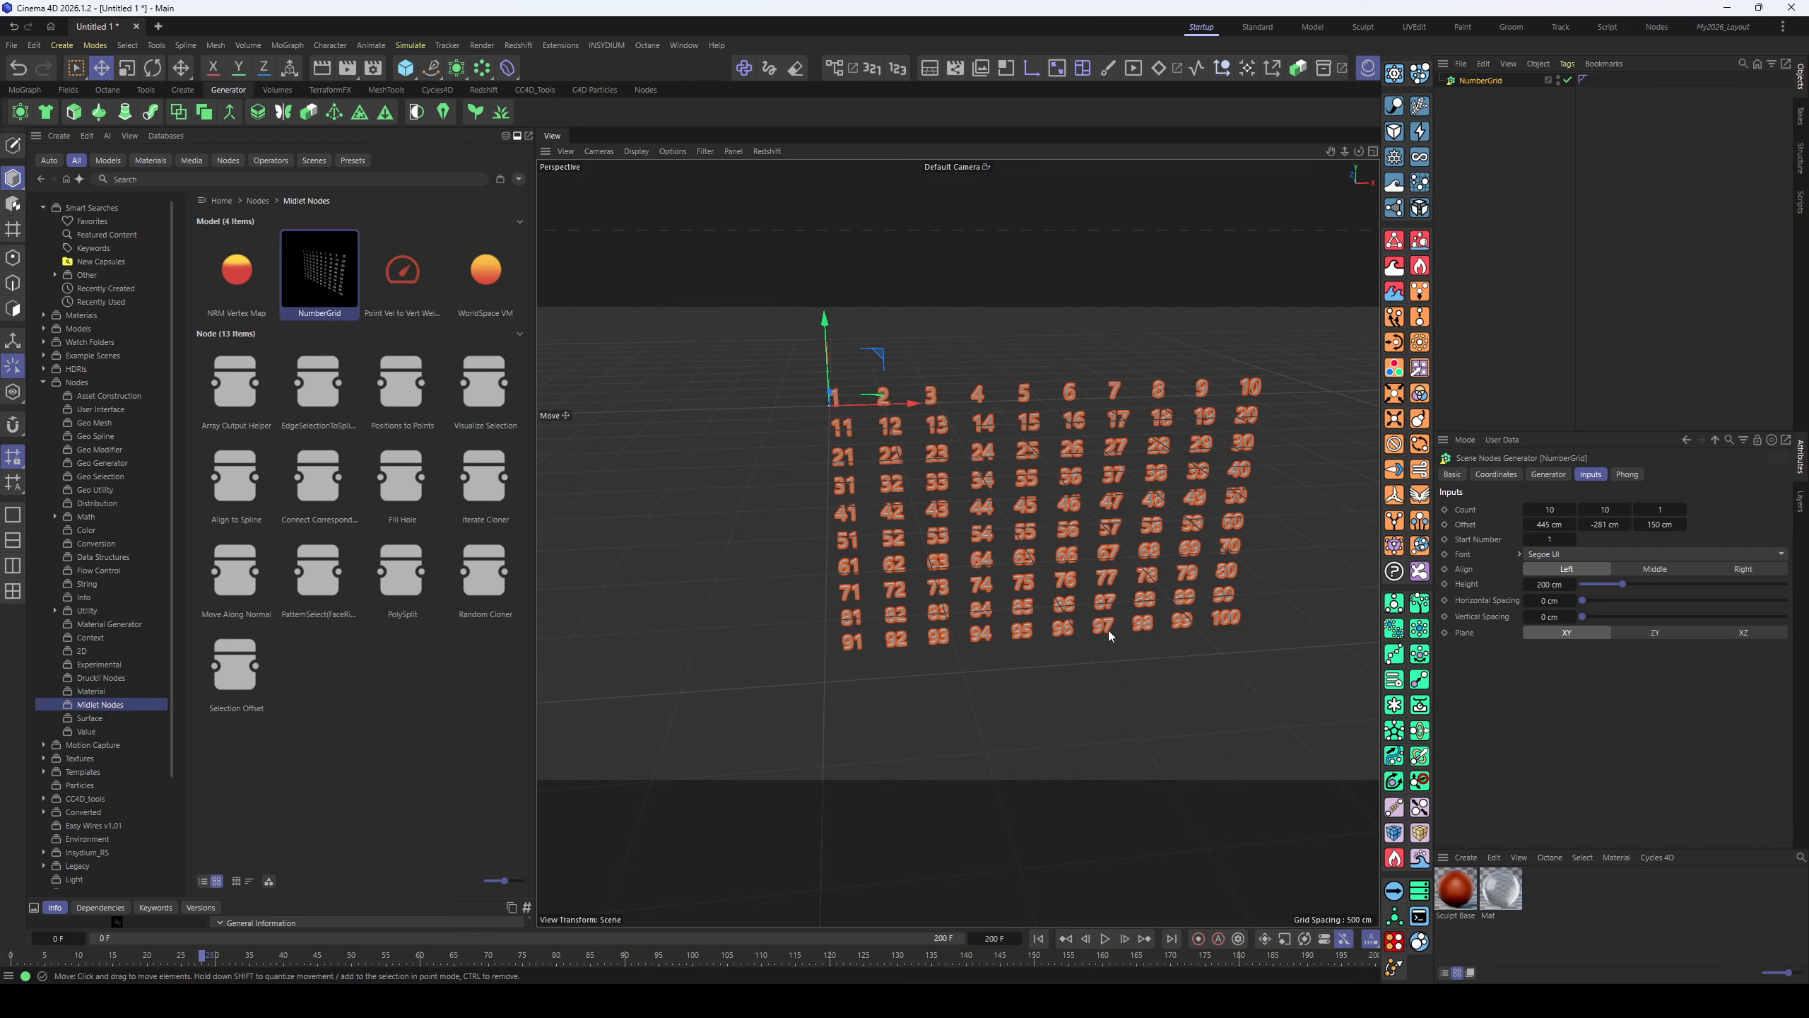
pyautogui.keyDown('alt'); pyautogui.moveTo(1108, 631); pyautogui.dragTo(982, 578); pyautogui.keyUp('alt')
pyautogui.keyDown('alt'); pyautogui.moveTo(982, 578); pyautogui.dragTo(819, 616, button='middle'); pyautogui.keyUp('alt')
pyautogui.keyDown('alt'); pyautogui.moveTo(883, 595); pyautogui.dragTo(967, 581, button='right'); pyautogui.keyUp('alt')
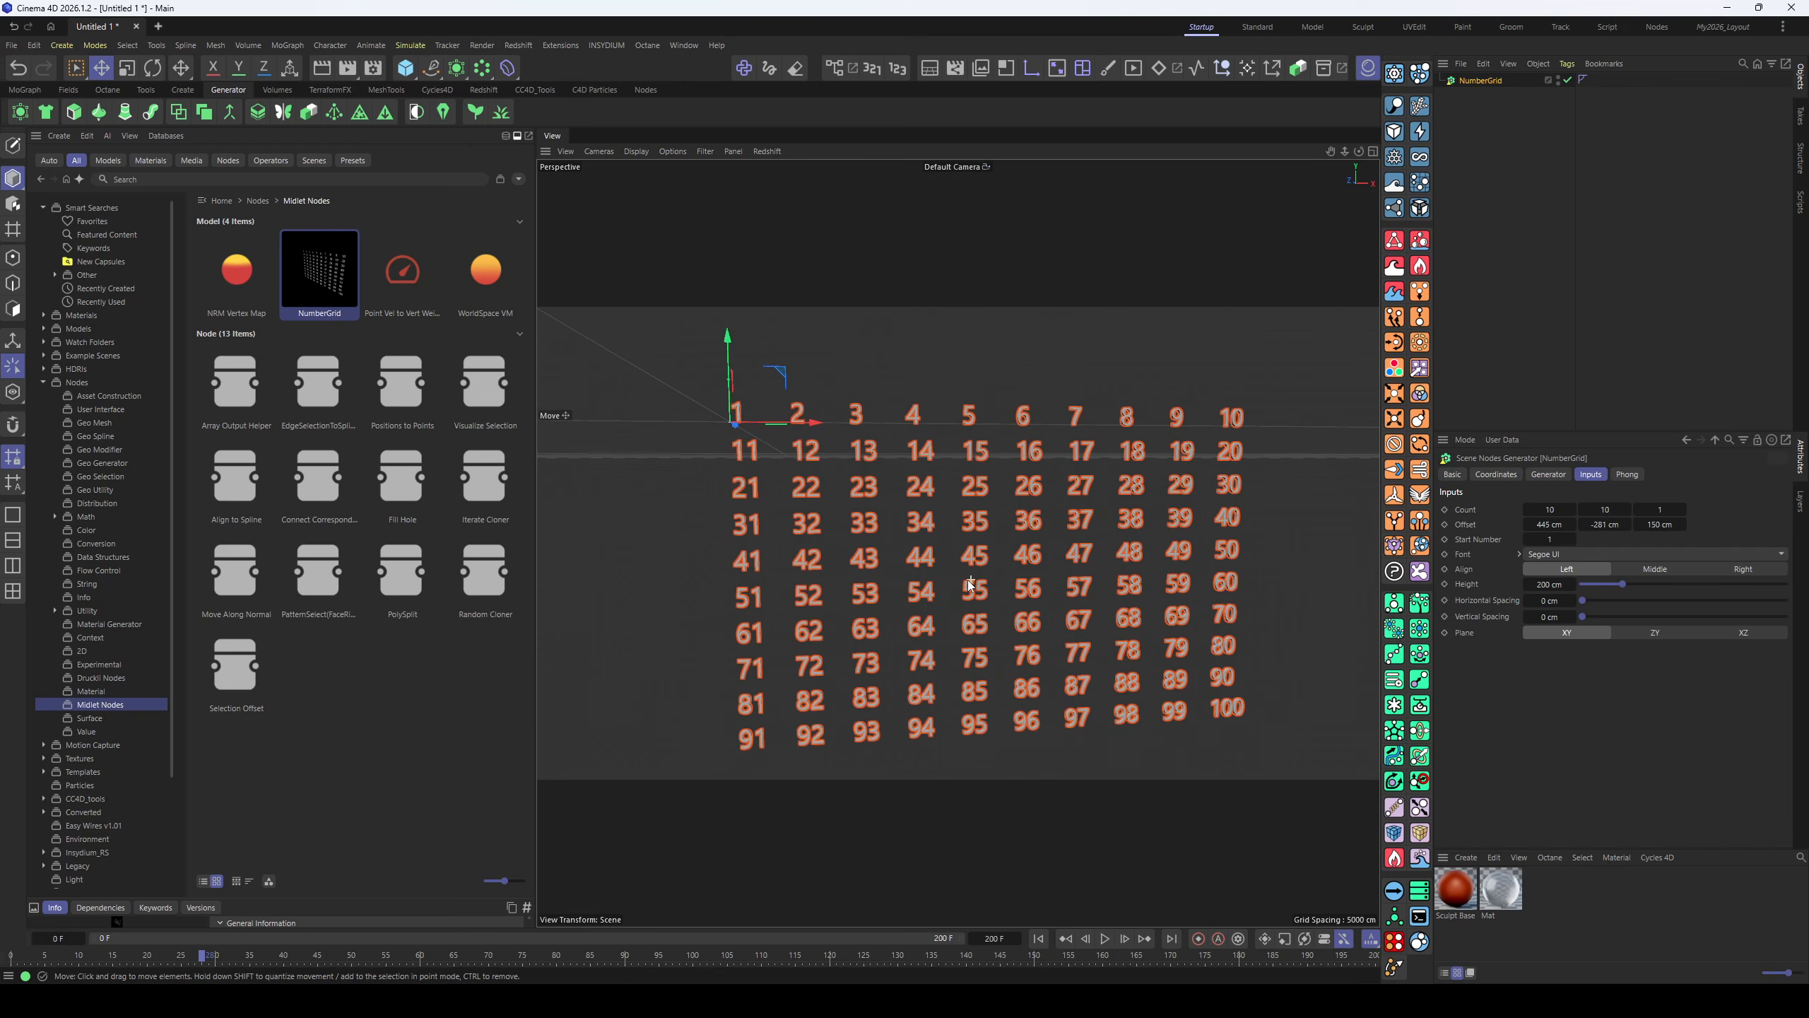
pyautogui.keyDown('alt'); pyautogui.moveTo(967, 581); pyautogui.dragTo(981, 589); pyautogui.keyUp('alt')
pyautogui.keyDown('alt'); pyautogui.moveTo(982, 588); pyautogui.dragTo(959, 543, button='middle'); pyautogui.keyUp('alt')
pyautogui.keyDown('alt'); pyautogui.moveTo(959, 543); pyautogui.dragTo(1154, 571); pyautogui.keyUp('alt')
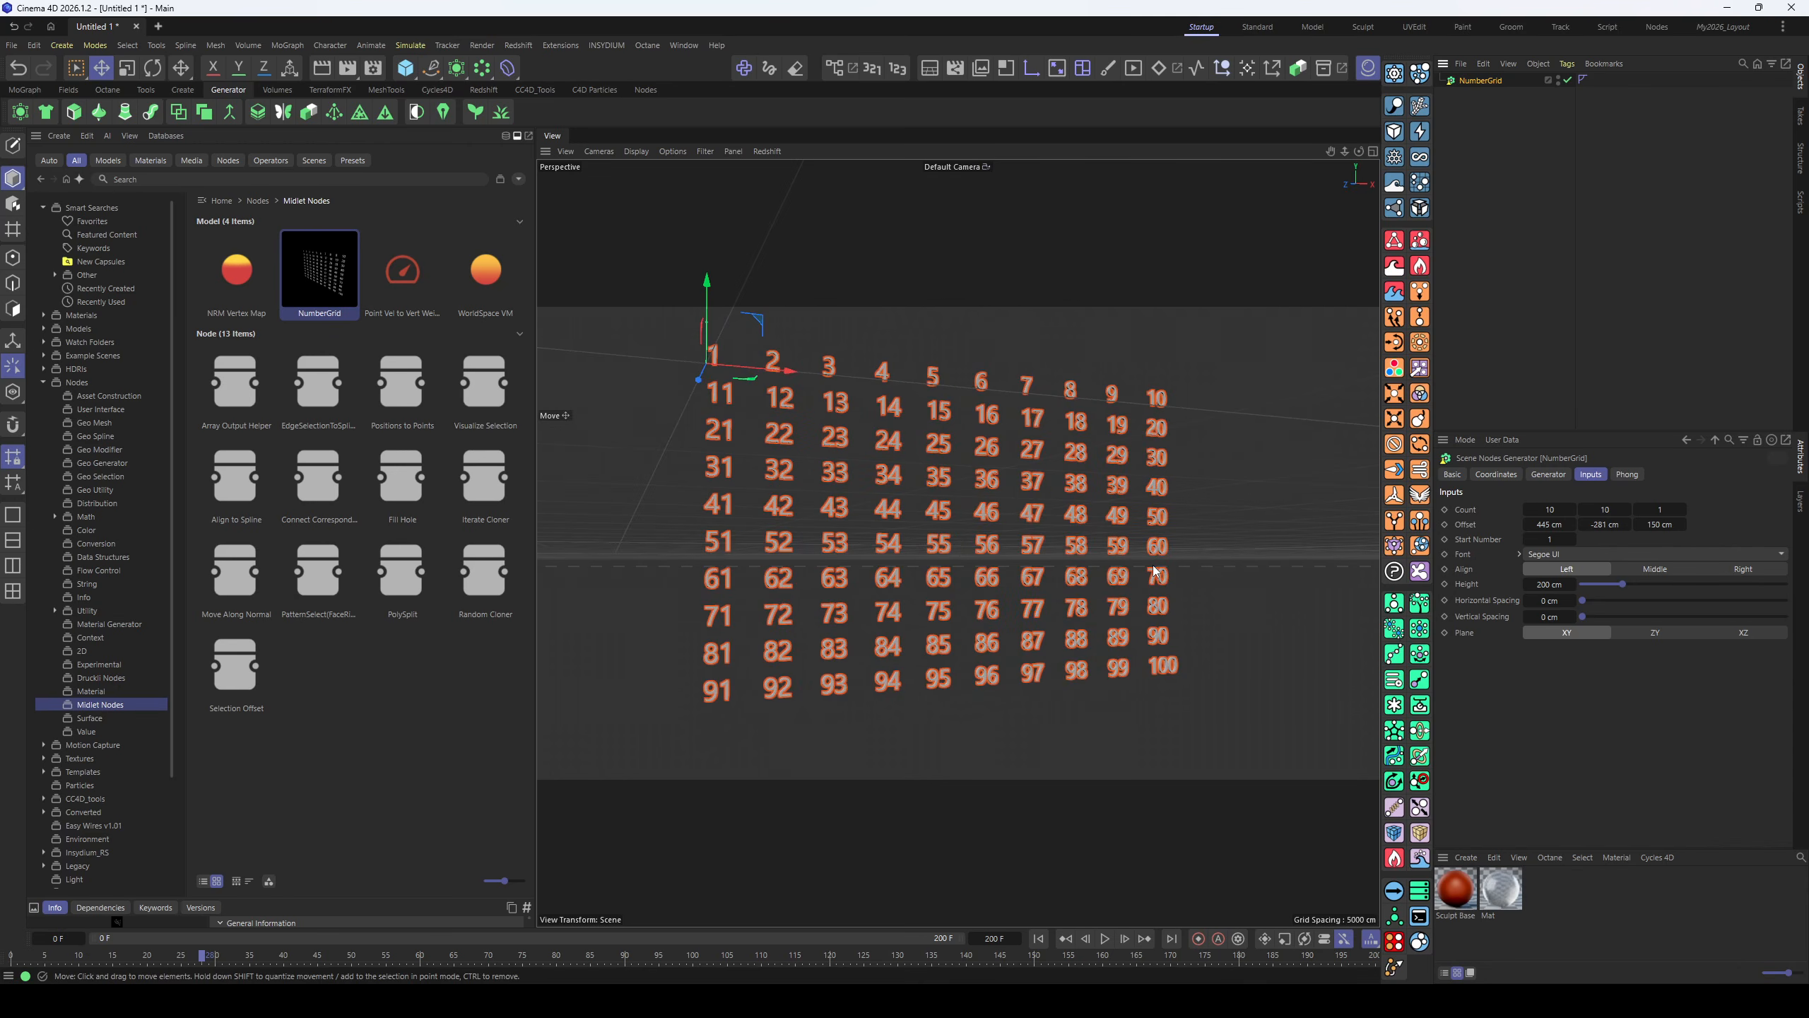
pyautogui.moveTo(1571, 509)
pyautogui.mouseDown()
pyautogui.moveTo(1616, 510)
pyautogui.moveTo(1599, 509)
pyautogui.mouseUp()
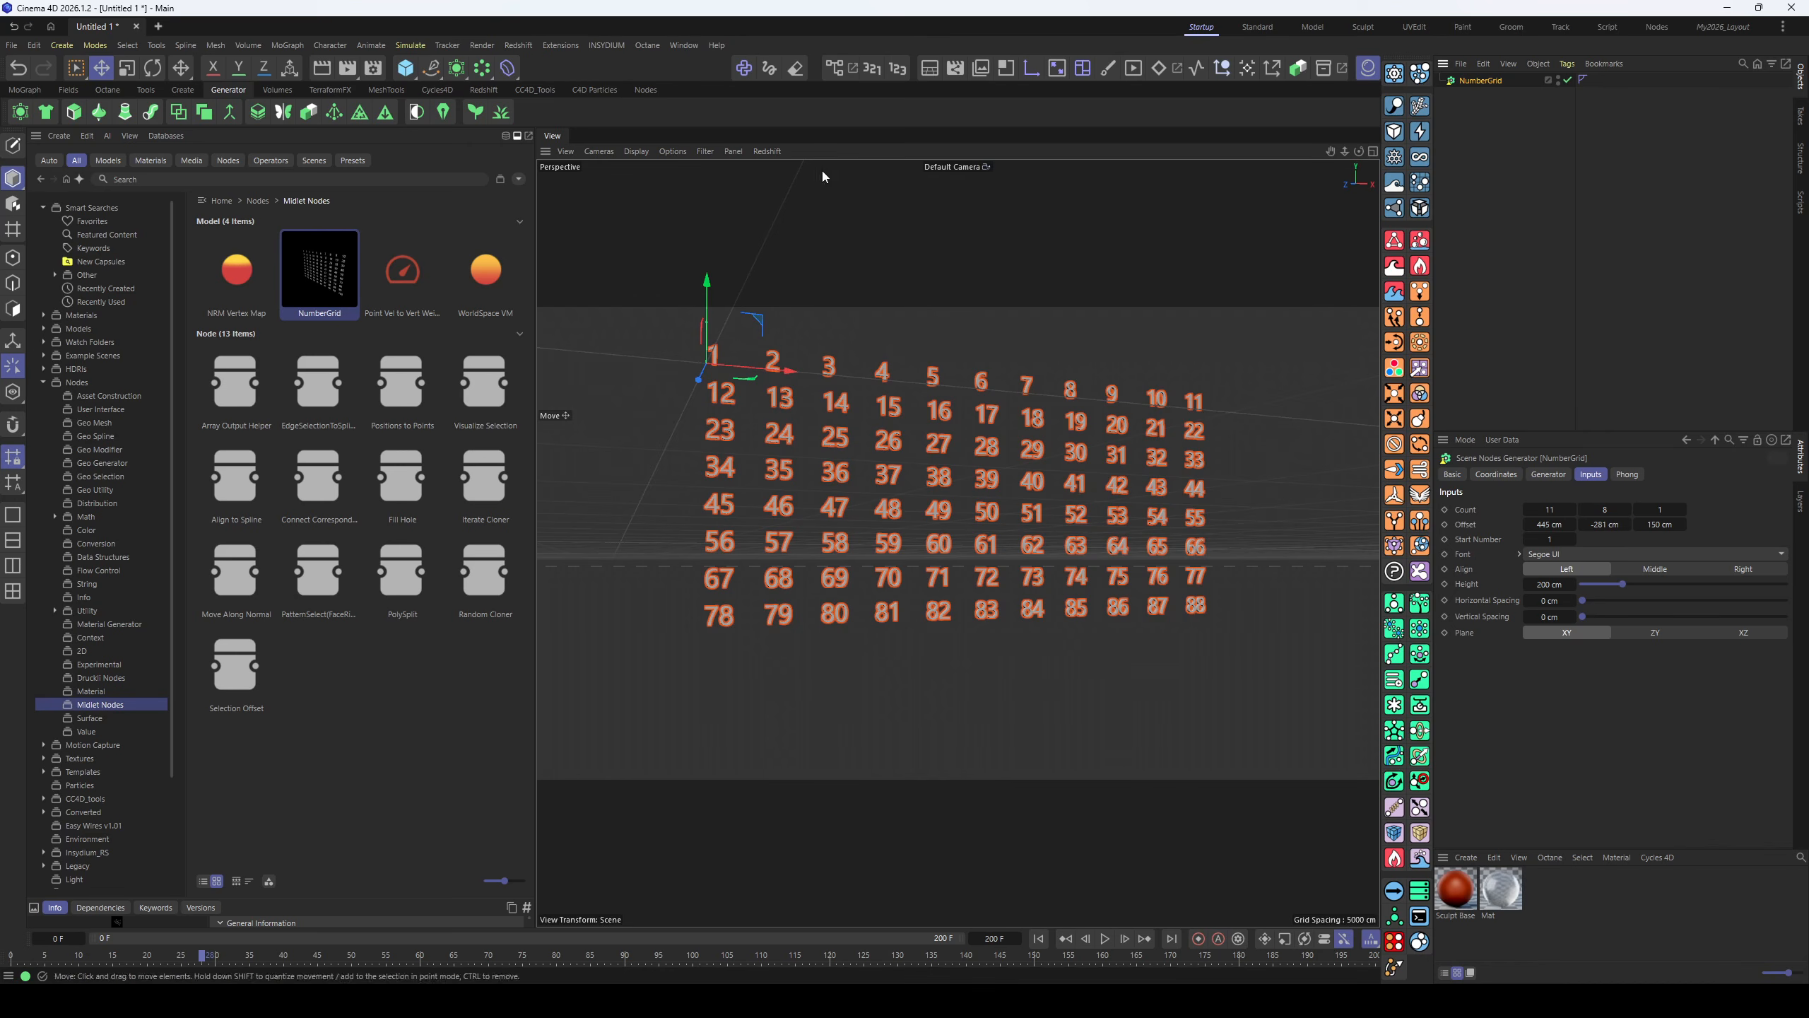
# - Open the NumberGrid's node graph to inspect its nodes, and set the generator's Start Number to 2
pyautogui.click(835, 69)
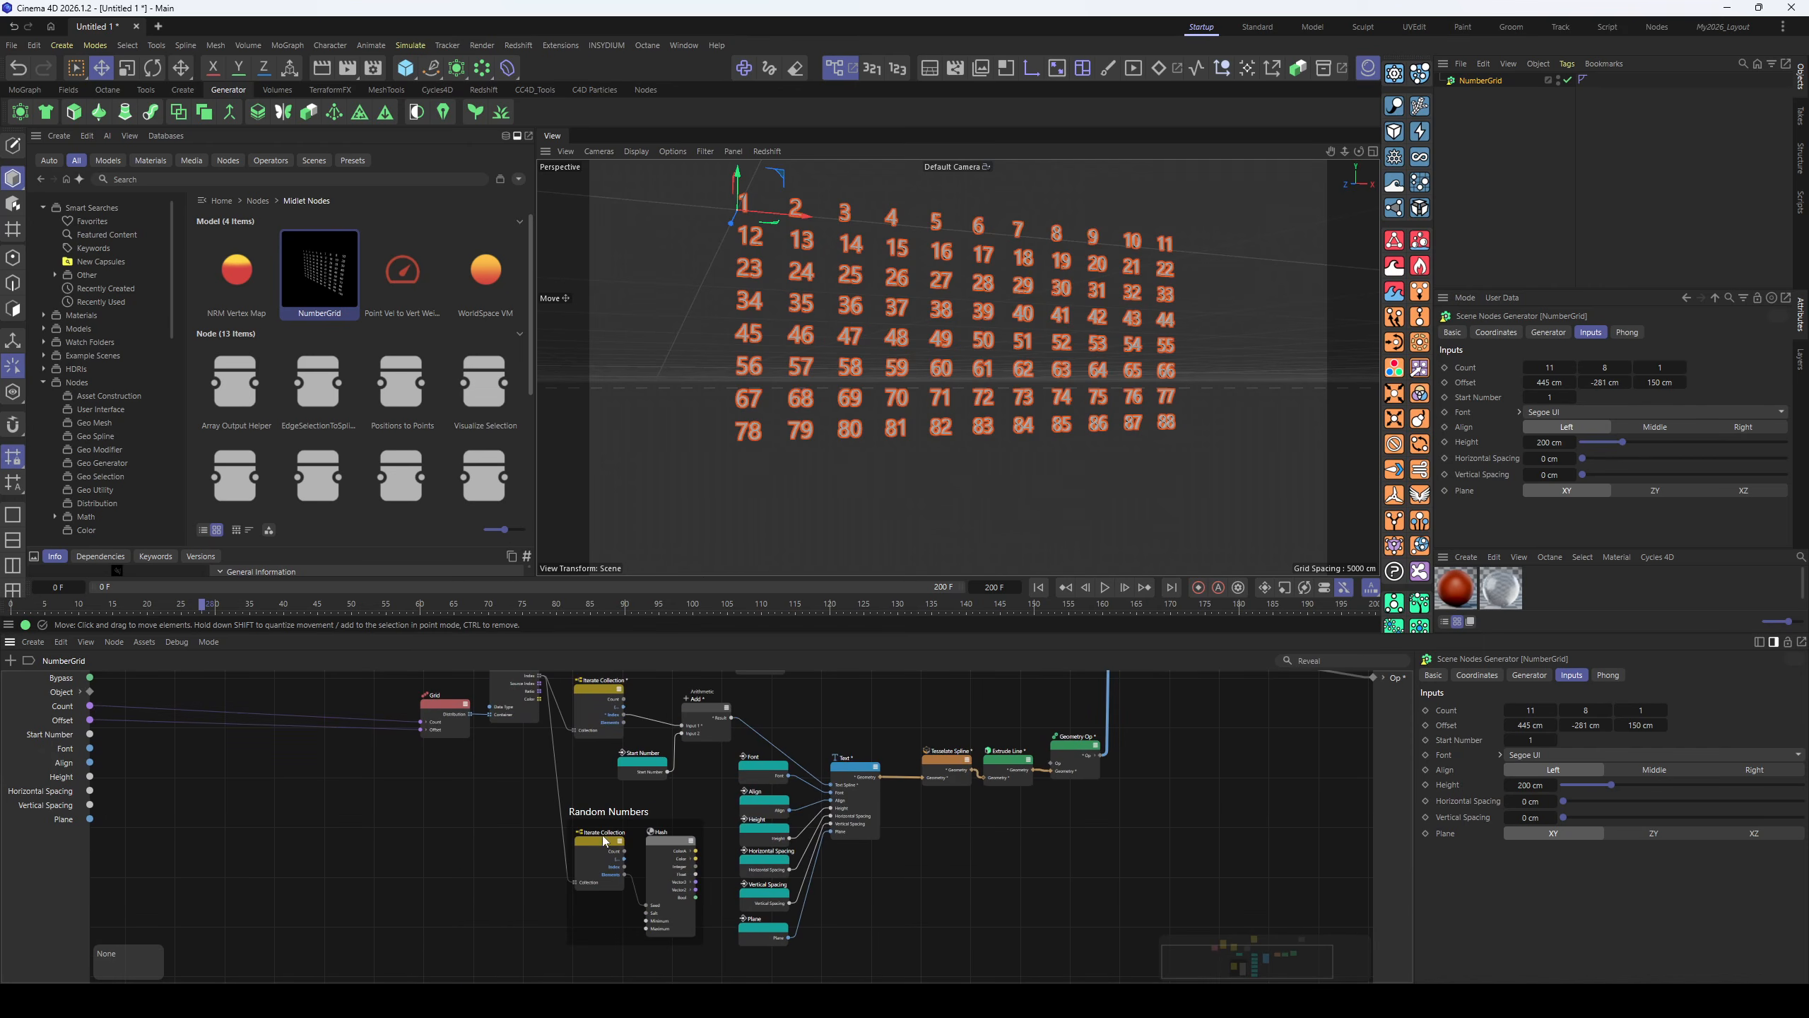
pyautogui.moveTo(653, 774); pyautogui.dragTo(646, 828, button='middle')
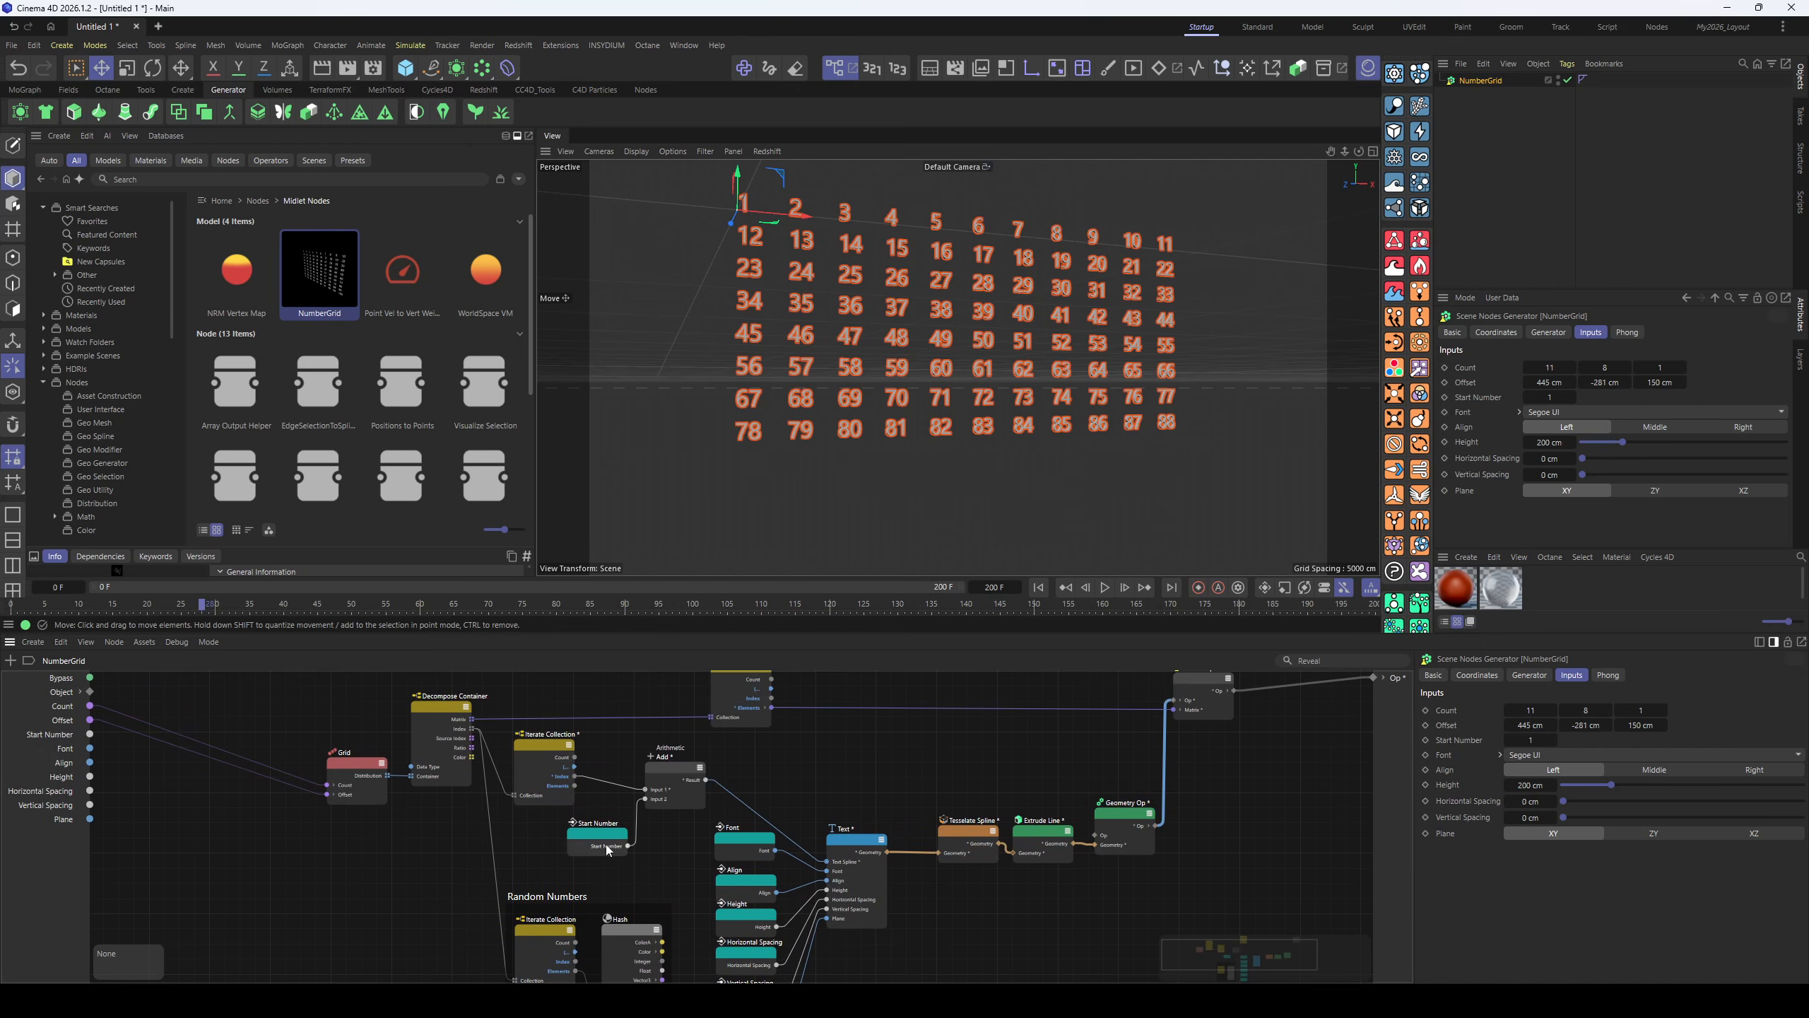
pyautogui.moveTo(652, 916); pyautogui.dragTo(660, 861, button='middle')
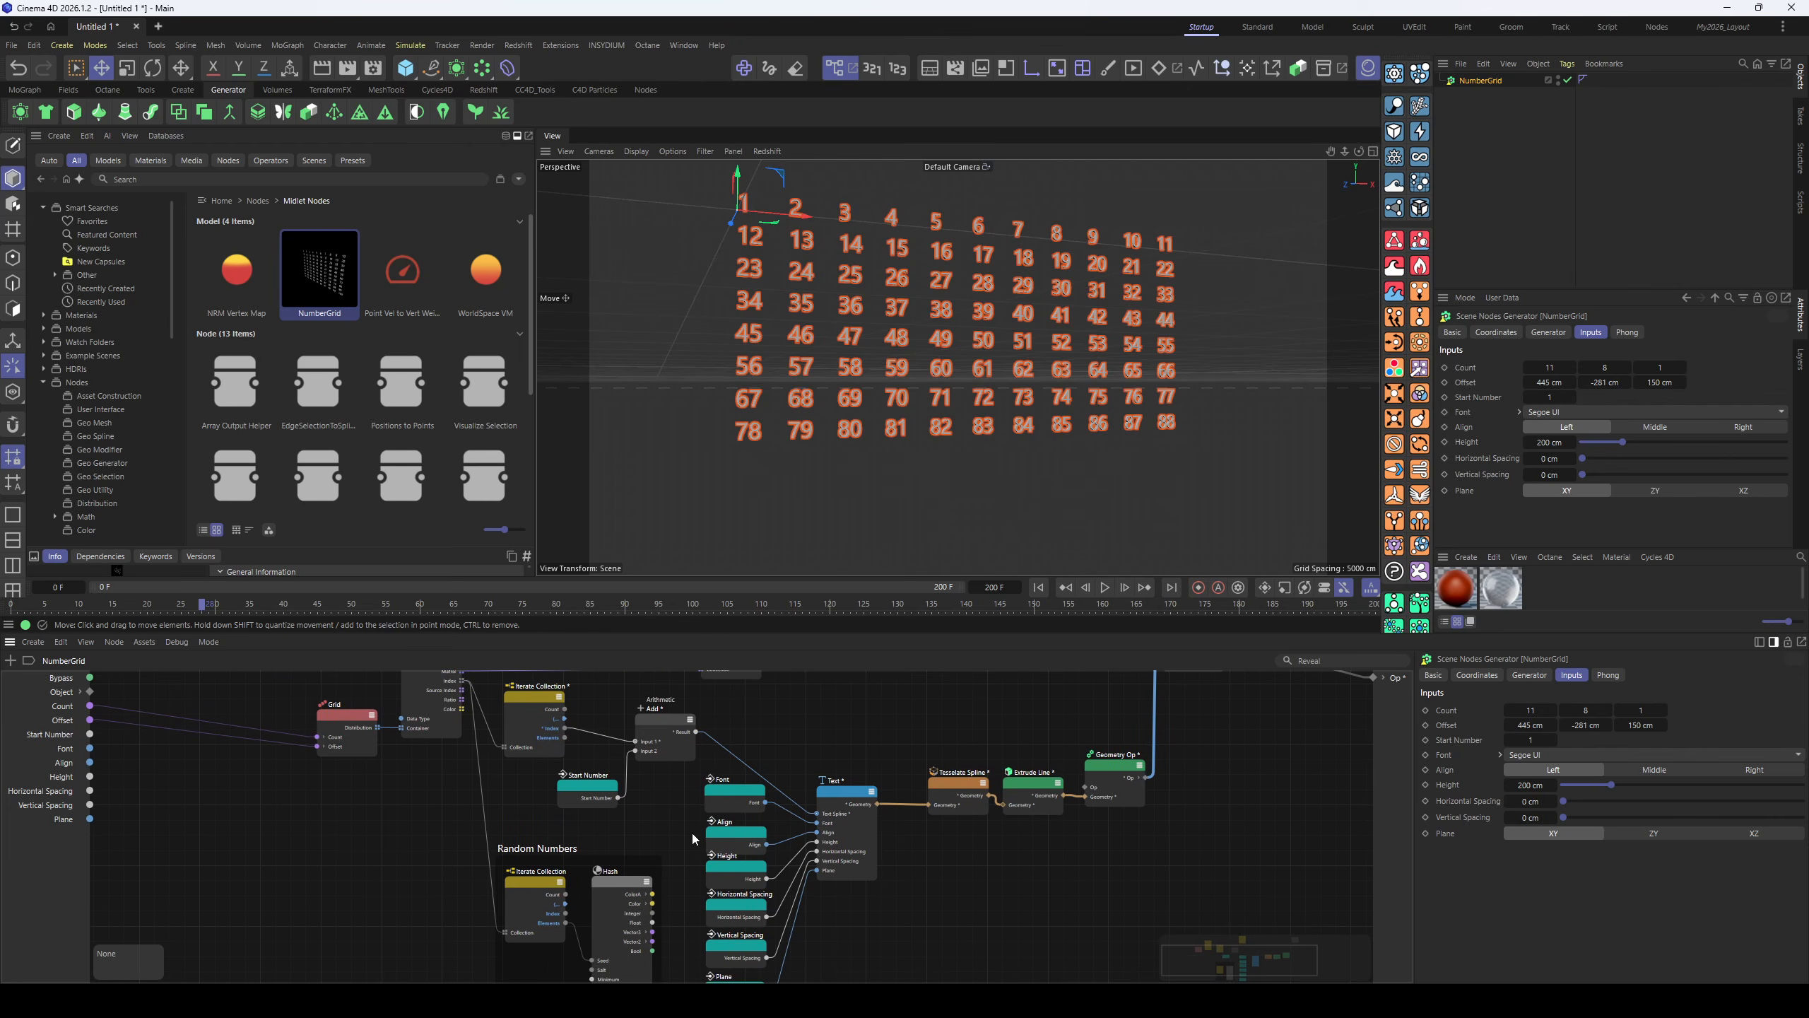
pyautogui.scroll(2, 659, 861)
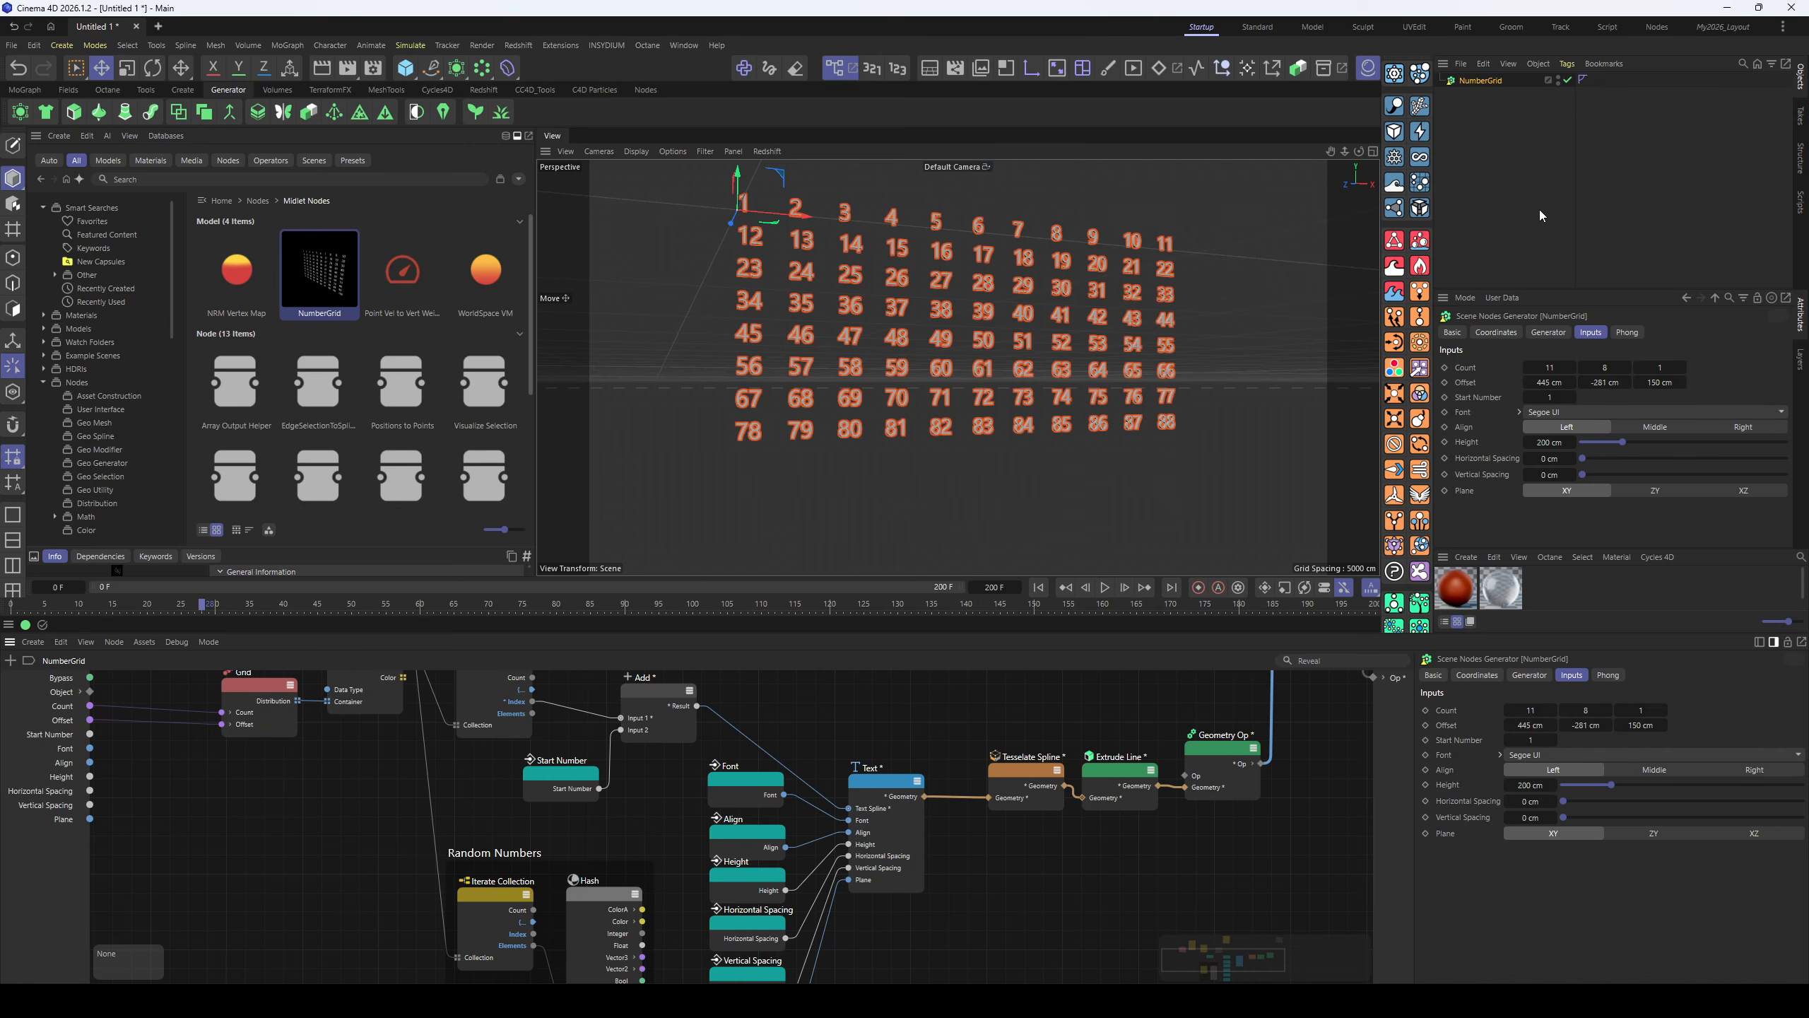
pyautogui.moveTo(1551, 397)
pyautogui.mouseDown()
pyautogui.moveTo(1600, 397)
pyautogui.moveTo(1544, 397)
pyautogui.mouseUp()
# - Connect the Hash node's Integer output to the Text node's Text String input and set the Hash Maximum to 104.9
pyautogui.moveTo(618, 874); pyautogui.dragTo(636, 824, button='middle')
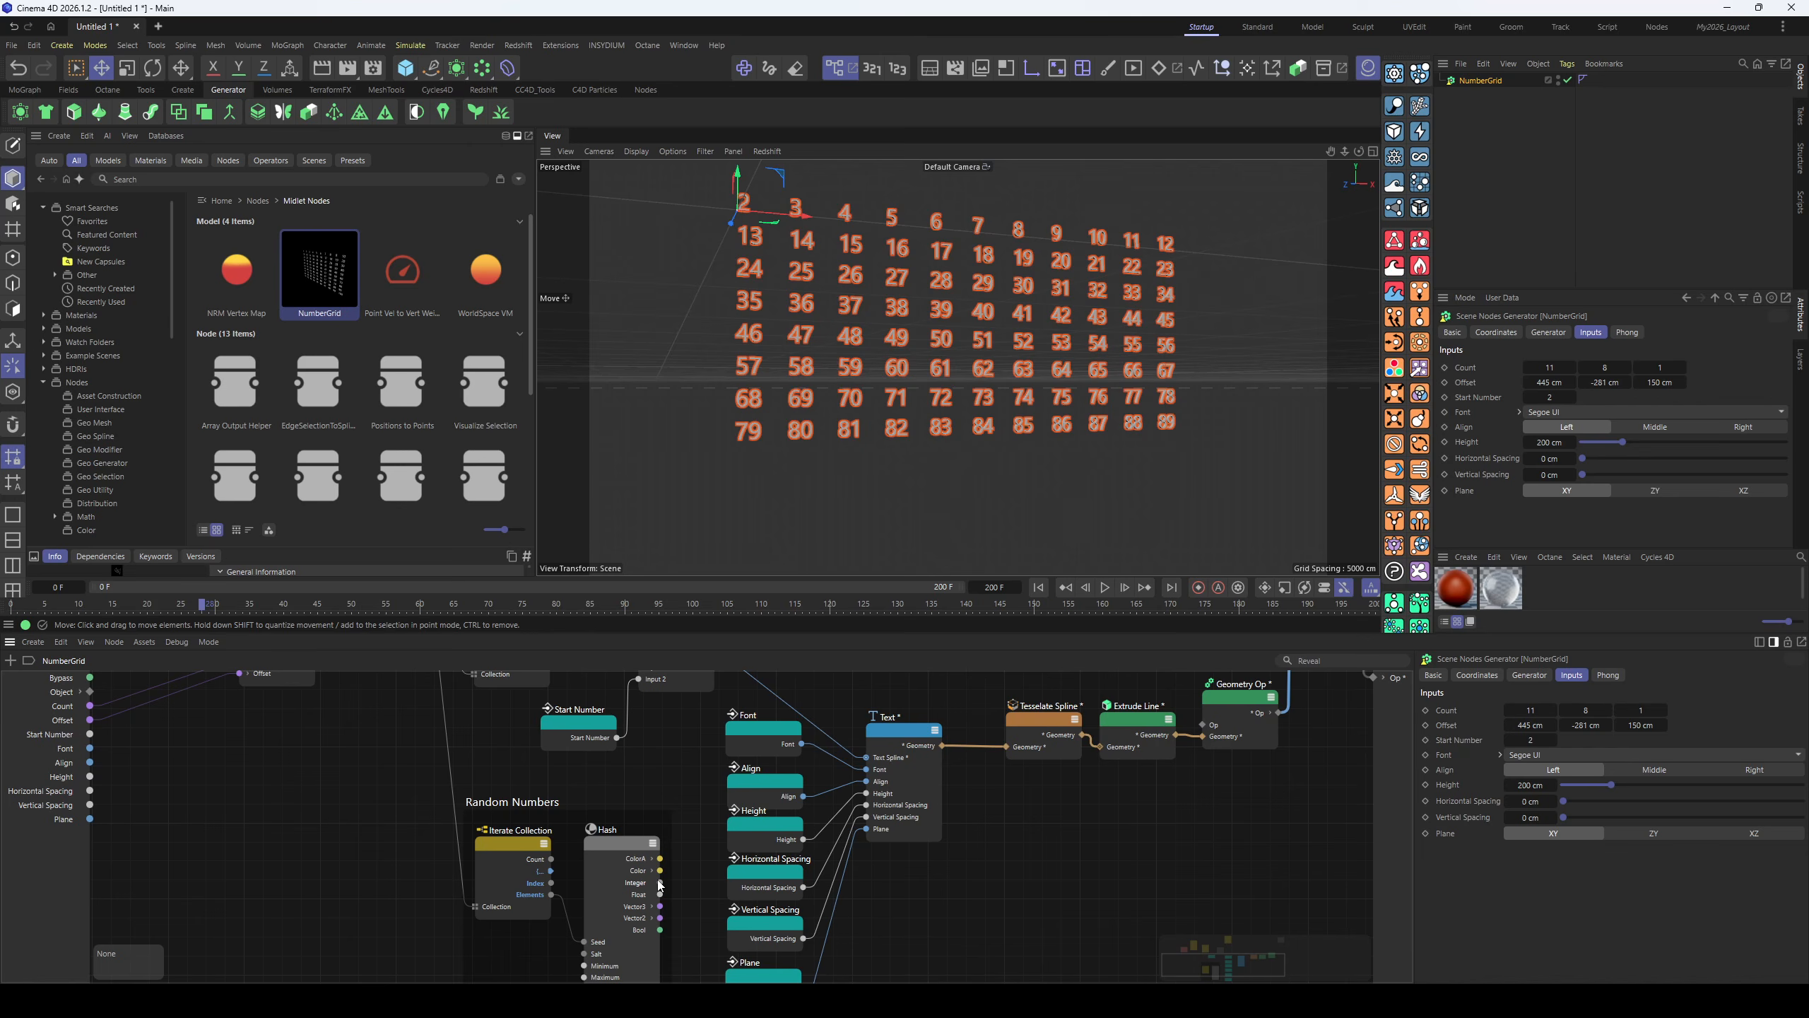
pyautogui.click(602, 850)
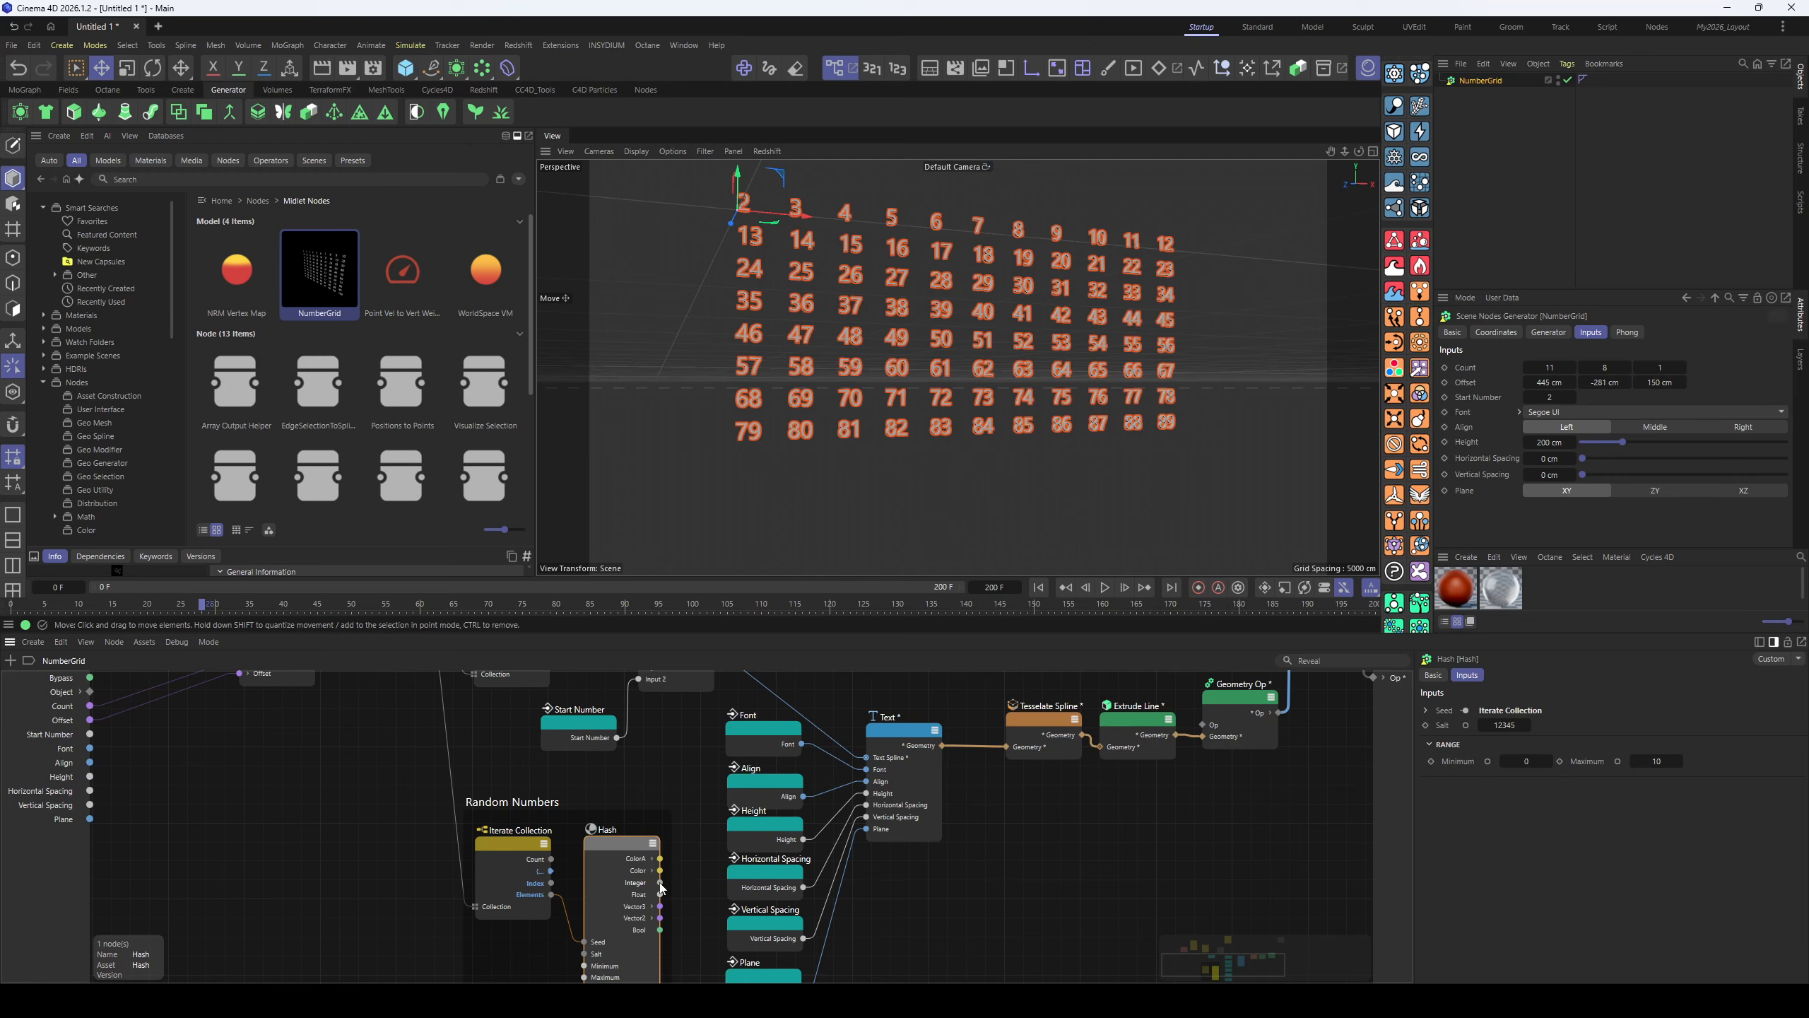
pyautogui.moveTo(660, 885); pyautogui.dragTo(867, 757)
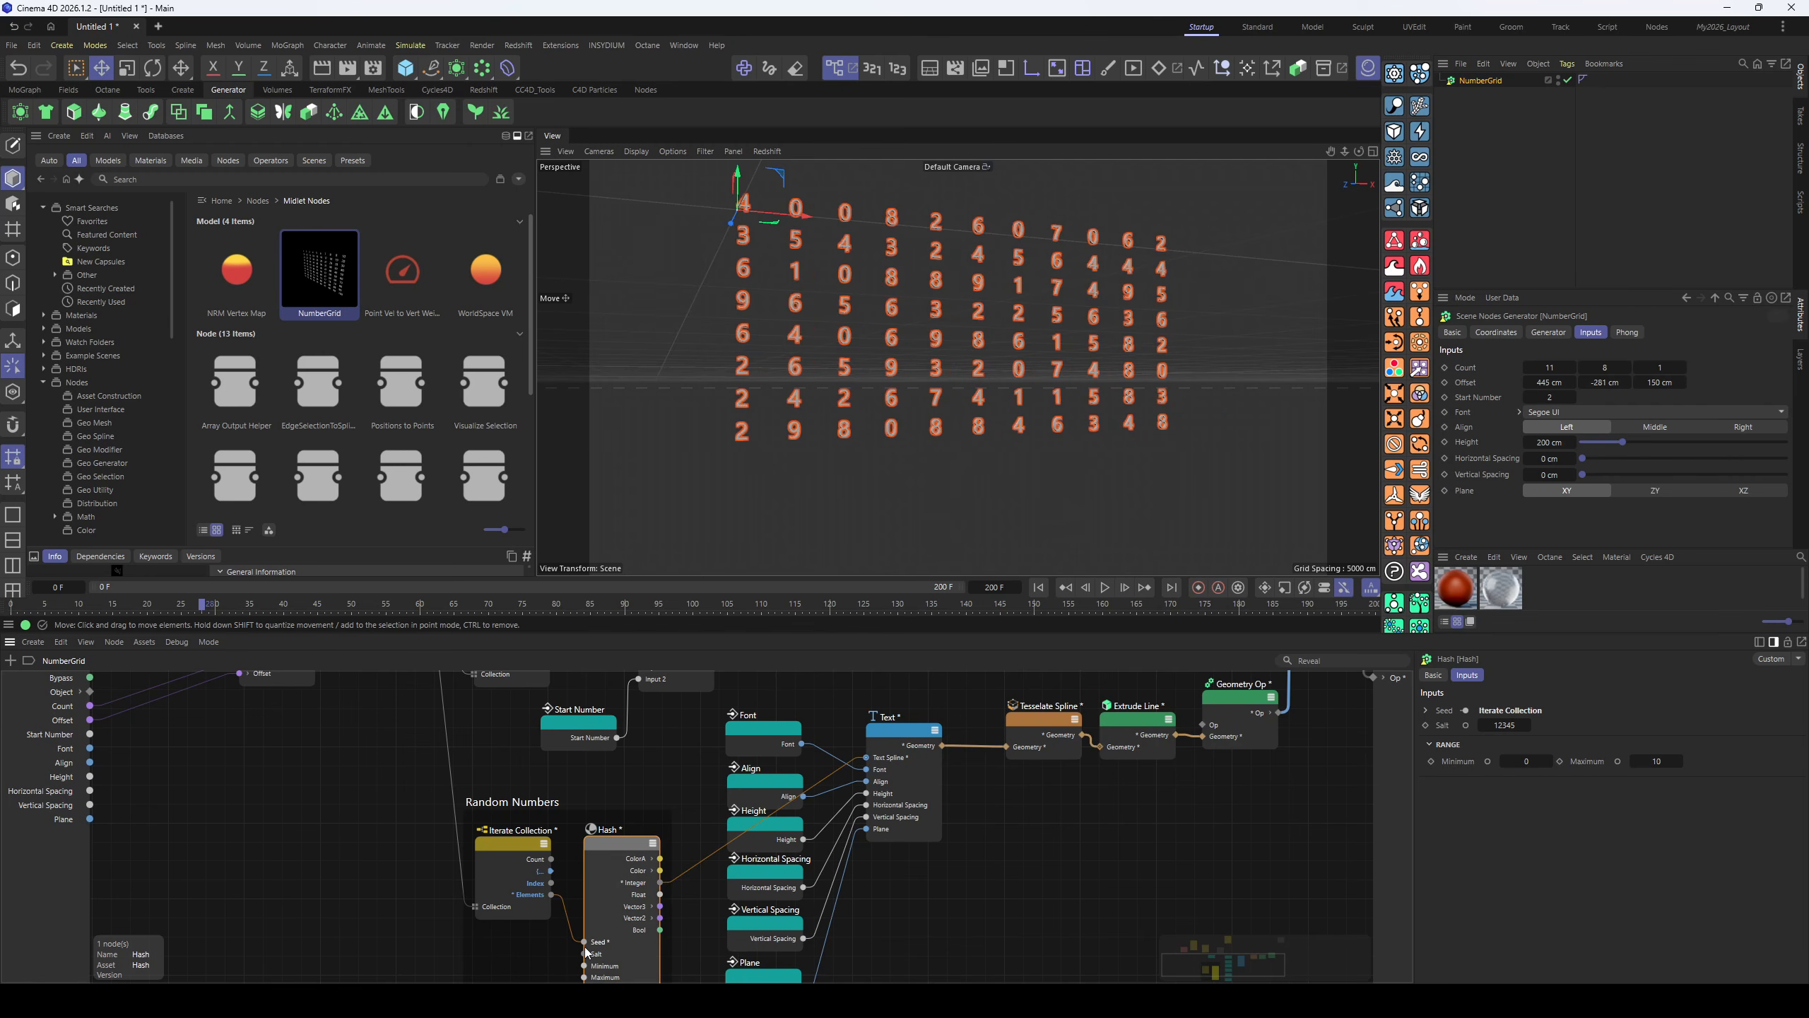
pyautogui.moveTo(624, 903); pyautogui.dragTo(676, 805, button='middle')
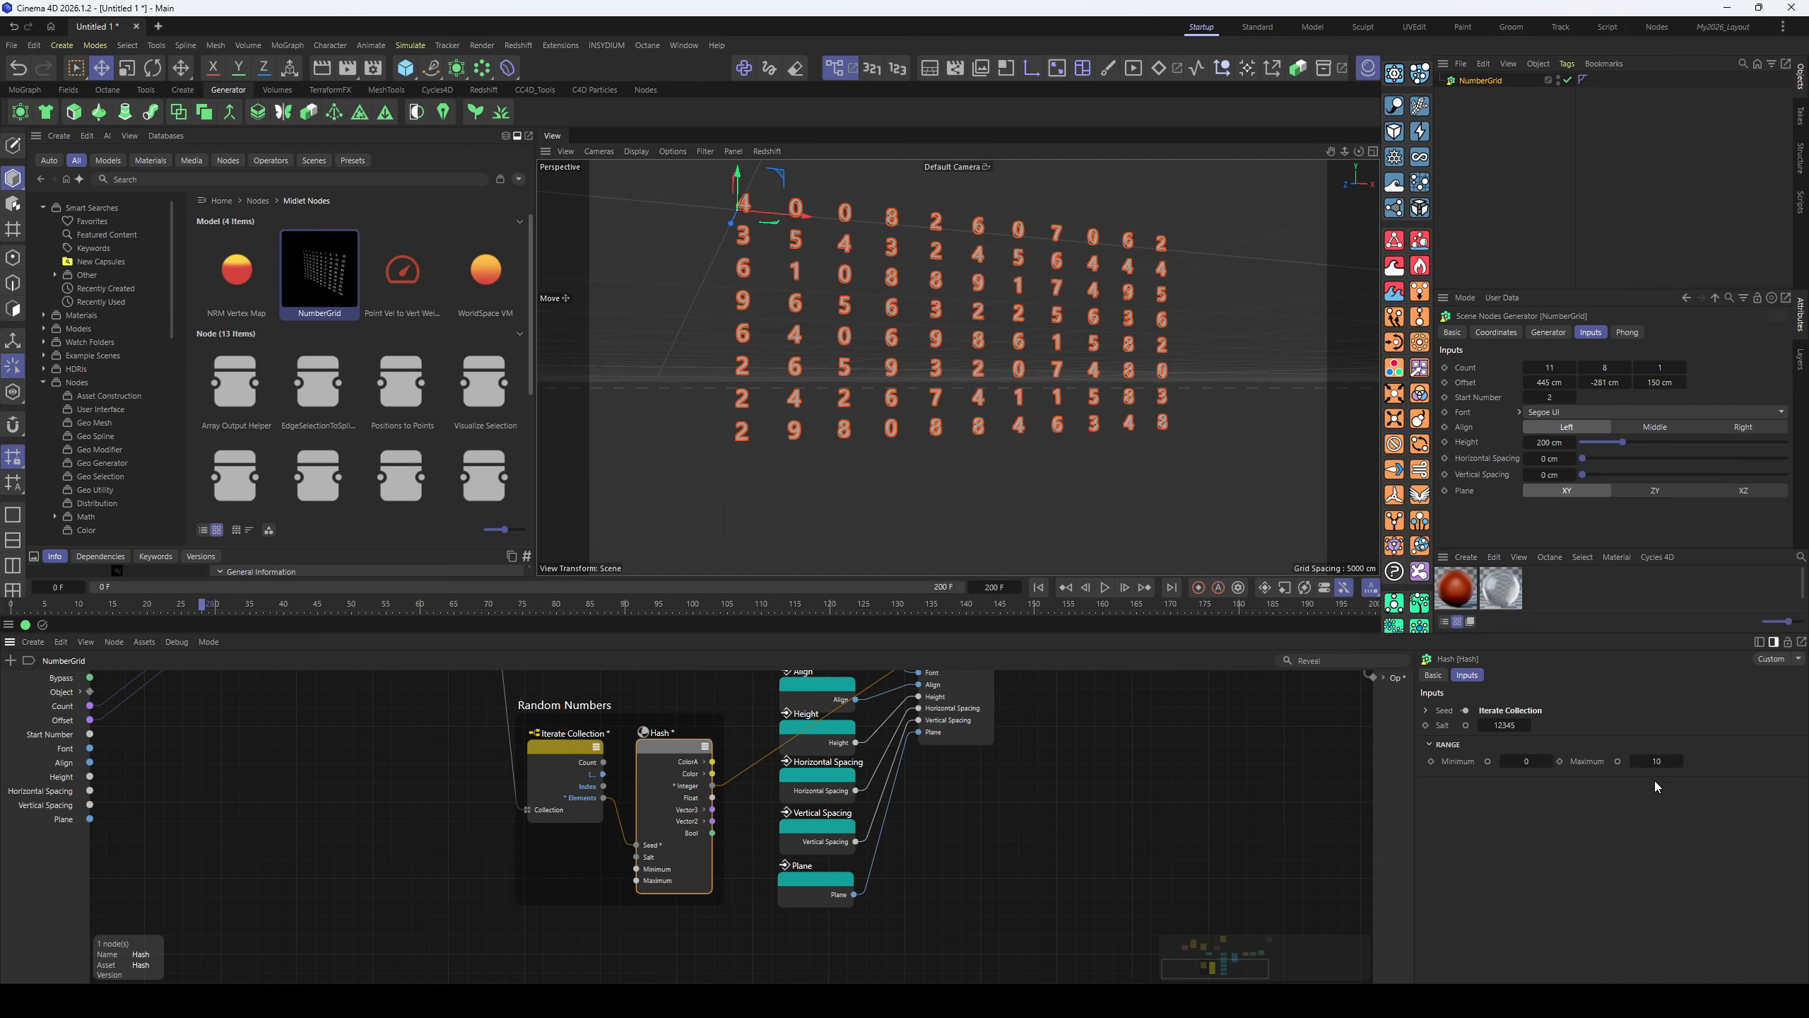
pyautogui.moveTo(1658, 761); pyautogui.dragTo(1730, 760)
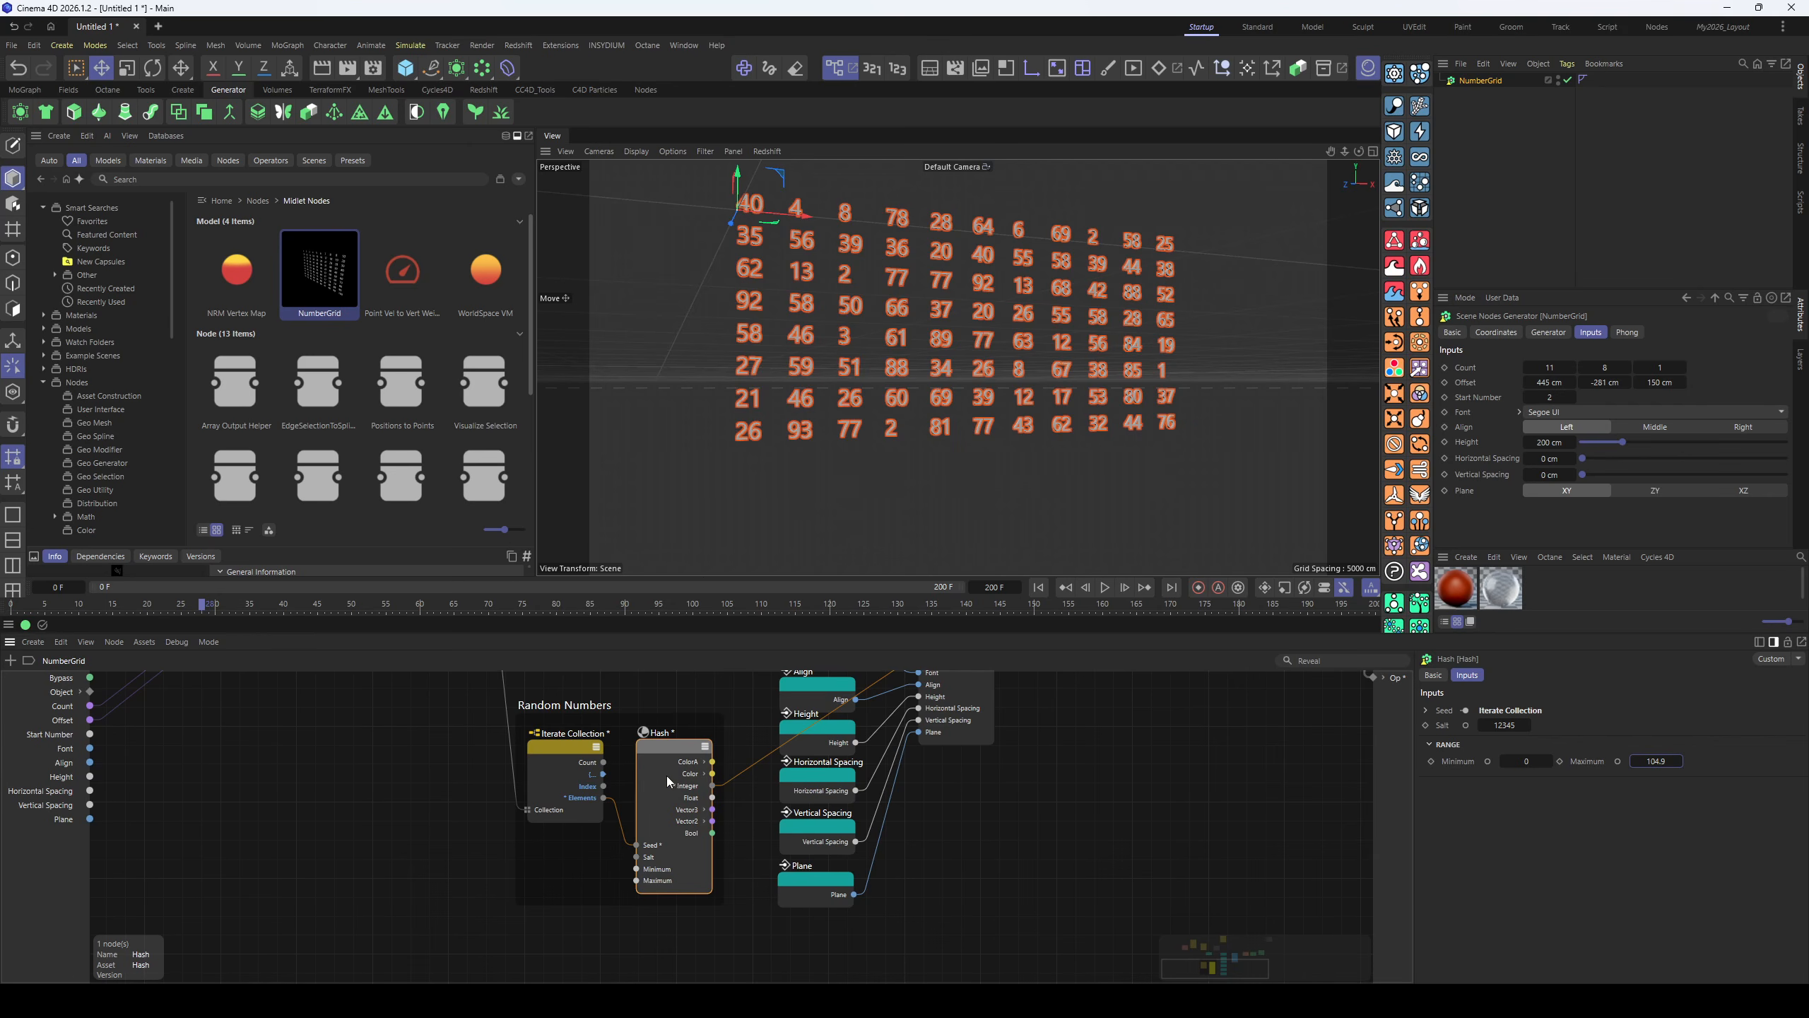
# - Feed the Hash node's Float output into Text String instead, and widen the grid's X Offset to 769 cm
pyautogui.moveTo(712, 788); pyautogui.dragTo(679, 870, button='middle')
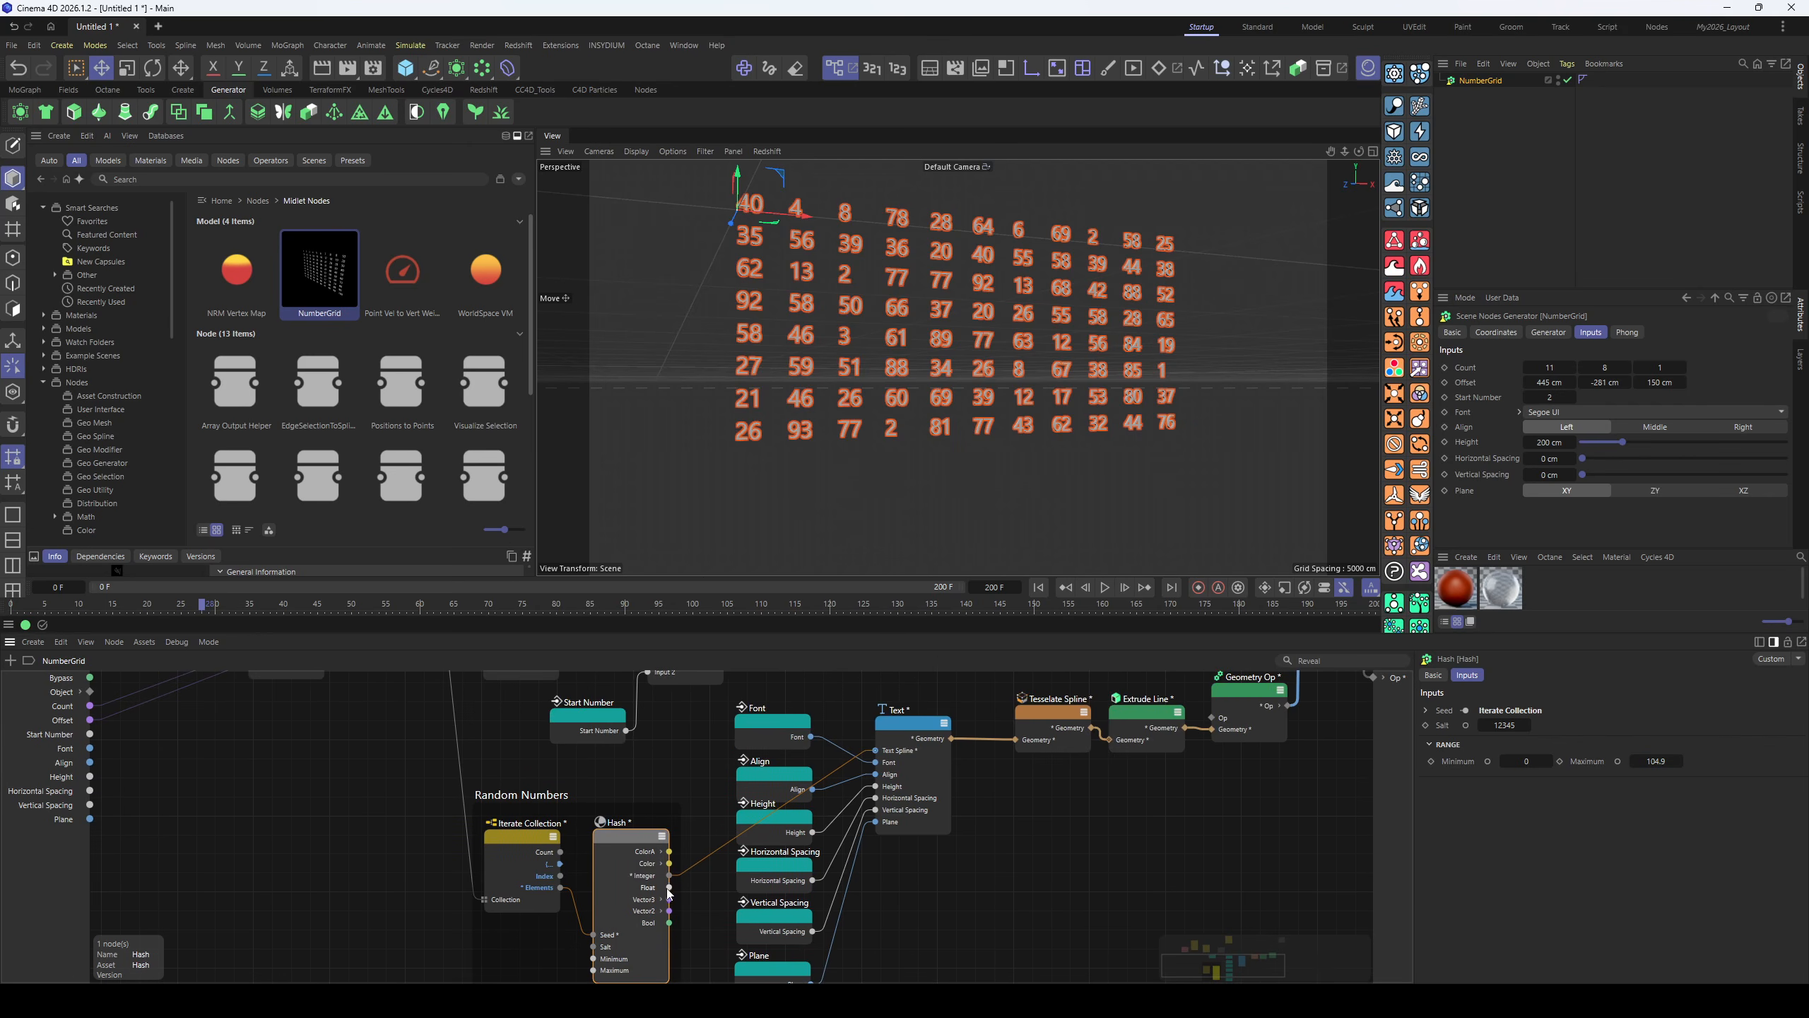
pyautogui.moveTo(894, 745); pyautogui.dragTo(878, 750)
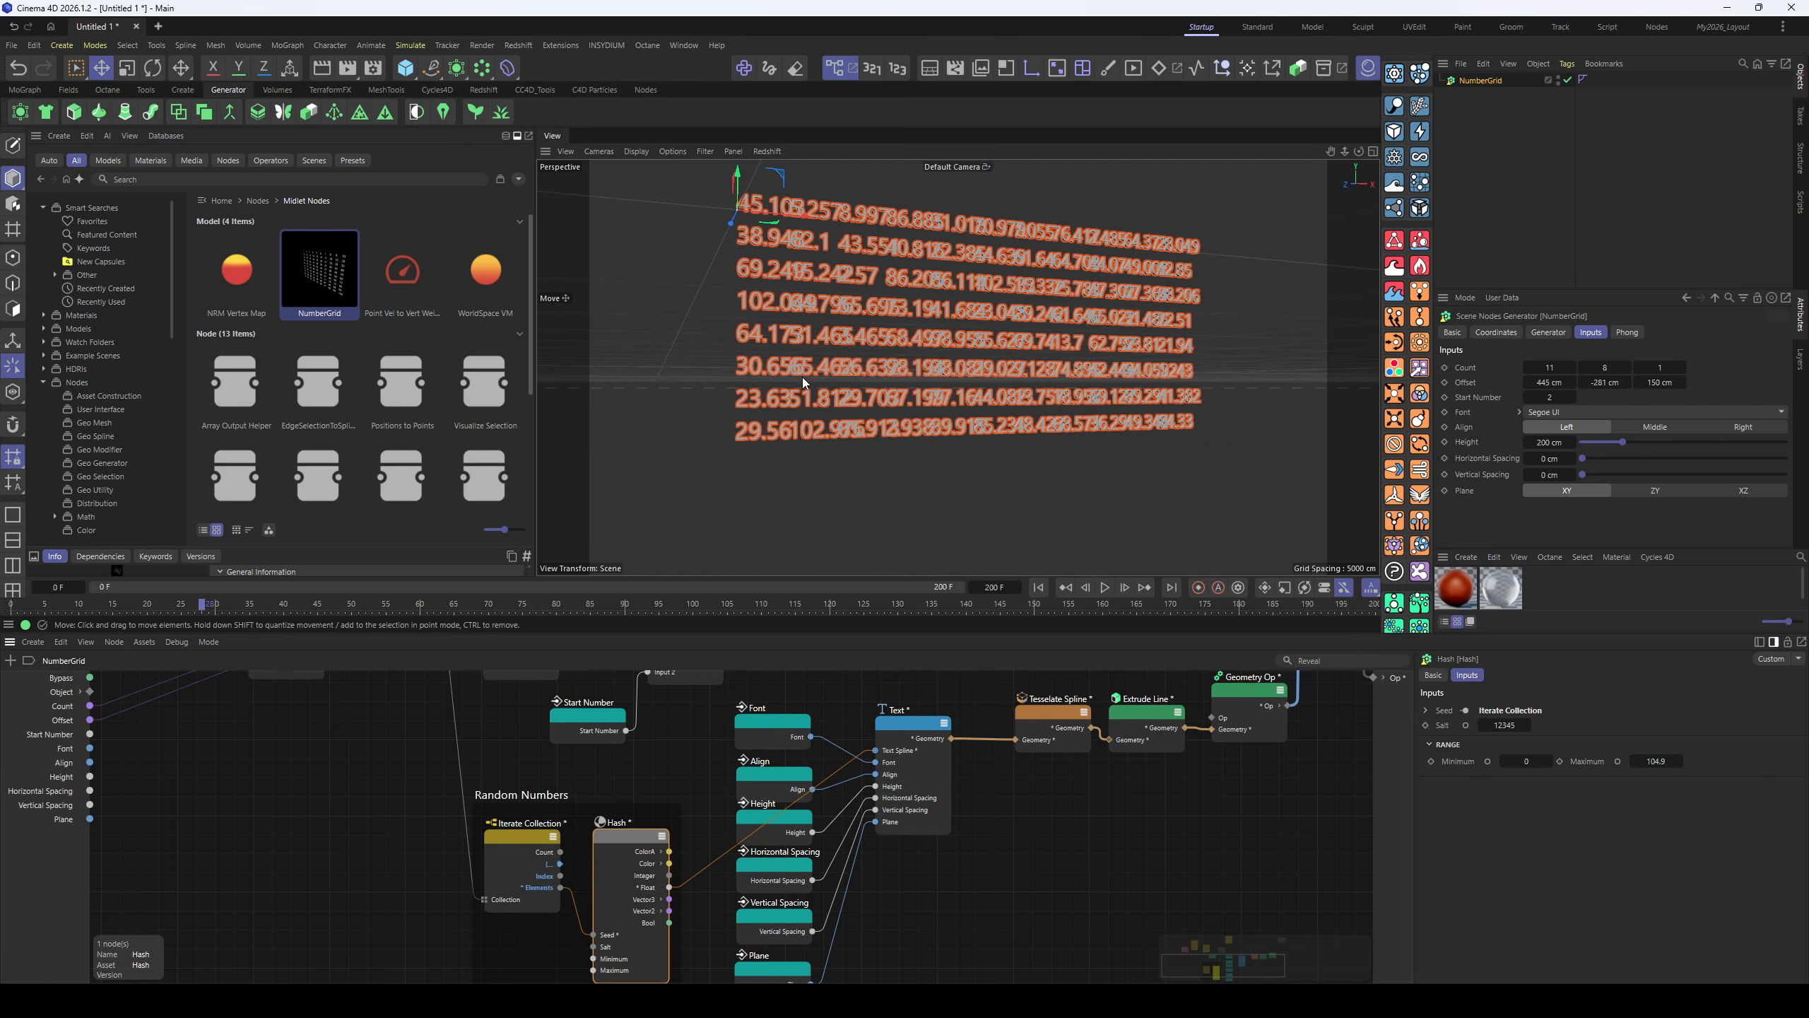
pyautogui.moveTo(1549, 382); pyautogui.dragTo(1617, 382)
pyautogui.keyDown('alt'); pyautogui.moveTo(1197, 427); pyautogui.dragTo(1099, 430); pyautogui.keyUp('alt')
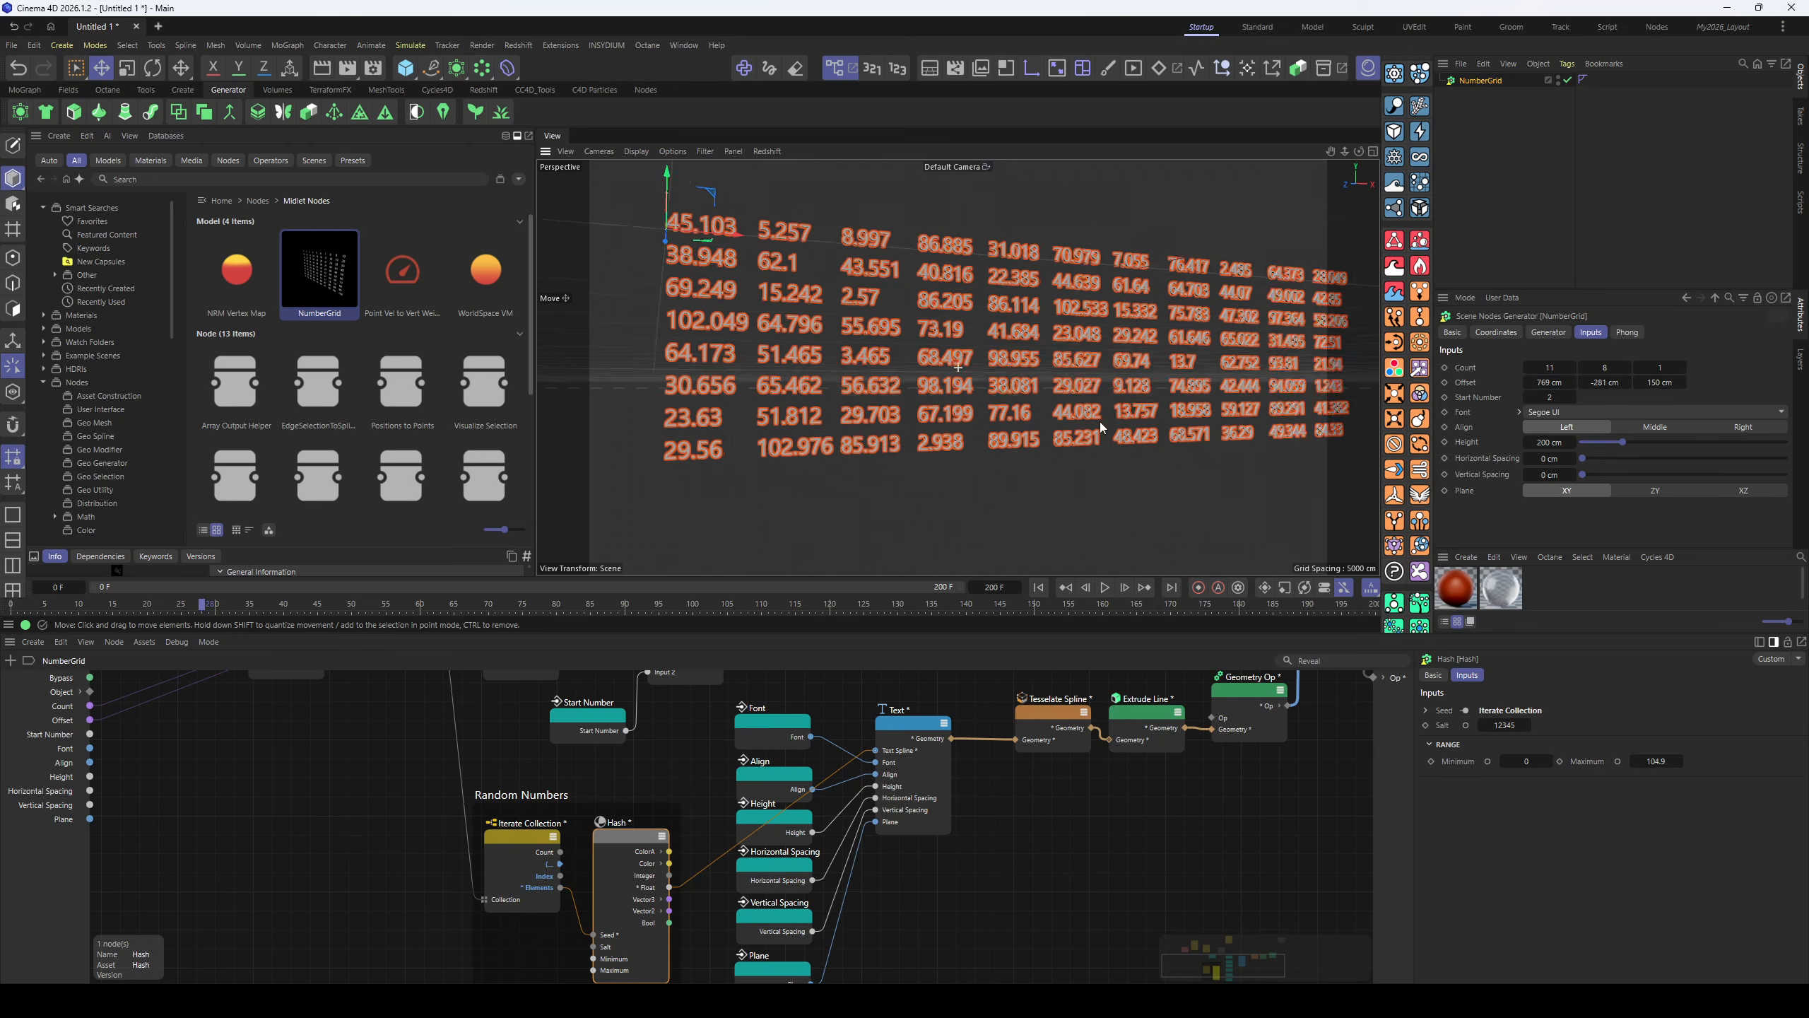
pyautogui.keyDown('alt'); pyautogui.moveTo(1098, 431); pyautogui.dragTo(912, 456, button='middle'); pyautogui.keyUp('alt')
pyautogui.keyDown('alt'); pyautogui.moveTo(911, 456); pyautogui.dragTo(869, 427); pyautogui.keyUp('alt')
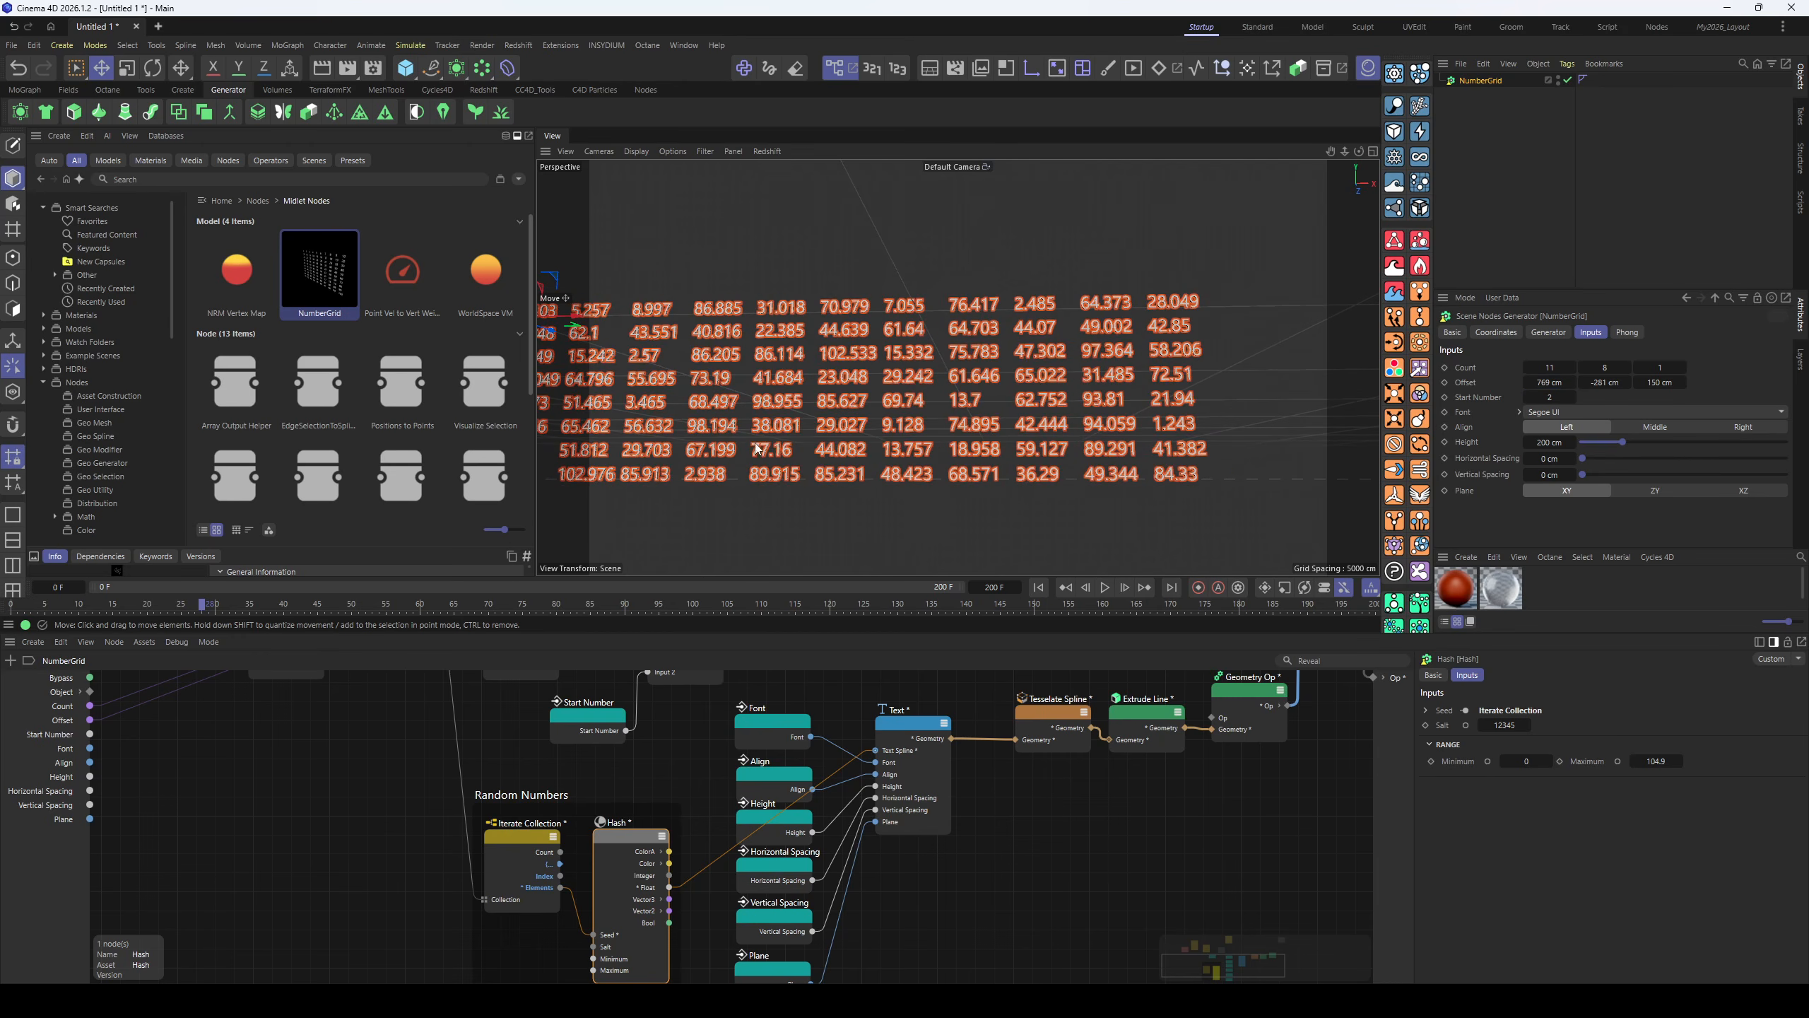
pyautogui.keyDown('alt'); pyautogui.moveTo(870, 427); pyautogui.dragTo(926, 433, button='middle'); pyautogui.keyUp('alt')
pyautogui.keyDown('alt'); pyautogui.moveTo(925, 433); pyautogui.dragTo(871, 423, button='right'); pyautogui.keyUp('alt')
pyautogui.keyDown('alt'); pyautogui.moveTo(873, 428); pyautogui.dragTo(895, 441); pyautogui.keyUp('alt')
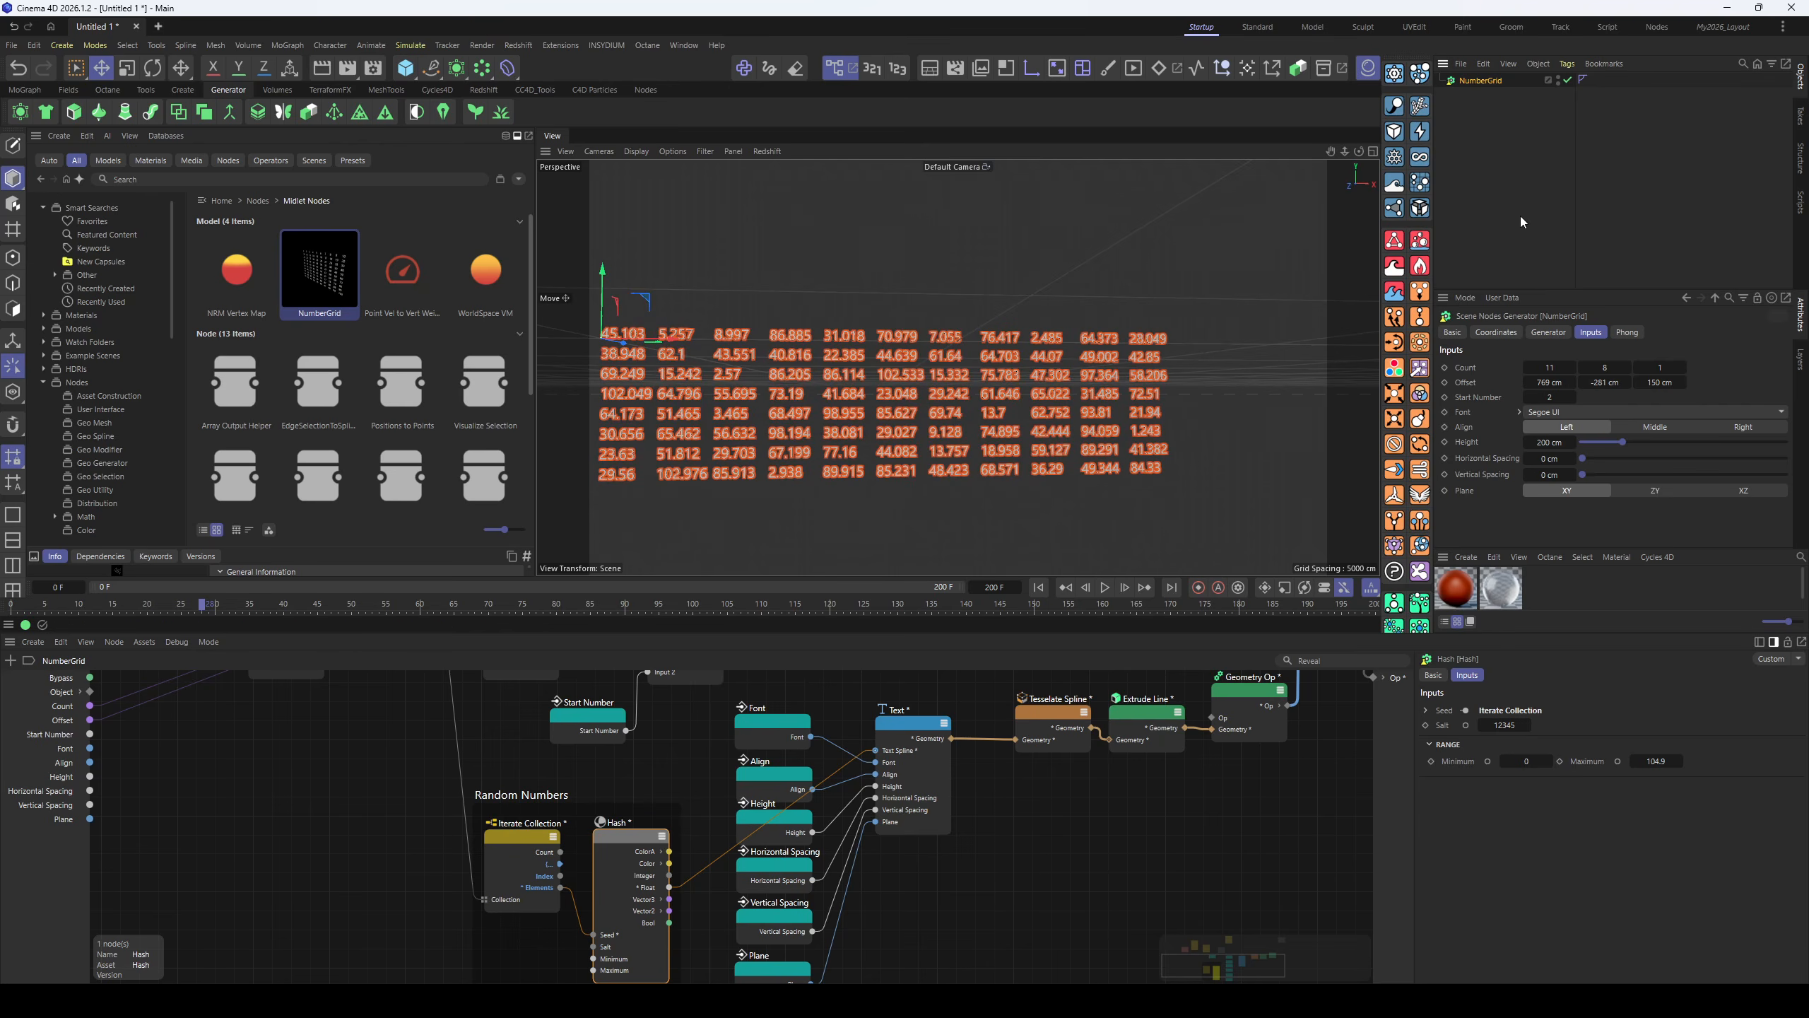
# - Delete the NumberGrid and create an empty Object Group node generator
pyautogui.press('Delete')
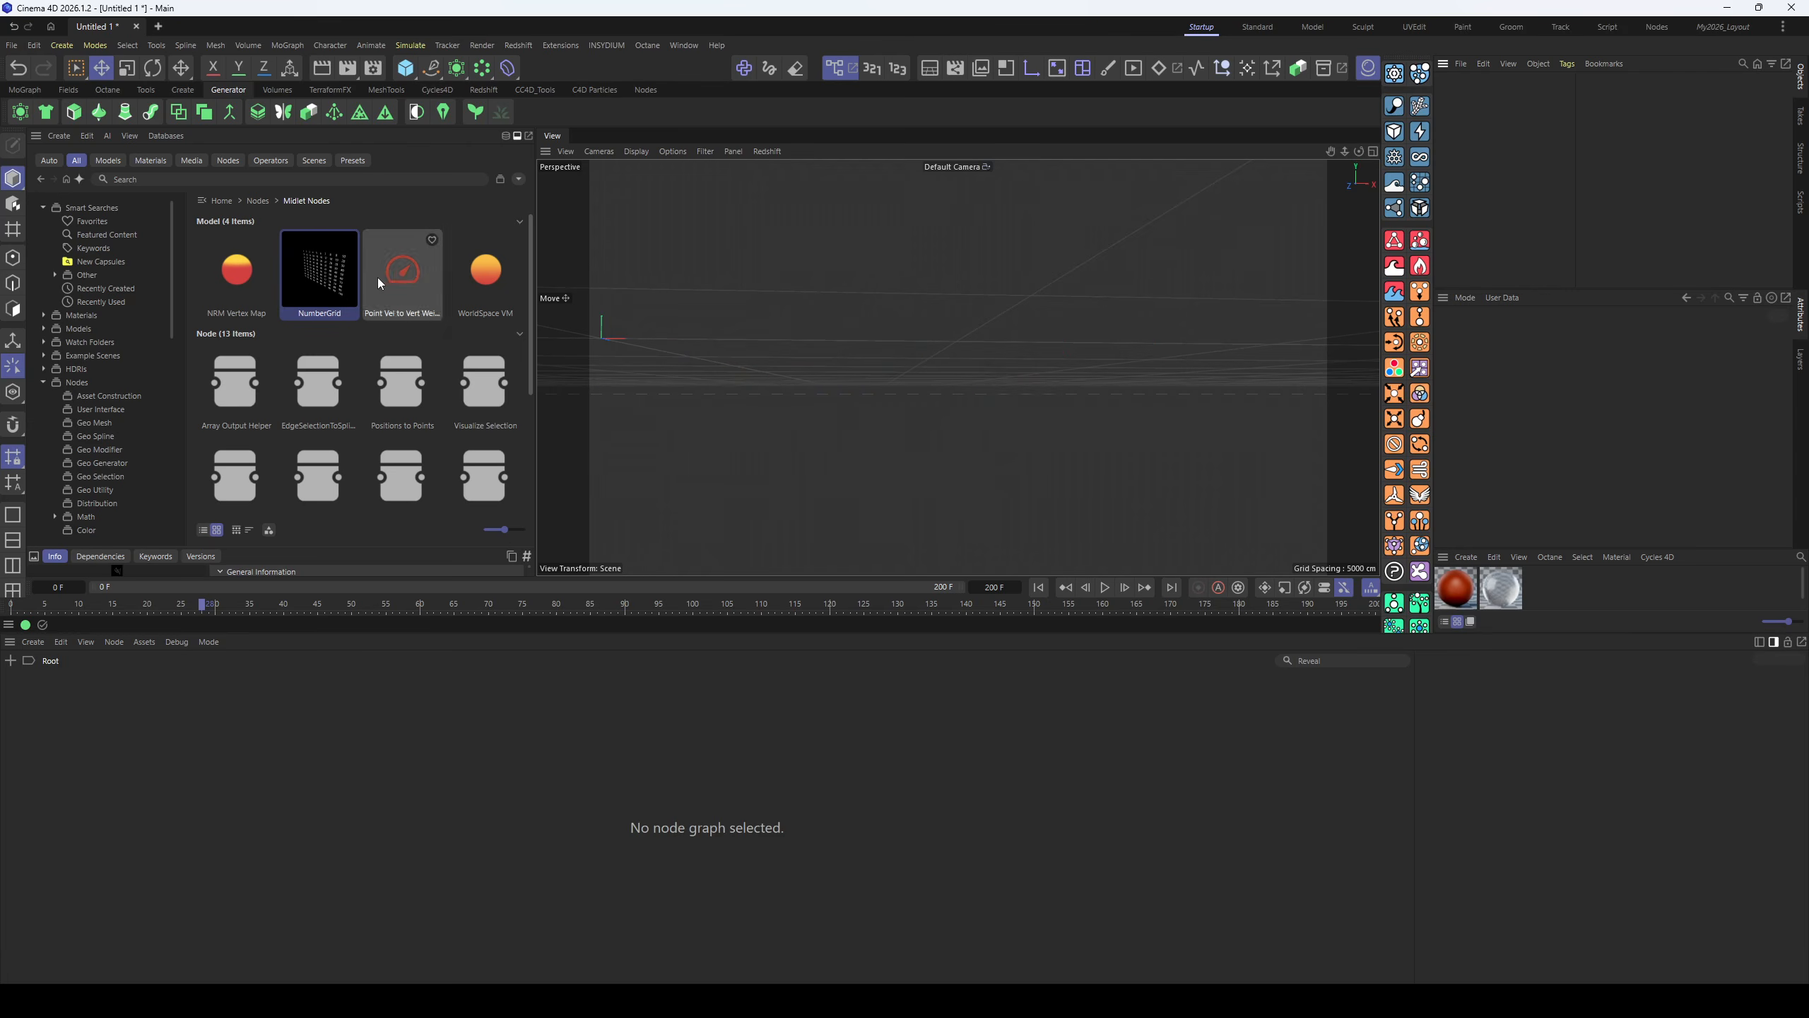
pyautogui.scroll(-1, 480, 359)
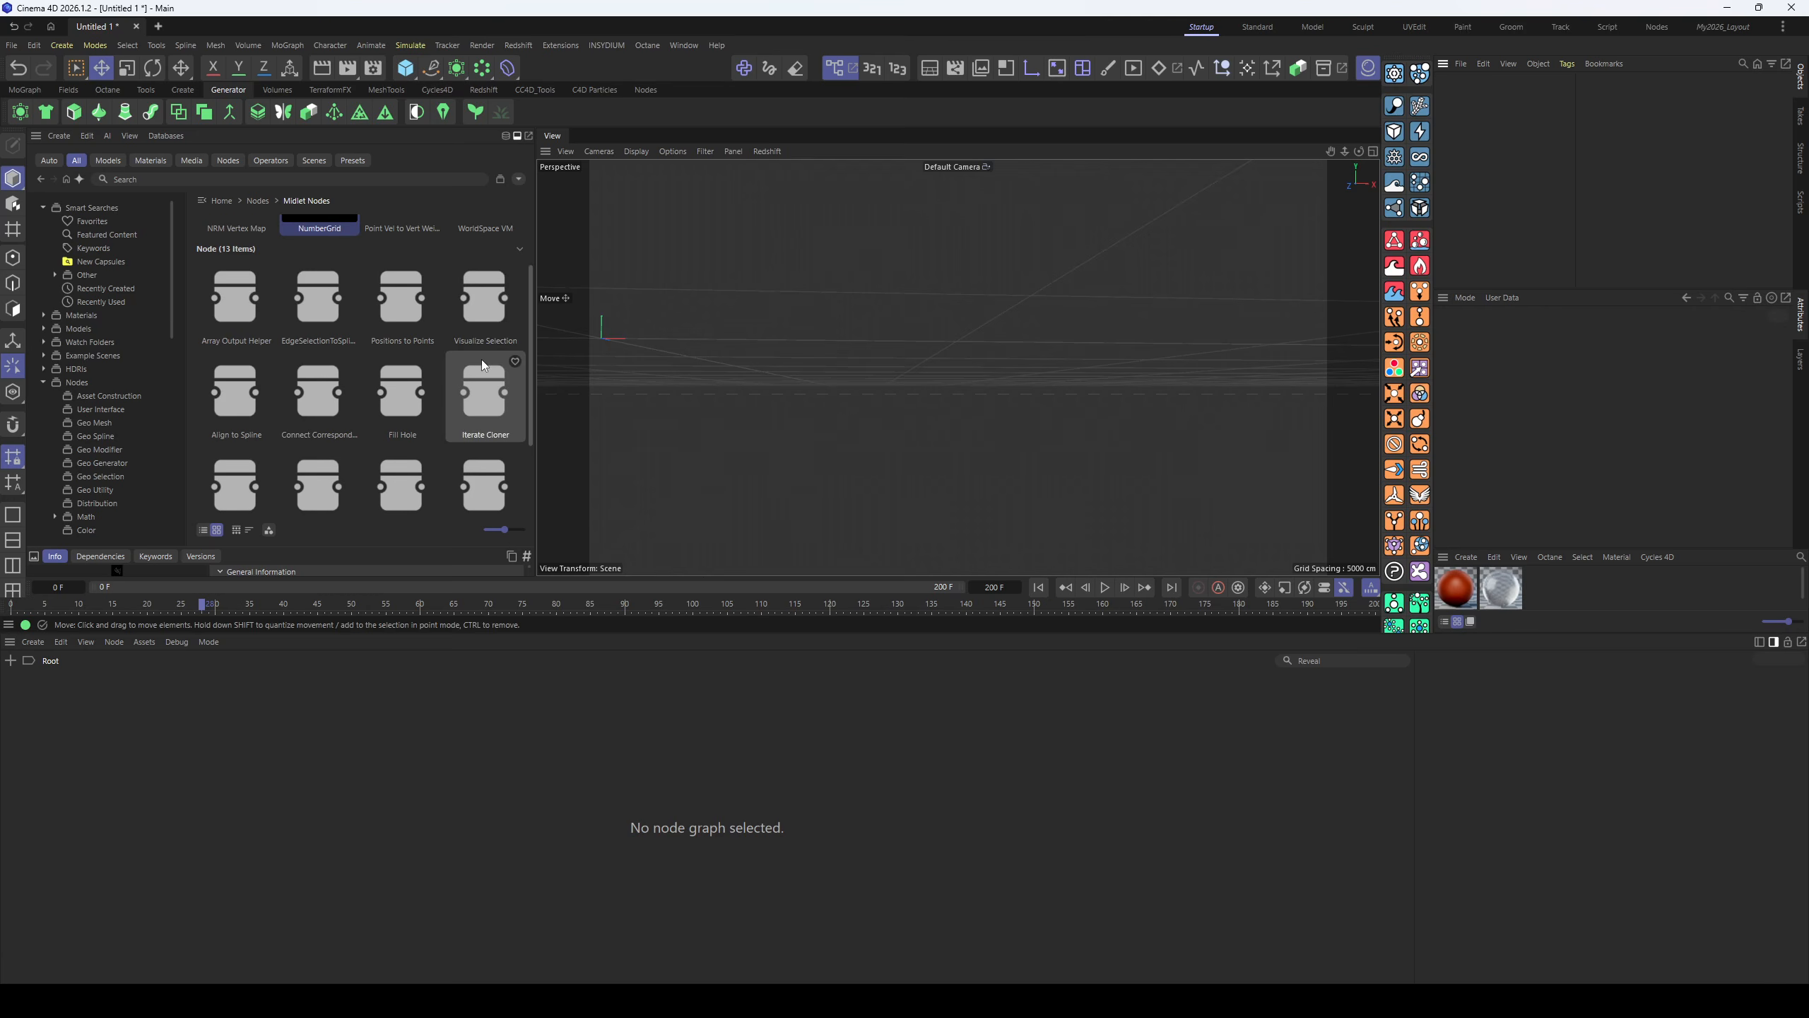
pyautogui.click(641, 91)
pyautogui.click(162, 112)
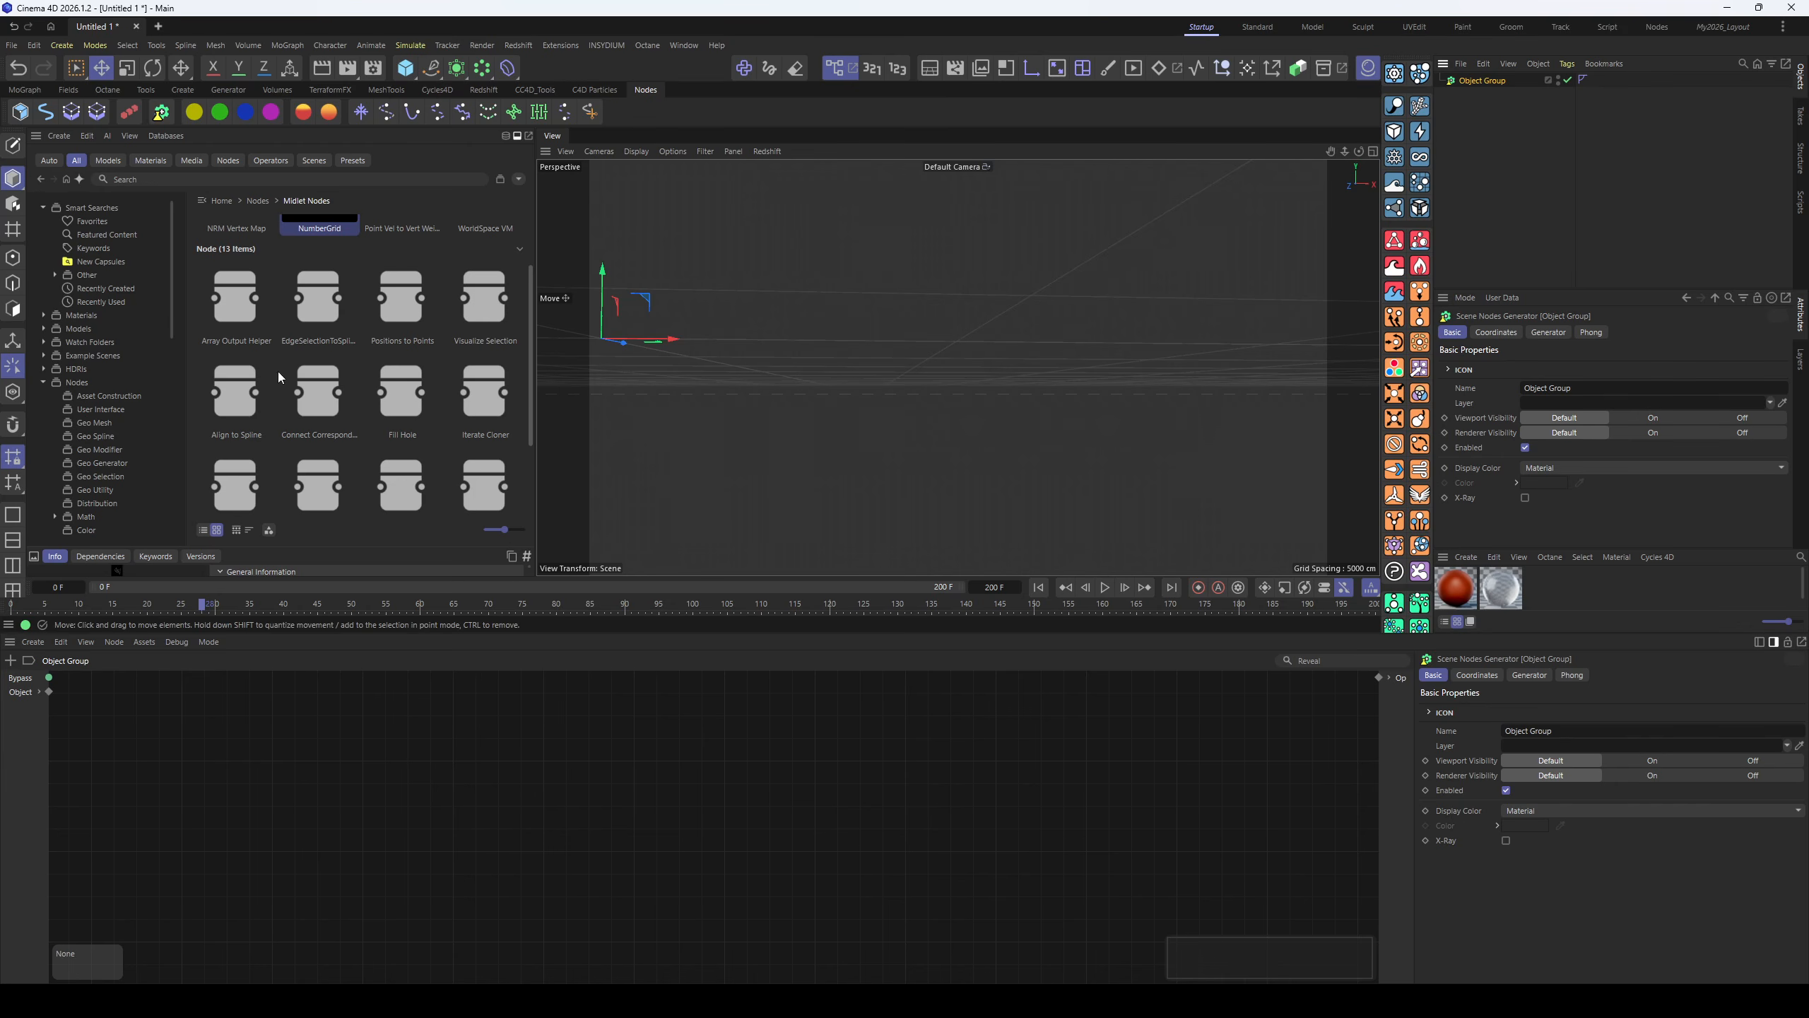
# - Add the Array Output Helper asset from Midlet Nodes to the Object Group's node graph
pyautogui.moveTo(256, 306)
pyautogui.moveTo(233, 309); pyautogui.dragTo(907, 829)
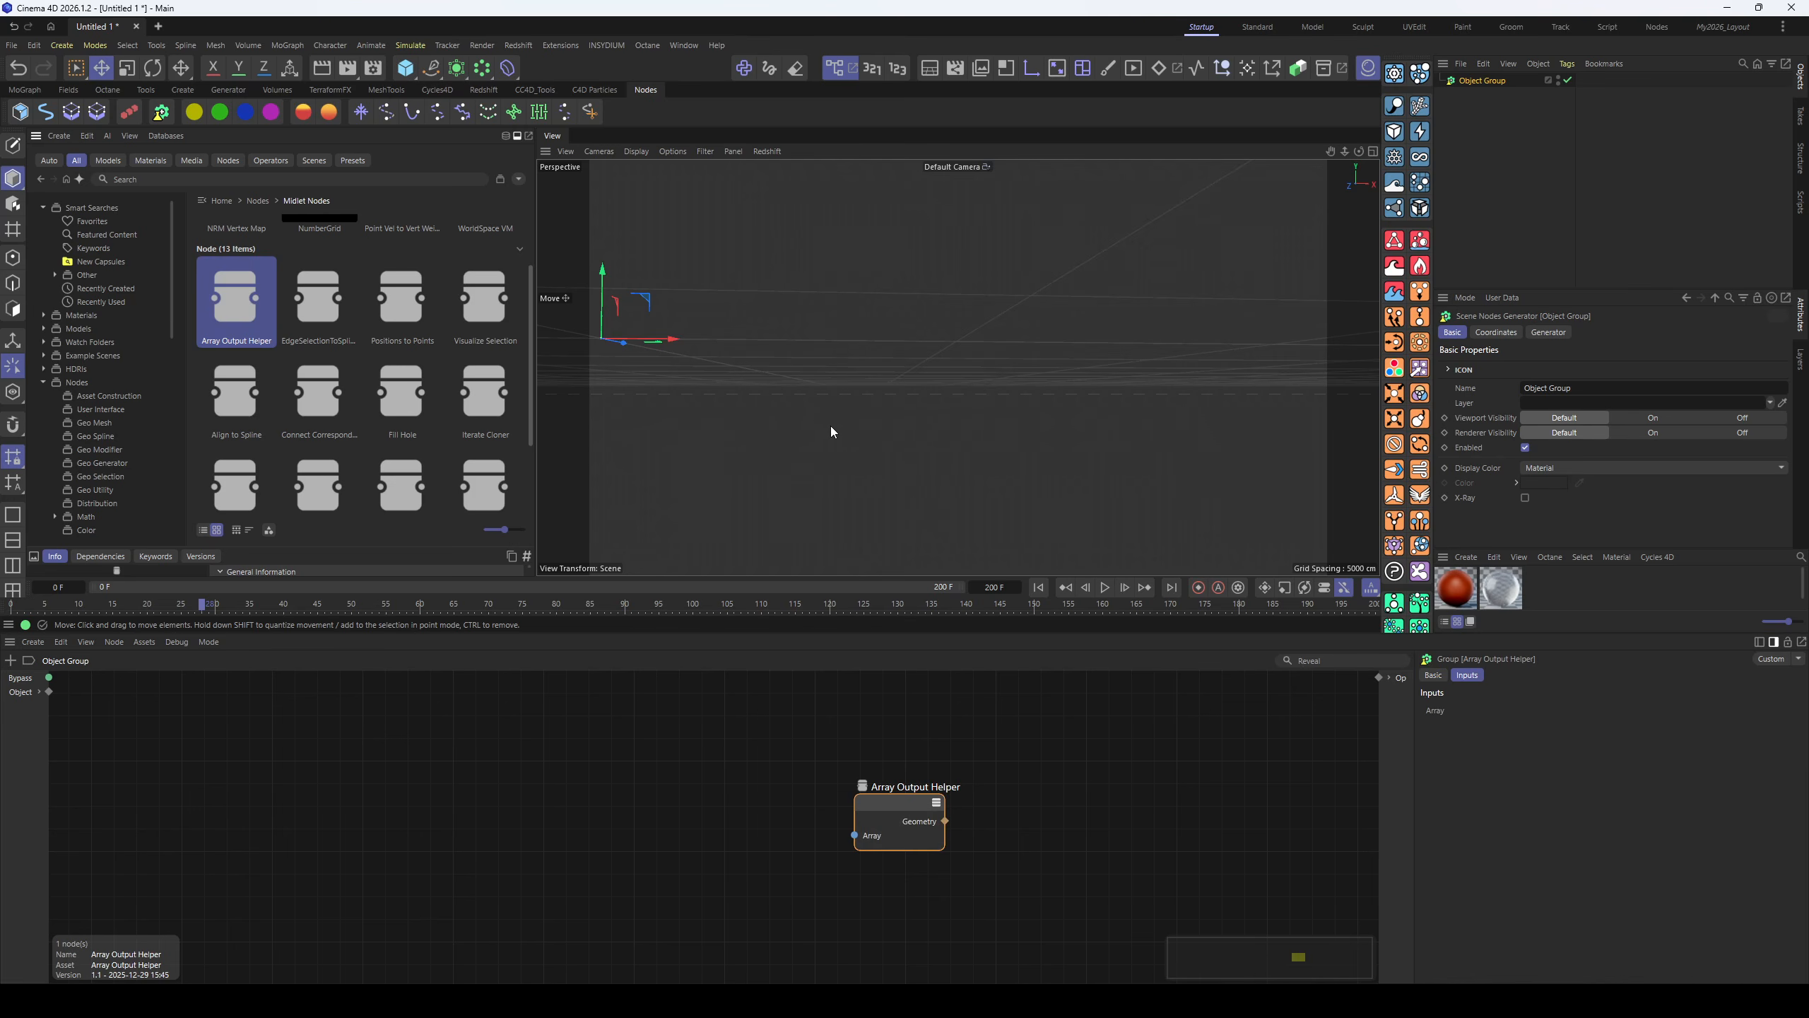
pyautogui.keyDown('alt'); pyautogui.moveTo(718, 387); pyautogui.dragTo(946, 432, button='middle'); pyautogui.keyUp('alt')
pyautogui.keyDown('alt'); pyautogui.moveTo(946, 432); pyautogui.dragTo(803, 451); pyautogui.keyUp('alt')
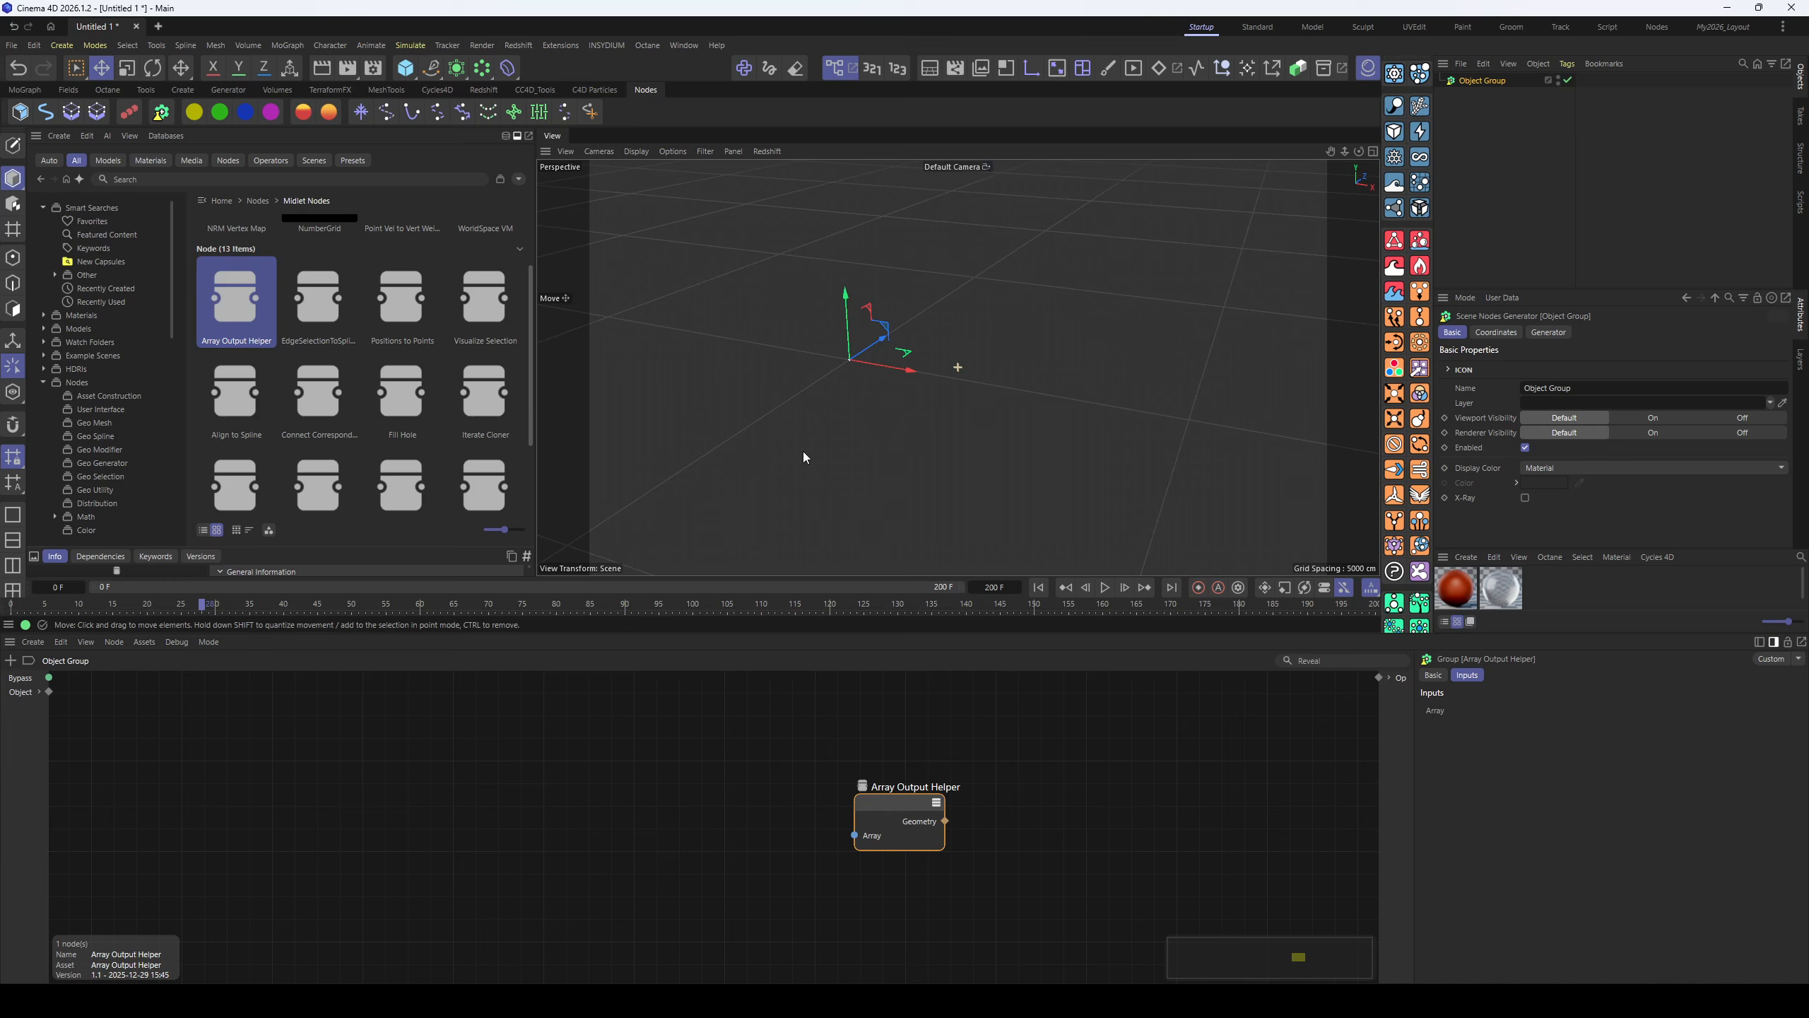
# - Search the node library for "sphere" and add a Sphere node to the graph
pyautogui.click(458, 810)
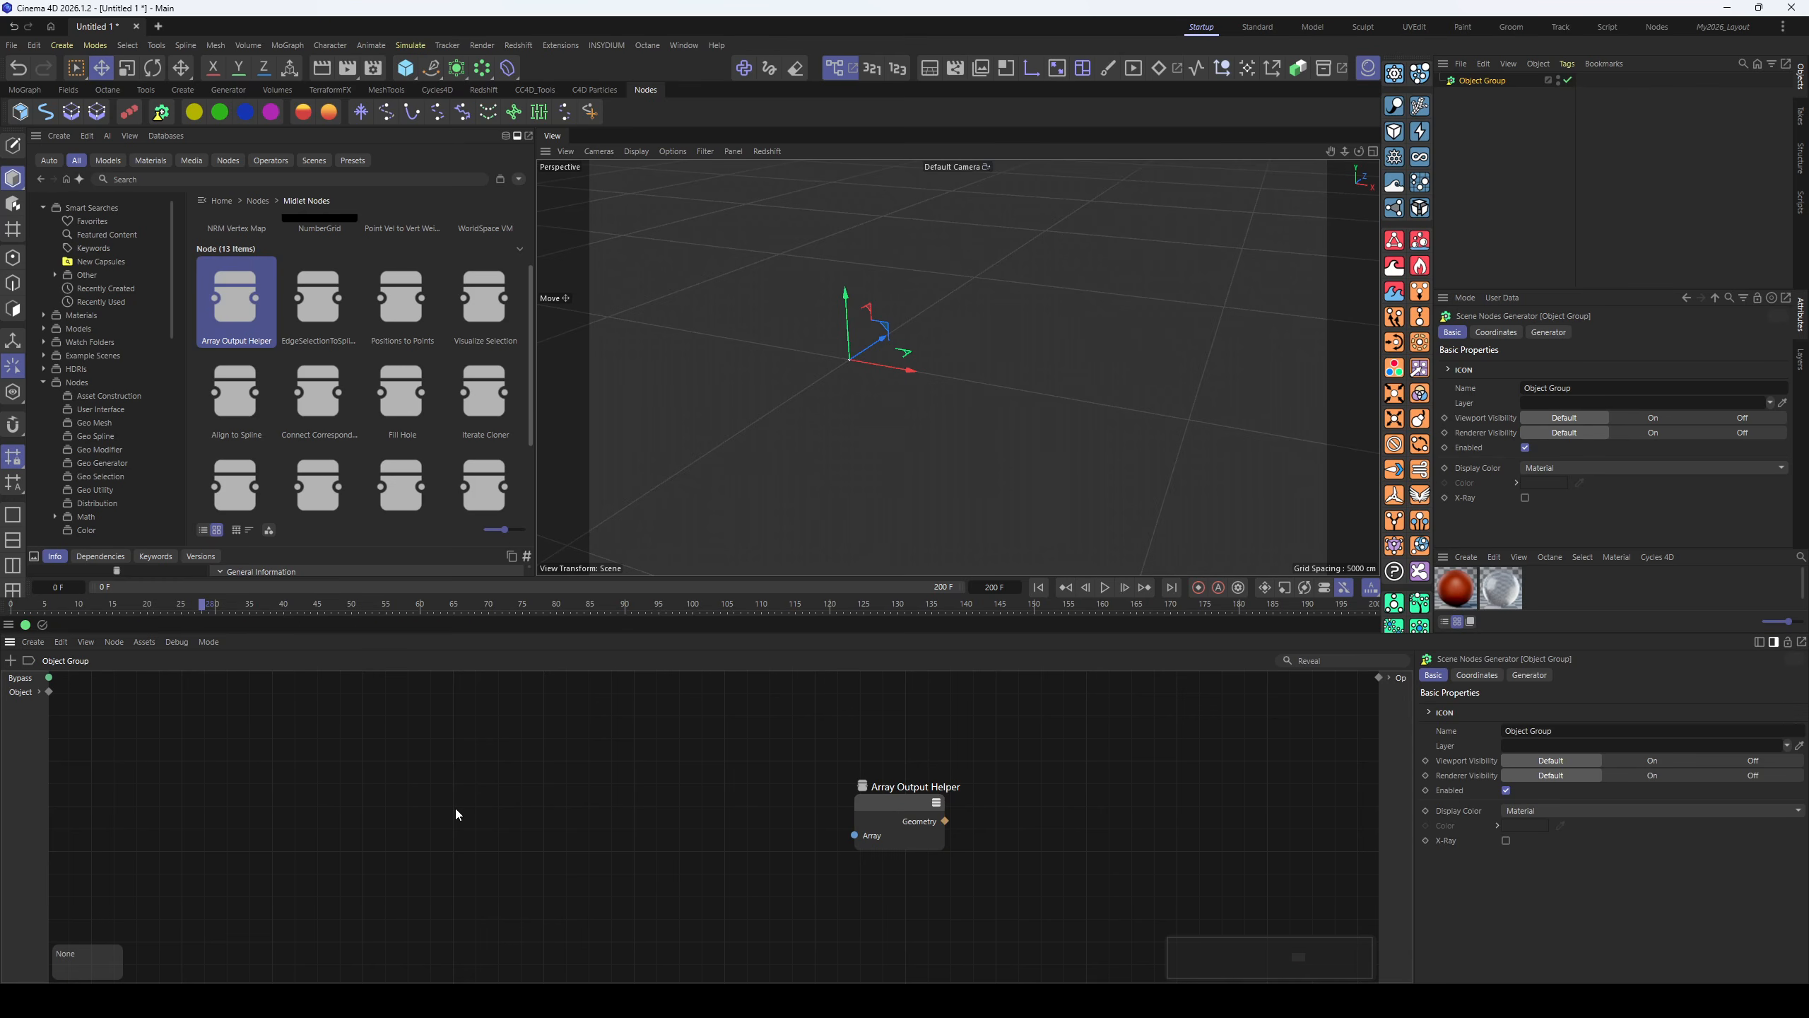
pyautogui.doubleClick(456, 814)
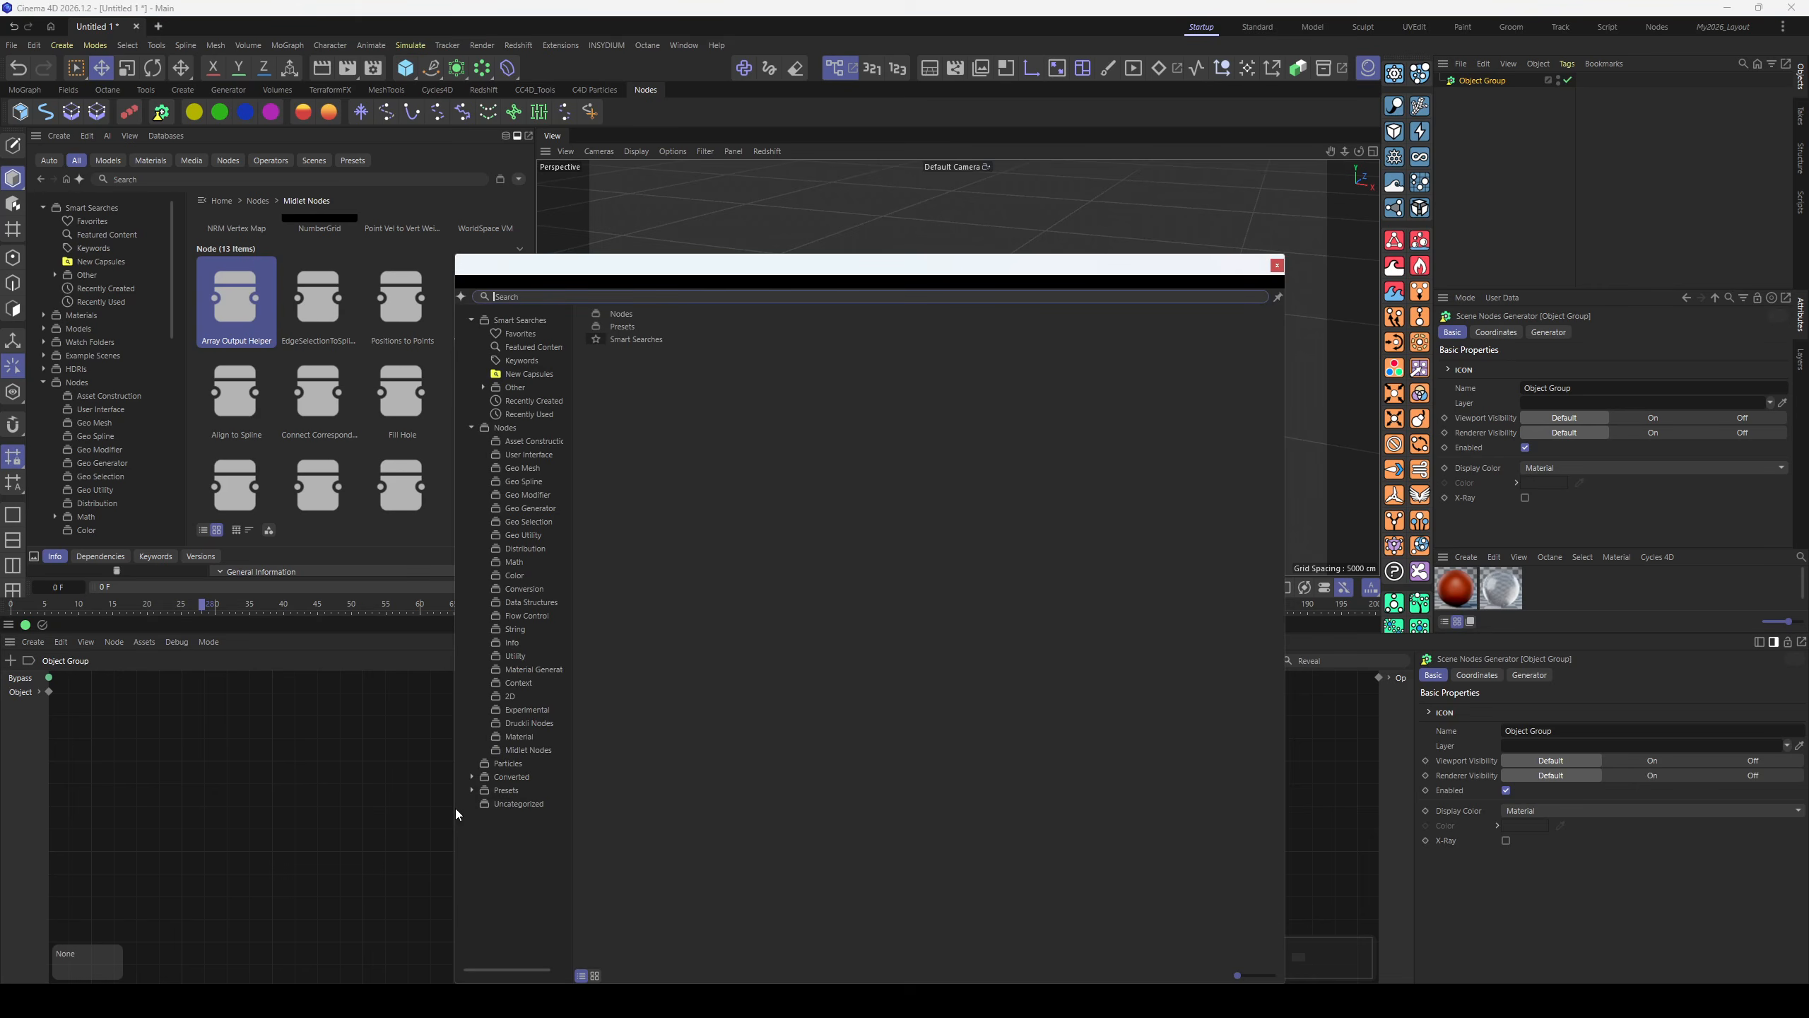
pyautogui.write('sphere')
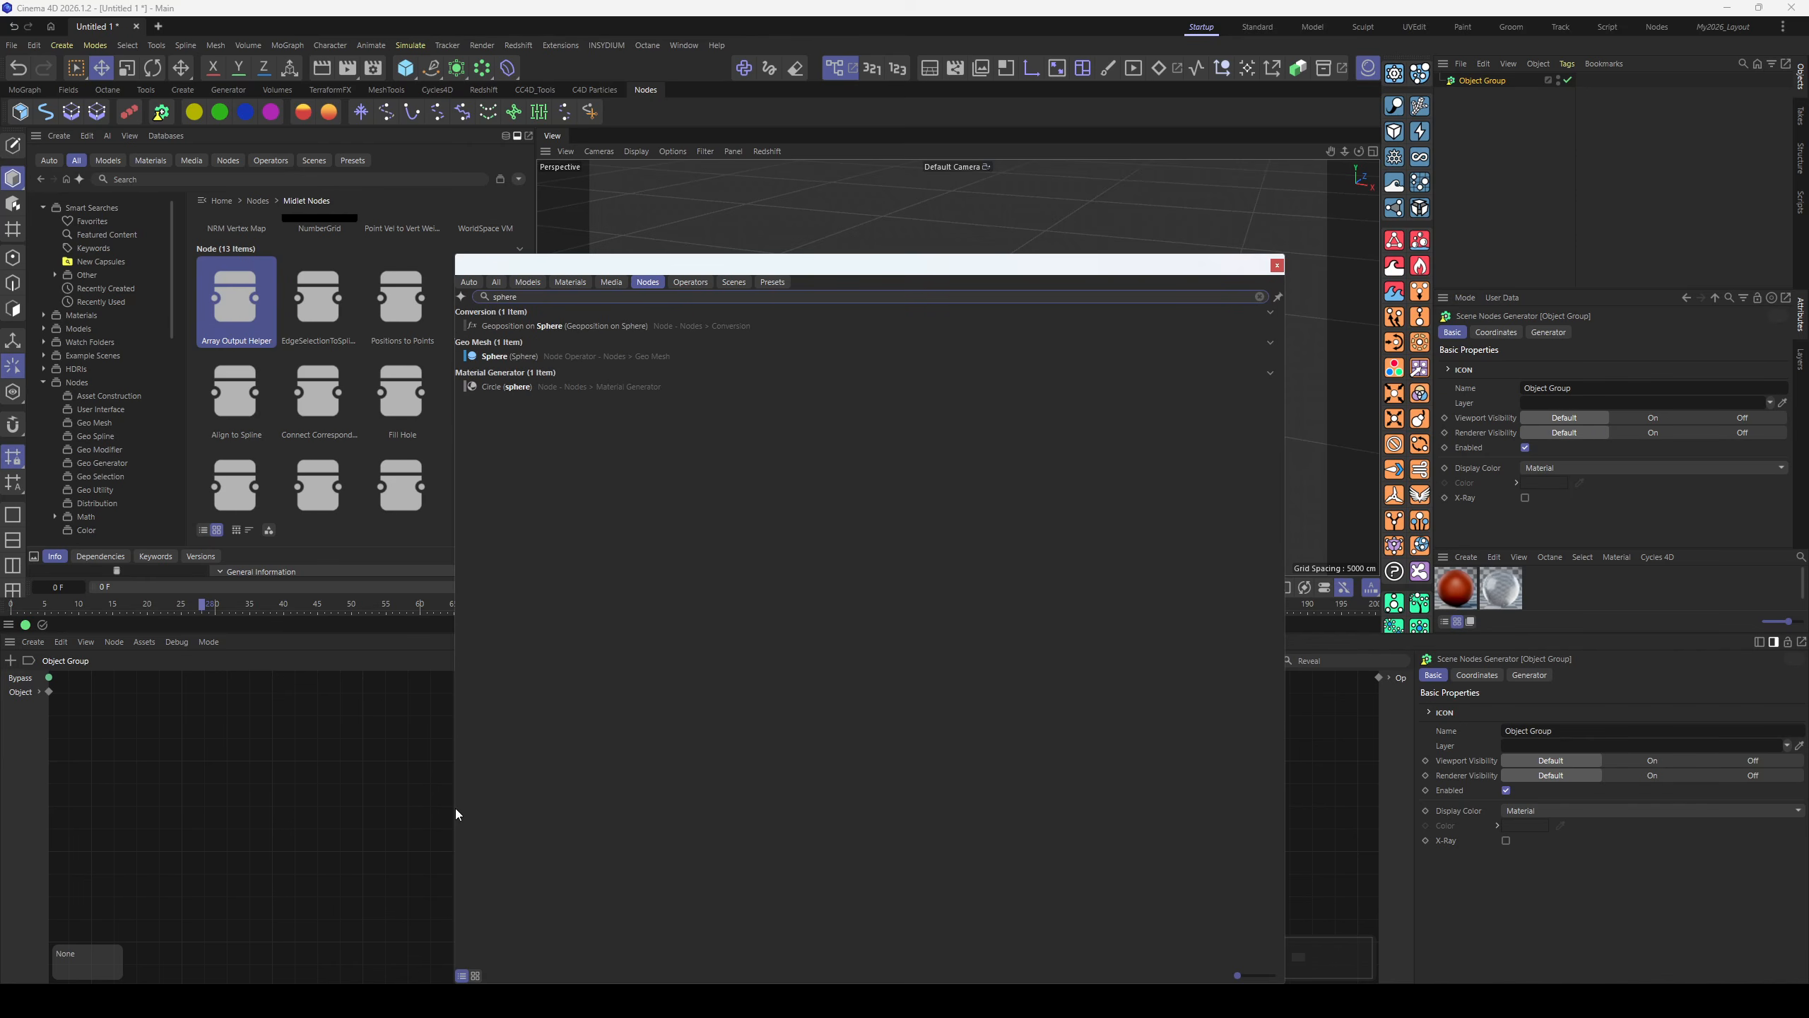
pyautogui.moveTo(503, 353); pyautogui.dragTo(285, 777)
# - Add a Polygons Info node beside the Sphere and connect the Sphere's Geometry output to its Geometry input
pyautogui.doubleClick(435, 801)
pyautogui.write('poly')
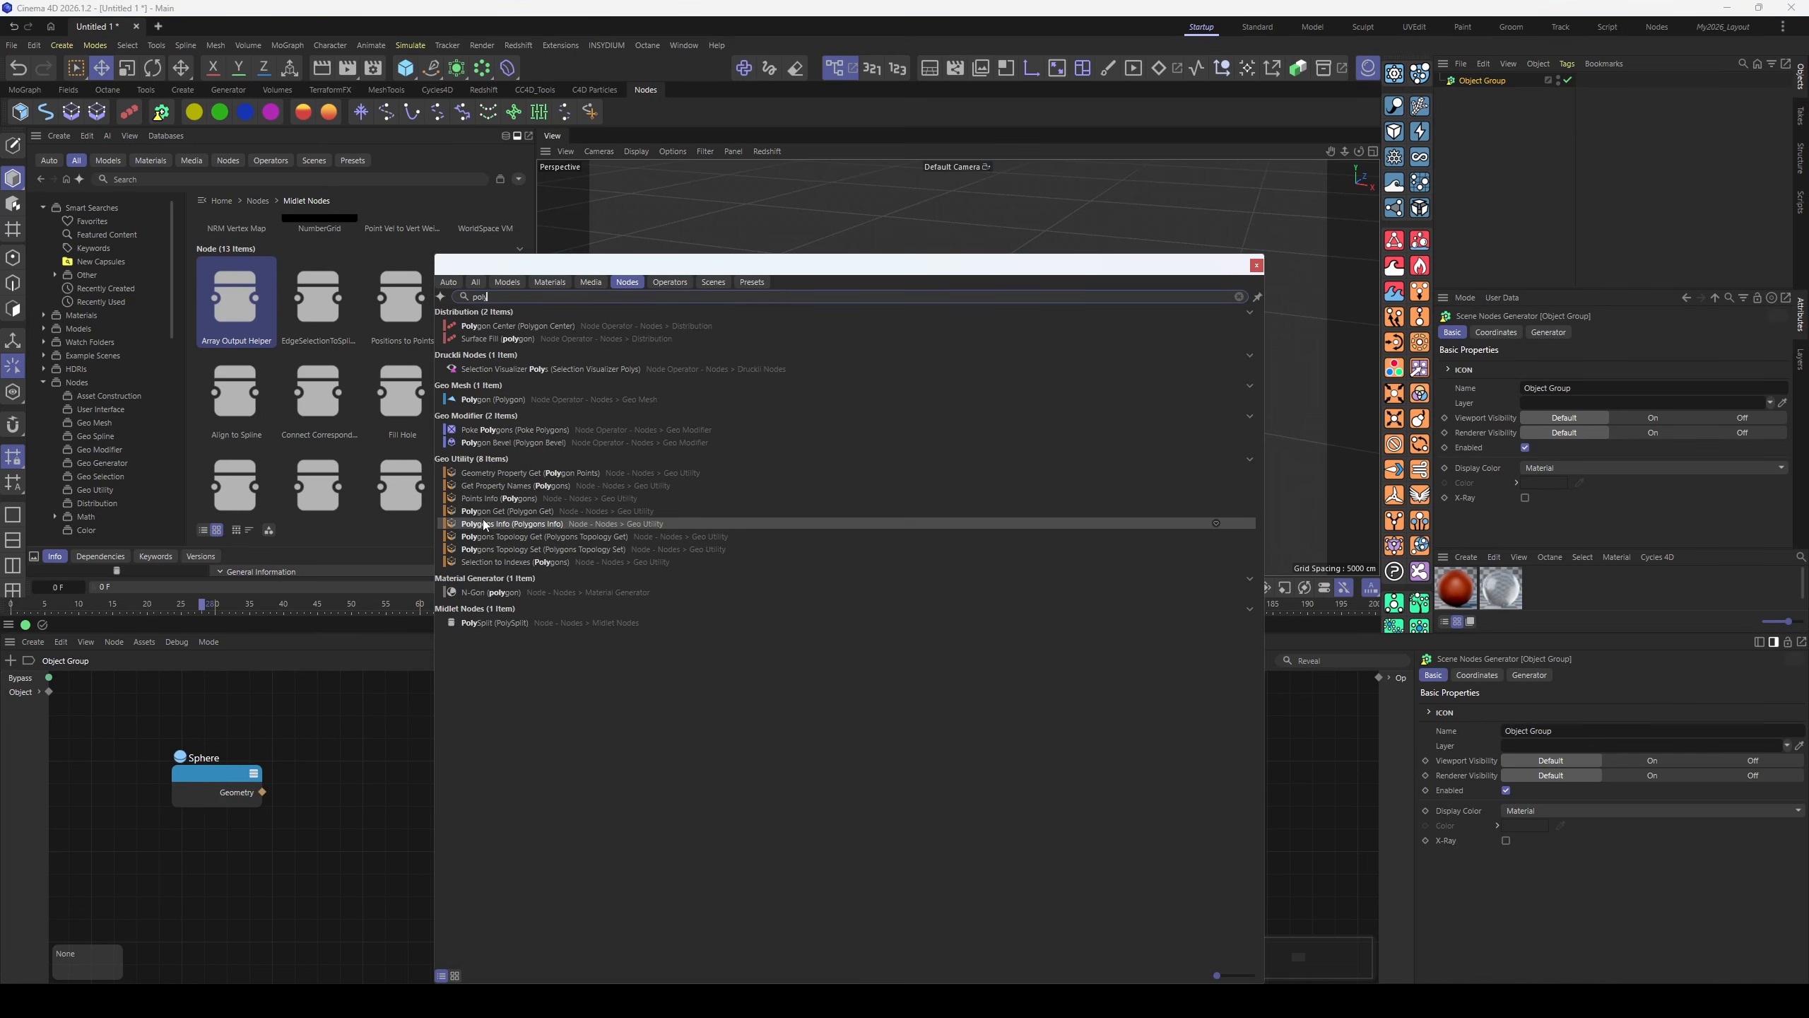
pyautogui.moveTo(483, 520); pyautogui.dragTo(342, 891)
pyautogui.moveTo(392, 777); pyautogui.dragTo(376, 801)
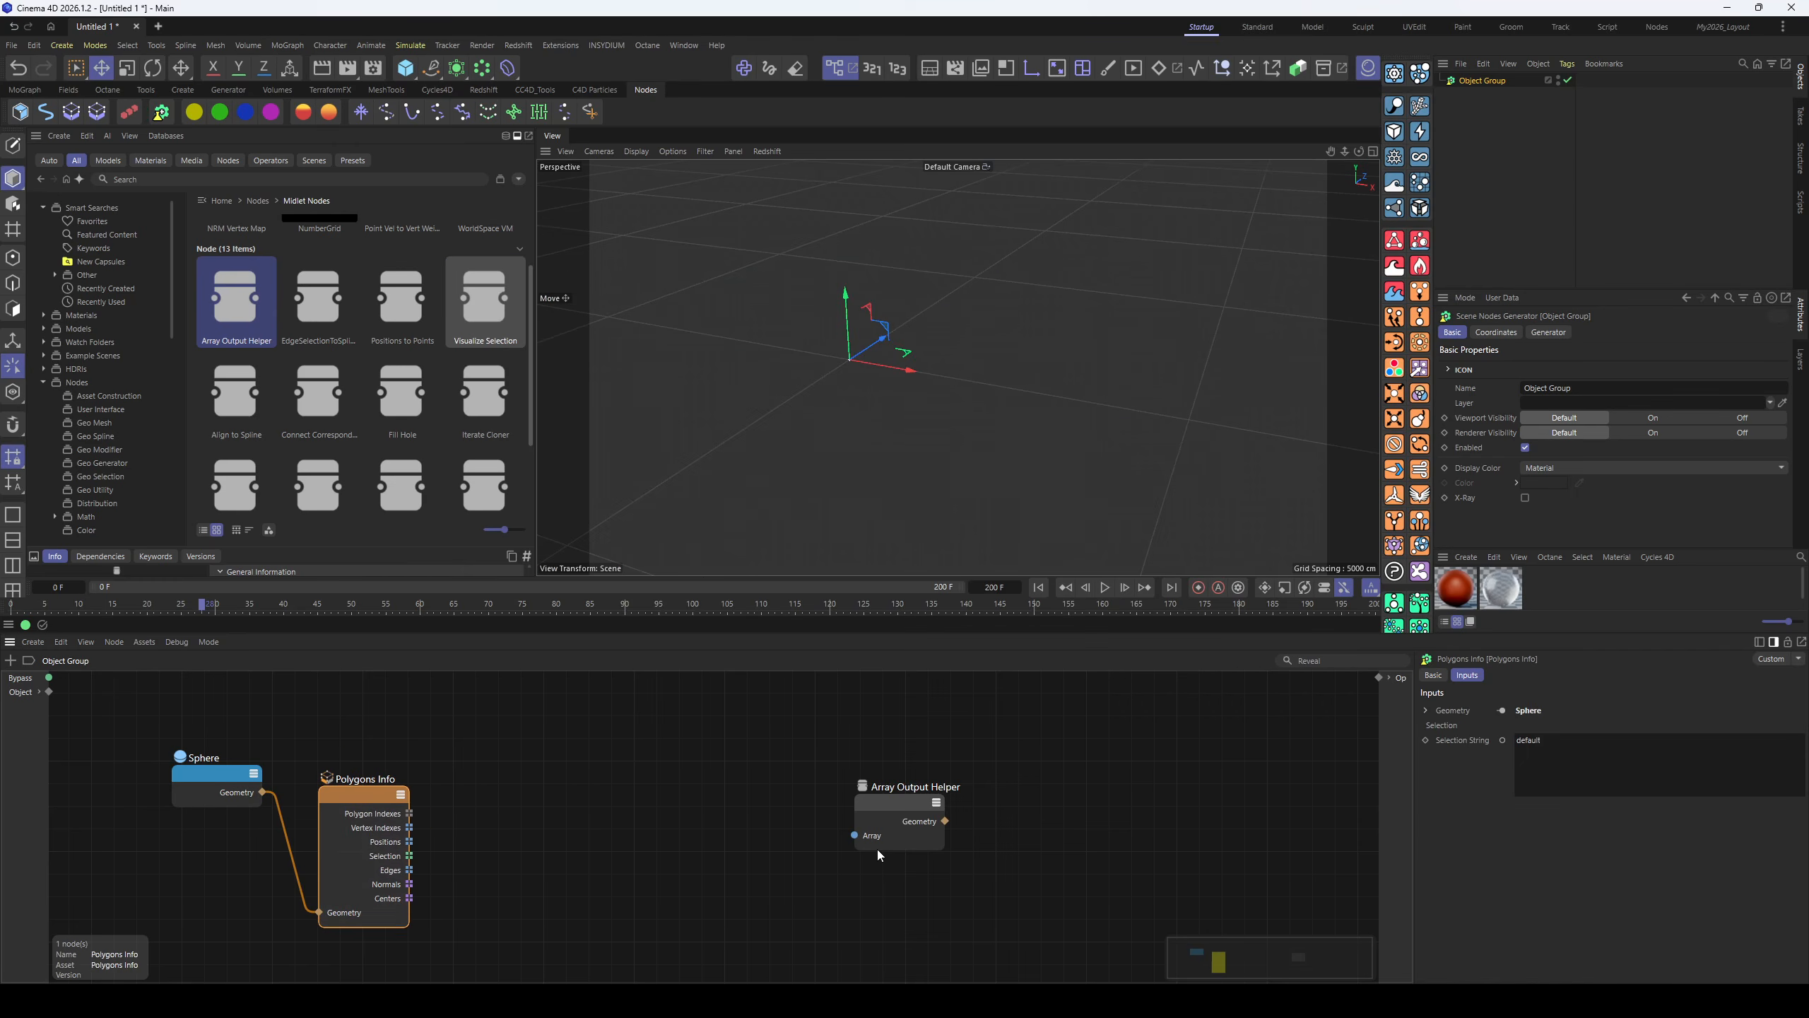
pyautogui.moveTo(876, 813); pyautogui.dragTo(826, 817)
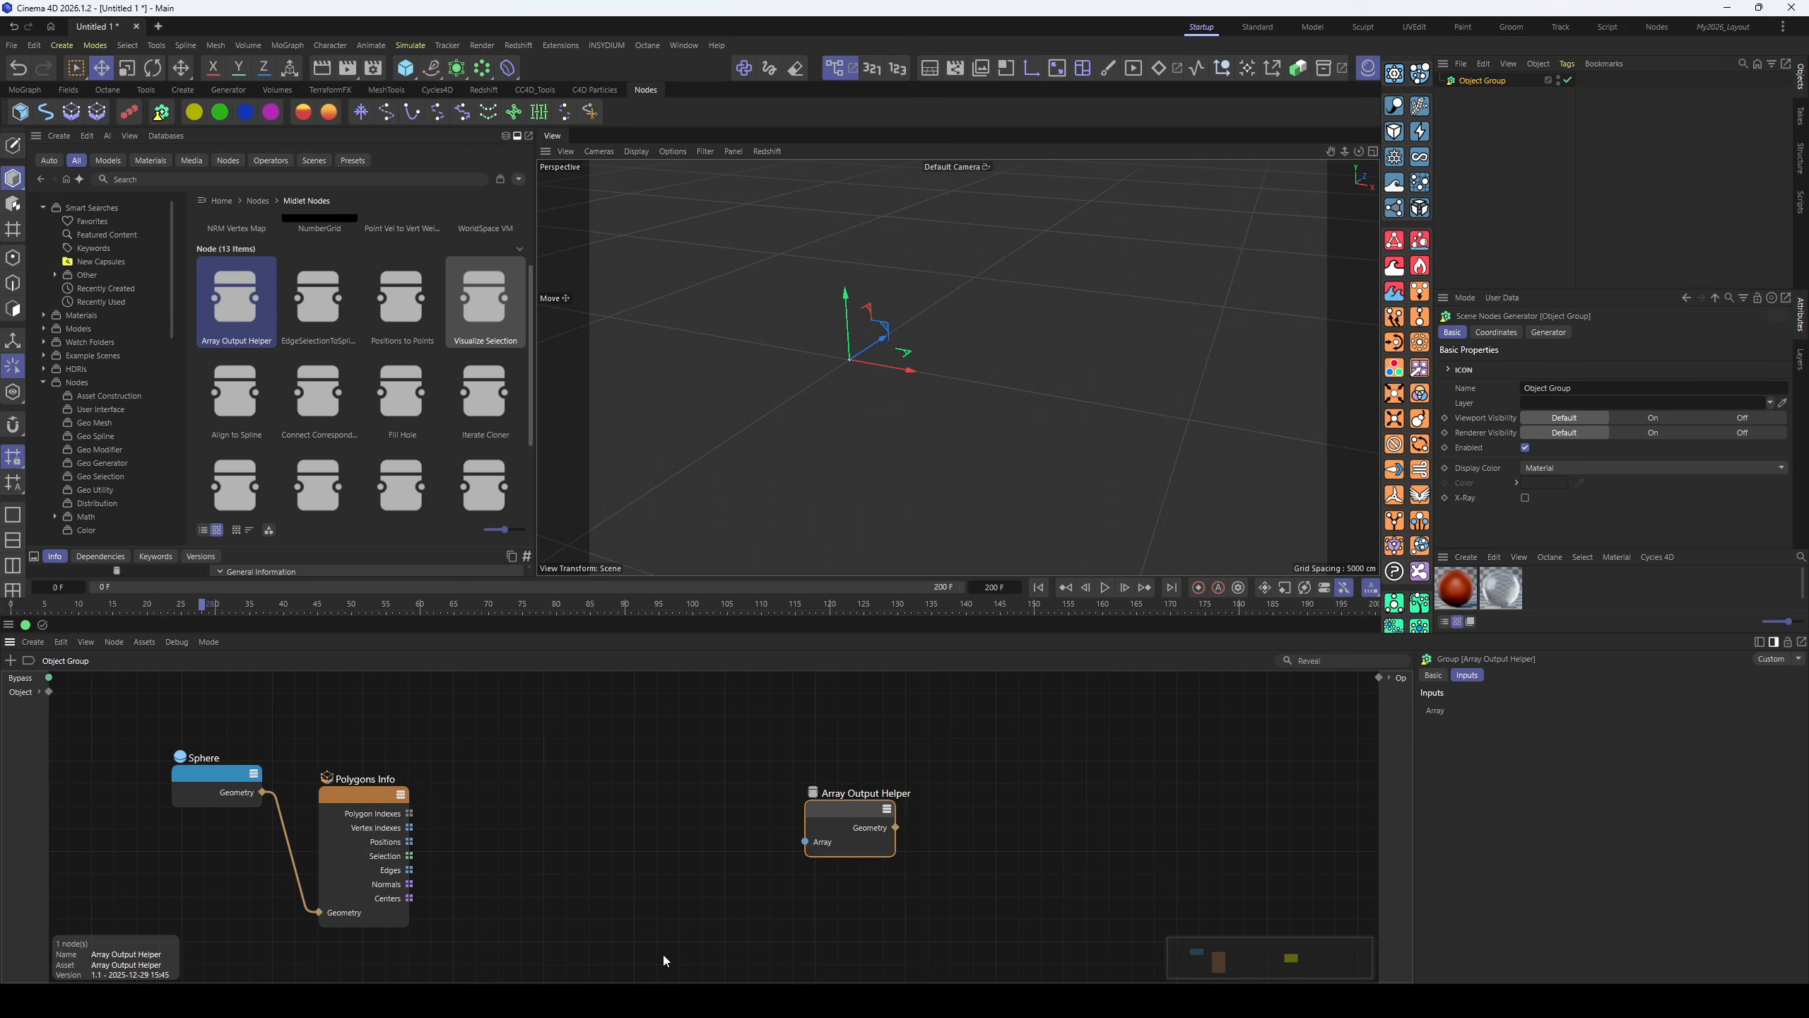
pyautogui.moveTo(410, 814); pyautogui.dragTo(503, 860)
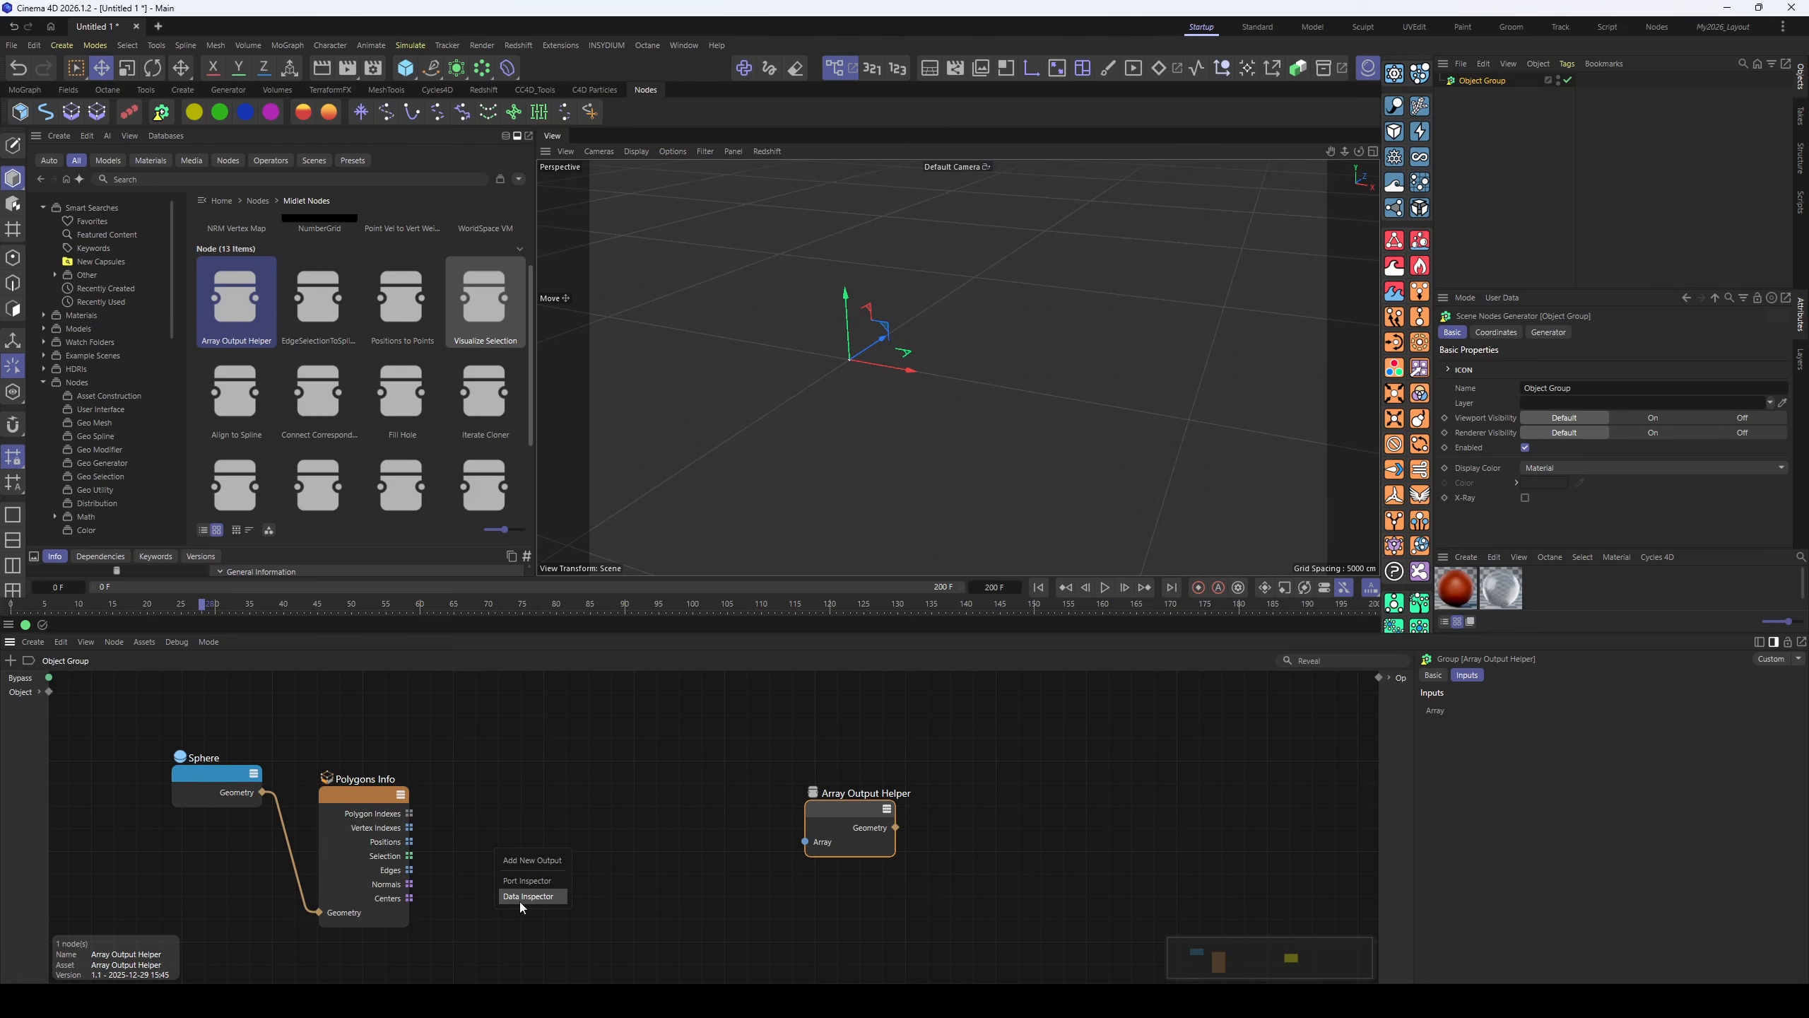
pyautogui.click(520, 899)
pyautogui.click(719, 645)
pyautogui.moveTo(432, 817); pyautogui.dragTo(515, 845)
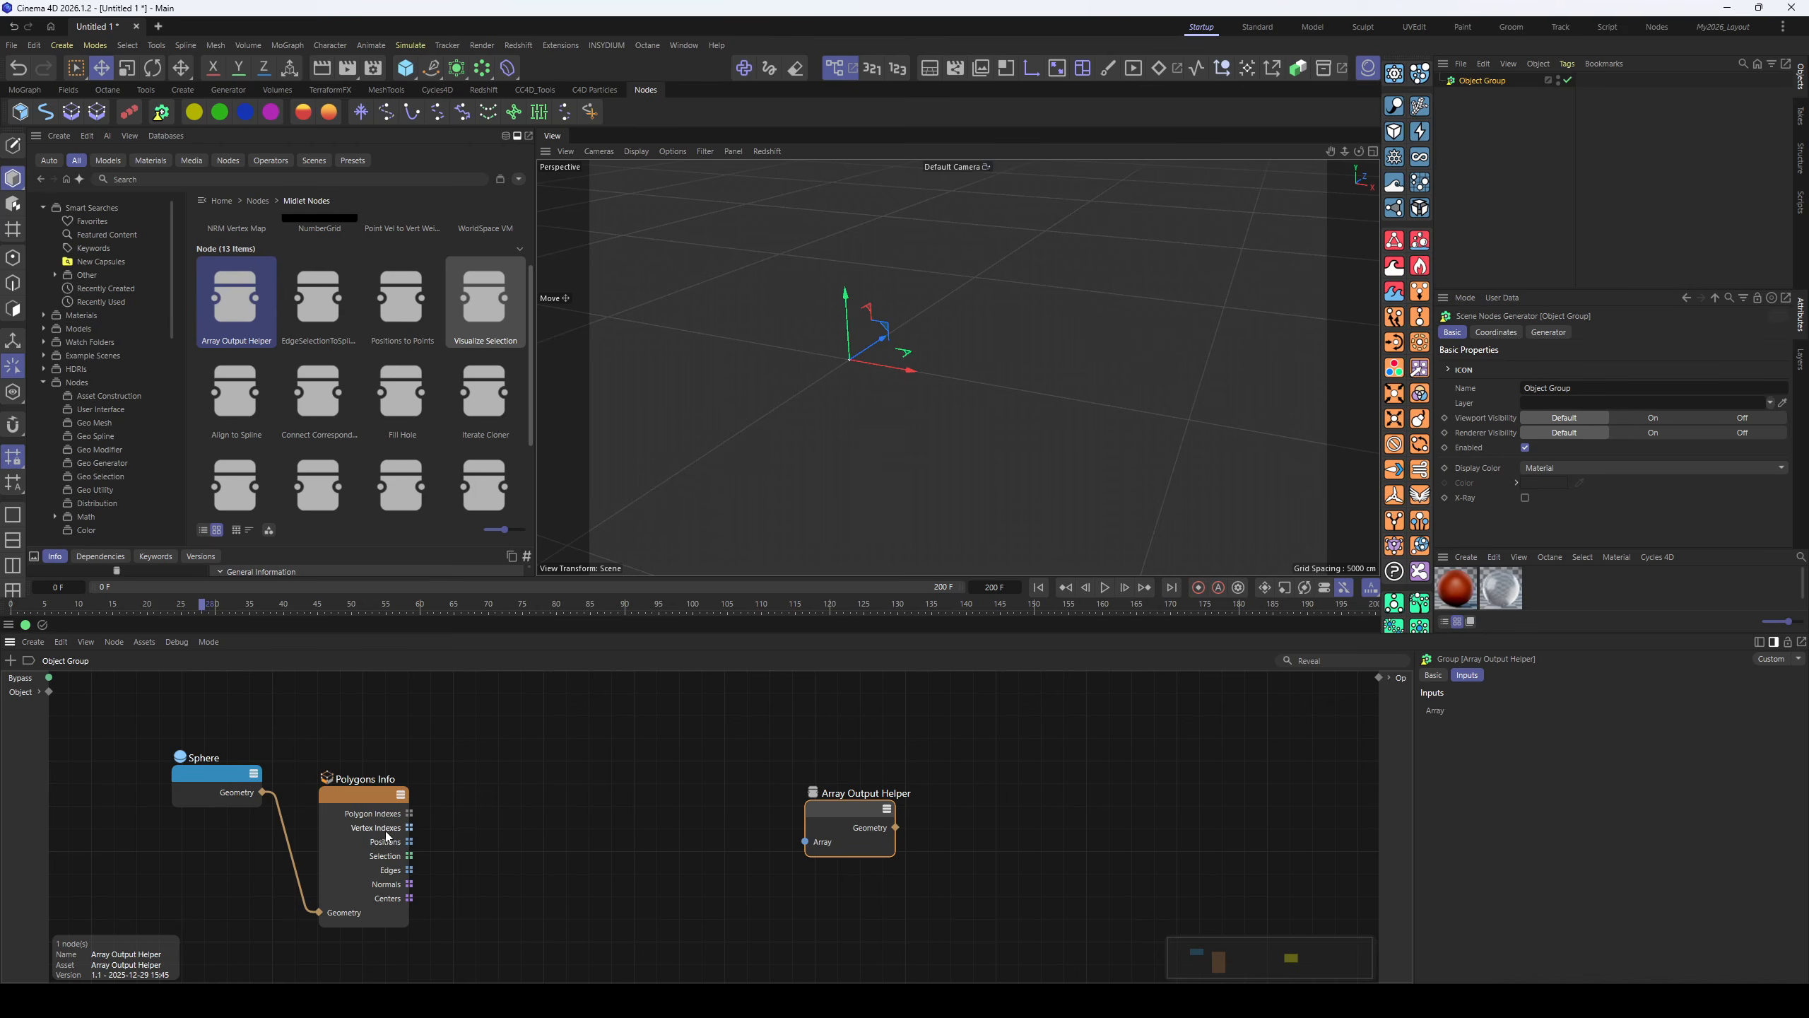
# - Connect Polygons Info's Polygon Indexes to the Array Output Helper's Array input, and route its Geometry through a Geometry Op to the graph's Op output
pyautogui.moveTo(828, 827); pyautogui.dragTo(824, 805)
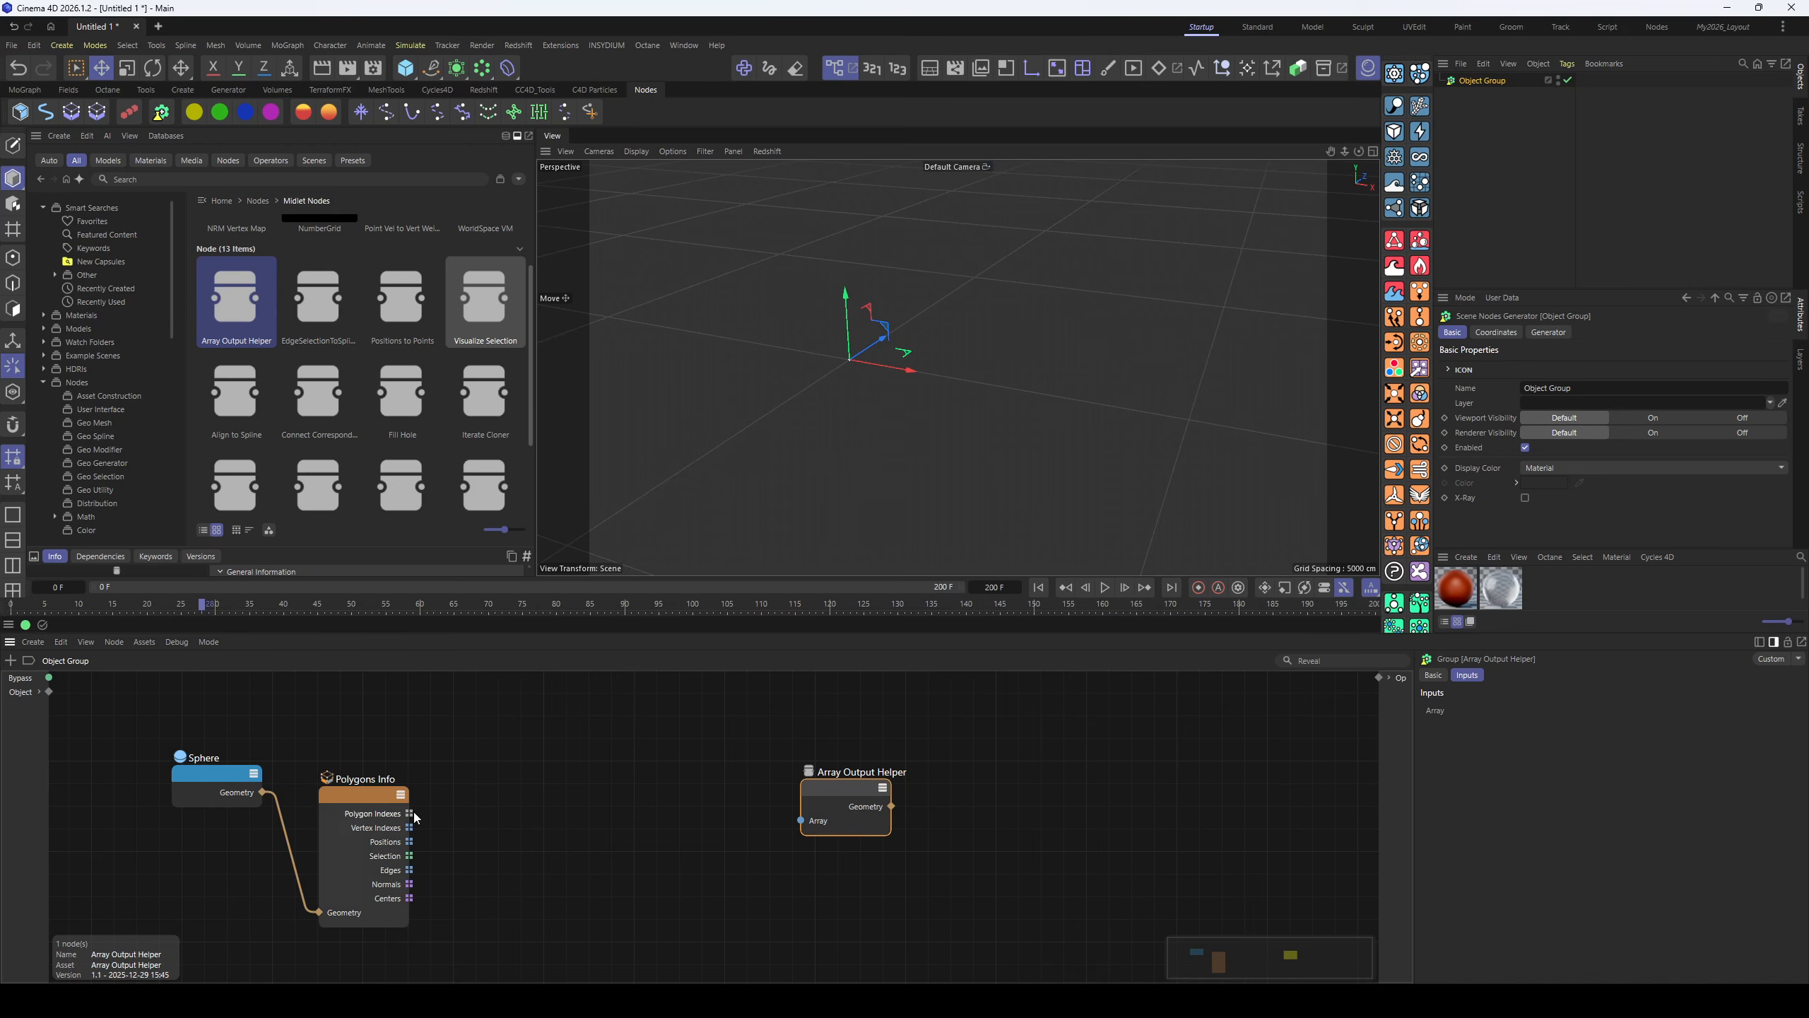
pyautogui.moveTo(410, 814); pyautogui.dragTo(1378, 677)
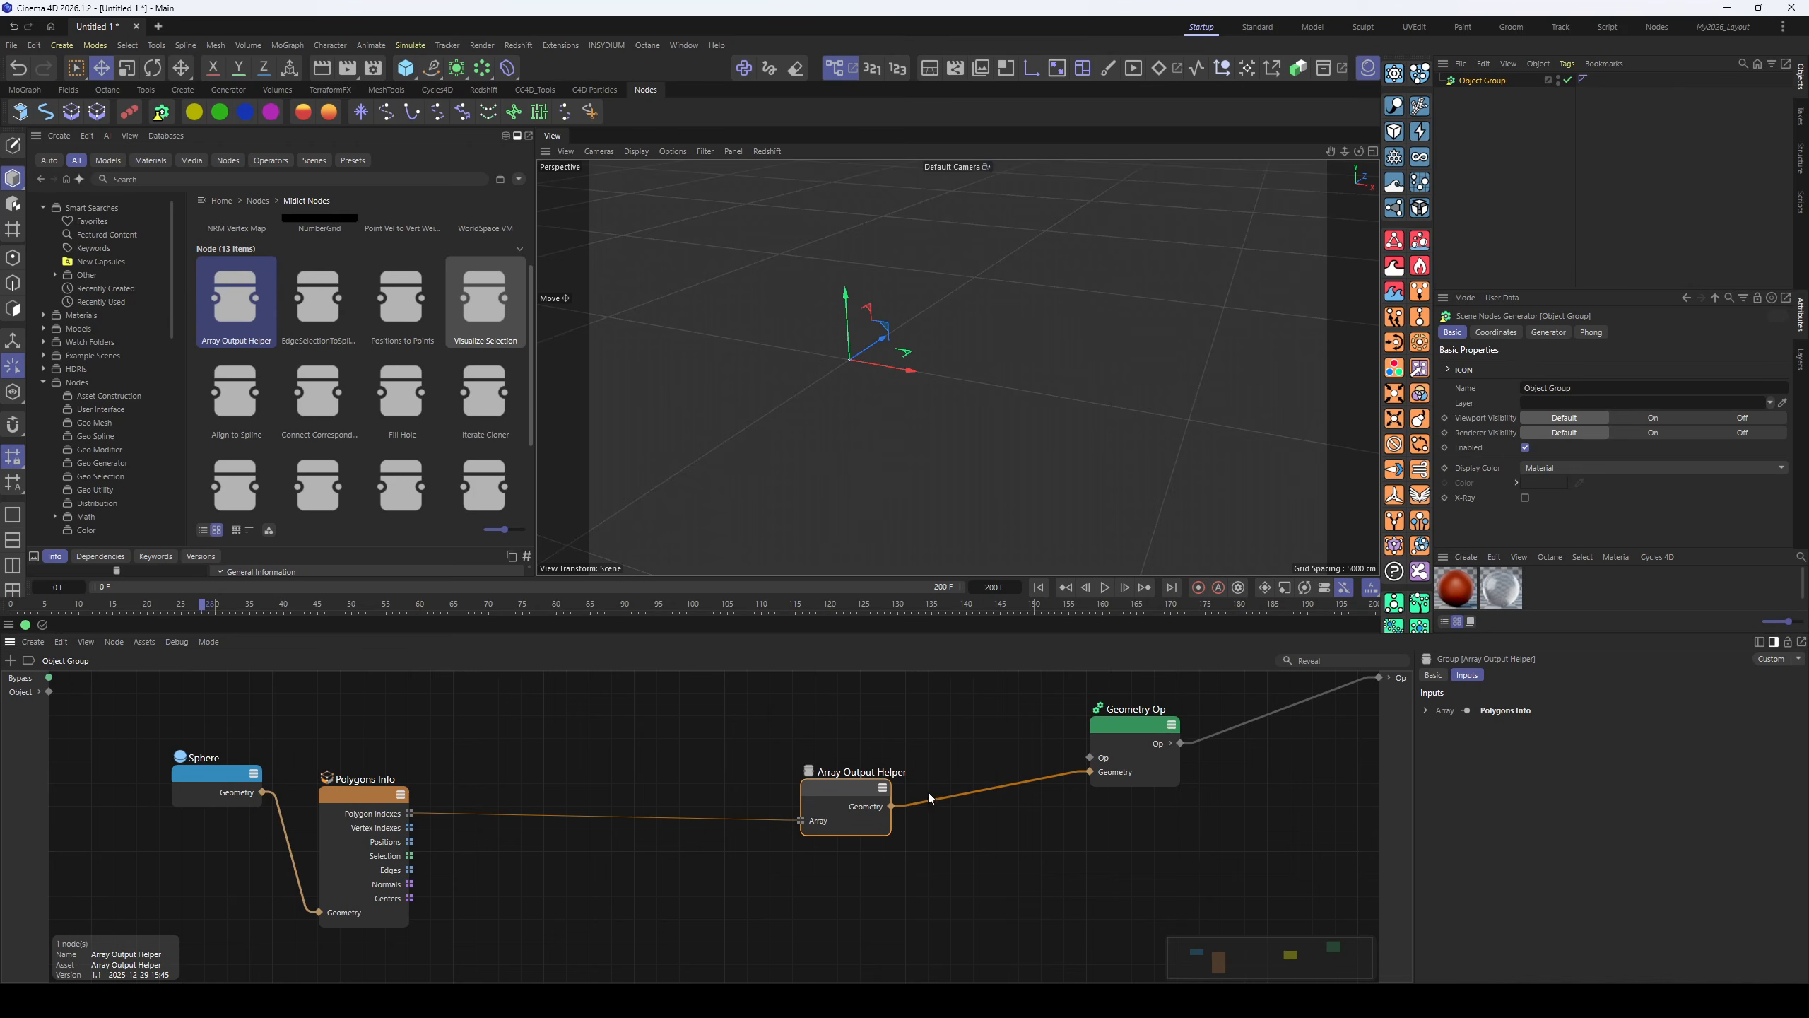
# - Move the Array Output Helper node away from Polygons Info and inspect the Polygon Indexes output in the Data Inspector
pyautogui.moveTo(848, 791); pyautogui.dragTo(917, 813)
pyautogui.moveTo(414, 815); pyautogui.dragTo(480, 877)
pyautogui.click(489, 900)
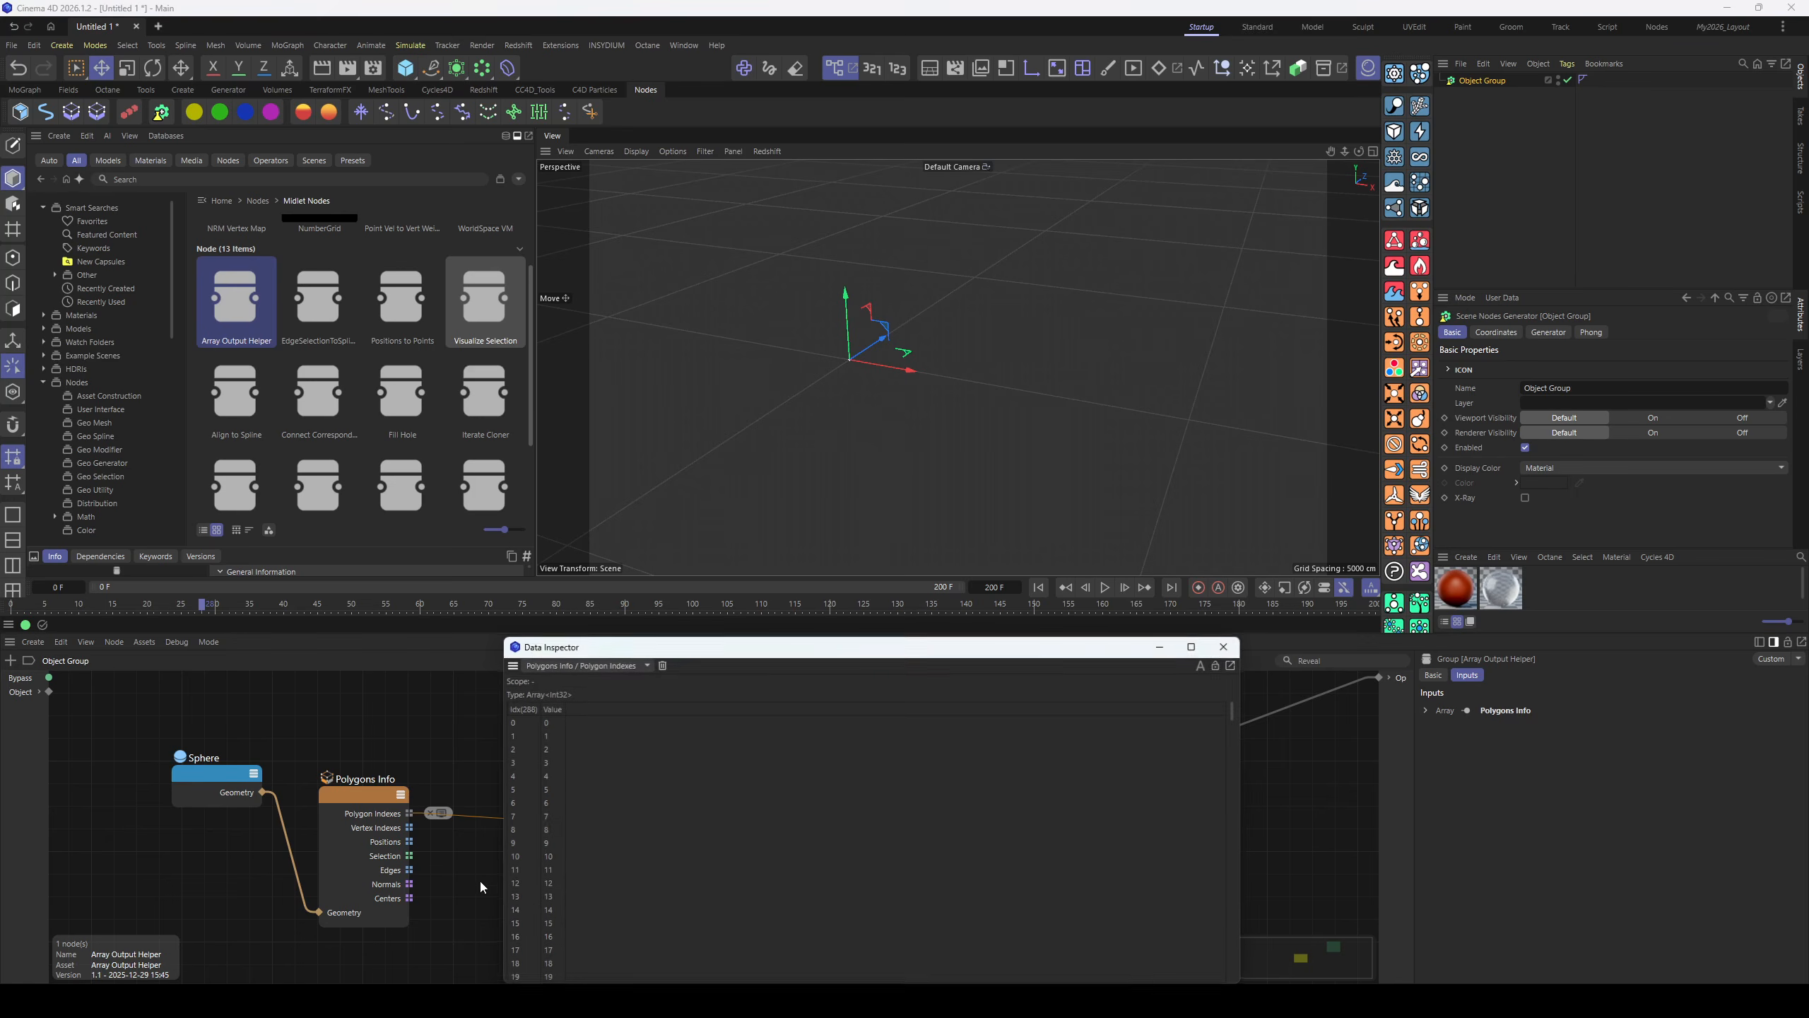
pyautogui.click(1225, 646)
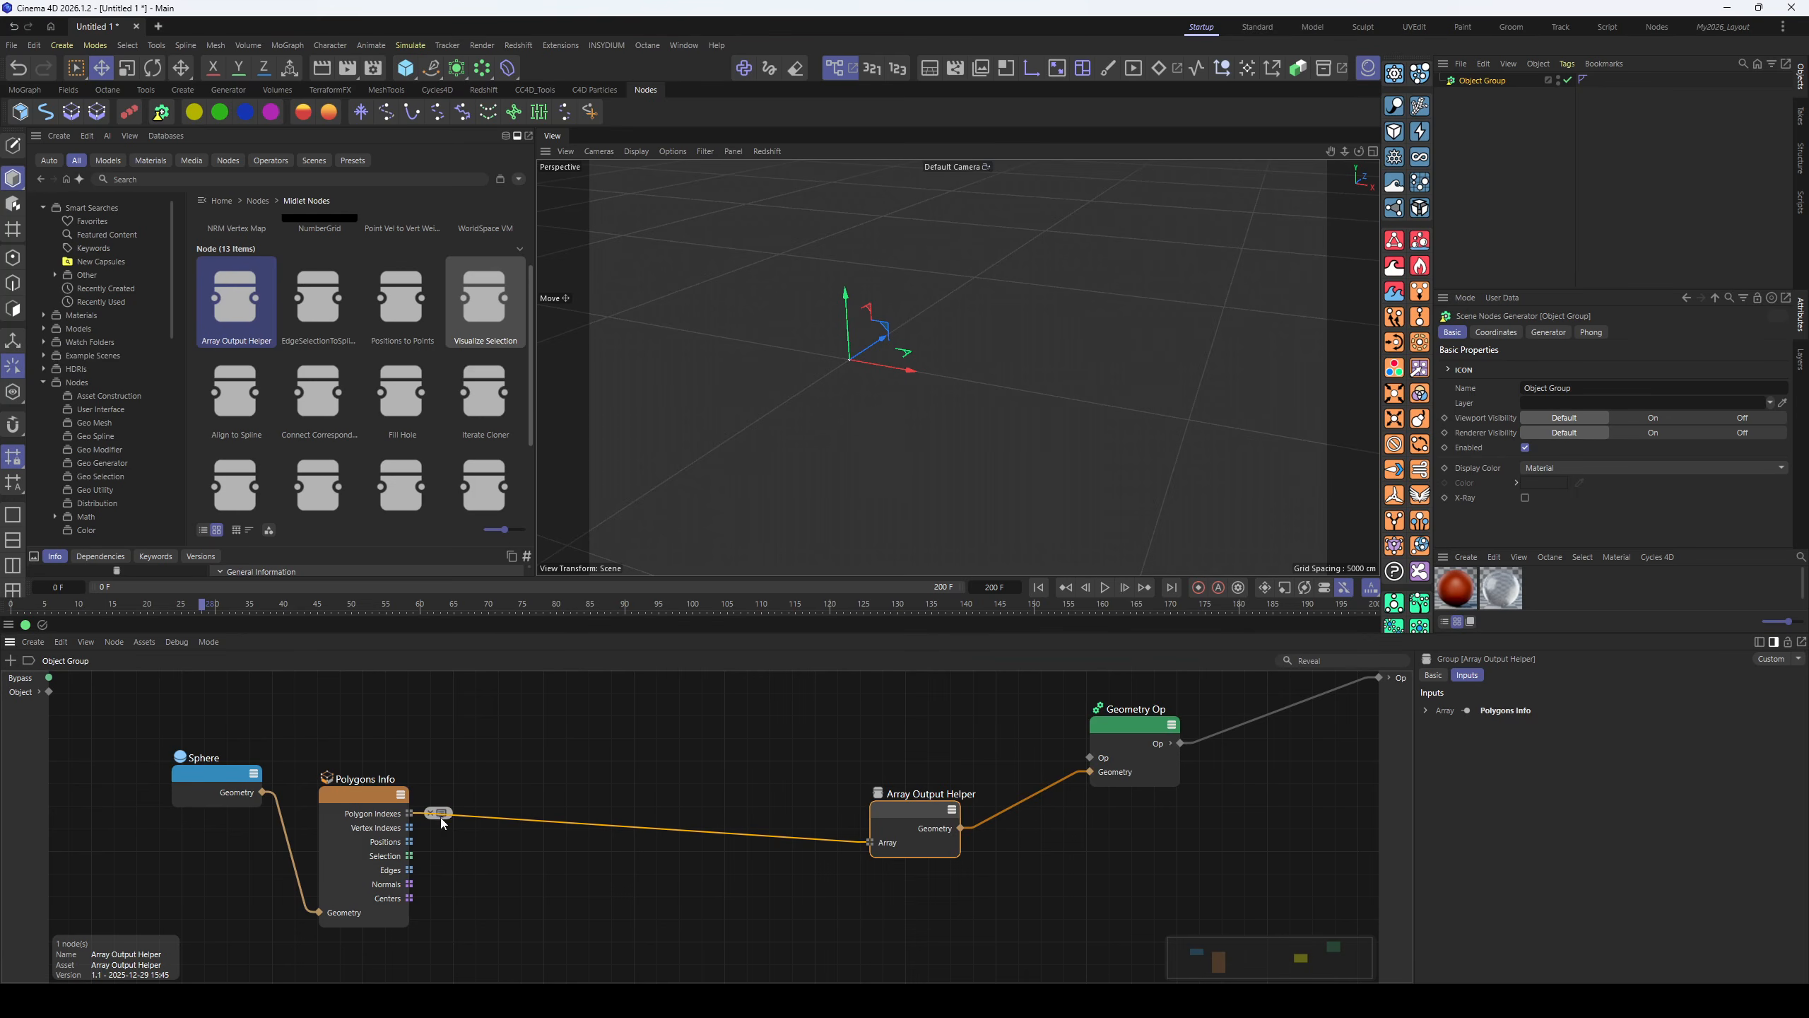
# - Connect Polygons Info's Normals to the Array Output Helper's Array input and inspect the port's data
pyautogui.moveTo(443, 811); pyautogui.dragTo(907, 851)
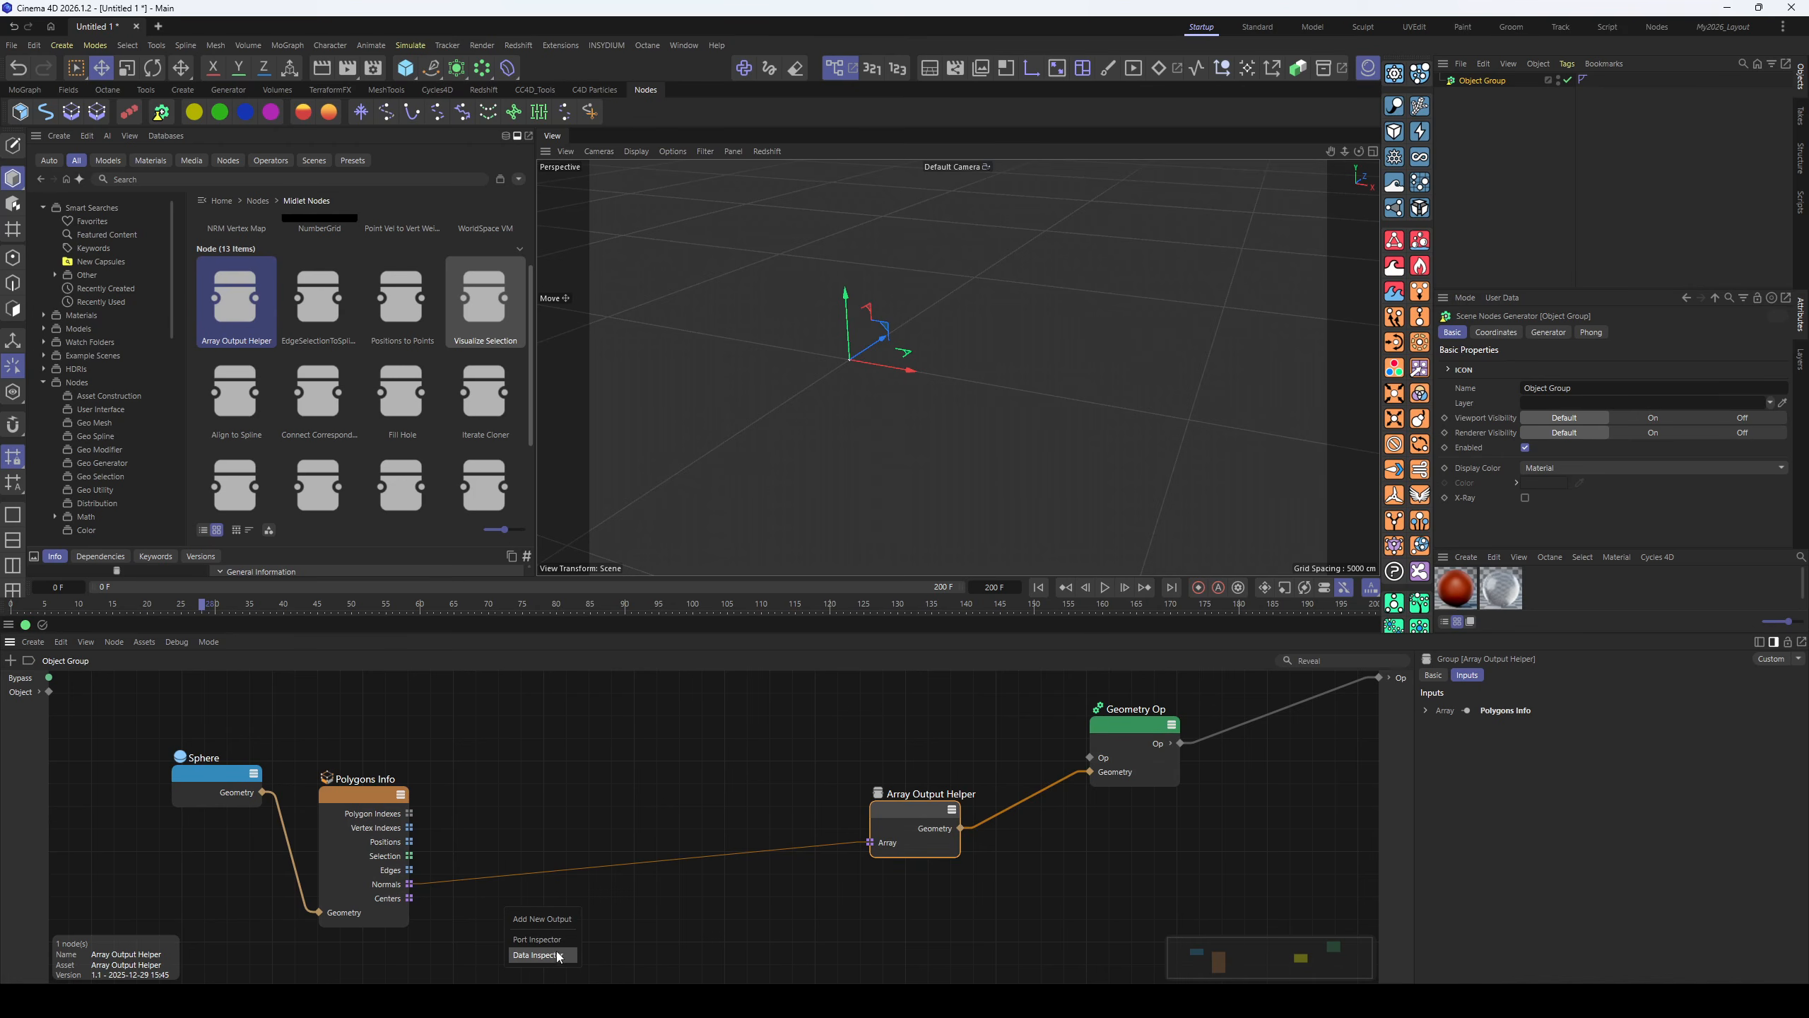
pyautogui.click(558, 955)
pyautogui.click(739, 646)
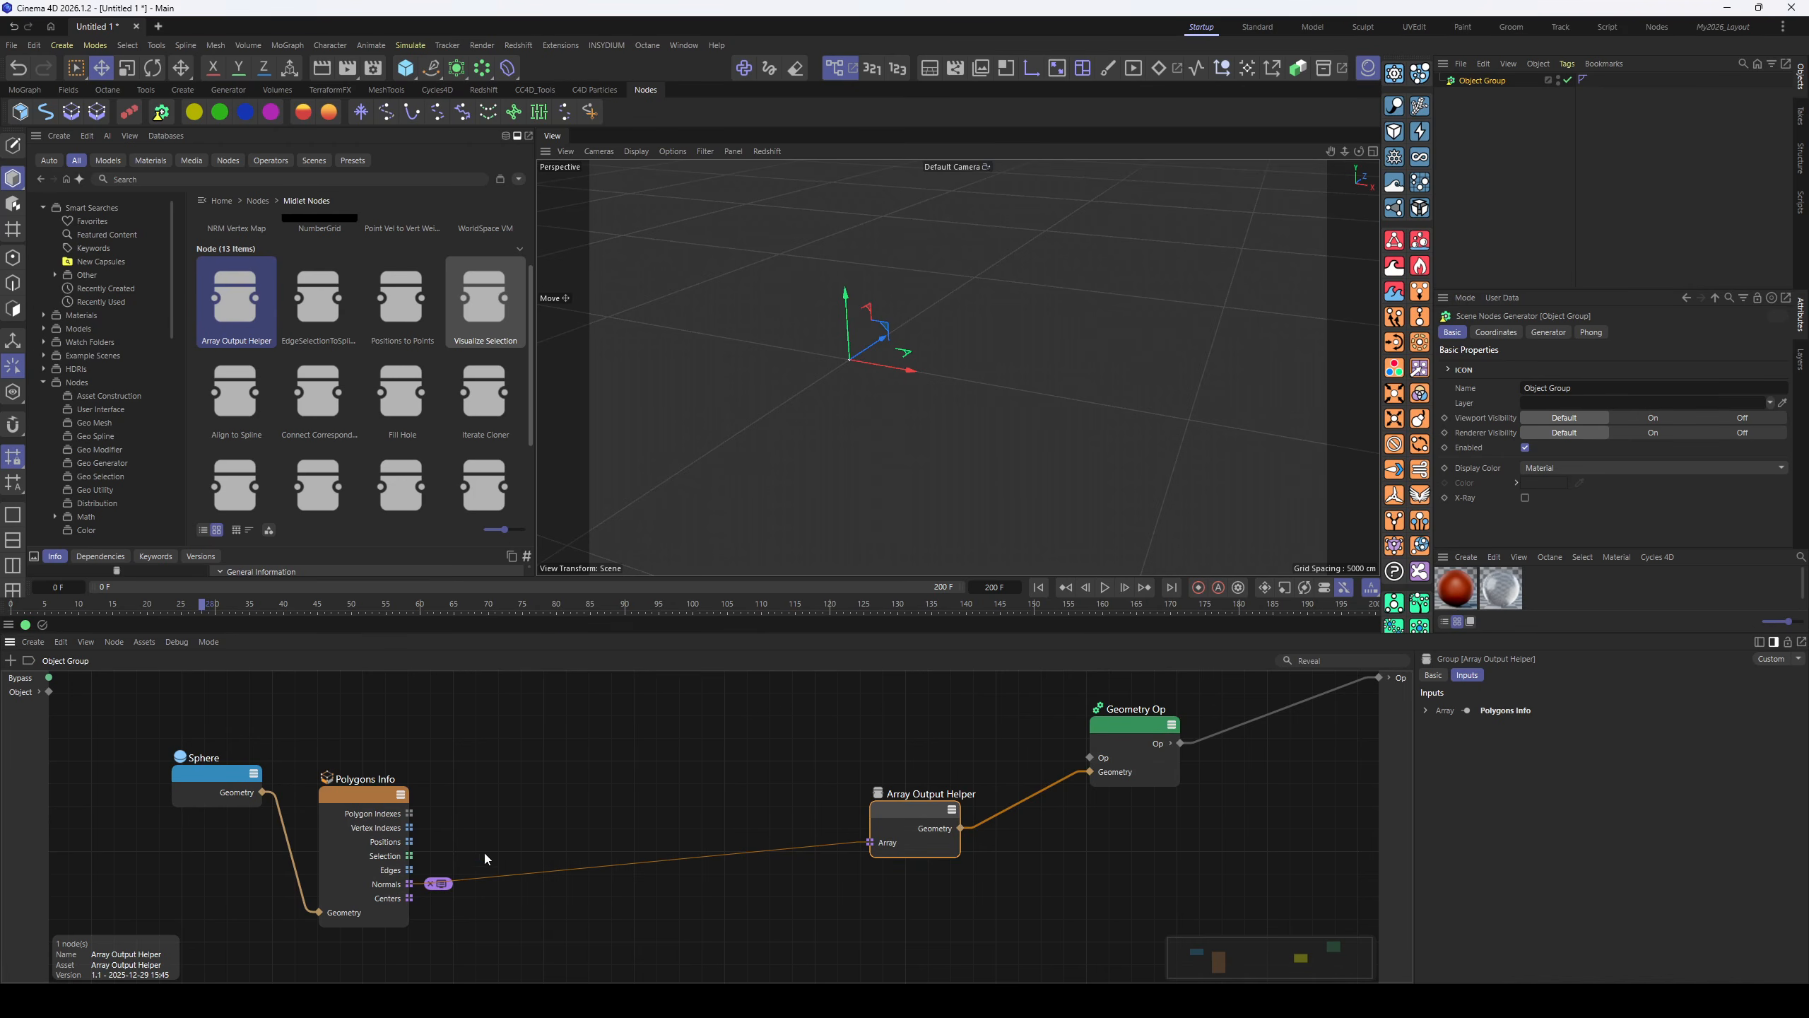
pyautogui.moveTo(447, 891); pyautogui.dragTo(523, 946)
# - Connect Polygons Info's Centers to the Array Output Helper's Array input and examine its values in the Data Inspector
pyautogui.moveTo(410, 898); pyautogui.dragTo(869, 842)
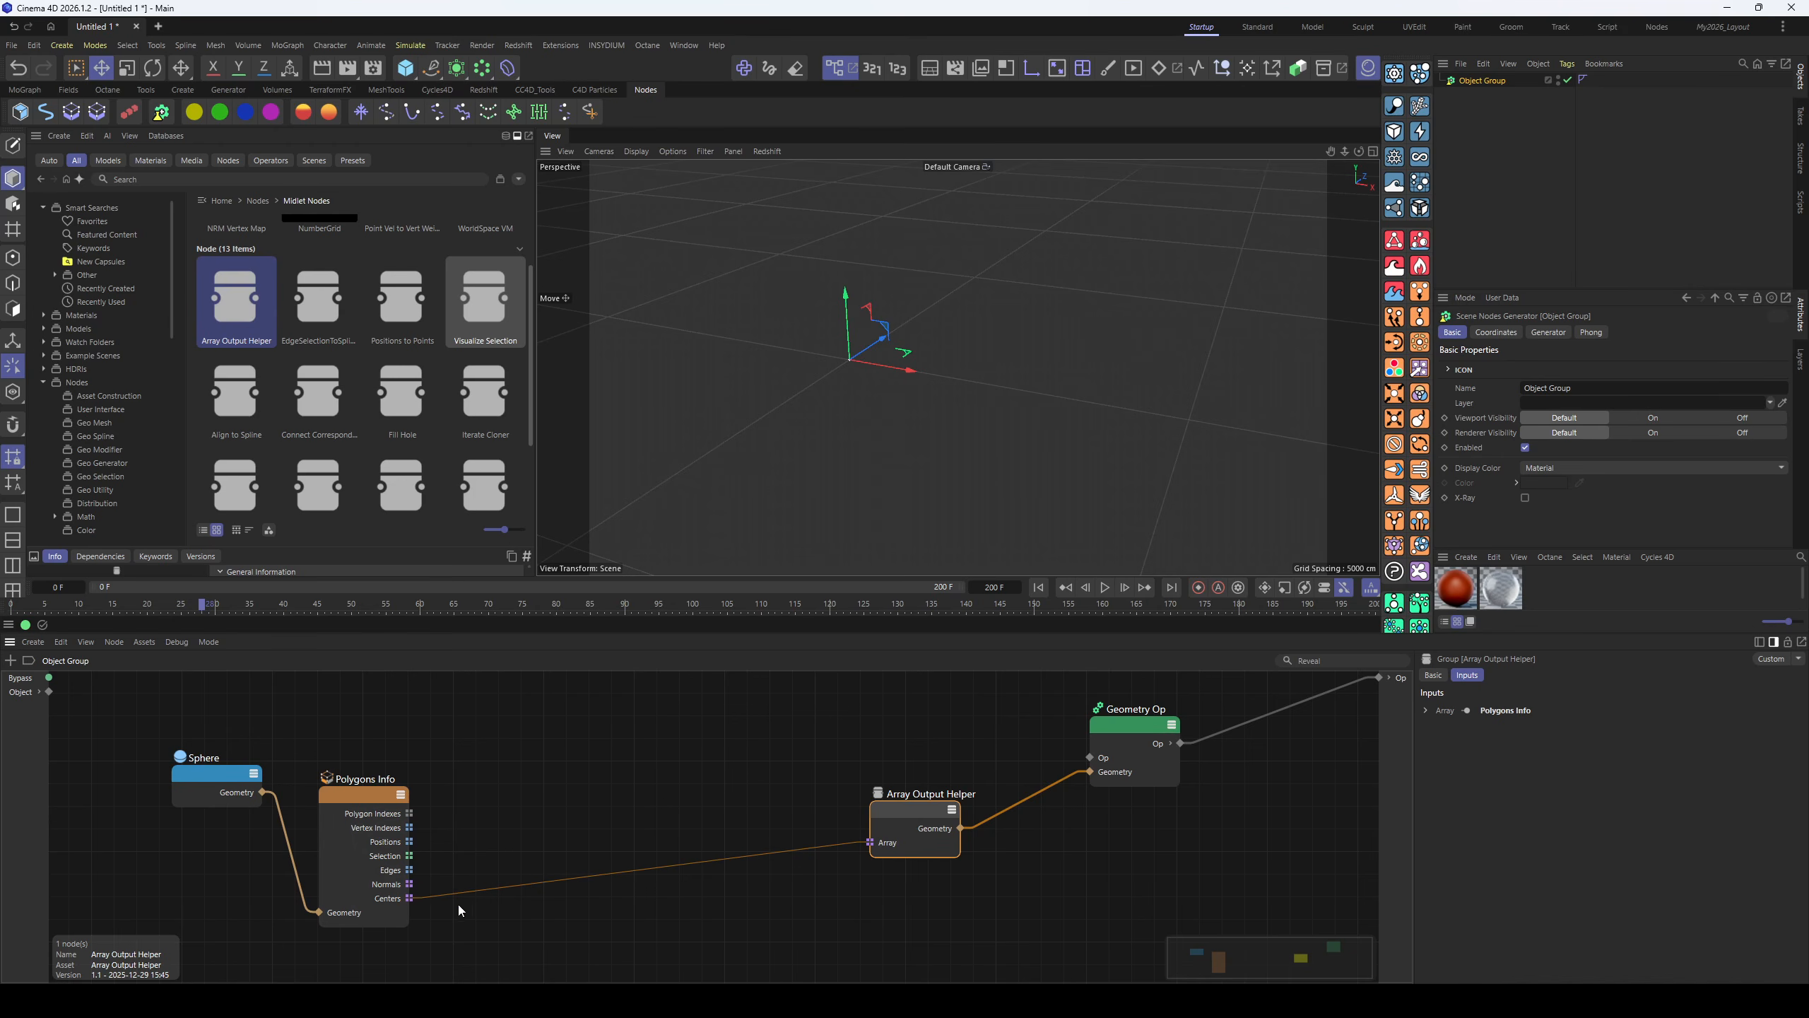
pyautogui.rightClick(533, 875)
pyautogui.click(568, 911)
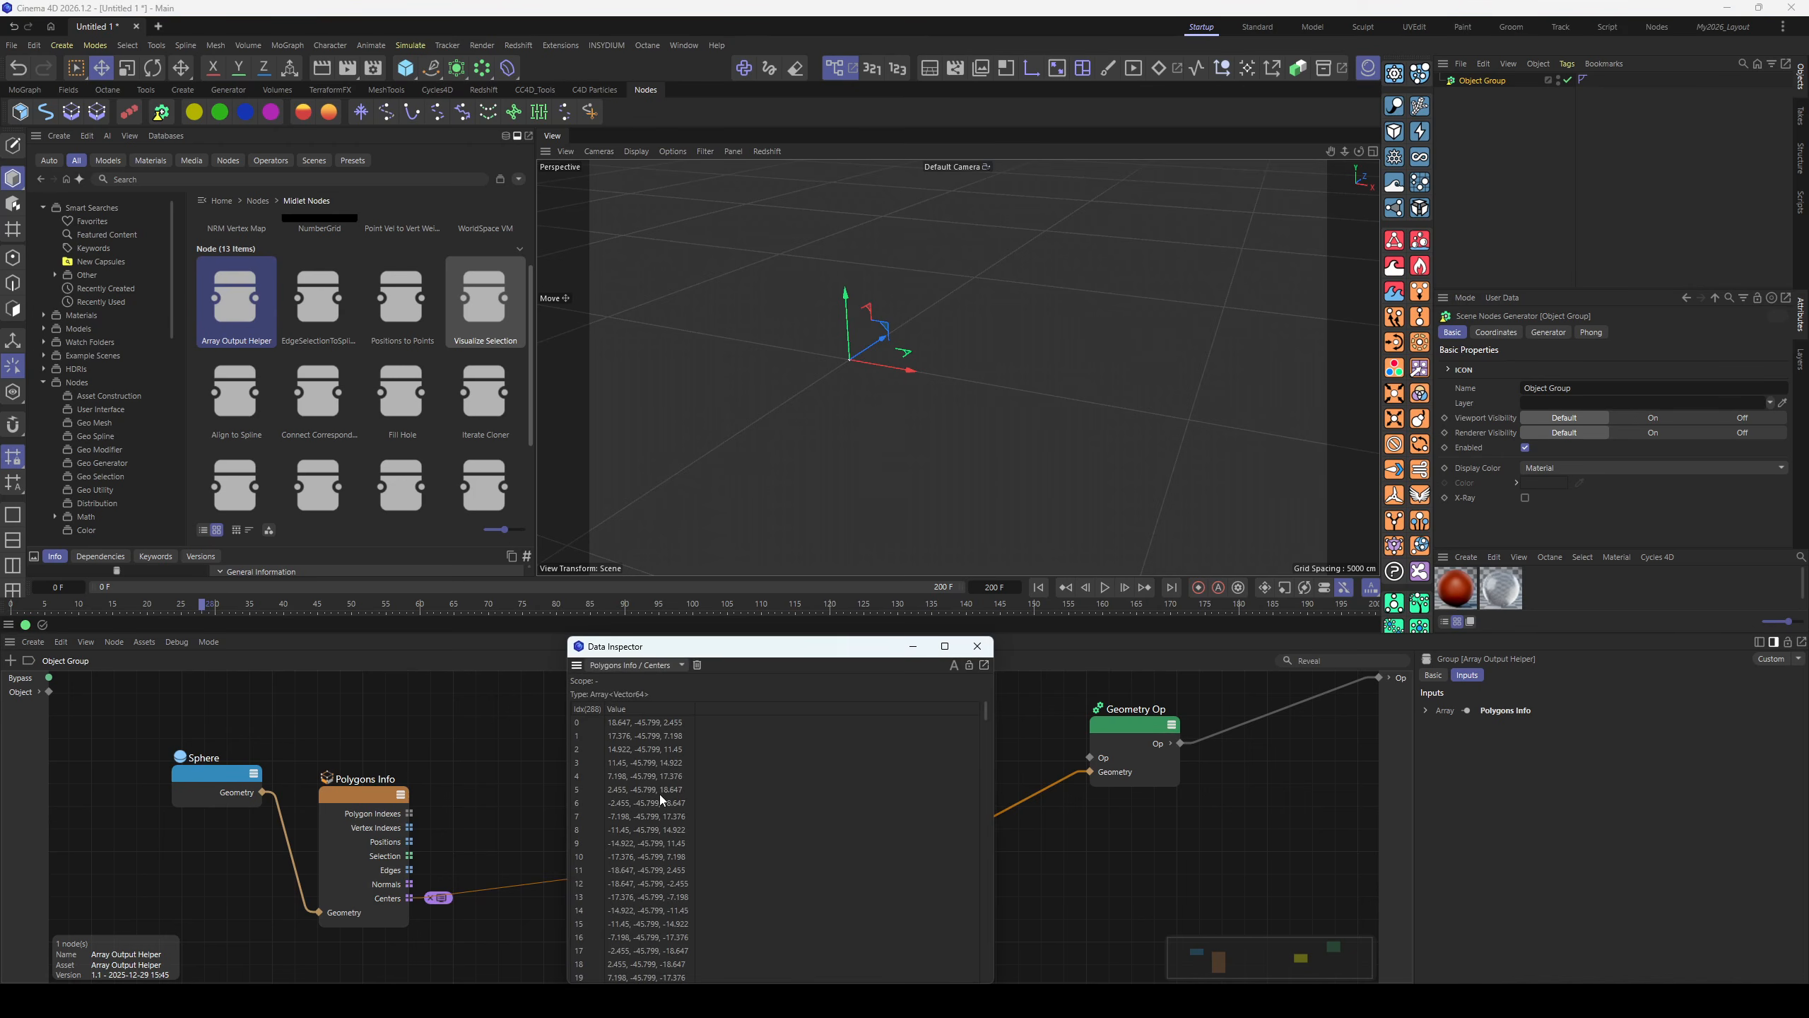
pyautogui.moveTo(432, 898); pyautogui.dragTo(476, 939)
pyautogui.click(977, 646)
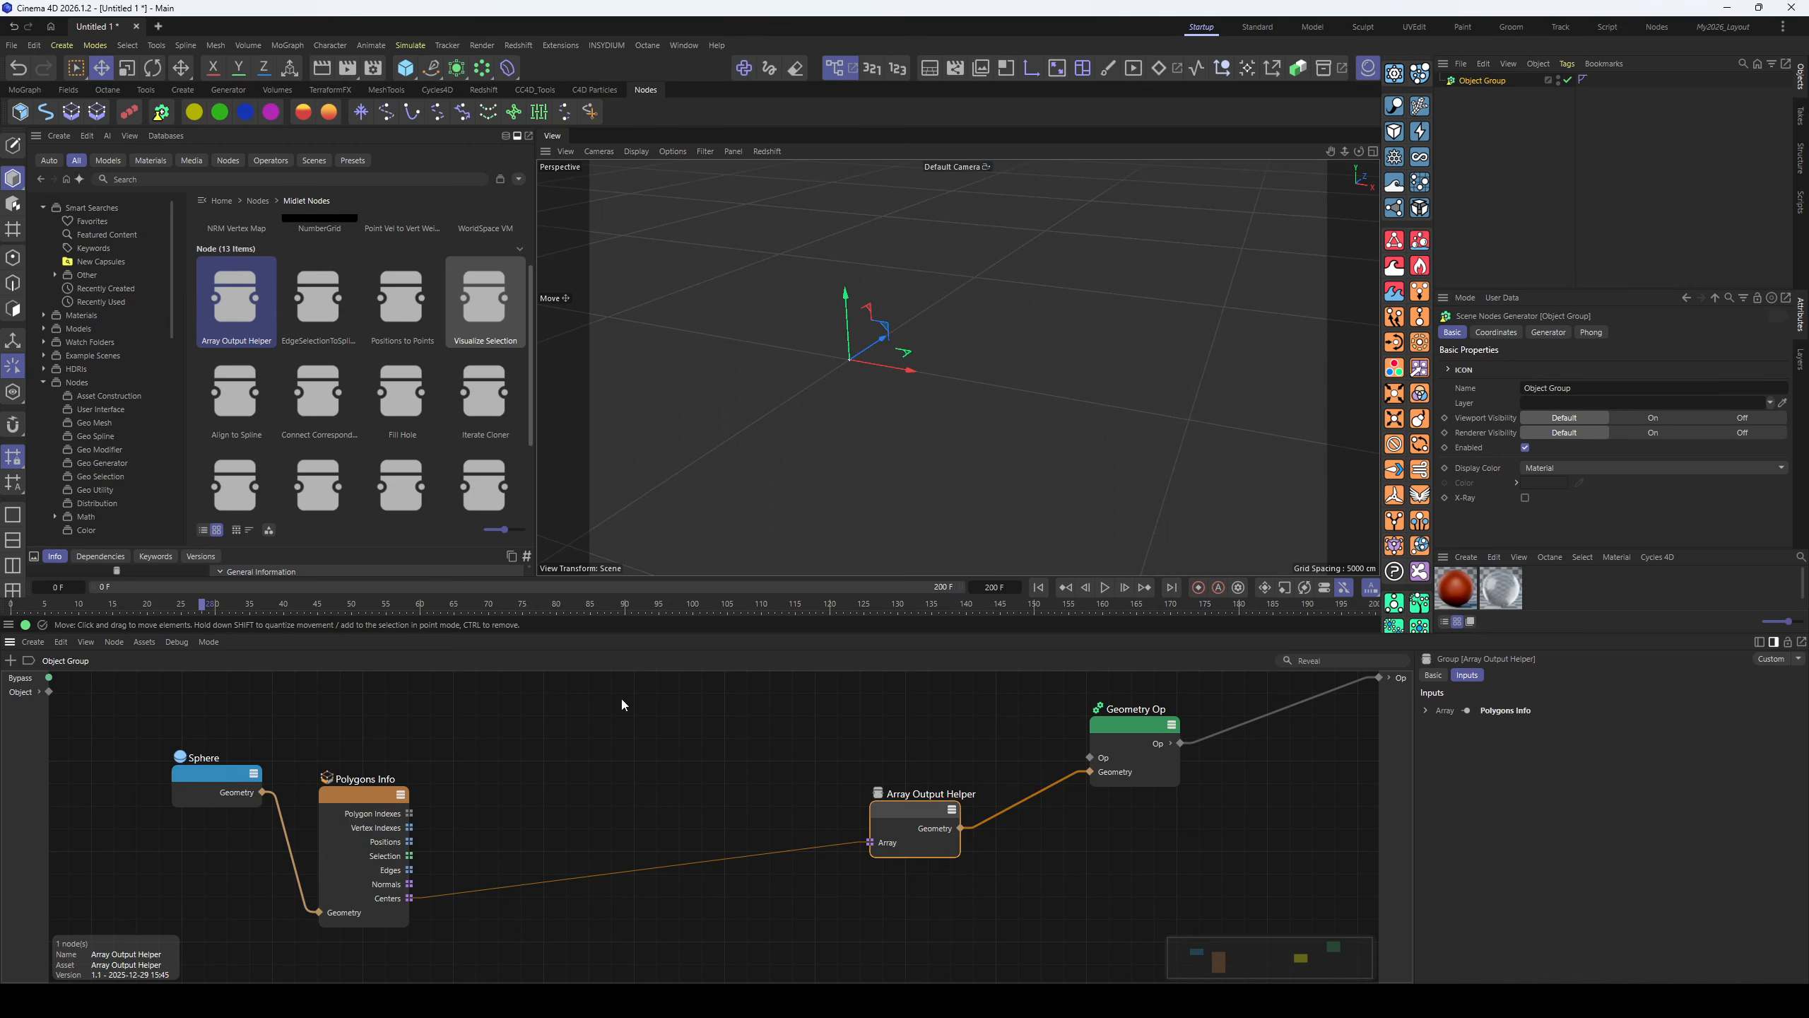
# - Disconnect the Array Output Helper's Array input and delete the helper node from the graph
pyautogui.click(820, 847)
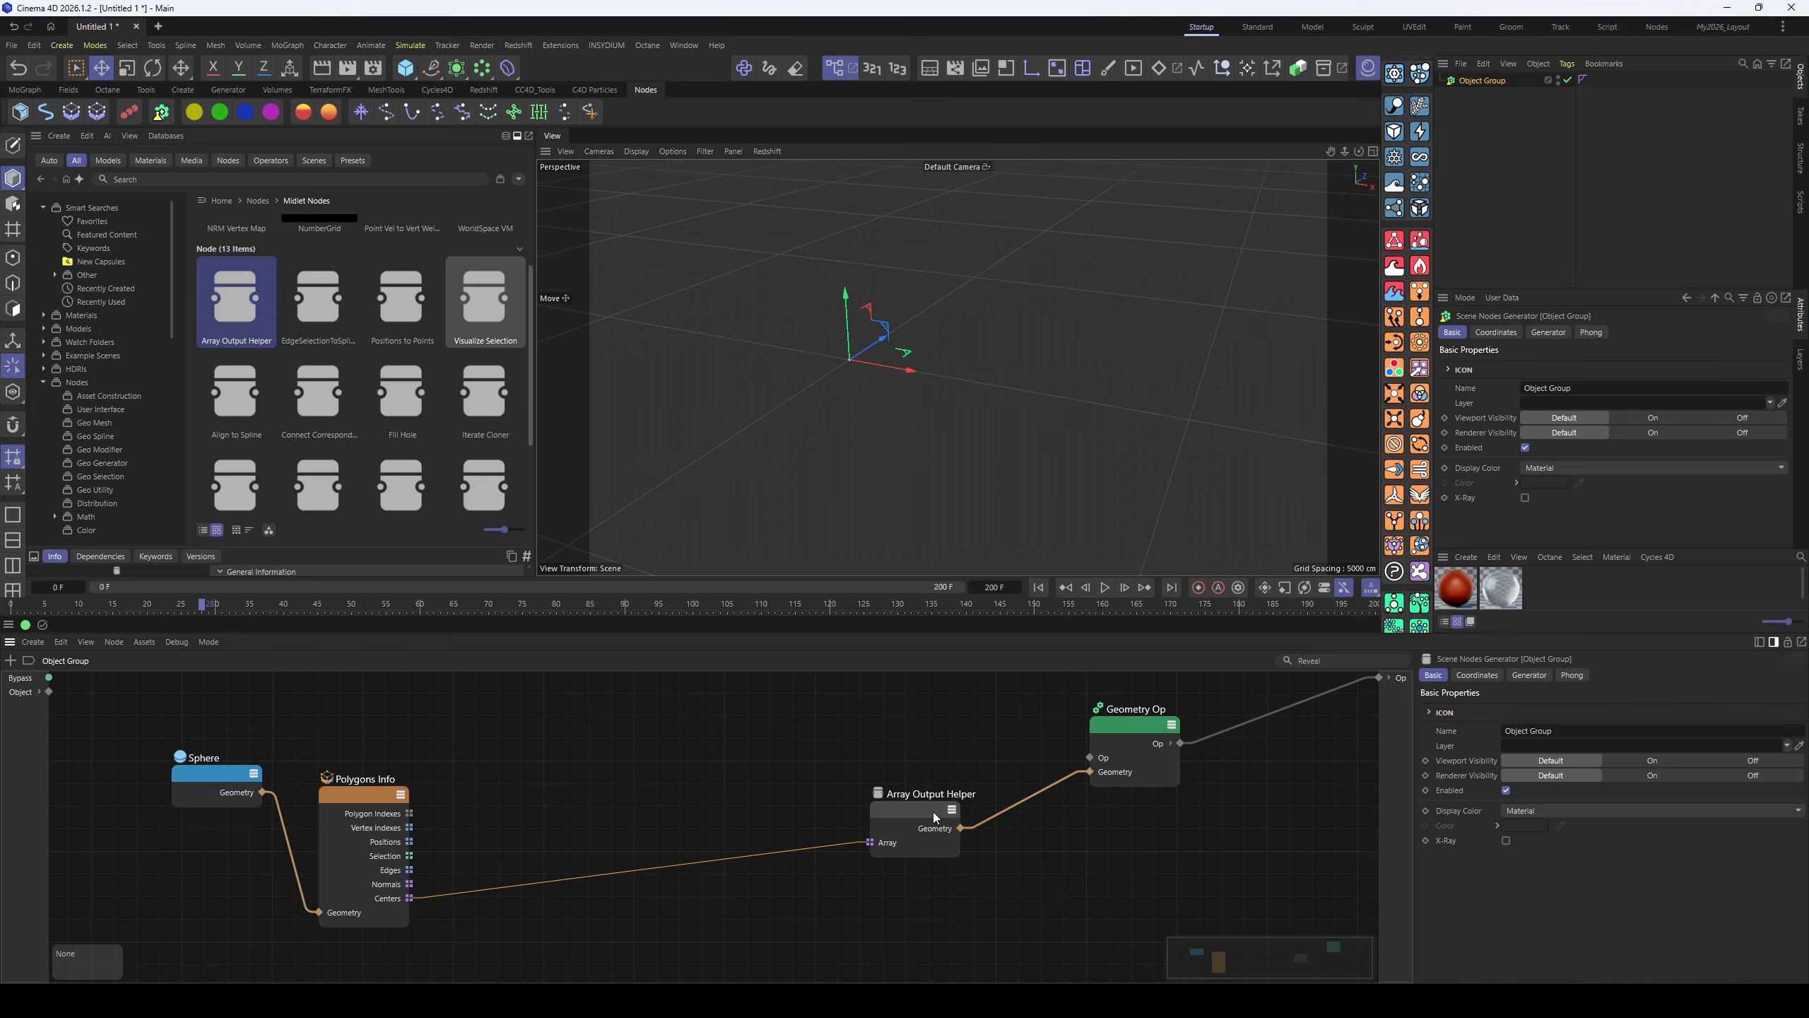
pyautogui.moveTo(866, 843); pyautogui.dragTo(831, 856)
pyautogui.click(959, 828)
pyautogui.click(858, 815)
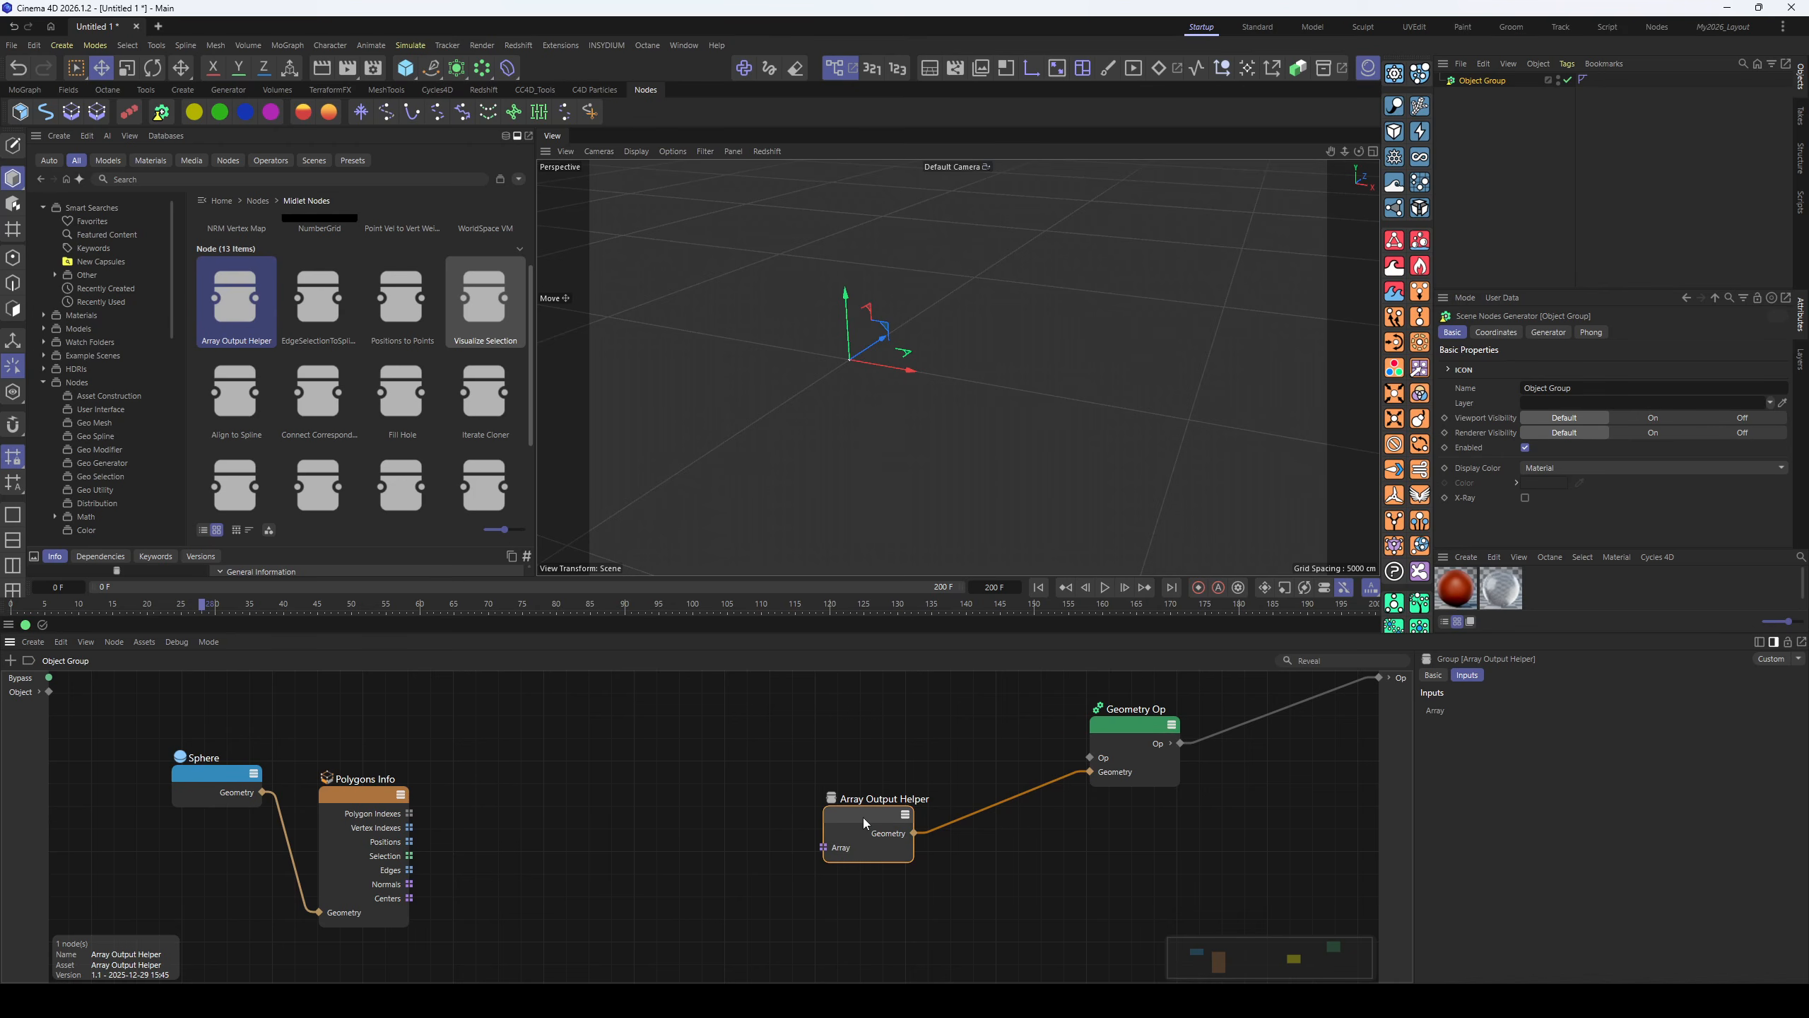
pyautogui.press('Delete')
# - Add the EdgeSelectionToSpline asset from Midlet Nodes to the graph
pyautogui.moveTo(316, 315); pyautogui.dragTo(719, 910)
pyautogui.click(684, 808)
pyautogui.click(801, 815)
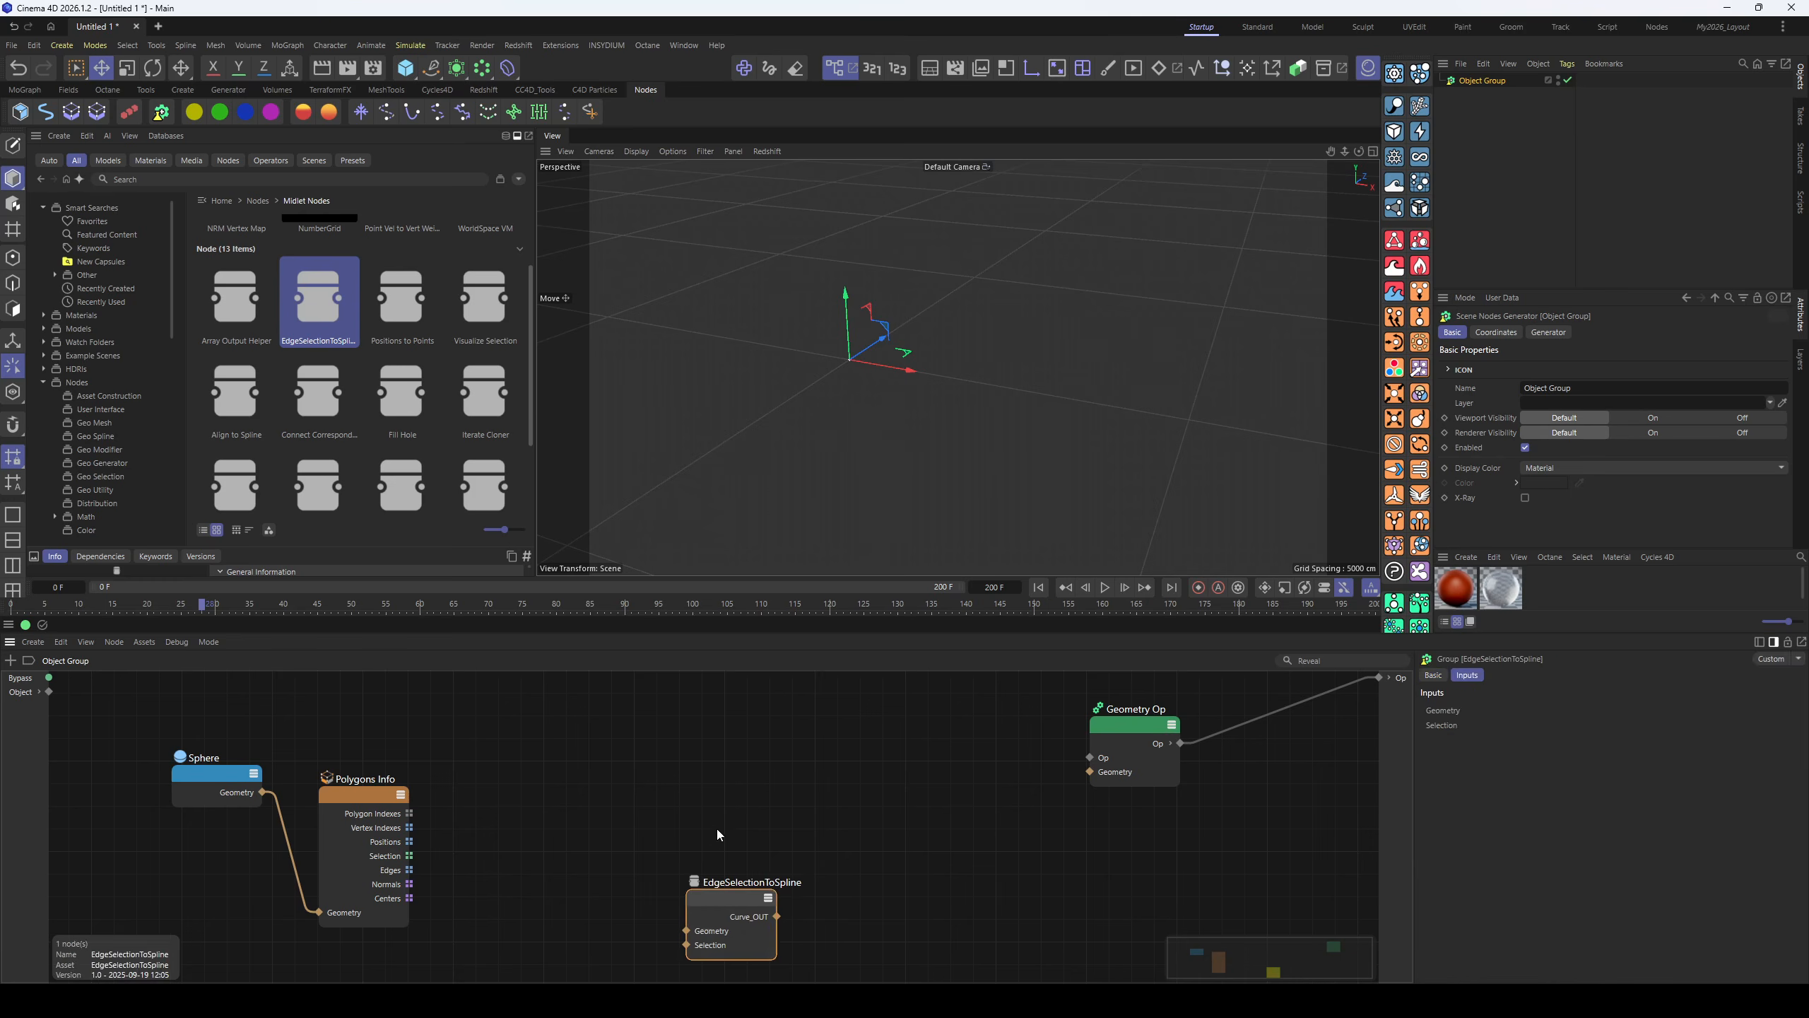
pyautogui.click(717, 829)
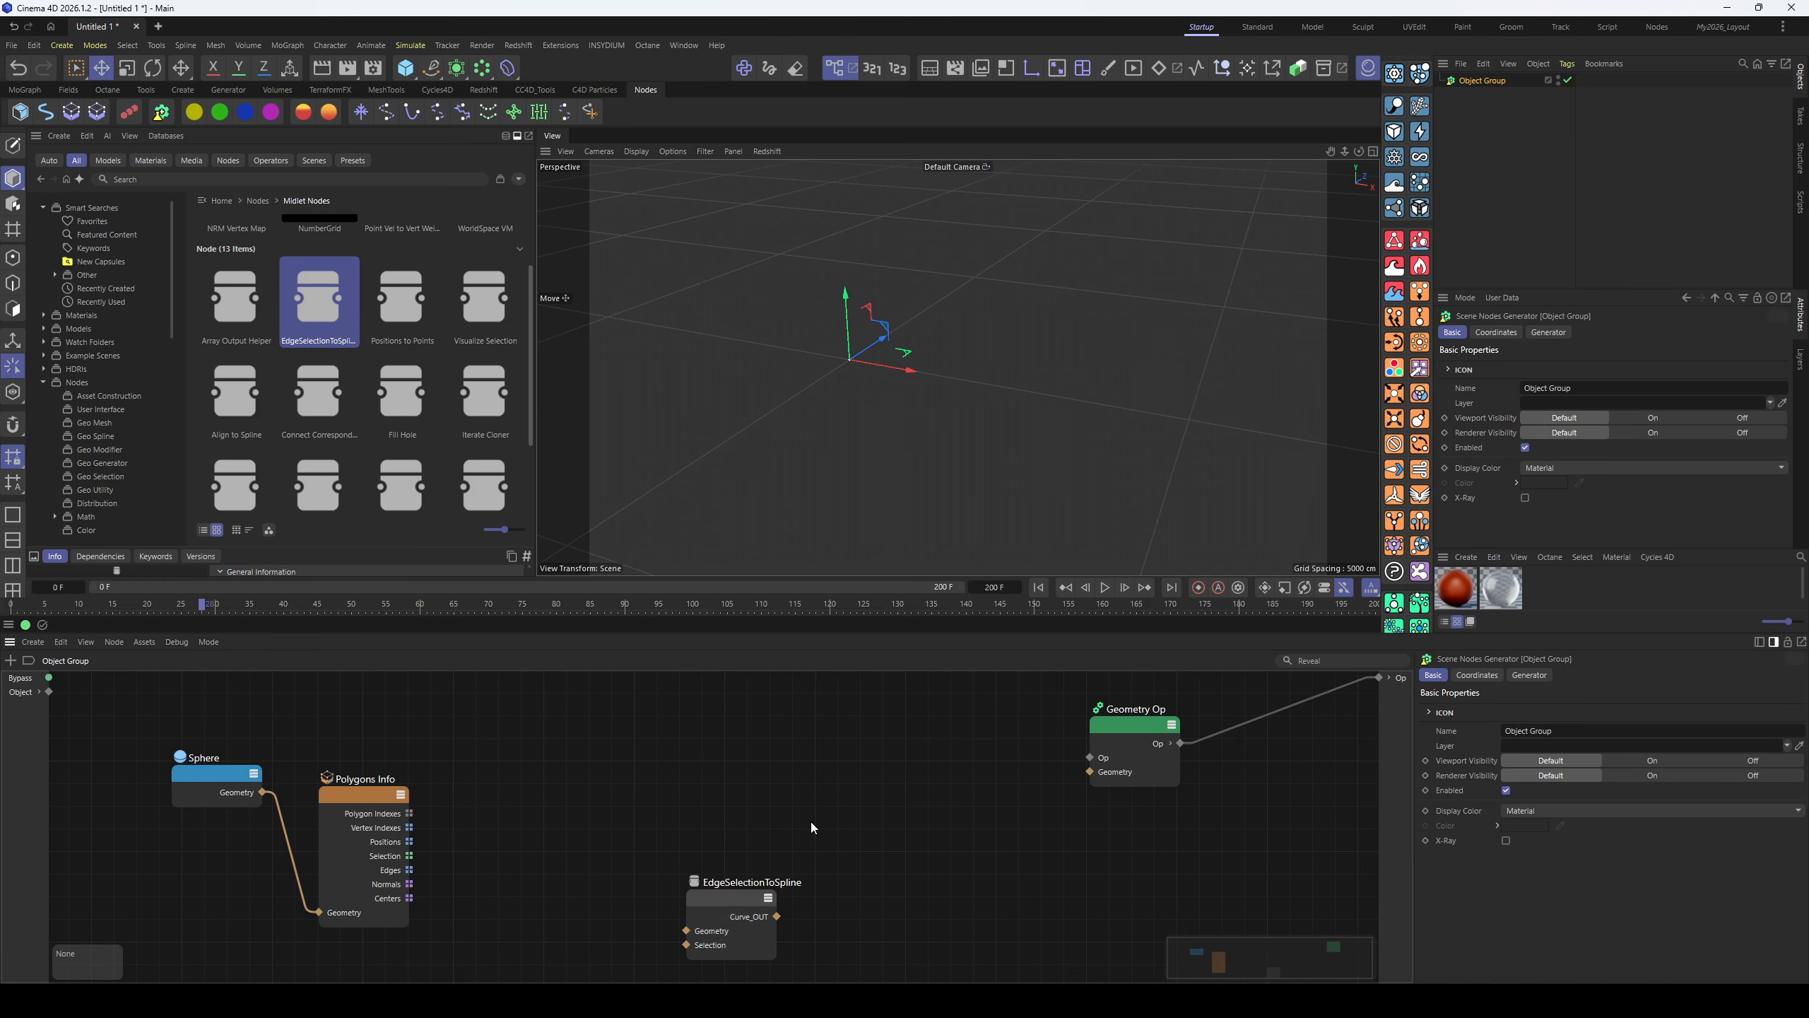
# - Search the node library for "edge" and add the Edge to Spline node above EdgeSelectionToSpline
pyautogui.doubleClick(811, 822)
pyautogui.write('edge')
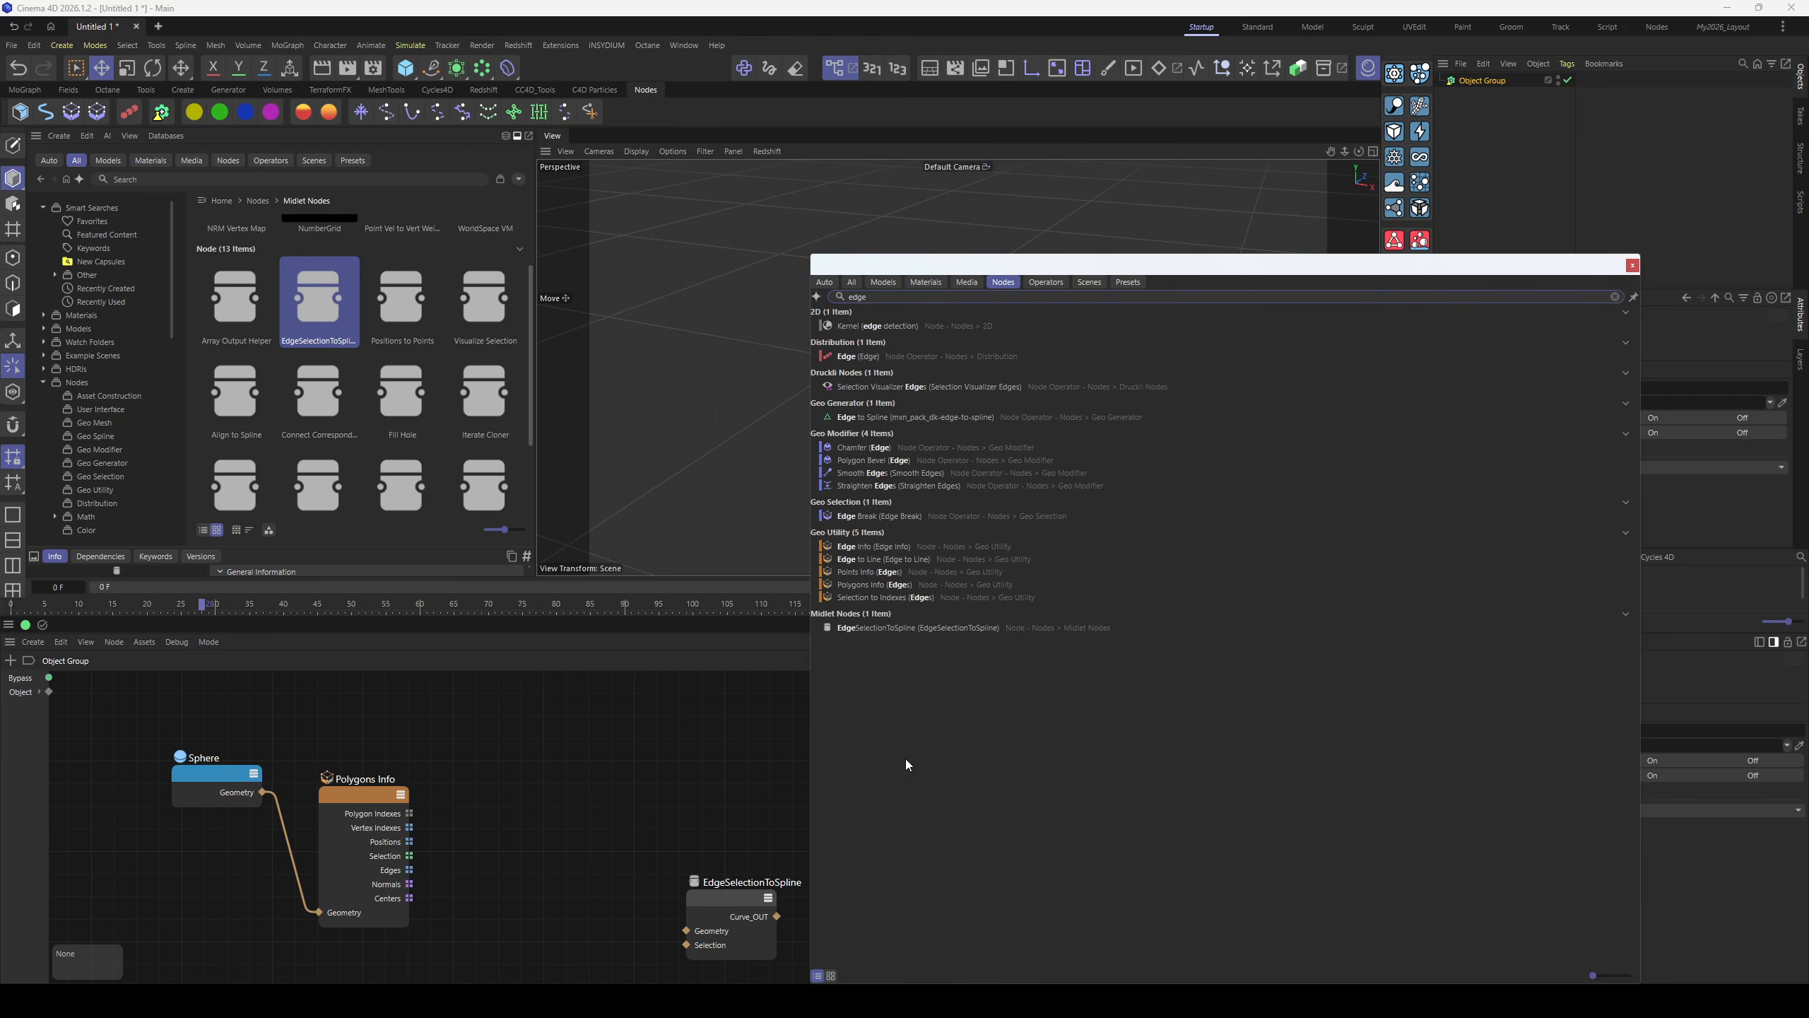
pyautogui.doubleClick(848, 417)
pyautogui.moveTo(576, 789); pyautogui.dragTo(728, 755)
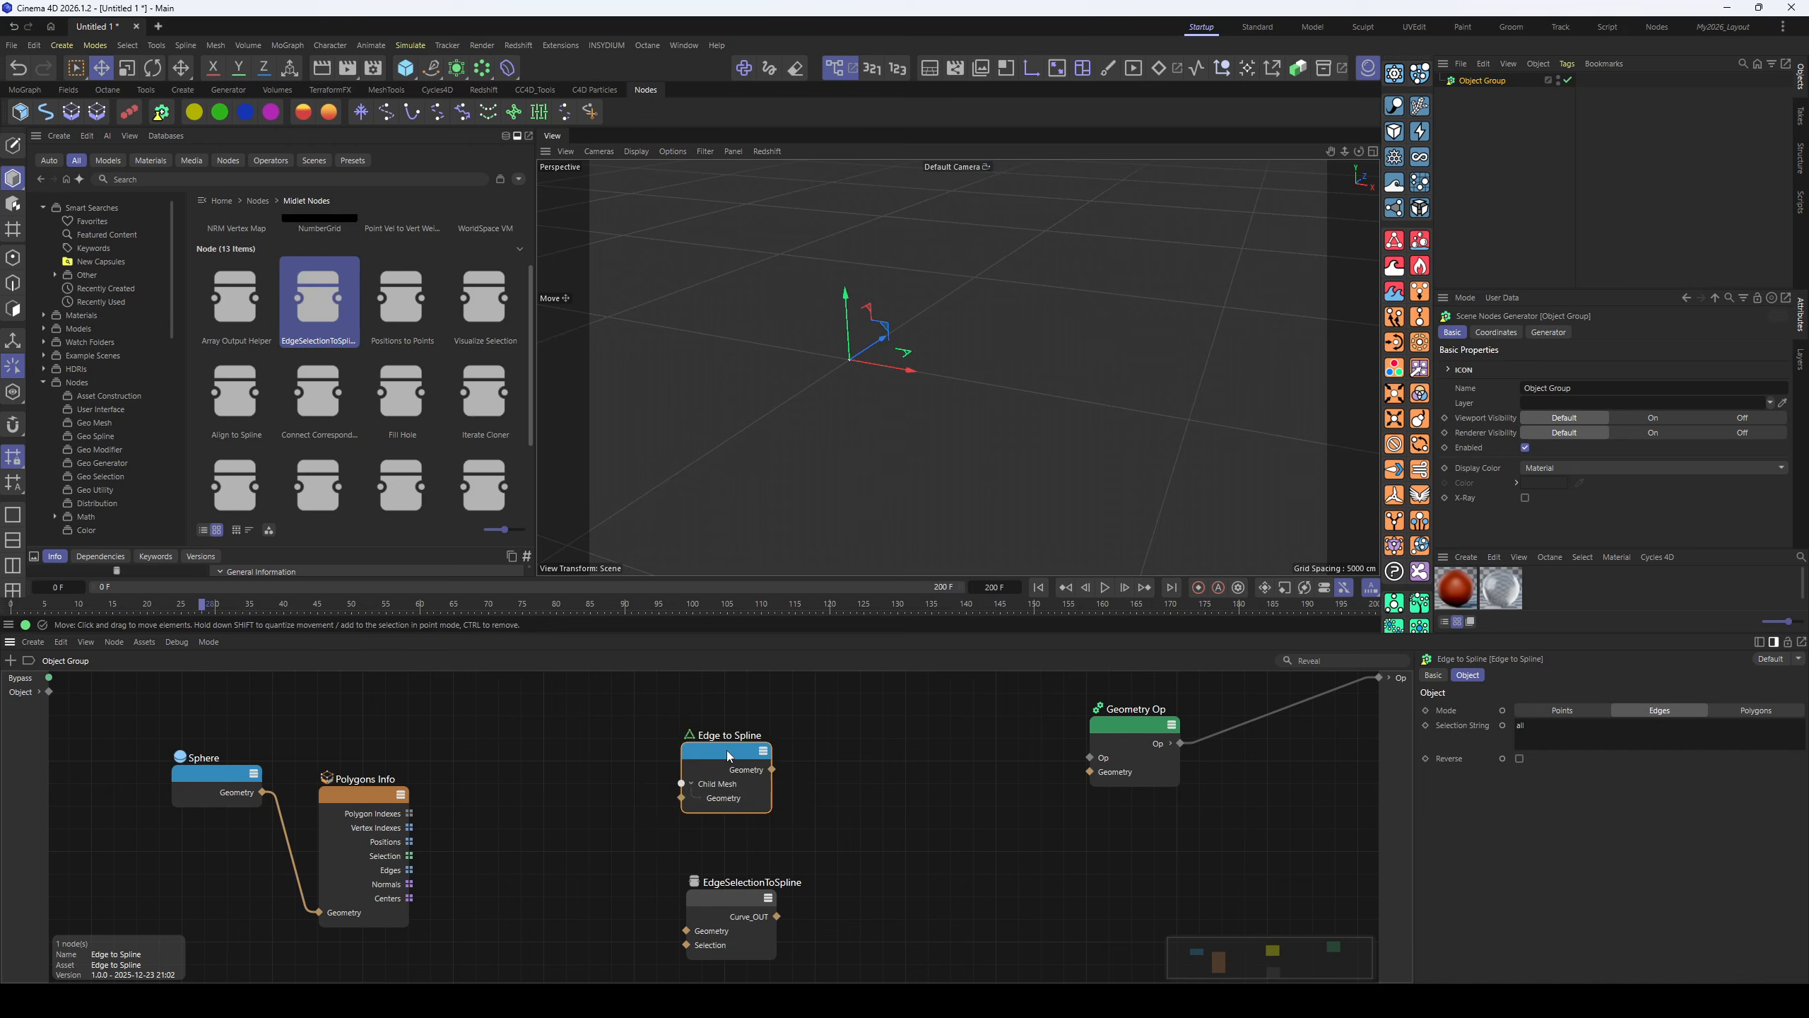
# - Arrange the Edge to Spline and EdgeSelectionToSpline nodes one above the other for comparison
pyautogui.moveTo(724, 875); pyautogui.dragTo(688, 869)
pyautogui.moveTo(707, 742); pyautogui.dragTo(686, 714)
pyautogui.moveTo(697, 901)
pyautogui.mouseDown()
pyautogui.moveTo(707, 857)
pyautogui.moveTo(730, 873)
pyautogui.moveTo(690, 853)
pyautogui.moveTo(696, 867)
pyautogui.mouseUp()
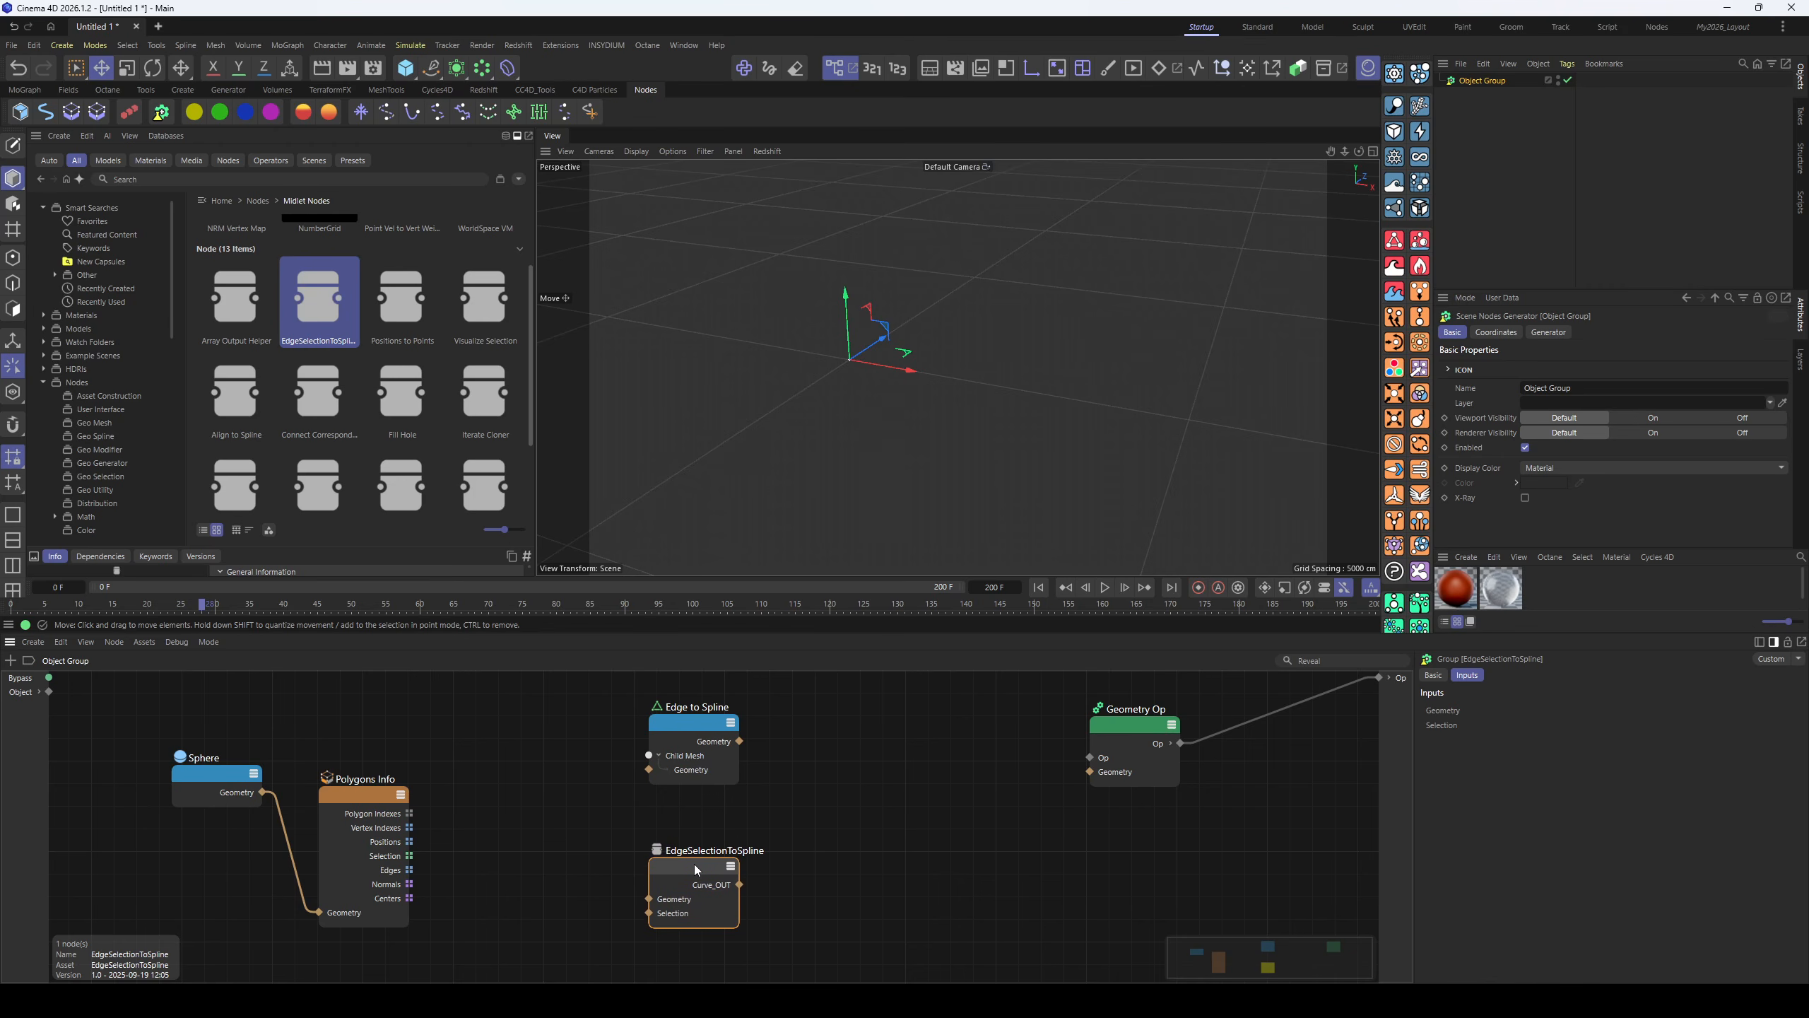
pyautogui.moveTo(666, 724)
pyautogui.mouseDown()
pyautogui.moveTo(695, 767)
pyautogui.moveTo(665, 732)
pyautogui.moveTo(684, 713)
pyautogui.moveTo(658, 712)
pyautogui.moveTo(683, 707)
pyautogui.mouseUp()
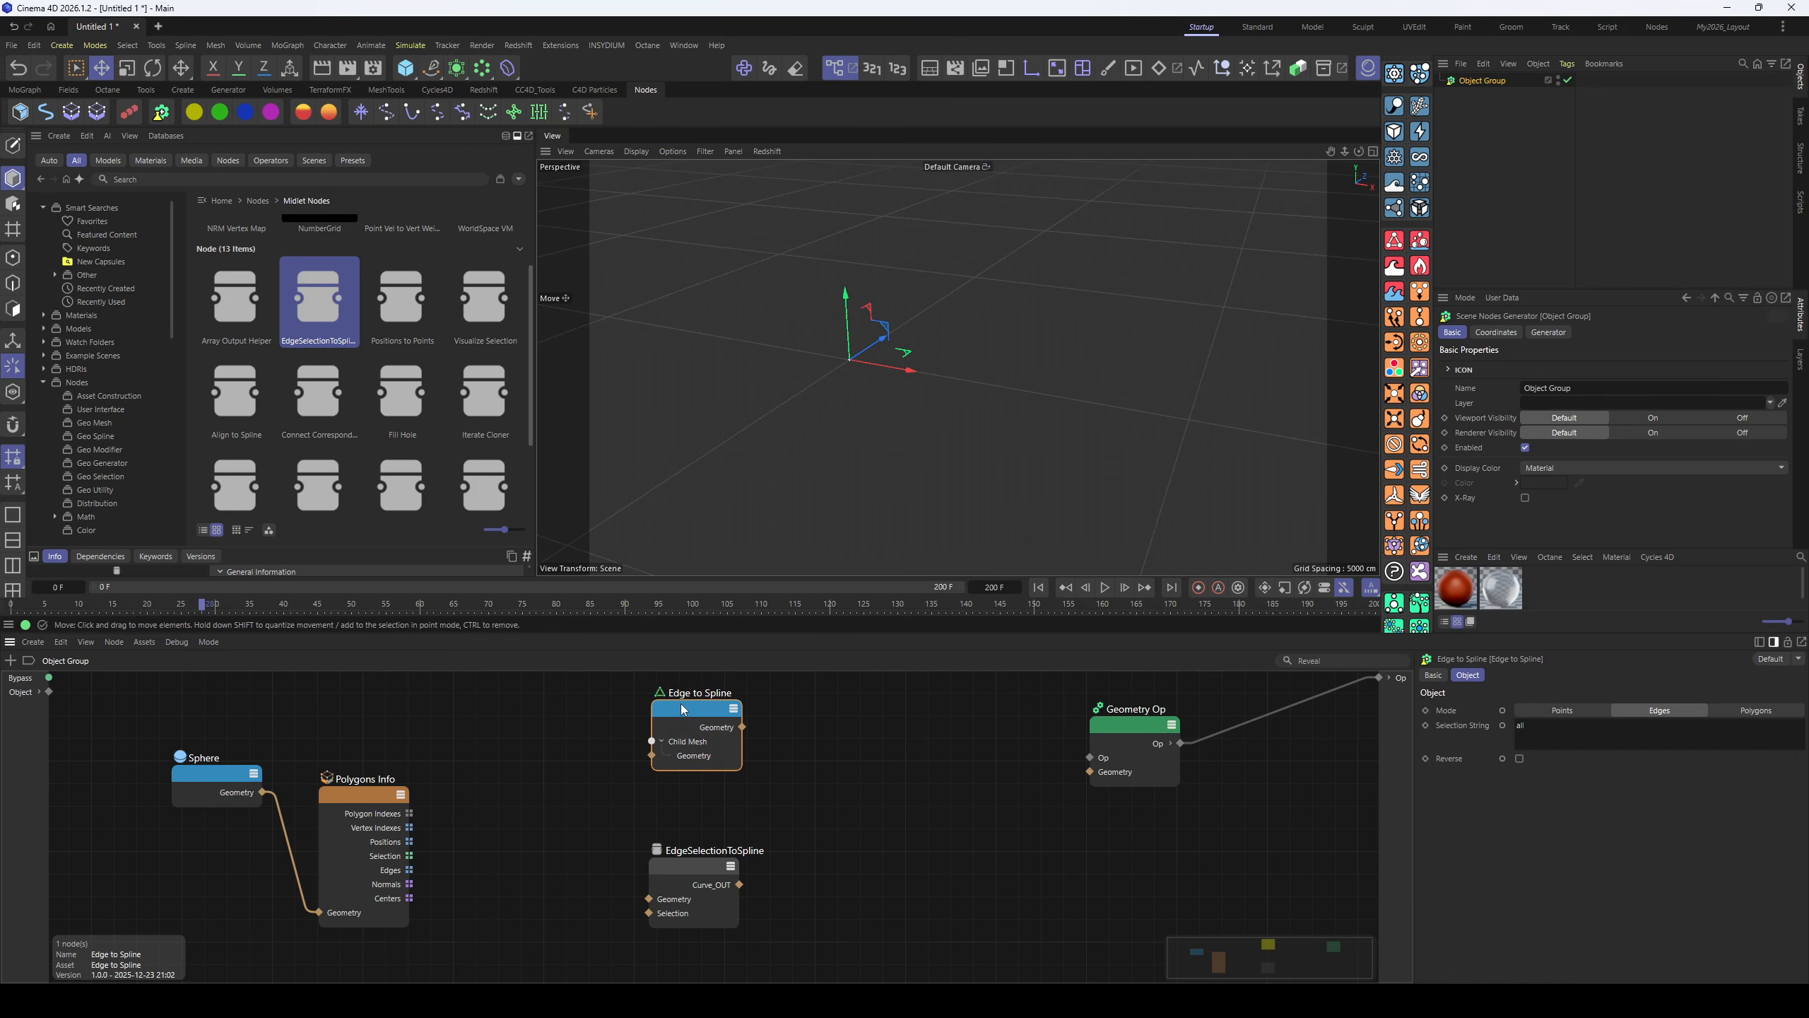
pyautogui.moveTo(670, 879); pyautogui.dragTo(710, 902)
pyautogui.moveTo(706, 713)
pyautogui.mouseDown()
pyautogui.moveTo(680, 737)
pyautogui.moveTo(698, 725)
pyautogui.mouseUp()
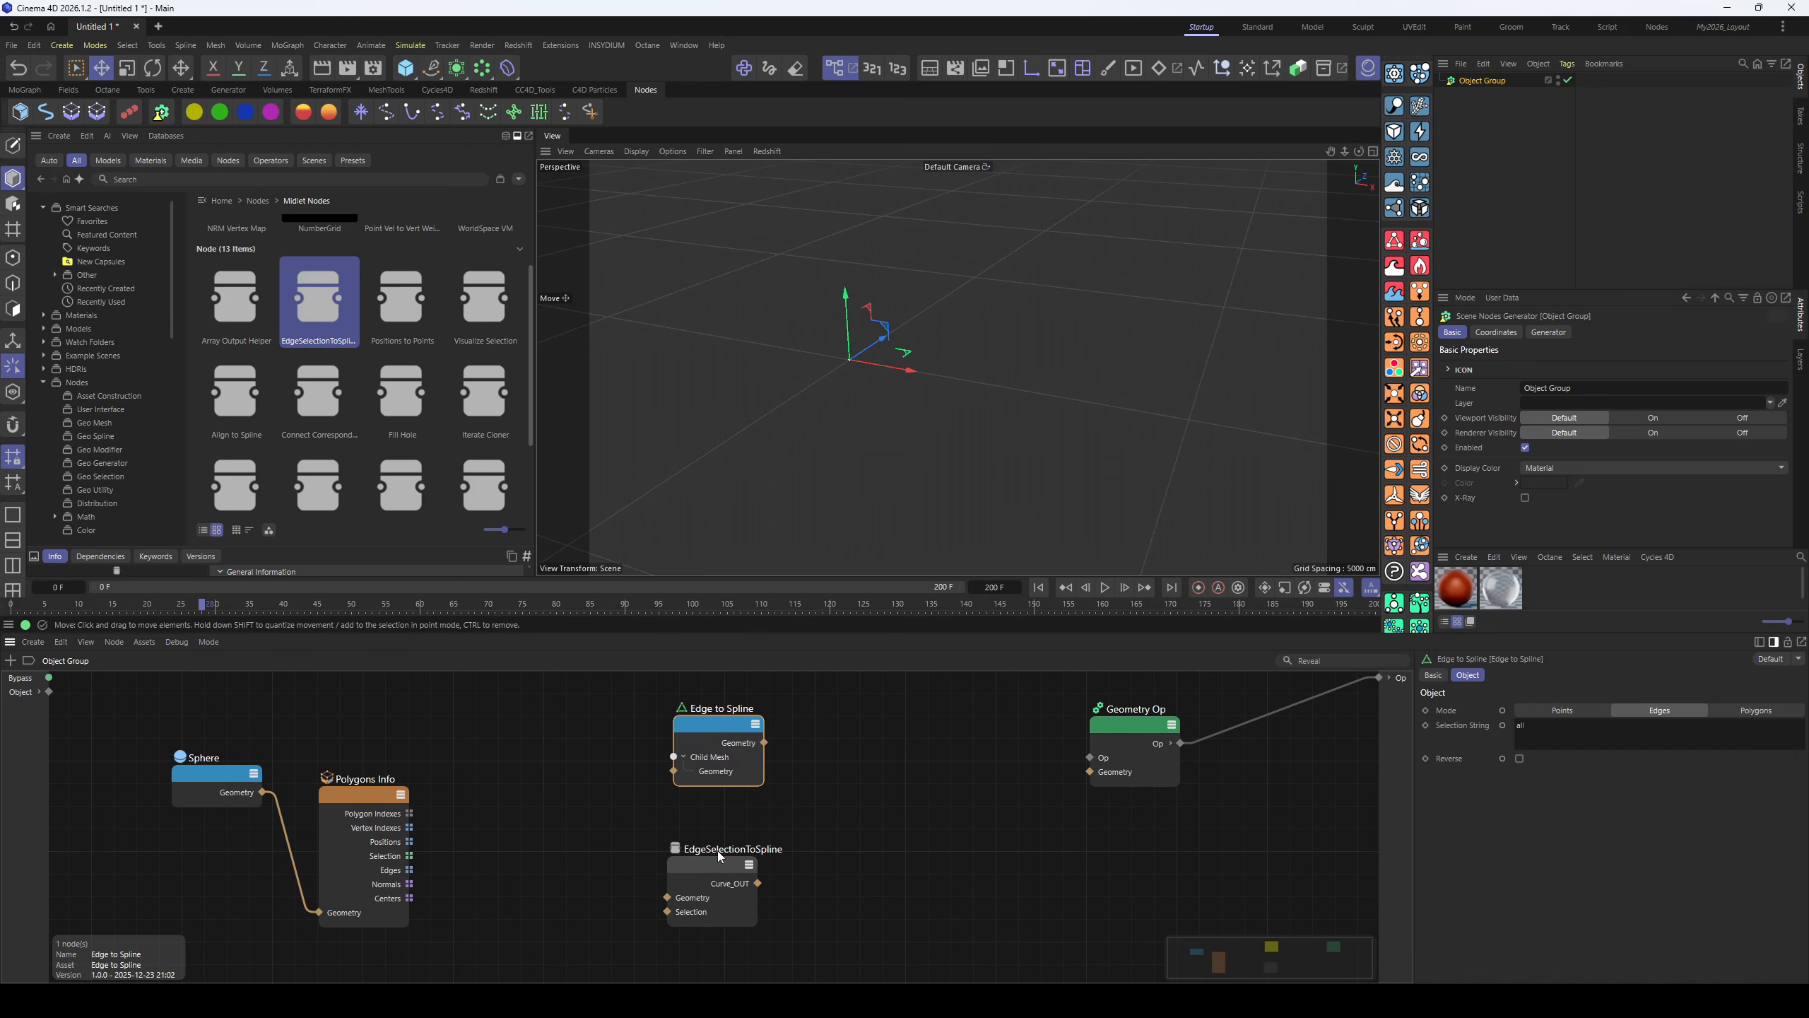
pyautogui.moveTo(715, 867); pyautogui.dragTo(666, 860)
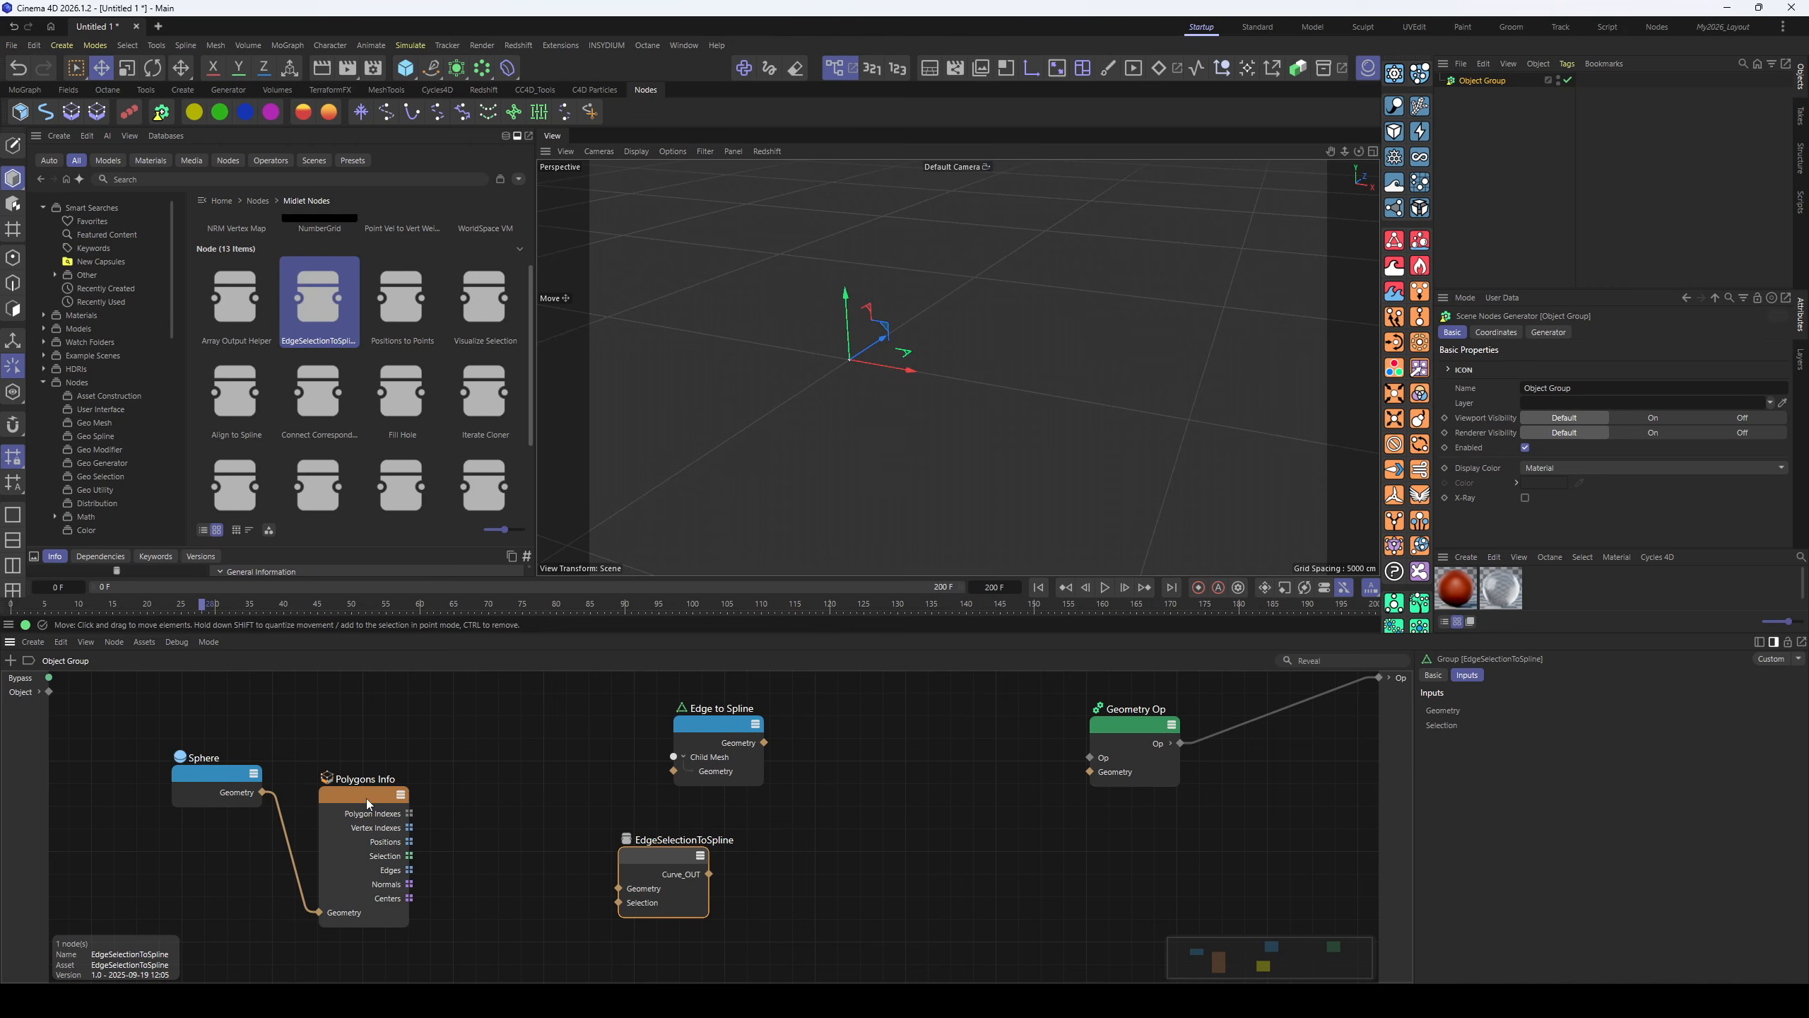
# - Move Polygons Info down, add a Random Selection node fed by the Sphere's Geometry, and set its Mode to Edges
pyautogui.moveTo(366, 799); pyautogui.dragTo(389, 890)
pyautogui.click(383, 809)
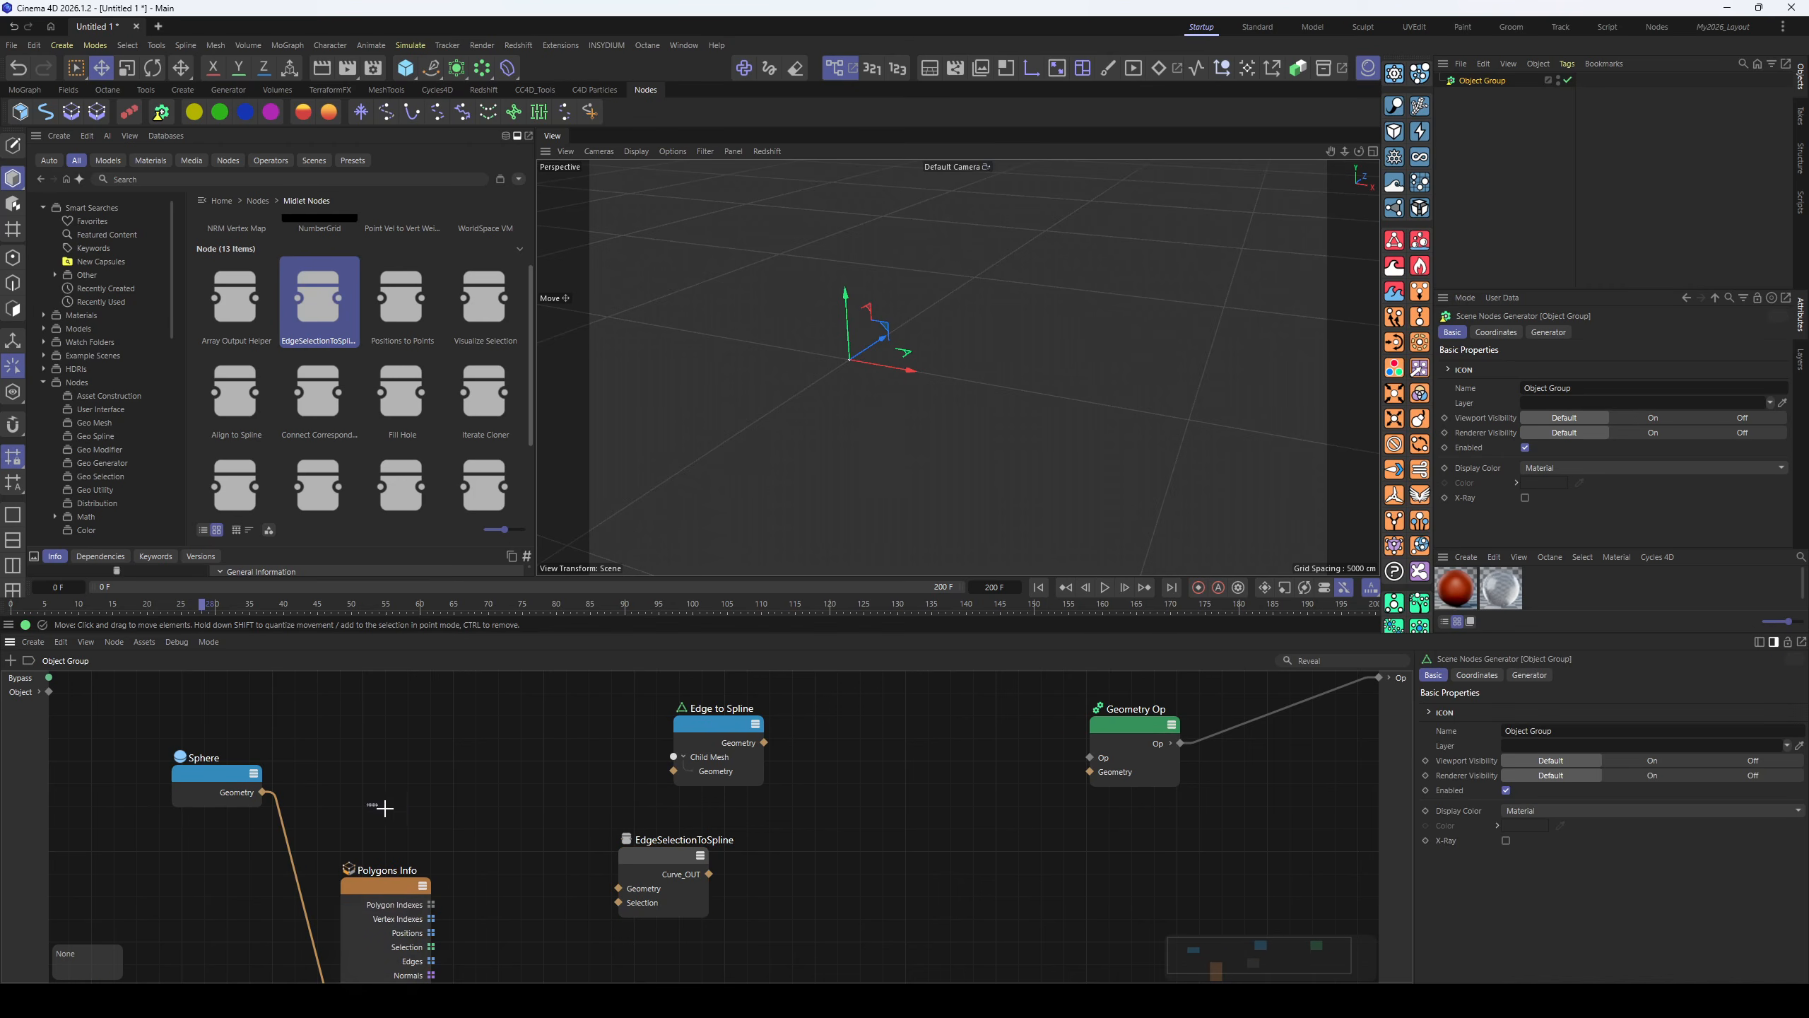
pyautogui.doubleClick(469, 826)
pyautogui.write('rando')
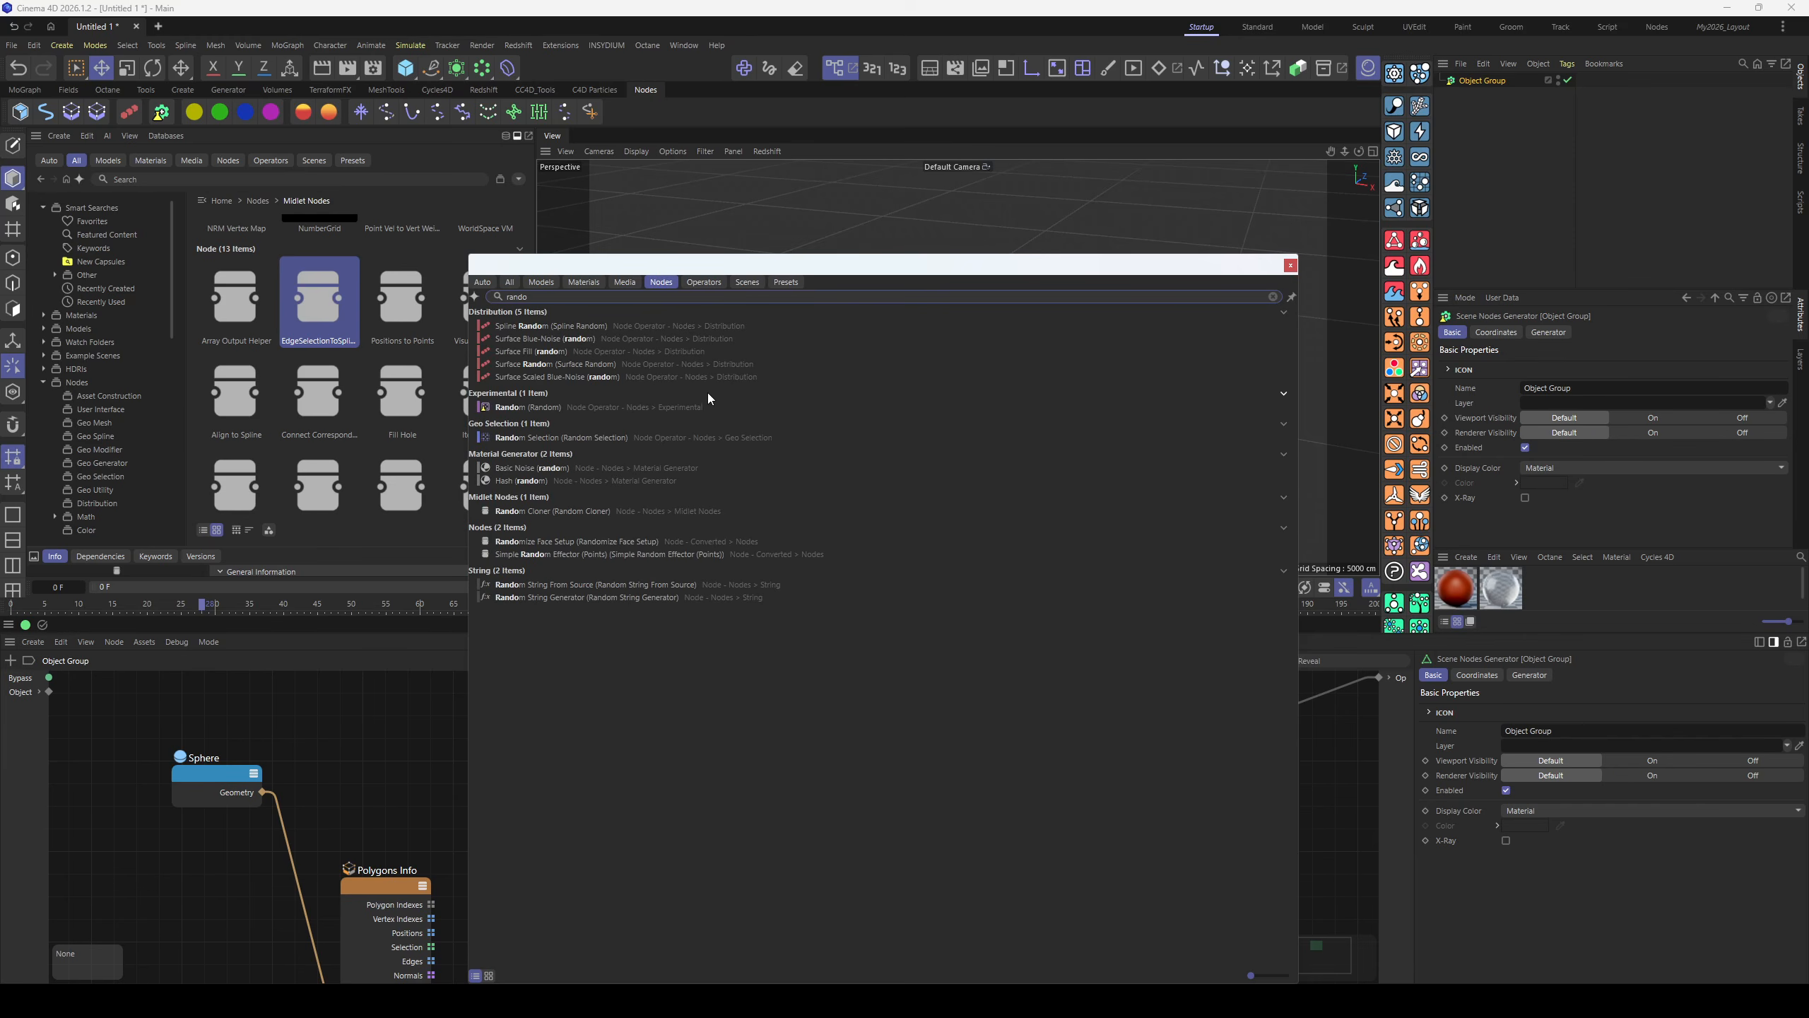
pyautogui.moveTo(524, 437); pyautogui.dragTo(336, 746)
pyautogui.moveTo(262, 791); pyautogui.dragTo(314, 768)
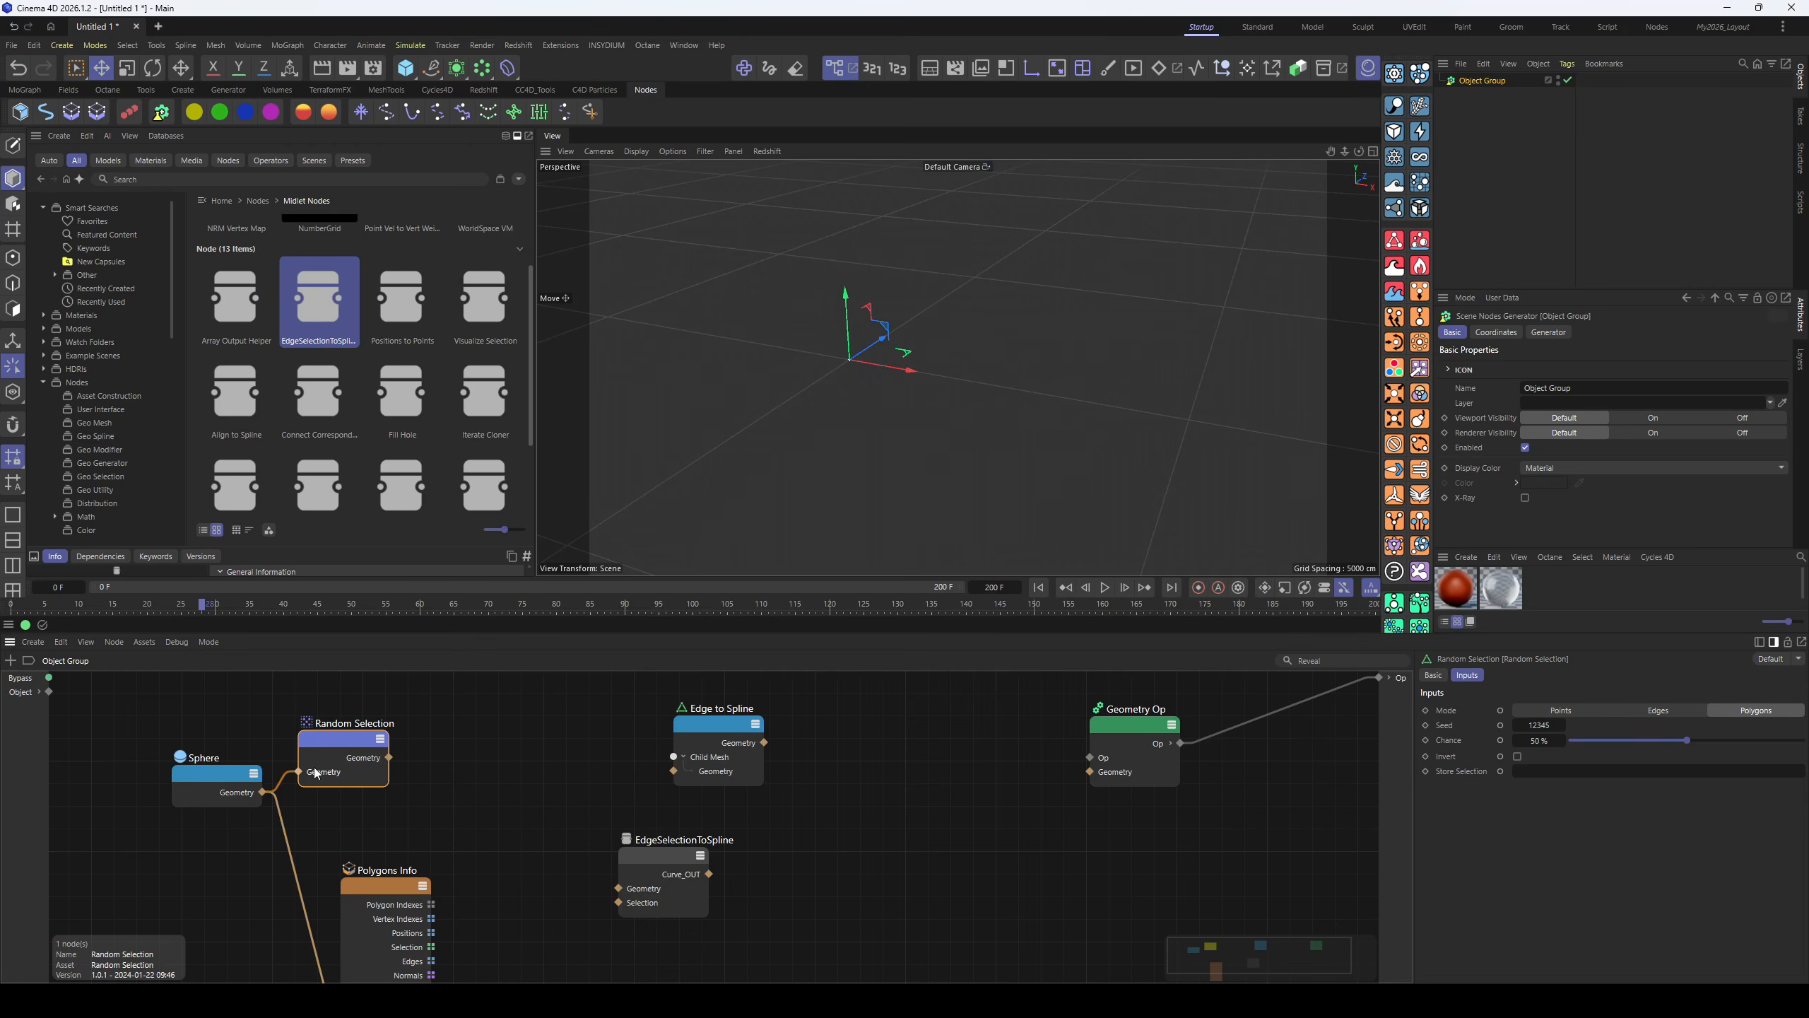
pyautogui.click(1653, 712)
pyautogui.click(484, 762)
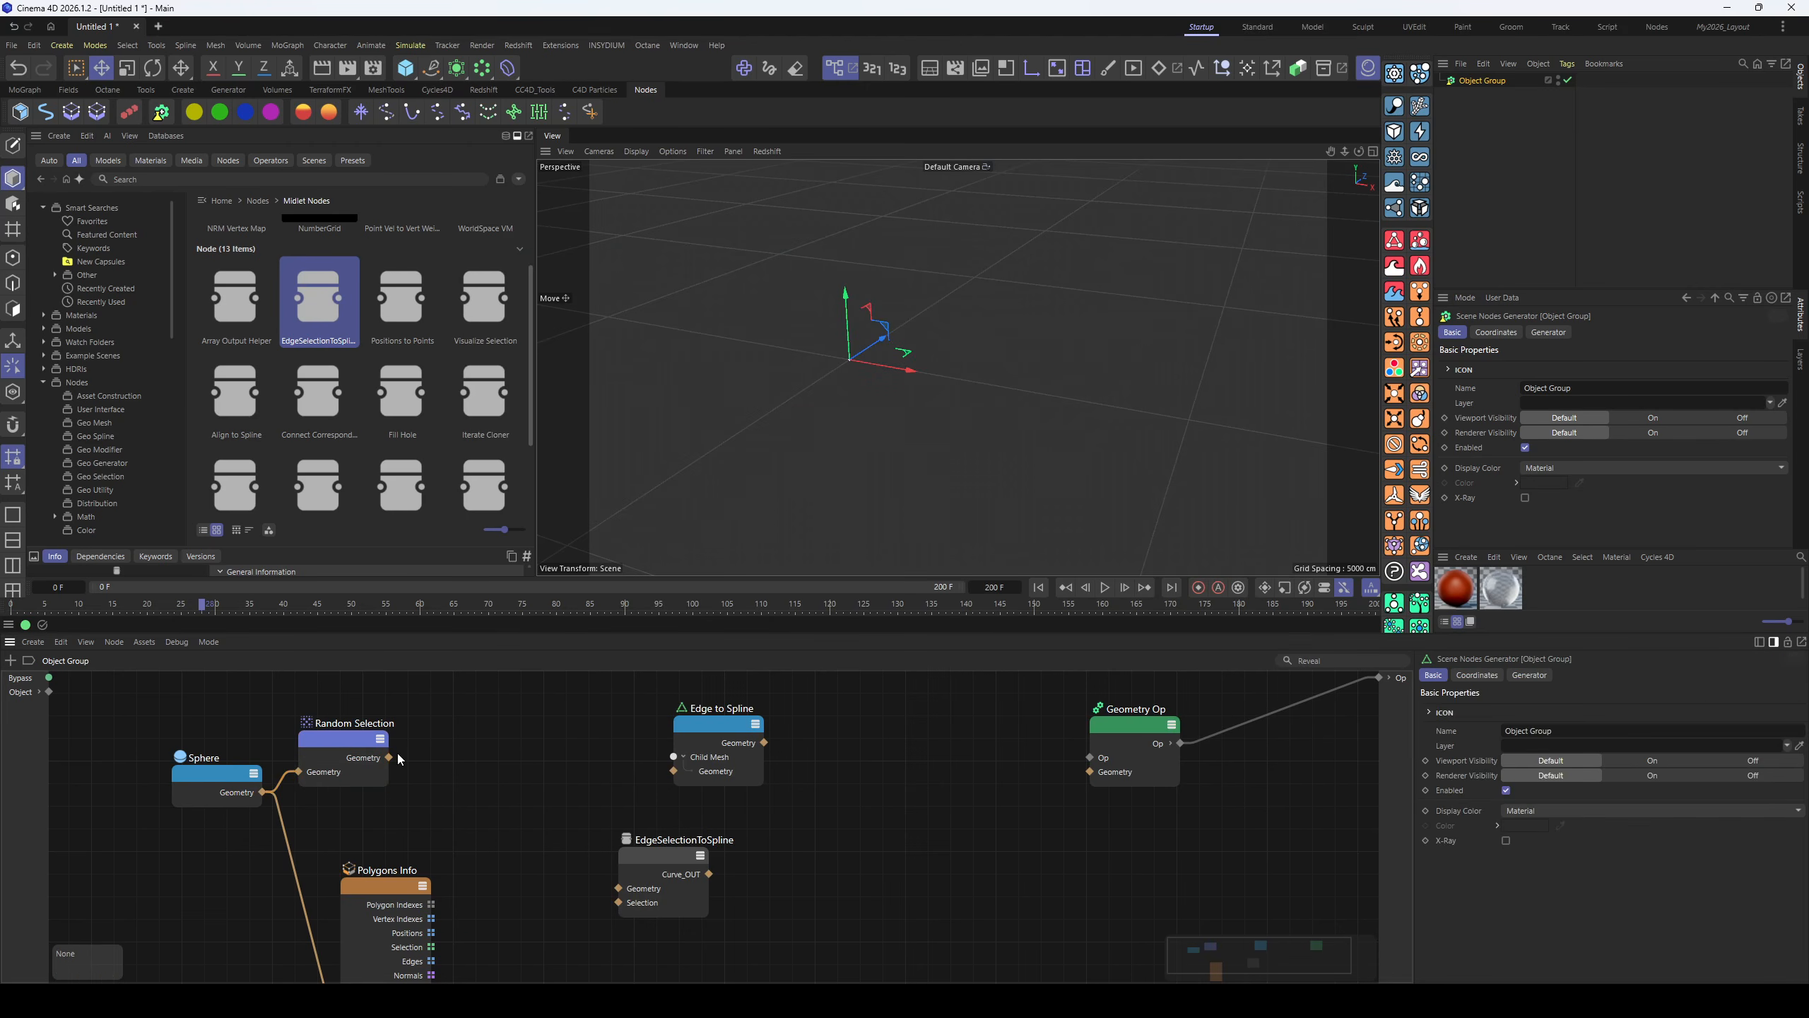
# - Wire Random Selection to EdgeSelectionToSpline's Selection, the Sphere to its Geometry, and its Curve_OUT to Geometry Op's Geometry input
pyautogui.moveTo(390, 757); pyautogui.dragTo(631, 907)
pyautogui.moveTo(363, 738); pyautogui.dragTo(394, 819)
pyautogui.moveTo(262, 792); pyautogui.dragTo(1101, 773)
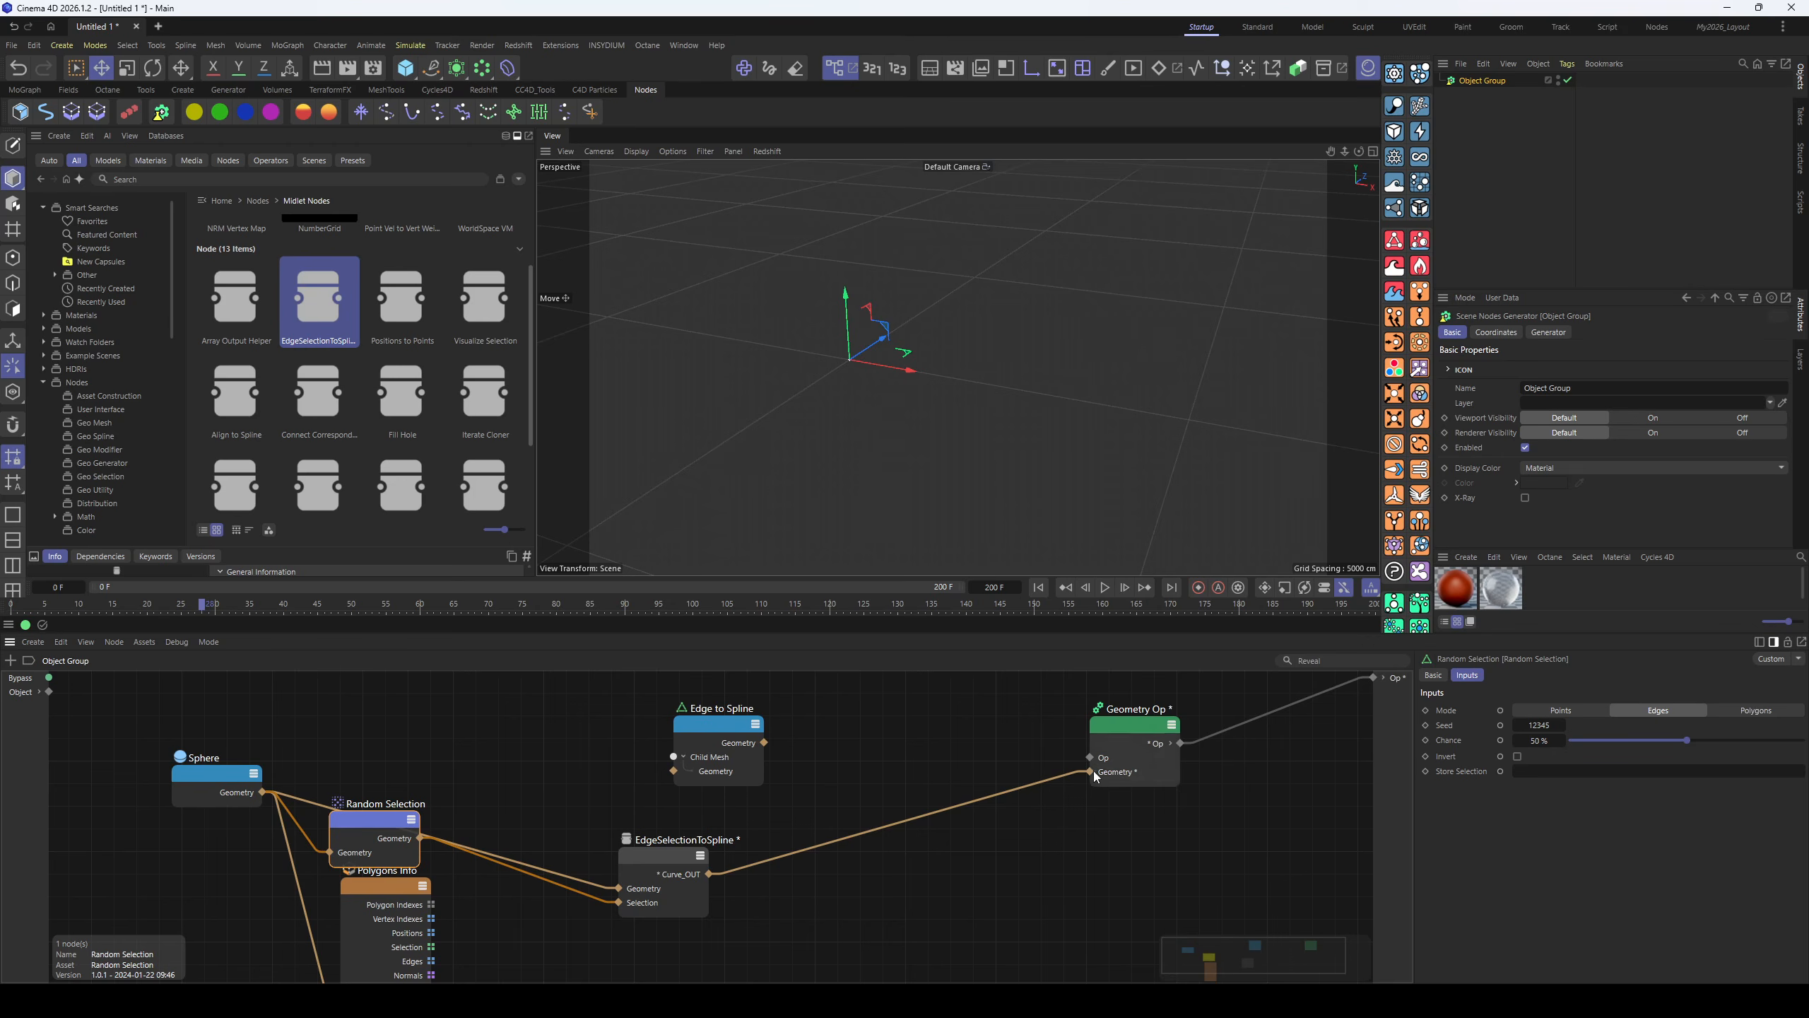
pyautogui.moveTo(644, 848); pyautogui.dragTo(734, 843)
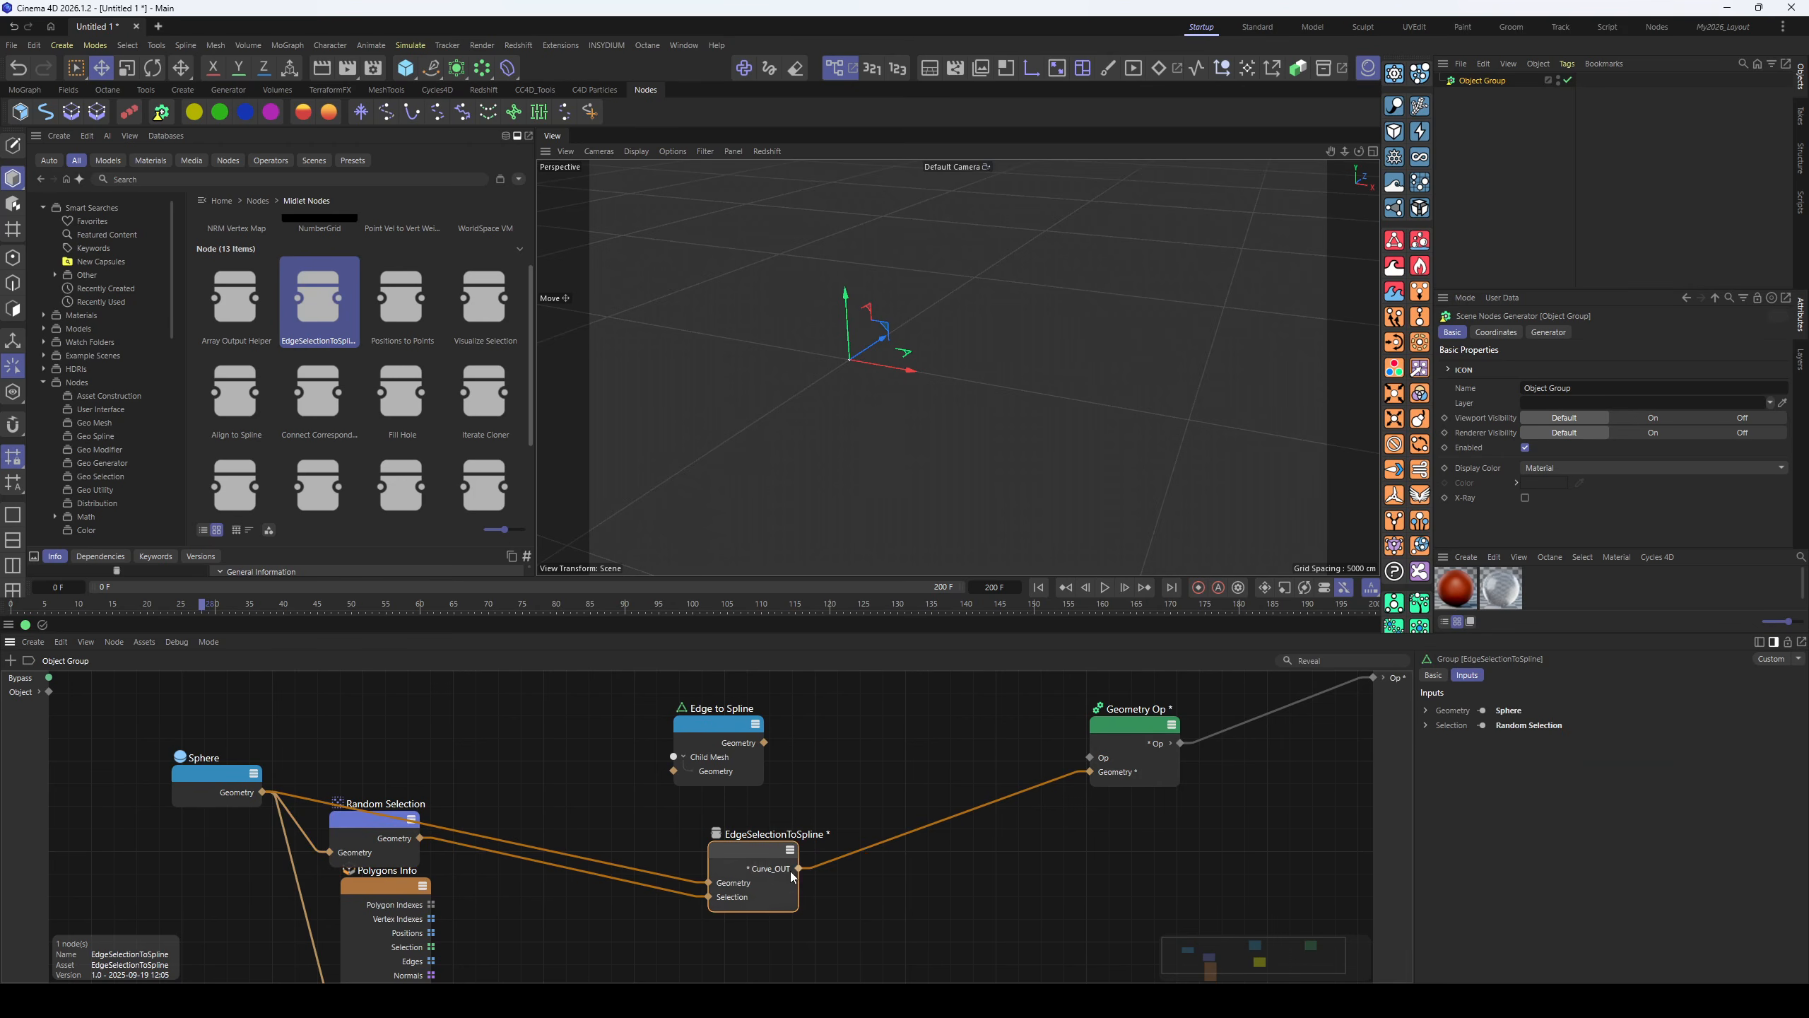
# - Set Random Selection's Chance to 31% and space out the Sphere, Random Selection, Edge to Spline and EdgeSelectionToSpline nodes
pyautogui.moveTo(233, 785); pyautogui.dragTo(171, 722)
pyautogui.click(370, 822)
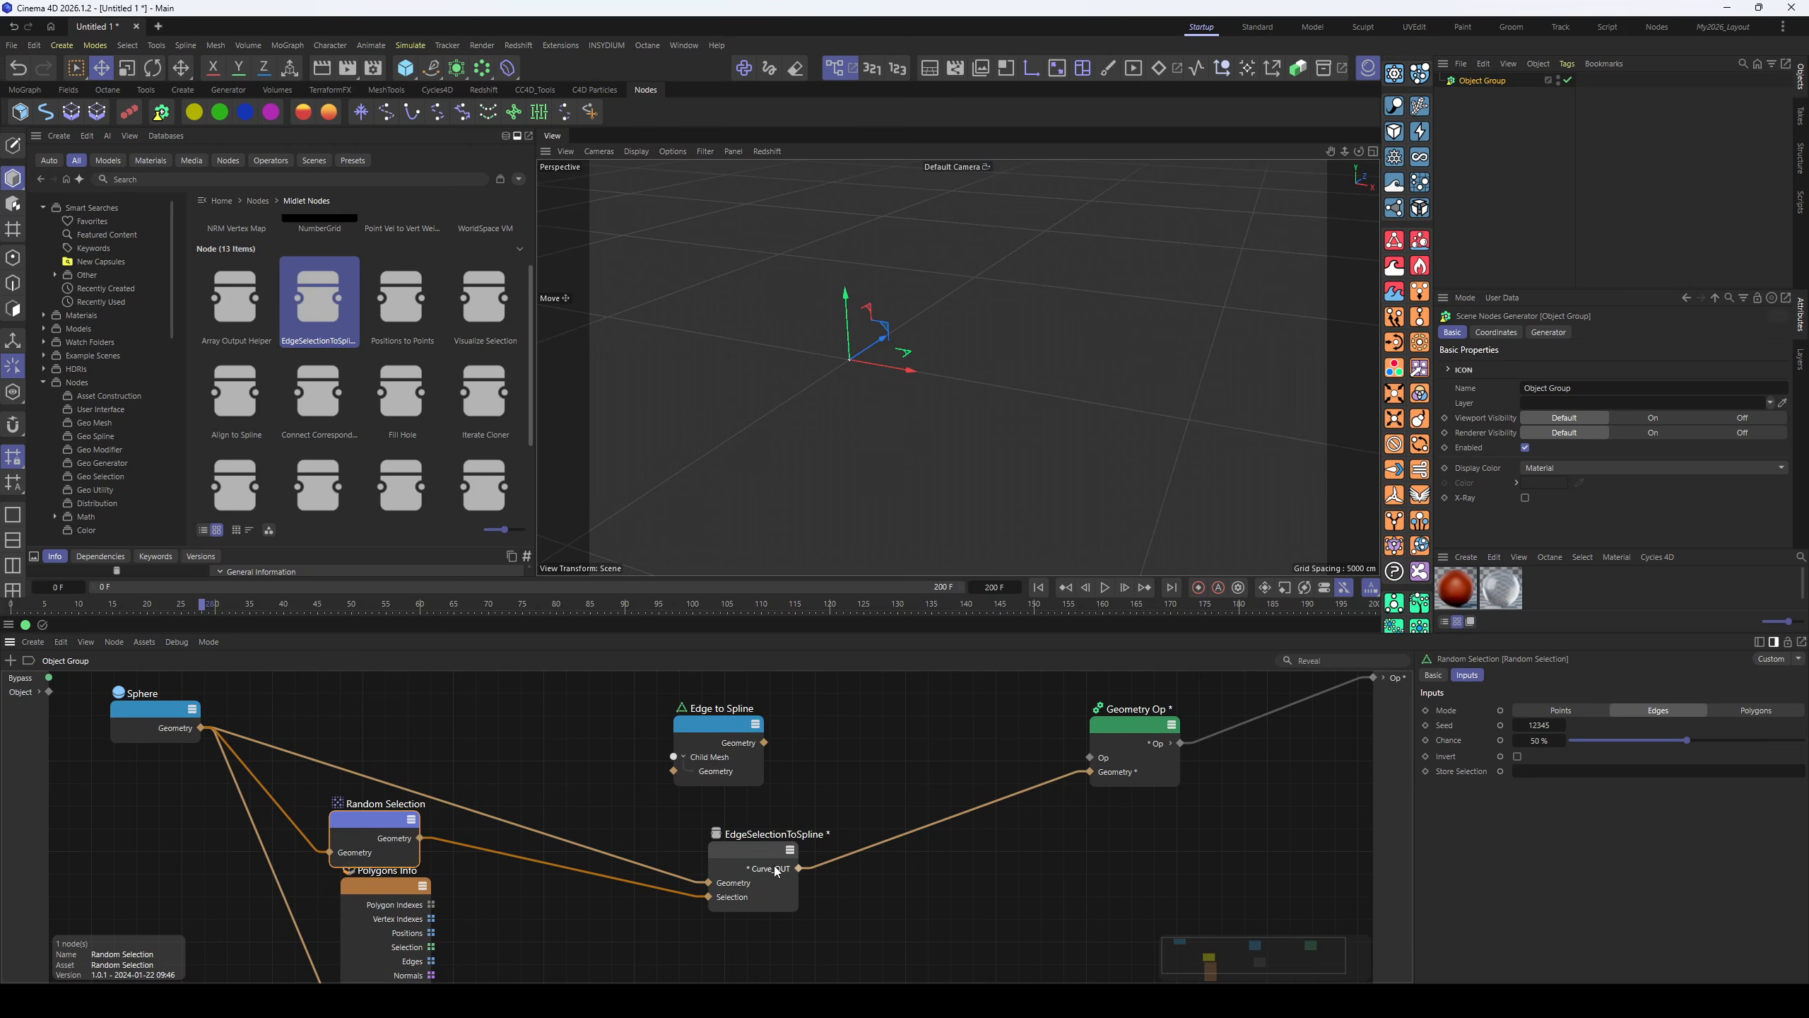
pyautogui.moveTo(775, 865); pyautogui.dragTo(758, 837)
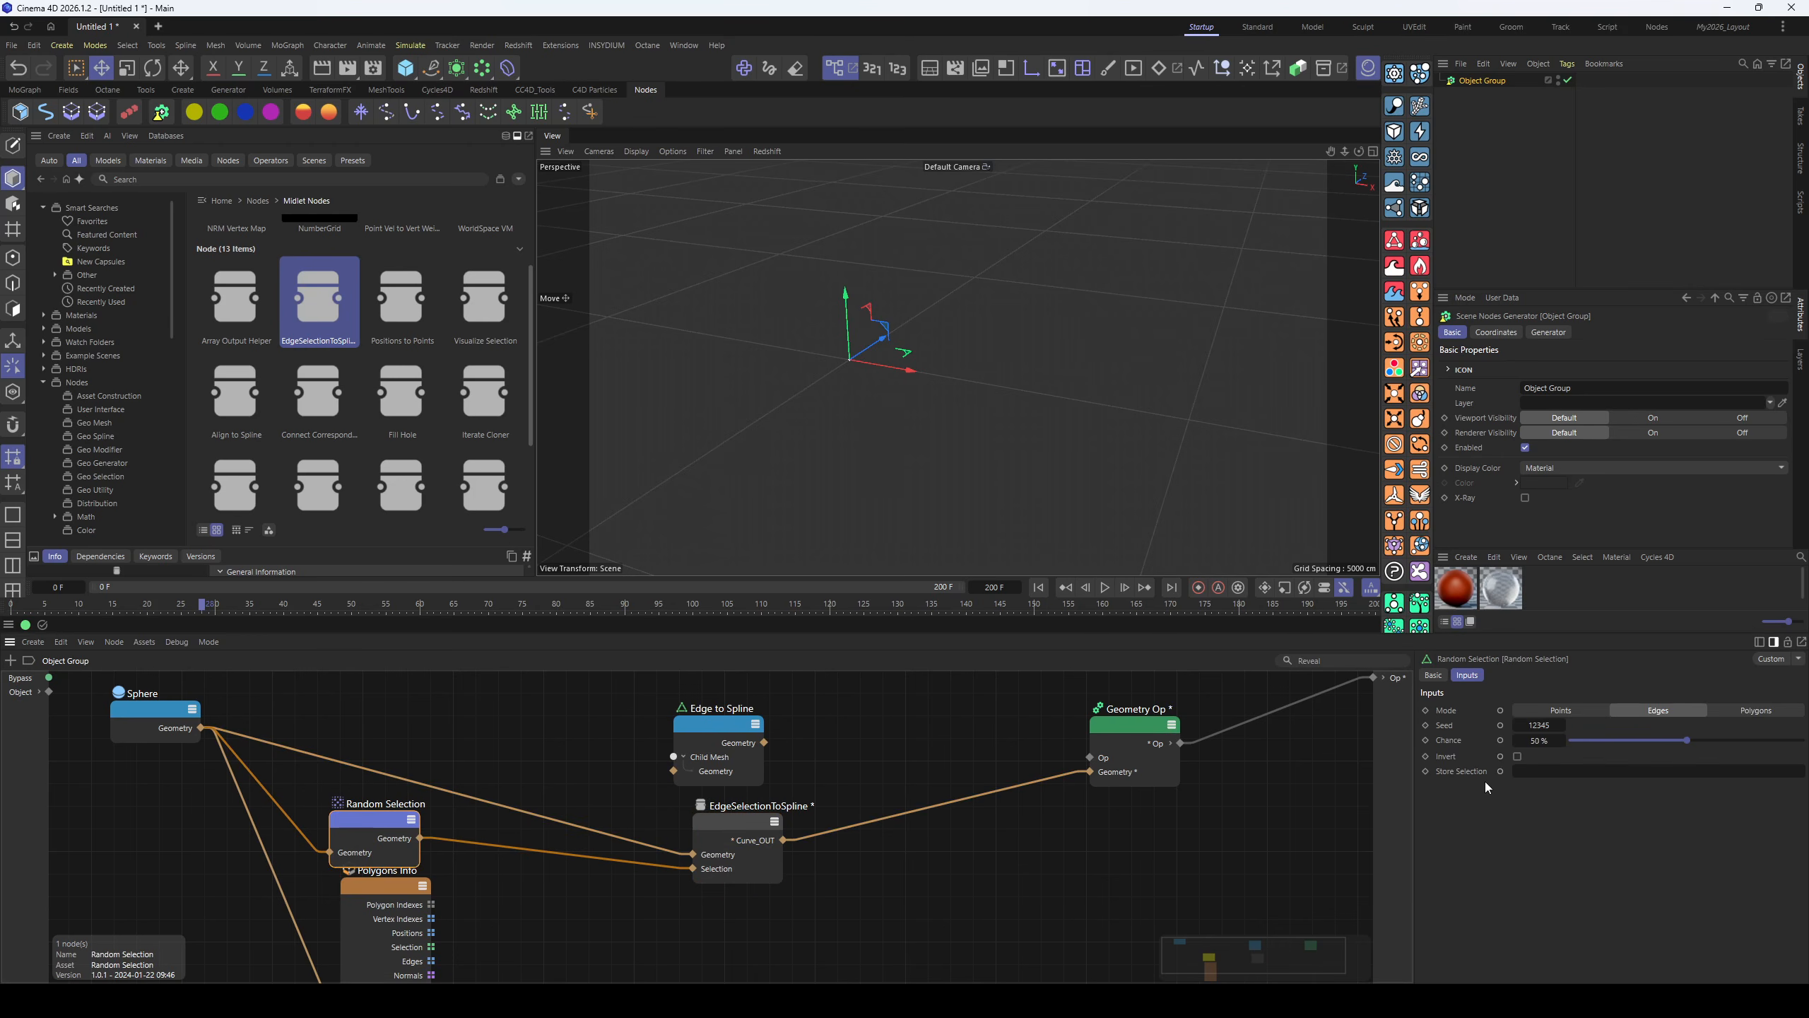
pyautogui.moveTo(1687, 740); pyautogui.dragTo(1643, 740)
pyautogui.moveTo(882, 739); pyautogui.dragTo(833, 761, button='middle')
pyautogui.moveTo(668, 768); pyautogui.dragTo(546, 718)
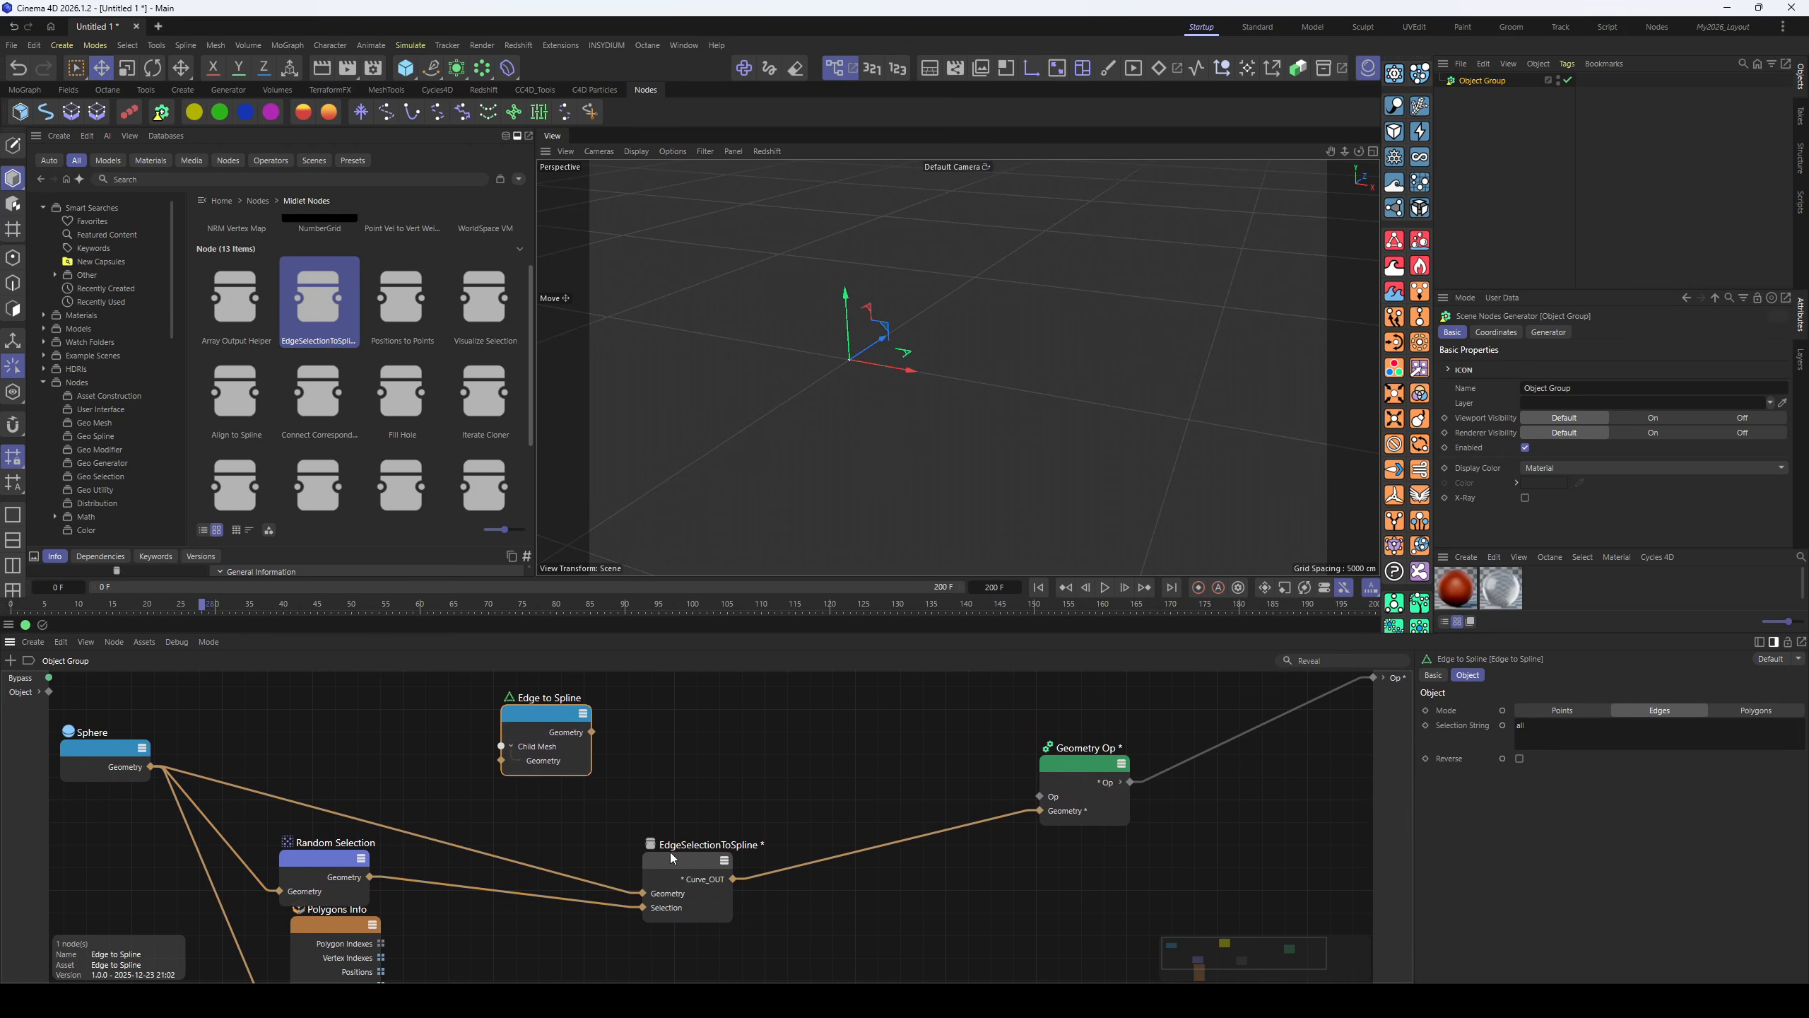
pyautogui.moveTo(670, 851); pyautogui.dragTo(684, 781)
pyautogui.moveTo(332, 858); pyautogui.dragTo(338, 820)
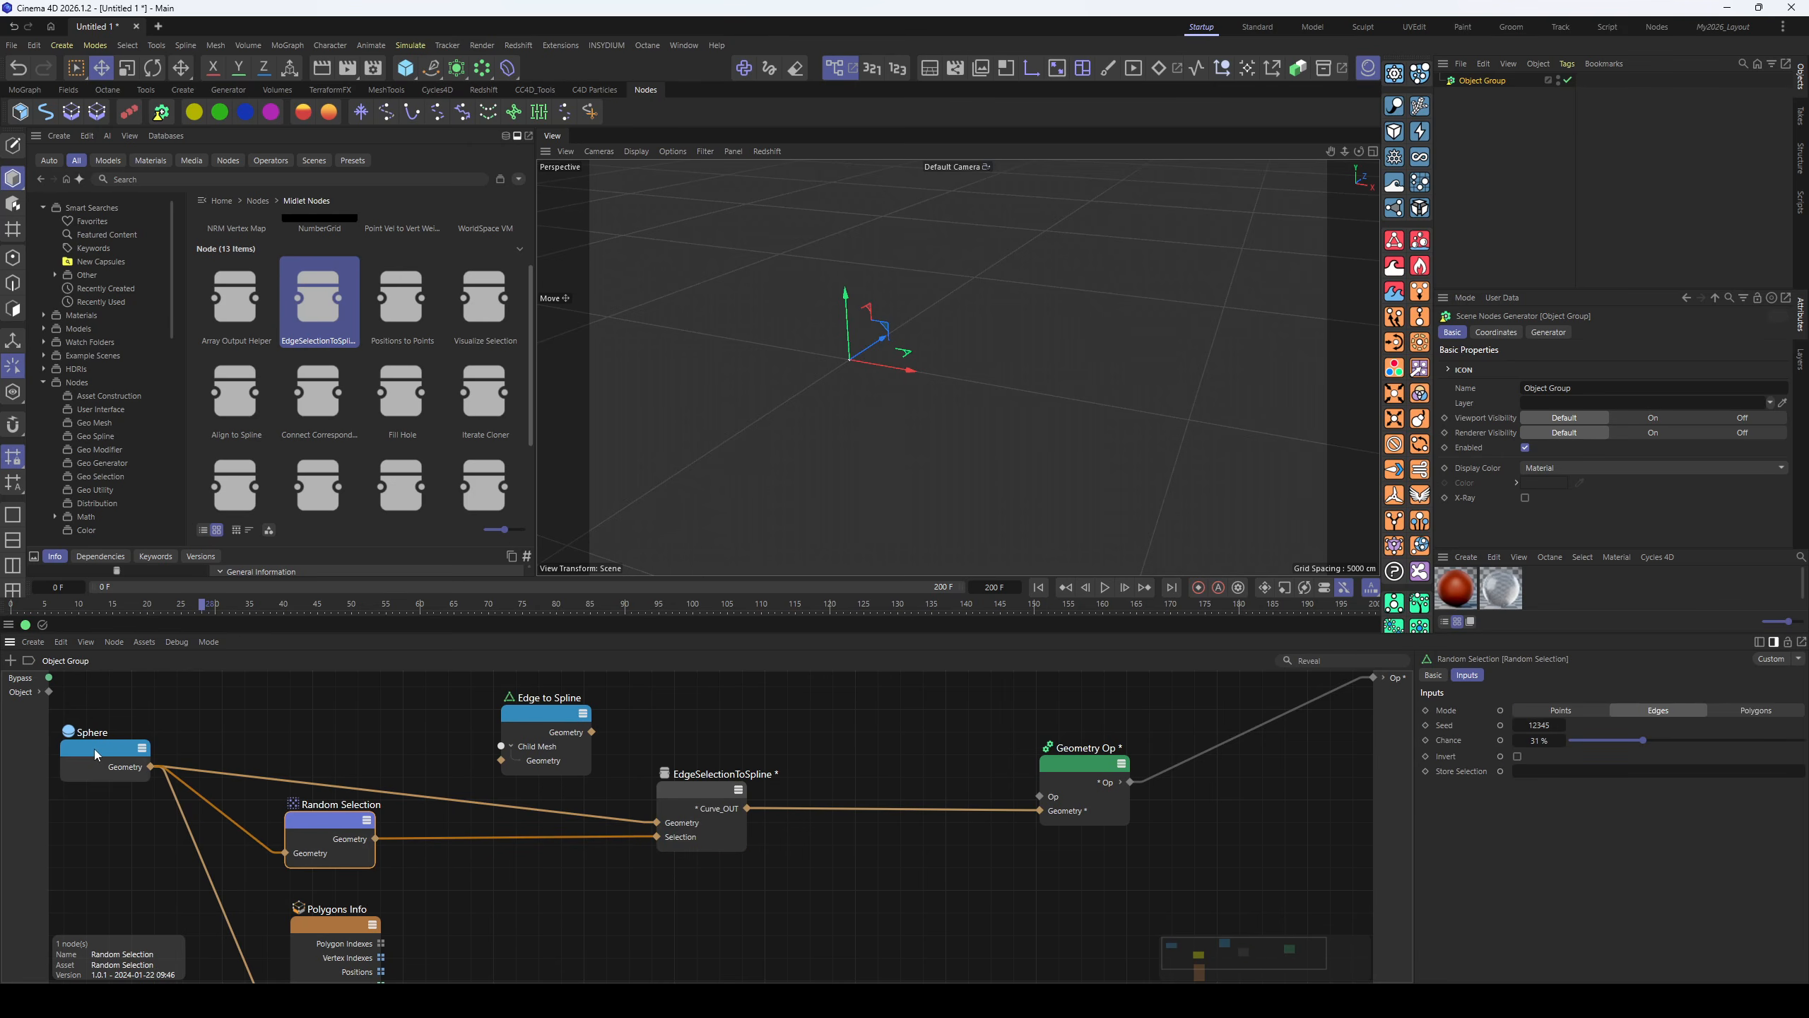
# - Raise the Random Selection node's Chance to 67%
pyautogui.click(97, 754)
pyautogui.click(329, 810)
pyautogui.moveTo(1654, 734); pyautogui.dragTo(1712, 748)
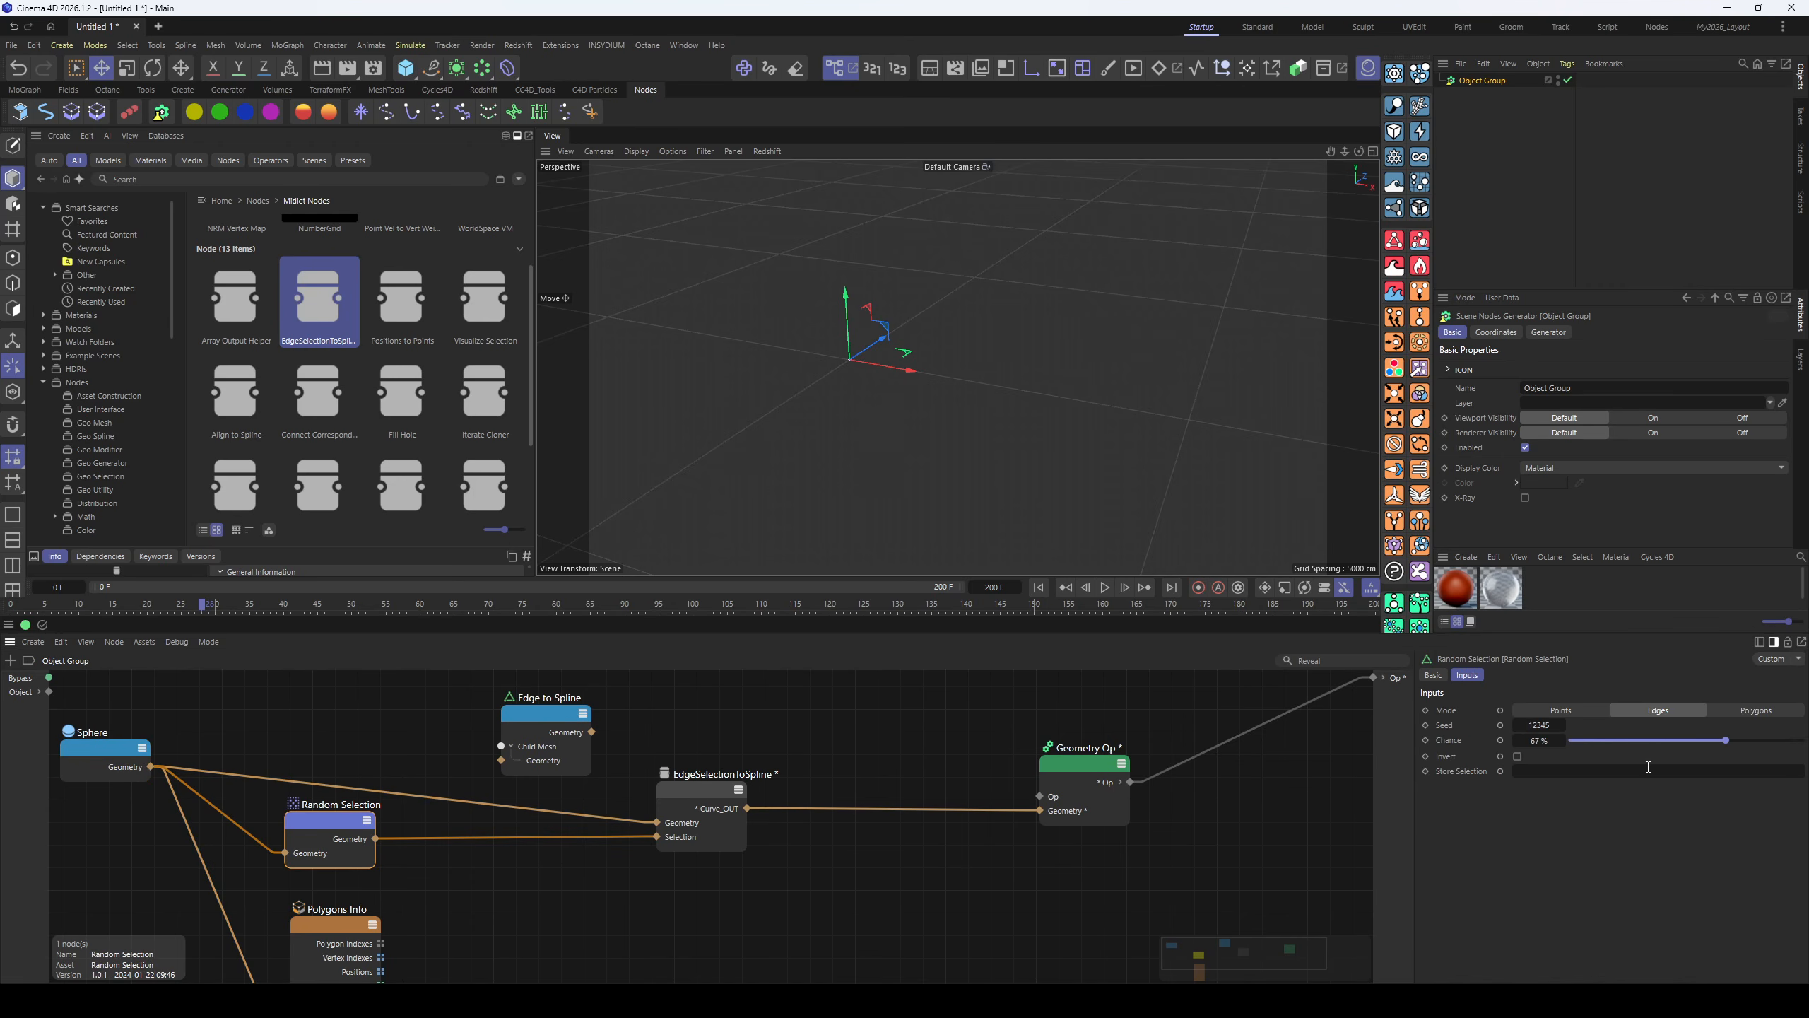
# - Reposition the Random Selection, Edge to Spline, EdgeSelectionToSpline and Geometry Op nodes so the connections read clearly
pyautogui.moveTo(643, 800); pyautogui.dragTo(645, 807)
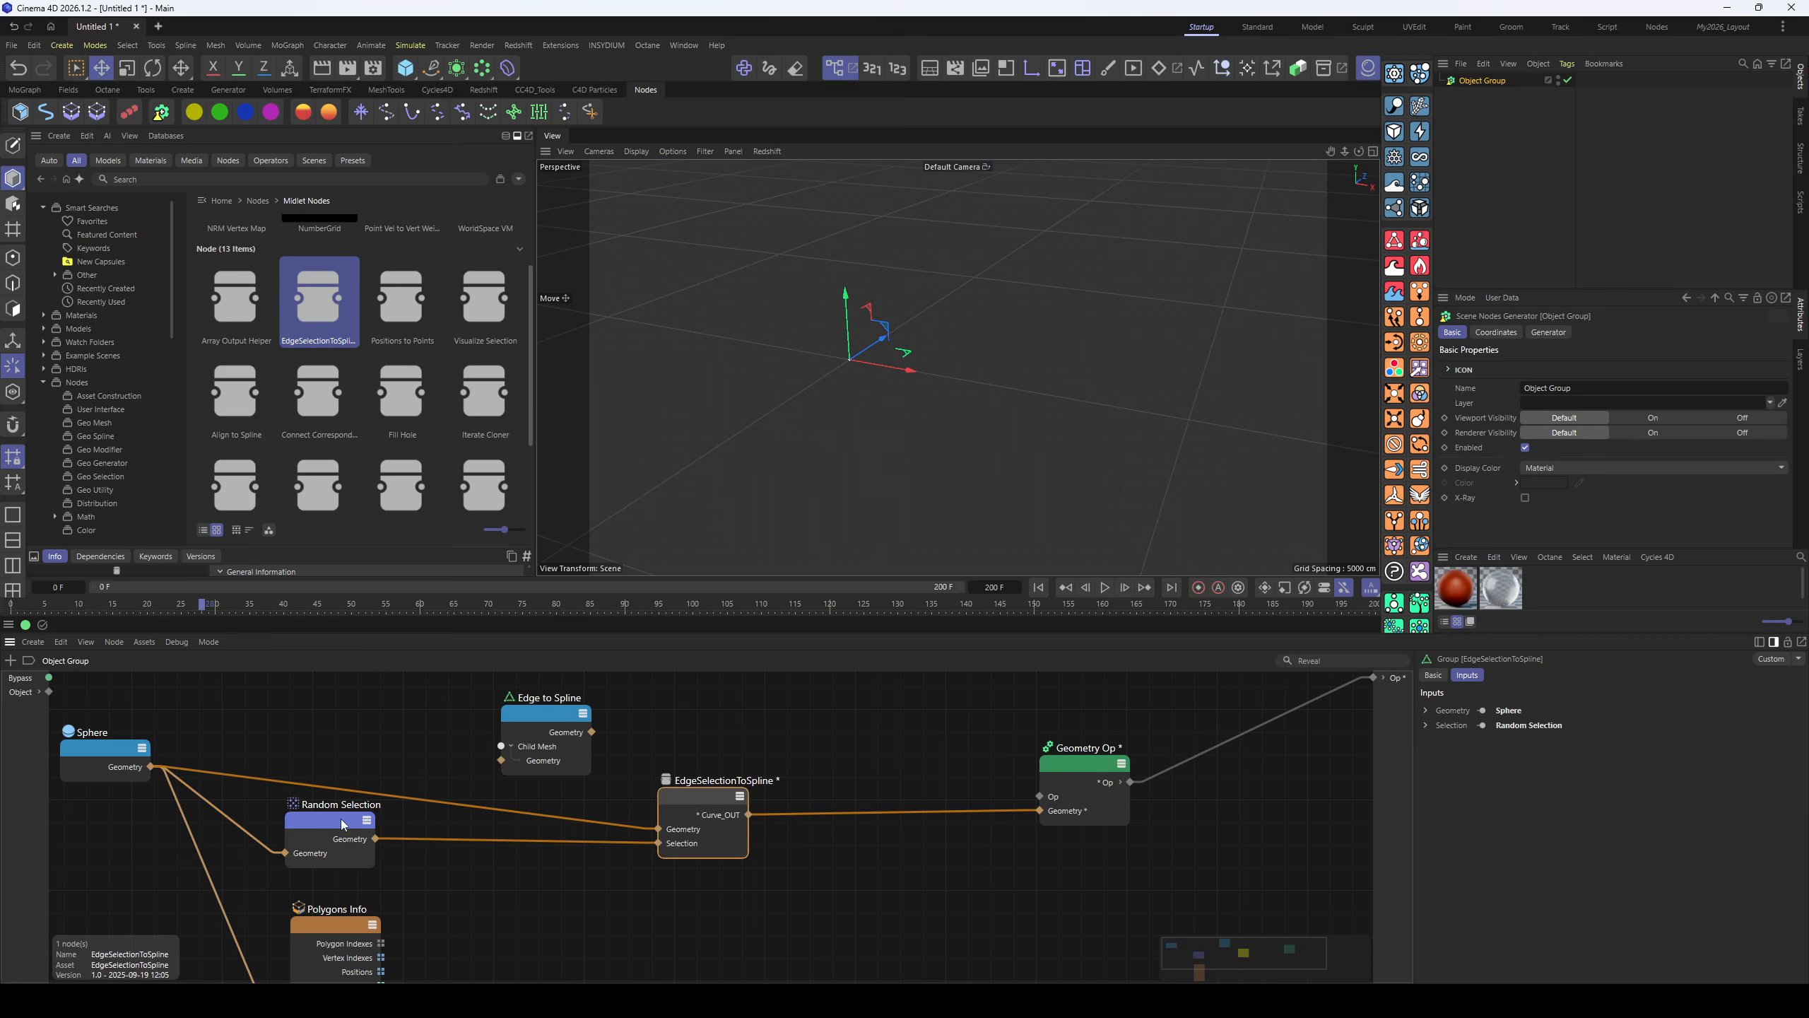
pyautogui.moveTo(343, 824); pyautogui.dragTo(386, 834)
pyautogui.moveTo(570, 730); pyautogui.dragTo(491, 718)
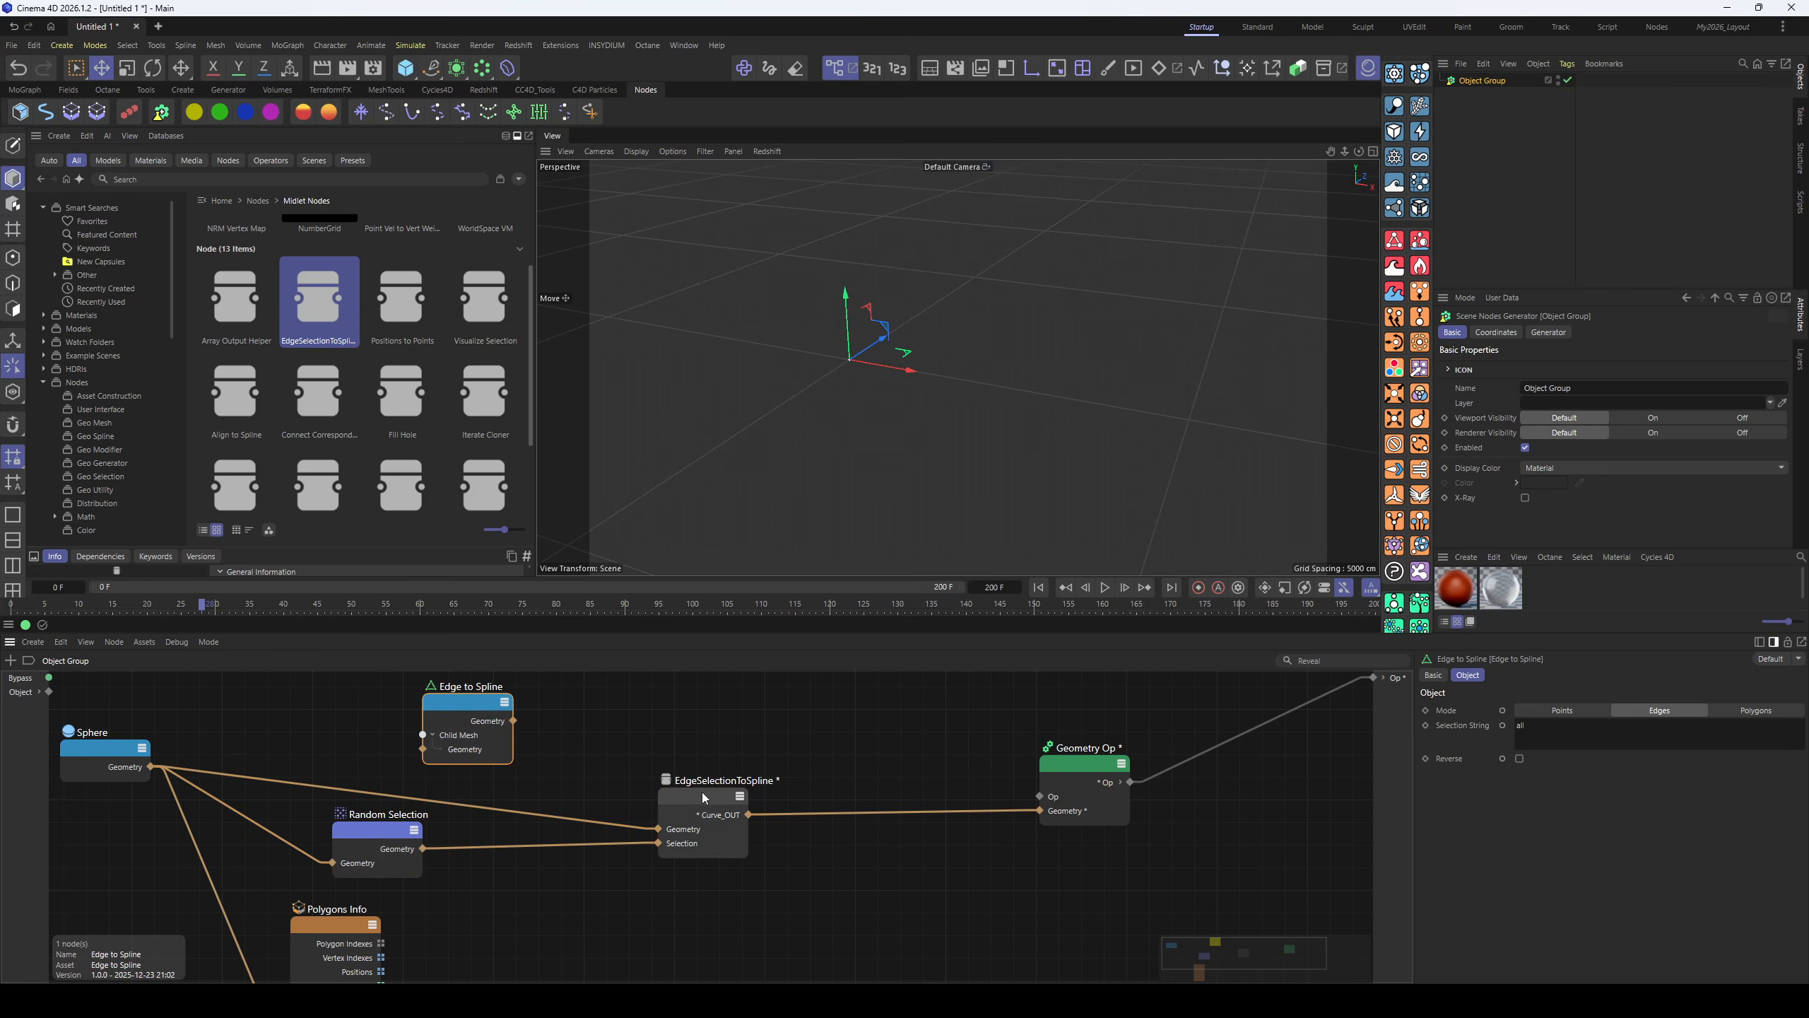
pyautogui.moveTo(701, 791); pyautogui.dragTo(731, 789)
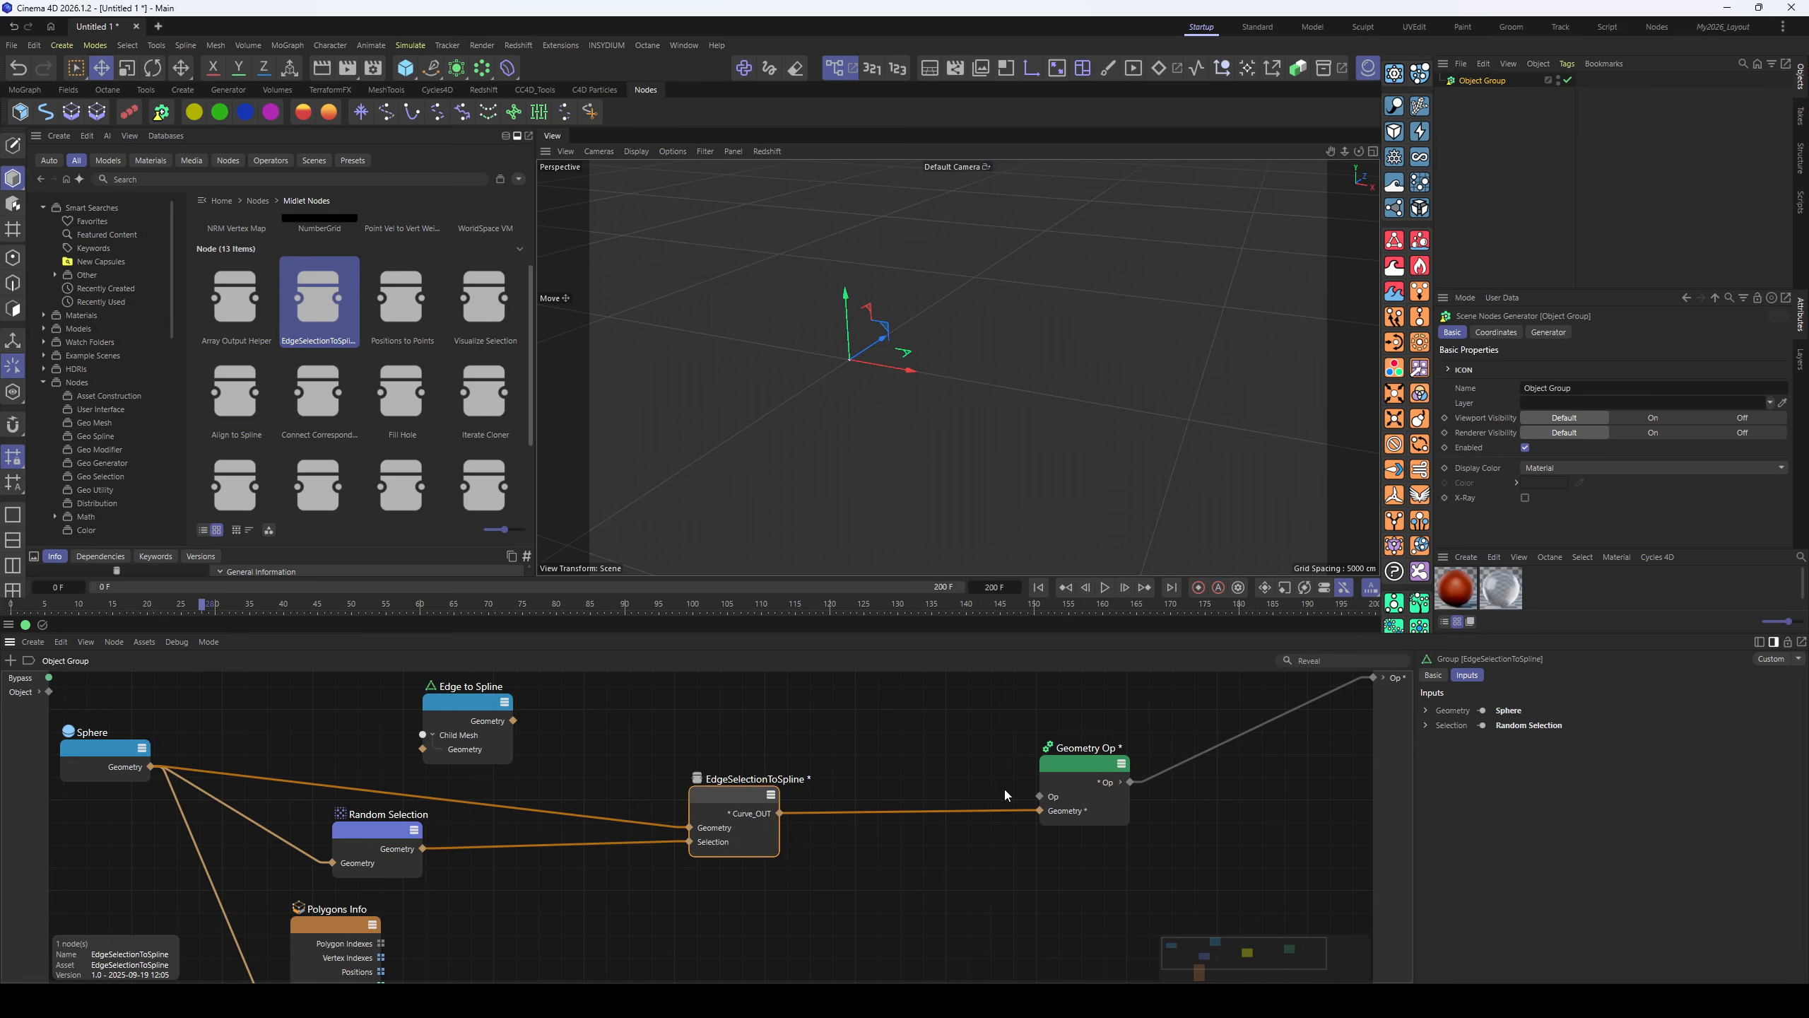
pyautogui.moveTo(1048, 781); pyautogui.dragTo(1119, 778)
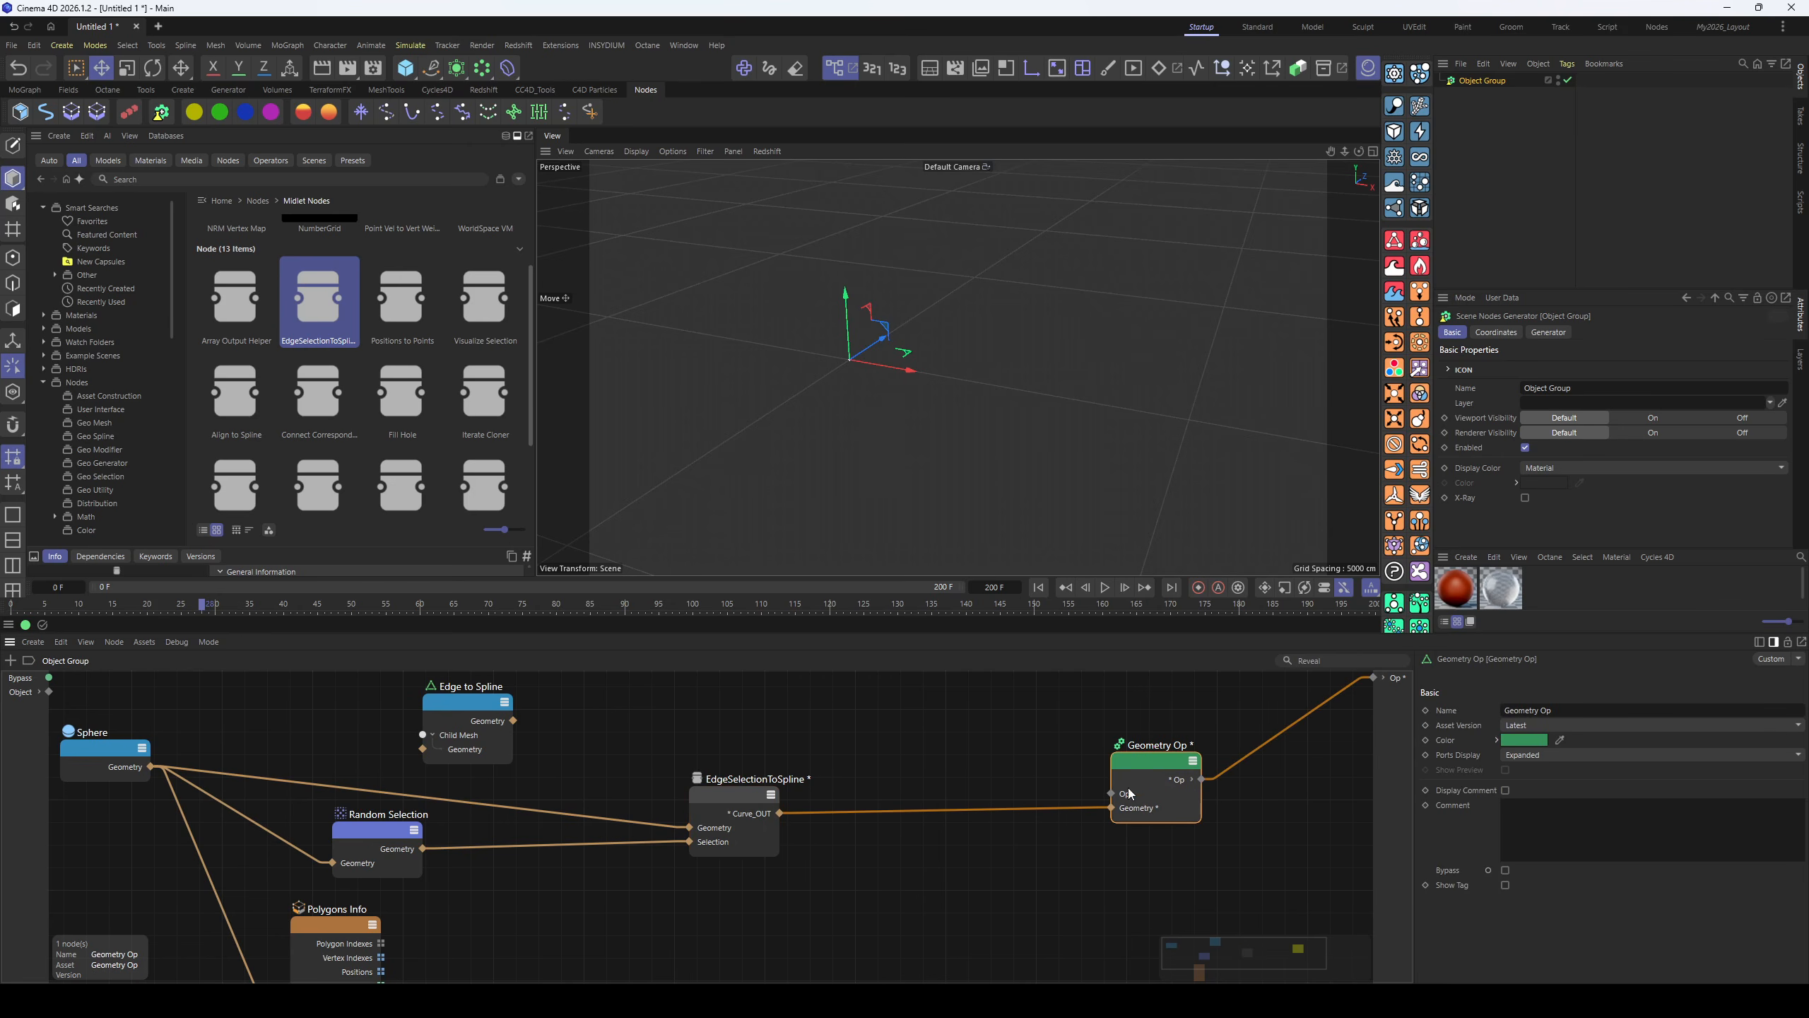
# - Zoom in and orbit the viewport around the Object Group to examine the splines generated from the sphere's edge selection
pyautogui.moveTo(1178, 735); pyautogui.dragTo(1055, 789, button='middle')
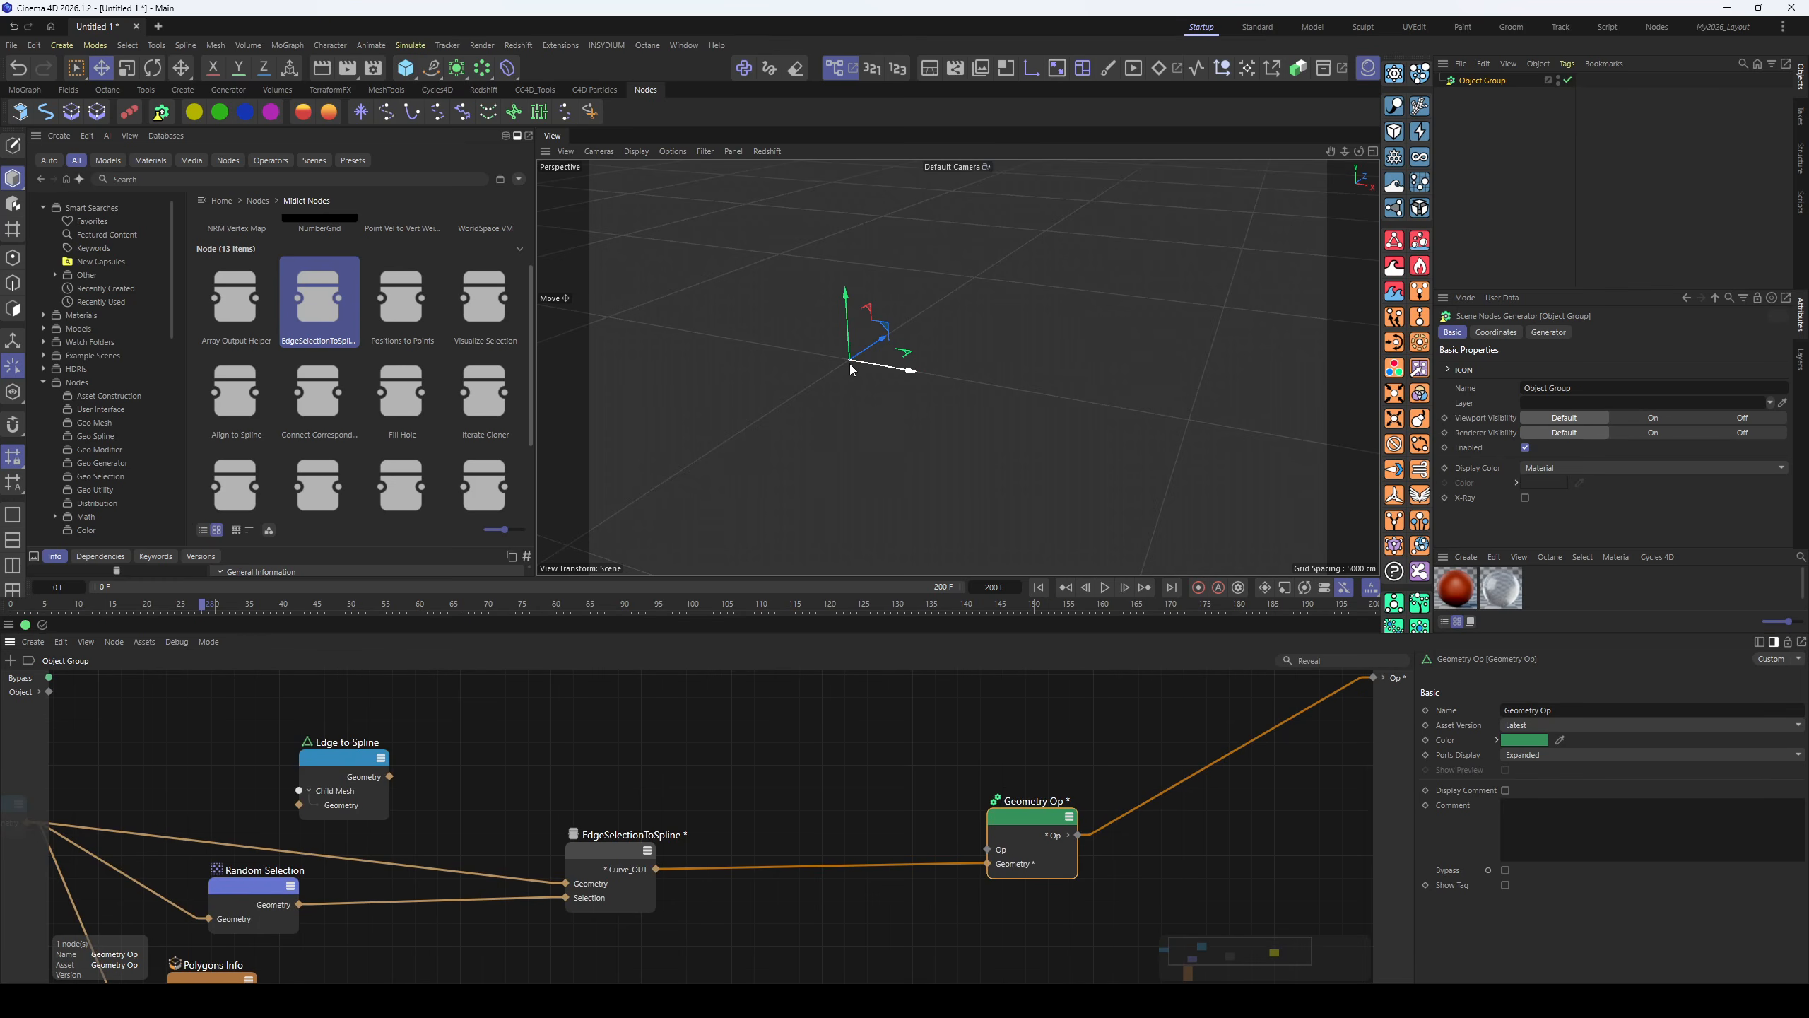
pyautogui.keyDown('alt'); pyautogui.moveTo(896, 363); pyautogui.dragTo(1153, 359, button='right'); pyautogui.keyUp('alt')
pyautogui.keyDown('alt'); pyautogui.moveTo(696, 410); pyautogui.dragTo(893, 421, button='middle'); pyautogui.keyUp('alt')
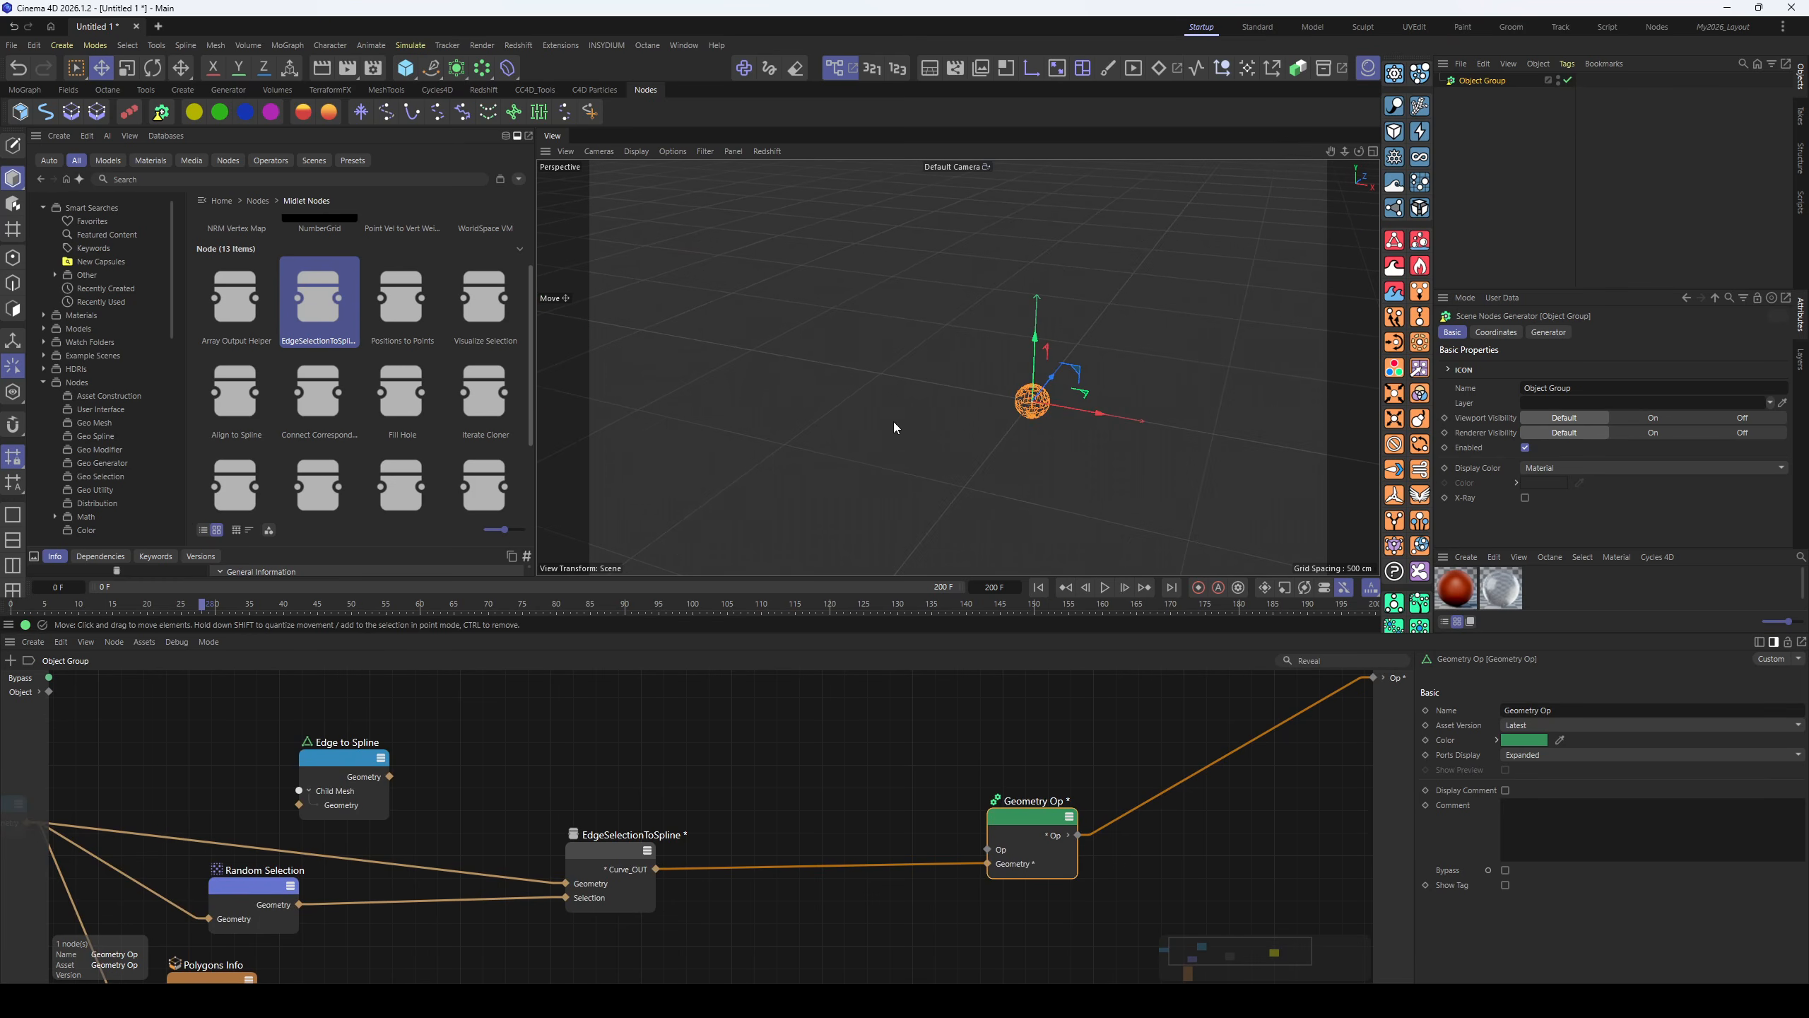
pyautogui.keyDown('alt'); pyautogui.moveTo(1070, 399); pyautogui.dragTo(1229, 396, button='right'); pyautogui.keyUp('alt')
pyautogui.keyDown('alt'); pyautogui.moveTo(951, 441); pyautogui.dragTo(851, 410); pyautogui.keyUp('alt')
pyautogui.keyDown('alt'); pyautogui.moveTo(851, 410); pyautogui.dragTo(873, 352, button='right'); pyautogui.keyUp('alt')
pyautogui.keyDown('alt'); pyautogui.moveTo(808, 403); pyautogui.dragTo(854, 427); pyautogui.keyUp('alt')
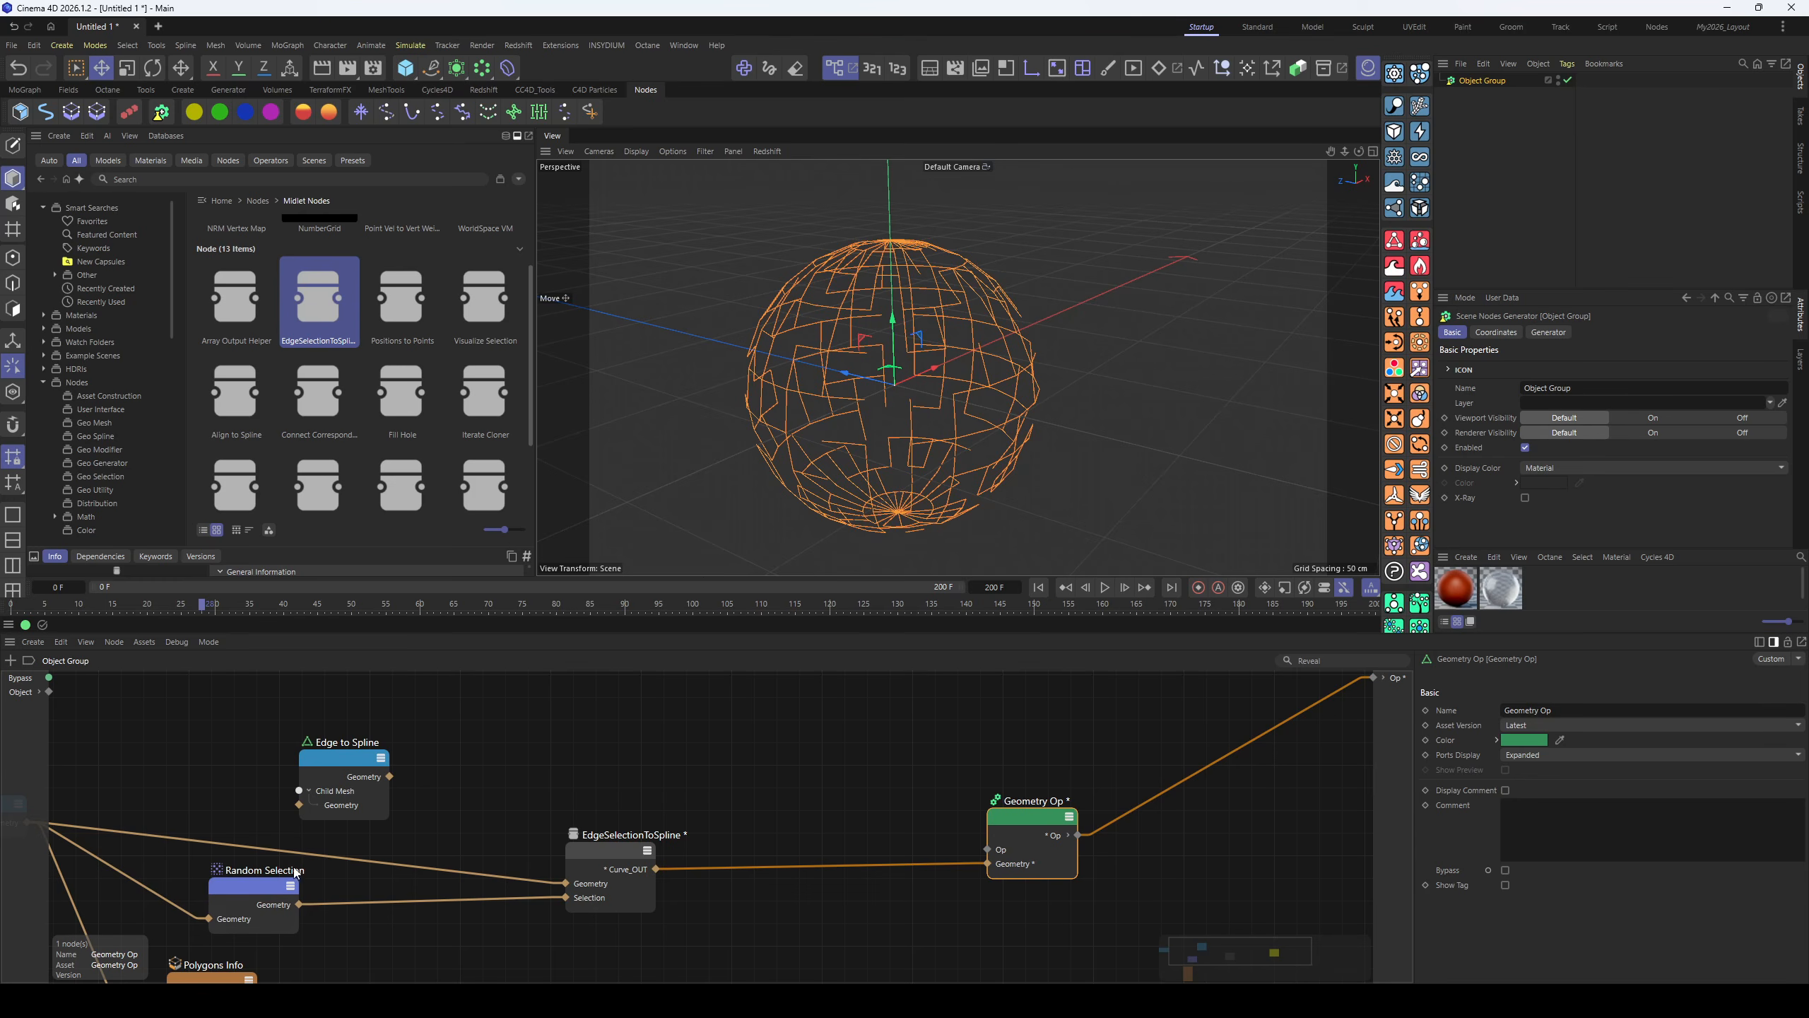
# - Set the Sphere node's Radius to 323 cm and reframe the enlarged sphere in the viewport
pyautogui.keyDown('alt'); pyautogui.moveTo(80, 875); pyautogui.dragTo(405, 858, button='middle'); pyautogui.keyUp('alt')
pyautogui.click(274, 793)
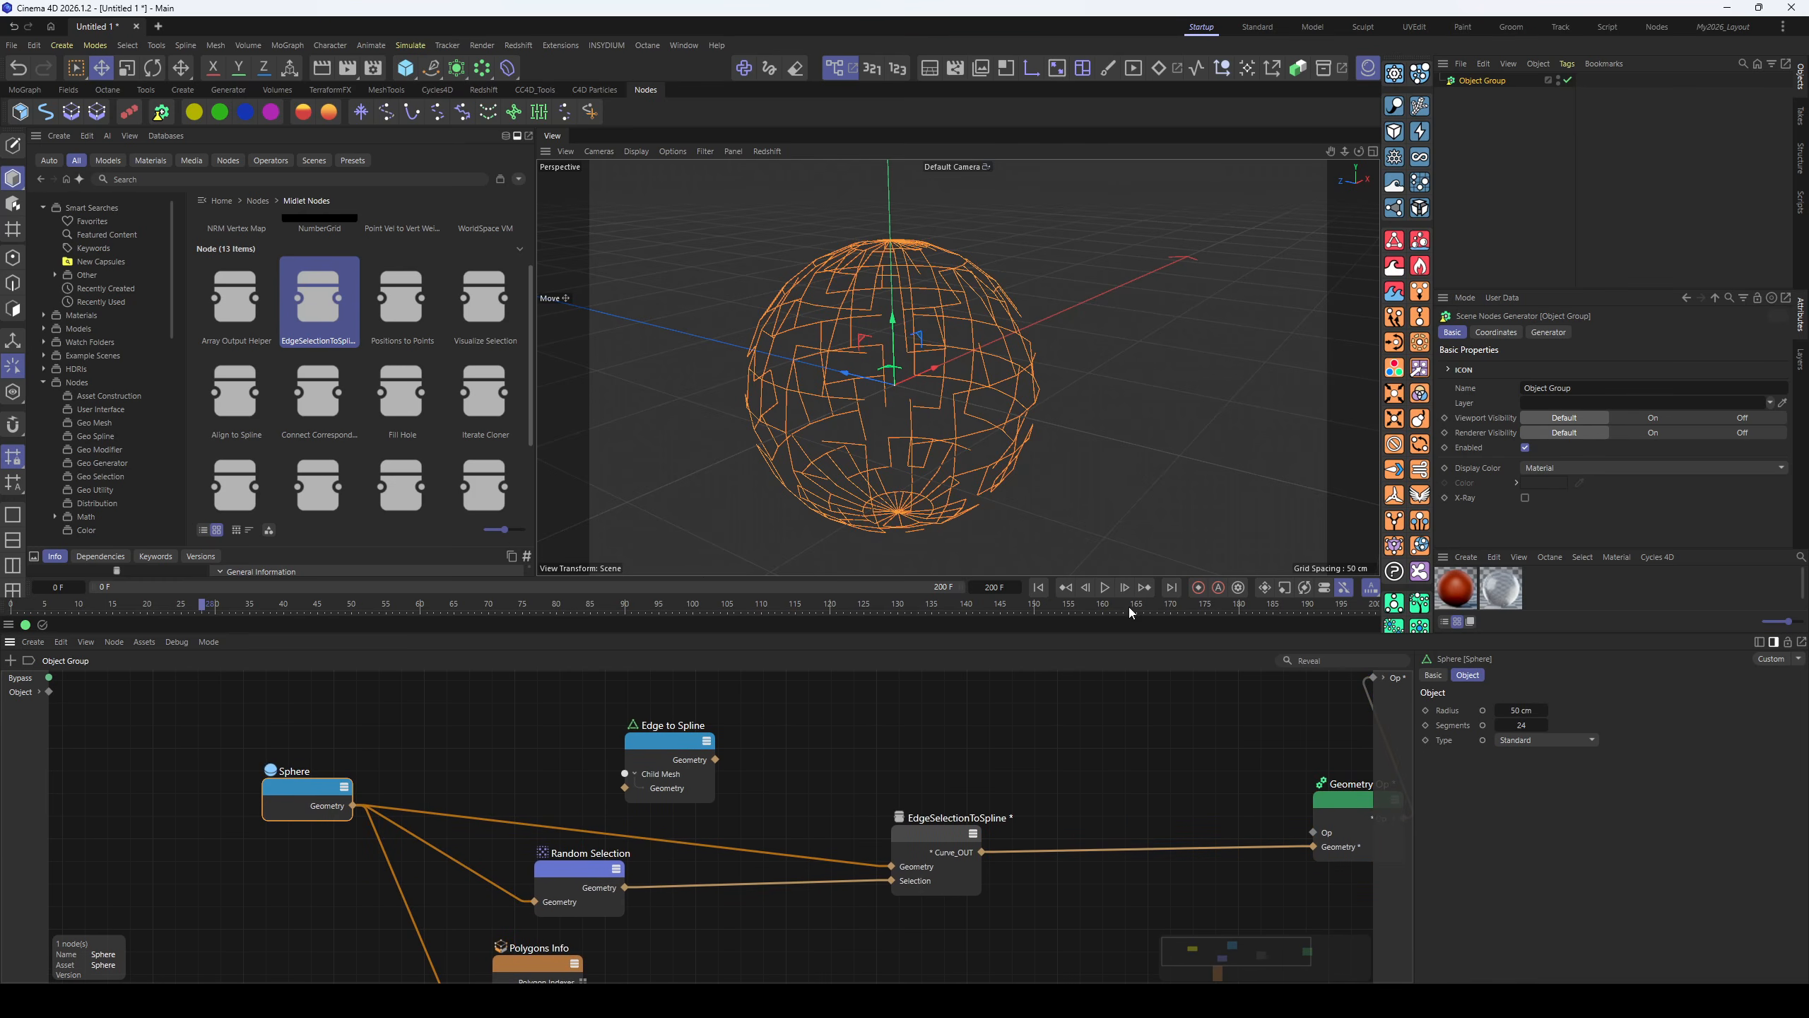
pyautogui.moveTo(1522, 710); pyautogui.dragTo(1607, 710)
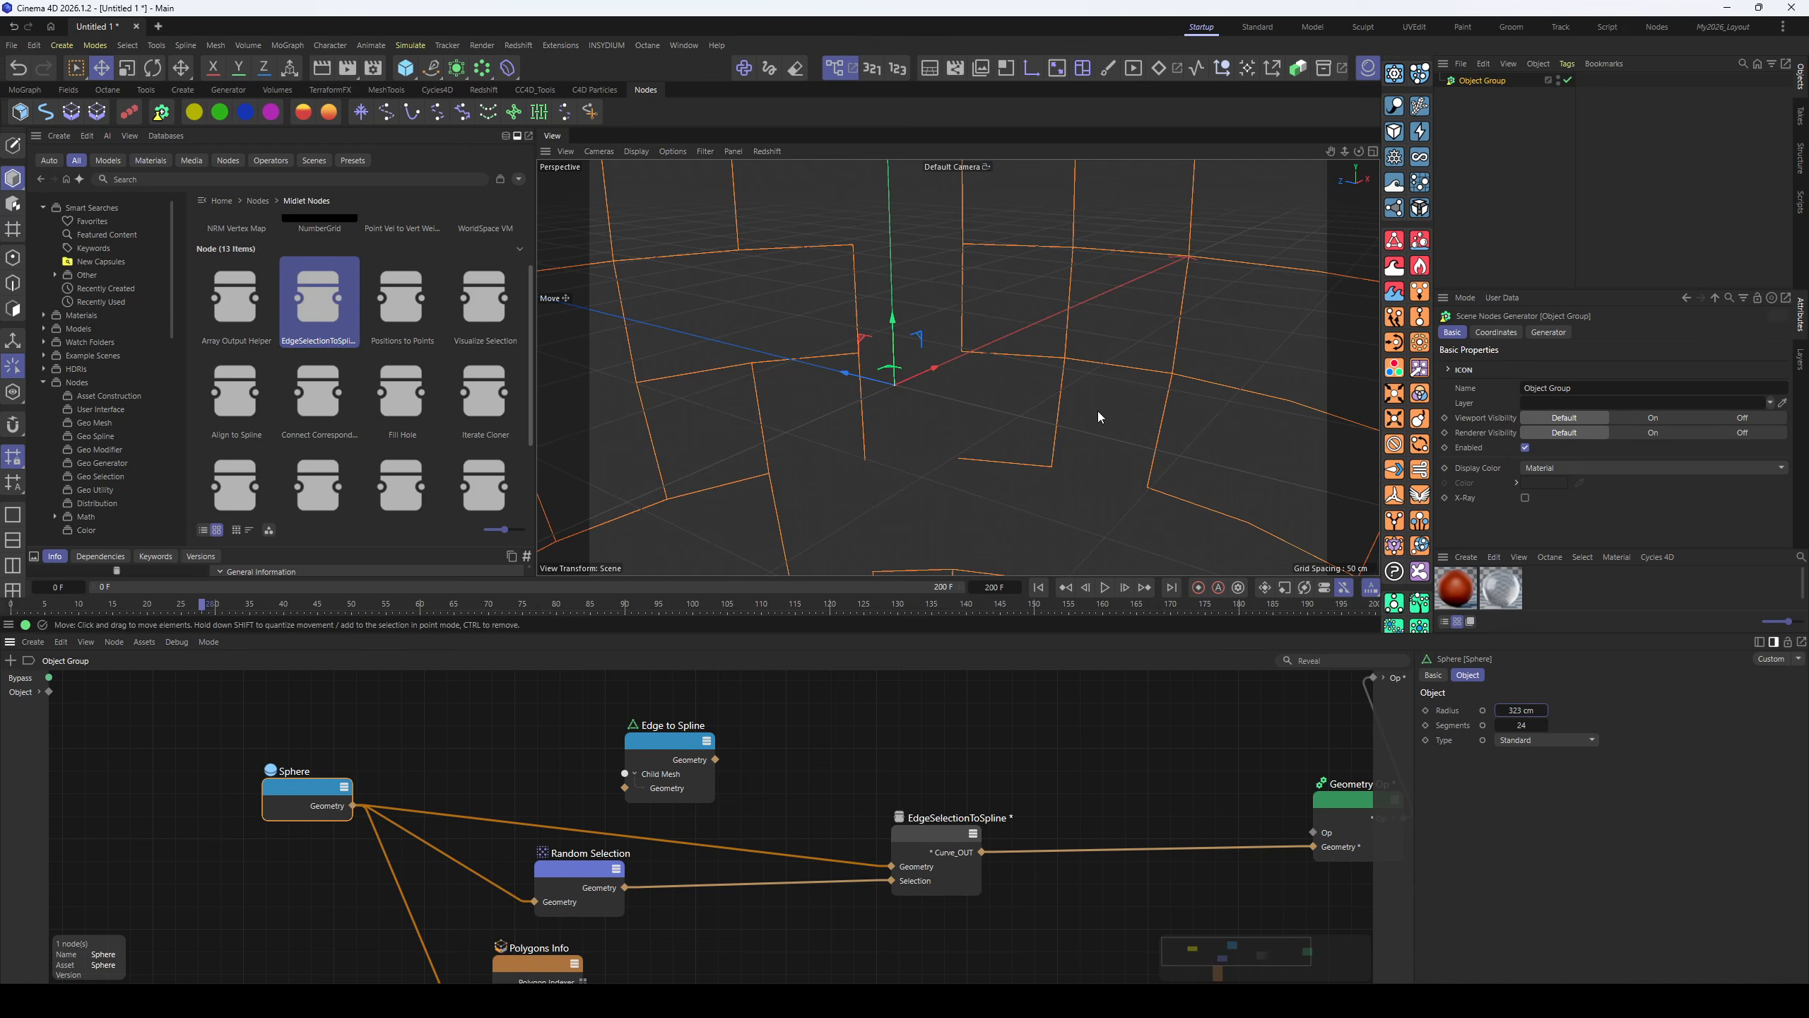
pyautogui.keyDown('alt'); pyautogui.moveTo(1096, 410); pyautogui.dragTo(973, 448, button='right'); pyautogui.keyUp('alt')
pyautogui.keyDown('alt'); pyautogui.moveTo(973, 448); pyautogui.dragTo(946, 416); pyautogui.keyUp('alt')
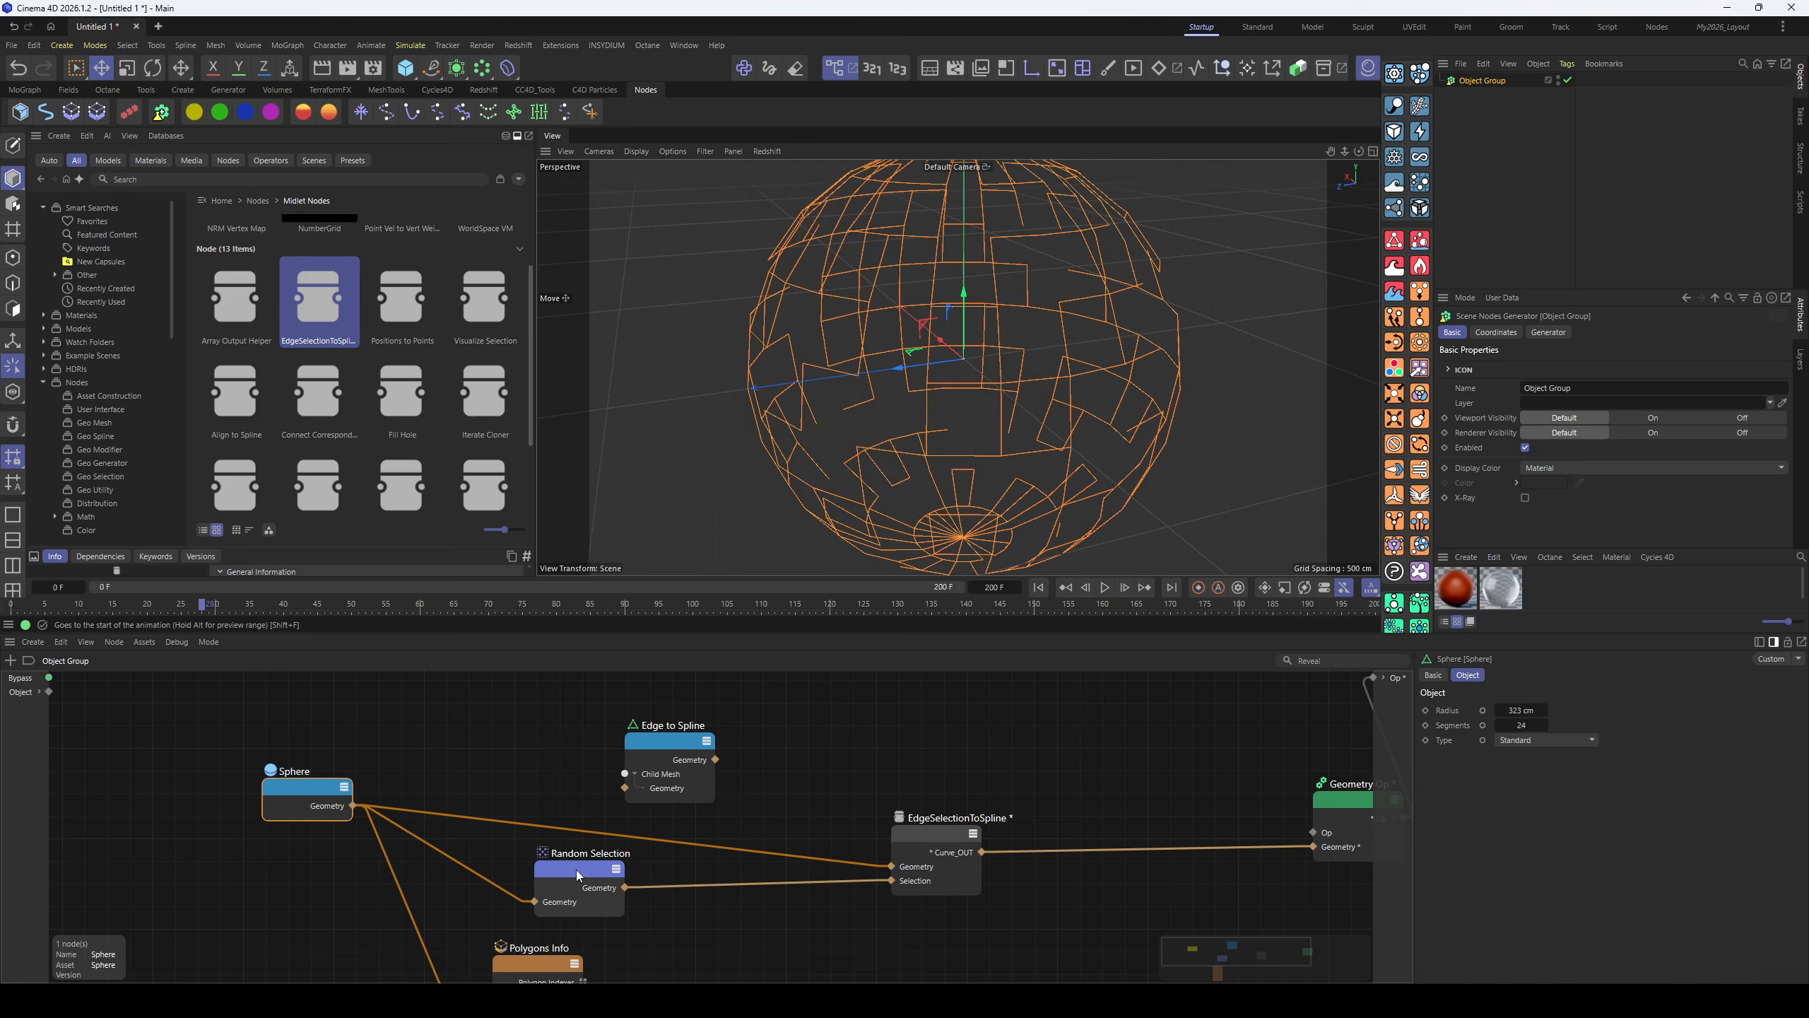
# - Disconnect the EdgeSelectionToSpline node from the node network and swap its place with the Edge to Spline node
pyautogui.moveTo(577, 875); pyautogui.dragTo(529, 884)
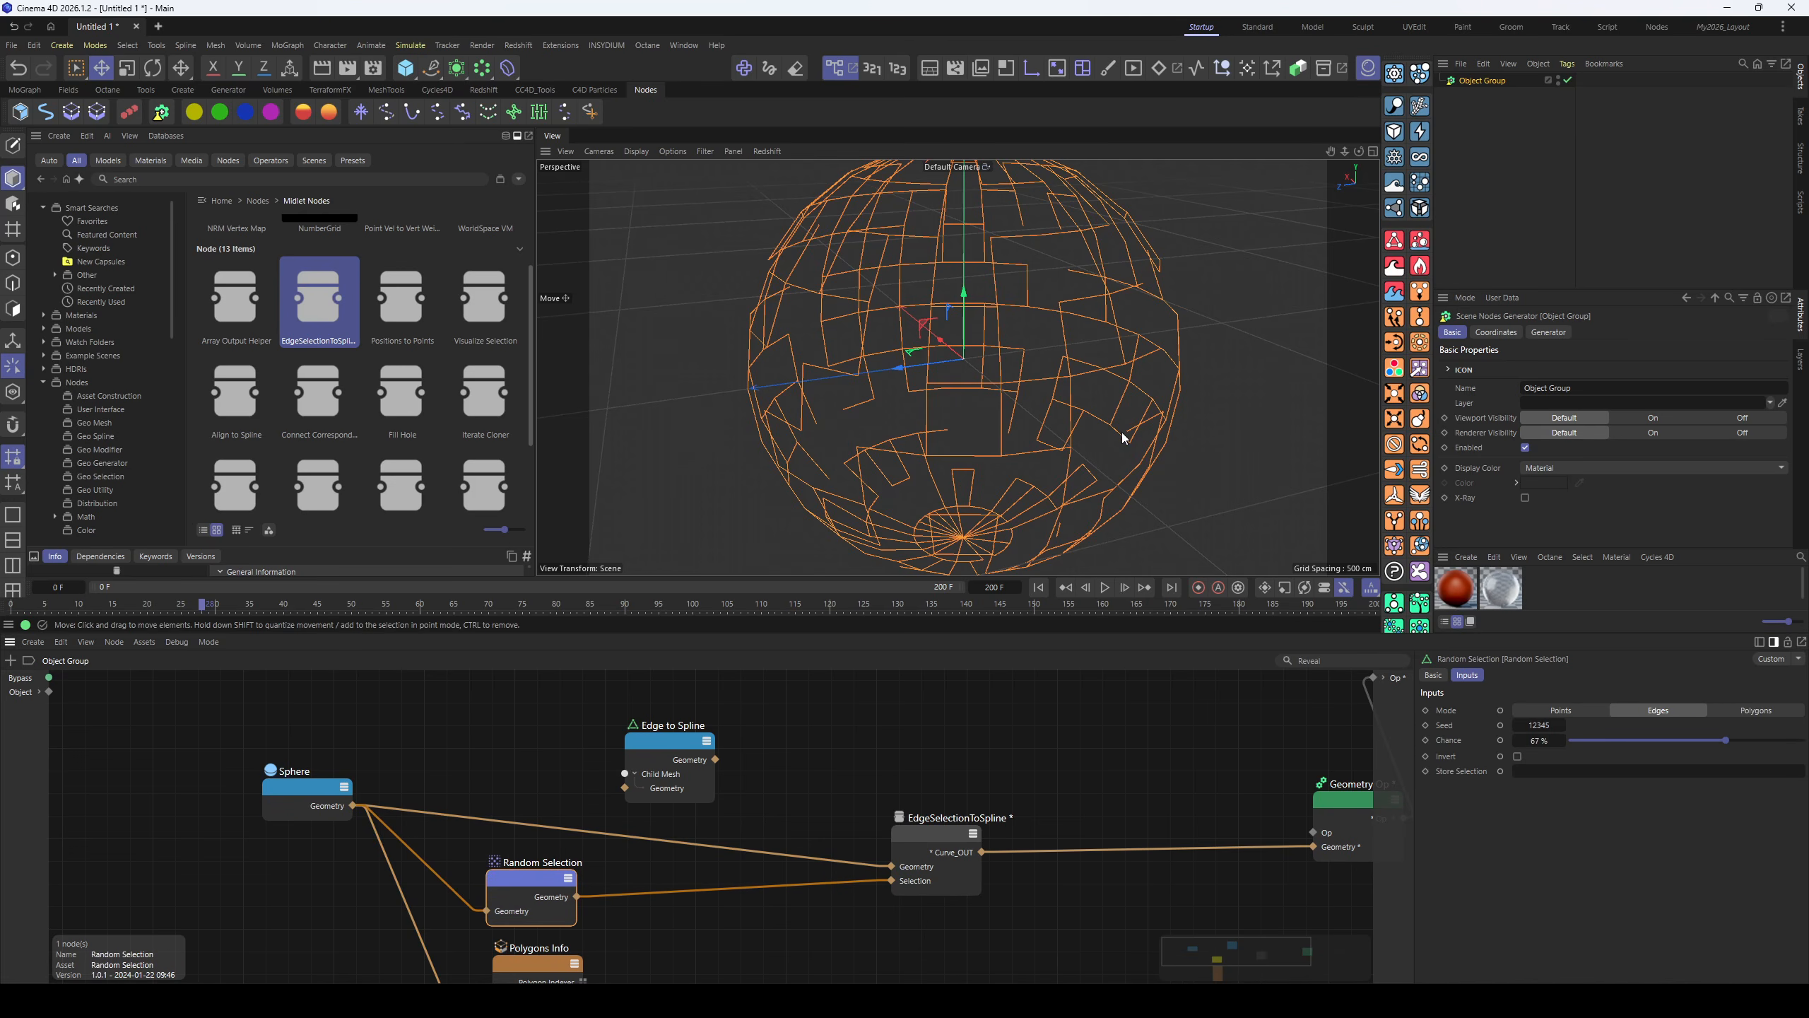
pyautogui.moveTo(877, 864); pyautogui.dragTo(840, 885)
pyautogui.moveTo(993, 852); pyautogui.dragTo(1103, 855)
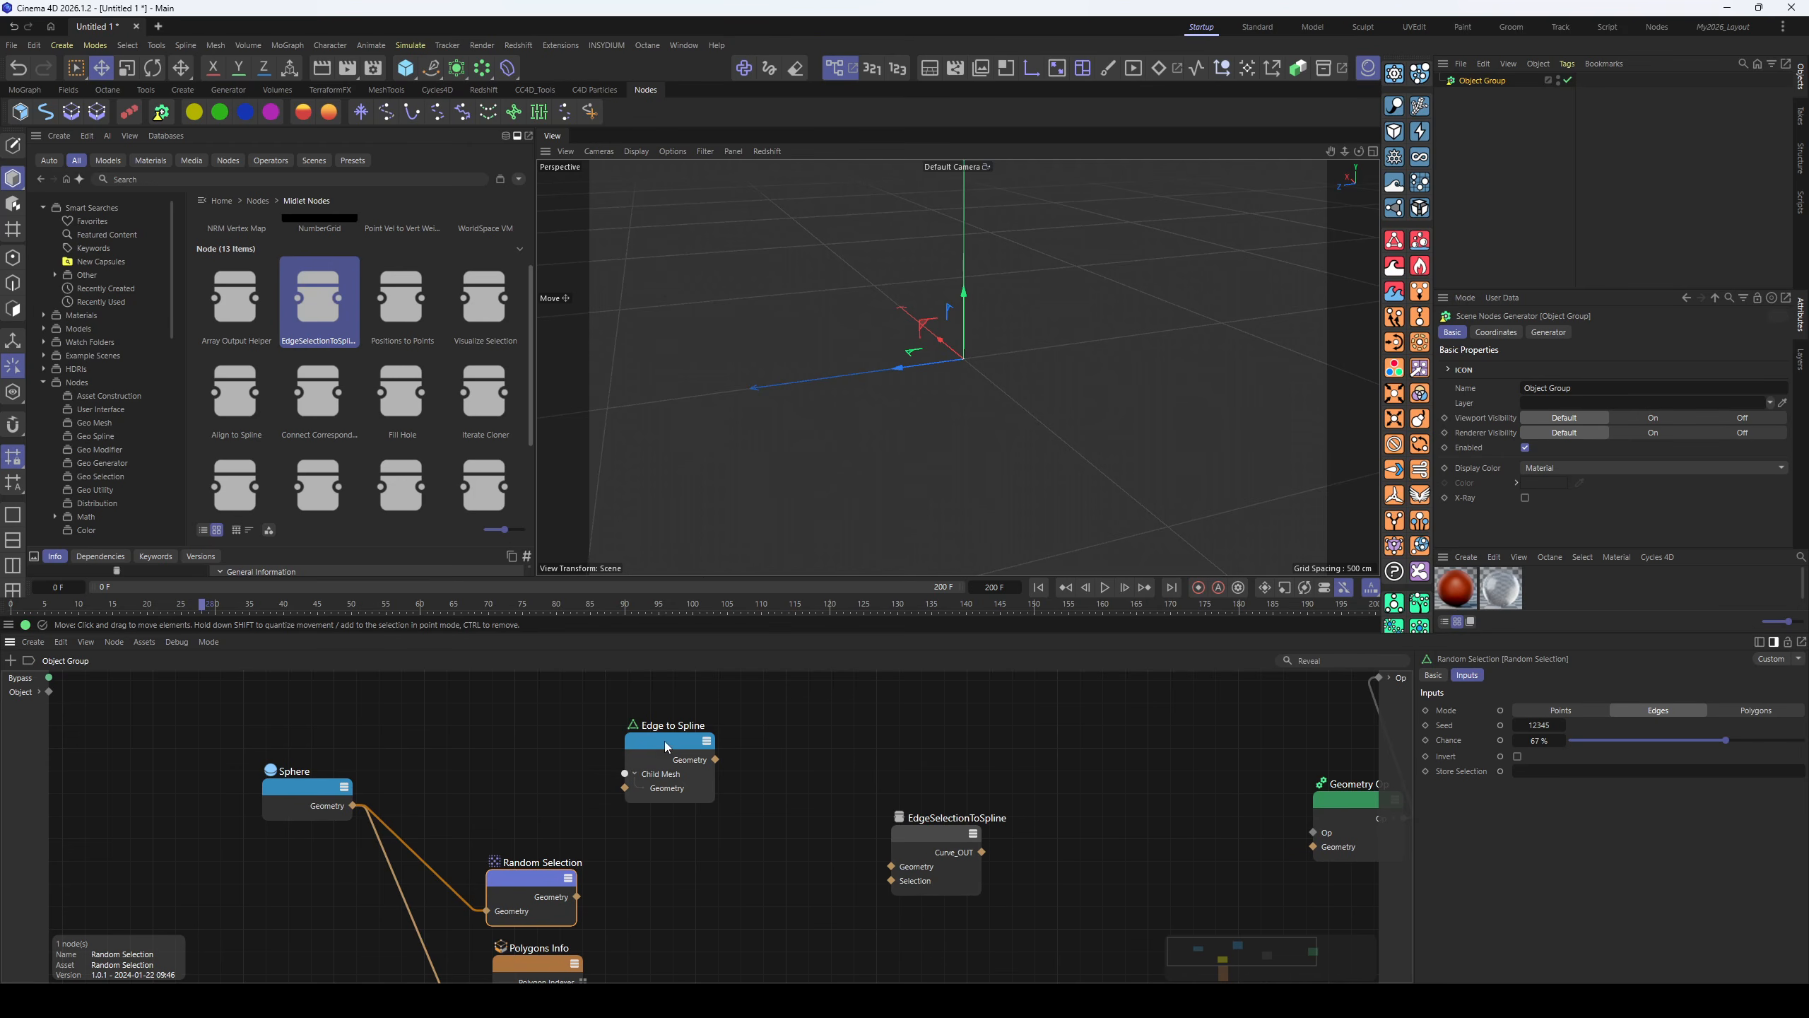
pyautogui.moveTo(666, 746); pyautogui.dragTo(754, 846)
pyautogui.moveTo(922, 840); pyautogui.dragTo(862, 747)
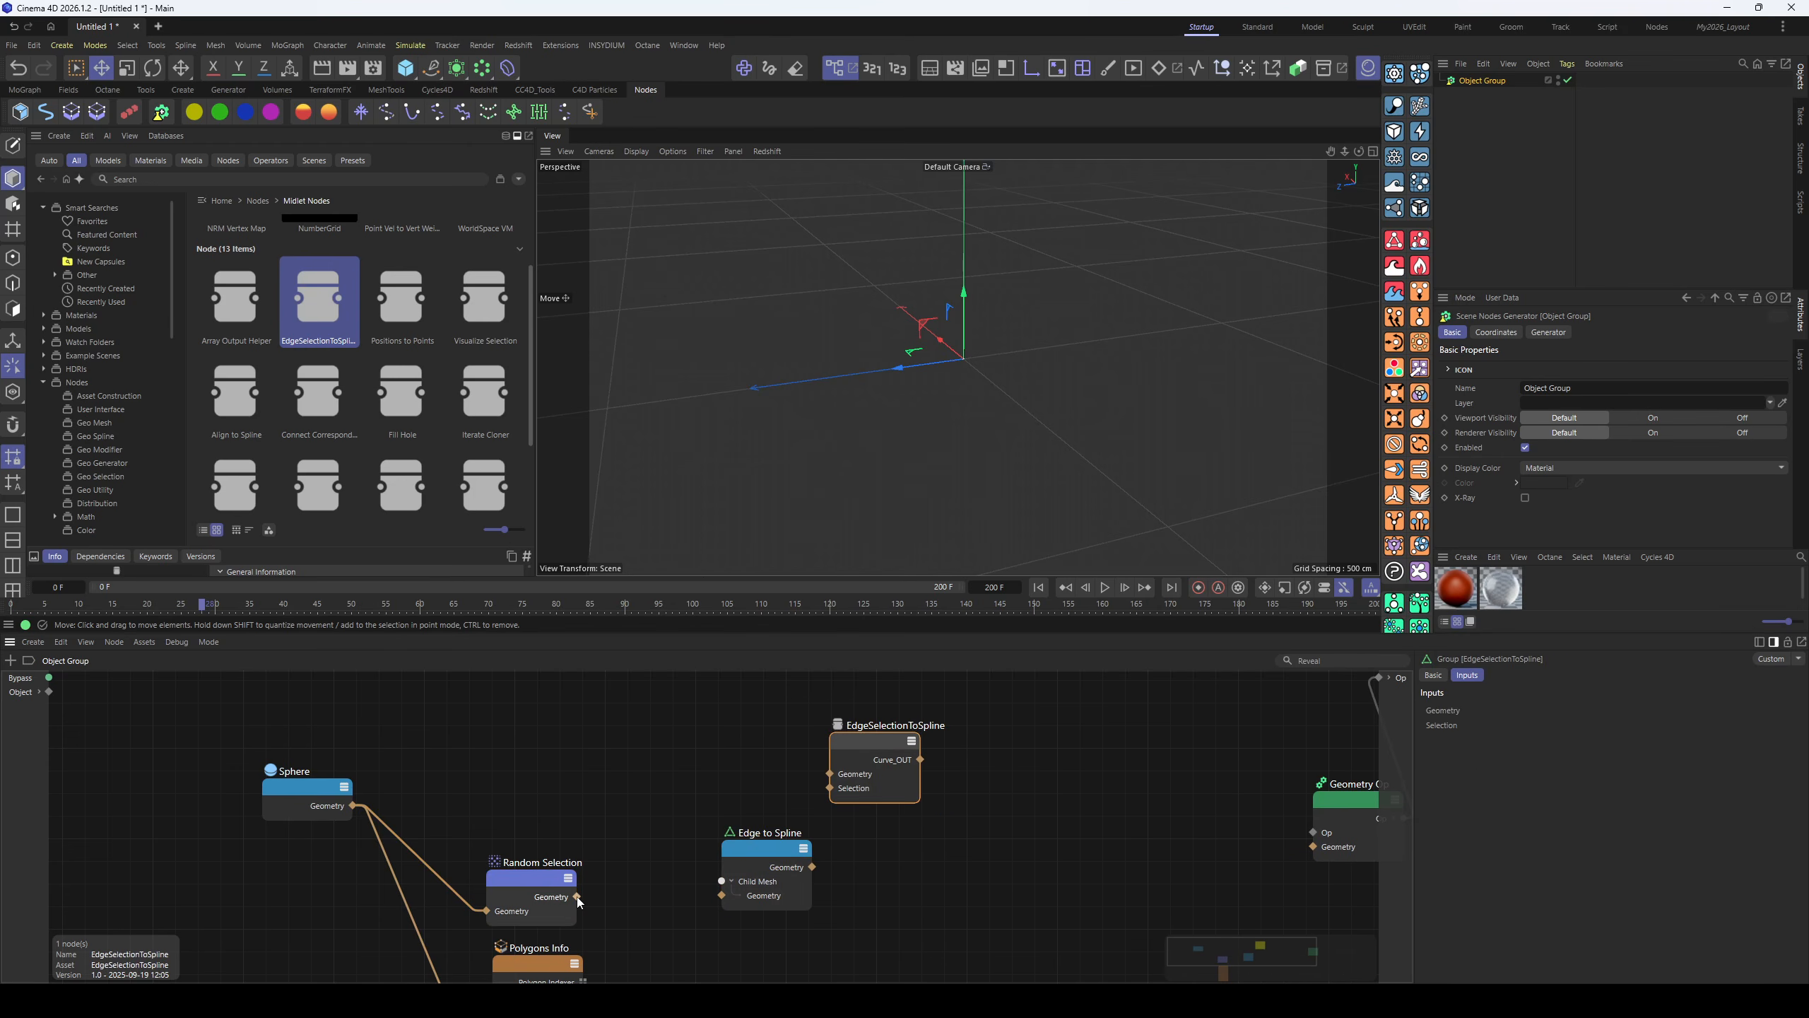
# - Wire Random Selection through Edge to Spline into Geometry Op and set Edge to Spline's Selection String to "default"
pyautogui.moveTo(578, 900); pyautogui.dragTo(1313, 847)
pyautogui.moveTo(712, 891); pyautogui.dragTo(764, 892)
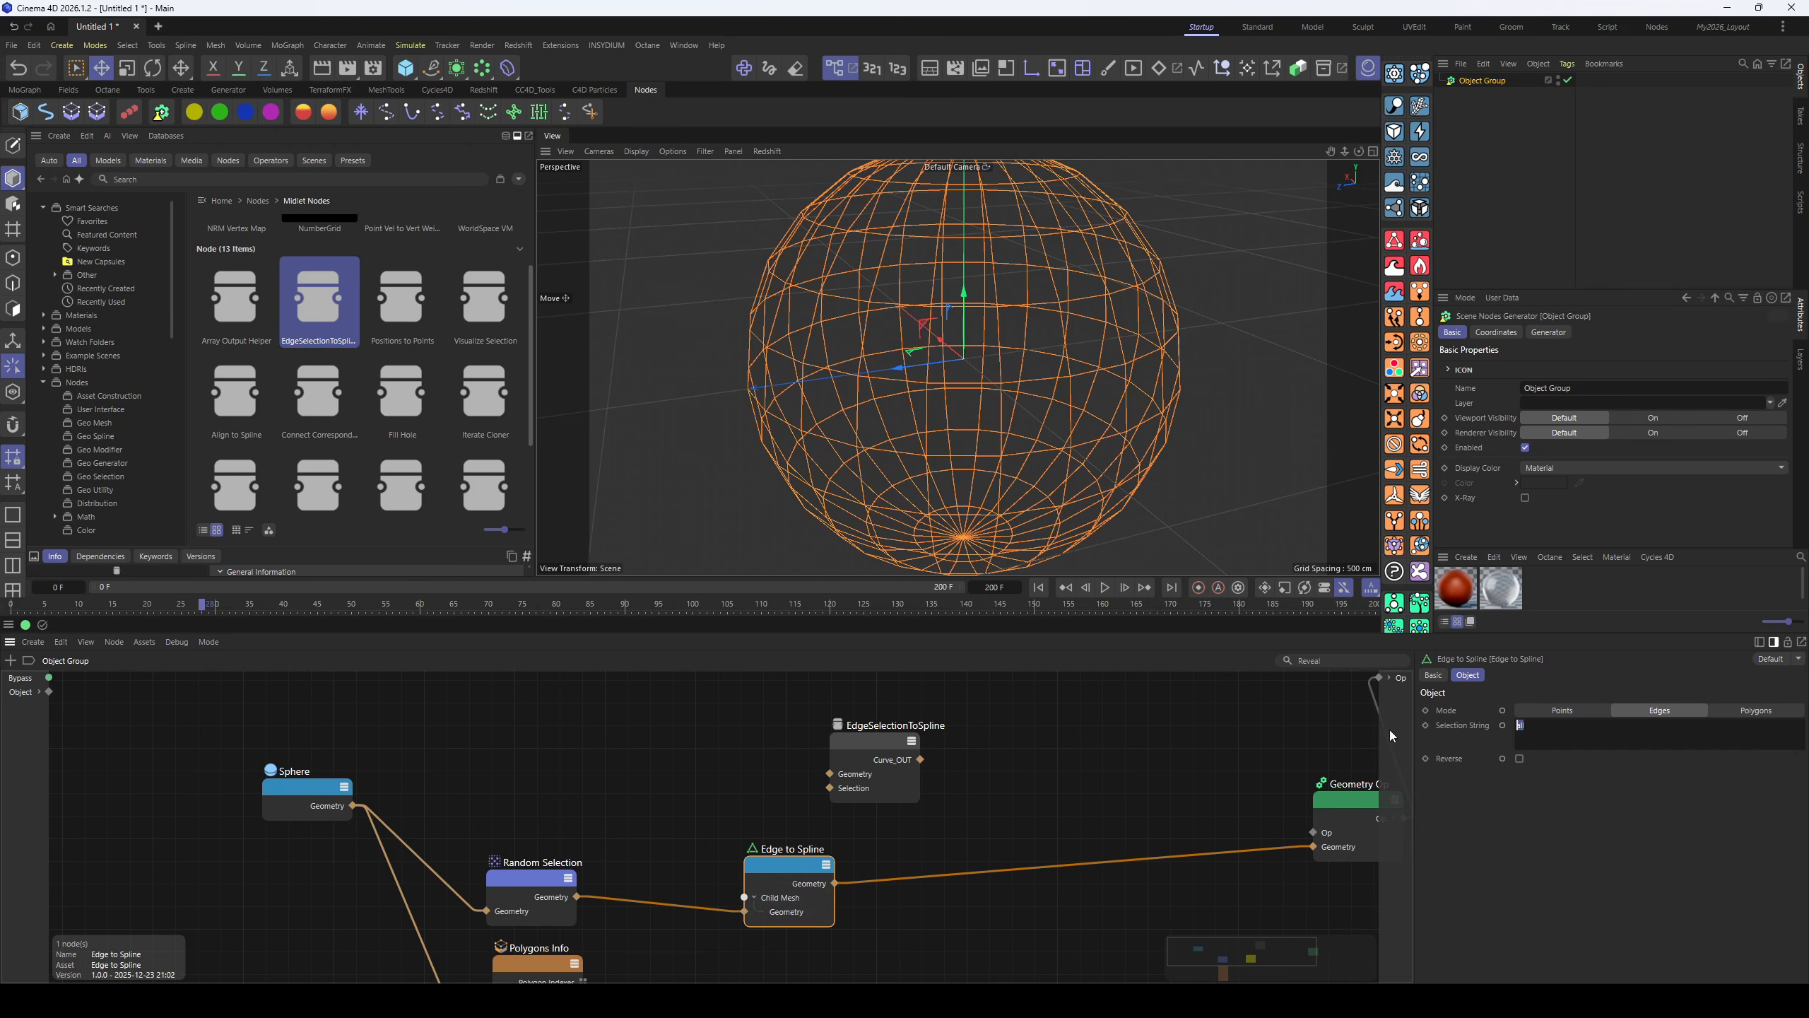
pyautogui.write('default')
pyautogui.press('Return')
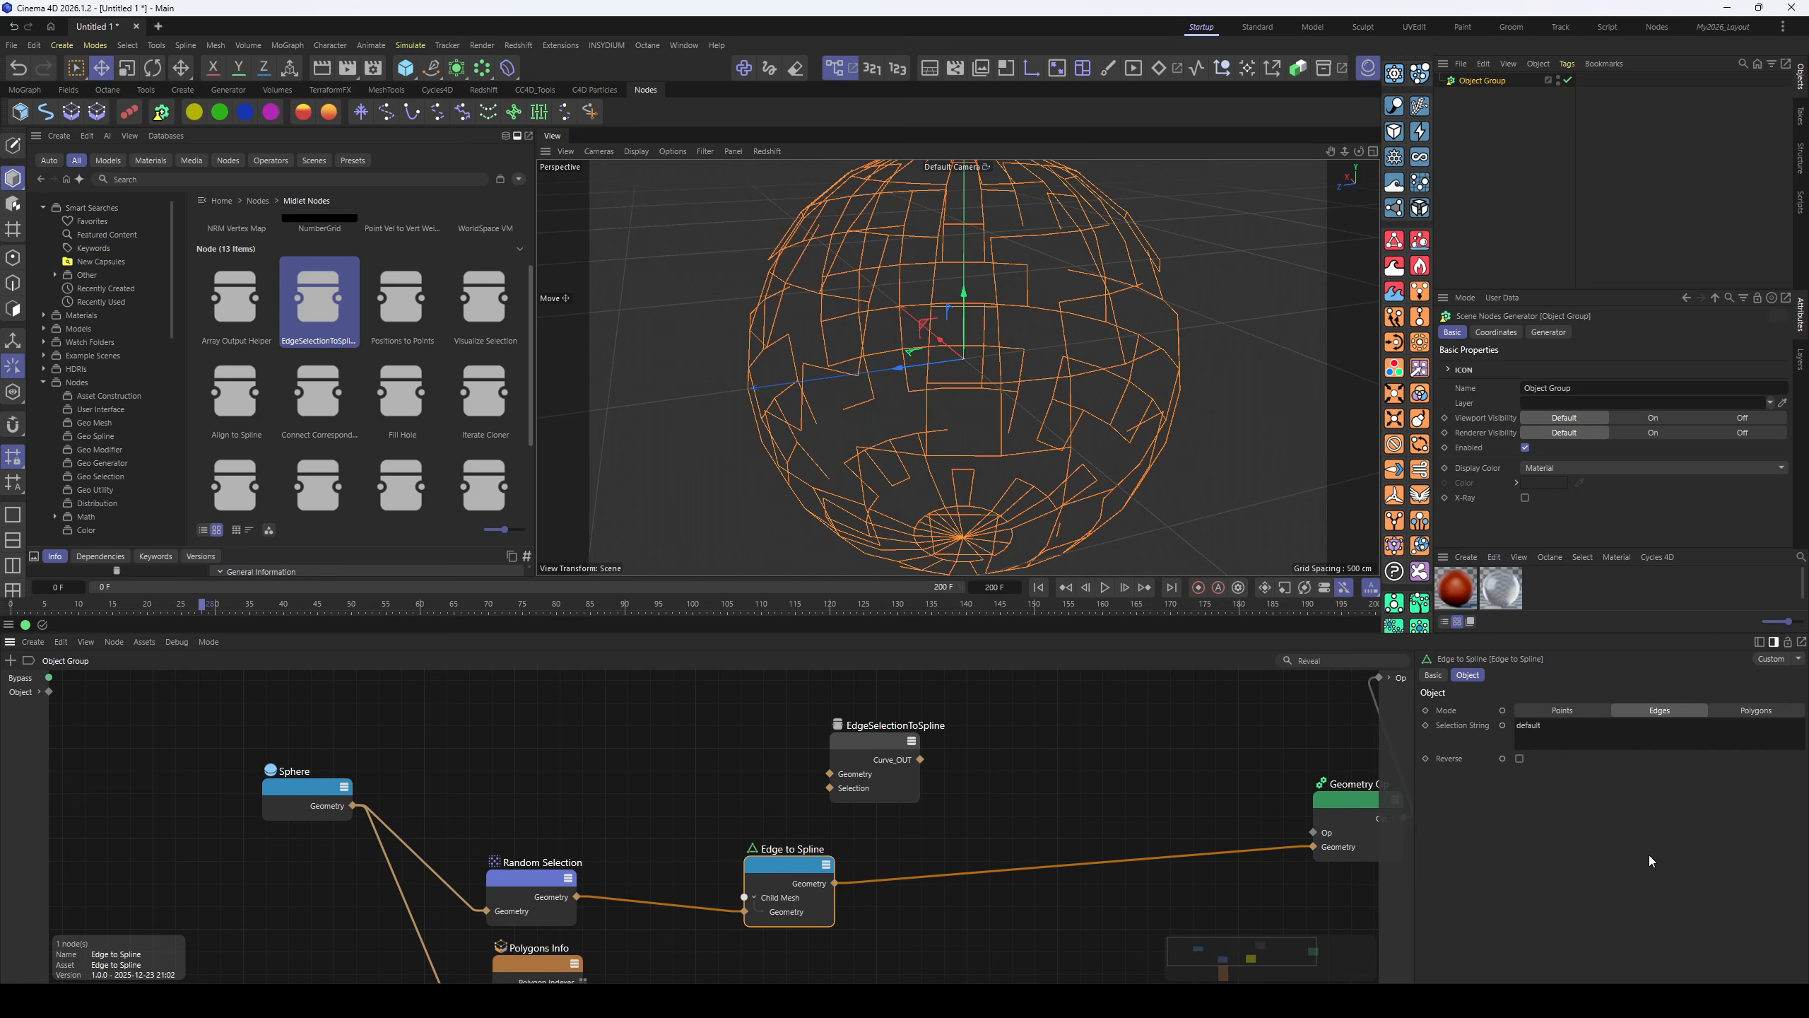
pyautogui.keyDown('alt'); pyautogui.moveTo(915, 351); pyautogui.dragTo(903, 422); pyautogui.keyUp('alt')
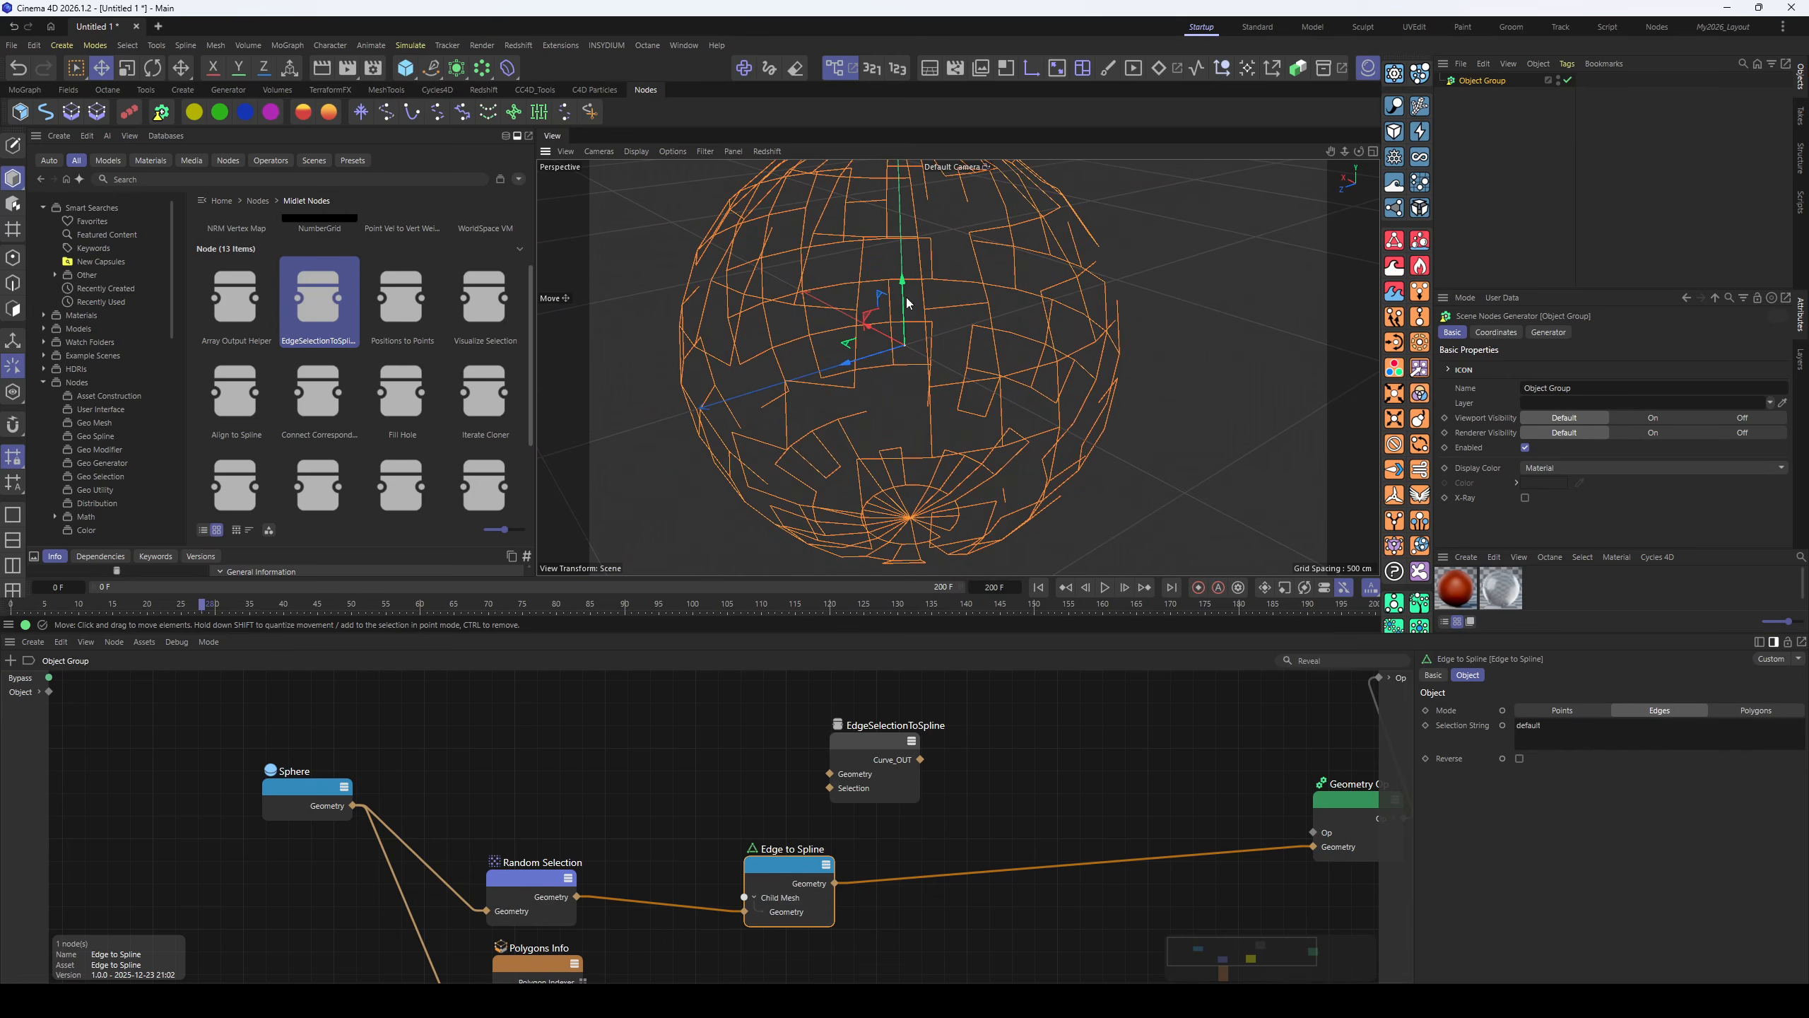
# - Space out the Random Selection, Edge to Spline and EdgeSelectionToSpline nodes, keeping the unused EdgeSelectionToSpline node above the connected chain
pyautogui.moveTo(788, 867); pyautogui.dragTo(859, 867)
pyautogui.moveTo(537, 906); pyautogui.dragTo(520, 883)
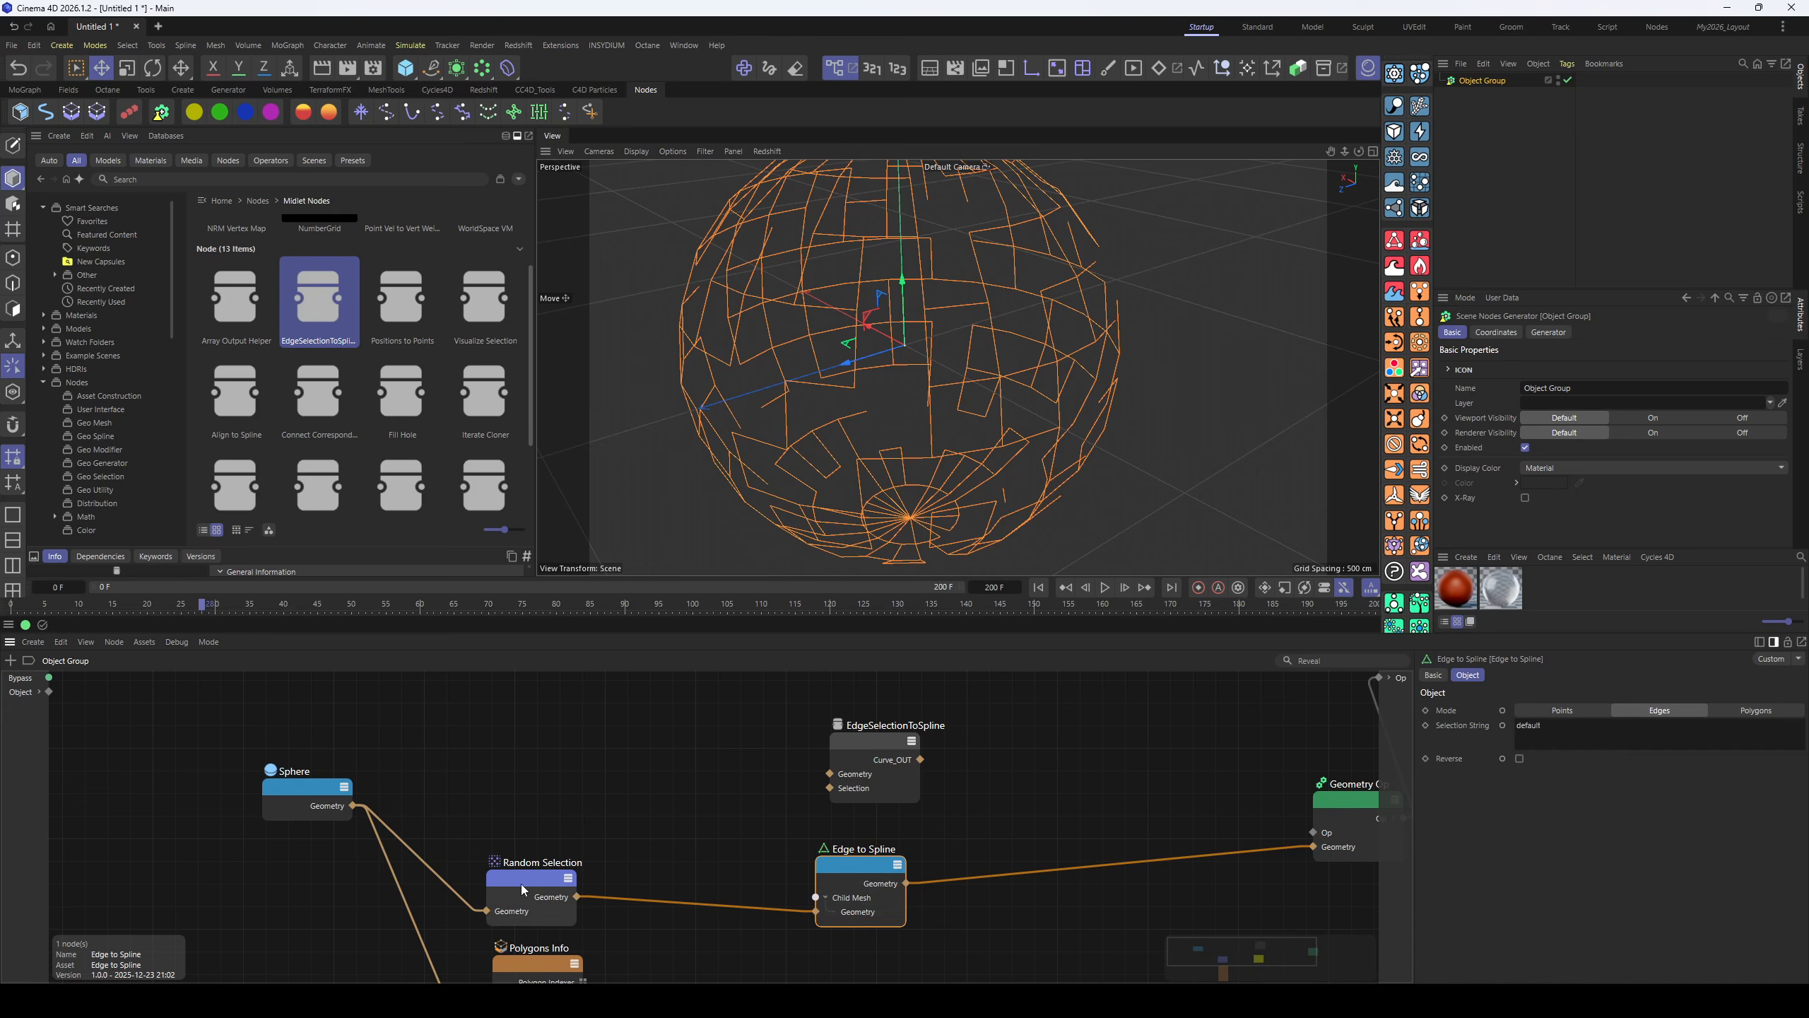
pyautogui.moveTo(869, 748); pyautogui.dragTo(778, 739)
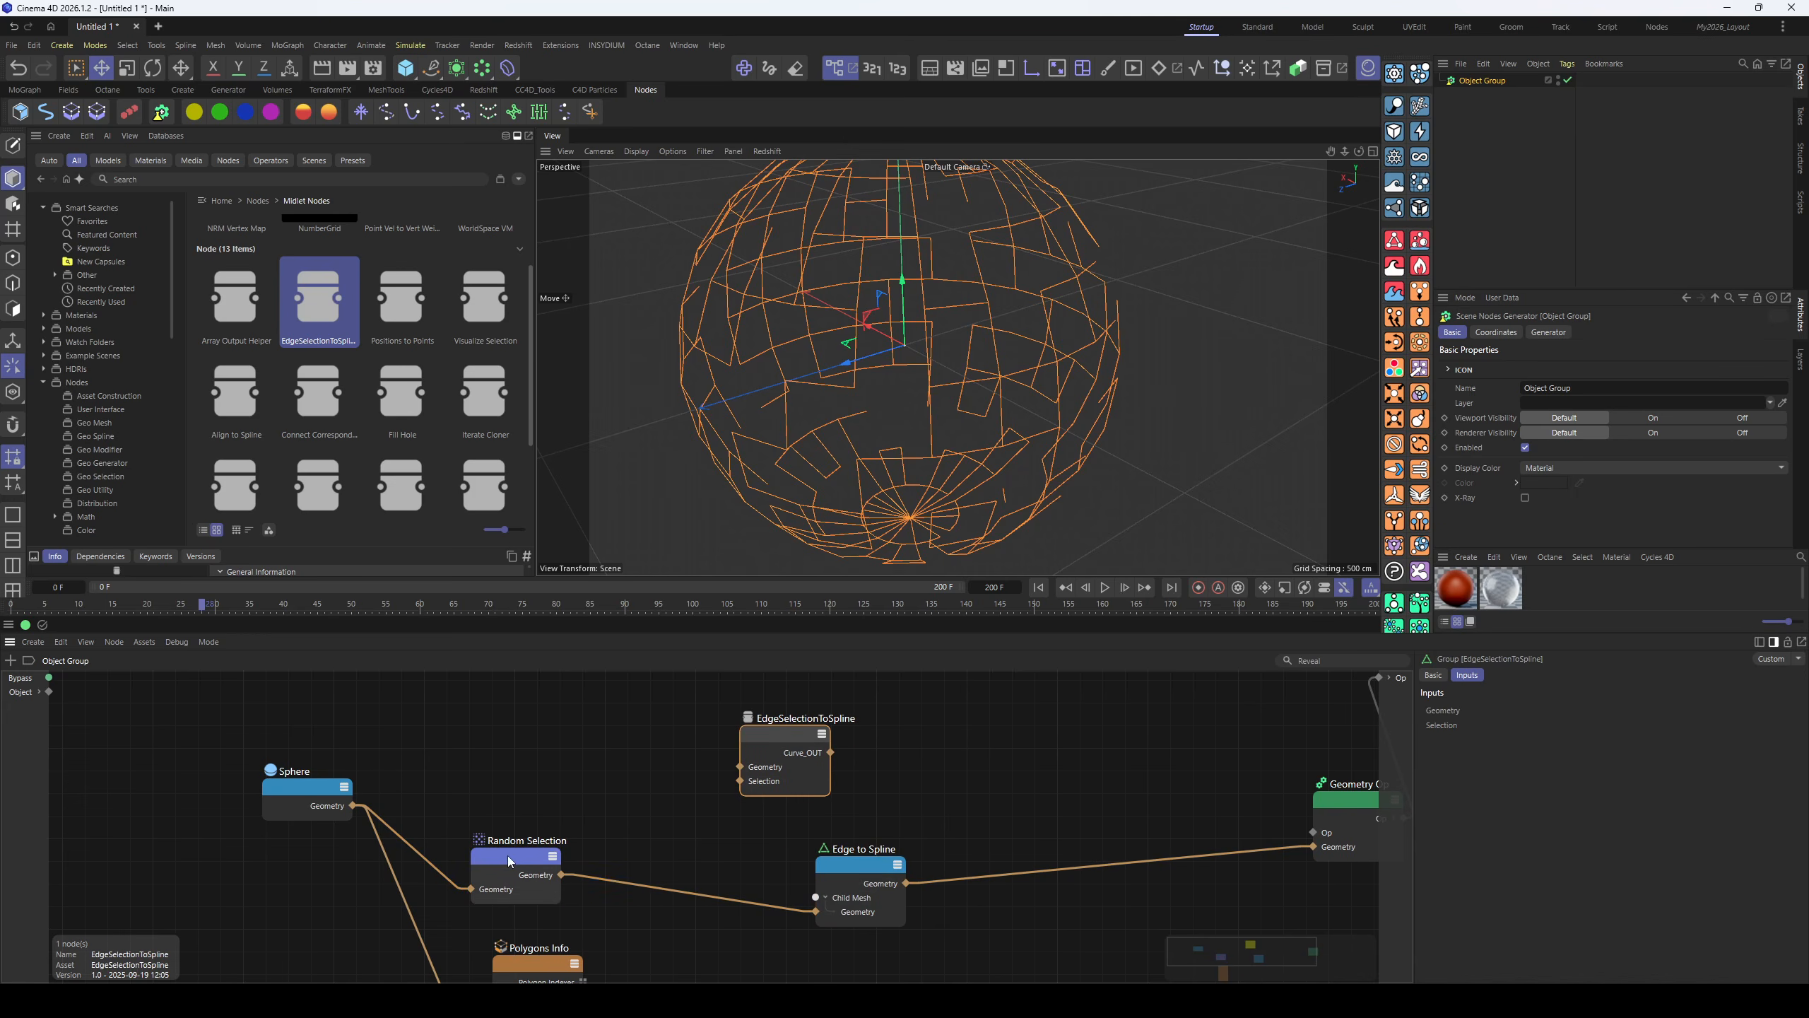
pyautogui.moveTo(507, 856); pyautogui.dragTo(487, 828)
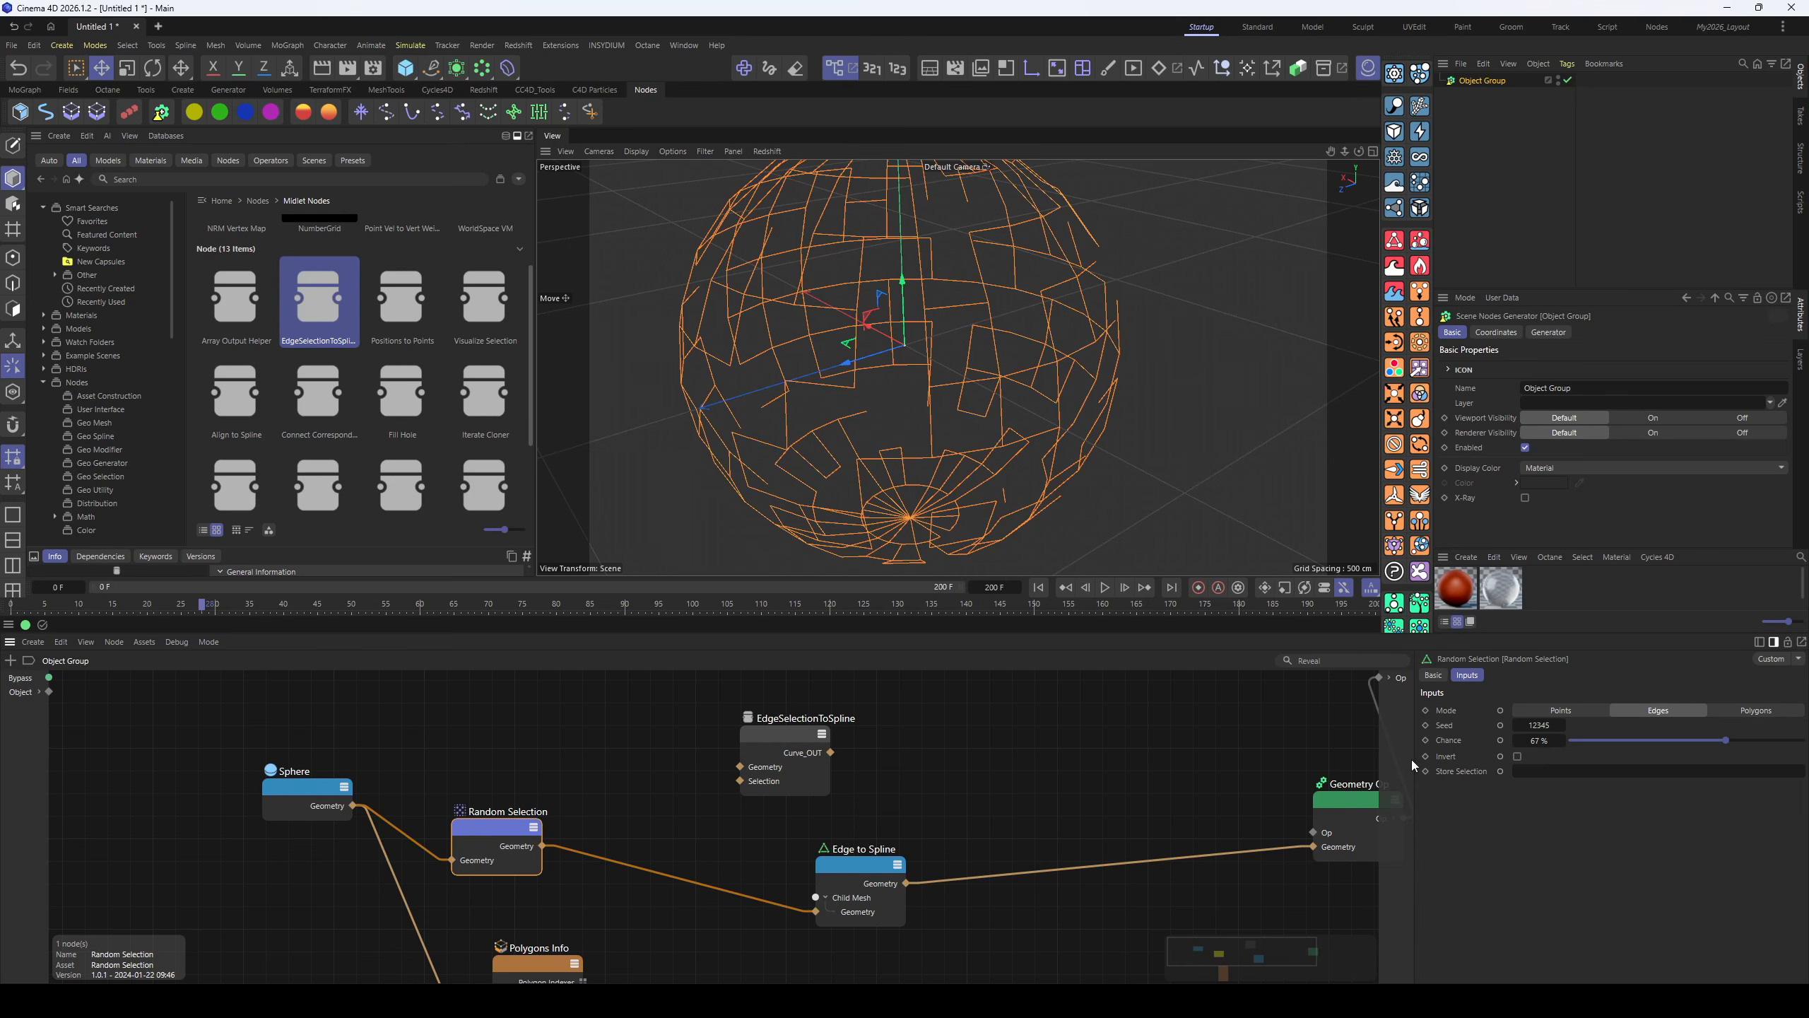
pyautogui.moveTo(496, 824); pyautogui.dragTo(557, 837)
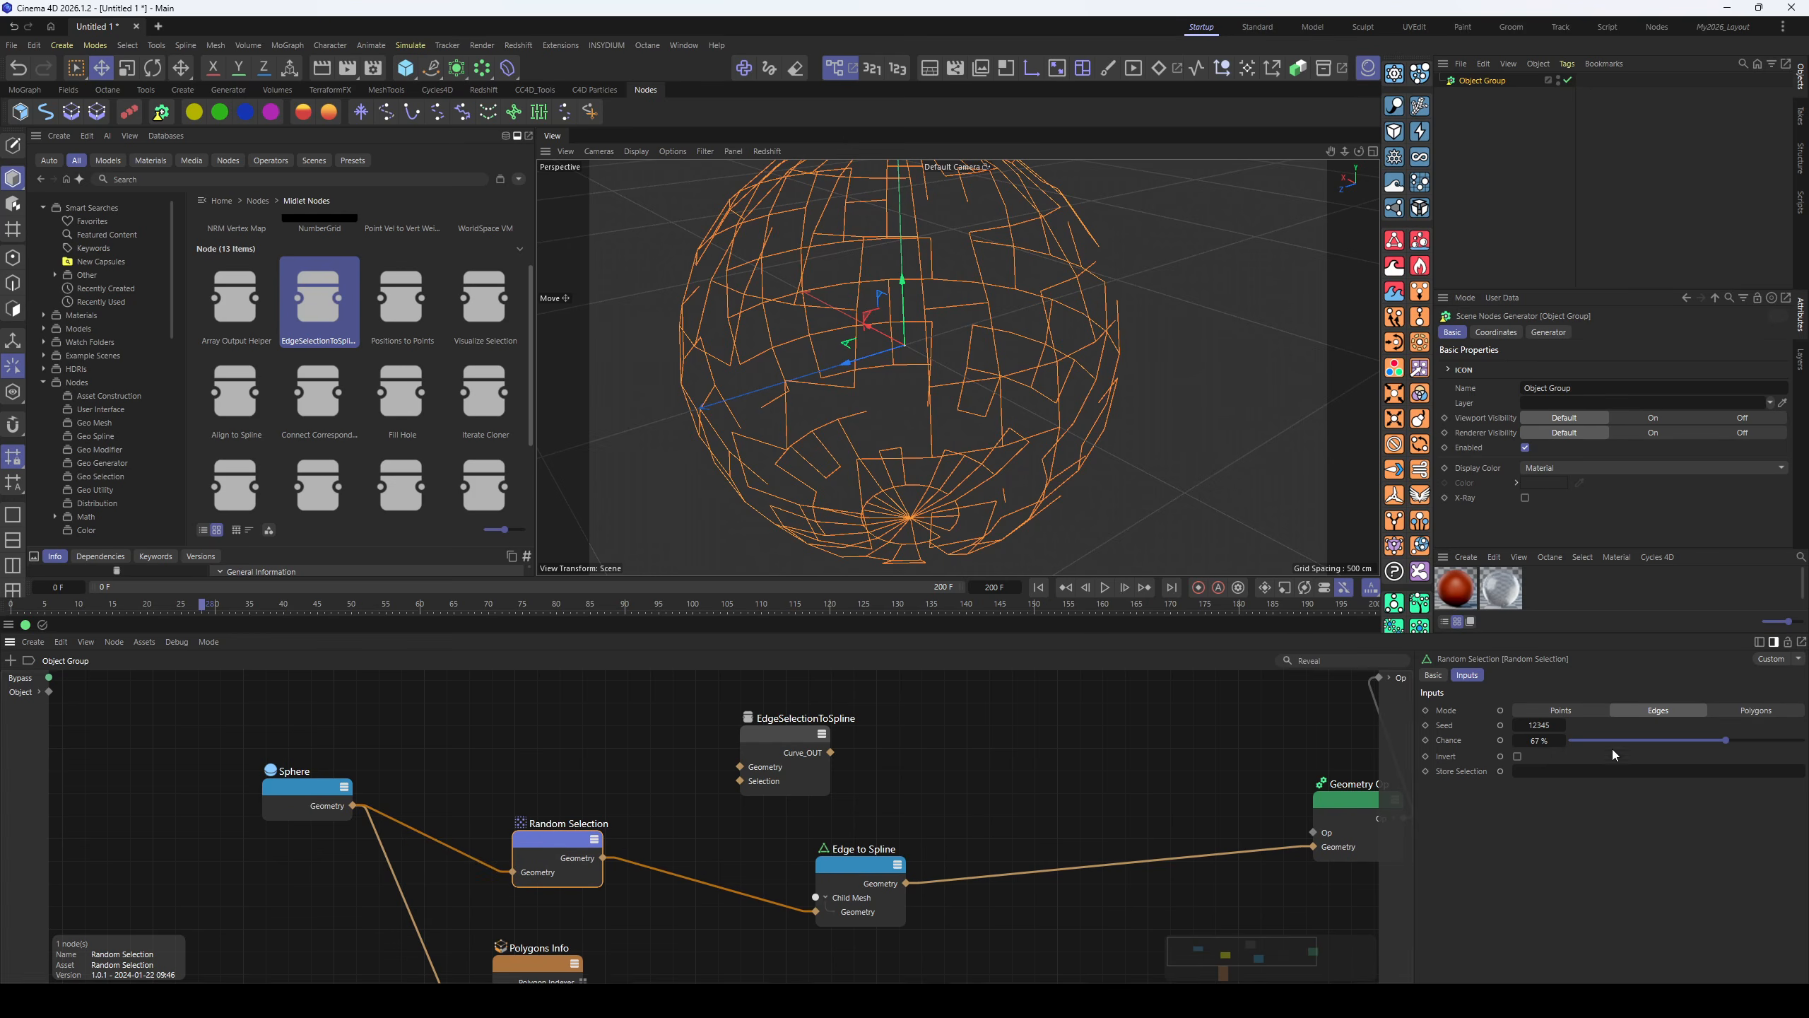
pyautogui.click(1111, 770)
pyautogui.click(858, 855)
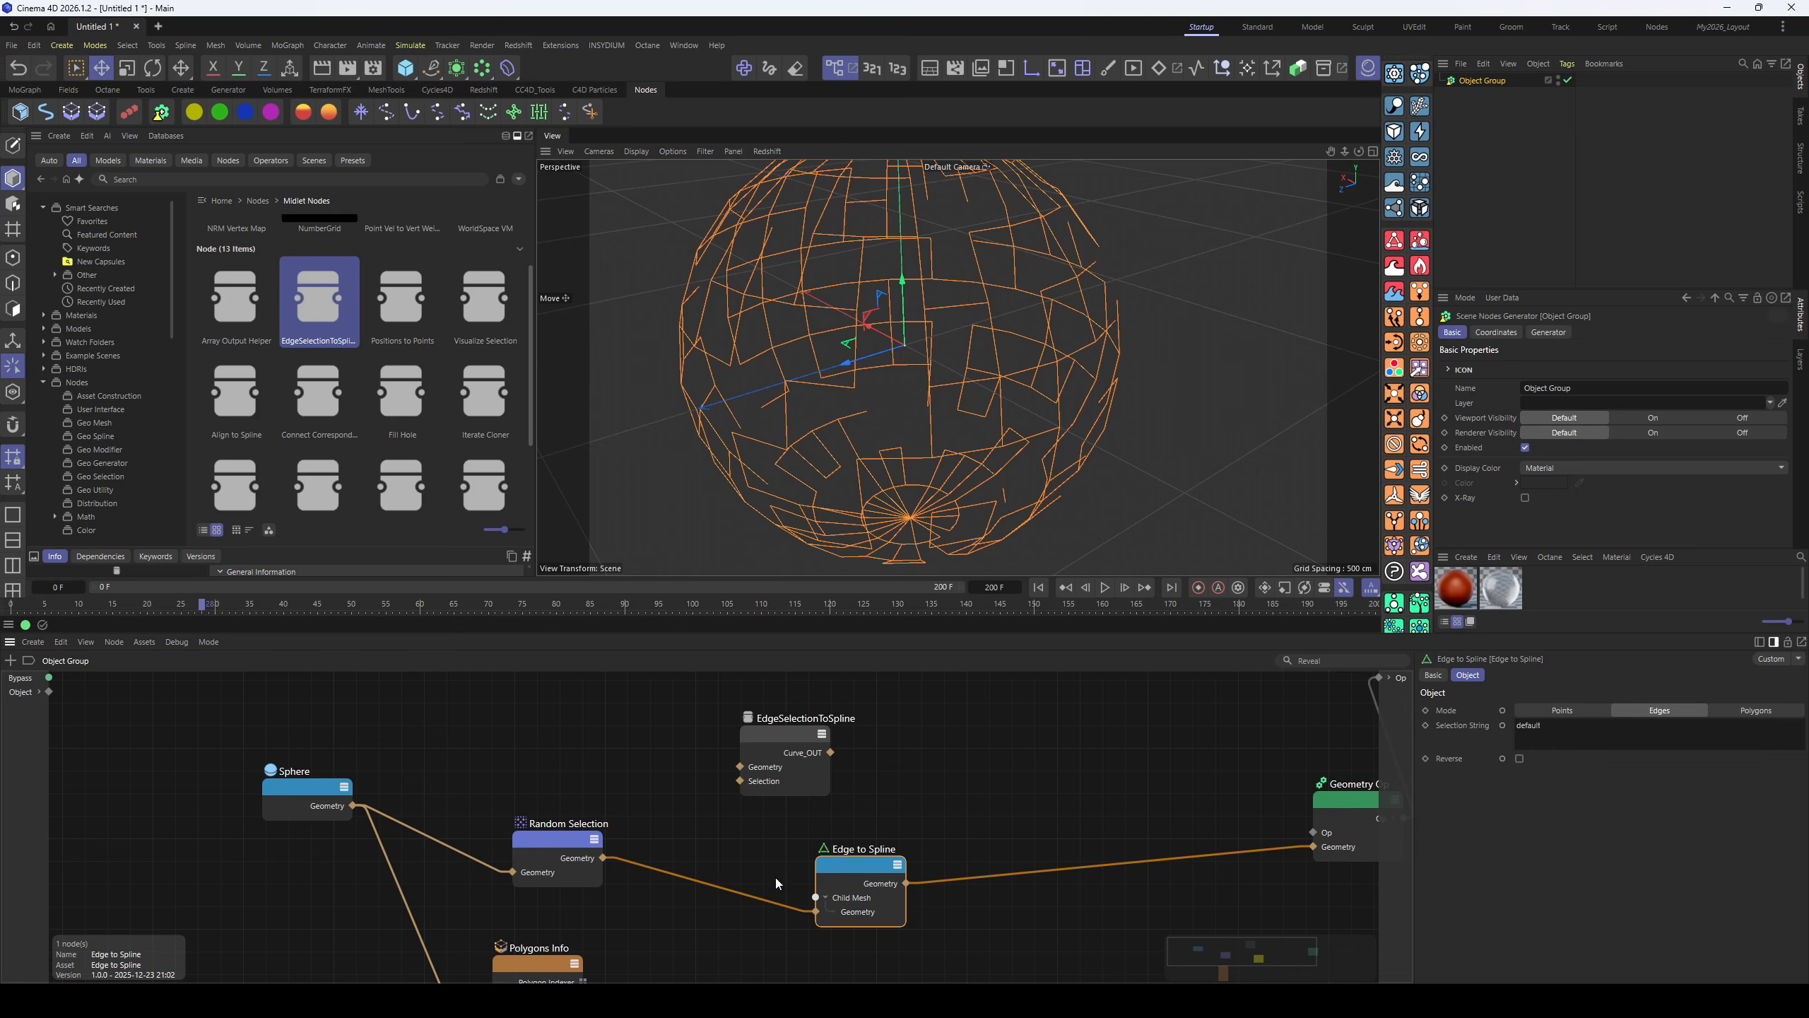
pyautogui.moveTo(762, 747); pyautogui.dragTo(666, 716)
pyautogui.moveTo(838, 865); pyautogui.dragTo(895, 839)
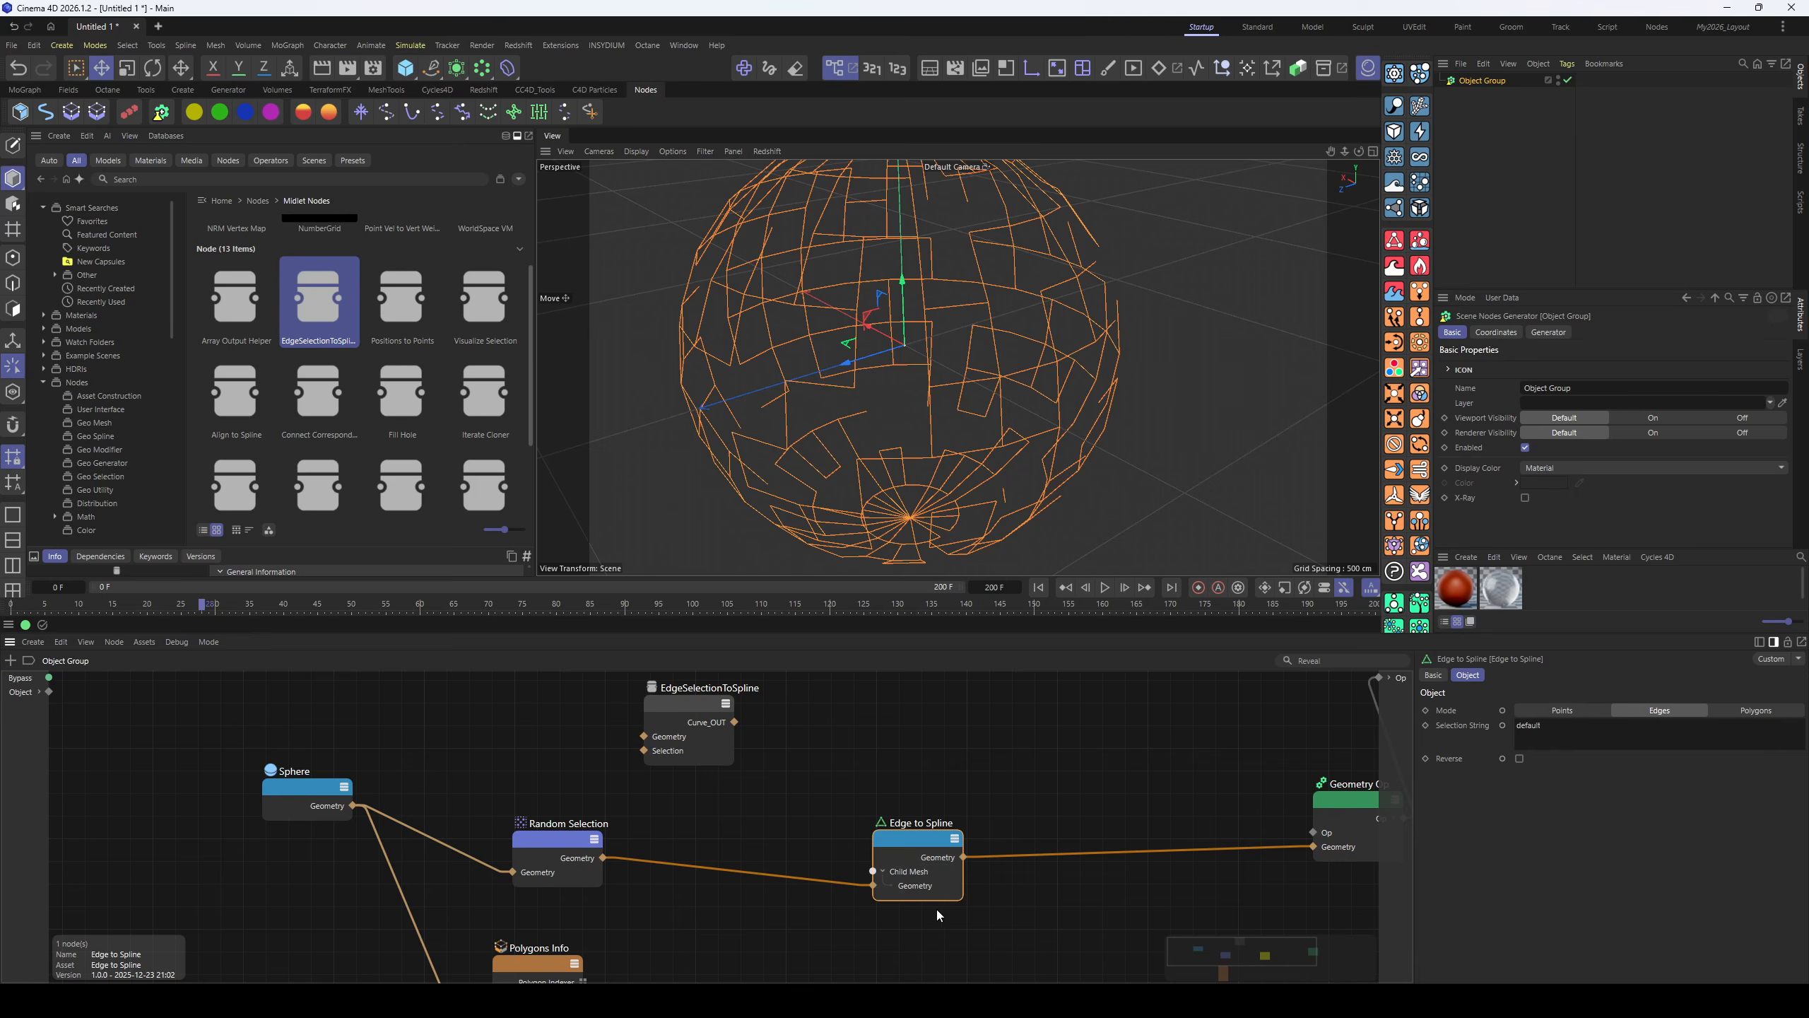
pyautogui.keyDown('alt'); pyautogui.moveTo(985, 450); pyautogui.dragTo(903, 441); pyautogui.keyUp('alt')
pyautogui.keyDown('alt'); pyautogui.moveTo(903, 440); pyautogui.dragTo(862, 454, button='middle'); pyautogui.keyUp('alt')
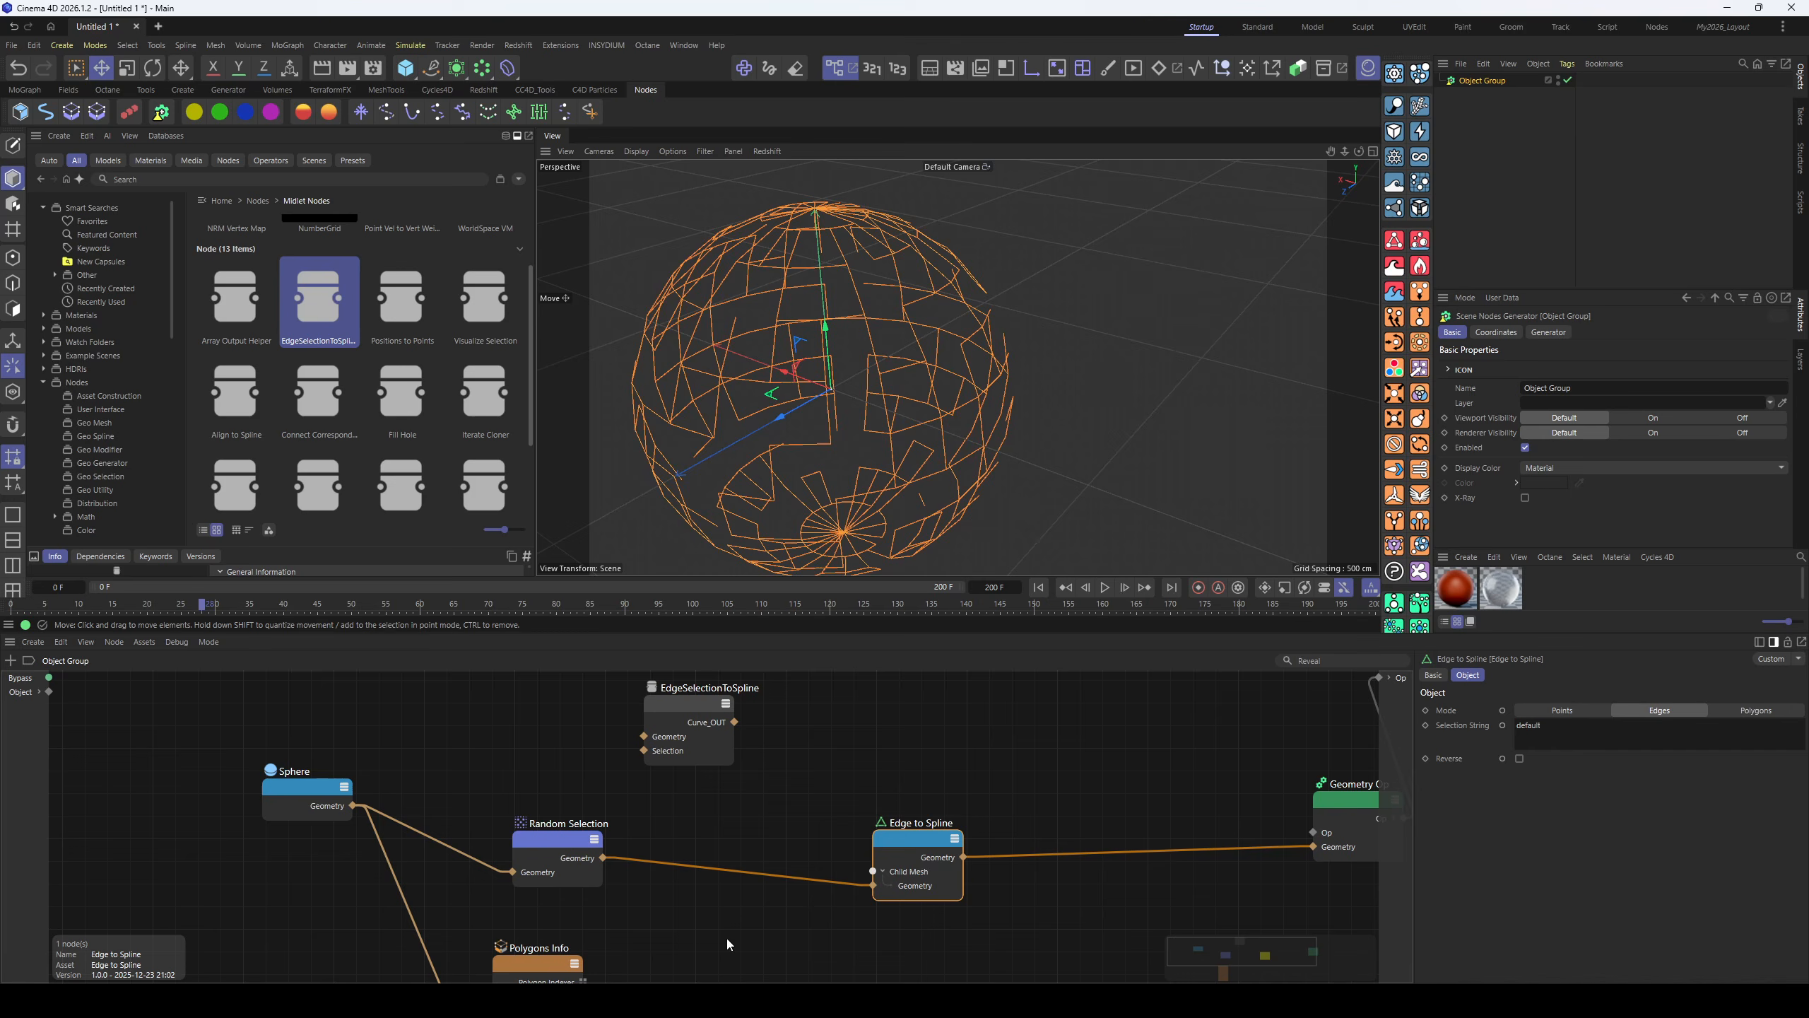
# - Disconnect Edge to Spline on both sides and delete the Edge to Spline and EdgeSelectionToSpline nodes
pyautogui.doubleClick(849, 883)
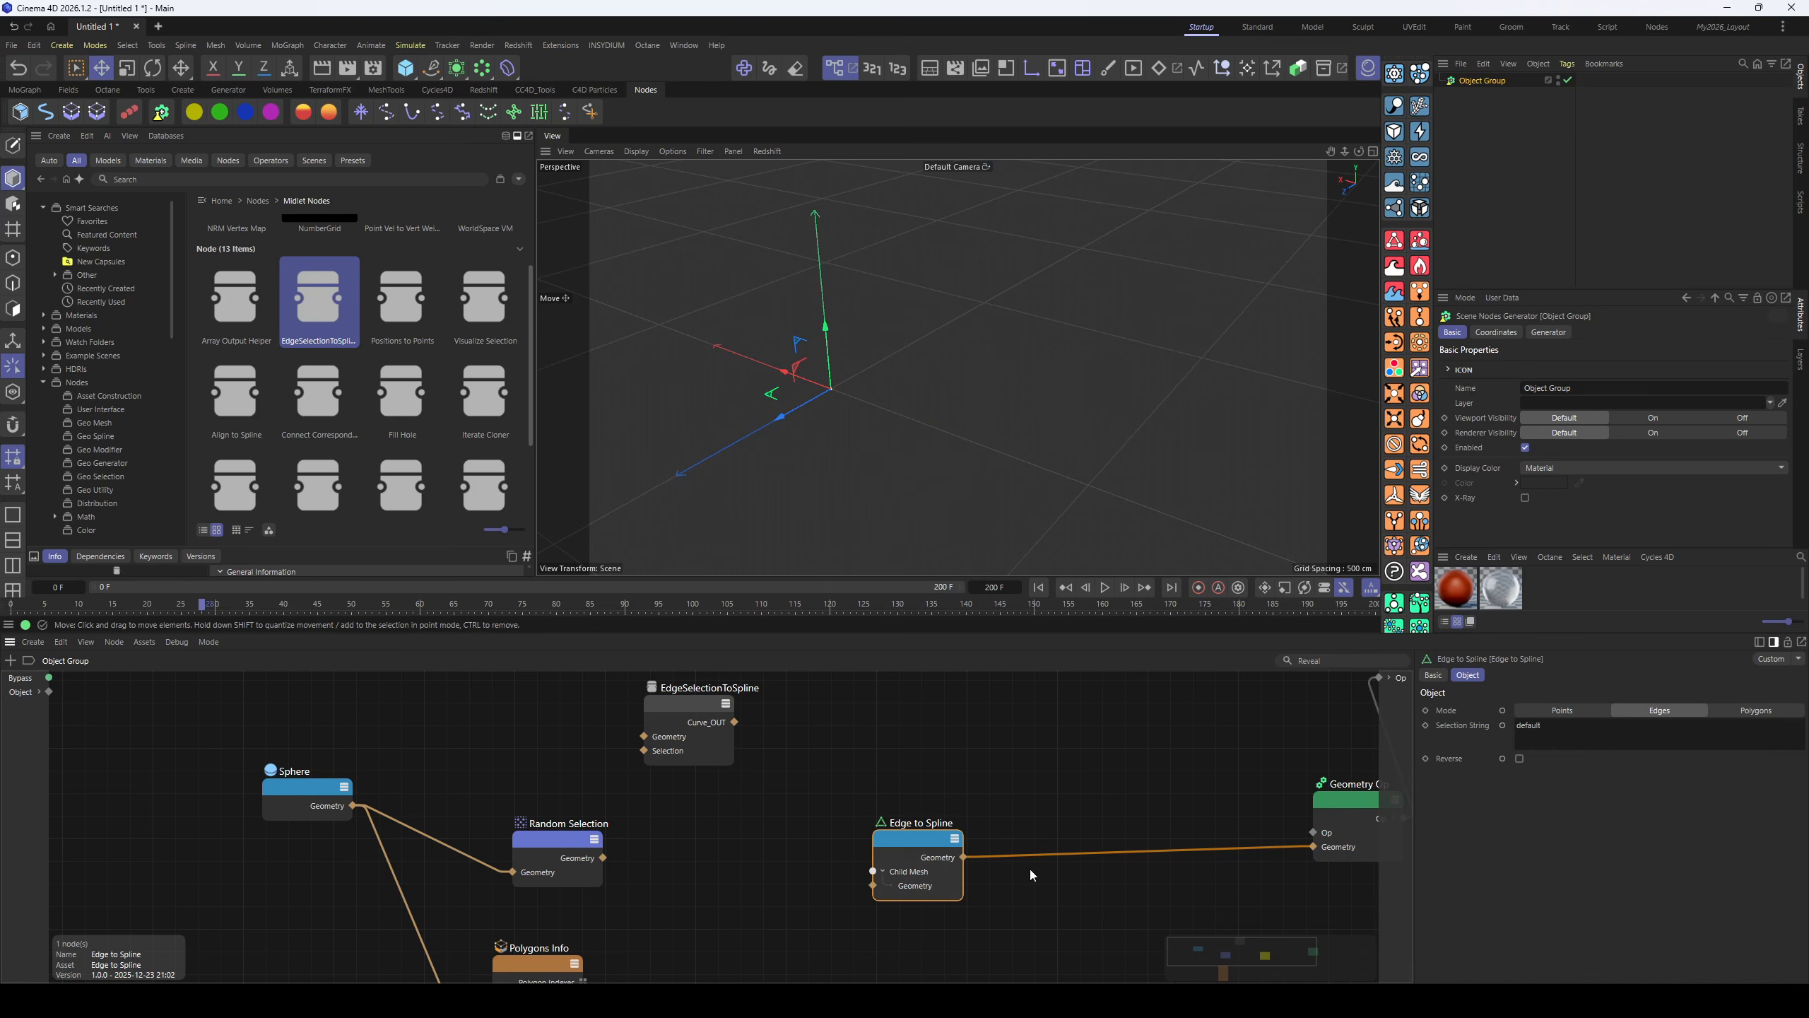
pyautogui.doubleClick(1068, 855)
pyautogui.moveTo(915, 865); pyautogui.dragTo(823, 741)
pyautogui.moveTo(654, 781); pyautogui.dragTo(813, 742)
pyautogui.press('Delete')
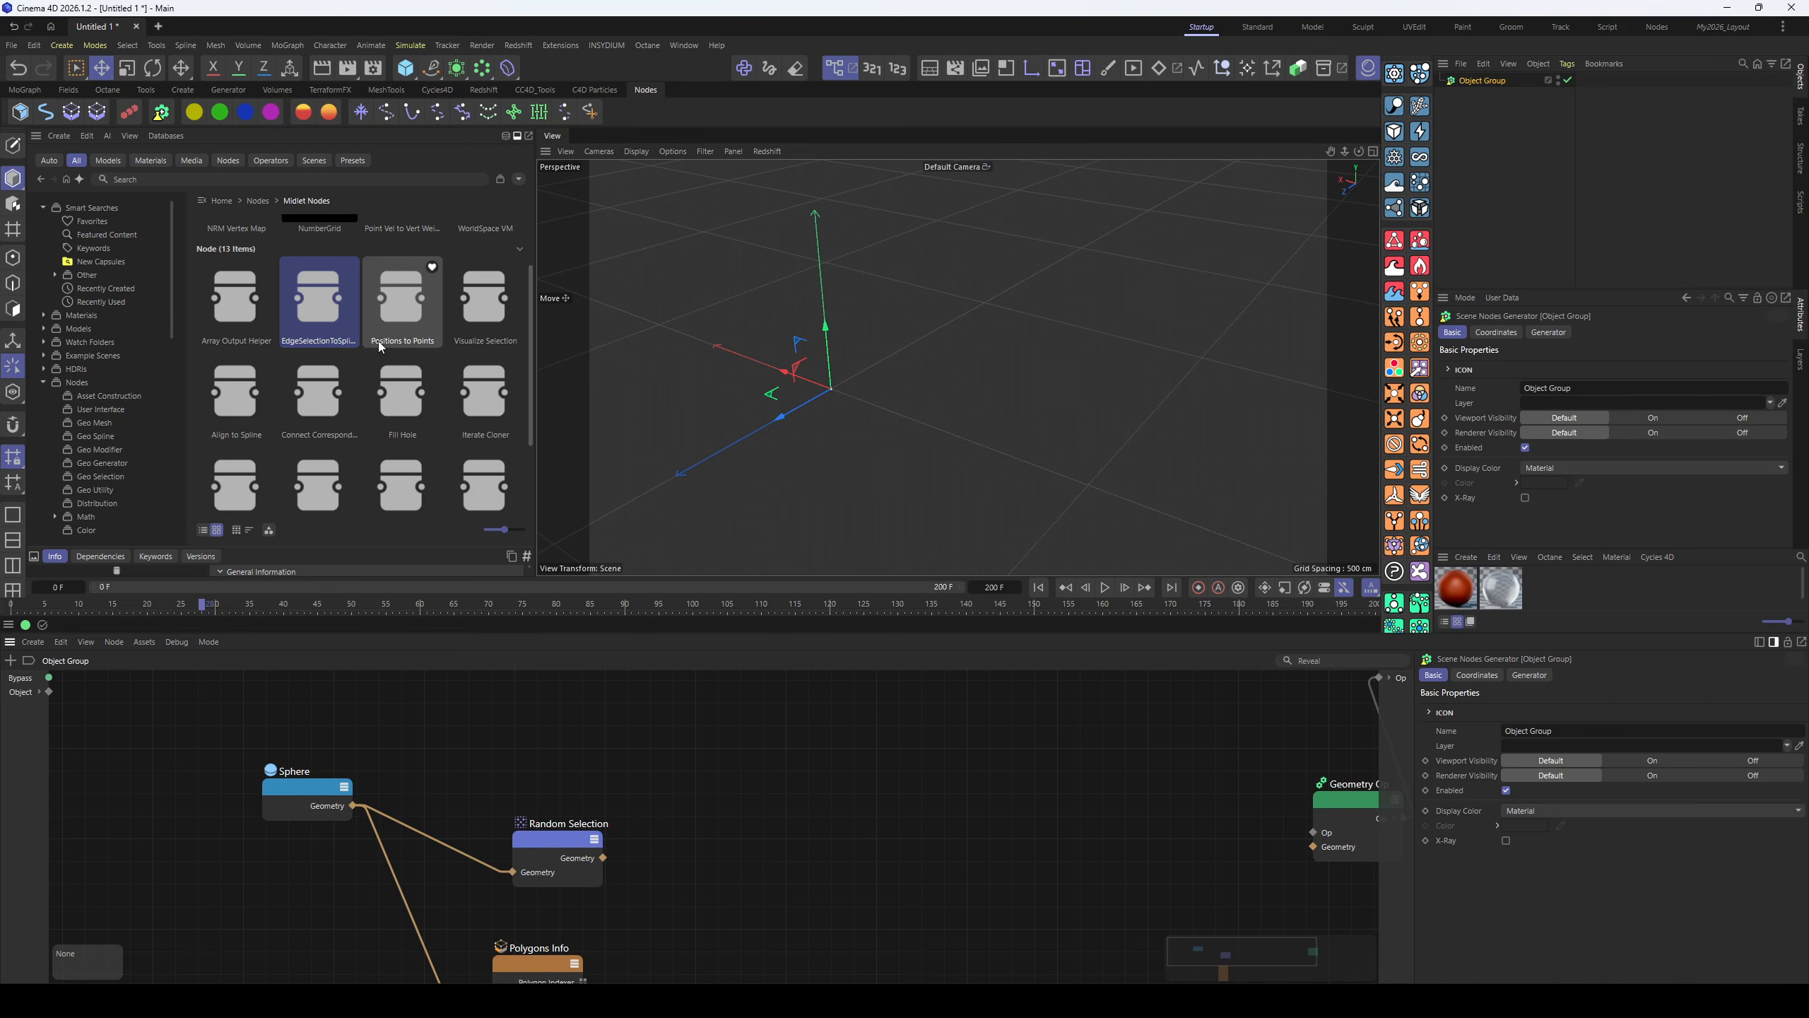
# - Add the Positions to Points asset to the node graph and place it beside the Geometry Op node
pyautogui.moveTo(396, 309); pyautogui.dragTo(905, 785)
pyautogui.moveTo(1335, 798); pyautogui.dragTo(1244, 787)
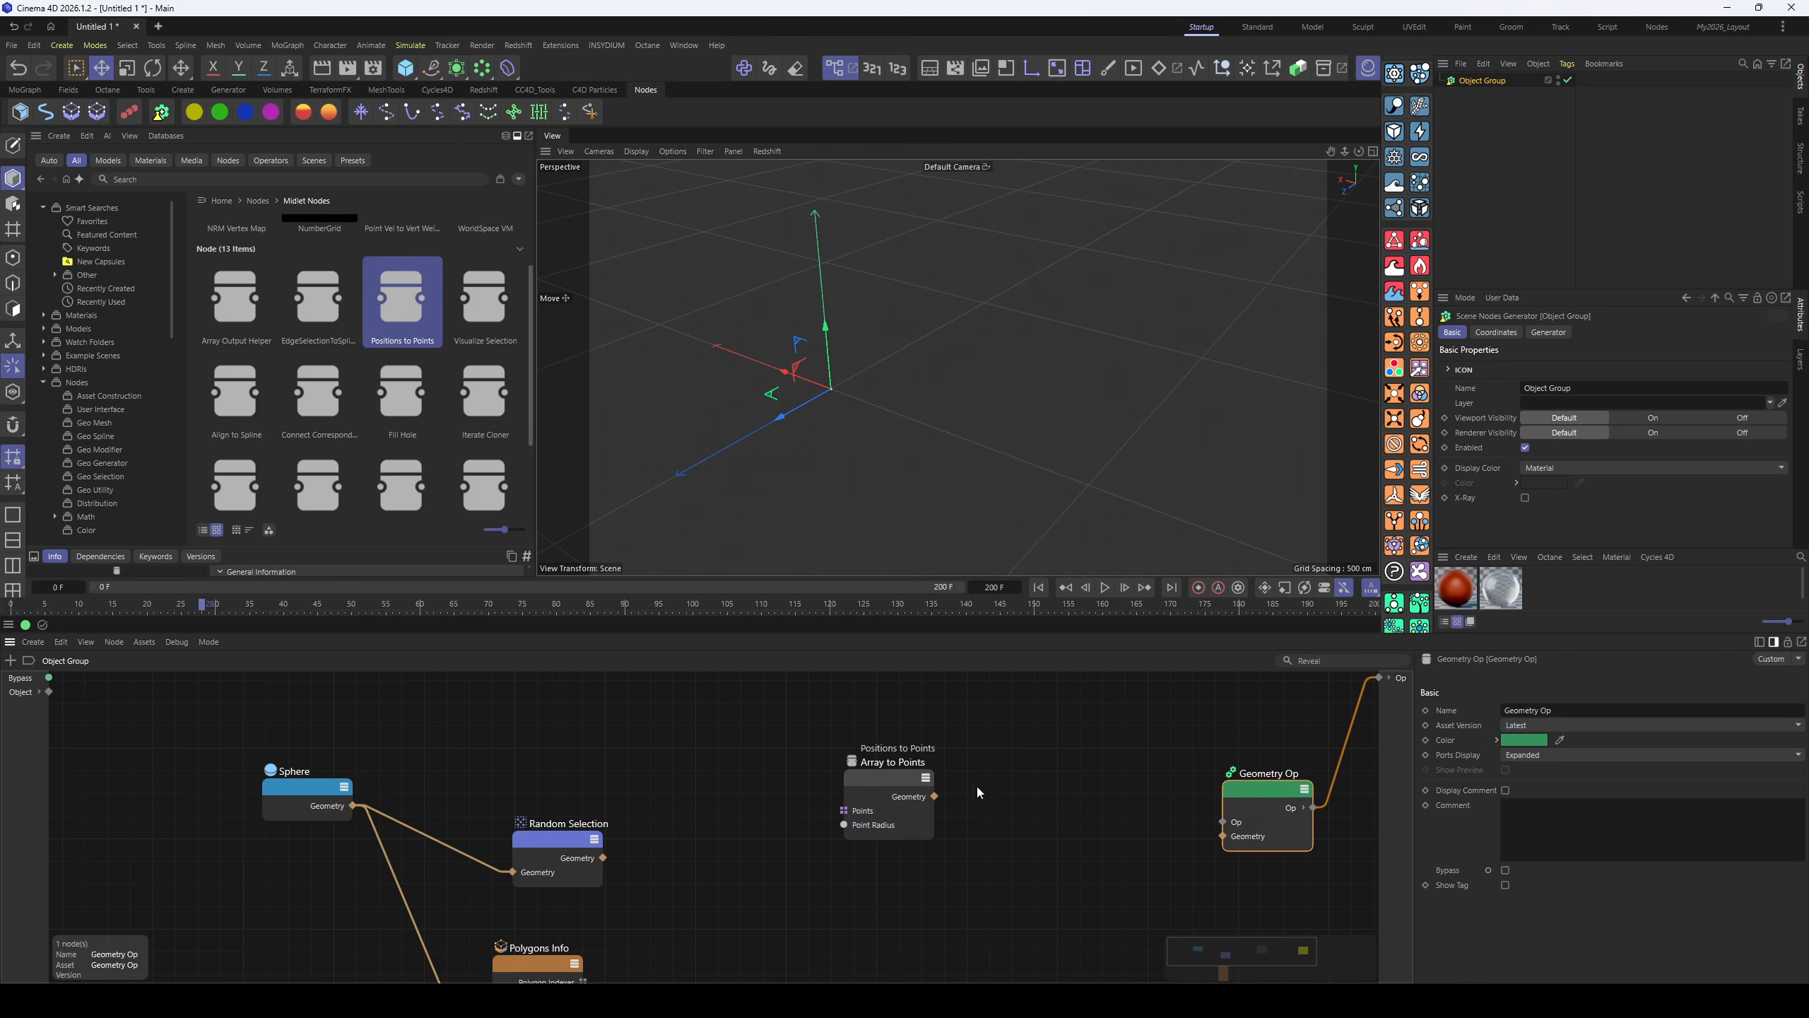
pyautogui.click(912, 787)
pyautogui.moveTo(915, 786); pyautogui.dragTo(975, 792)
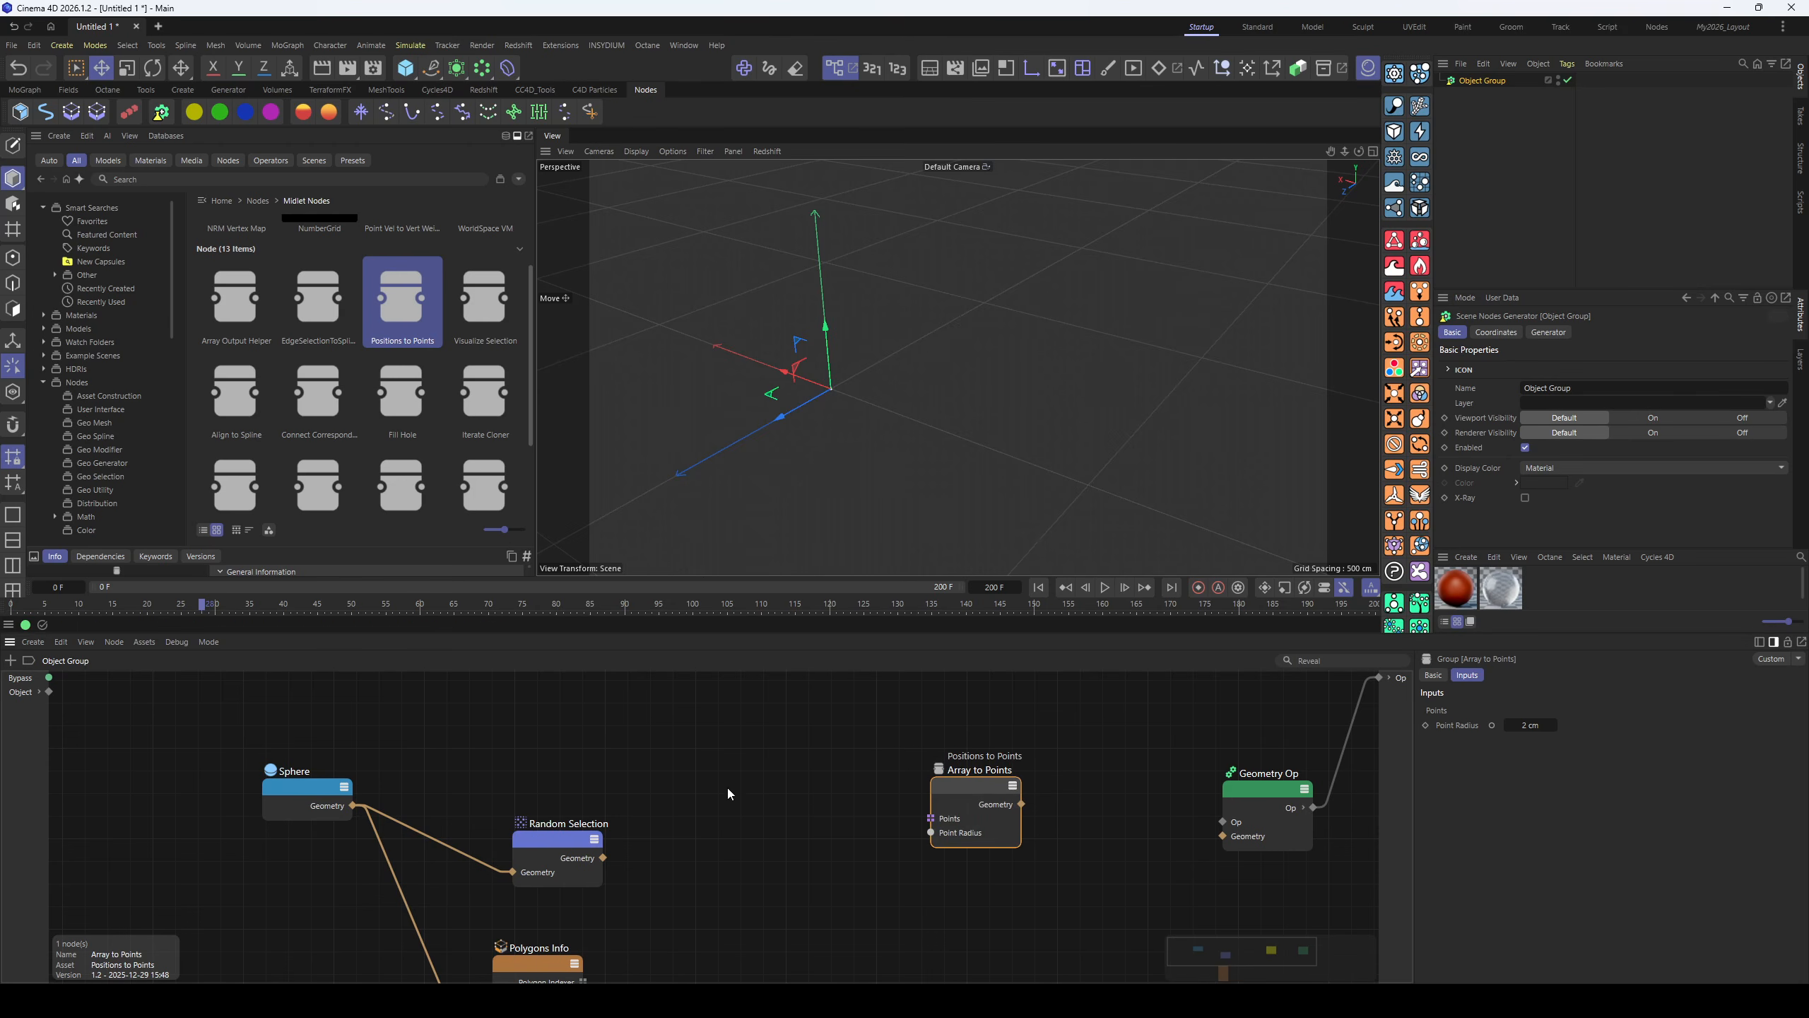
pyautogui.moveTo(827, 843); pyautogui.dragTo(835, 730, button='middle')
pyautogui.scroll(-2, 734, 868)
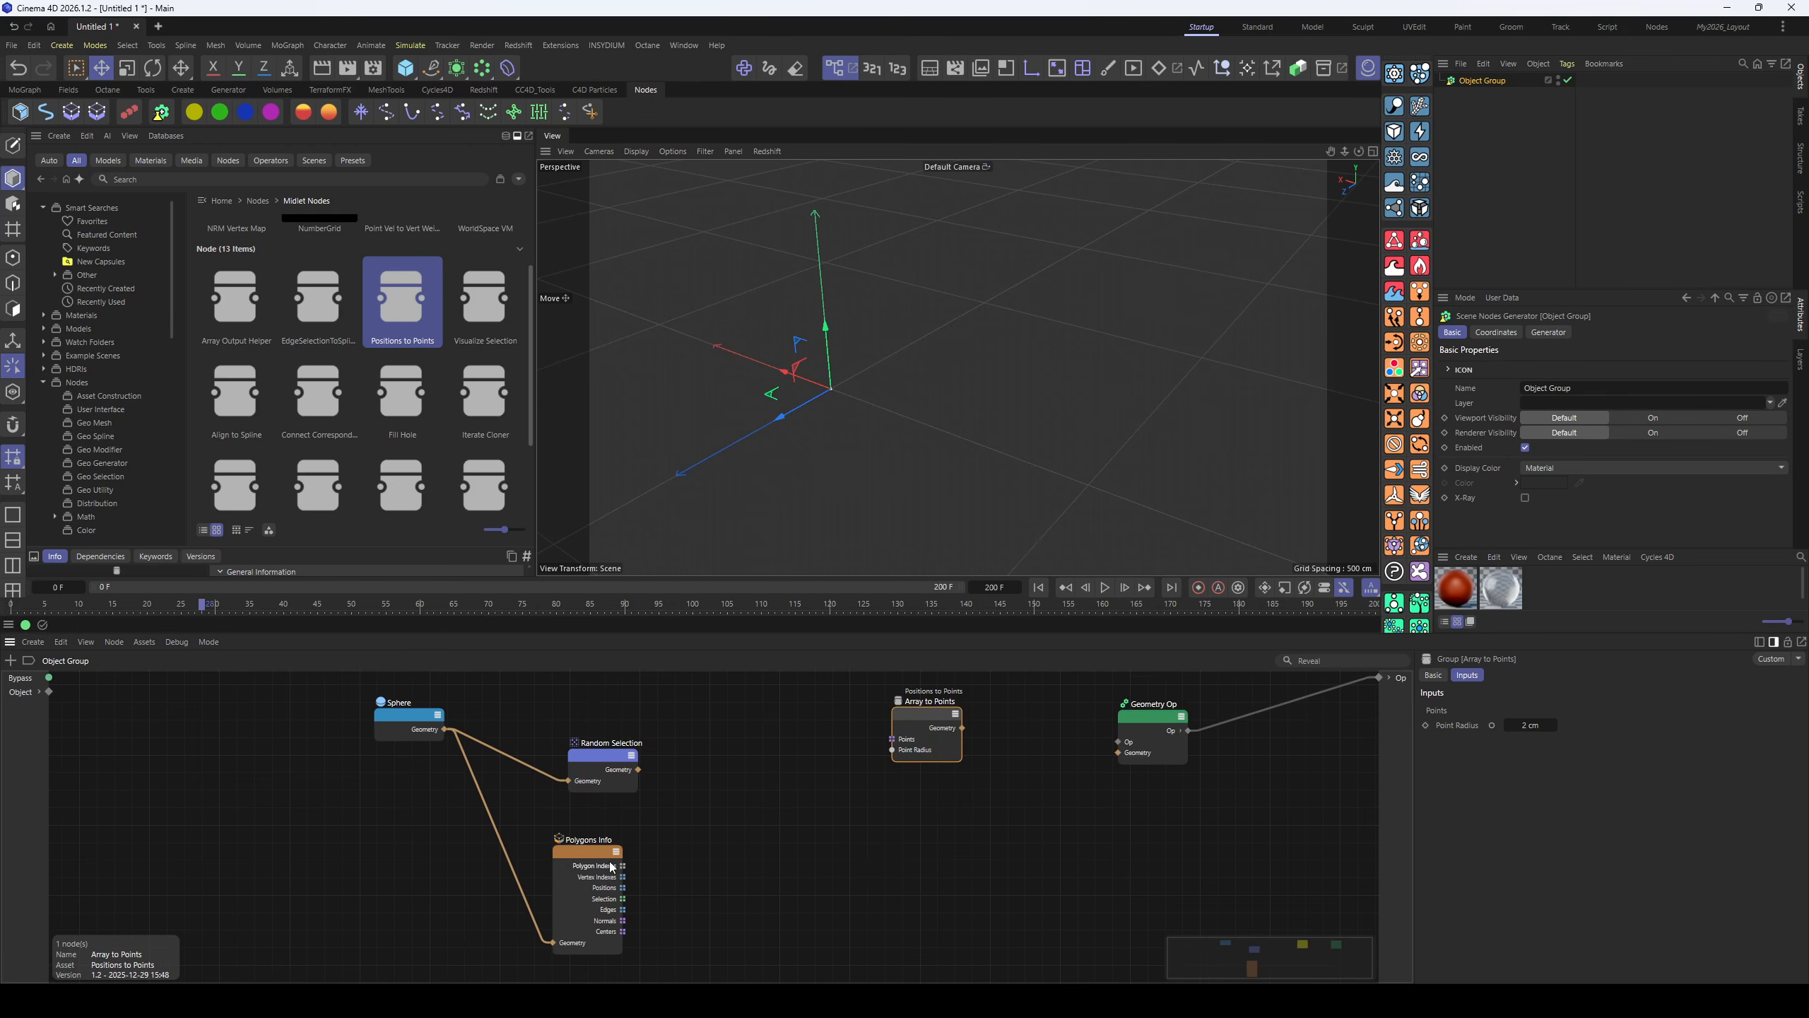
pyautogui.moveTo(608, 863)
pyautogui.mouseDown(button='middle')
pyautogui.moveTo(597, 892)
pyautogui.moveTo(598, 846)
pyautogui.mouseUp(button='middle')
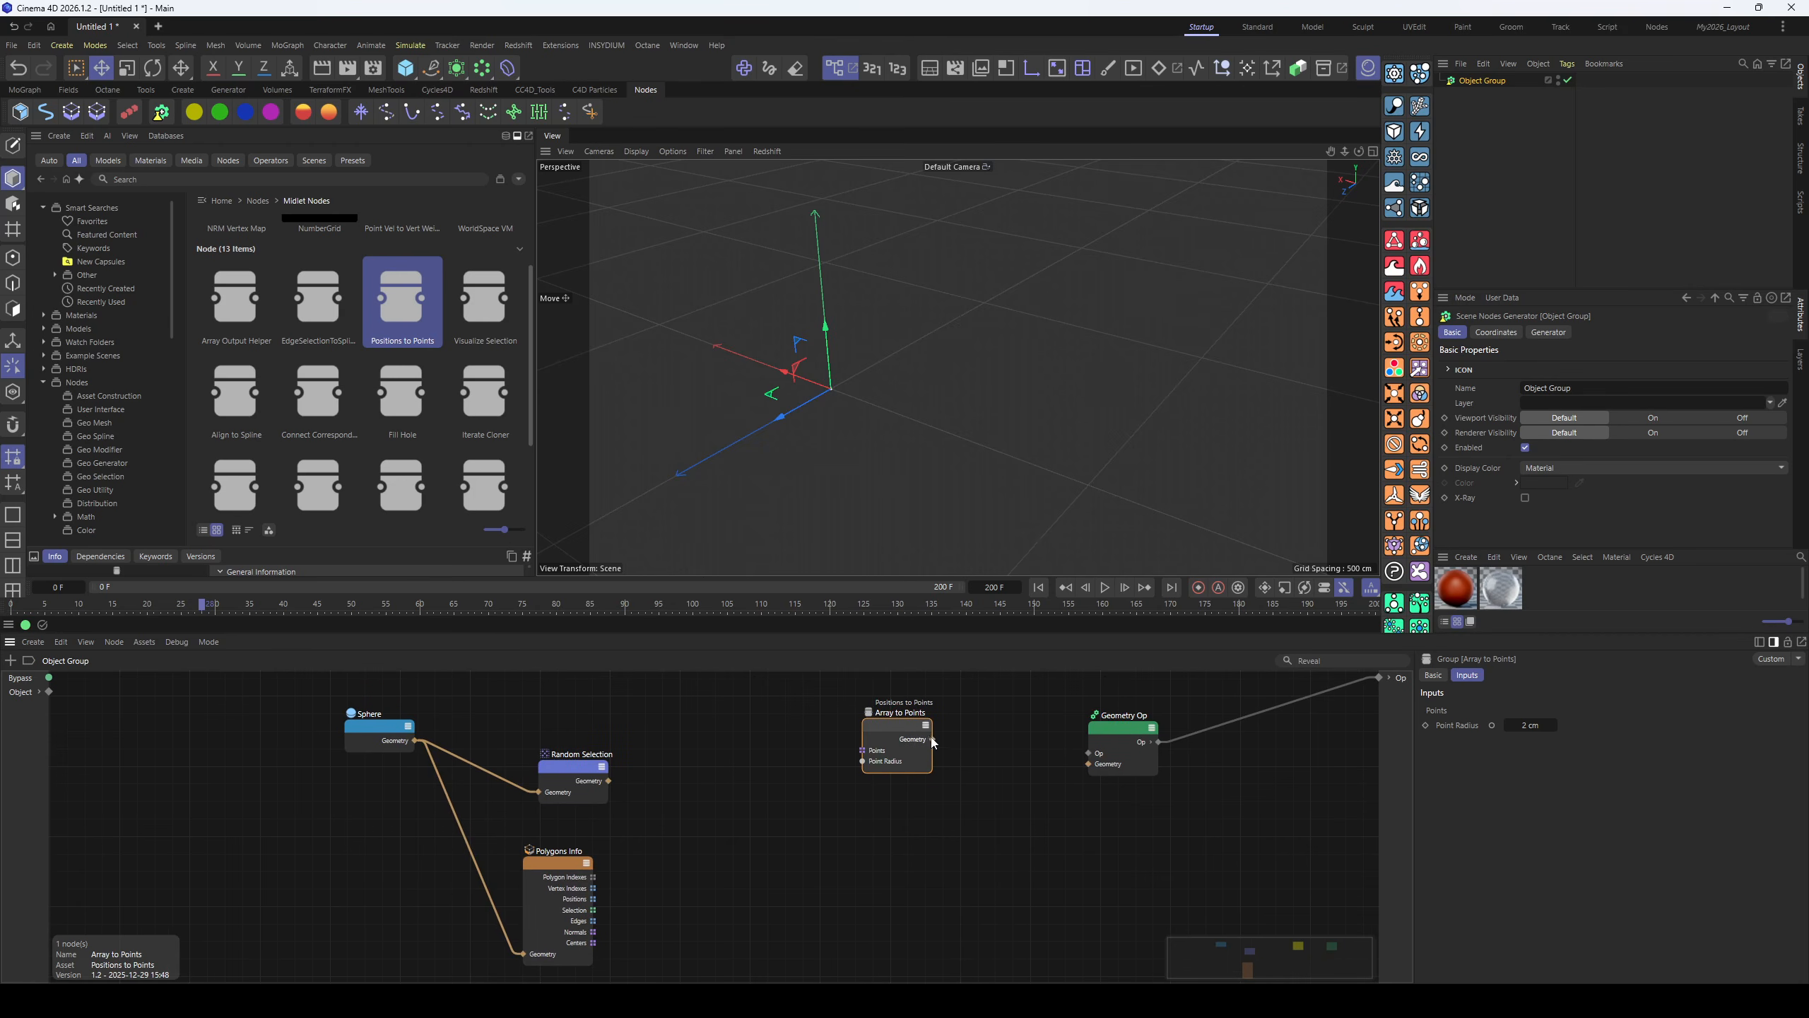
# - Connect Polygons Info's Centers to the Array to Points node's Points input and its Geometry output to Geometry Op
pyautogui.moveTo(934, 742)
pyautogui.mouseDown()
pyautogui.moveTo(1111, 773)
pyautogui.moveTo(954, 747)
pyautogui.mouseUp()
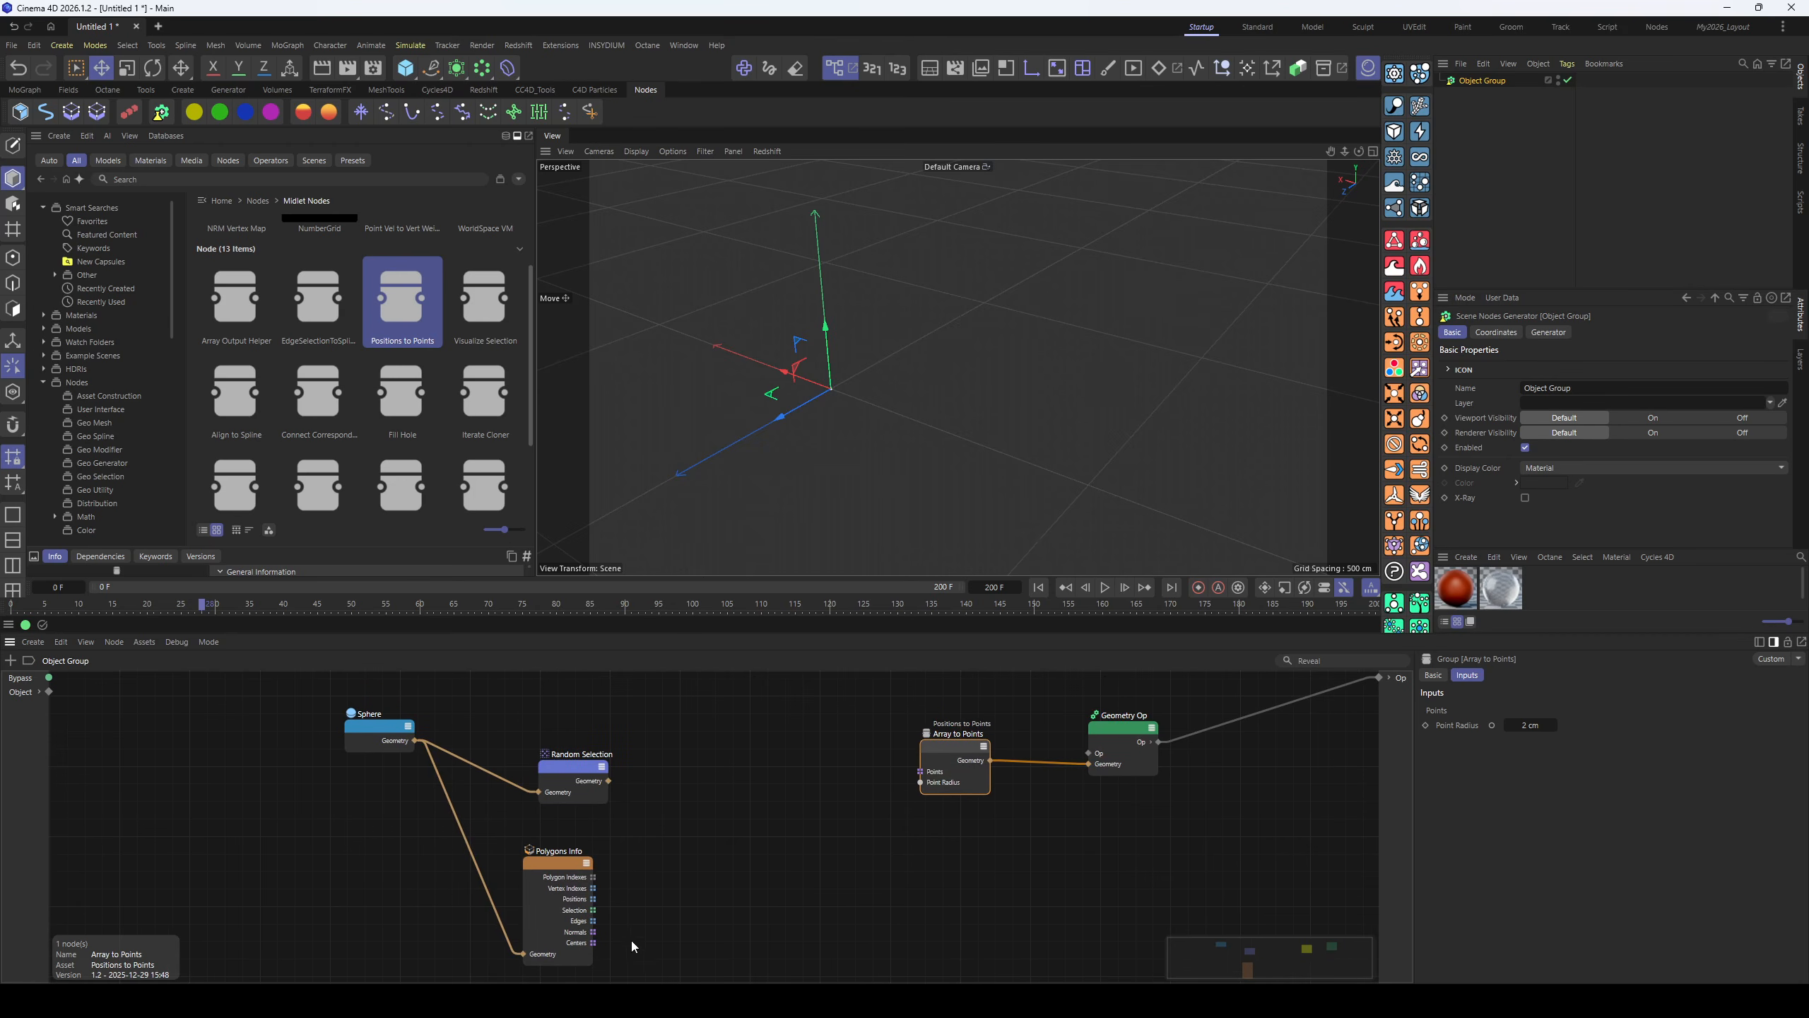
pyautogui.moveTo(595, 942); pyautogui.dragTo(920, 771)
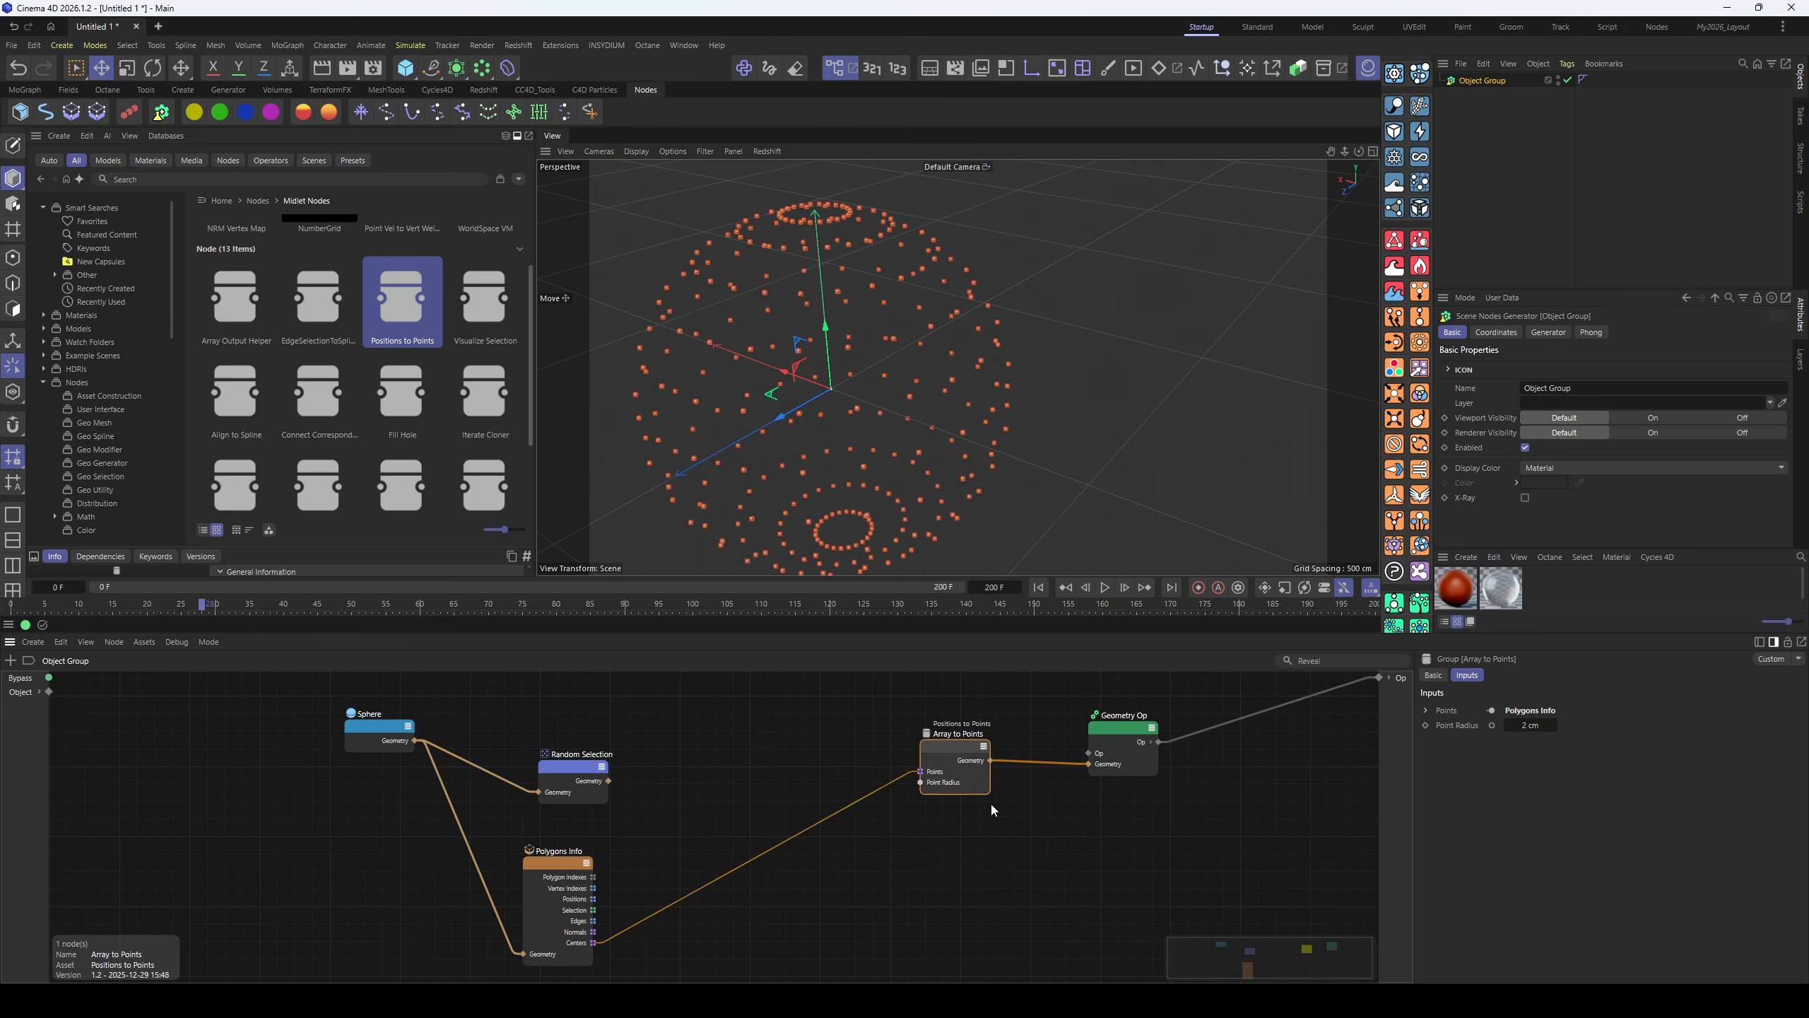
pyautogui.keyDown('alt'); pyautogui.moveTo(822, 453); pyautogui.dragTo(915, 514, button='middle'); pyautogui.keyUp('alt')
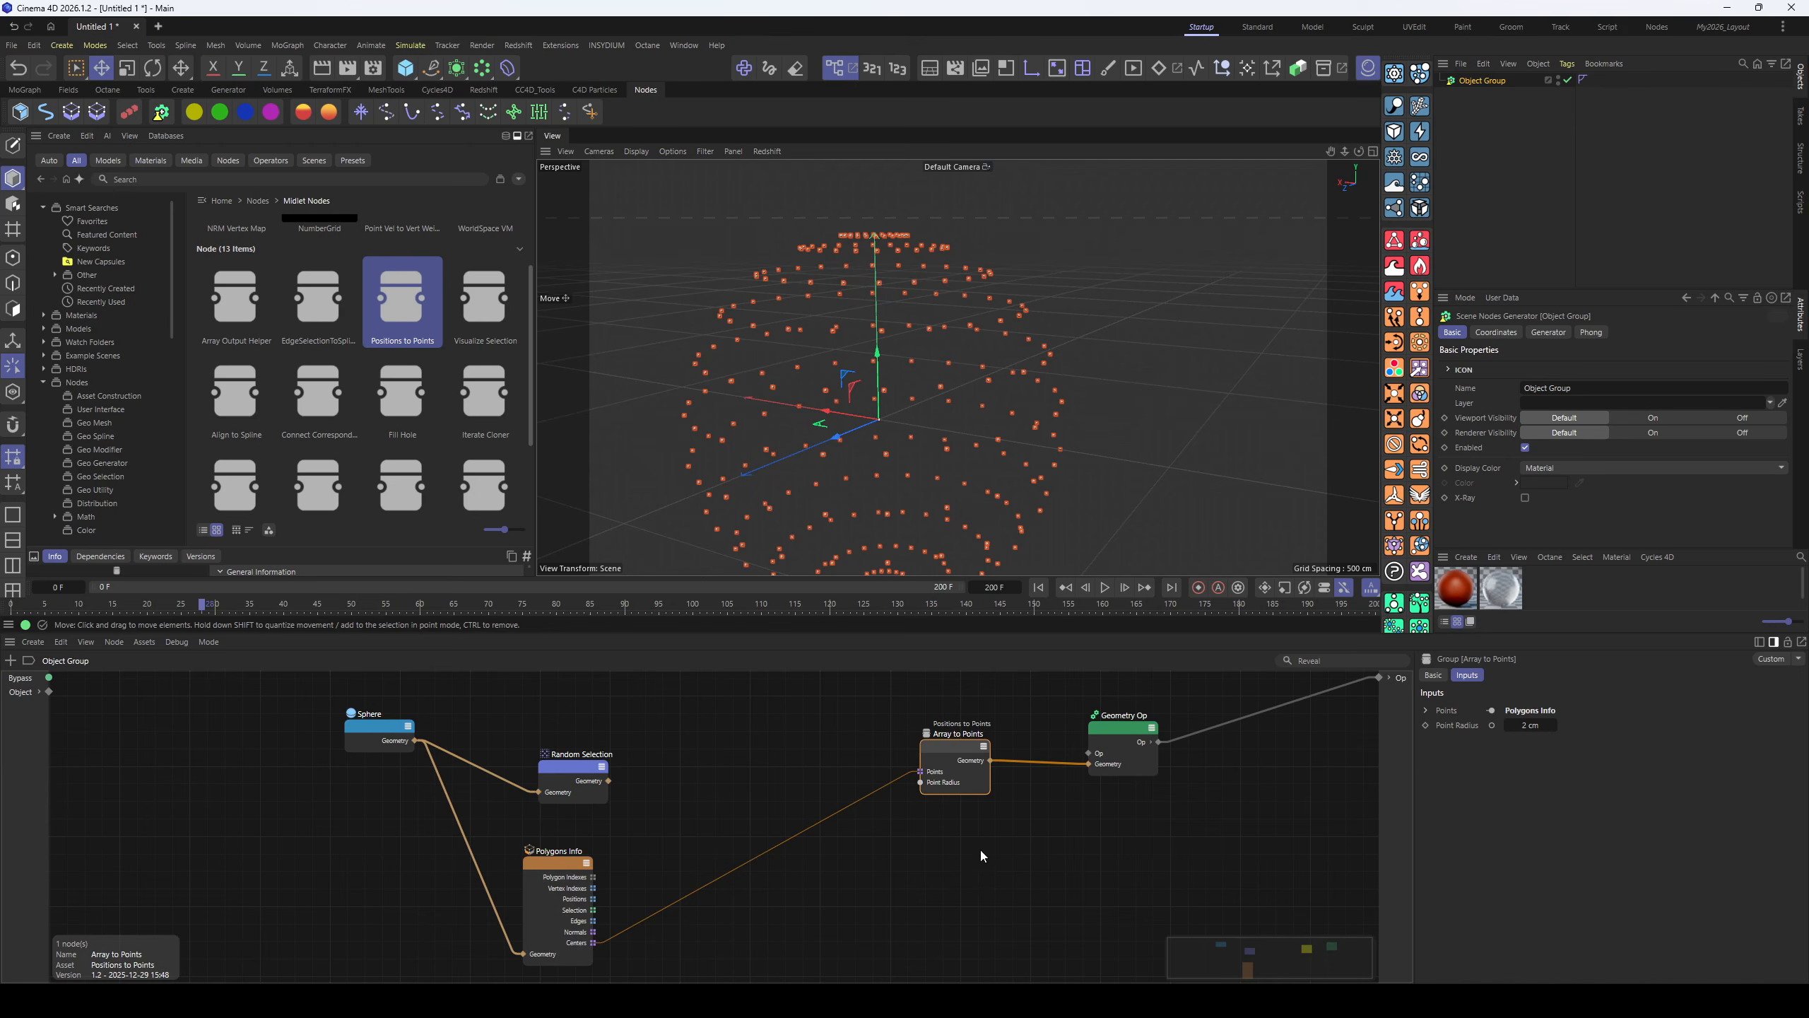
pyautogui.keyDown('alt'); pyautogui.moveTo(919, 421); pyautogui.dragTo(877, 415); pyautogui.keyUp('alt')
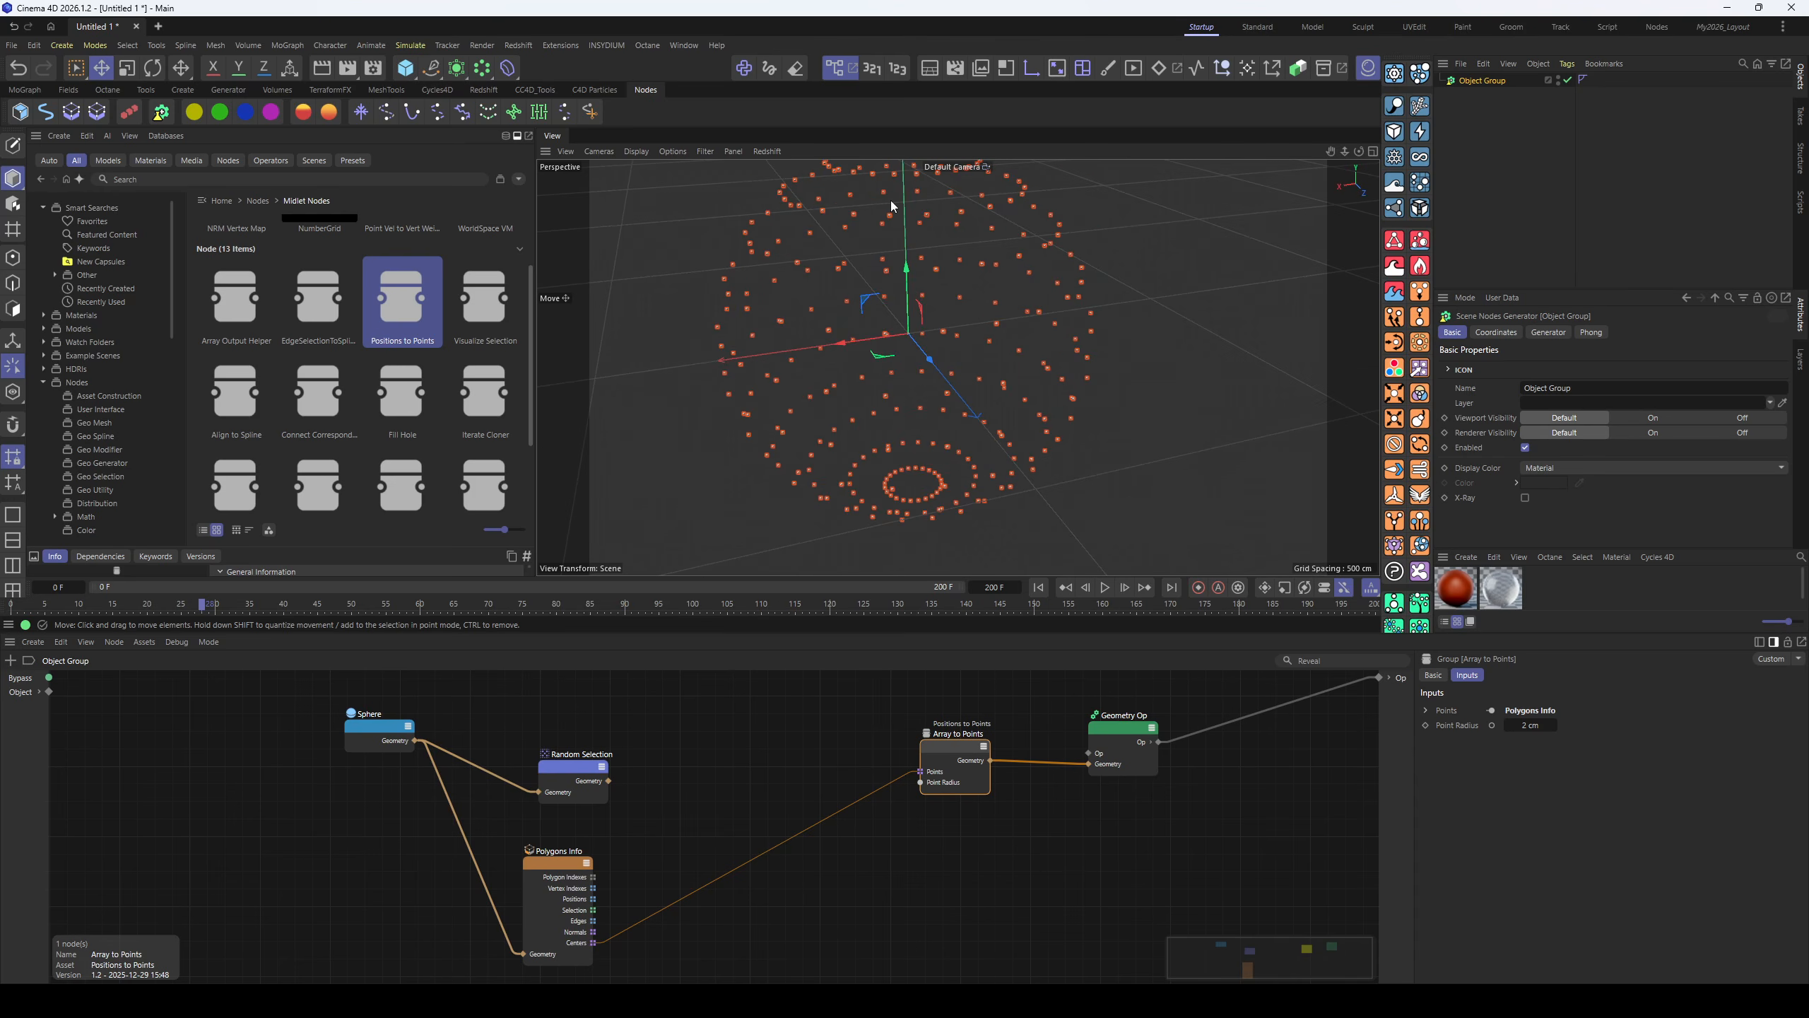
pyautogui.keyDown('alt'); pyautogui.moveTo(893, 203); pyautogui.dragTo(953, 434); pyautogui.keyUp('alt')
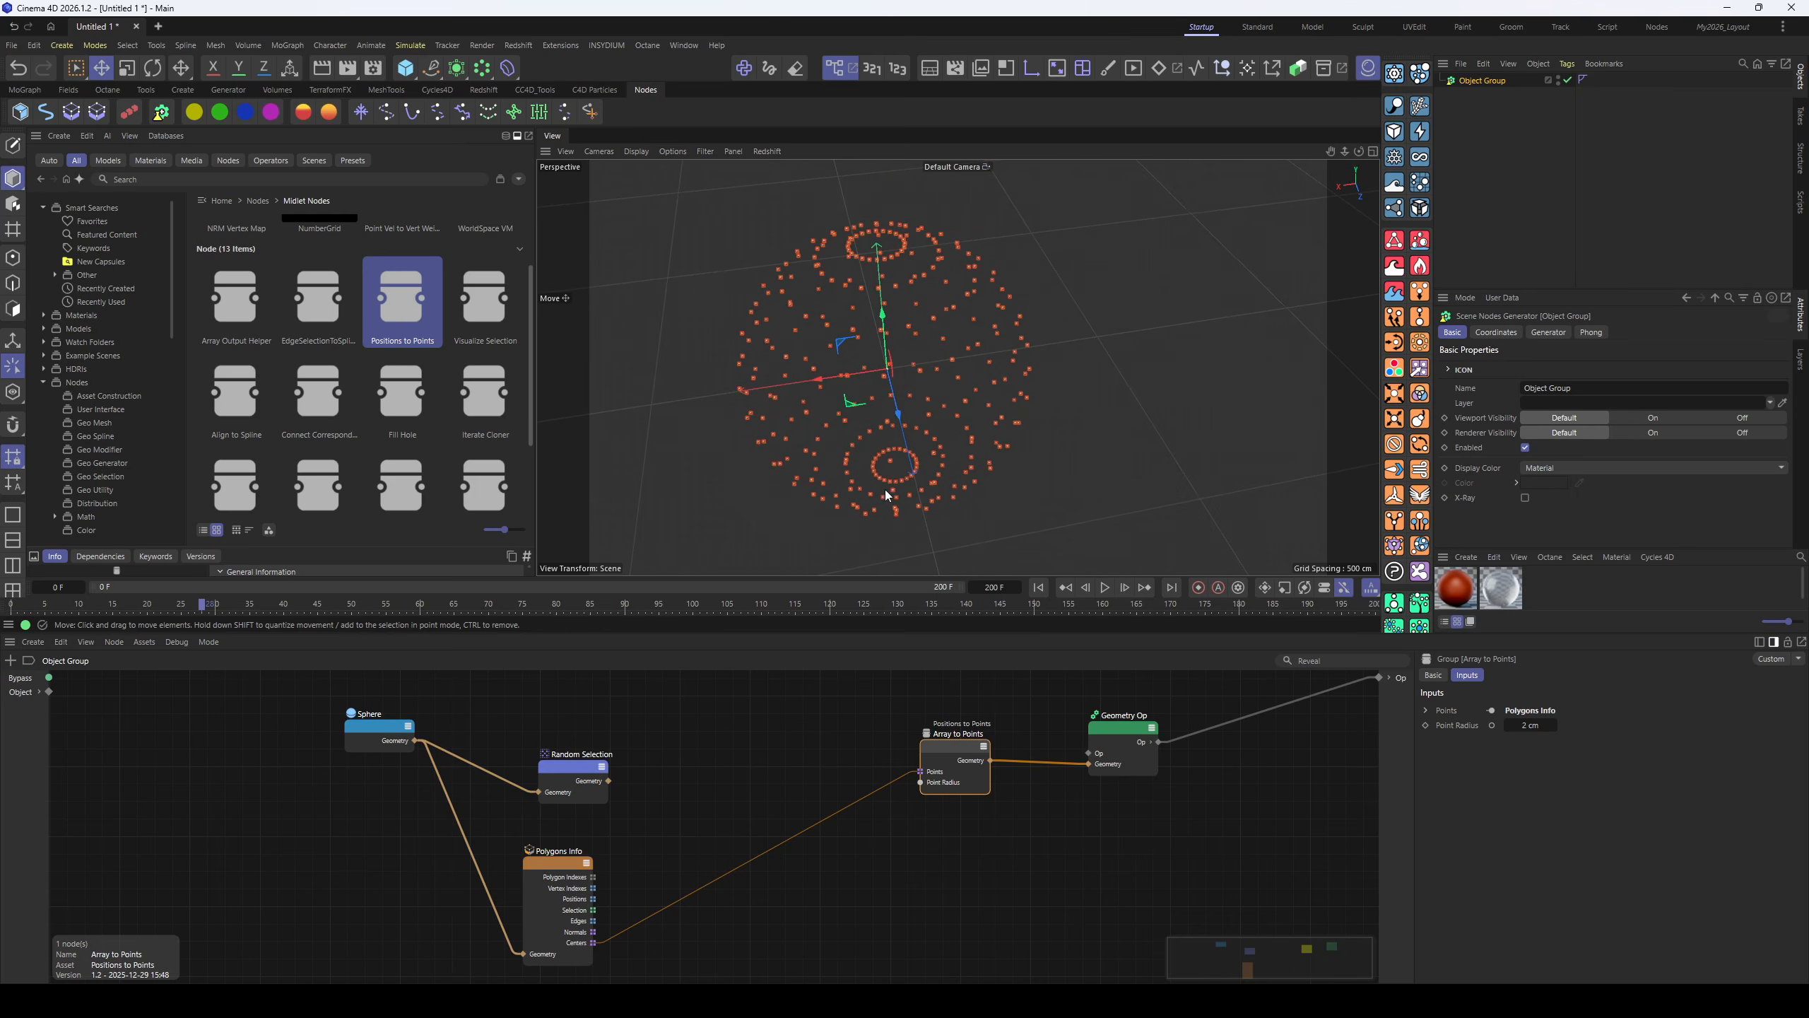
pyautogui.keyDown('alt'); pyautogui.moveTo(888, 495); pyautogui.dragTo(947, 449); pyautogui.keyUp('alt')
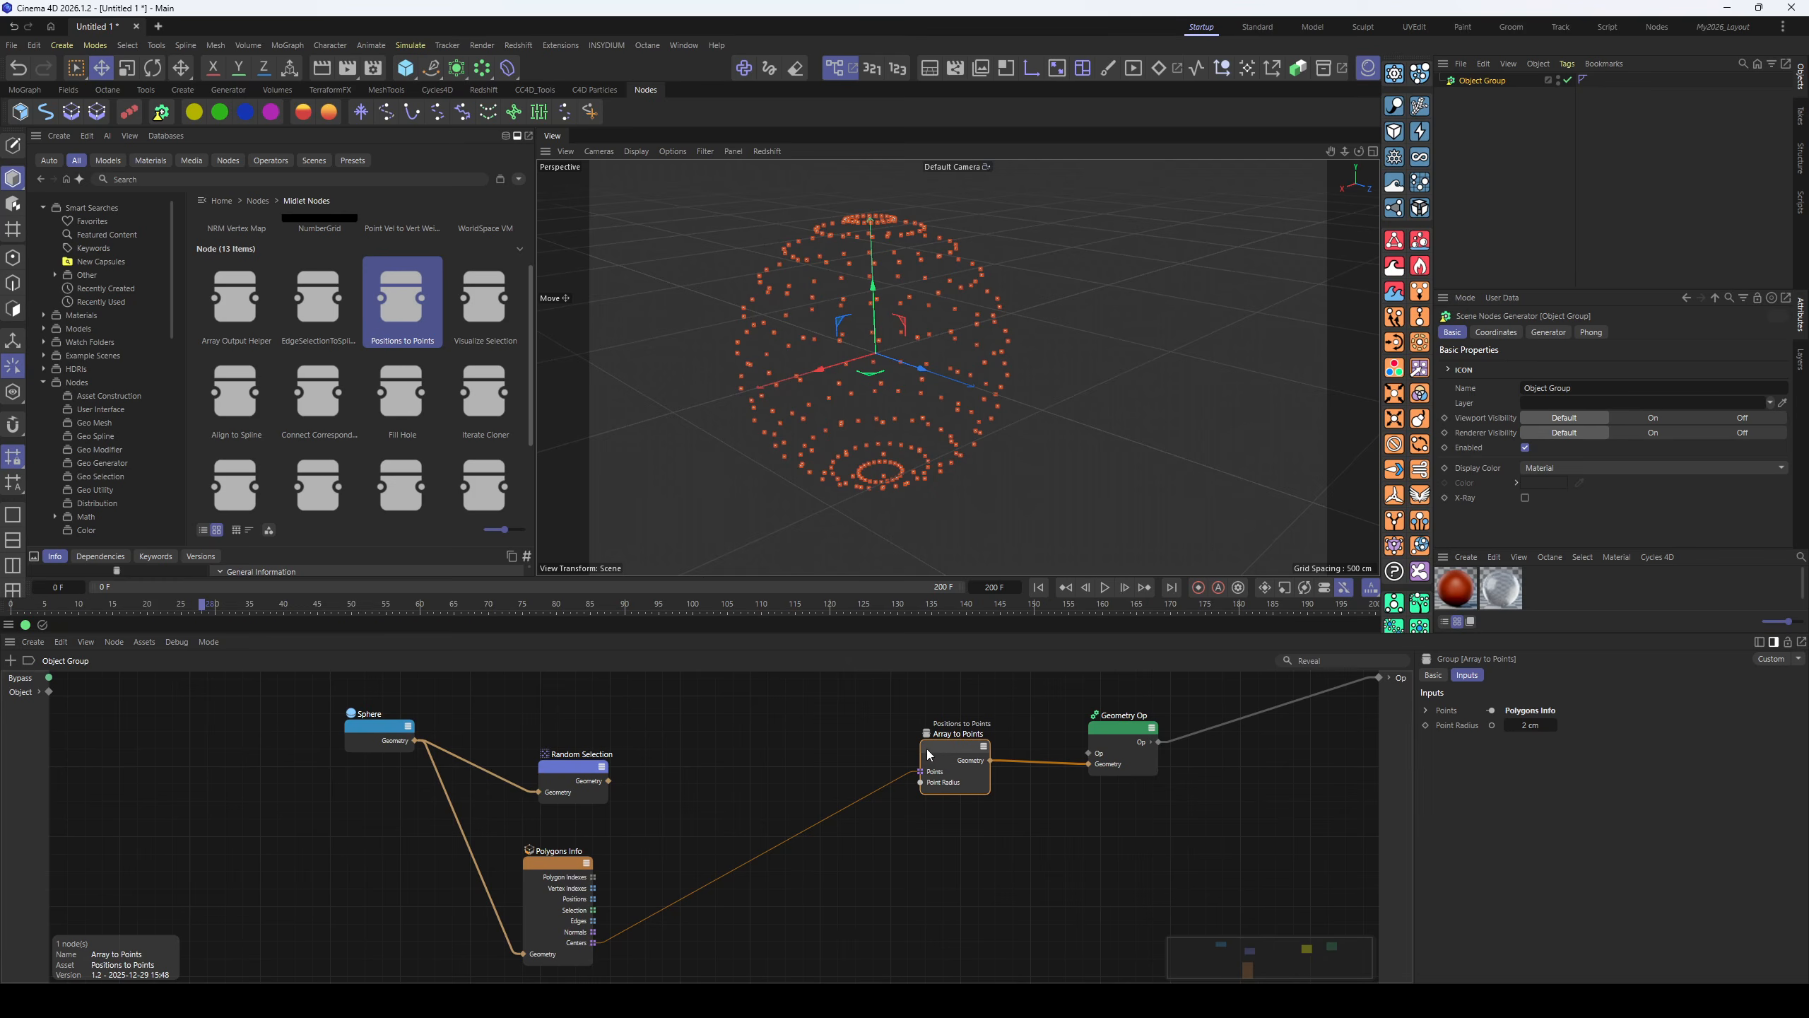
# - Disconnect the Array to Points node on both sides and move it out of the way below the Sphere node
pyautogui.moveTo(929, 754); pyautogui.dragTo(958, 759)
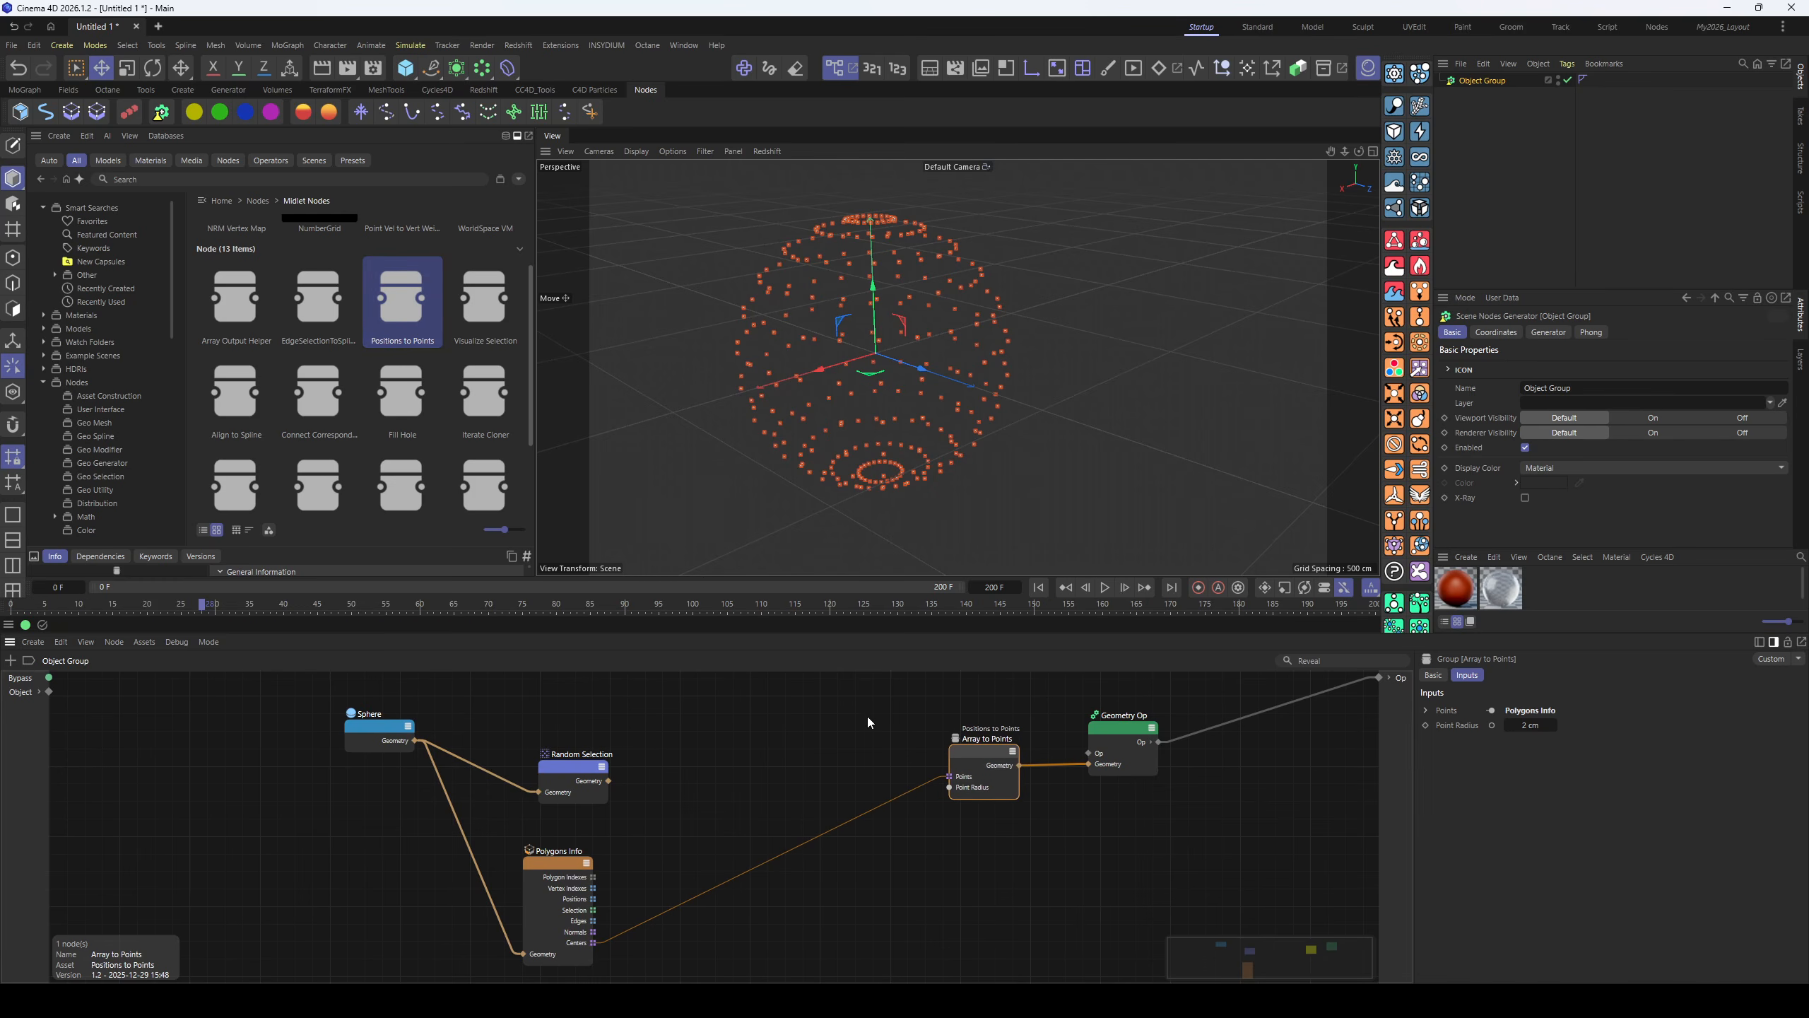
pyautogui.click(911, 794)
pyautogui.press('Delete')
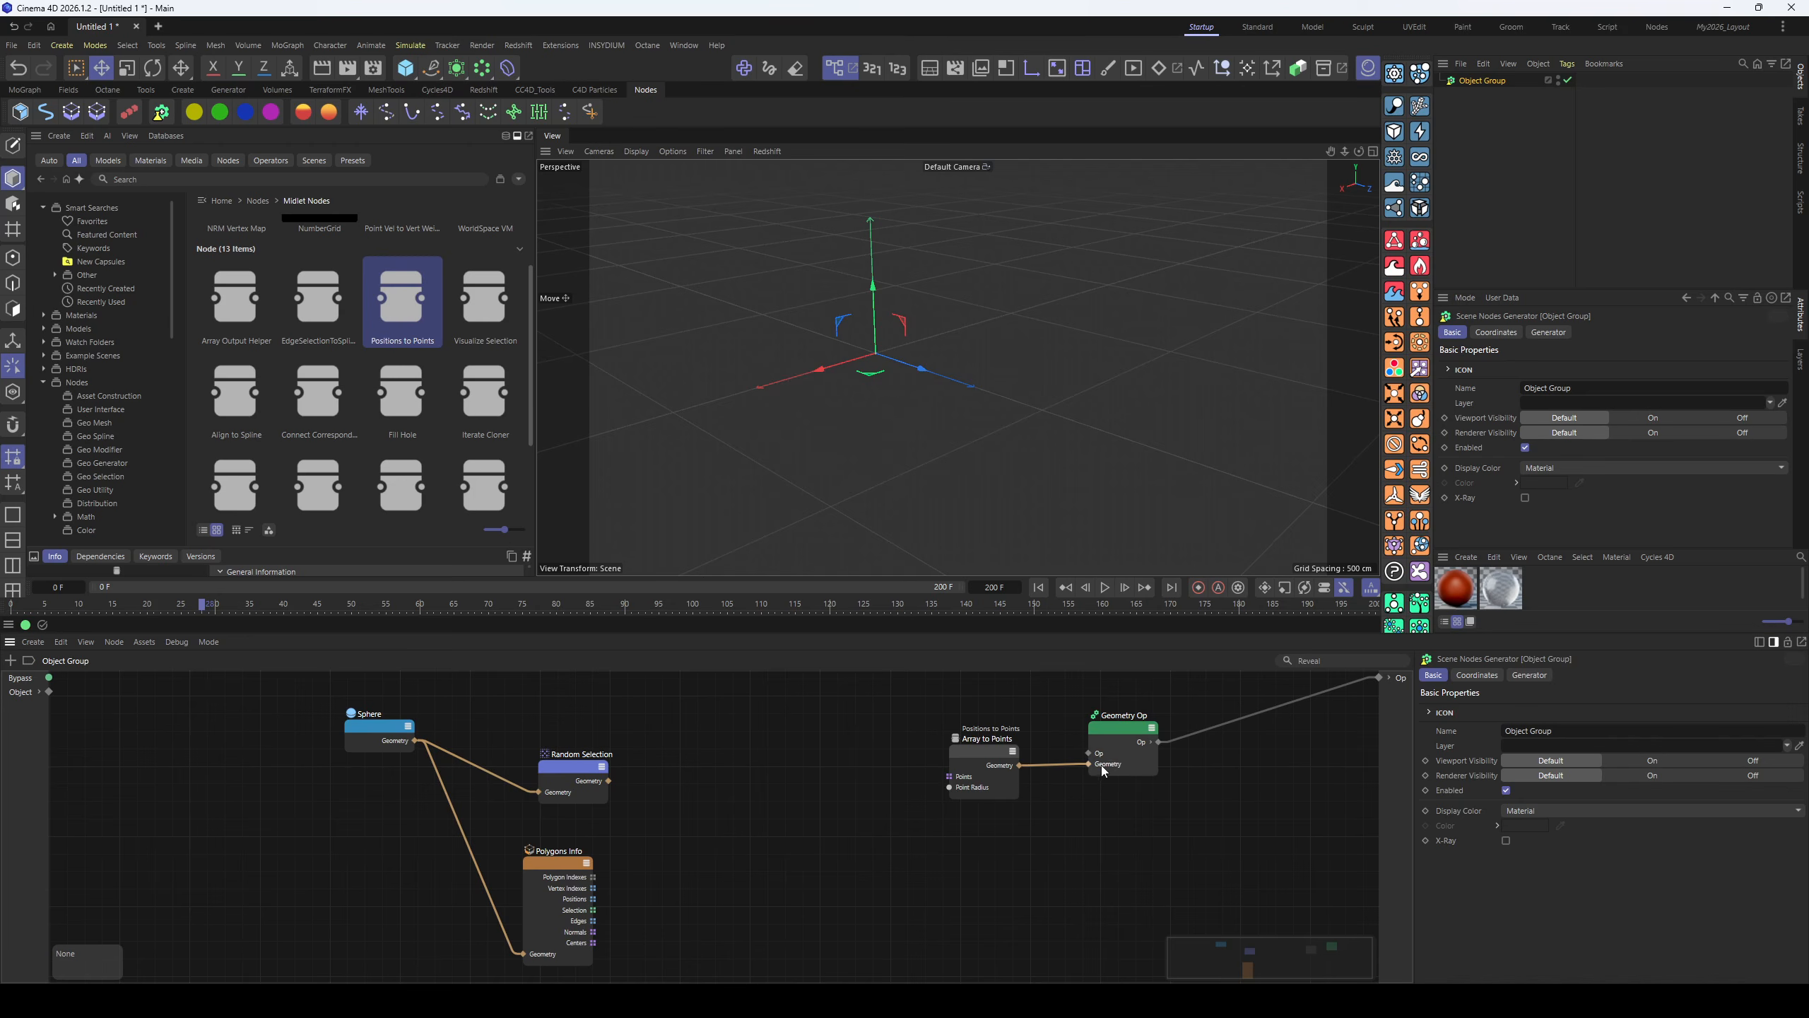
pyautogui.moveTo(1120, 737); pyautogui.dragTo(1280, 745)
pyautogui.click(1139, 768)
pyautogui.press('Delete')
pyautogui.moveTo(986, 757); pyautogui.dragTo(258, 846)
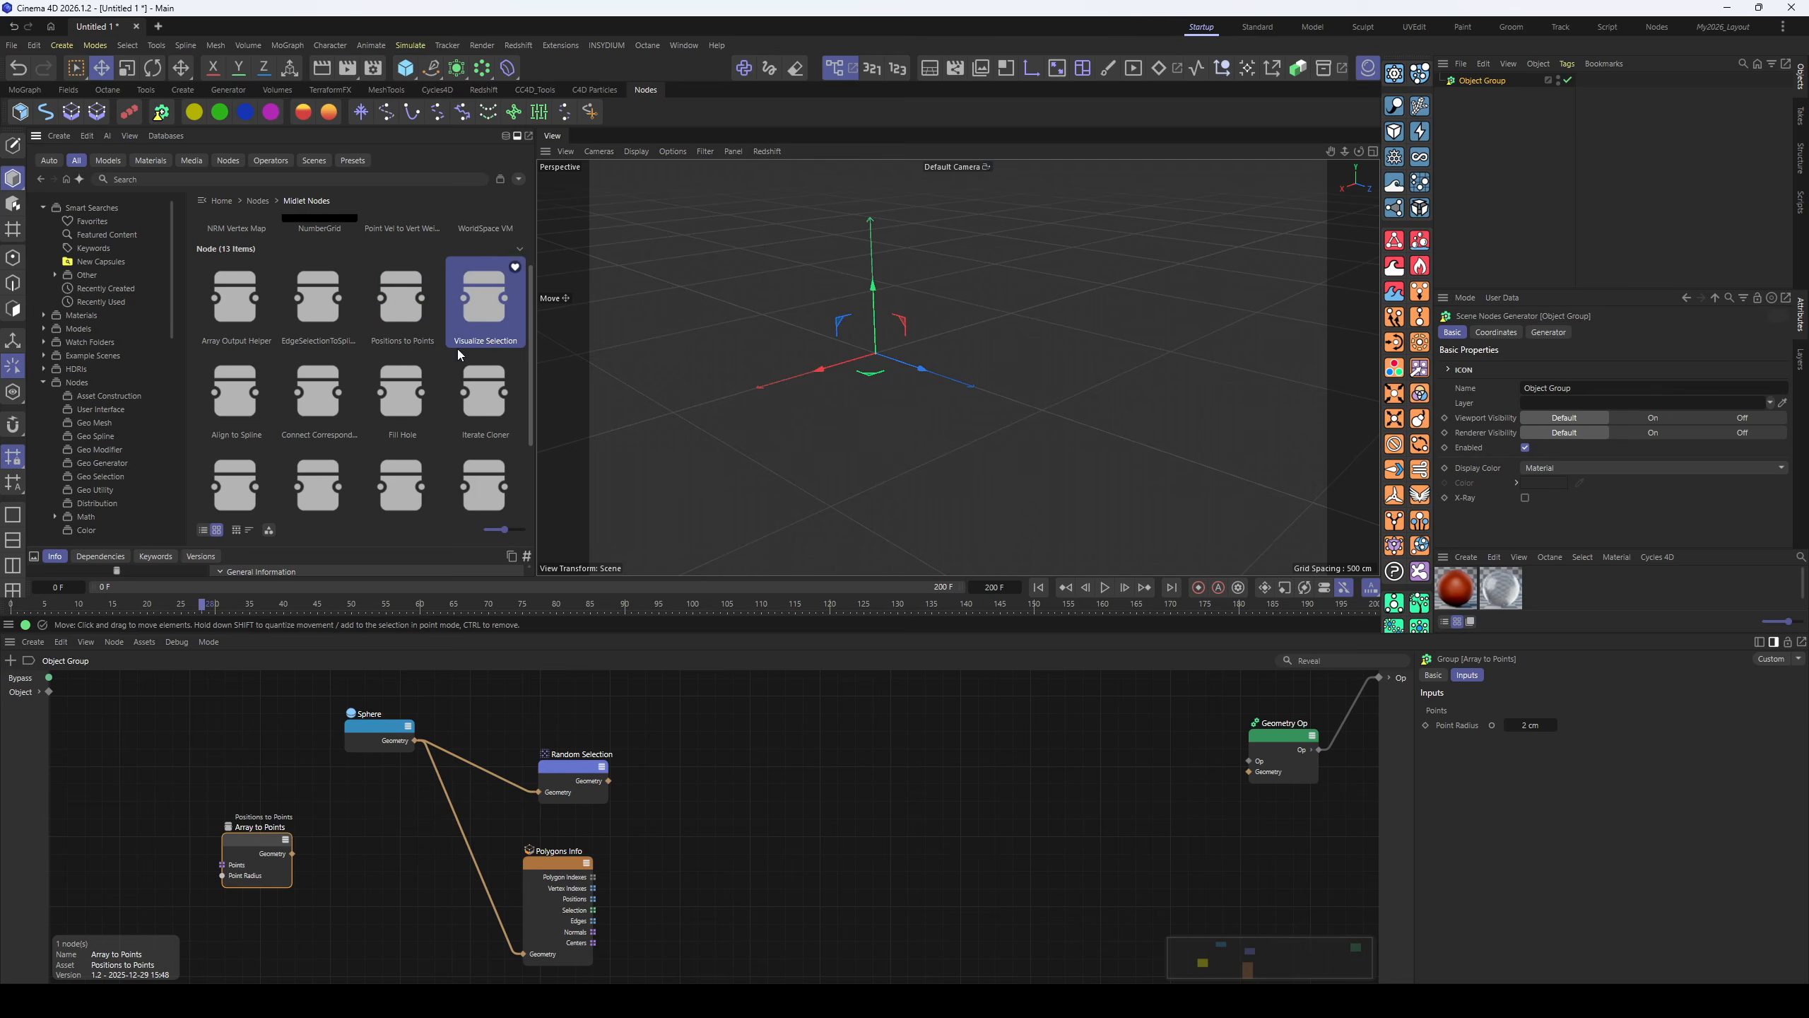
# - Add a Visualize Selection node and wire Random Selection, switched to Polygons mode, through it into Geometry Op
pyautogui.moveTo(888, 791)
pyautogui.mouseDown()
pyautogui.moveTo(839, 786)
pyautogui.moveTo(904, 782)
pyautogui.moveTo(870, 771)
pyautogui.mouseUp()
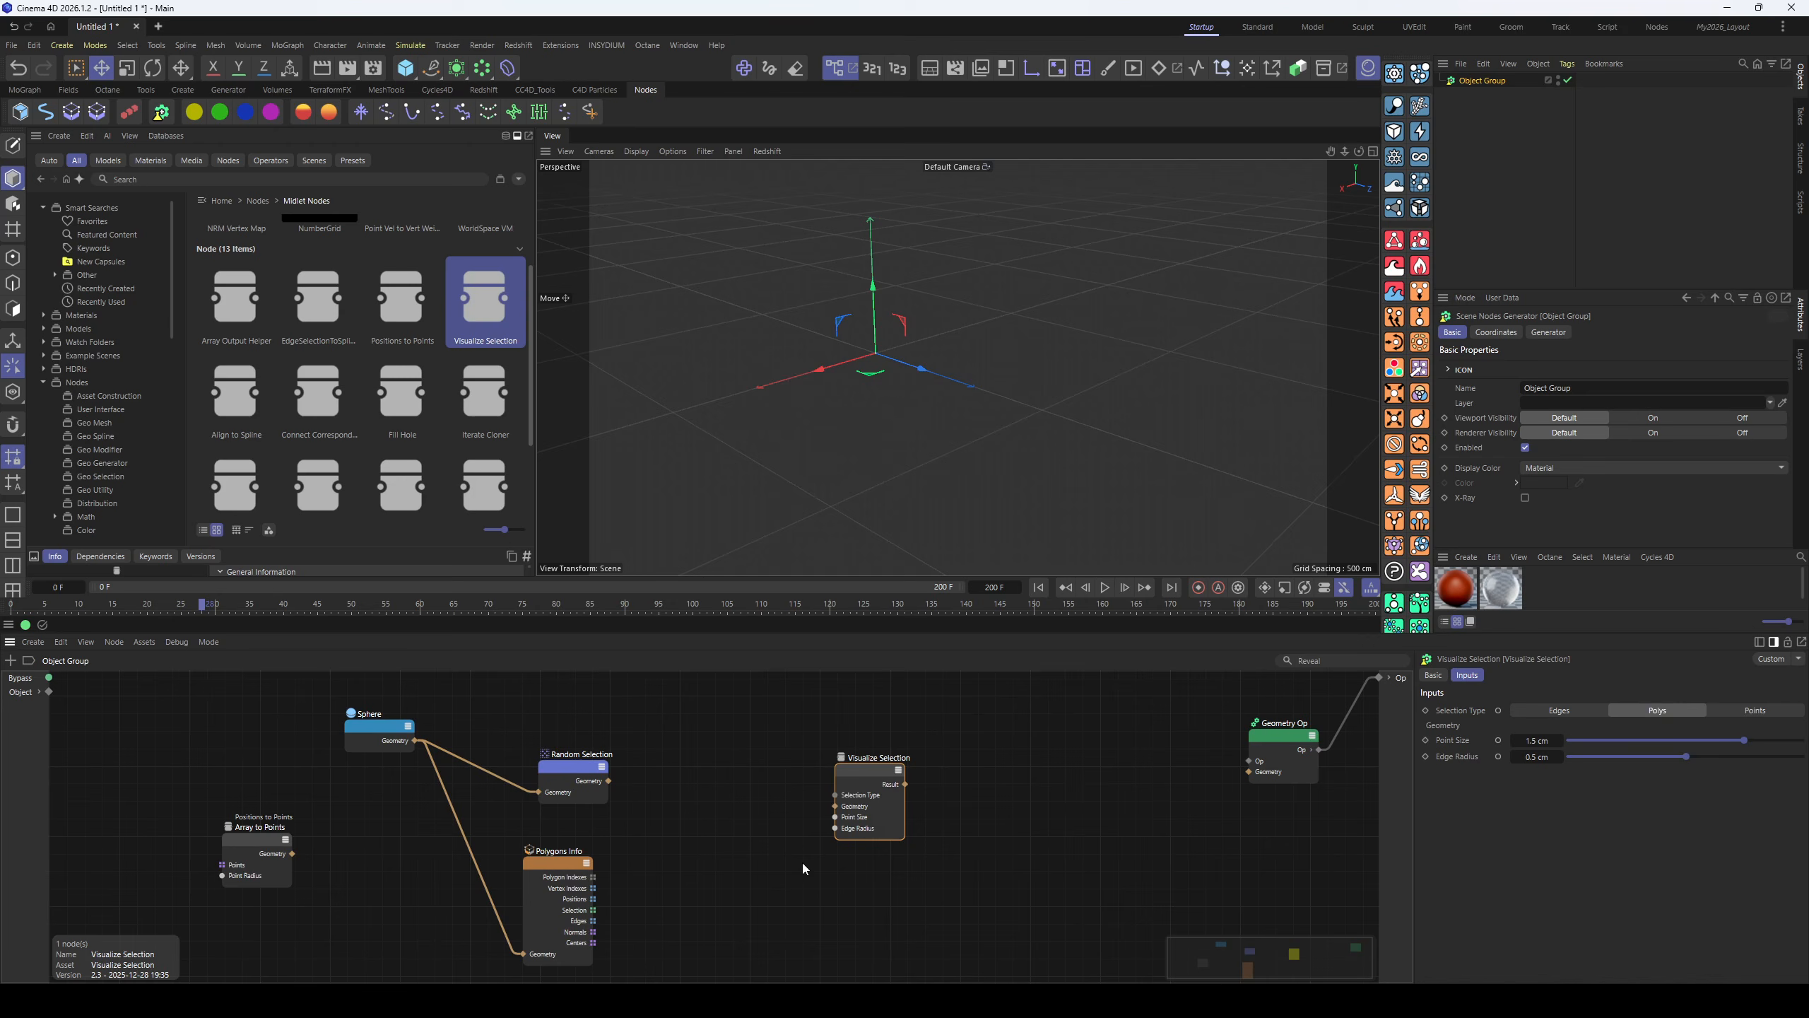
pyautogui.moveTo(568, 779); pyautogui.dragTo(529, 747)
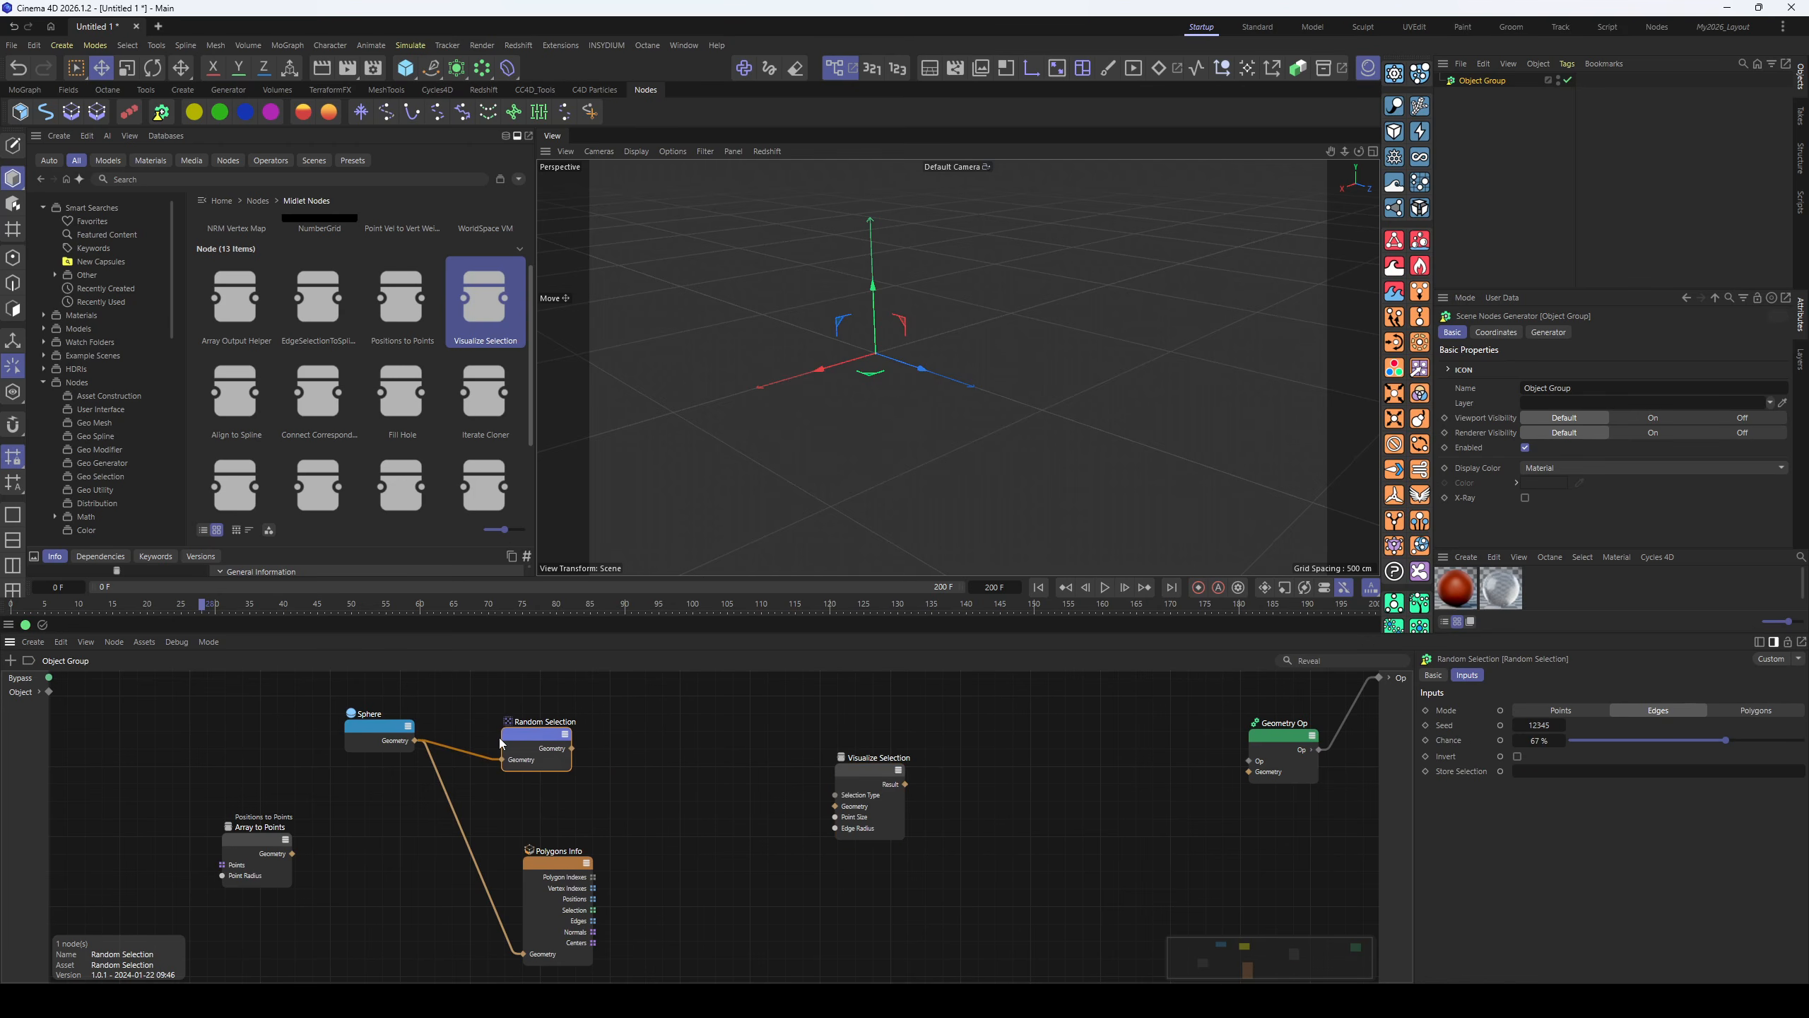
pyautogui.click(1722, 712)
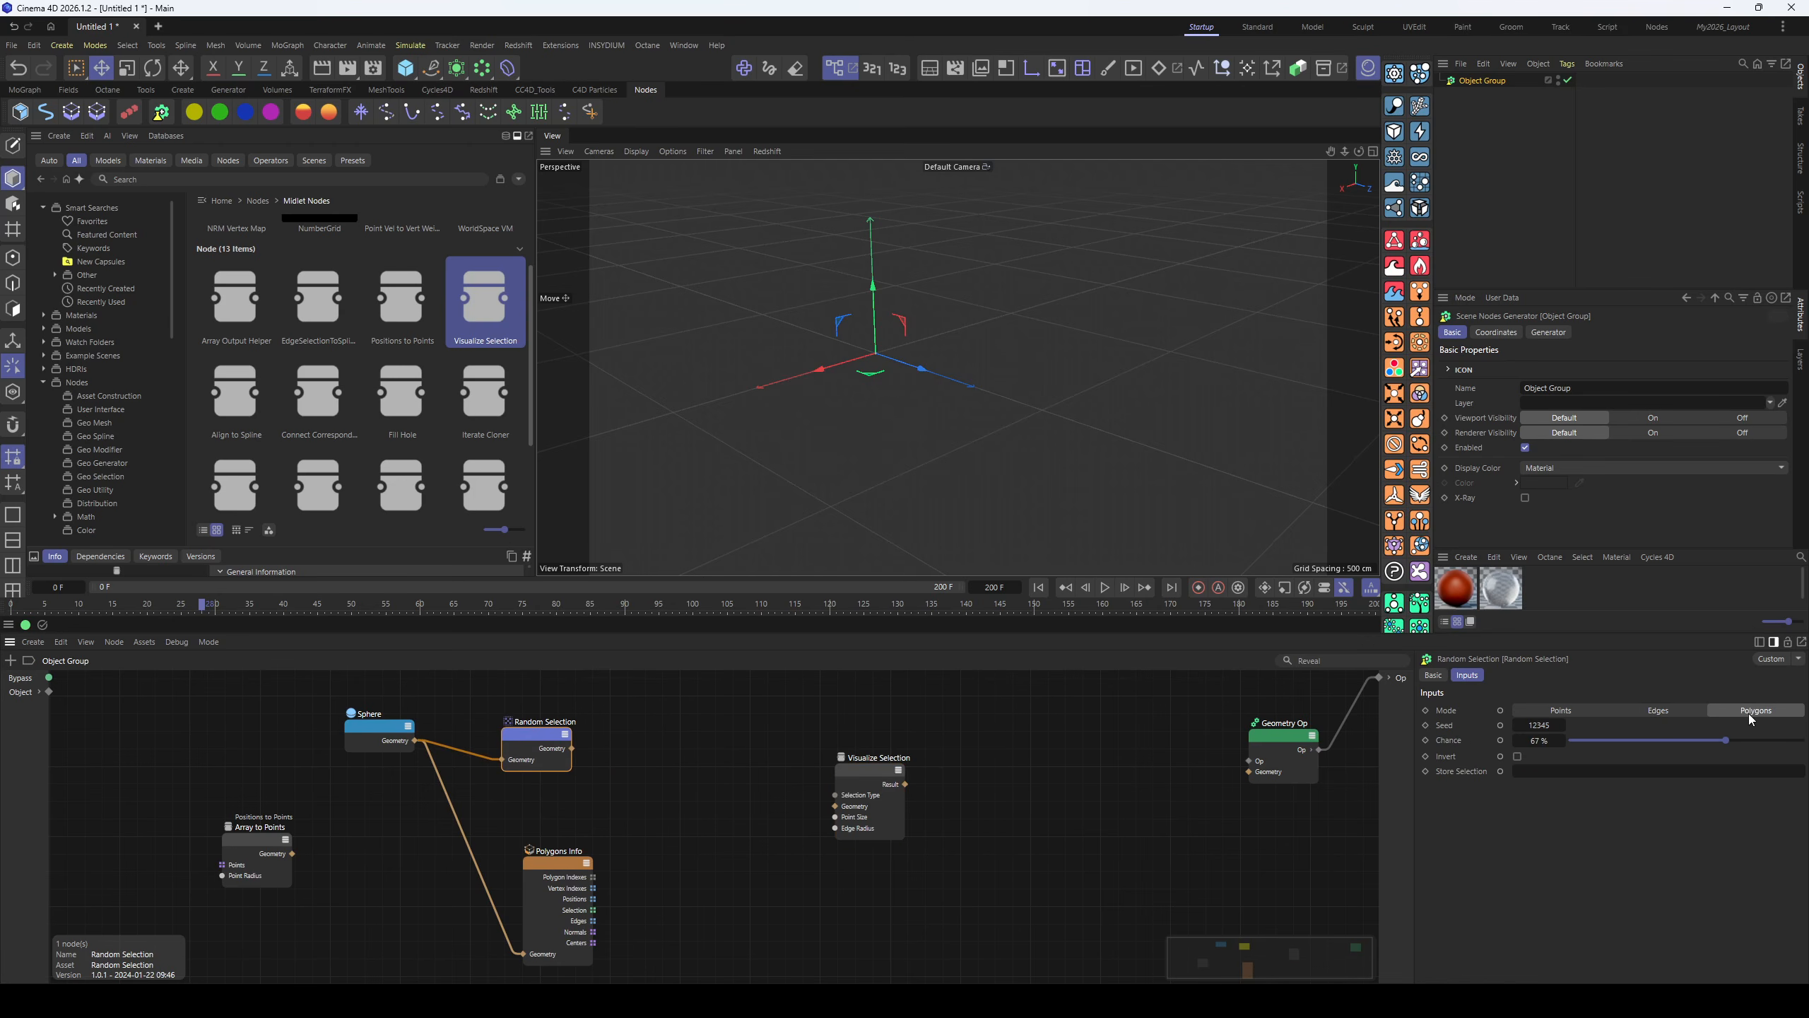
pyautogui.moveTo(572, 748); pyautogui.dragTo(1256, 775)
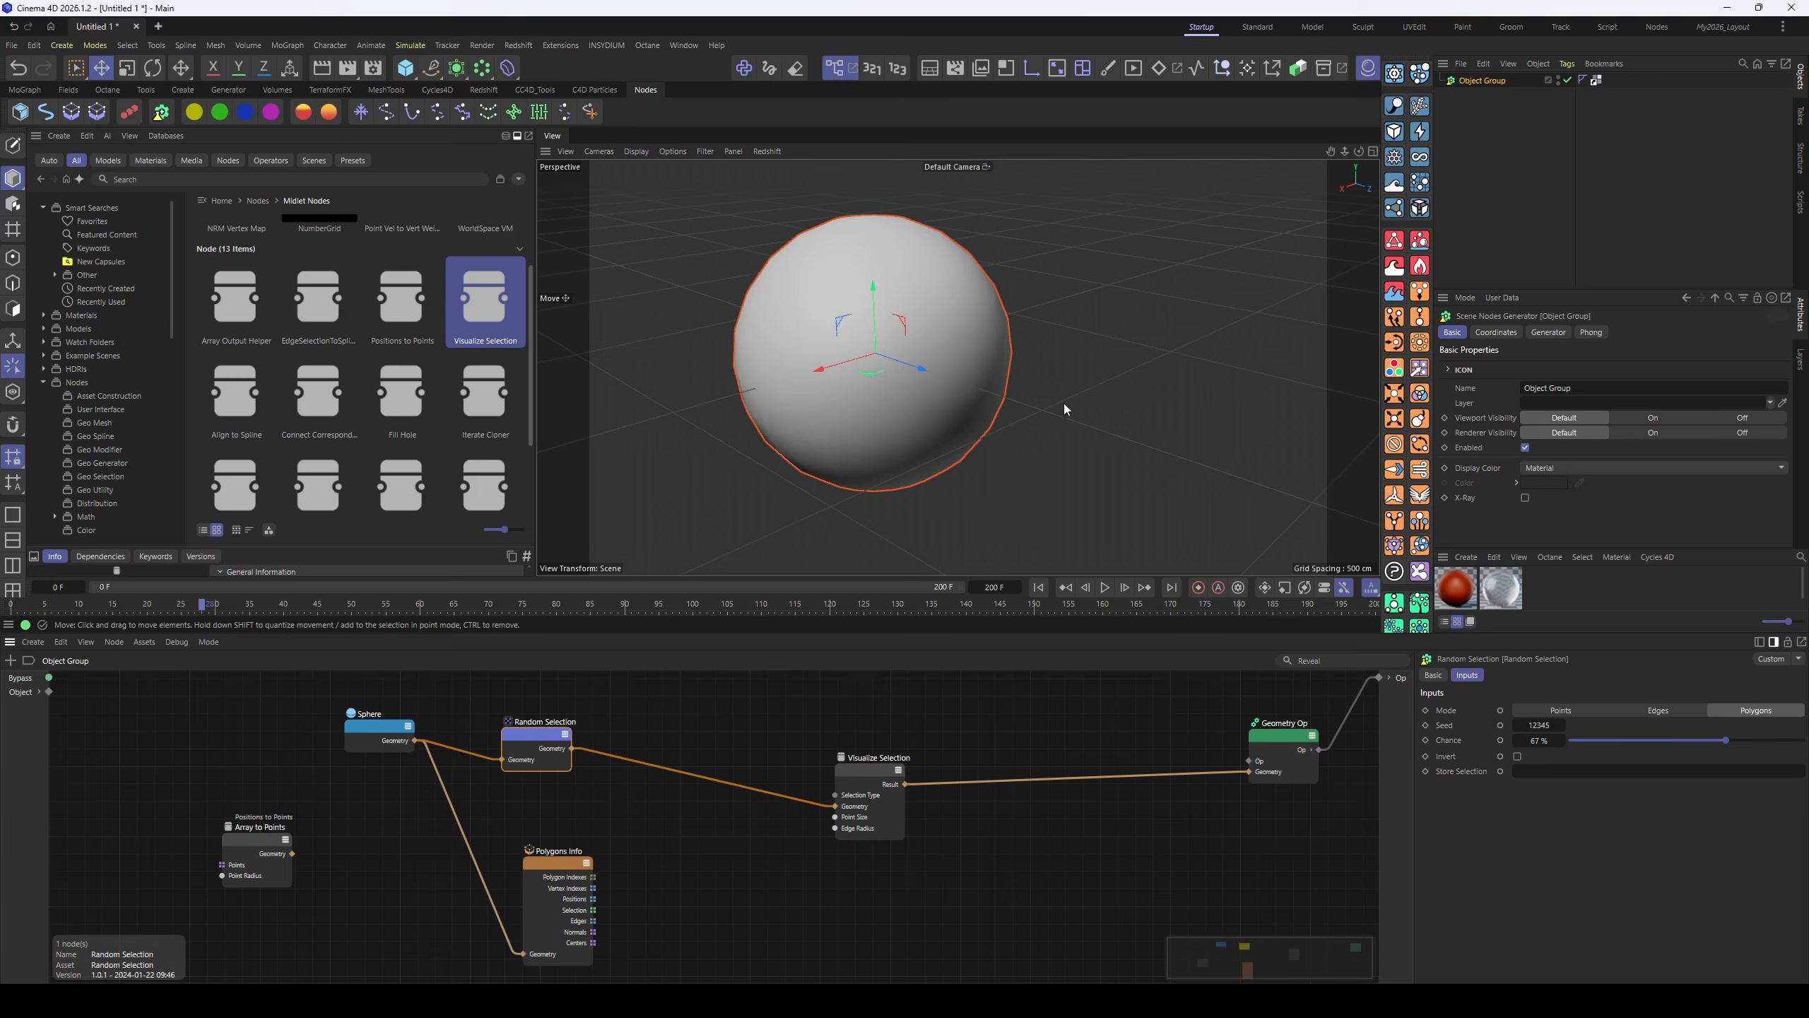
# - Display the object's vertex colors on the sphere and set the Random Selection chance to 54 %
pyautogui.click(1597, 80)
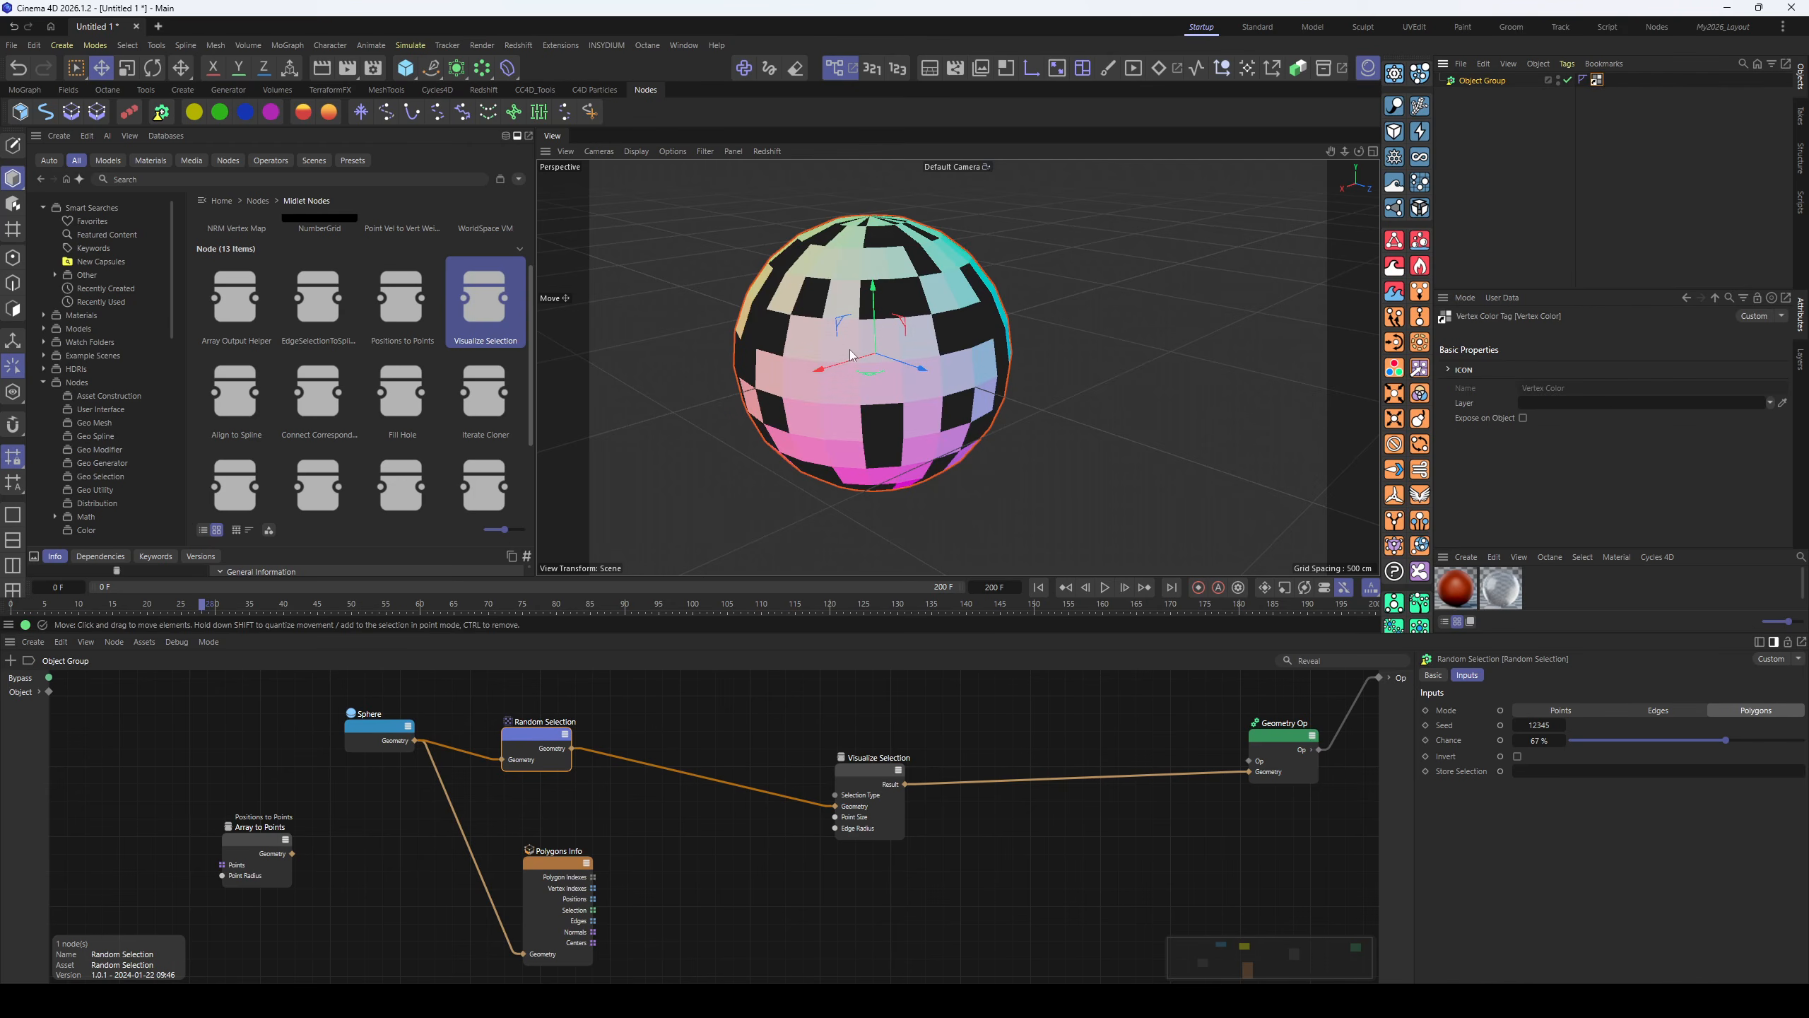
pyautogui.moveTo(809, 408)
pyautogui.keyDown('alt'); pyautogui.mouseDown()
pyautogui.moveTo(1009, 391)
pyautogui.moveTo(864, 290)
pyautogui.moveTo(819, 427)
pyautogui.mouseUp(); pyautogui.keyUp('alt')
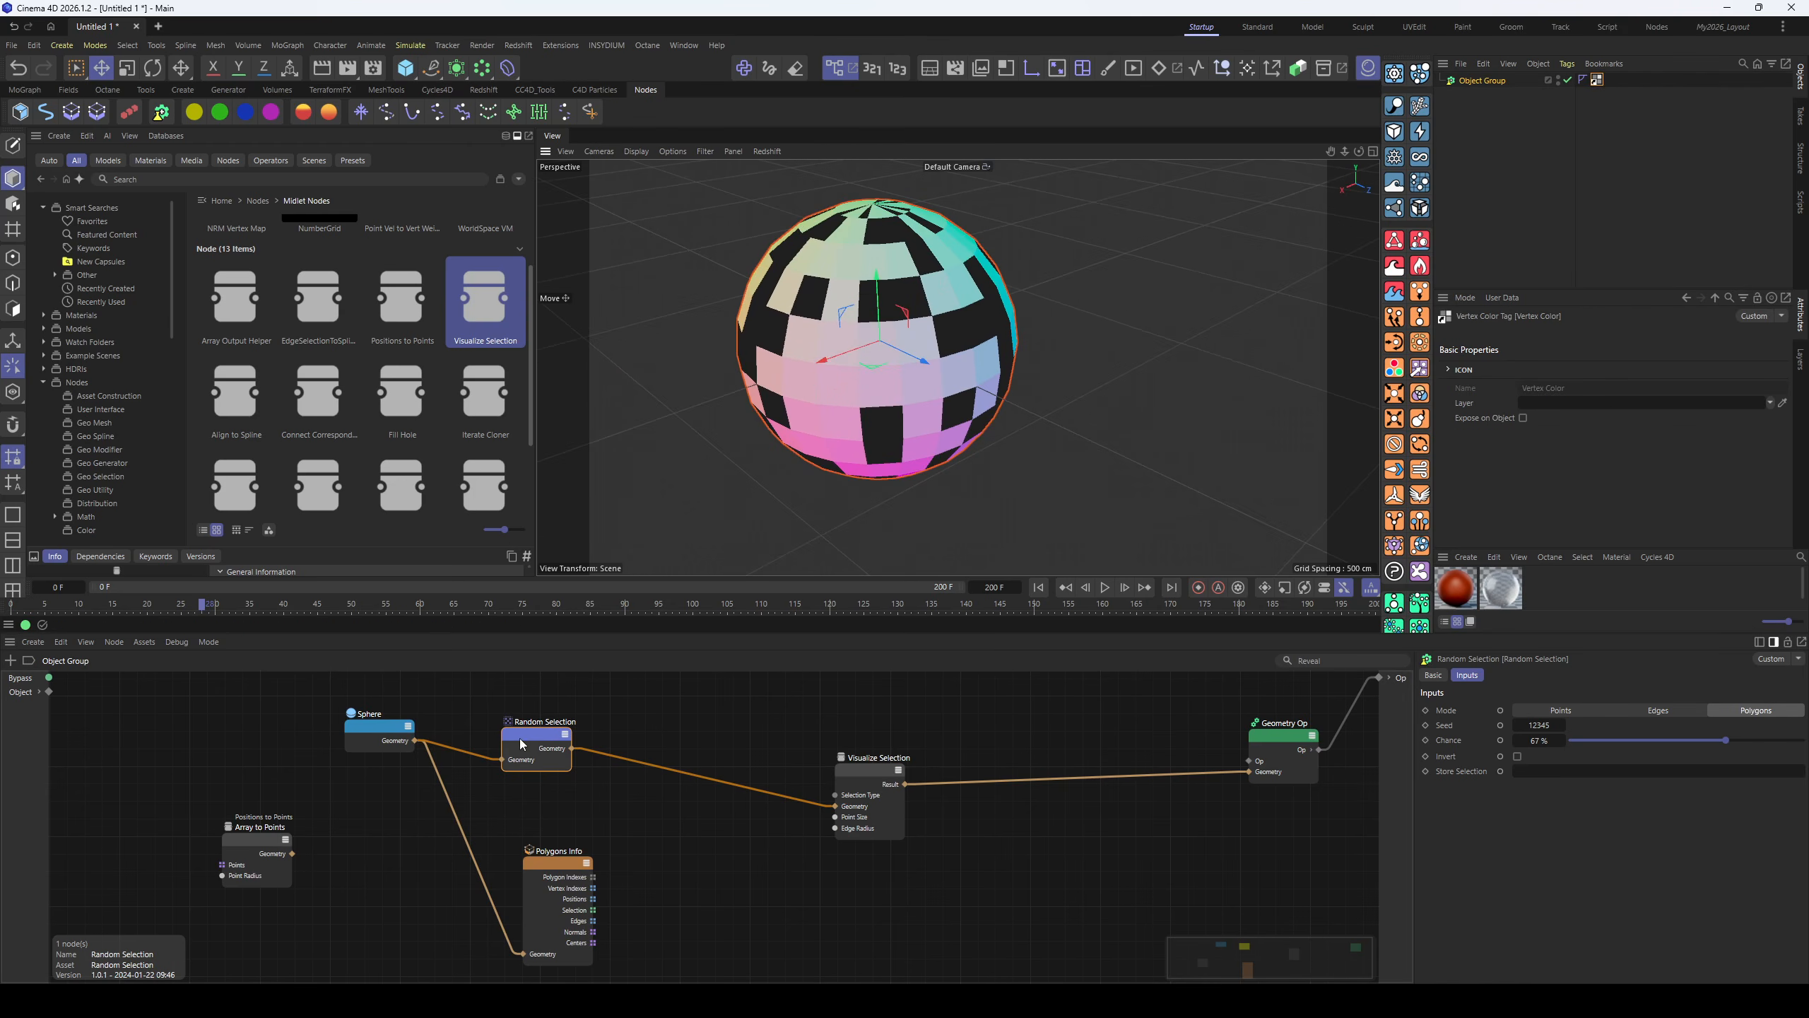
pyautogui.moveTo(520, 738); pyautogui.dragTo(524, 737)
pyautogui.moveTo(1725, 740)
pyautogui.mouseDown()
pyautogui.moveTo(1606, 747)
pyautogui.moveTo(1718, 738)
pyautogui.moveTo(1617, 746)
pyautogui.moveTo(1696, 742)
pyautogui.mouseUp()
pyautogui.moveTo(913, 535)
pyautogui.keyDown('alt'); pyautogui.mouseDown()
pyautogui.moveTo(927, 415)
pyautogui.moveTo(915, 513)
pyautogui.mouseUp(); pyautogui.keyUp('alt')
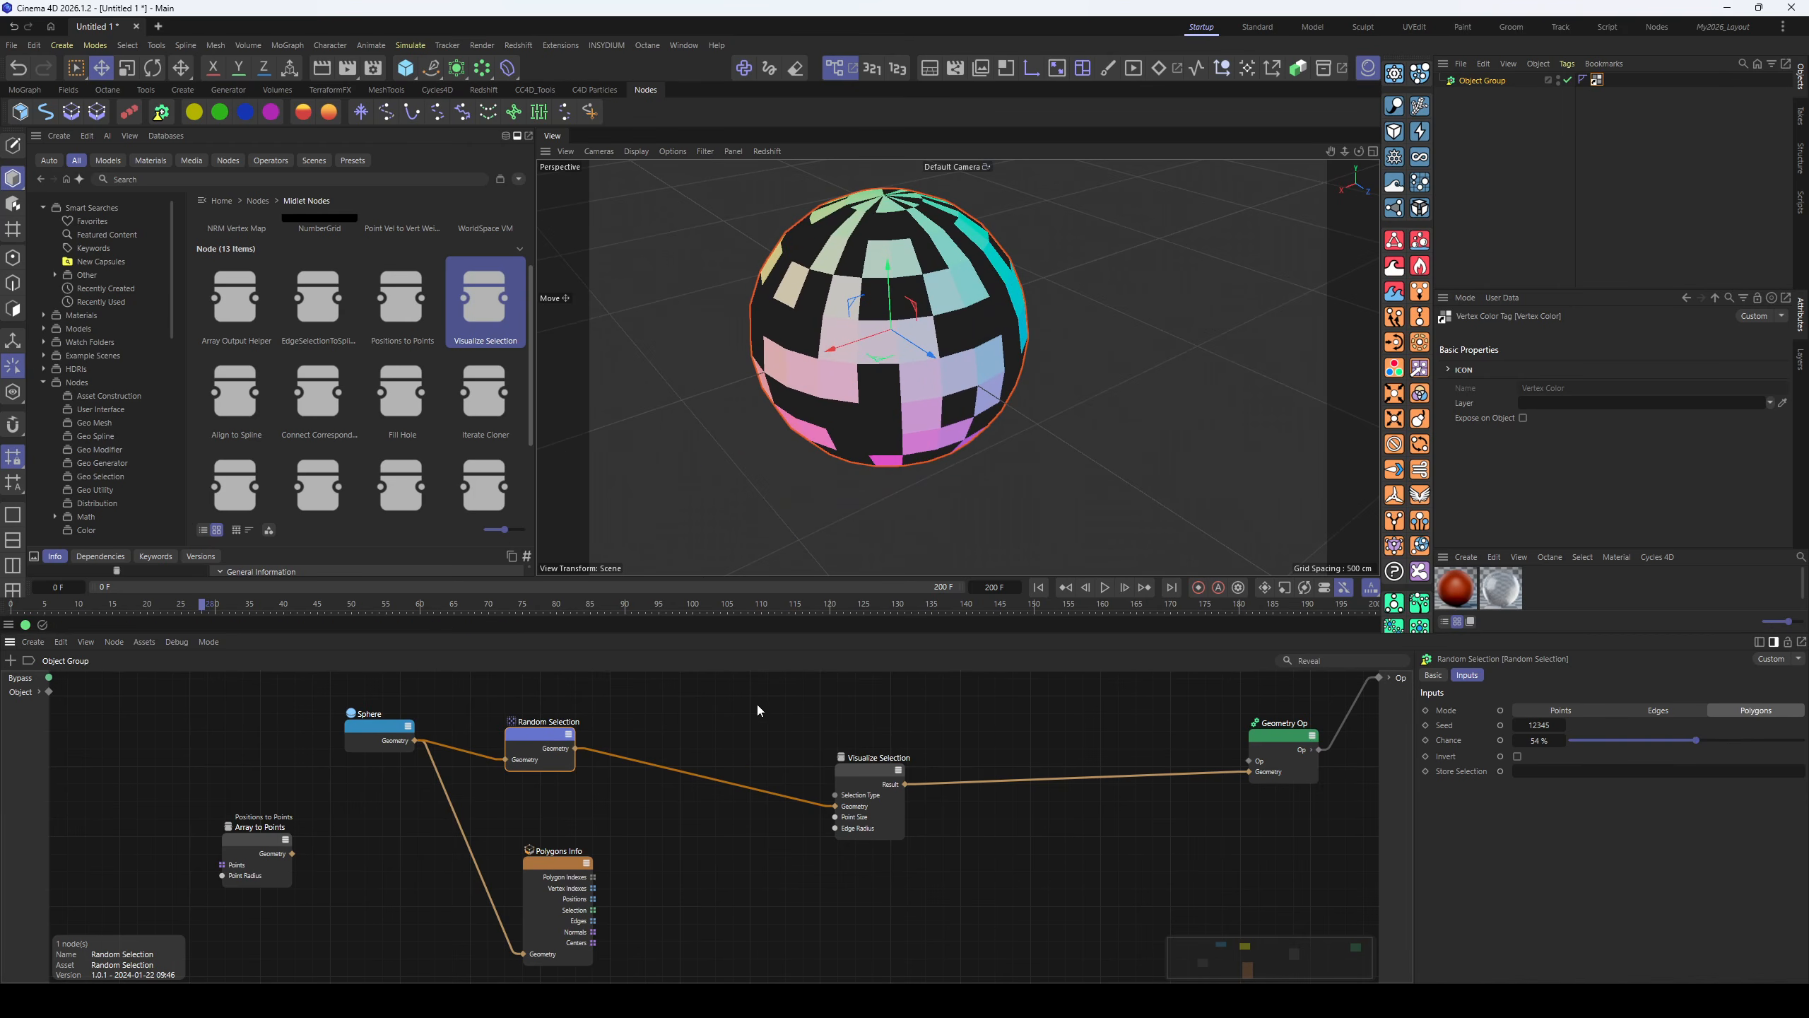
# - Switch Random Selection's mode and Visualize Selection's selection type to Edges
pyautogui.click(1658, 710)
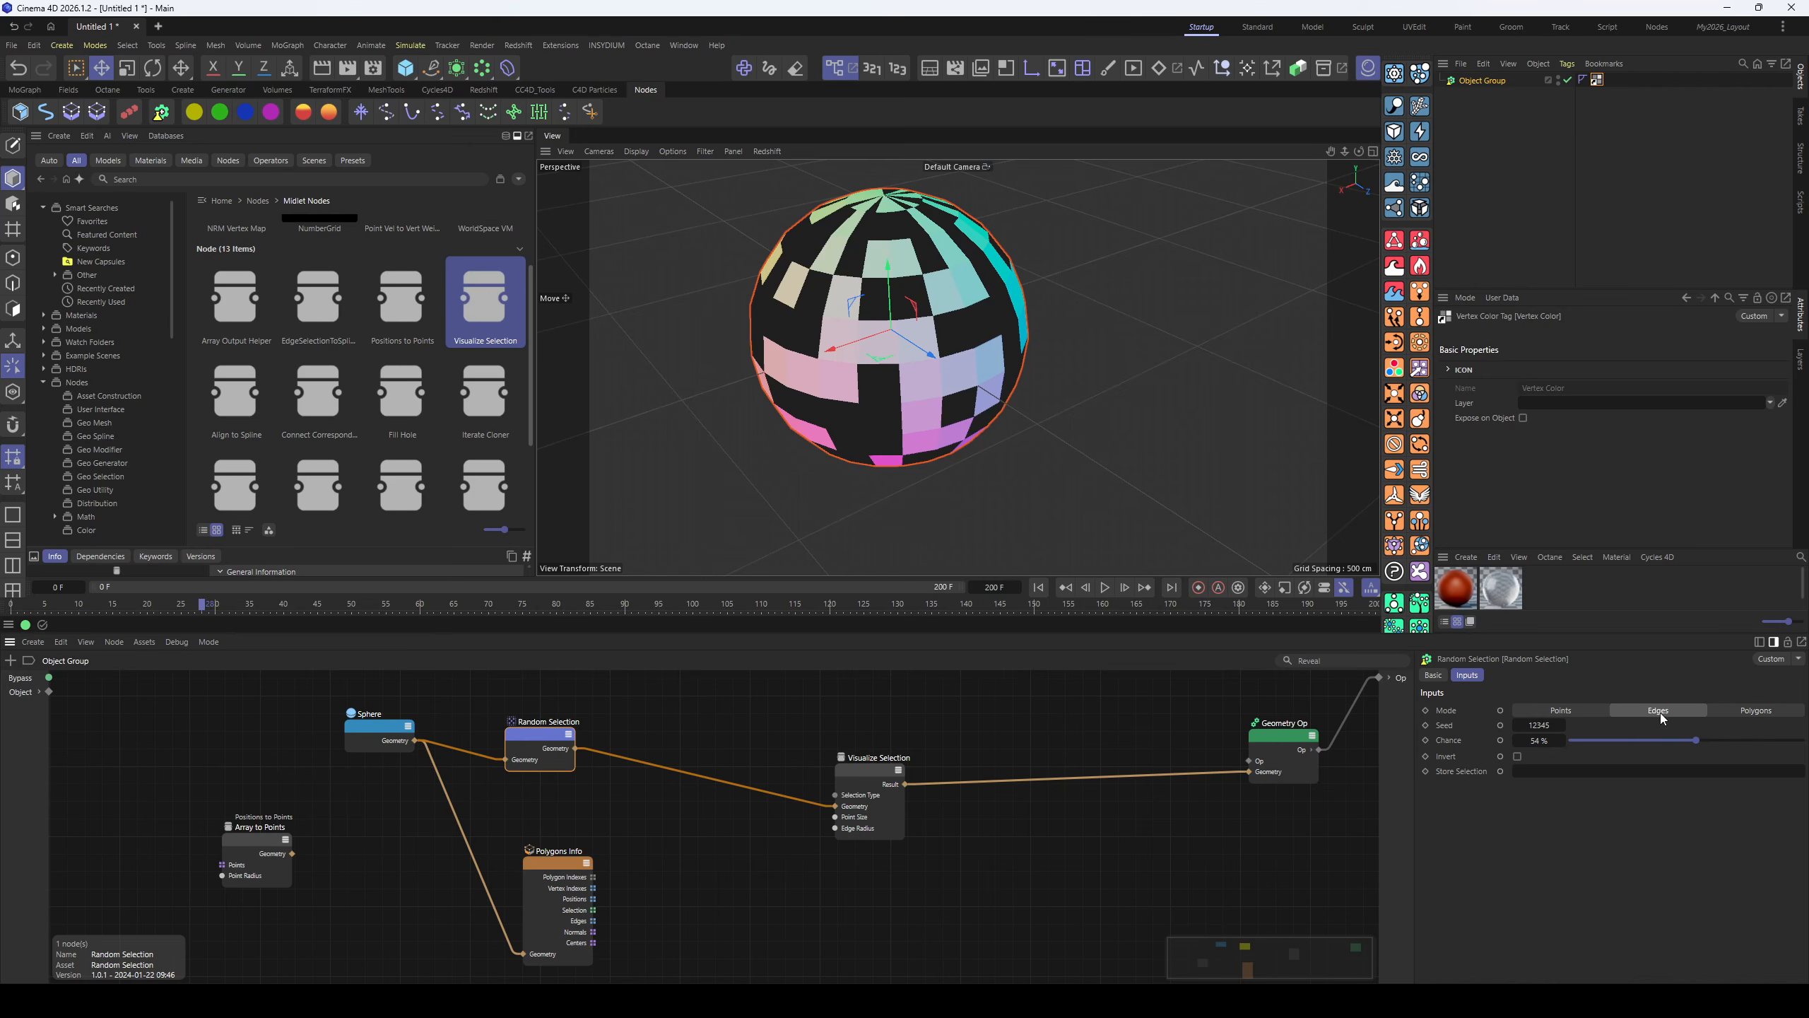
pyautogui.click(873, 809)
pyautogui.click(1596, 710)
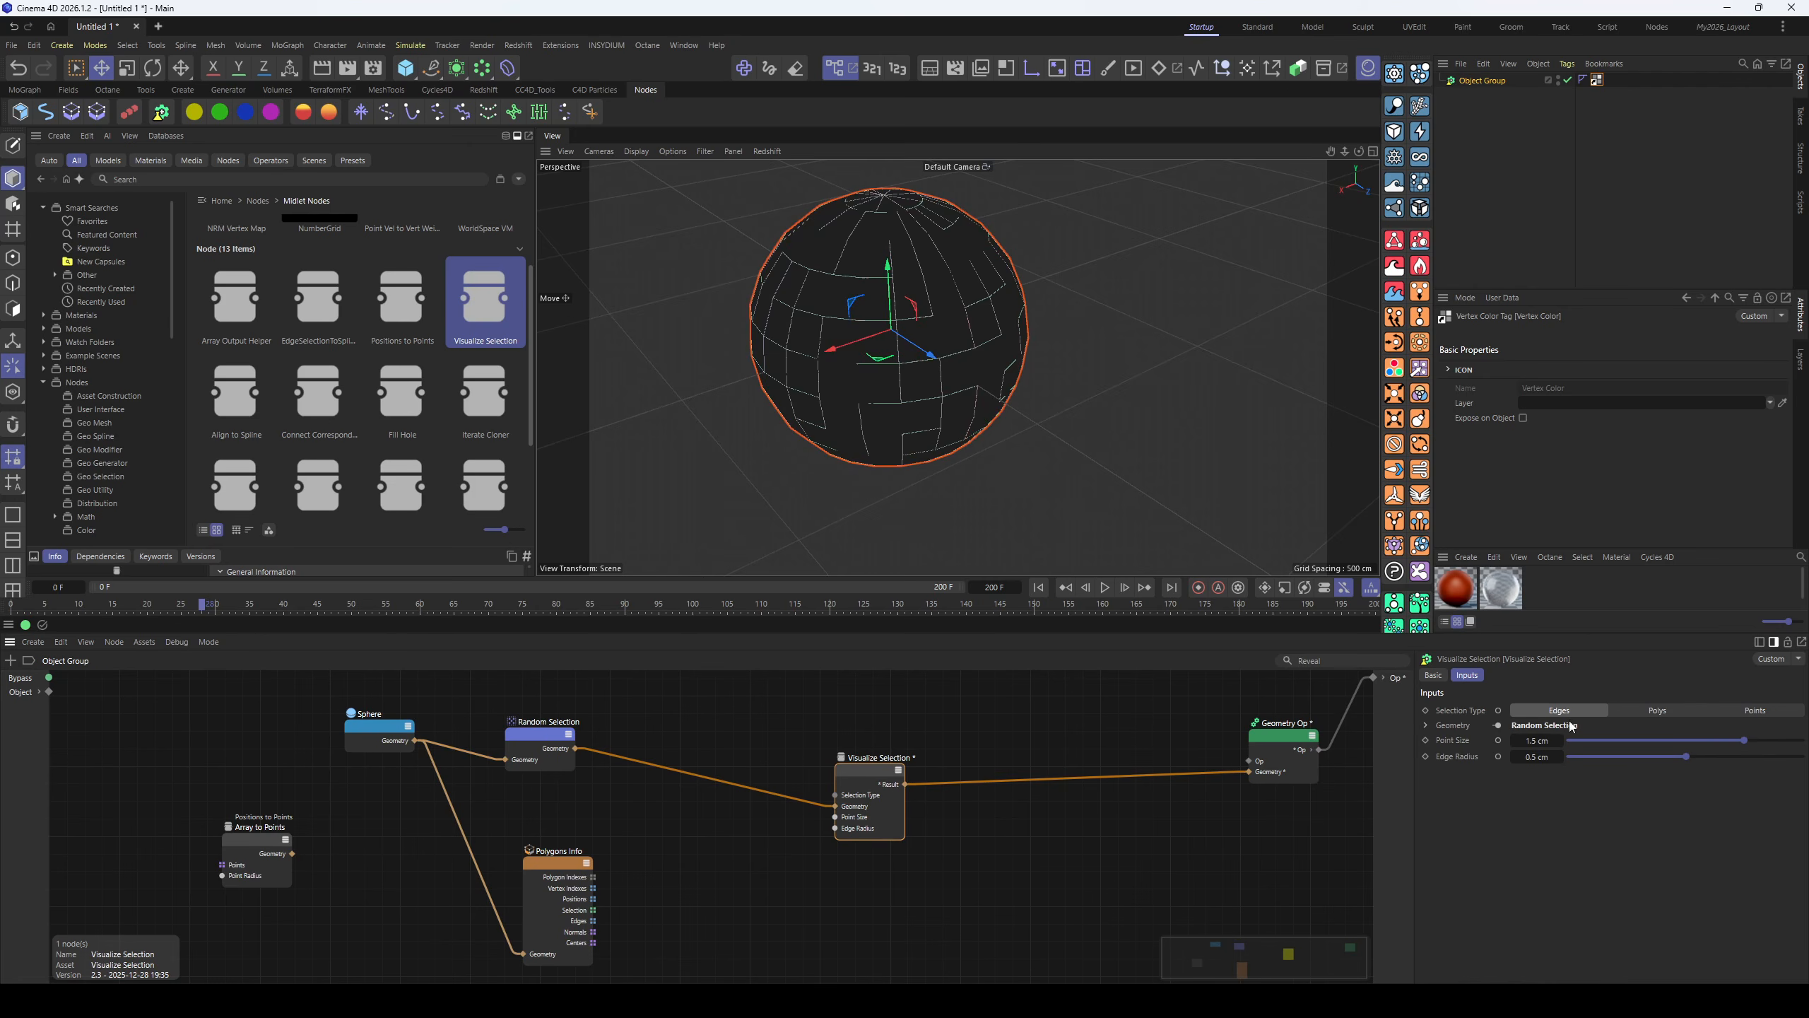
pyautogui.scroll(4, 904, 296)
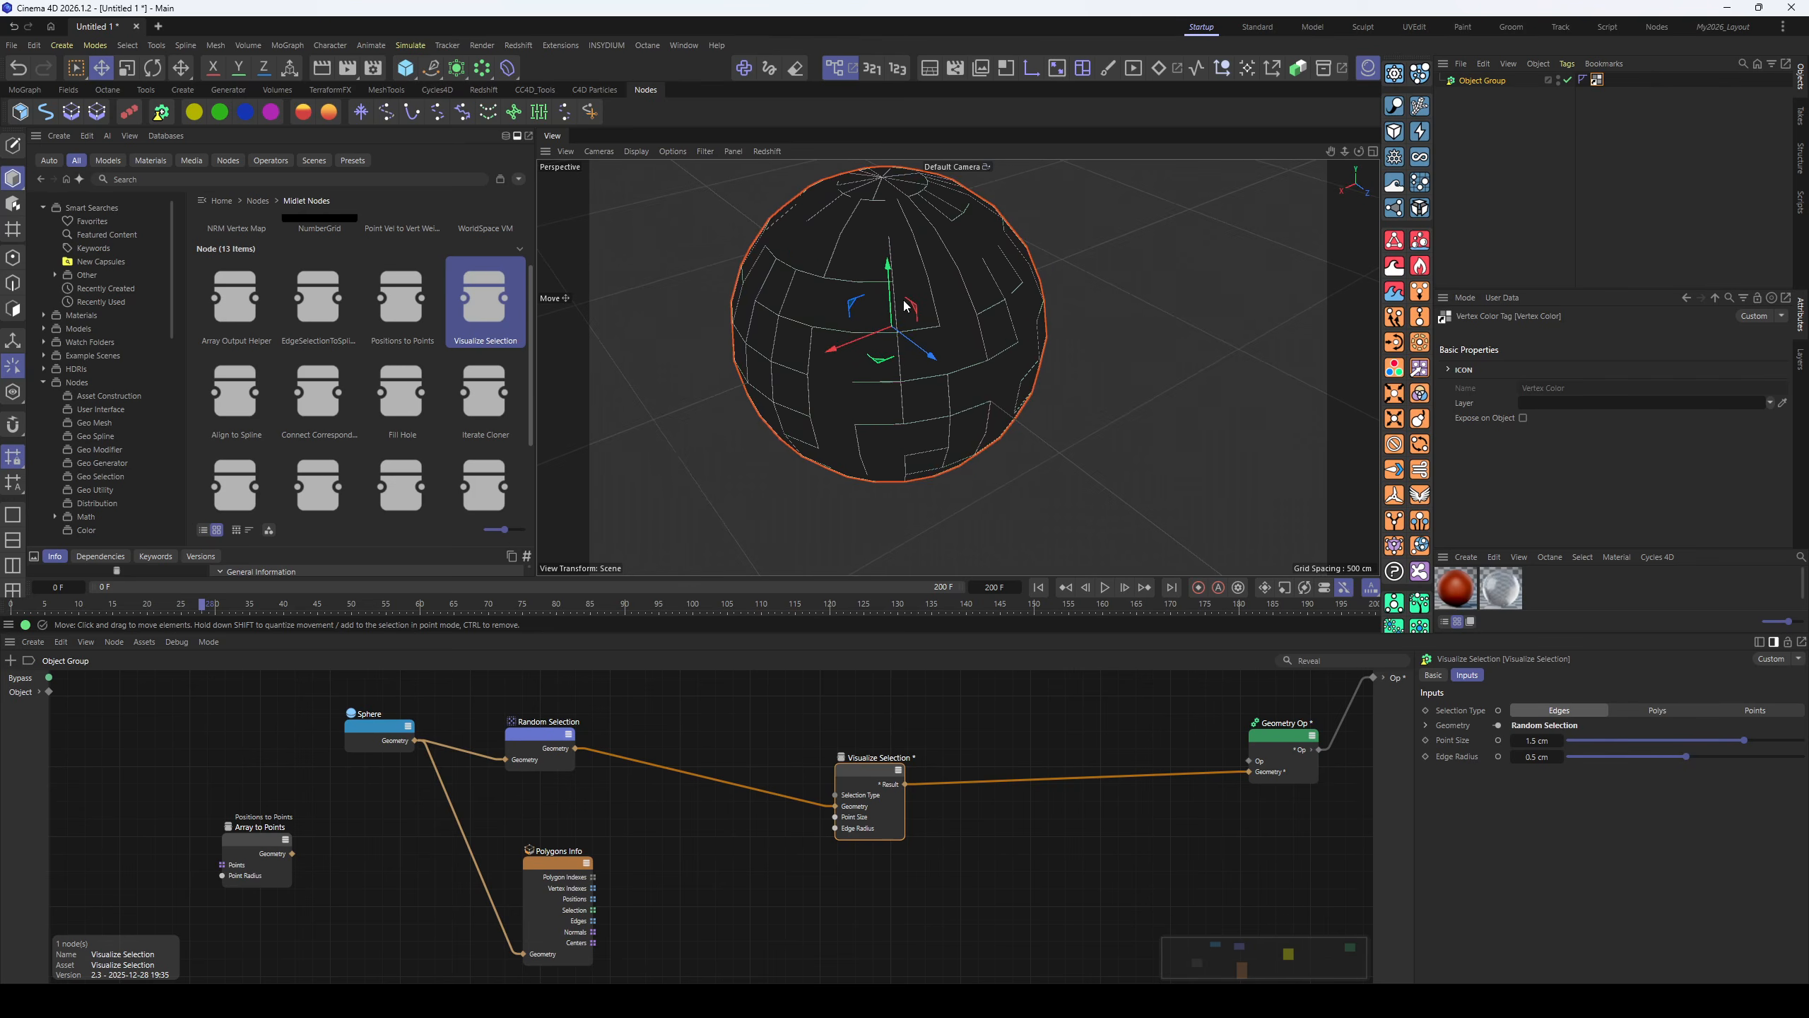
pyautogui.keyDown('alt'); pyautogui.moveTo(871, 365); pyautogui.dragTo(892, 371); pyautogui.keyUp('alt')
# - Switch Random Selection and Visualize Selection to Points and set the Point Size to 4.55 cm
pyautogui.click(528, 718)
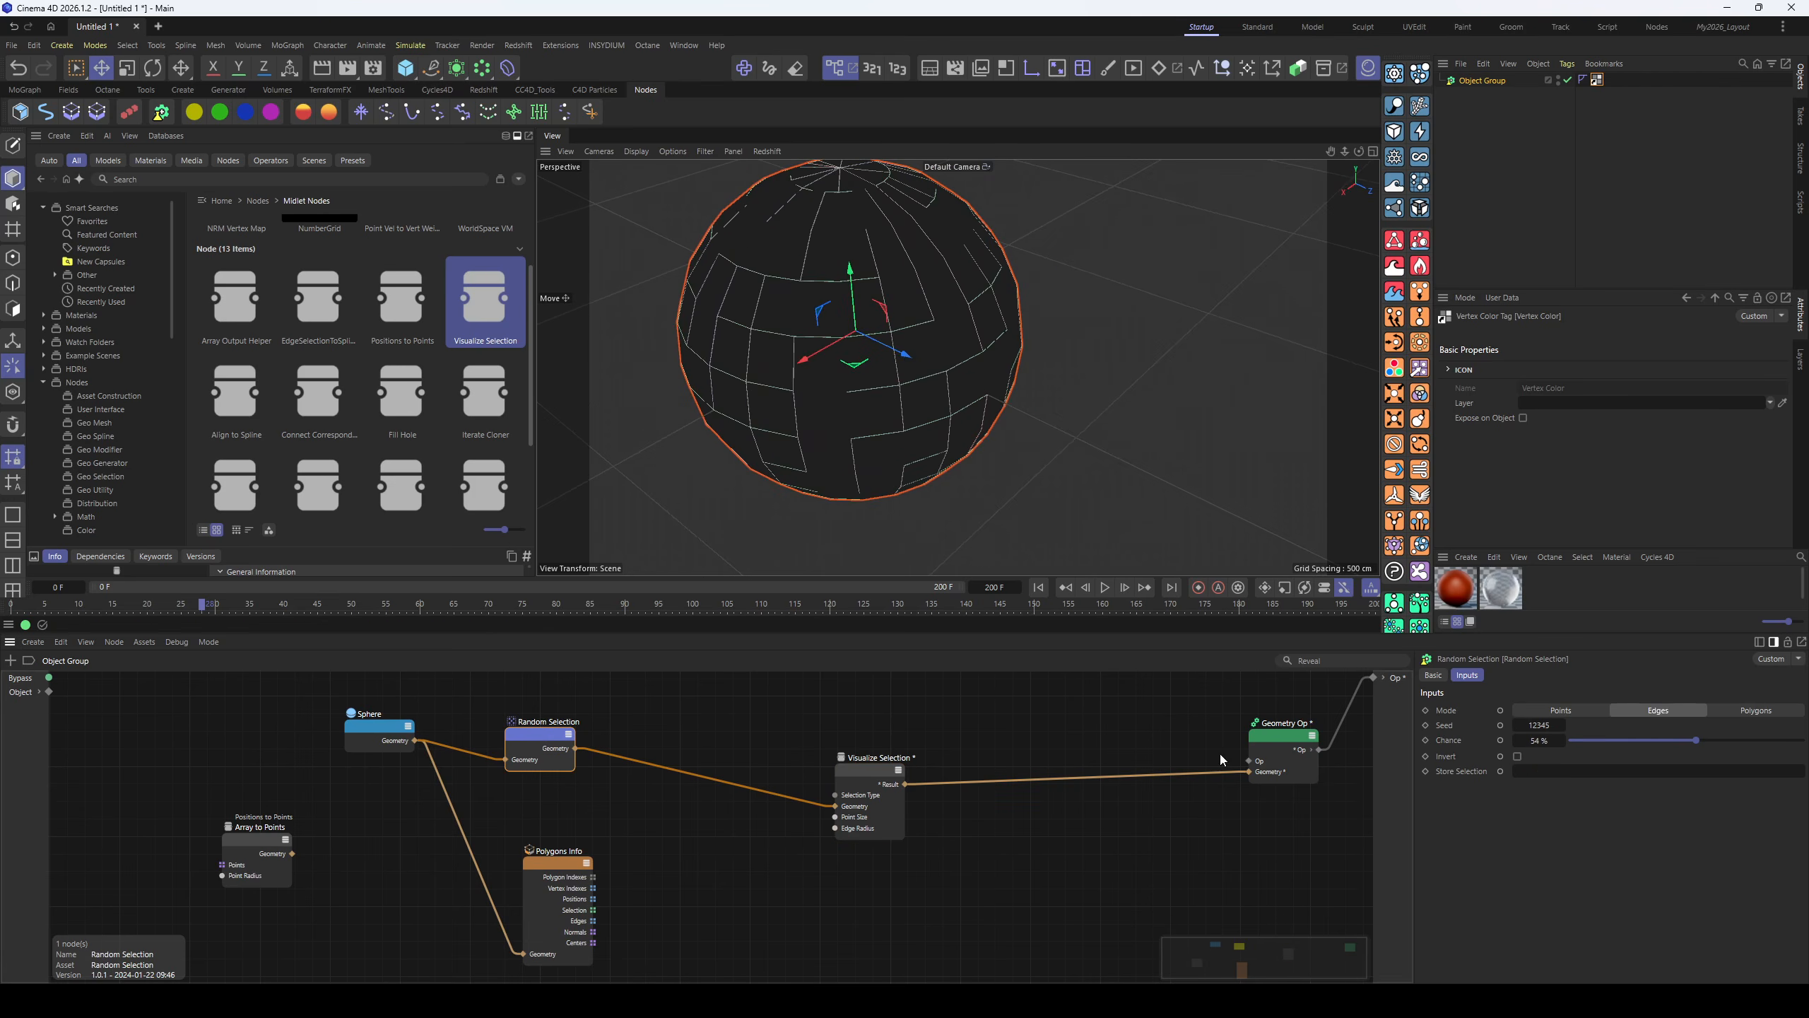
pyautogui.click(1560, 710)
pyautogui.click(884, 783)
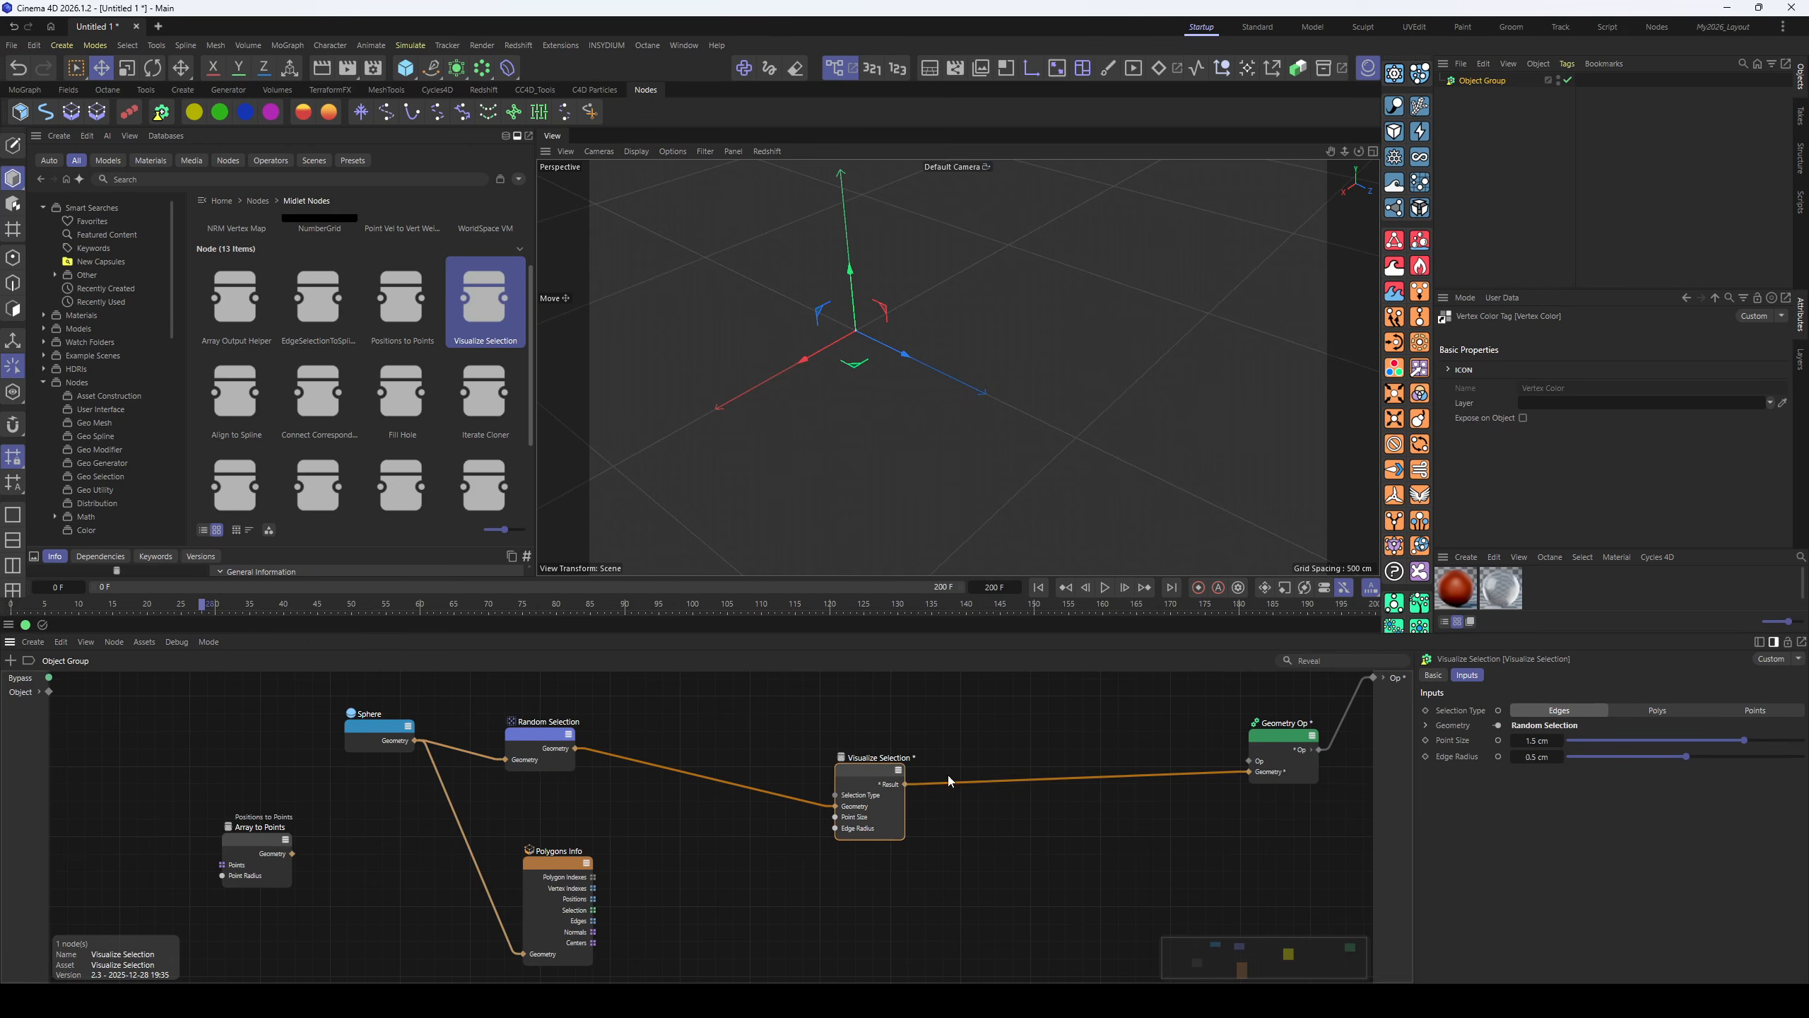
pyautogui.click(1755, 710)
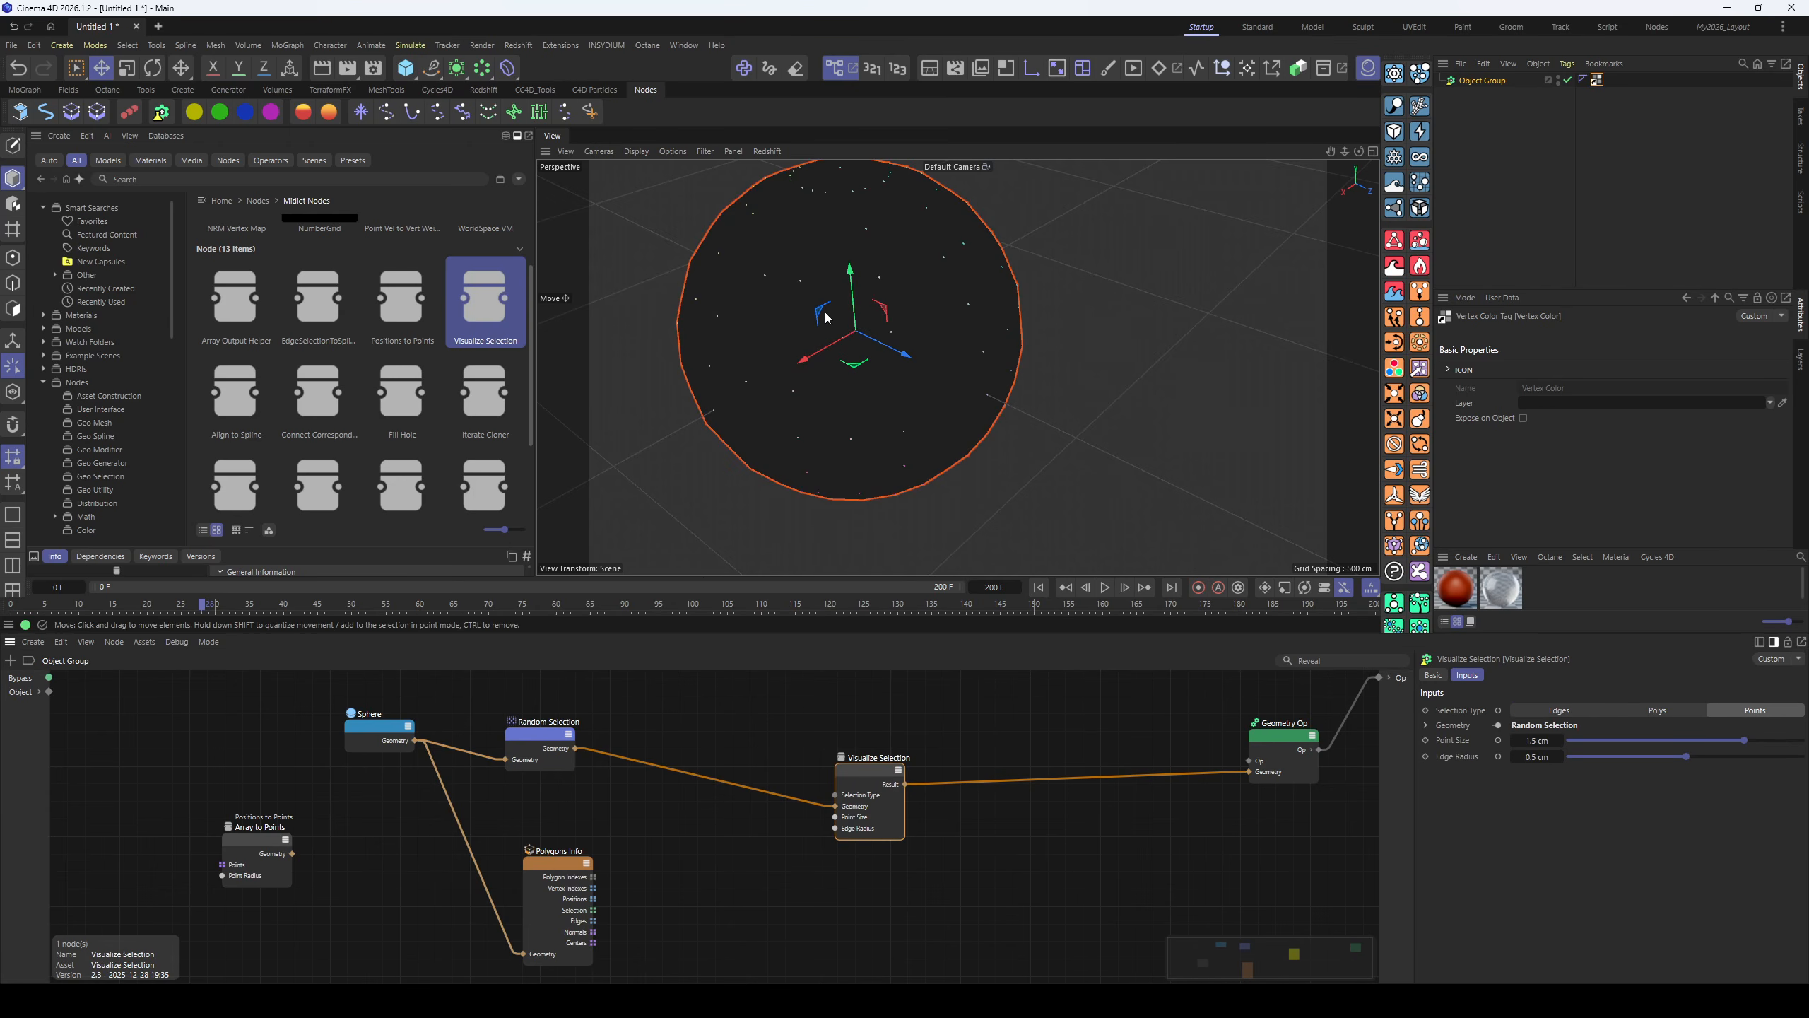
pyautogui.keyDown('alt'); pyautogui.moveTo(983, 321); pyautogui.dragTo(877, 307); pyautogui.keyUp('alt')
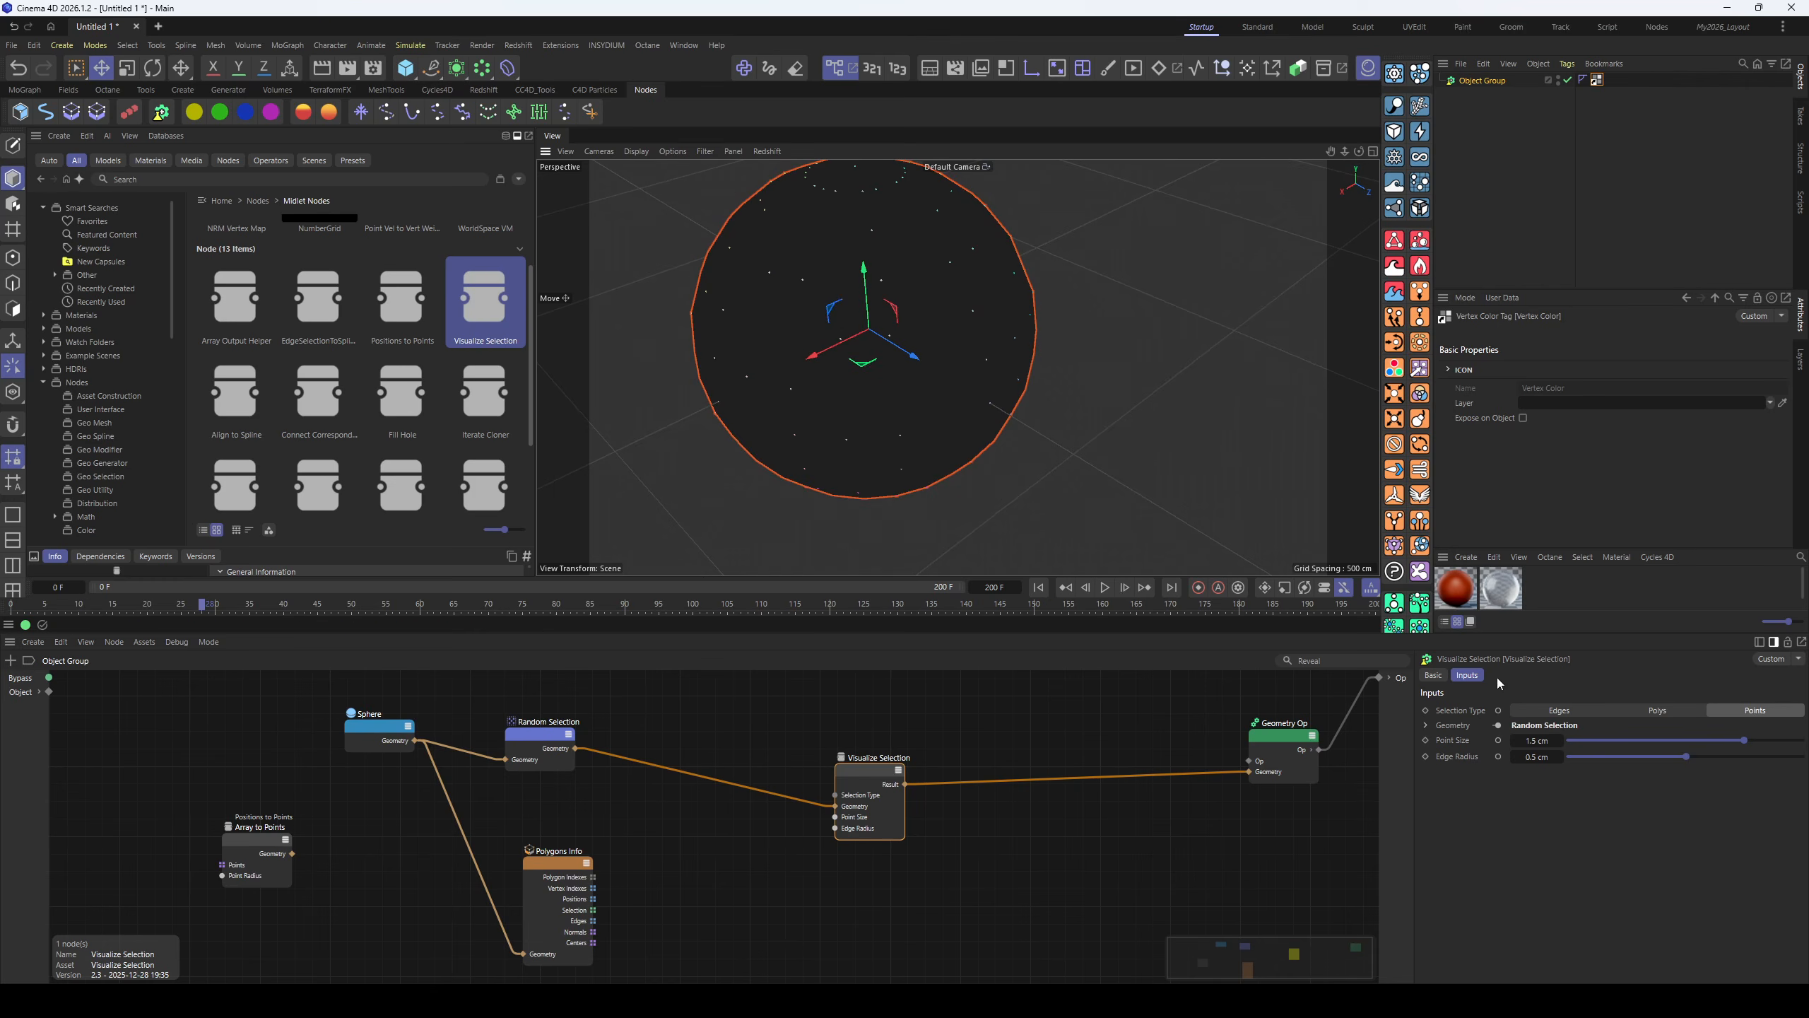
pyautogui.moveTo(1744, 741); pyautogui.dragTo(1781, 741)
pyautogui.moveTo(1543, 742); pyautogui.dragTo(1731, 742)
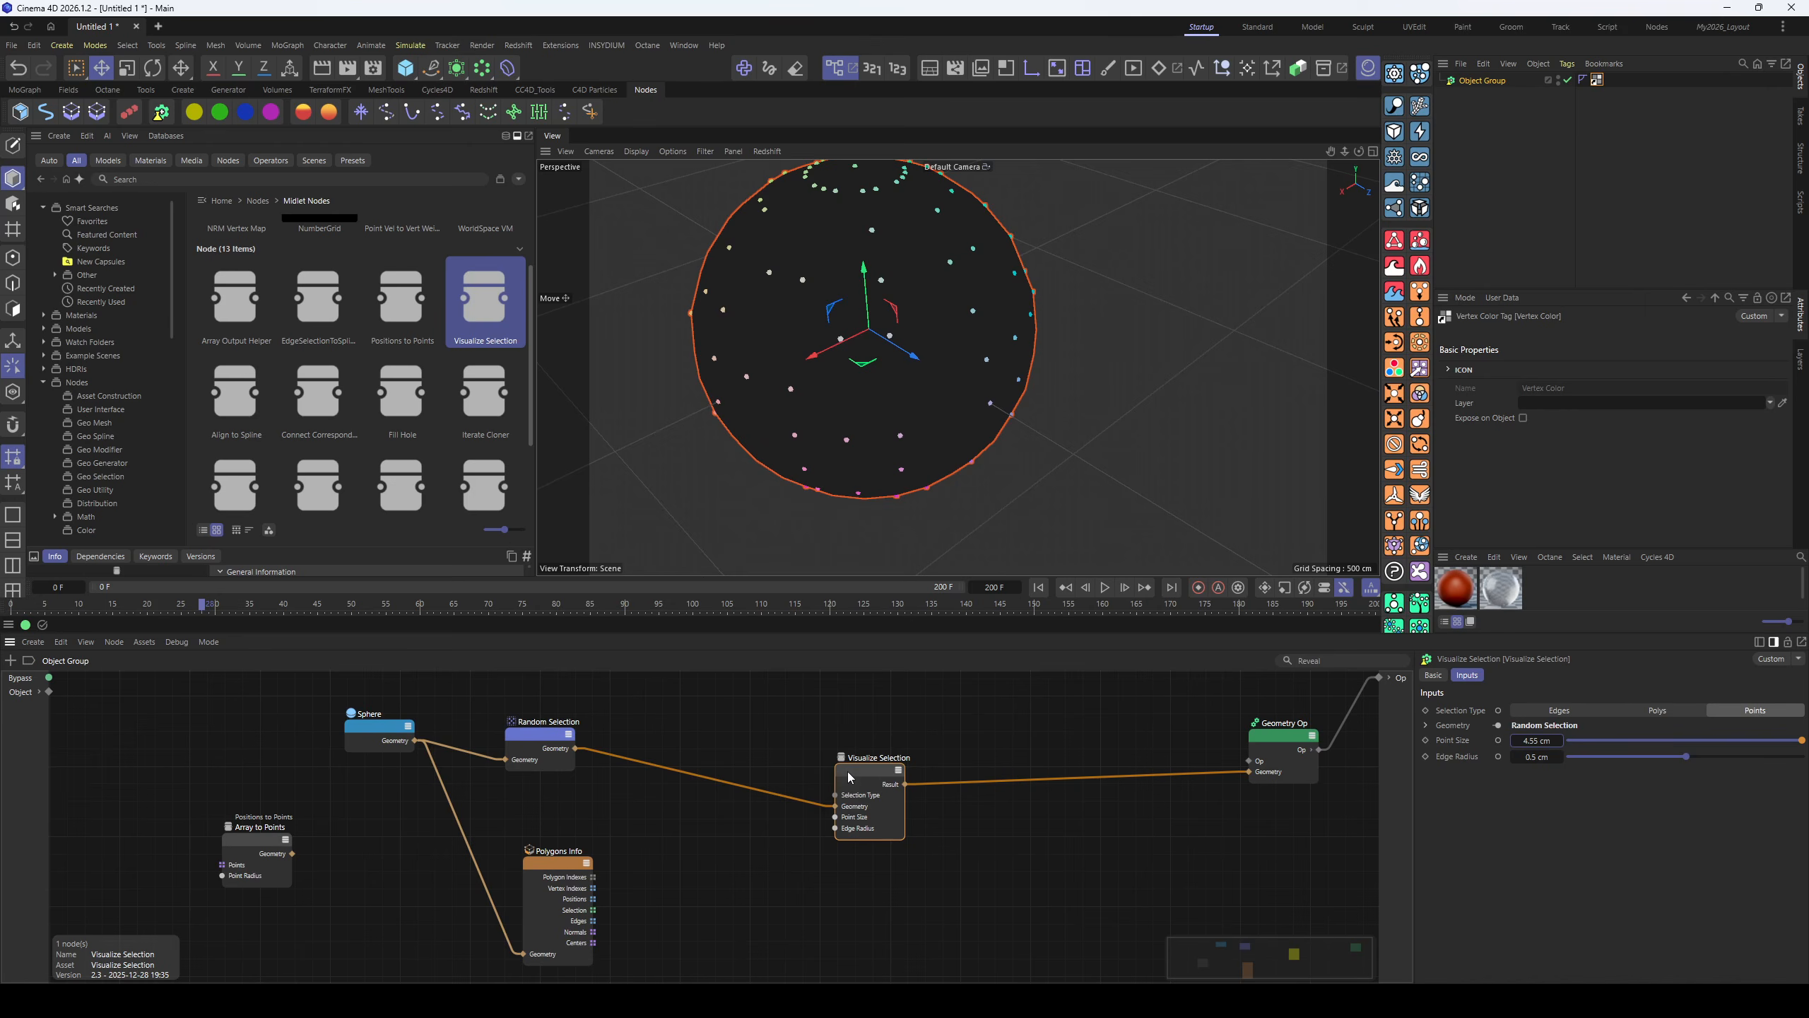
# - Return both Visualize Selection and Random Selection to Edges and set the Edge Radius to 1.4 cm
pyautogui.click(1566, 711)
pyautogui.click(566, 738)
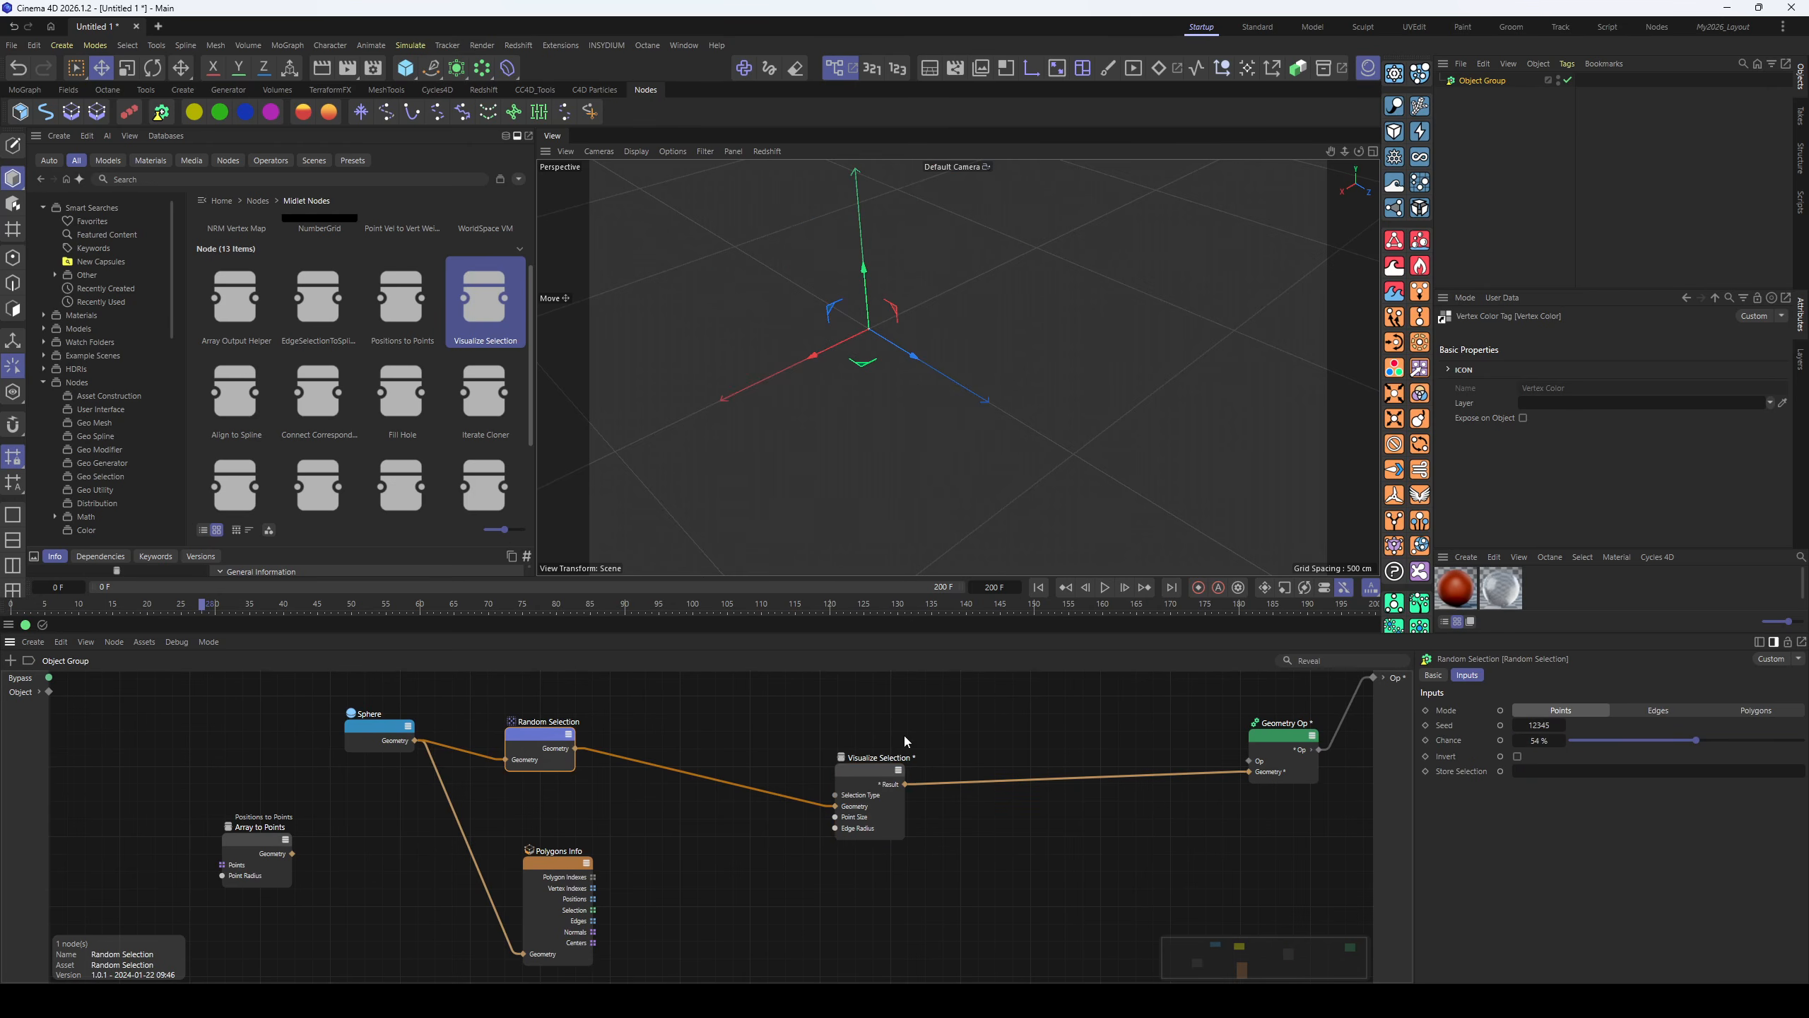
pyautogui.click(1659, 710)
pyautogui.click(854, 772)
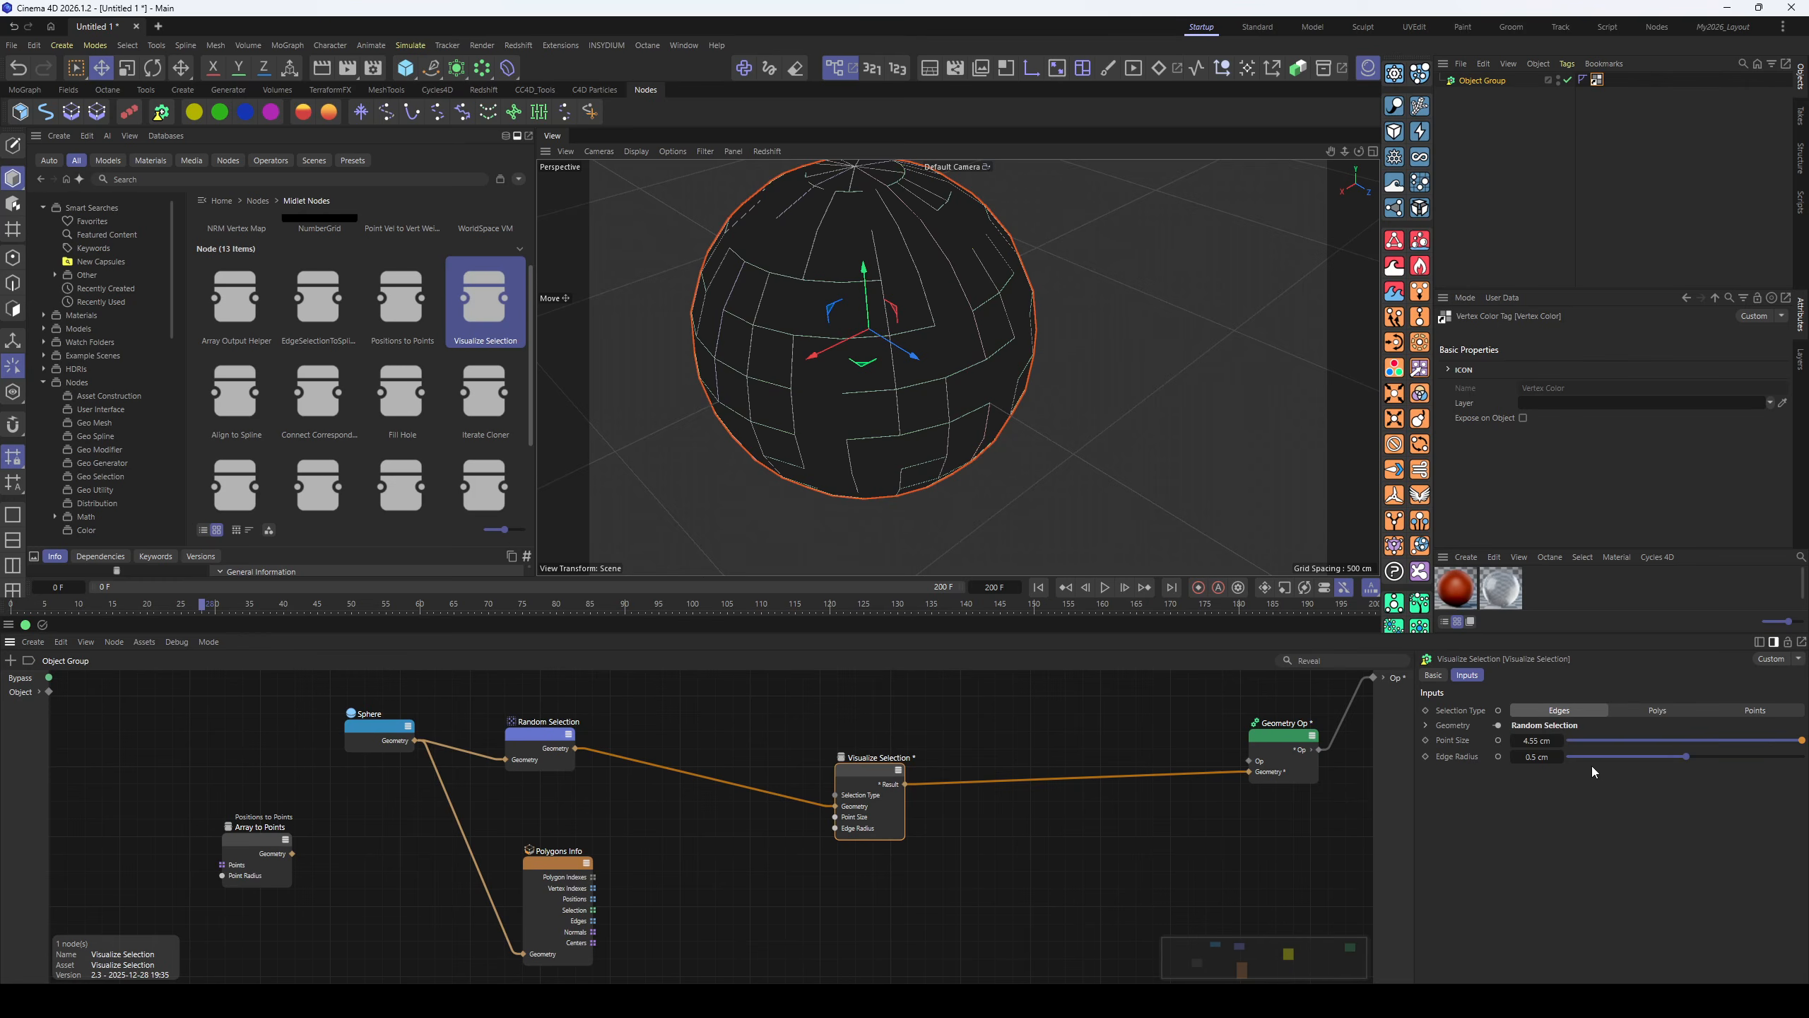
pyautogui.moveTo(1526, 758)
pyautogui.mouseDown()
pyautogui.moveTo(1617, 757)
pyautogui.moveTo(1546, 757)
pyautogui.mouseUp()
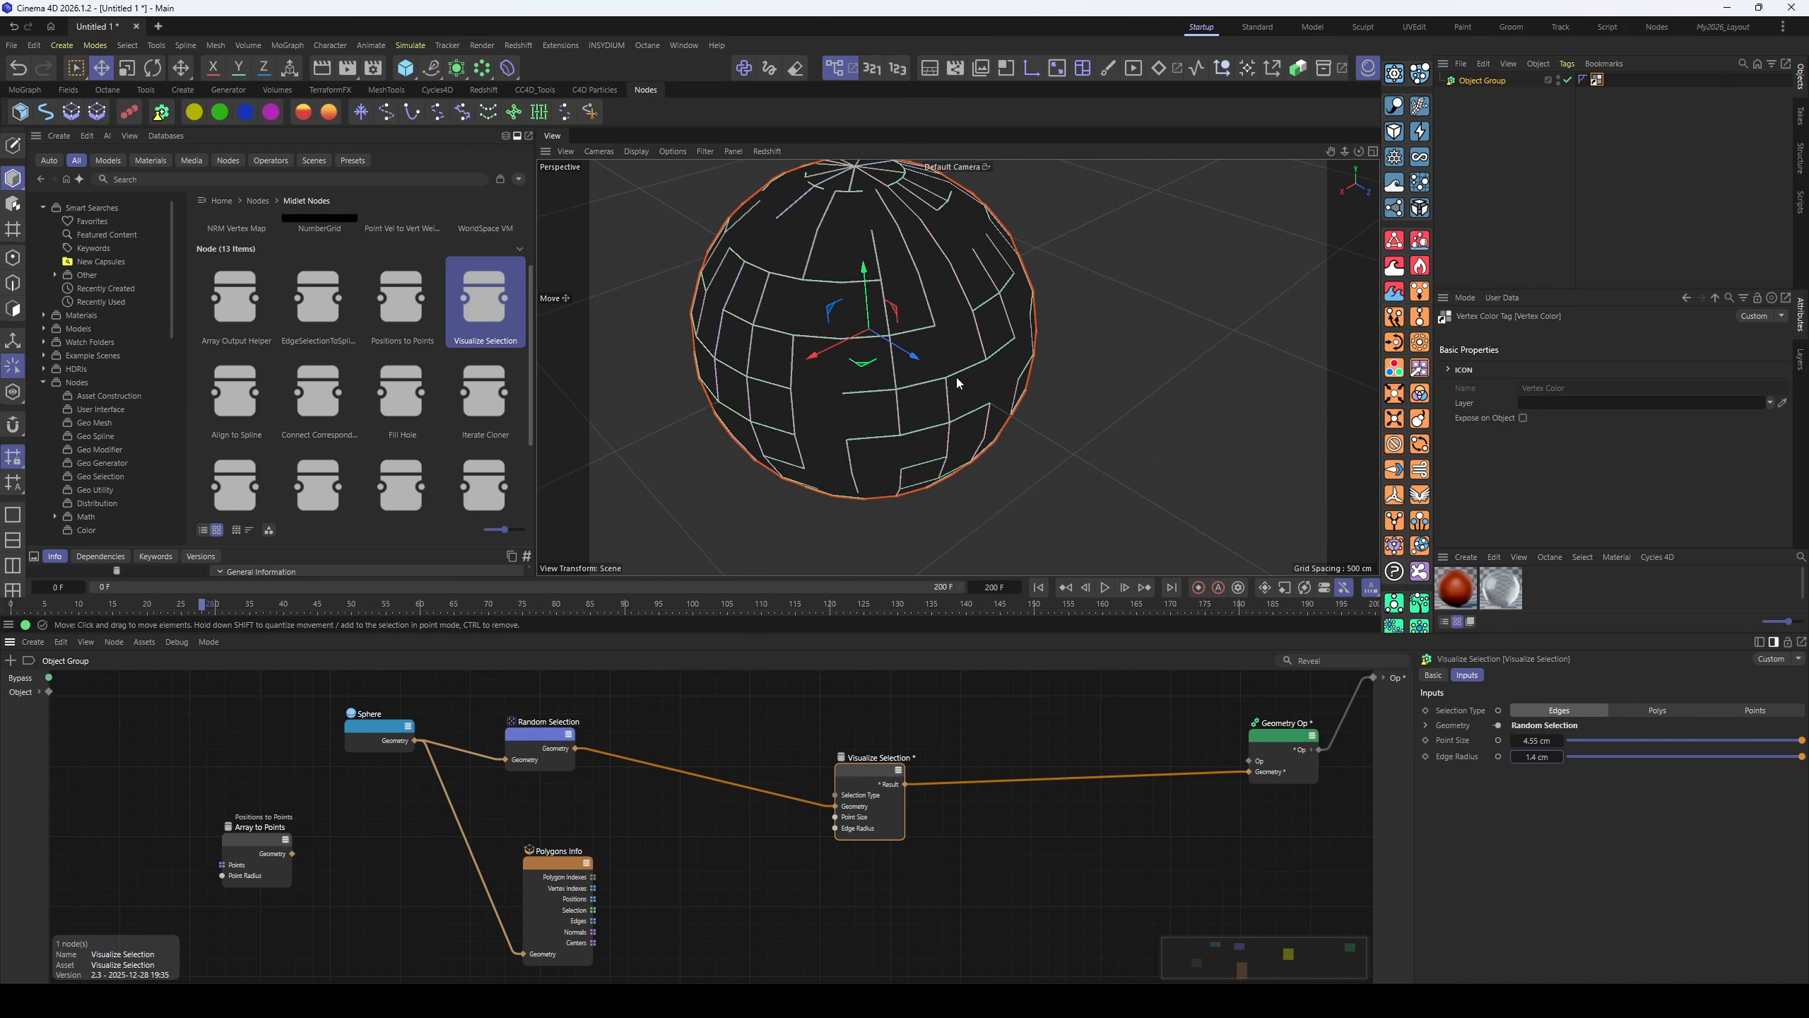
pyautogui.keyDown('alt'); pyautogui.moveTo(1009, 380); pyautogui.dragTo(1077, 376, button='right'); pyautogui.keyUp('alt')
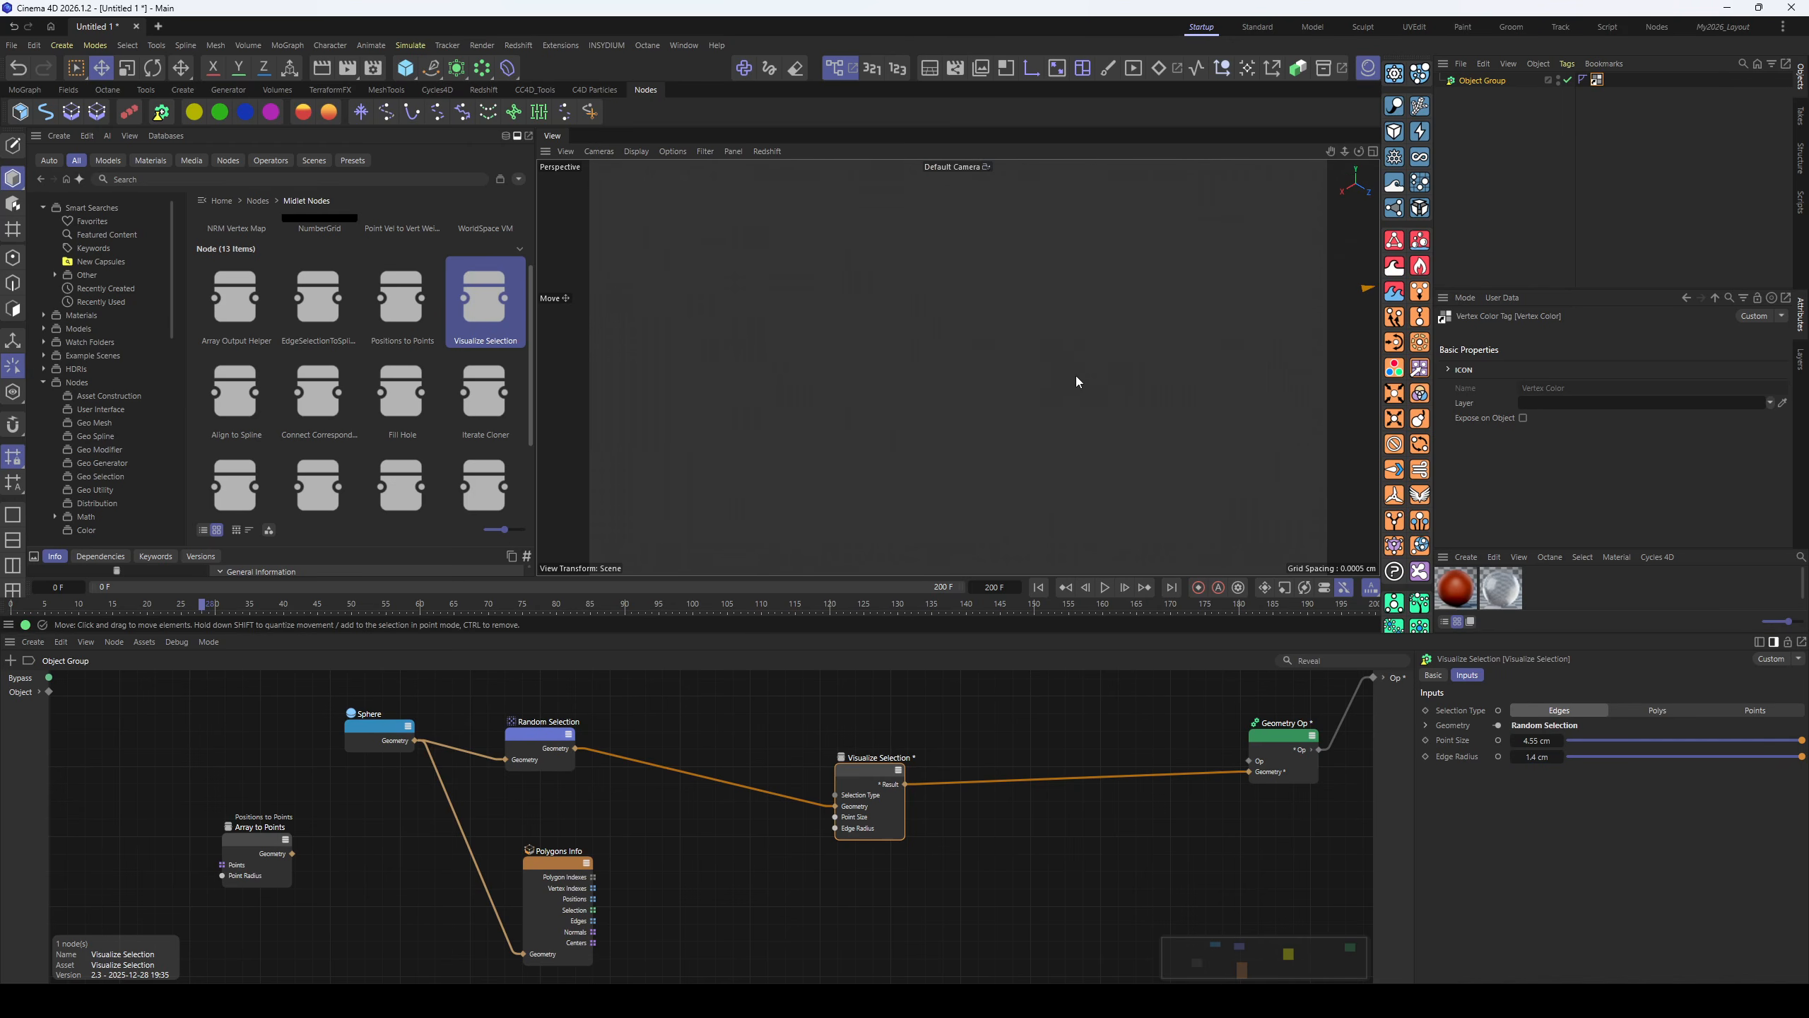
pyautogui.press('h')
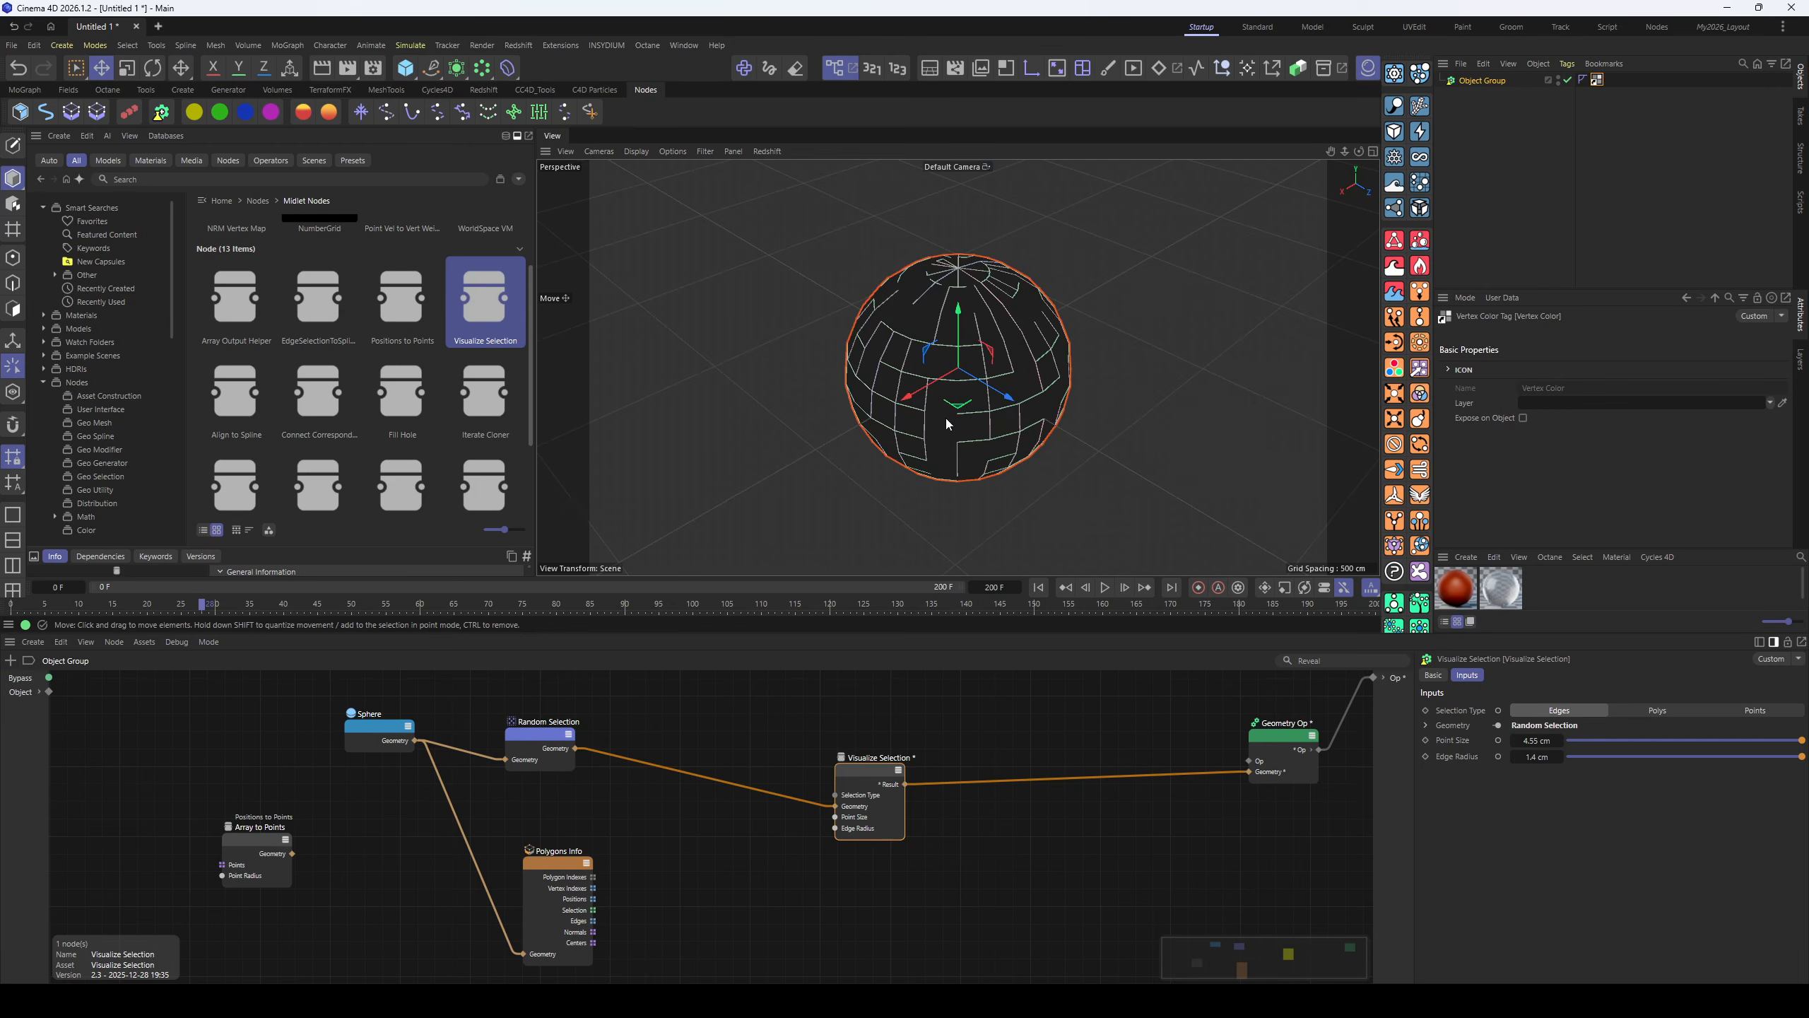
pyautogui.keyDown('alt'); pyautogui.moveTo(946, 420); pyautogui.dragTo(960, 479); pyautogui.keyUp('alt')
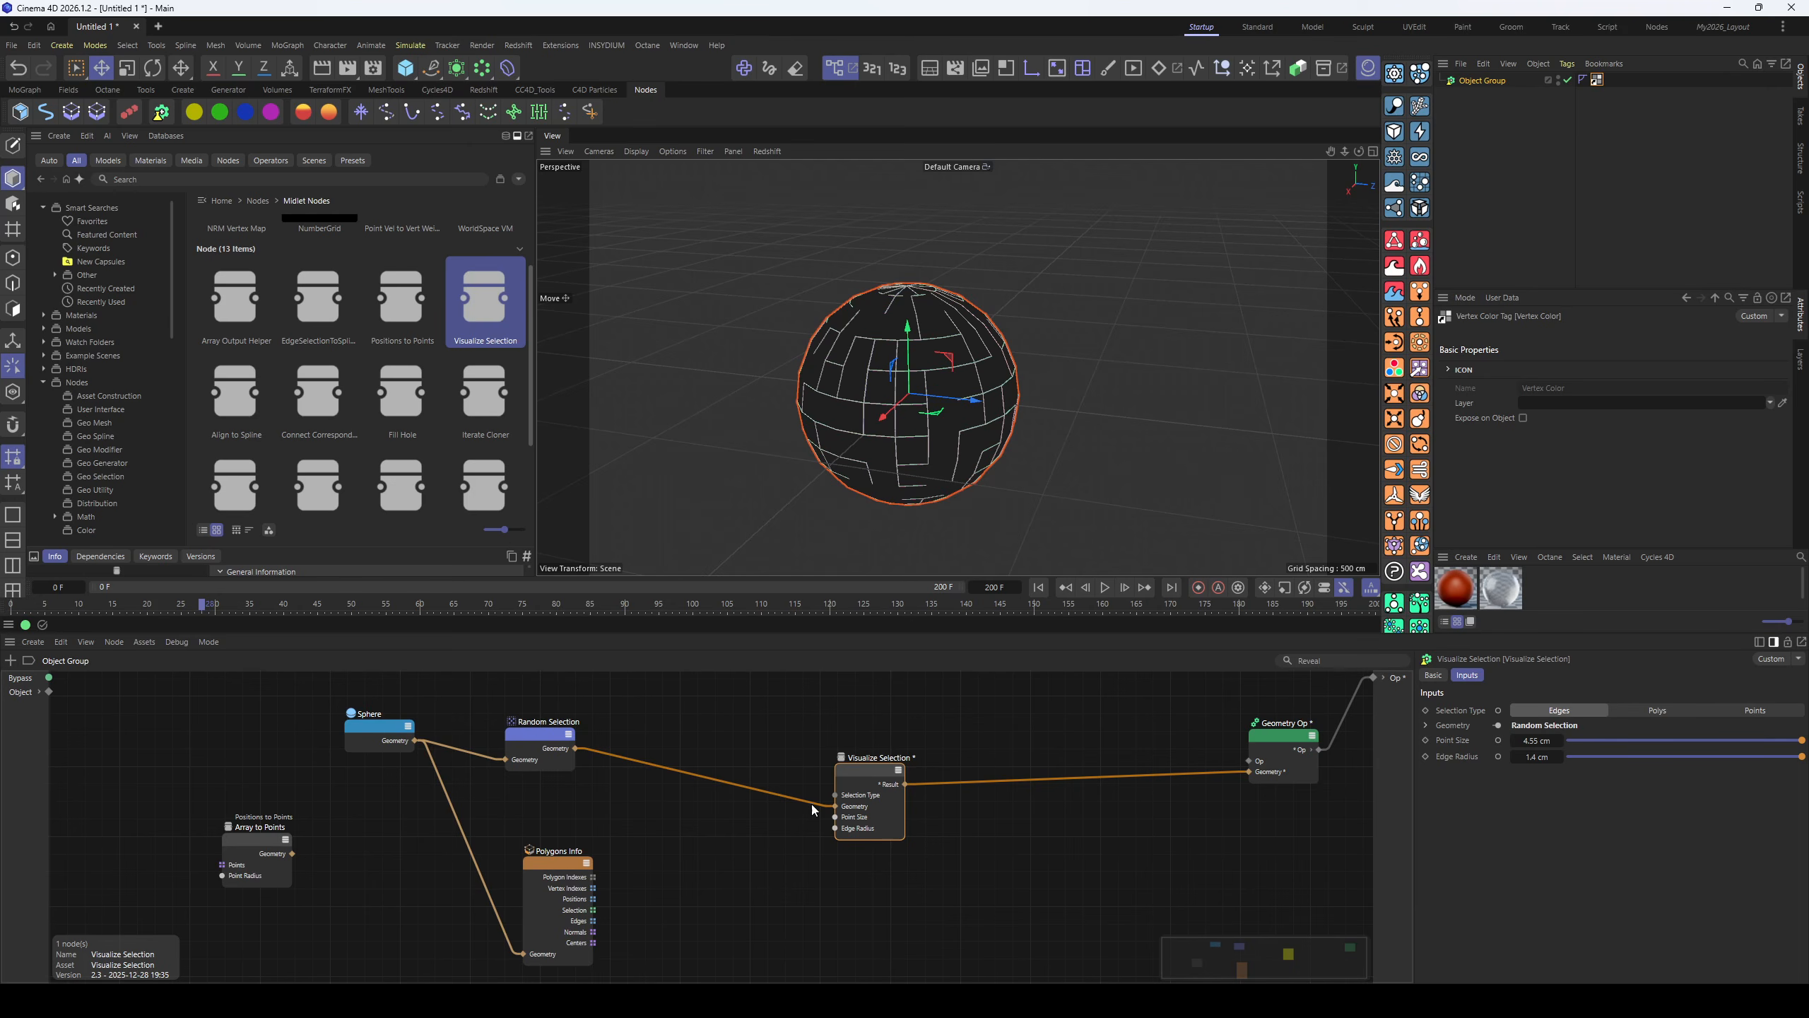
# - Disconnect the Visualize Selection node on both sides and move it below the Geometry Op connection area
pyautogui.moveTo(835, 805); pyautogui.dragTo(736, 798)
pyautogui.moveTo(937, 784); pyautogui.dragTo(1029, 805)
pyautogui.moveTo(886, 765); pyautogui.dragTo(1044, 915)
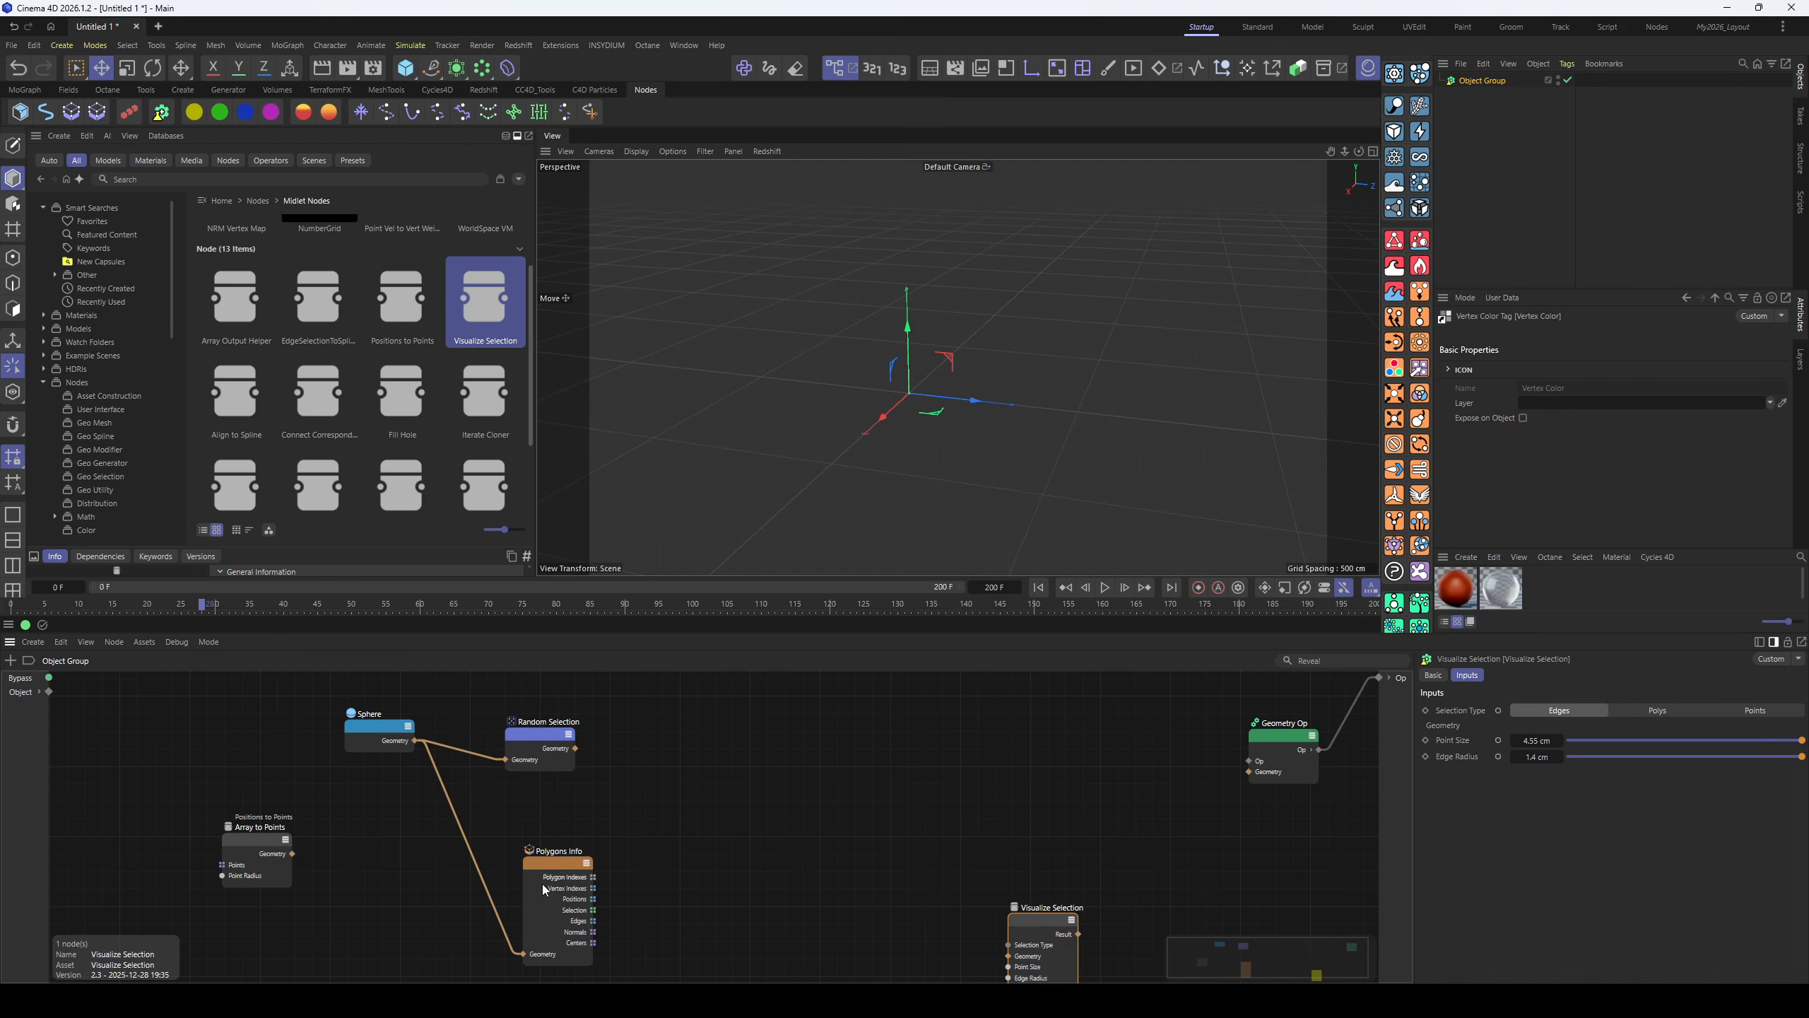
# - Add the Align to Spline asset and a Wave spline node to the node graph
pyautogui.moveTo(230, 420); pyautogui.dragTo(794, 773)
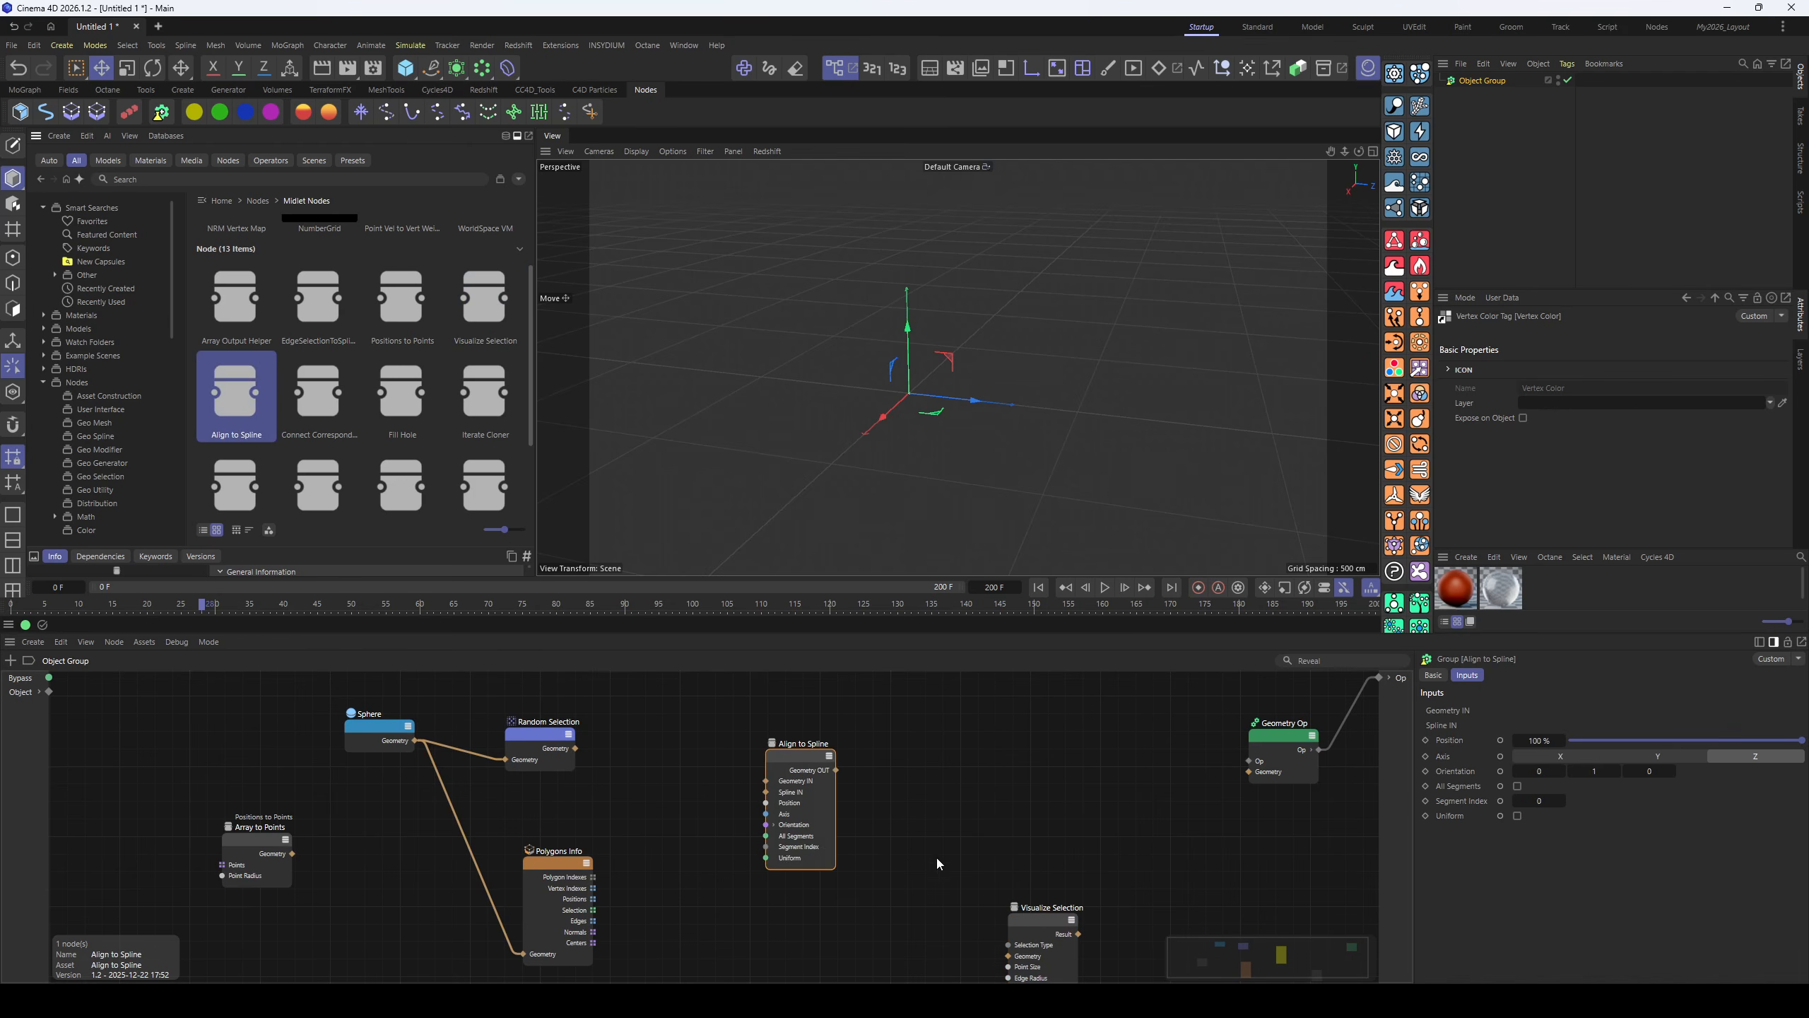
pyautogui.moveTo(640, 777); pyautogui.dragTo(655, 806)
pyautogui.hotkey('shift', 'c')
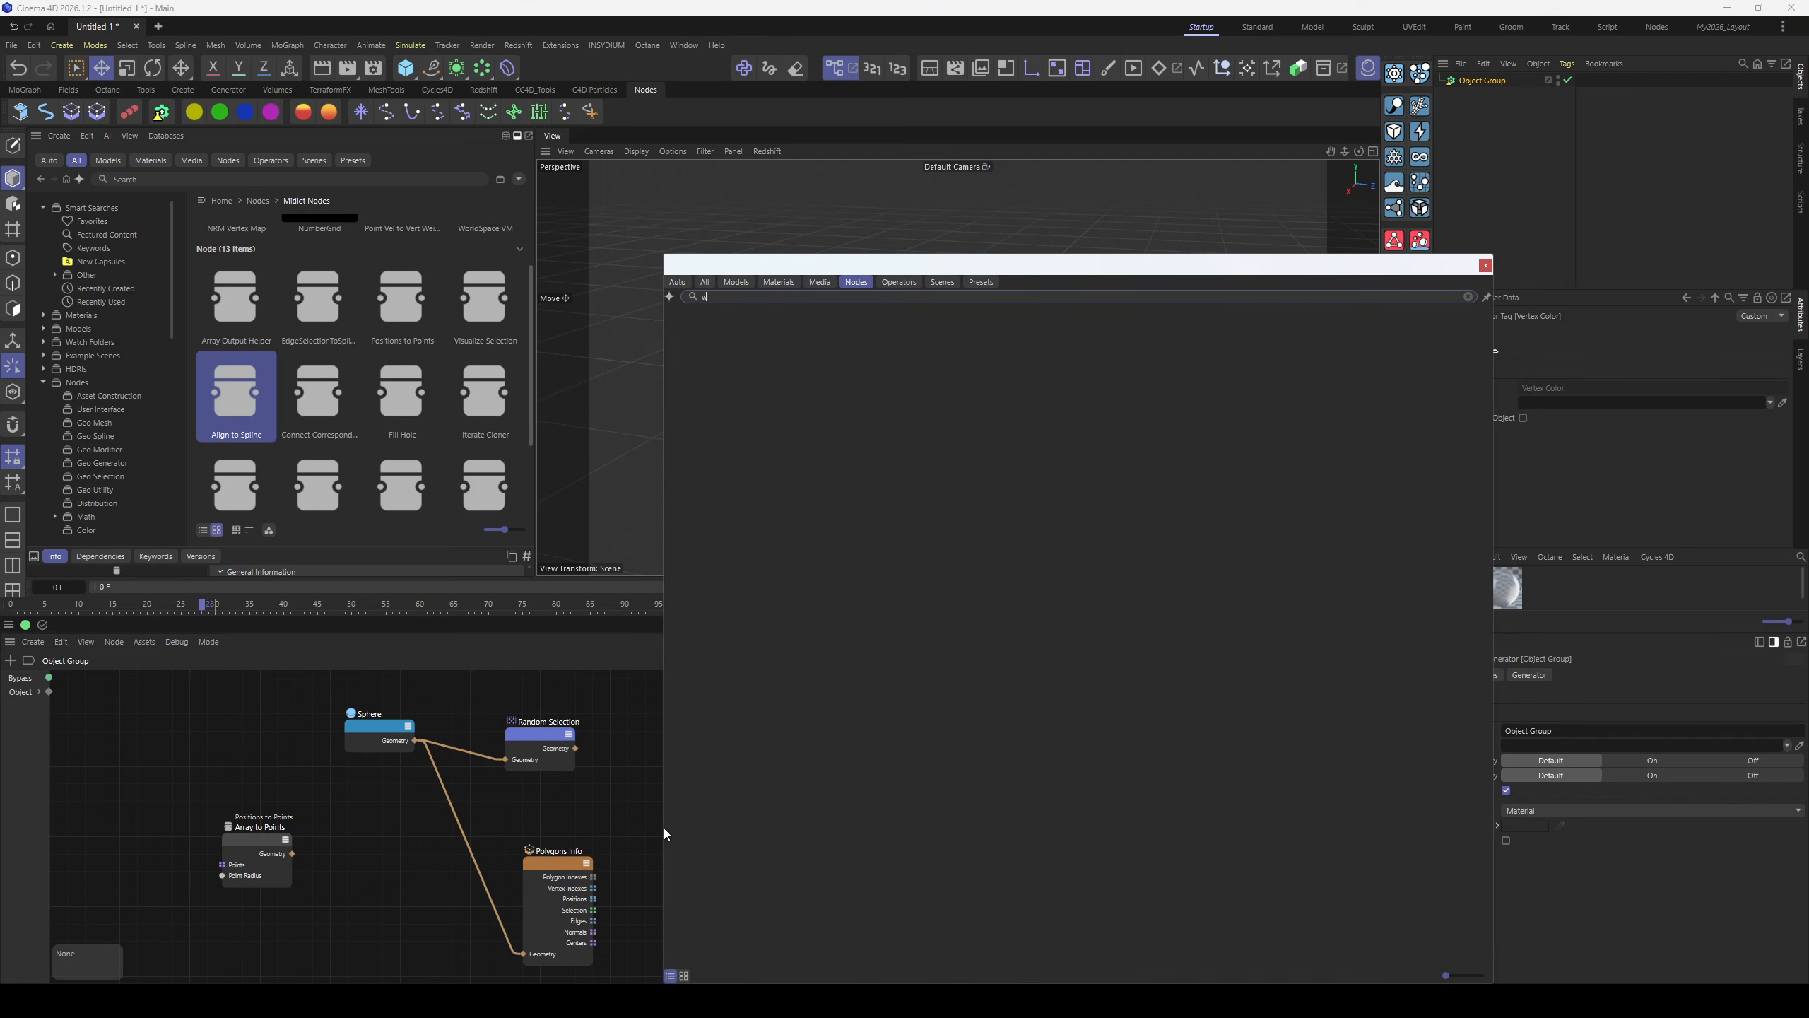
pyautogui.write('wave')
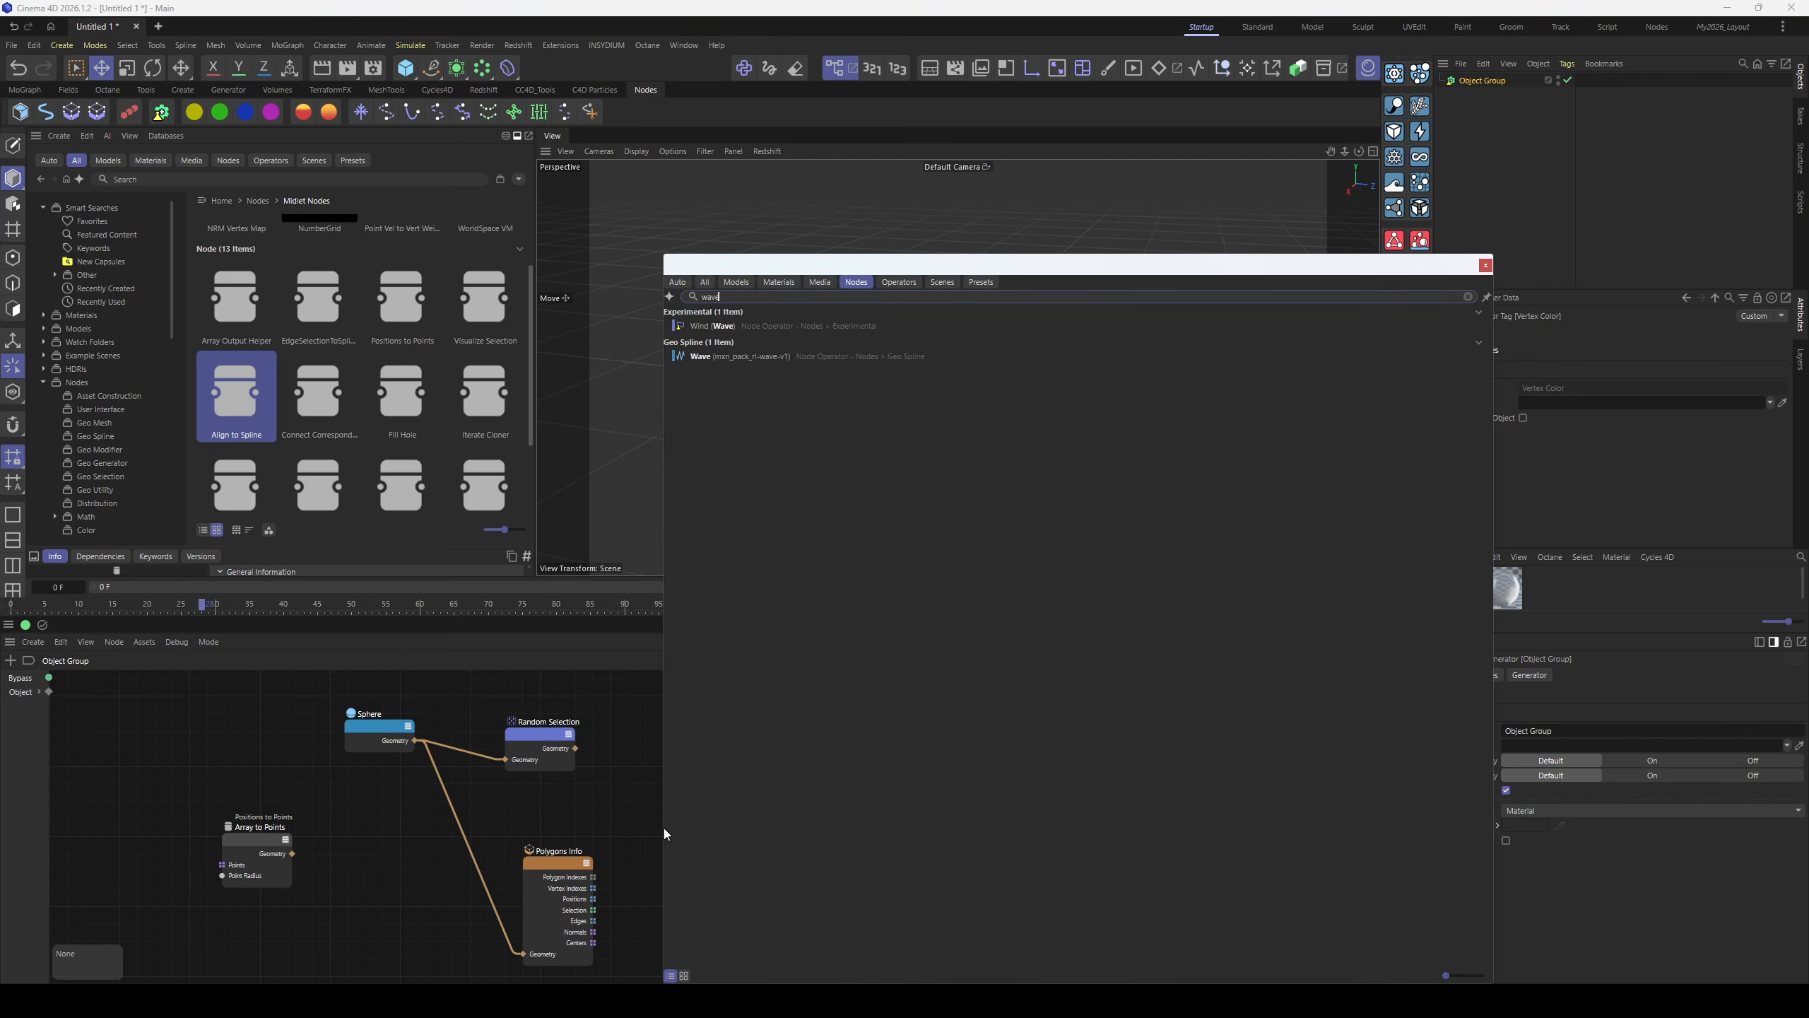
pyautogui.press('Down')
pyautogui.press('Return')
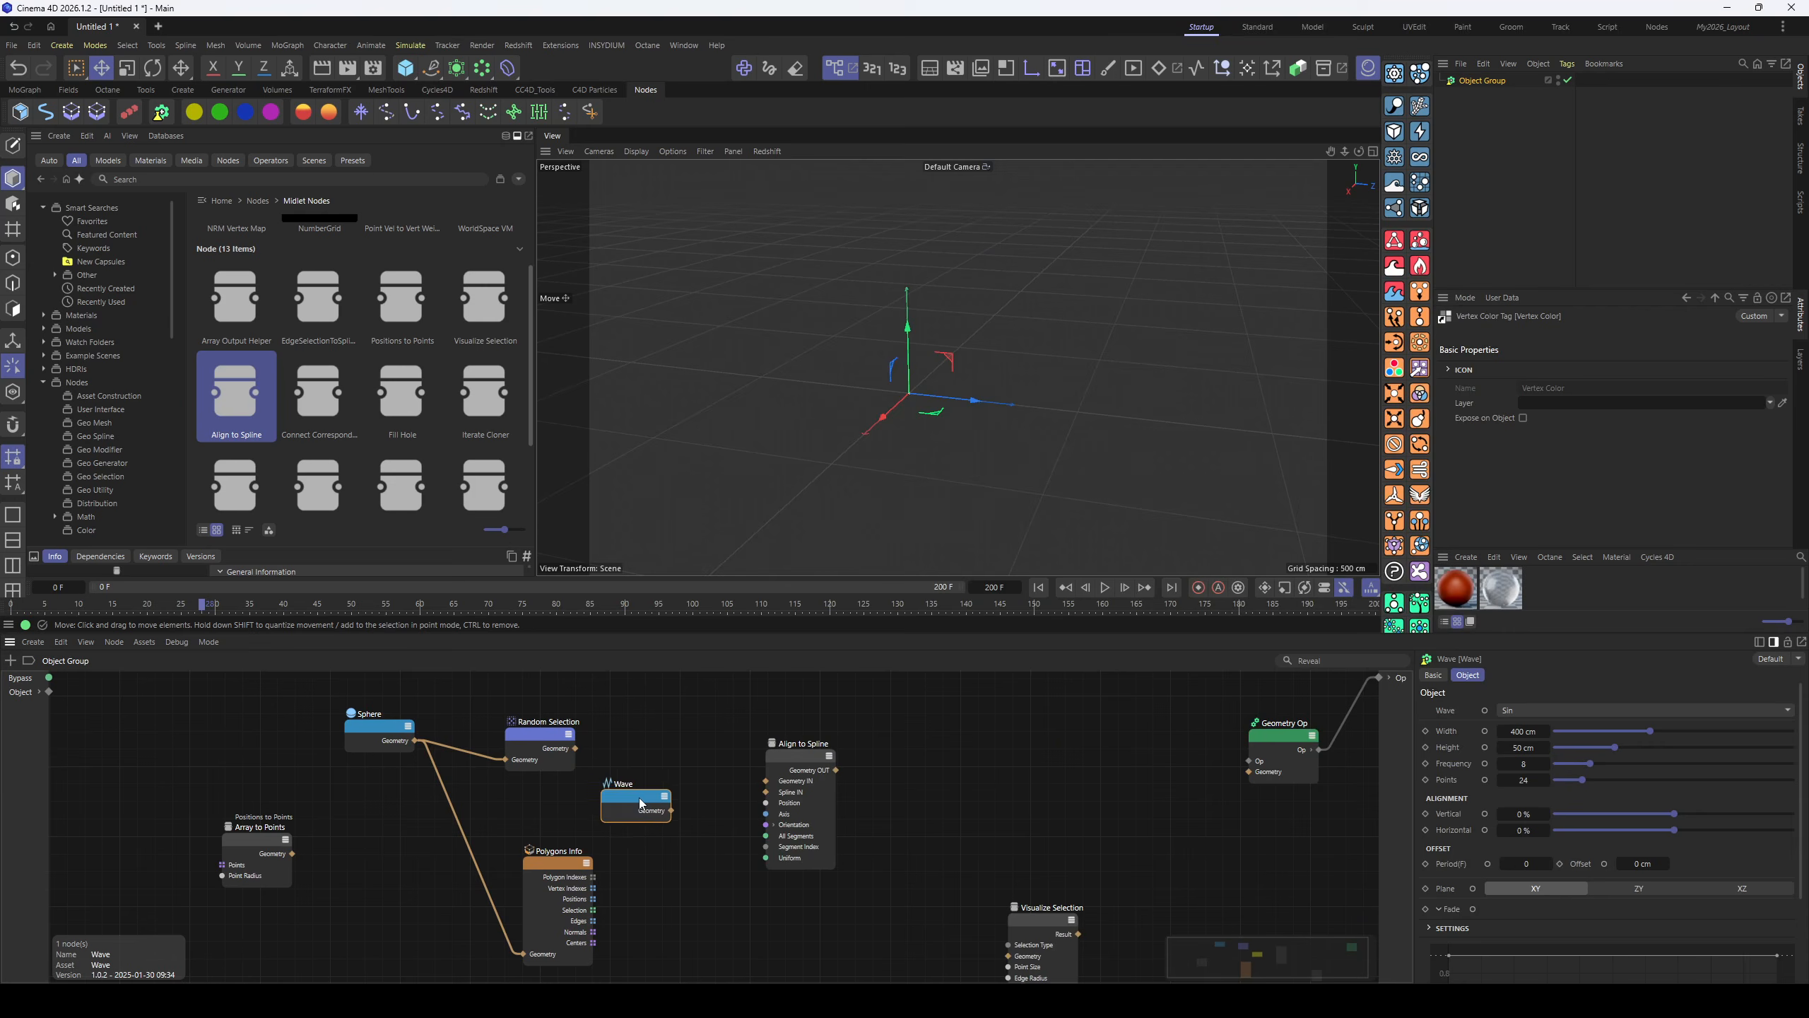
pyautogui.moveTo(641, 804); pyautogui.dragTo(666, 823)
pyautogui.moveTo(796, 758)
pyautogui.mouseDown()
pyautogui.moveTo(876, 872)
pyautogui.moveTo(826, 743)
pyautogui.mouseUp()
# - Delete the Random Selection node and the Sphere's link to Polygons Info, and place the Wave node near the Sphere
pyautogui.click(538, 747)
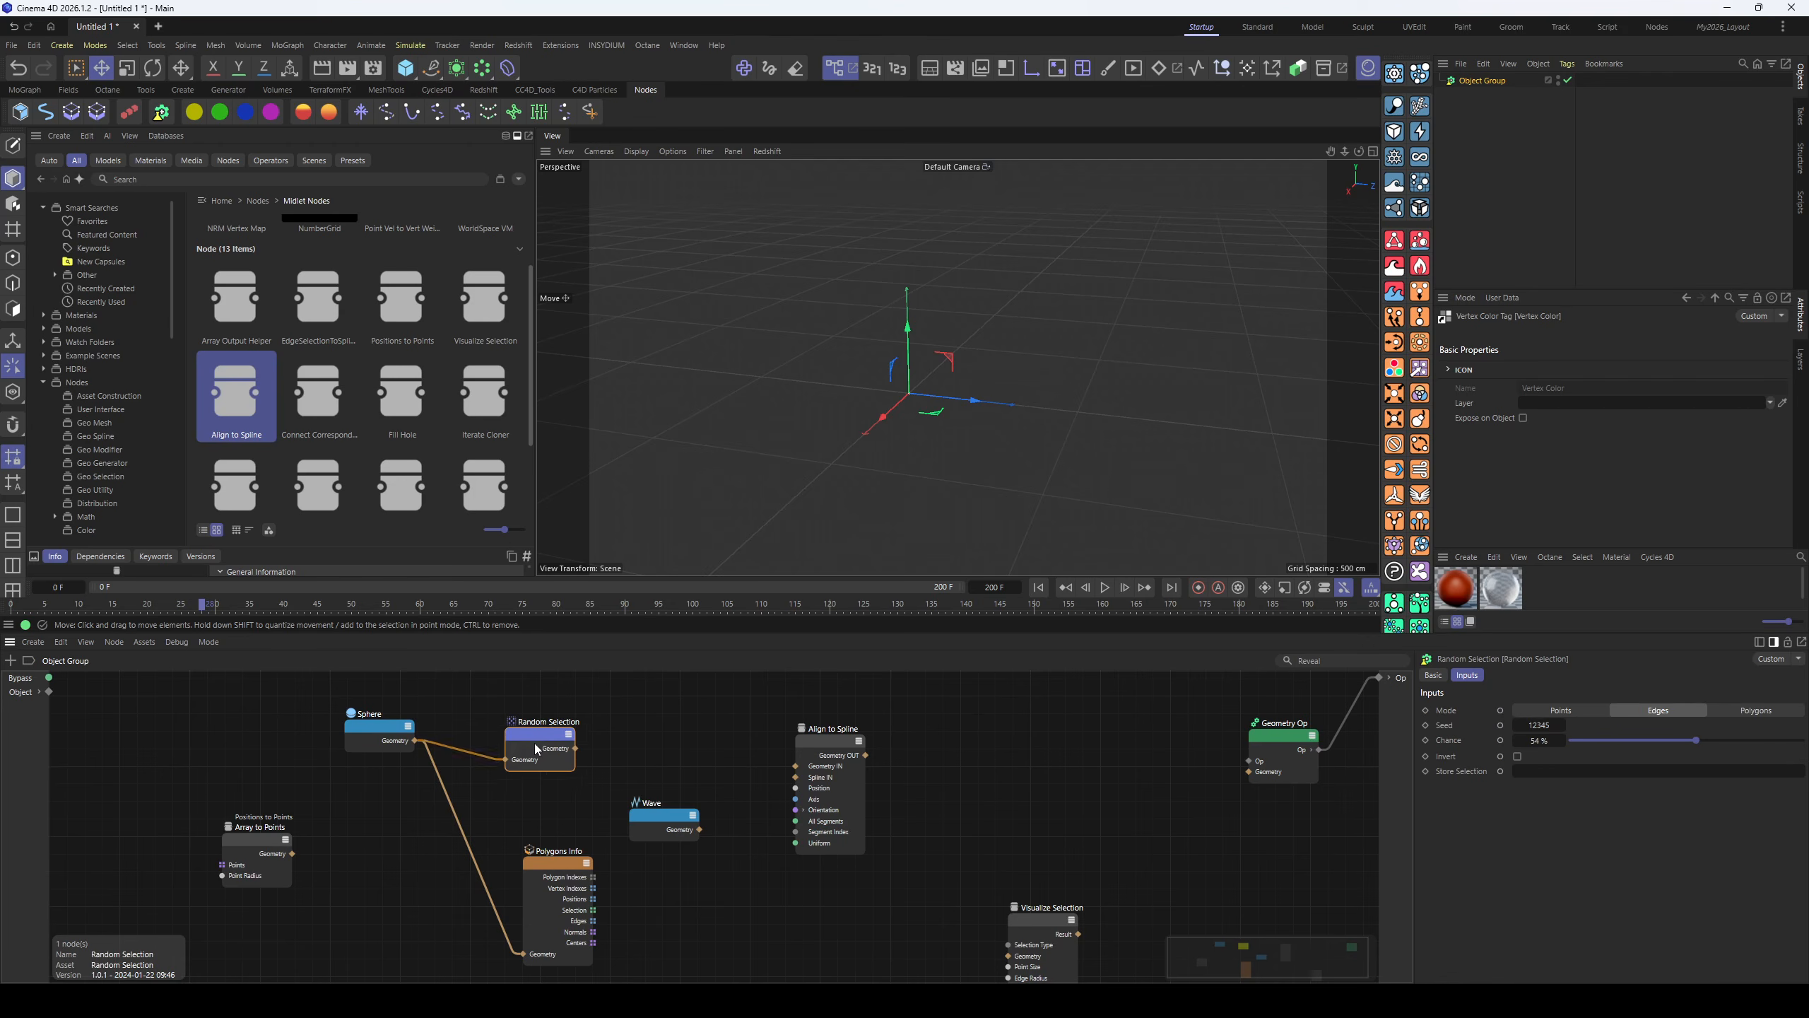
pyautogui.moveTo(537, 749); pyautogui.dragTo(527, 752)
pyautogui.press('Delete')
pyautogui.click(439, 773)
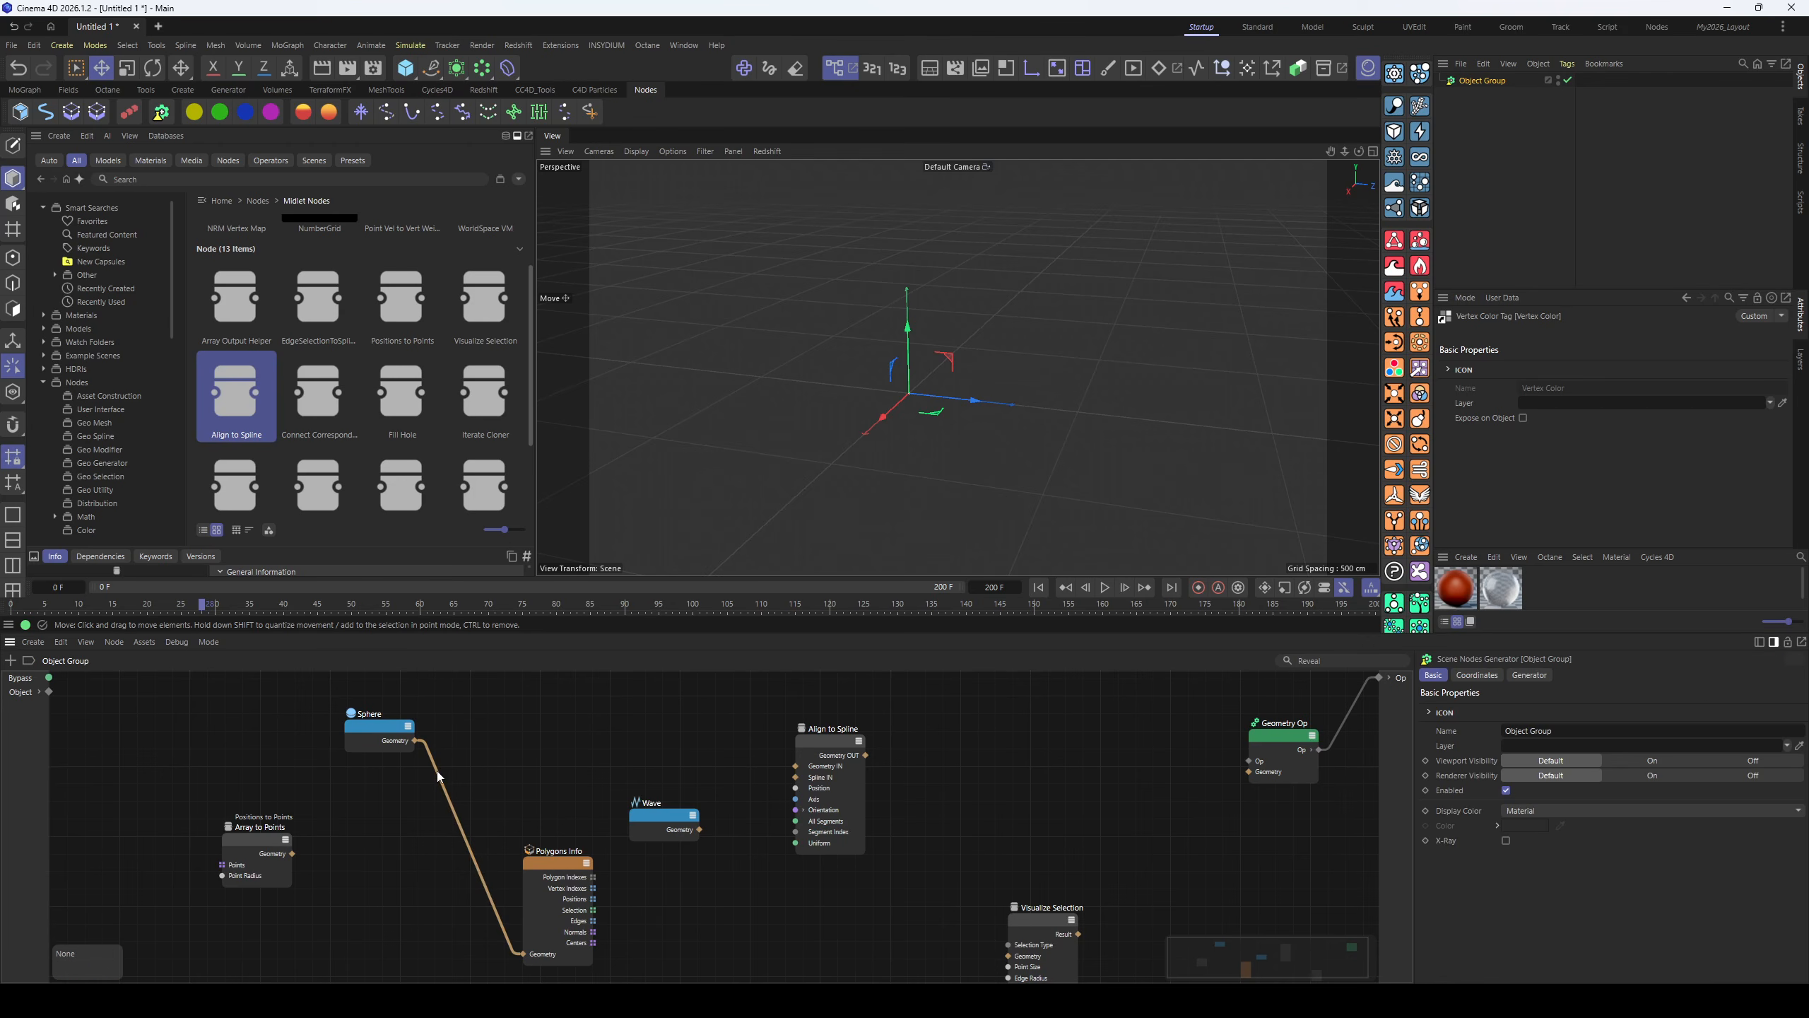
pyautogui.press('Delete')
pyautogui.click(676, 829)
pyautogui.moveTo(676, 829); pyautogui.dragTo(552, 789)
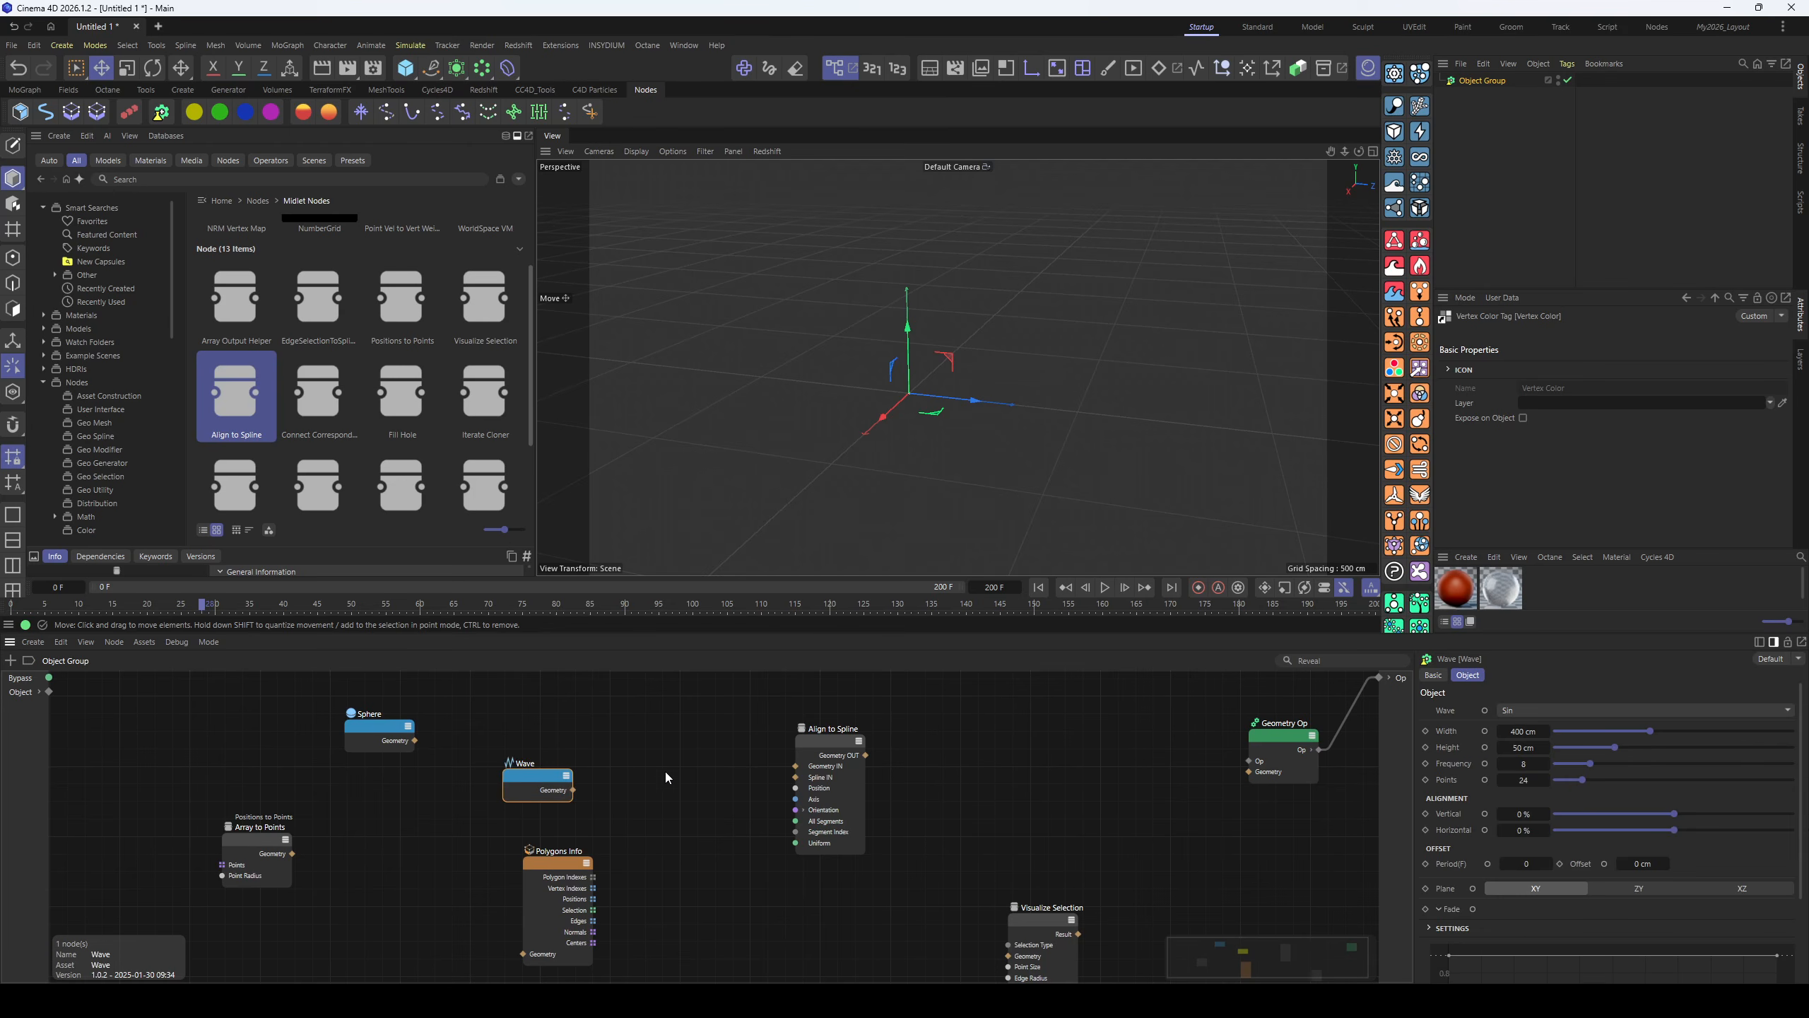
# - Connect the Wave's Geometry to Geometry Op and set its width to 809 cm, height to 177 cm and frequency to 2
pyautogui.moveTo(816, 743); pyautogui.dragTo(805, 827)
pyautogui.moveTo(573, 789); pyautogui.dragTo(1265, 772)
pyautogui.keyDown('alt'); pyautogui.moveTo(857, 433); pyautogui.dragTo(1029, 478); pyautogui.keyUp('alt')
pyautogui.moveTo(520, 778); pyautogui.dragTo(481, 768)
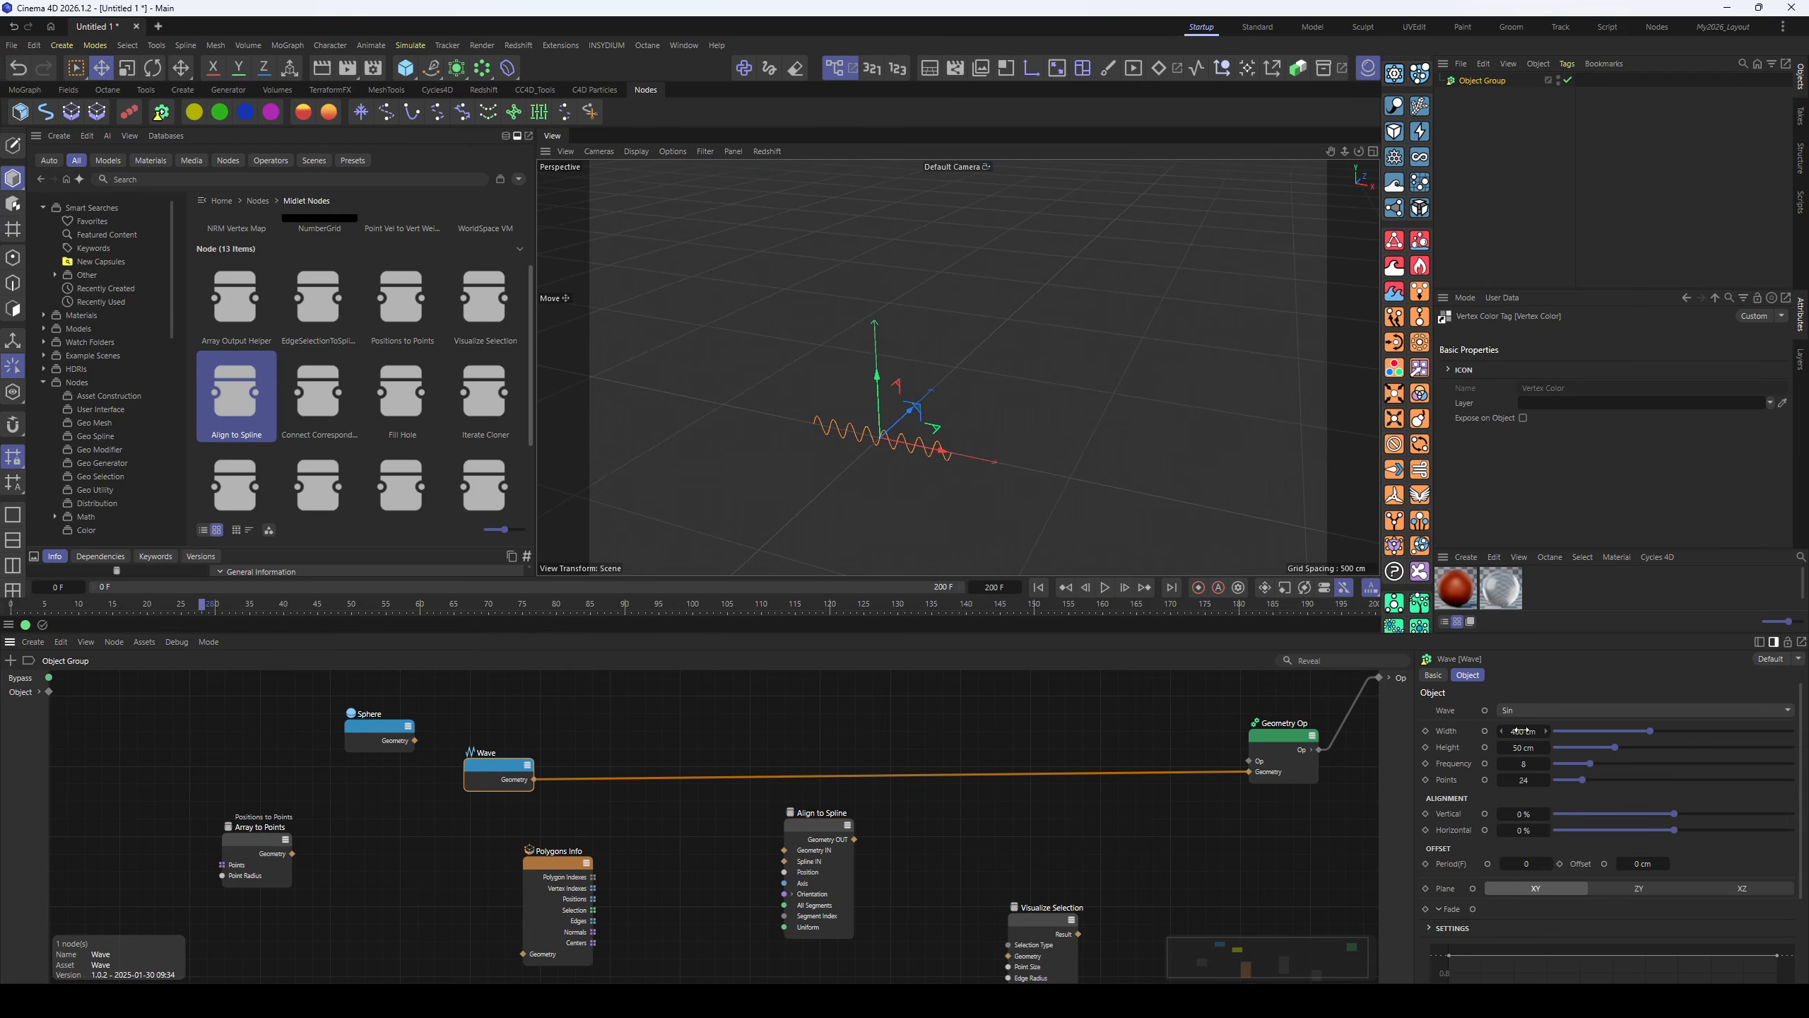
pyautogui.moveTo(1529, 732); pyautogui.dragTo(1709, 732)
pyautogui.moveTo(1513, 752)
pyautogui.mouseDown()
pyautogui.moveTo(1628, 752)
pyautogui.moveTo(1503, 765)
pyautogui.mouseUp()
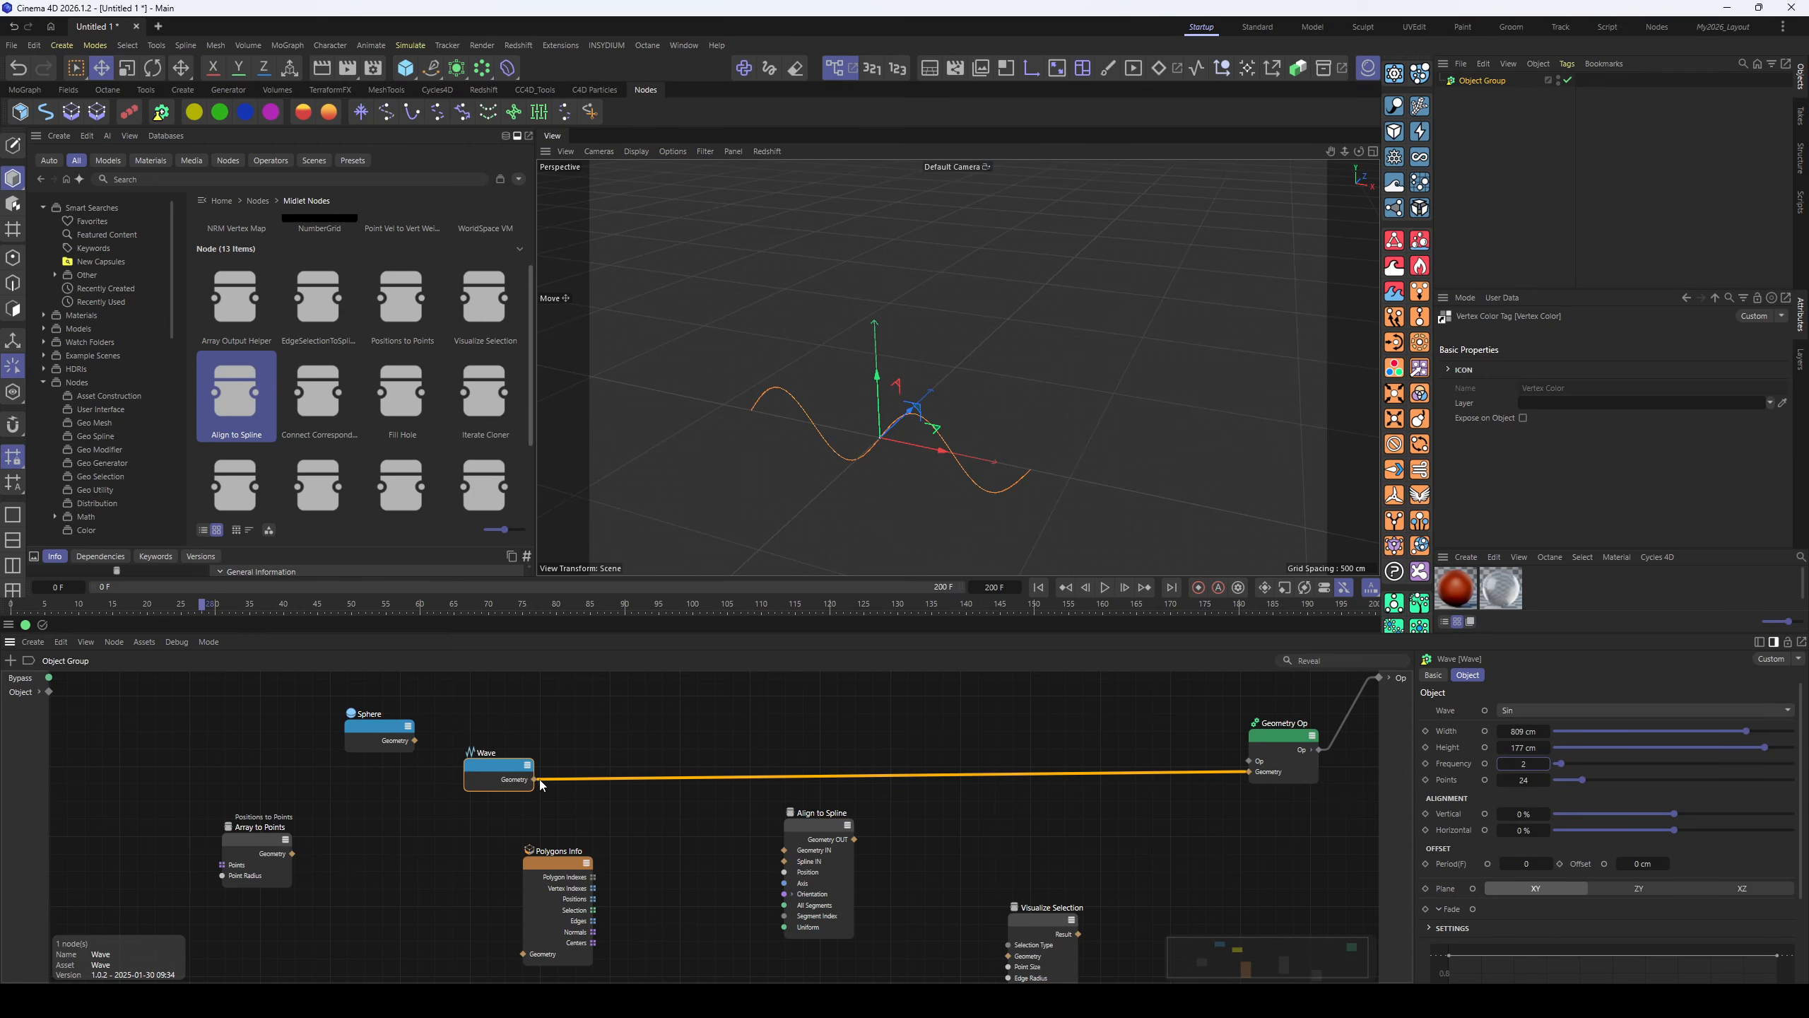
# - Wire Wave into Align to Spline's Spline IN, Sphere into Geometry IN, and Geometry OUT into Geometry Op
pyautogui.moveTo(534, 779); pyautogui.dragTo(783, 860)
pyautogui.moveTo(377, 726); pyautogui.dragTo(1252, 781)
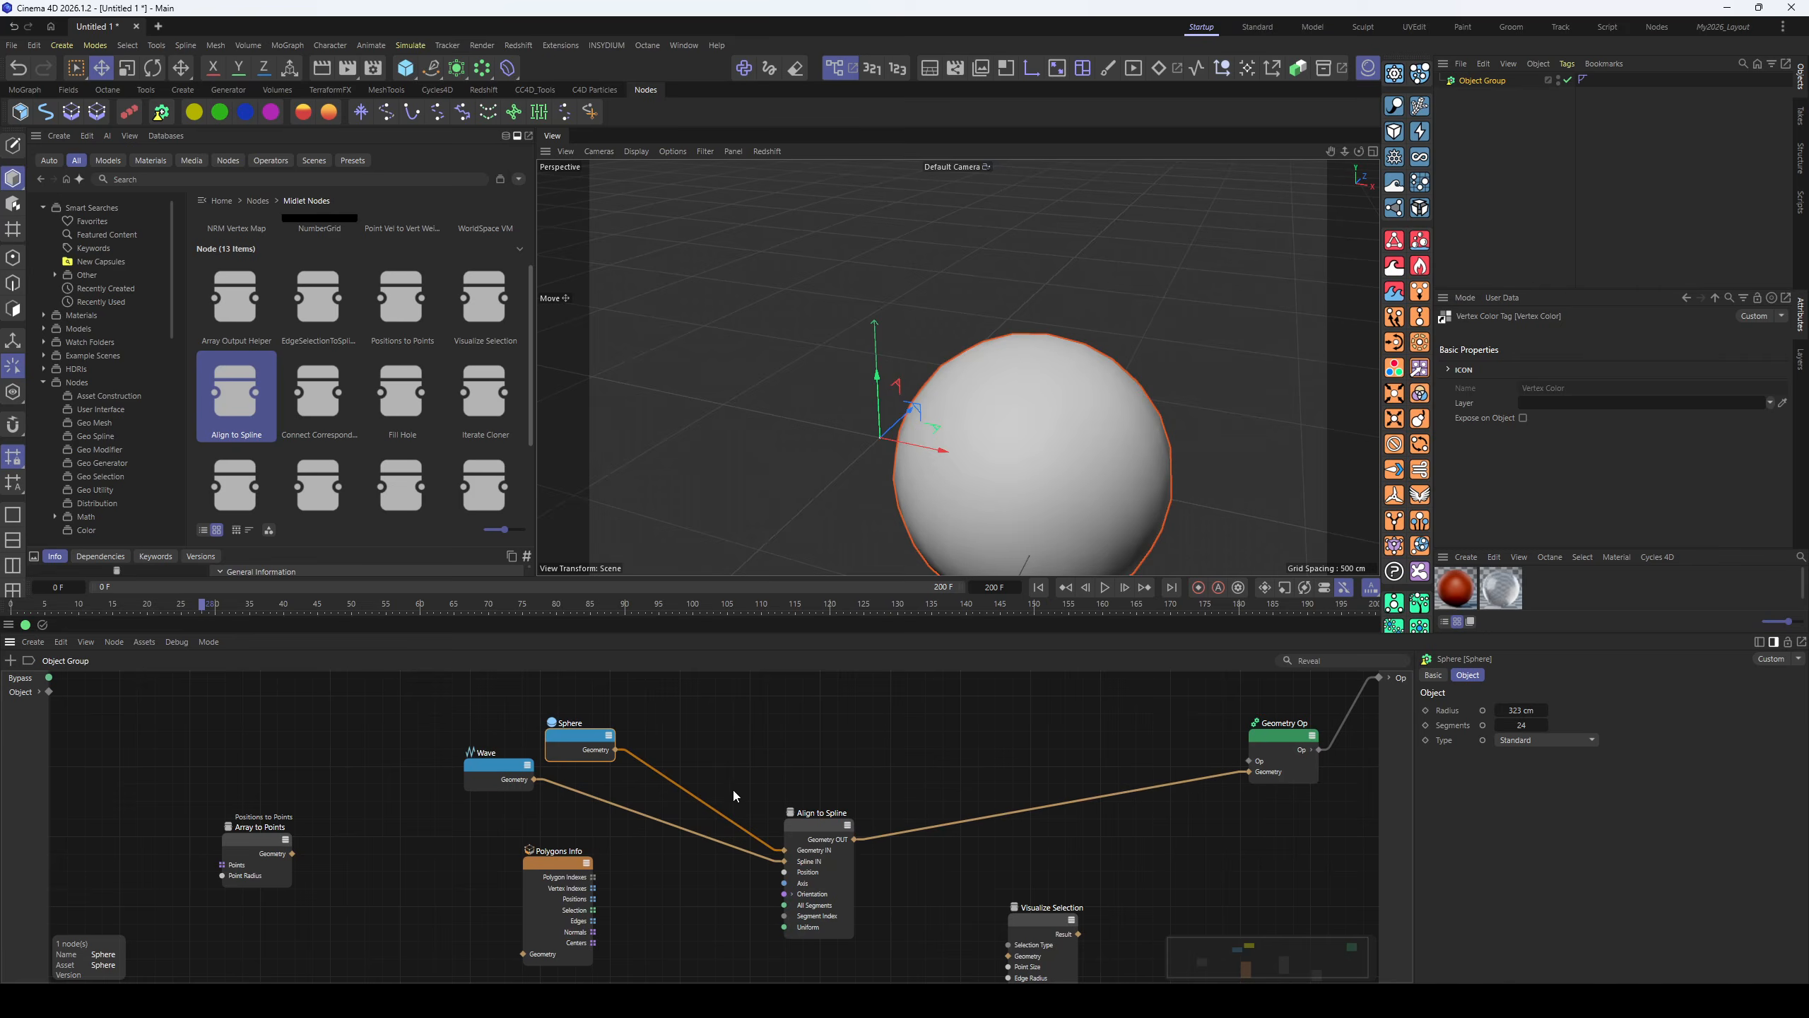
# - Reduce the Sphere's radius and slide the sphere along the wave with Align to Spline's Position value
pyautogui.moveTo(588, 739); pyautogui.dragTo(708, 727)
pyautogui.moveTo(1526, 709); pyautogui.dragTo(1323, 708)
pyautogui.click(826, 829)
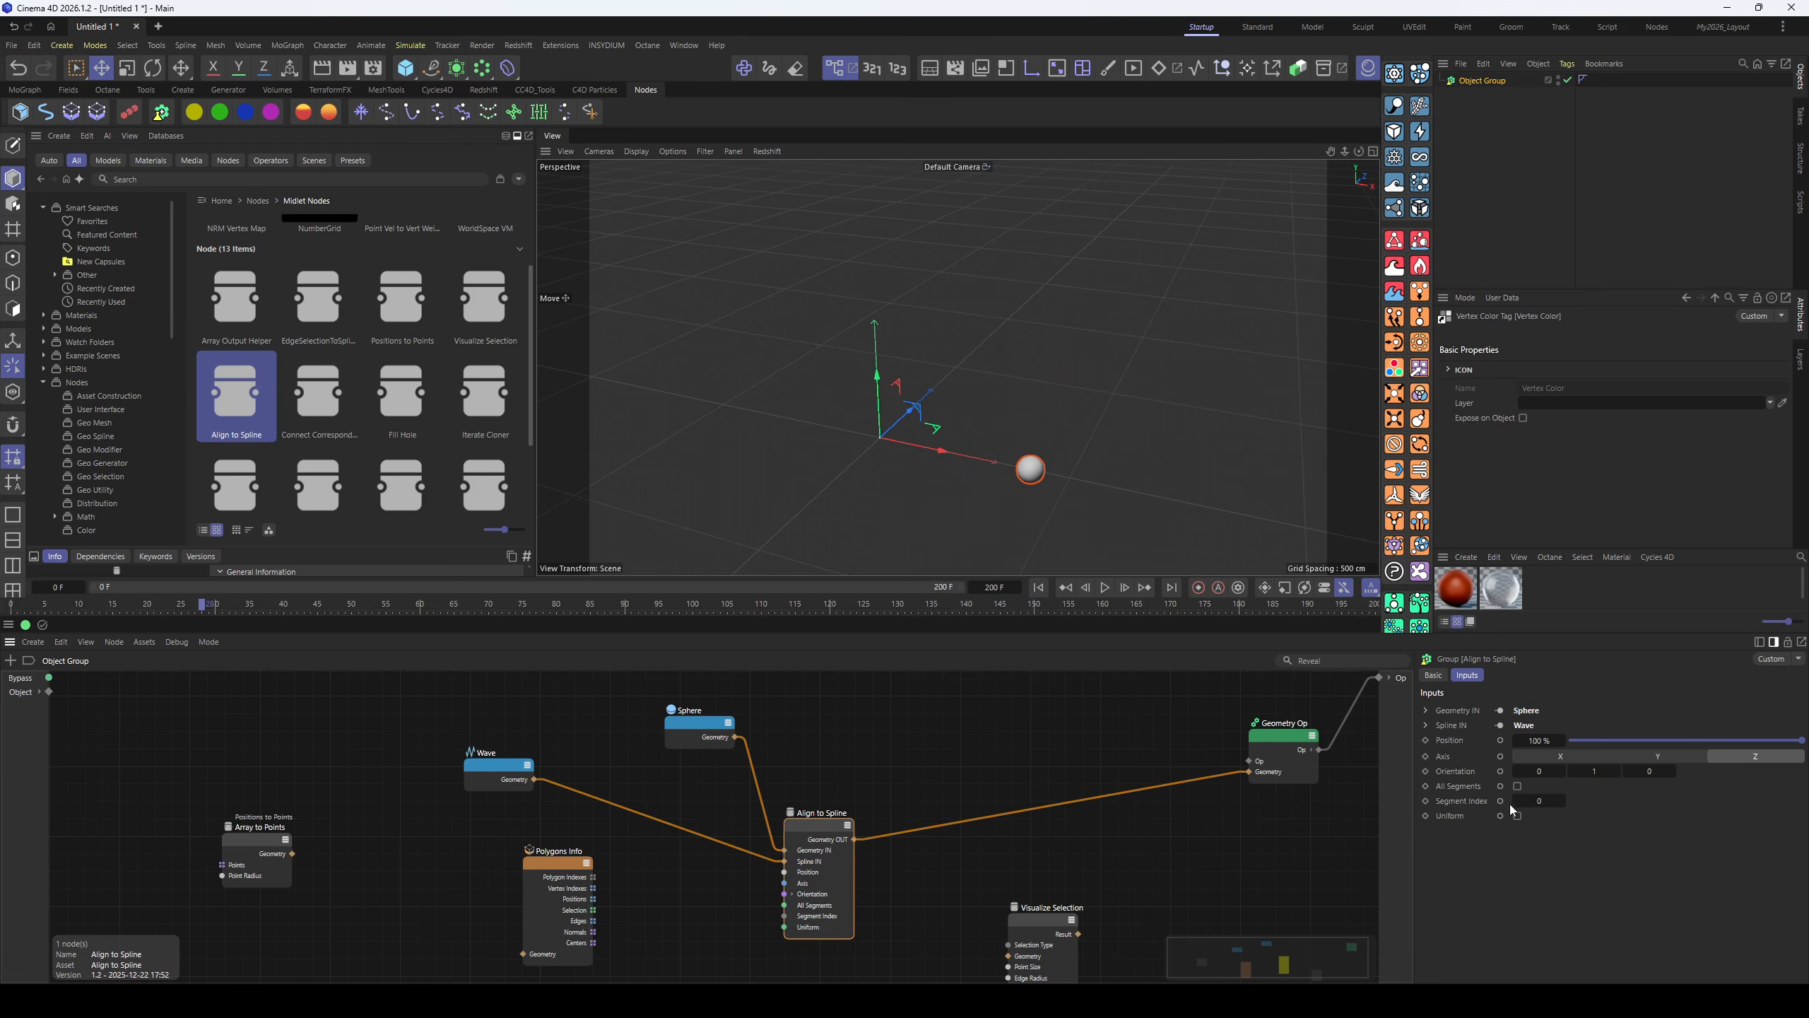
pyautogui.moveTo(1780, 741)
pyautogui.mouseDown()
pyautogui.moveTo(1597, 741)
pyautogui.moveTo(1802, 741)
pyautogui.moveTo(1566, 742)
pyautogui.moveTo(1802, 741)
pyautogui.mouseUp()
# - Add a Cube node and connect it to Align to Spline's Geometry IN in place of the Sphere
pyautogui.moveTo(663, 780); pyautogui.dragTo(722, 886, button='middle')
pyautogui.moveTo(742, 826); pyautogui.dragTo(560, 736)
pyautogui.click(641, 843)
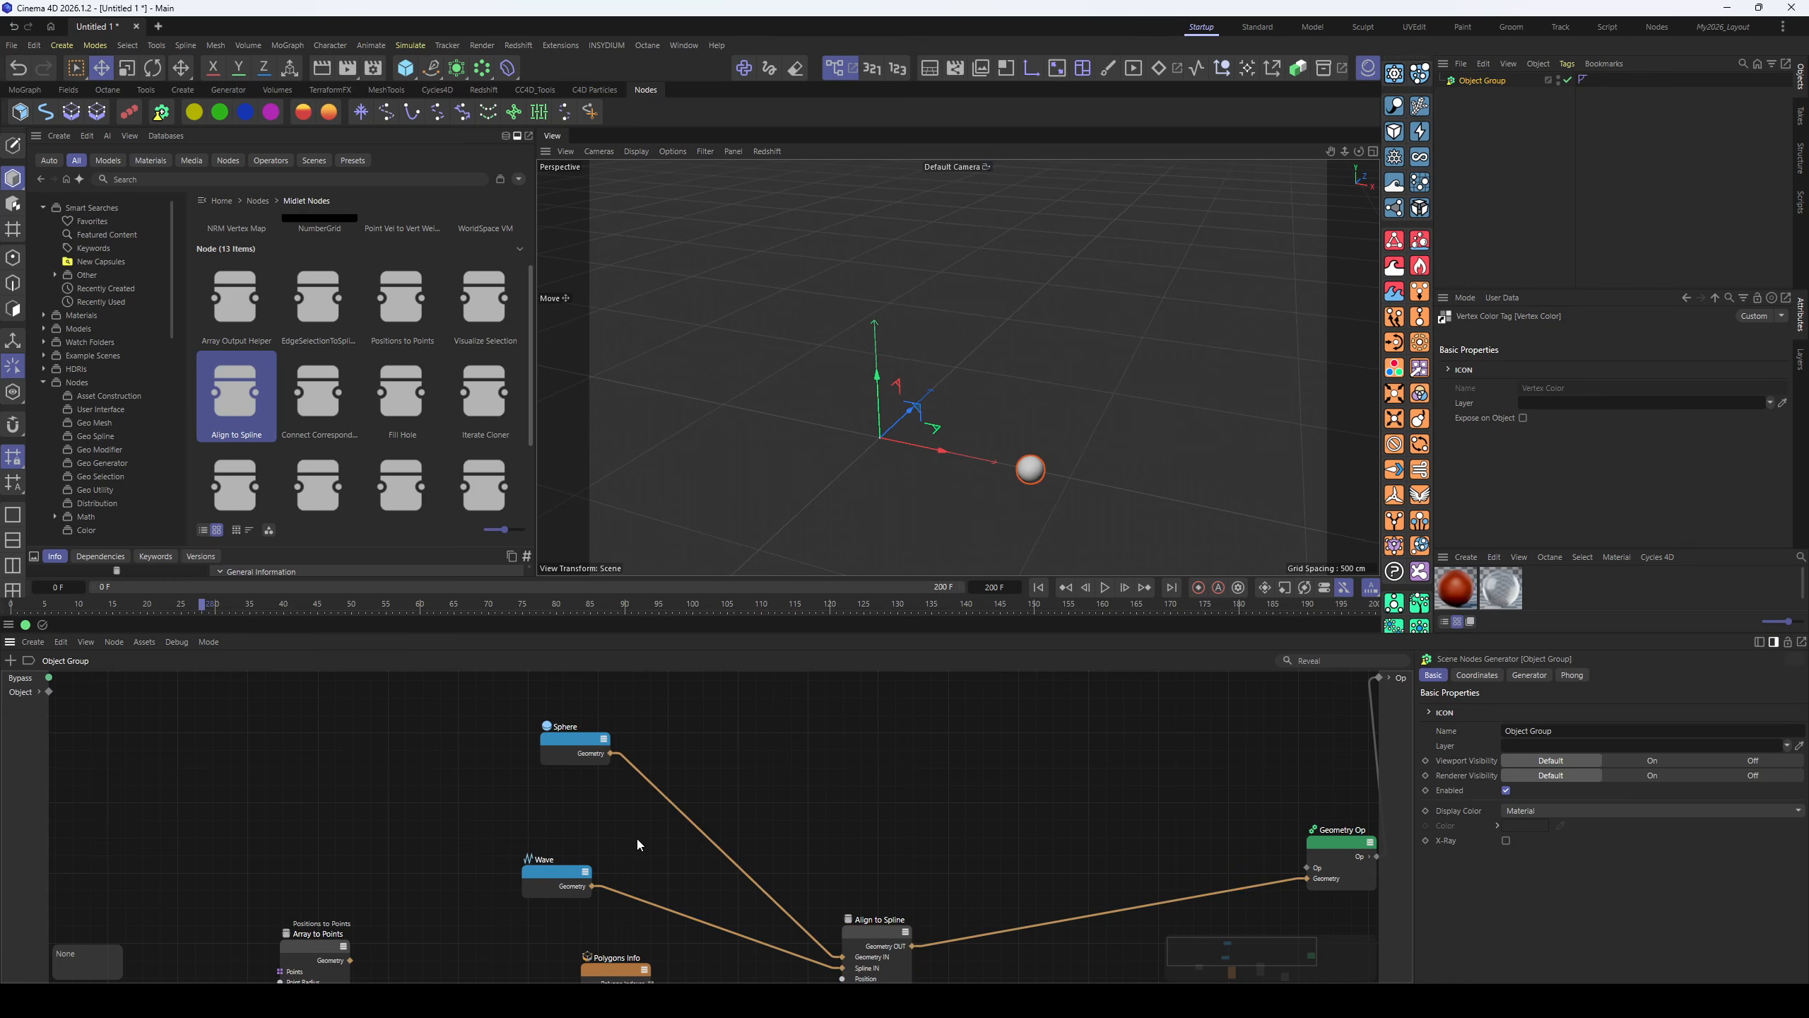
pyautogui.doubleClick(637, 840)
pyautogui.write('cube')
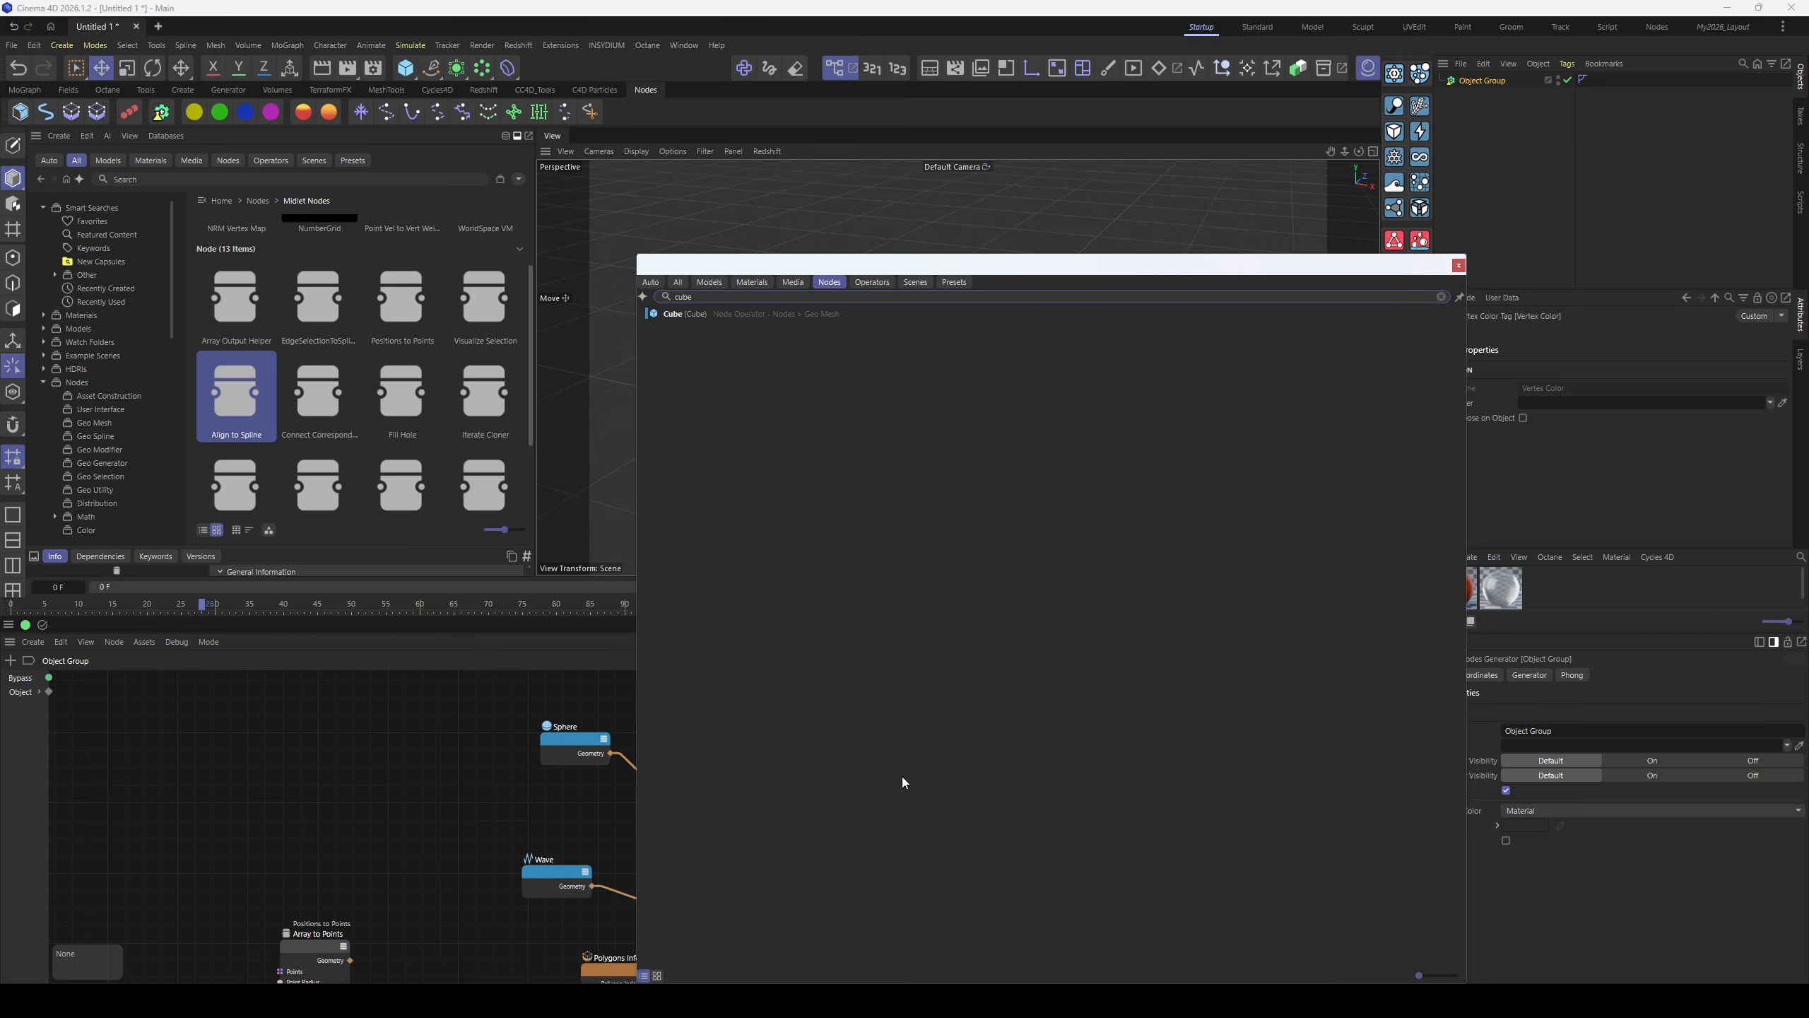
pyautogui.moveTo(678, 315); pyautogui.dragTo(843, 956)
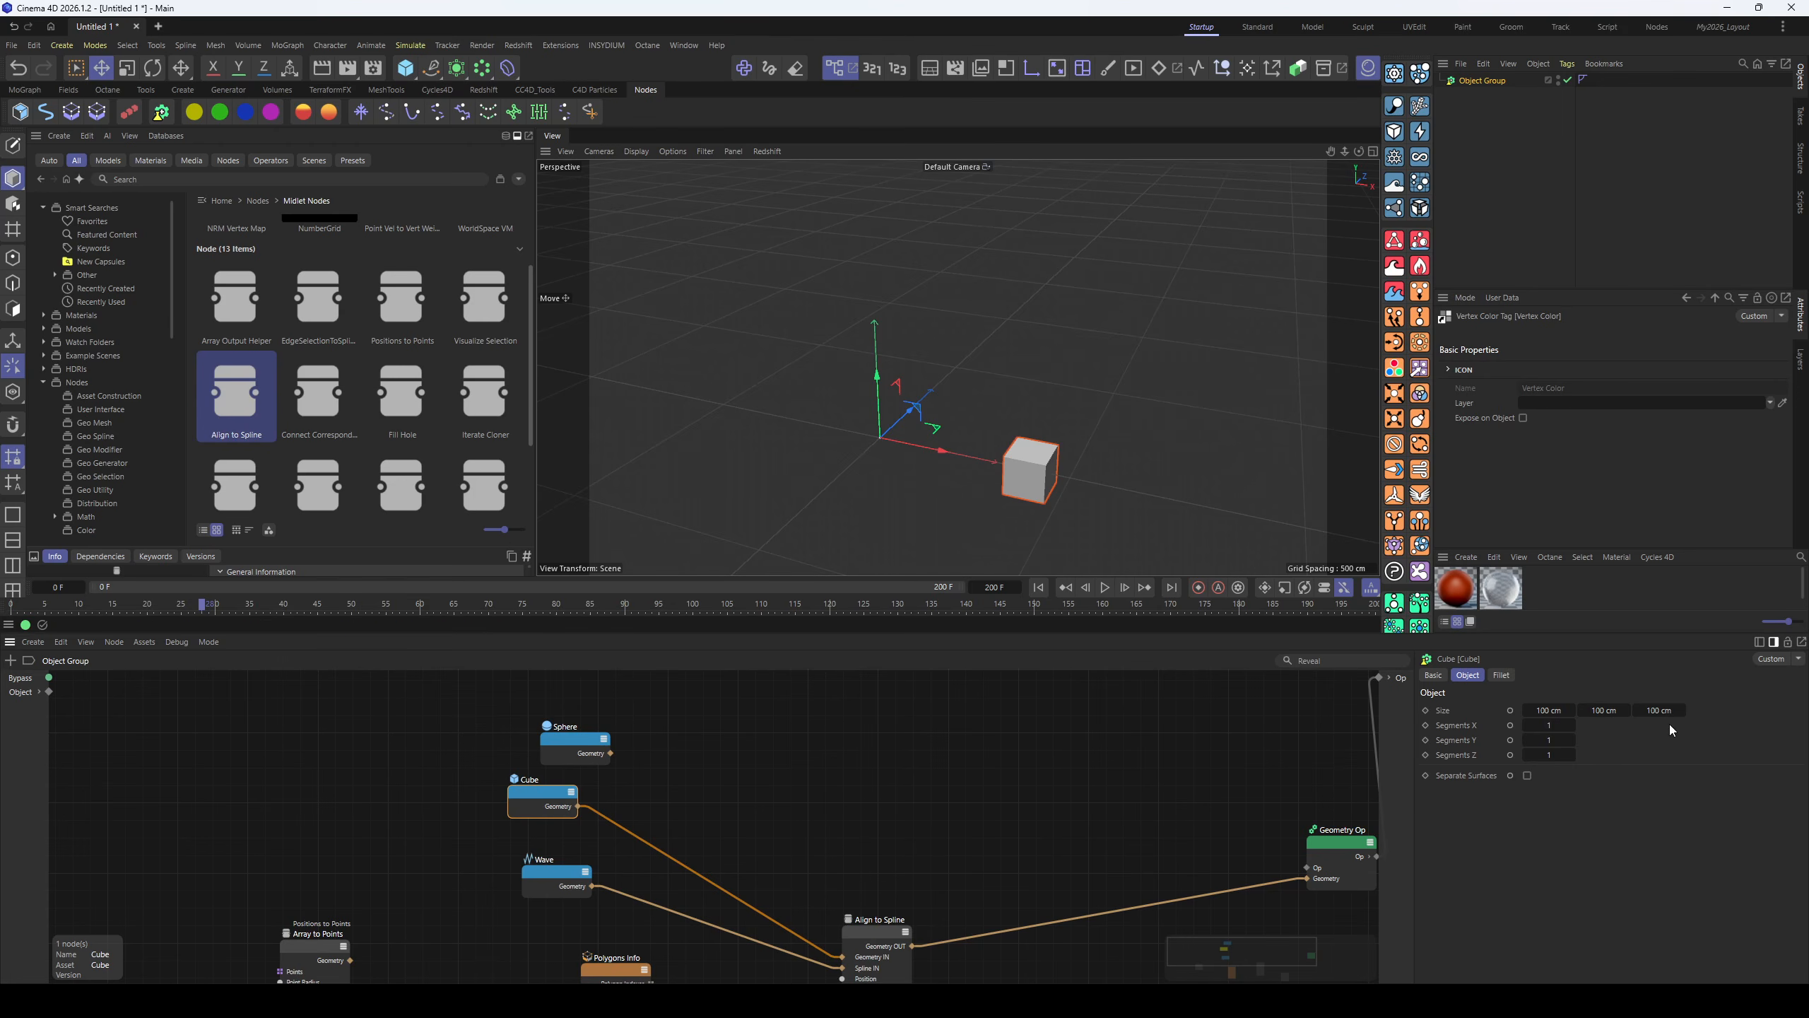
# - Slide the cube along the wave by setting Align to Spline's Position to 92.6 %
pyautogui.click(878, 921)
pyautogui.moveTo(1798, 742)
pyautogui.mouseDown()
pyautogui.moveTo(1577, 746)
pyautogui.moveTo(1781, 750)
pyautogui.moveTo(1711, 761)
pyautogui.moveTo(1785, 769)
pyautogui.mouseUp()
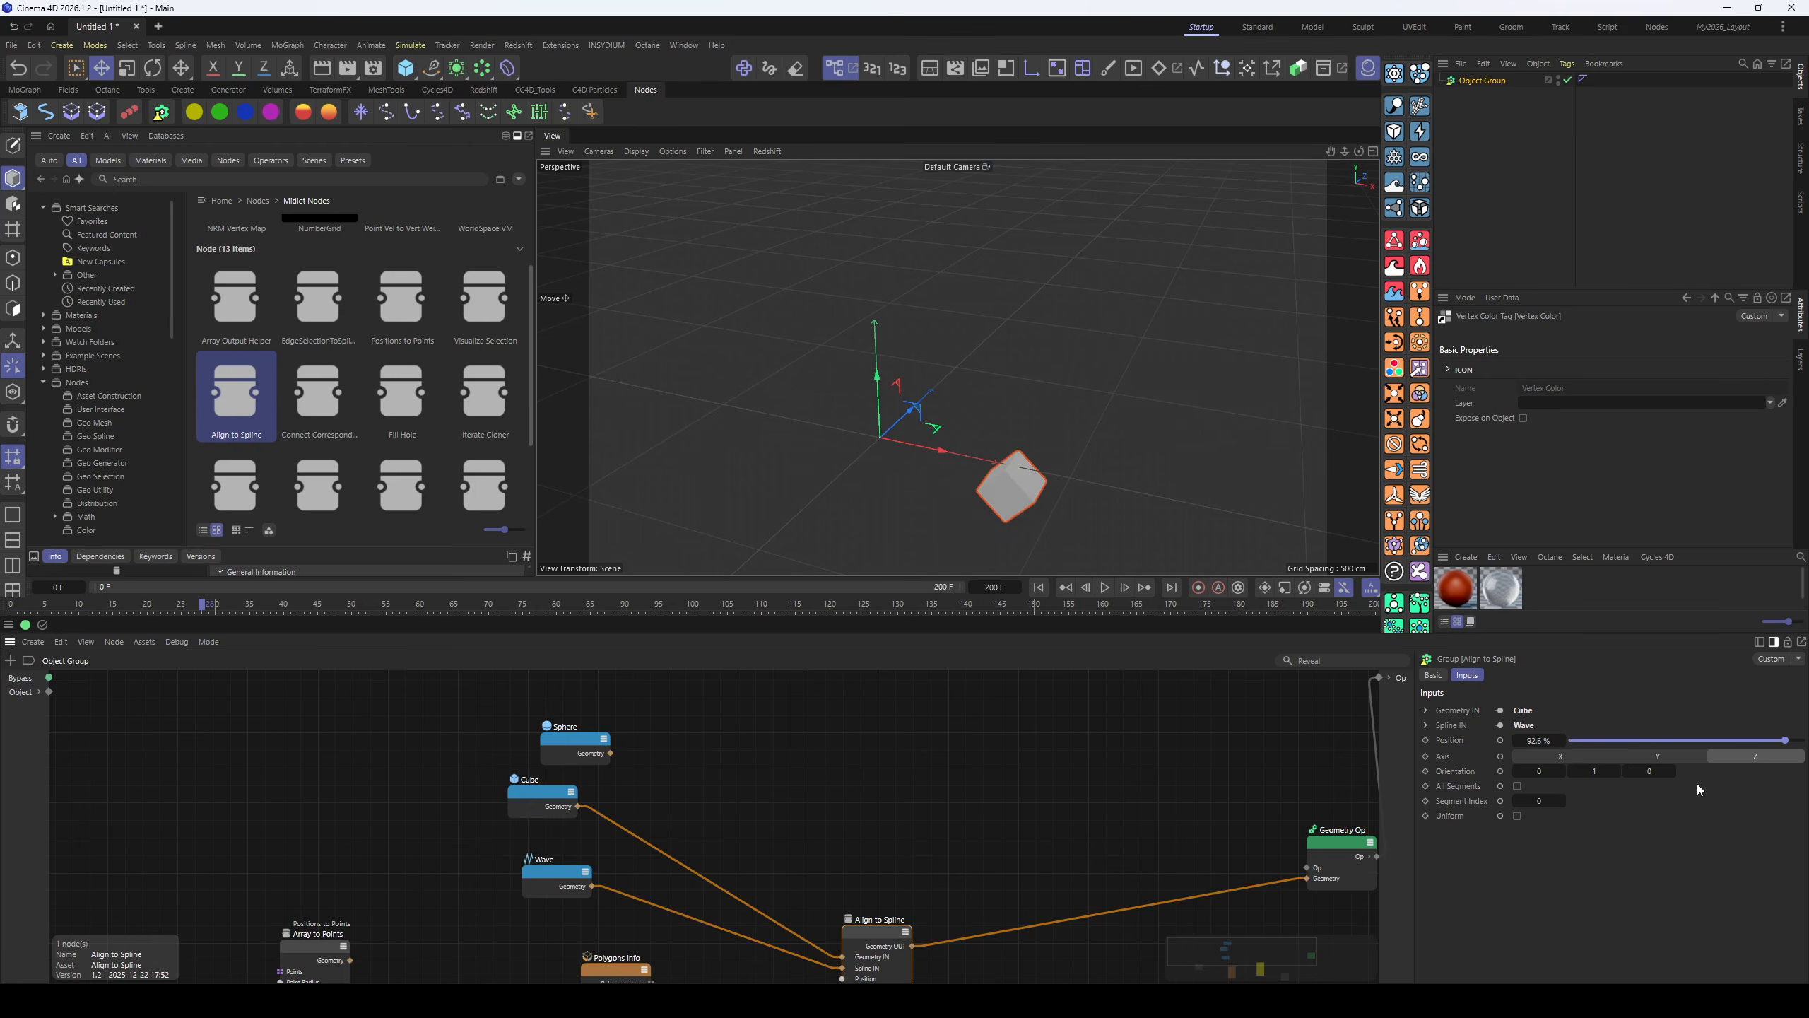
# - Disconnect the Align to Spline node from Cube, Wave and Geometry Op, and delete it
pyautogui.moveTo(1111, 980); pyautogui.dragTo(910, 927, button='middle')
pyautogui.moveTo(639, 881); pyautogui.dragTo(720, 819)
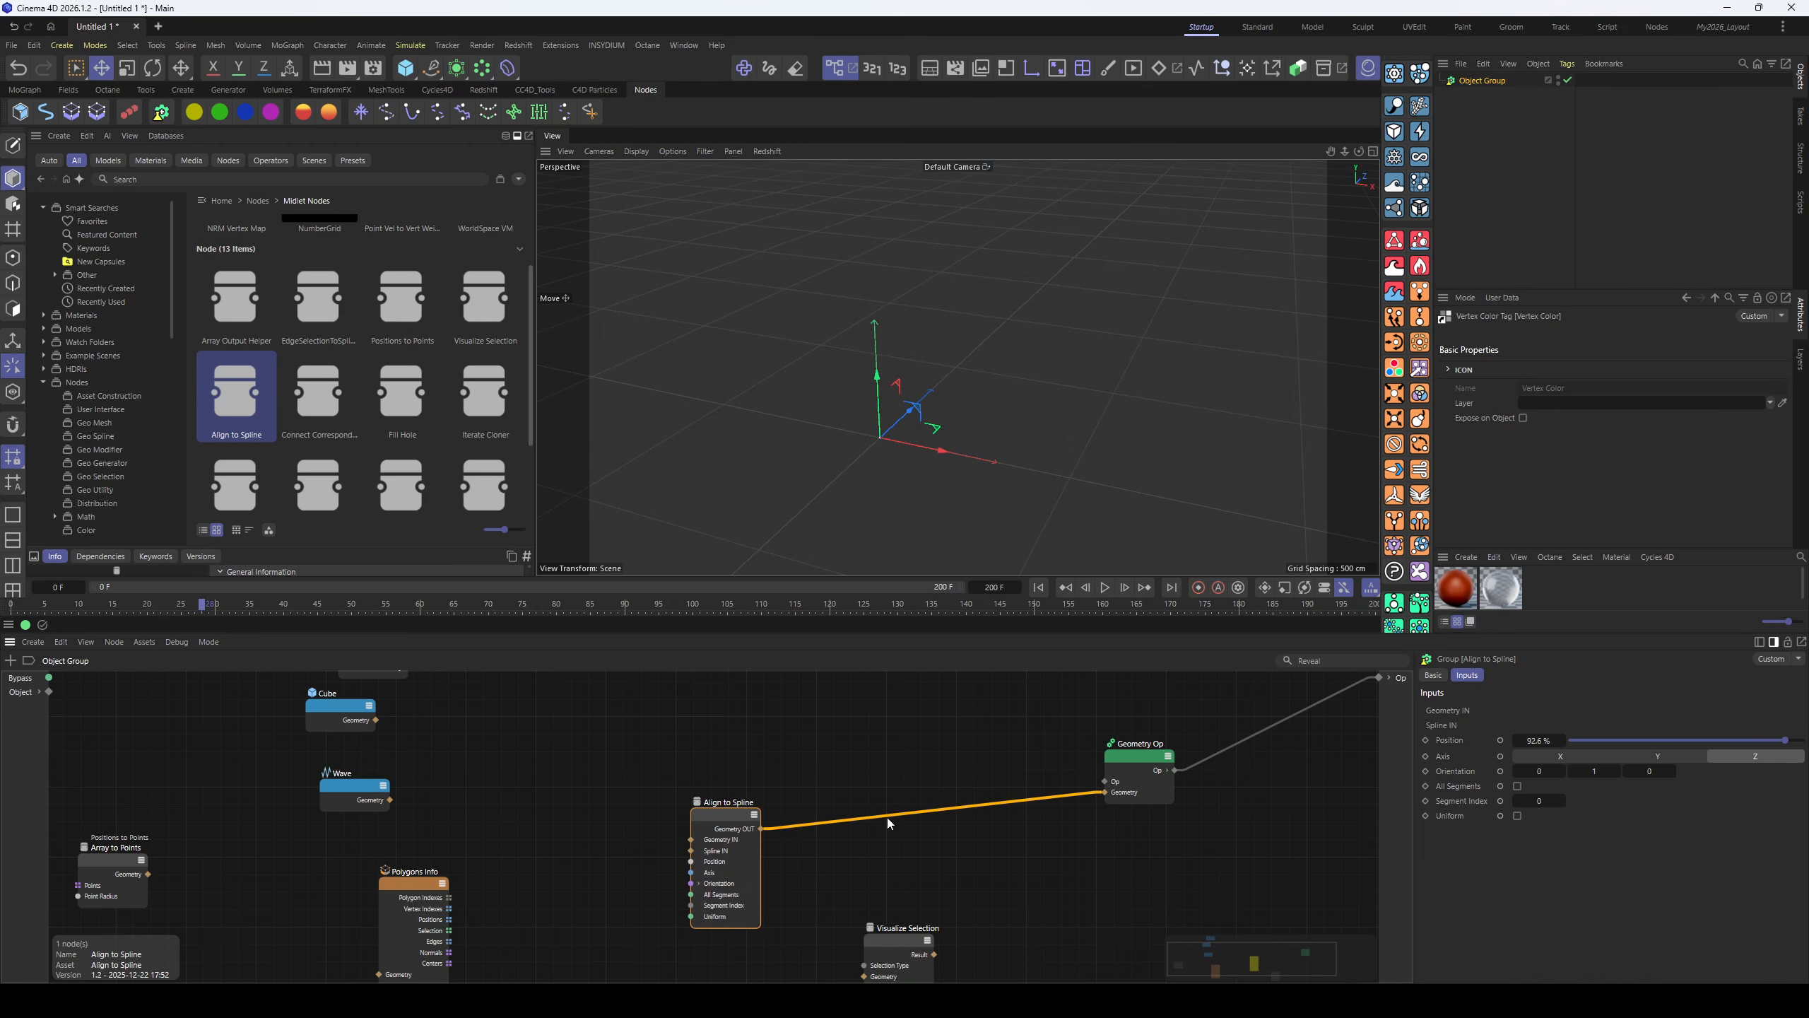
pyautogui.moveTo(888, 818); pyautogui.dragTo(897, 827)
pyautogui.moveTo(732, 816); pyautogui.dragTo(663, 780)
pyautogui.press('Delete')
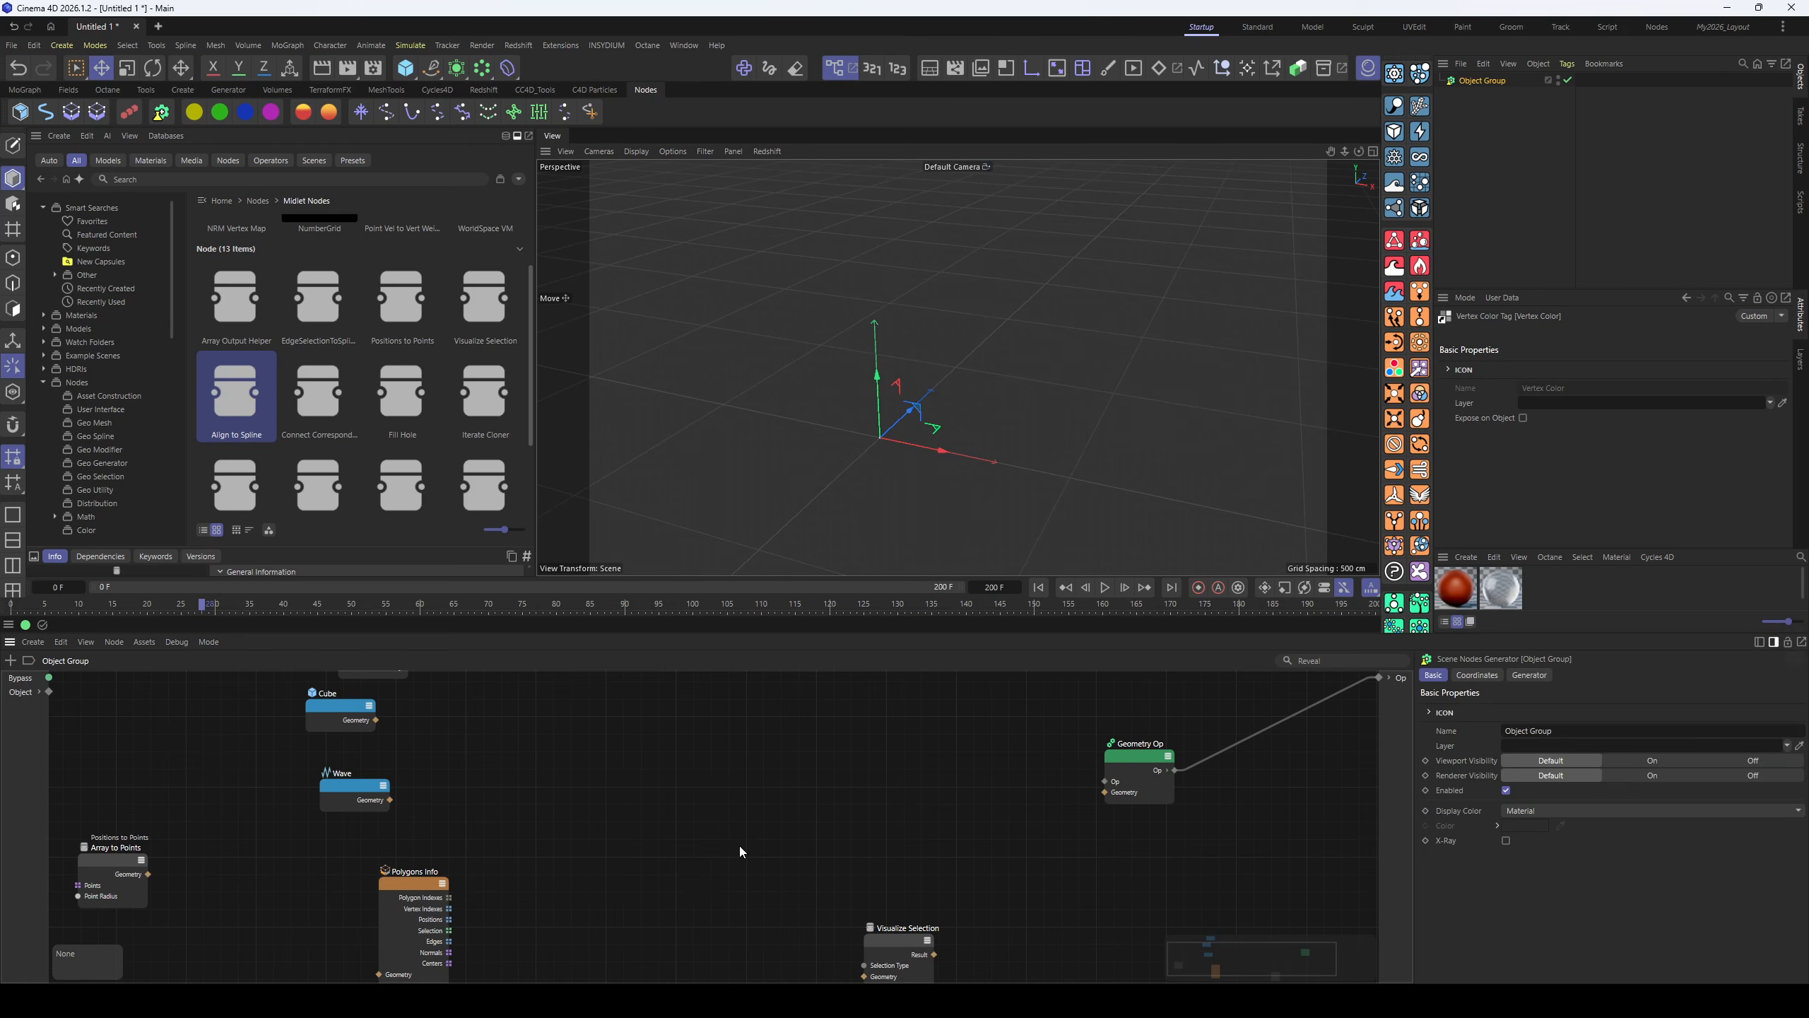
# - Add the Connect Corresponding Points node from Midlet Nodes to the graph and move the Wave node out of its way
pyautogui.moveTo(311, 405); pyautogui.dragTo(768, 792)
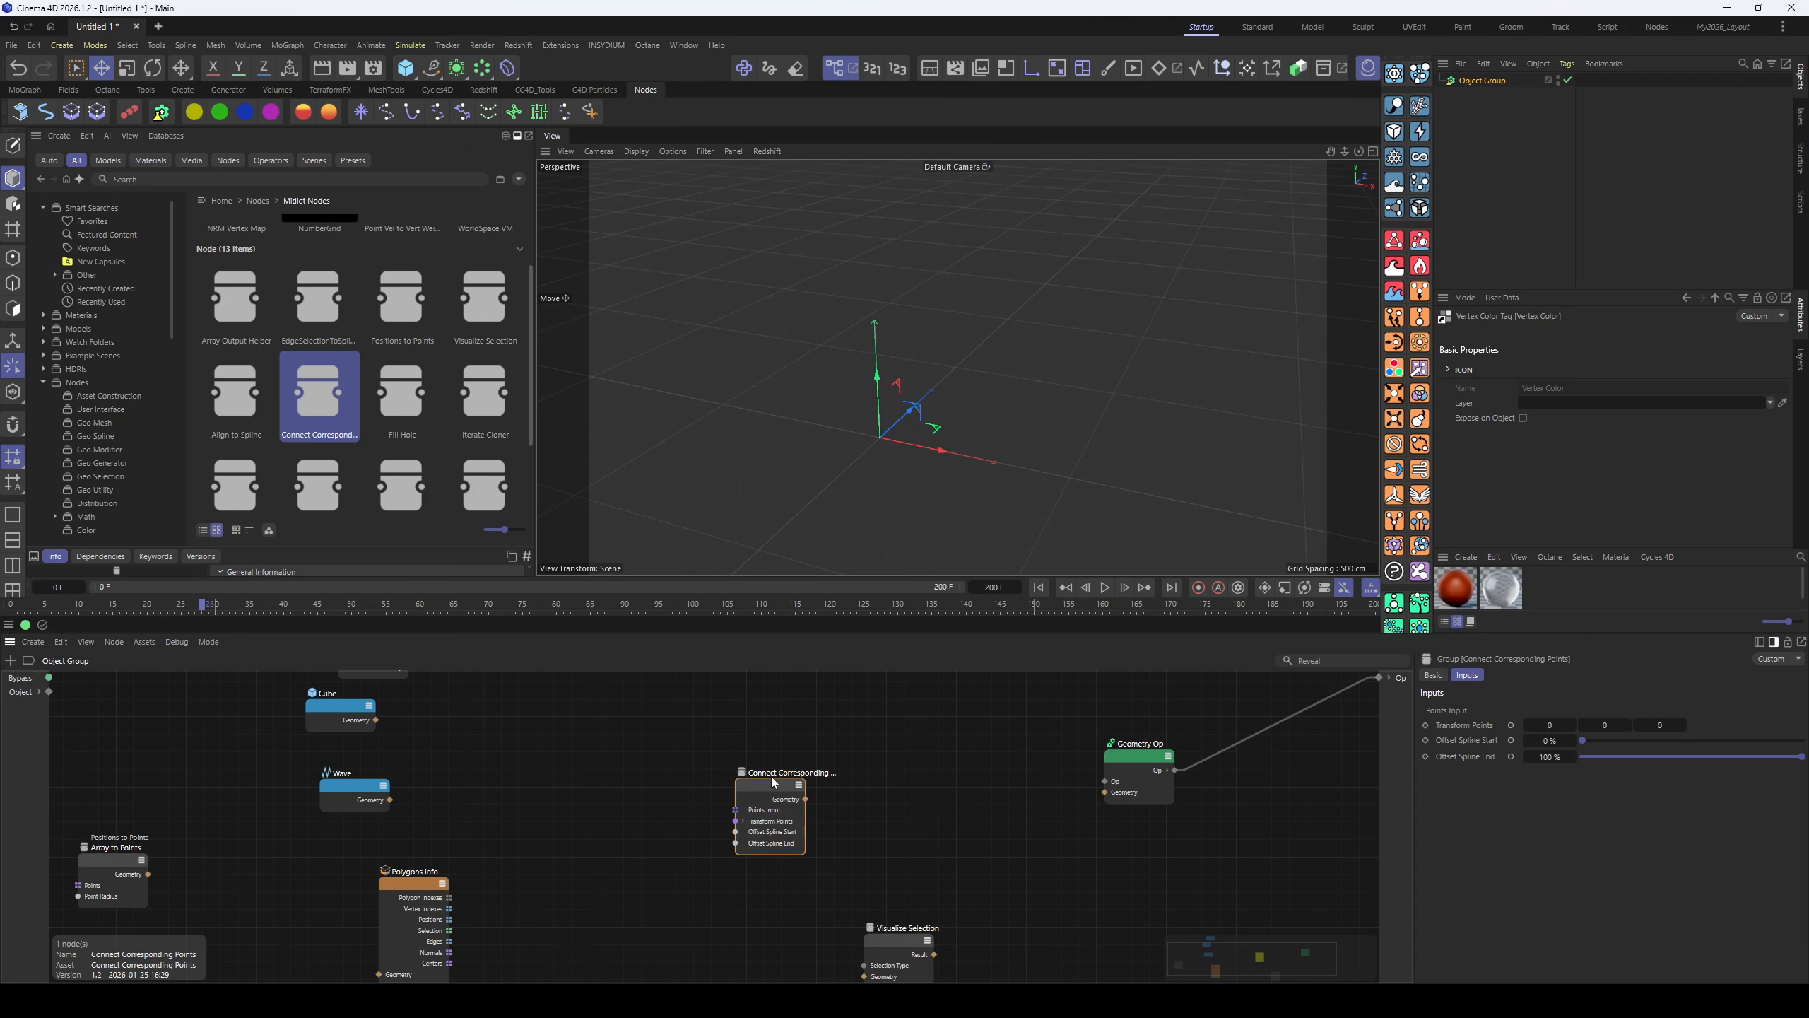
pyautogui.moveTo(758, 783); pyautogui.dragTo(665, 782)
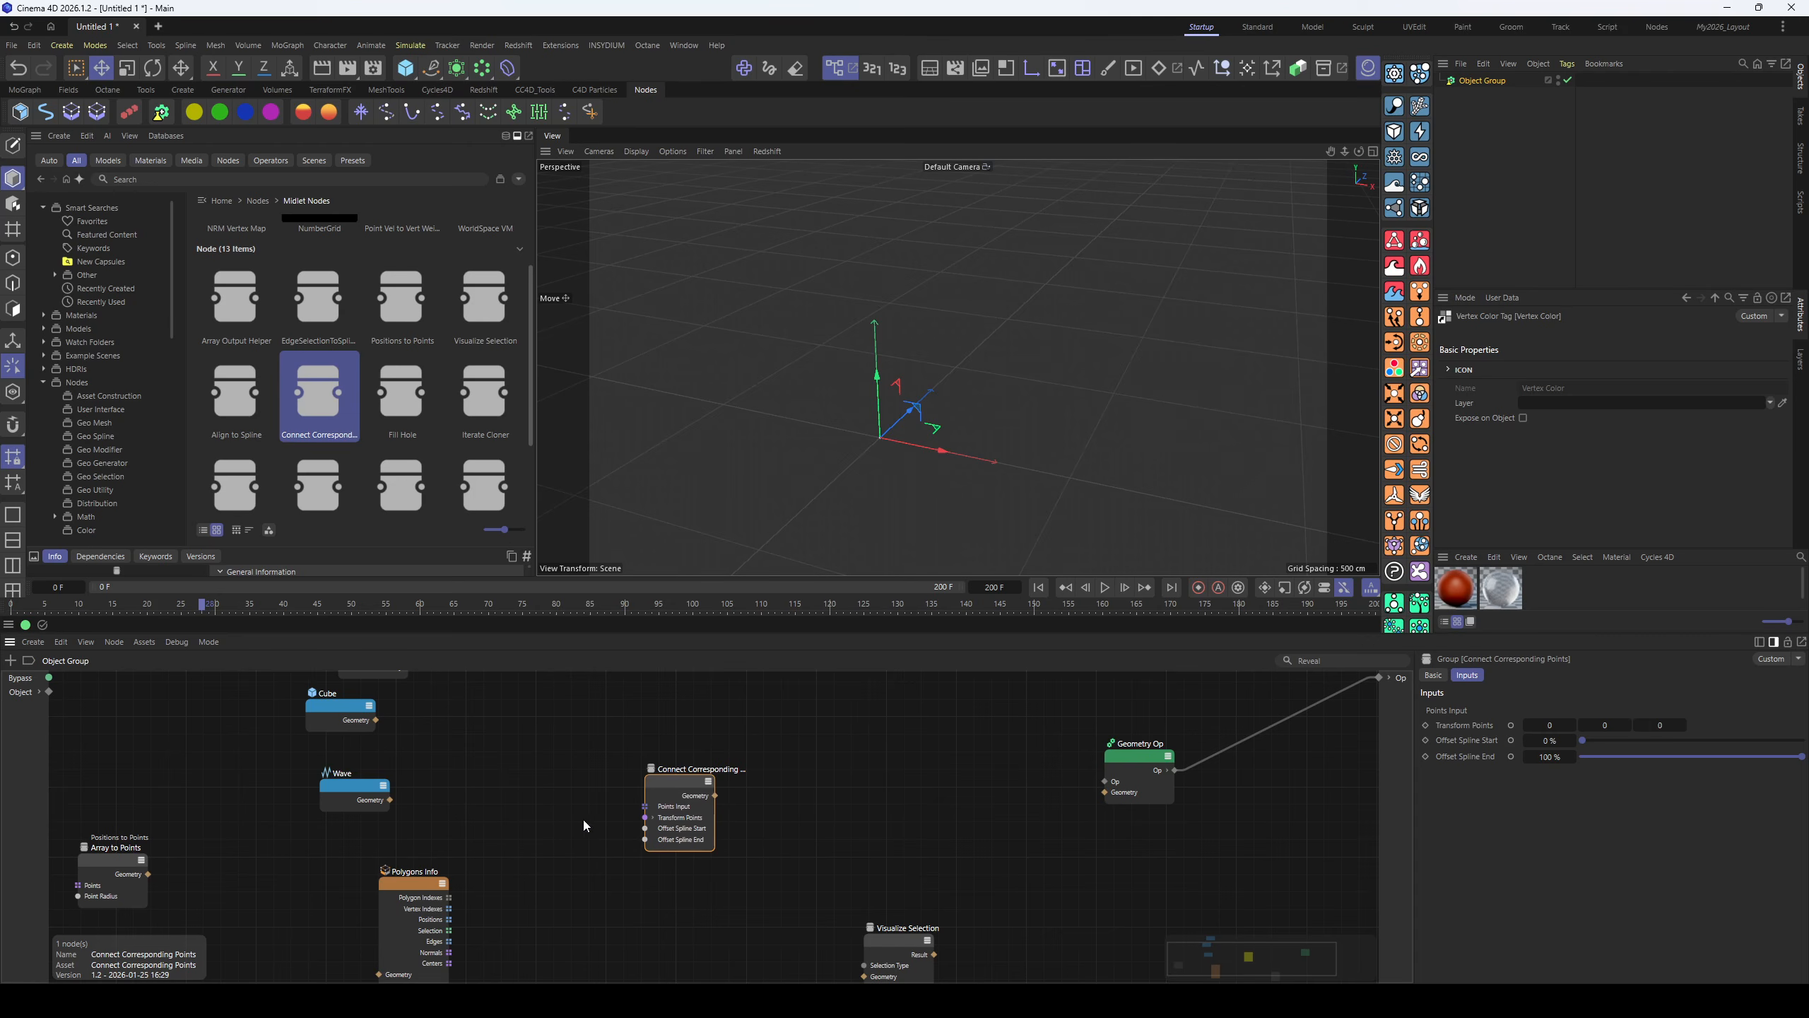
pyautogui.moveTo(366, 805); pyautogui.dragTo(239, 812)
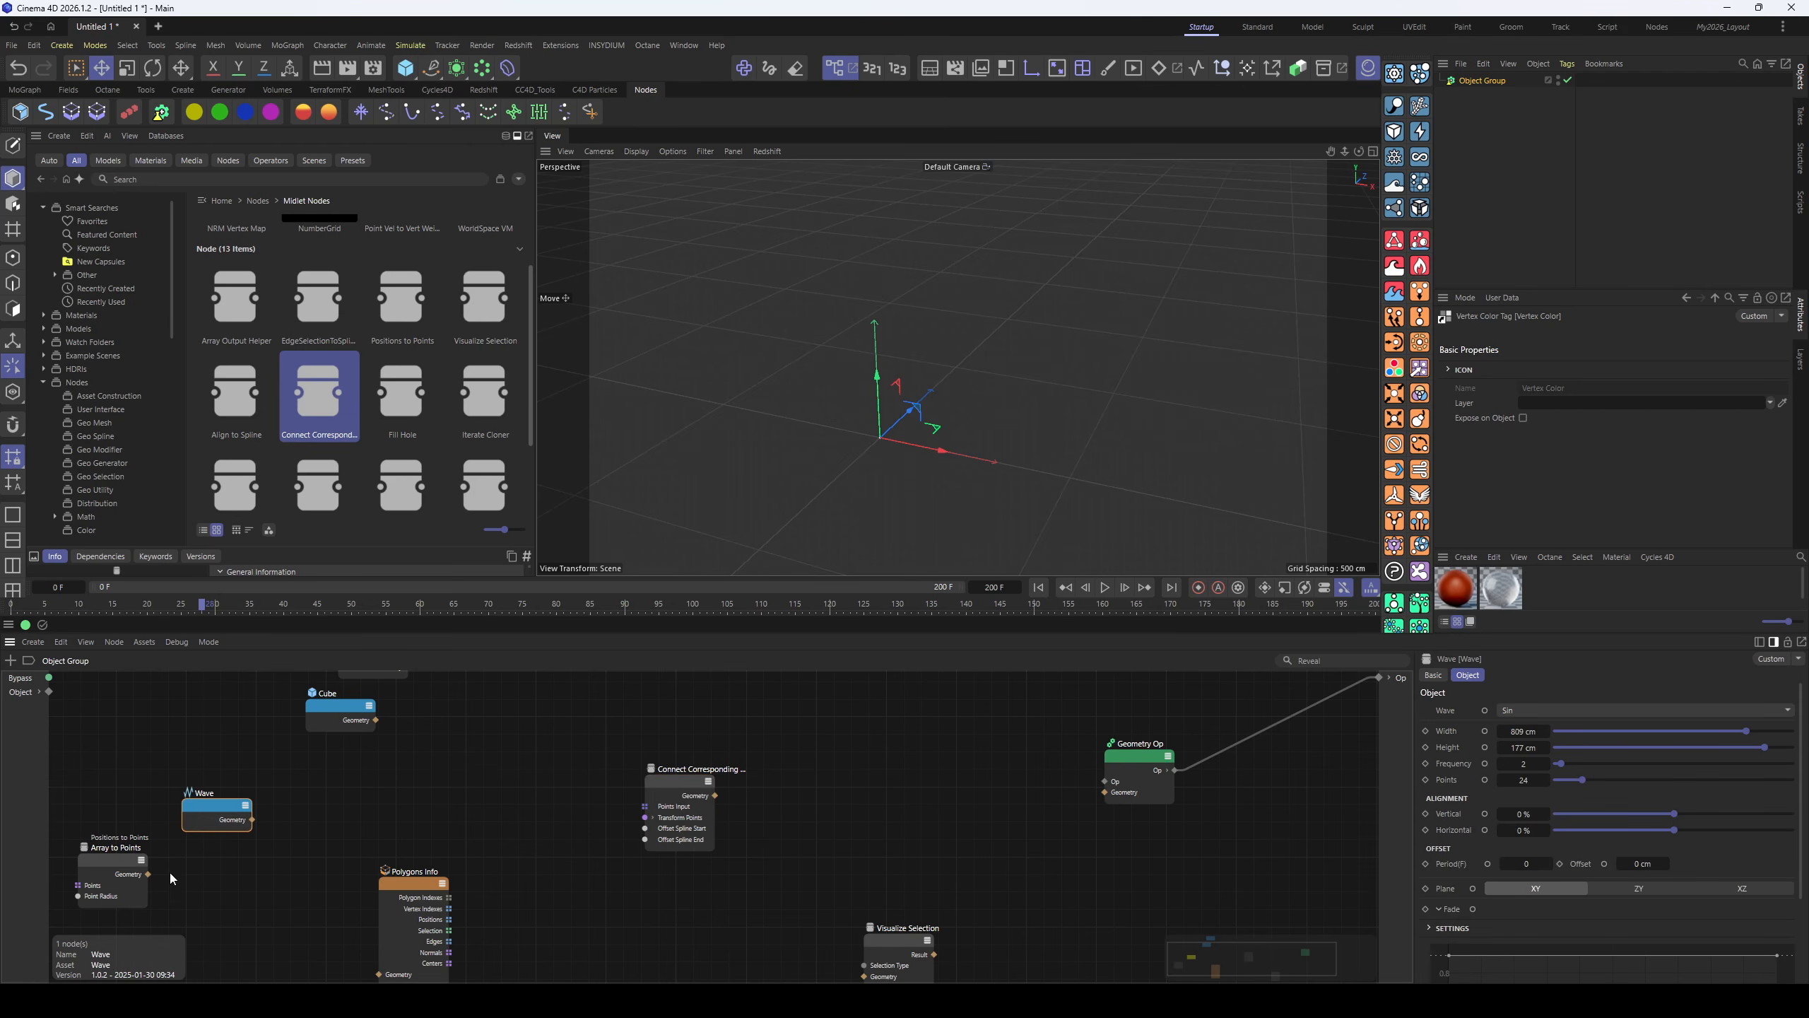
# - Place the Sphere node beside Polygons Info and connect its Geometry output to the Polygons Info Geometry input
pyautogui.moveTo(84, 902); pyautogui.dragTo(280, 871, button='middle')
pyautogui.scroll(-2, 280, 871)
pyautogui.moveTo(482, 722); pyautogui.dragTo(471, 767, button='middle')
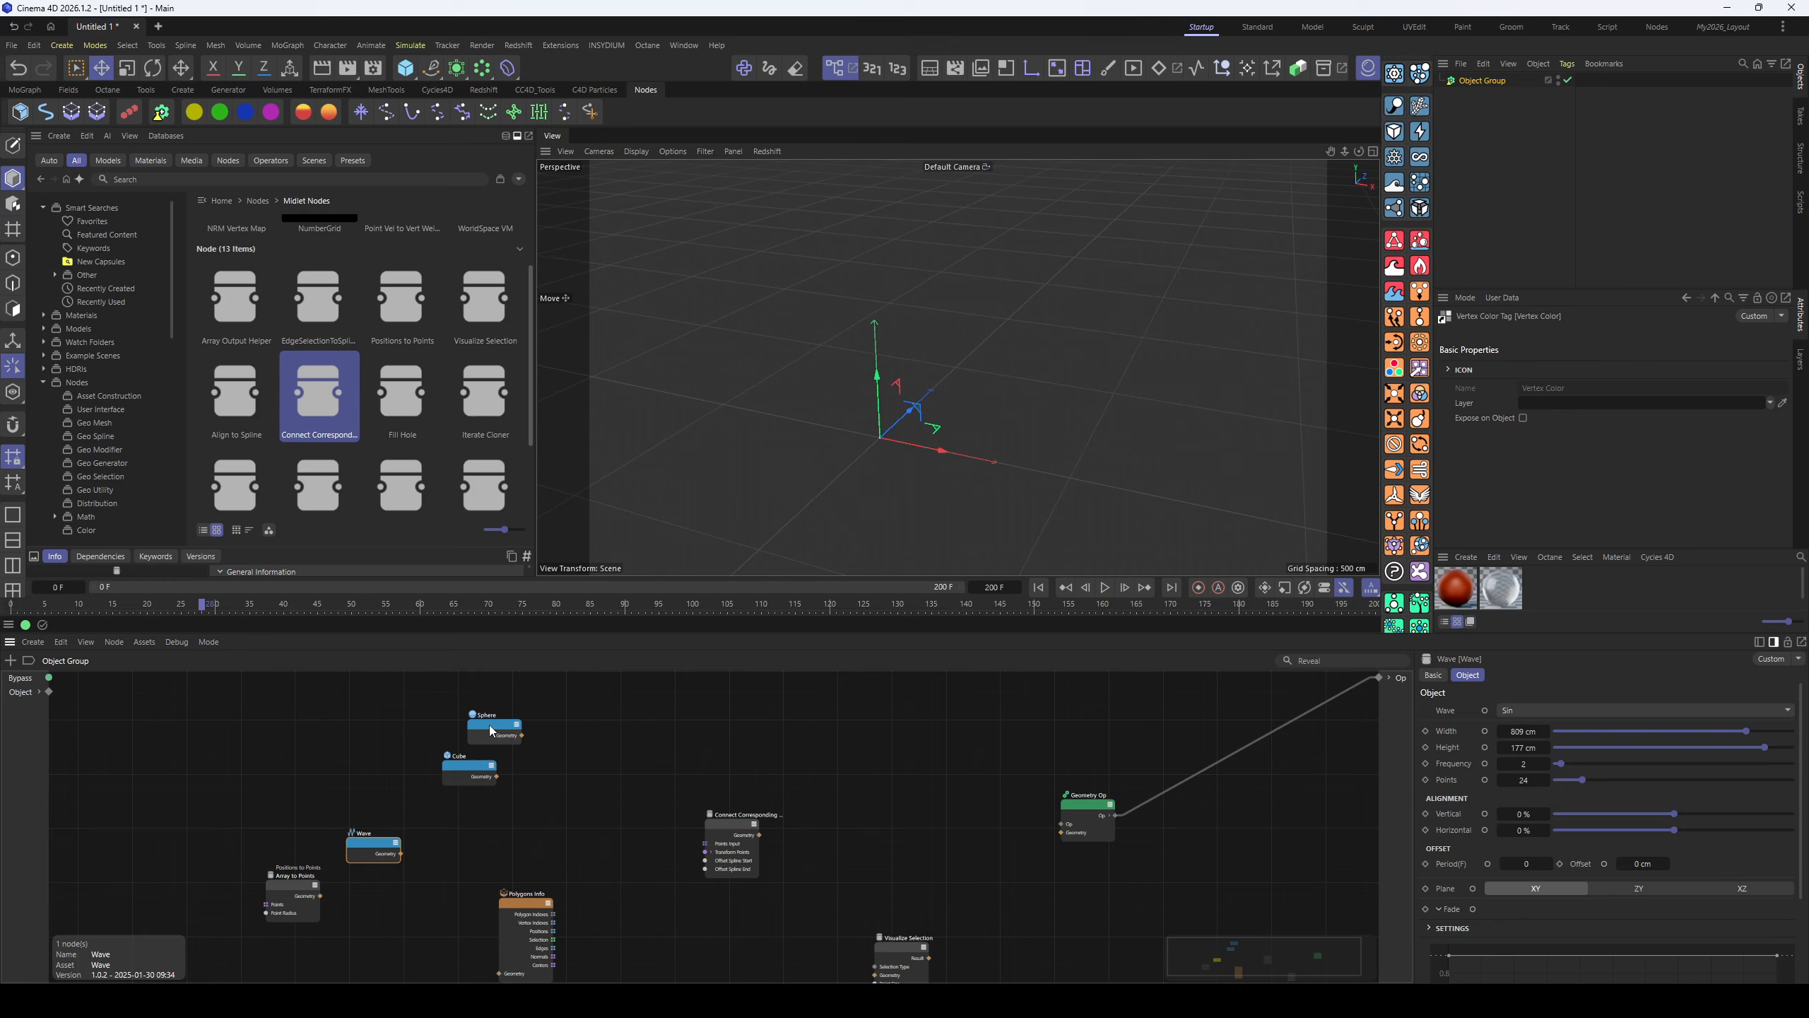
pyautogui.moveTo(497, 724); pyautogui.dragTo(397, 914)
pyautogui.moveTo(446, 978); pyautogui.dragTo(453, 917, button='middle')
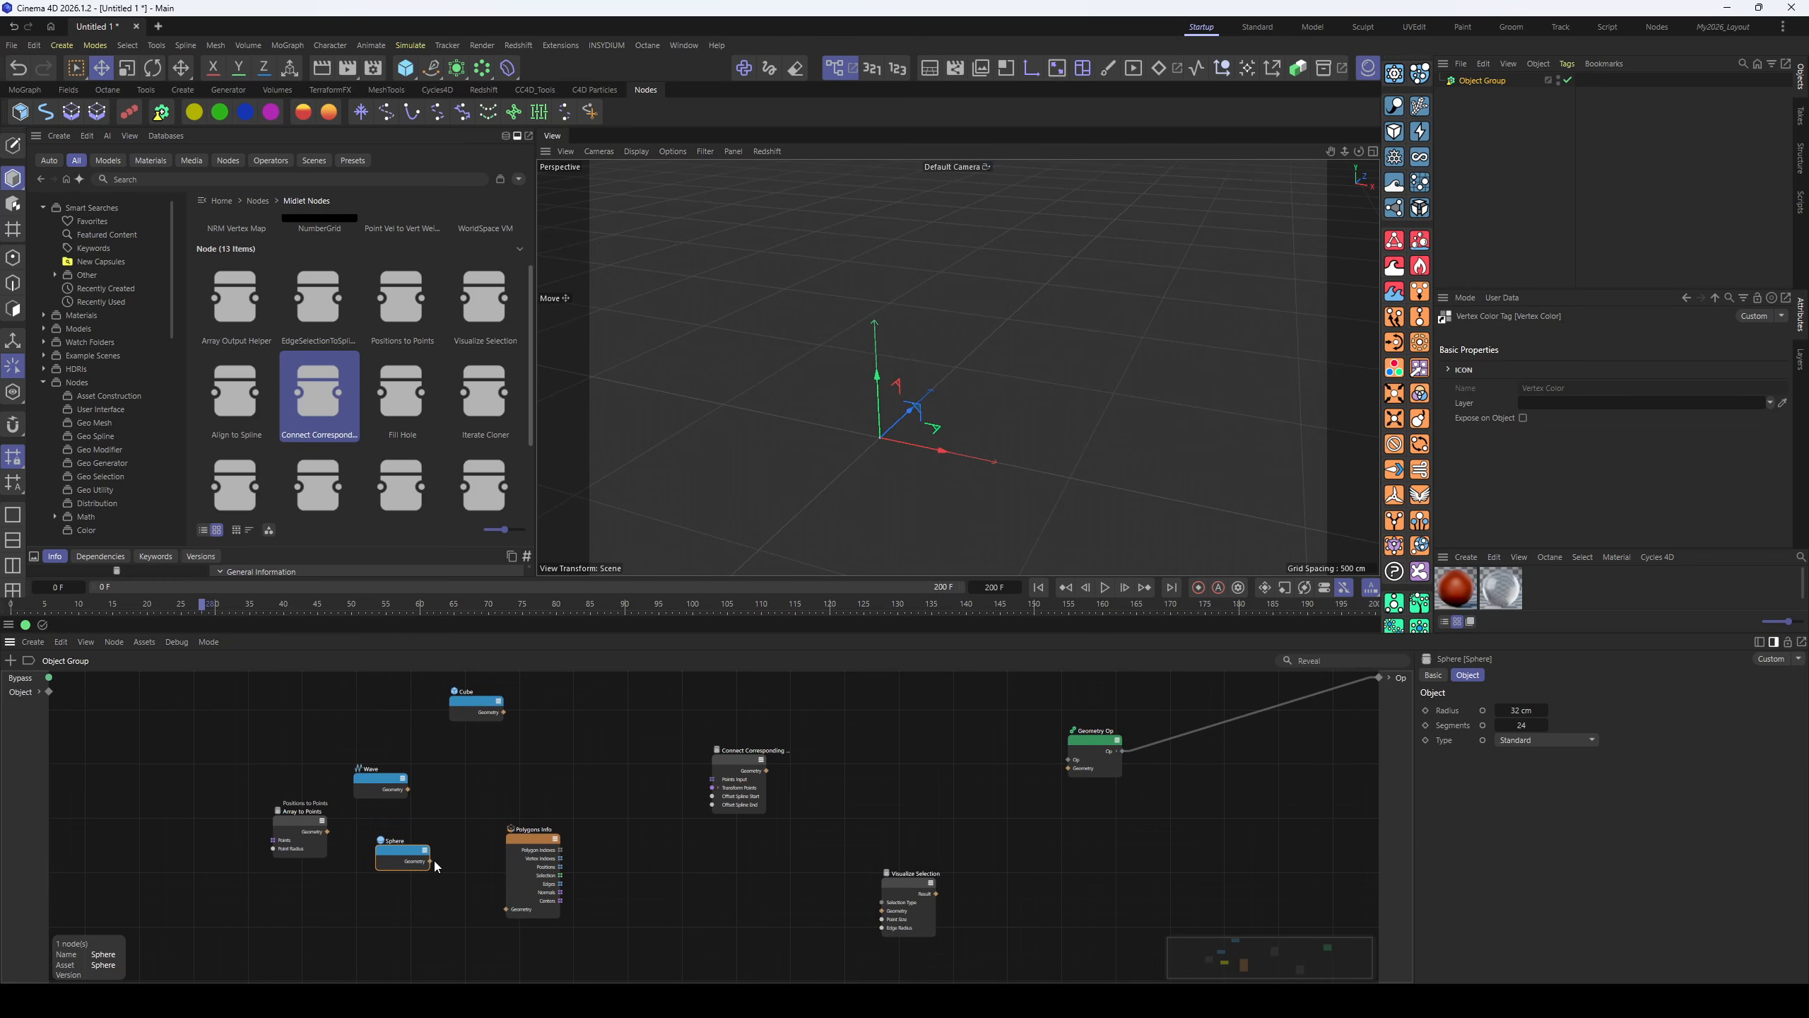
pyautogui.moveTo(506, 911); pyautogui.dragTo(483, 817)
pyautogui.scroll(2, 566, 864)
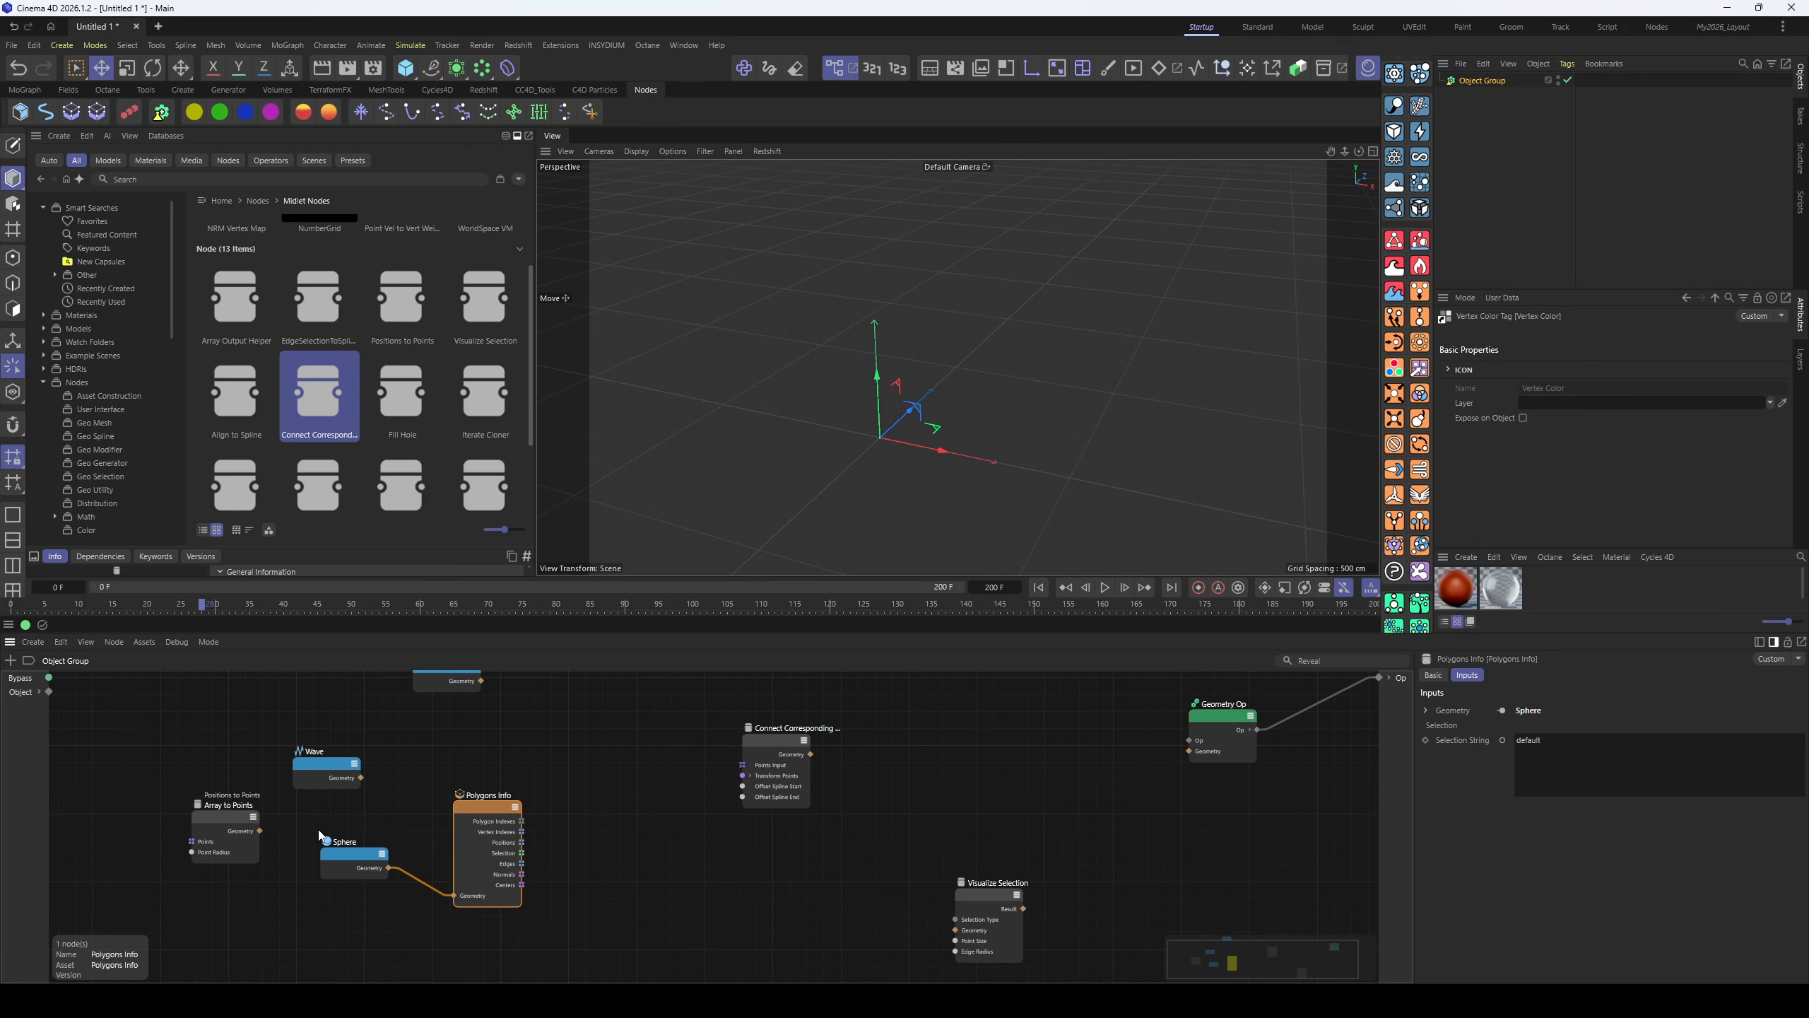
pyautogui.moveTo(482, 814); pyautogui.dragTo(478, 796)
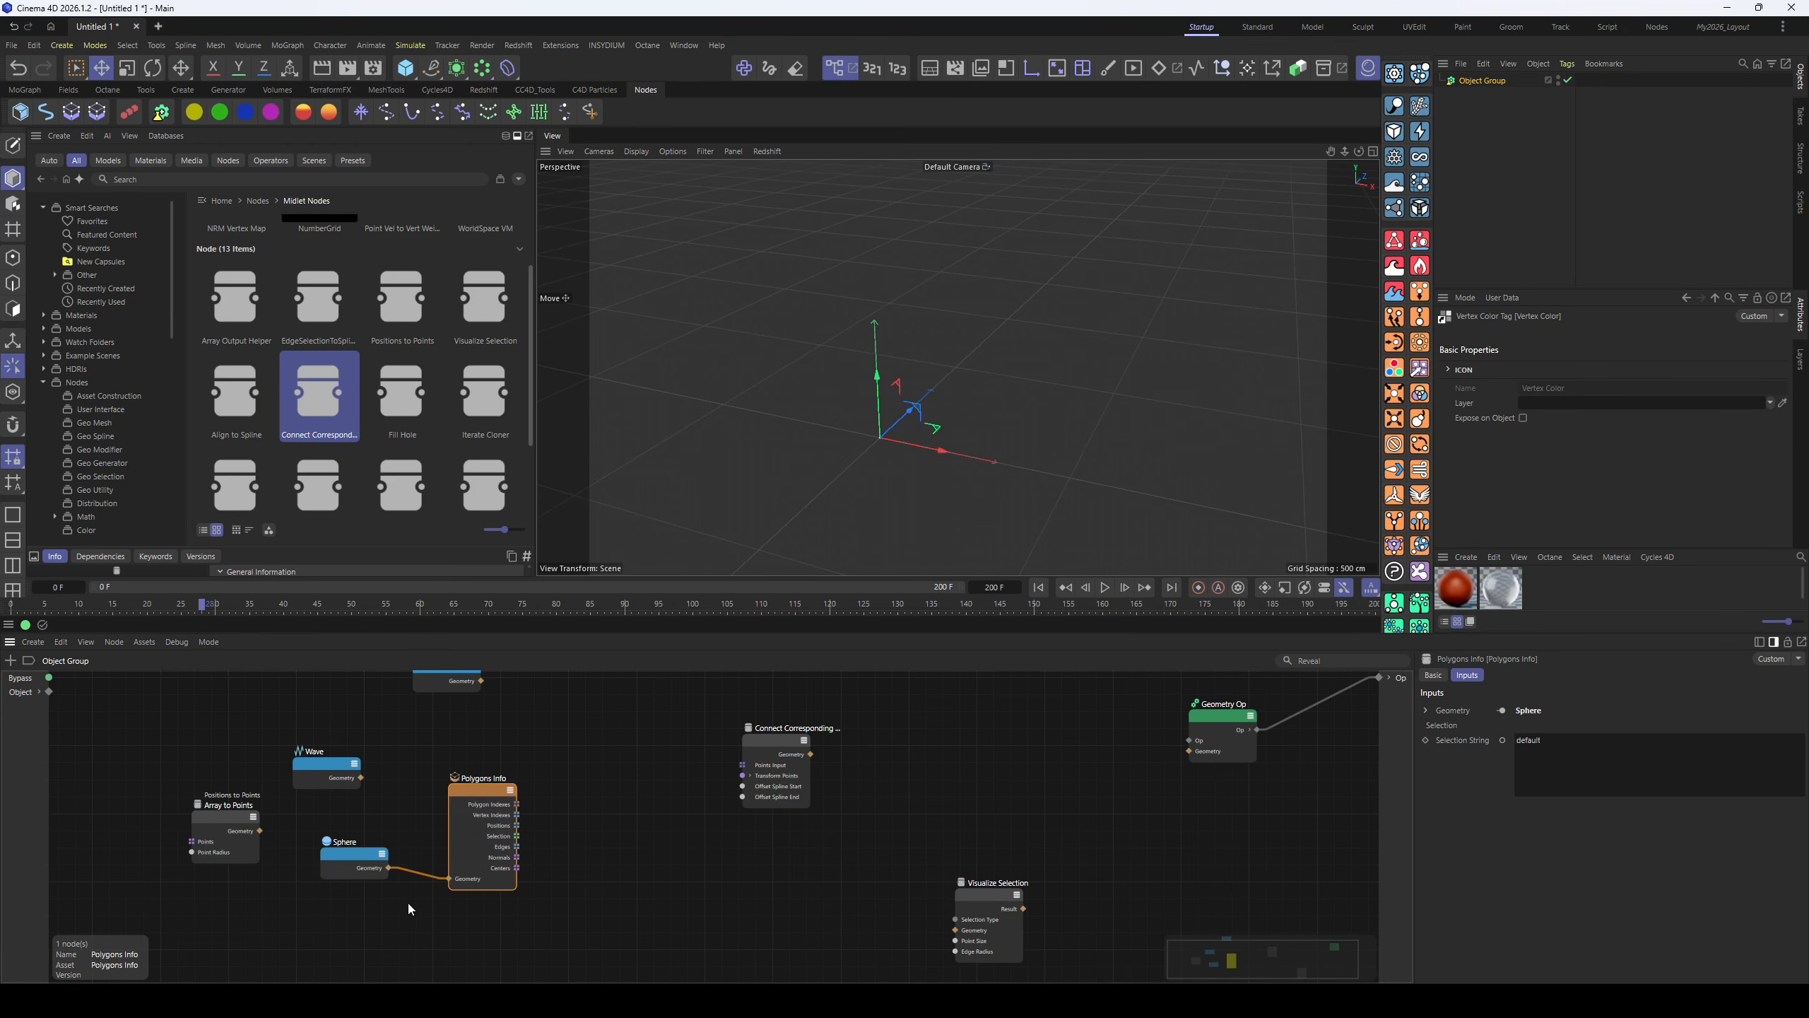
# - Connect Polygons Info's Centers to Points Input of Connect Corresponding Points, and that node's Geometry output to Geometry Op
pyautogui.moveTo(518, 869); pyautogui.dragTo(1188, 751)
pyautogui.click(782, 748)
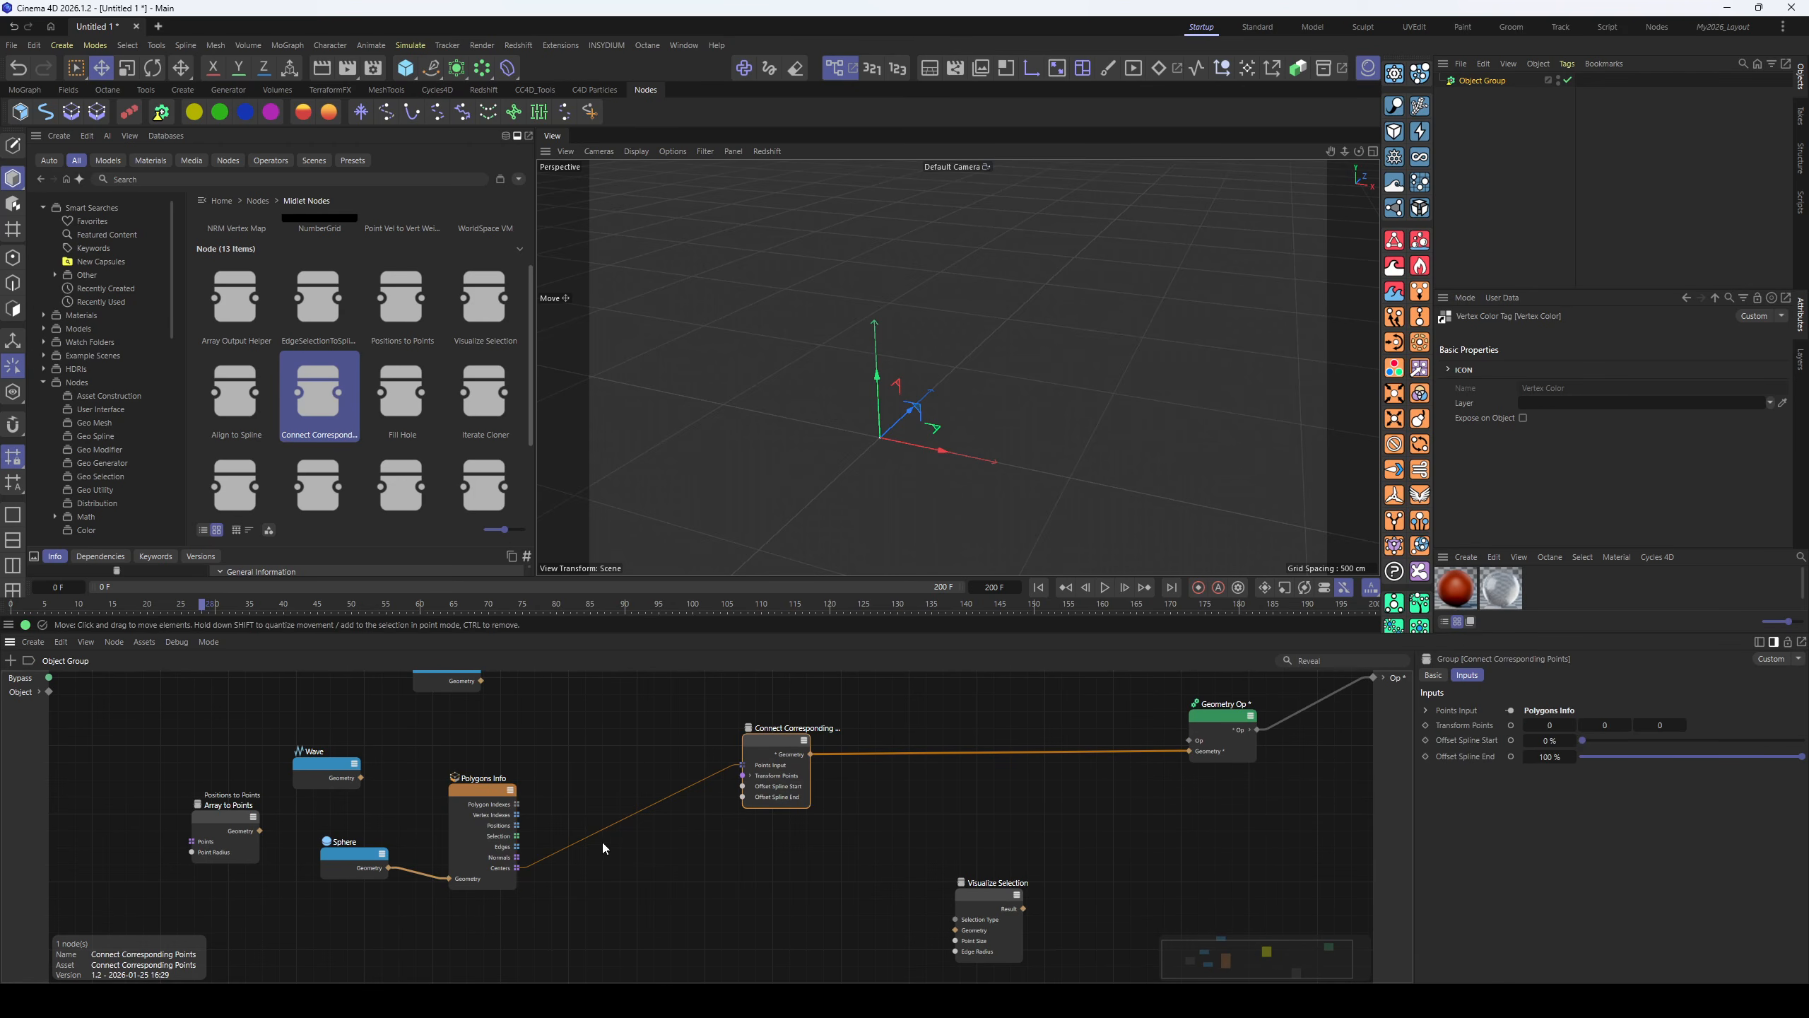
# - Raise the Y value of Transform Points to 281 so splines extend upward from the sphere's polygon centers
pyautogui.keyDown('alt'); pyautogui.moveTo(906, 446); pyautogui.dragTo(900, 482); pyautogui.keyUp('alt')
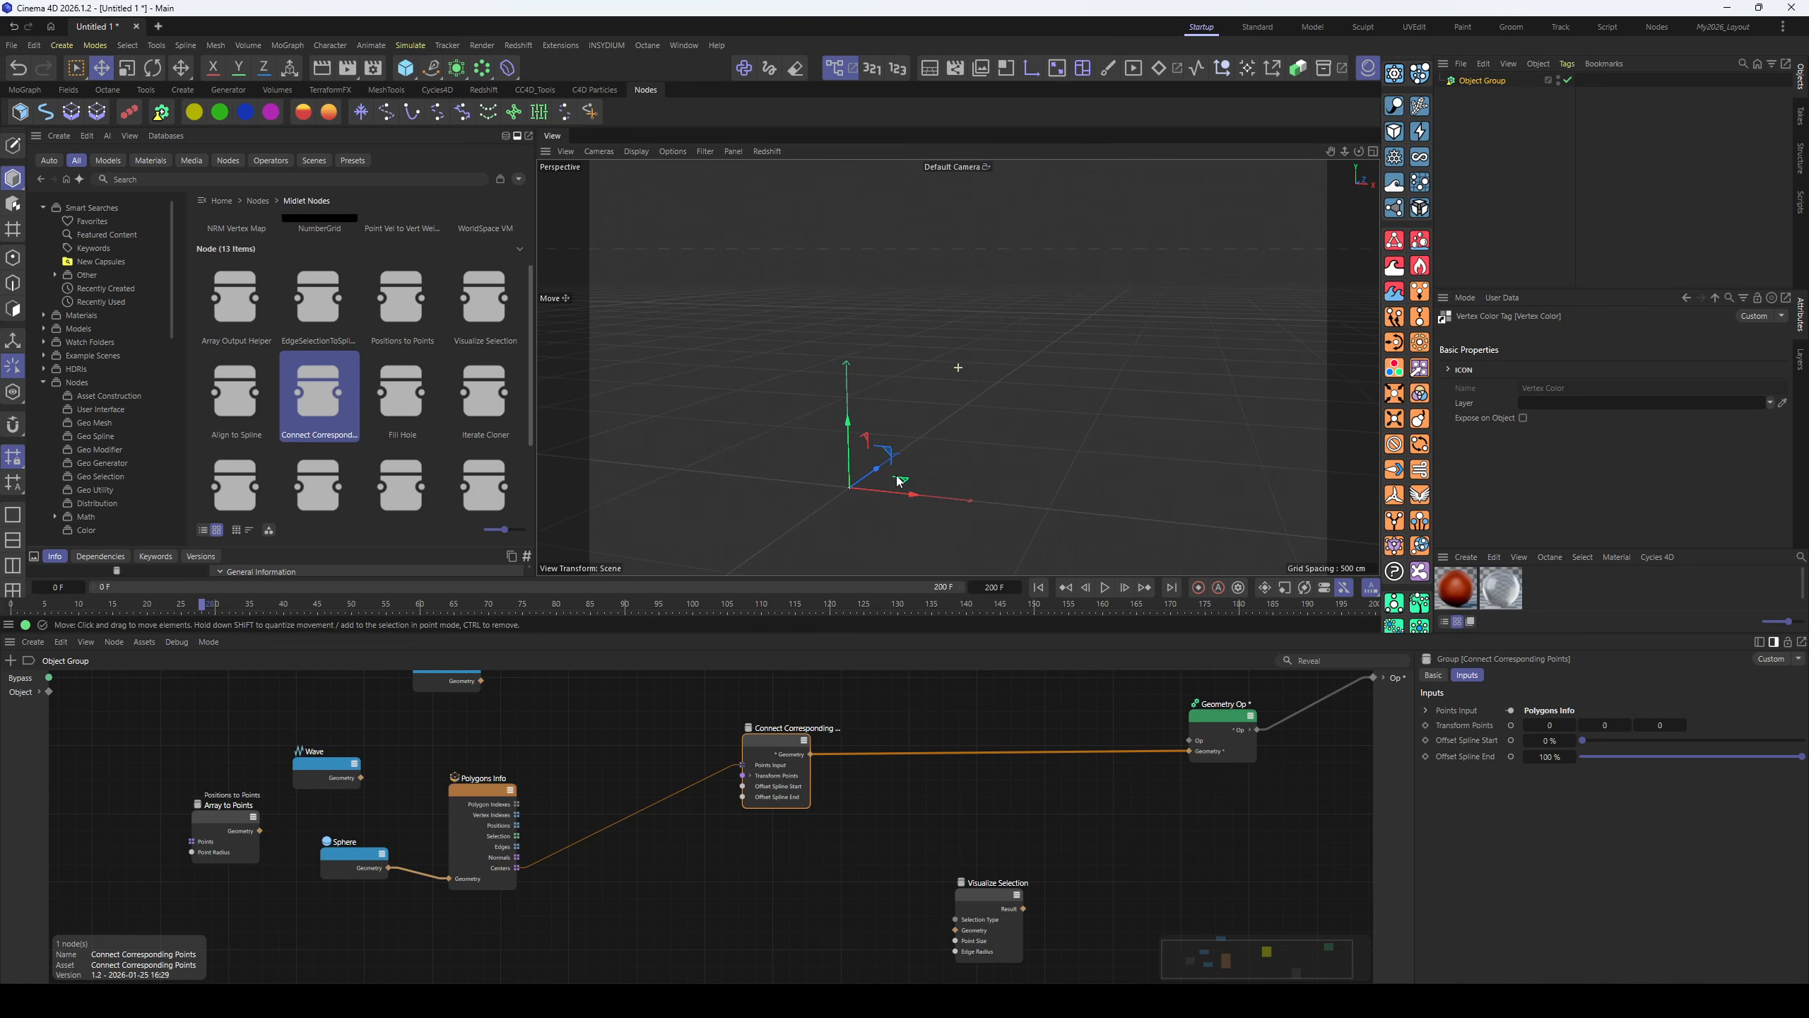
pyautogui.moveTo(1627, 725); pyautogui.dragTo(1627, 525)
pyautogui.keyDown('alt'); pyautogui.moveTo(846, 496); pyautogui.dragTo(1020, 484, button='right'); pyautogui.keyUp('alt')
pyautogui.keyDown('alt'); pyautogui.moveTo(1021, 484); pyautogui.dragTo(883, 463); pyautogui.keyUp('alt')
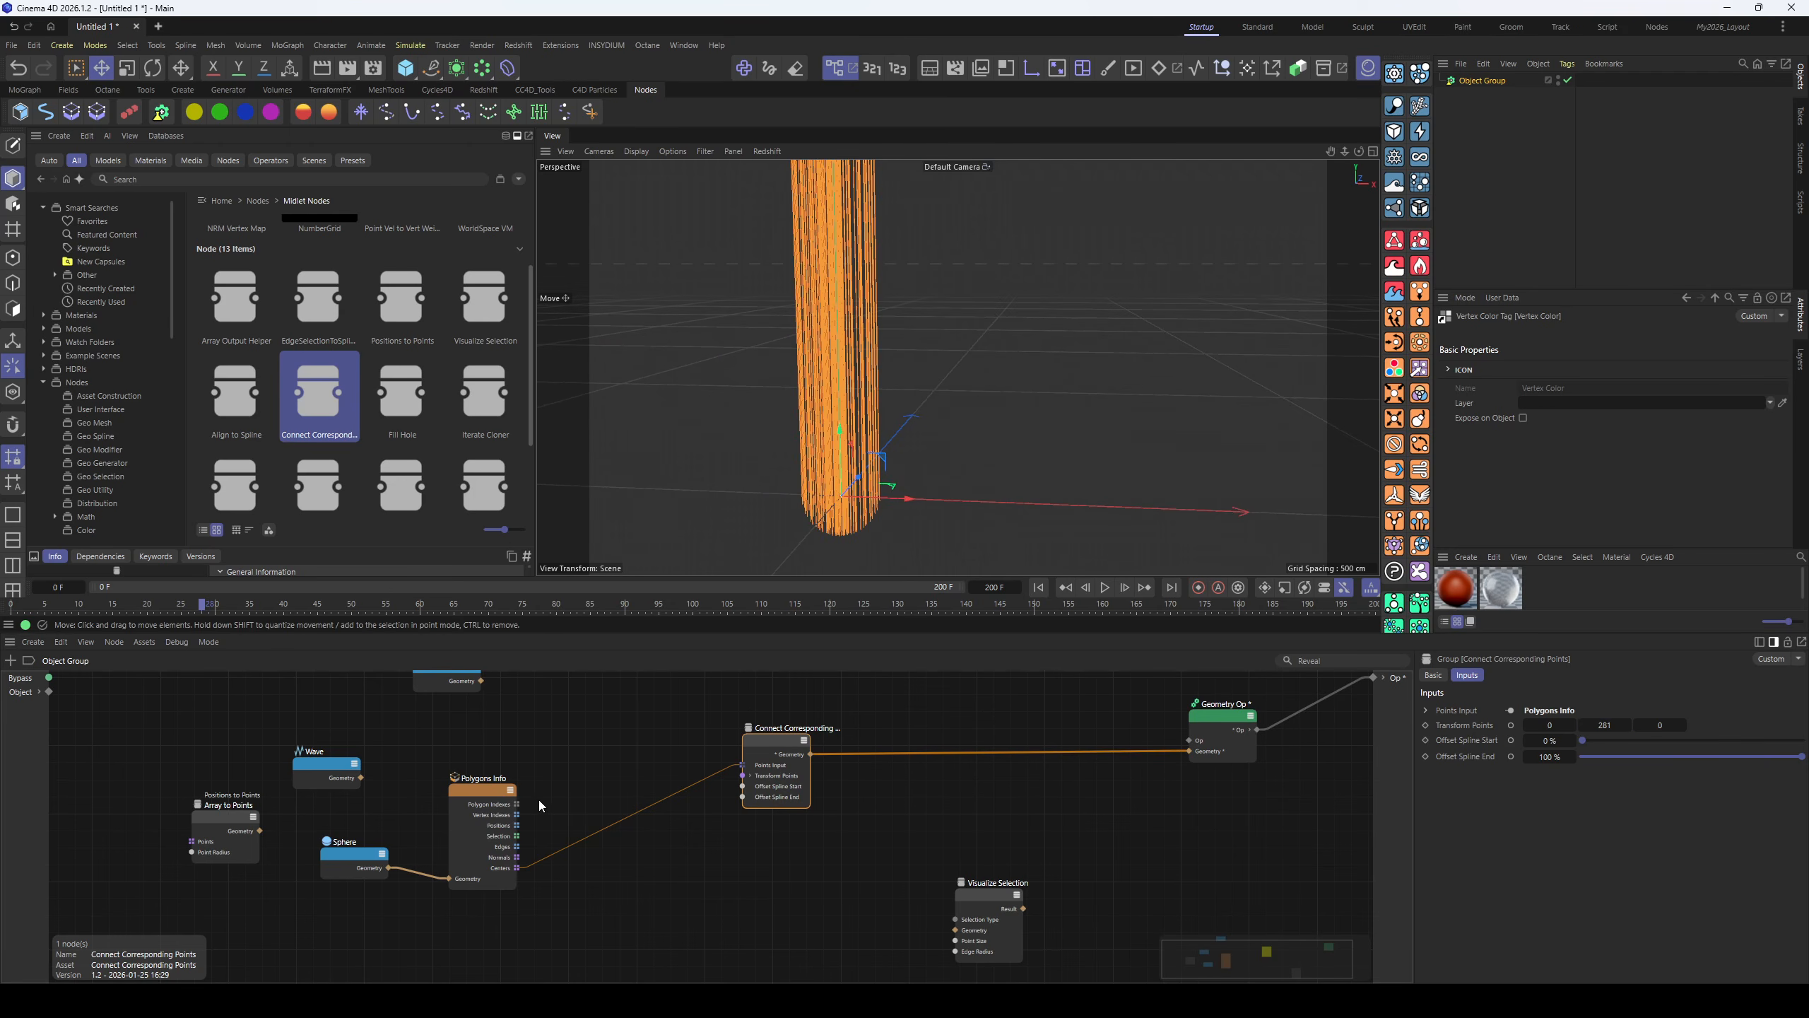
# - Move the Sphere node aside and feed the Cube's Geometry into Polygons Info in its place
pyautogui.moveTo(338, 848); pyautogui.dragTo(274, 884)
pyautogui.moveTo(348, 812); pyautogui.dragTo(382, 865, button='middle')
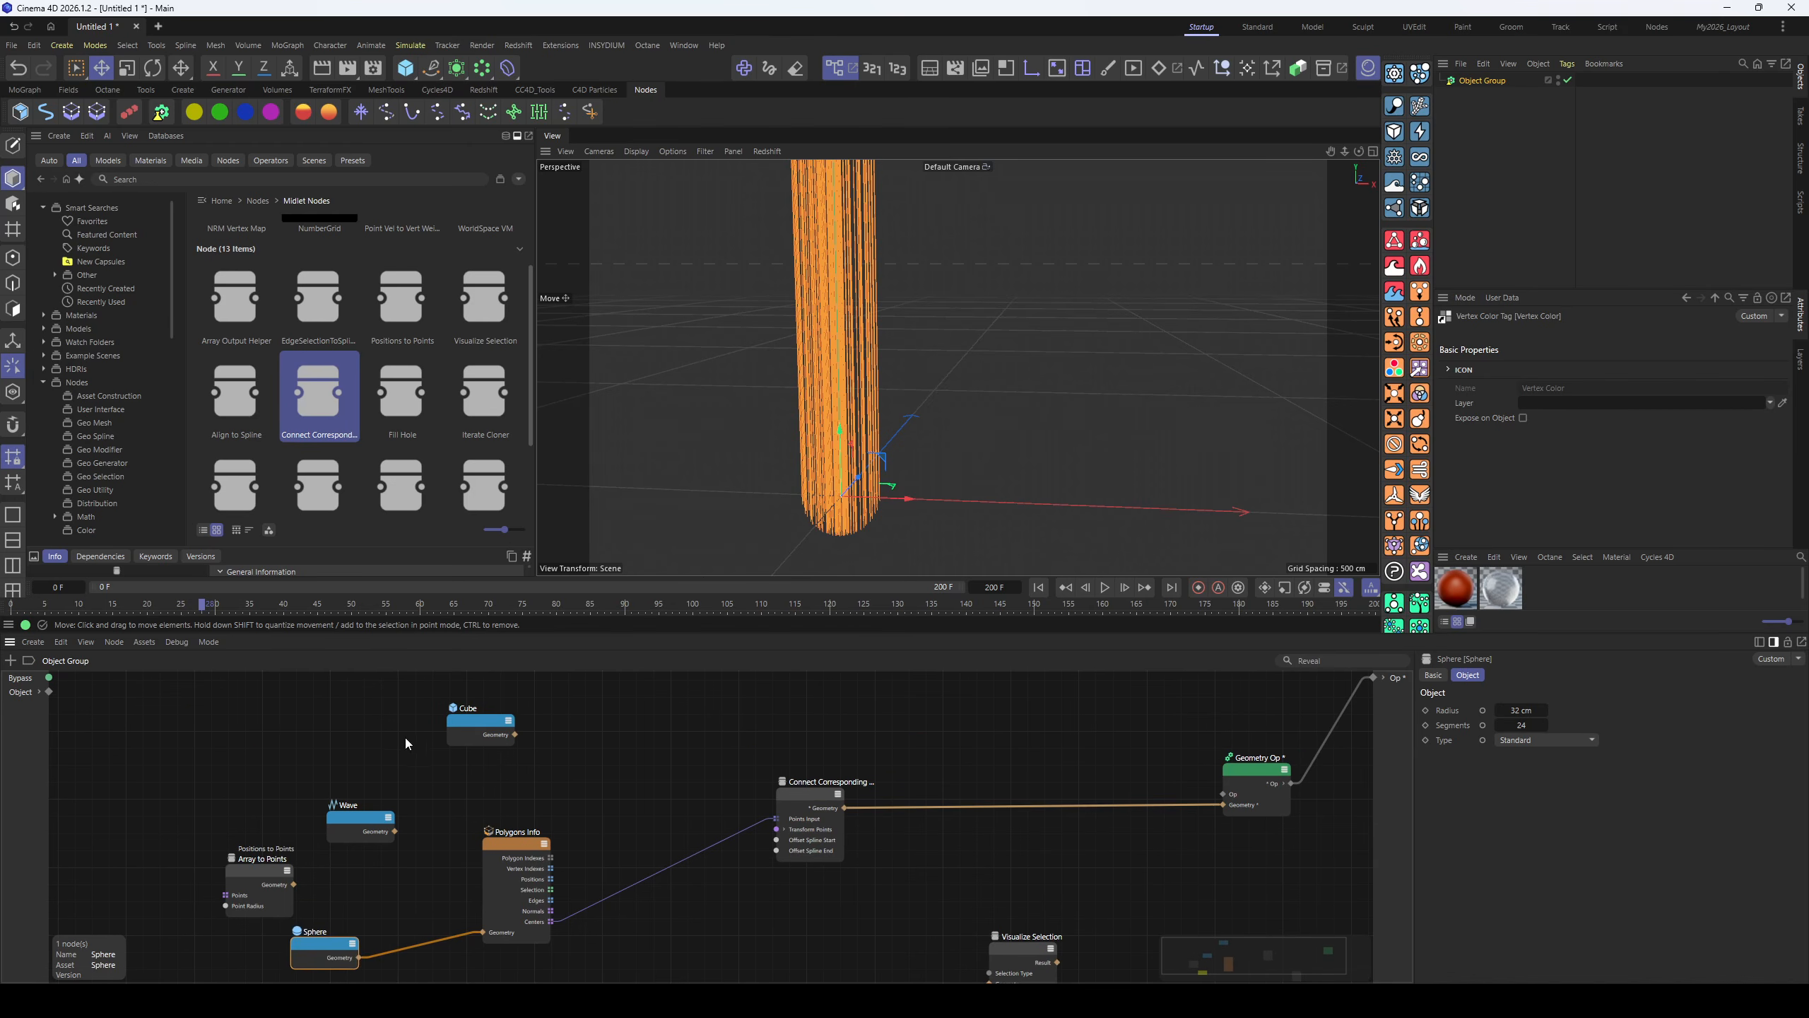
pyautogui.moveTo(482, 726); pyautogui.dragTo(484, 933)
pyautogui.scroll(-3, 893, 401)
pyautogui.keyDown('alt'); pyautogui.moveTo(893, 401); pyautogui.dragTo(1176, 528); pyautogui.keyUp('alt')
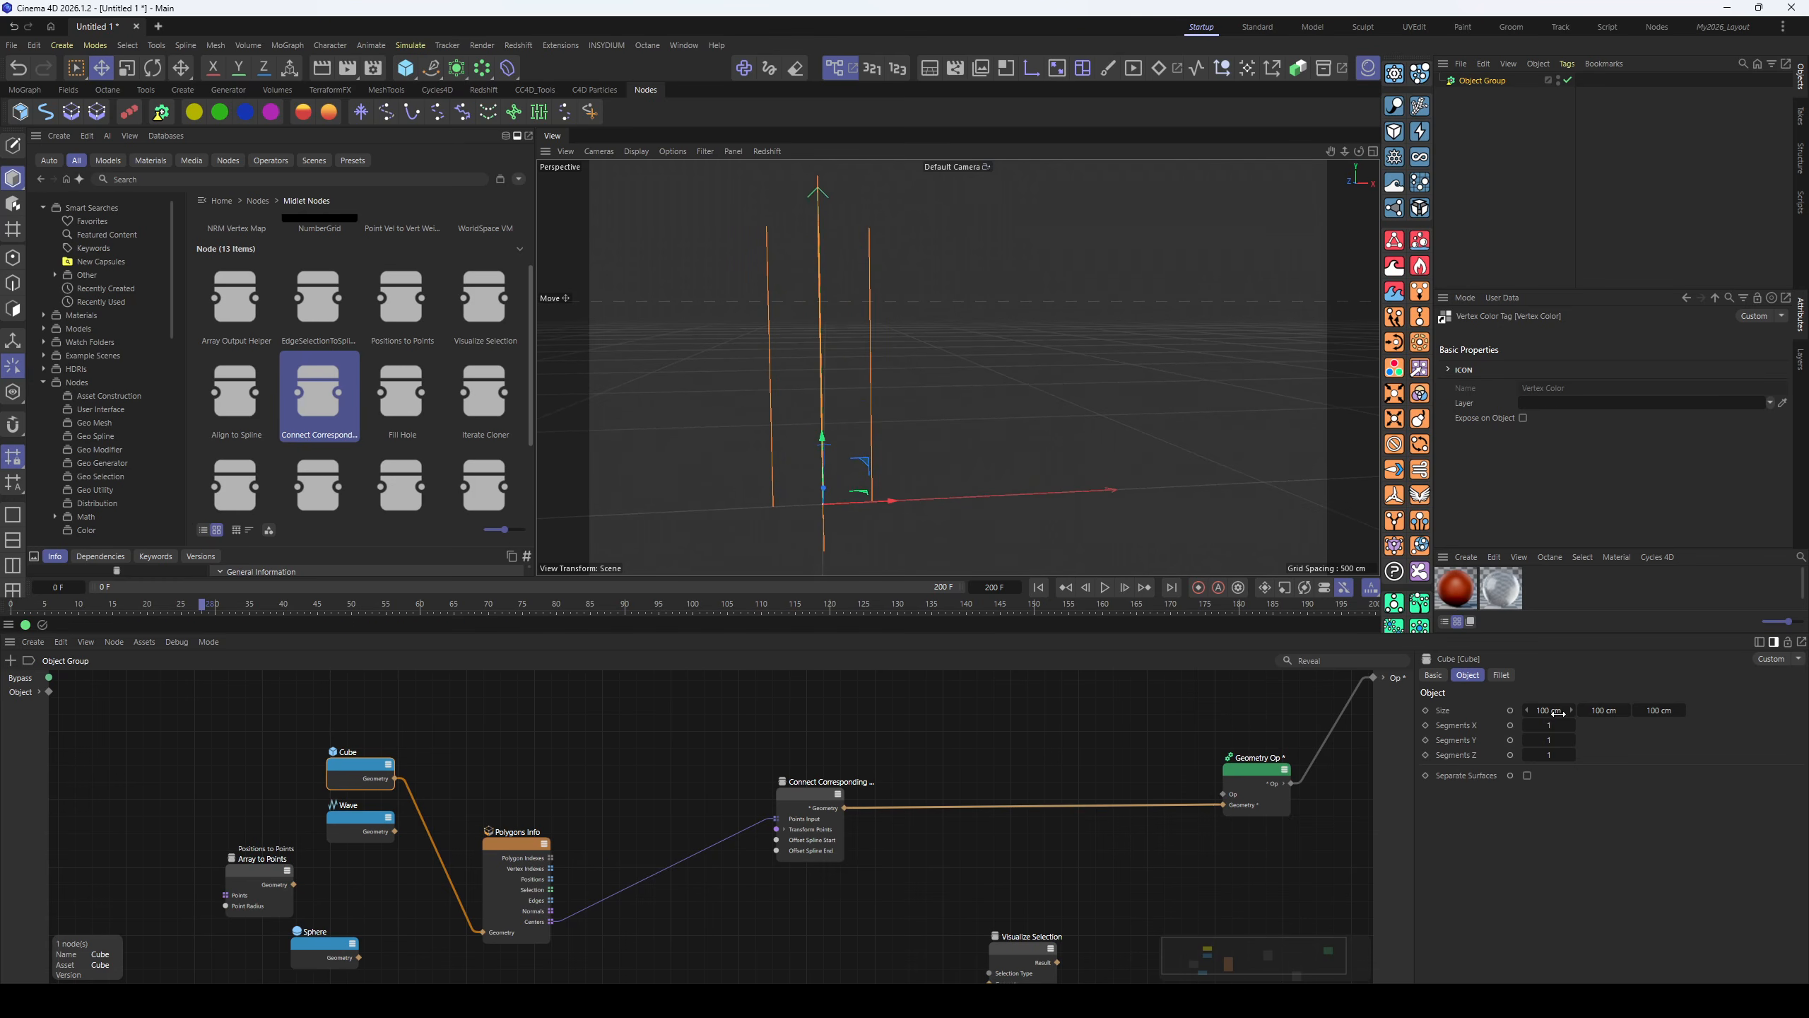
# - Set Transform Points on Connect Corresponding Points to 152, 141, 0 so the cube's splines run diagonally
pyautogui.click(816, 802)
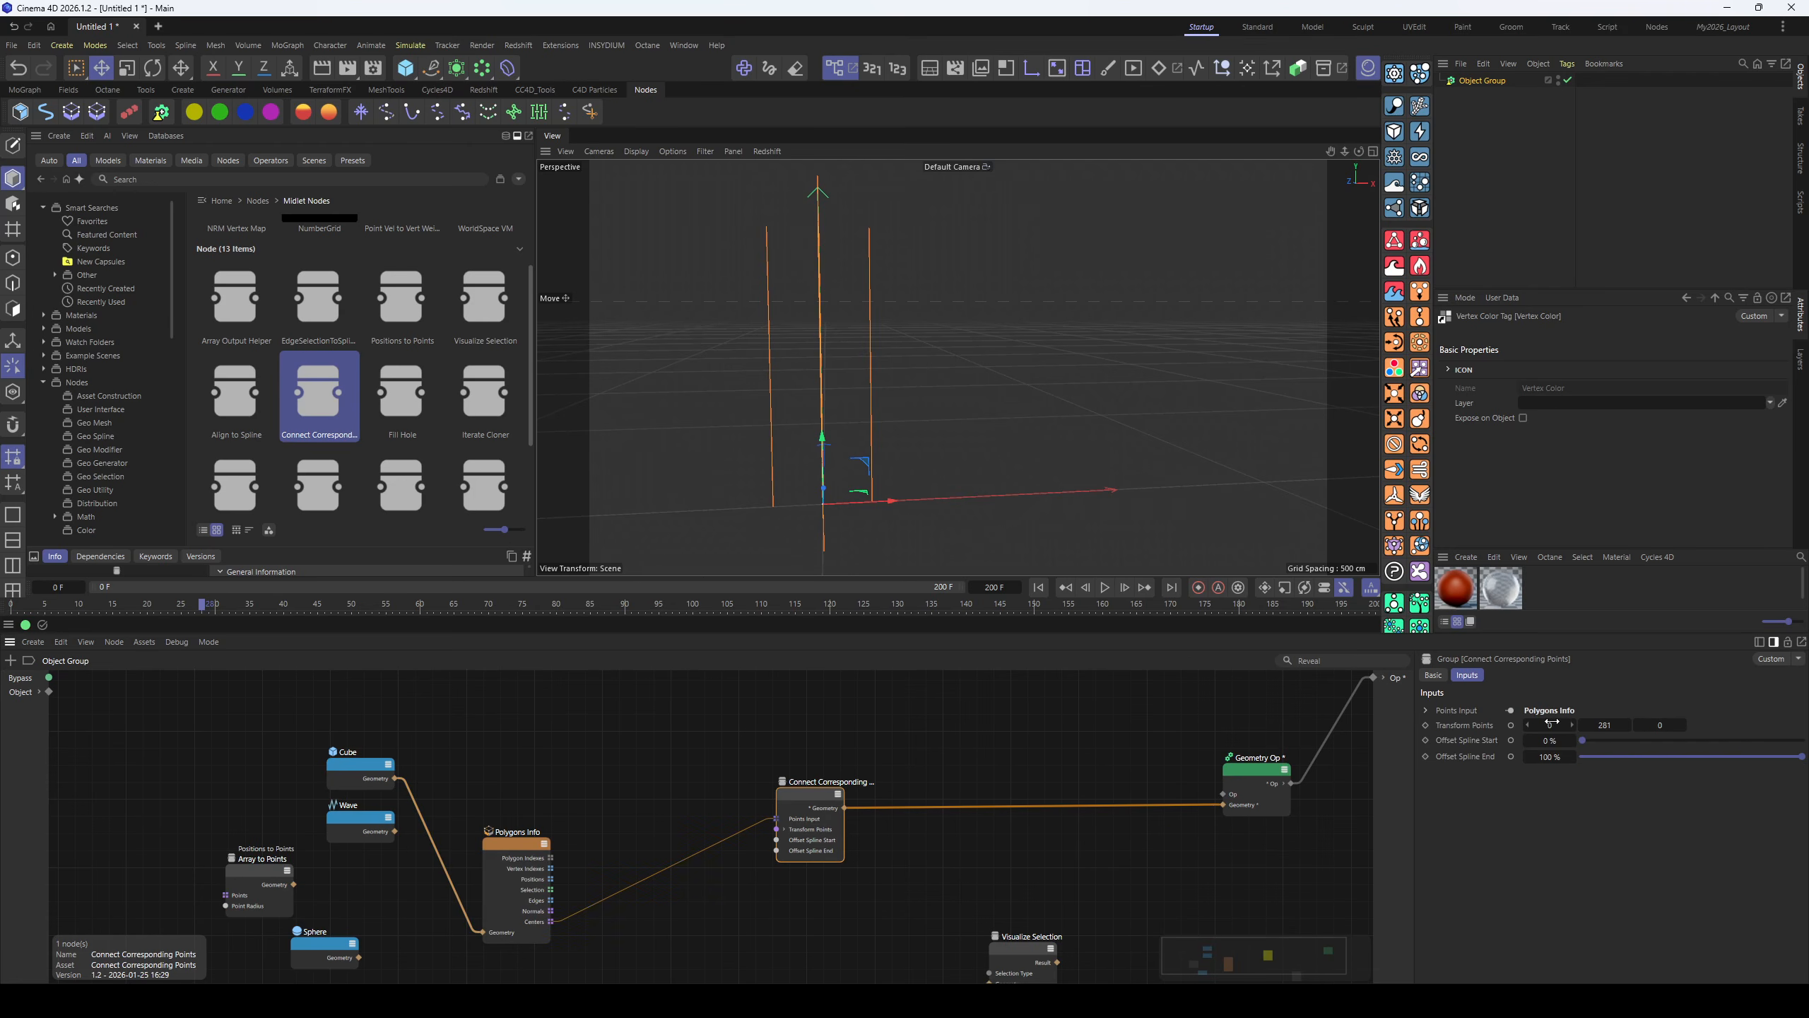
pyautogui.moveTo(1549, 723); pyautogui.dragTo(1596, 725)
pyautogui.moveTo(976, 463)
pyautogui.keyDown('alt'); pyautogui.mouseDown()
pyautogui.moveTo(1042, 449)
pyautogui.moveTo(992, 435)
pyautogui.mouseUp(); pyautogui.keyUp('alt')
# - Try trimming the splines with Offset Spline Start and Offset Spline End, returning them to 0 % and 100 %
pyautogui.moveTo(1583, 740)
pyautogui.mouseDown()
pyautogui.moveTo(1724, 741)
pyautogui.moveTo(1580, 740)
pyautogui.mouseUp()
pyautogui.moveTo(1802, 756)
pyautogui.mouseDown()
pyautogui.moveTo(1631, 757)
pyautogui.moveTo(1802, 756)
pyautogui.mouseUp()
pyautogui.moveTo(1582, 740)
pyautogui.mouseDown()
pyautogui.moveTo(1683, 740)
pyautogui.moveTo(1584, 740)
pyautogui.mouseUp()
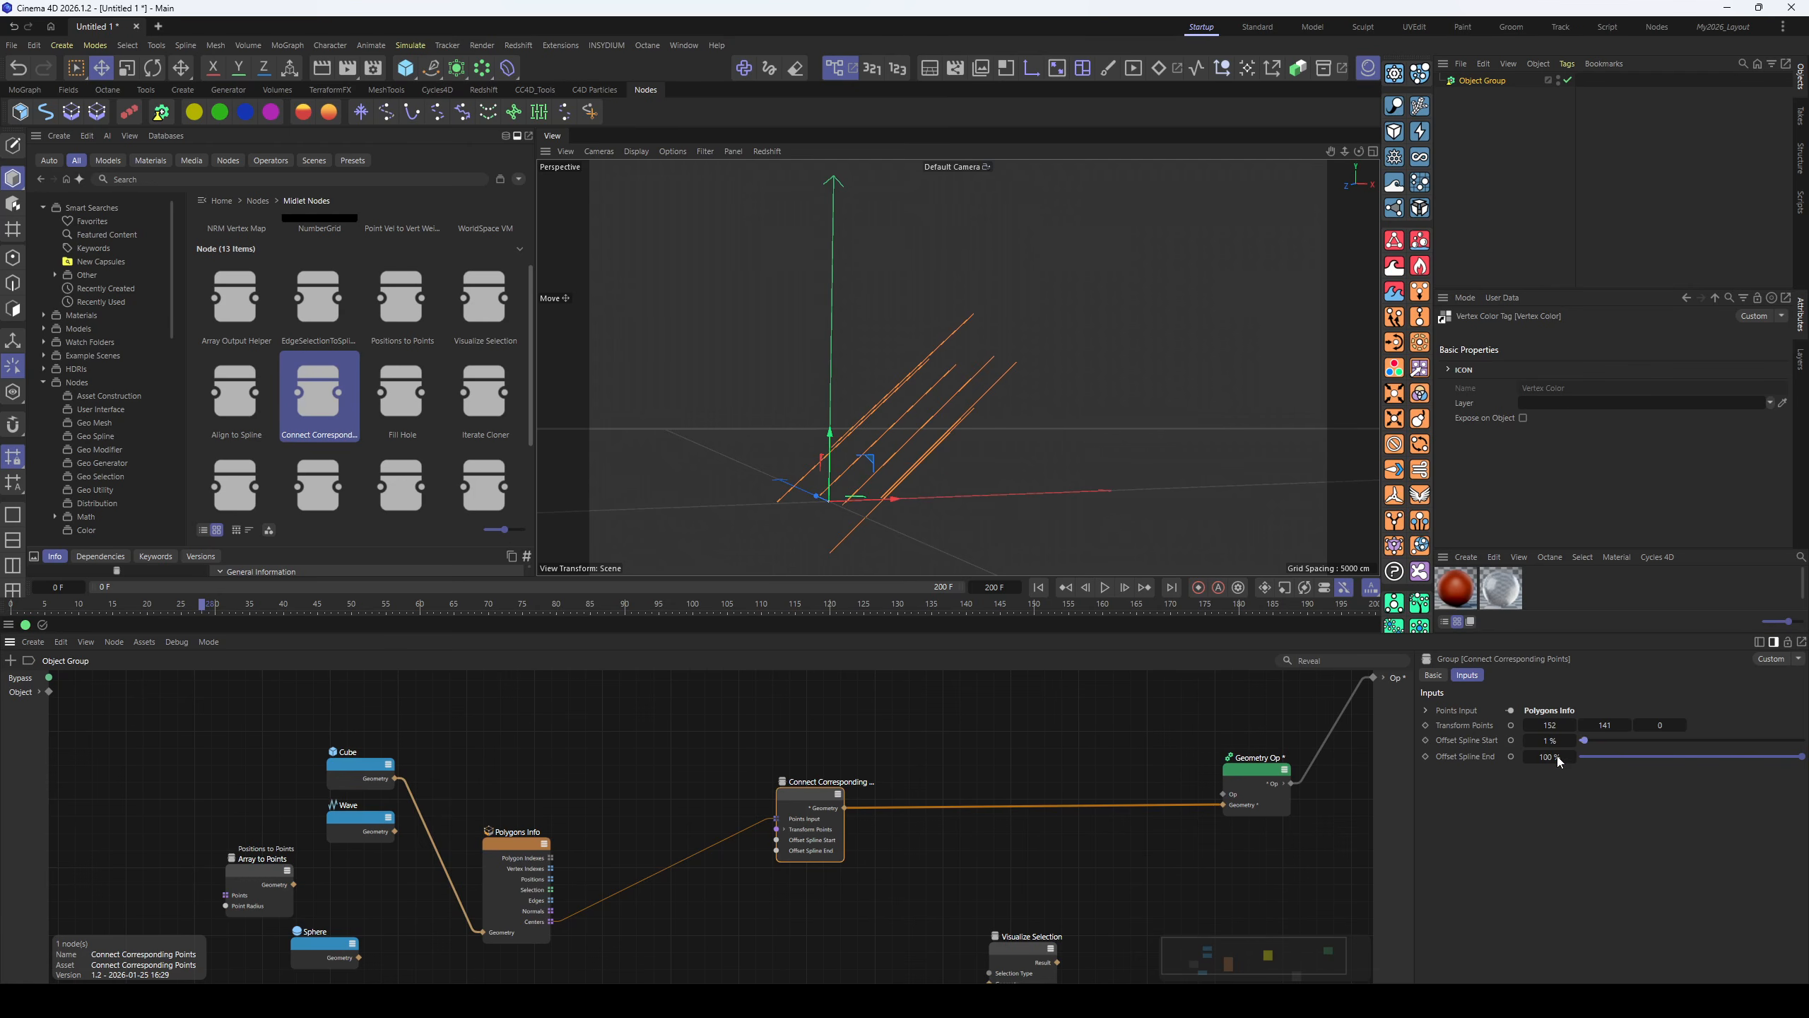
pyautogui.moveTo(1802, 756)
pyautogui.mouseDown()
pyautogui.moveTo(1617, 756)
pyautogui.moveTo(1802, 756)
pyautogui.mouseUp()
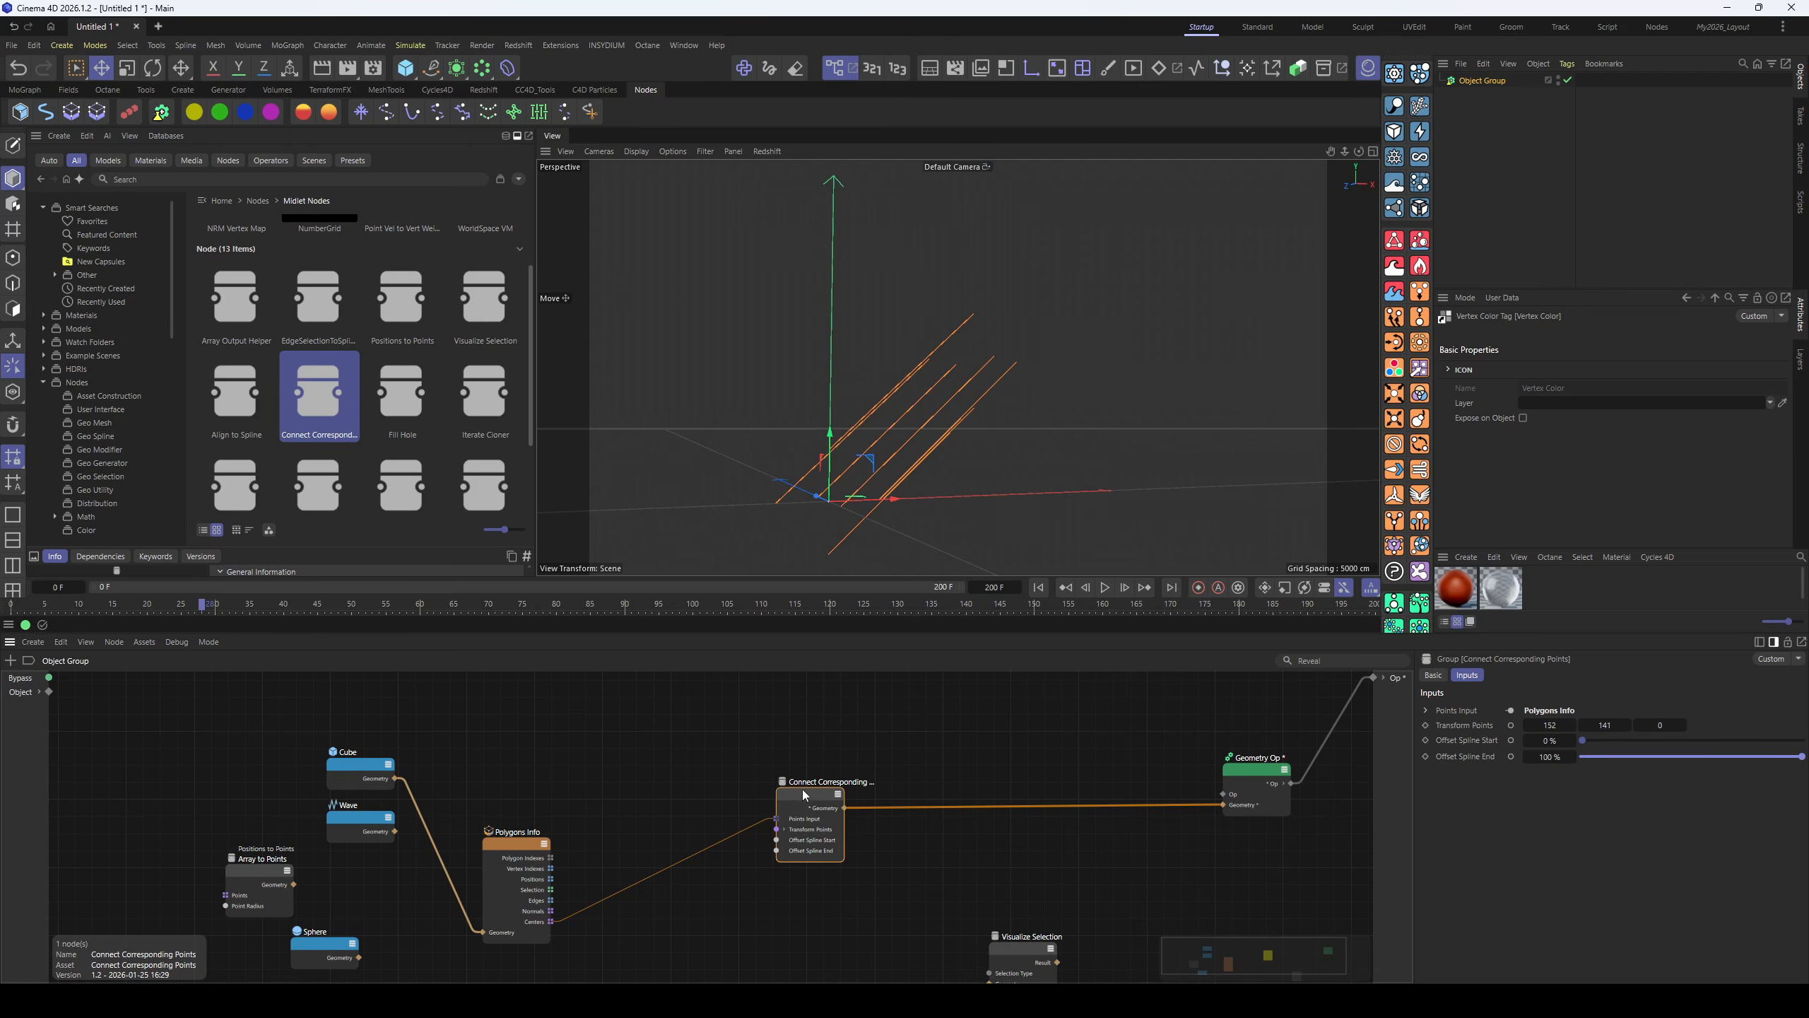
pyautogui.moveTo(805, 795); pyautogui.dragTo(825, 794)
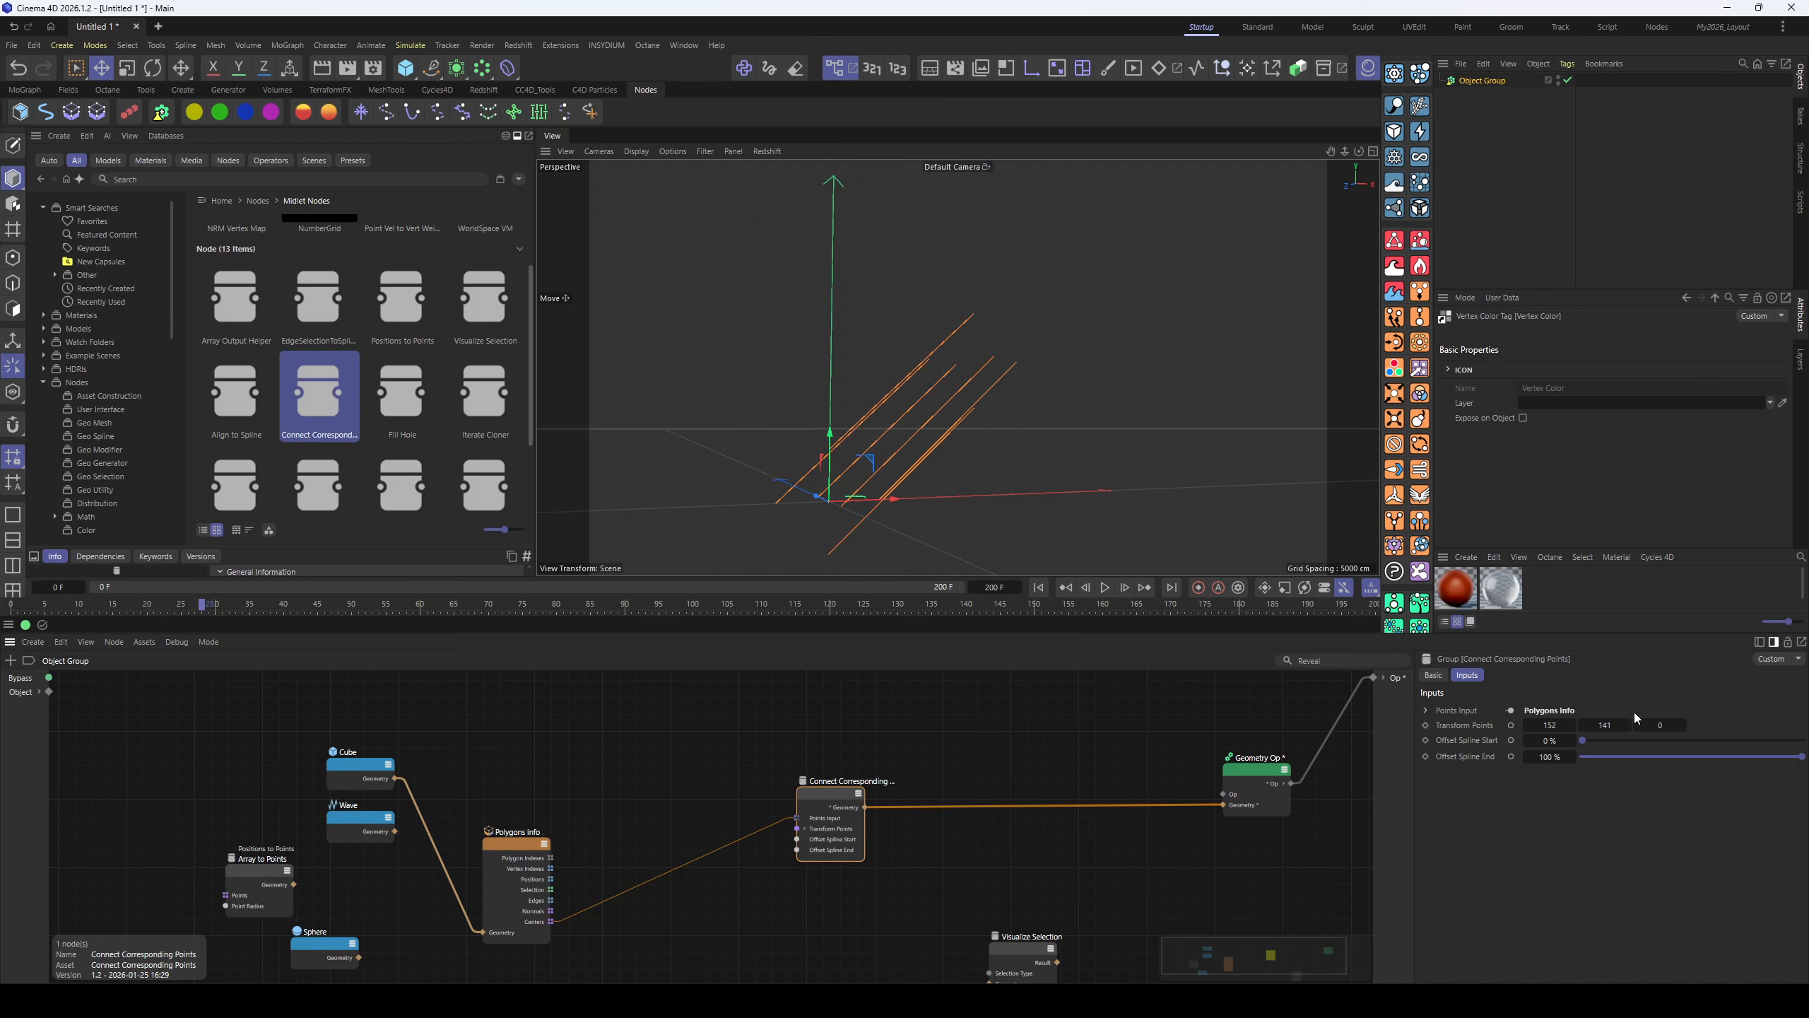
pyautogui.keyDown('alt'); pyautogui.moveTo(822, 437); pyautogui.dragTo(922, 486); pyautogui.keyUp('alt')
pyautogui.moveTo(1586, 742)
pyautogui.mouseDown()
pyautogui.moveTo(1672, 742)
pyautogui.moveTo(1578, 744)
pyautogui.mouseUp()
pyautogui.moveTo(1797, 758)
pyautogui.mouseDown()
pyautogui.moveTo(1769, 749)
pyautogui.moveTo(1802, 756)
pyautogui.mouseUp()
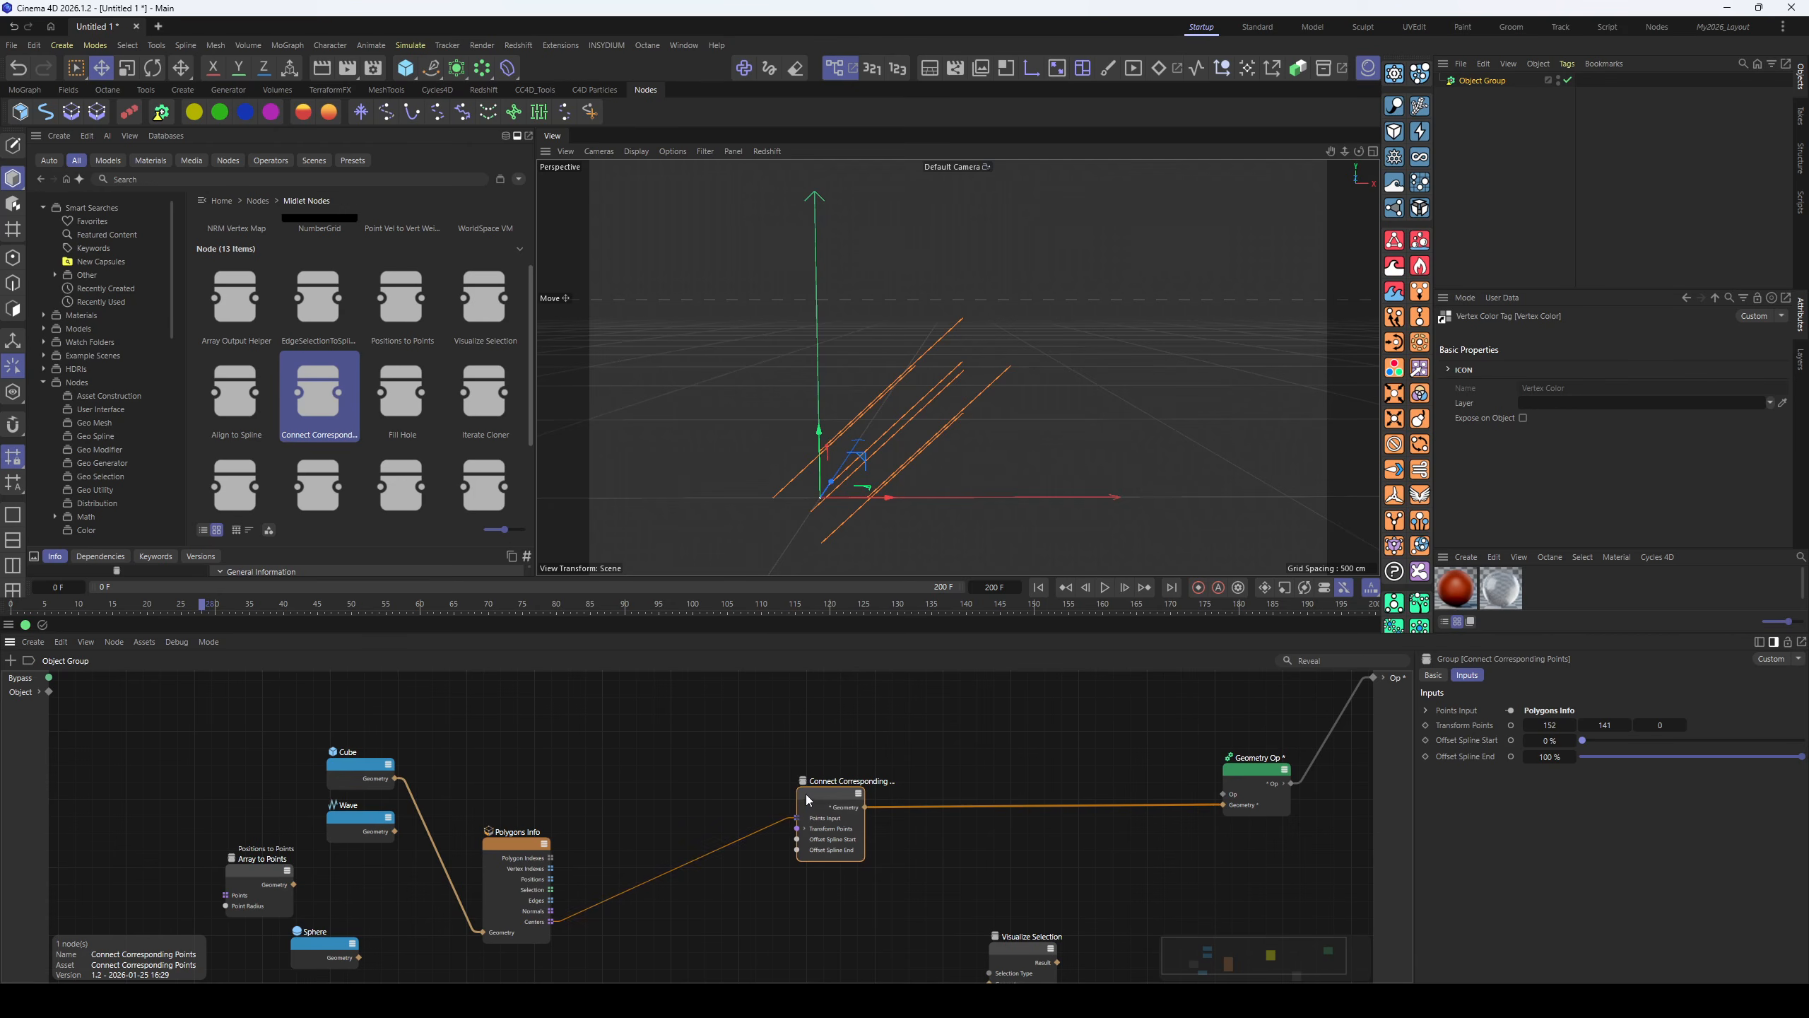
# - Examine the splines generated from the cube's polygon centers from several angles in the viewport
pyautogui.moveTo(819, 799); pyautogui.dragTo(836, 811)
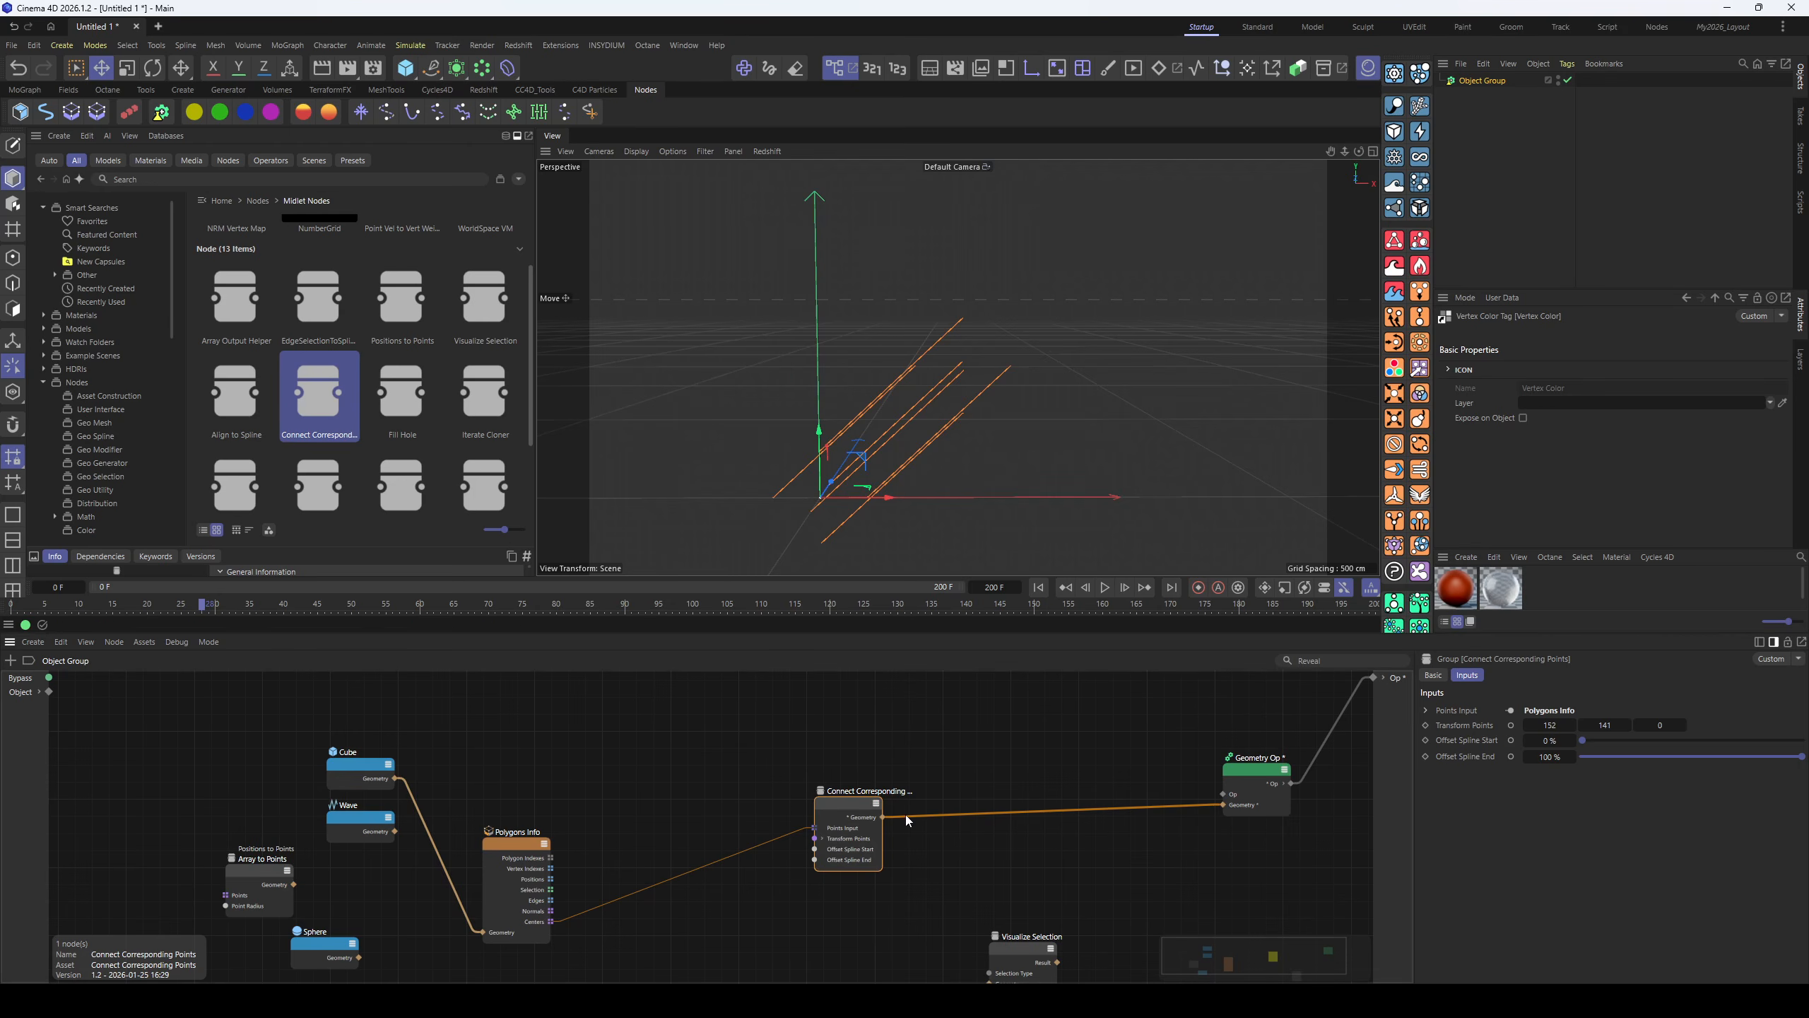
pyautogui.moveTo(856, 805)
pyautogui.mouseDown()
pyautogui.moveTo(888, 800)
pyautogui.moveTo(863, 798)
pyautogui.mouseUp()
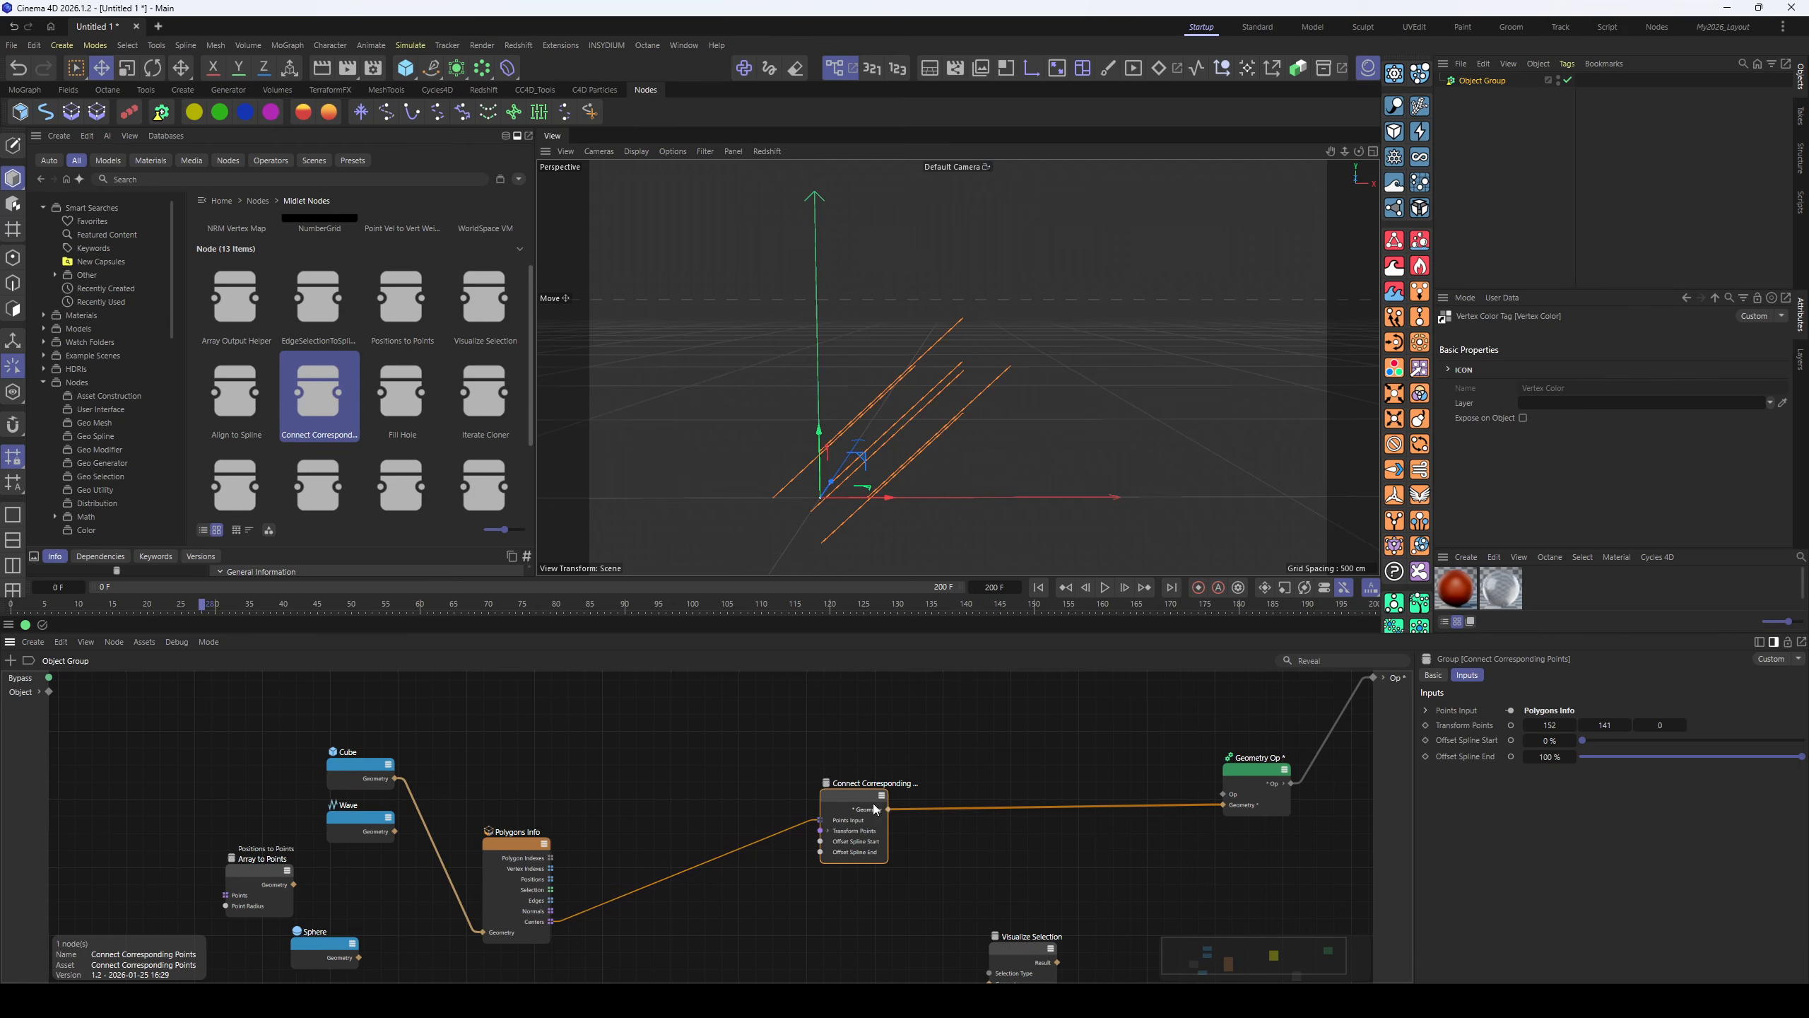
pyautogui.keyDown('alt'); pyautogui.moveTo(999, 415); pyautogui.dragTo(1058, 478); pyautogui.keyUp('alt')
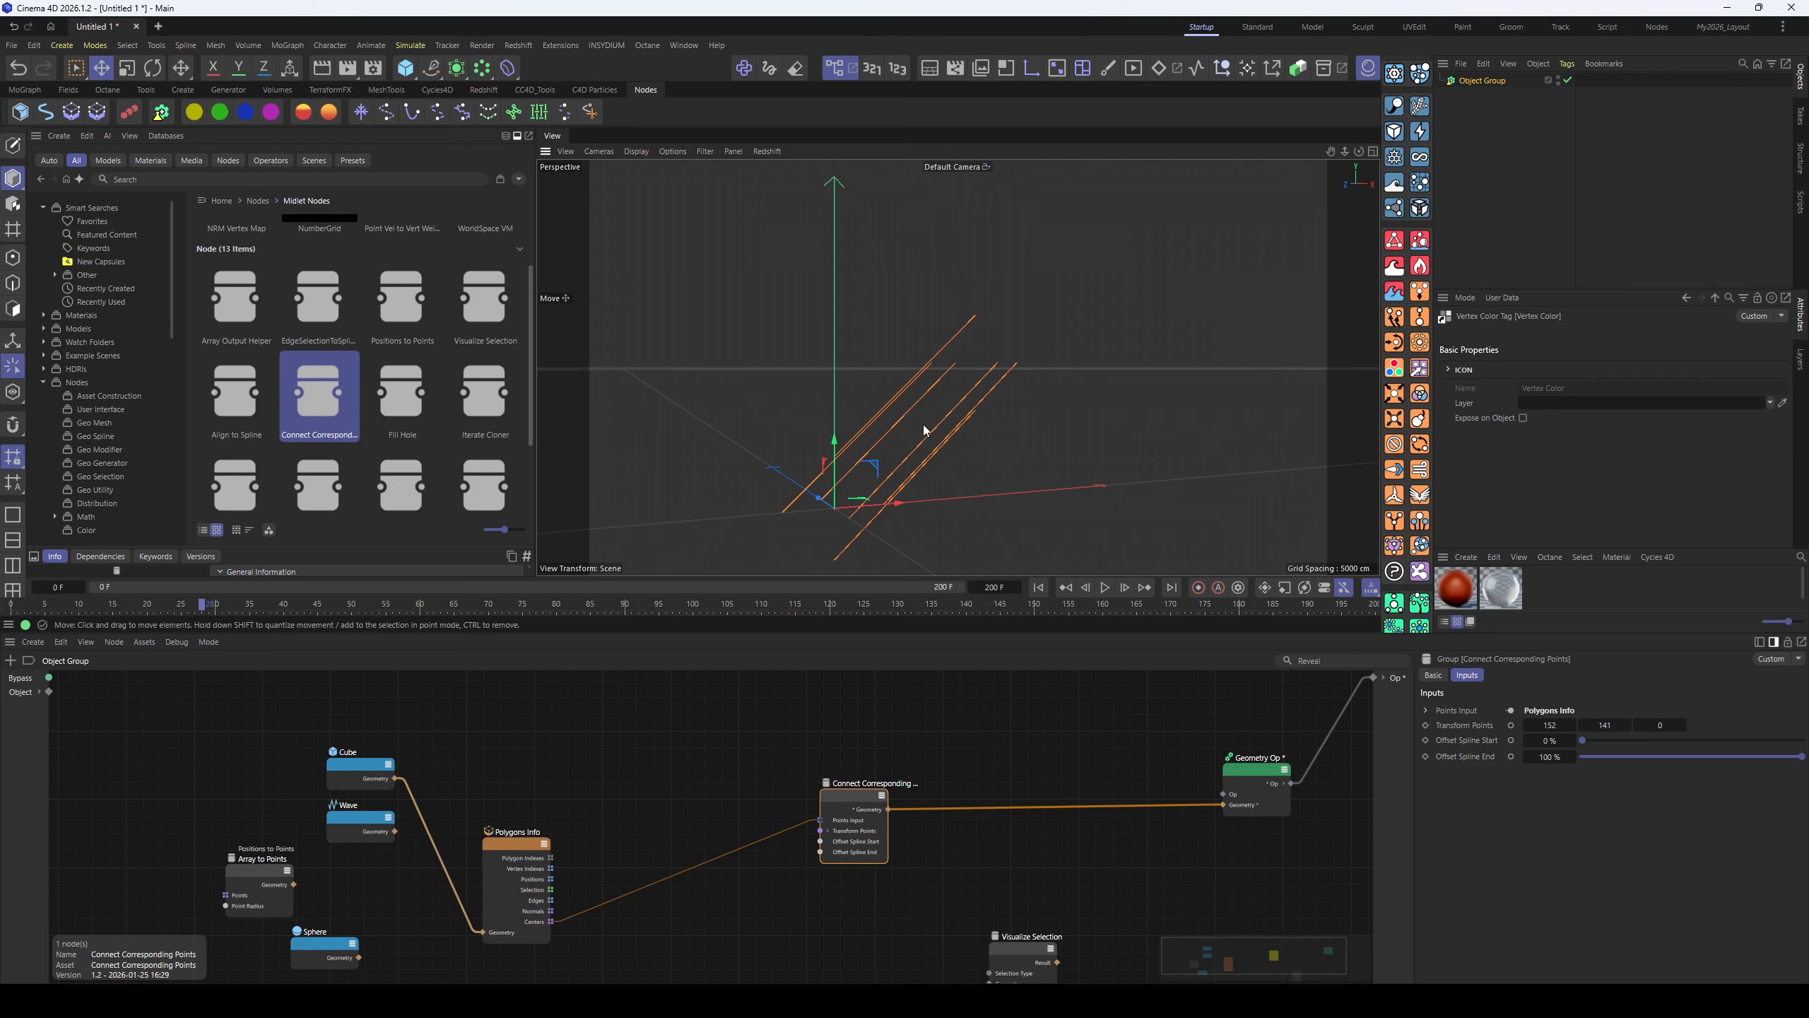
pyautogui.keyDown('alt'); pyautogui.moveTo(923, 424); pyautogui.dragTo(880, 456); pyautogui.keyUp('alt')
pyautogui.keyDown('alt'); pyautogui.moveTo(977, 383); pyautogui.dragTo(875, 431); pyautogui.keyUp('alt')
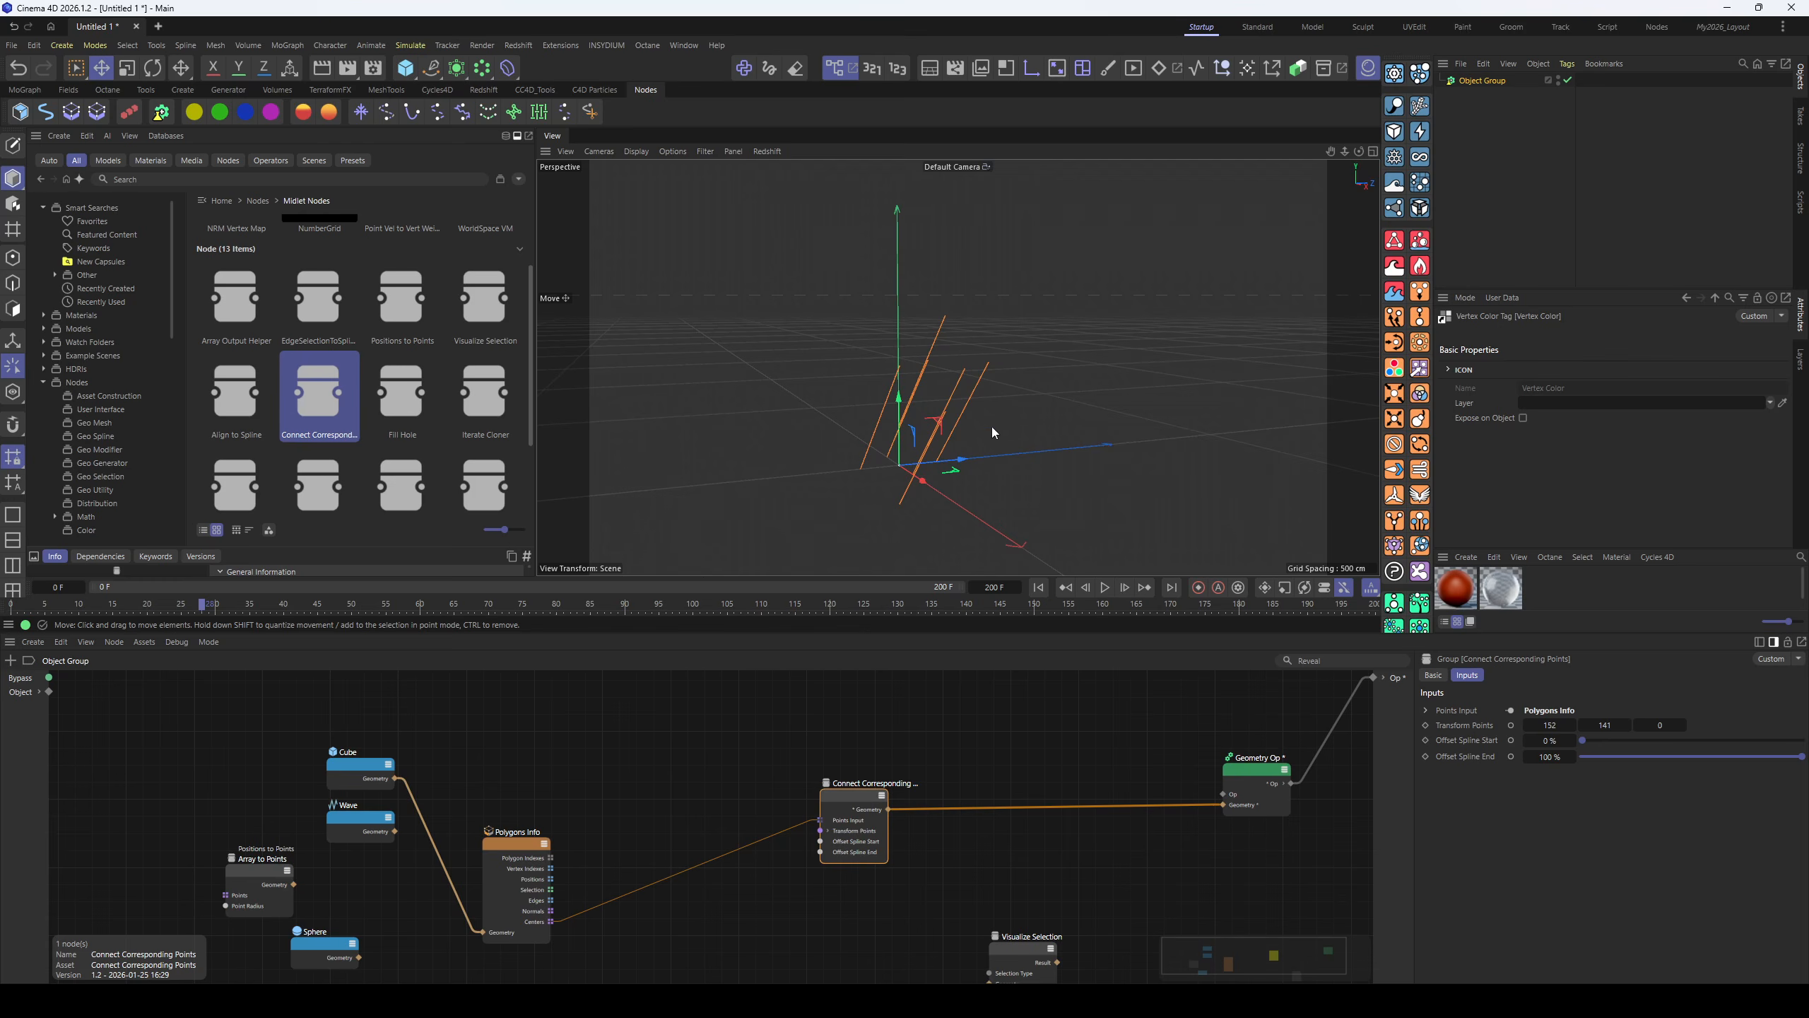
pyautogui.moveTo(858, 807); pyautogui.dragTo(829, 800)
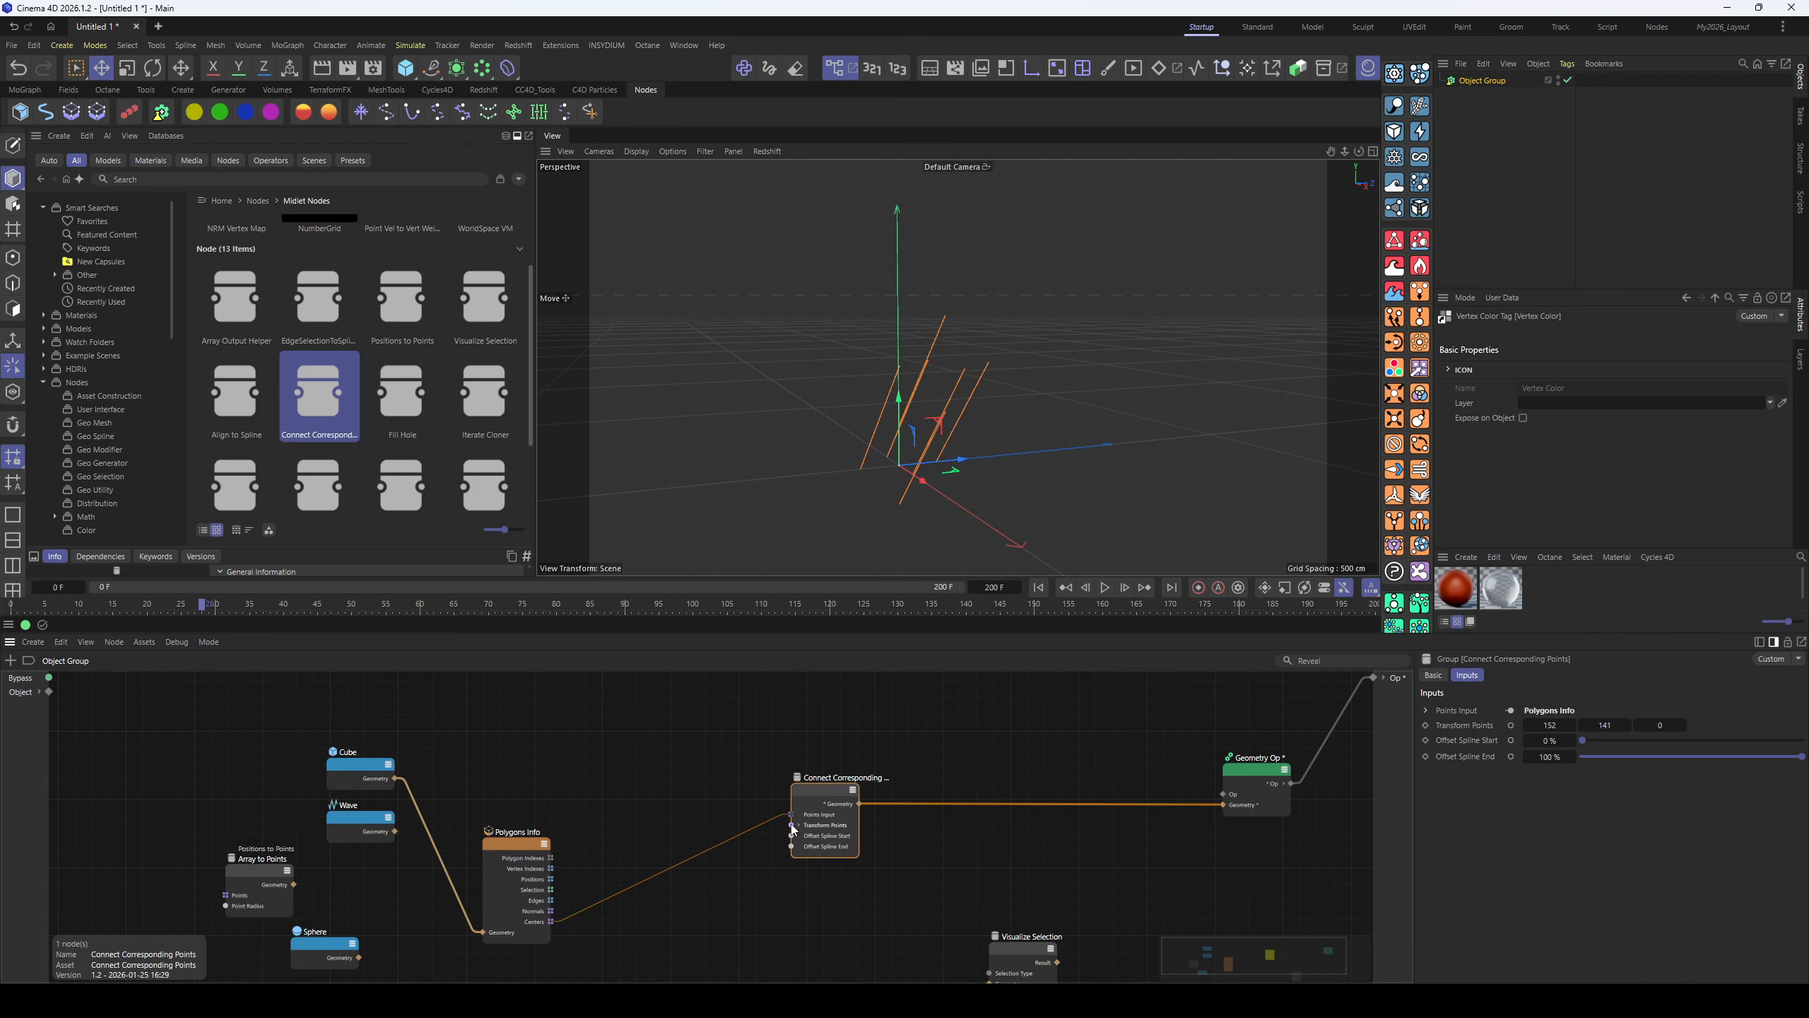
pyautogui.moveTo(827, 790); pyautogui.dragTo(861, 802)
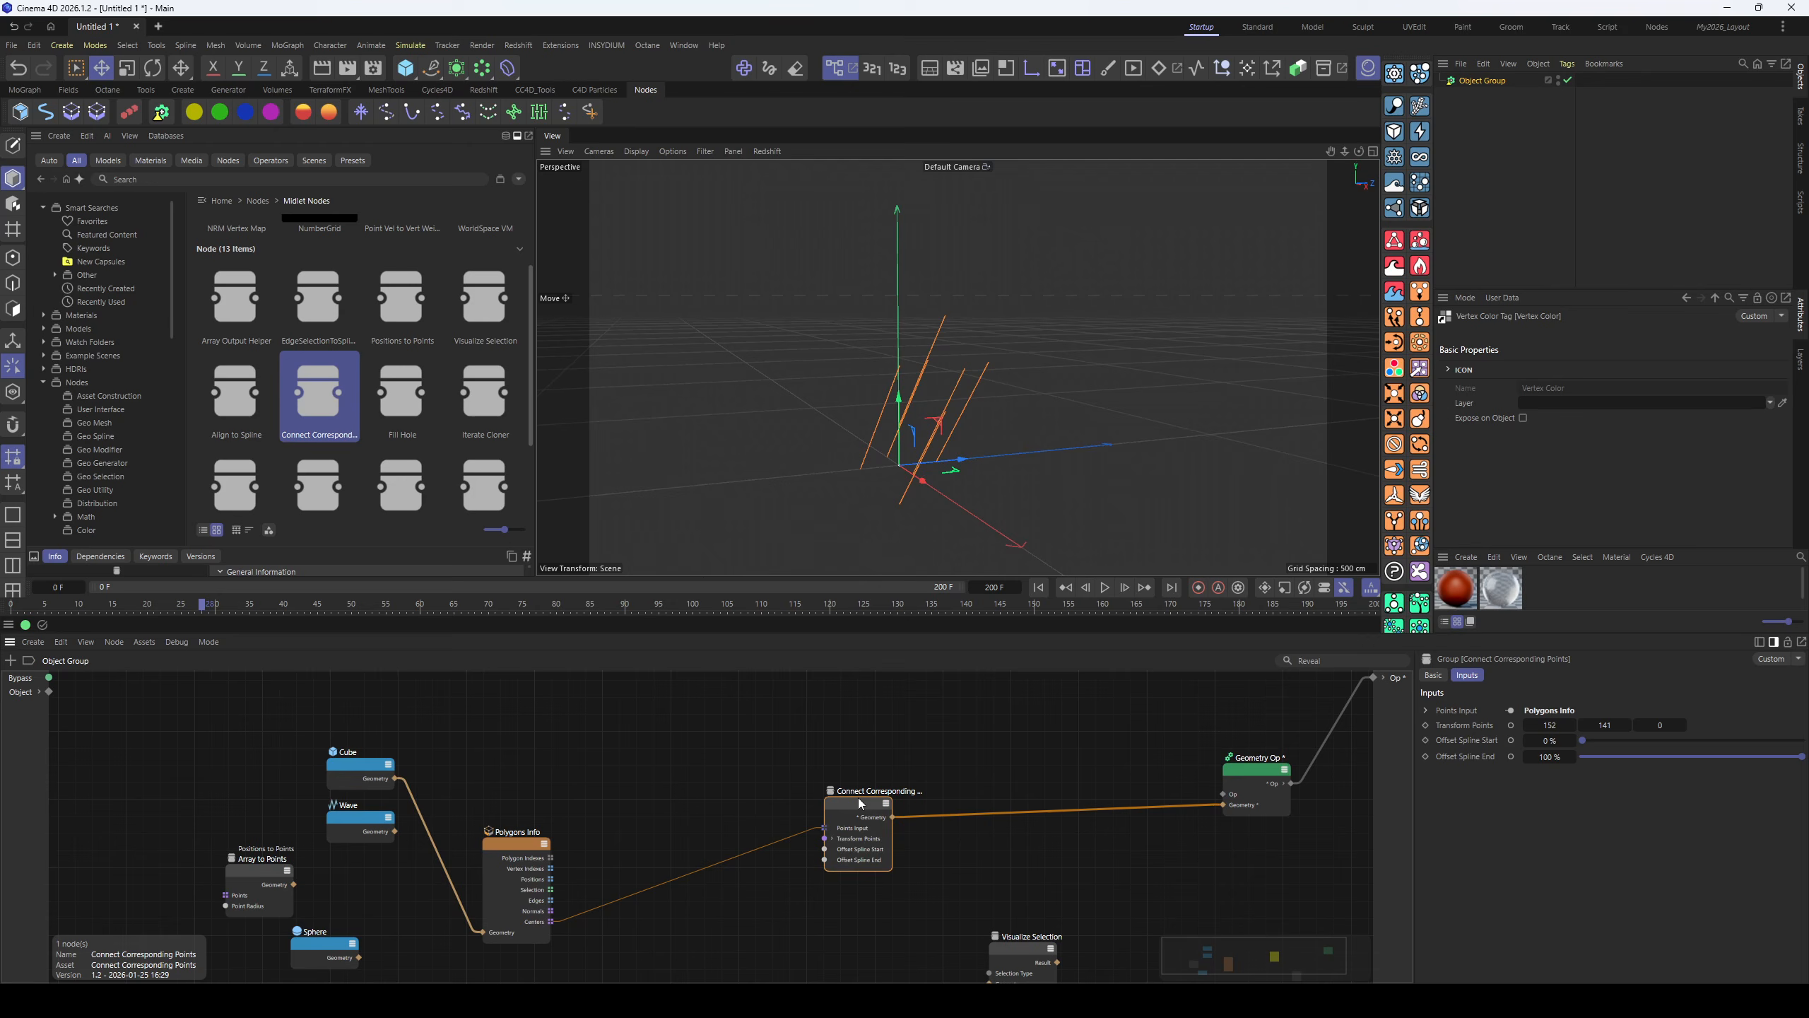
# - Disconnect Connect Corresponding Points from Polygons Info and Geometry Op, and move the node aside
pyautogui.doubleClick(800, 835)
pyautogui.doubleClick(910, 818)
pyautogui.moveTo(854, 802); pyautogui.dragTo(774, 802)
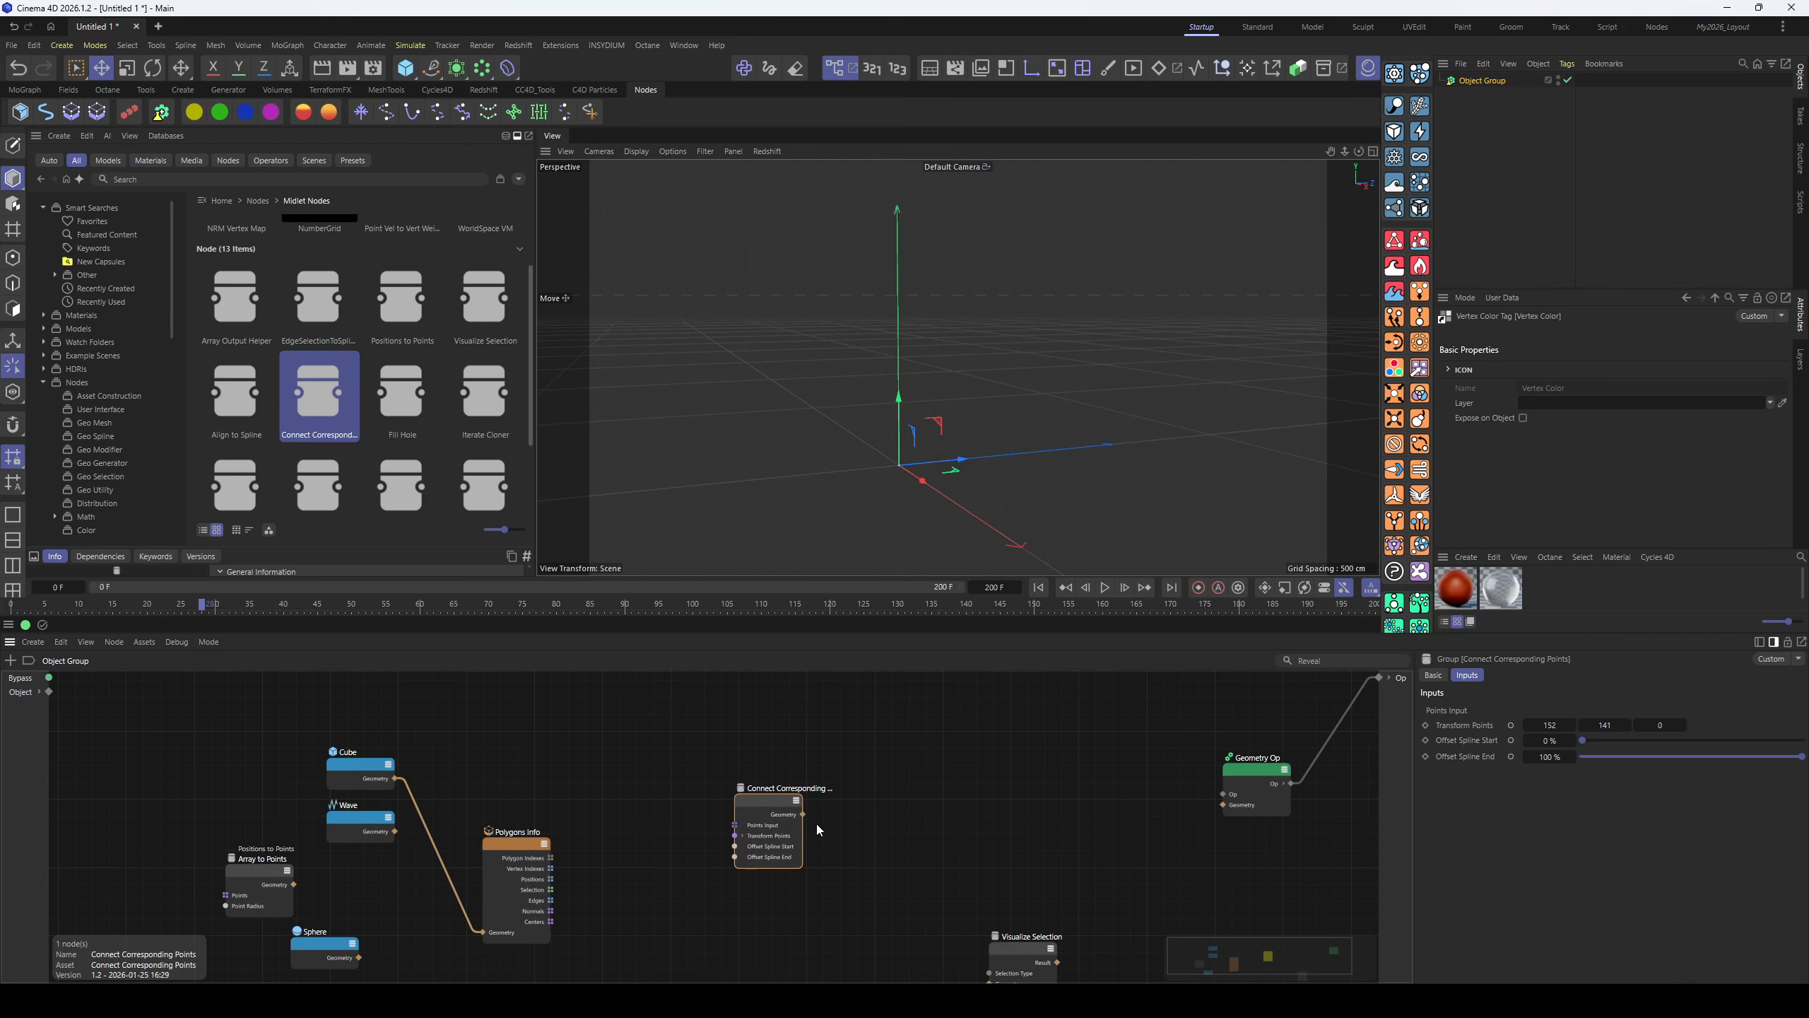
# - Replace the Connect Corresponding Points node in the graph with the Fill Hole node from the asset library
pyautogui.press('Delete')
pyautogui.moveTo(397, 400); pyautogui.dragTo(809, 777)
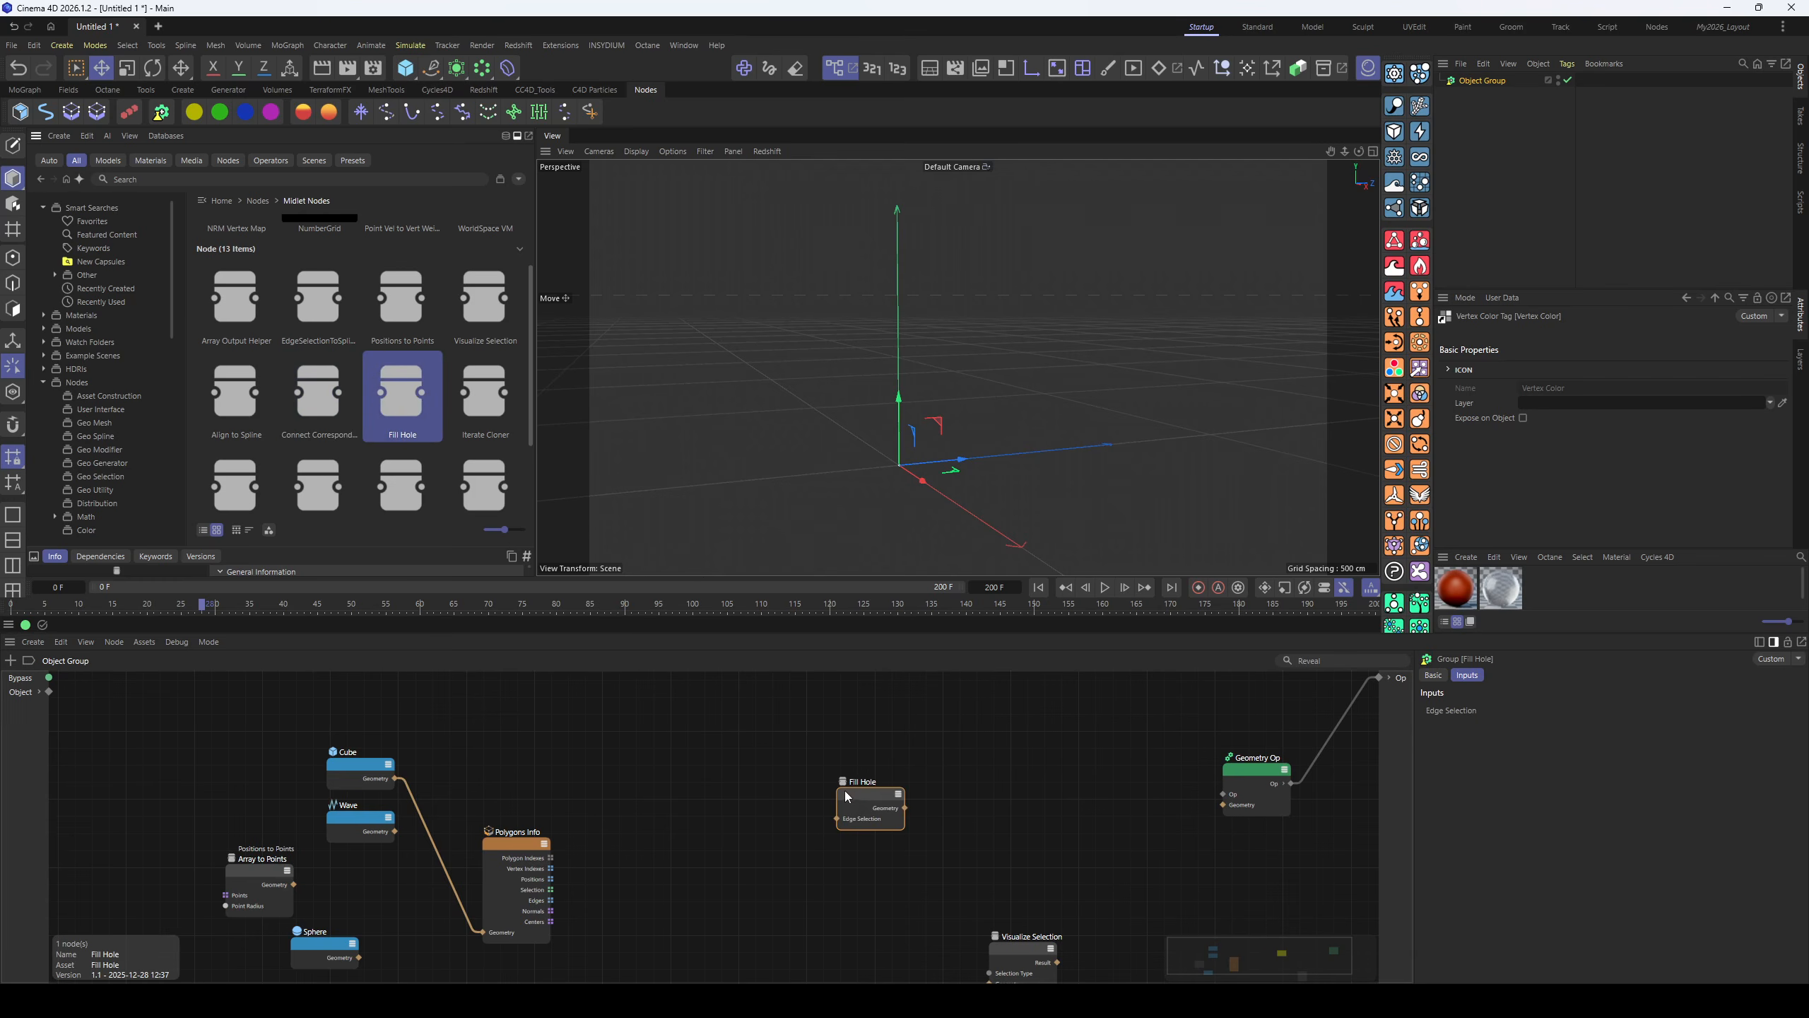
# - Add a Cylinder node, move Fill Hole out of the way, and connect the cylinder's geometry to Geometry Op
pyautogui.click(571, 804)
pyautogui.hotkey('shift', 'c')
pyautogui.write('y')
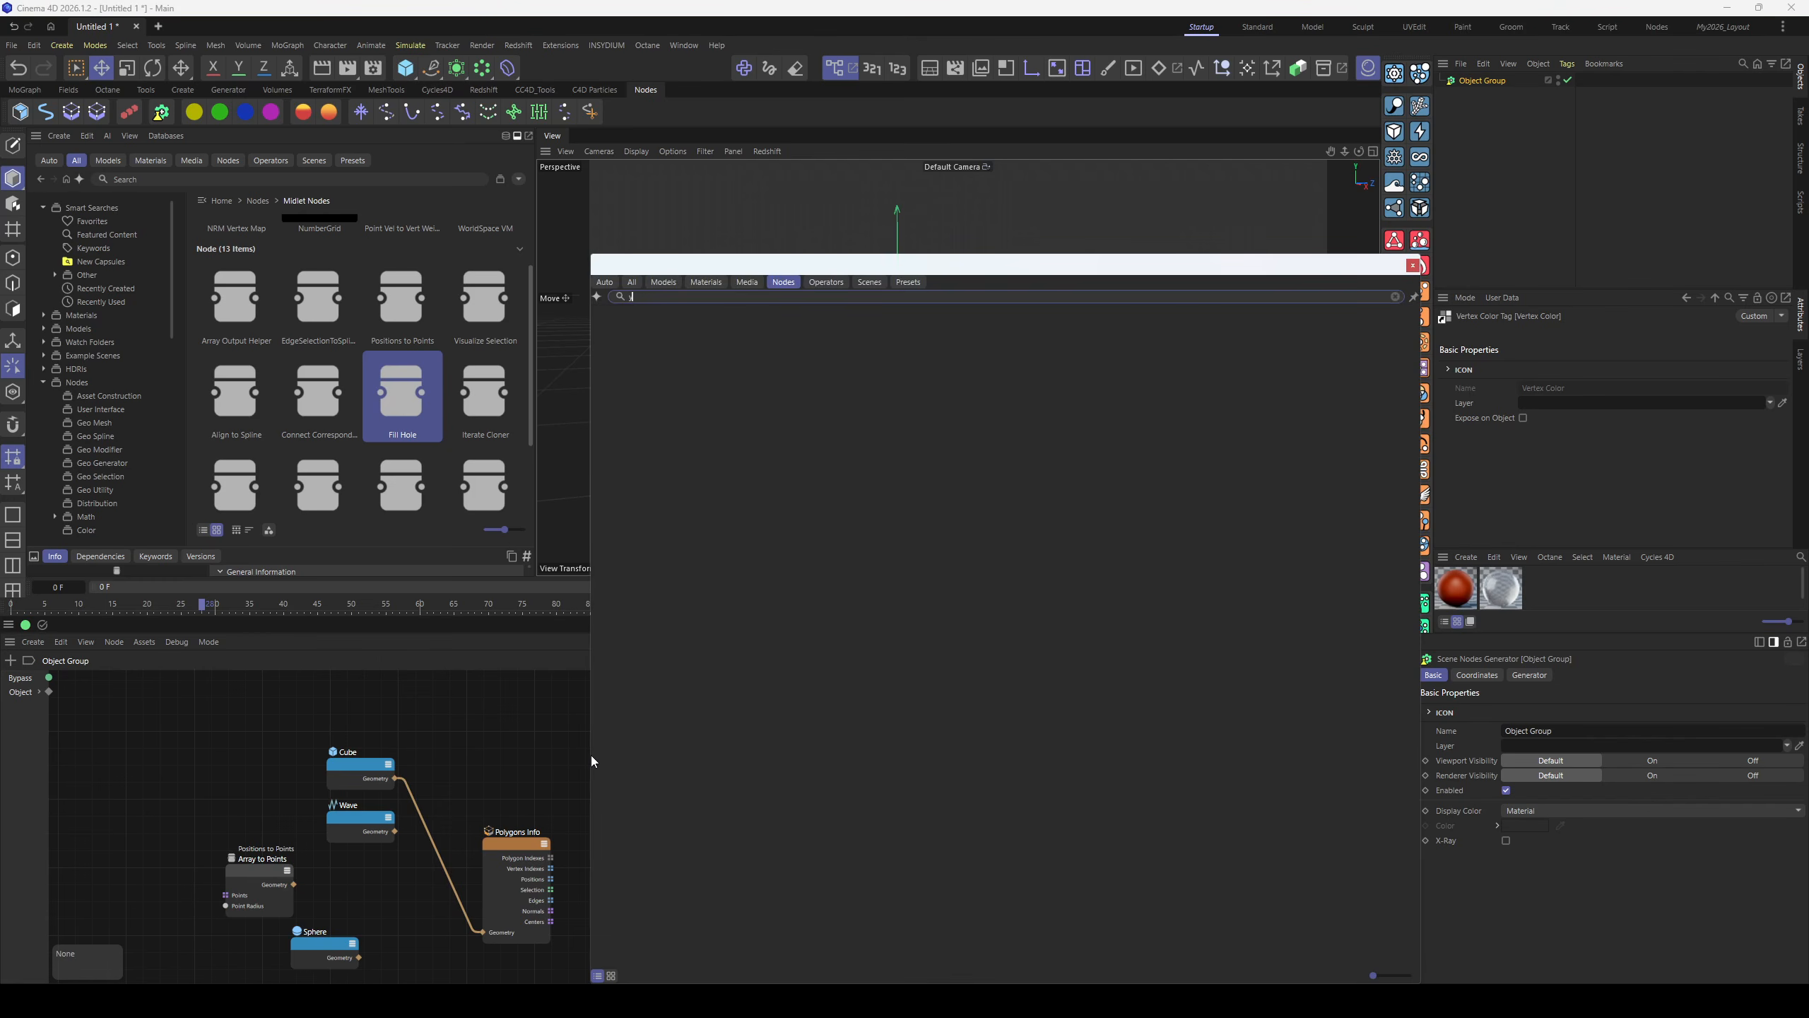
pyautogui.write('l')
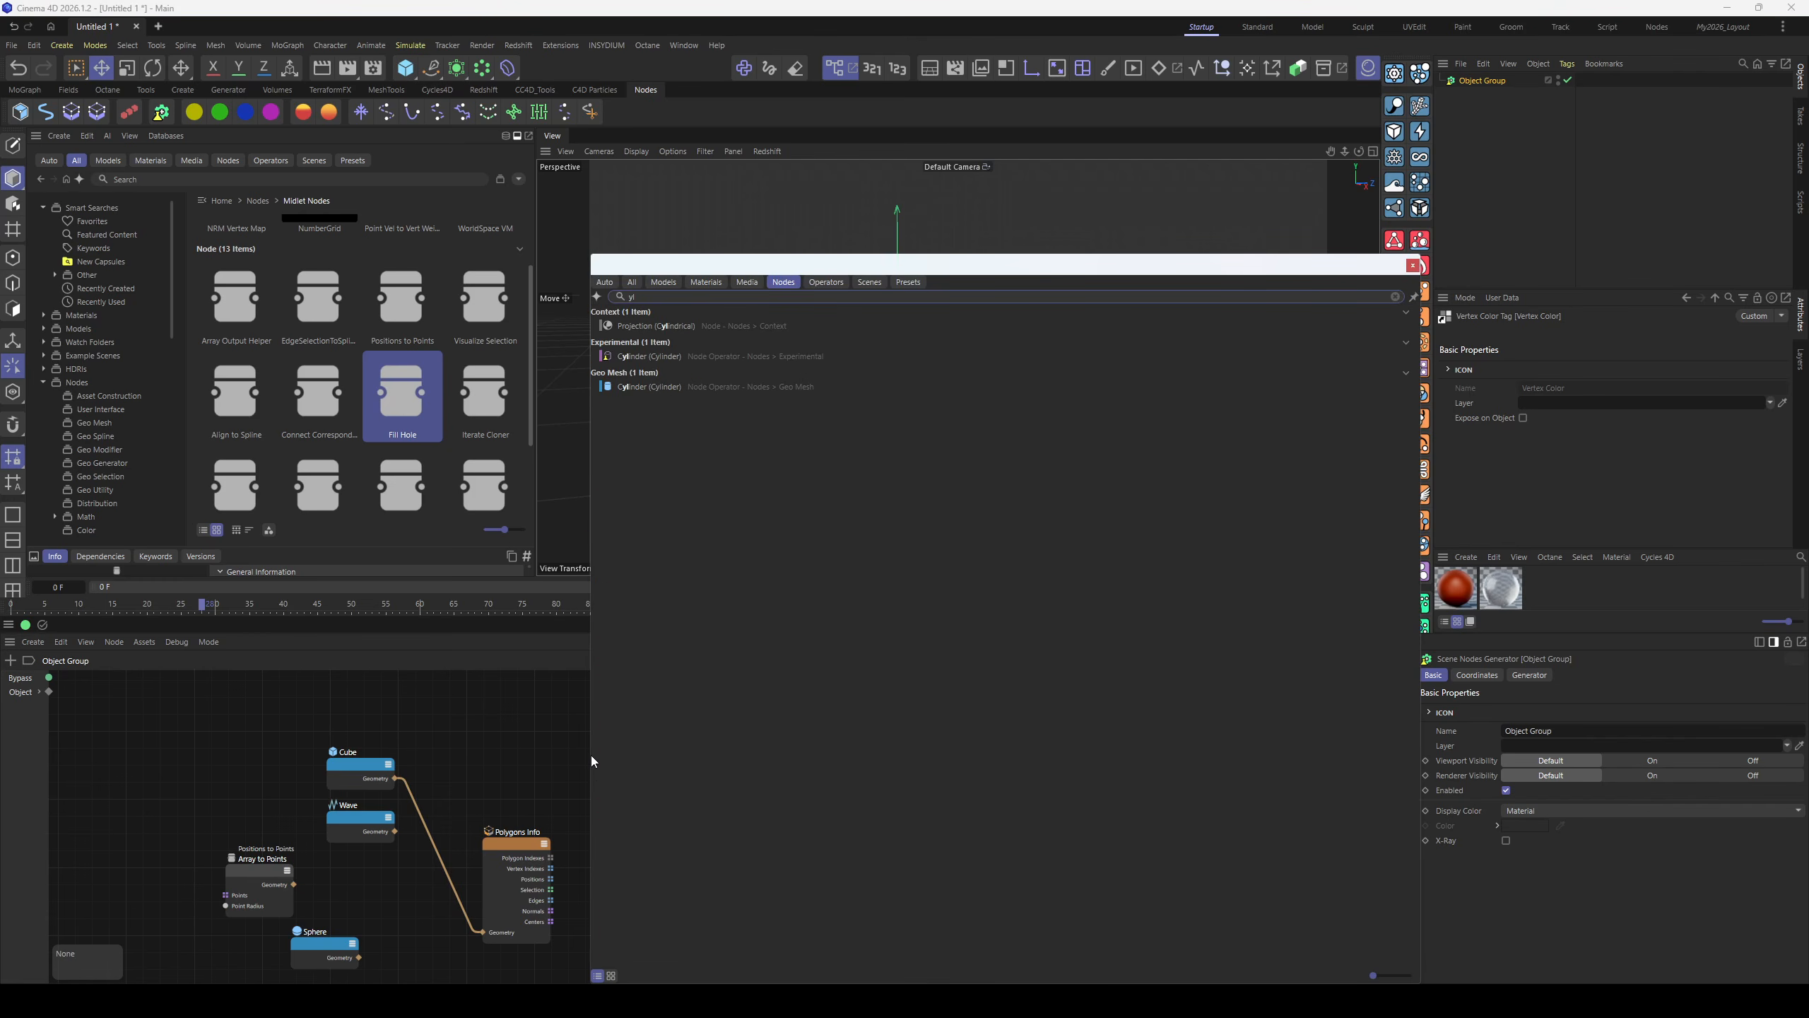
pyautogui.moveTo(645, 388); pyautogui.dragTo(533, 739)
pyautogui.moveTo(809, 784); pyautogui.dragTo(792, 859)
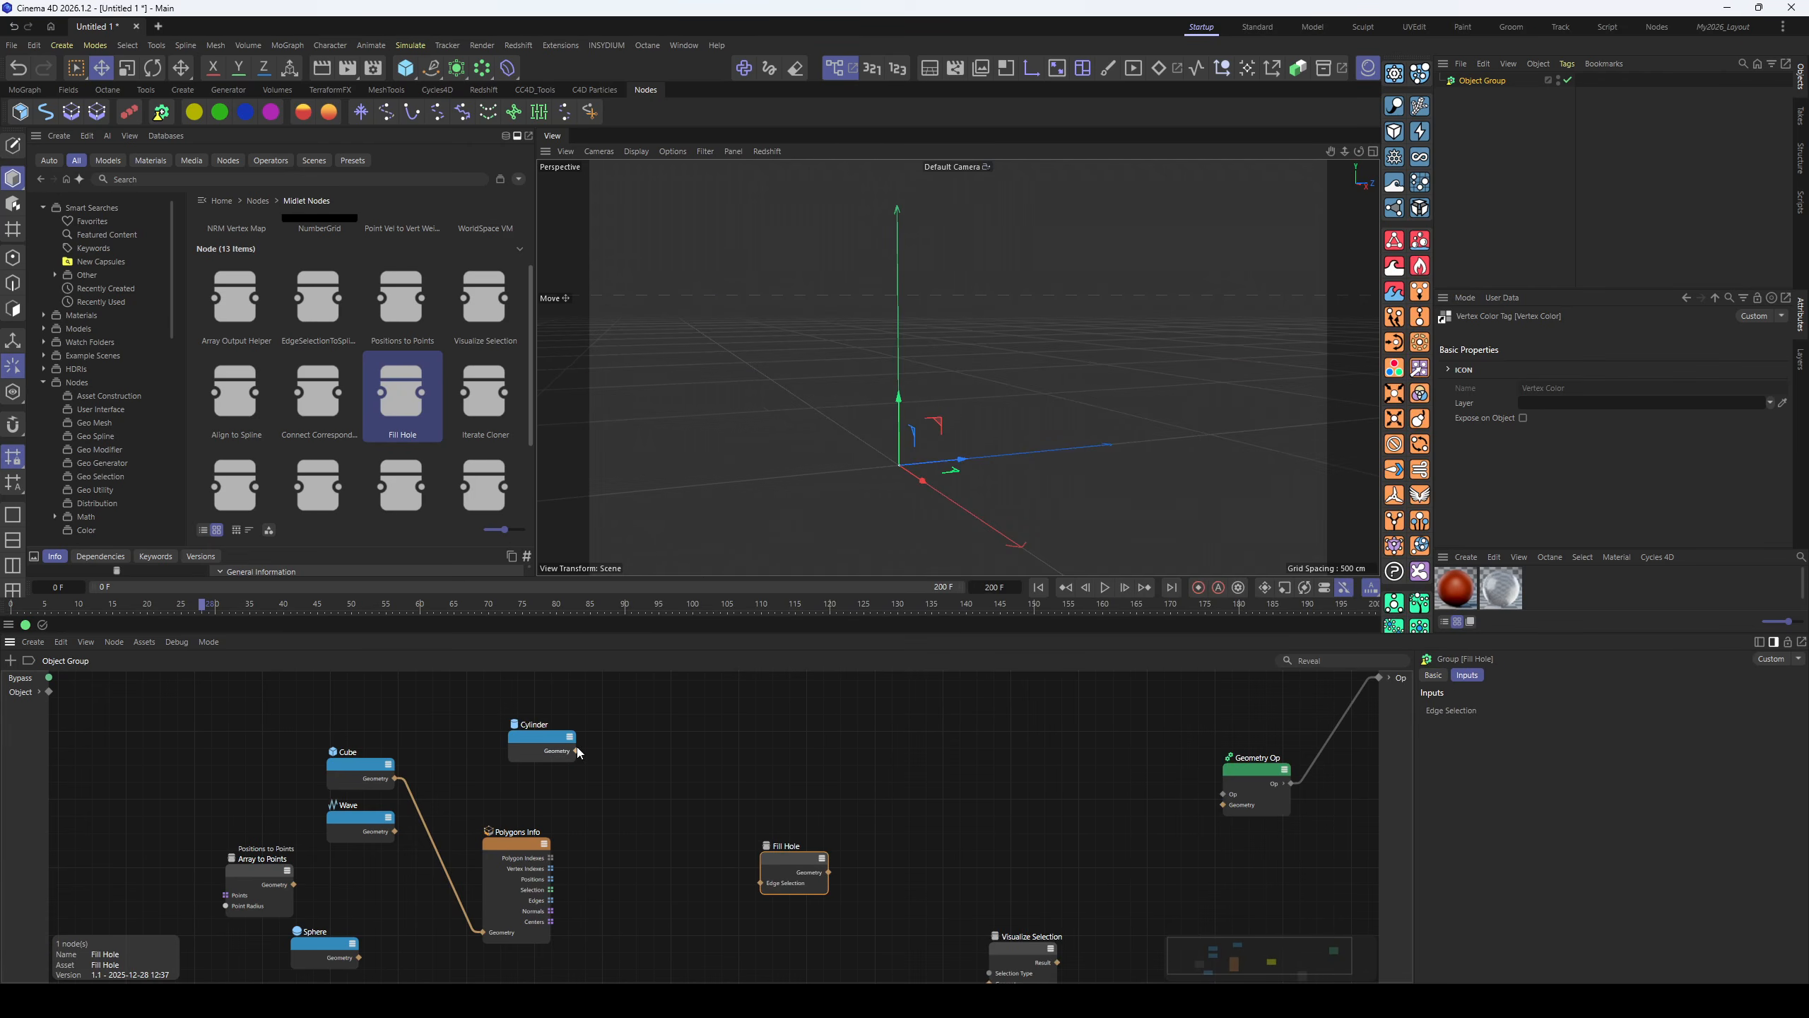
pyautogui.moveTo(578, 753); pyautogui.dragTo(1223, 804)
pyautogui.click(800, 739)
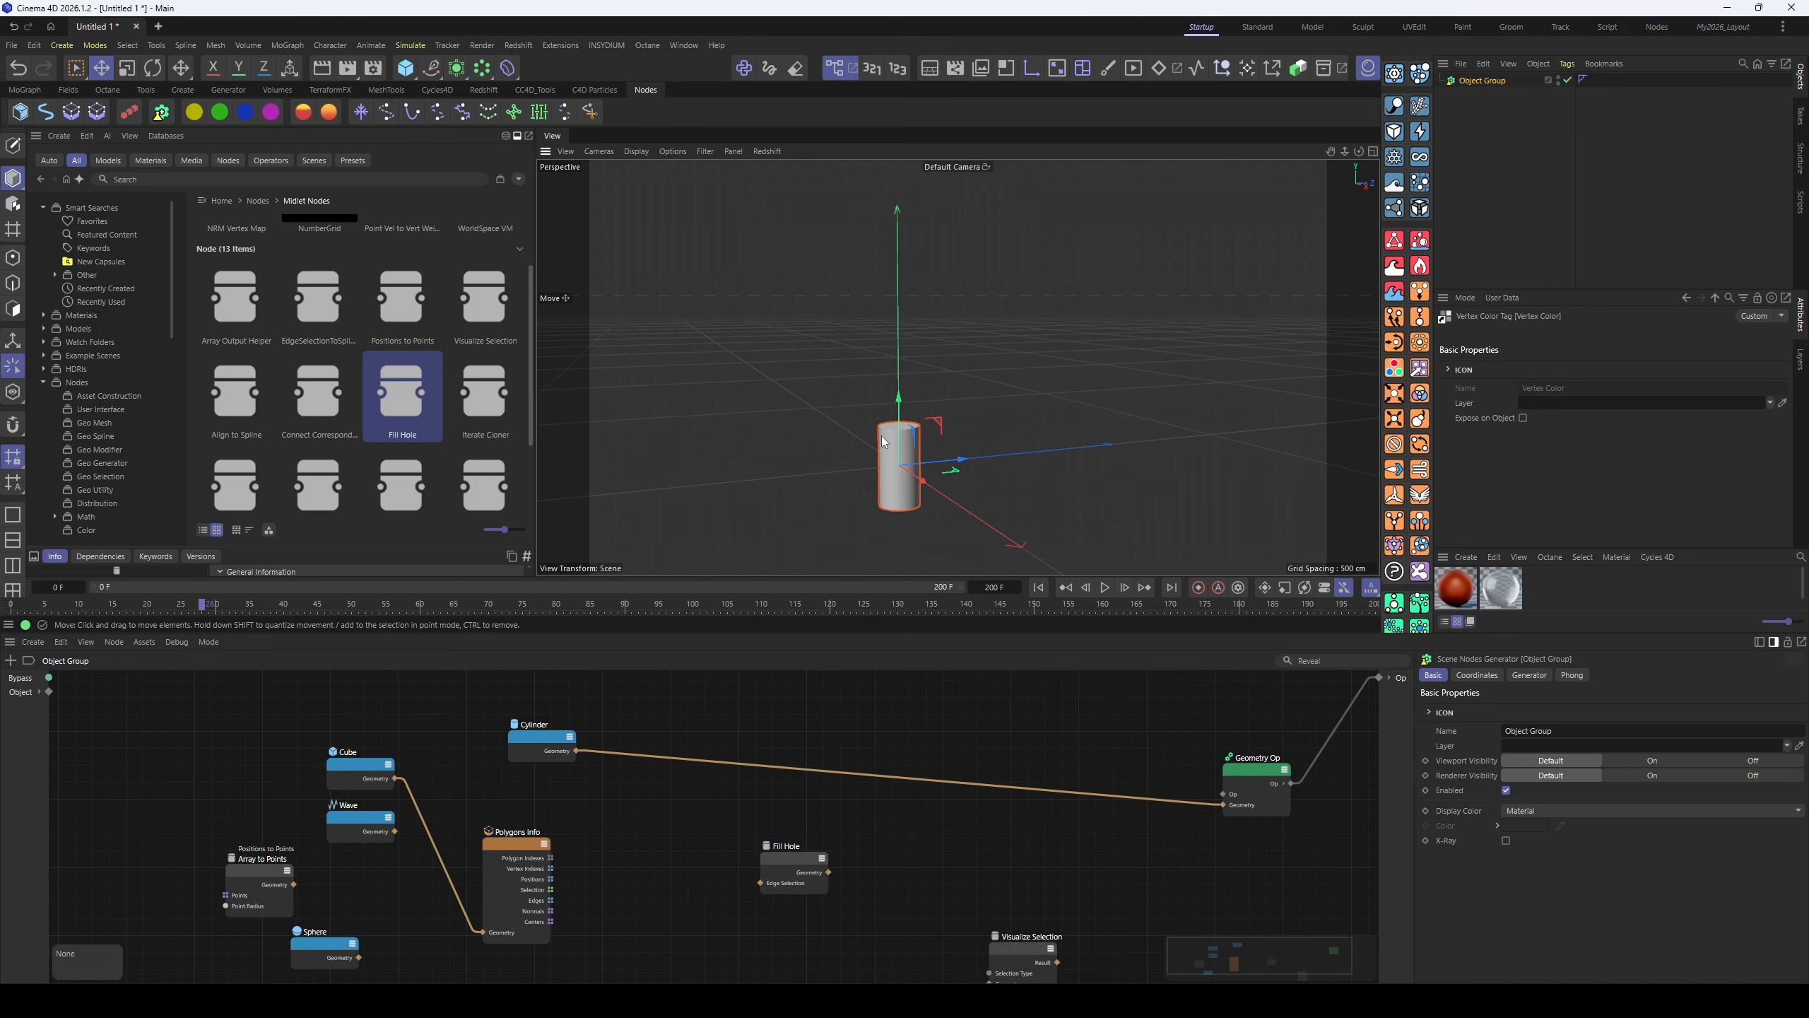
pyautogui.scroll(5, 884, 441)
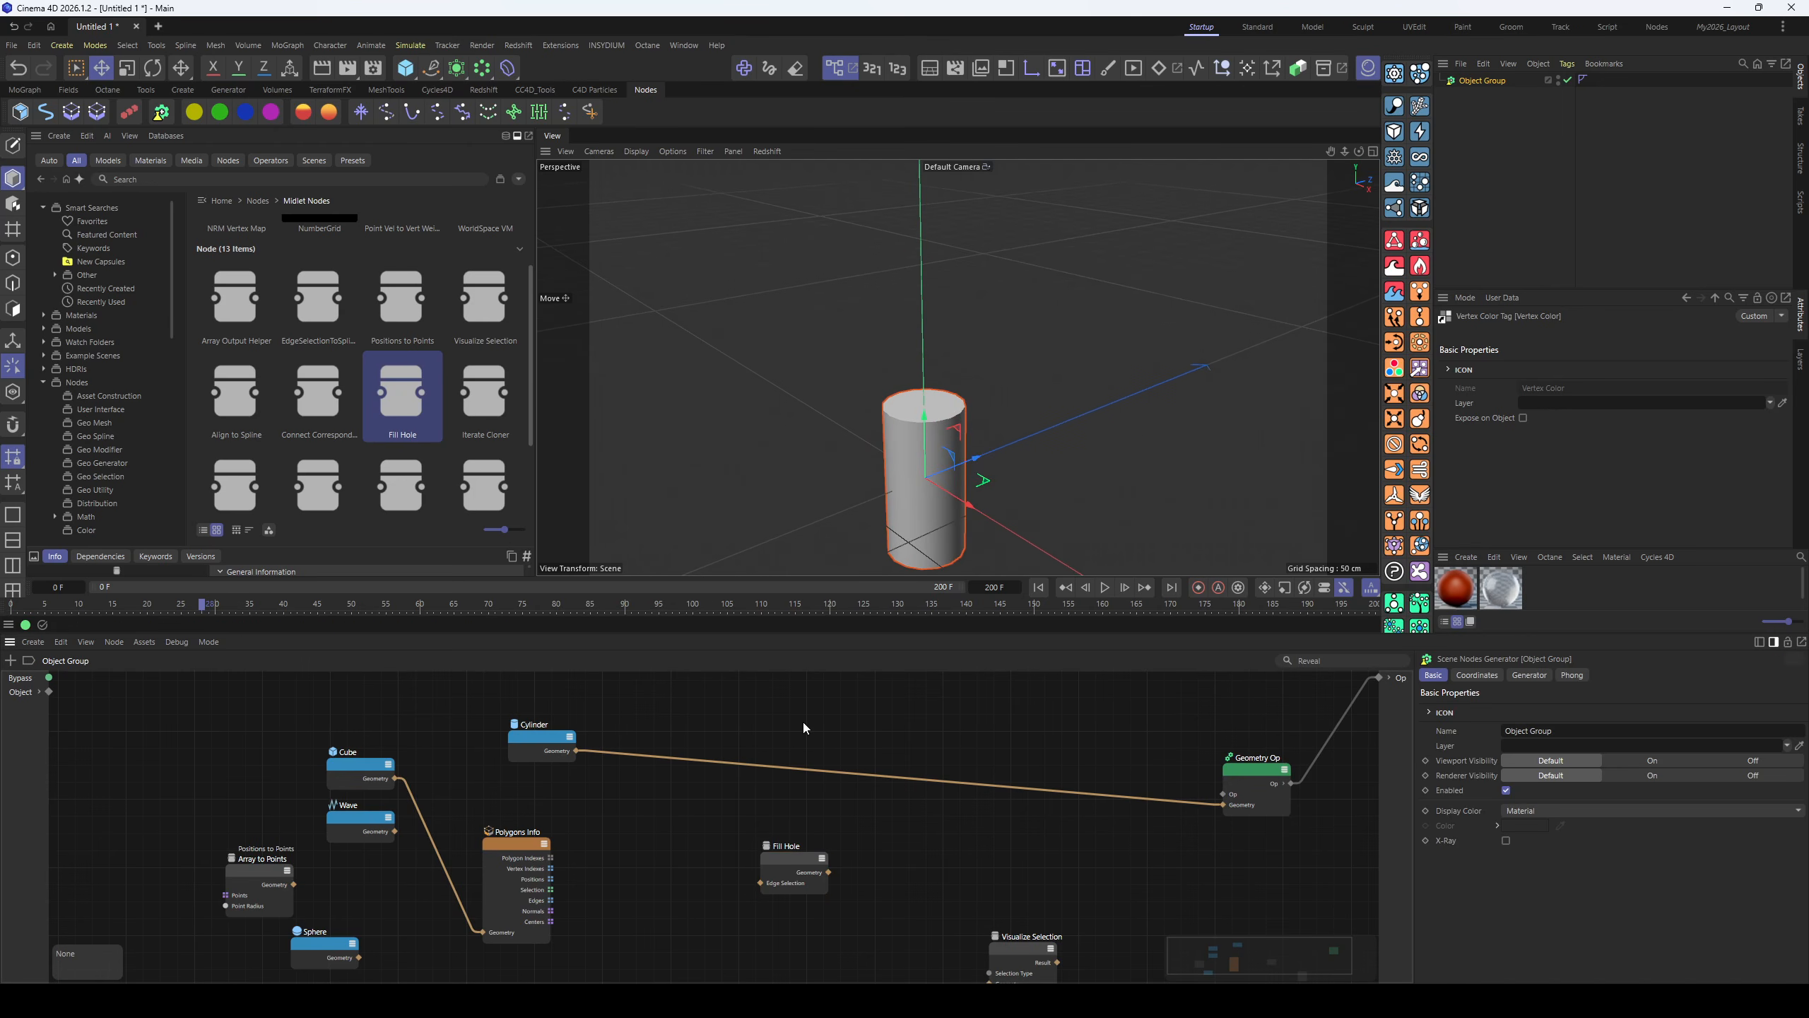
# - Insert a Select Facing node between Cylinder and Geometry Op, with its axis set to Y+
pyautogui.hotkey('shift', 'c')
pyautogui.write('facing')
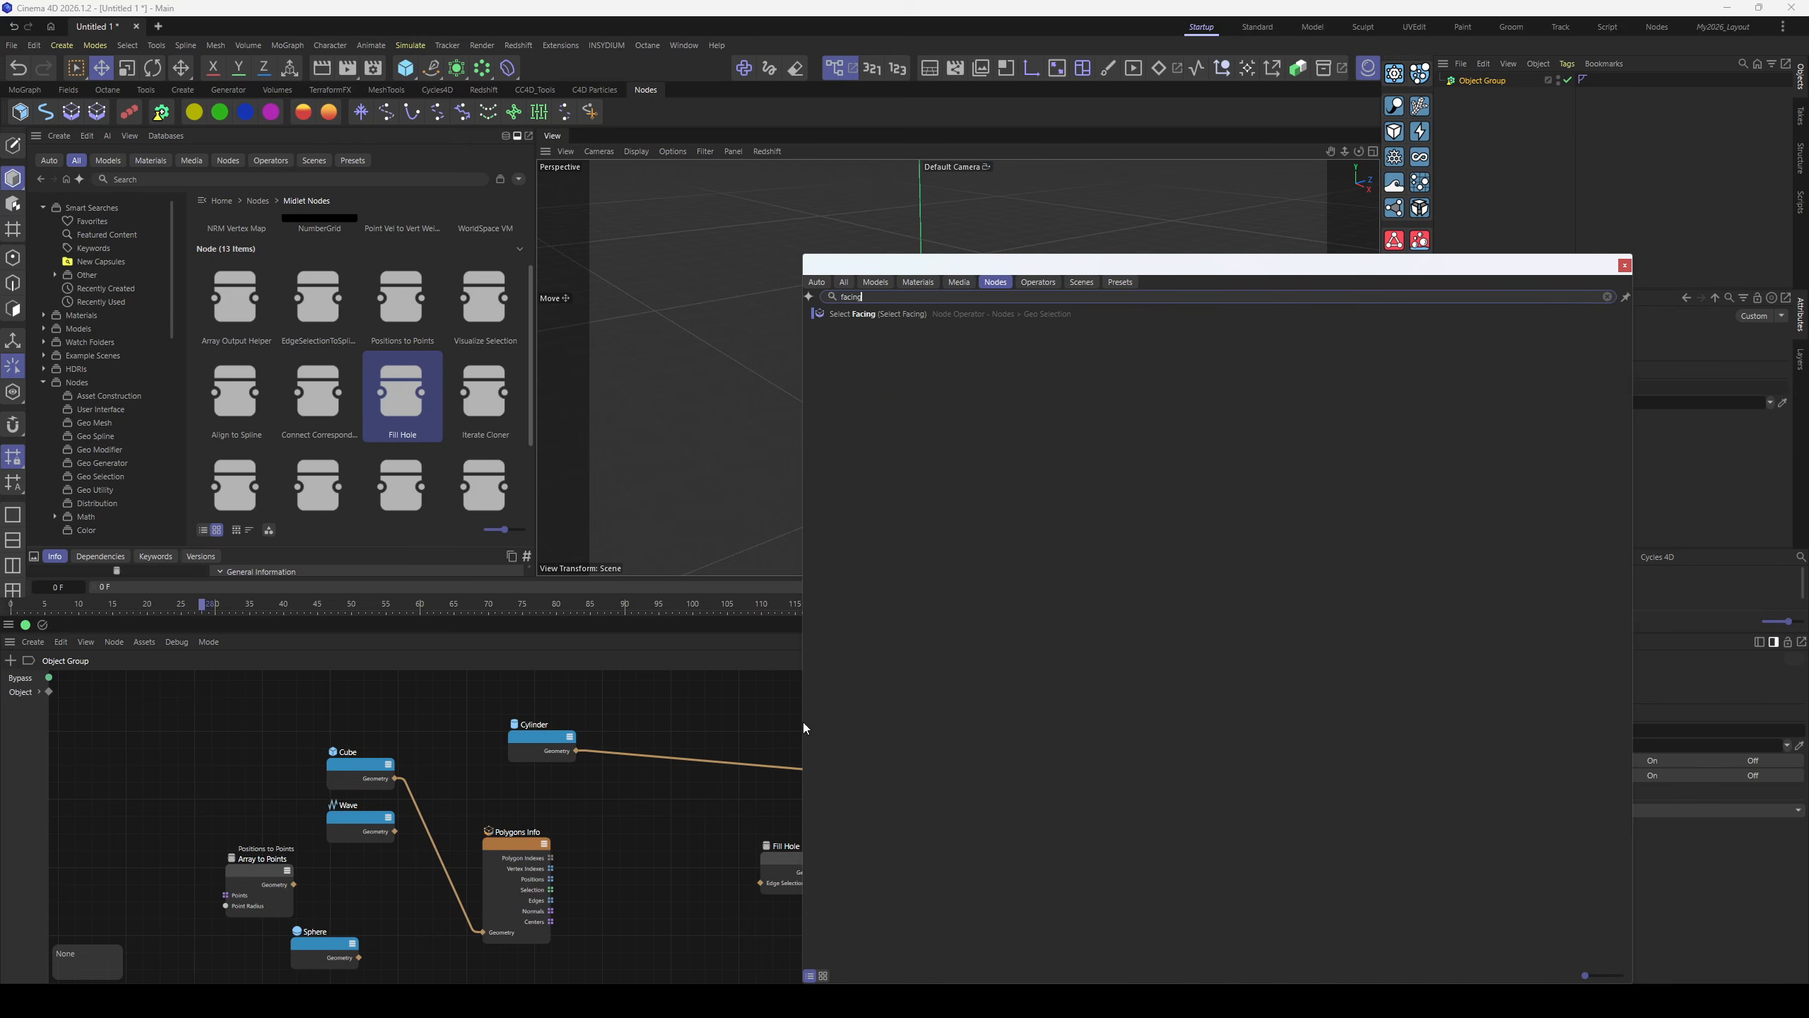
pyautogui.press('Return')
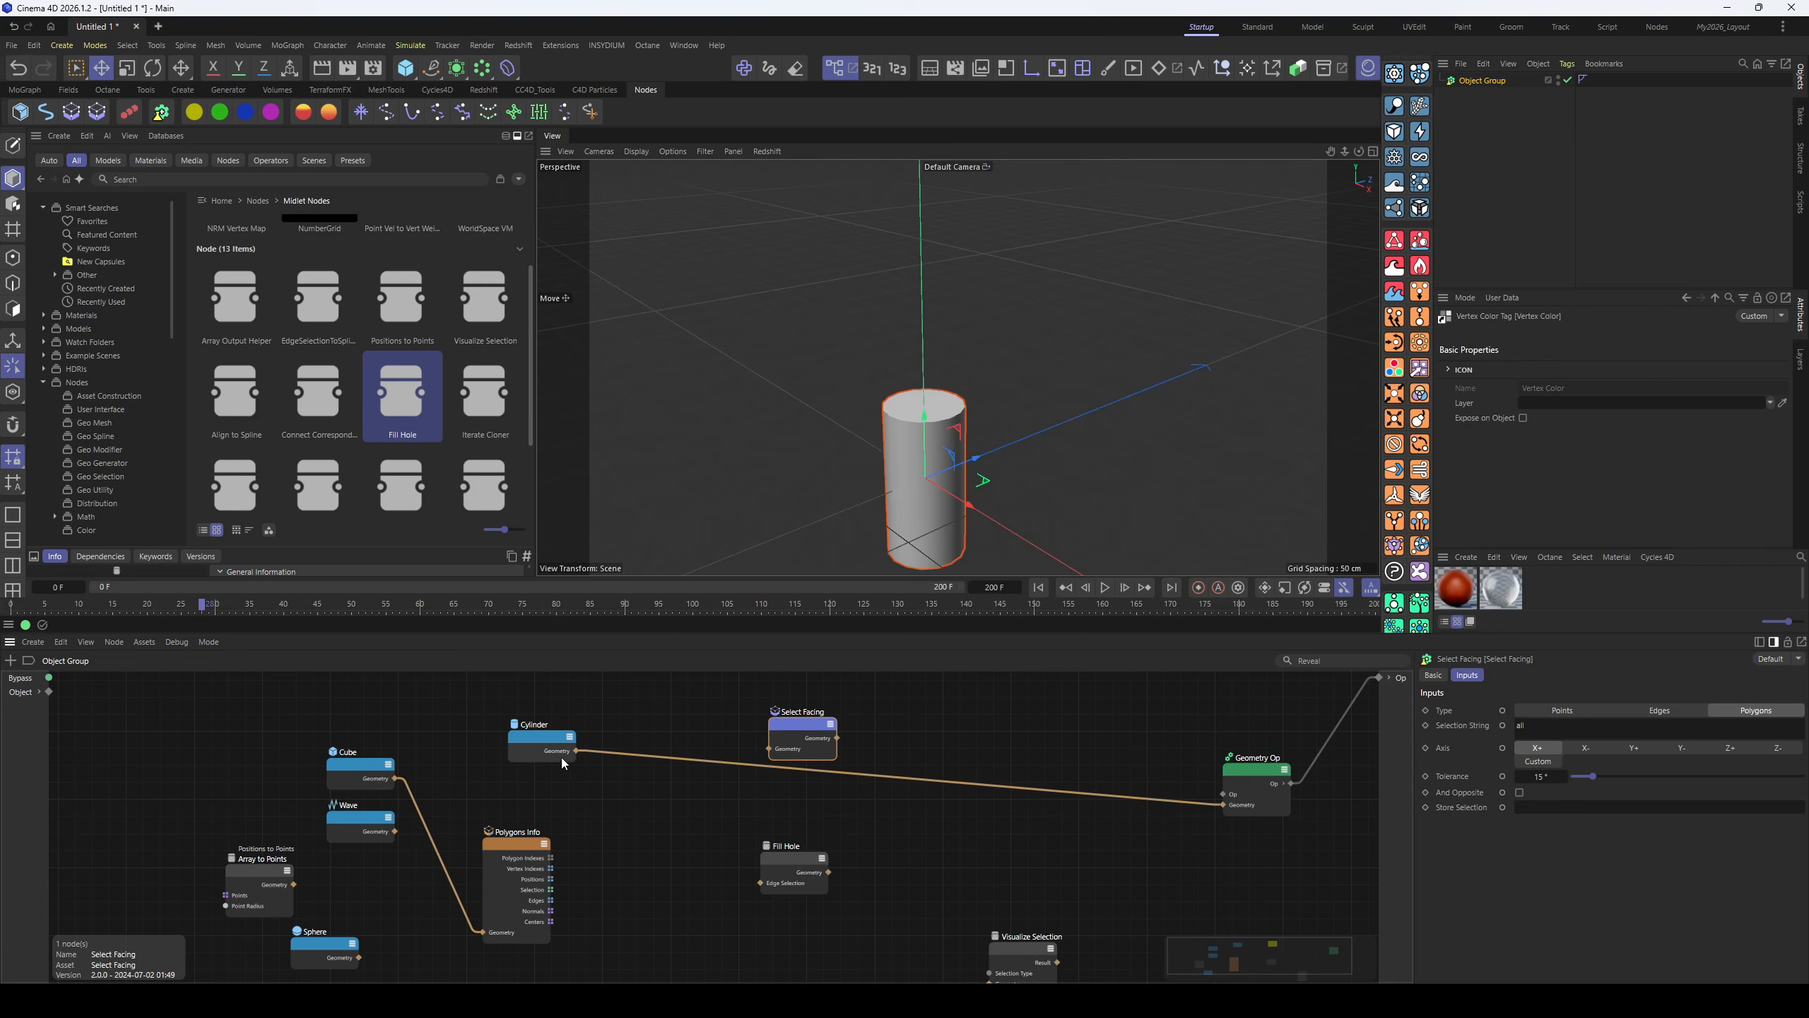
pyautogui.moveTo(575, 751); pyautogui.dragTo(771, 749)
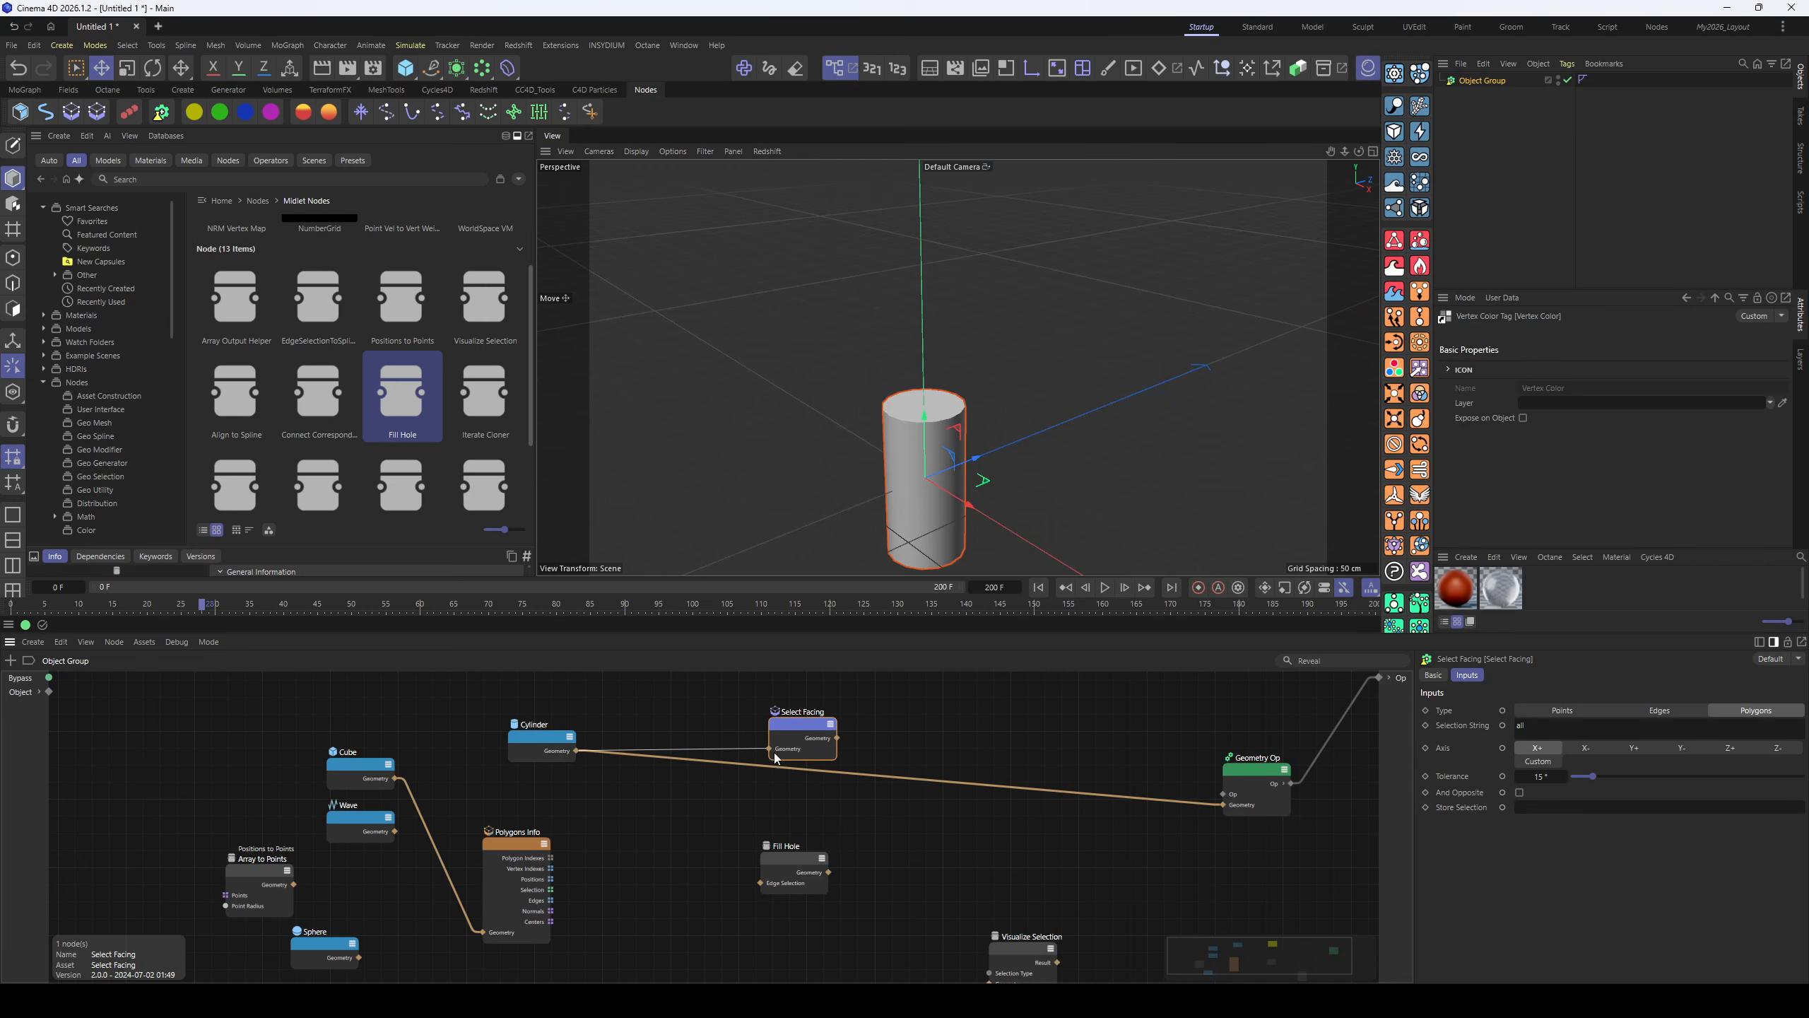
pyautogui.click(834, 738)
pyautogui.moveTo(839, 739); pyautogui.dragTo(1223, 804)
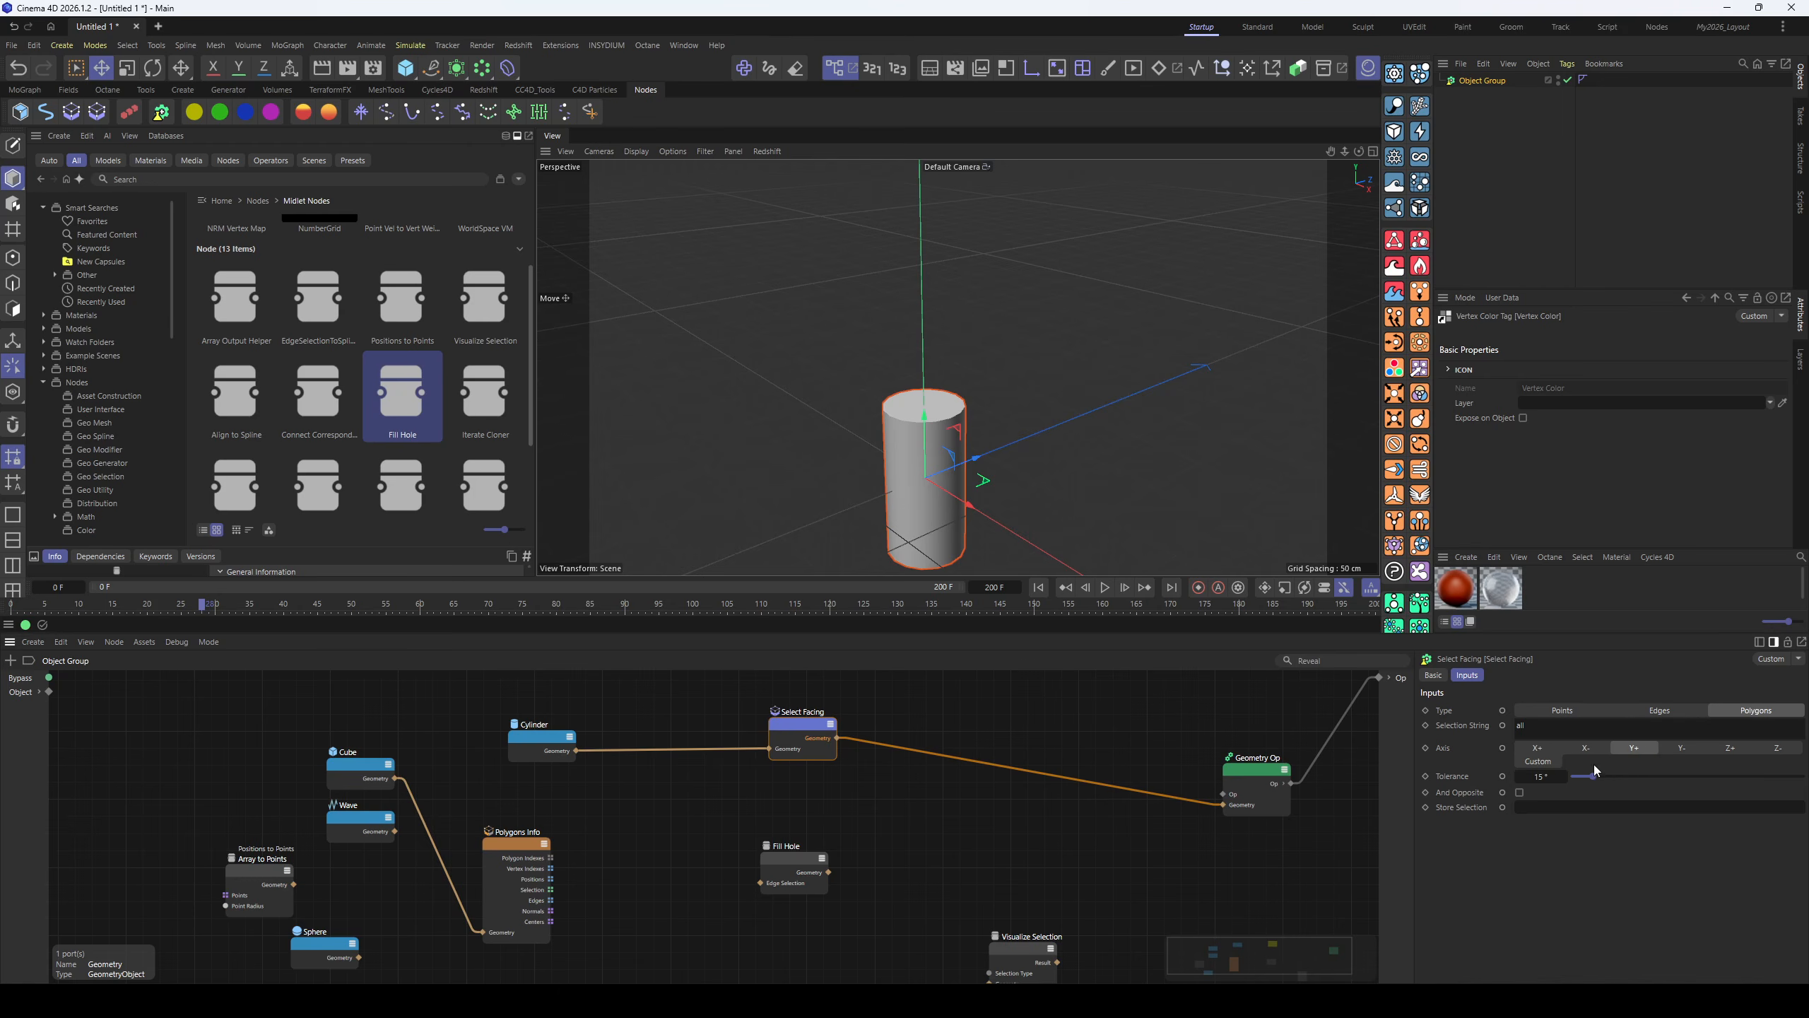
# - Route Select Facing through the Visualize Selection node into Geometry Op and set its selection type to Polys
pyautogui.moveTo(1025, 936); pyautogui.dragTo(1039, 811)
pyautogui.moveTo(837, 738); pyautogui.dragTo(1002, 857)
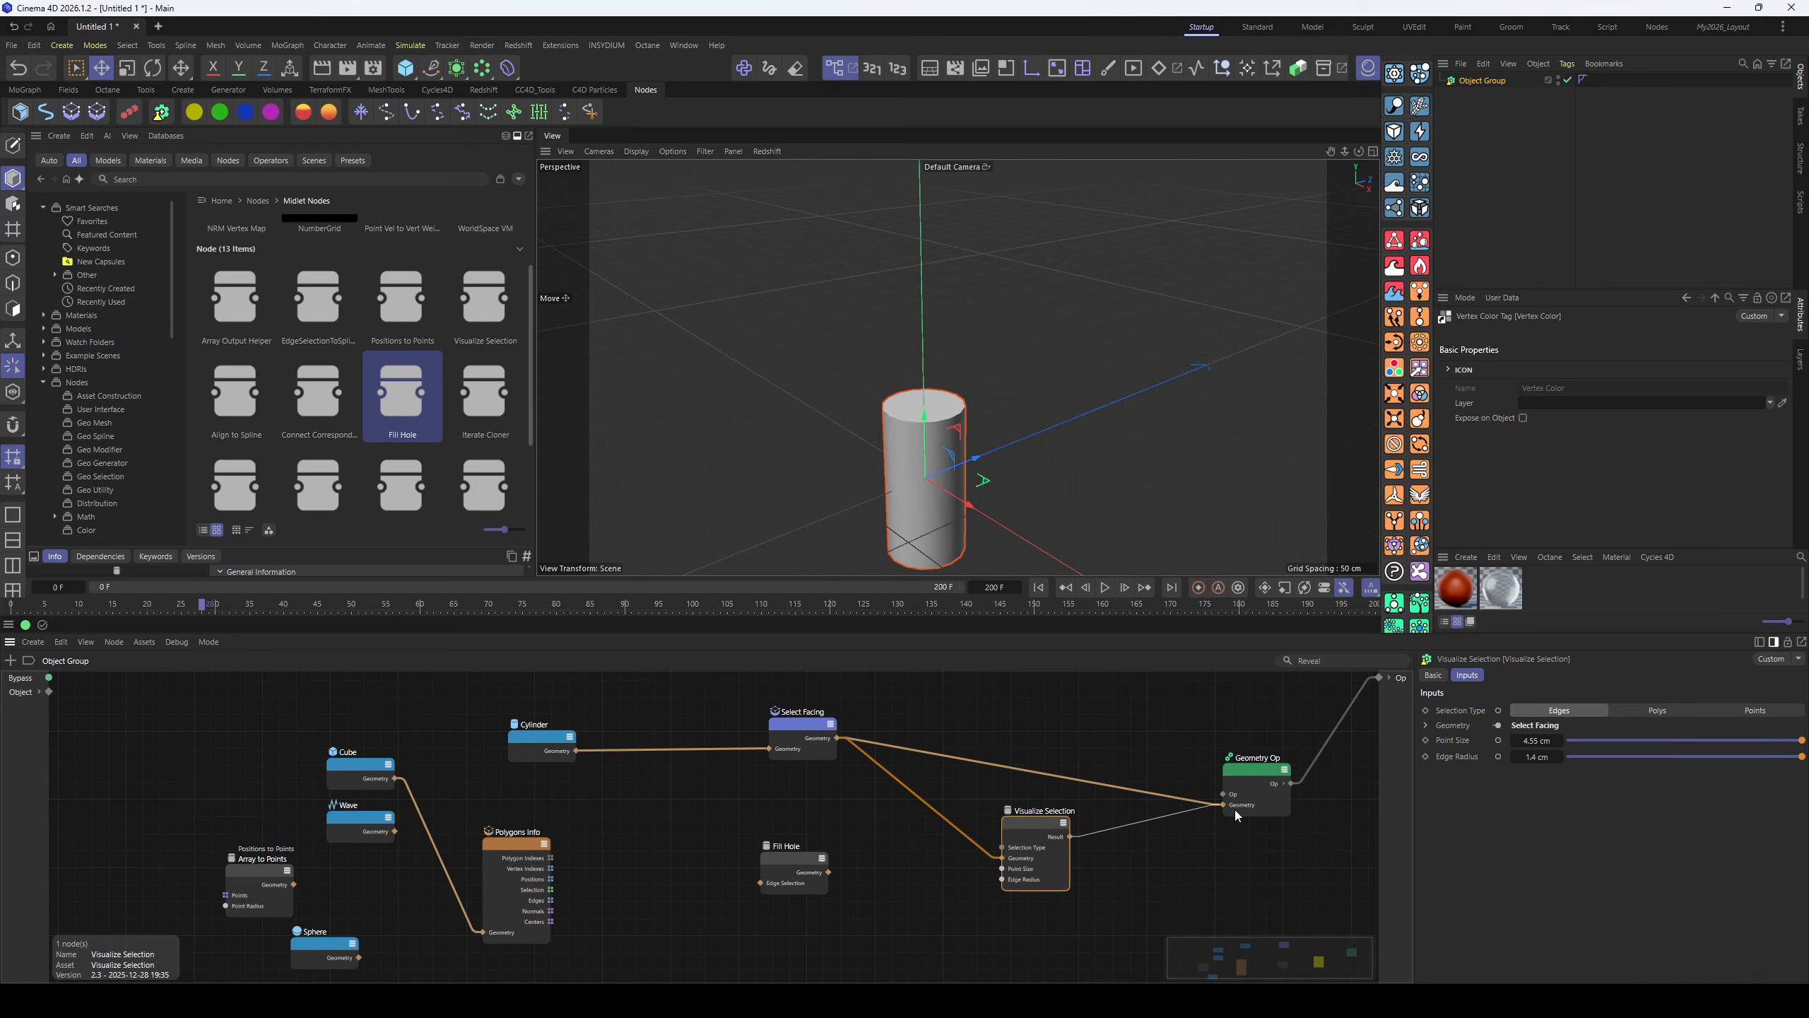
pyautogui.moveTo(1235, 809); pyautogui.dragTo(1225, 805)
pyautogui.moveTo(1047, 831); pyautogui.dragTo(1080, 792)
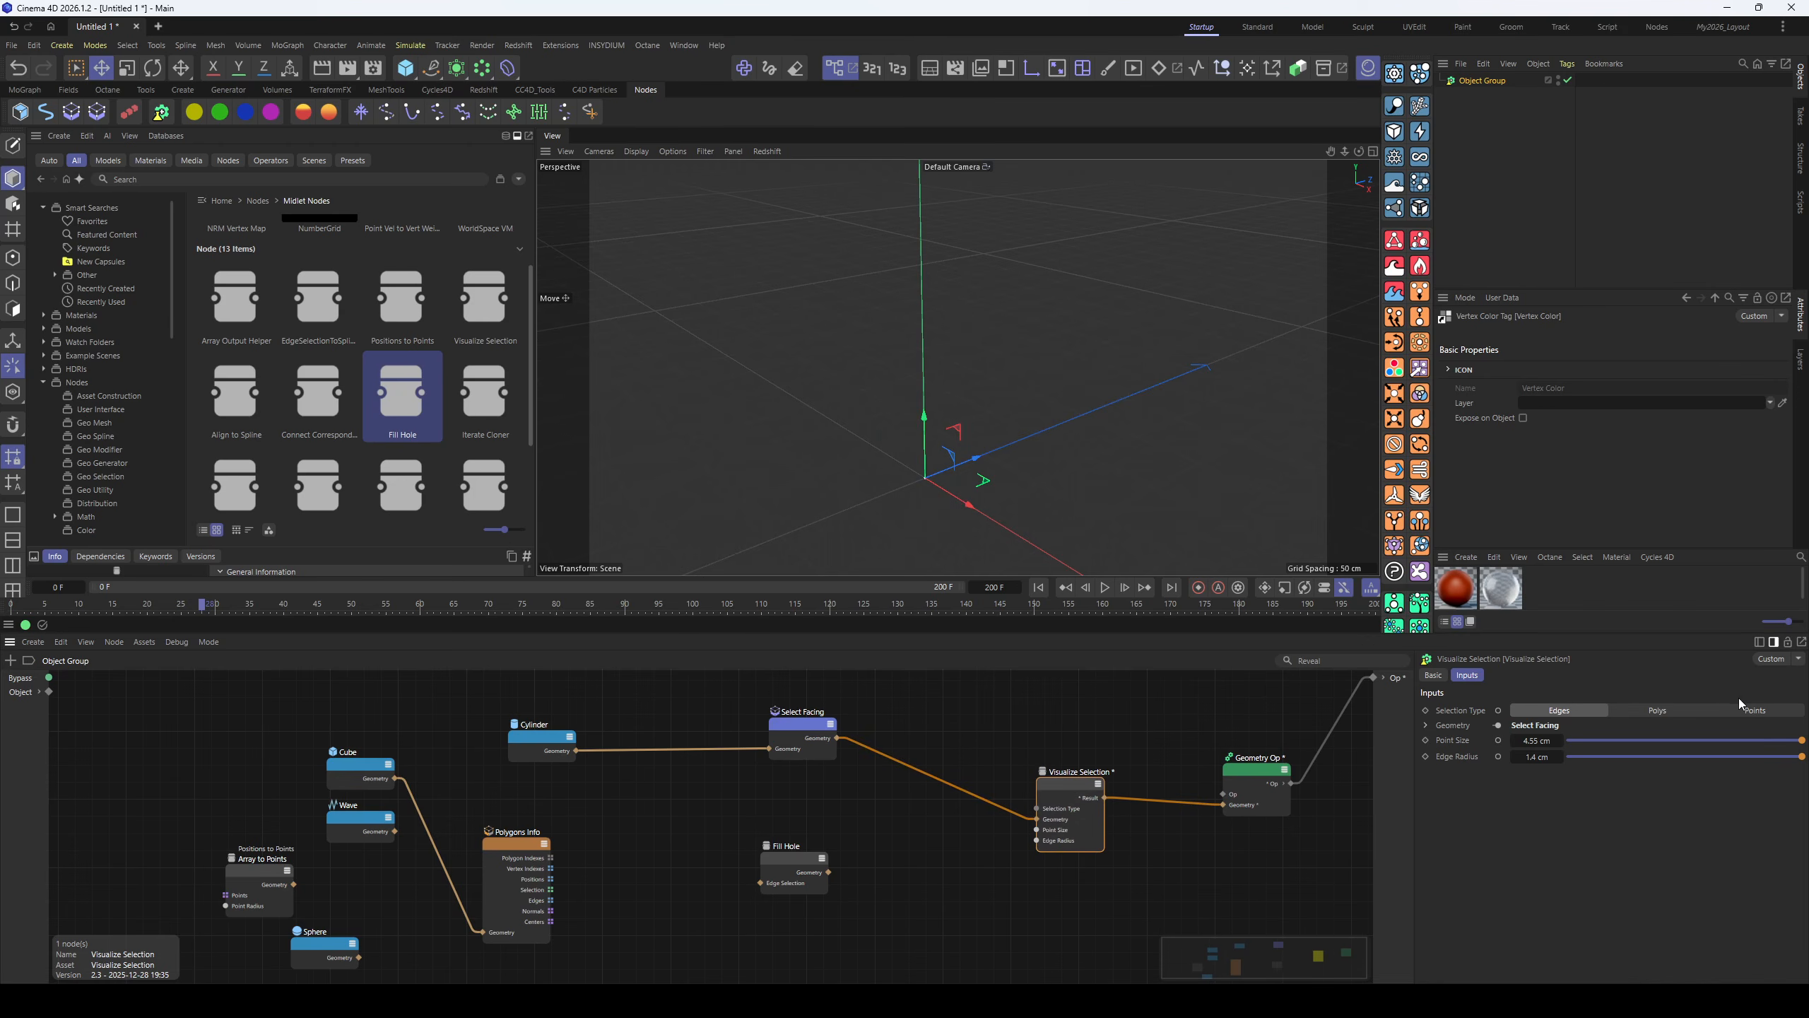
pyautogui.click(1645, 709)
pyautogui.keyDown('alt'); pyautogui.moveTo(1094, 266); pyautogui.dragTo(1230, 410); pyautogui.keyUp('alt')
# - Insert a Delete node right after Select Facing to remove the cylinder's selected cap polygons
pyautogui.moveTo(787, 725); pyautogui.dragTo(638, 722)
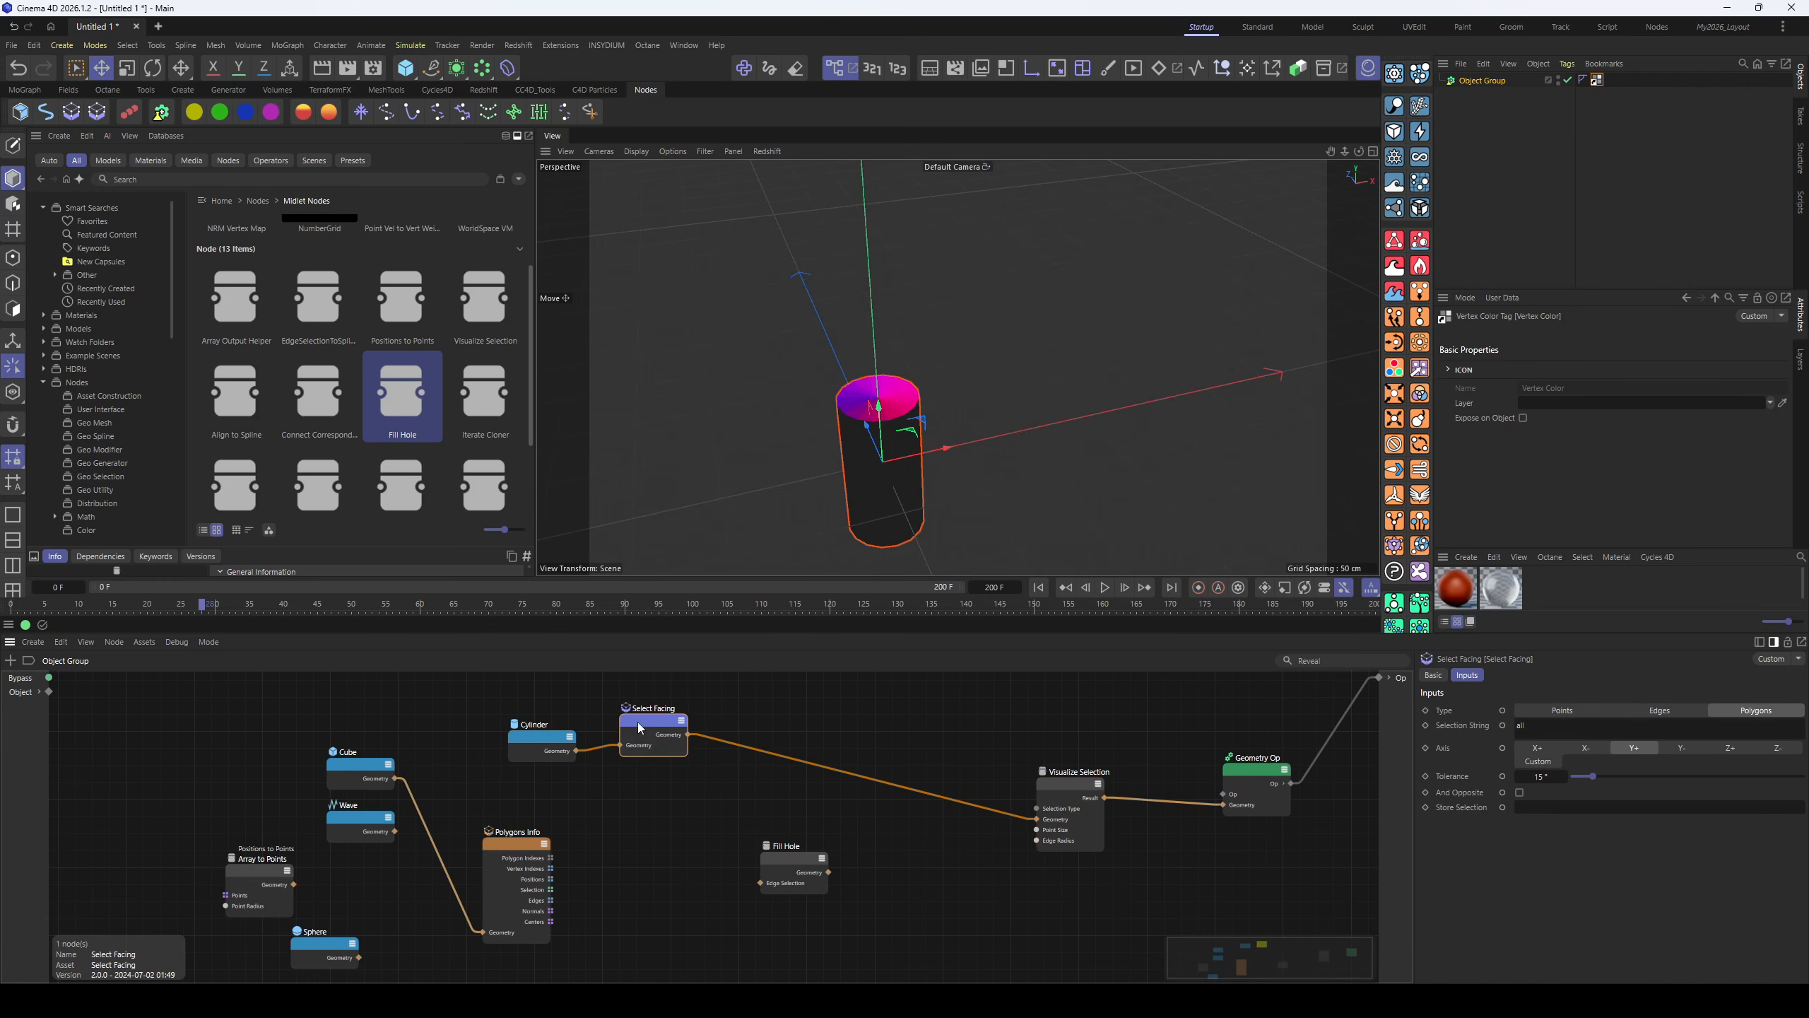
pyautogui.click(850, 738)
pyautogui.hotkey('shift', 'c')
pyautogui.write('dele')
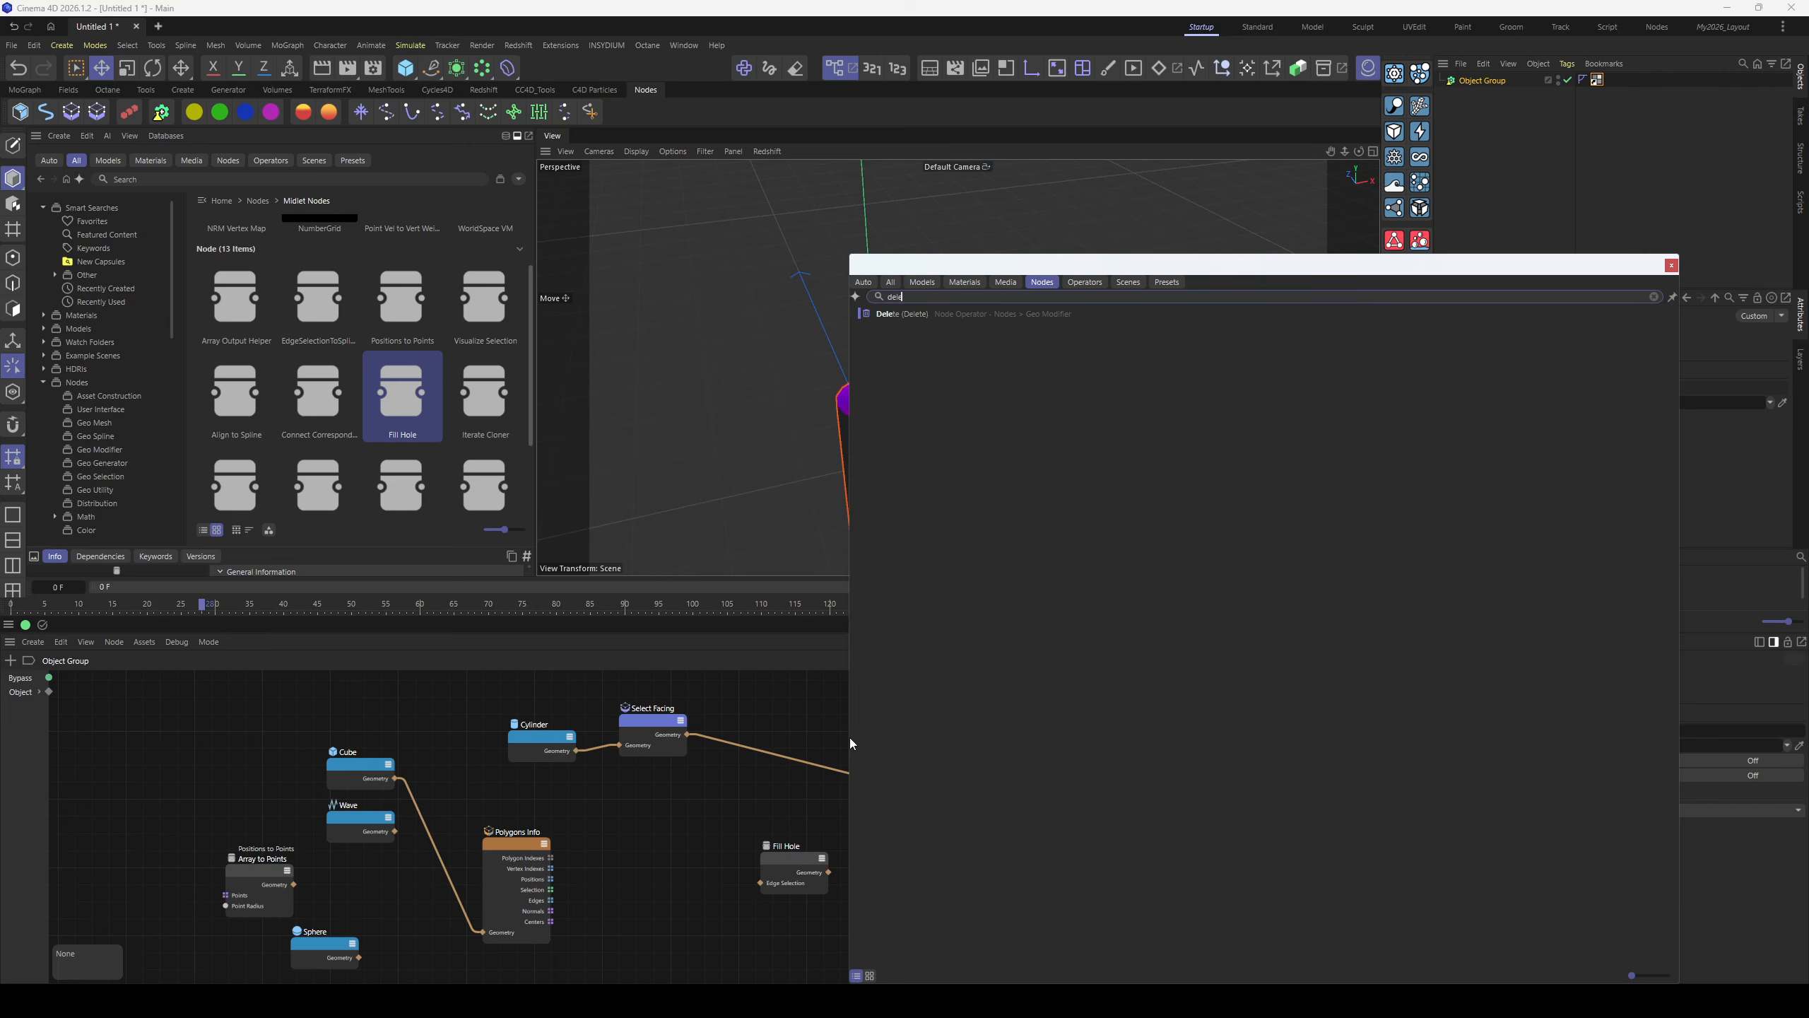
pyautogui.write('t')
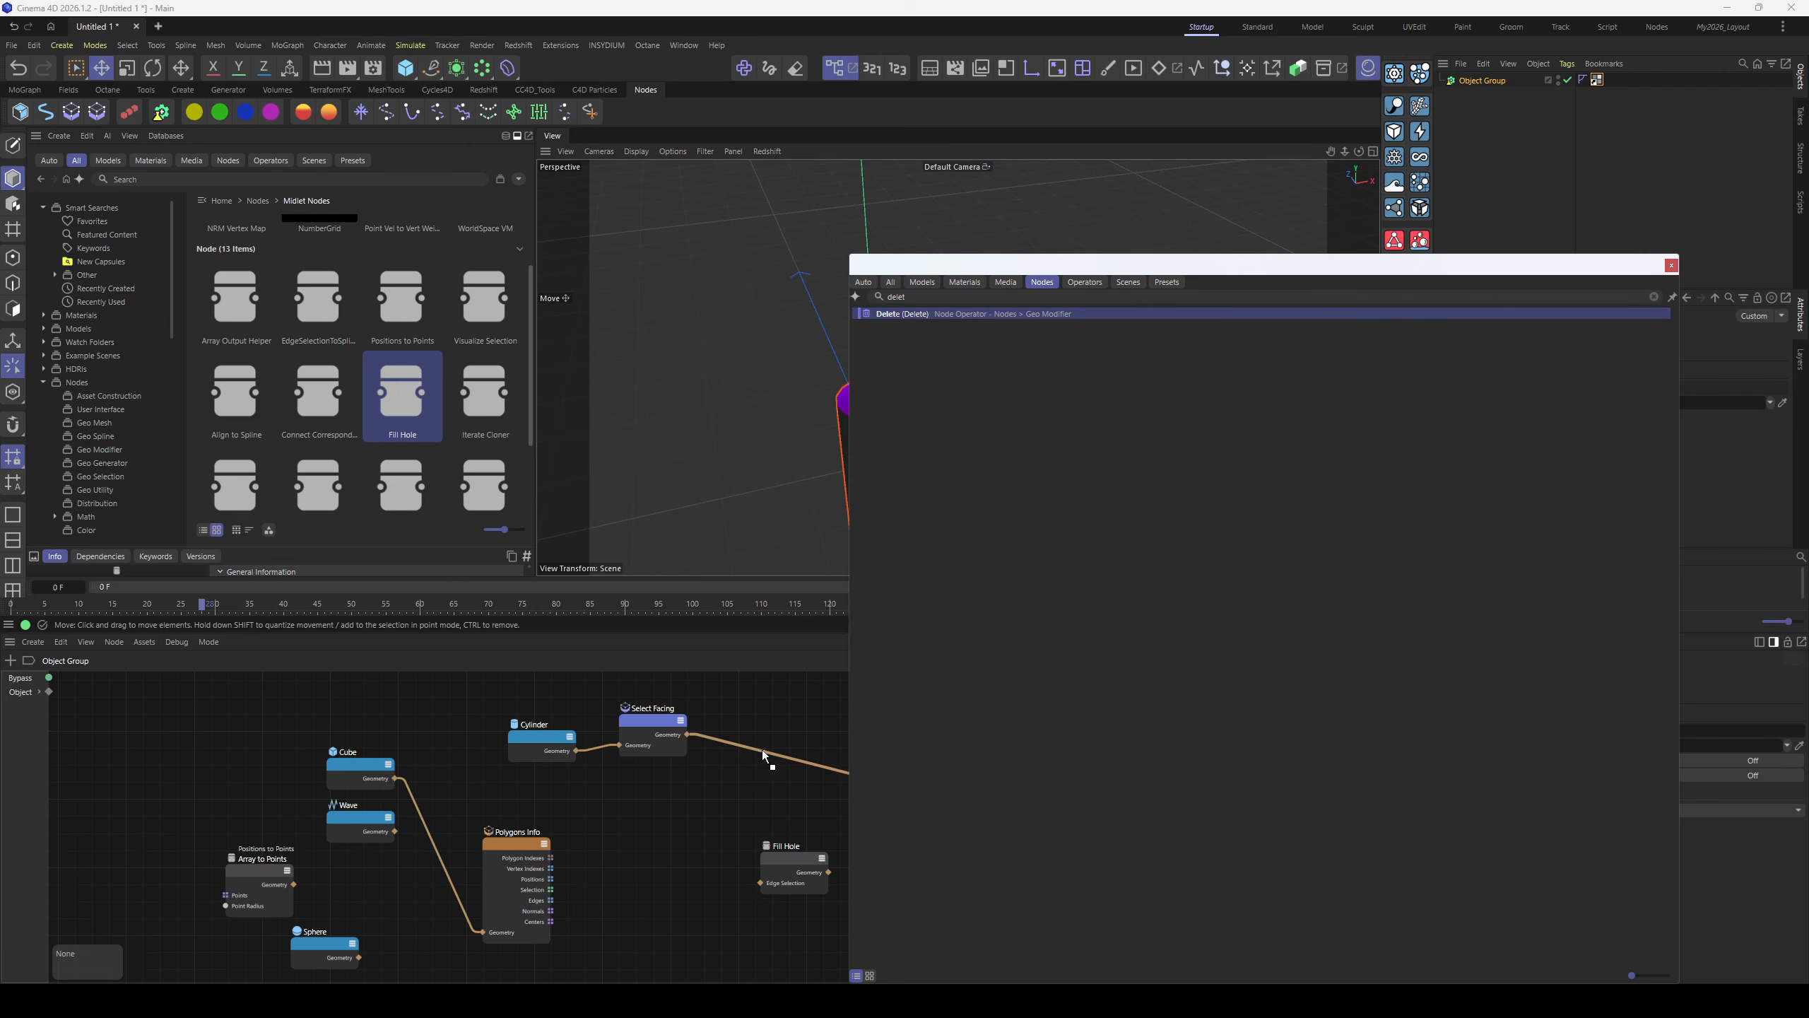
pyautogui.press('Return')
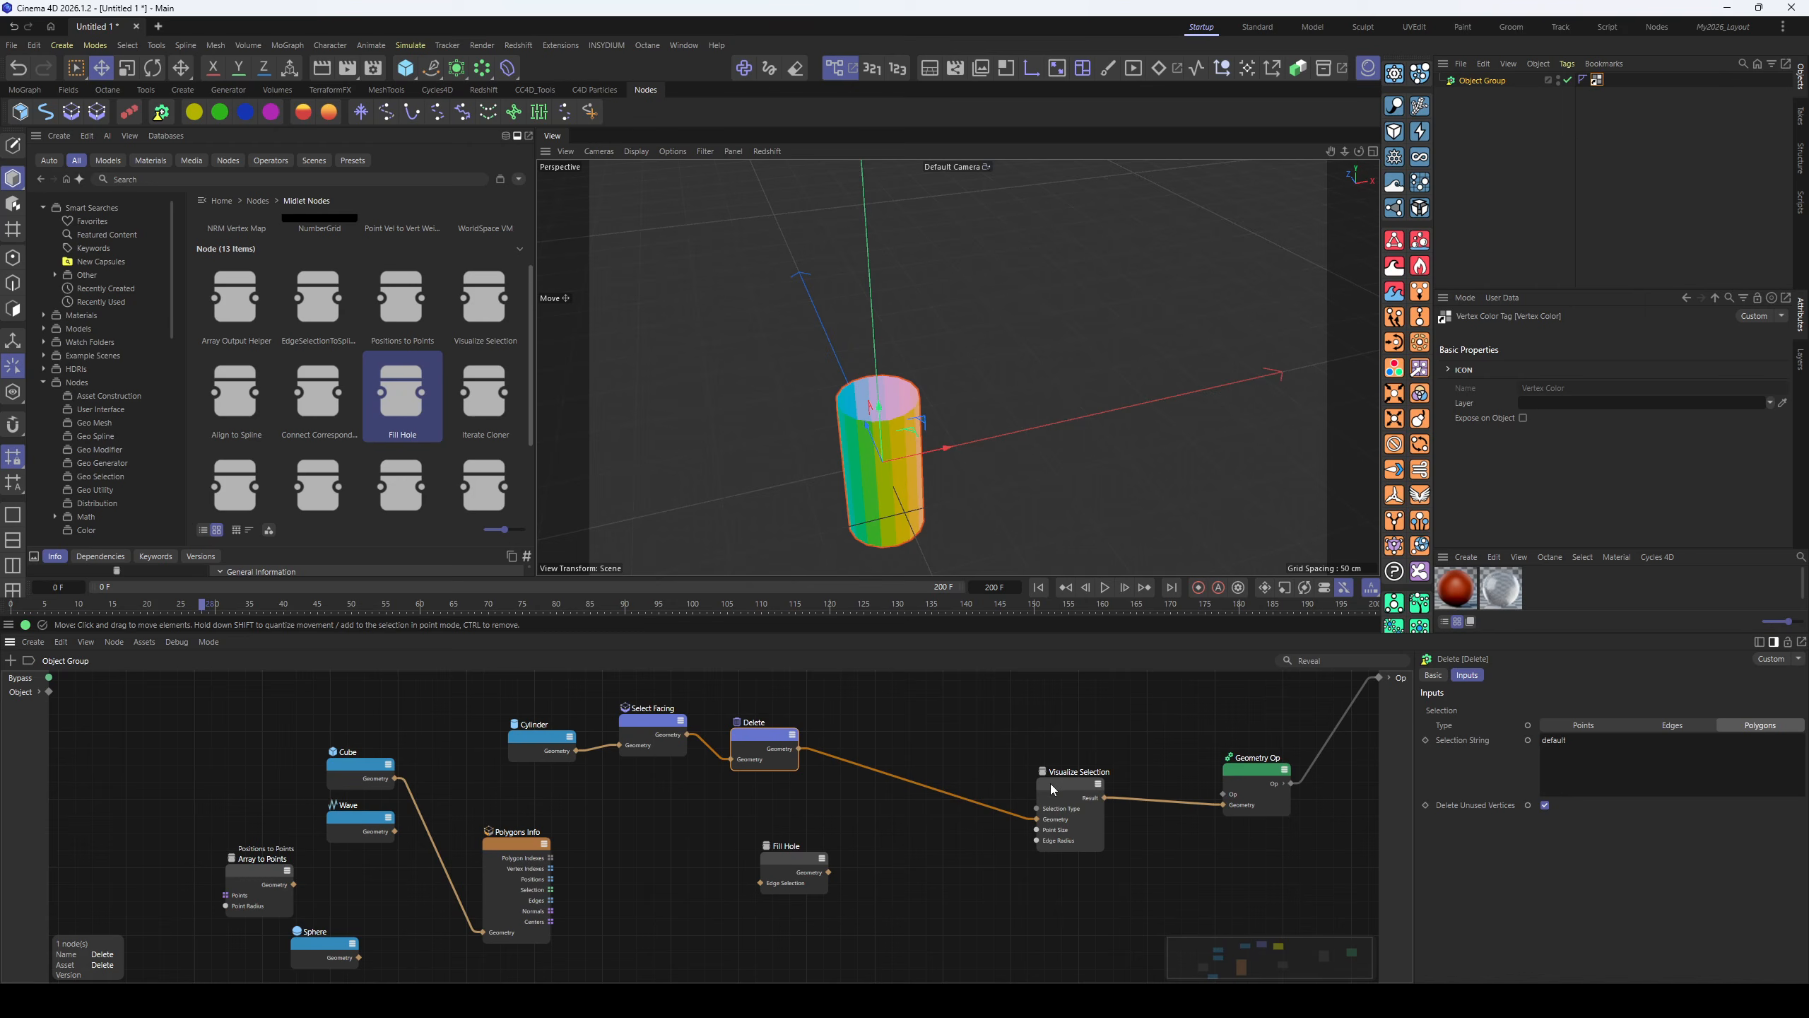
# - Move Visualize Selection aside and connect the Delete node's geometry directly to Geometry Op
pyautogui.moveTo(1048, 789); pyautogui.dragTo(1038, 857)
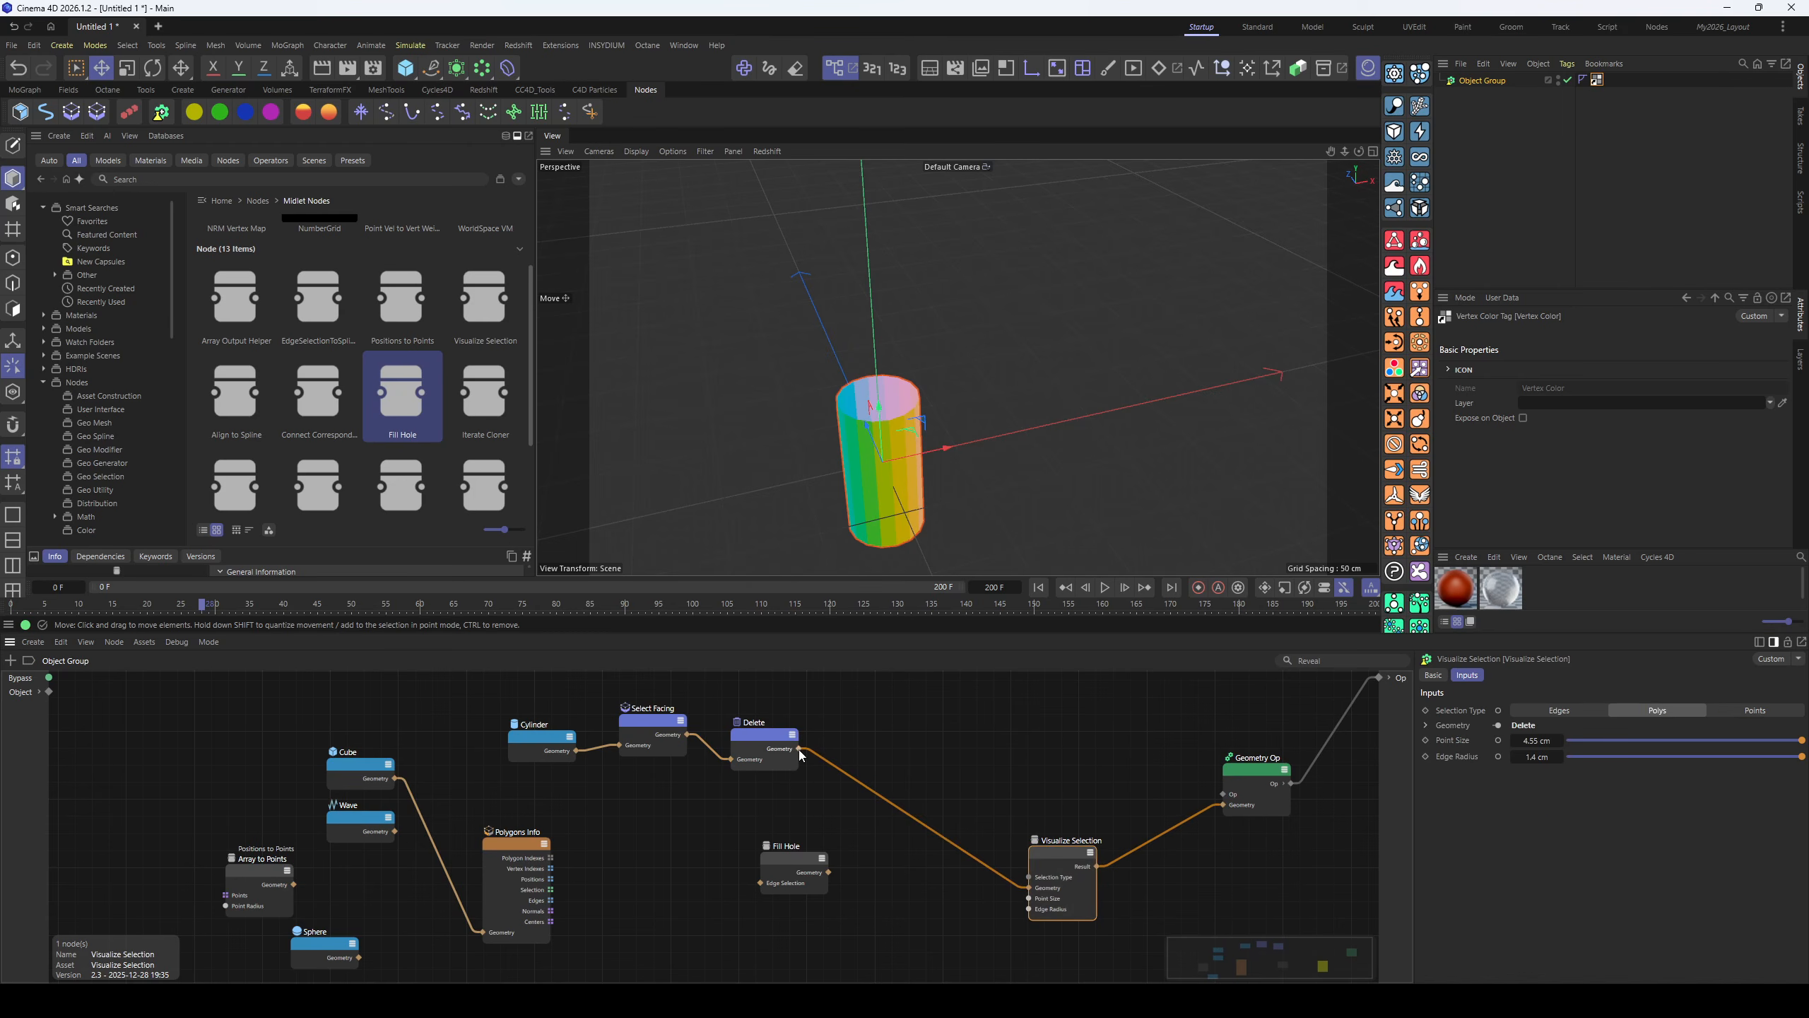
pyautogui.moveTo(798, 748); pyautogui.dragTo(1224, 804)
pyautogui.click(886, 773)
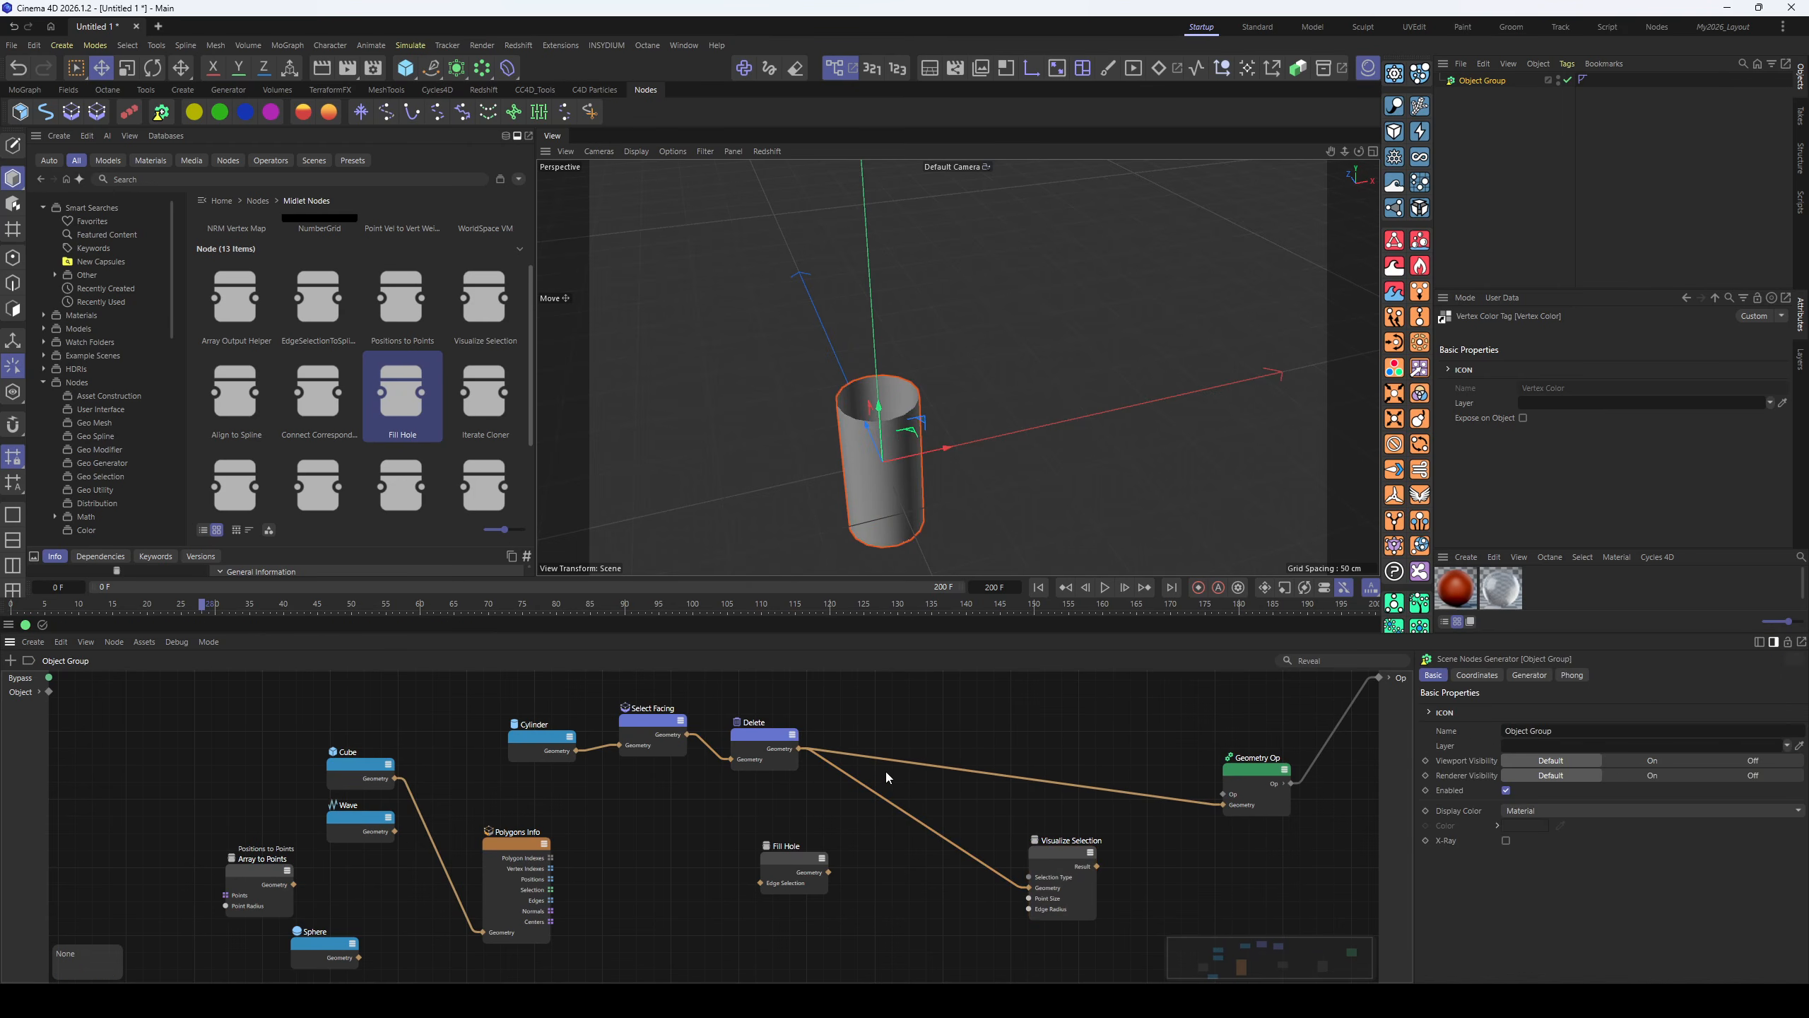
# - Add a Border Selection node and wire it between the Delete node and Geometry Op
pyautogui.doubleClick(820, 785)
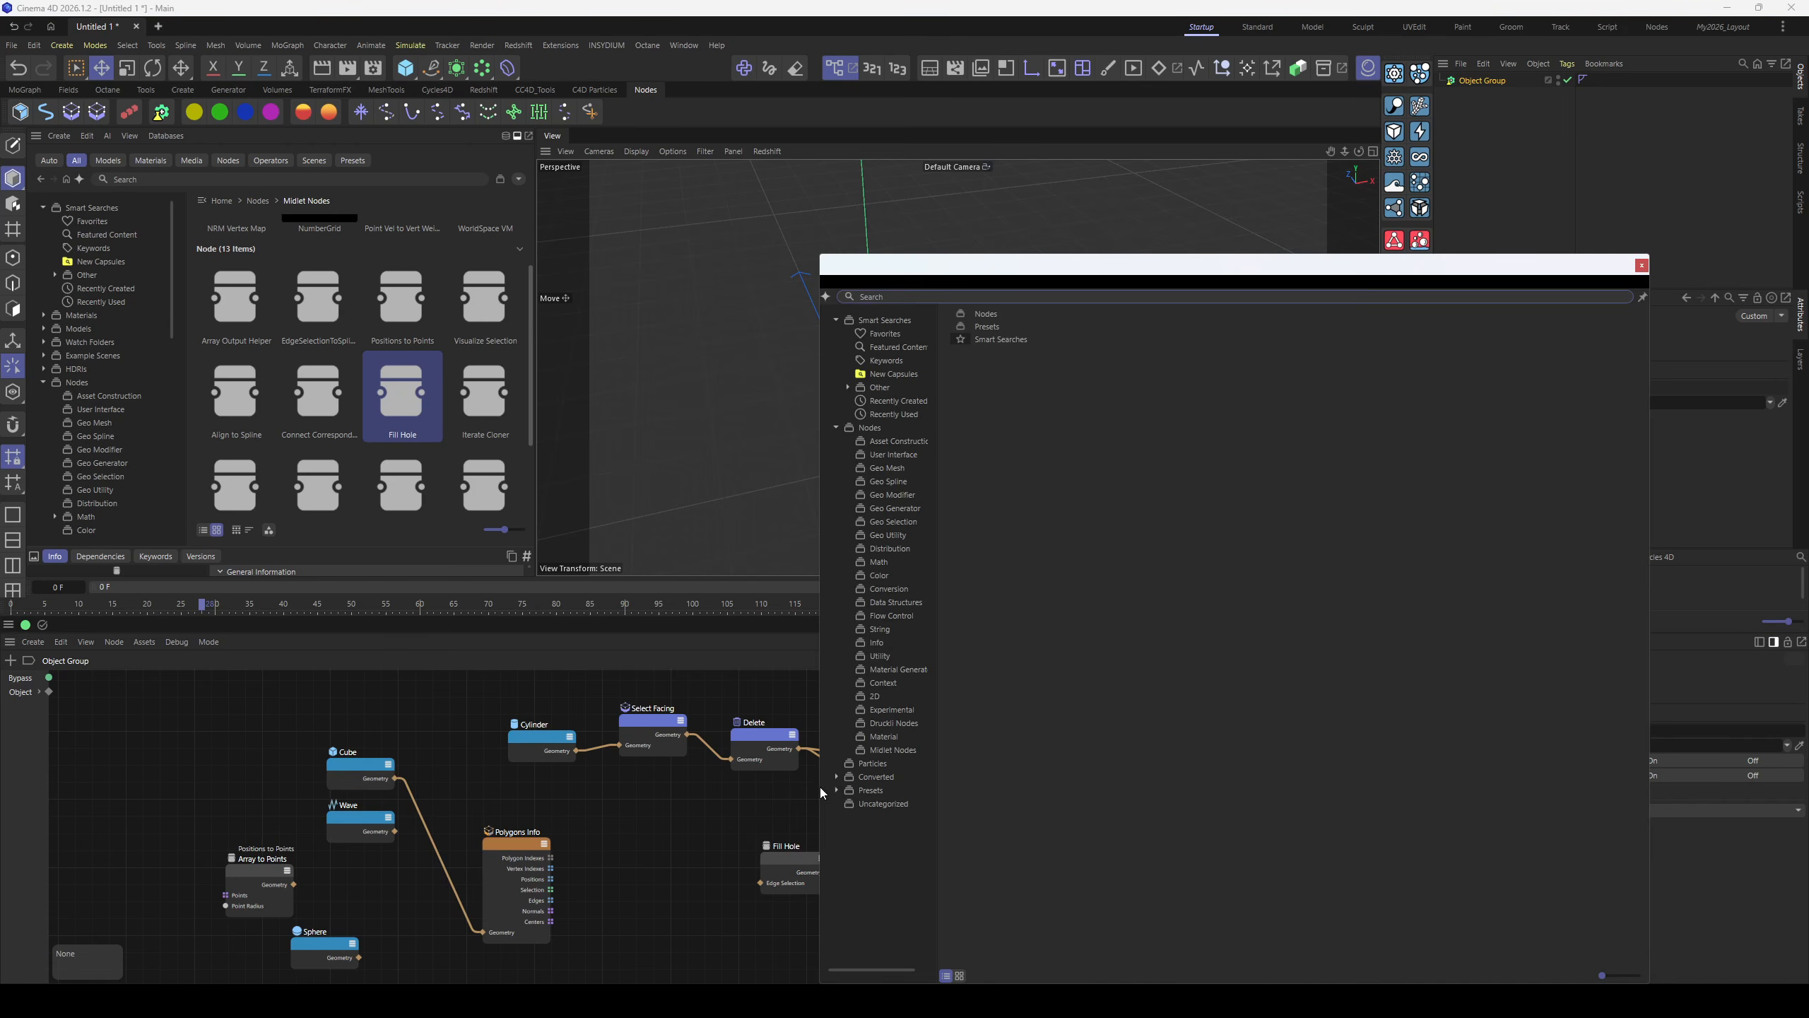
pyautogui.write('border')
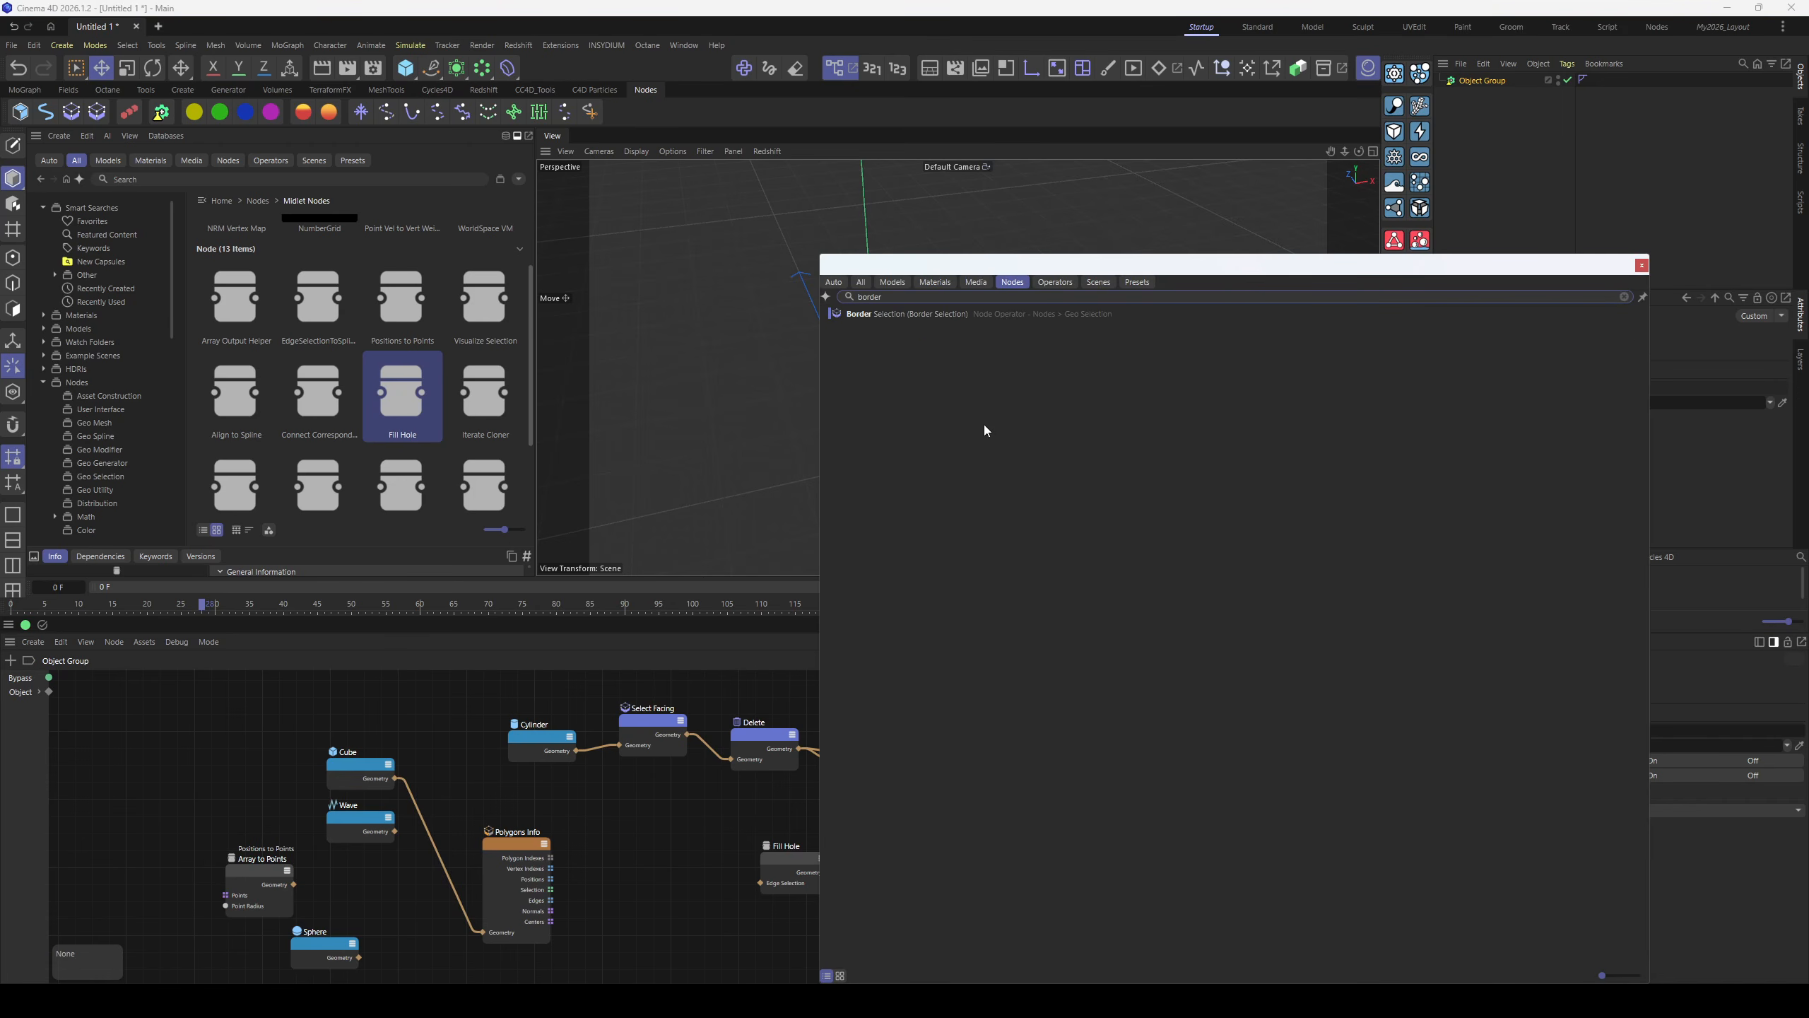
pyautogui.moveTo(876, 314); pyautogui.dragTo(728, 824)
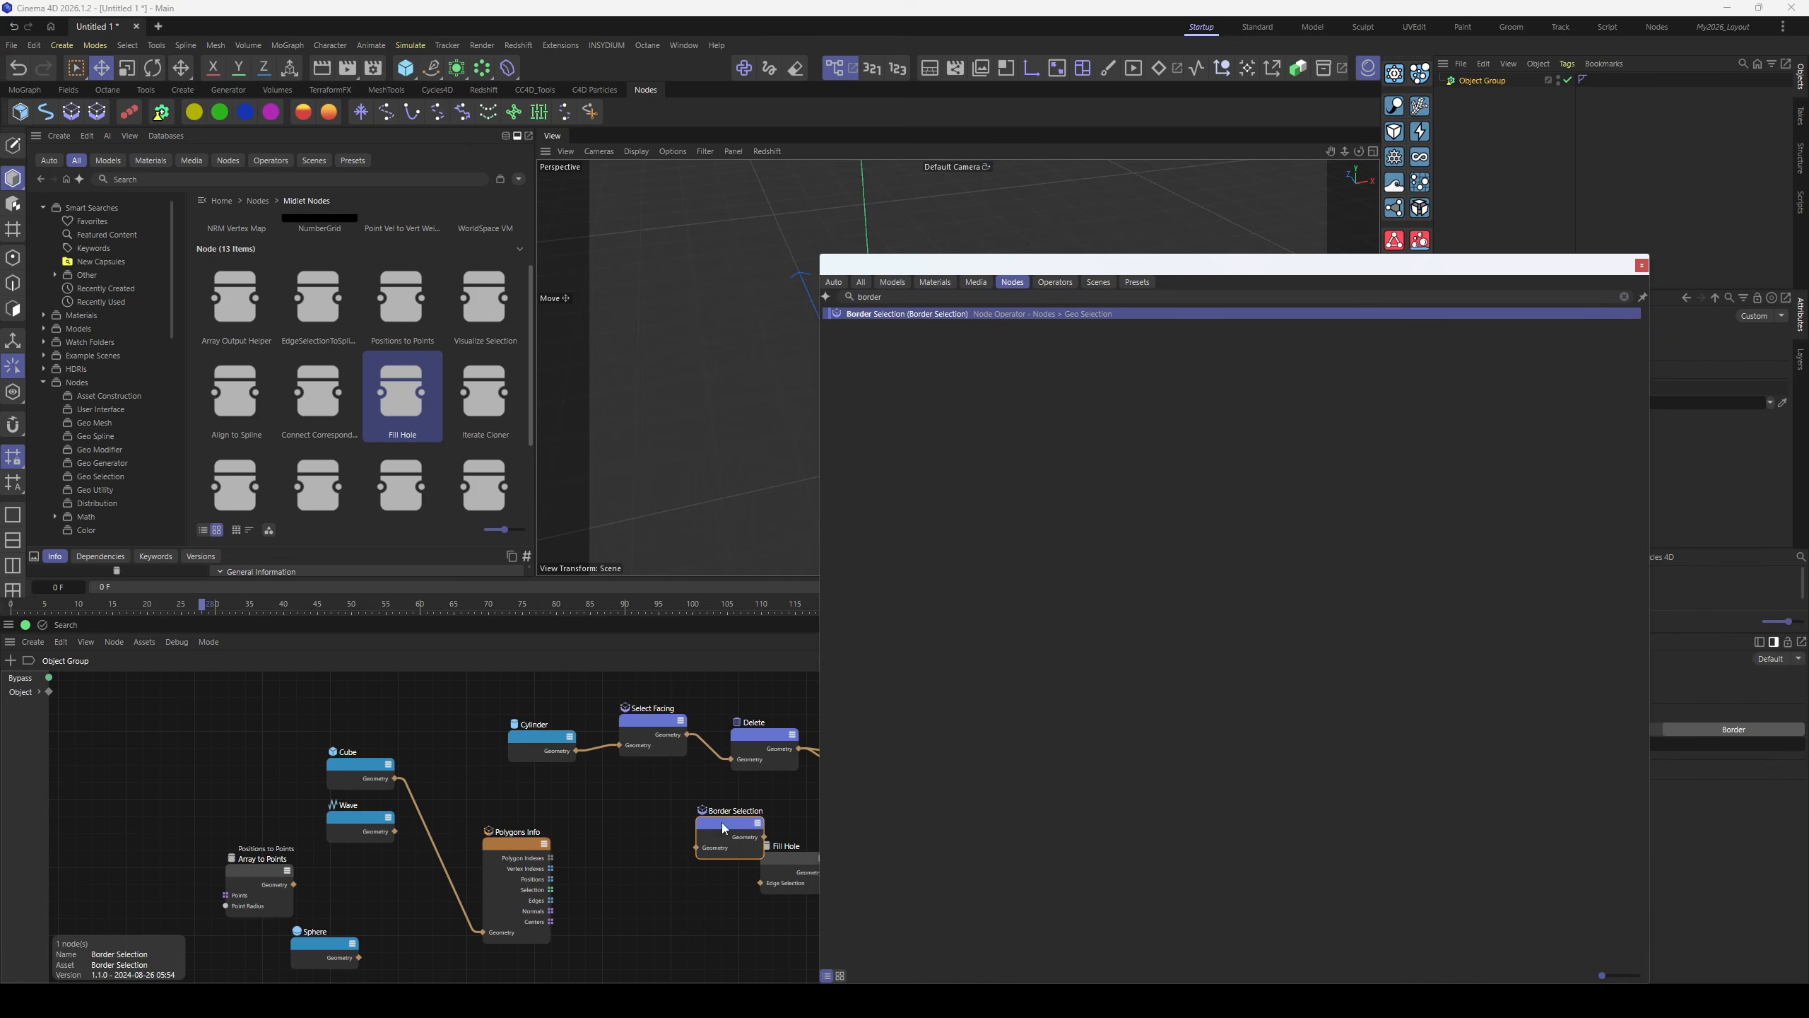
pyautogui.moveTo(694, 768); pyautogui.dragTo(639, 789, button='middle')
pyautogui.moveTo(668, 848); pyautogui.dragTo(872, 719)
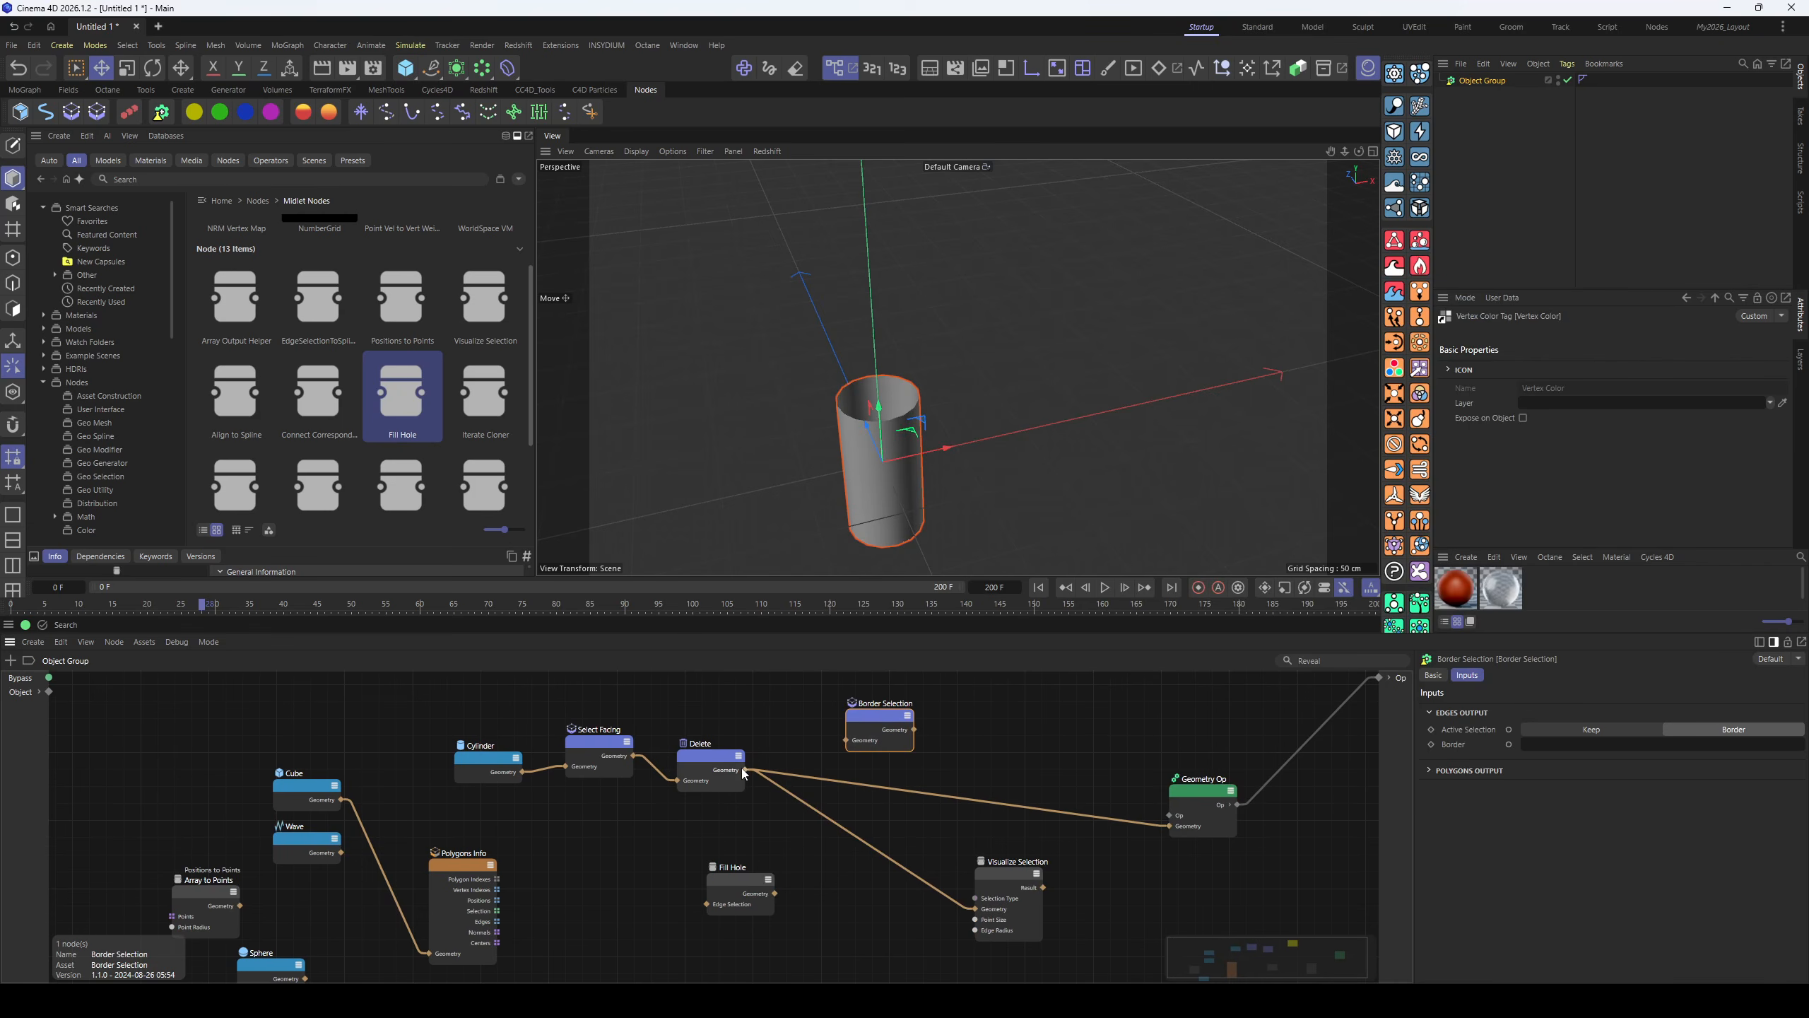
pyautogui.moveTo(744, 770); pyautogui.dragTo(1169, 825)
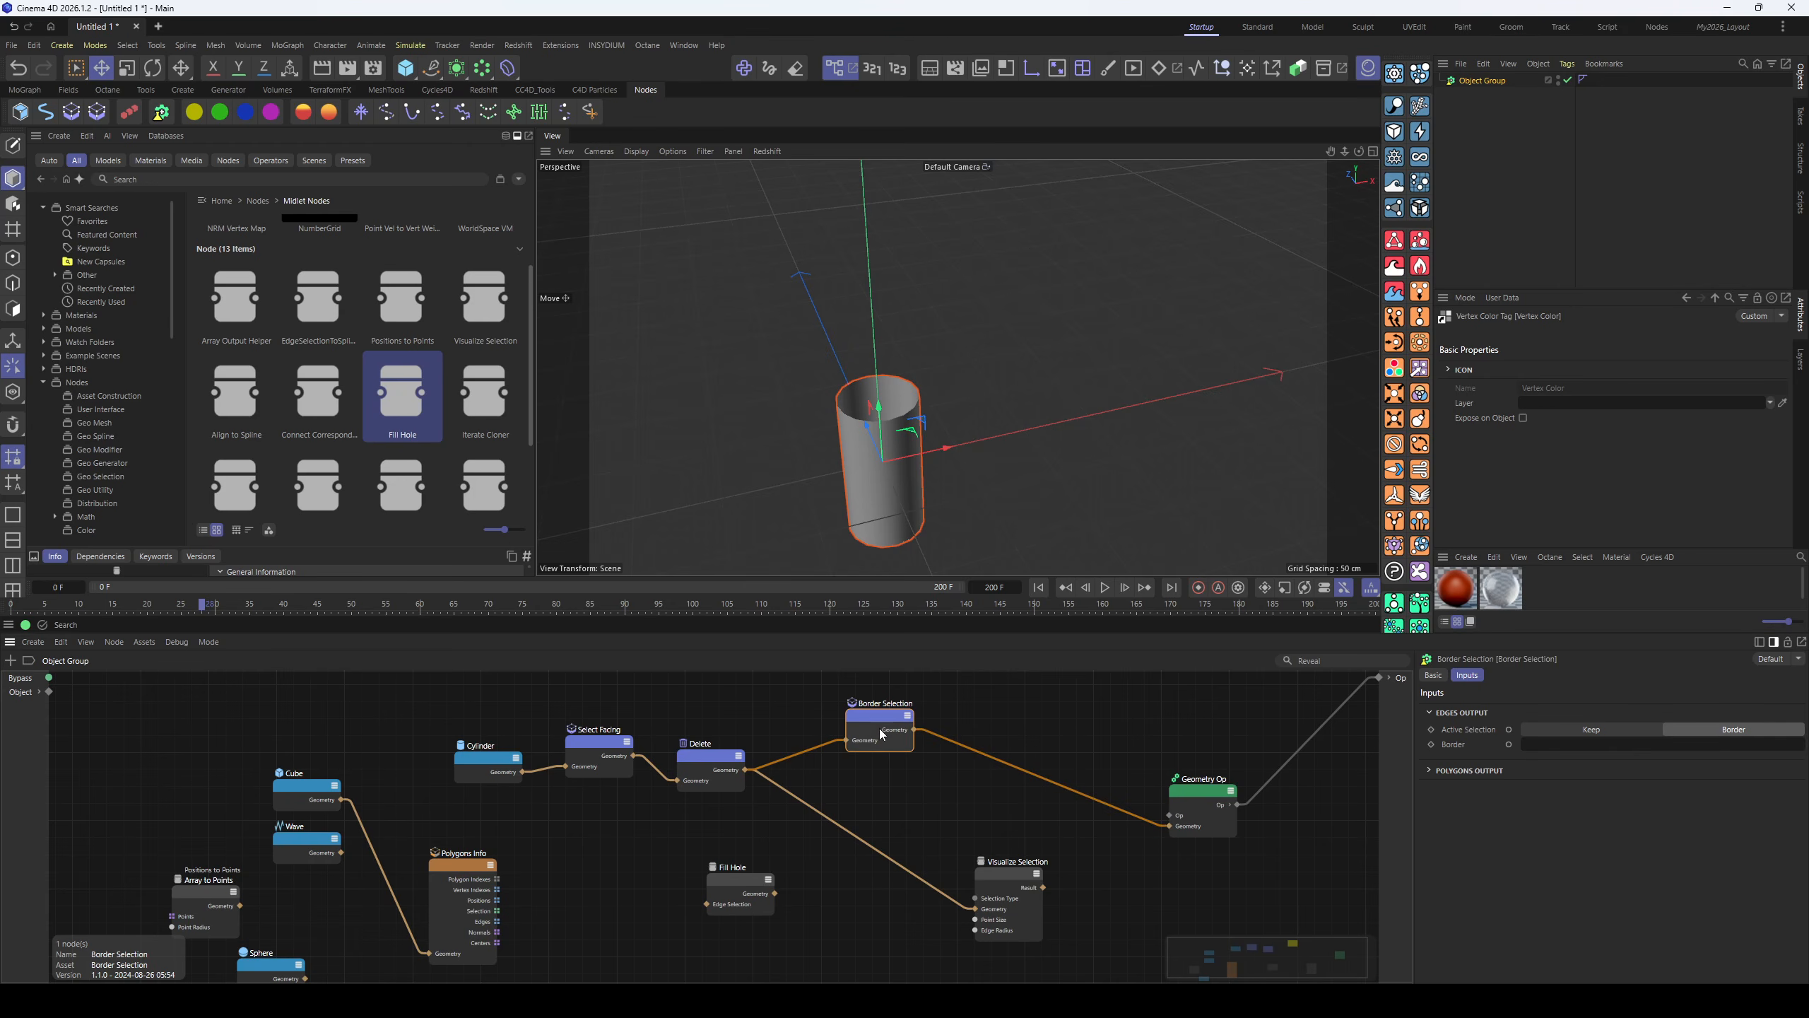
pyautogui.moveTo(880, 715); pyautogui.dragTo(848, 739)
# - Place Fill Hole beside Border Selection and display the border through Visualize Selection with selection type Edges
pyautogui.moveTo(706, 891); pyautogui.dragTo(924, 732)
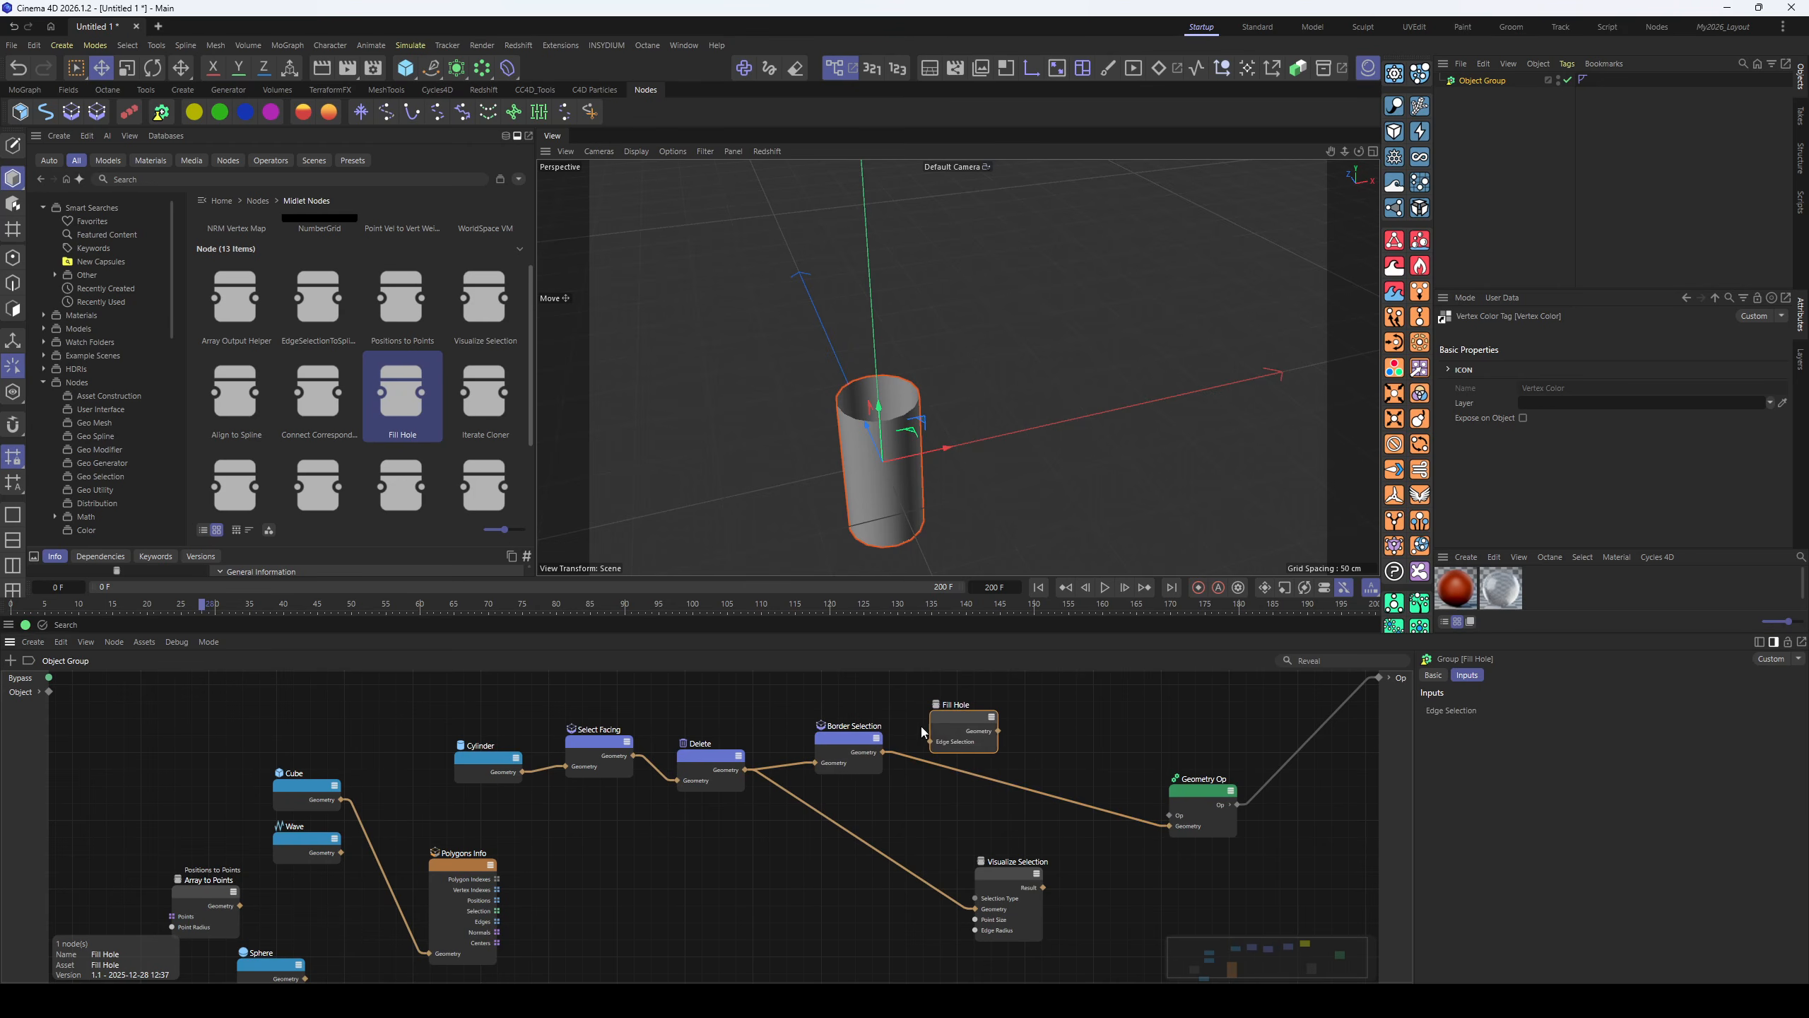
pyautogui.click(882, 754)
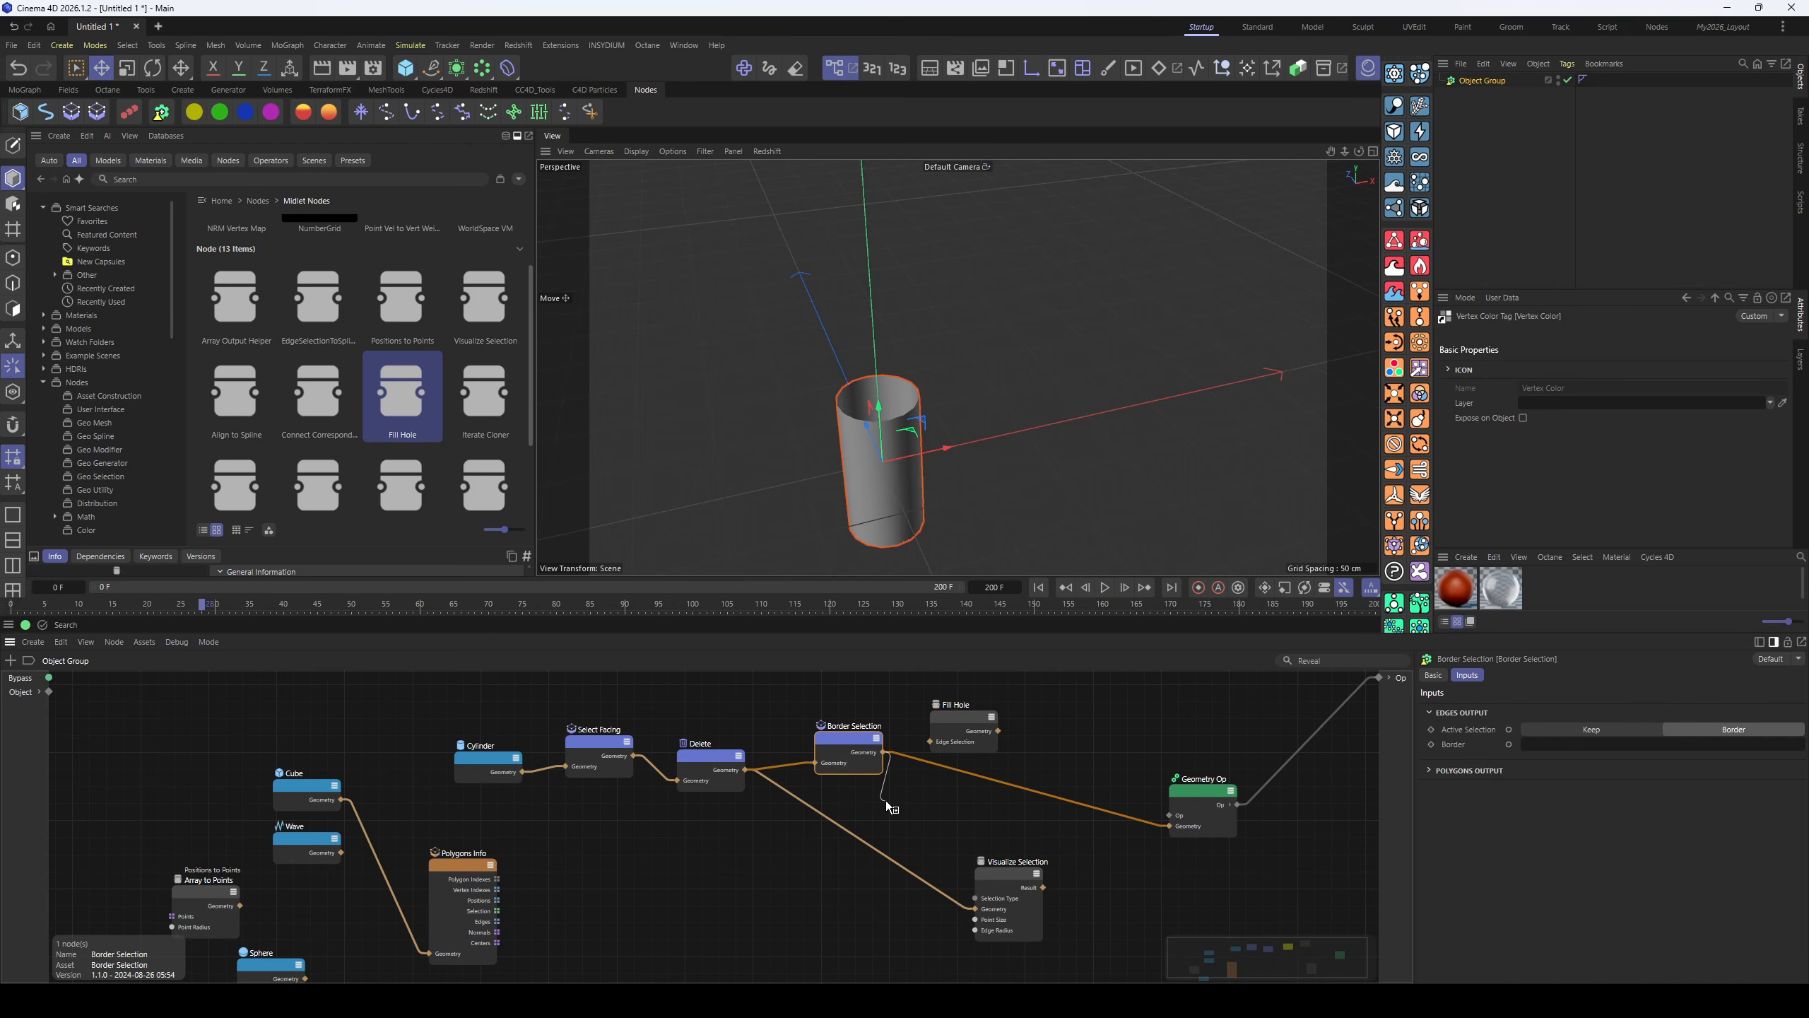
pyautogui.moveTo(976, 909); pyautogui.dragTo(791, 856)
pyautogui.moveTo(883, 754); pyautogui.dragTo(1170, 826)
pyautogui.click(1589, 711)
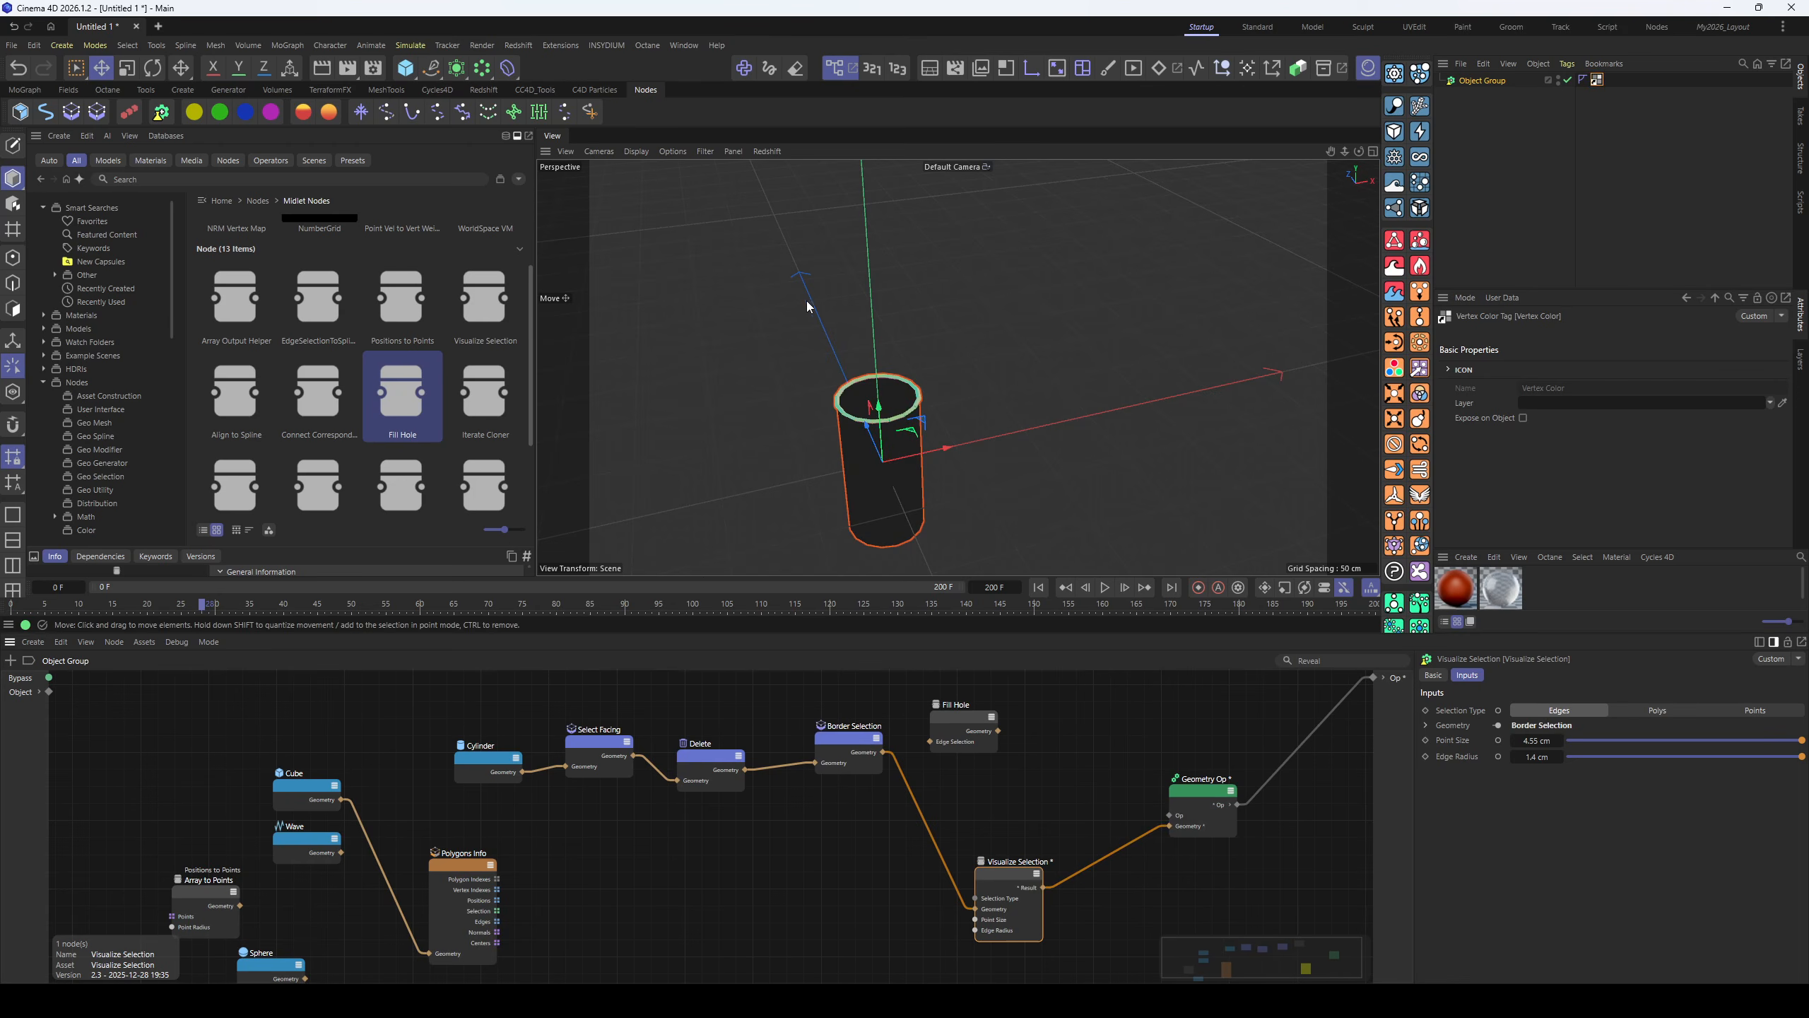
pyautogui.keyDown('alt'); pyautogui.moveTo(930, 414); pyautogui.dragTo(947, 544); pyautogui.keyUp('alt')
# - Wire Fill Hole between Border Selection and Geometry Op in place of Visualize Selection, and shade the viewport with lines
pyautogui.moveTo(975, 909); pyautogui.dragTo(1169, 826)
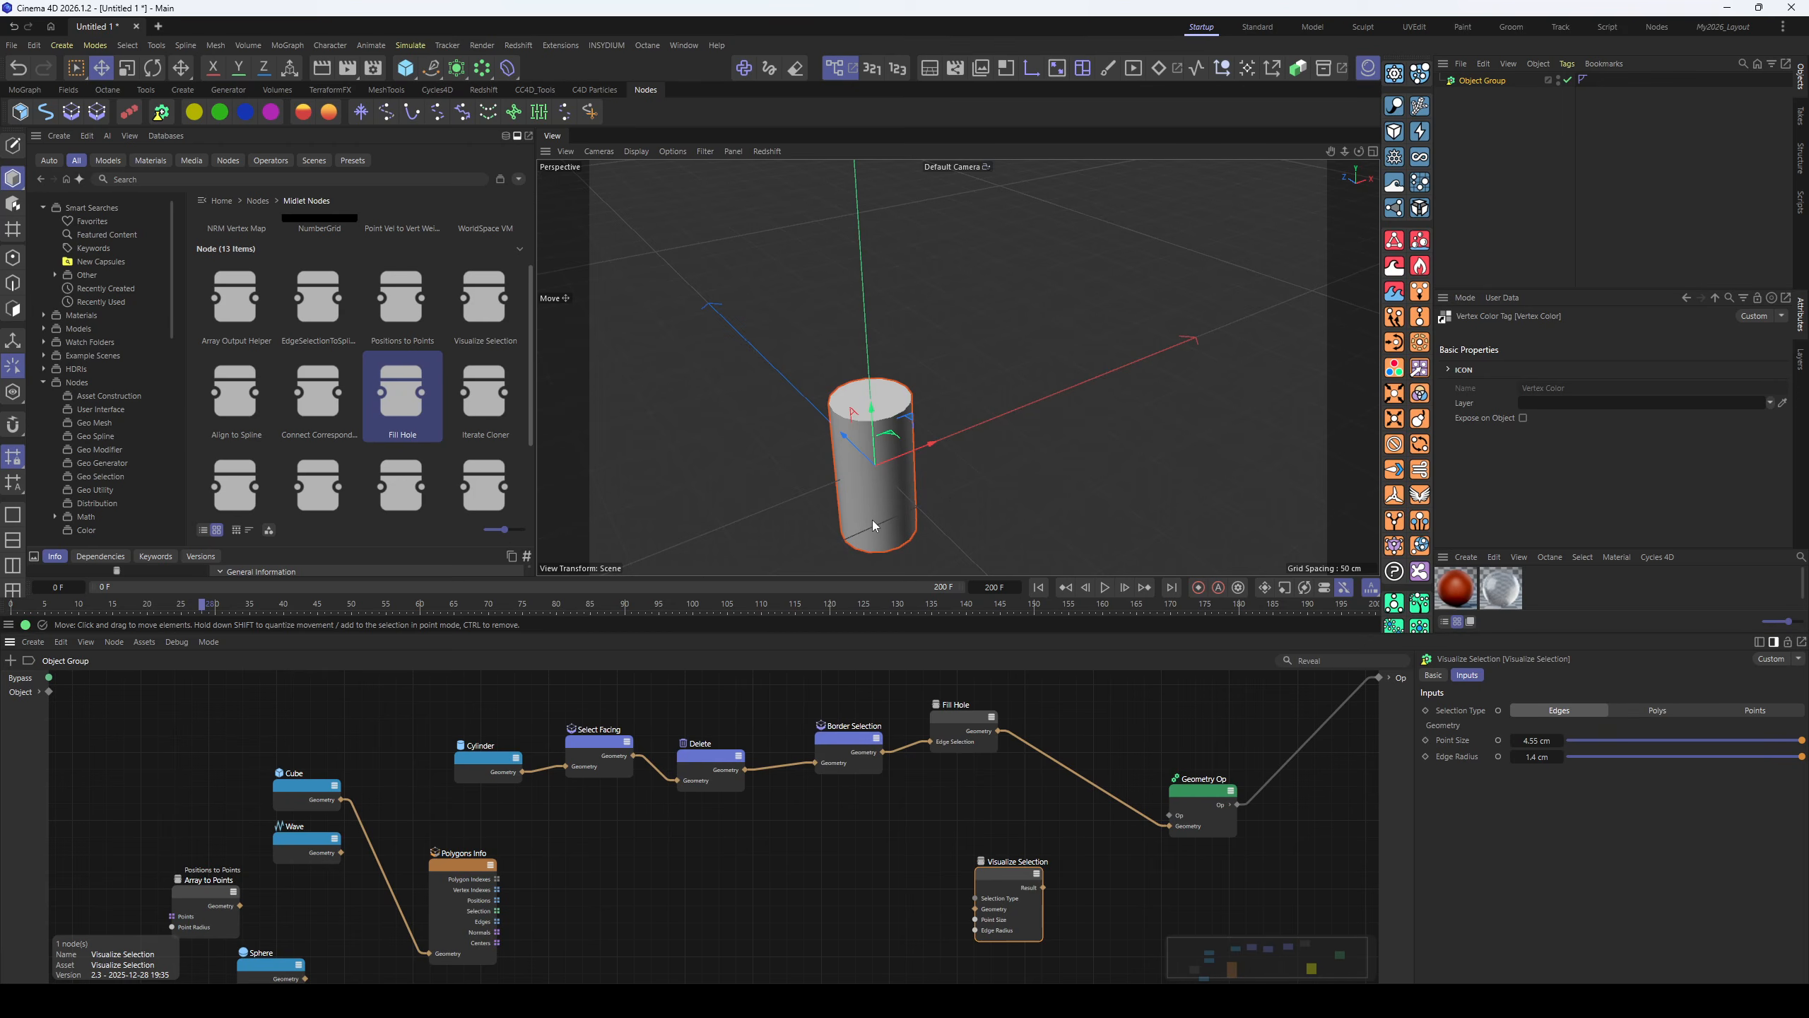
pyautogui.press('n')
pyautogui.press('b')
pyautogui.moveTo(869, 405)
pyautogui.keyDown('alt'); pyautogui.mouseDown(button='right')
pyautogui.moveTo(979, 427)
pyautogui.moveTo(921, 431)
pyautogui.mouseUp(button='right'); pyautogui.keyUp('alt')
pyautogui.keyDown('alt'); pyautogui.moveTo(922, 436); pyautogui.dragTo(1018, 456); pyautogui.keyUp('alt')
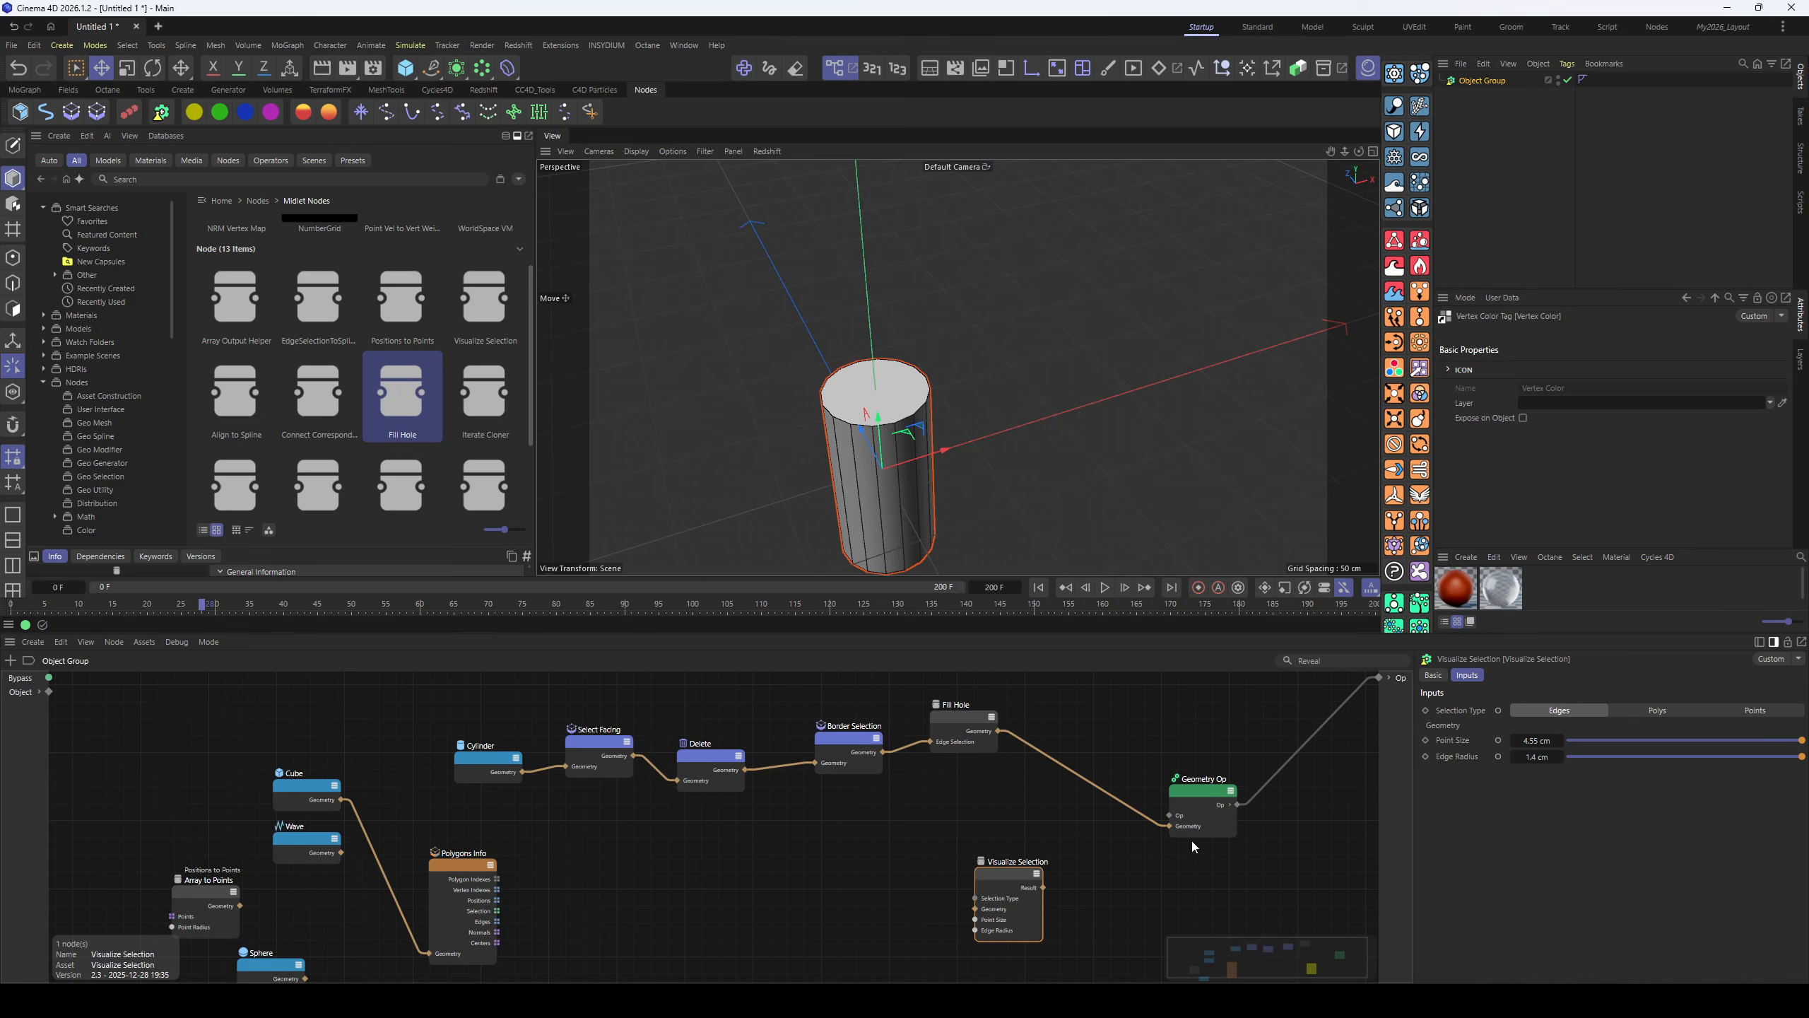
# - Make room before Geometry Op and insert a Poke Polygons node after Fill Hole
pyautogui.click(1205, 790)
pyautogui.moveTo(1204, 790); pyautogui.dragTo(1296, 787)
pyautogui.moveTo(951, 724); pyautogui.dragTo(920, 737)
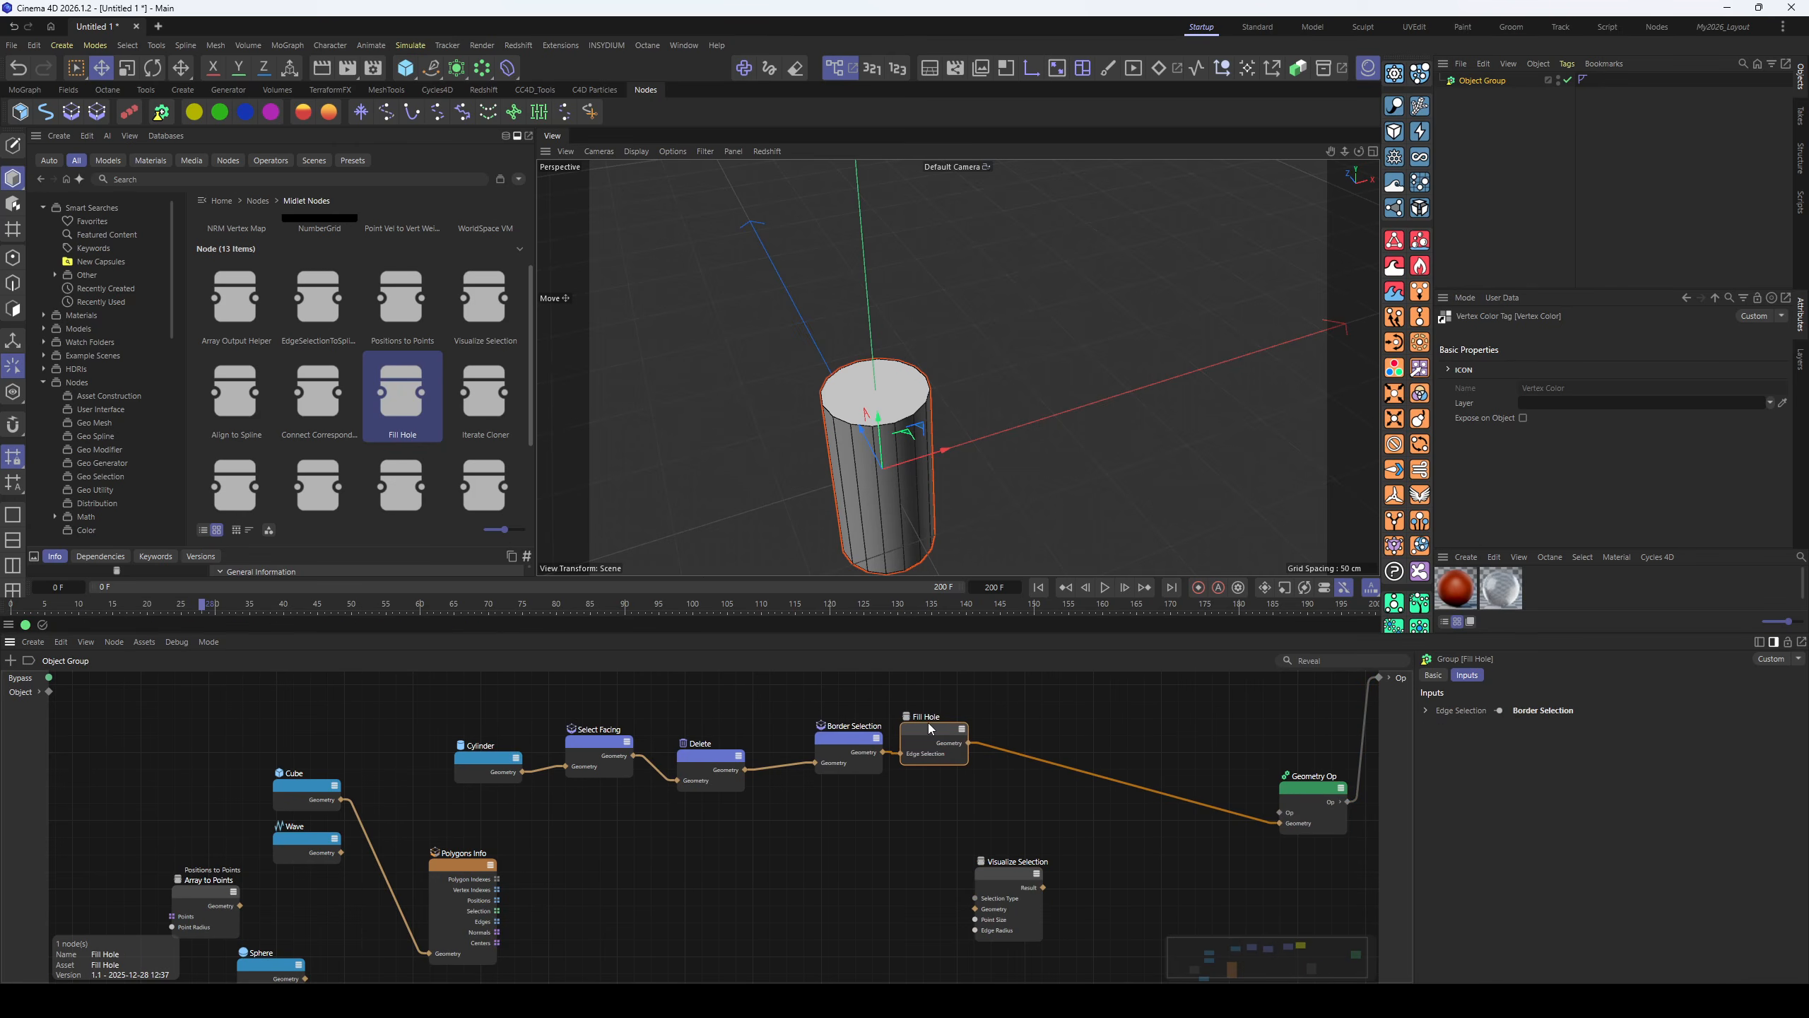
pyautogui.click(1015, 764)
pyautogui.hotkey('shift', 'c')
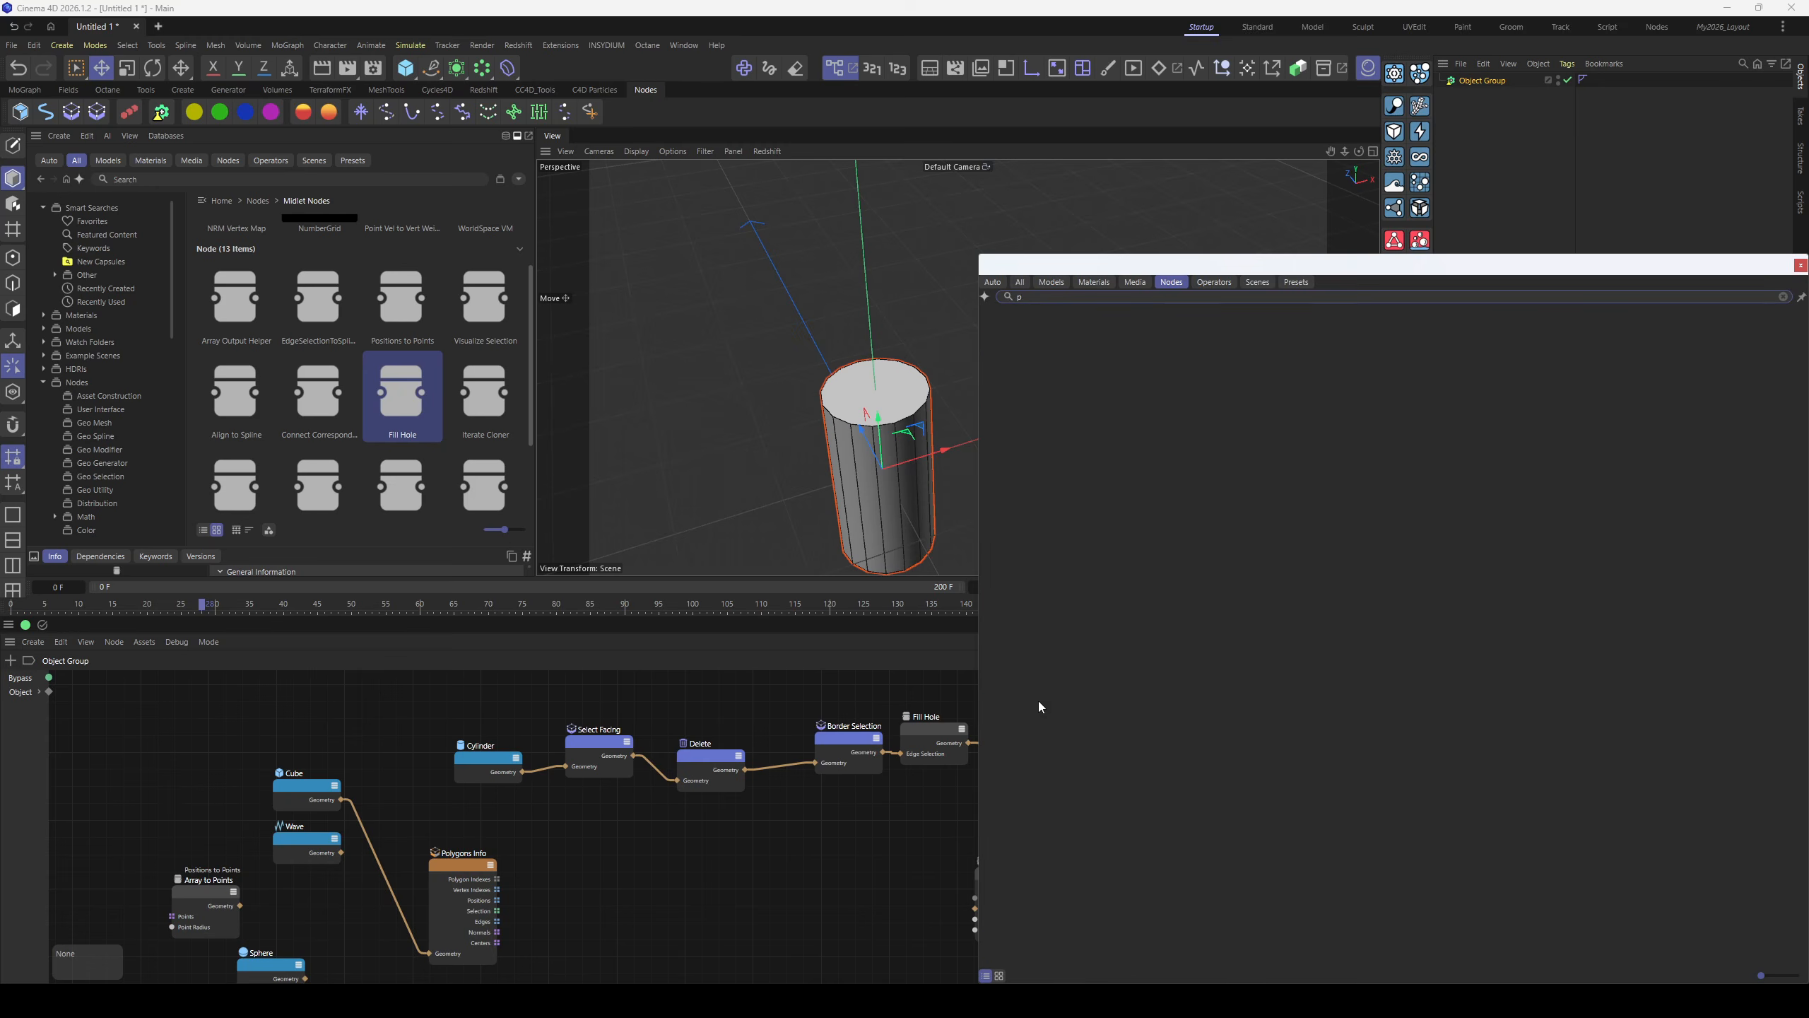
pyautogui.write('poke')
pyautogui.moveTo(1342, 365); pyautogui.dragTo(1074, 771)
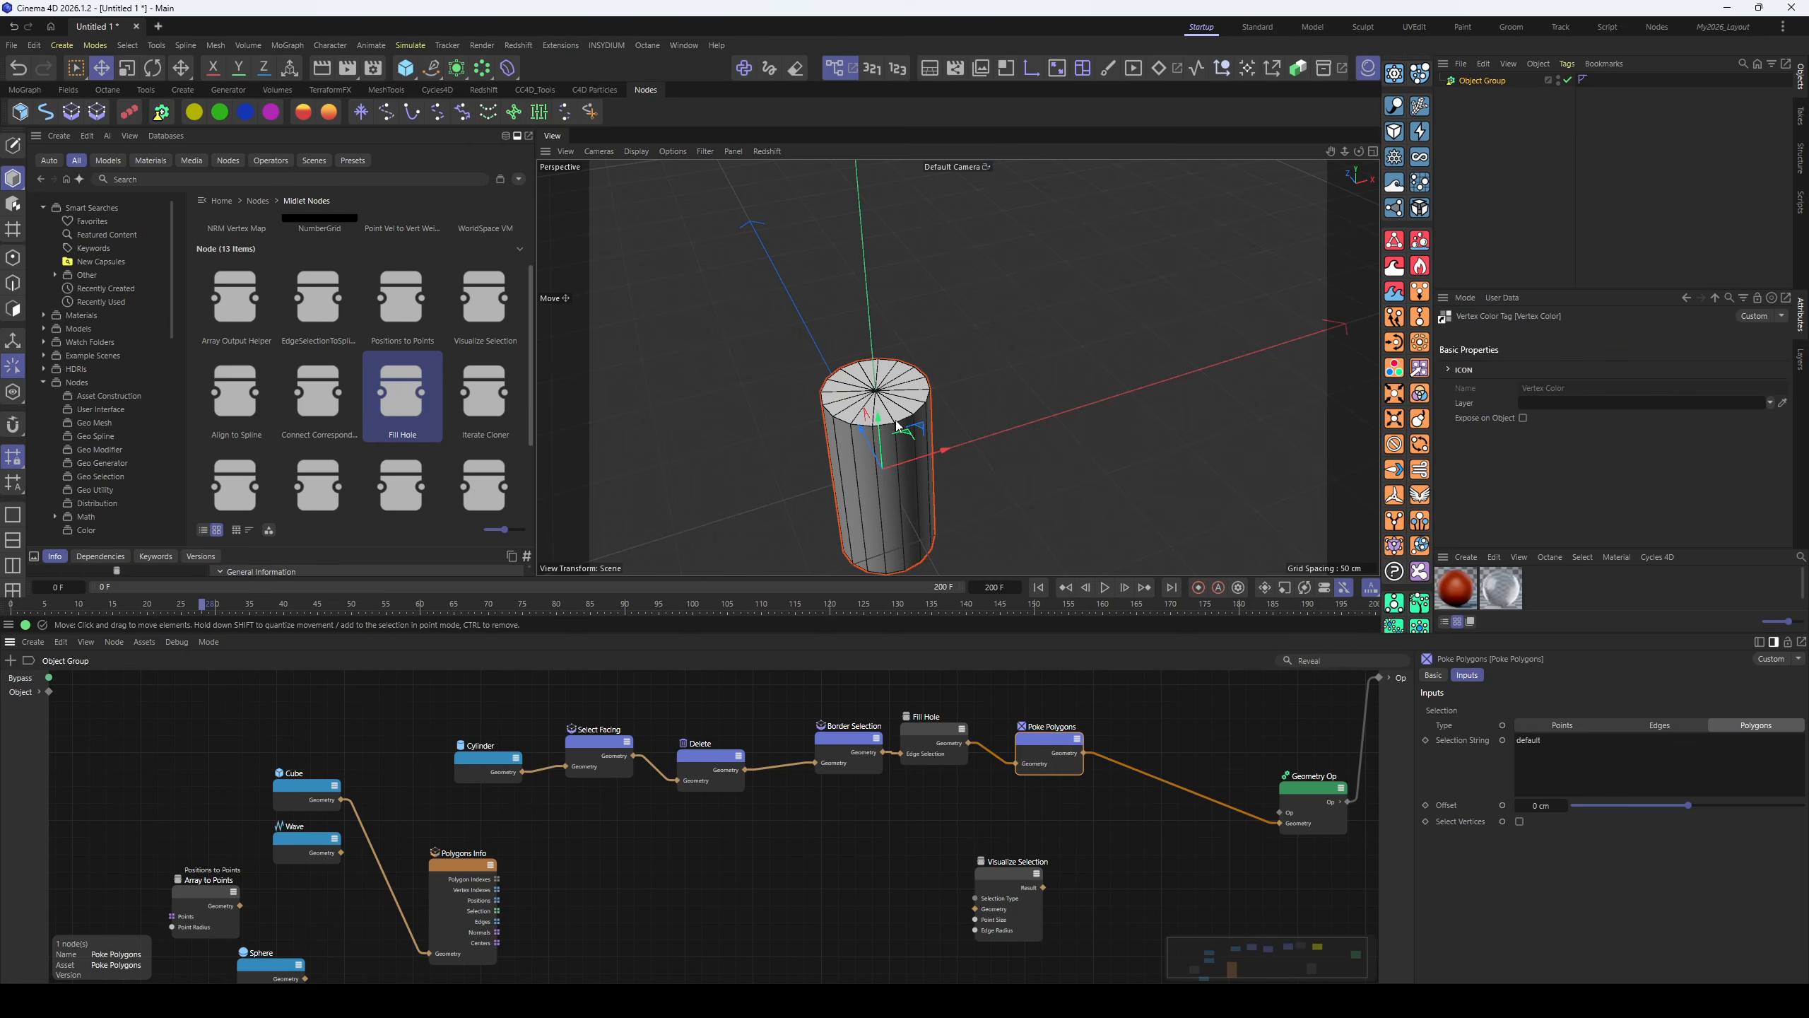
pyautogui.keyDown('alt'); pyautogui.moveTo(884, 433); pyautogui.dragTo(874, 461); pyautogui.keyUp('alt')
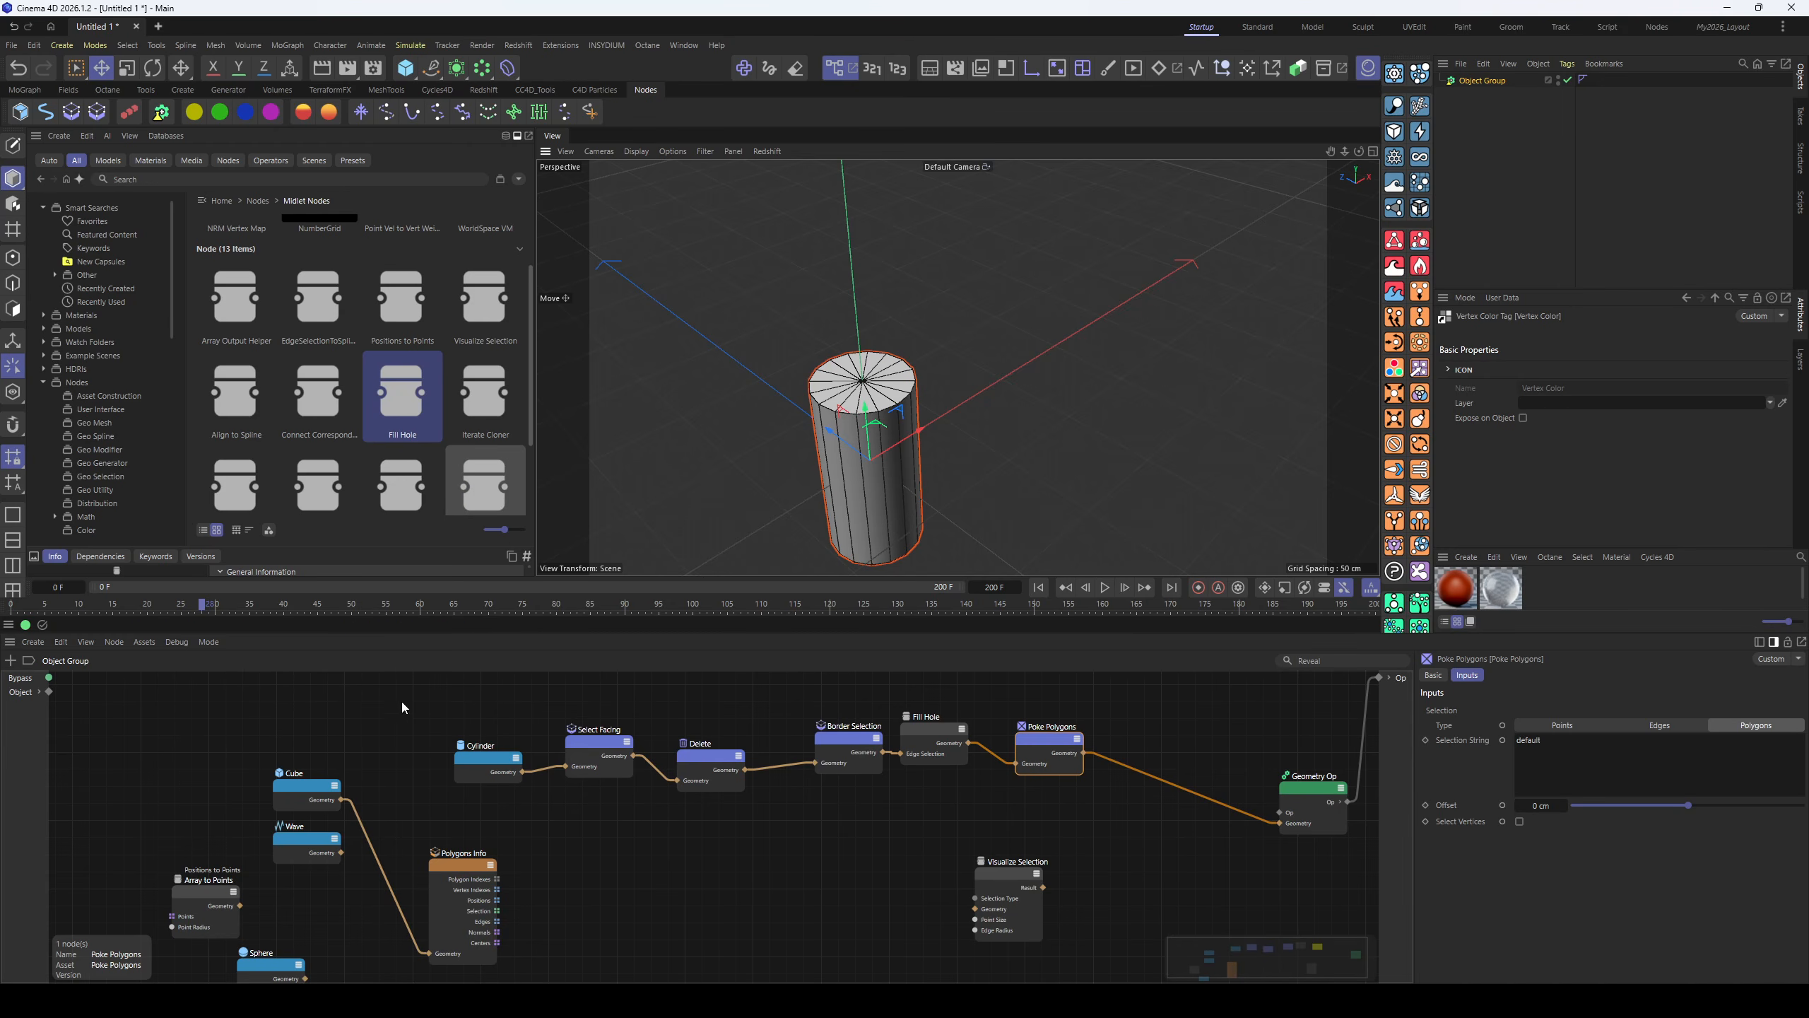
# - Delete the whole node chain from Cylinder through Poke Polygons
pyautogui.moveTo(403, 708); pyautogui.dragTo(1083, 786)
pyautogui.press('Delete')
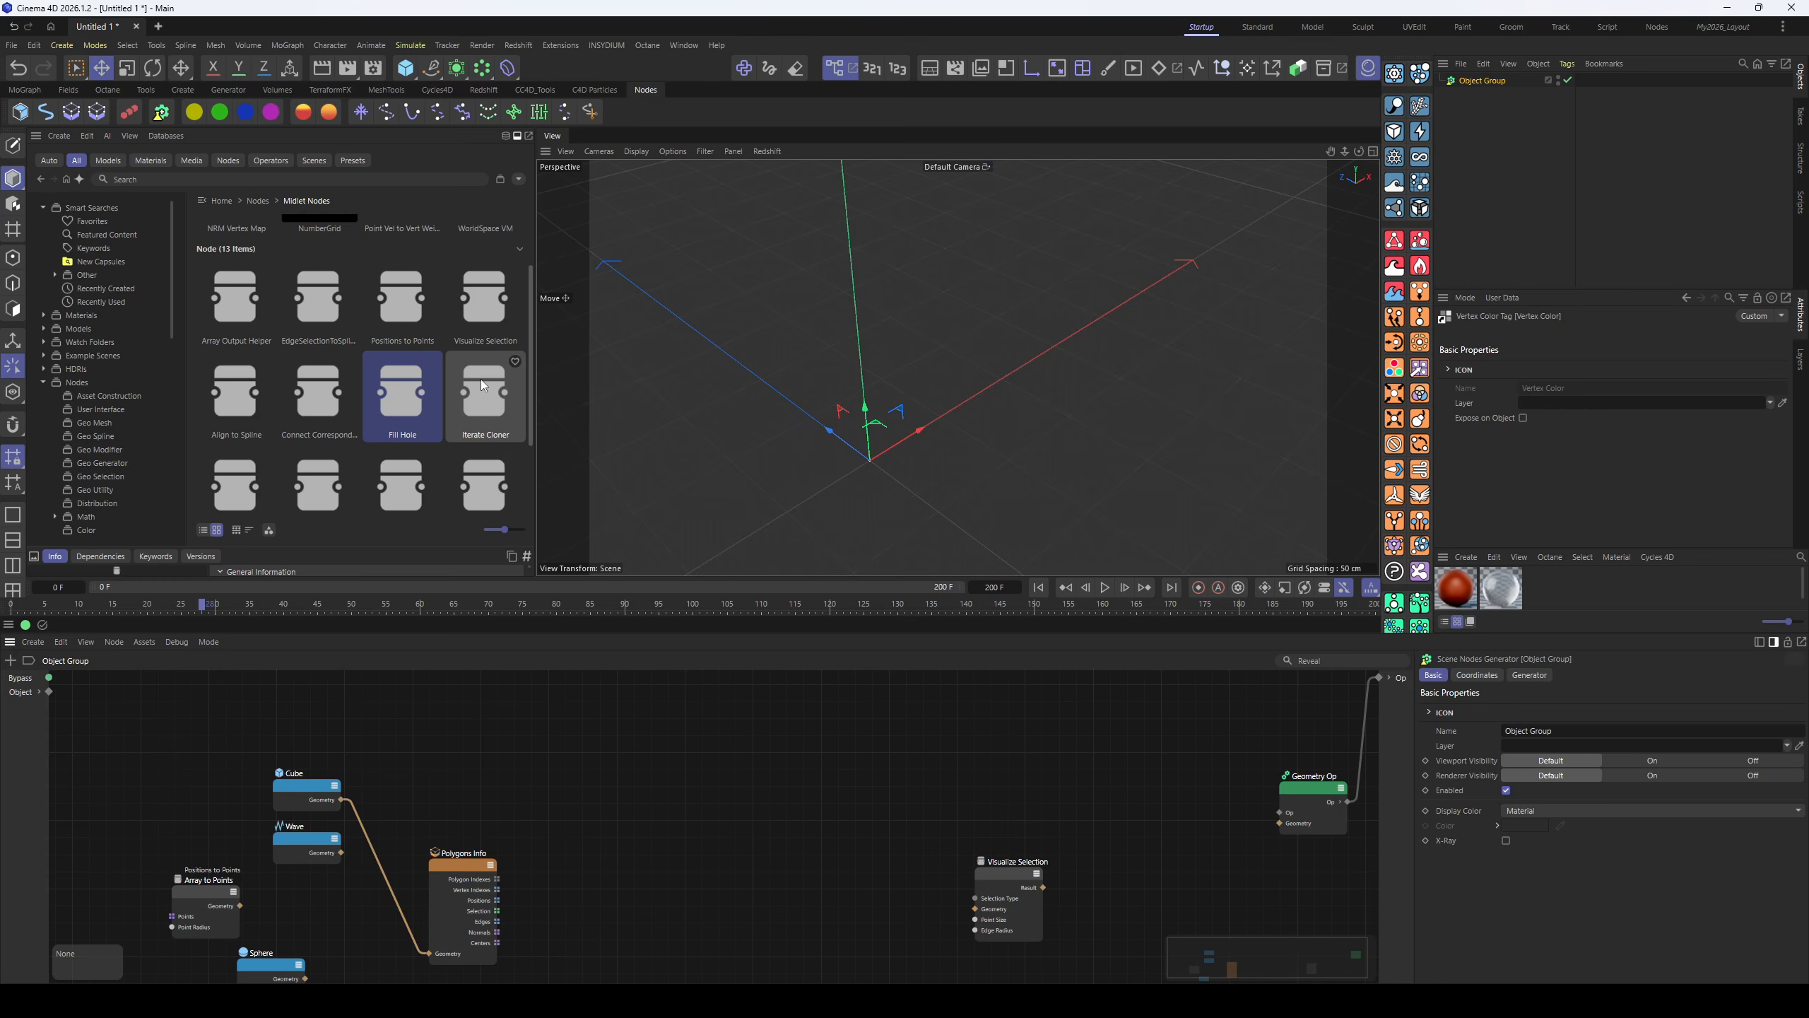
# - Add the Iterate Cloner and Random Cloner nodes to the graph and arrange them side by side
pyautogui.moveTo(486, 408); pyautogui.dragTo(688, 763)
pyautogui.moveTo(466, 454); pyautogui.dragTo(844, 780)
pyautogui.moveTo(715, 771); pyautogui.dragTo(748, 719)
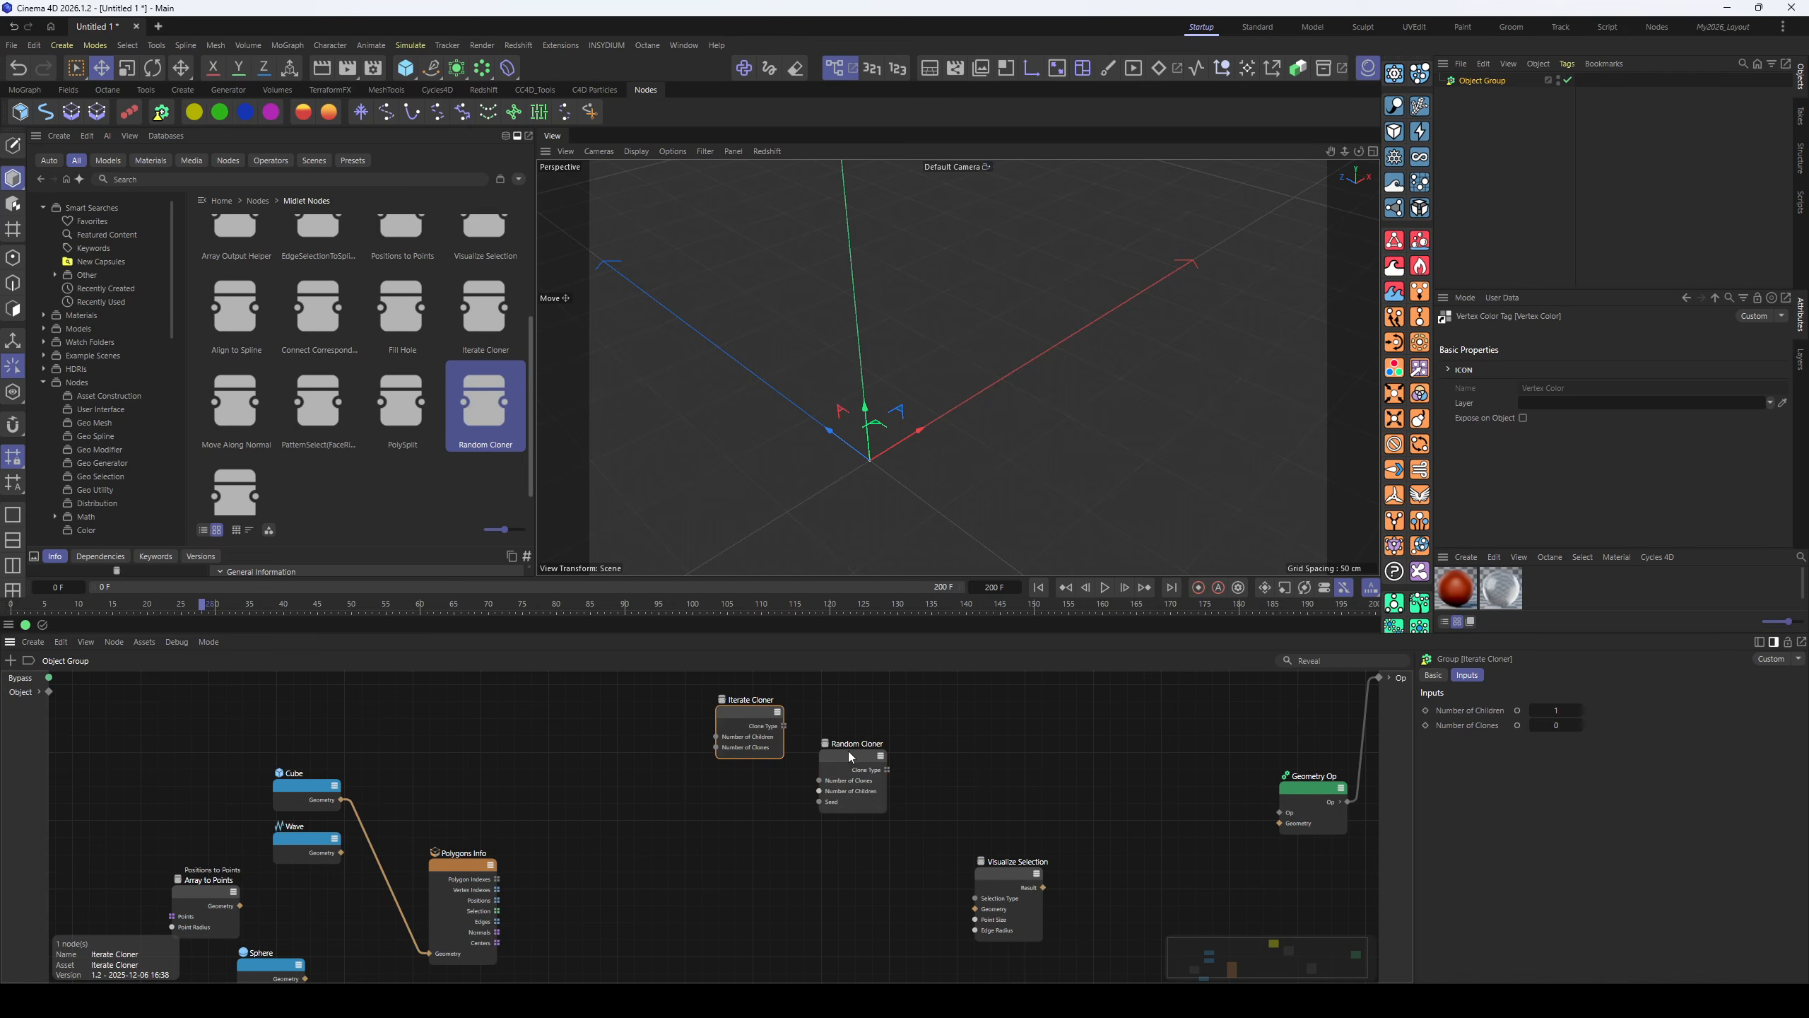
pyautogui.moveTo(850, 756); pyautogui.dragTo(844, 715)
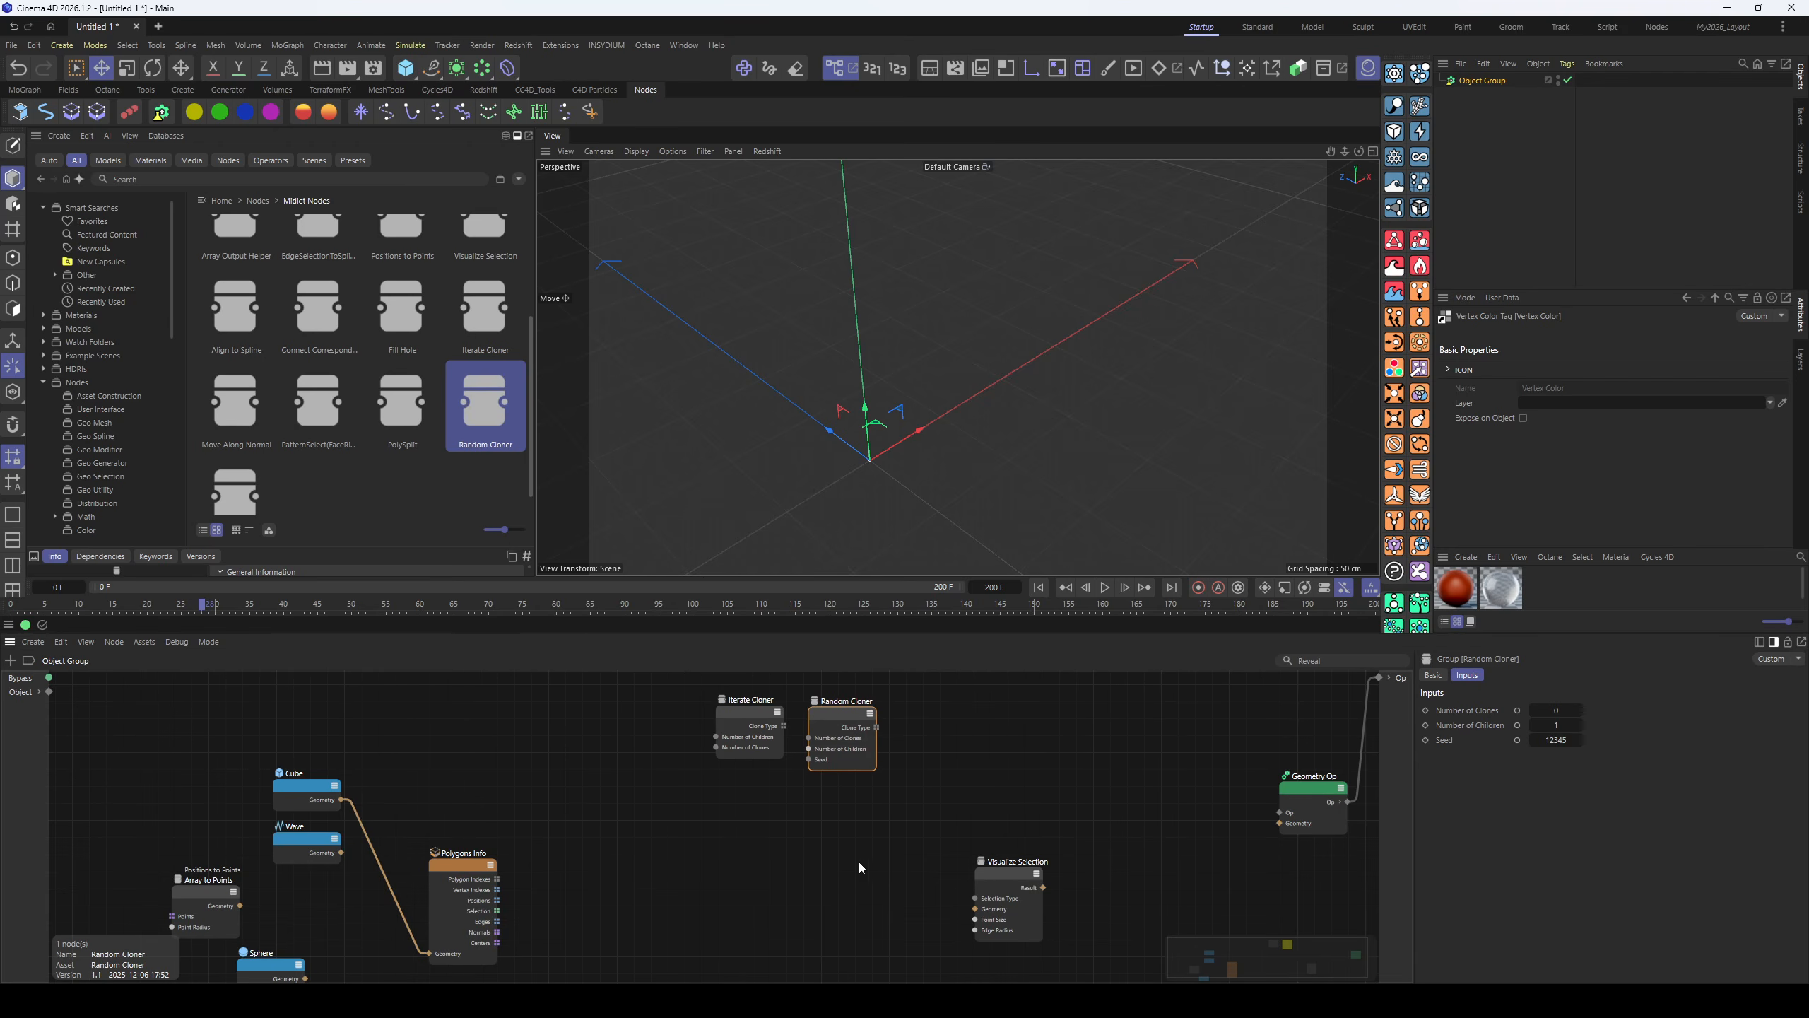
# - Create a Cloner with a Cube as its child and reduce the cube's size on all axes so the clones are spaced apart
pyautogui.moveTo(745, 713); pyautogui.dragTo(740, 715)
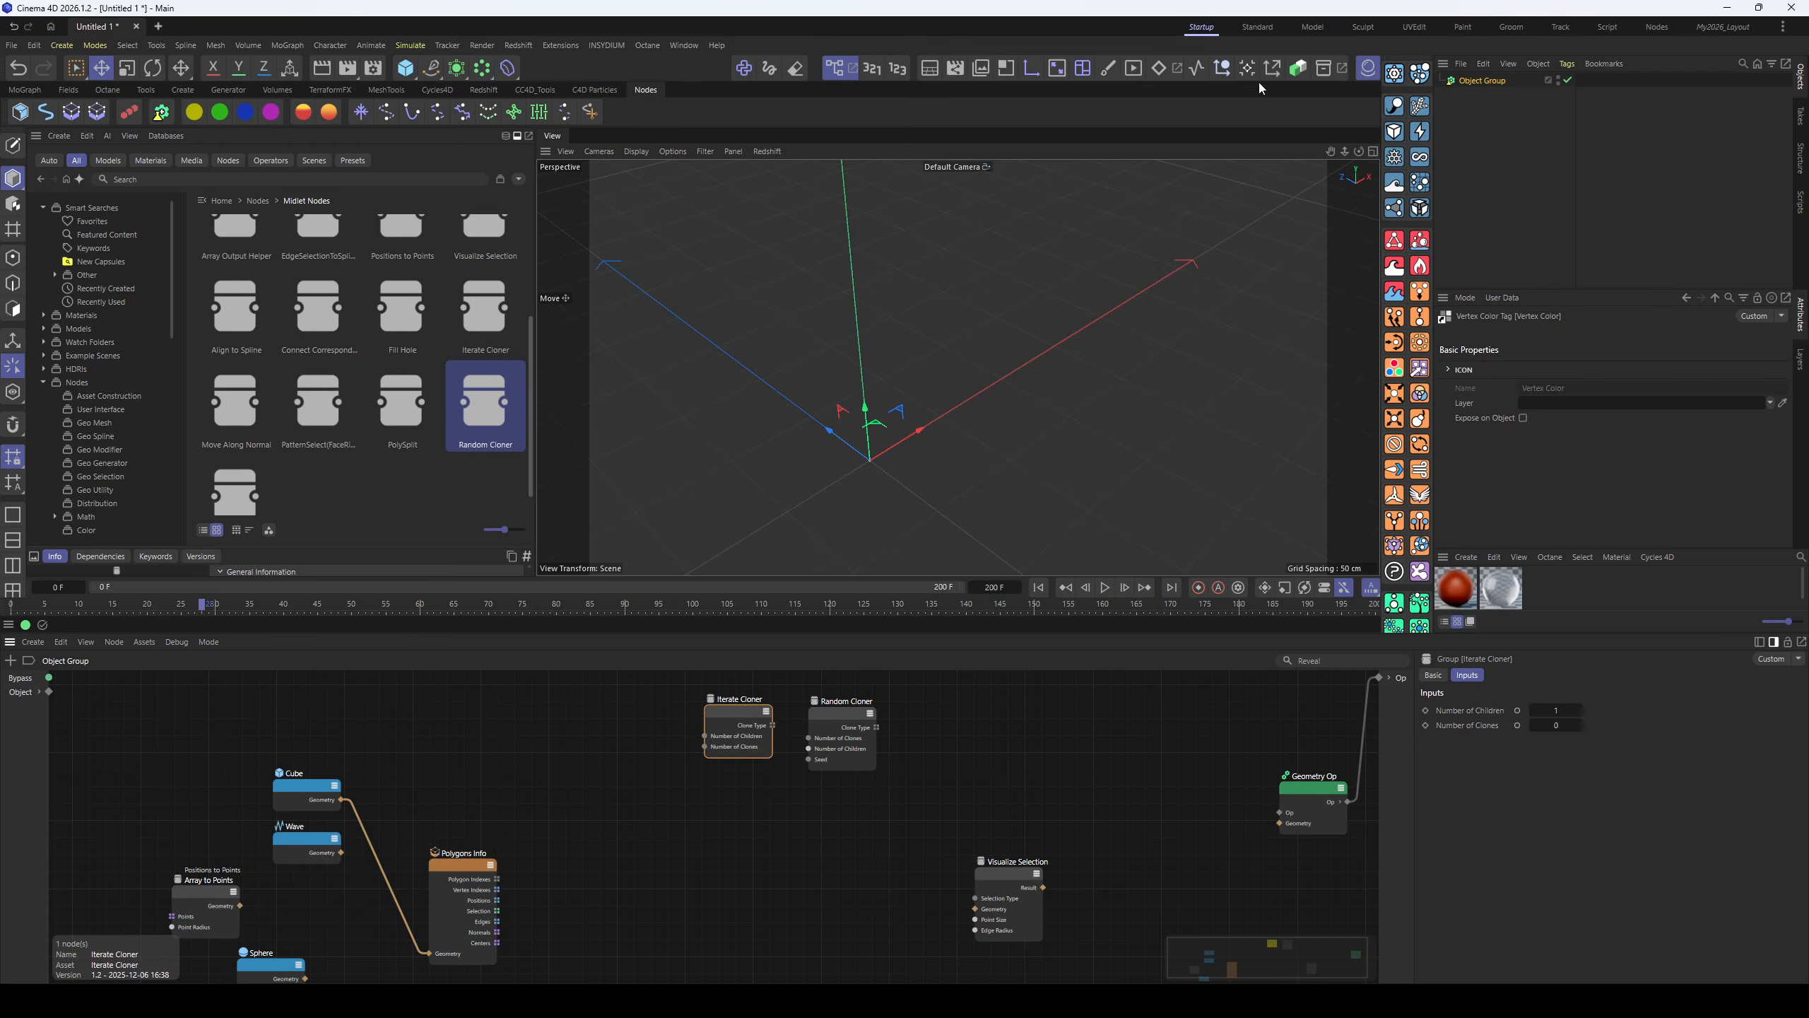
pyautogui.click(24, 89)
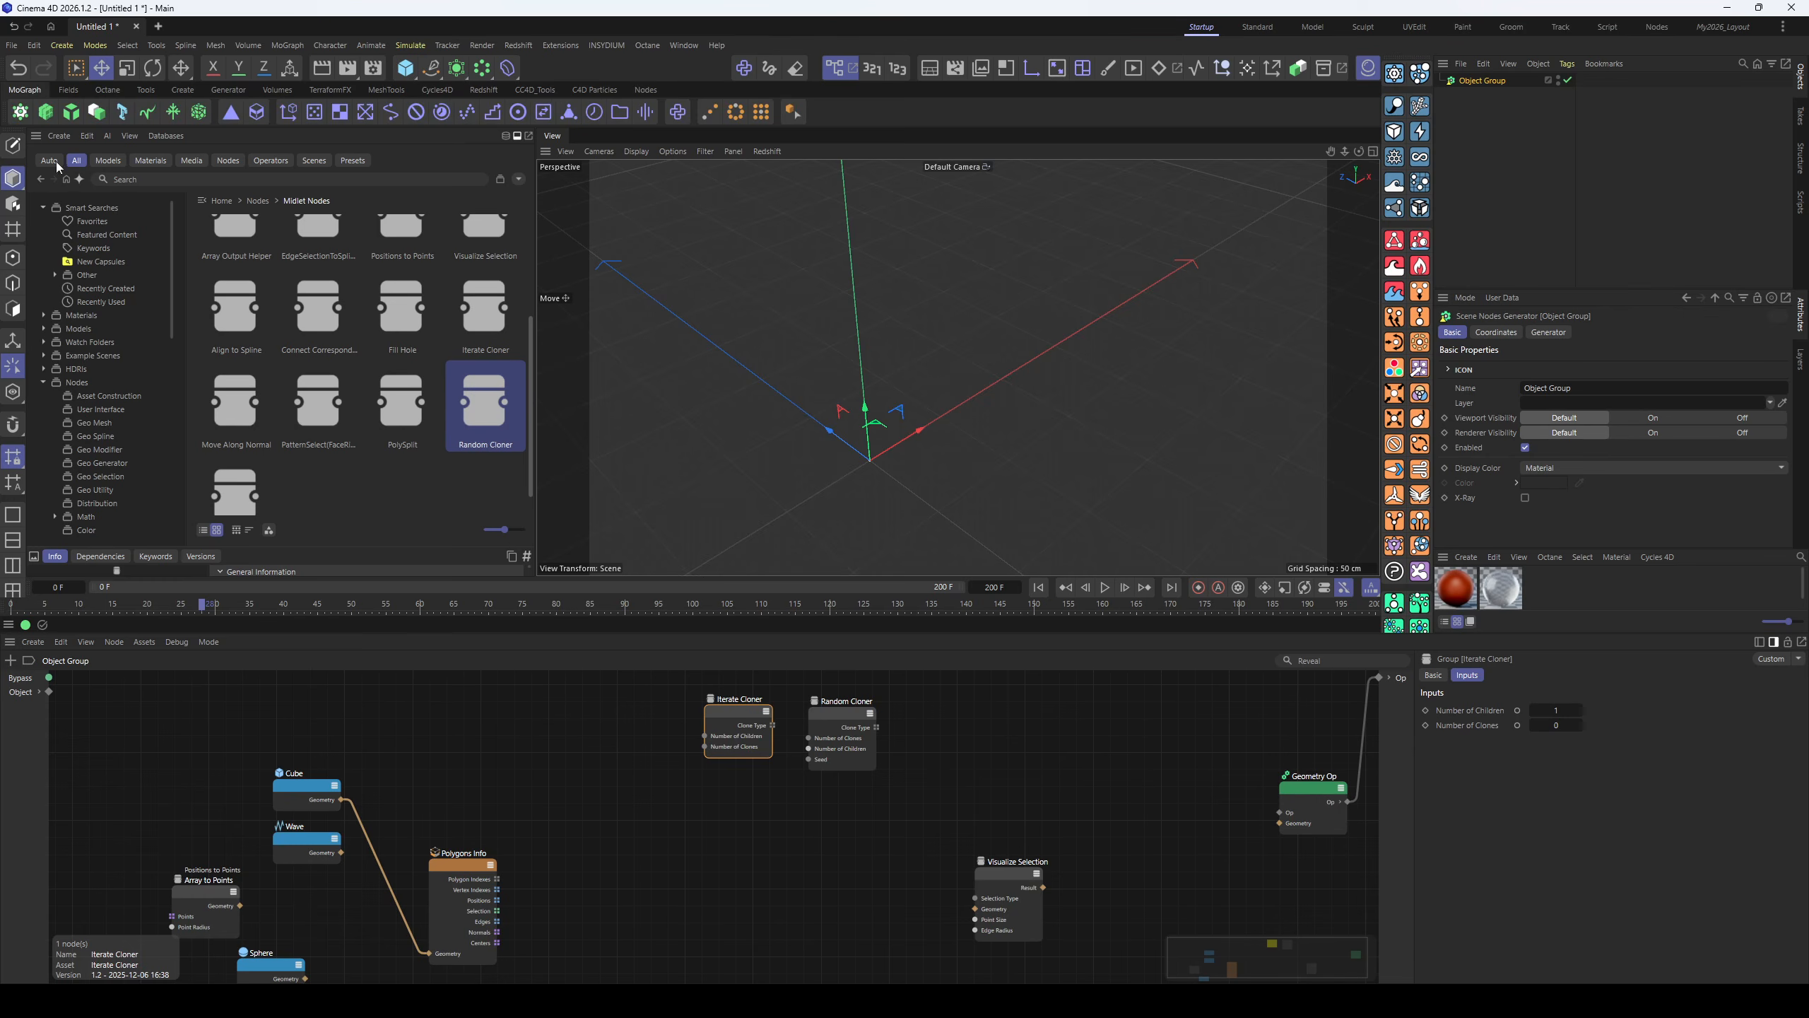
pyautogui.click(20, 111)
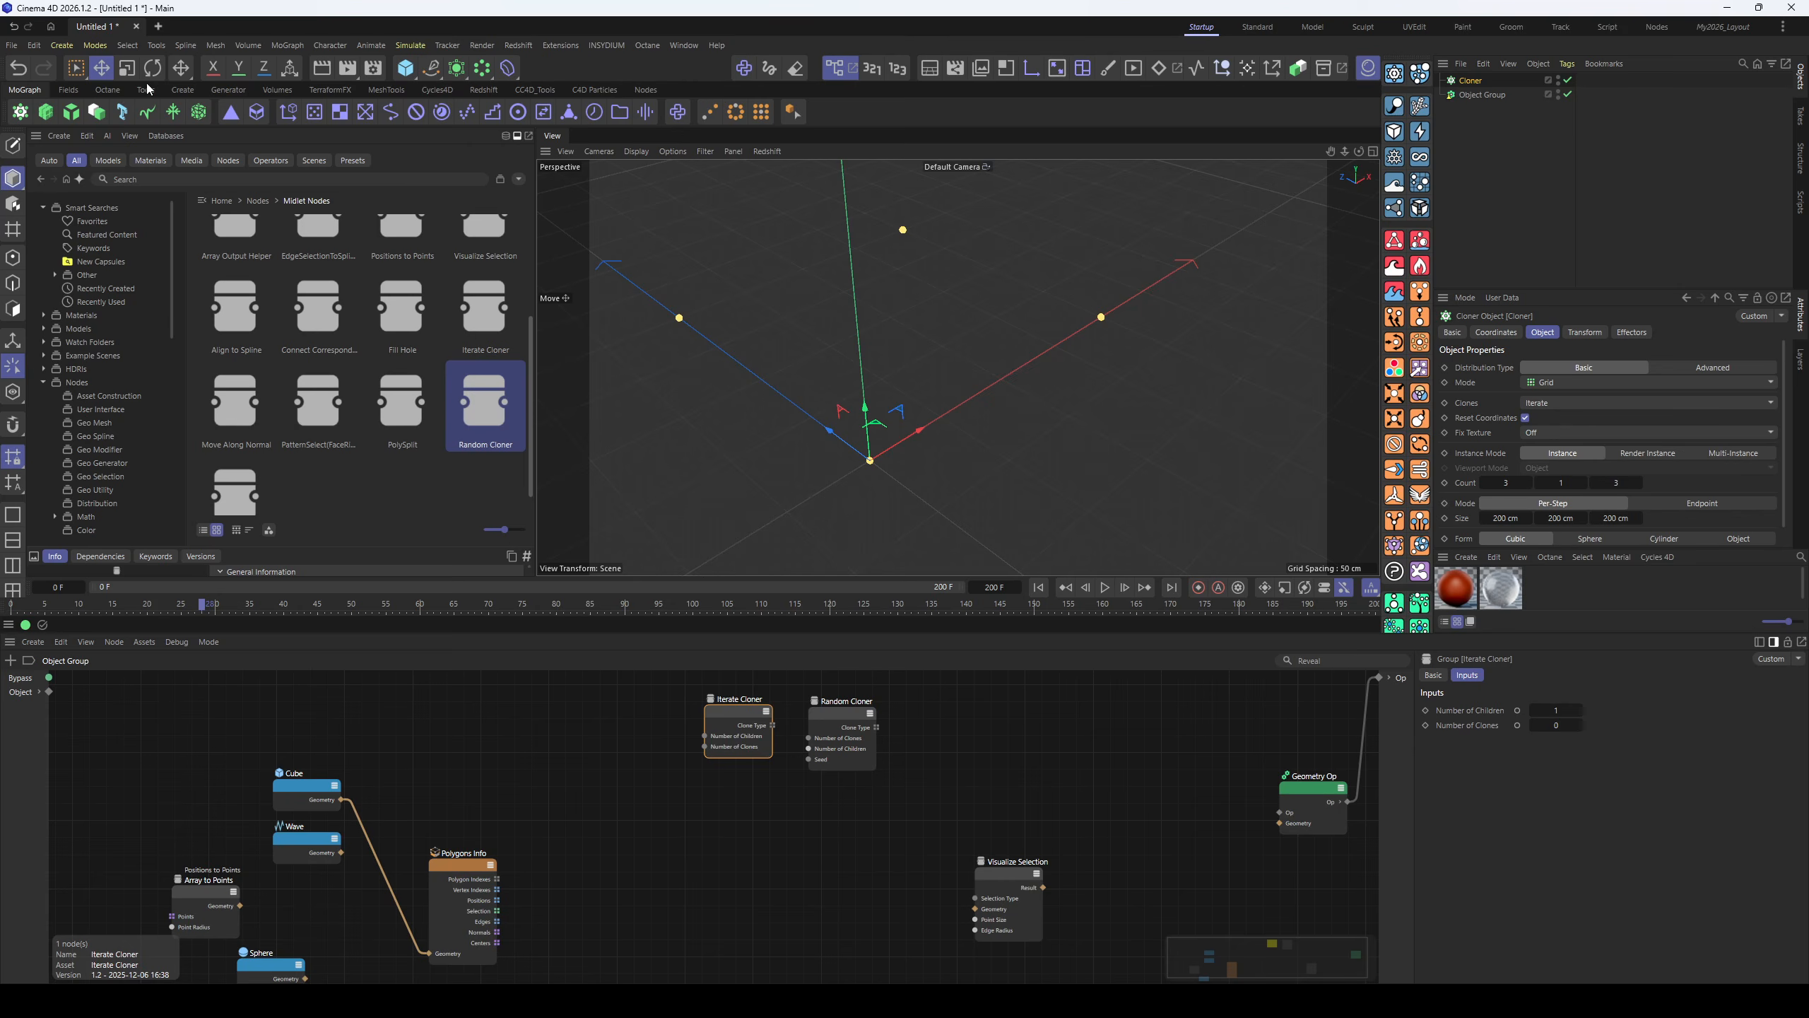
pyautogui.click(183, 90)
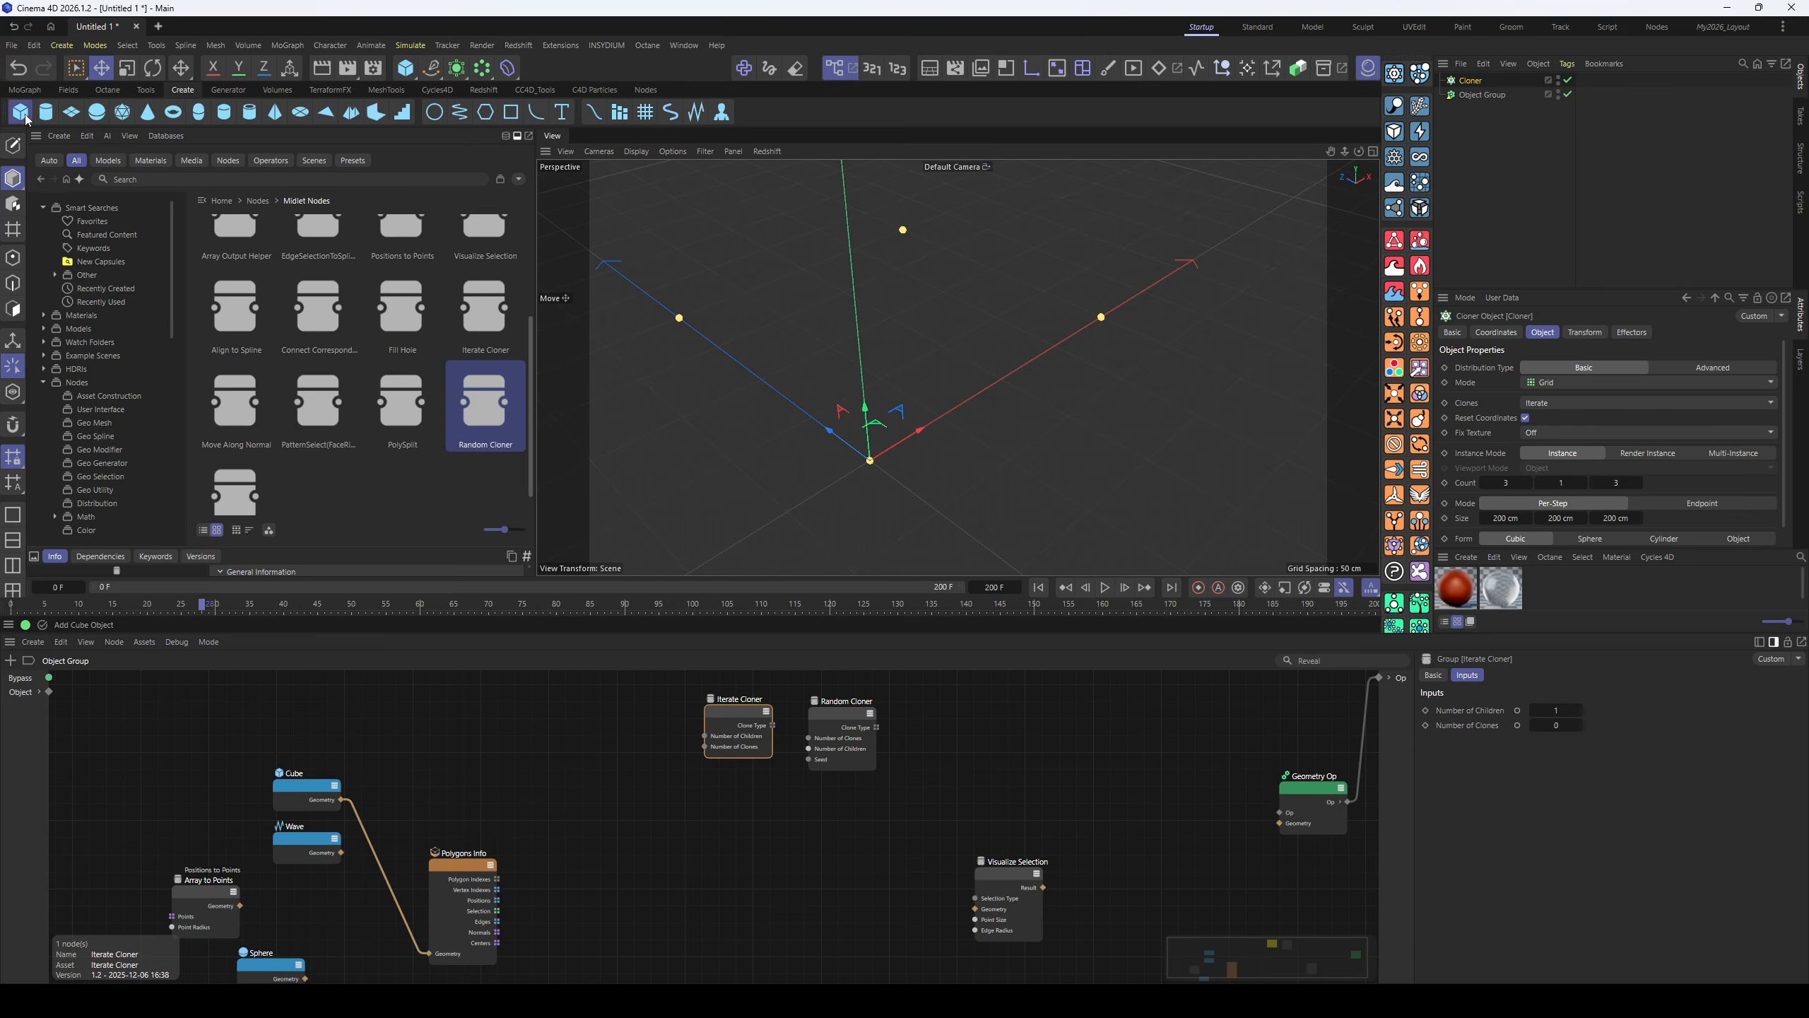
pyautogui.click(20, 112)
pyautogui.moveTo(1466, 87); pyautogui.dragTo(1469, 95)
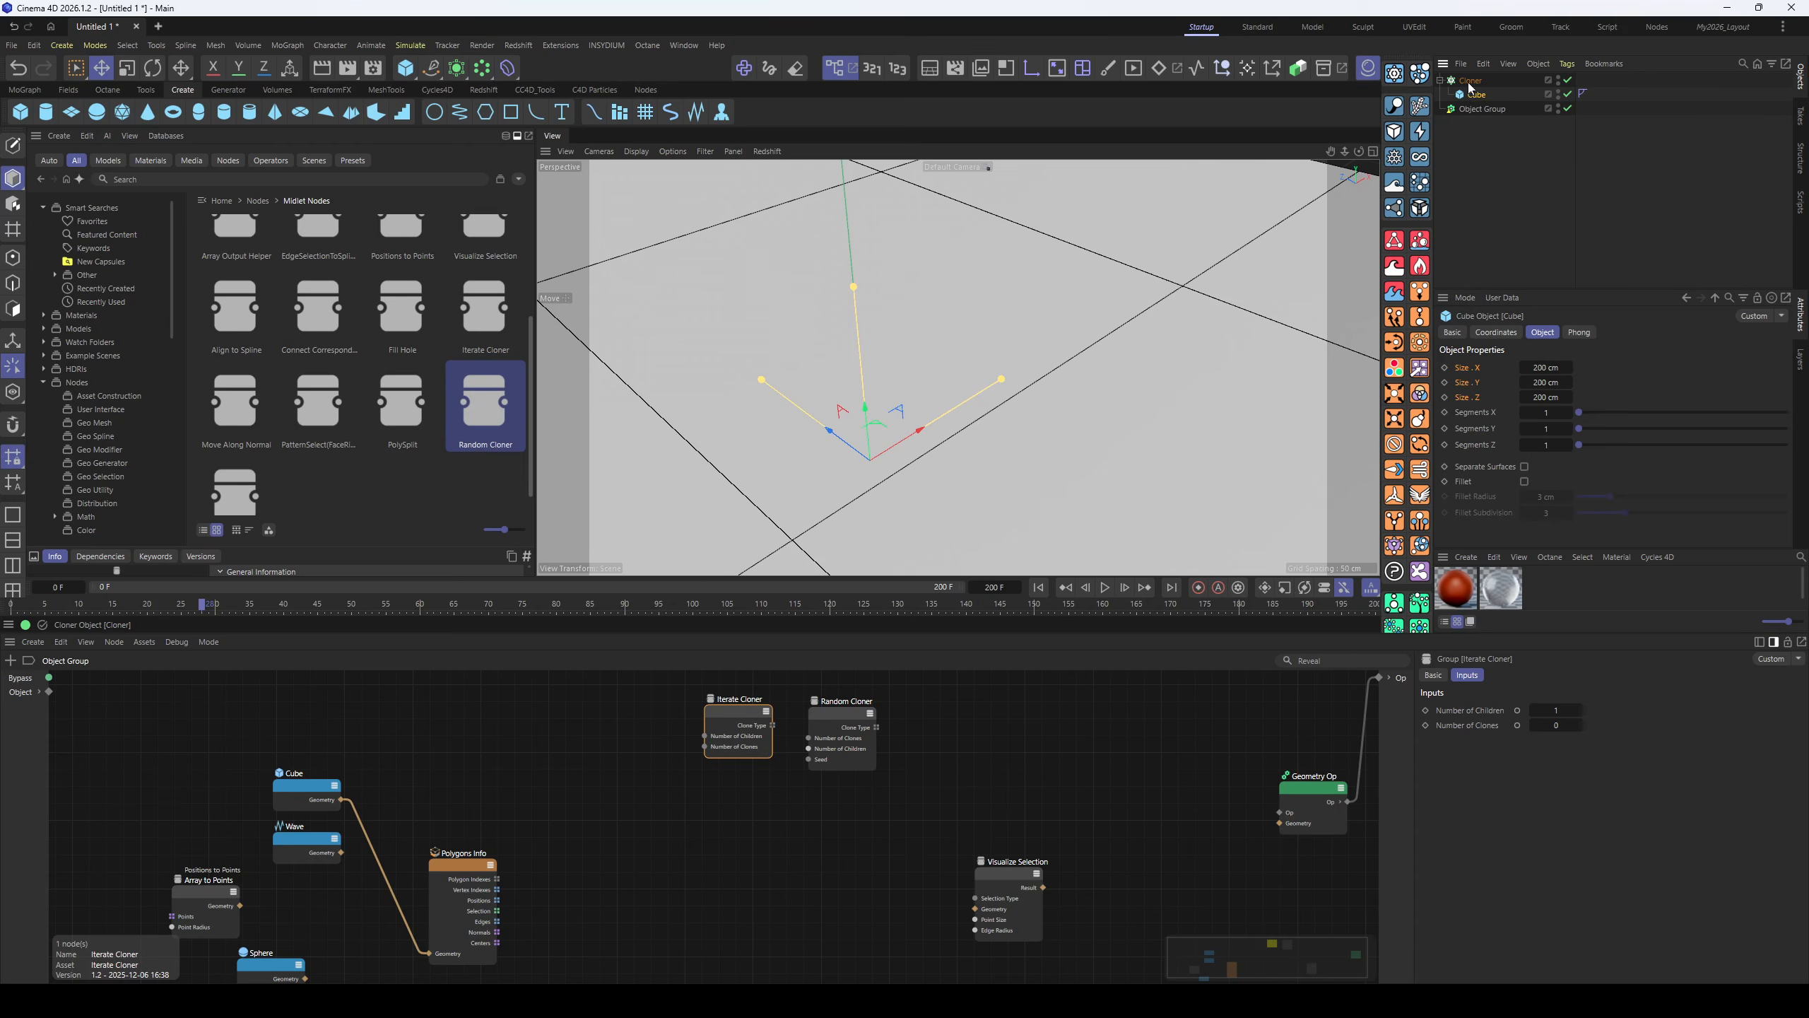
pyautogui.moveTo(1548, 368); pyautogui.dragTo(1544, 368)
pyautogui.click(1470, 81)
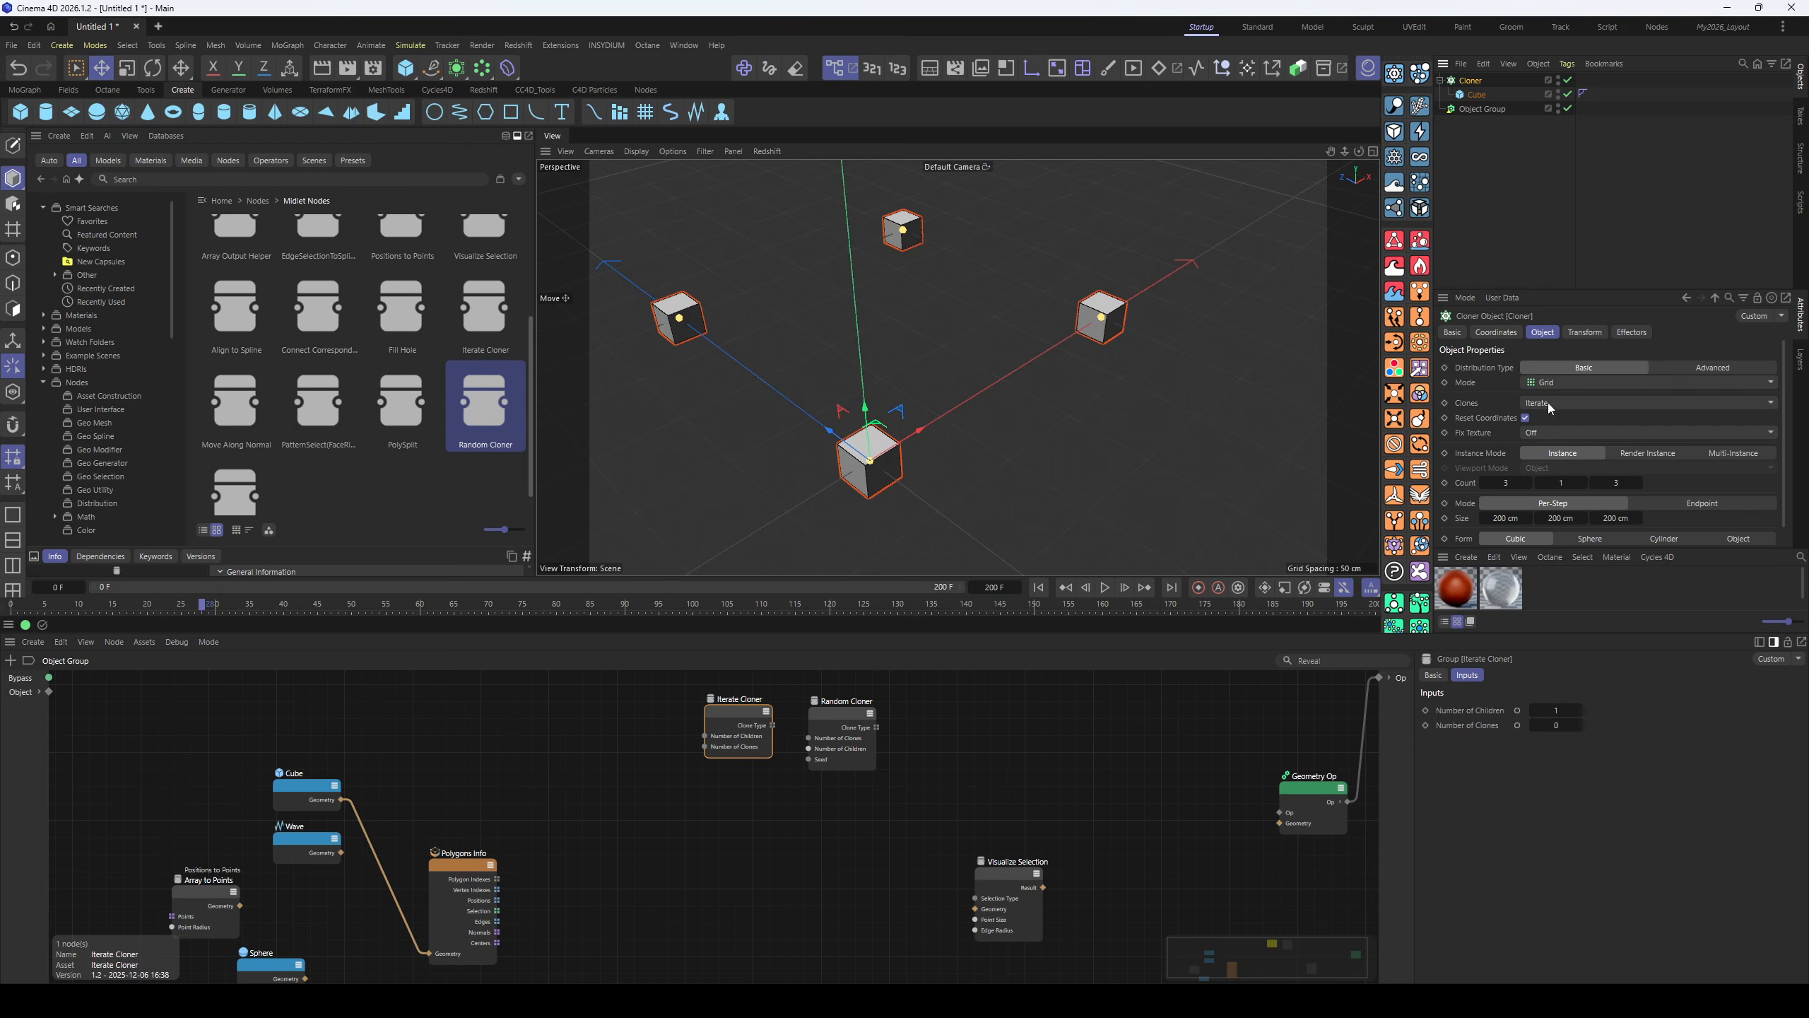
# - Set the Cloner's distribution type to Advanced, create a Distribution graph for it, and move Compose Container nearer the graph output
pyautogui.click(1707, 365)
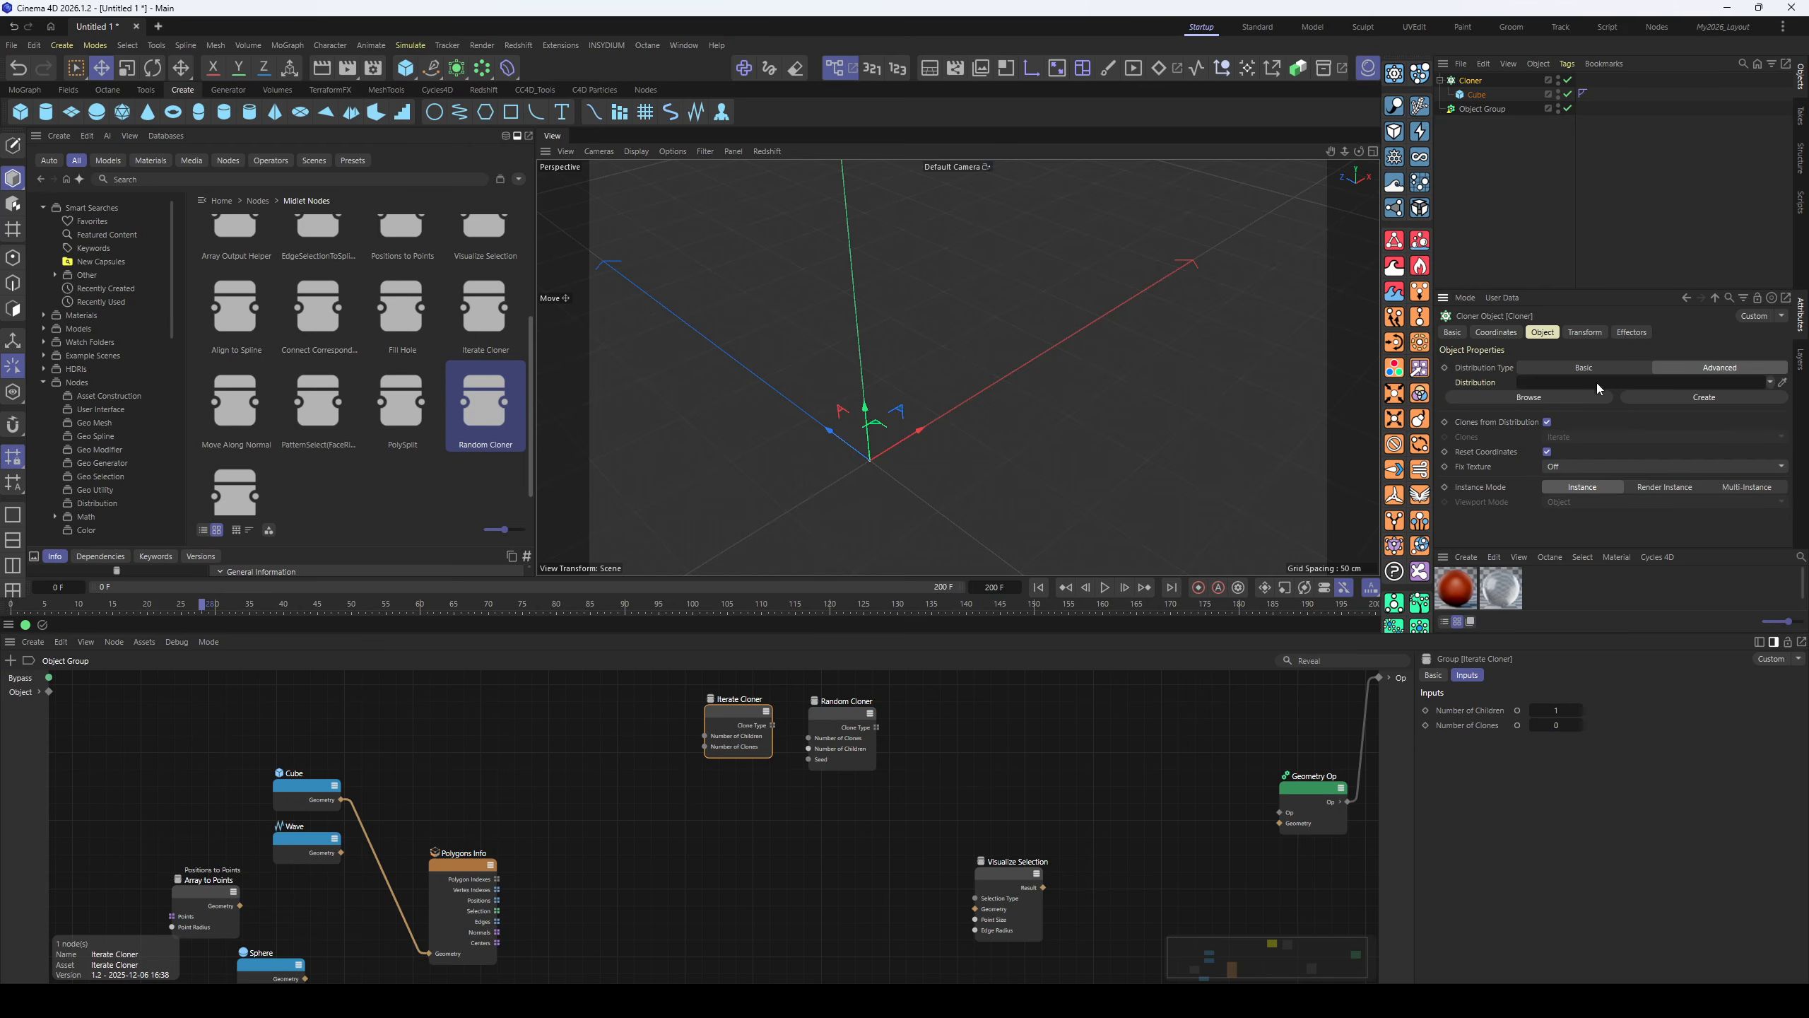
pyautogui.click(1690, 396)
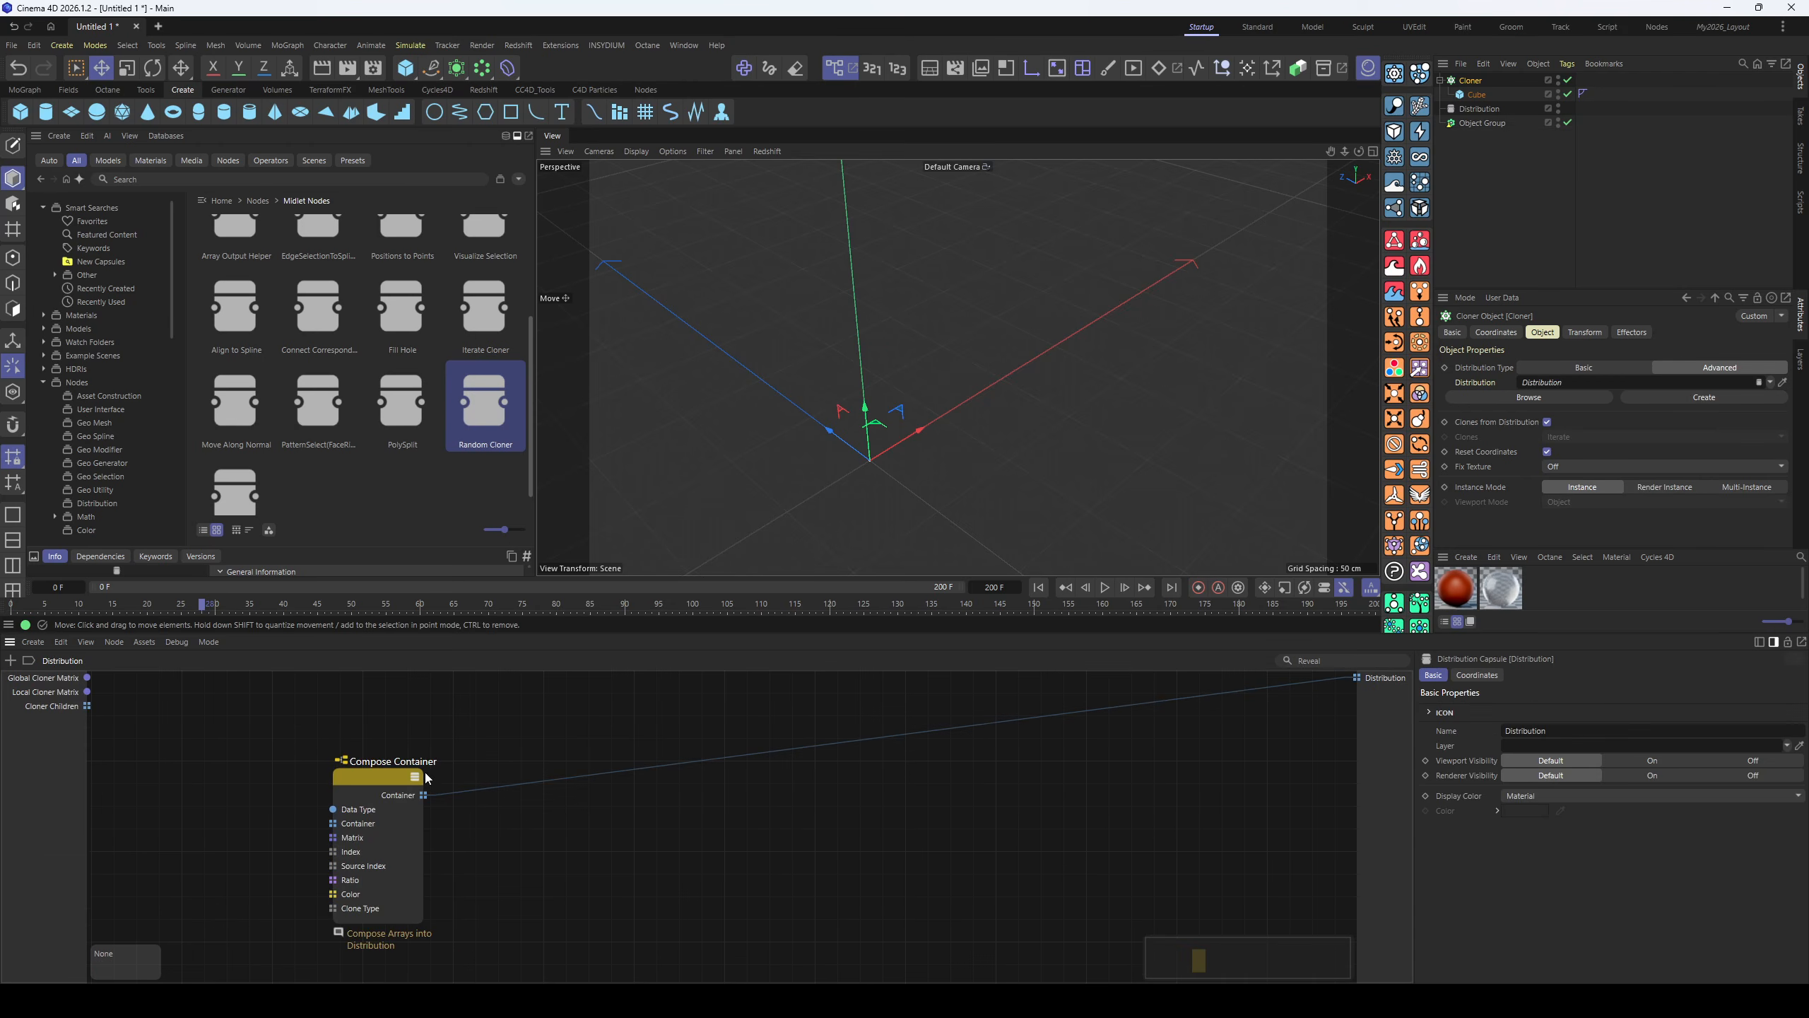
pyautogui.click(475, 771)
pyautogui.moveTo(475, 771); pyautogui.dragTo(1037, 767)
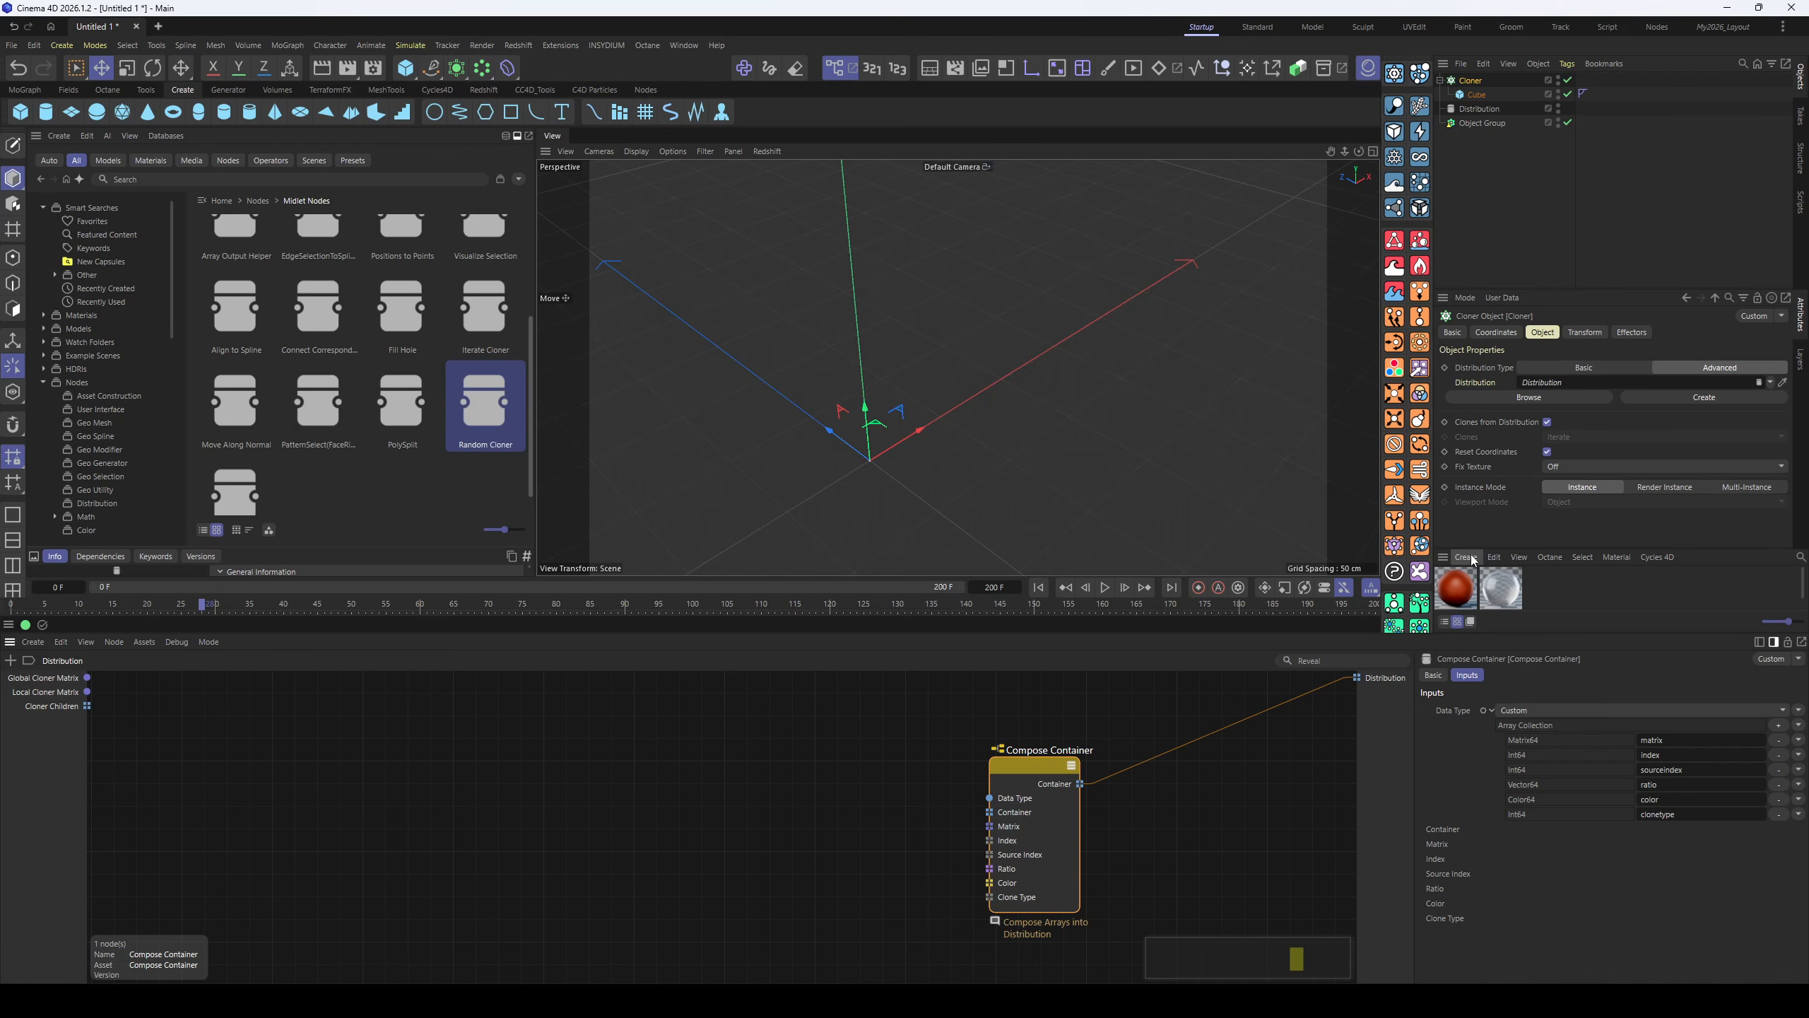
# - Switch off Clones from Distribution to examine the available Clones modes, and switch it back on
pyautogui.click(1548, 421)
pyautogui.click(1574, 436)
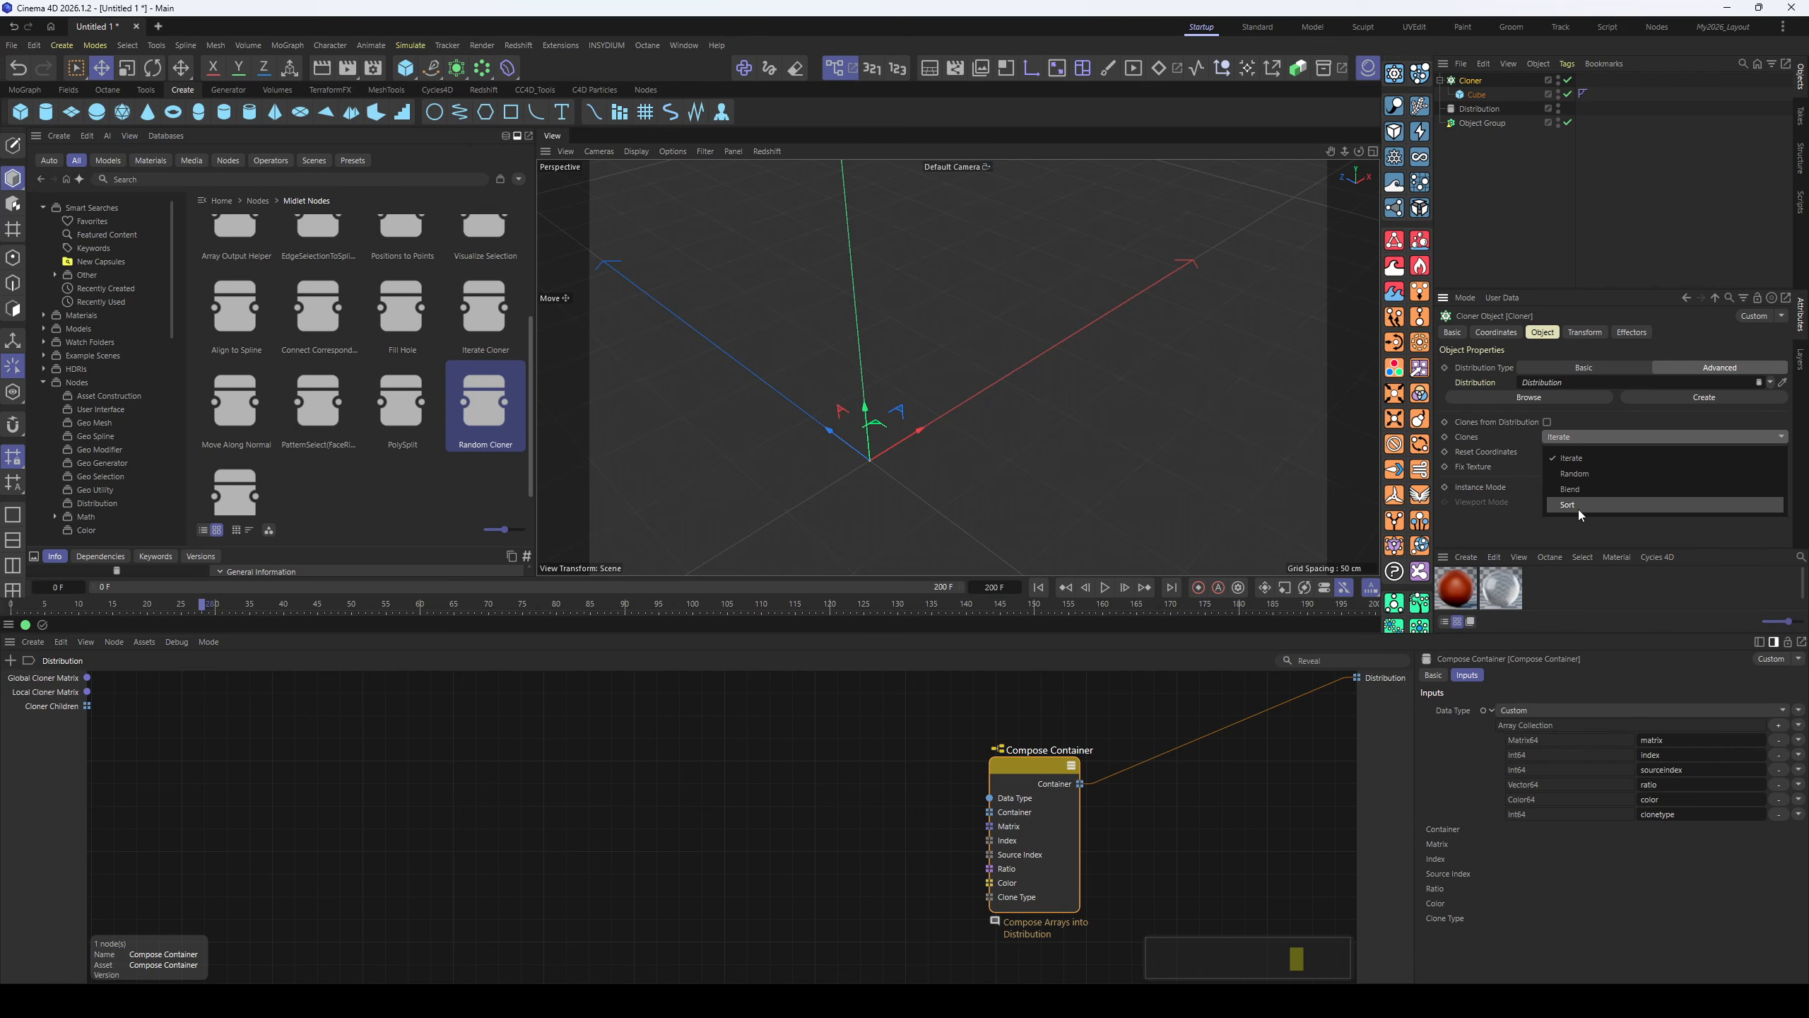
pyautogui.click(1552, 420)
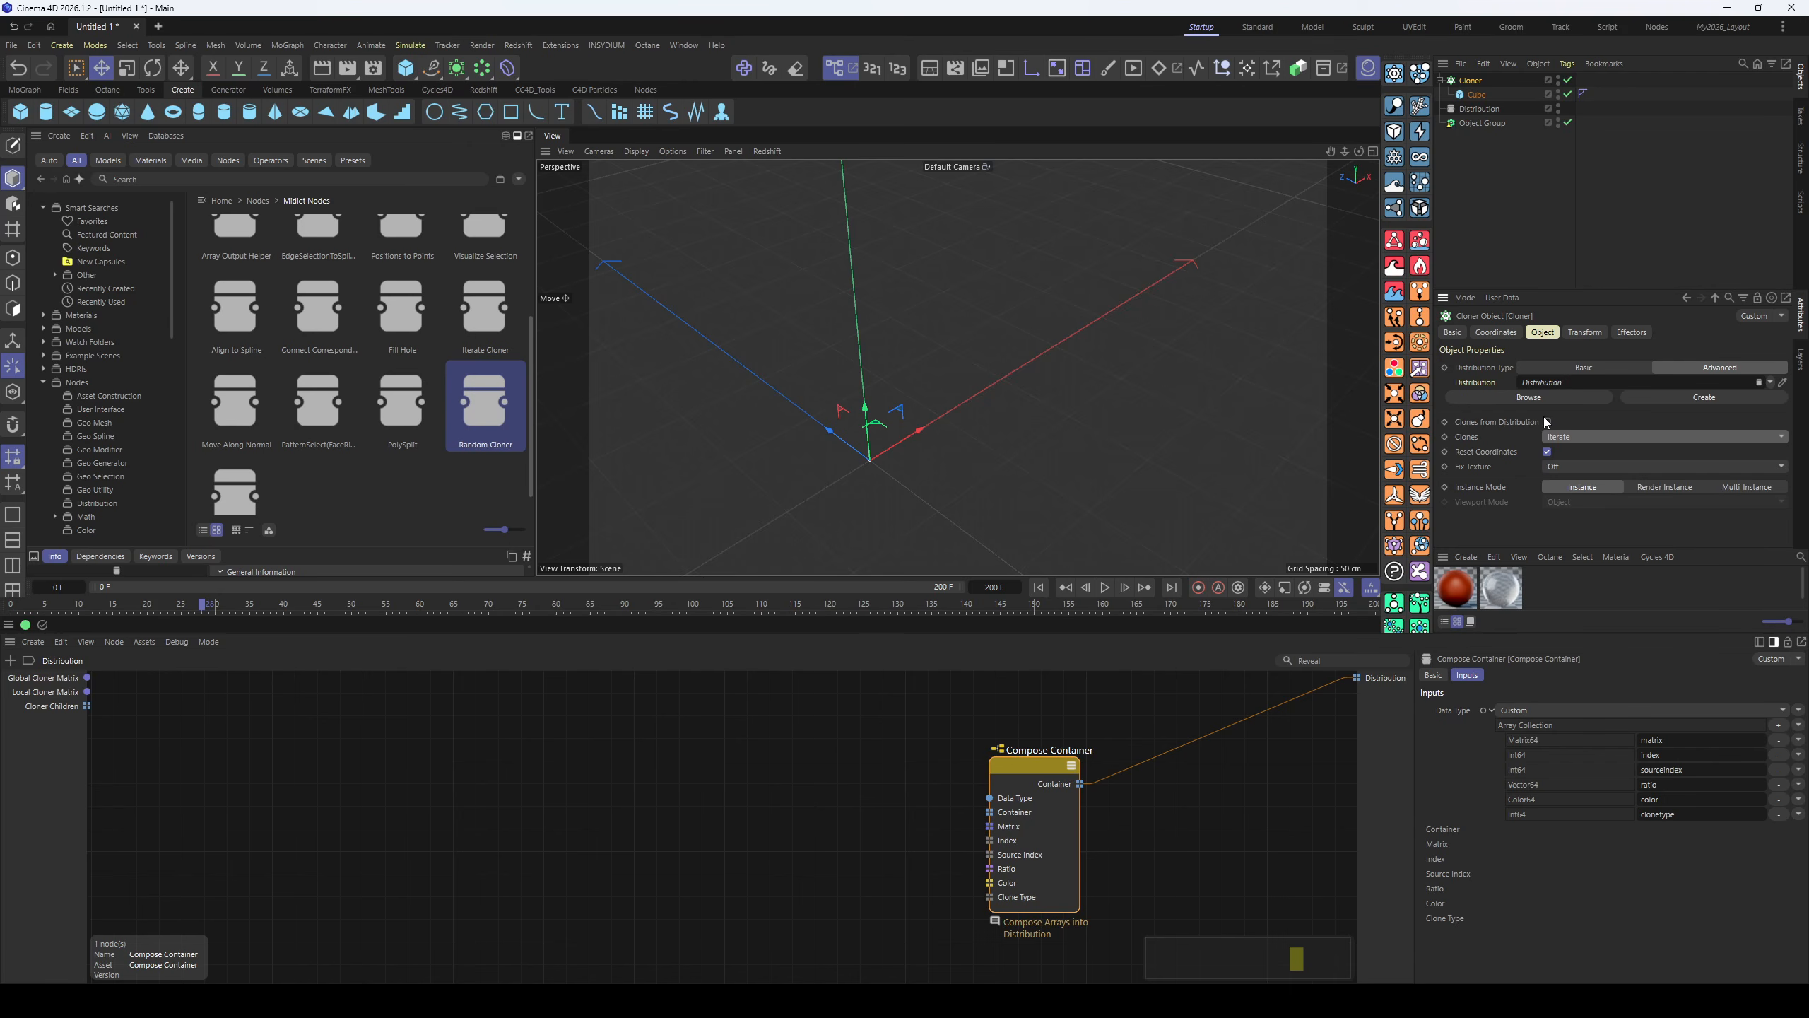
pyautogui.click(1547, 422)
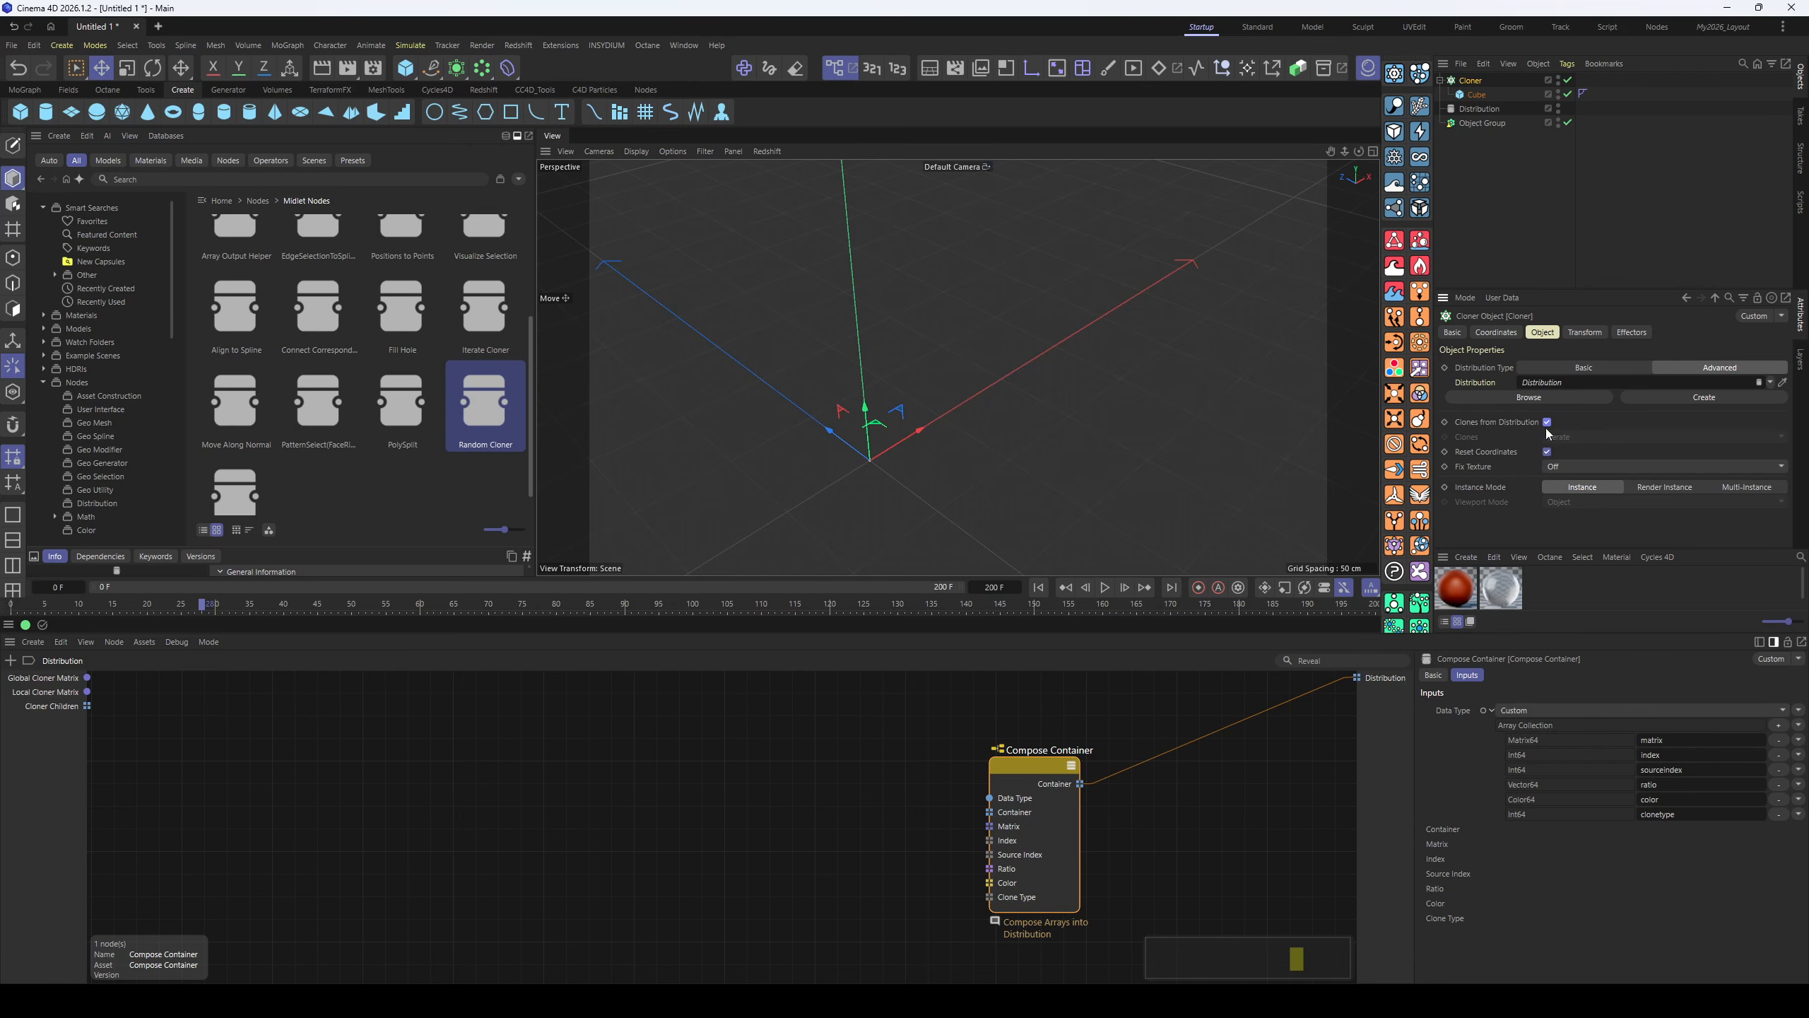
# - Delete the Distribution object and the Cloner with its Cube, and return to the Object Group graph
pyautogui.click(1477, 108)
pyautogui.press('Delete')
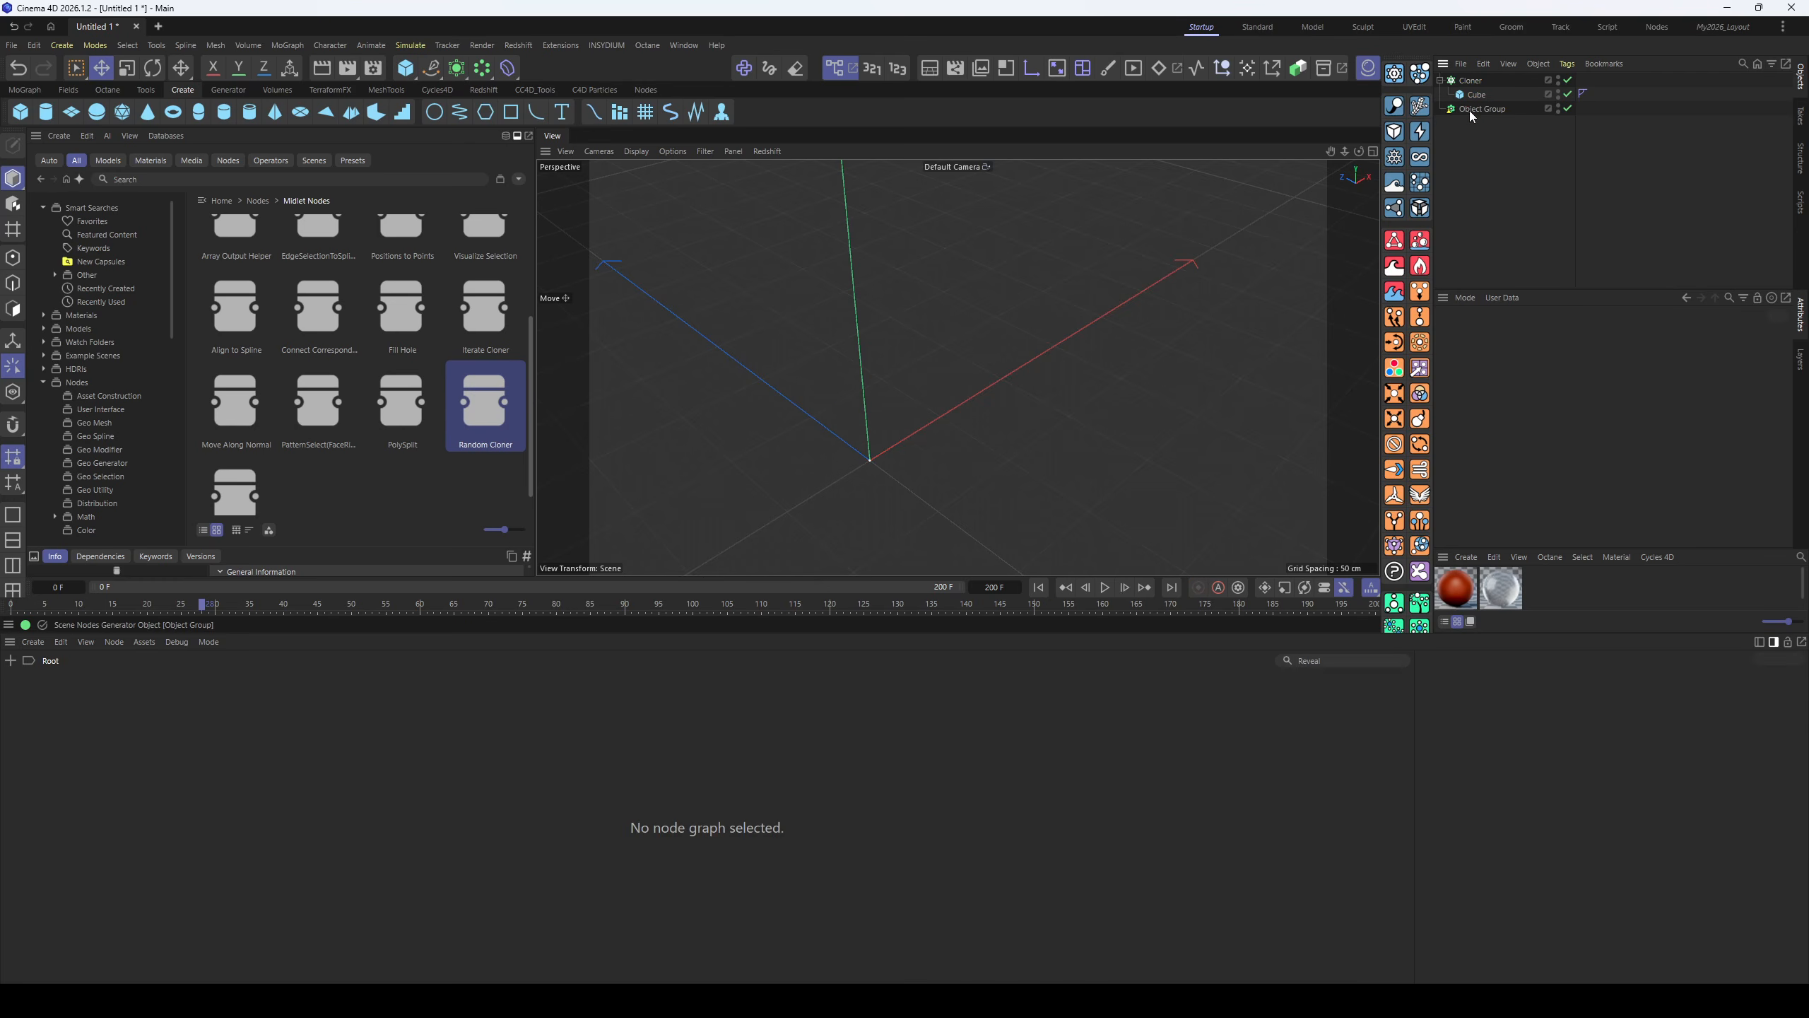
pyautogui.click(1470, 108)
pyautogui.click(1469, 82)
pyautogui.press('Delete')
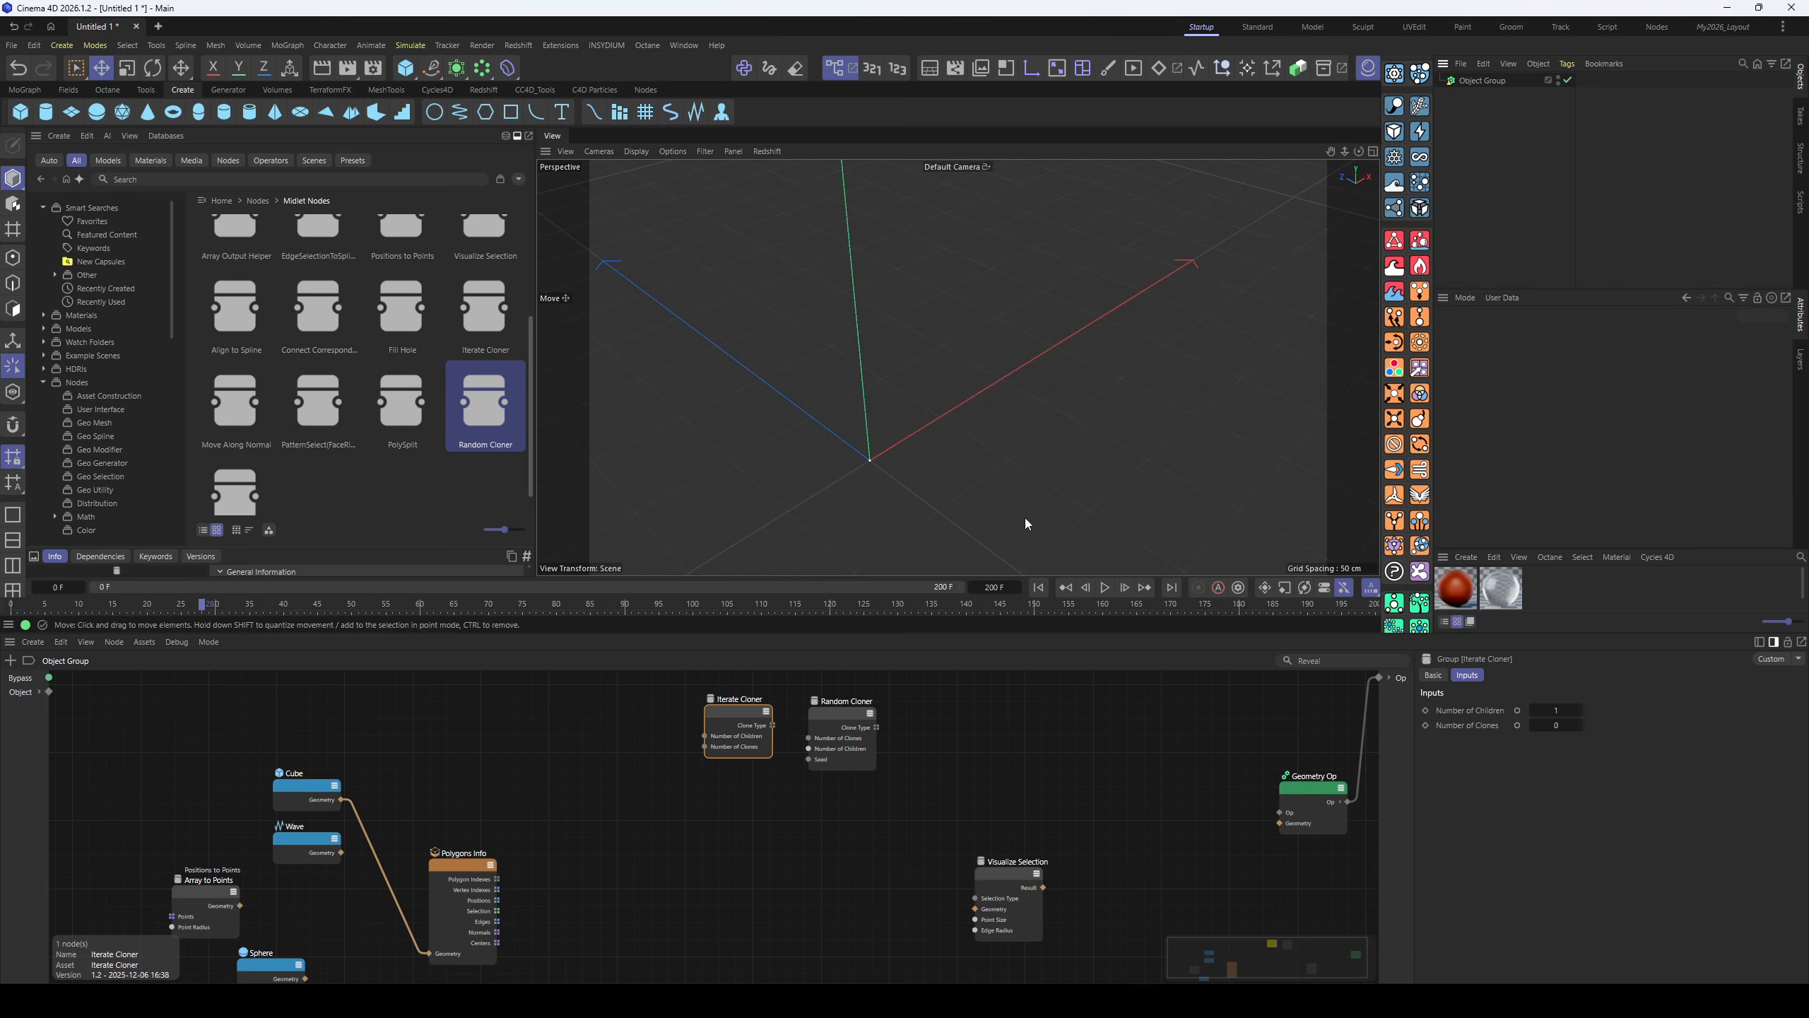
# - Delete the Iterate Cloner and Random Cloner nodes and add a Move Along Normal node to the Object Group graph
pyautogui.moveTo(729, 715); pyautogui.dragTo(849, 727)
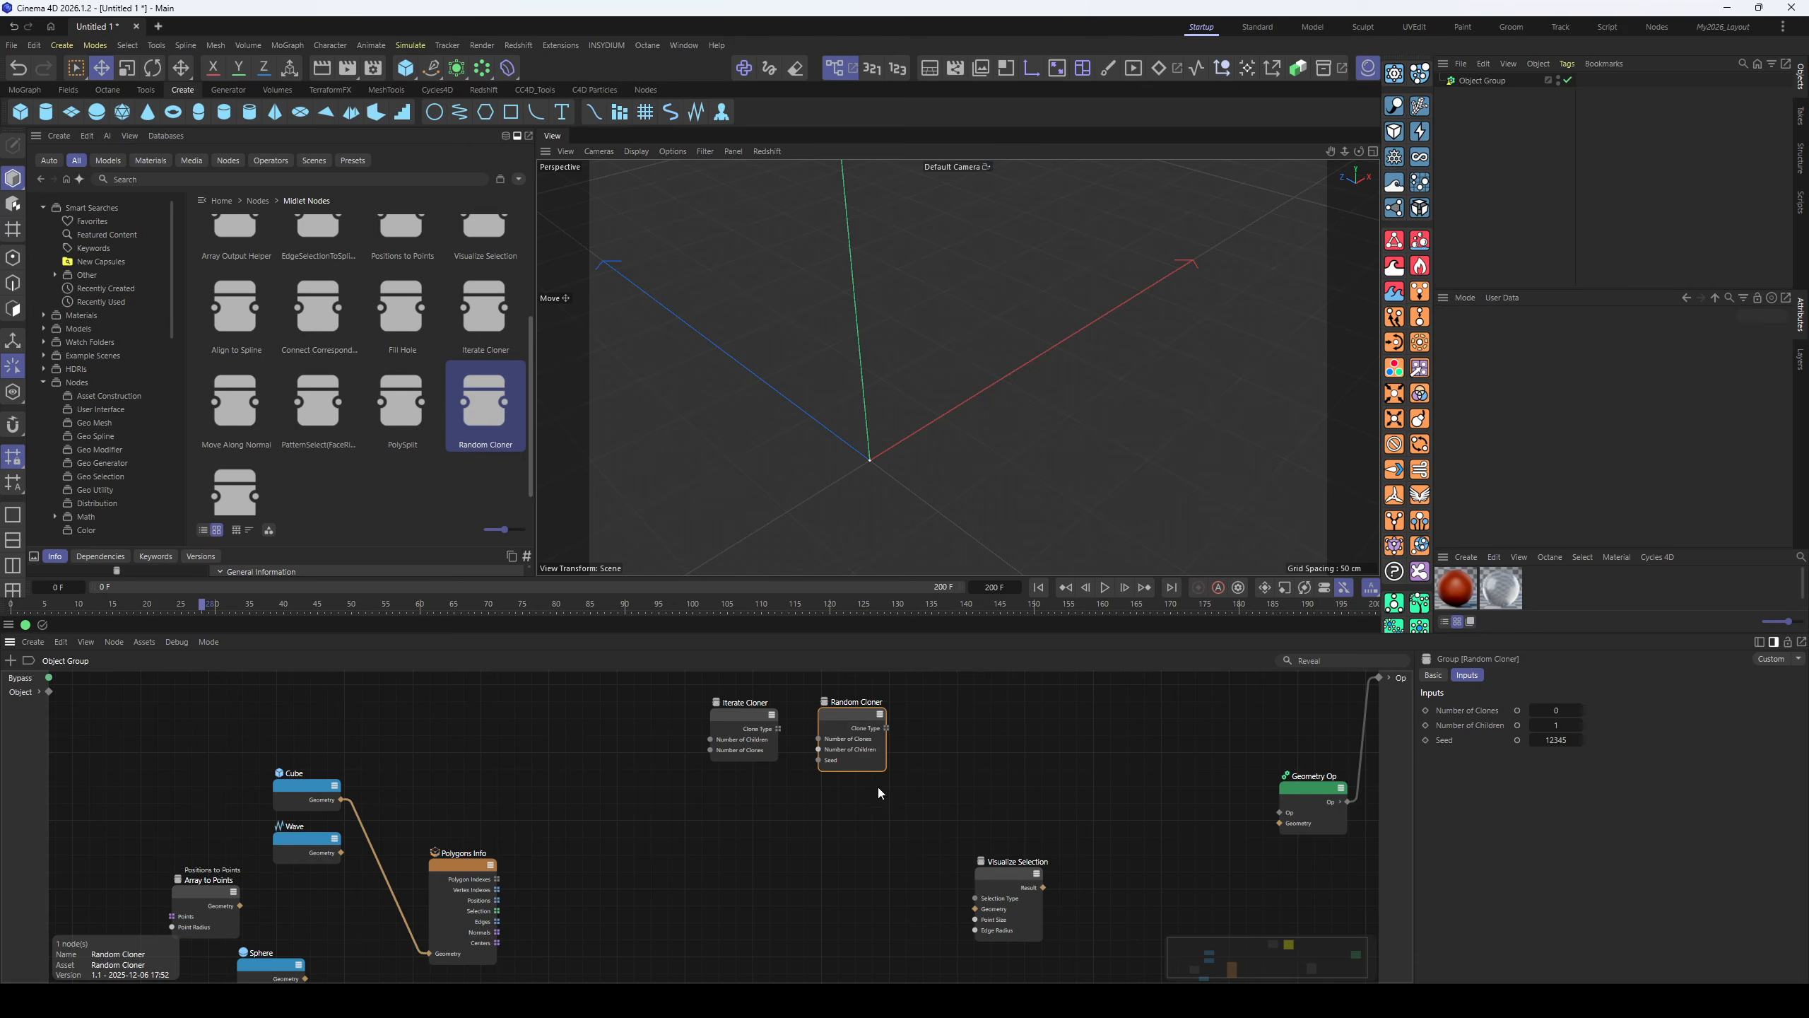
pyautogui.moveTo(749, 715); pyautogui.dragTo(798, 731)
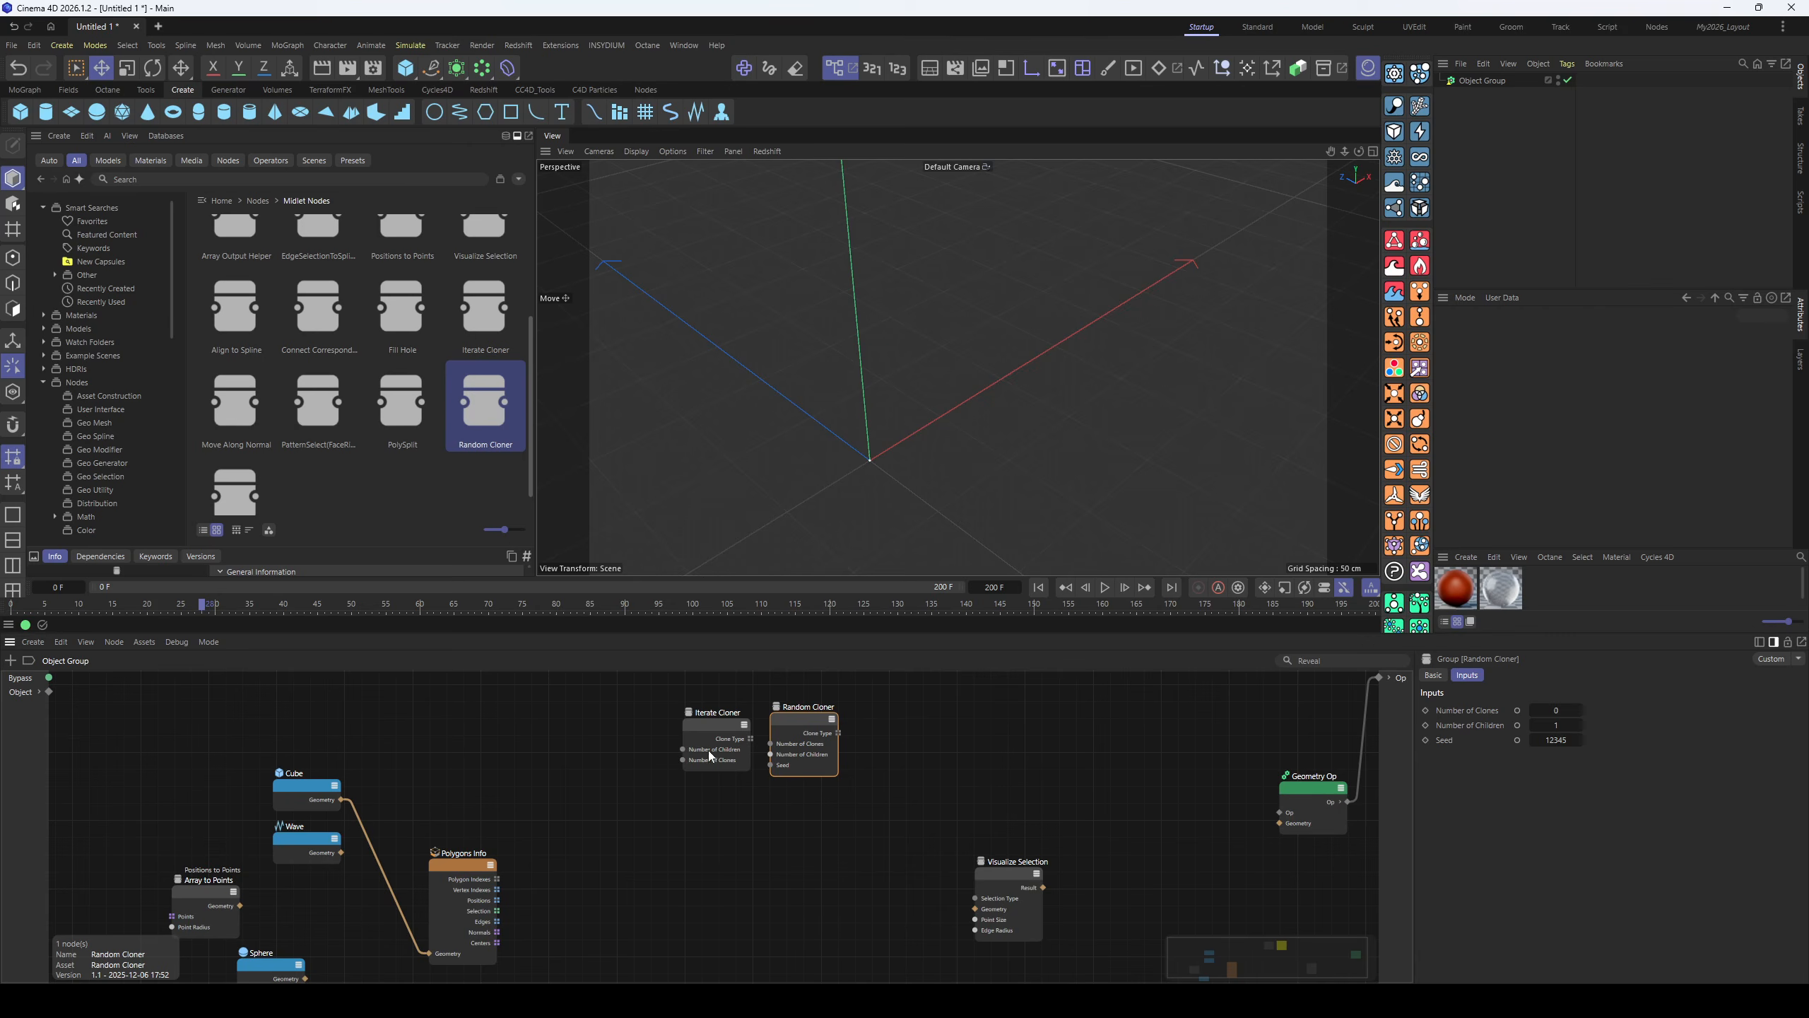
pyautogui.moveTo(654, 802); pyautogui.dragTo(851, 701)
pyautogui.moveTo(725, 725); pyautogui.dragTo(721, 734)
pyautogui.press('Delete')
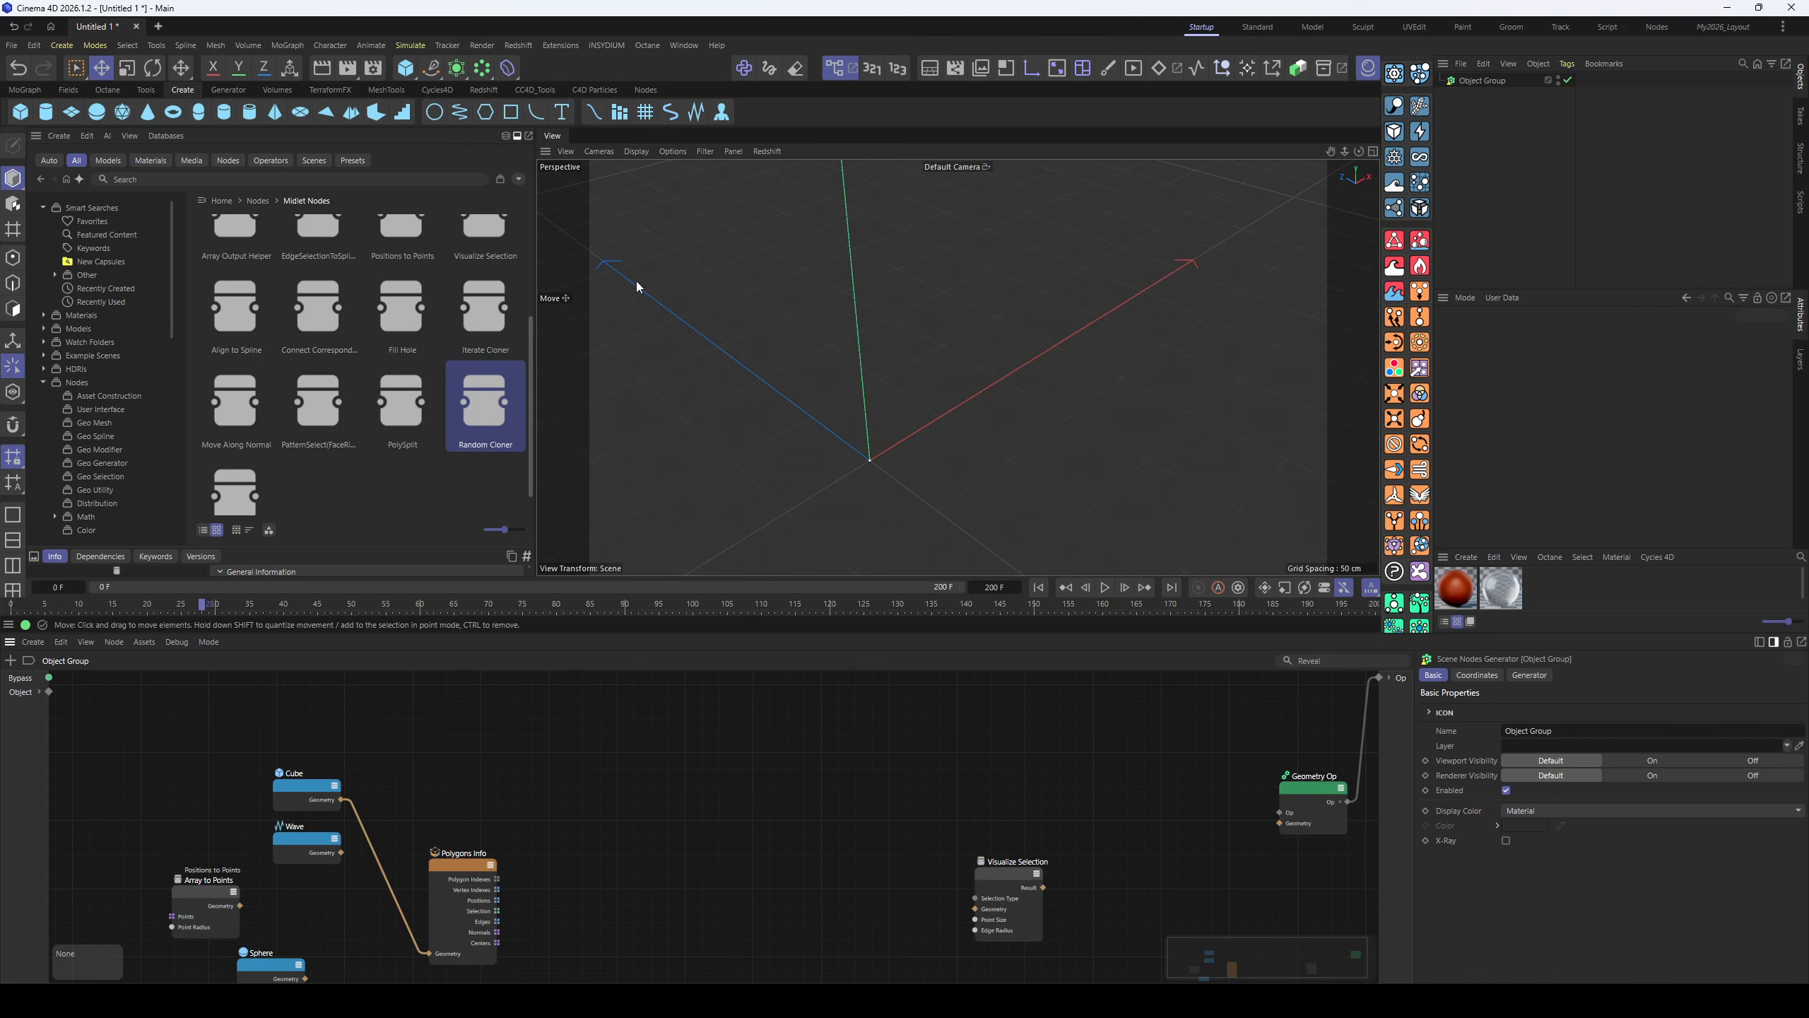
pyautogui.click(1482, 81)
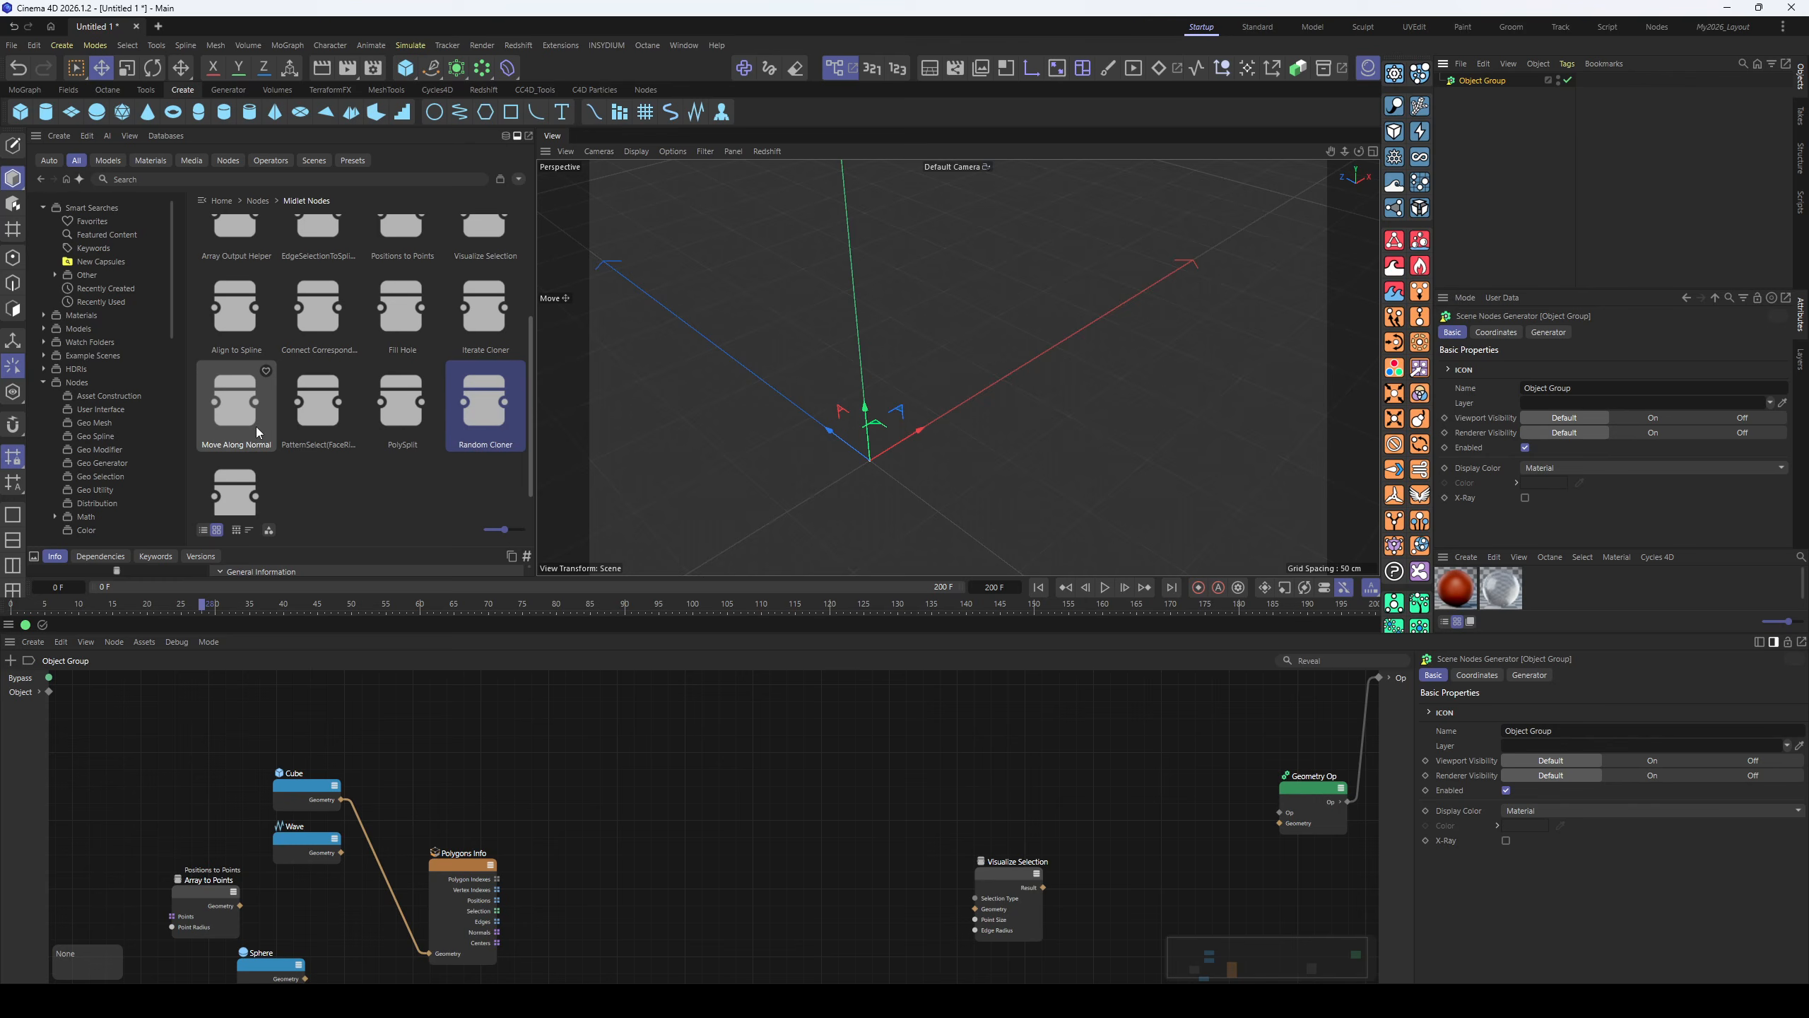
pyautogui.moveTo(235, 413); pyautogui.dragTo(797, 775)
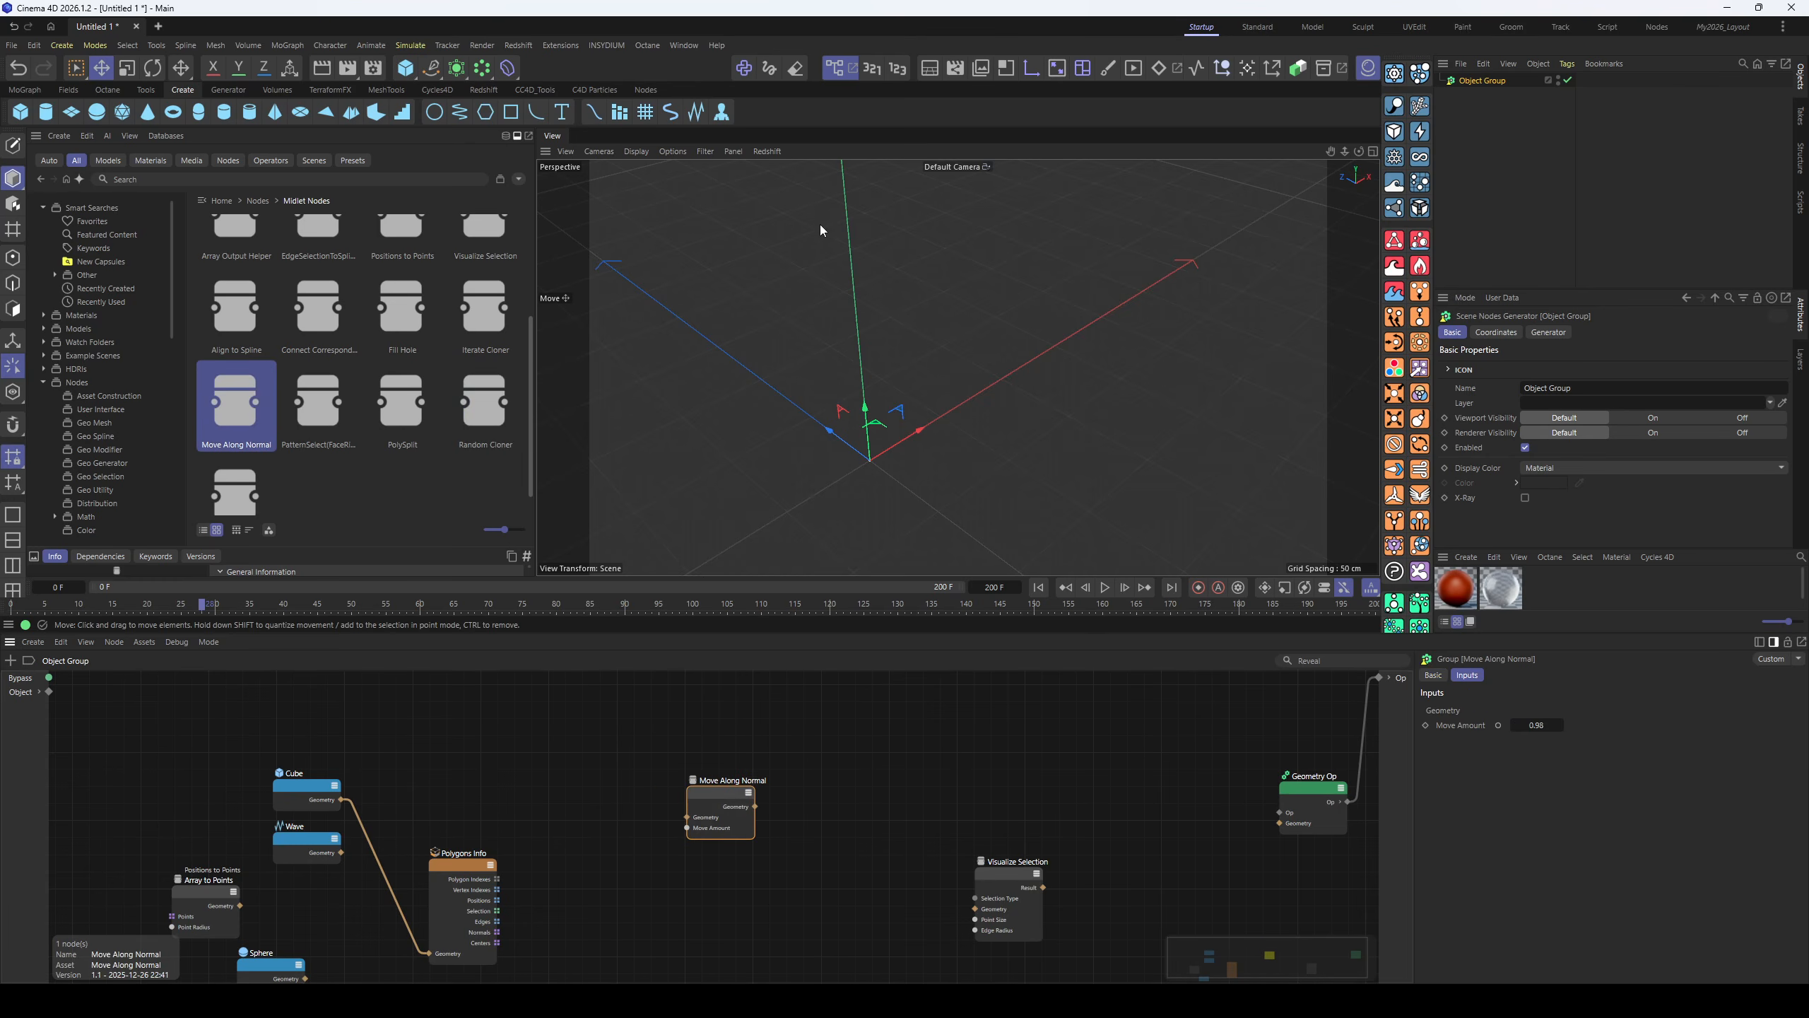
# - Create two Sphere objects and offset one of them diagonally upward so that they partly overlap
pyautogui.keyDown('alt'); pyautogui.moveTo(911, 366); pyautogui.dragTo(892, 401); pyautogui.keyUp('alt')
pyautogui.doubleClick(90, 114)
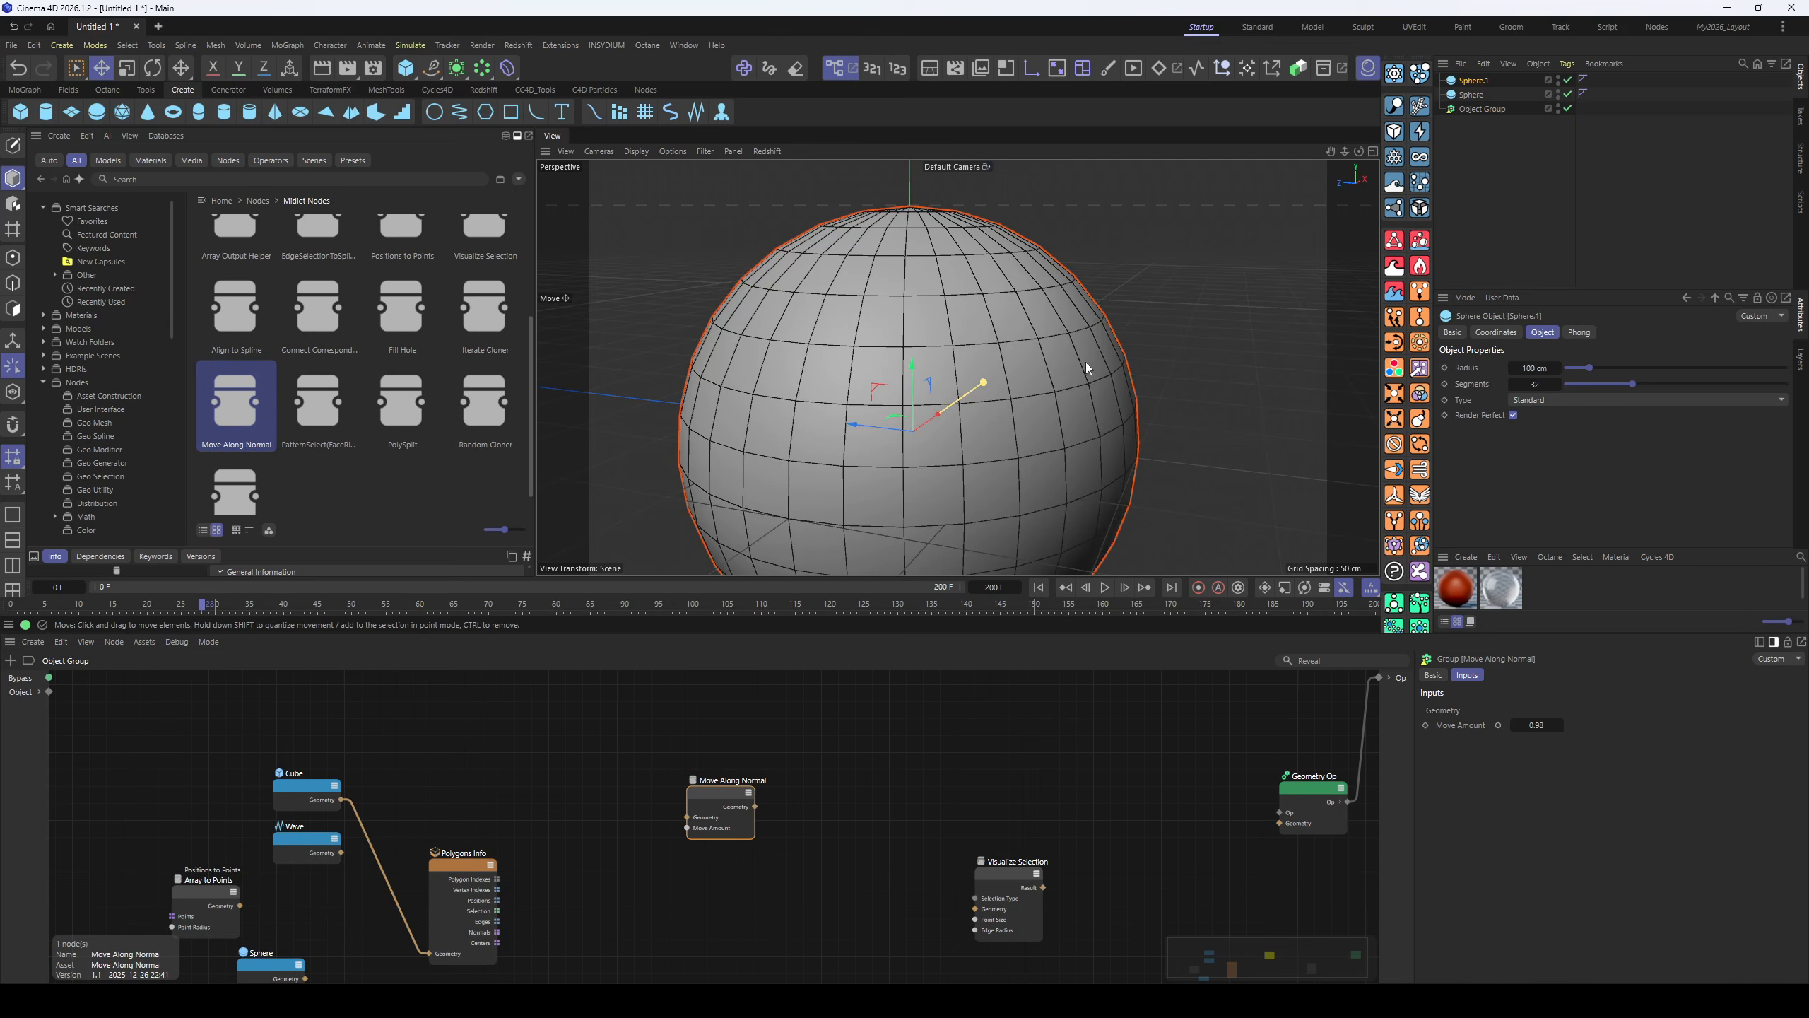
pyautogui.scroll(-3, 1084, 364)
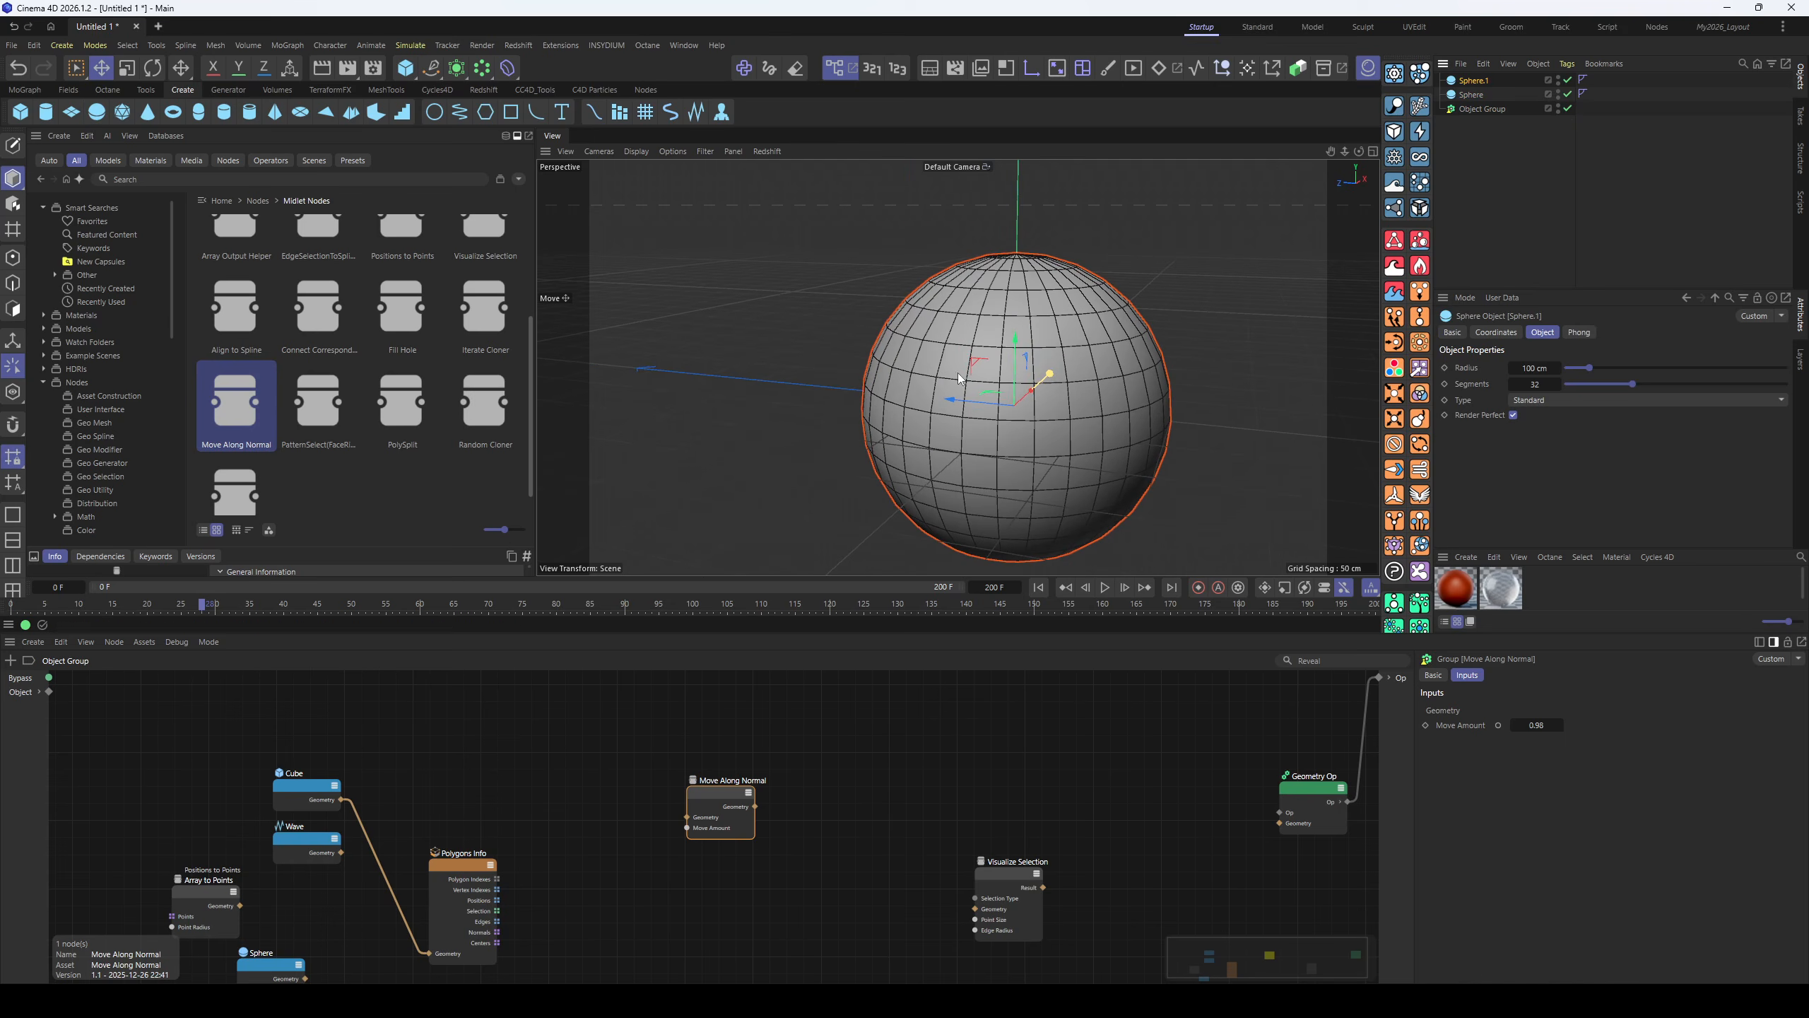
pyautogui.moveTo(964, 378); pyautogui.dragTo(1071, 246)
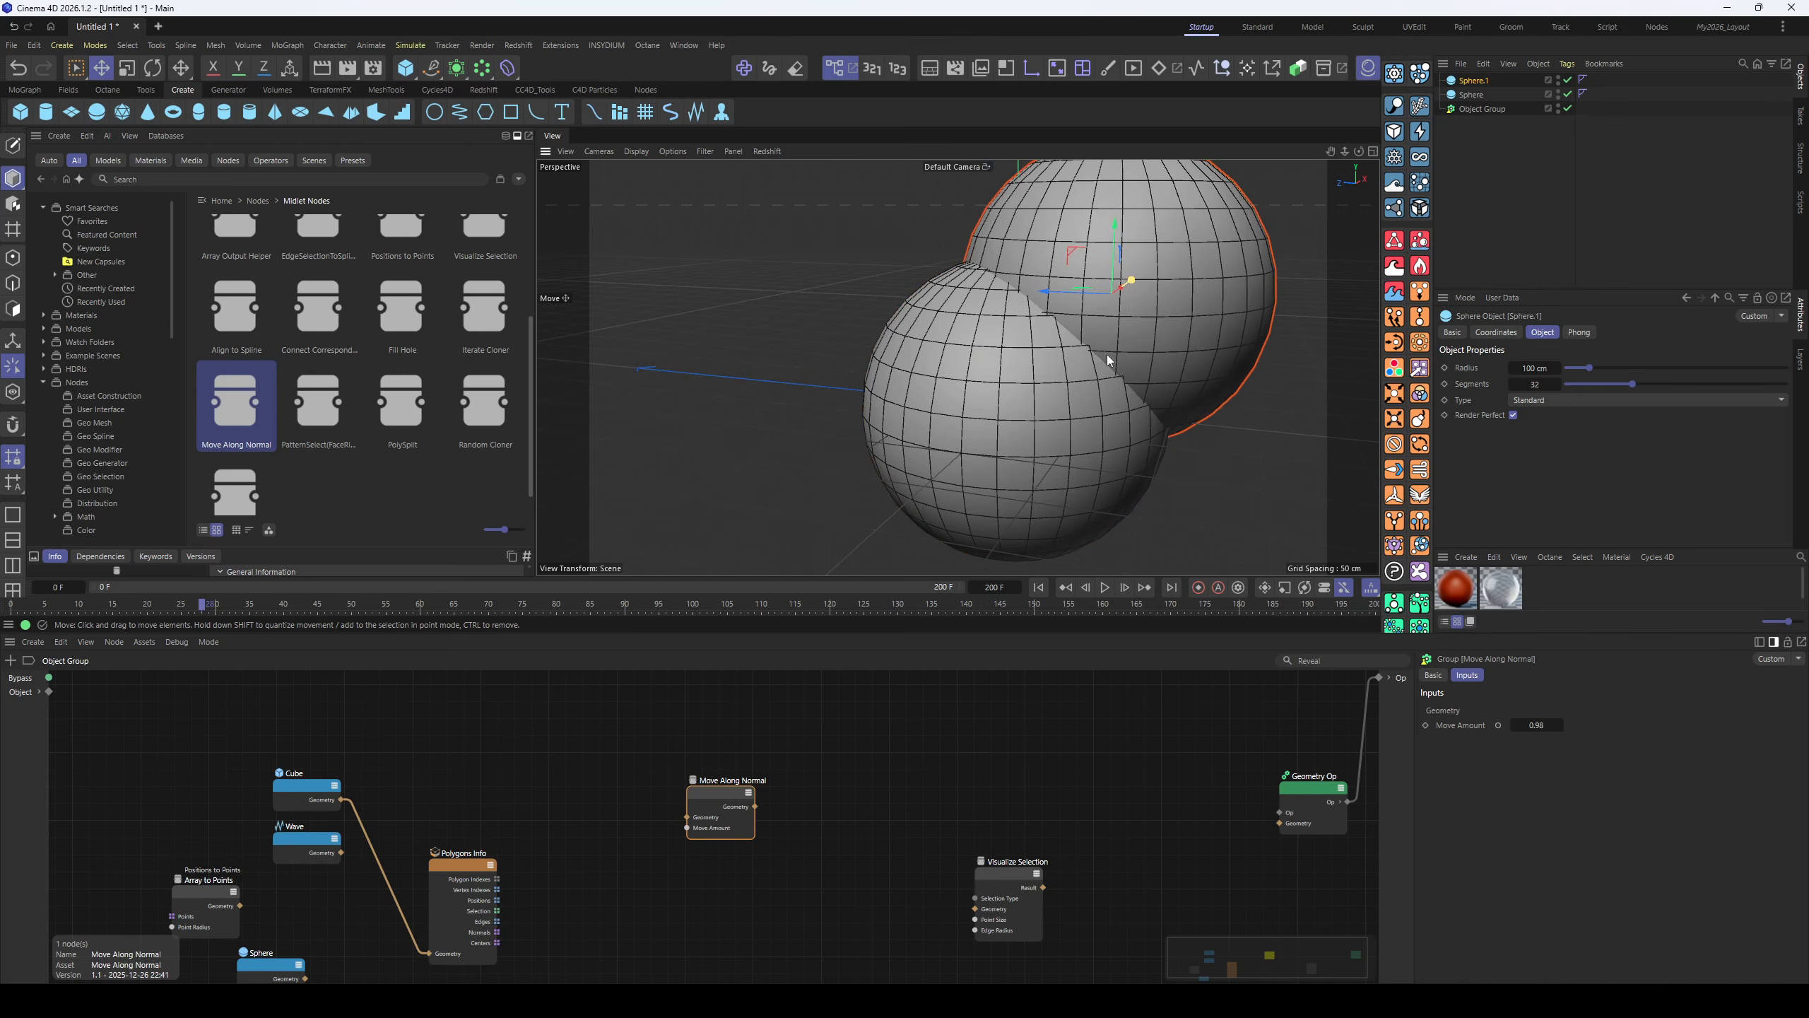
pyautogui.keyDown('alt'); pyautogui.moveTo(1083, 324); pyautogui.dragTo(1018, 400, button='middle'); pyautogui.keyUp('alt')
pyautogui.scroll(-2, 1017, 399)
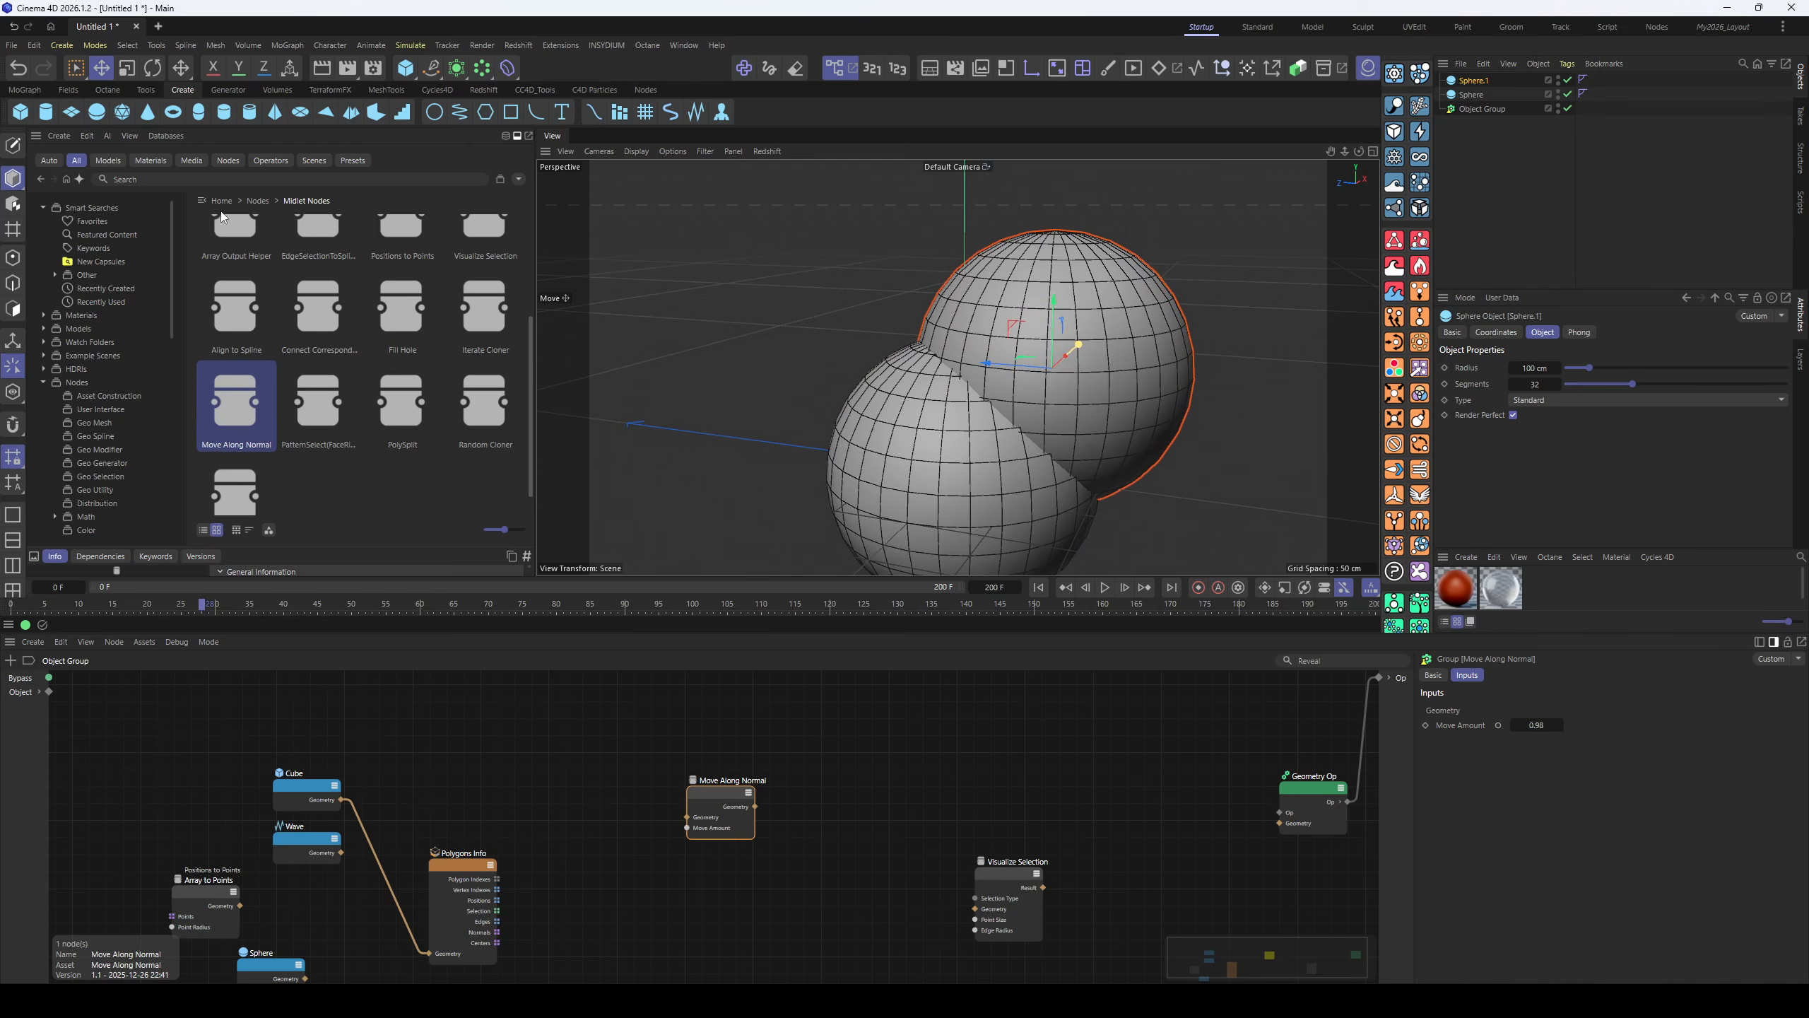
# - Add a Volume Builder and make both spheres its children
pyautogui.click(277, 89)
pyautogui.click(20, 111)
pyautogui.click(1473, 94)
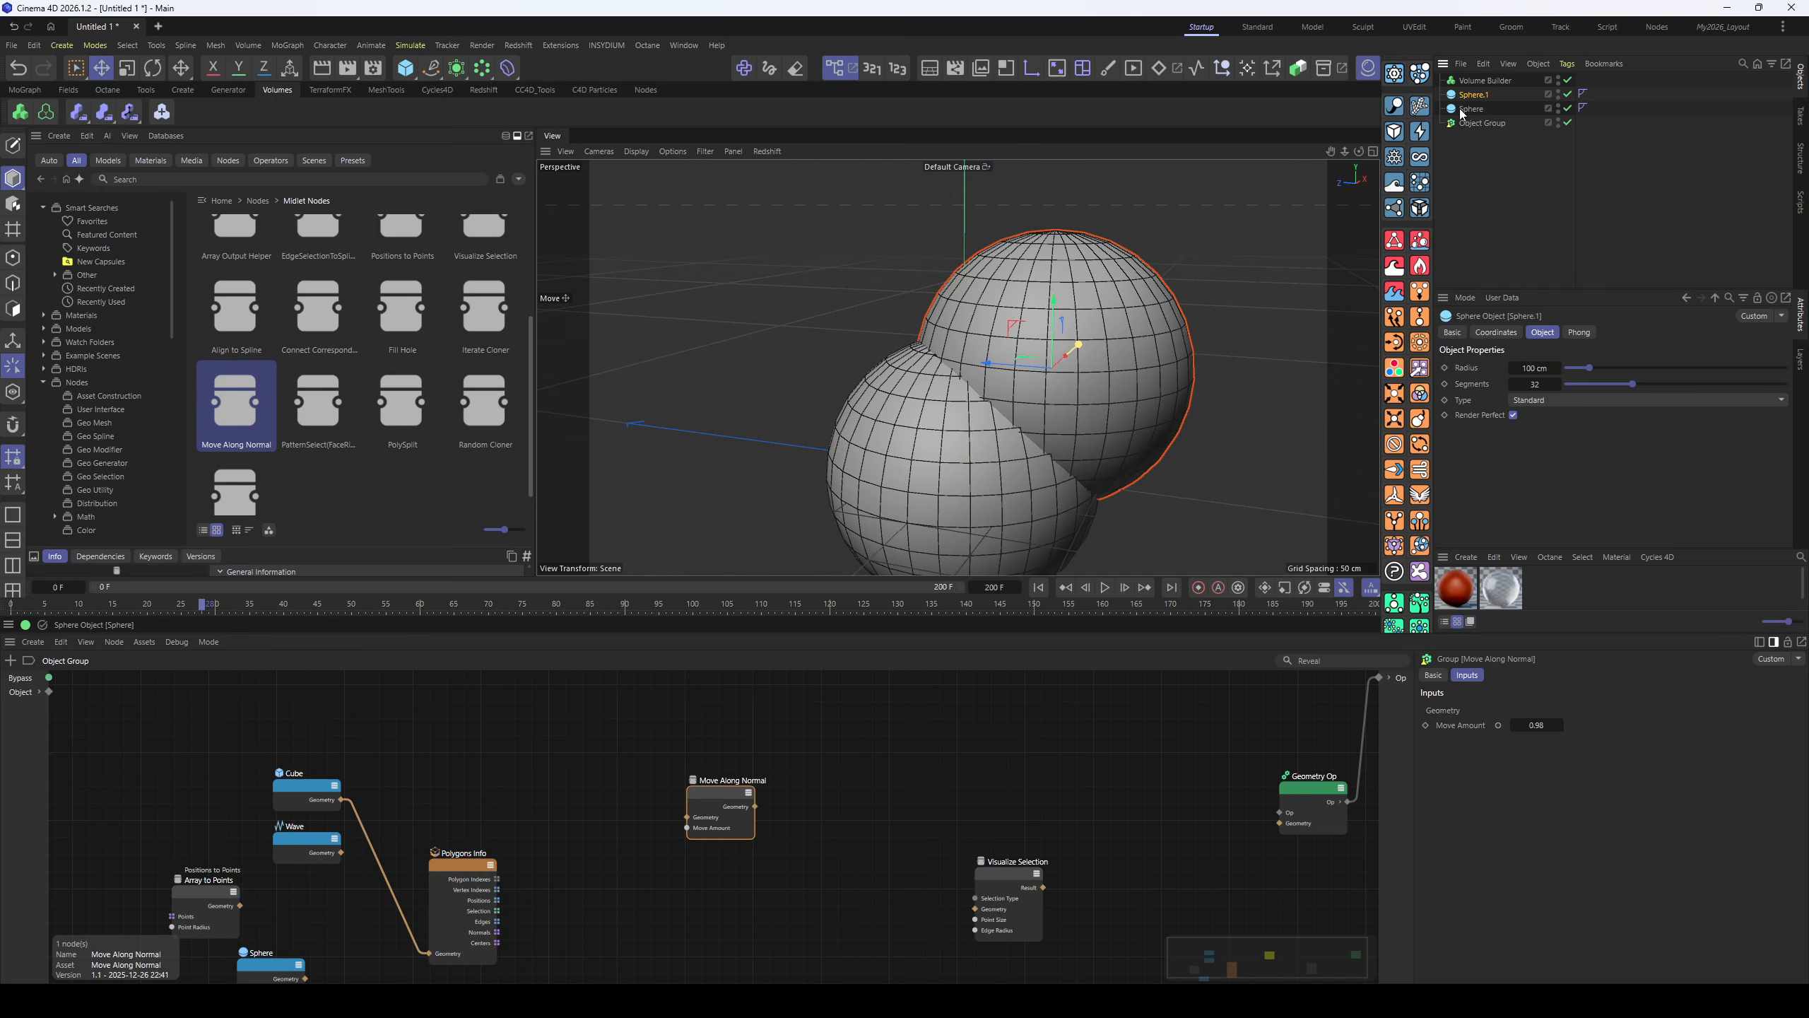
pyautogui.keyDown('shift'); pyautogui.click(1471, 108); pyautogui.keyUp('shift')
pyautogui.moveTo(1471, 107); pyautogui.dragTo(1465, 82)
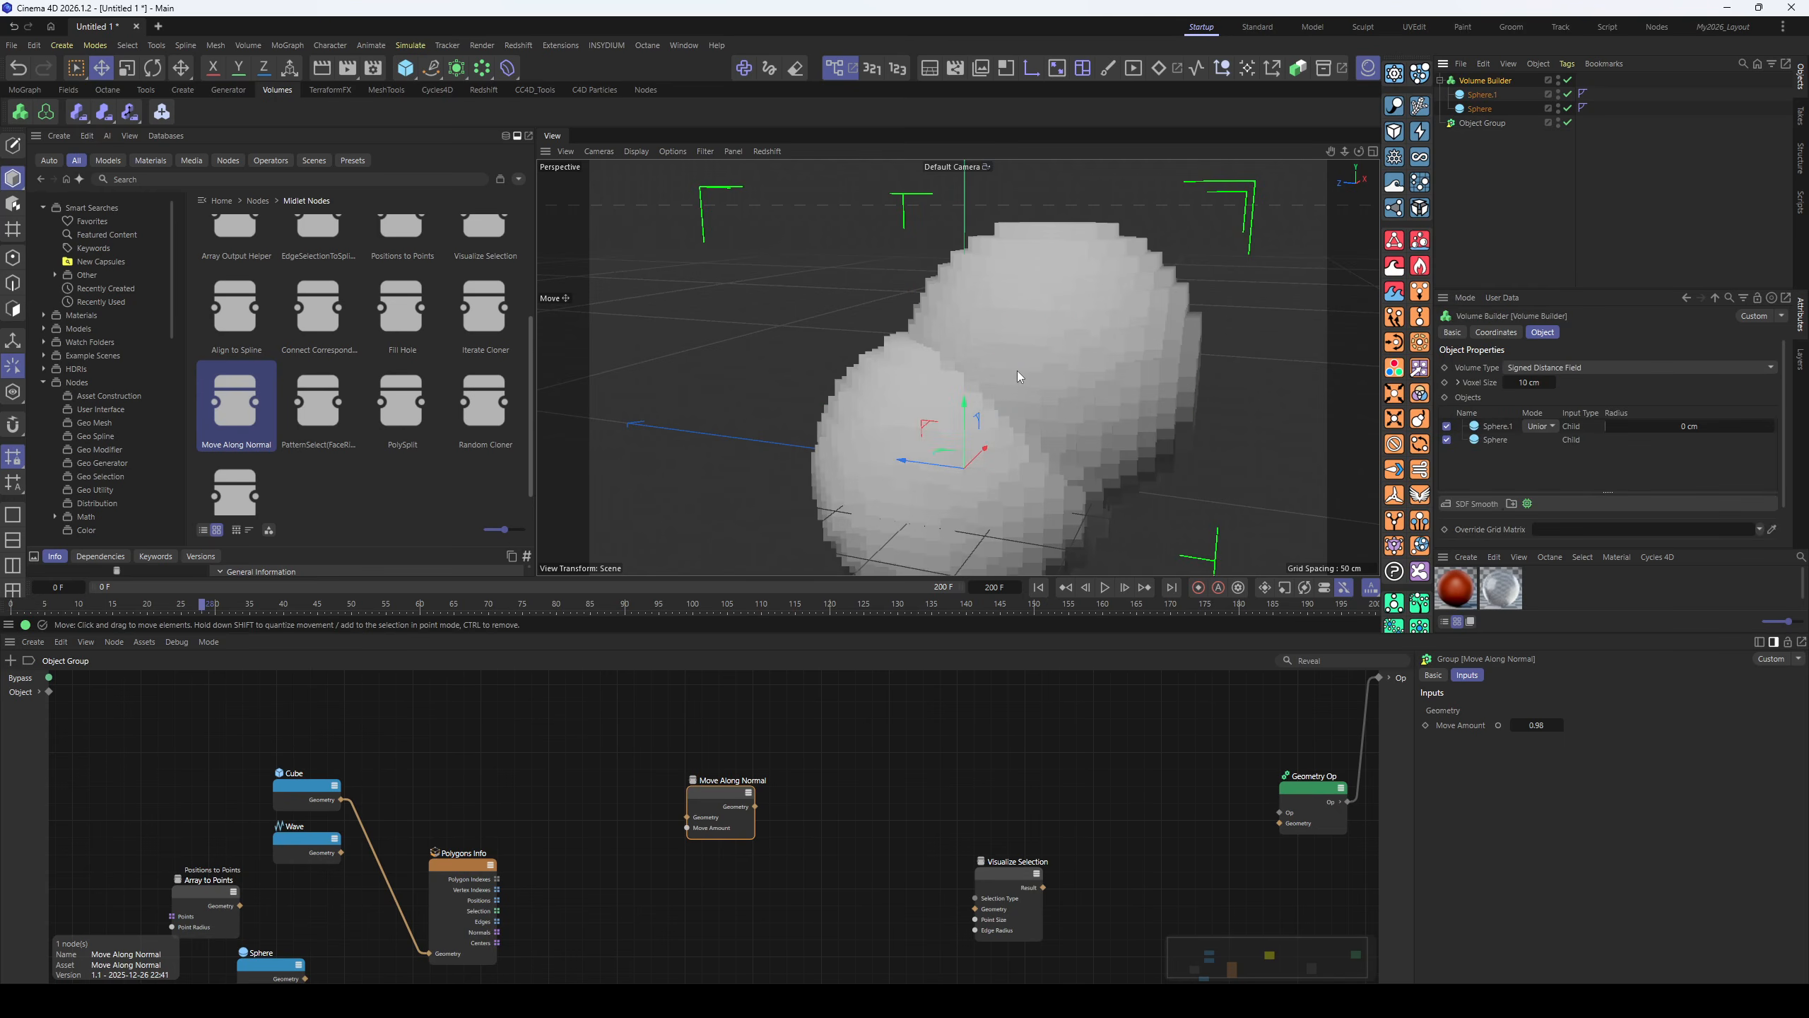
# - Set the Volume Builder's voxel size to 4.4 cm and add an SDF Smooth filter
pyautogui.scroll(-6, 966, 371)
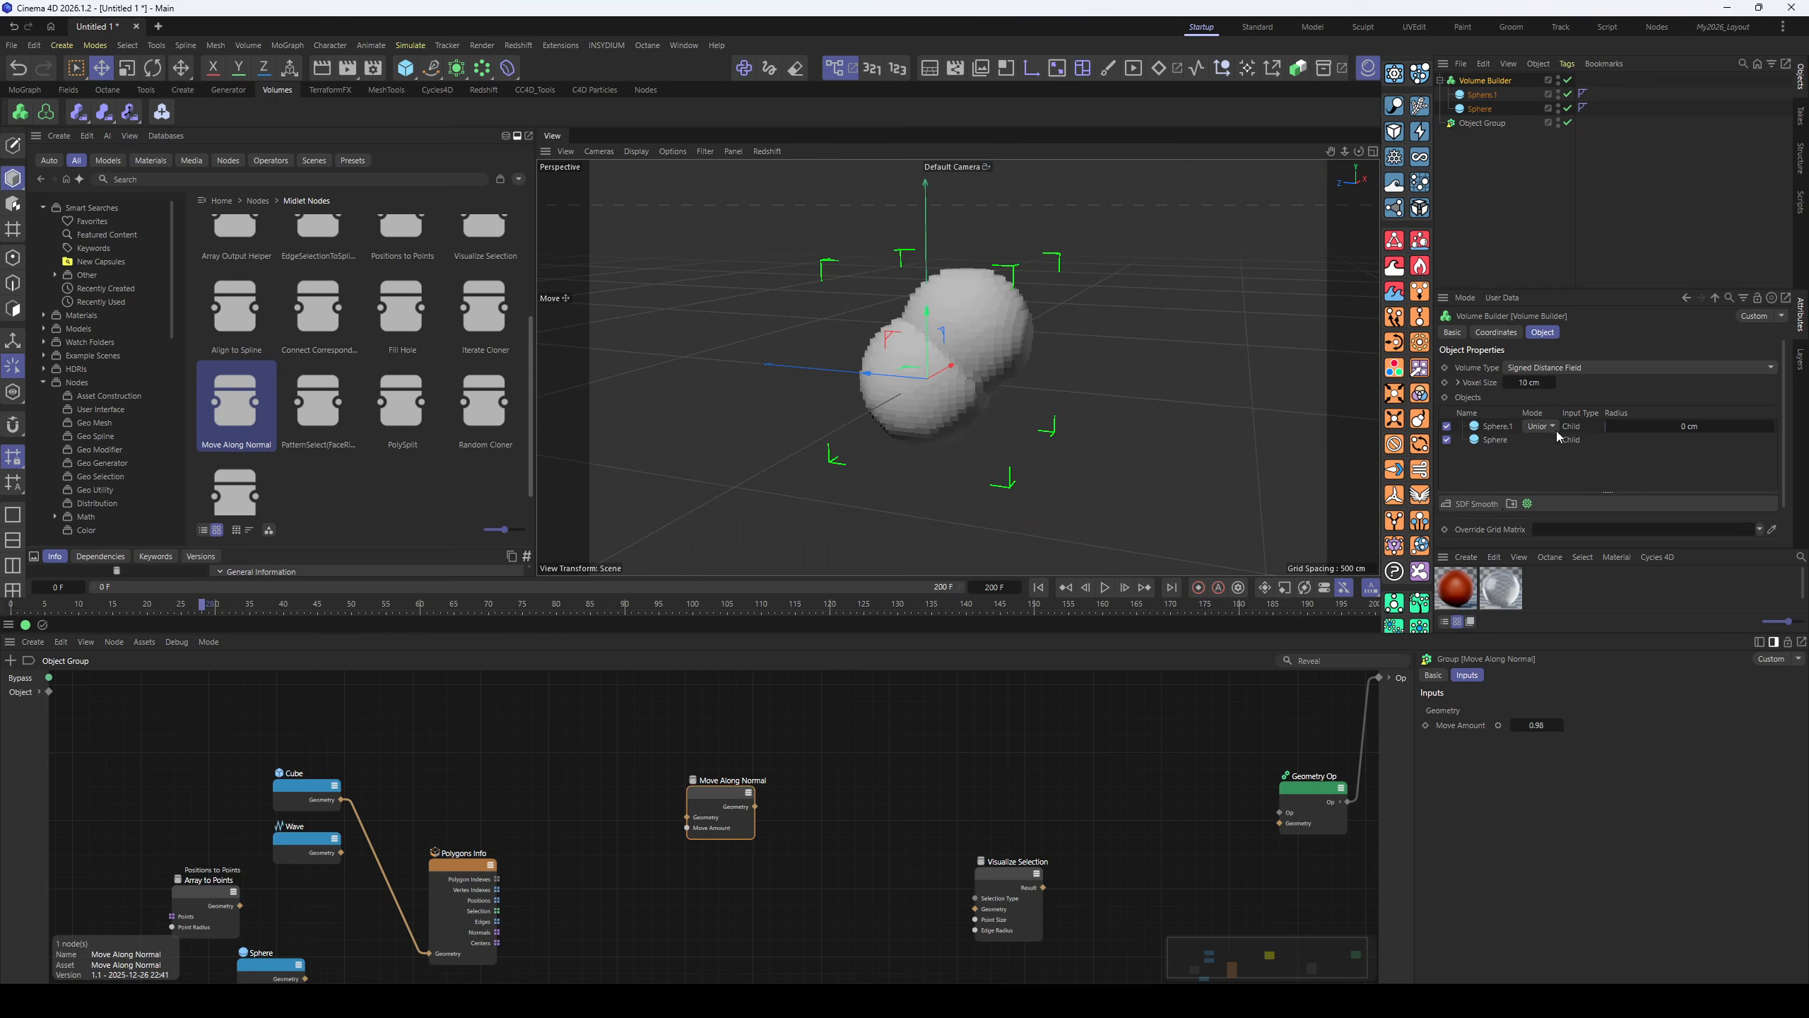
pyautogui.moveTo(1528, 383); pyautogui.dragTo(1488, 383)
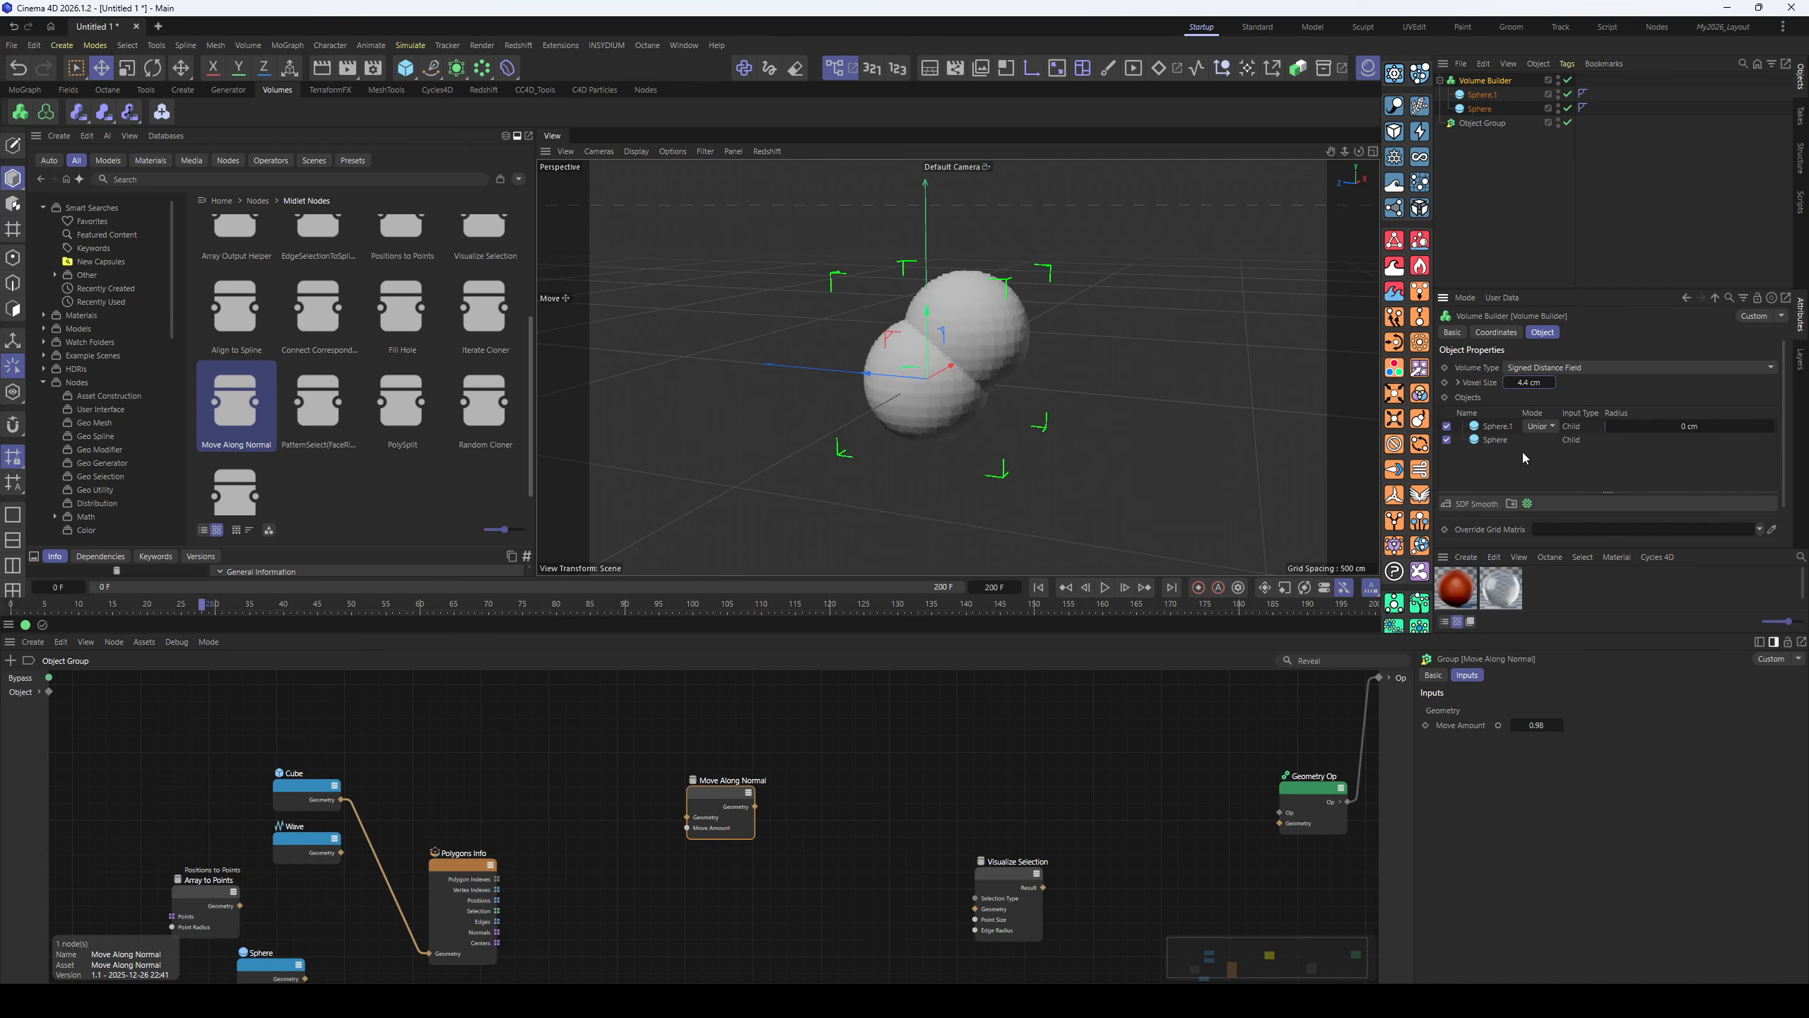
pyautogui.click(1477, 505)
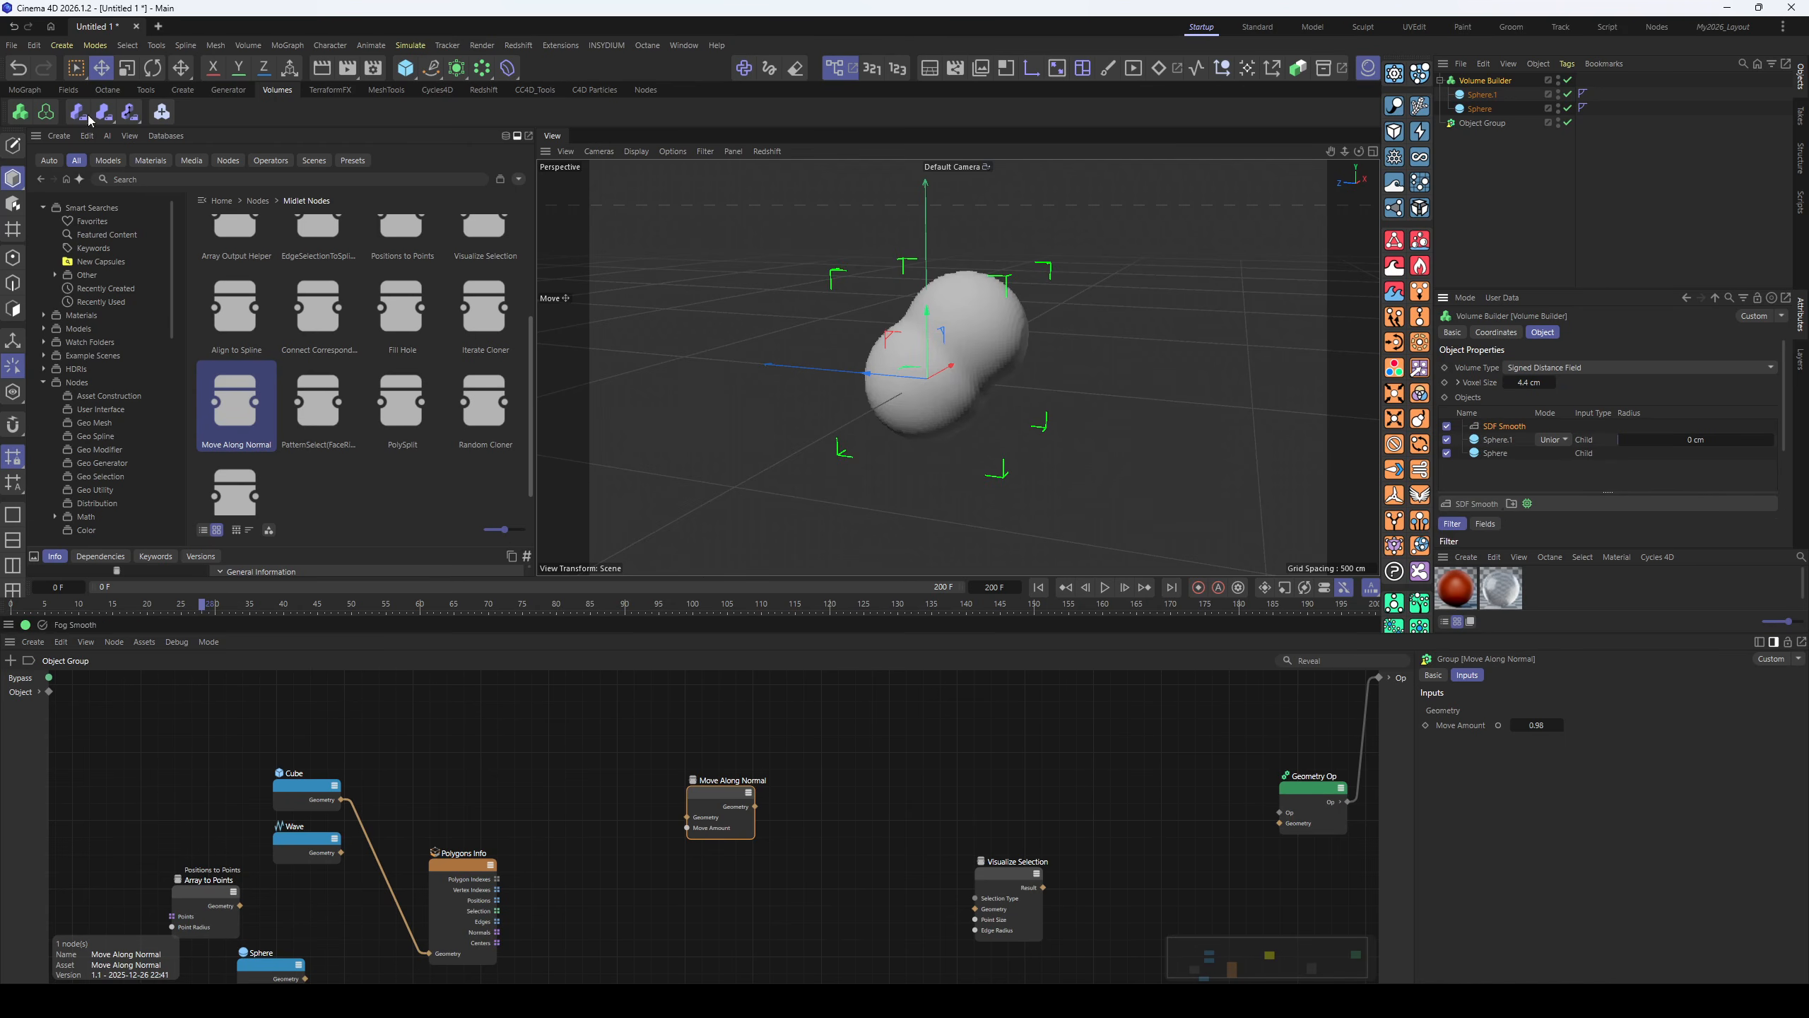
# - Wrap the Volume Builder in a Volume Mesher and shift the upper sphere slightly to try out the merged mesh
pyautogui.keyDown('alt'); pyautogui.click(46, 111); pyautogui.keyUp('alt')
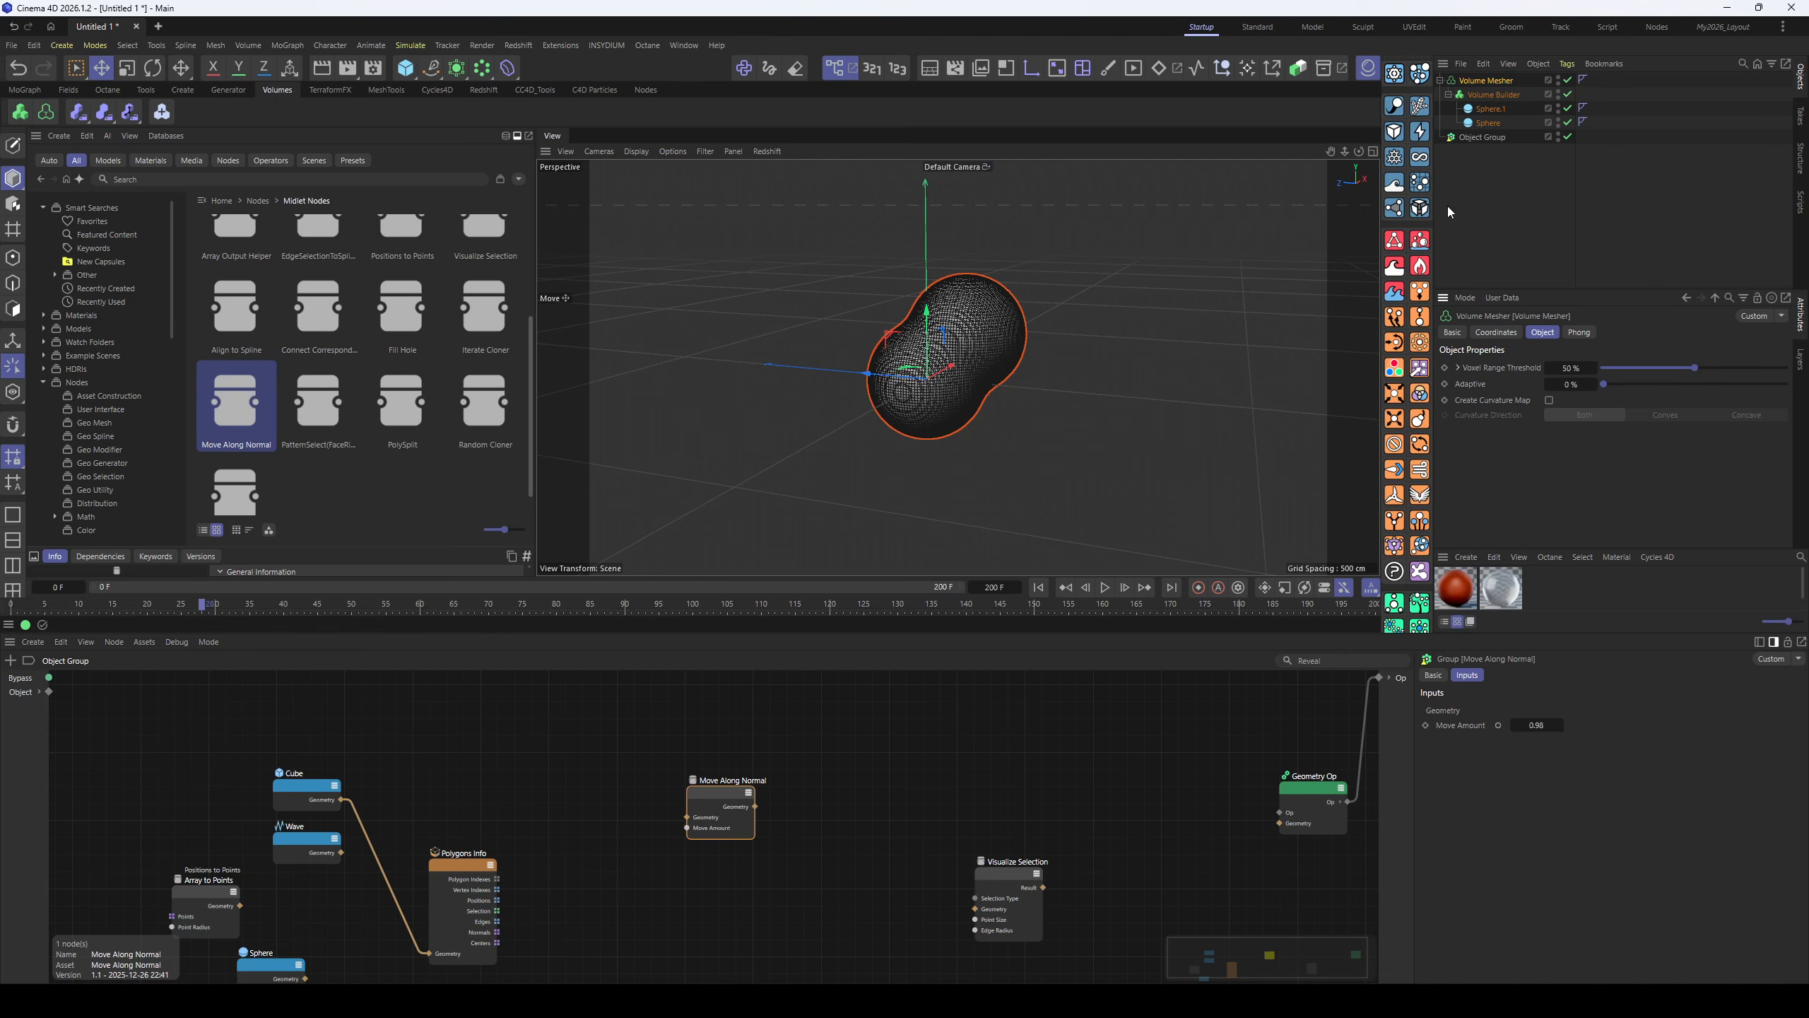
pyautogui.keyDown('alt'); pyautogui.moveTo(789, 371); pyautogui.dragTo(906, 353); pyautogui.keyUp('alt')
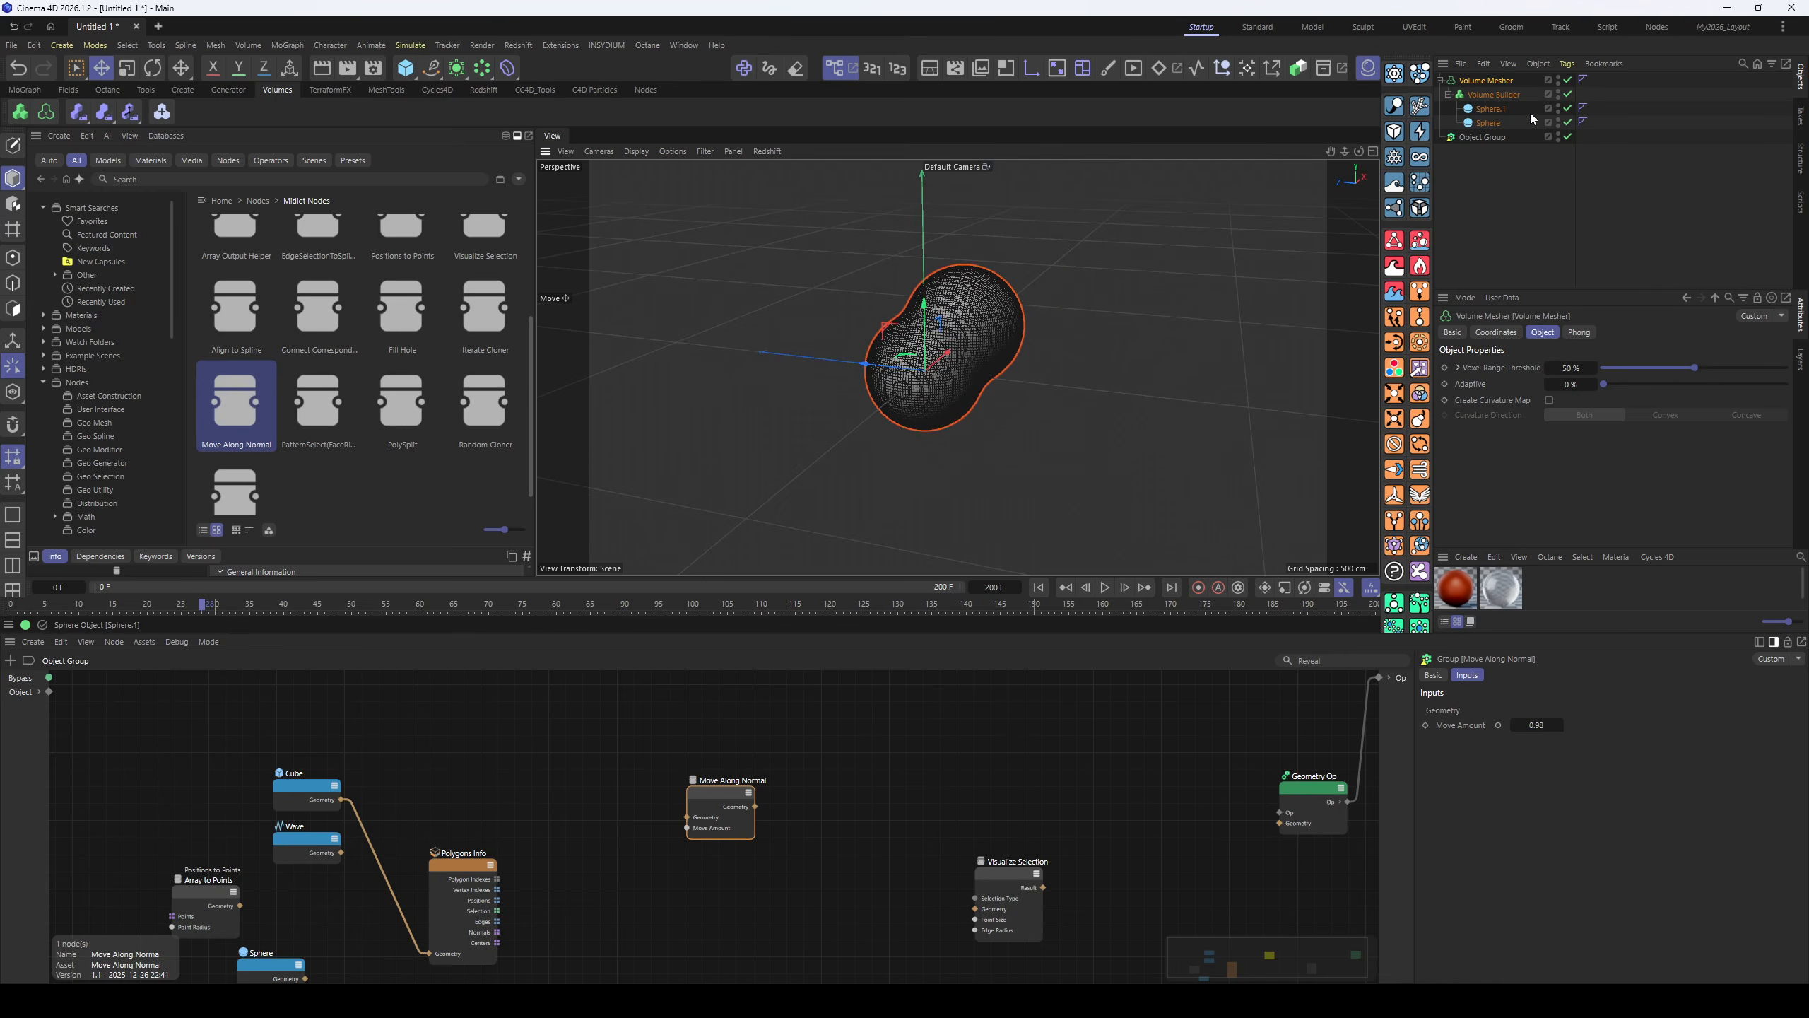
pyautogui.click(1490, 108)
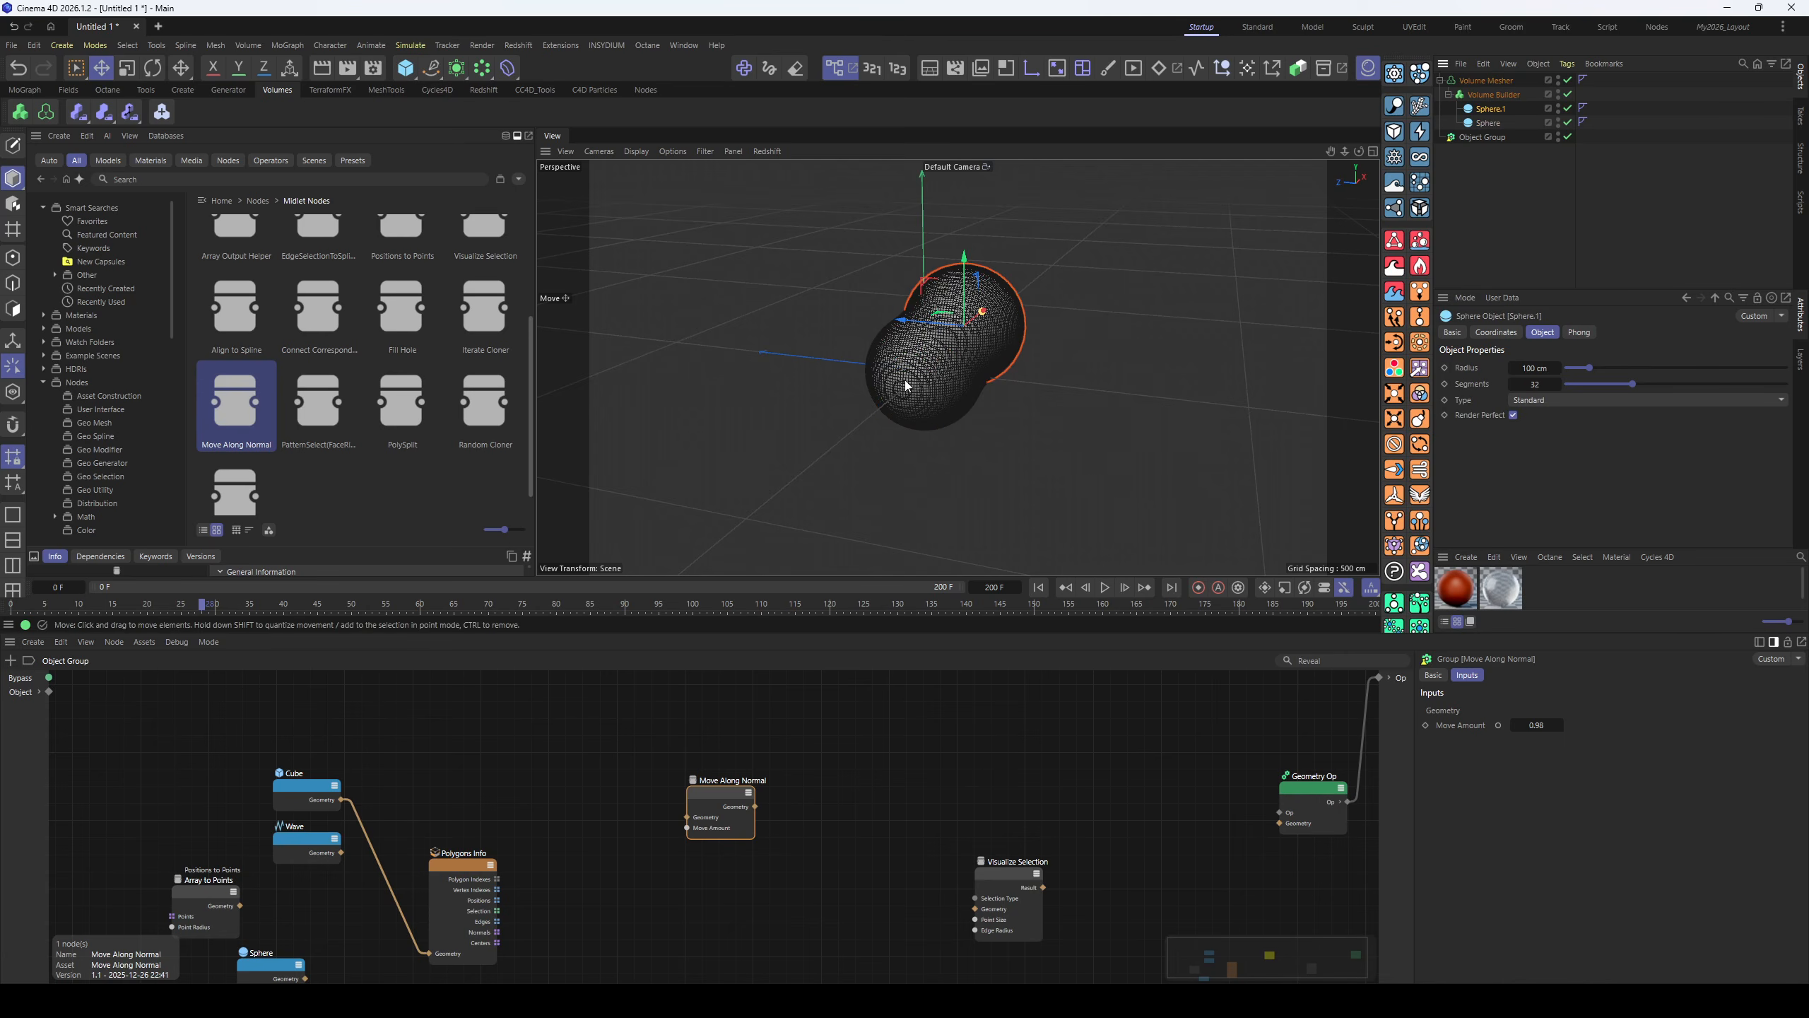
pyautogui.keyDown('alt'); pyautogui.moveTo(906, 385); pyautogui.dragTo(970, 362); pyautogui.keyUp('alt')
pyautogui.moveTo(898, 294)
pyautogui.mouseDown()
pyautogui.moveTo(848, 282)
pyautogui.moveTo(894, 276)
pyautogui.moveTo(858, 264)
pyautogui.moveTo(886, 255)
pyautogui.moveTo(827, 305)
pyautogui.moveTo(887, 264)
pyautogui.moveTo(924, 299)
pyautogui.moveTo(908, 270)
pyautogui.mouseUp()
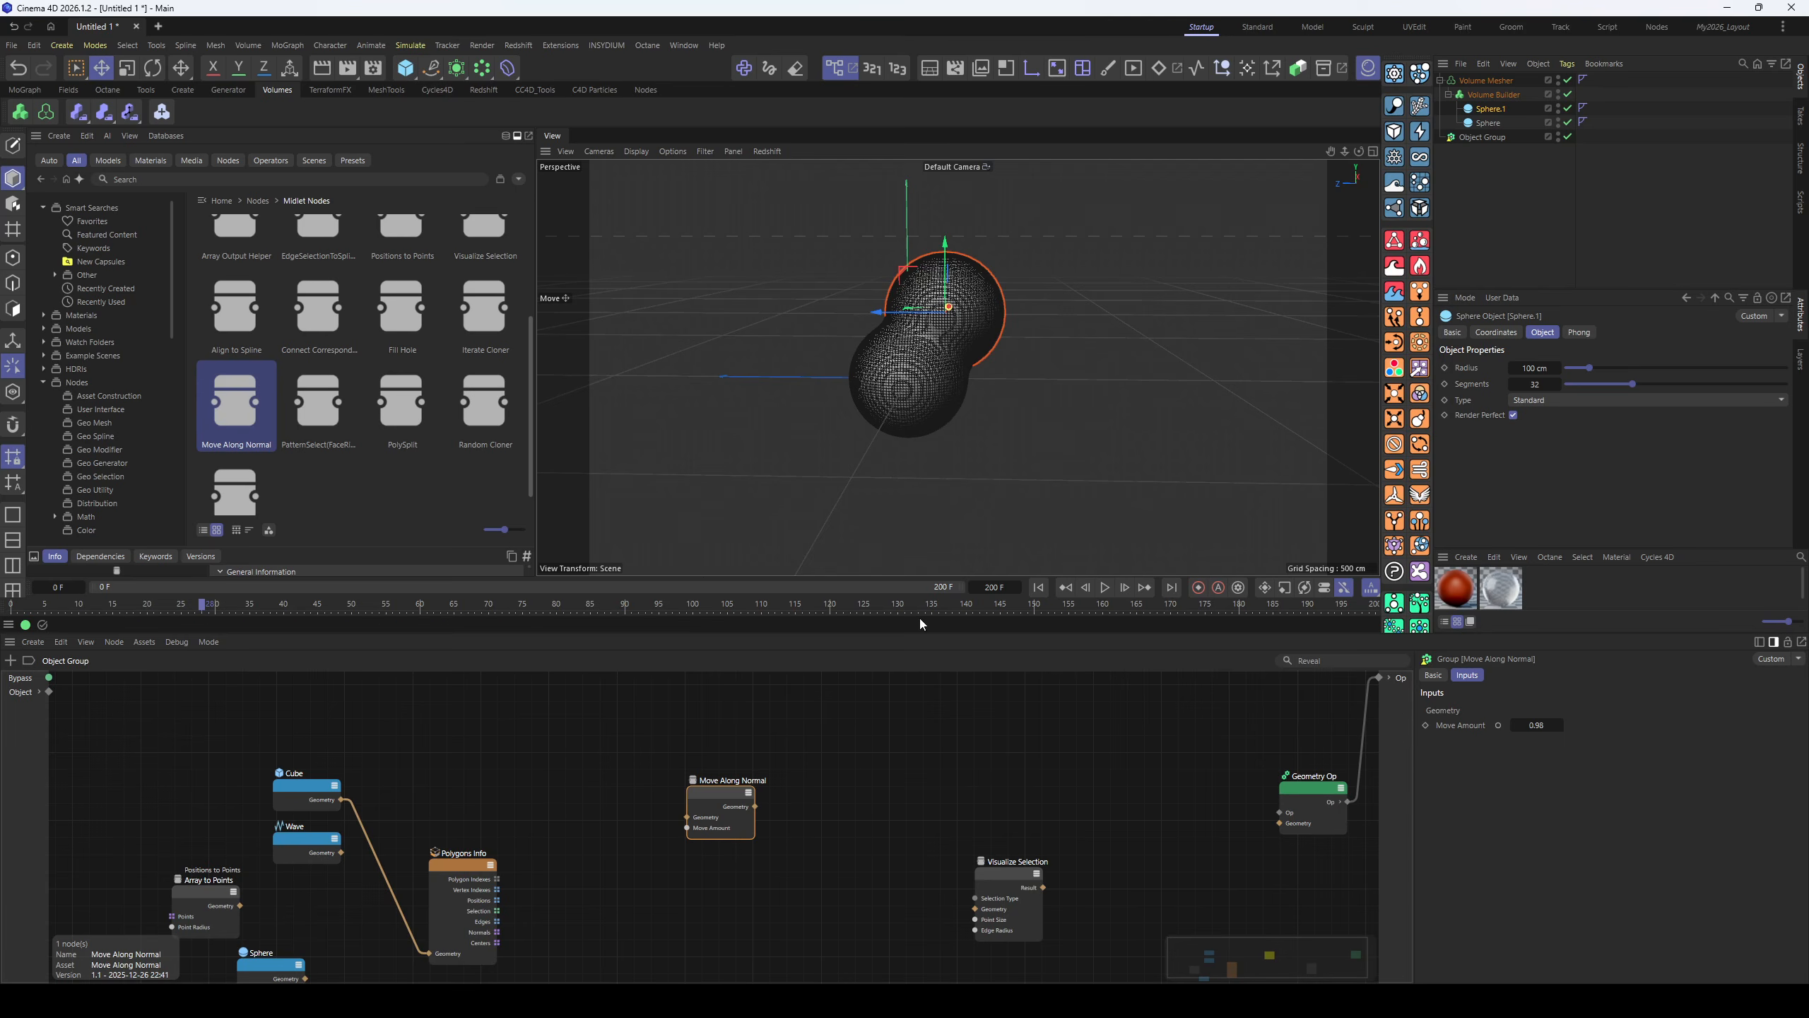
pyautogui.keyDown('alt'); pyautogui.moveTo(882, 376); pyautogui.dragTo(1026, 257); pyautogui.keyUp('alt')
pyautogui.keyDown('alt'); pyautogui.moveTo(949, 363); pyautogui.dragTo(1141, 334); pyautogui.keyUp('alt')
pyautogui.moveTo(938, 262); pyautogui.dragTo(942, 272)
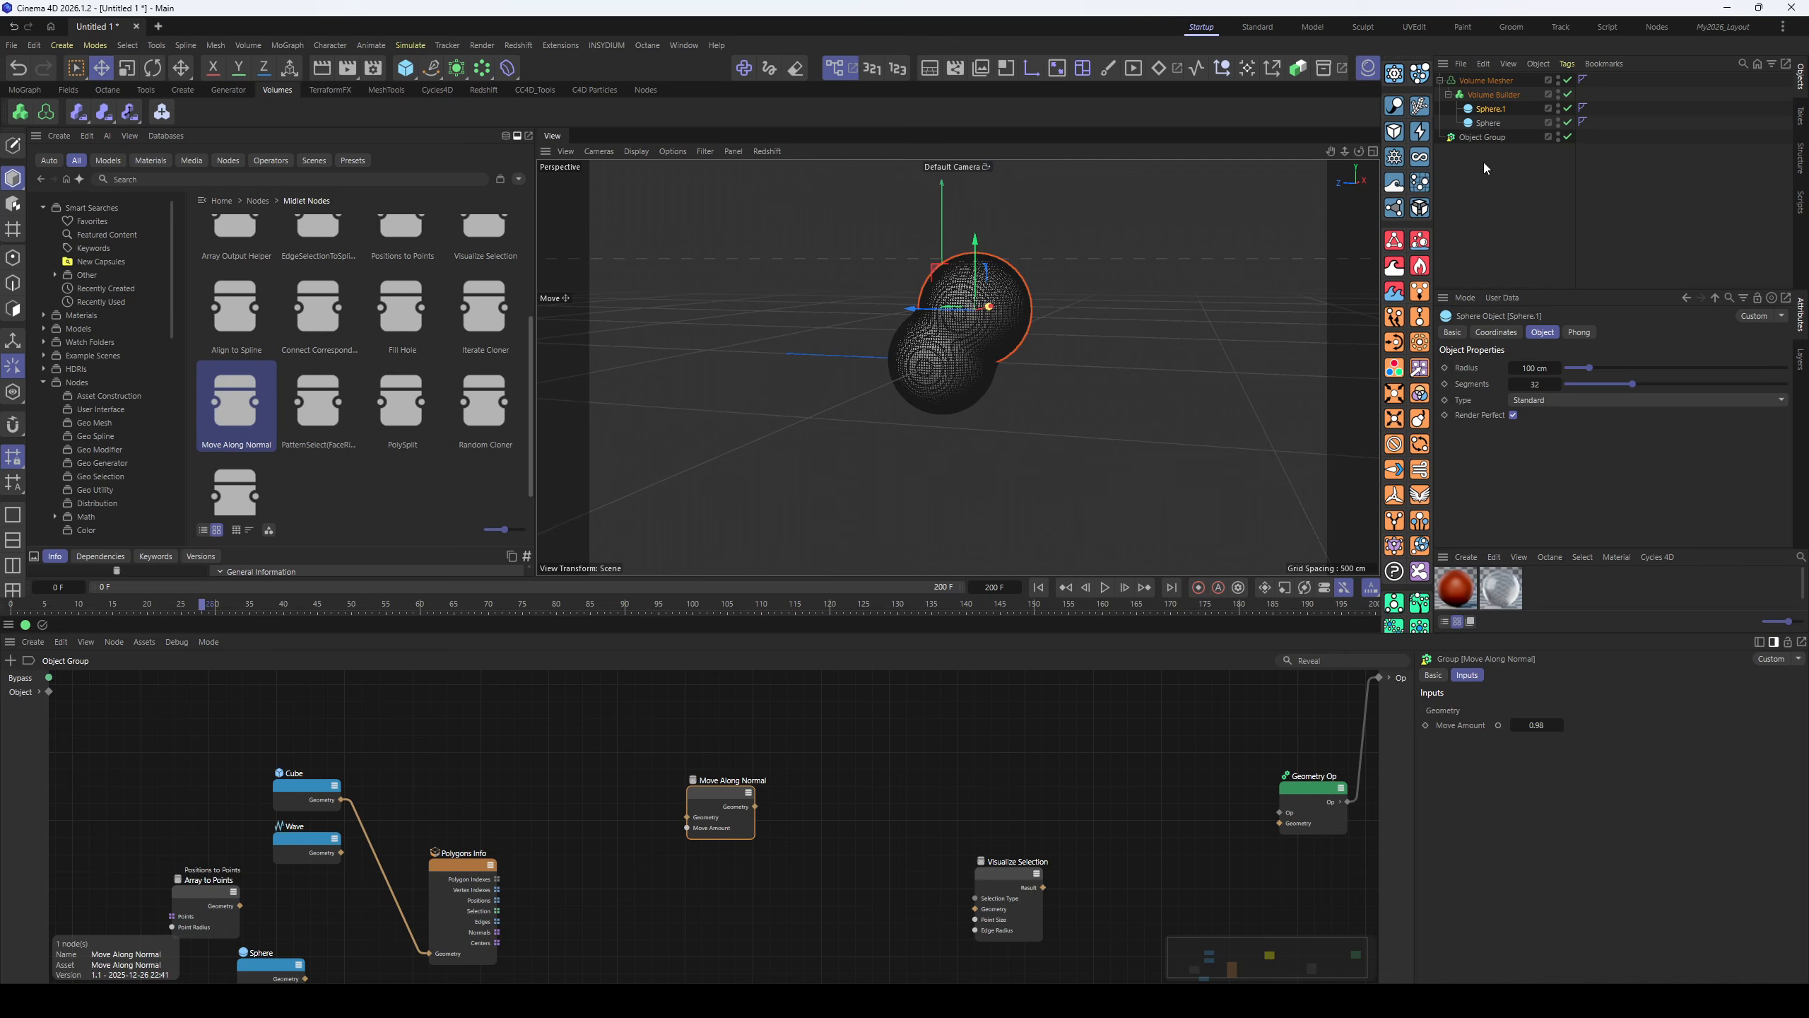
# - Create a Nodes Mesh object and place it below the Object Group in the object hierarchy
pyautogui.click(645, 89)
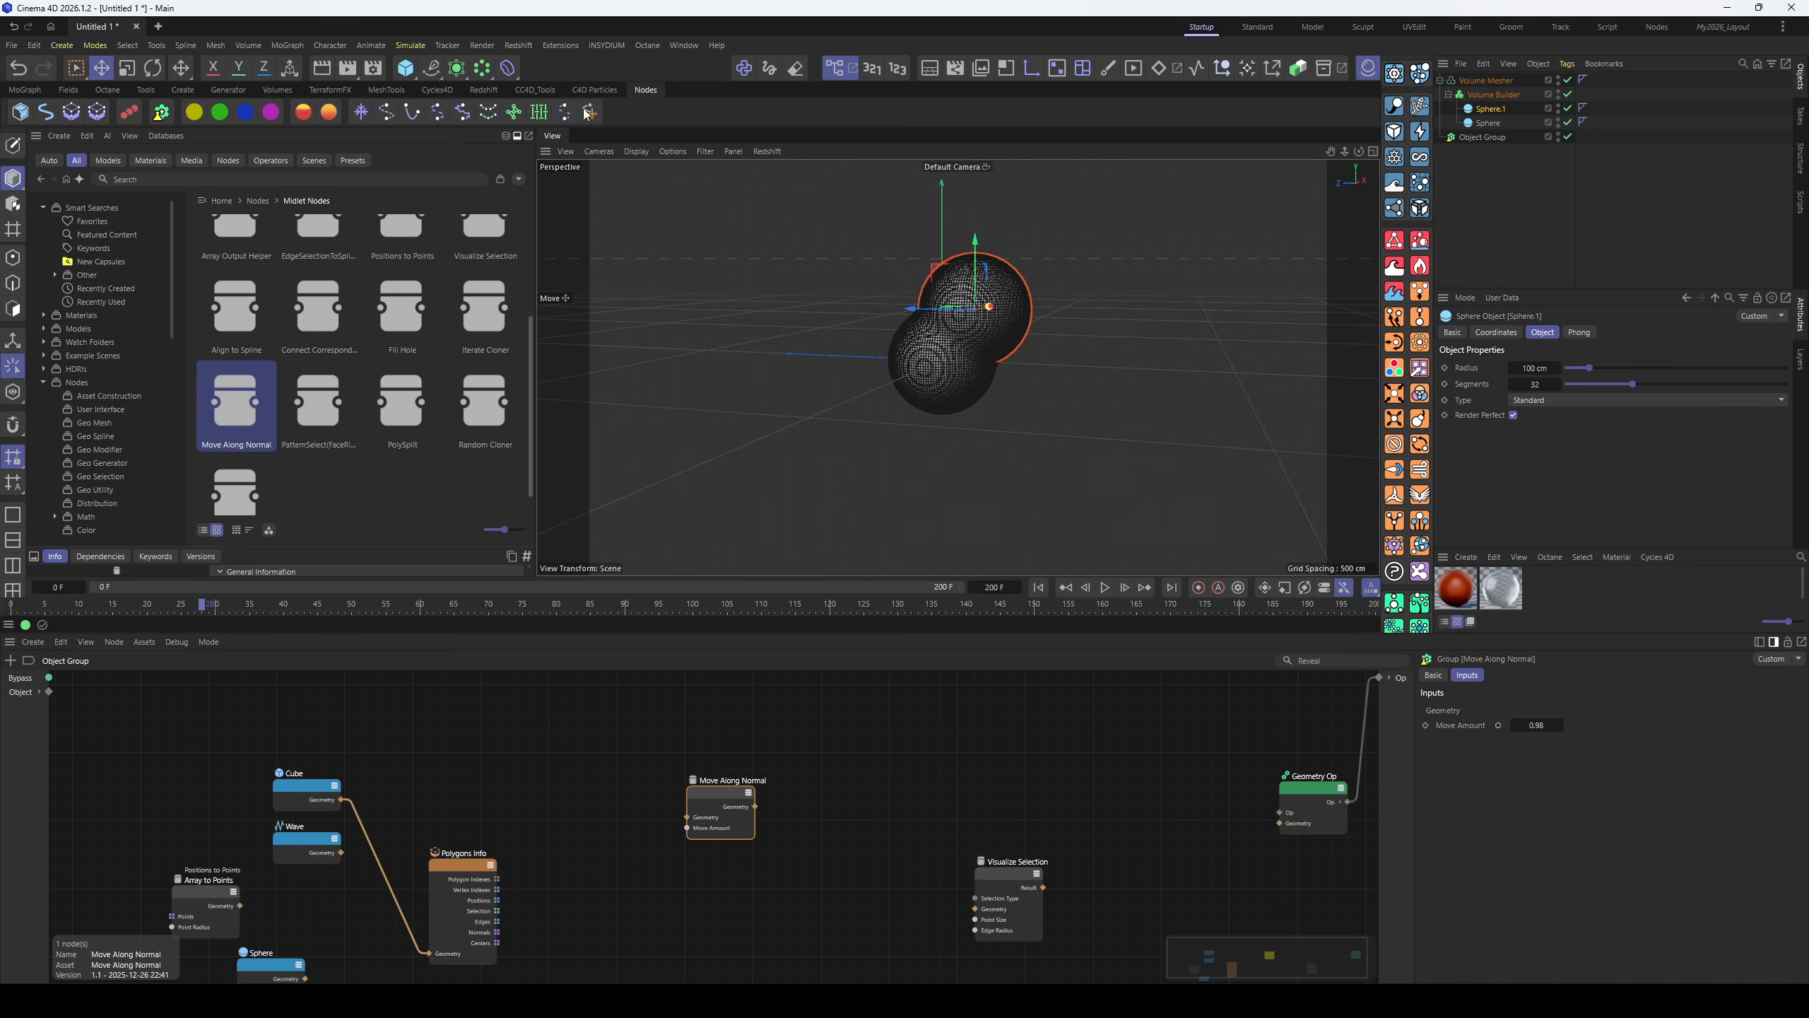
pyautogui.click(20, 112)
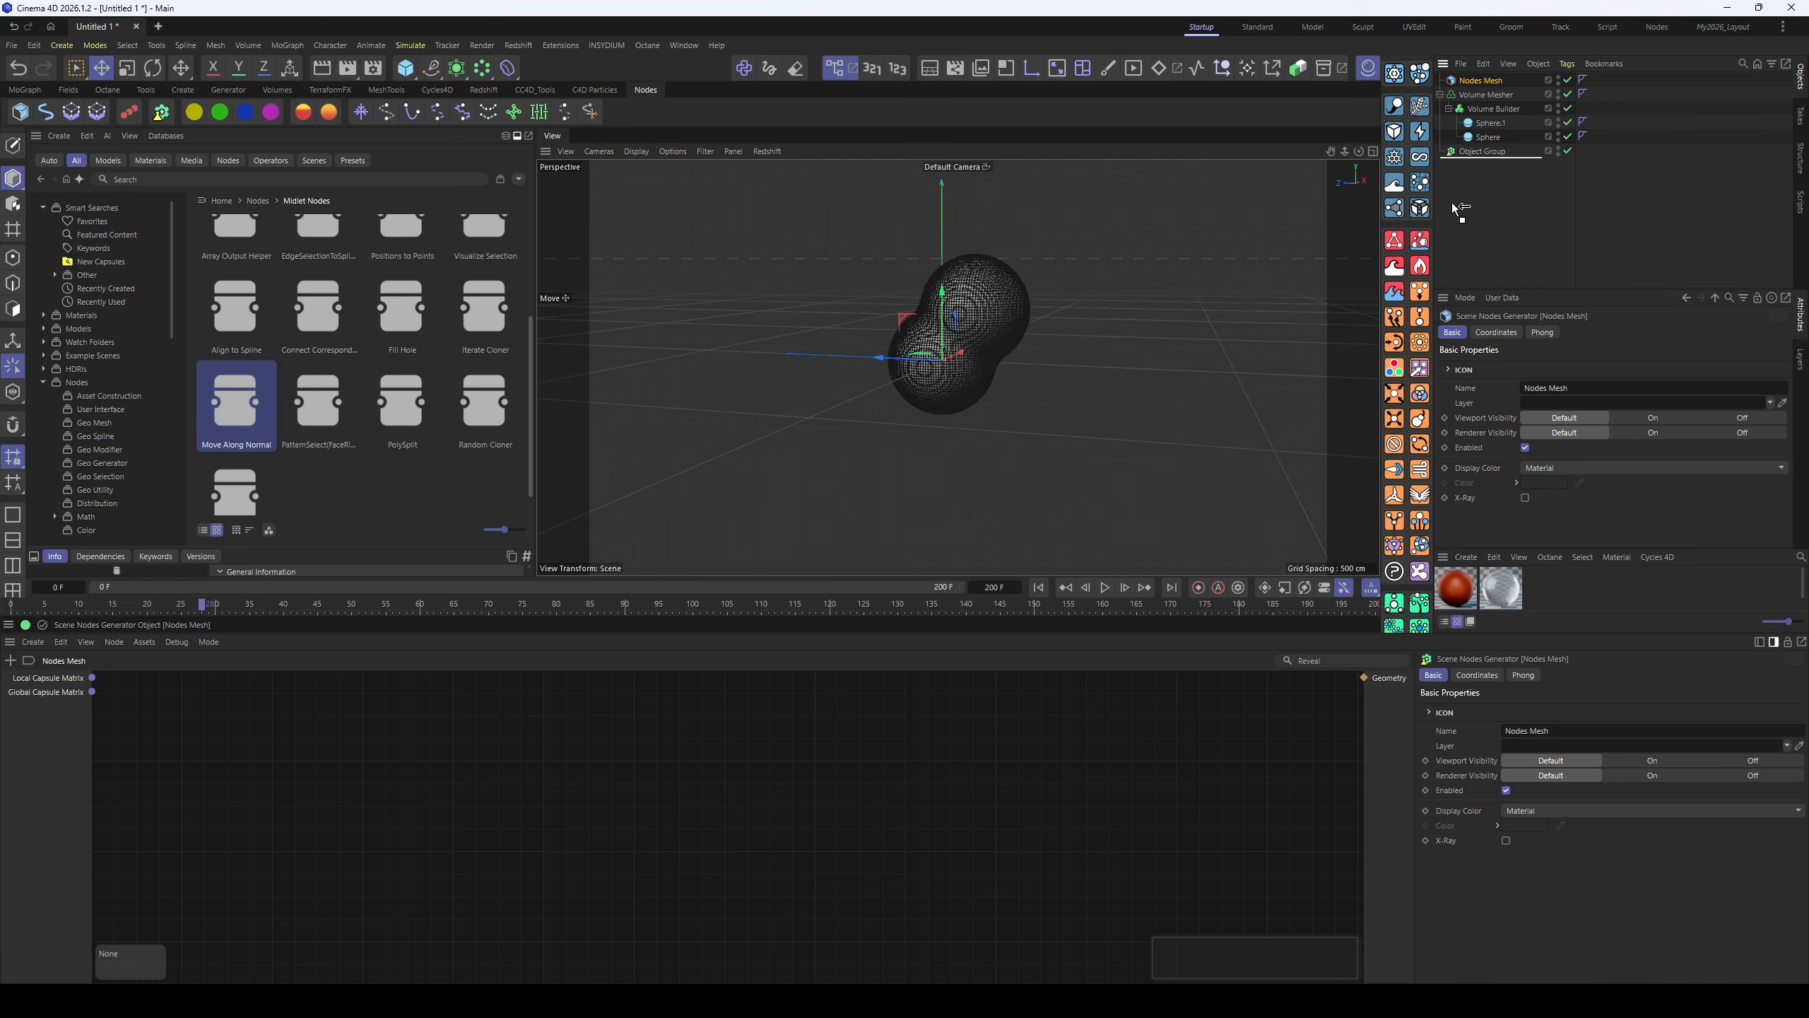
pyautogui.moveTo(1454, 205); pyautogui.dragTo(1493, 153)
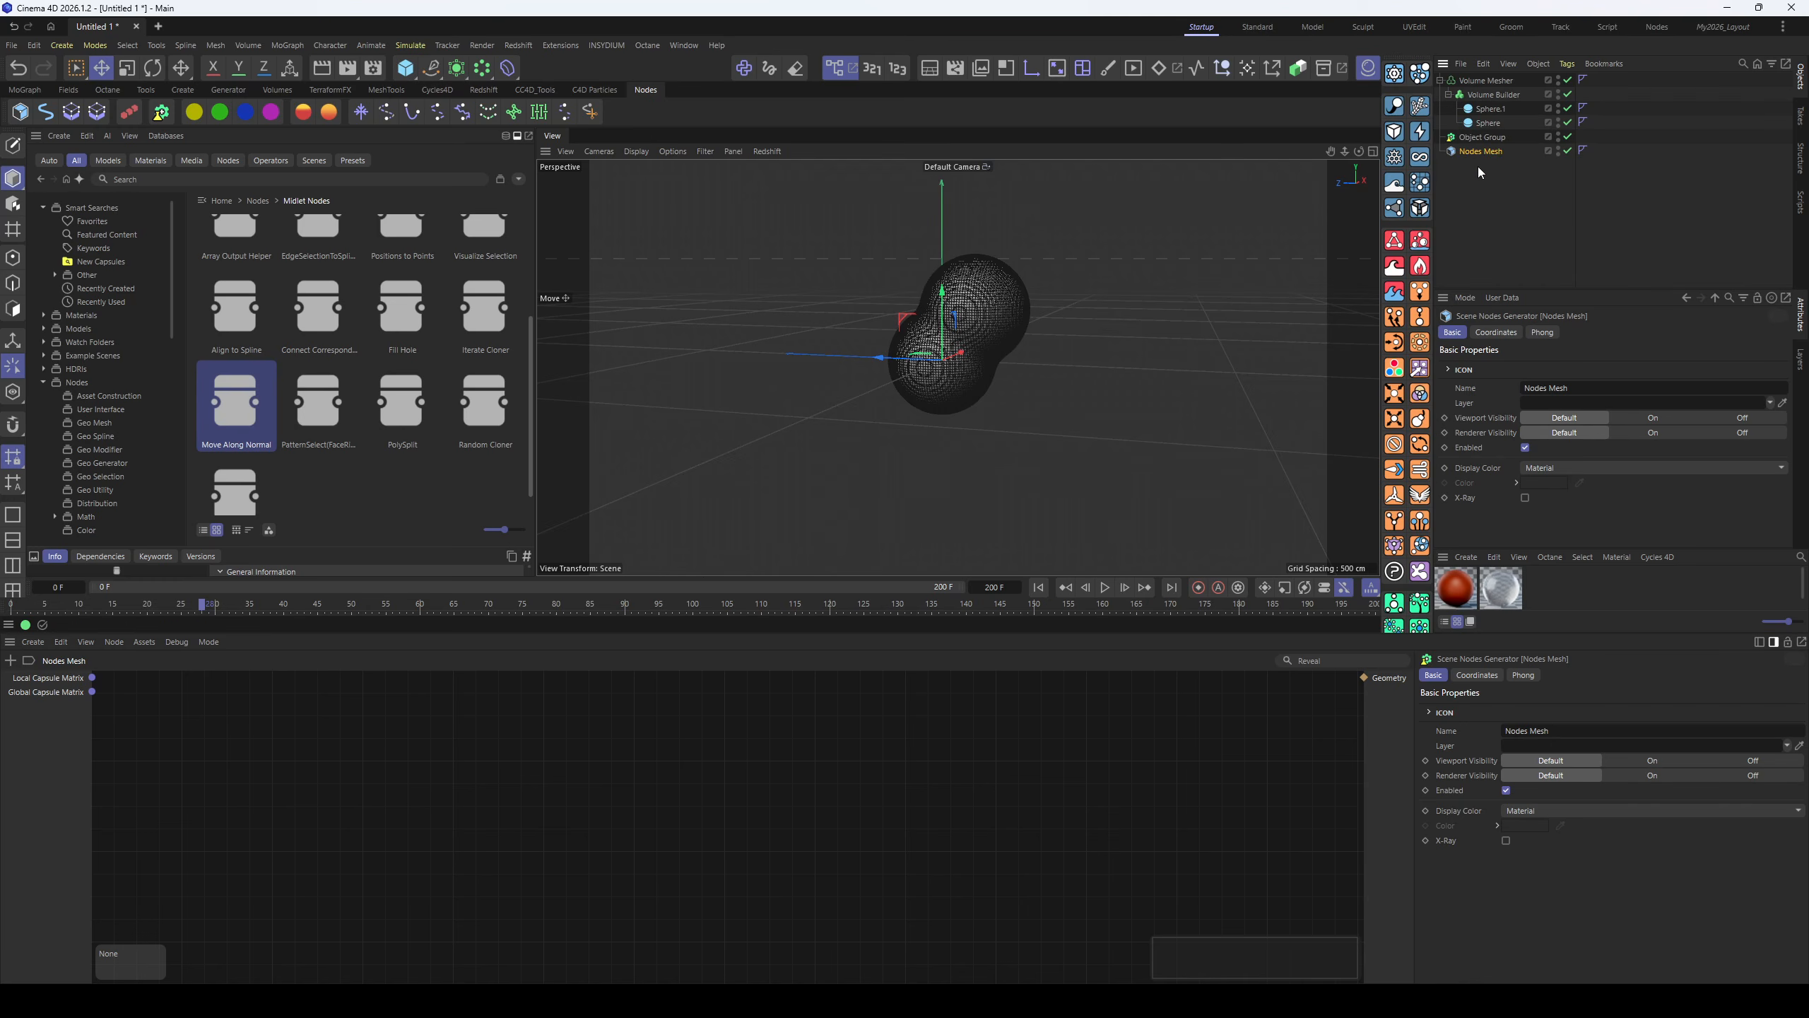
# - Add an Object Link input to the Nodes Mesh, expand its ports and link the Volume Mesher to it
pyautogui.rightClick(61, 761)
pyautogui.moveTo(113, 797)
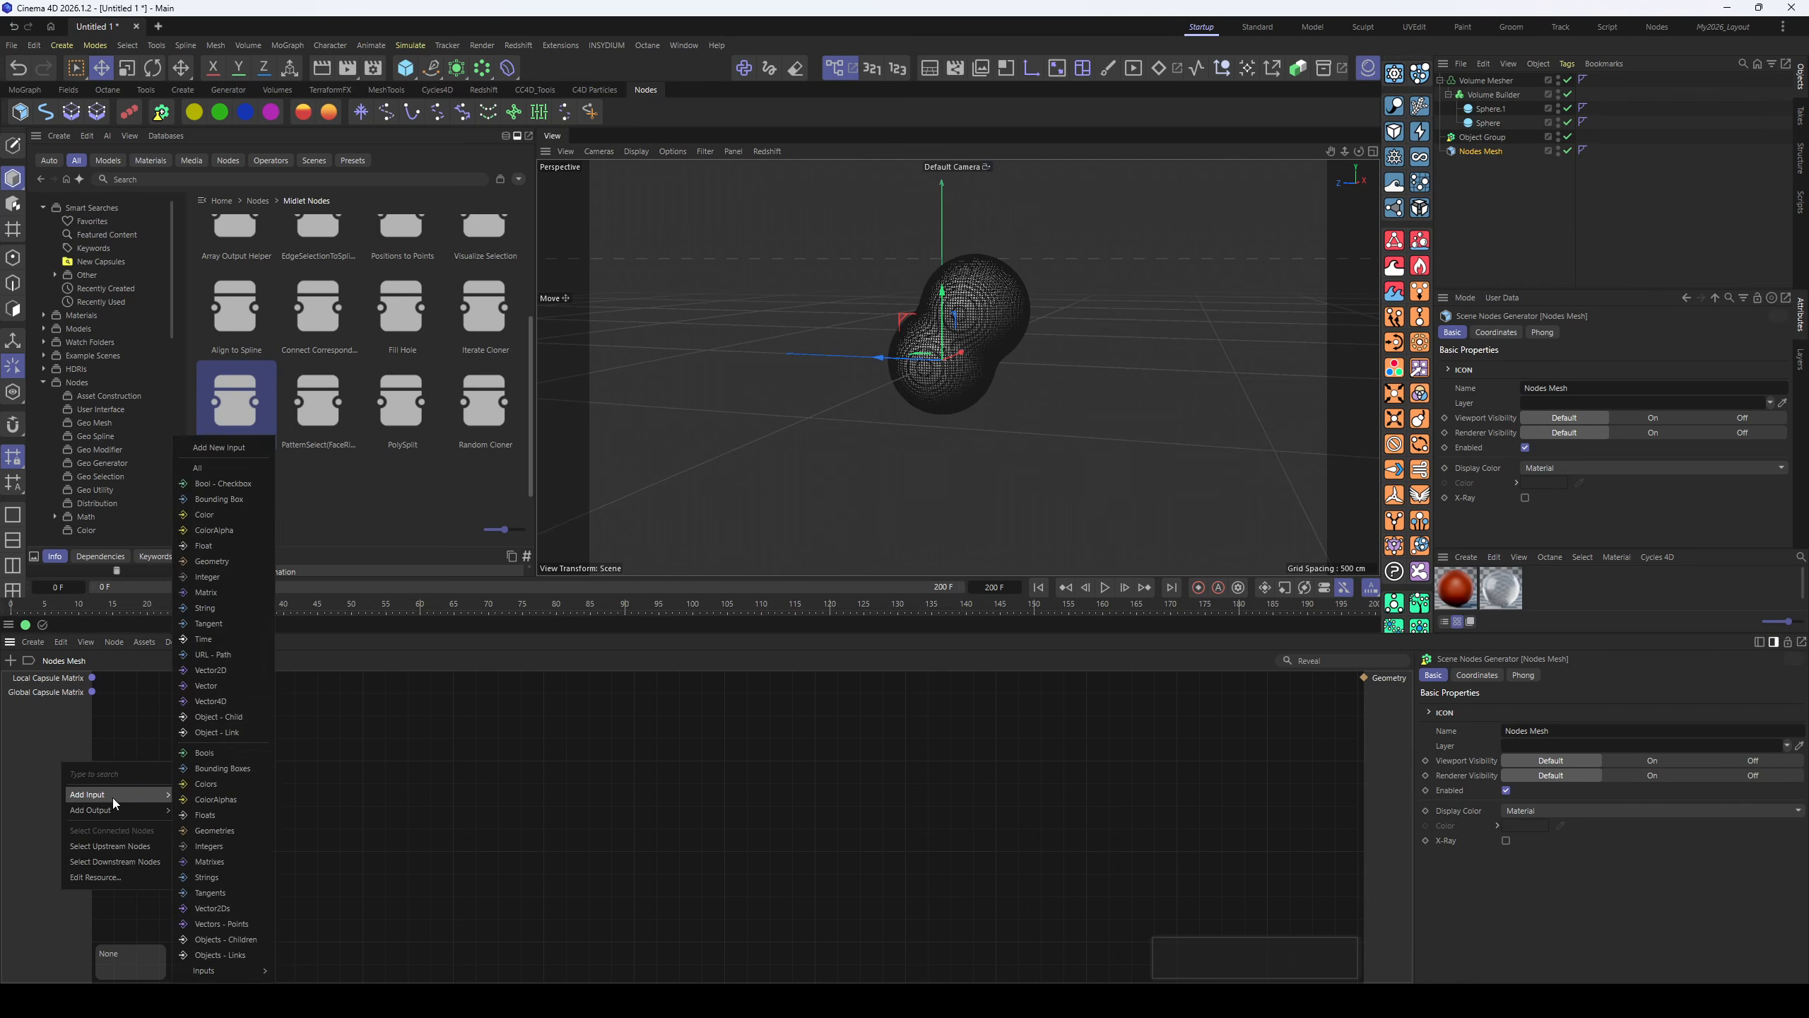
pyautogui.click(232, 733)
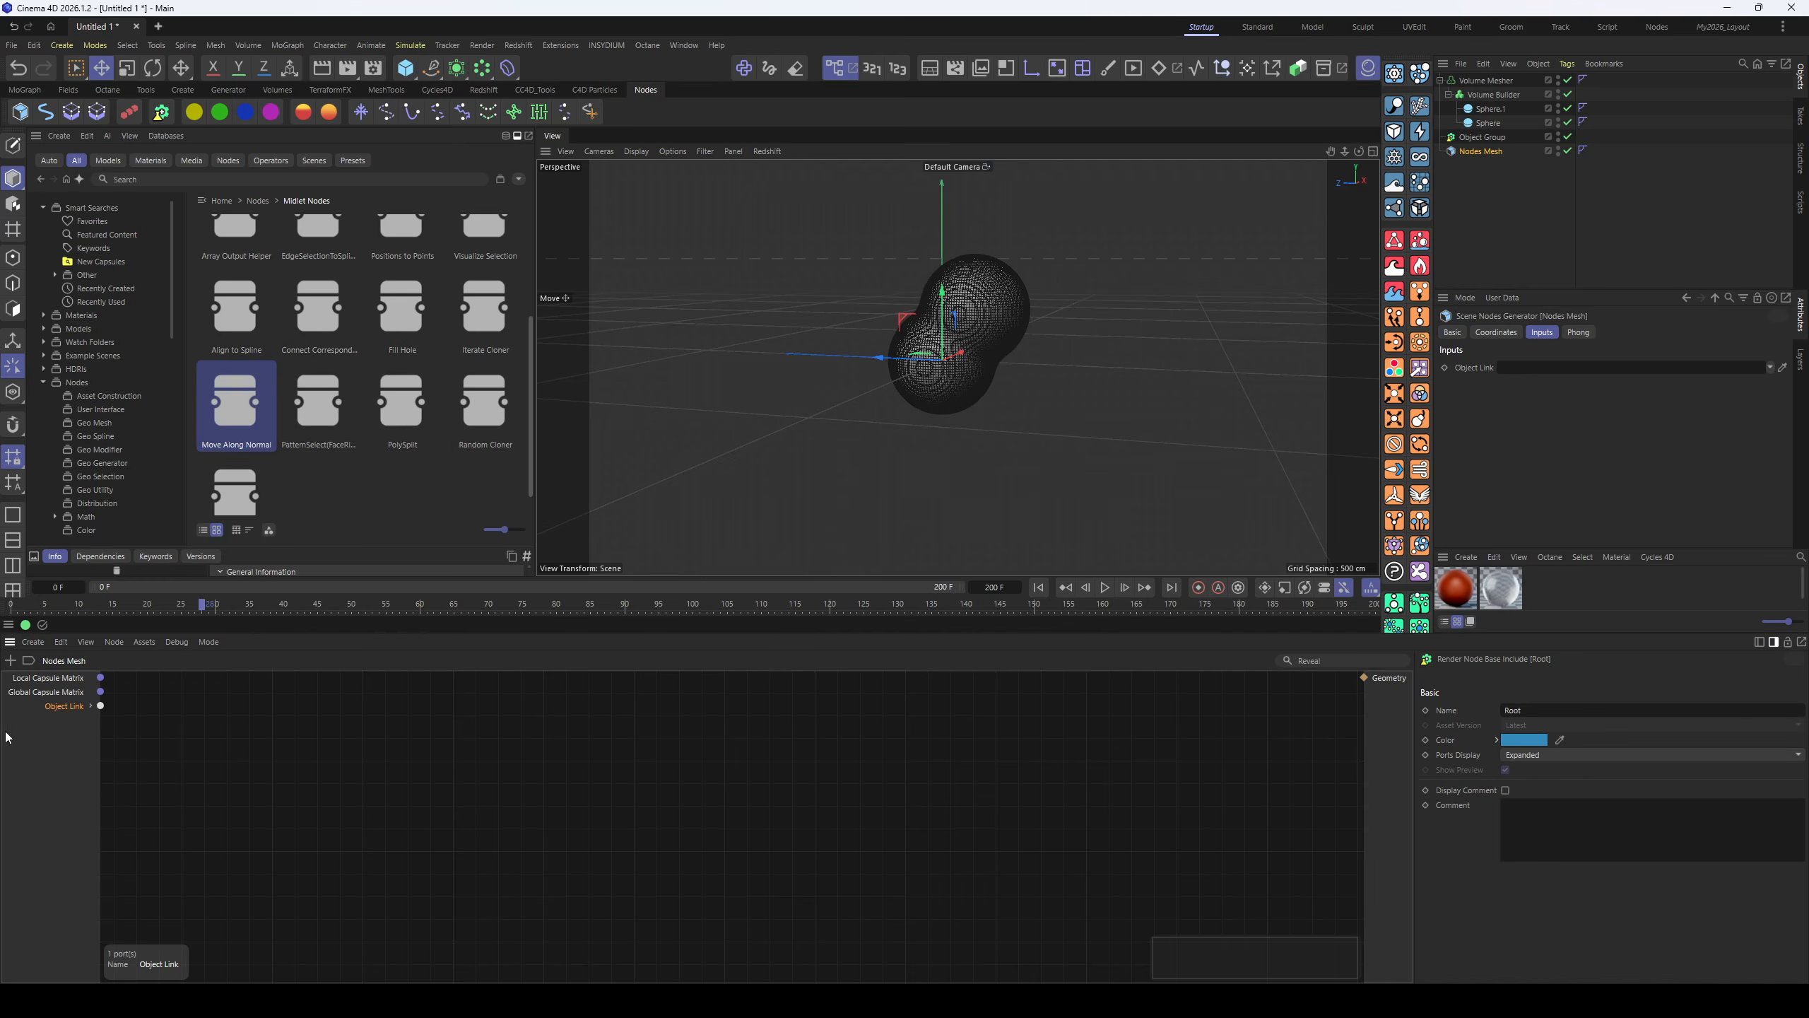
pyautogui.click(91, 706)
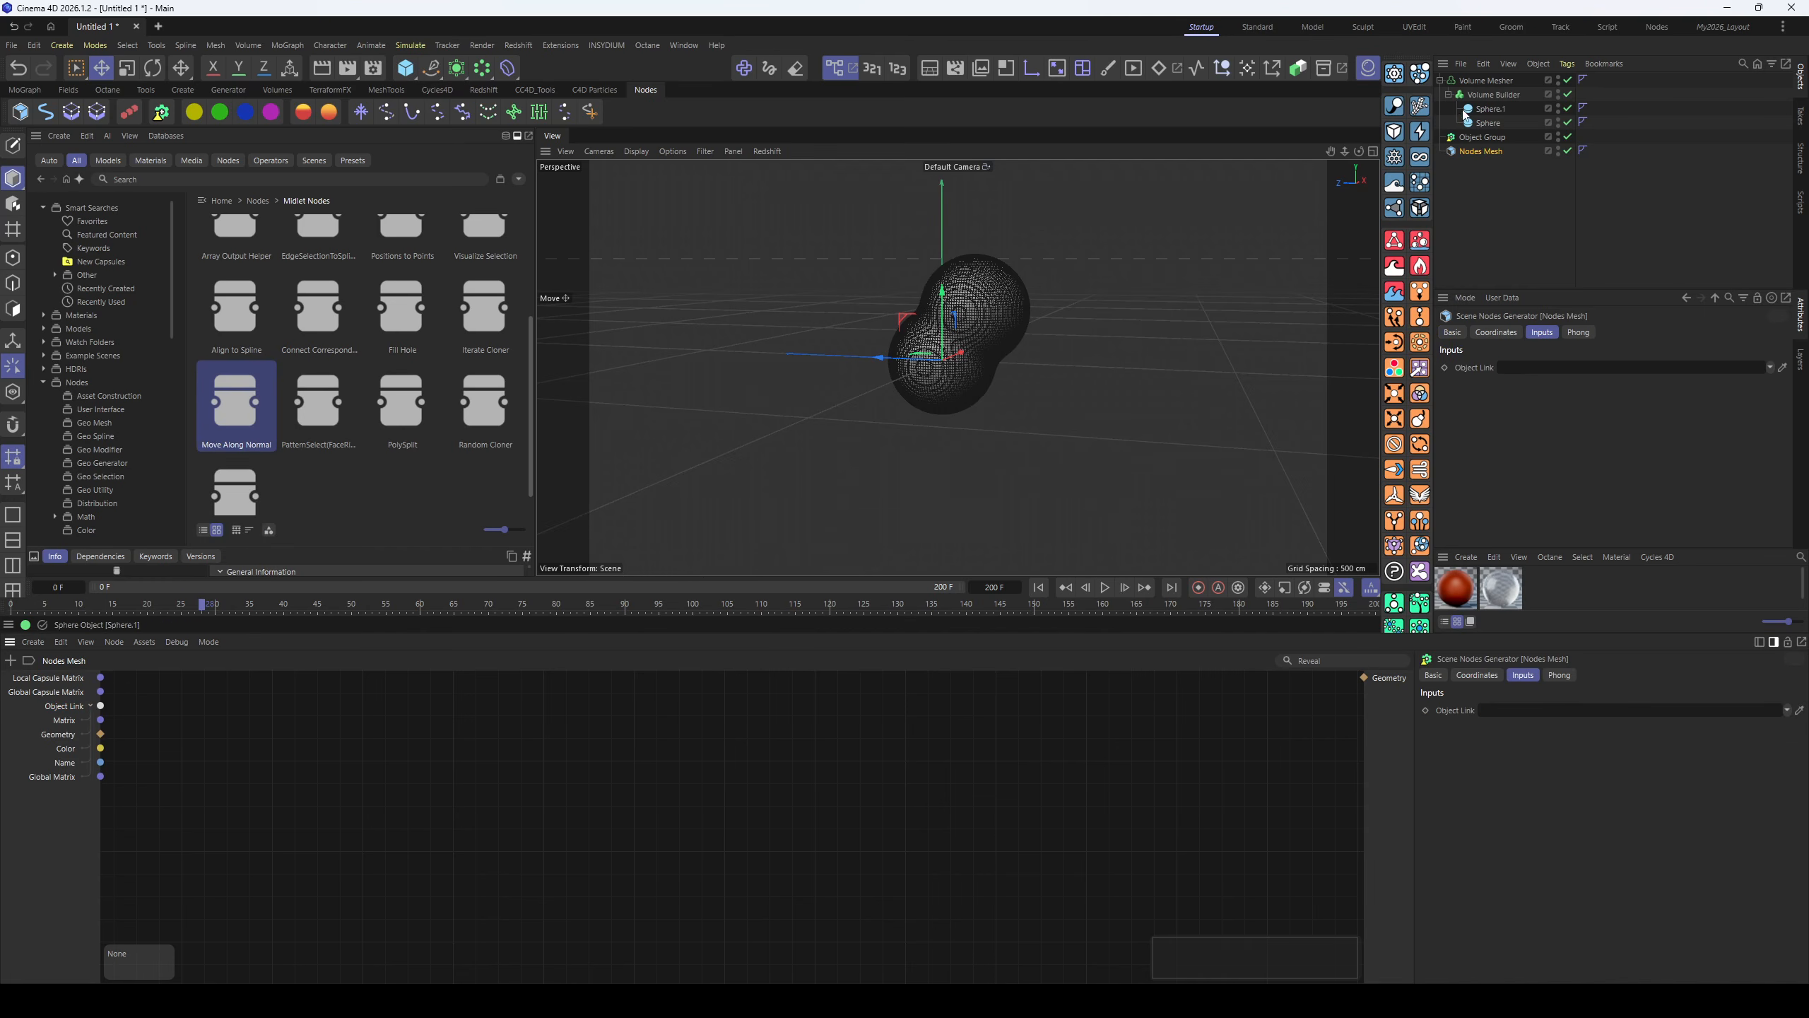
pyautogui.moveTo(1485, 80); pyautogui.dragTo(1539, 365)
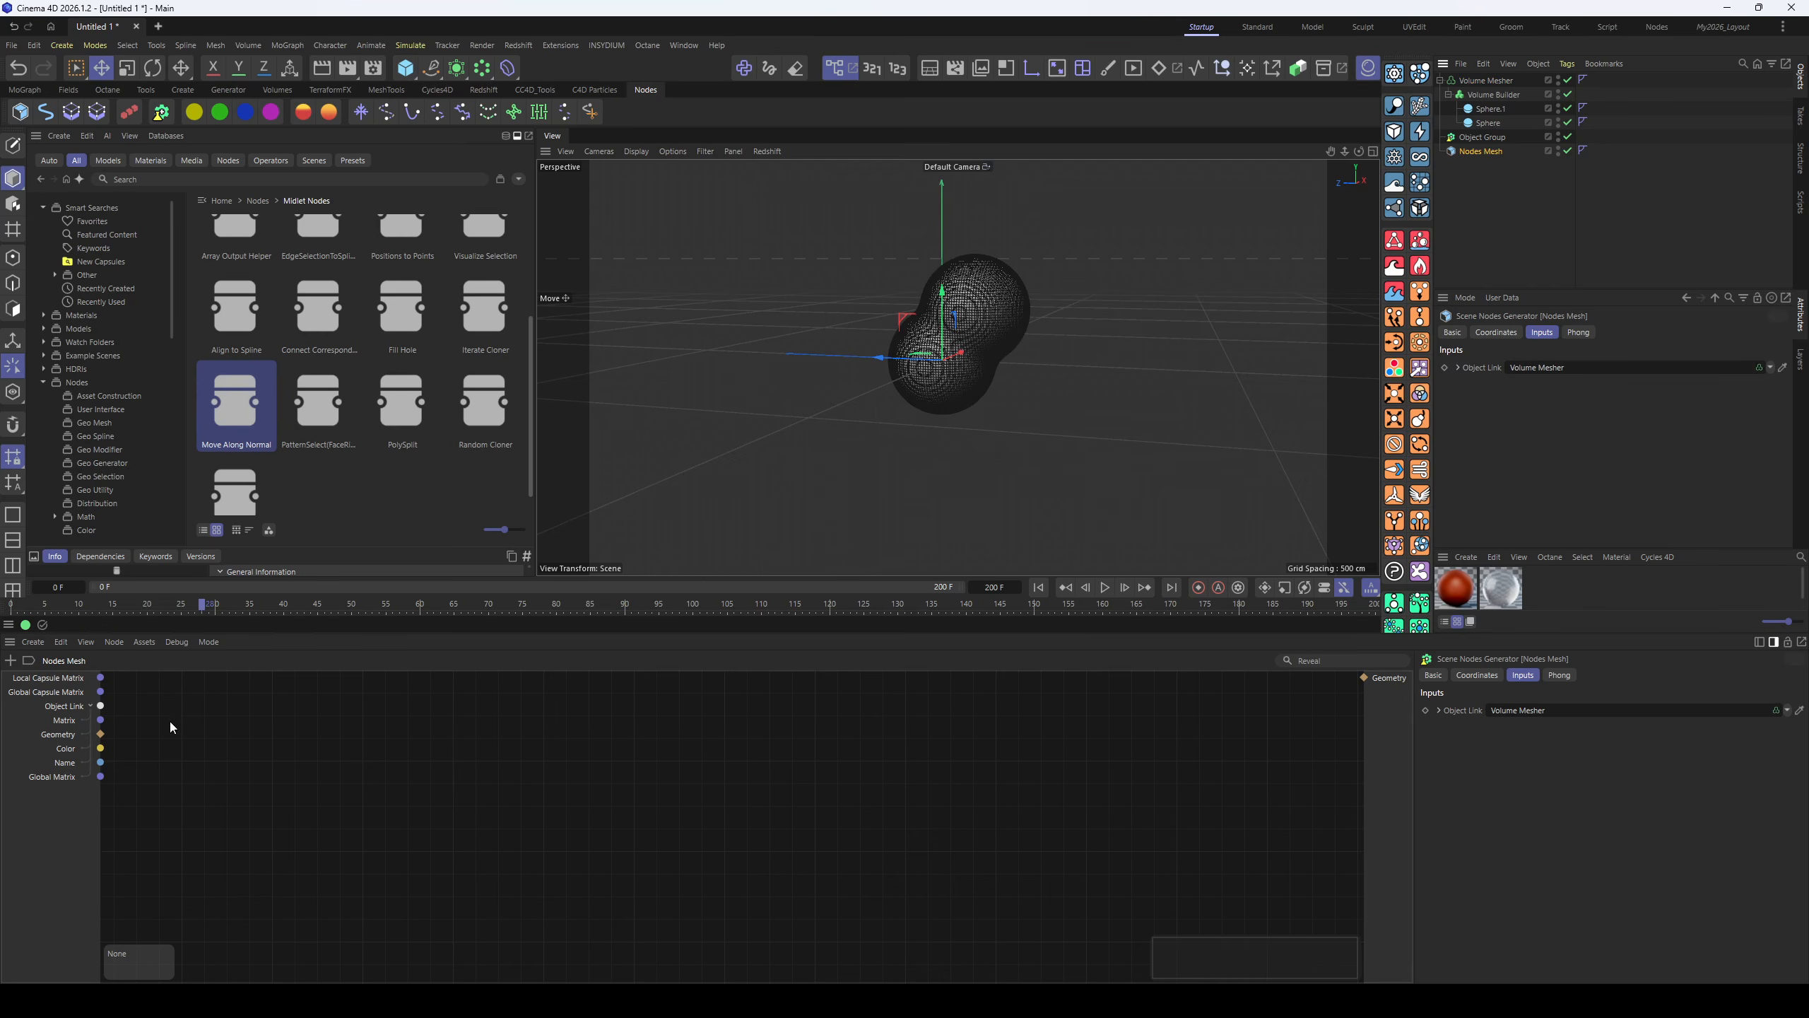
# - Insert a Move Along Normal node between the linked Geometry and the Geometry output, with a Move Amount of 2.98
pyautogui.moveTo(235, 402)
pyautogui.mouseDown()
pyautogui.moveTo(472, 823)
pyautogui.moveTo(530, 793)
pyautogui.mouseUp()
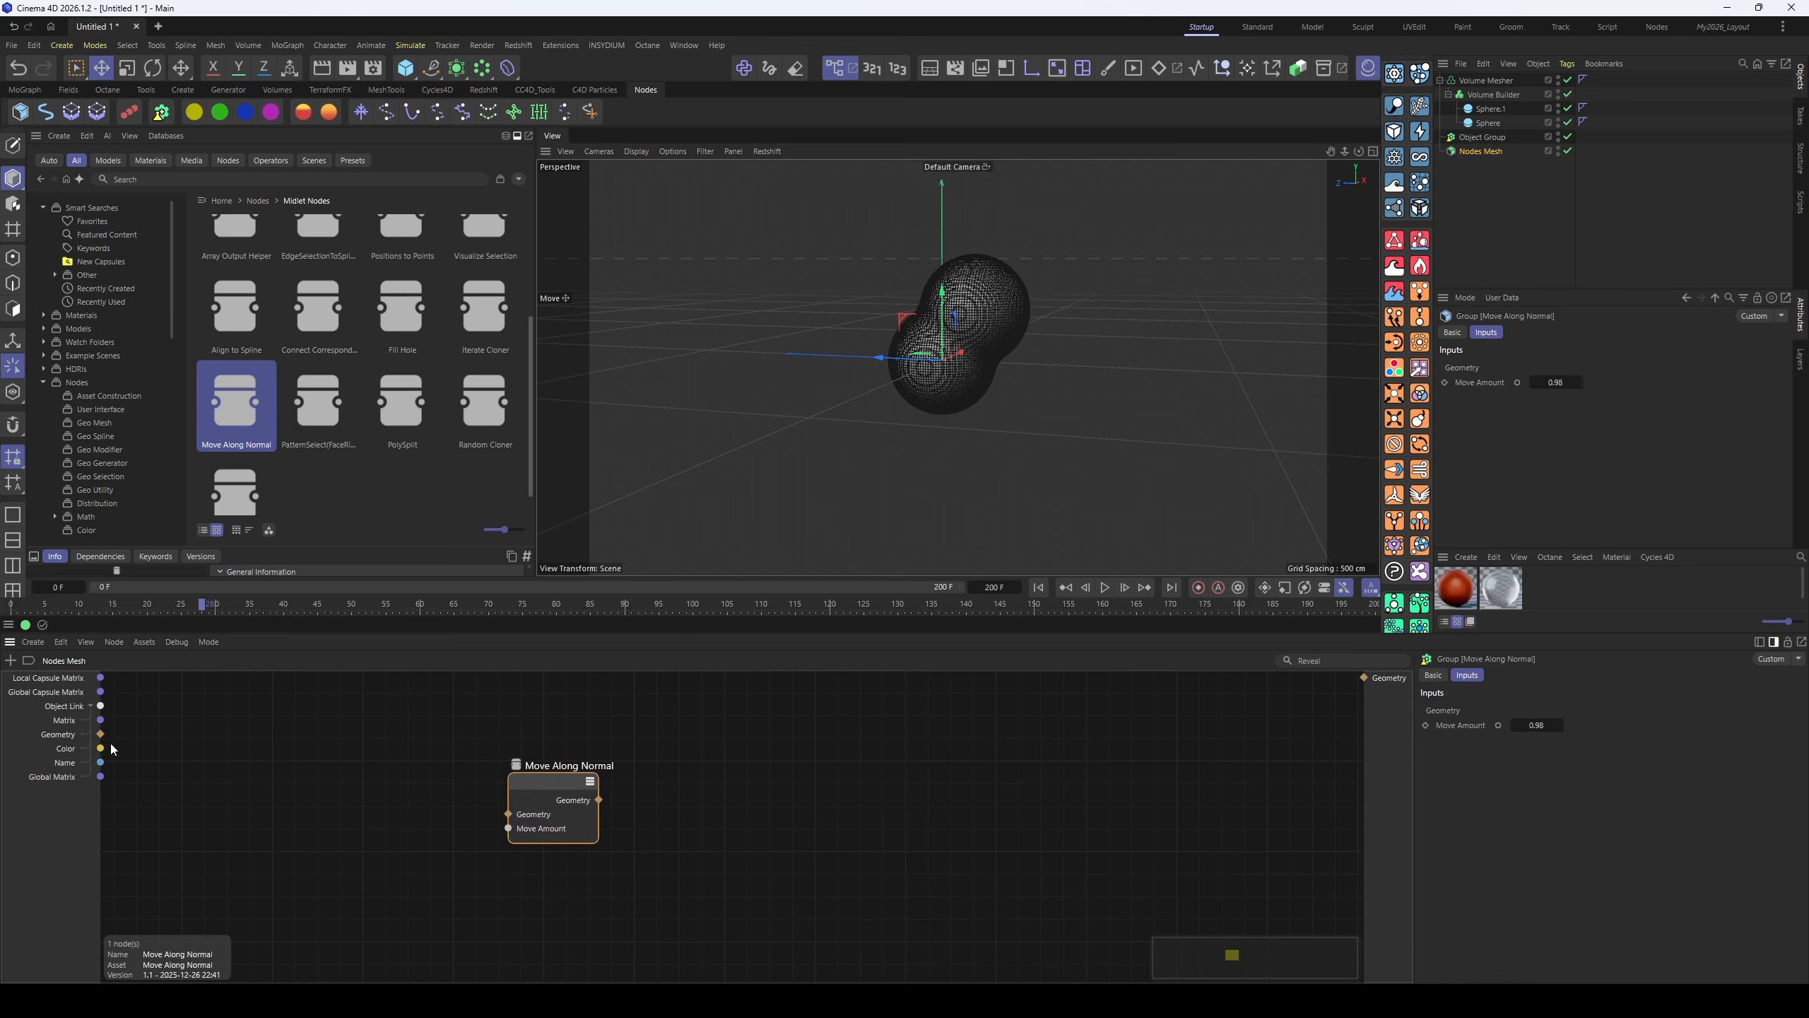
pyautogui.moveTo(101, 734); pyautogui.dragTo(1366, 677)
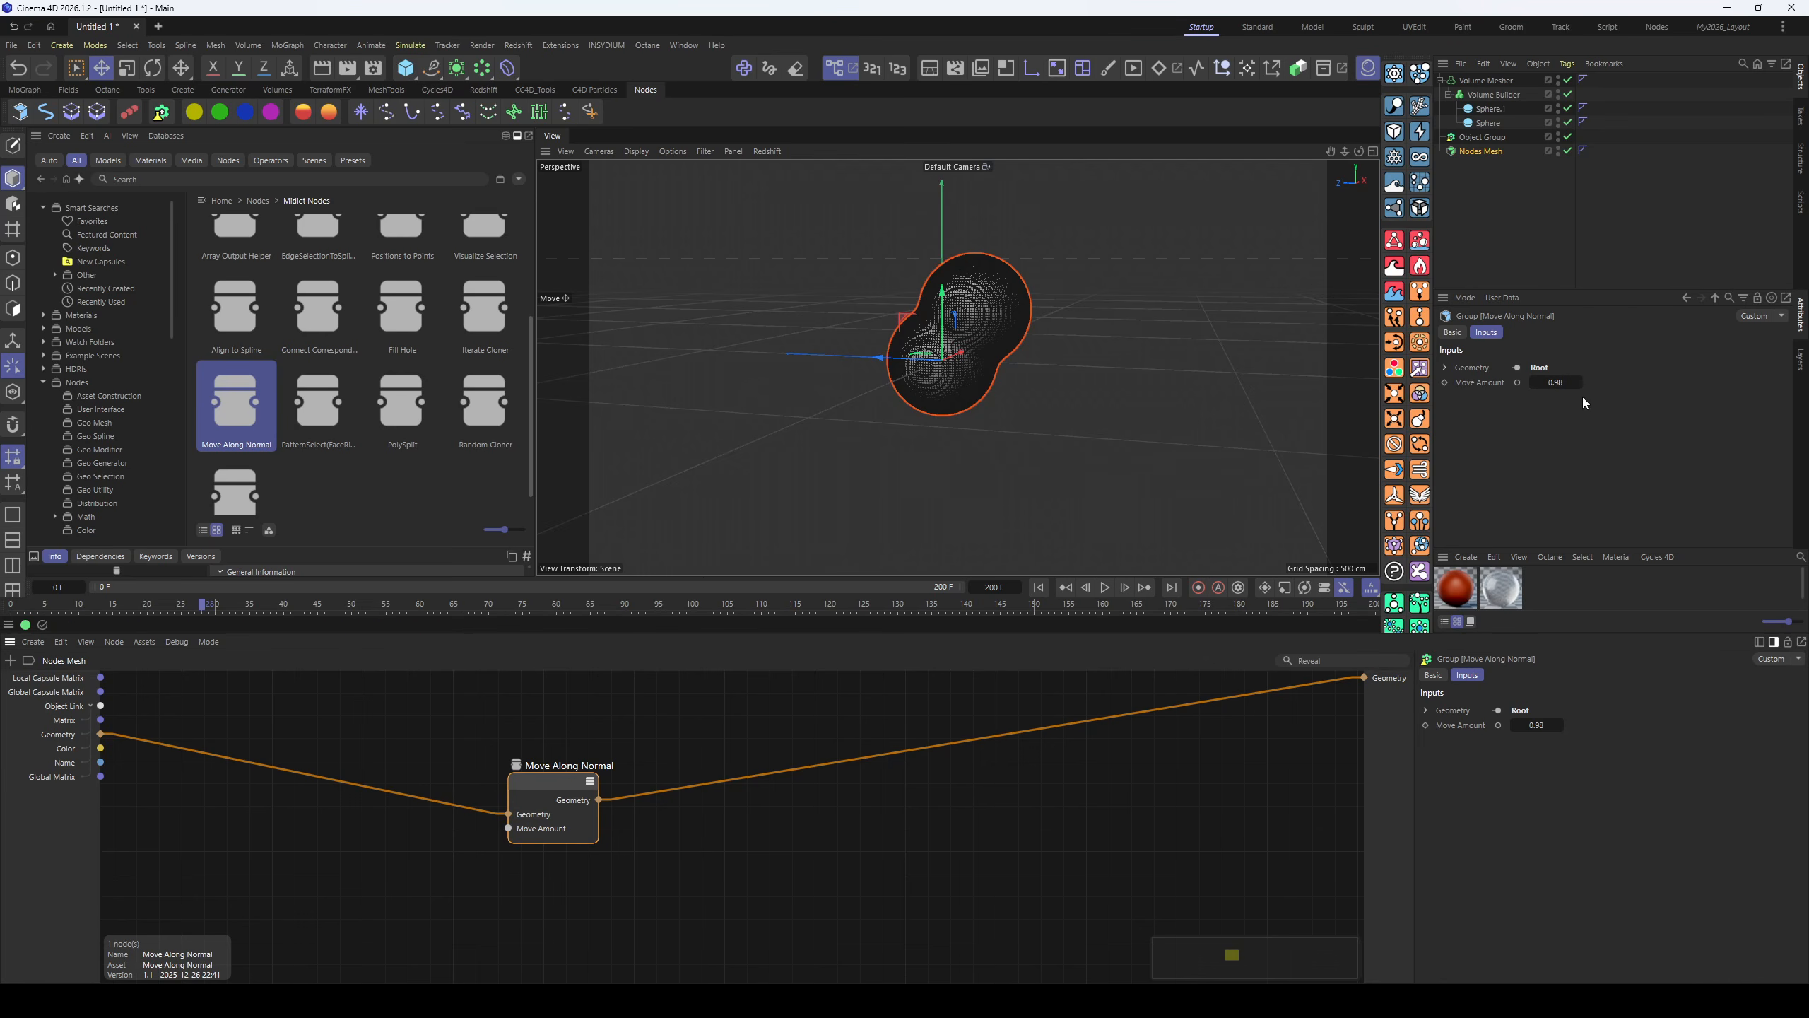
pyautogui.scroll(6, 976, 350)
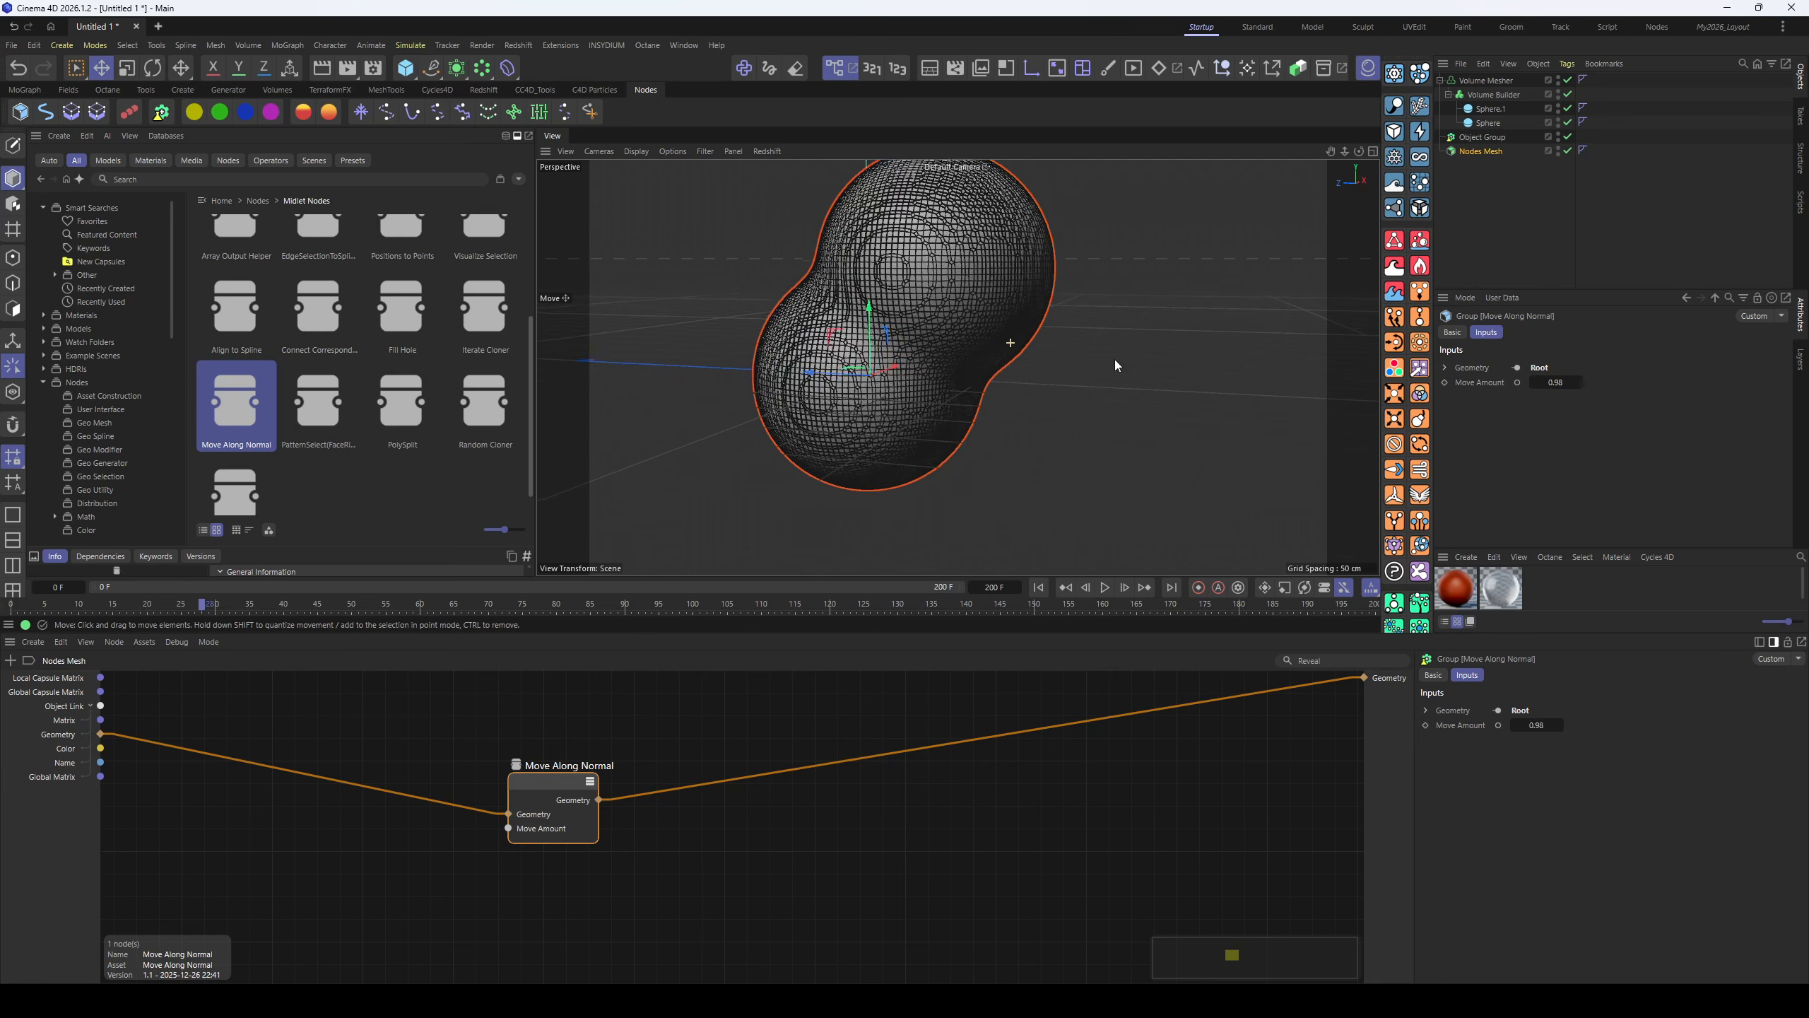
pyautogui.scroll(-3, 1035, 437)
pyautogui.moveTo(1556, 384)
pyautogui.mouseDown()
pyautogui.moveTo(1576, 384)
pyautogui.moveTo(1557, 383)
pyautogui.mouseUp()
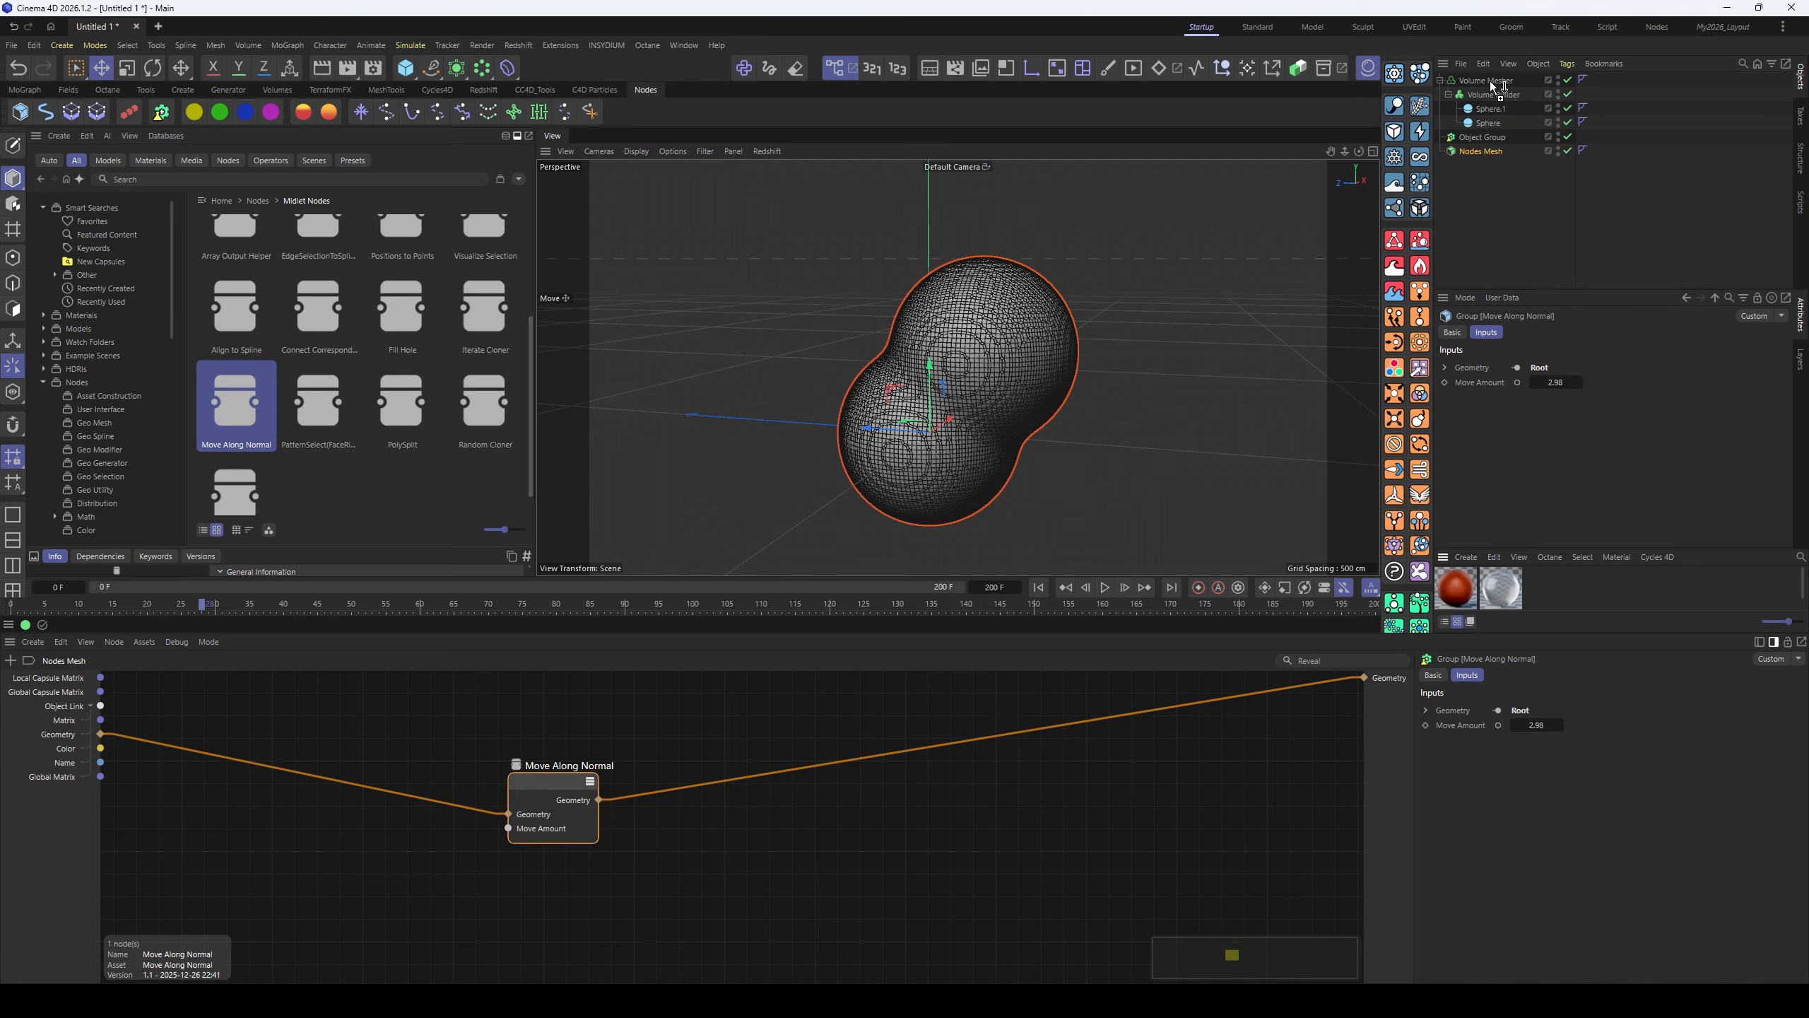
# - Apply the clear glass-like material to the Volume Mesher and set the Move Along Normal node's Move Amount to -17.02
pyautogui.moveTo(1493, 87); pyautogui.dragTo(1496, 81)
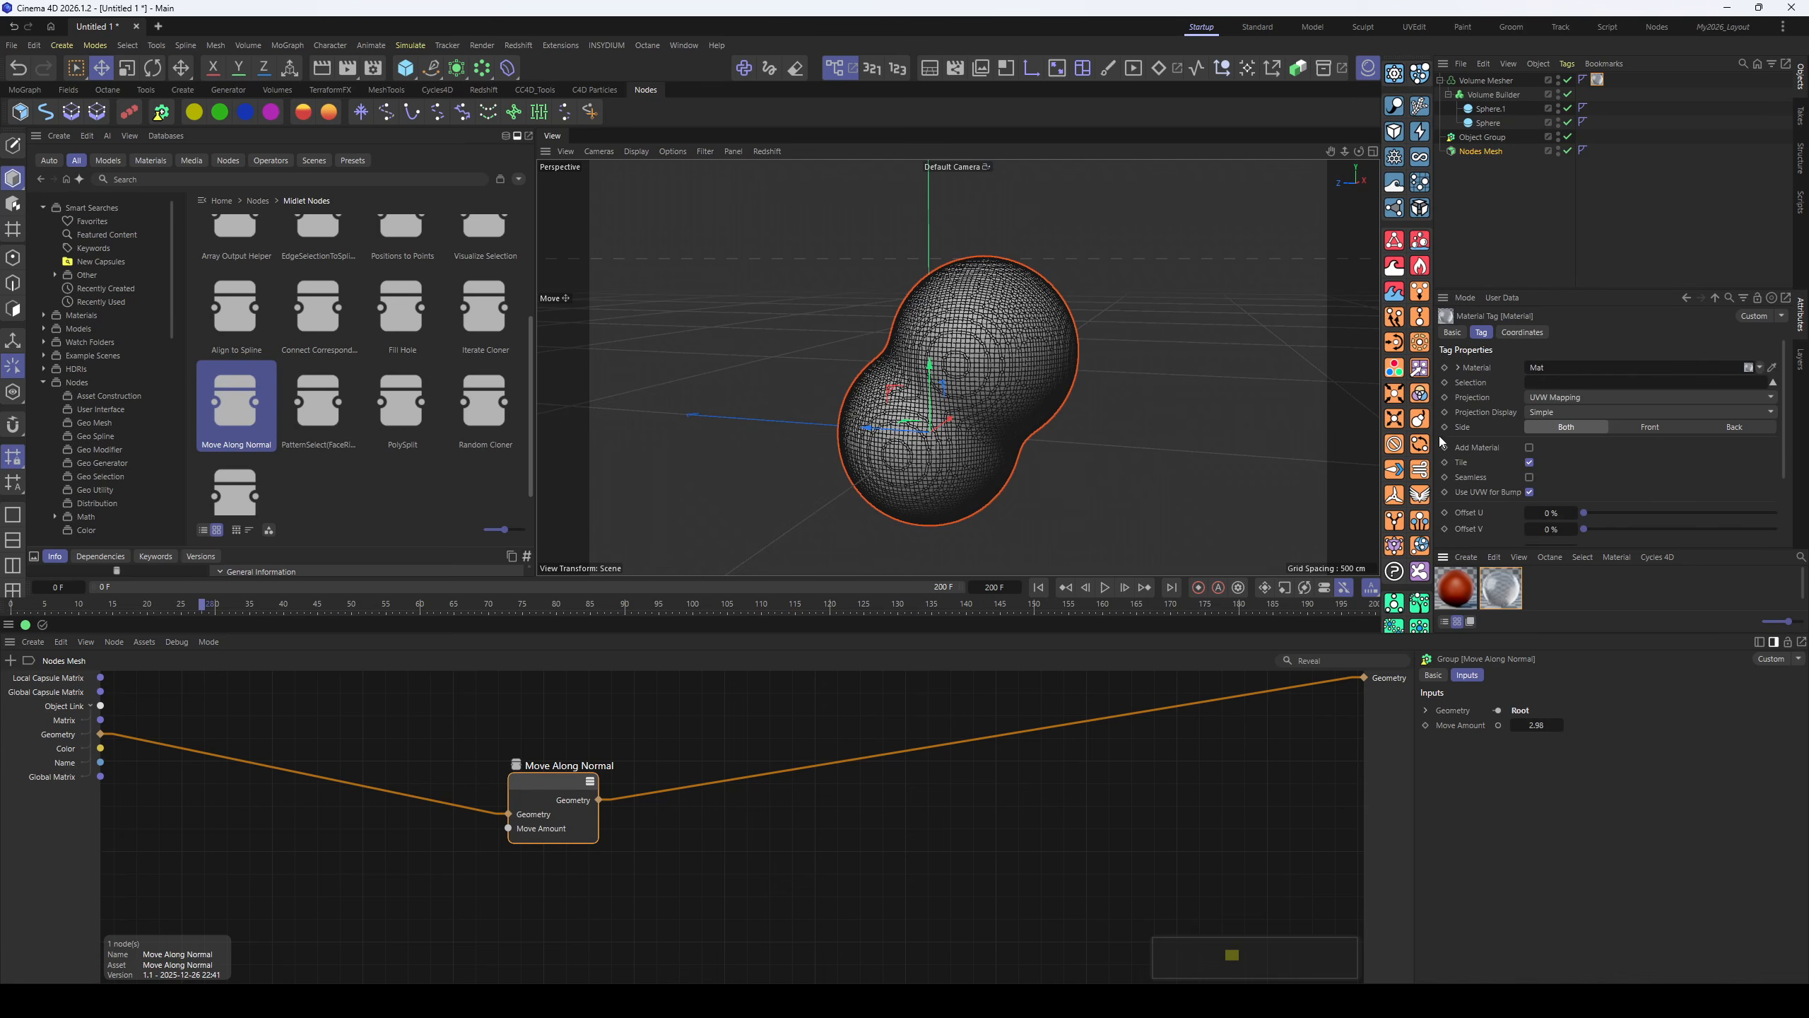
pyautogui.click(1480, 151)
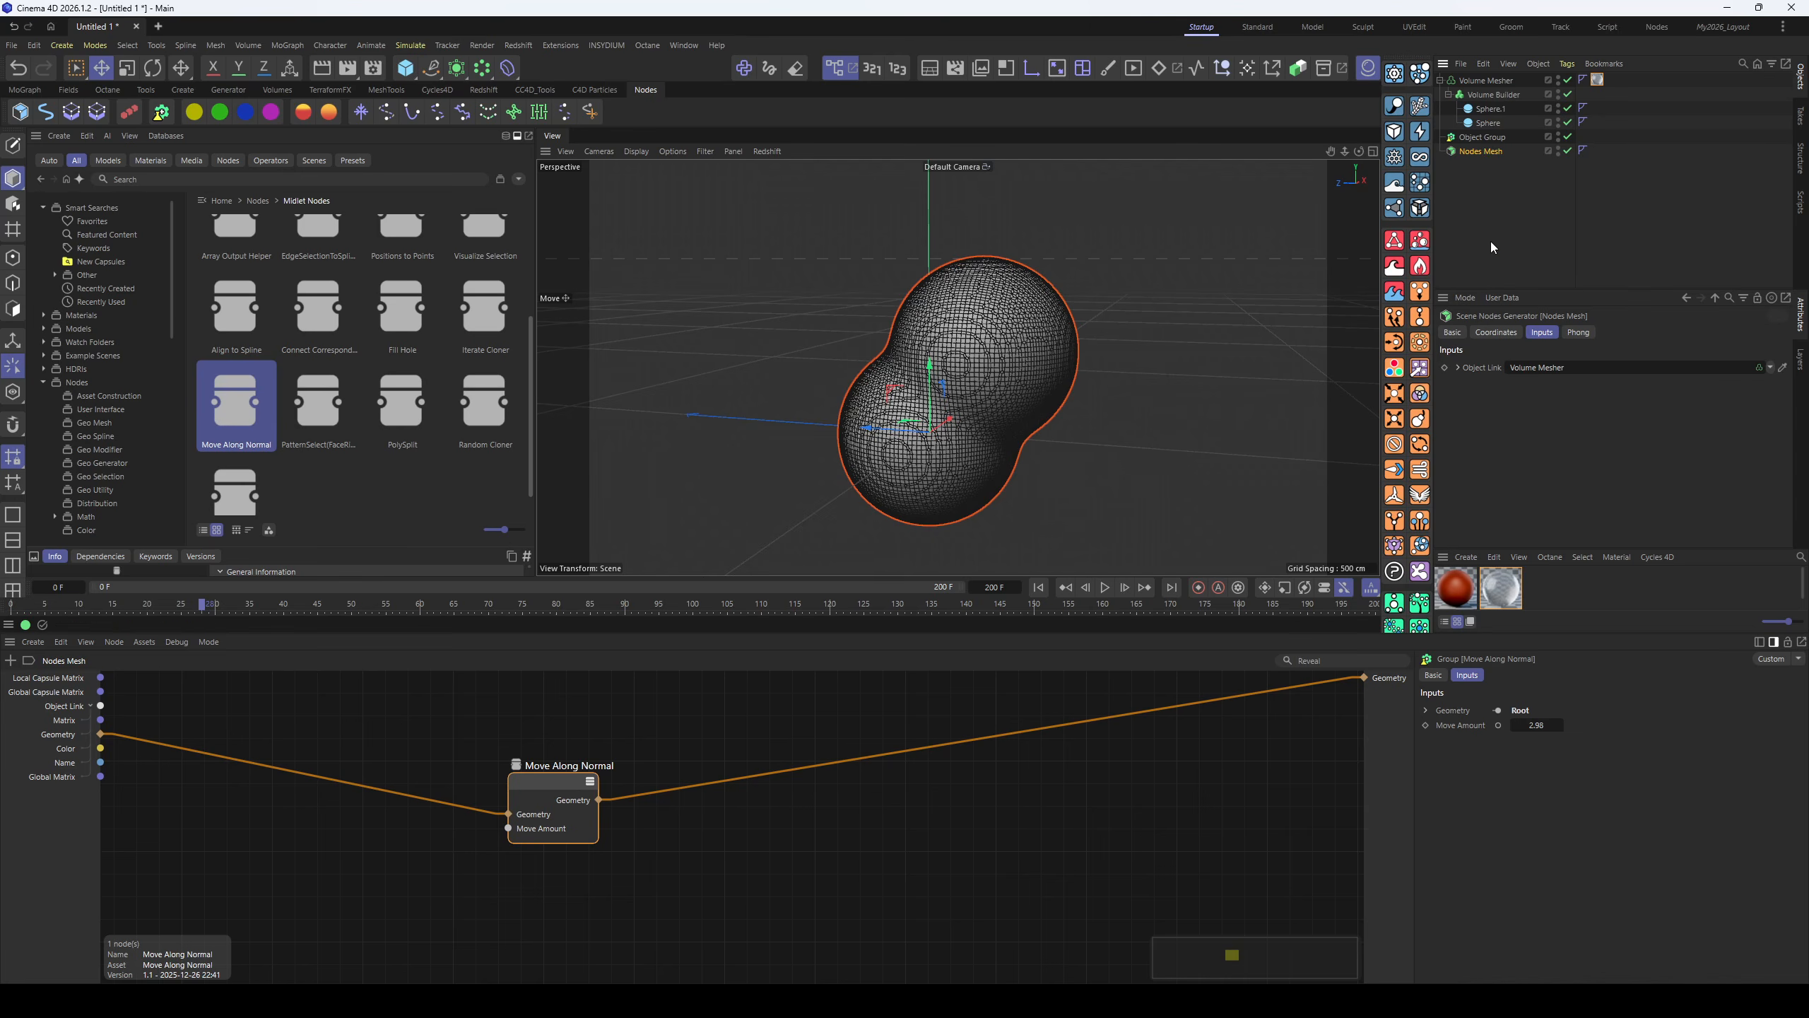
pyautogui.moveTo(1537, 725); pyautogui.dragTo(1453, 725)
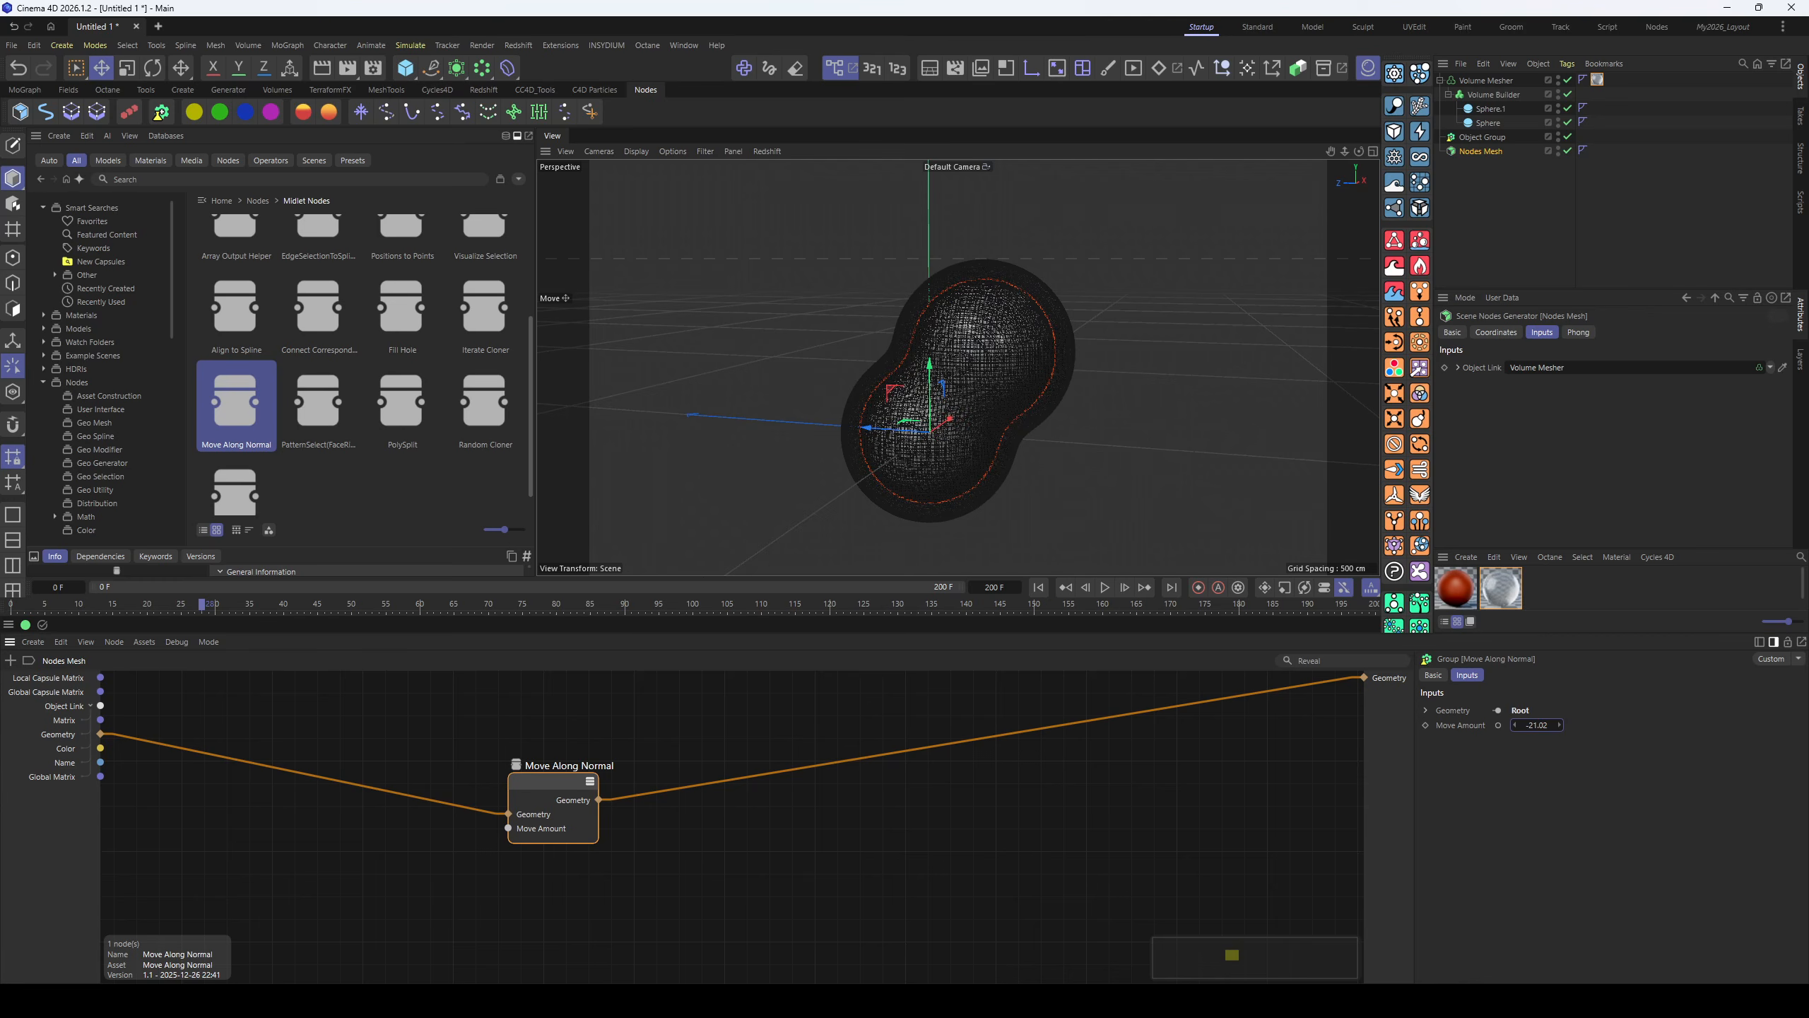
pyautogui.scroll(5, 977, 412)
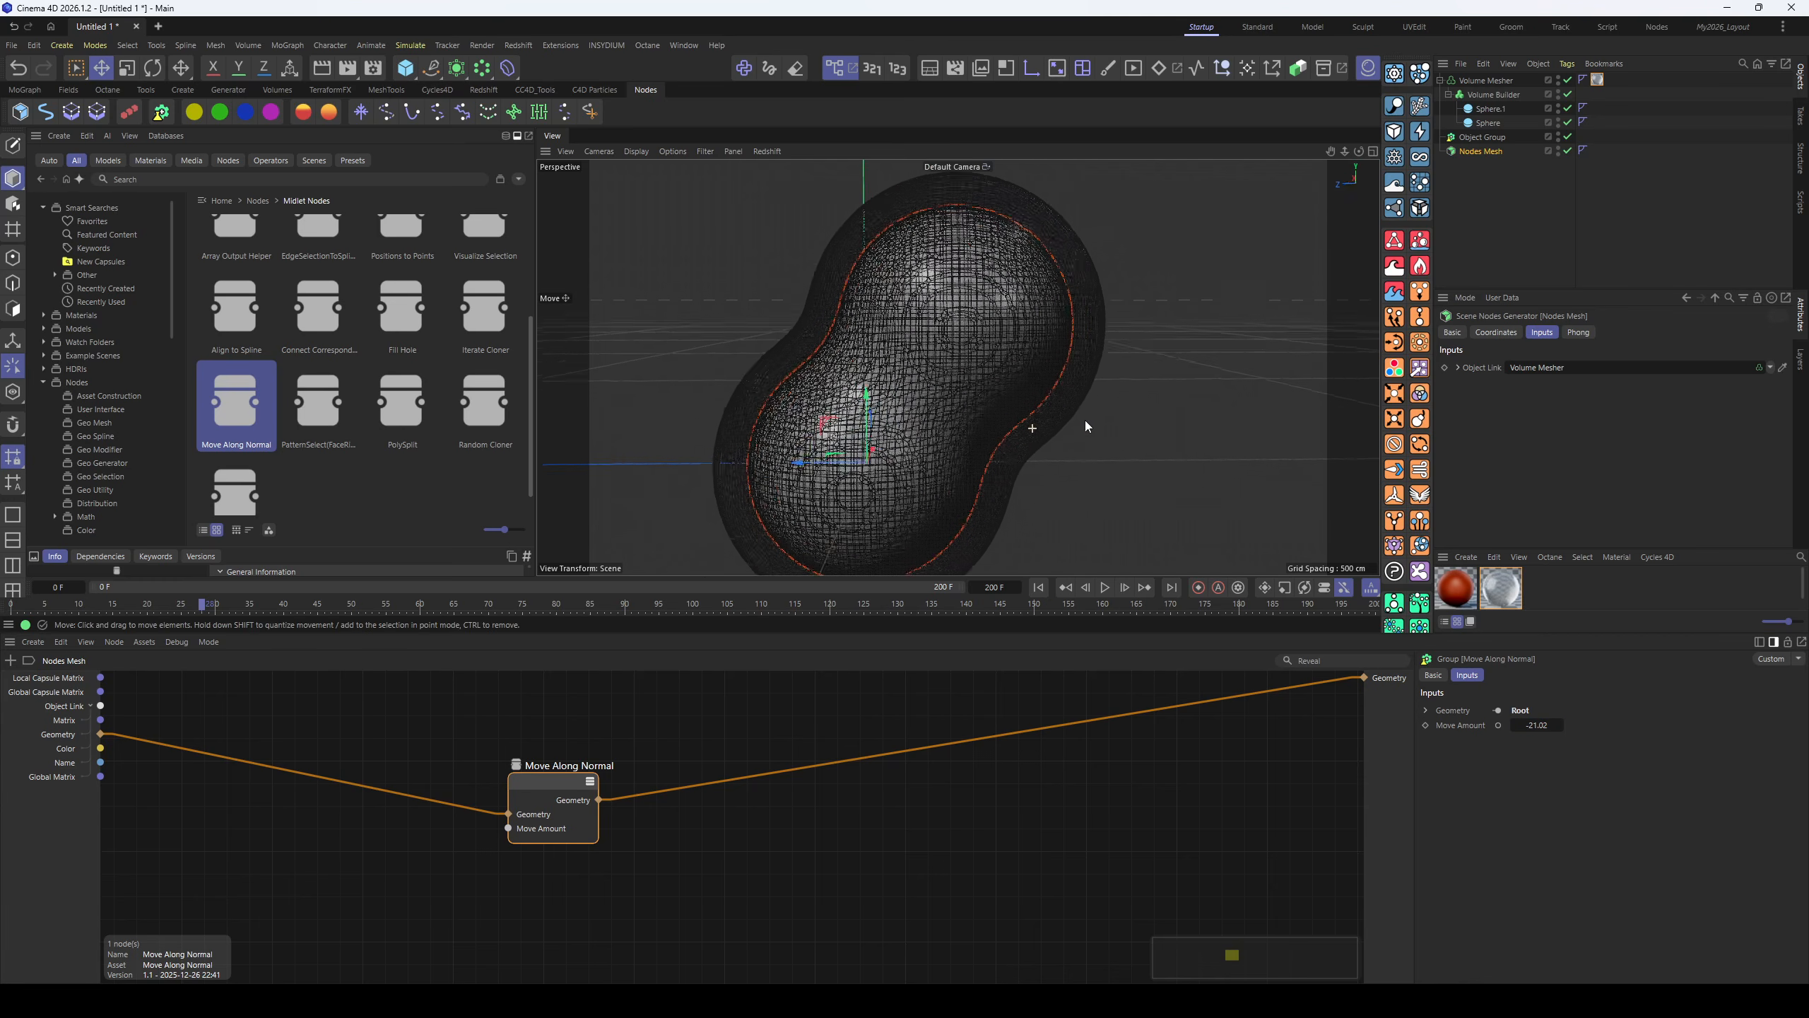
pyautogui.moveTo(1535, 725)
pyautogui.mouseDown()
pyautogui.moveTo(1593, 725)
pyautogui.moveTo(1528, 725)
pyautogui.mouseUp()
pyautogui.keyDown('alt'); pyautogui.moveTo(1056, 482); pyautogui.dragTo(1110, 438); pyautogui.keyUp('alt')
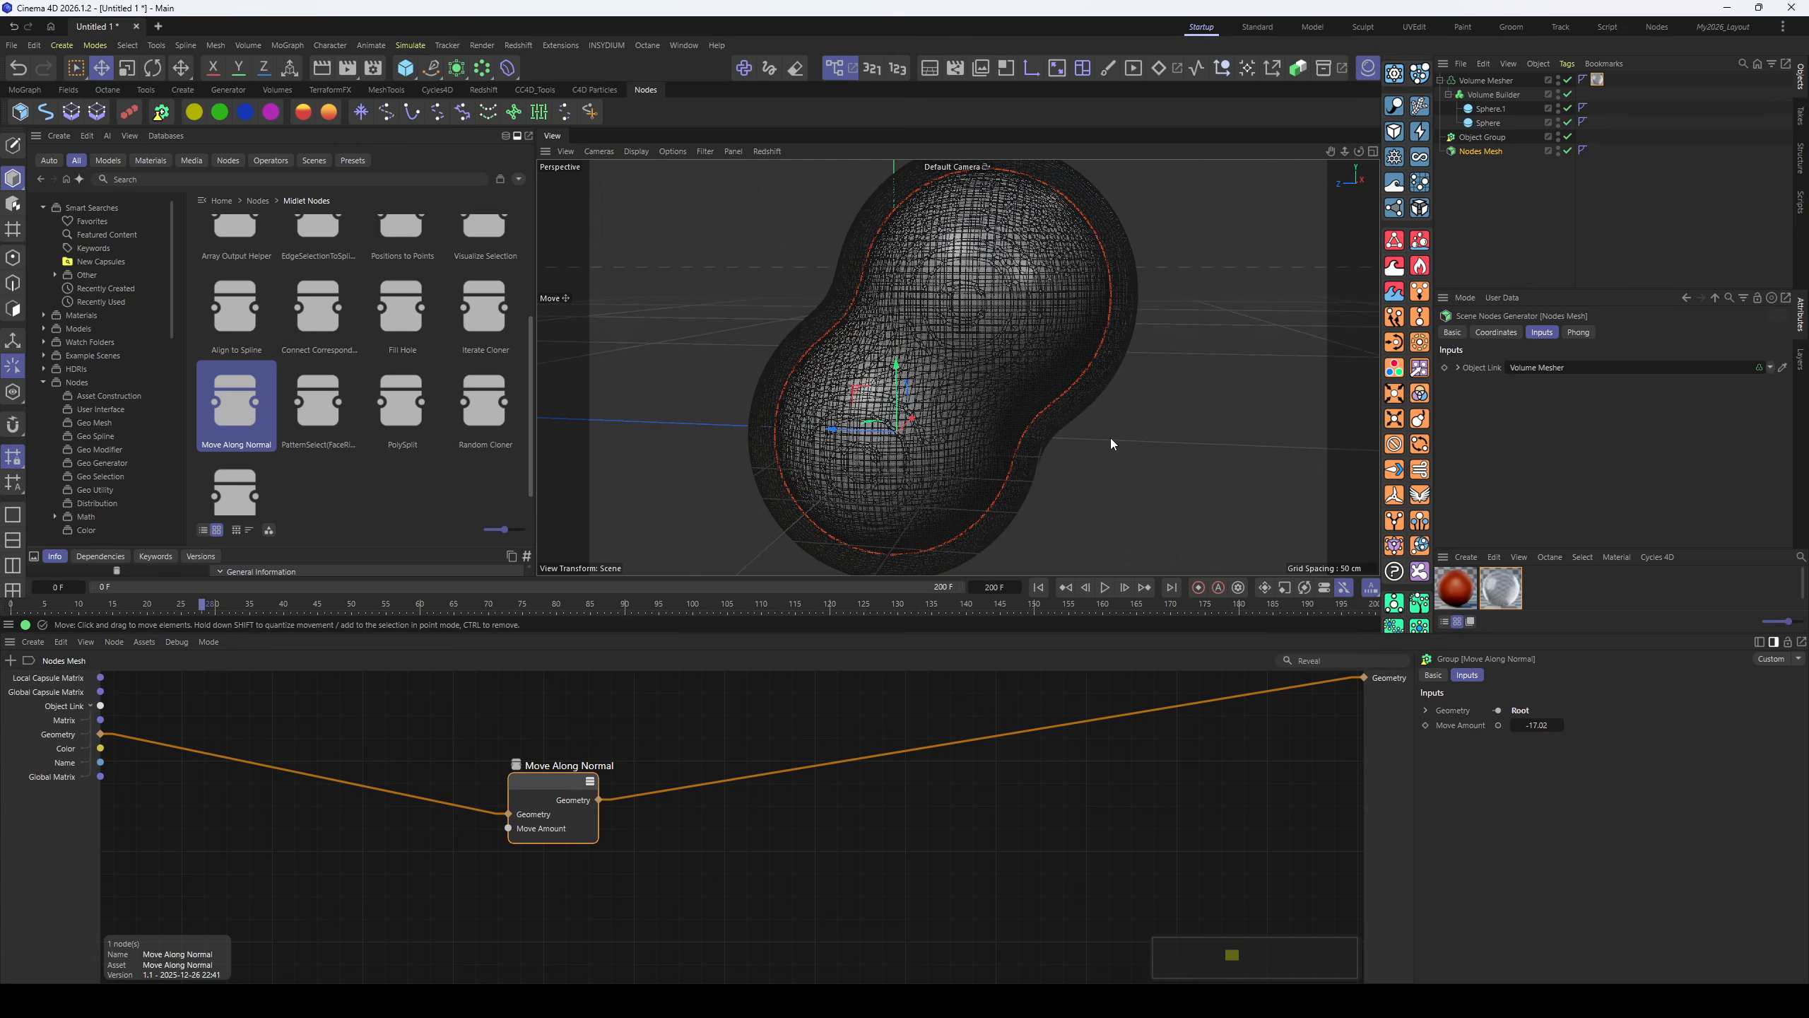
pyautogui.keyDown('alt'); pyautogui.moveTo(1110, 438); pyautogui.dragTo(1048, 421, button='right'); pyautogui.keyUp('alt')
pyautogui.keyDown('alt'); pyautogui.moveTo(1047, 420); pyautogui.dragTo(998, 472, button='middle'); pyautogui.keyUp('alt')
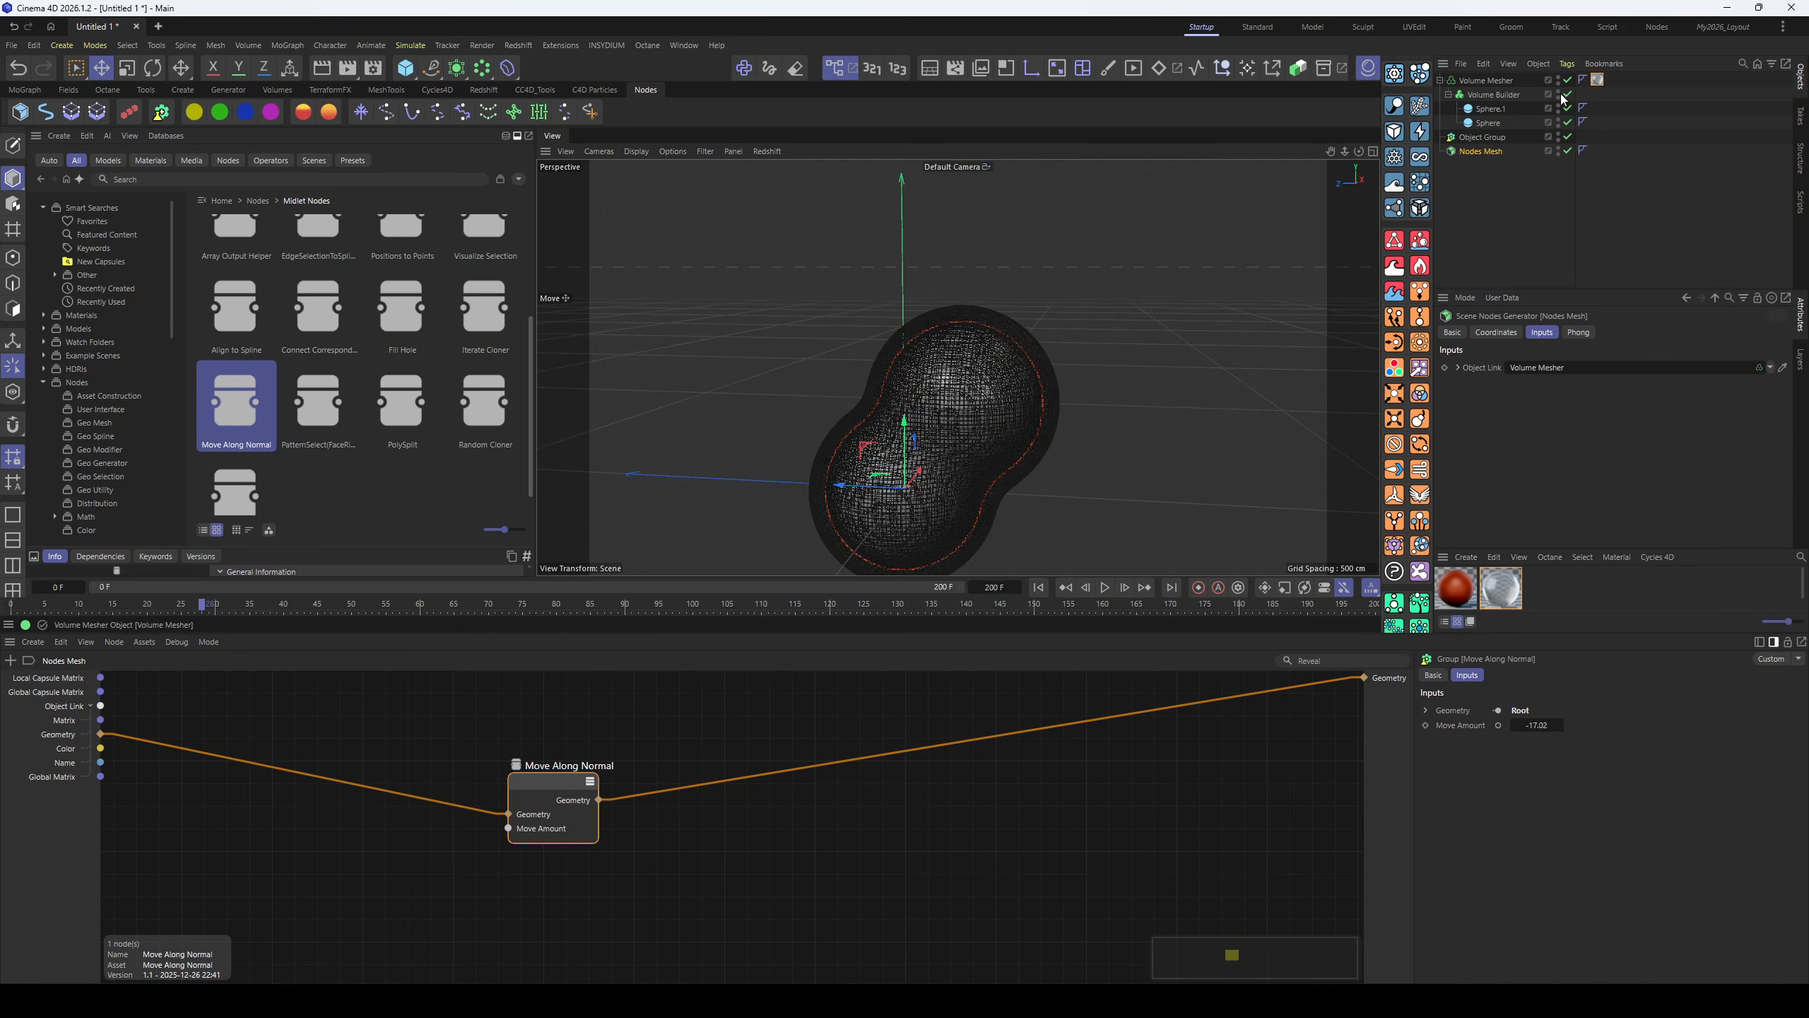
# - Shift the upper sphere to reshape the merged volume and display the viewport shaded without wireframe lines
pyautogui.click(1490, 83)
pyautogui.click(1502, 98)
pyautogui.click(1495, 110)
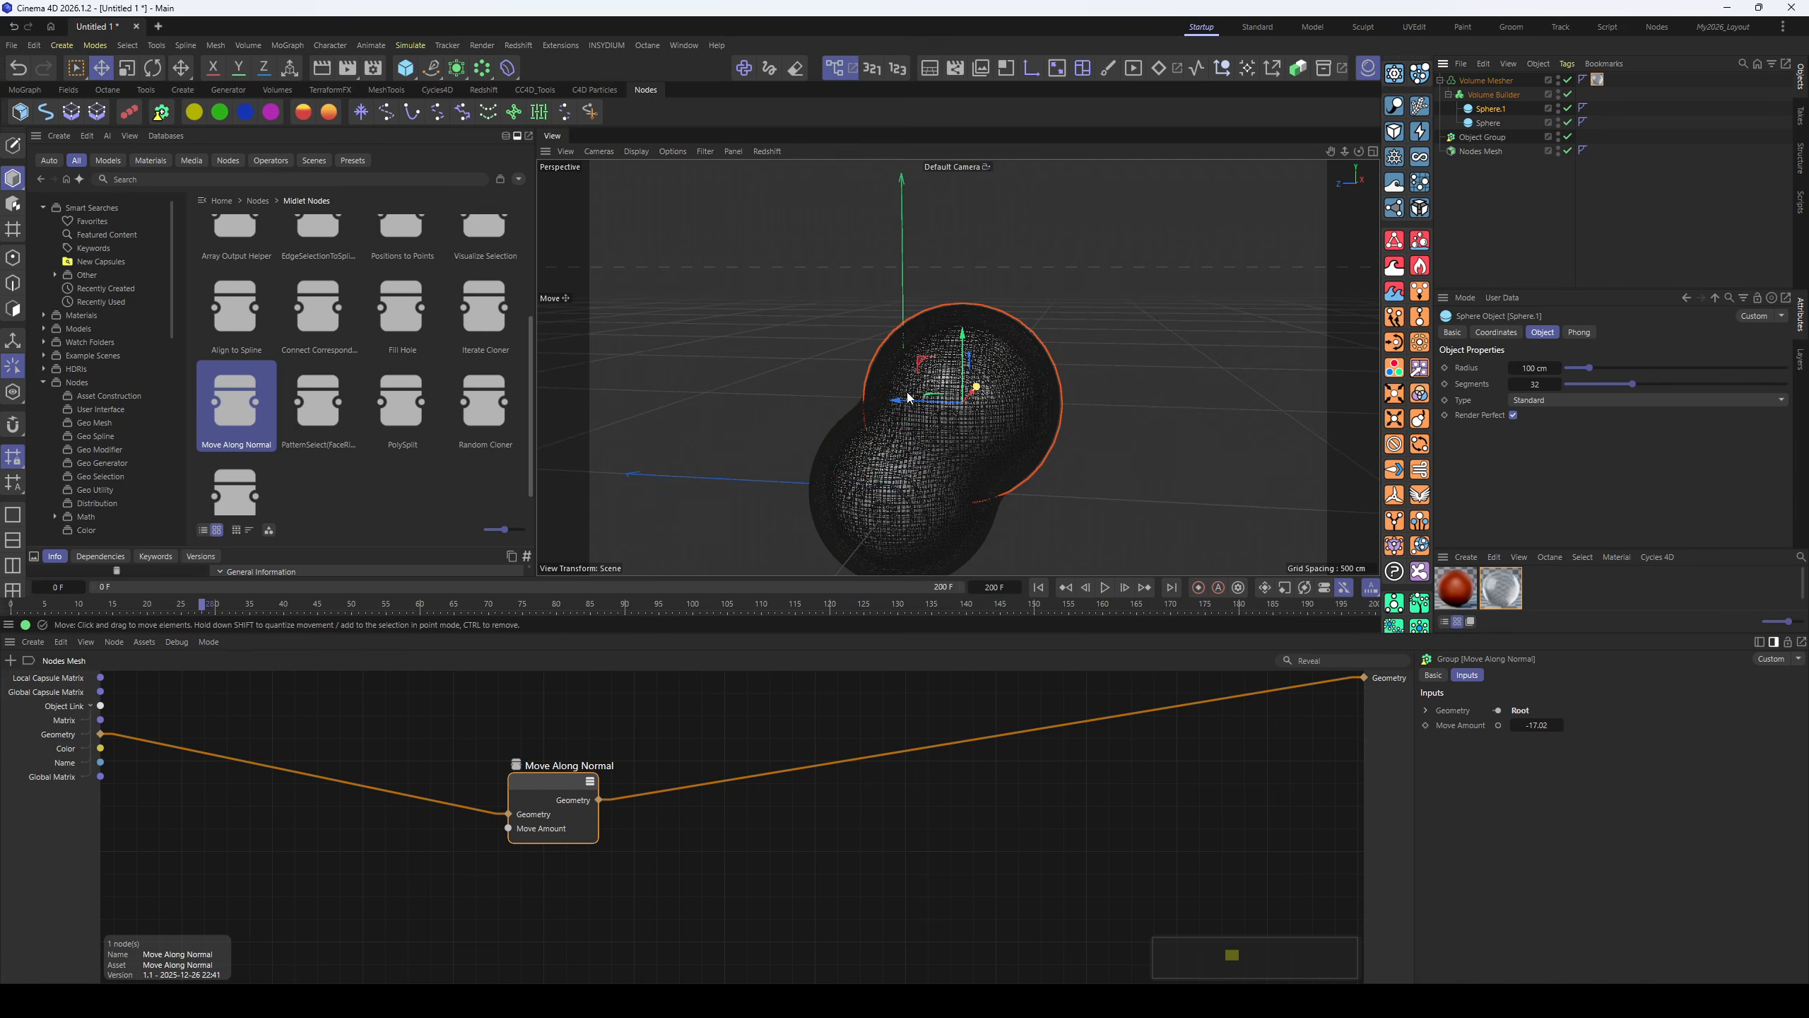
pyautogui.moveTo(915, 359)
pyautogui.mouseDown()
pyautogui.moveTo(889, 334)
pyautogui.moveTo(794, 342)
pyautogui.moveTo(841, 303)
pyautogui.moveTo(947, 349)
pyautogui.moveTo(793, 365)
pyautogui.moveTo(776, 414)
pyautogui.mouseUp()
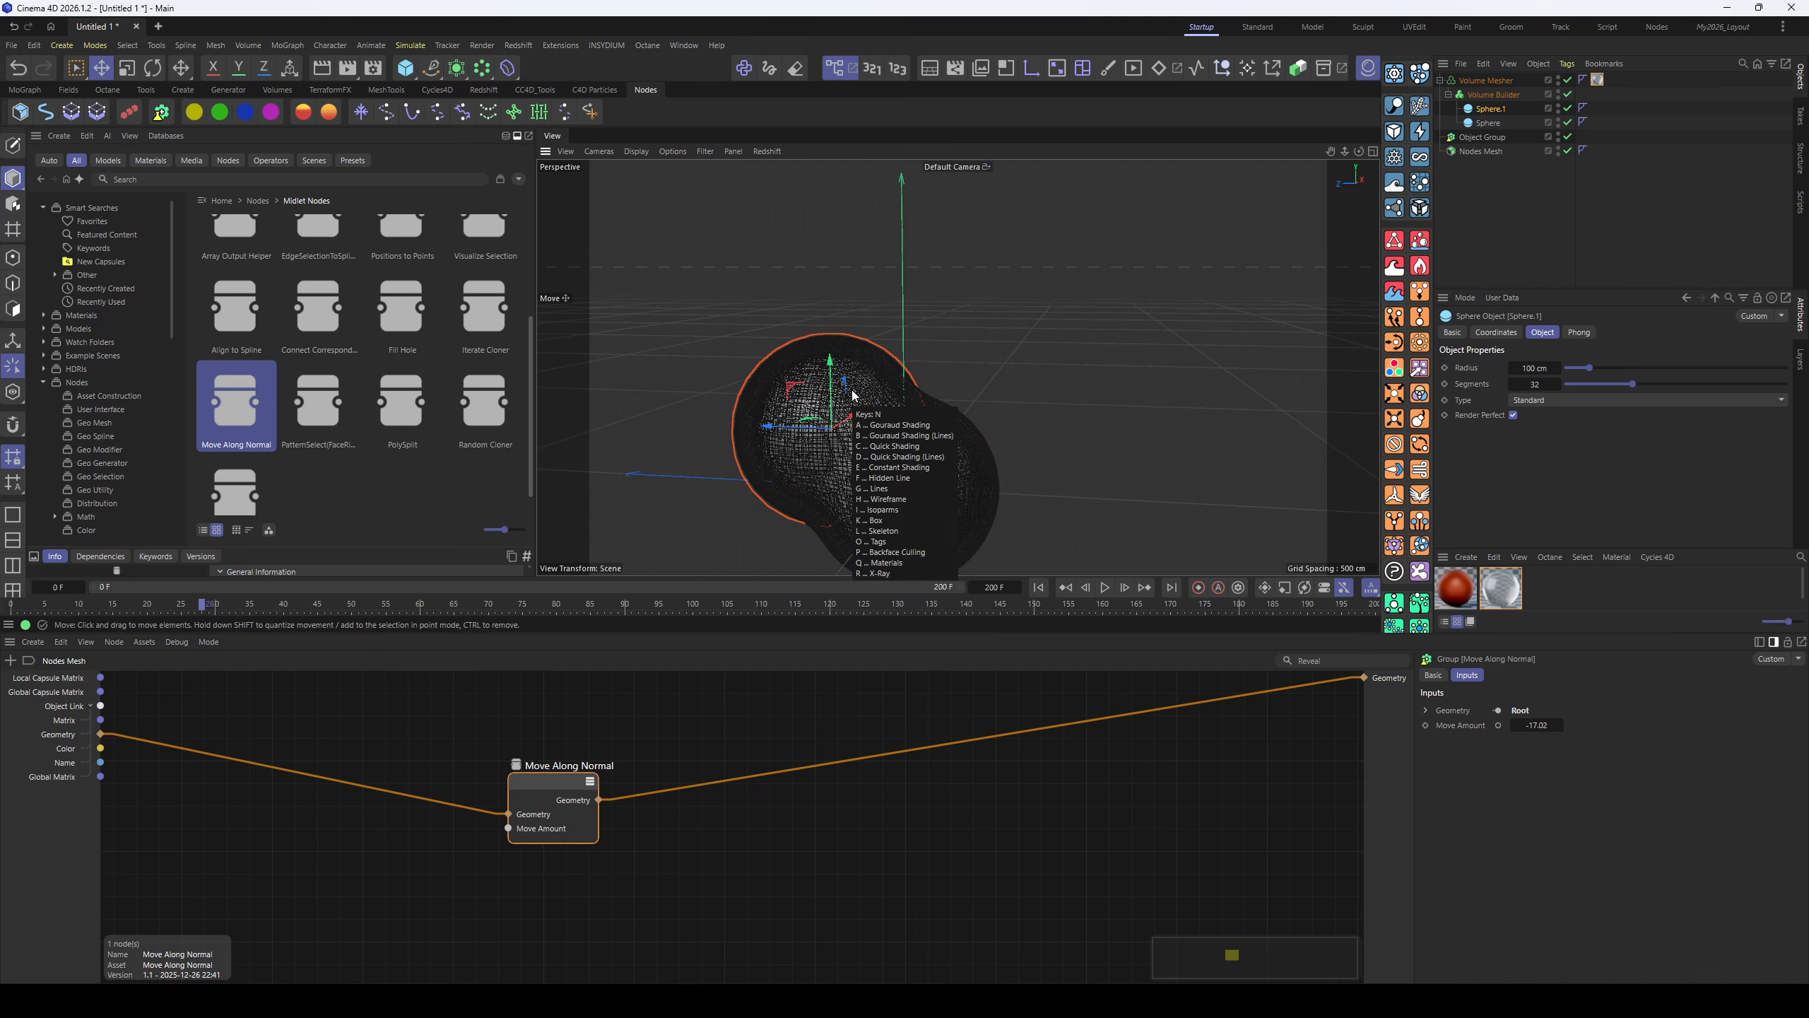
pyautogui.keyDown('alt'); pyautogui.moveTo(883, 451); pyautogui.dragTo(809, 355); pyautogui.keyUp('alt')
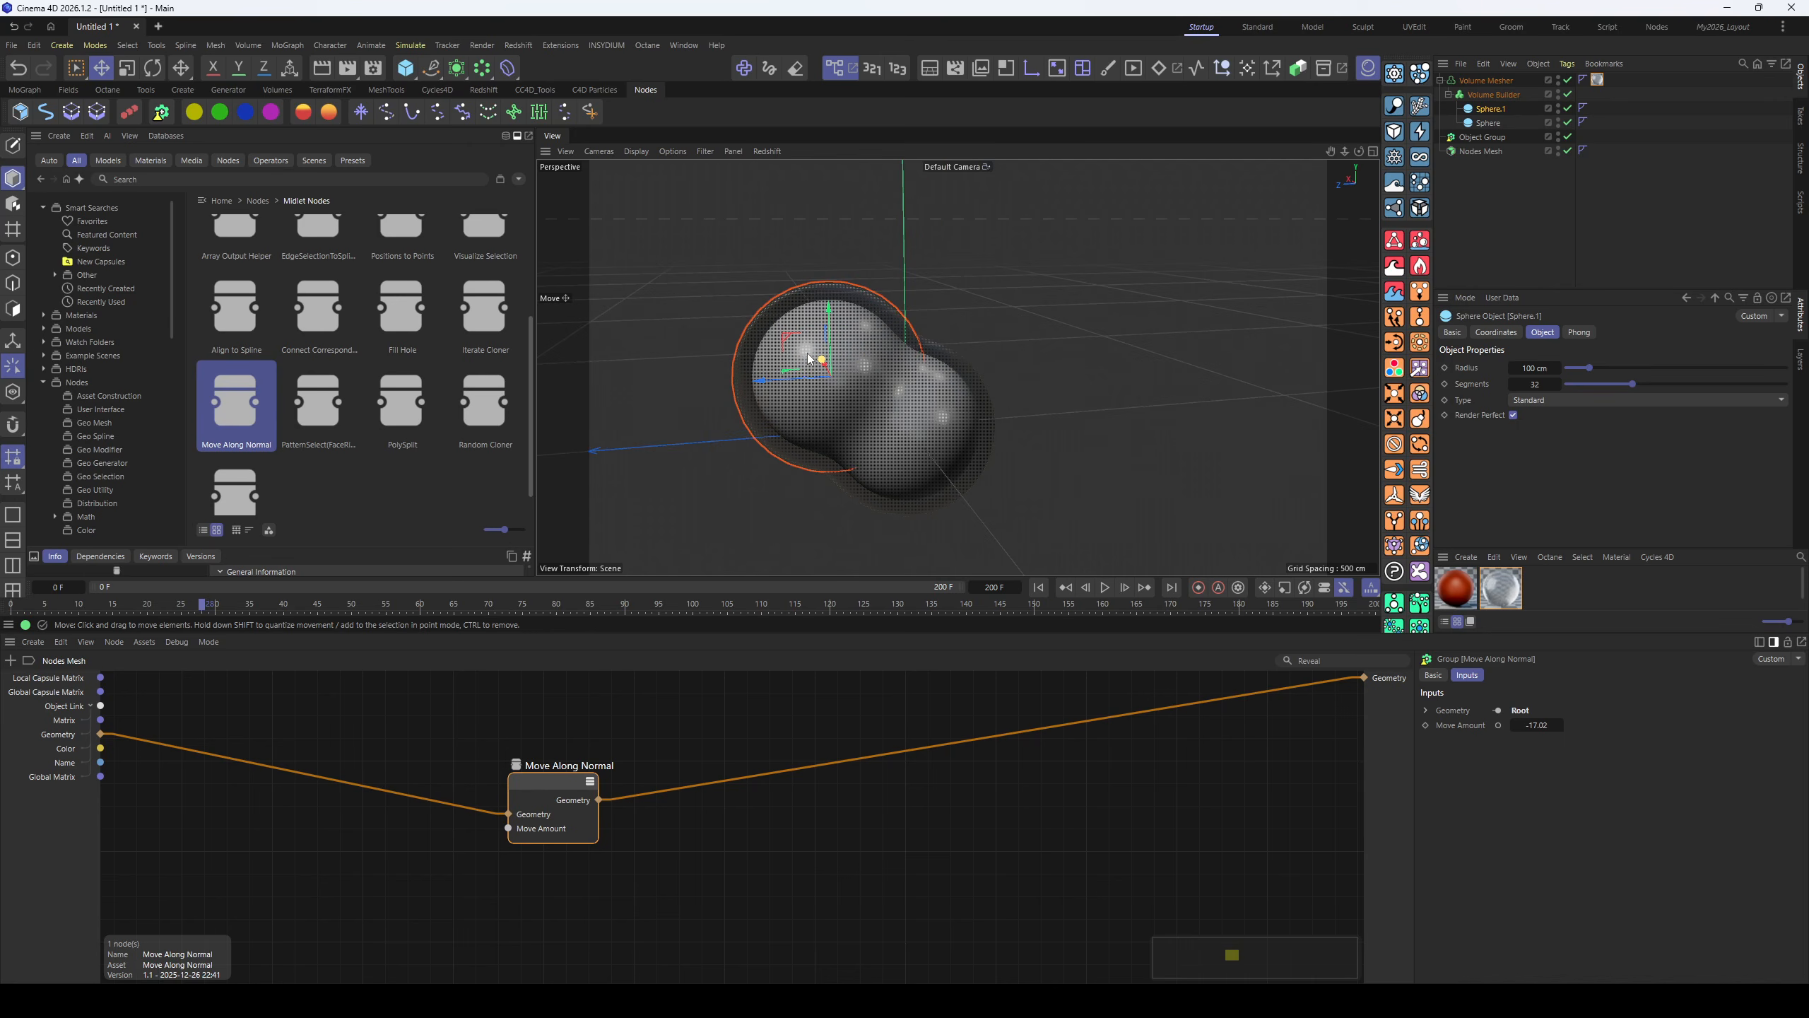
pyautogui.keyDown('alt'); pyautogui.moveTo(842, 454); pyautogui.dragTo(1009, 311); pyautogui.keyUp('alt')
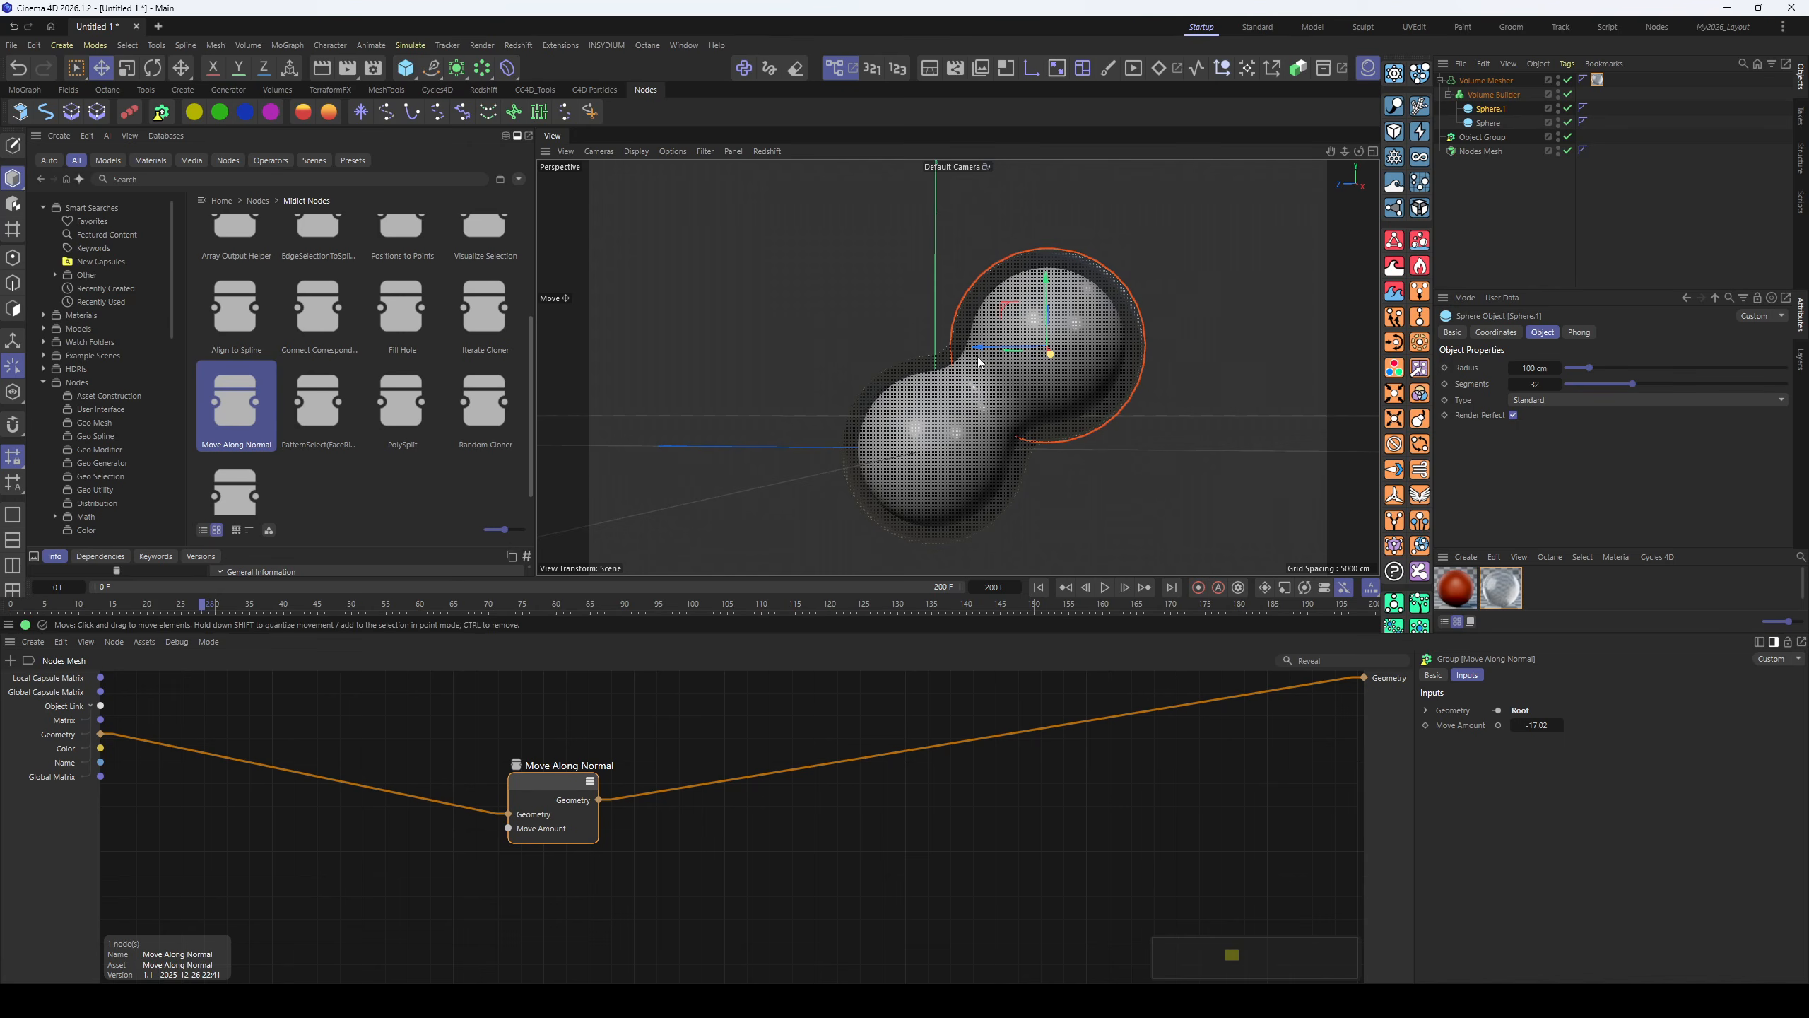
pyautogui.keyDown('alt'); pyautogui.moveTo(959, 389); pyautogui.dragTo(1012, 423); pyautogui.keyUp('alt')
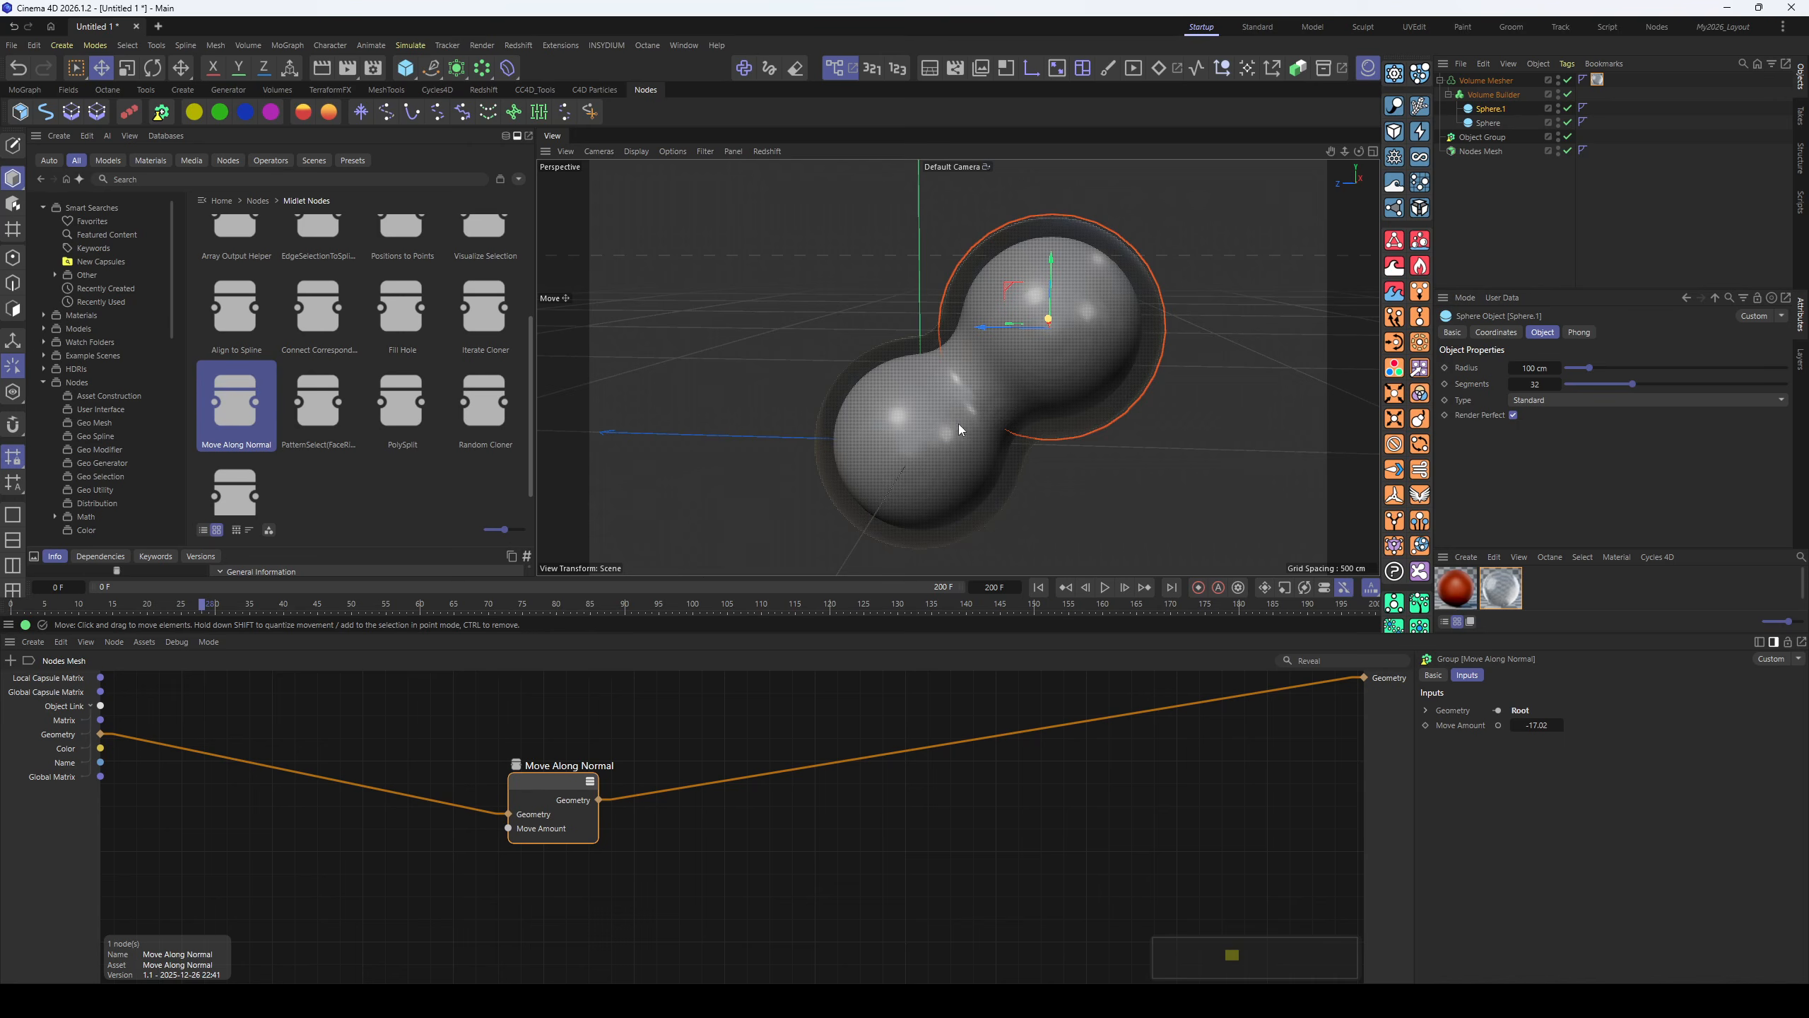
pyautogui.scroll(3, 1001, 401)
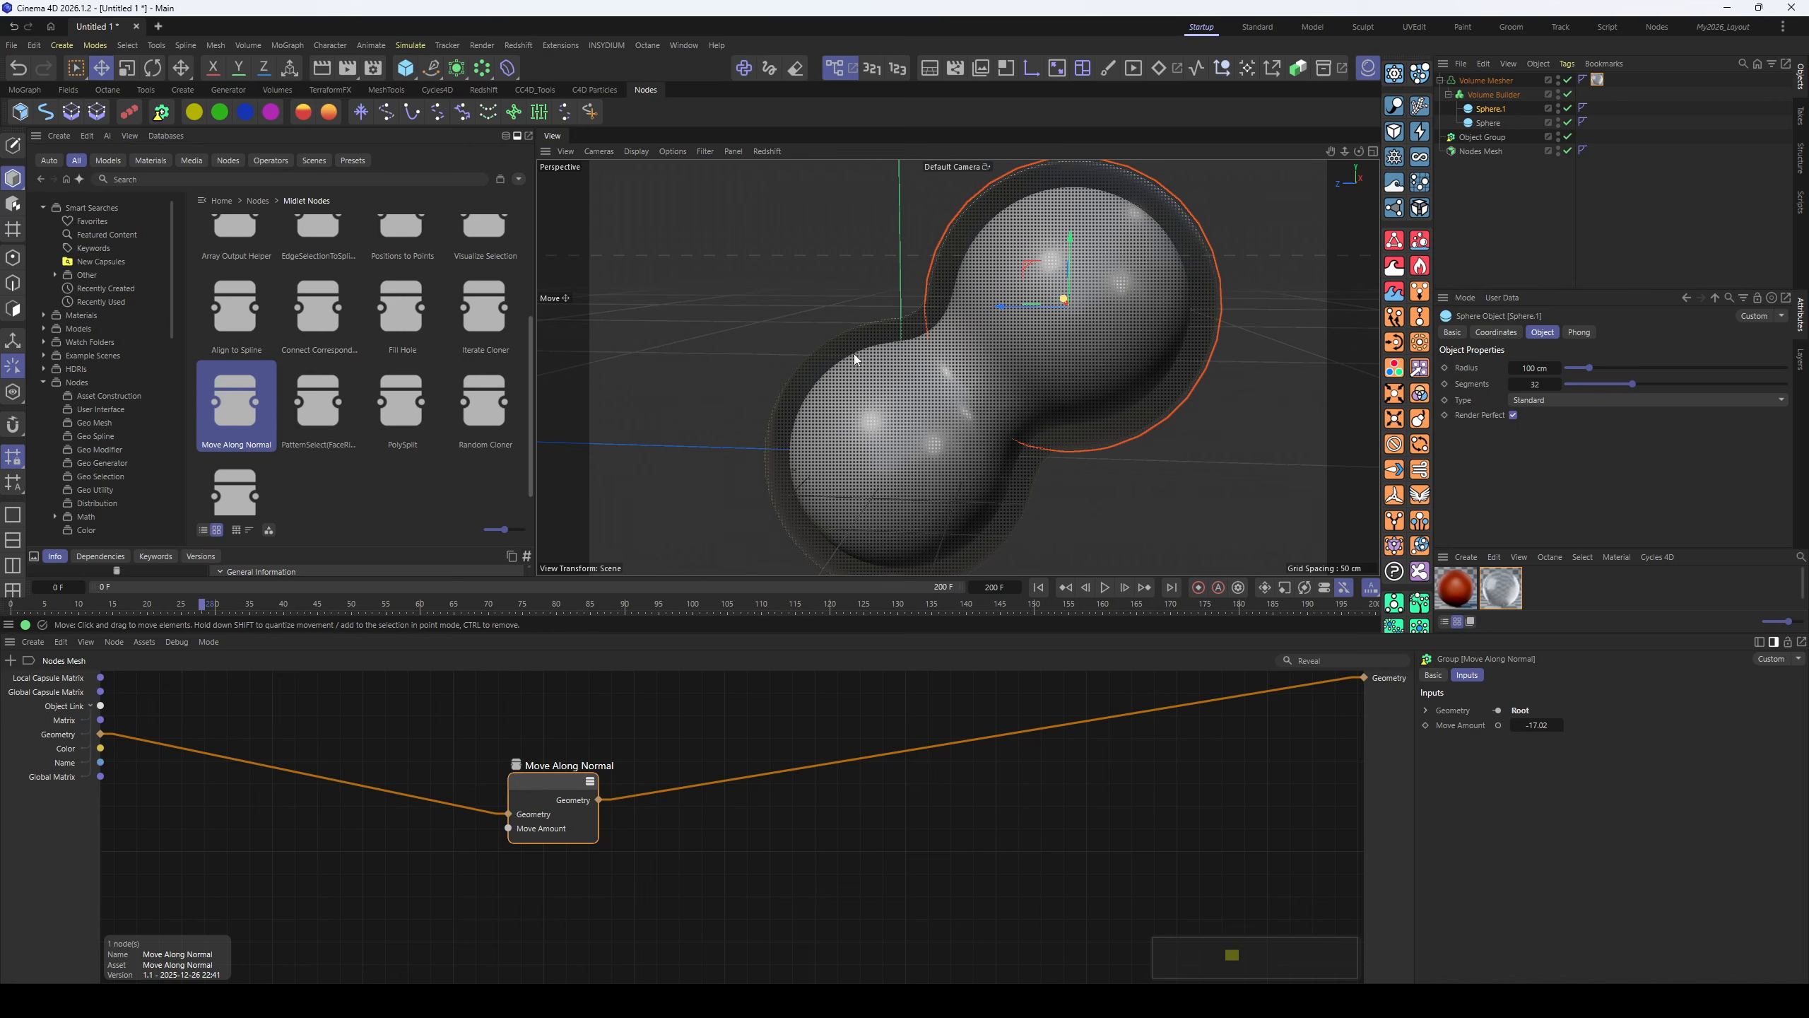
pyautogui.scroll(2, 928, 368)
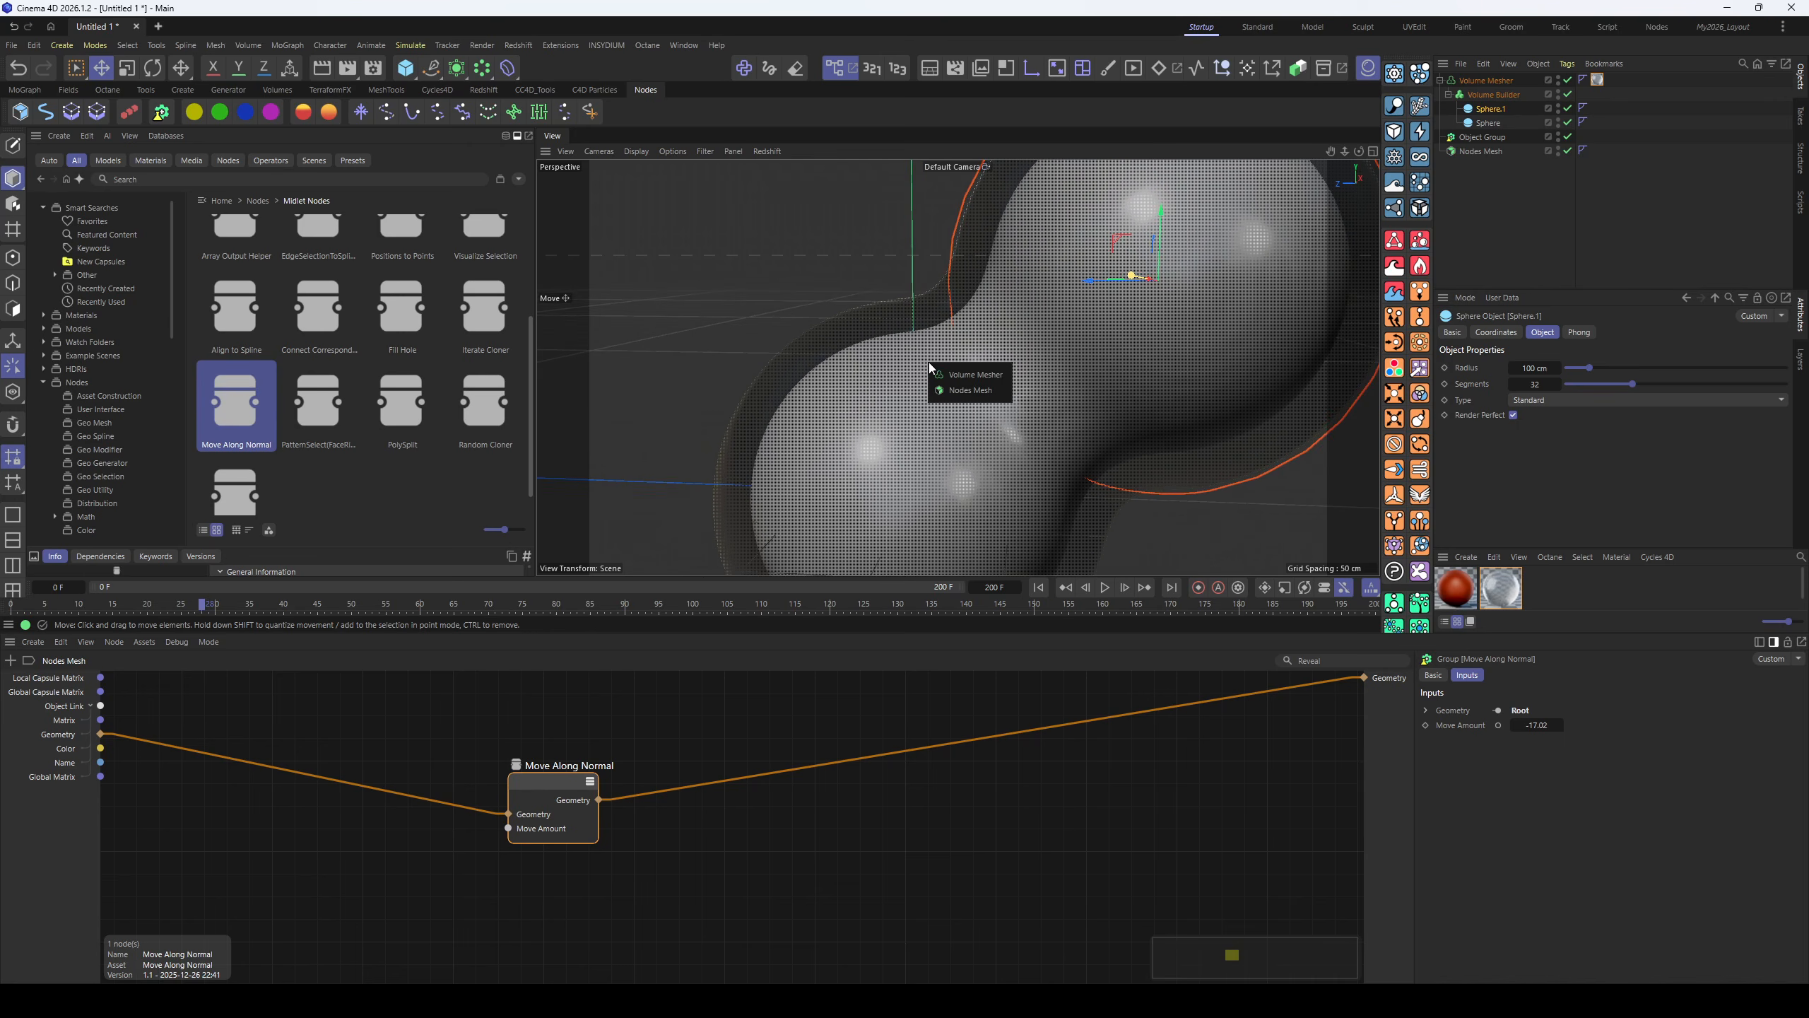
pyautogui.click(826, 312)
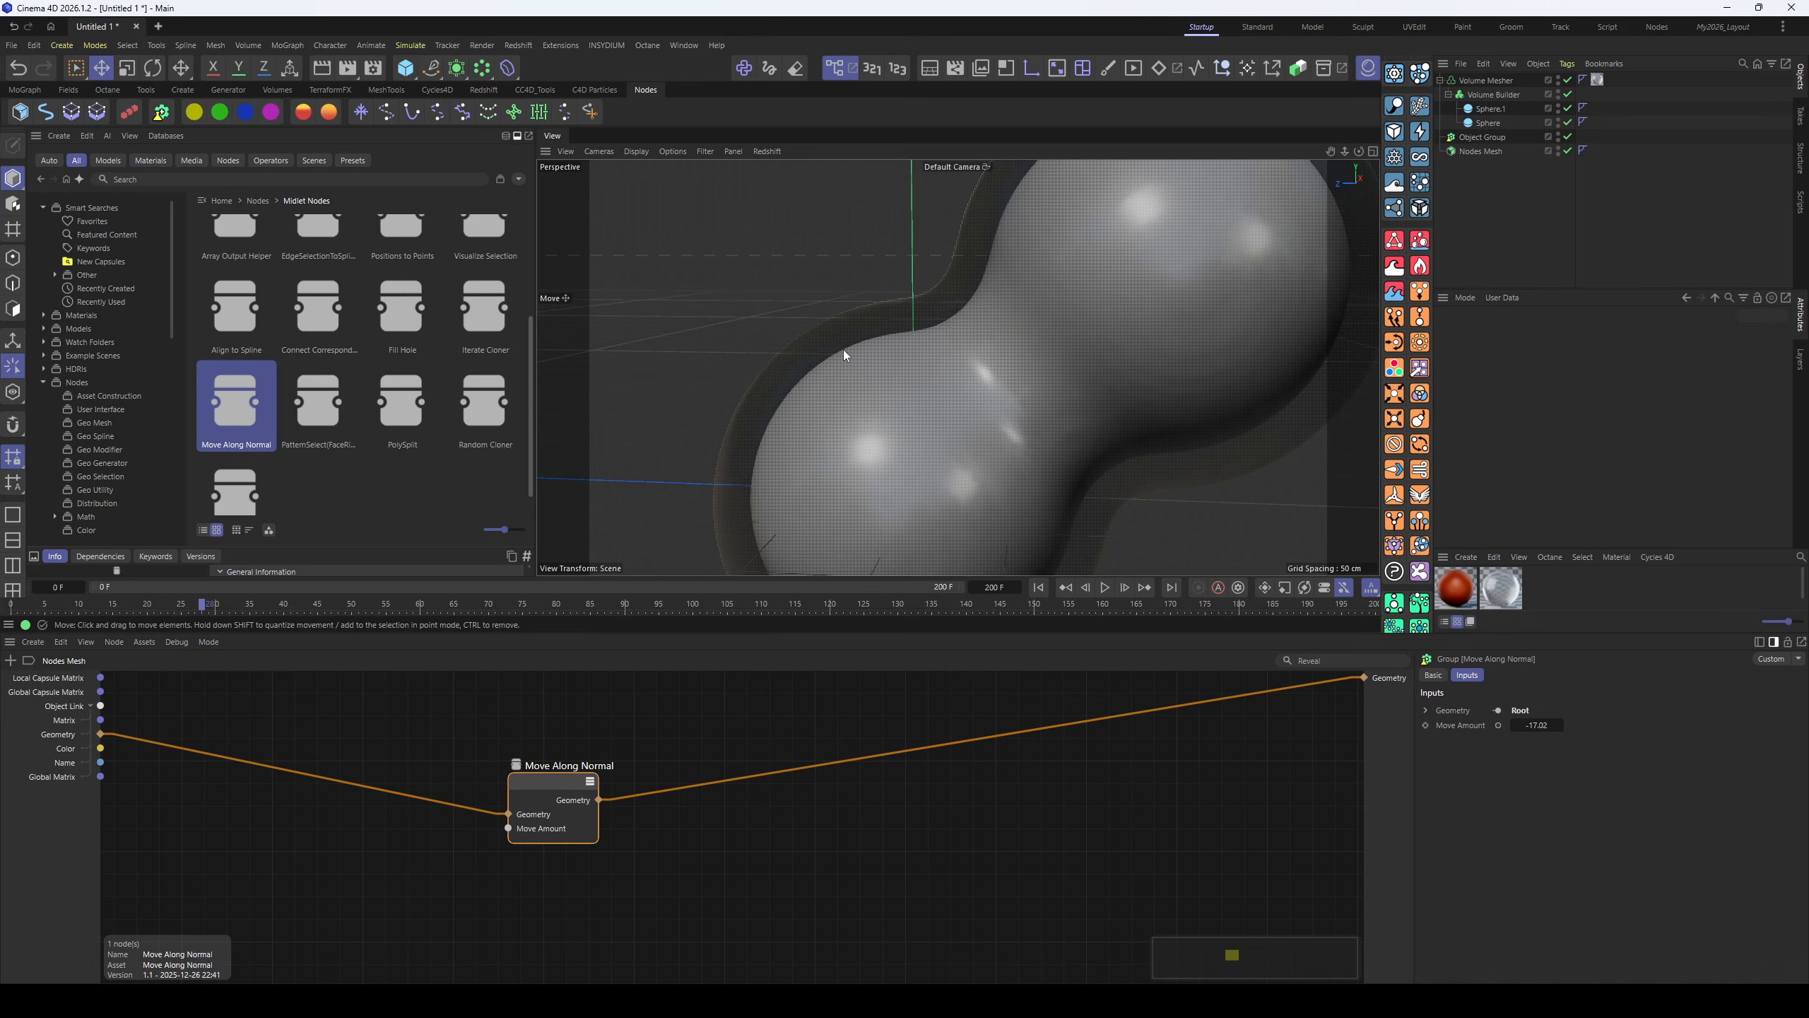
# - Set the Nodes Mesh's Move Amount to -11.02 so the inner mesh sits closer to the outer shell
pyautogui.click(1474, 152)
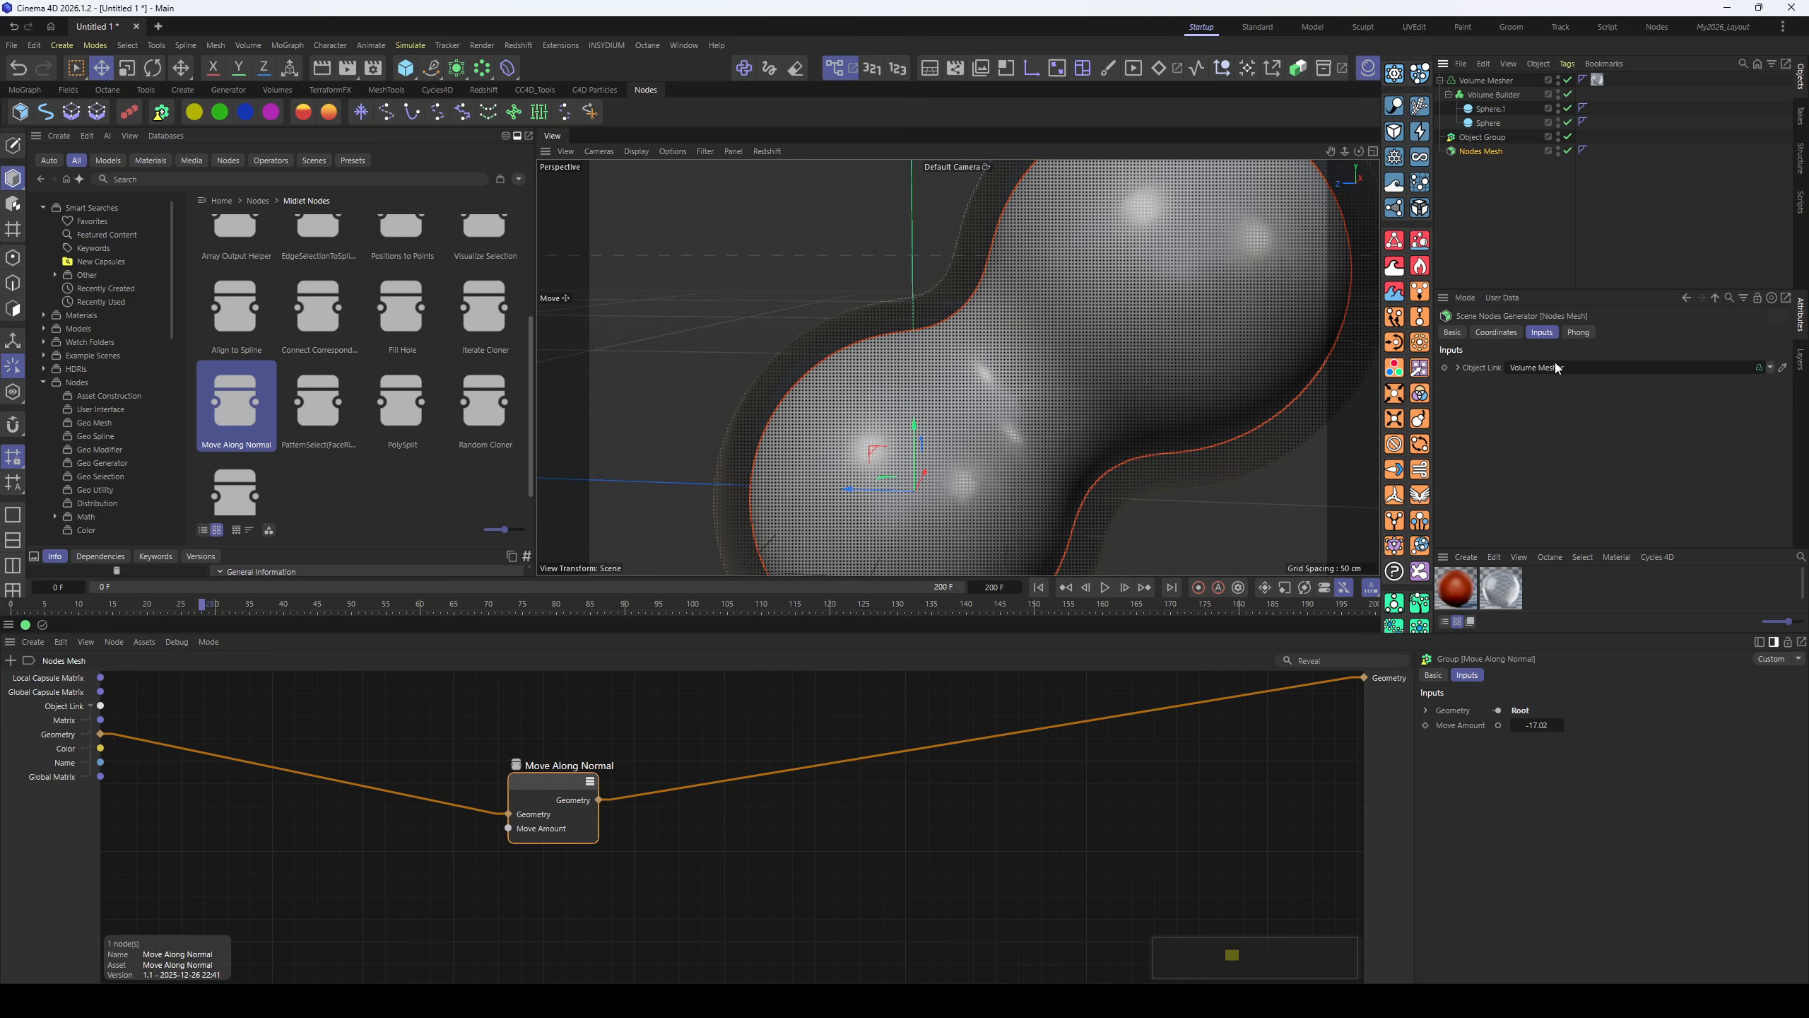
pyautogui.scroll(-1, 993, 394)
pyautogui.keyDown('alt'); pyautogui.moveTo(969, 388); pyautogui.dragTo(938, 410, button='middle'); pyautogui.keyUp('alt')
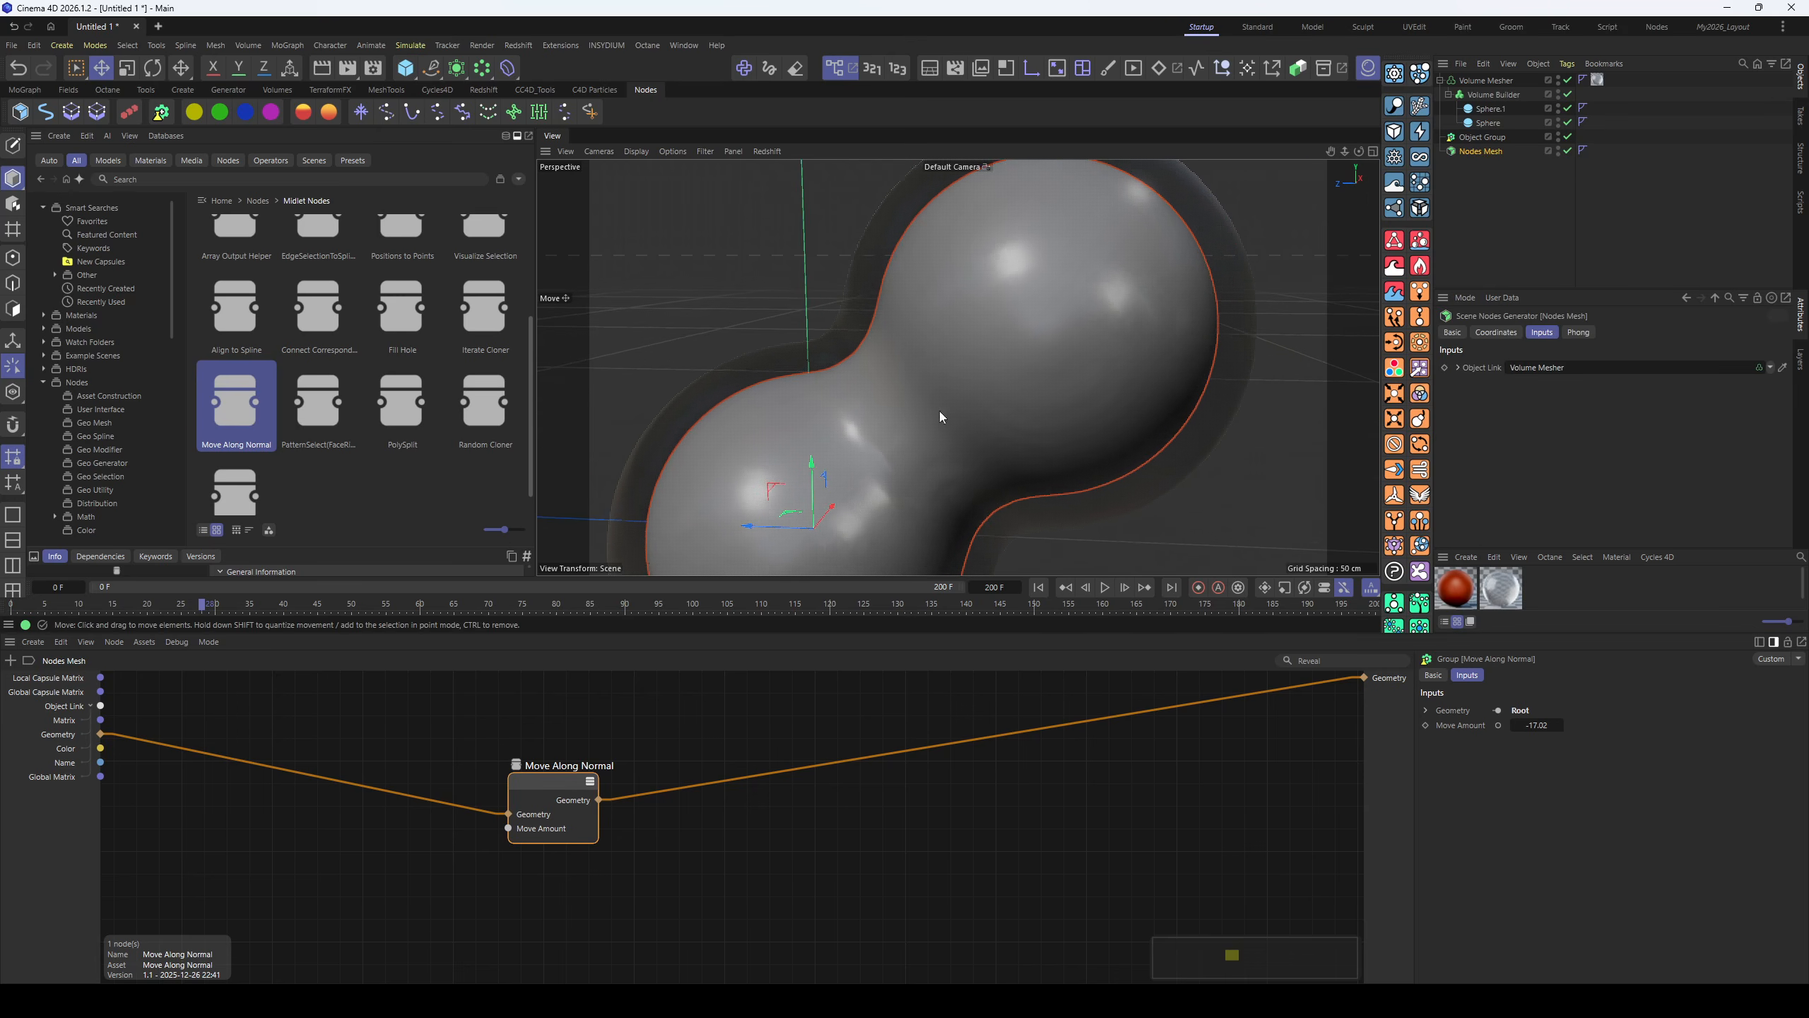
pyautogui.scroll(-3, 891, 411)
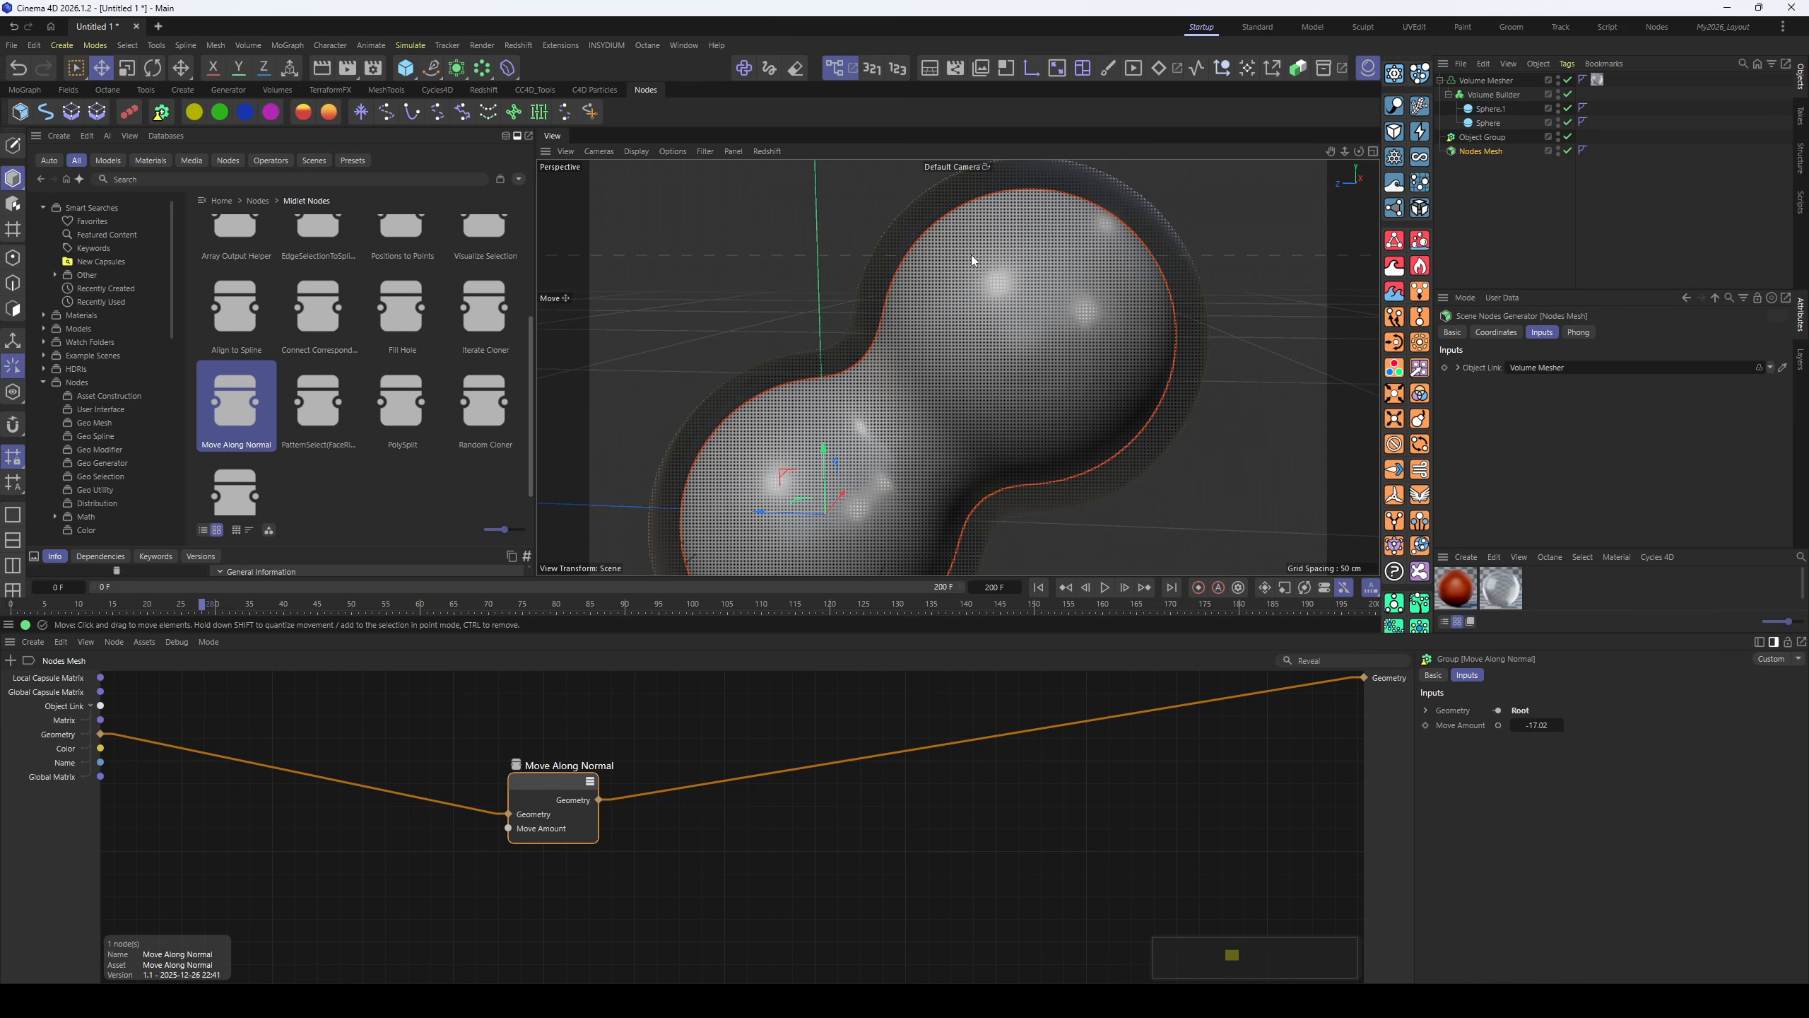
pyautogui.moveTo(1532, 723)
pyautogui.mouseDown()
pyautogui.moveTo(1563, 723)
pyautogui.moveTo(1538, 723)
pyautogui.mouseUp()
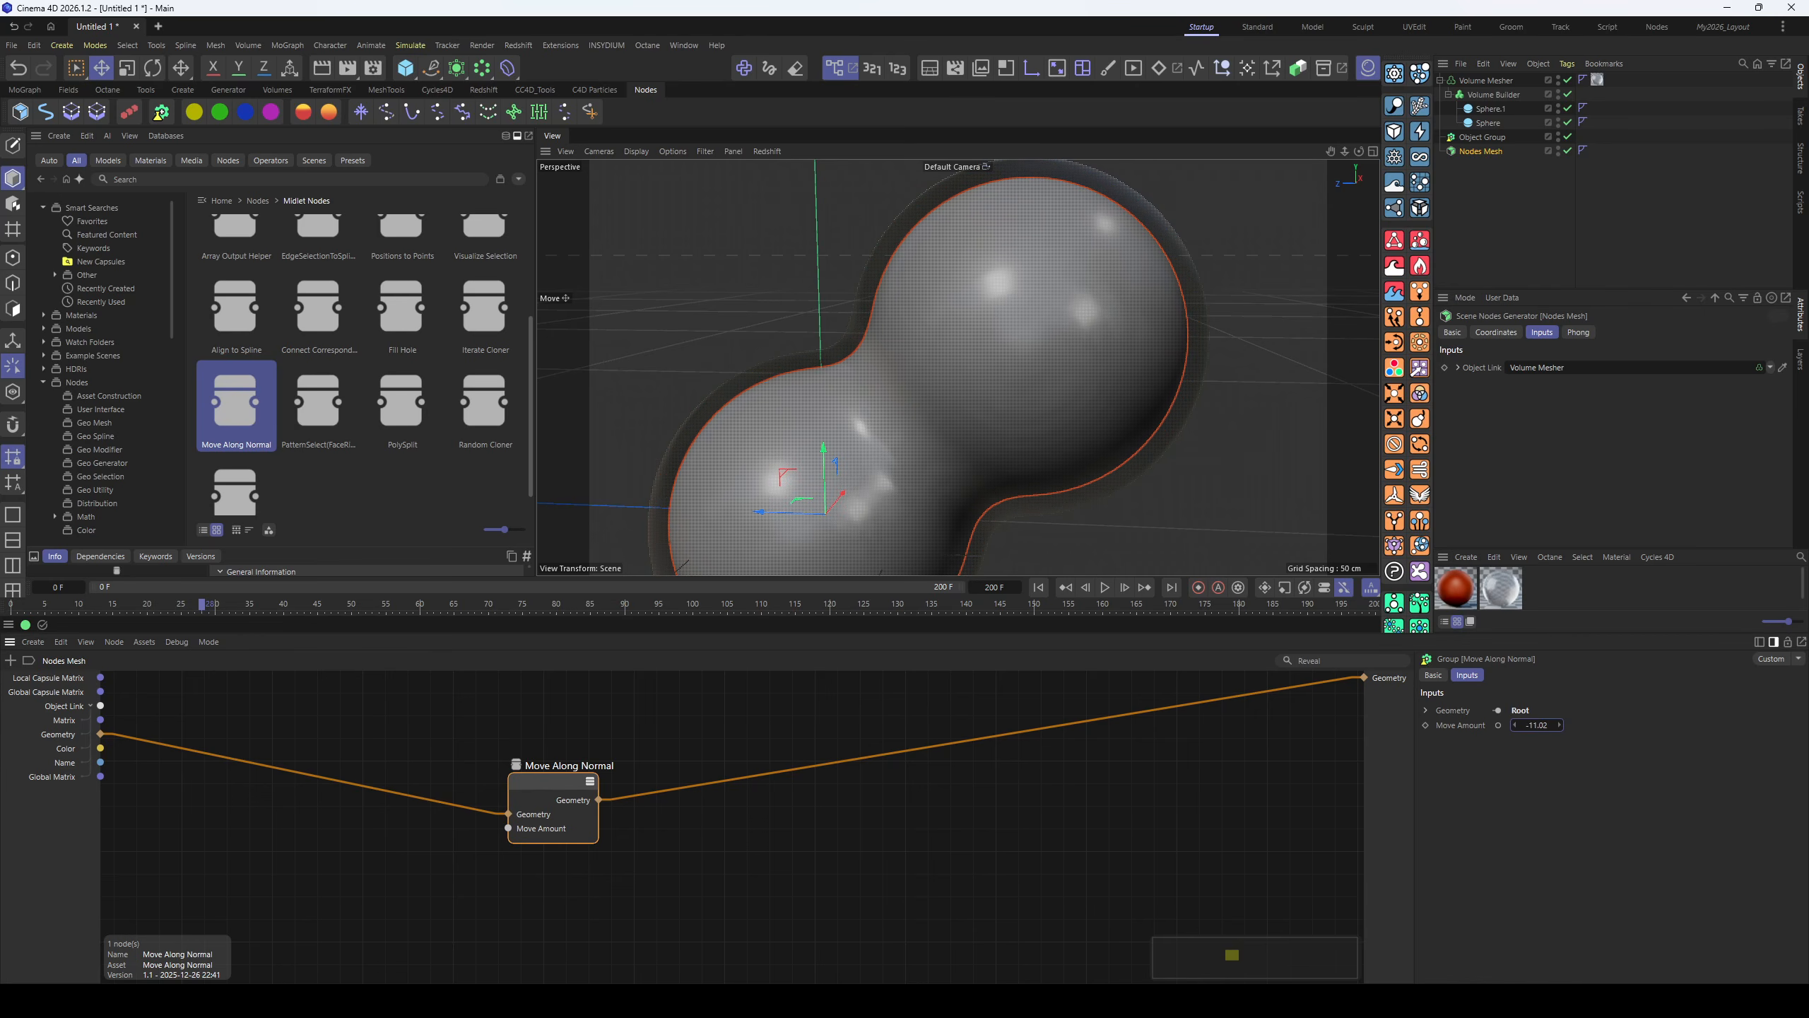
pyautogui.keyDown('alt'); pyautogui.moveTo(989, 376); pyautogui.dragTo(1012, 201); pyautogui.keyUp('alt')
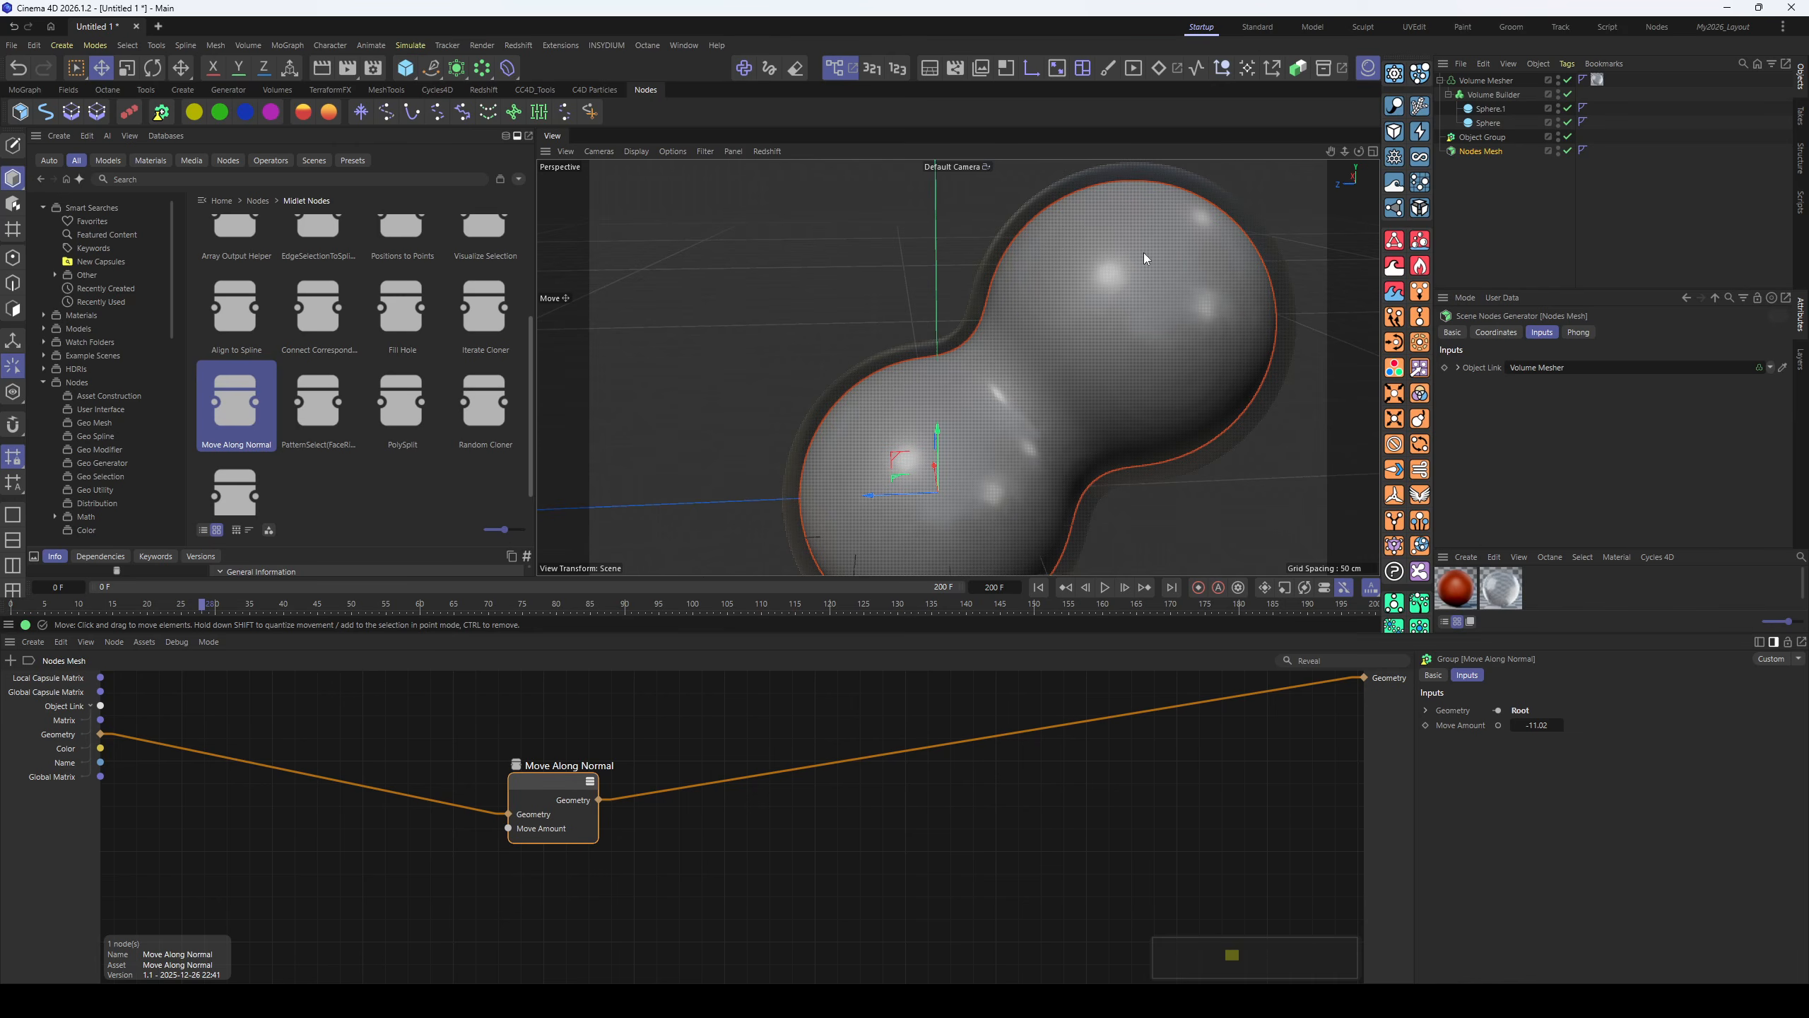
pyautogui.keyDown('alt'); pyautogui.moveTo(1144, 252); pyautogui.dragTo(914, 260); pyautogui.keyUp('alt')
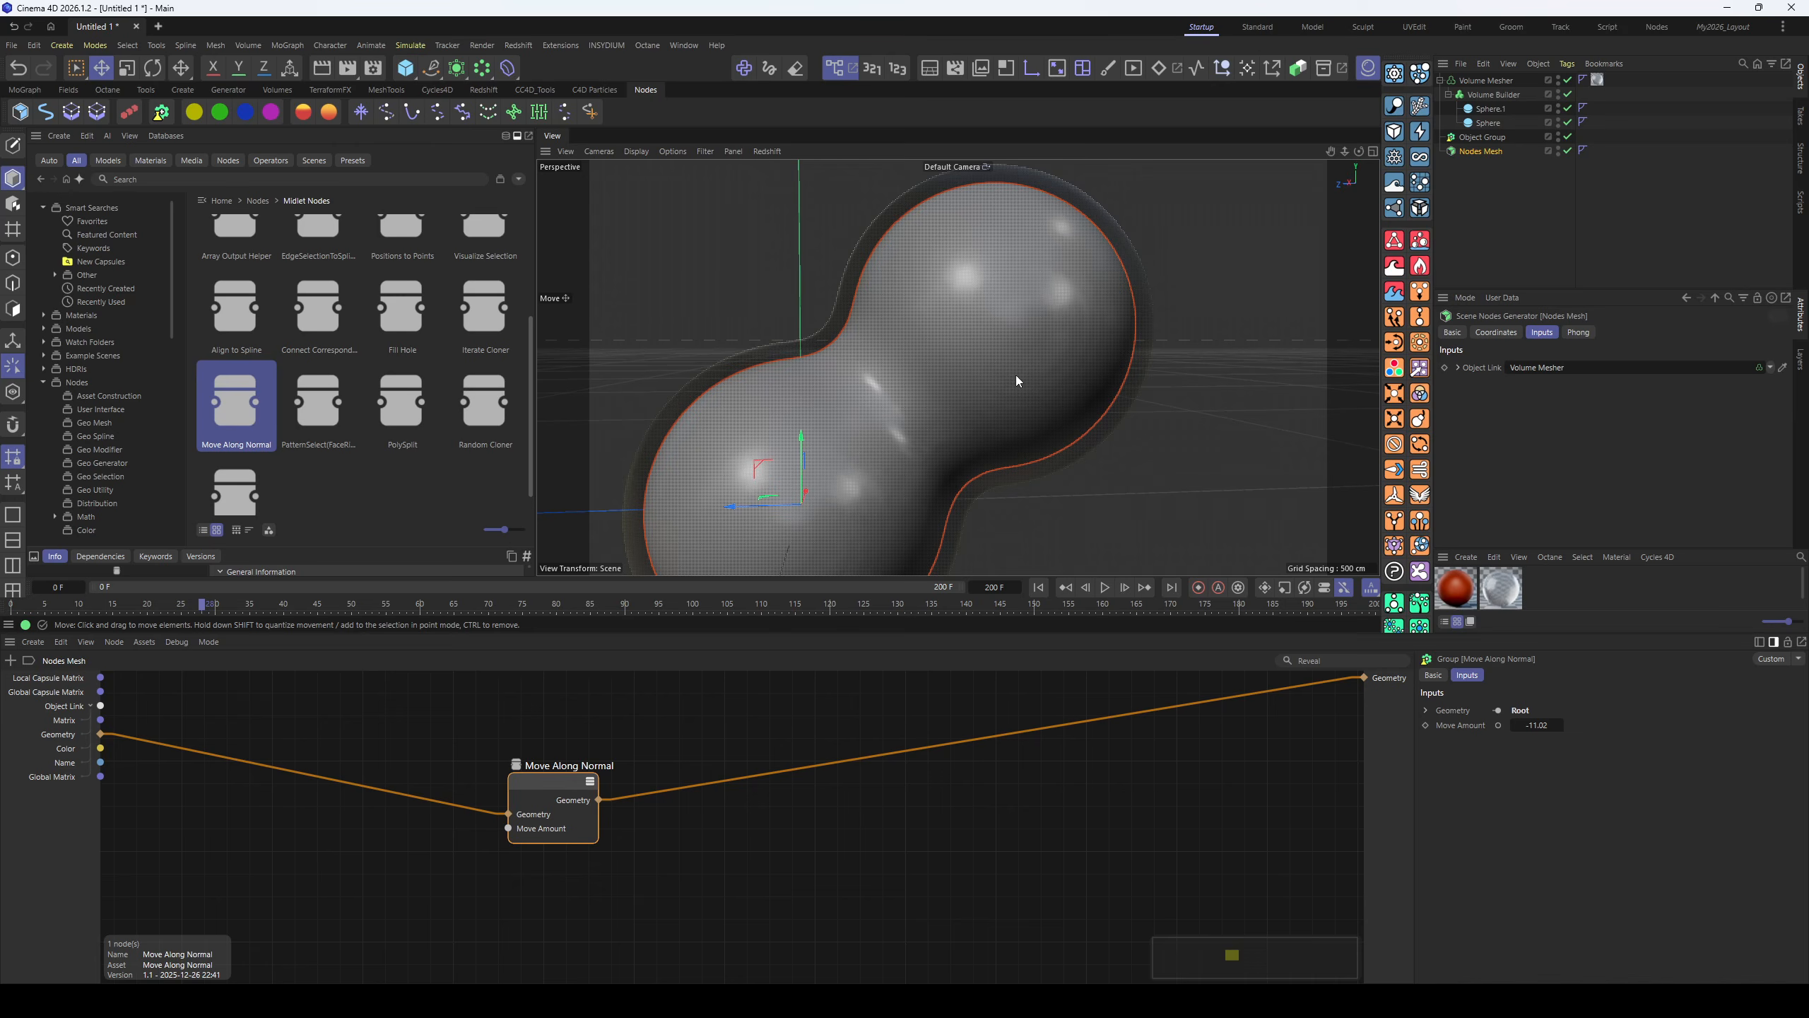
pyautogui.keyDown('alt'); pyautogui.moveTo(928, 308); pyautogui.dragTo(1019, 354); pyautogui.keyUp('alt')
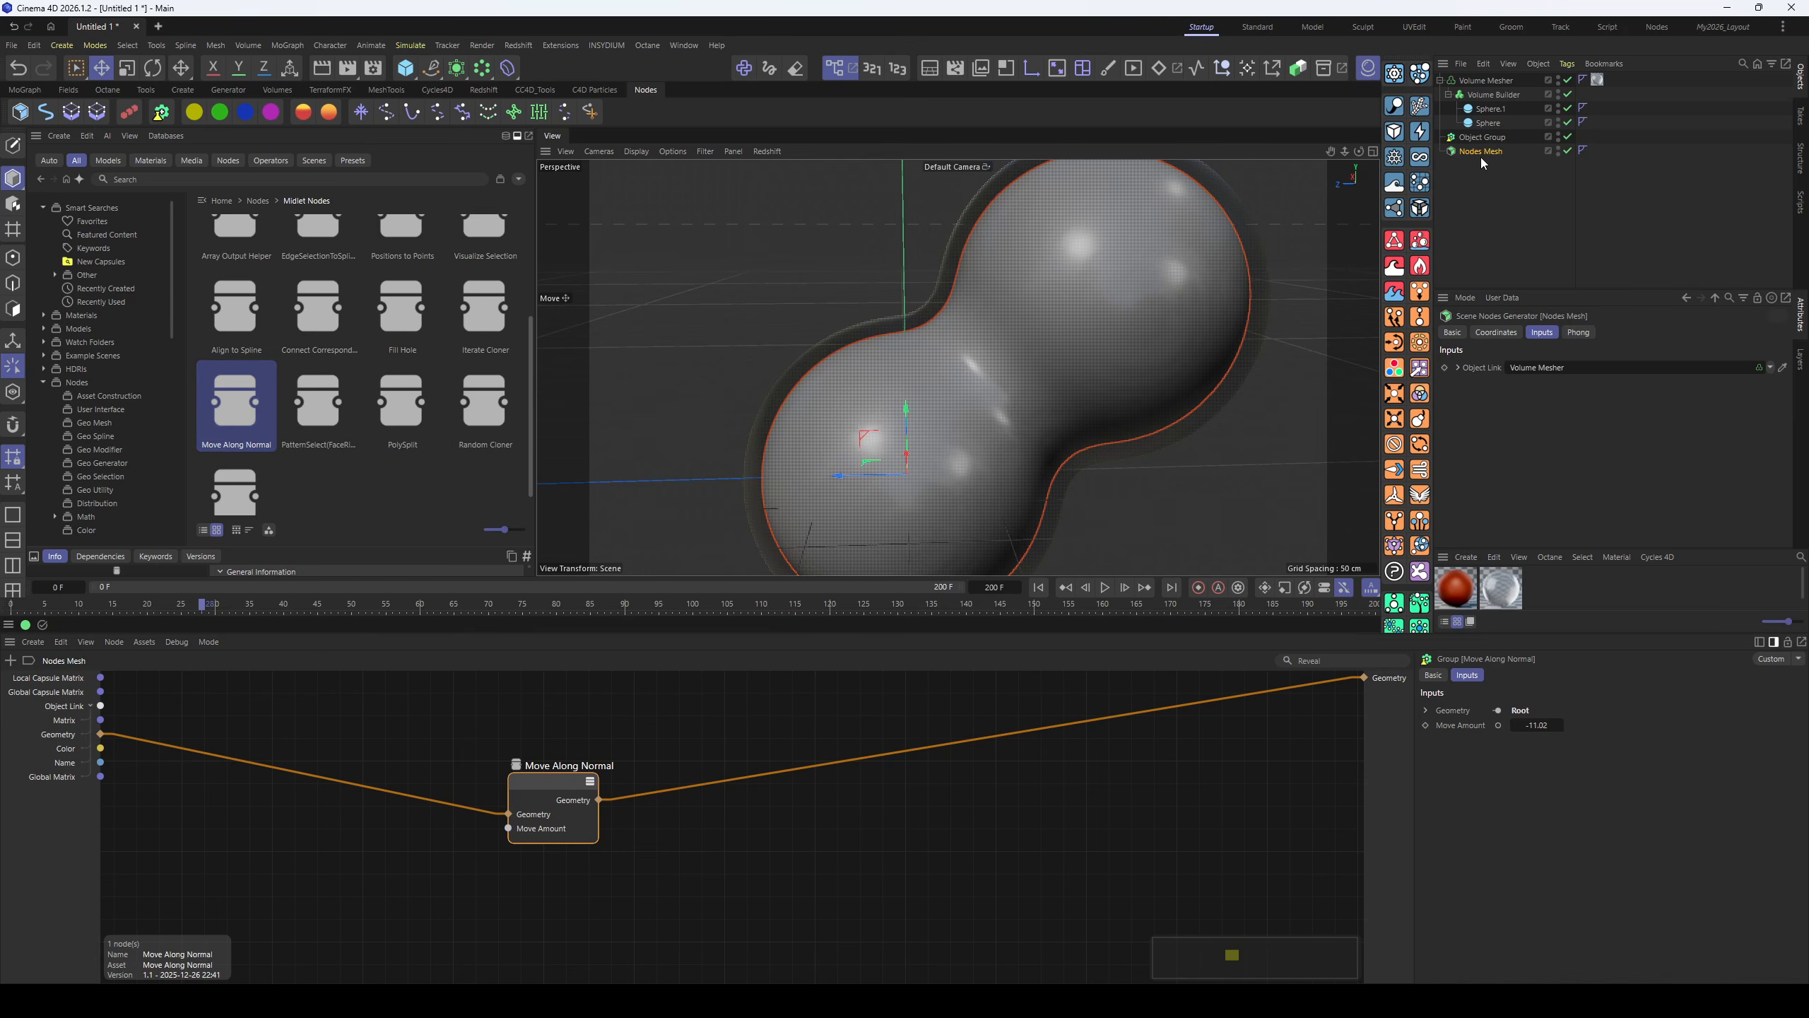
# - Delete the Nodes Mesh and the Volume Mesher with its children
pyautogui.press('Delete')
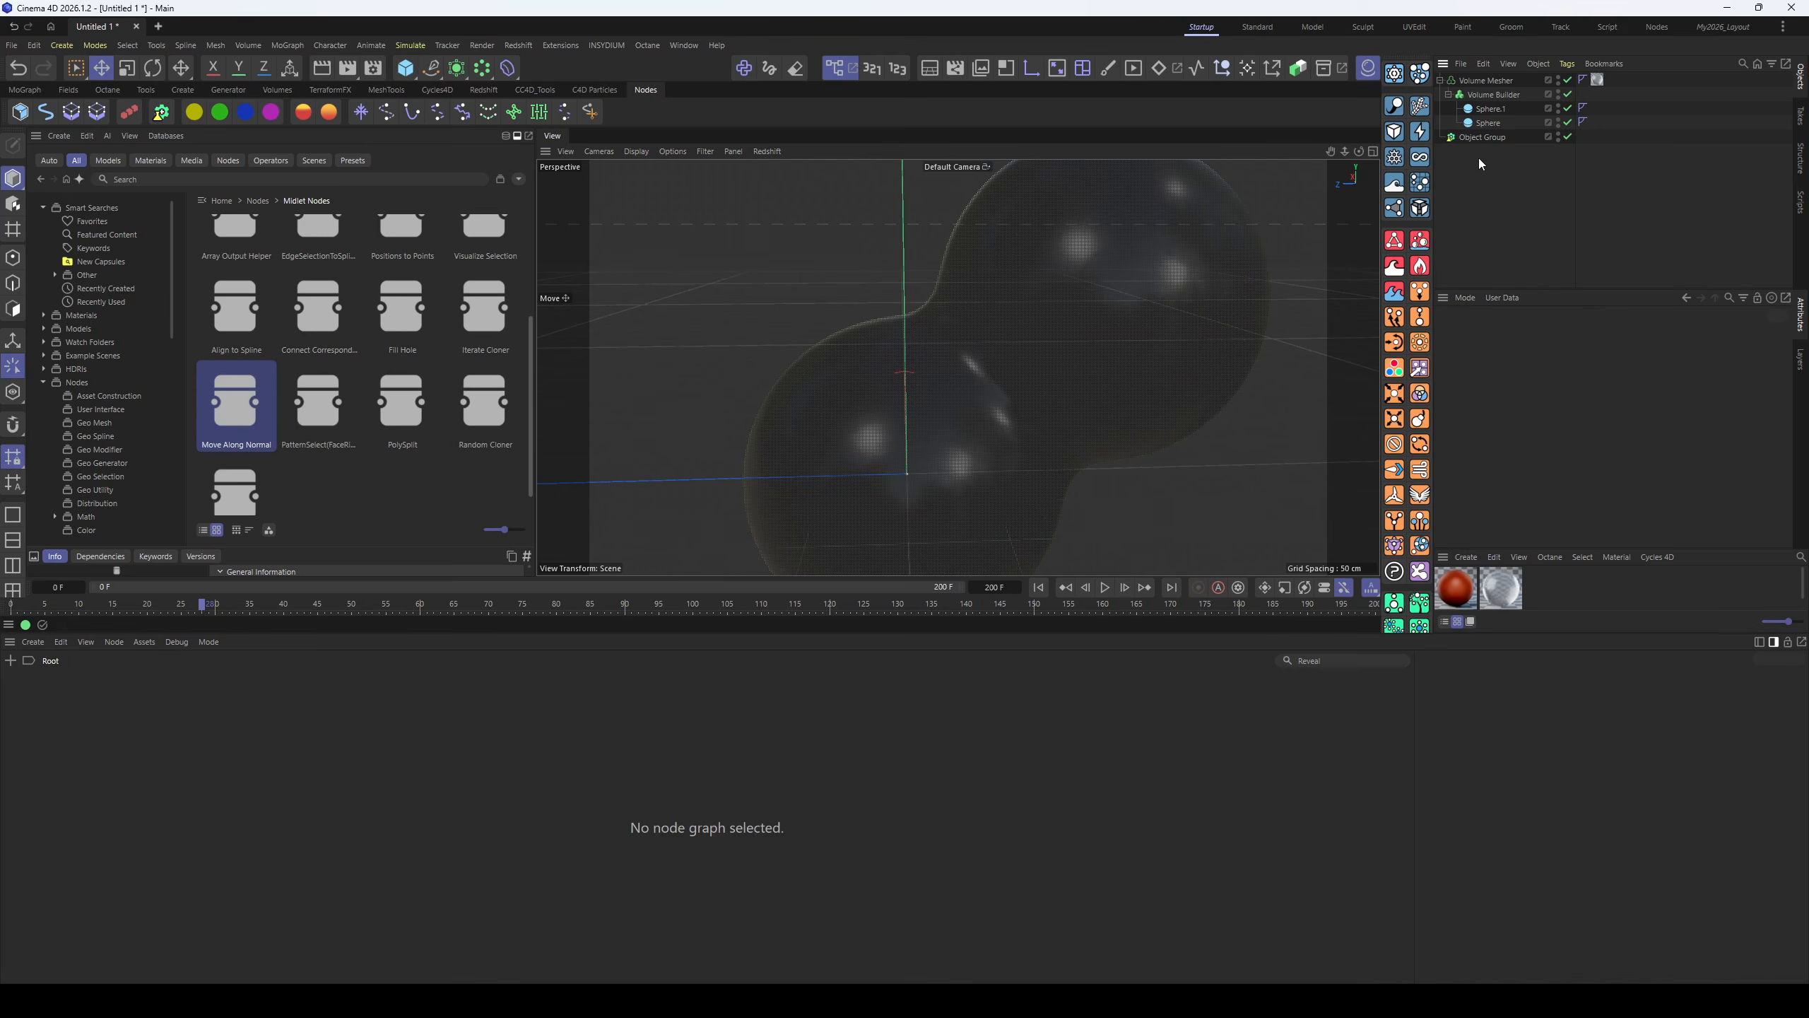
pyautogui.click(1488, 81)
pyautogui.press('Delete')
# - Add a PatternSelect(FaceRings) node to the Object Group's graph and move the Move Along Normal node out of its way
pyautogui.click(1460, 81)
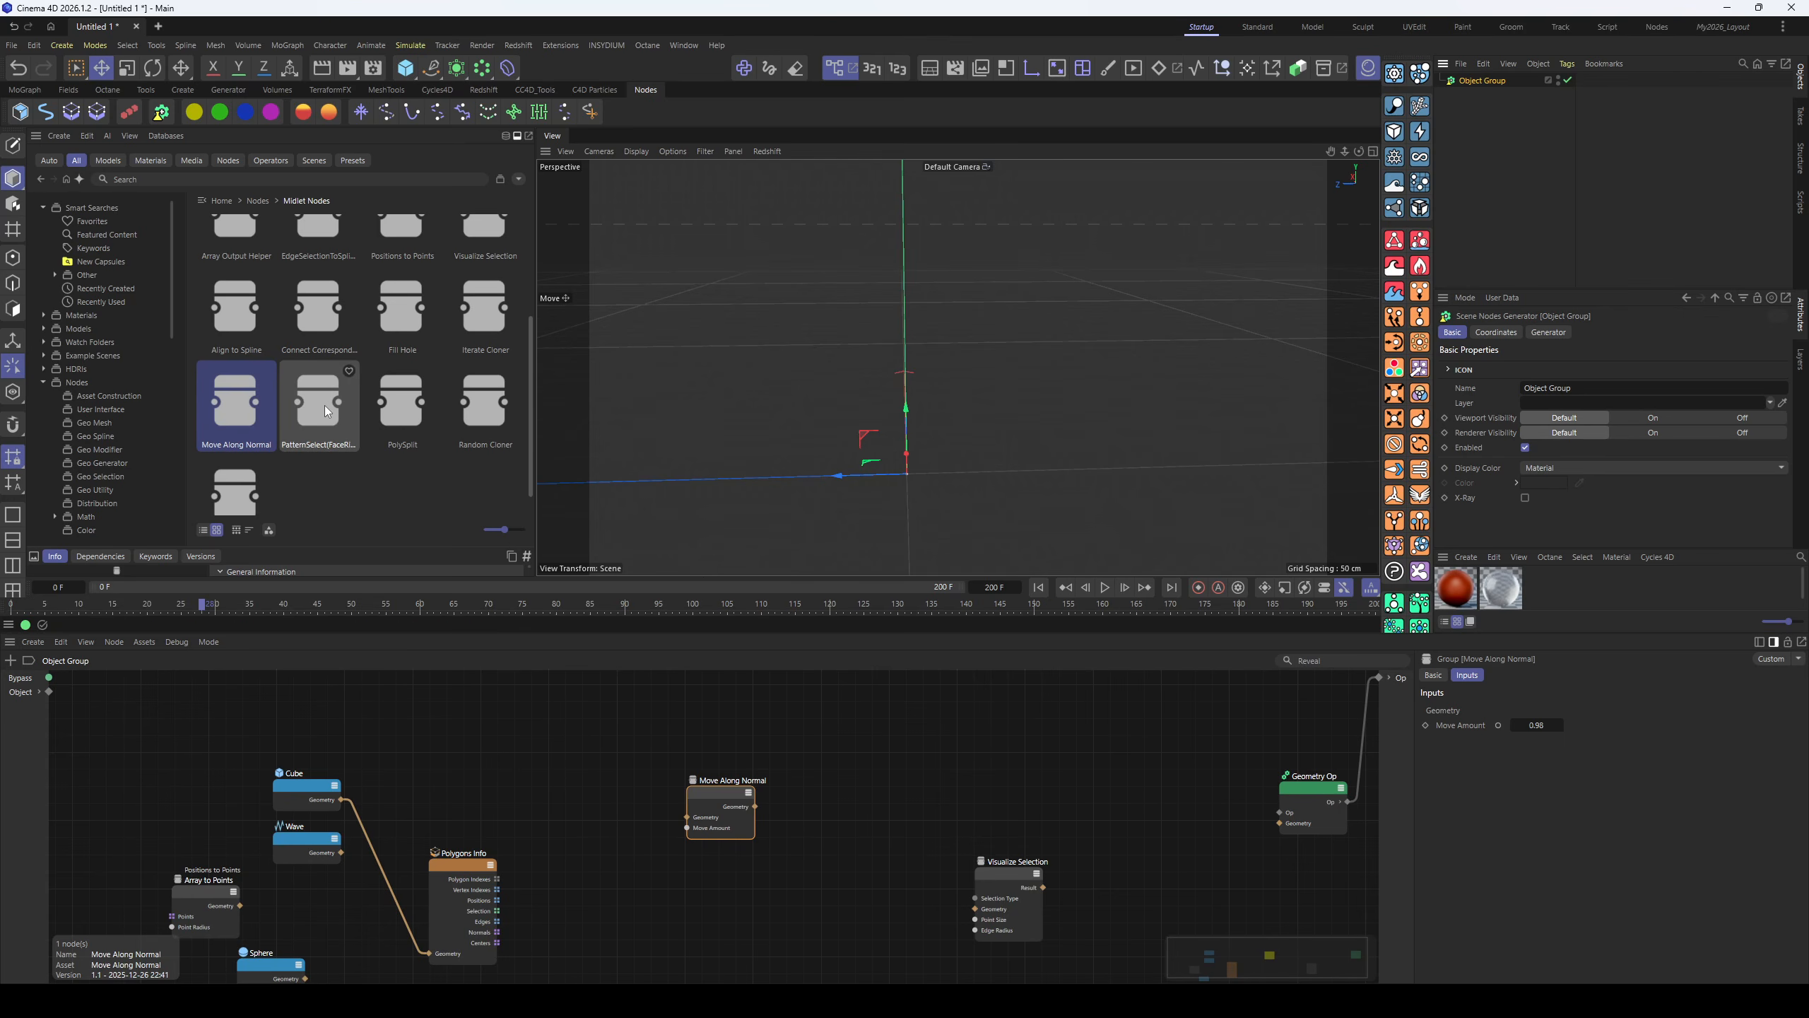
pyautogui.moveTo(325, 405); pyautogui.dragTo(684, 879)
pyautogui.moveTo(715, 790); pyautogui.dragTo(870, 758)
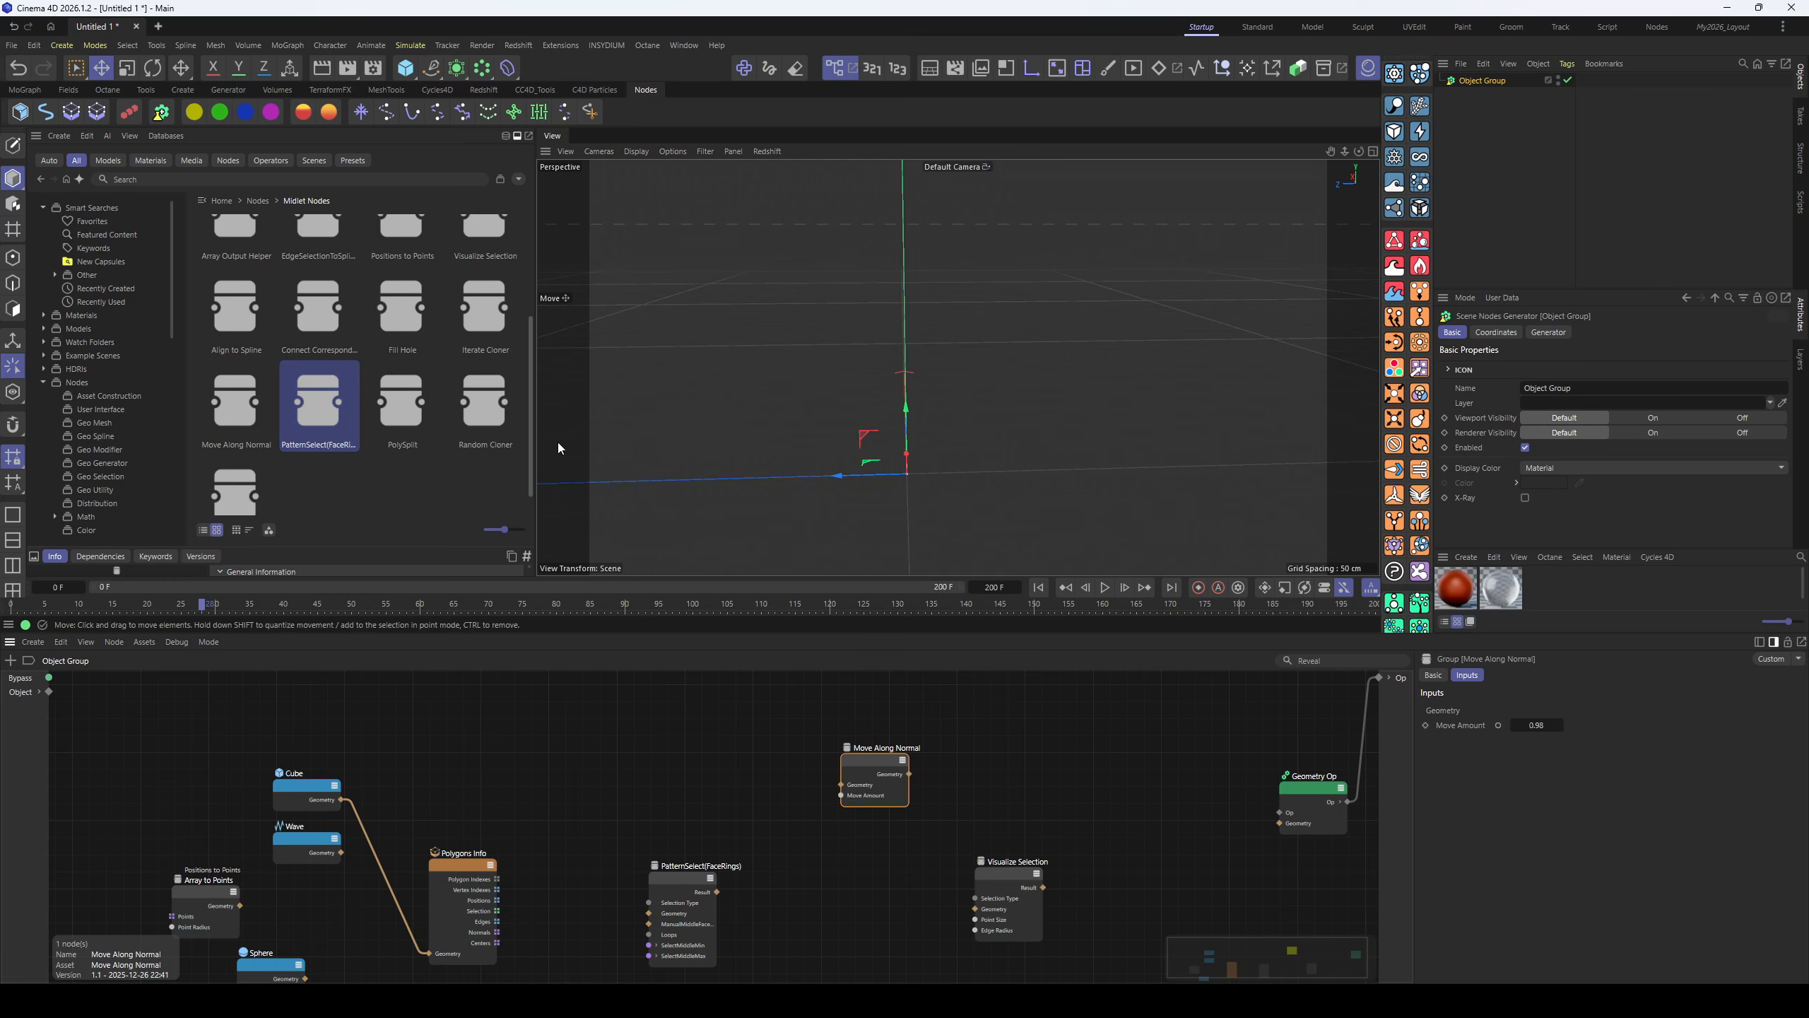
# - Move the Polygons Info node lower and connect the Cube's Geometry output to the Geometry Op node's Geometry input
pyautogui.keyDown('alt'); pyautogui.moveTo(1001, 456); pyautogui.dragTo(687, 674); pyautogui.keyUp('alt')
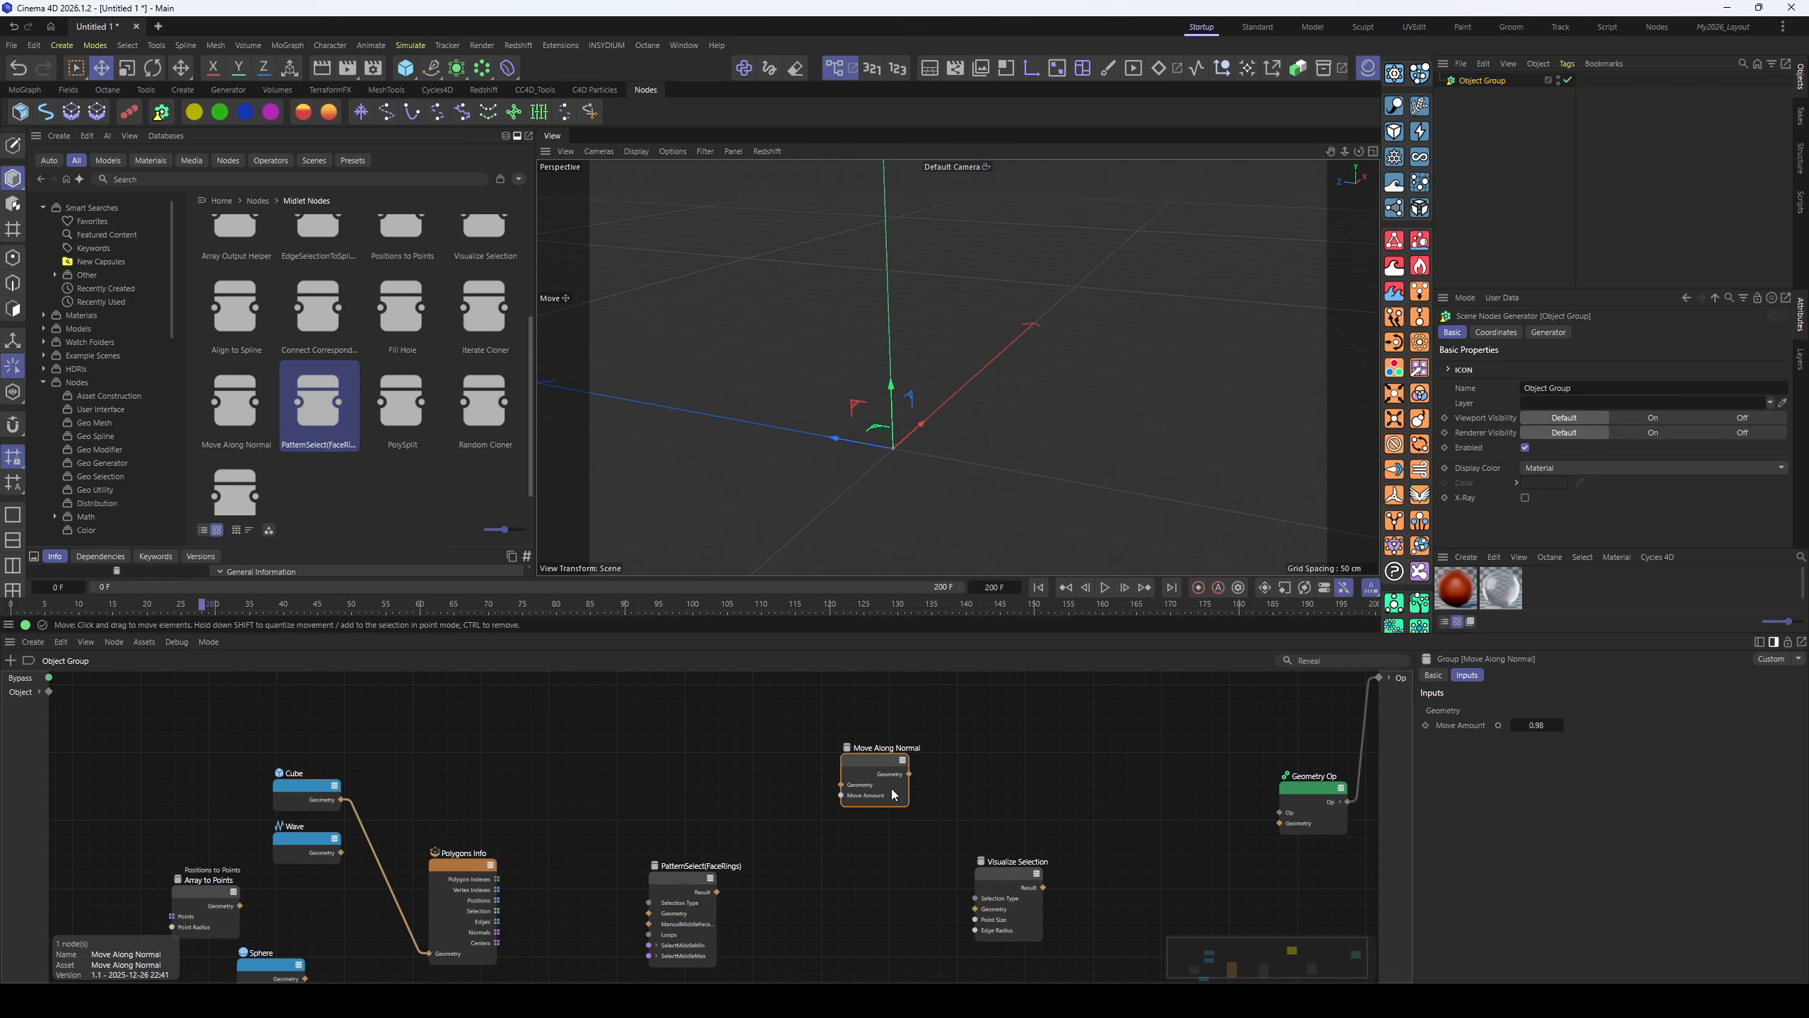
pyautogui.moveTo(874, 759); pyautogui.dragTo(783, 770)
pyautogui.hotkey('ctrl', 'z')
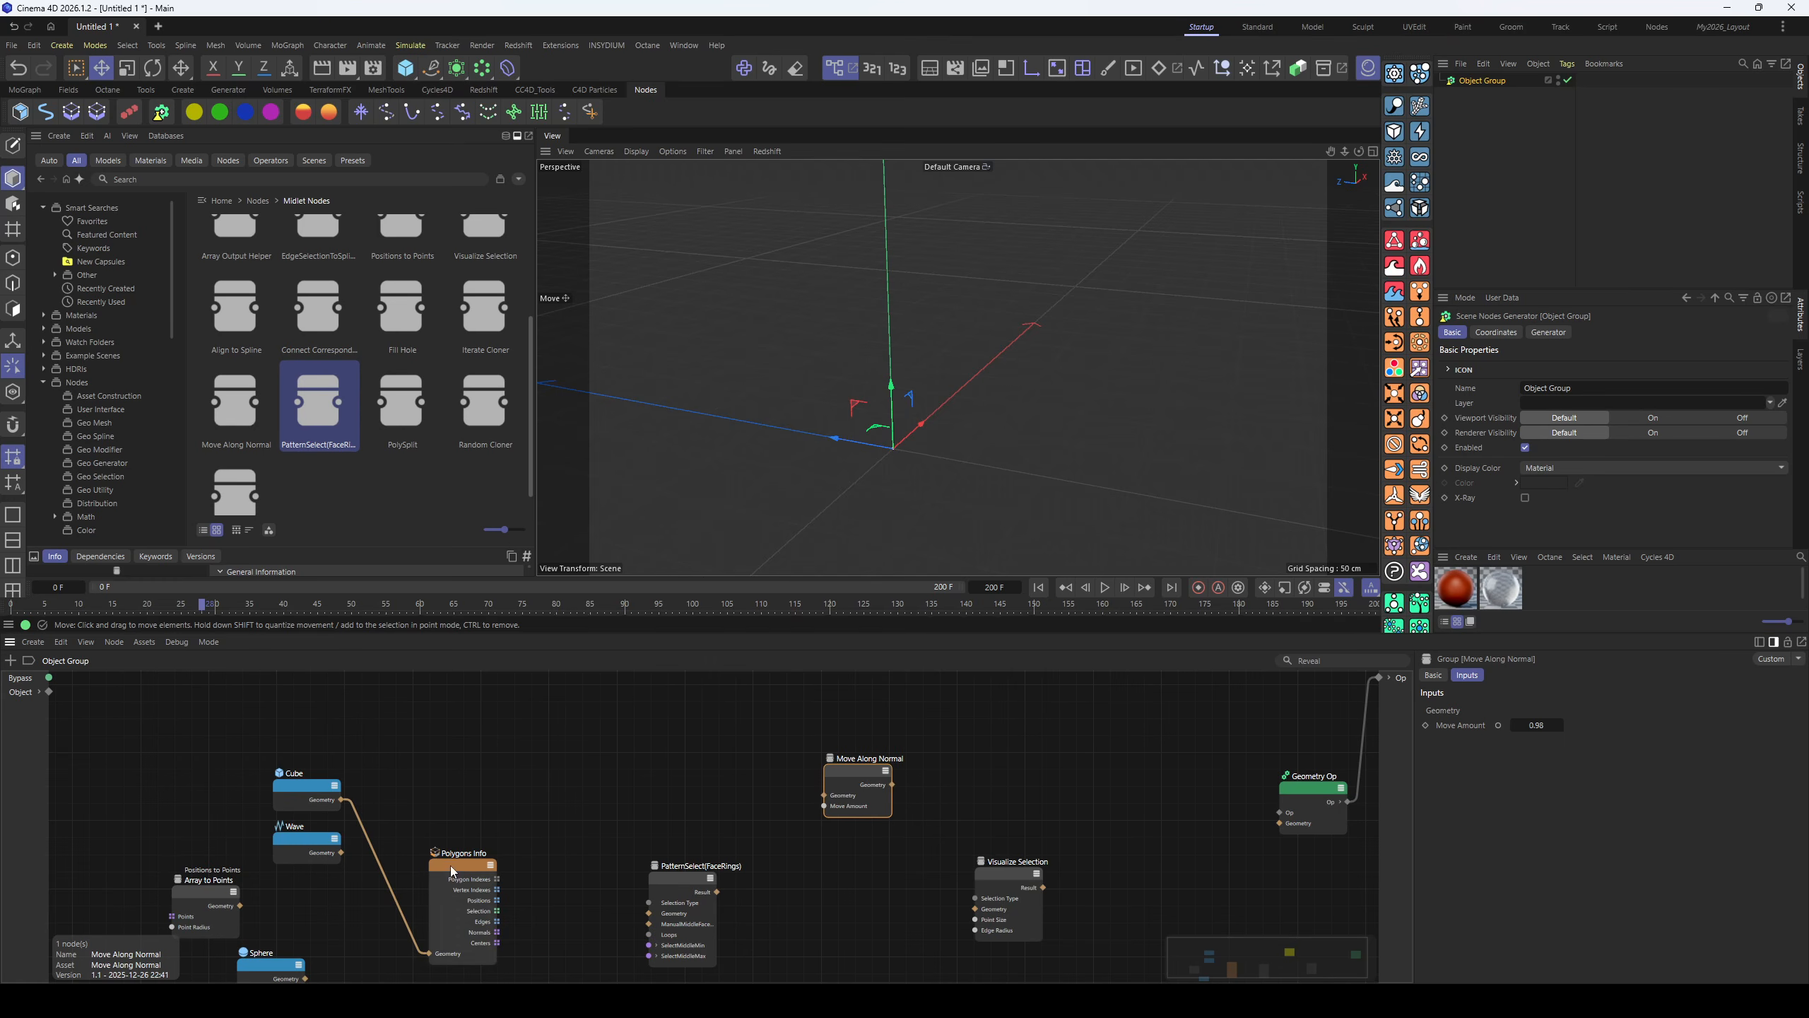
pyautogui.moveTo(453, 871); pyautogui.dragTo(508, 935)
pyautogui.moveTo(311, 787); pyautogui.dragTo(1280, 823)
# - Delete the Move Along Normal node and shift the Visualize Selection node slightly towards the PatternSelect(FaceRings) node
pyautogui.click(850, 770)
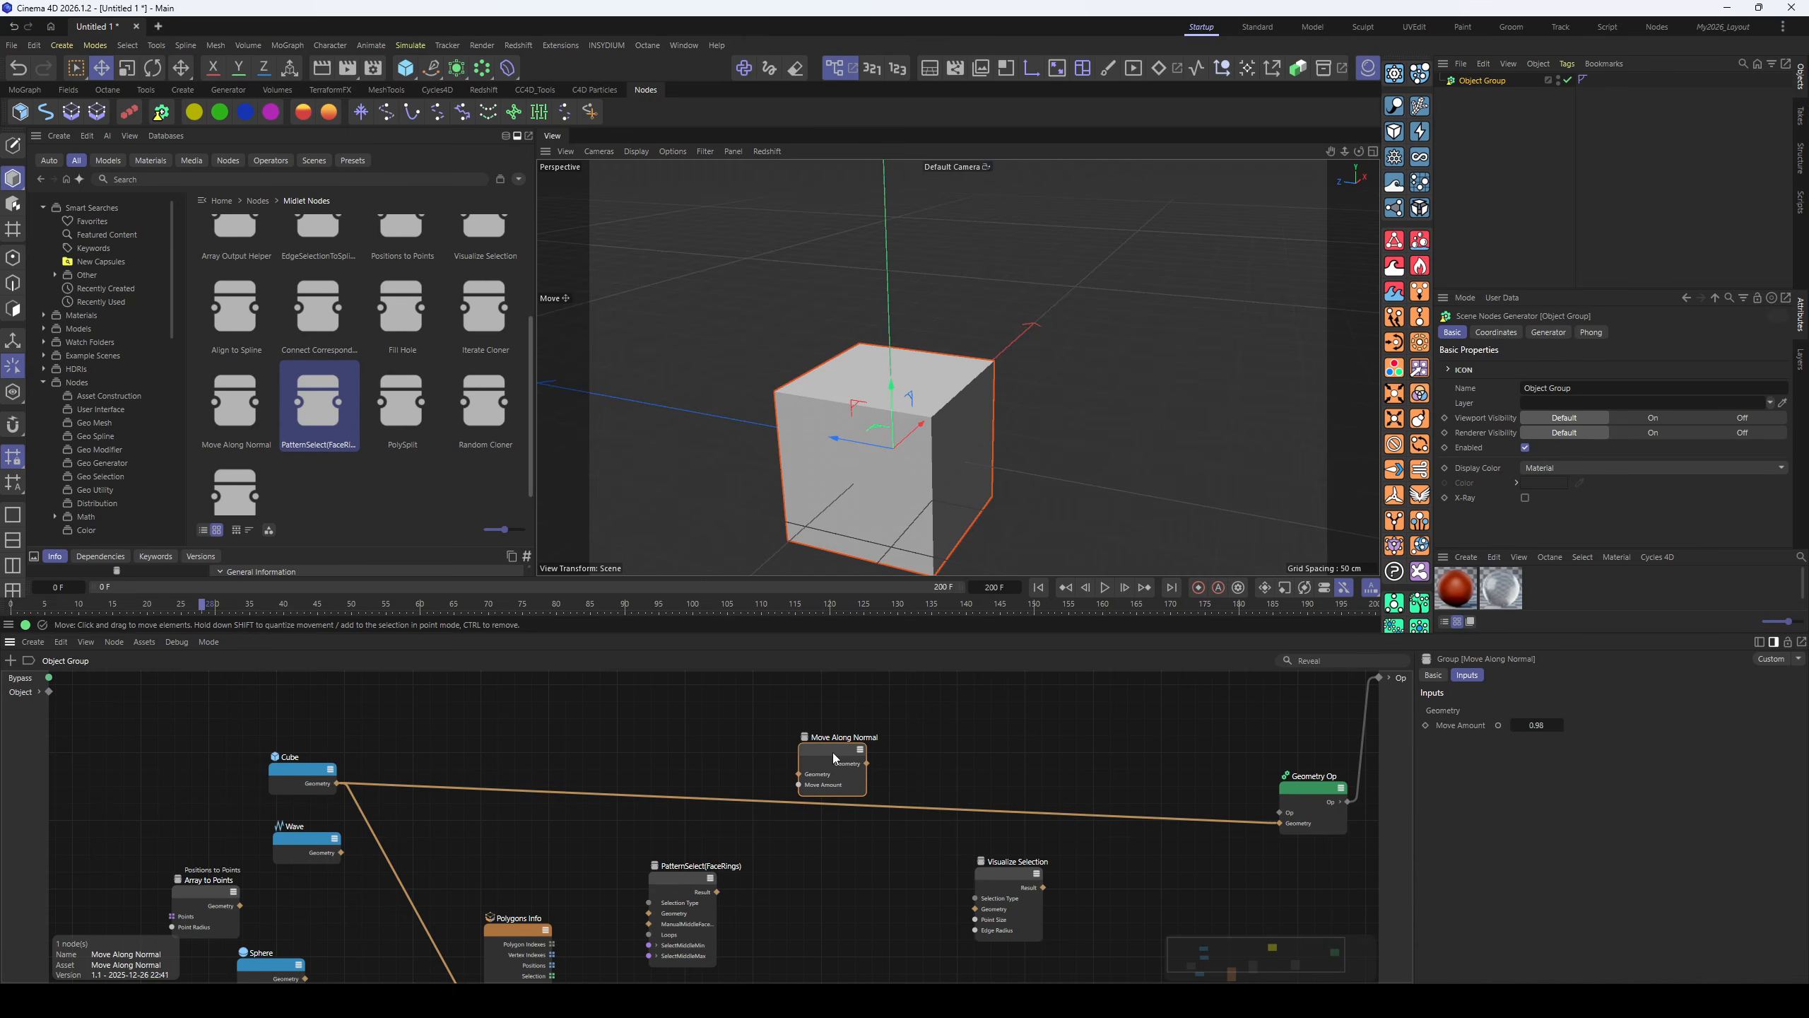
pyautogui.press('Delete')
pyautogui.moveTo(1012, 865); pyautogui.dragTo(961, 863)
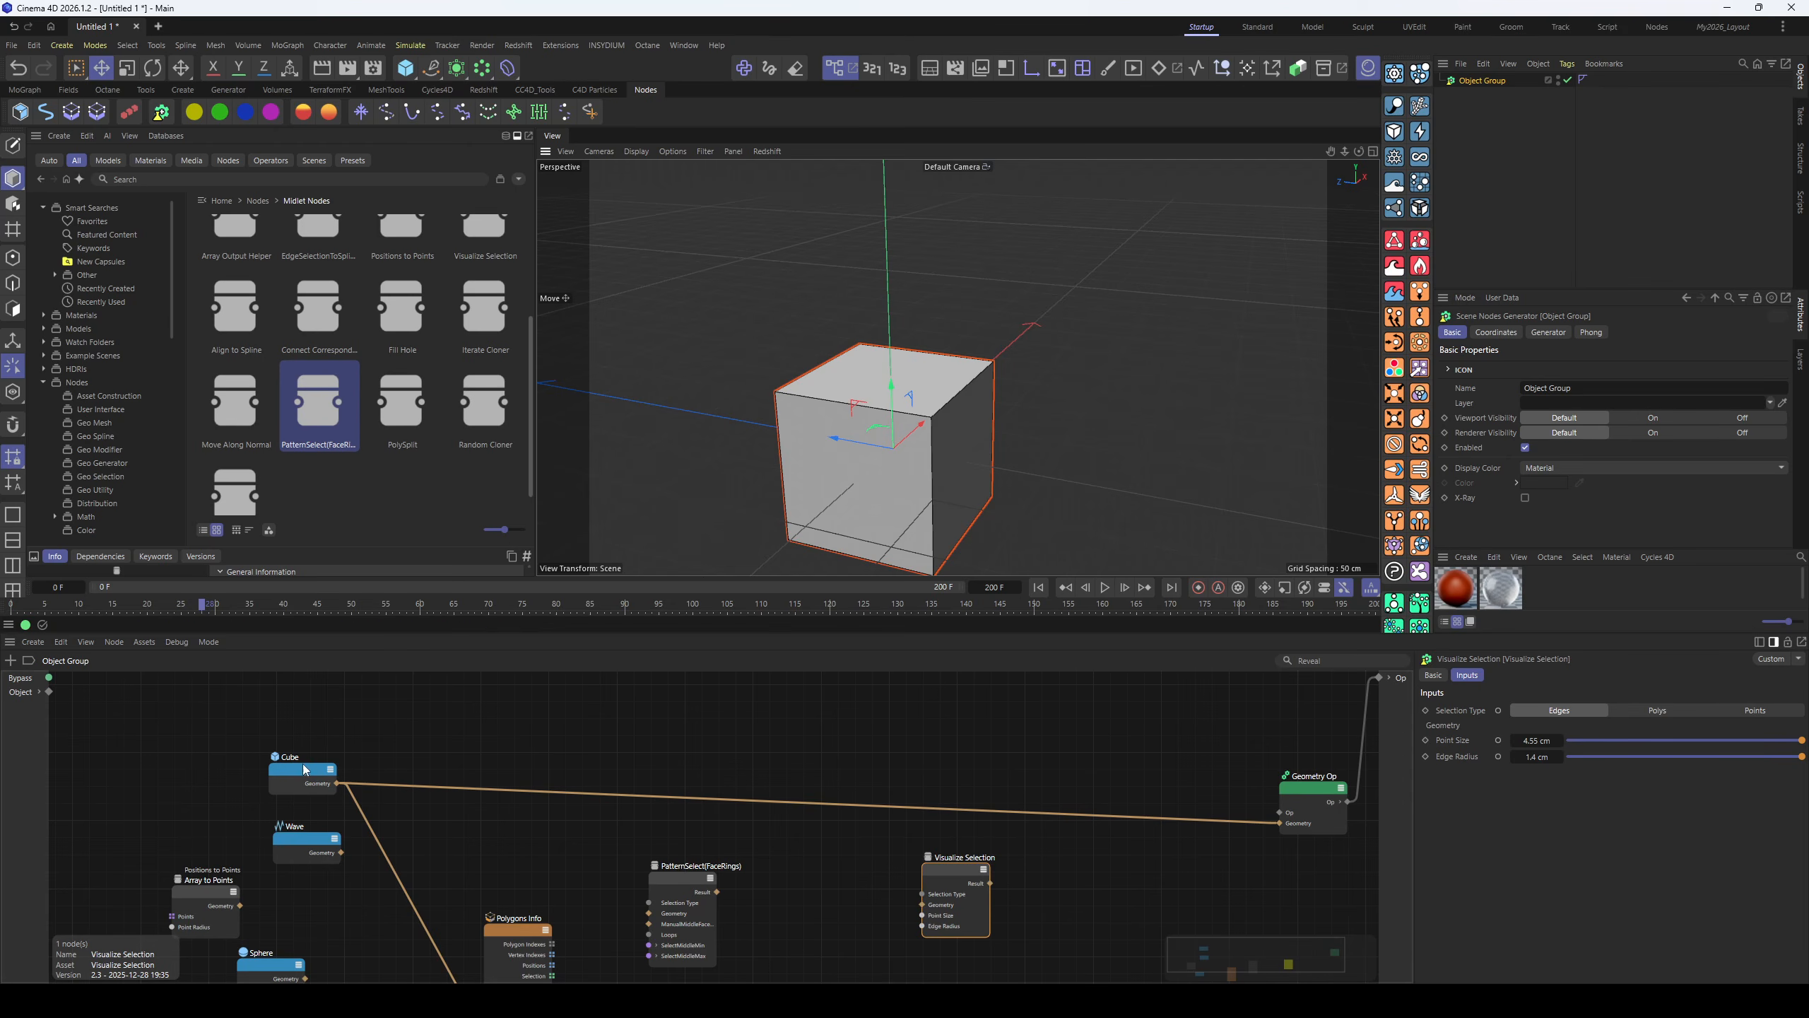
# - Set the Cube node's X, Y and Z segments all to 9
pyautogui.click(335, 766)
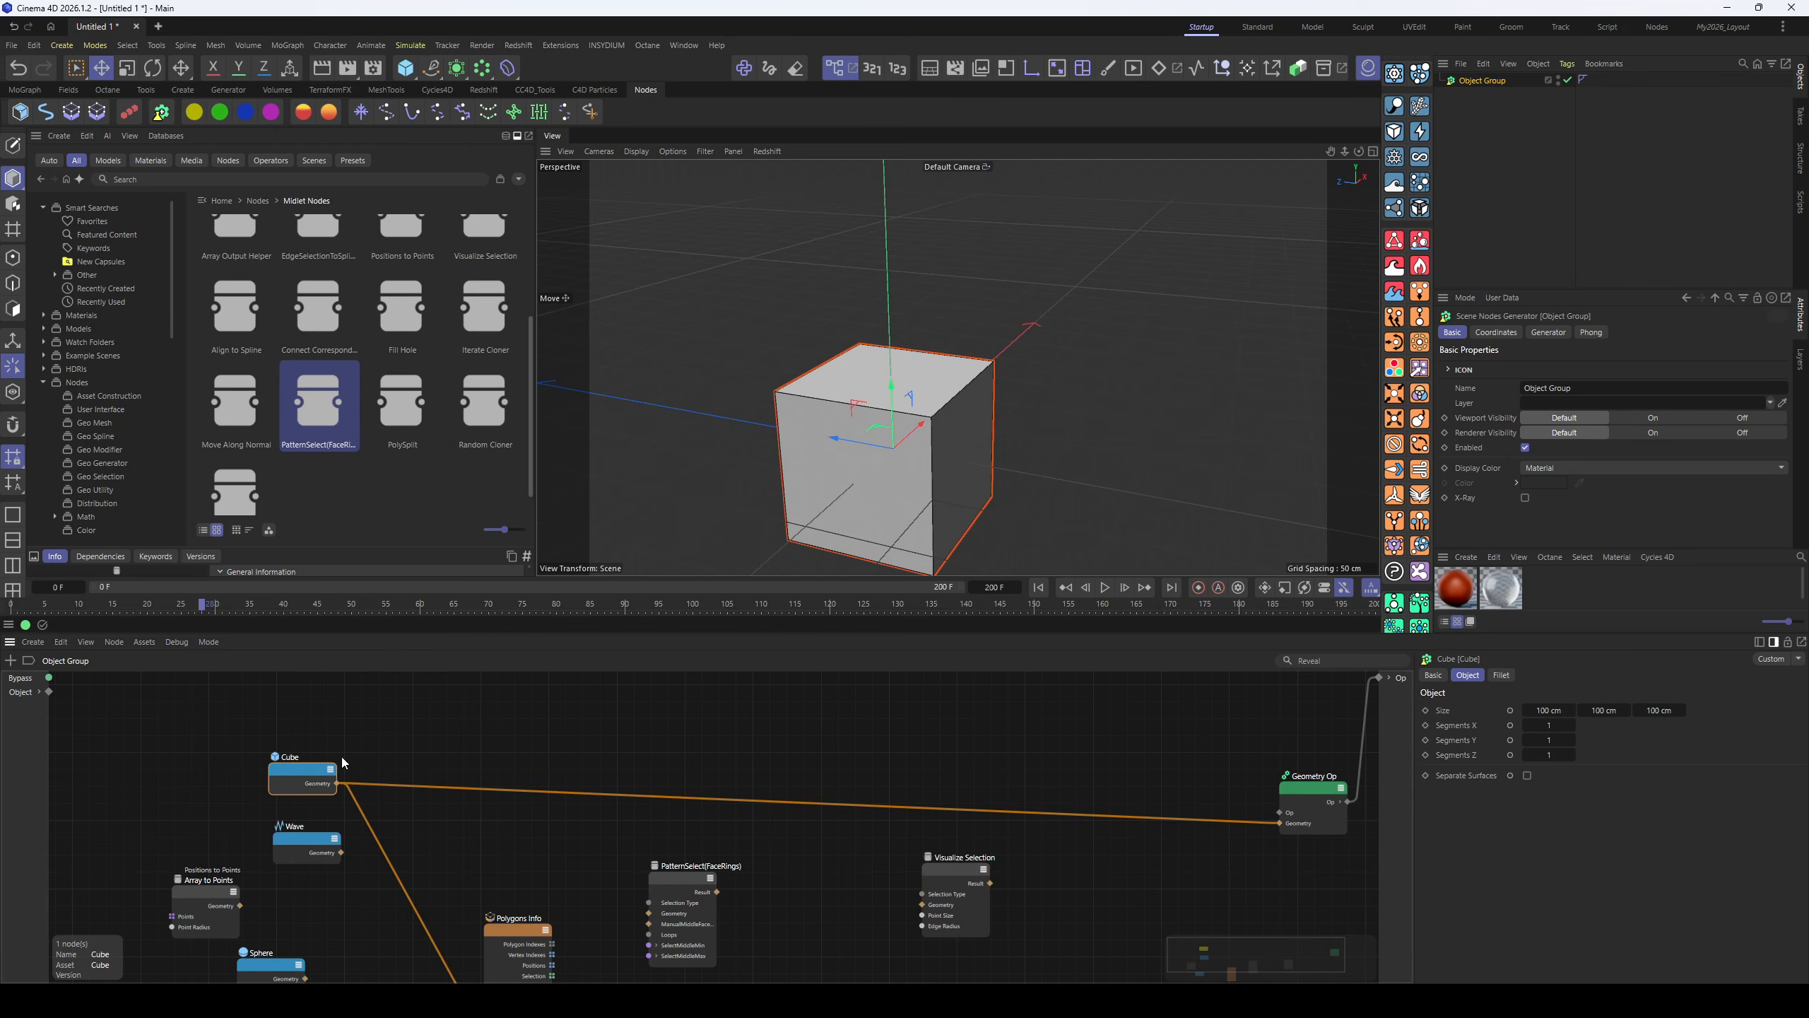
pyautogui.keyDown('shift'); pyautogui.click(1473, 756); pyautogui.keyUp('shift')
pyautogui.doubleClick(1555, 727)
pyautogui.write('9')
pyautogui.press('Return')
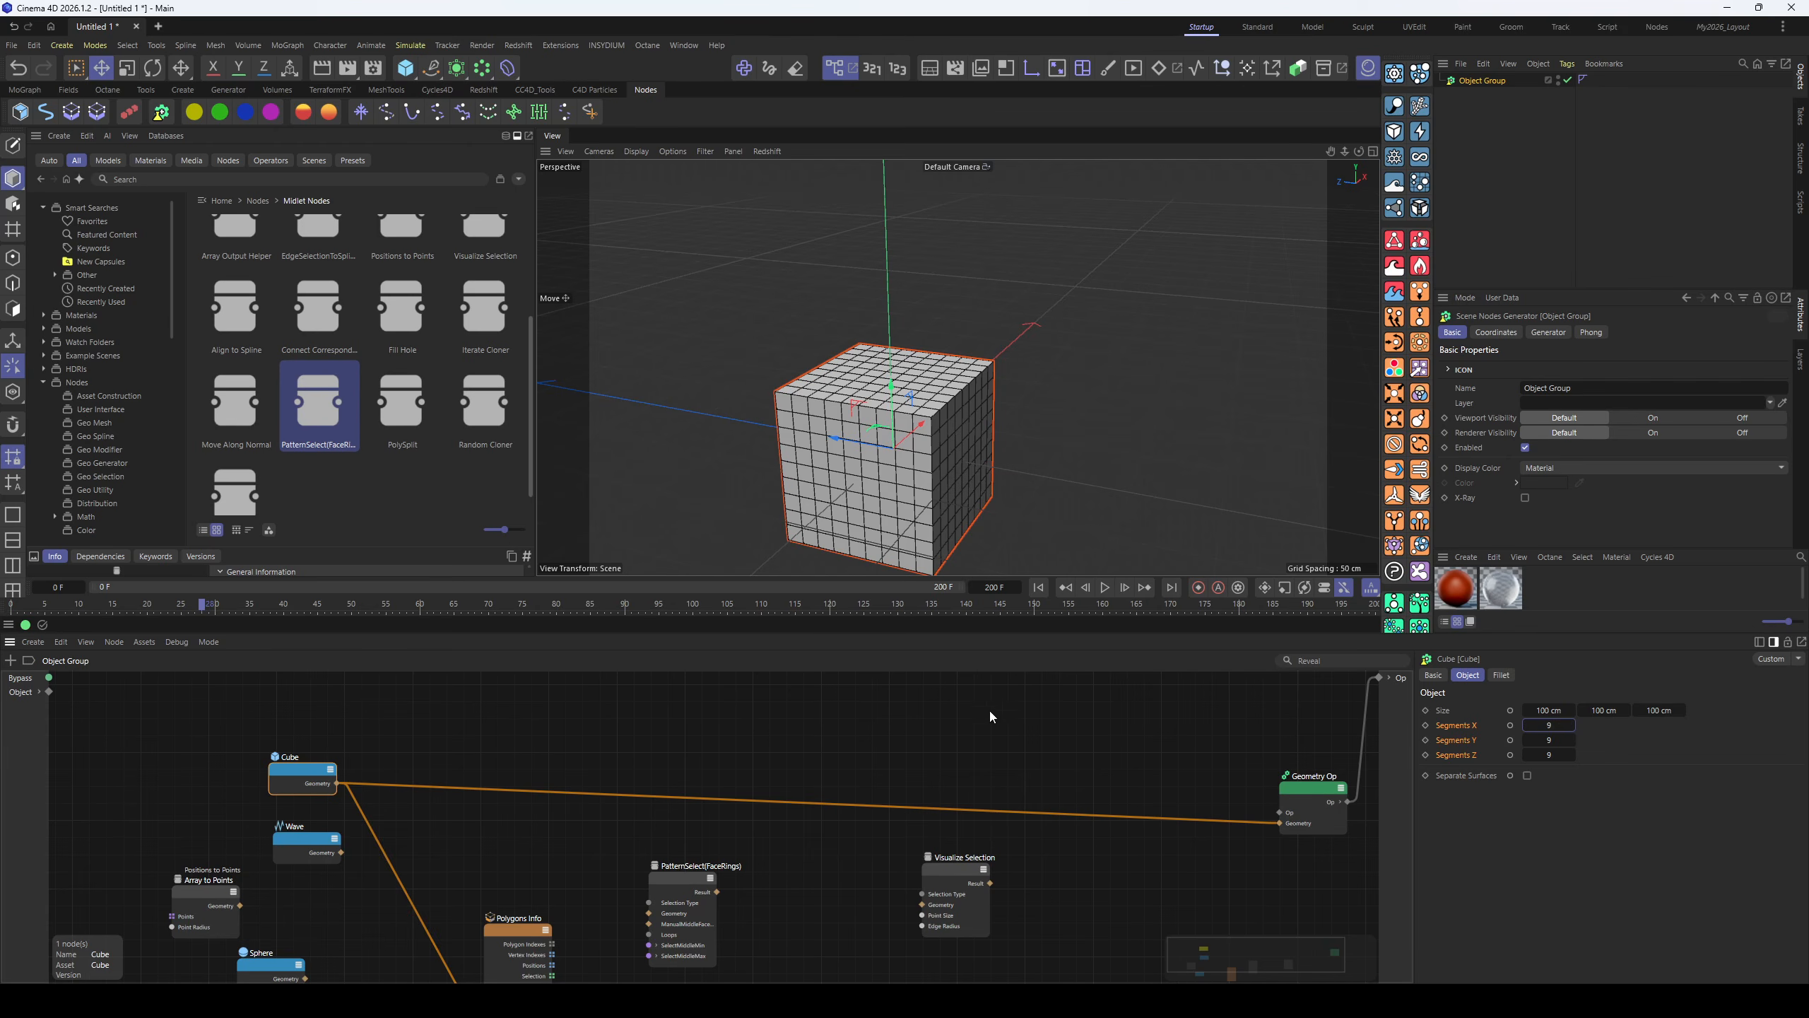
# - Place the PatternSelect(FaceRings) node above the Cube's wire and feed the Cube's geometry into its Geometry input
pyautogui.moveTo(665, 885); pyautogui.dragTo(754, 707)
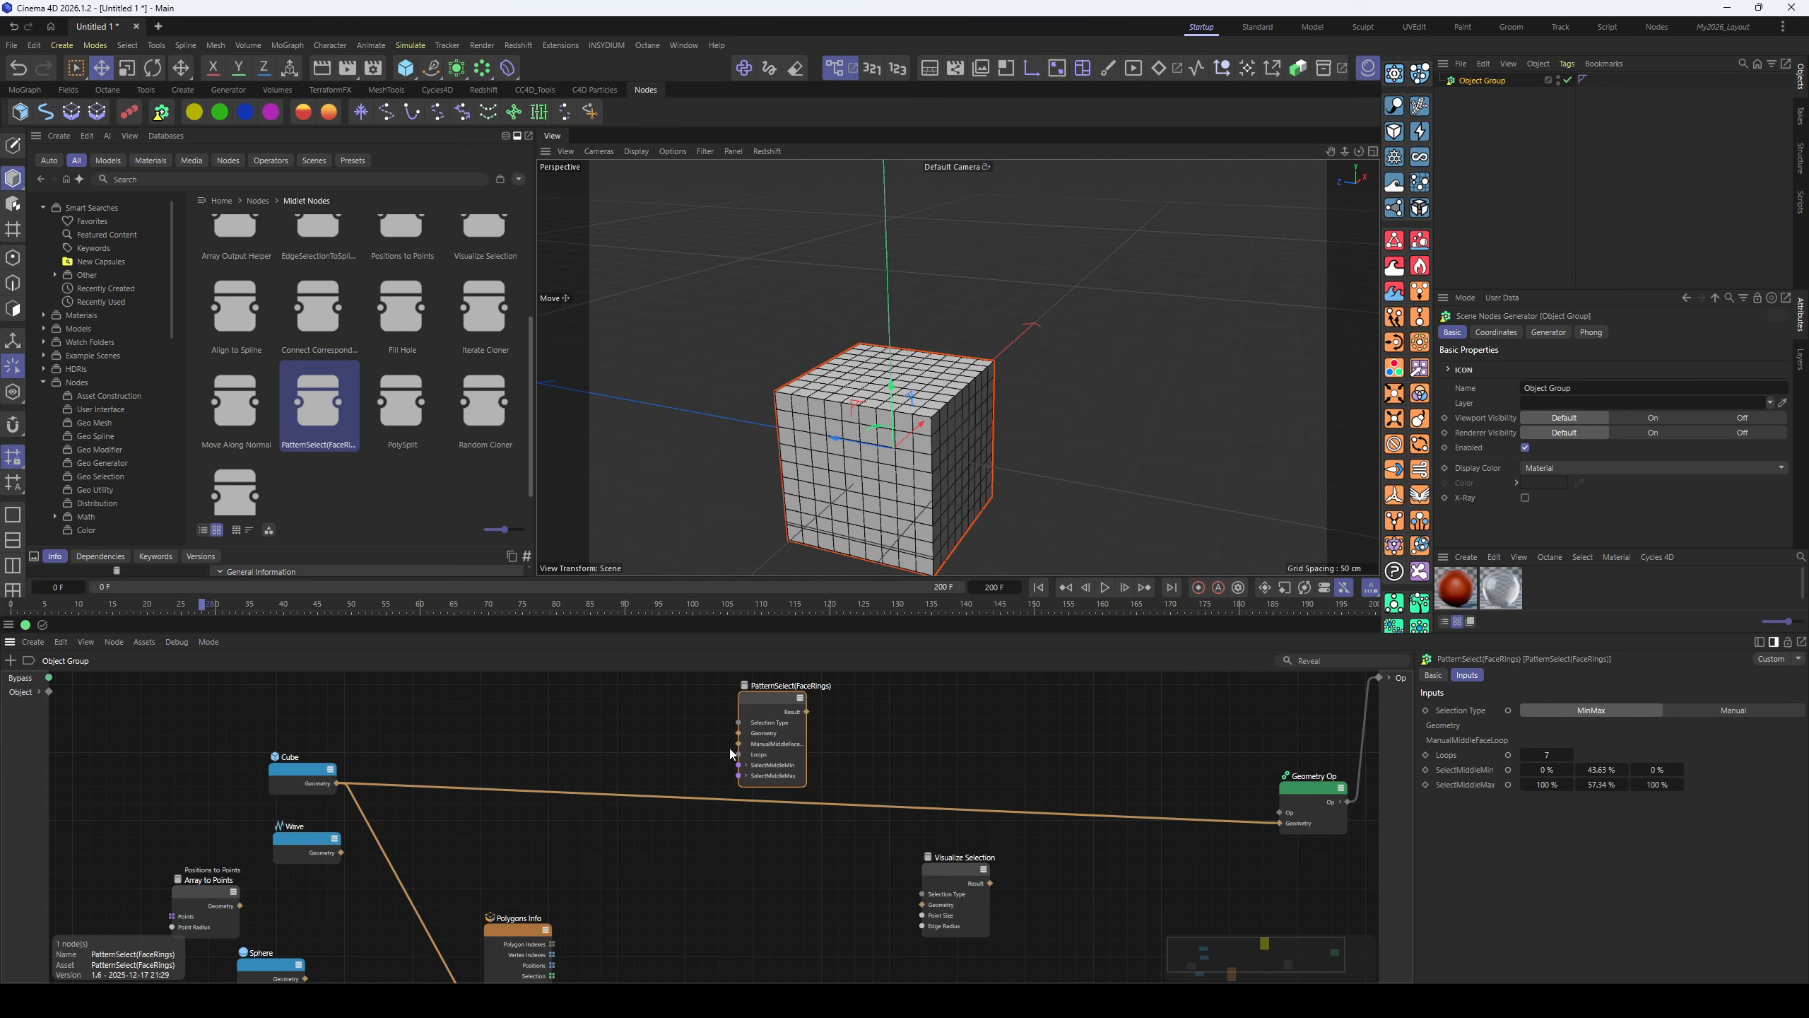
pyautogui.moveTo(729, 750); pyautogui.dragTo(696, 819, button='middle')
pyautogui.scroll(3, 744, 815)
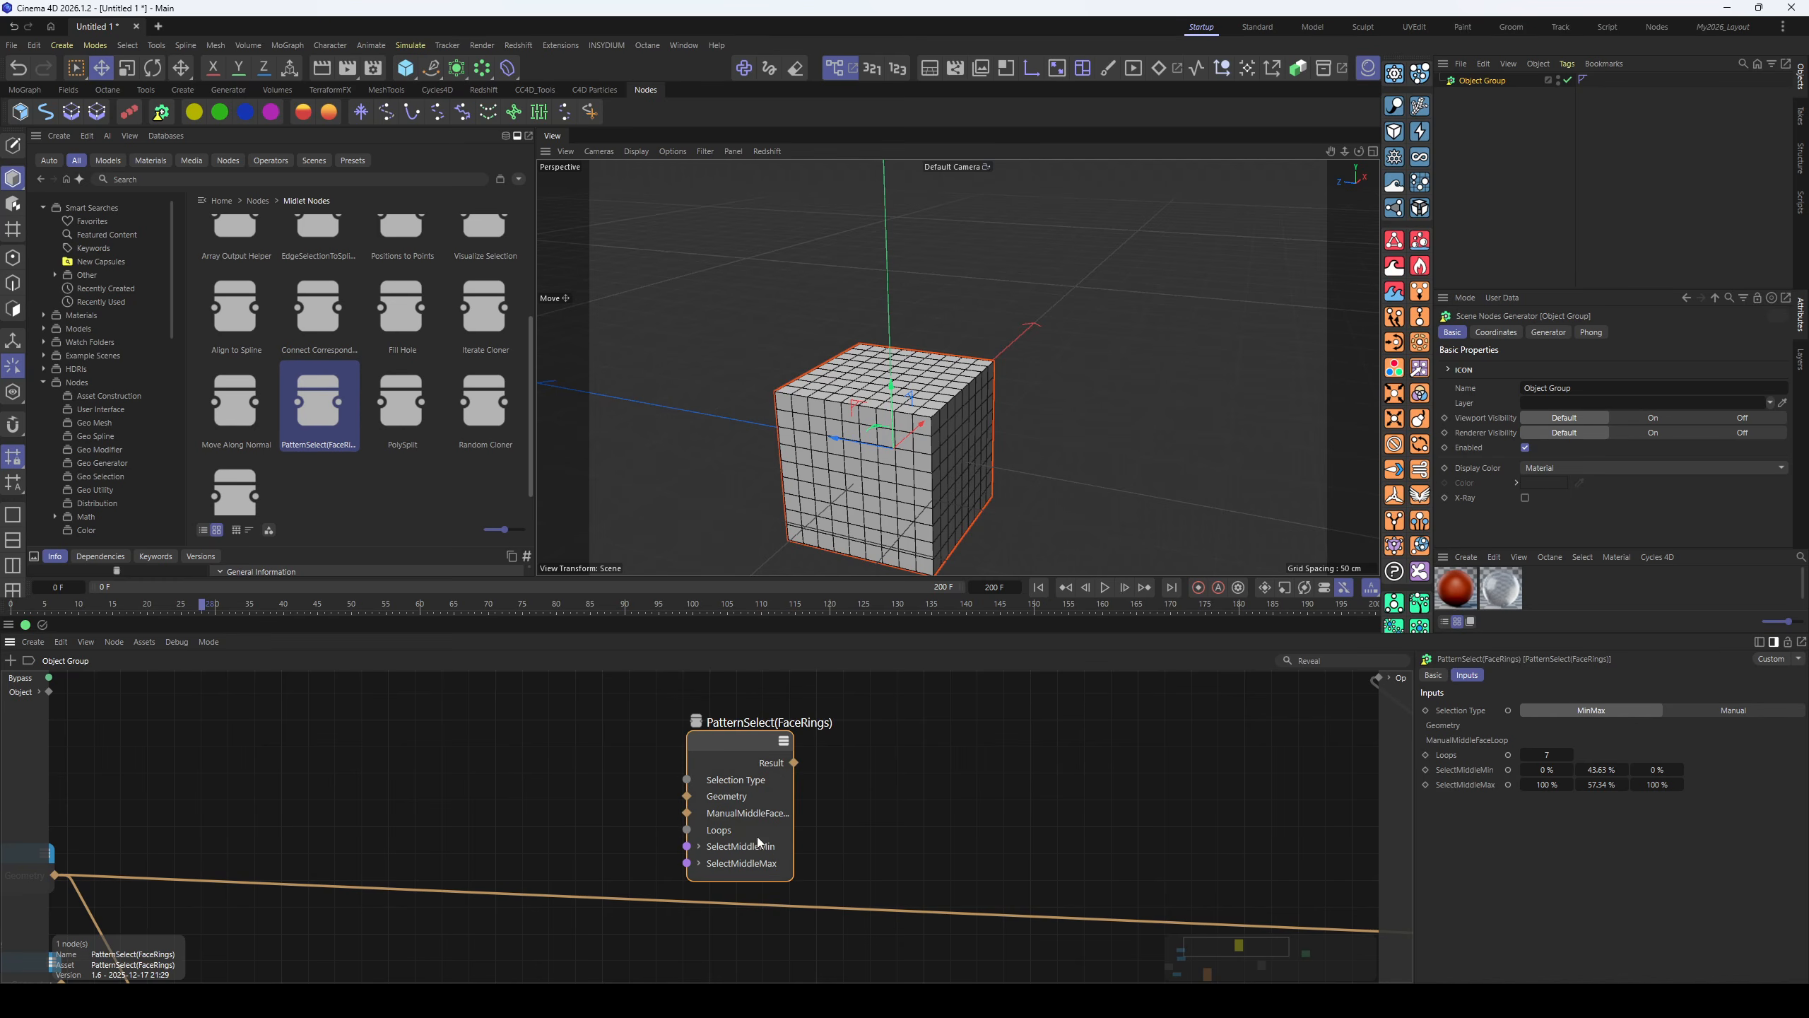
pyautogui.scroll(-3, 695, 867)
pyautogui.scroll(2, 712, 855)
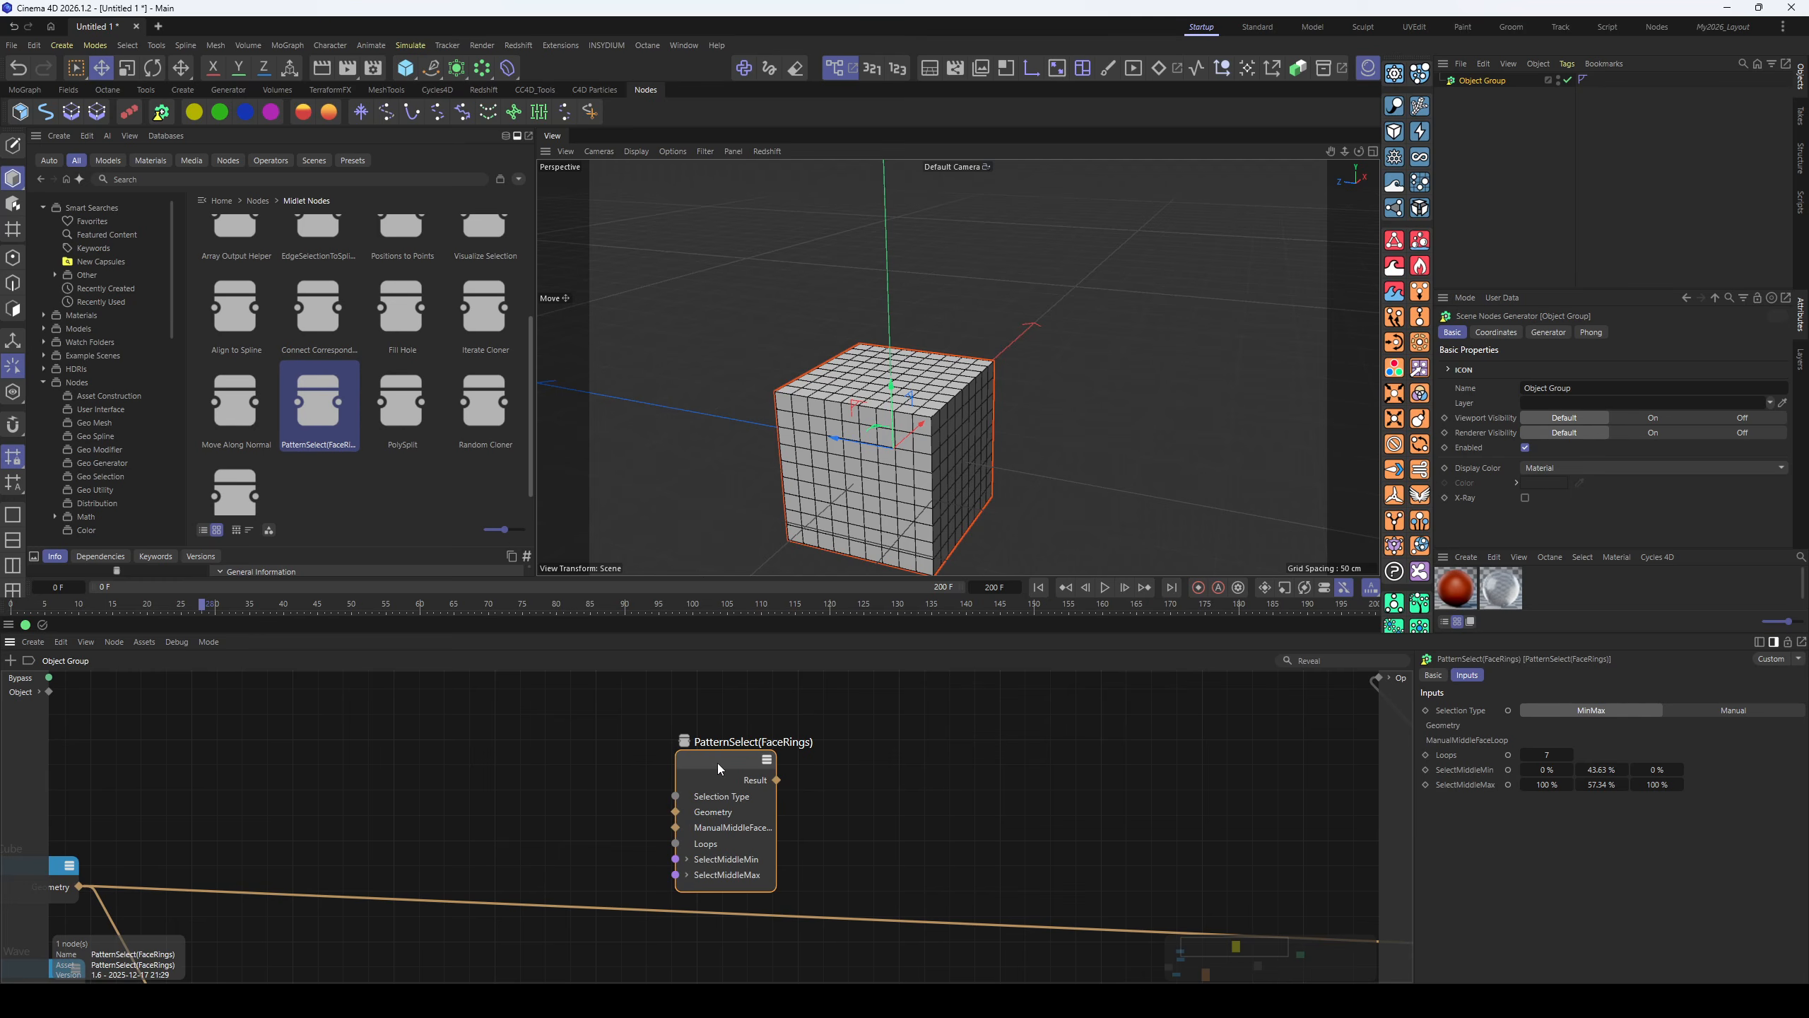
pyautogui.moveTo(717, 765); pyautogui.dragTo(721, 745)
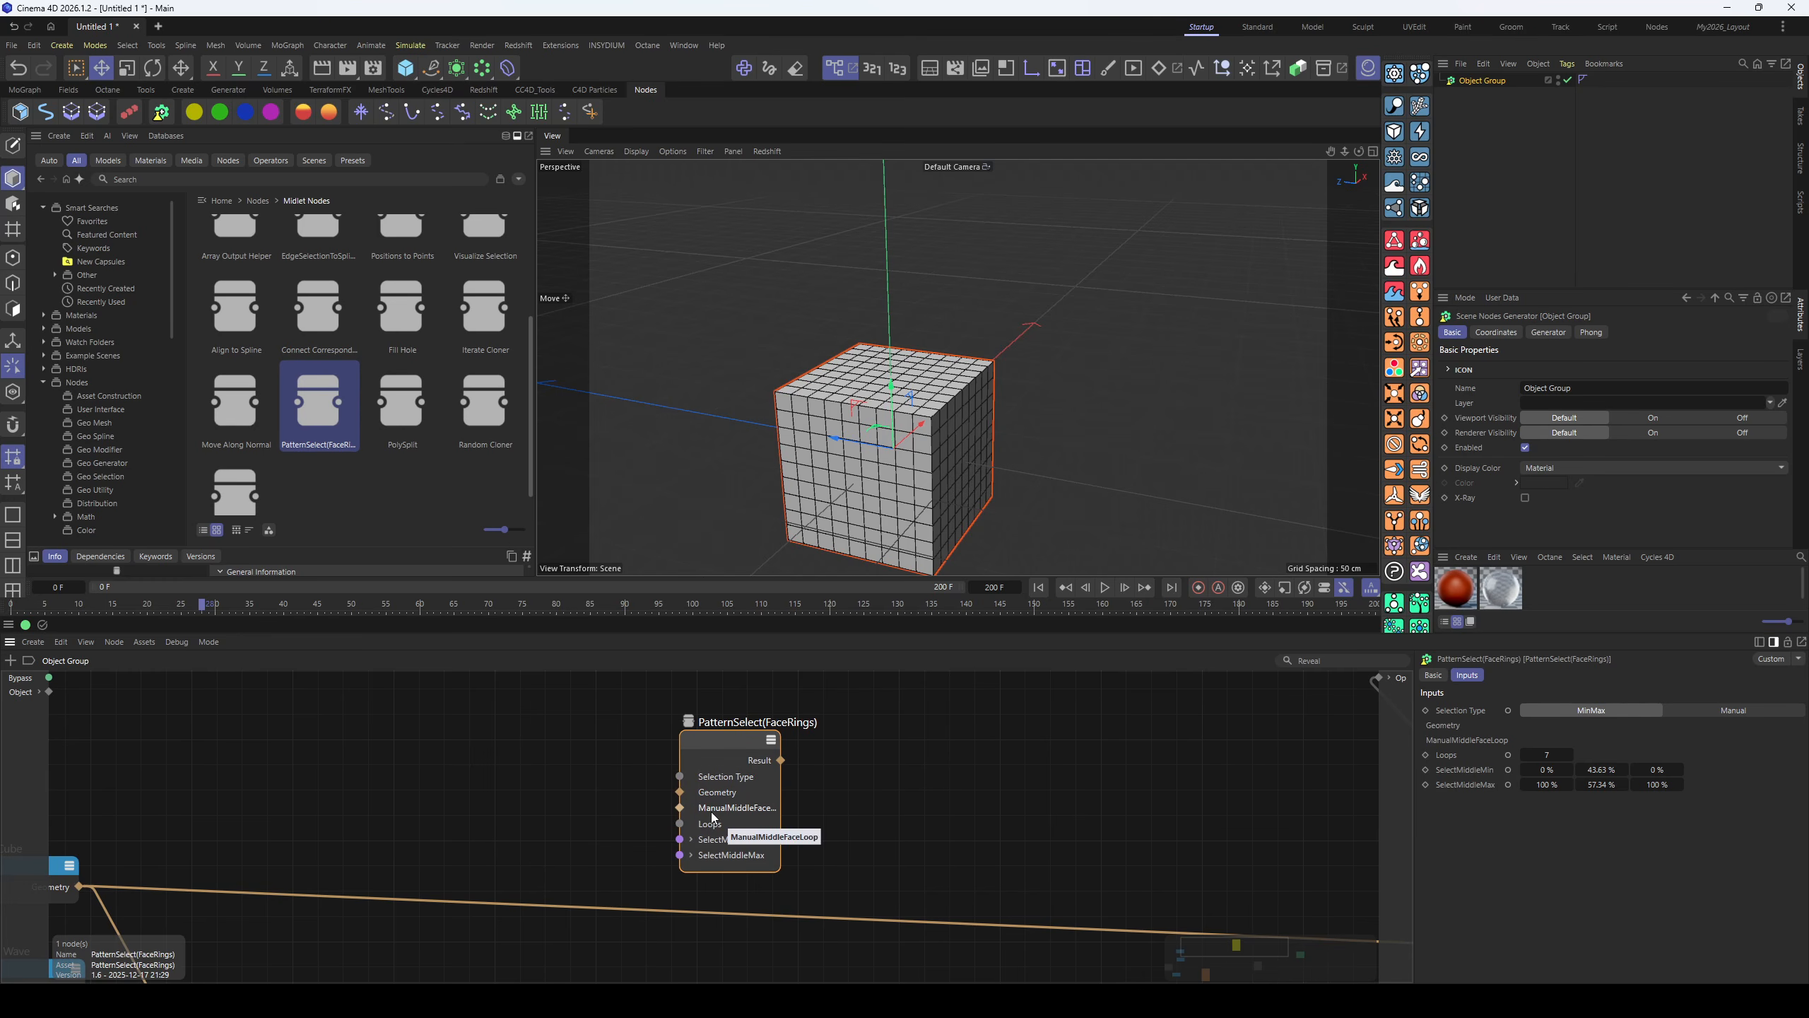
pyautogui.moveTo(554, 834); pyautogui.dragTo(649, 800, button='middle')
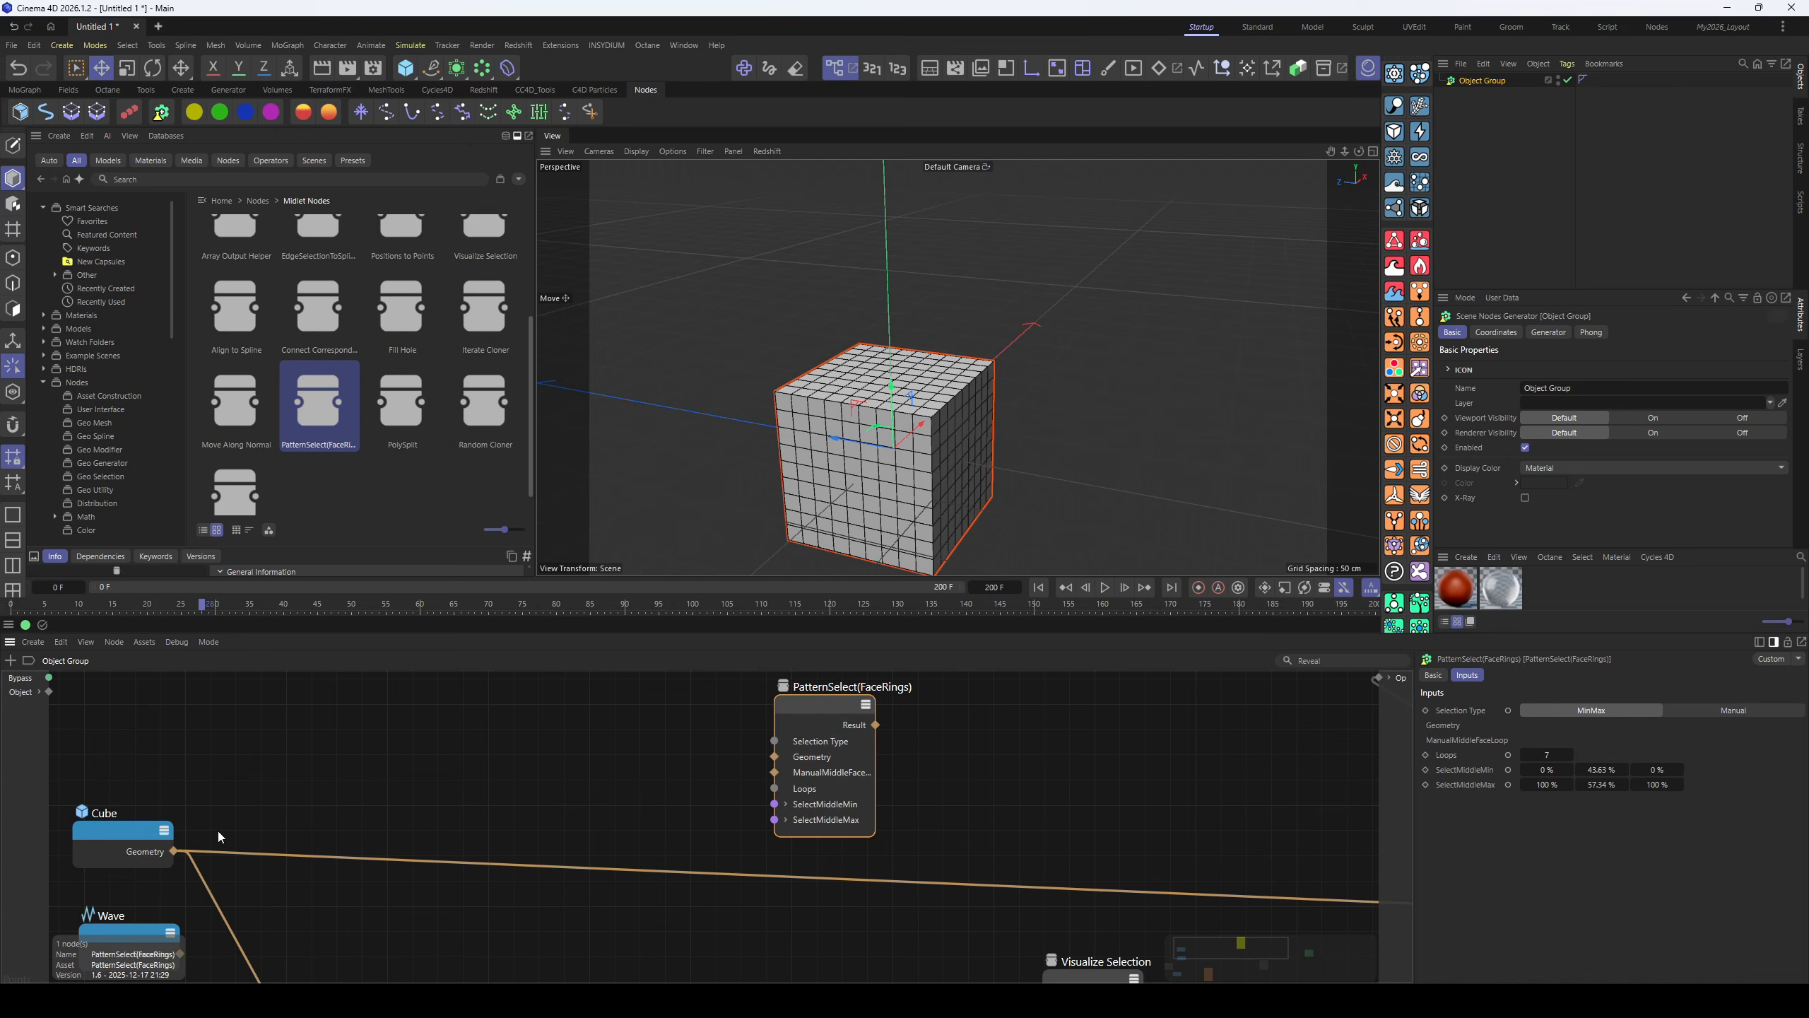
pyautogui.moveTo(172, 852); pyautogui.dragTo(777, 756)
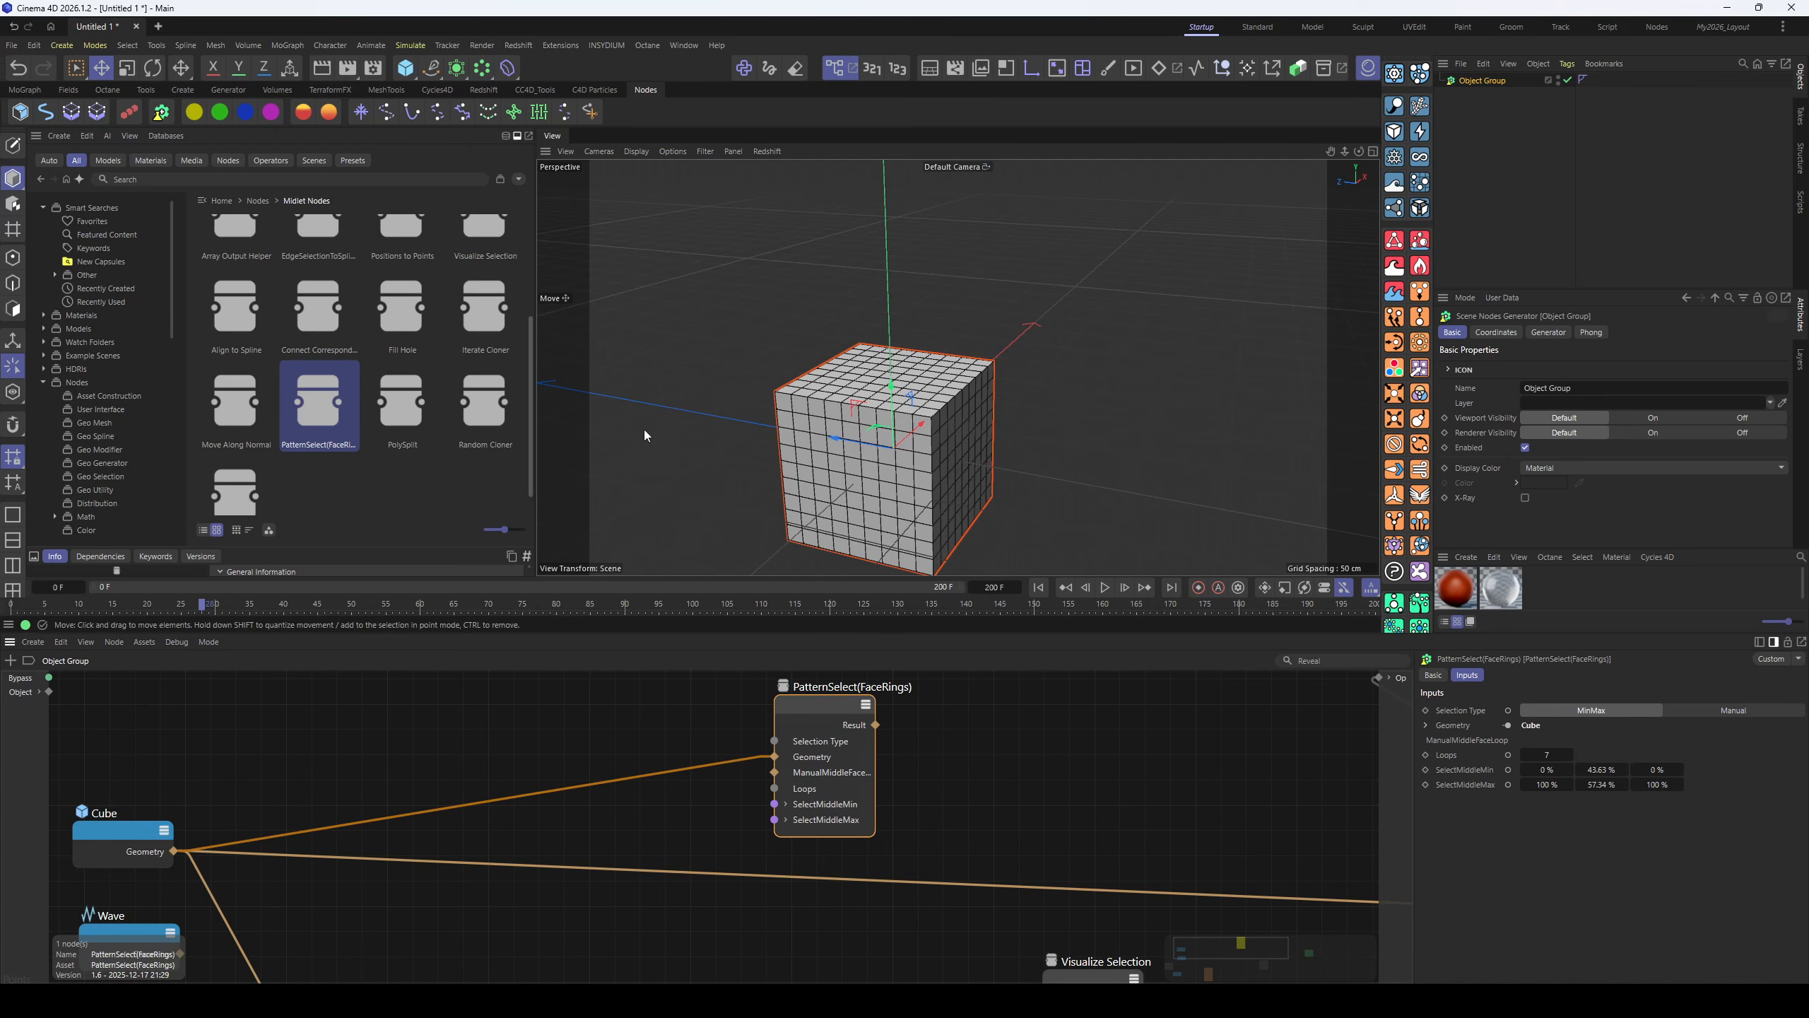
# - Place Visualize Selection beside PatternSelect(FaceRings) and route the pattern result through it into Geometry Op
pyautogui.scroll(-4, 1060, 812)
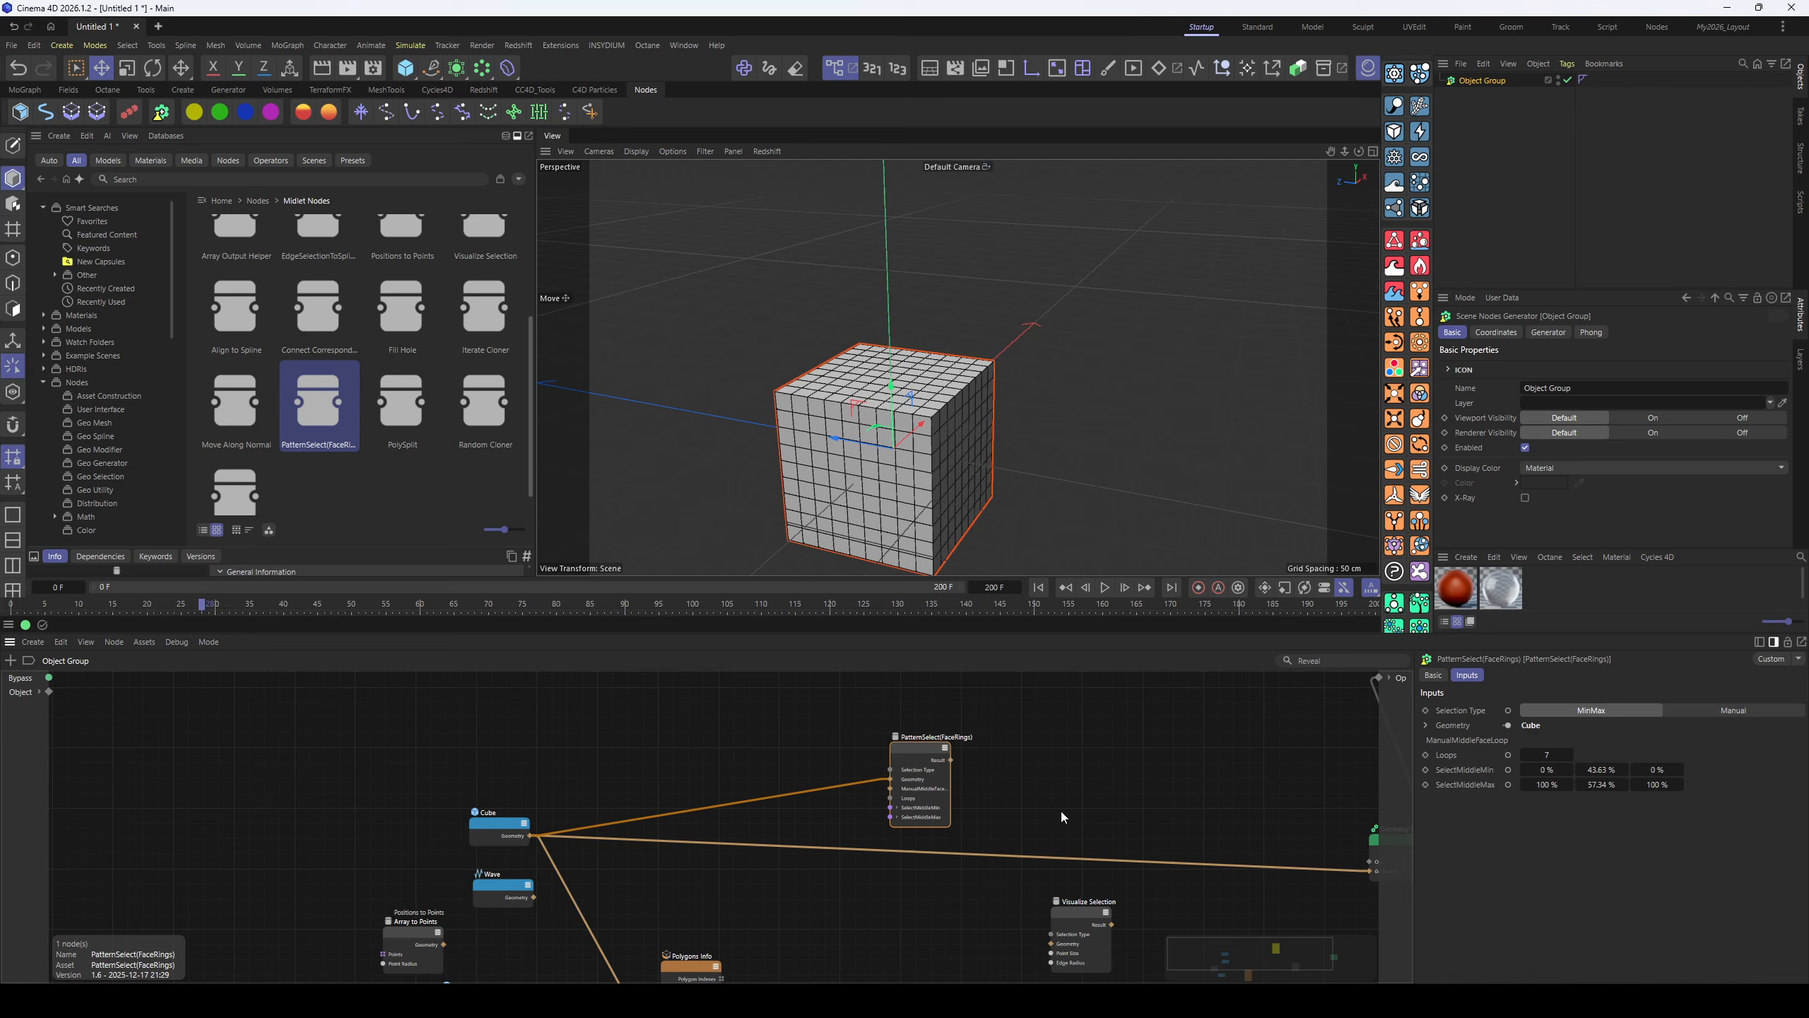
pyautogui.moveTo(919, 908); pyautogui.dragTo(937, 747)
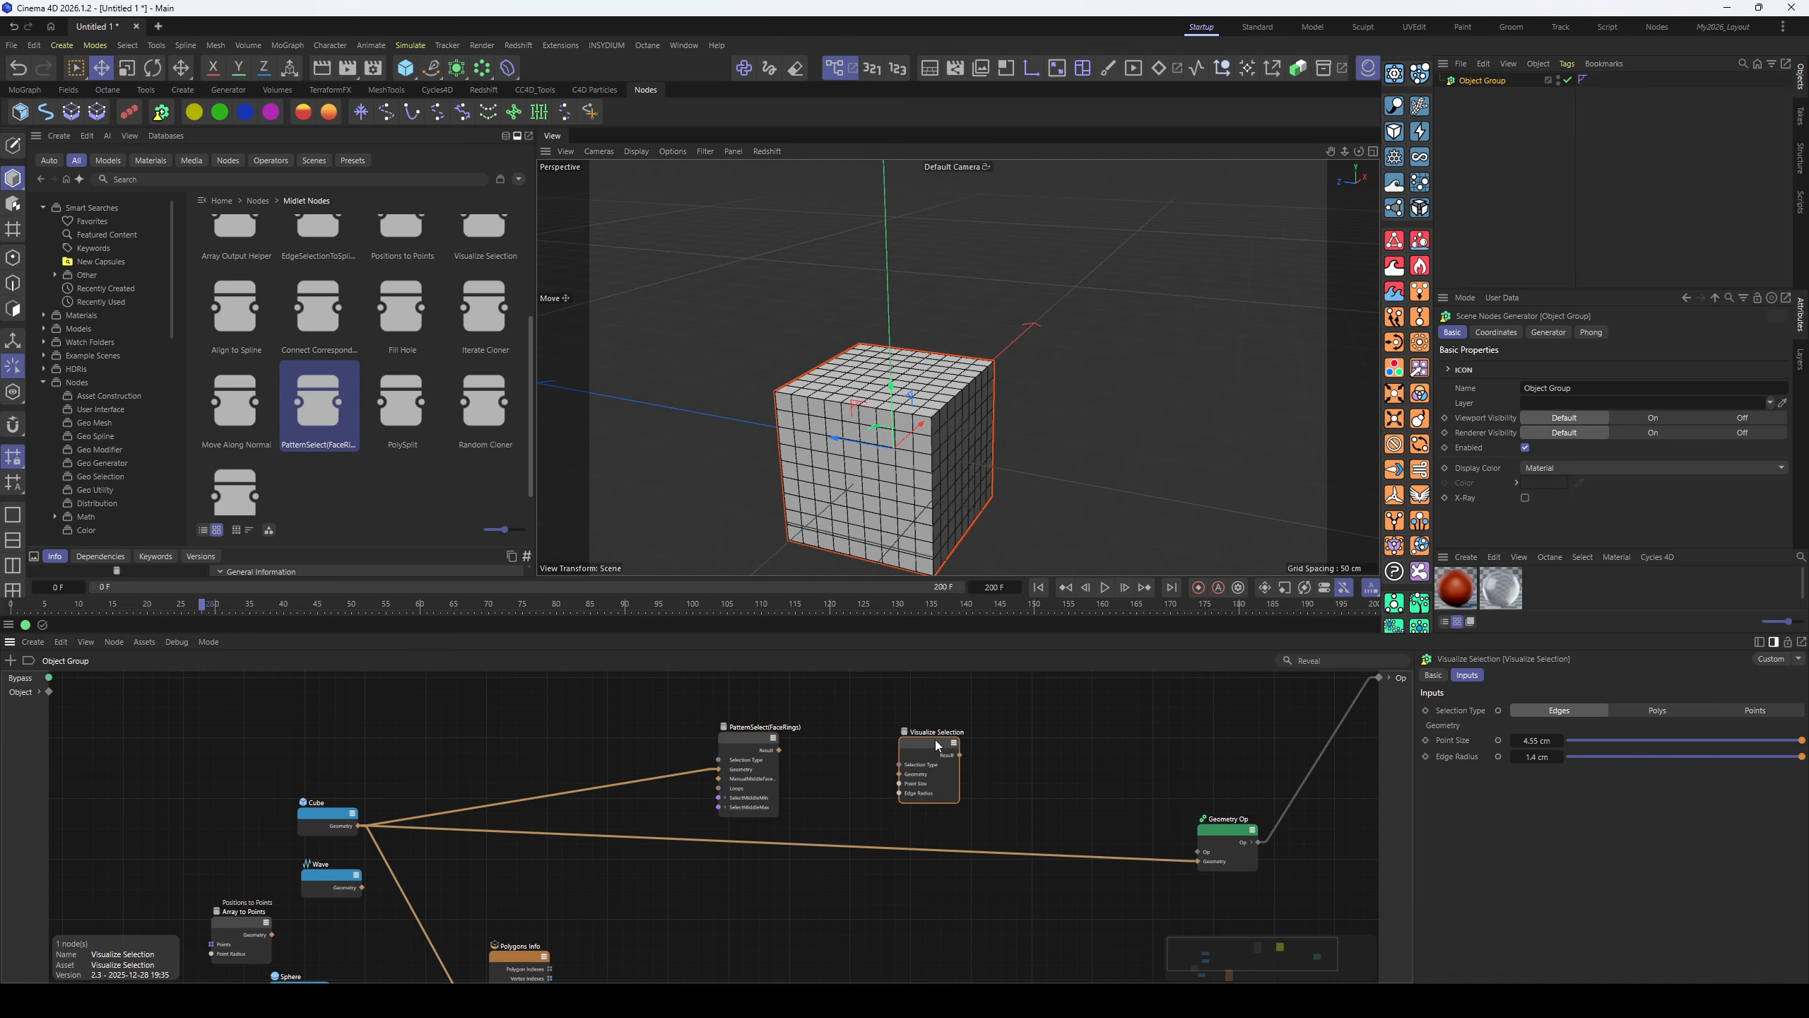
pyautogui.click(783, 750)
pyautogui.moveTo(779, 750); pyautogui.dragTo(1199, 861)
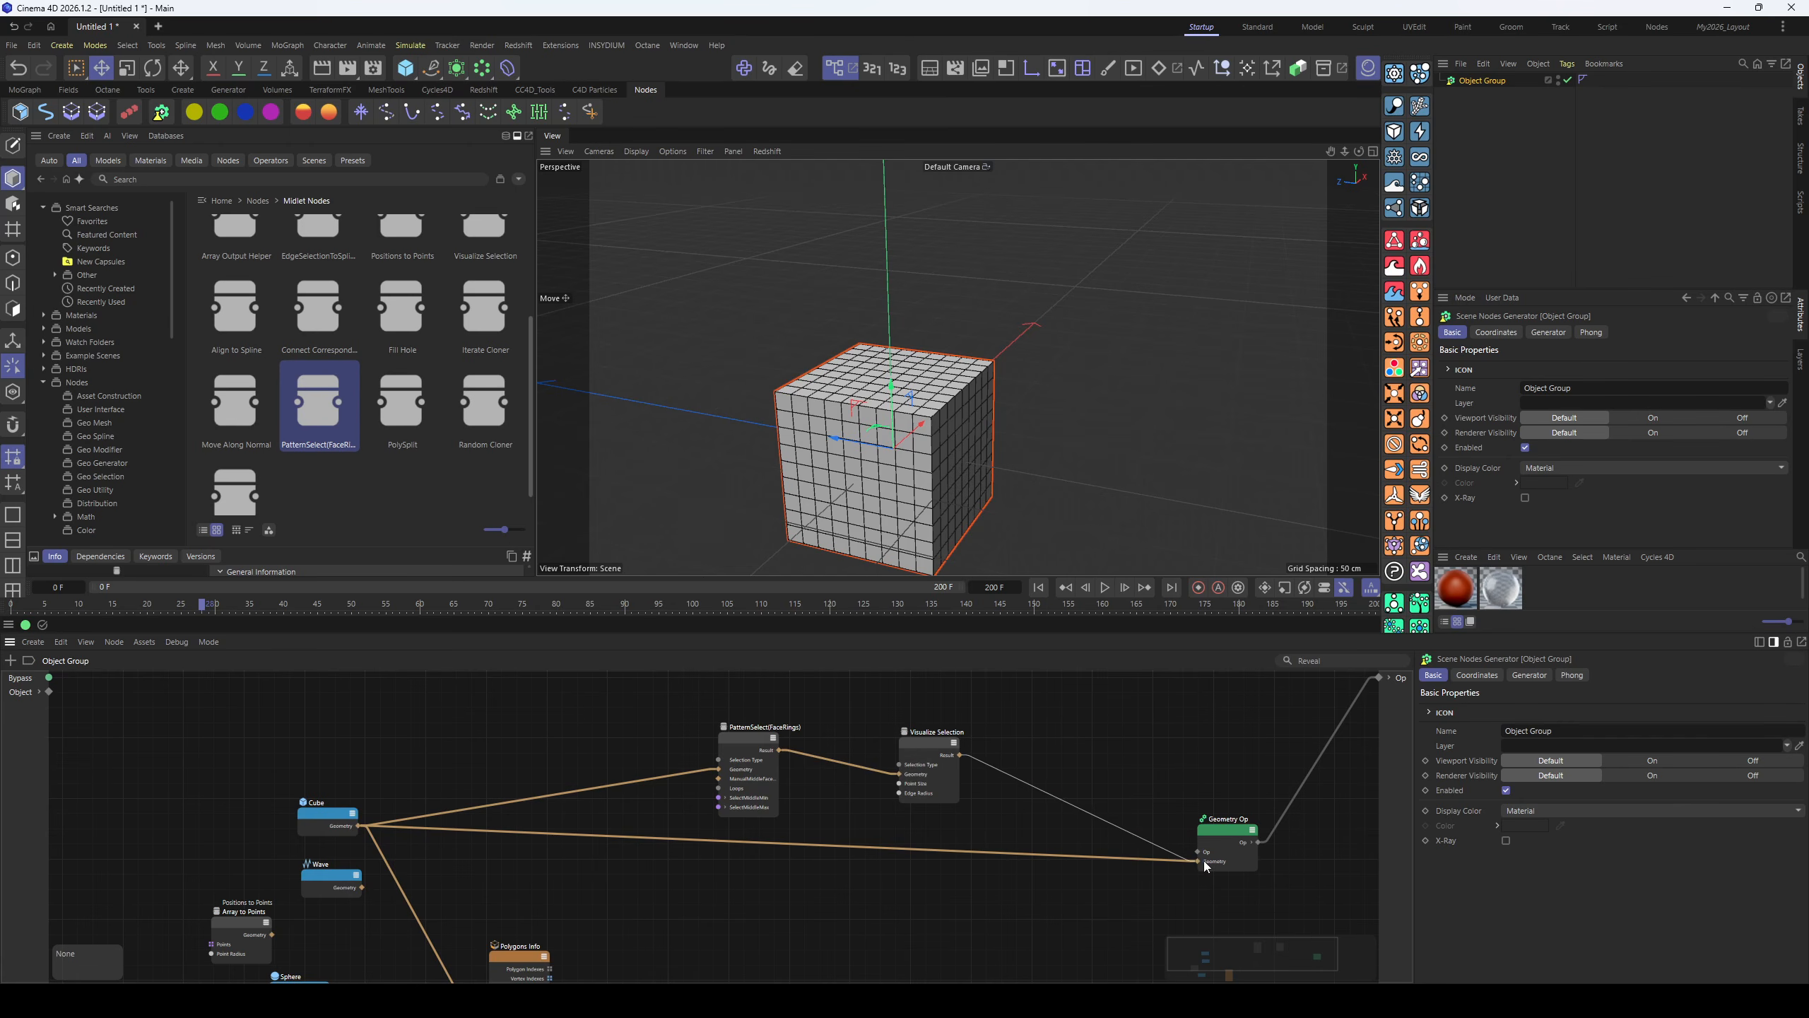
# - Set Visualize Selection's Selection Type to Polys and select the Object Group's Vertex Color tag to display its colors on the cube
pyautogui.click(933, 748)
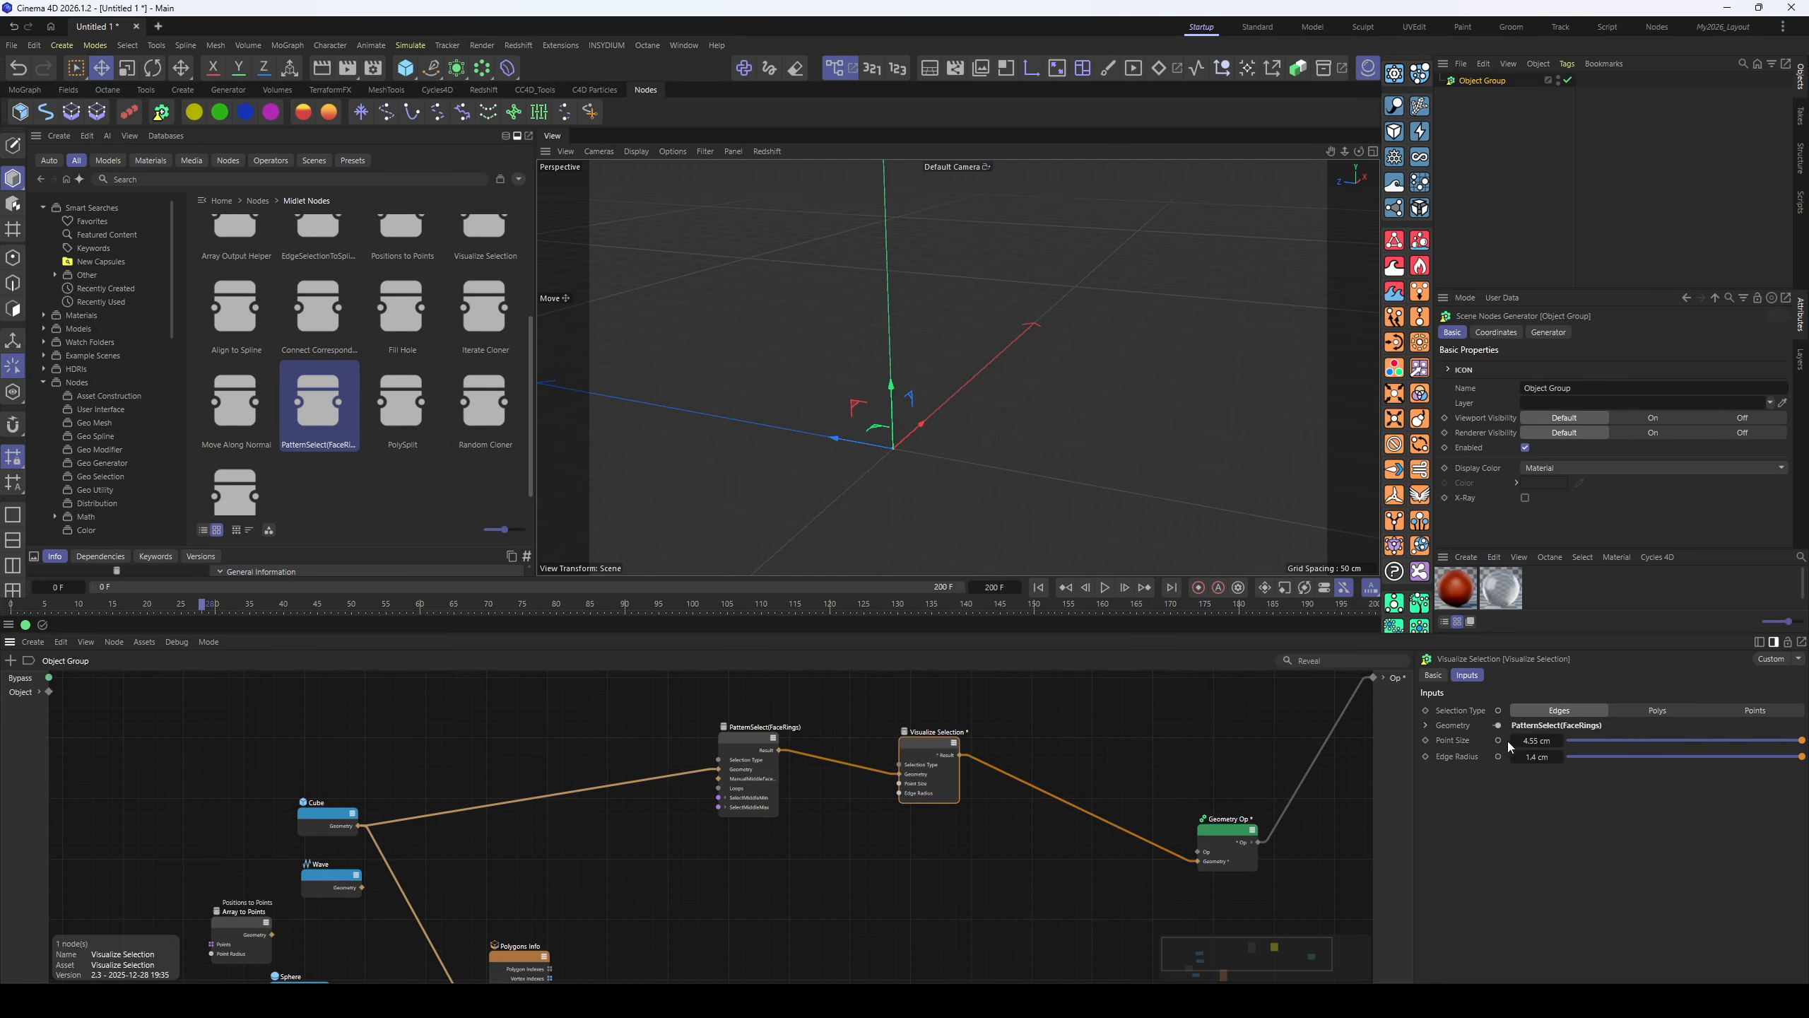
pyautogui.click(1641, 710)
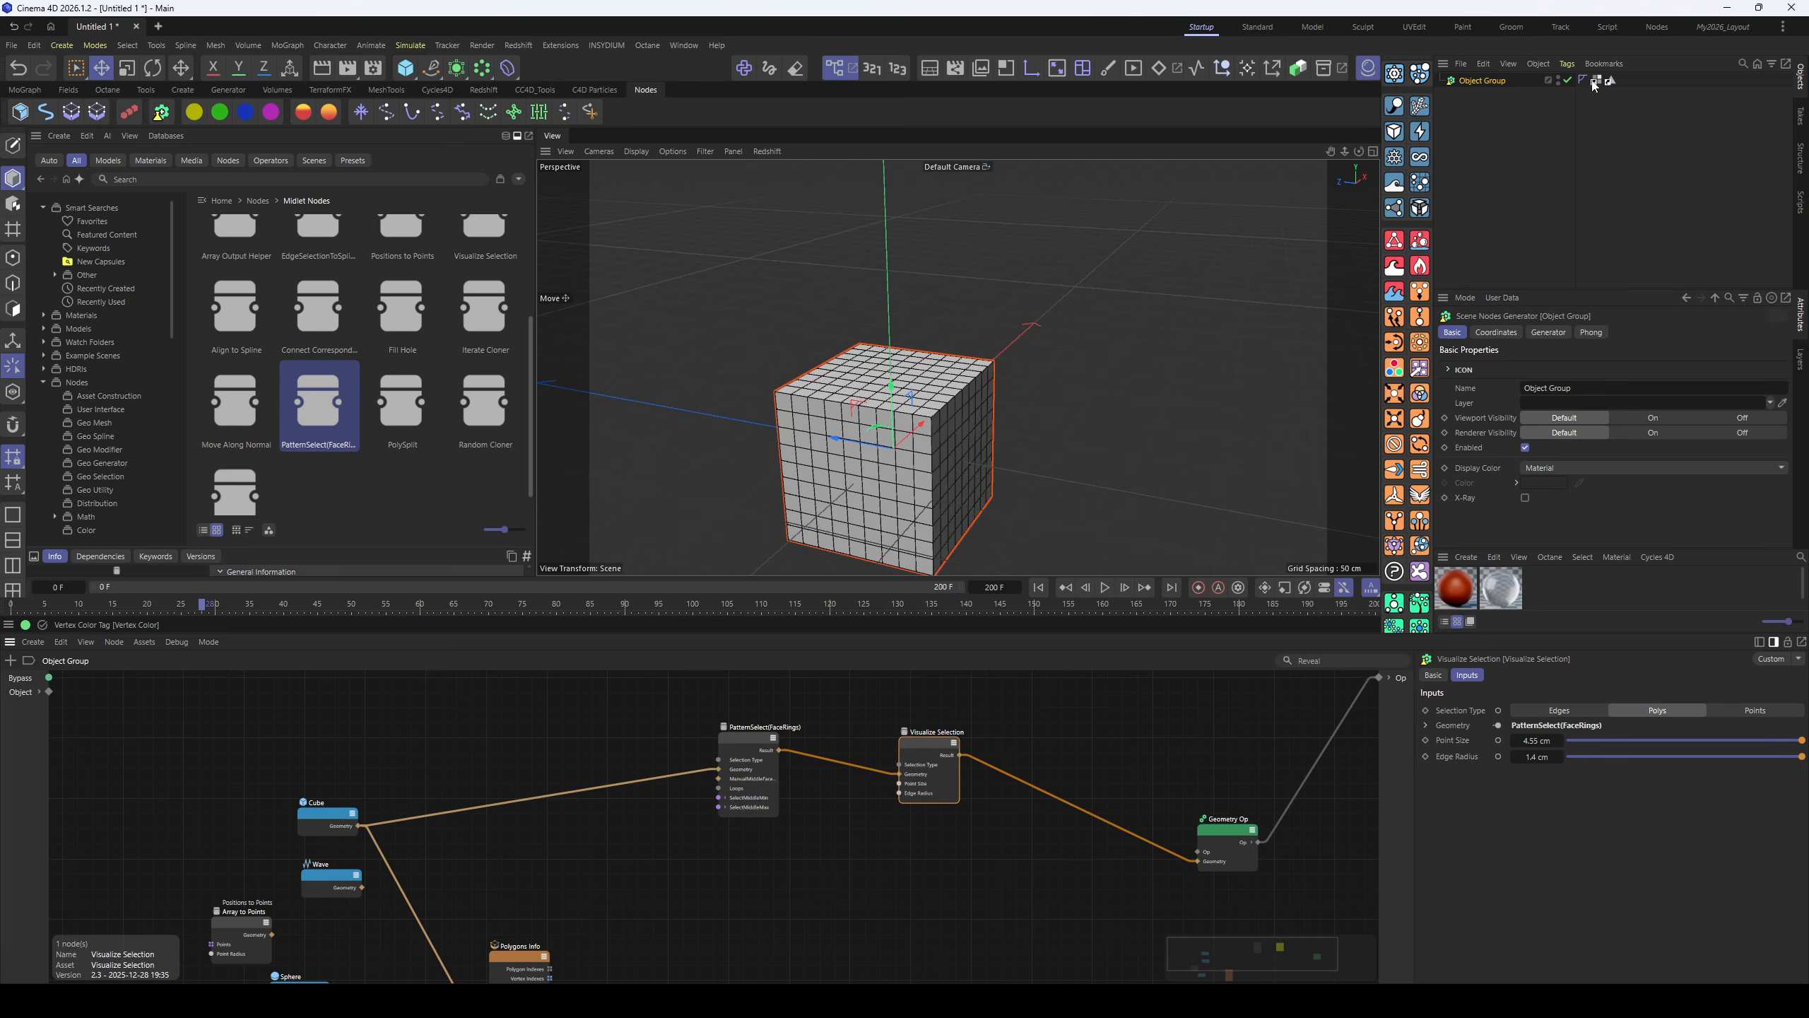
pyautogui.click(1597, 79)
# - Reduce PatternSelect(FaceRings)'s Loops to 1 and then 0, reposition its node and inspect the selected rings around the cube
pyautogui.click(801, 747)
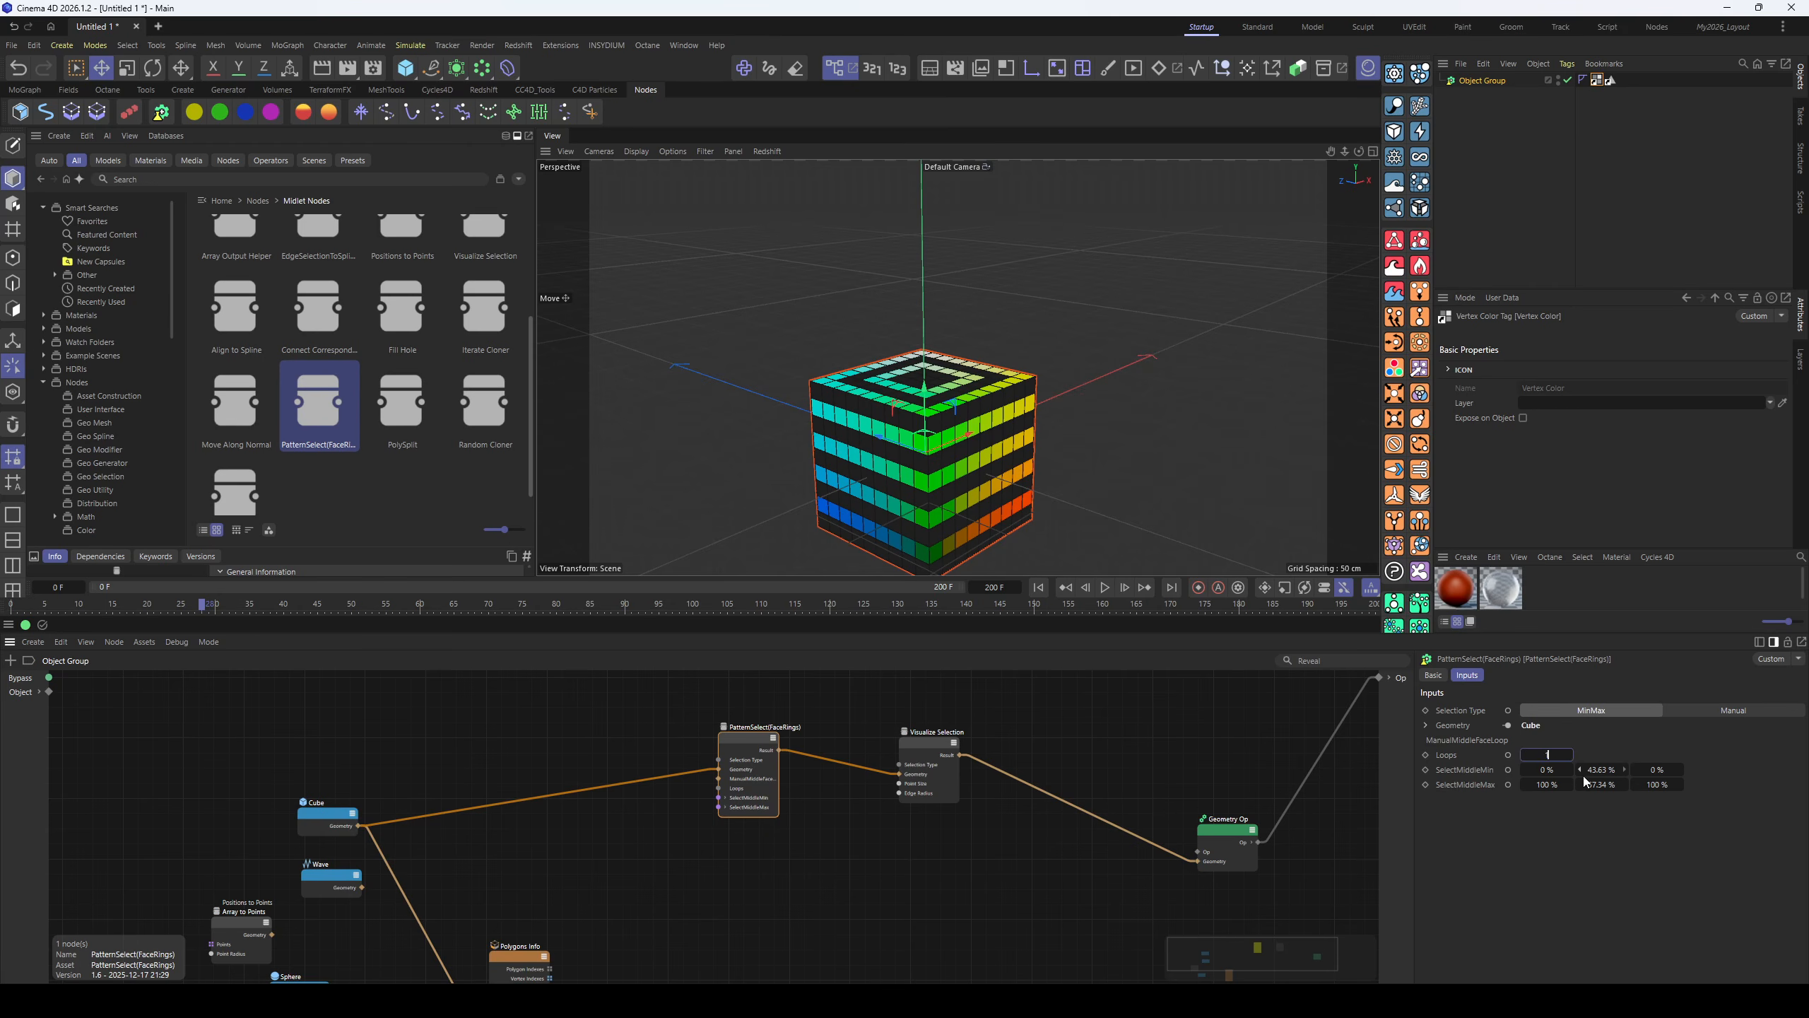
pyautogui.press('Return')
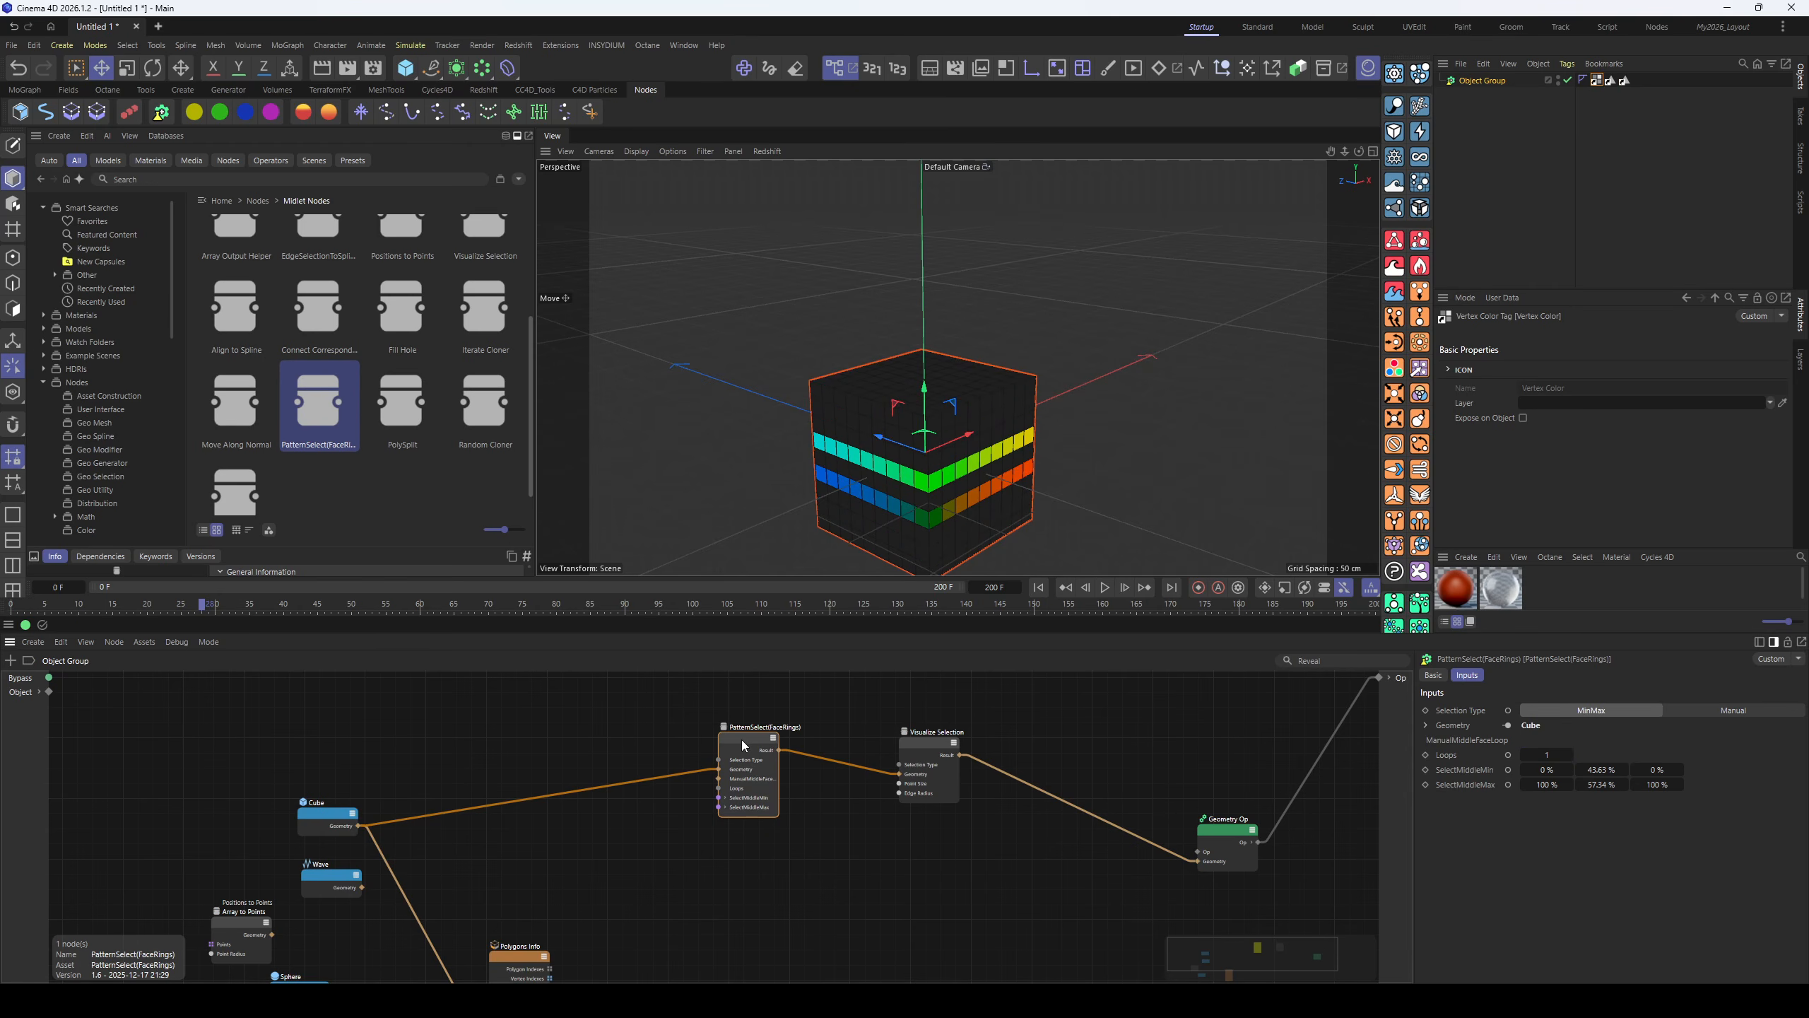
pyautogui.moveTo(741, 745); pyautogui.dragTo(707, 768)
pyautogui.keyDown('alt'); pyautogui.moveTo(941, 485); pyautogui.dragTo(1086, 648); pyautogui.keyUp('alt')
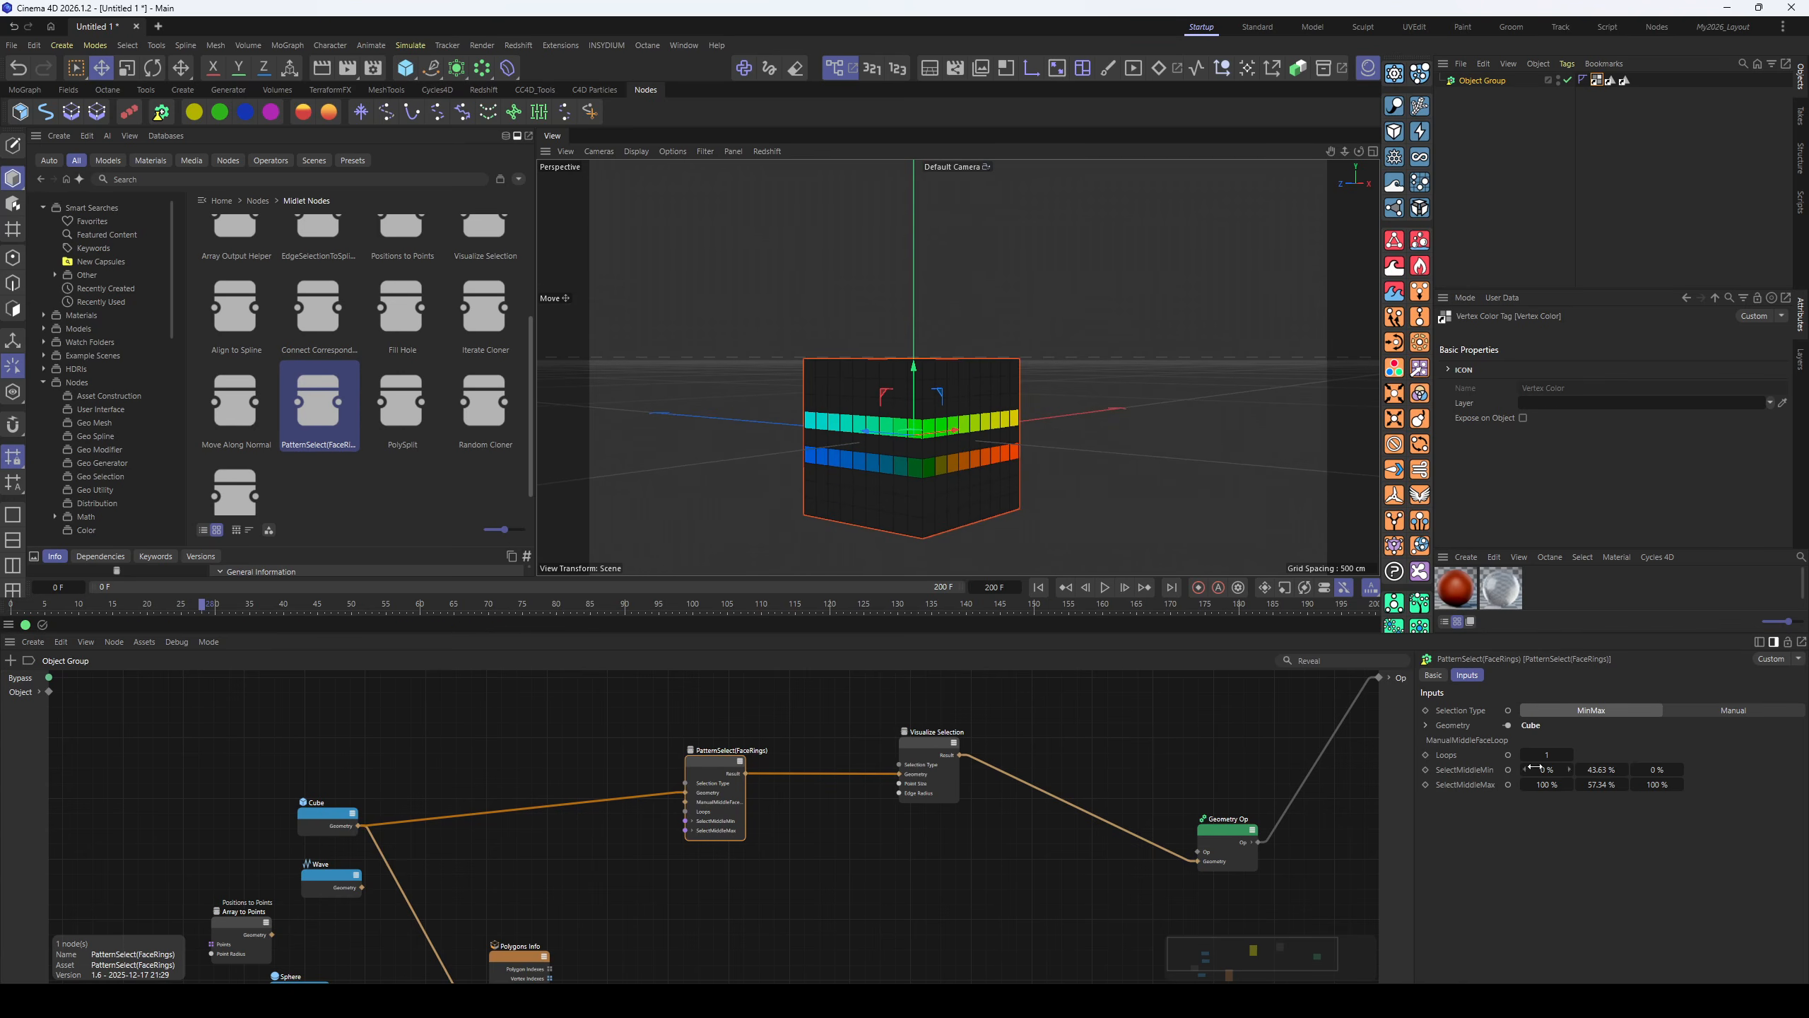
pyautogui.keyDown('alt'); pyautogui.moveTo(912, 449); pyautogui.dragTo(980, 513); pyautogui.keyUp('alt')
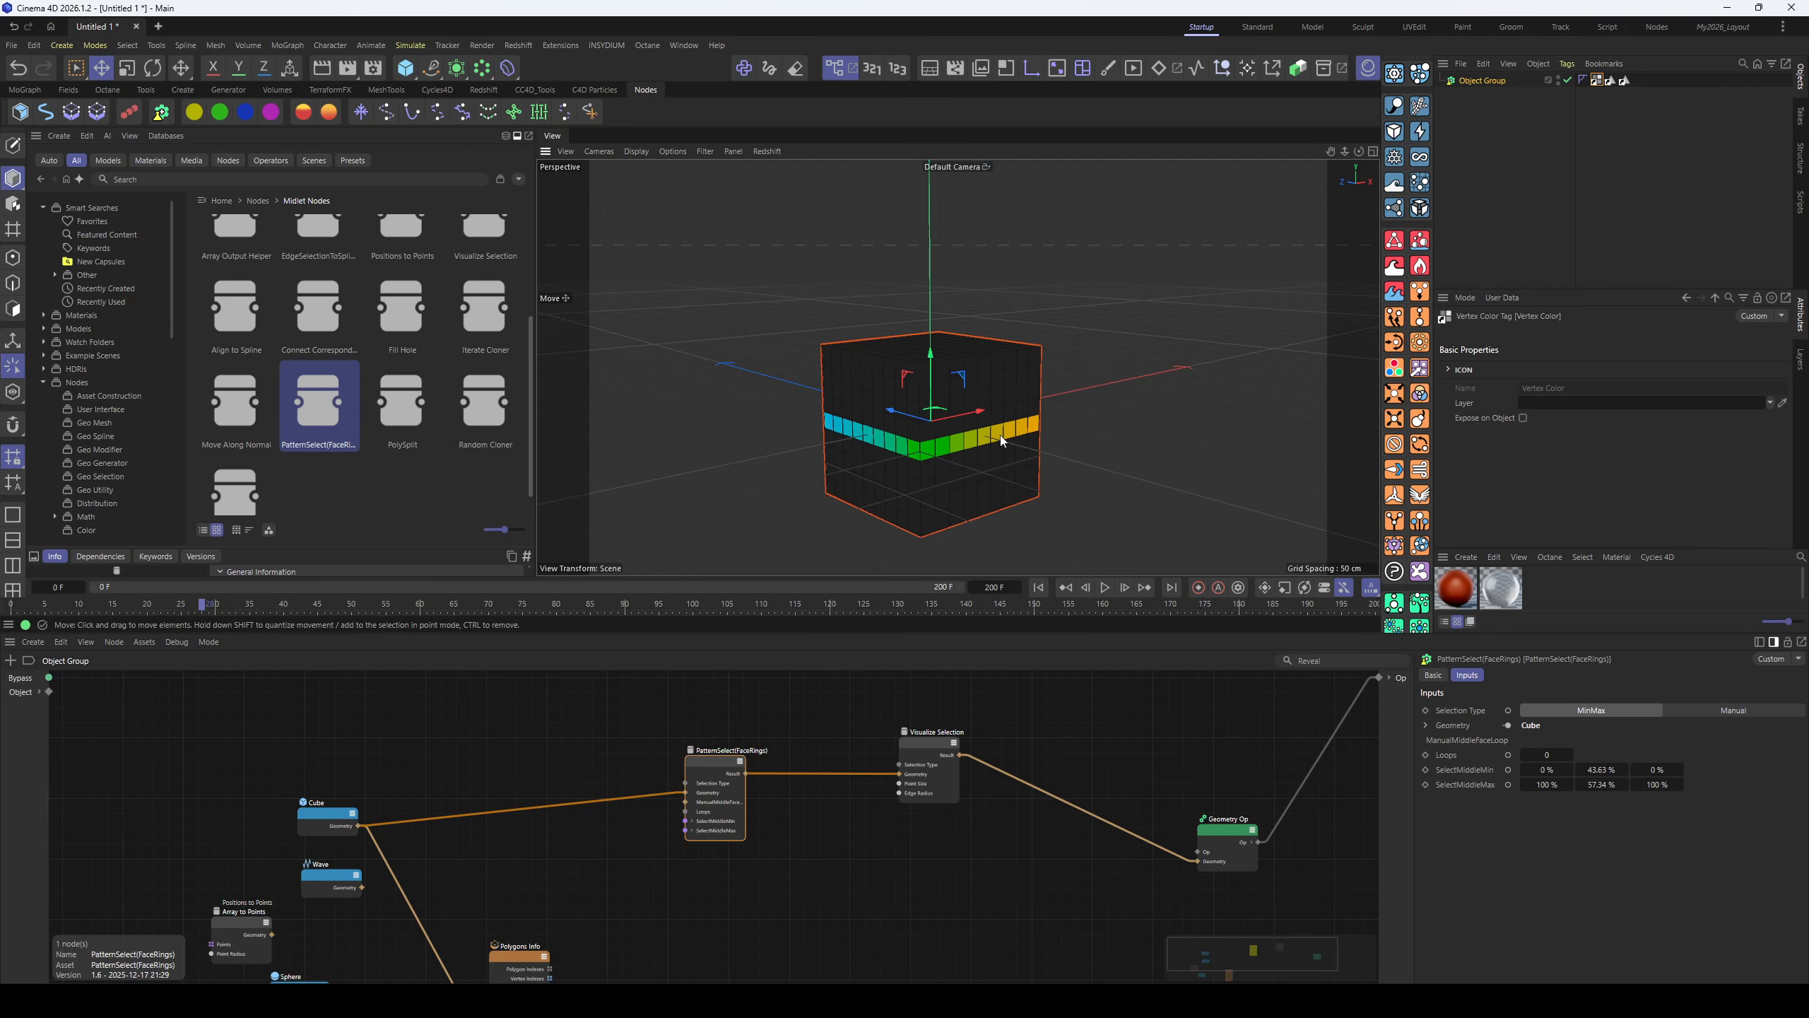
pyautogui.keyDown('alt'); pyautogui.moveTo(971, 465); pyautogui.dragTo(931, 465); pyautogui.keyUp('alt')
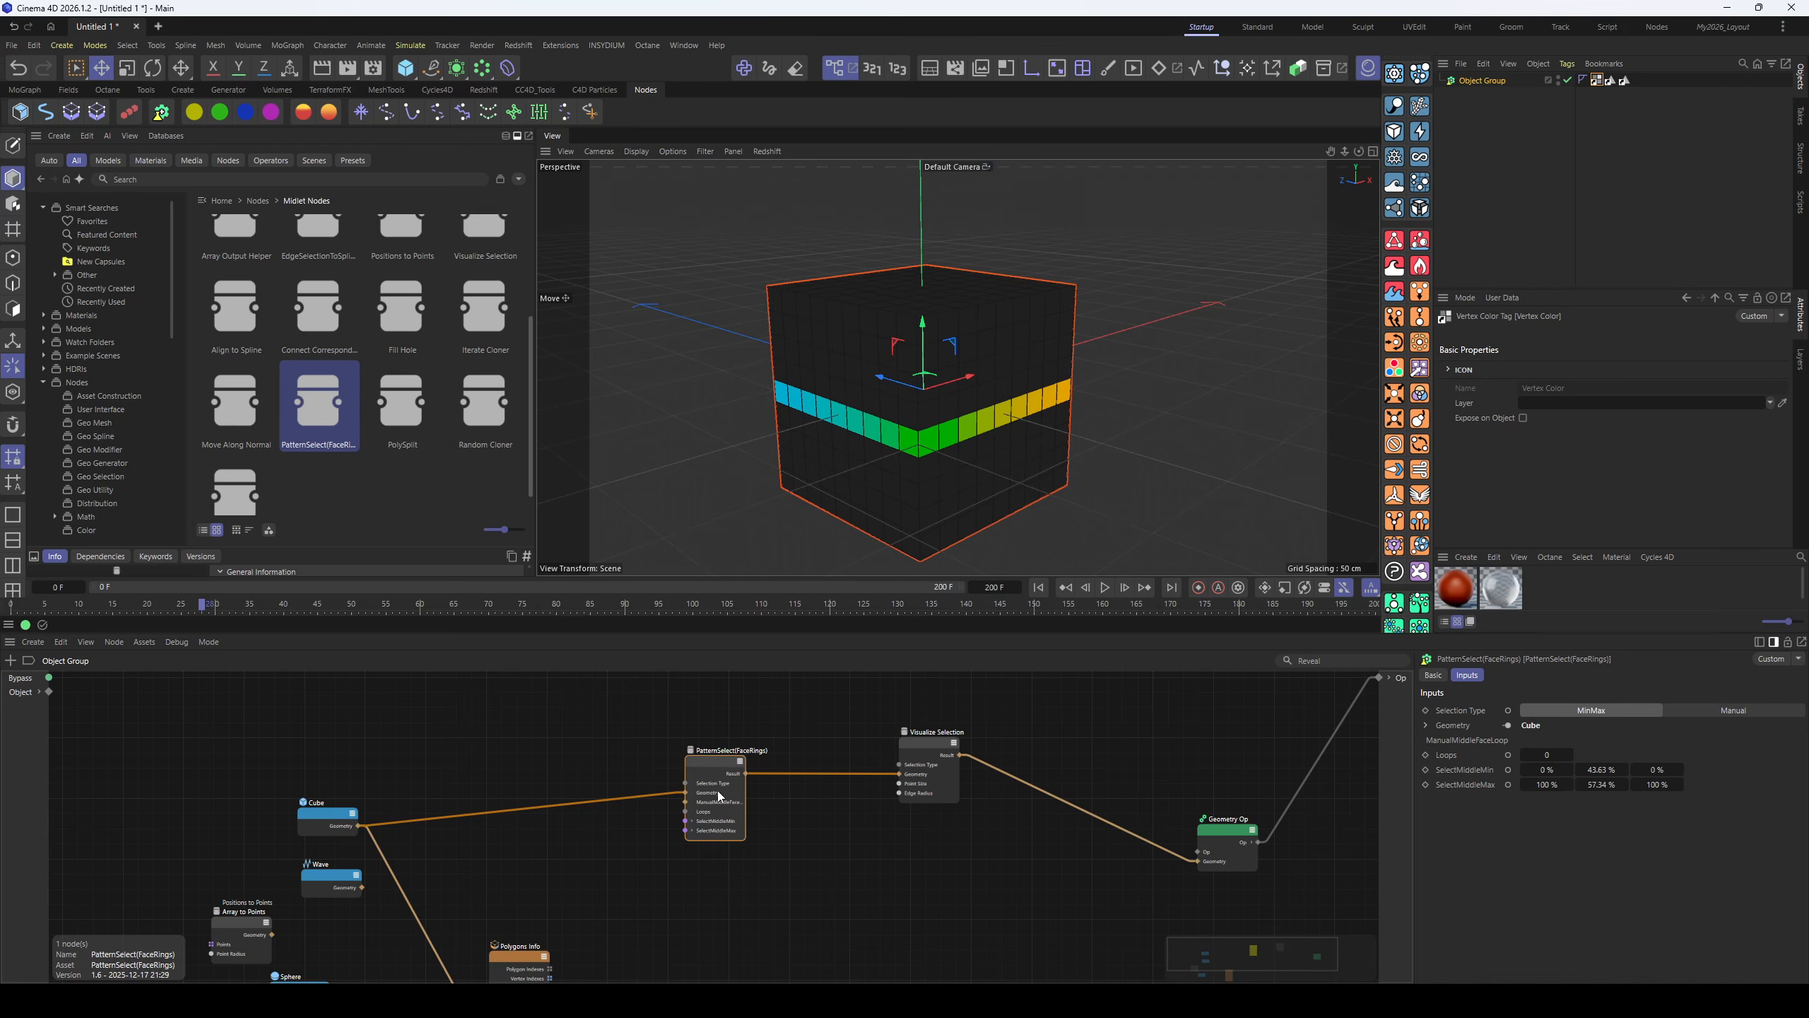
# - Raise the PatternSelect(FaceRings) Loops value one by one to 8 to spread the rings over the cube
pyautogui.click(1571, 754)
pyautogui.click(1571, 755)
pyautogui.click(1571, 755)
pyautogui.click(1571, 754)
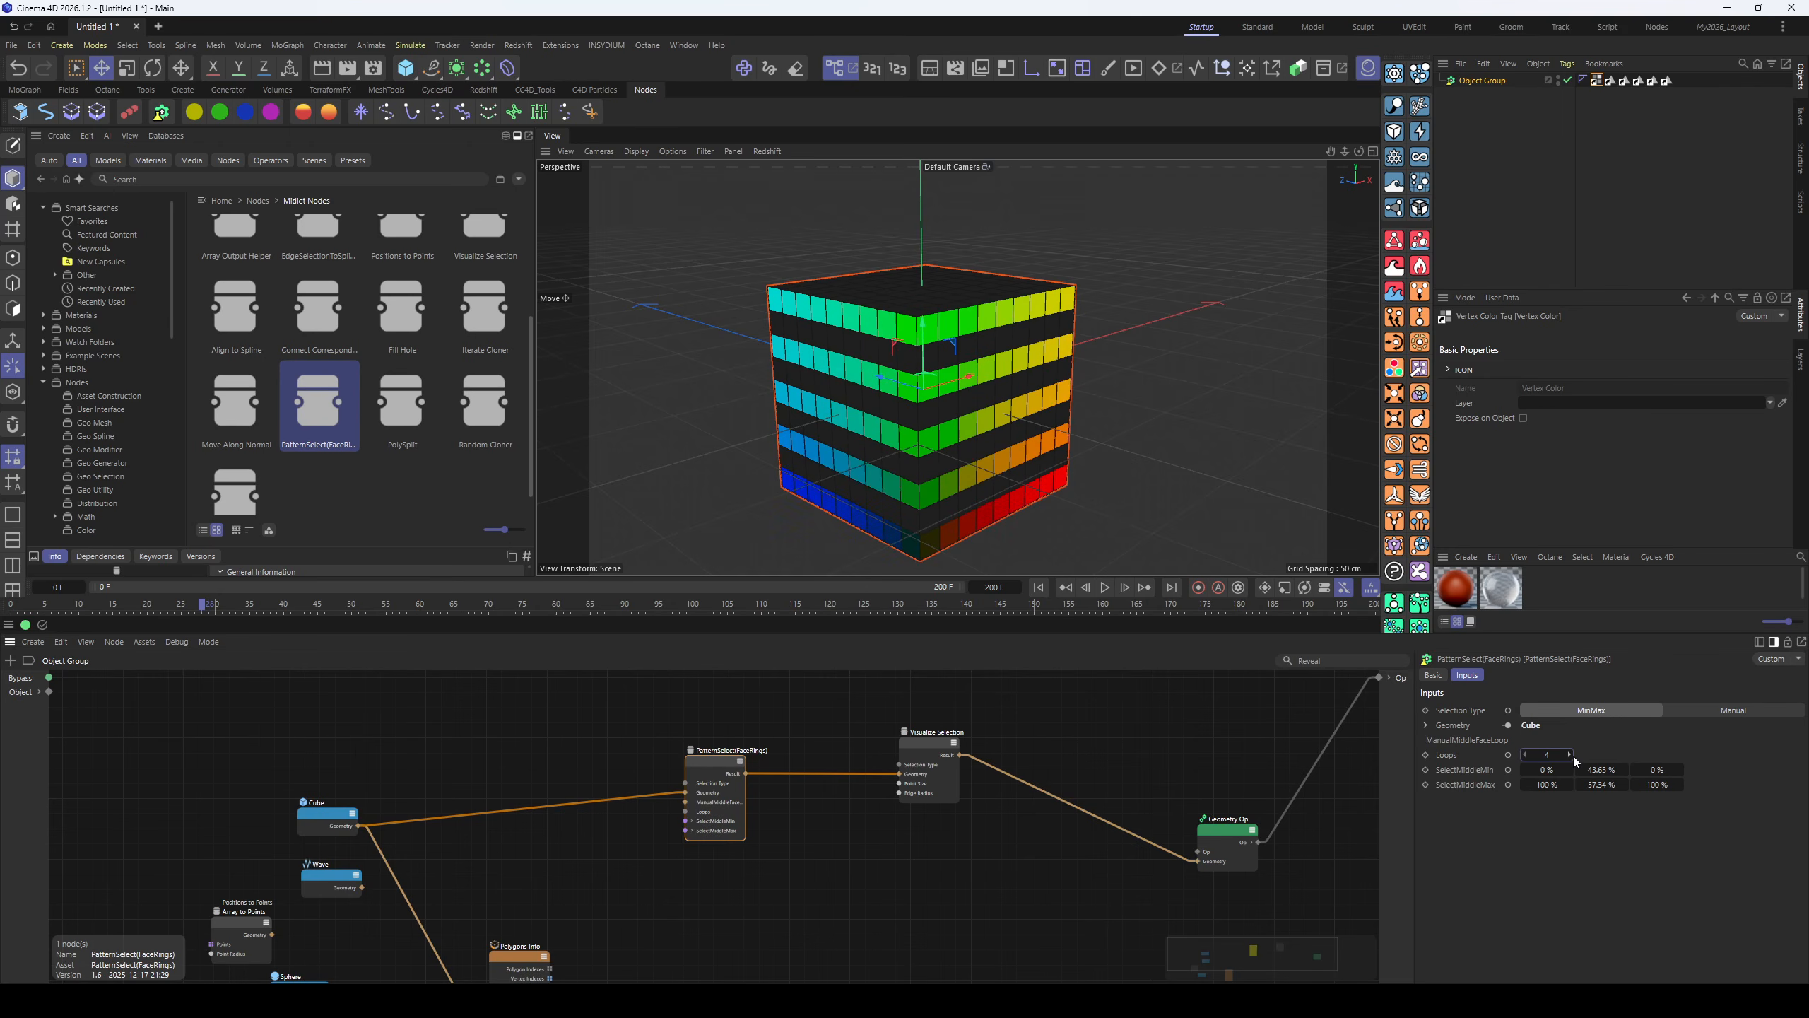
pyautogui.click(1571, 754)
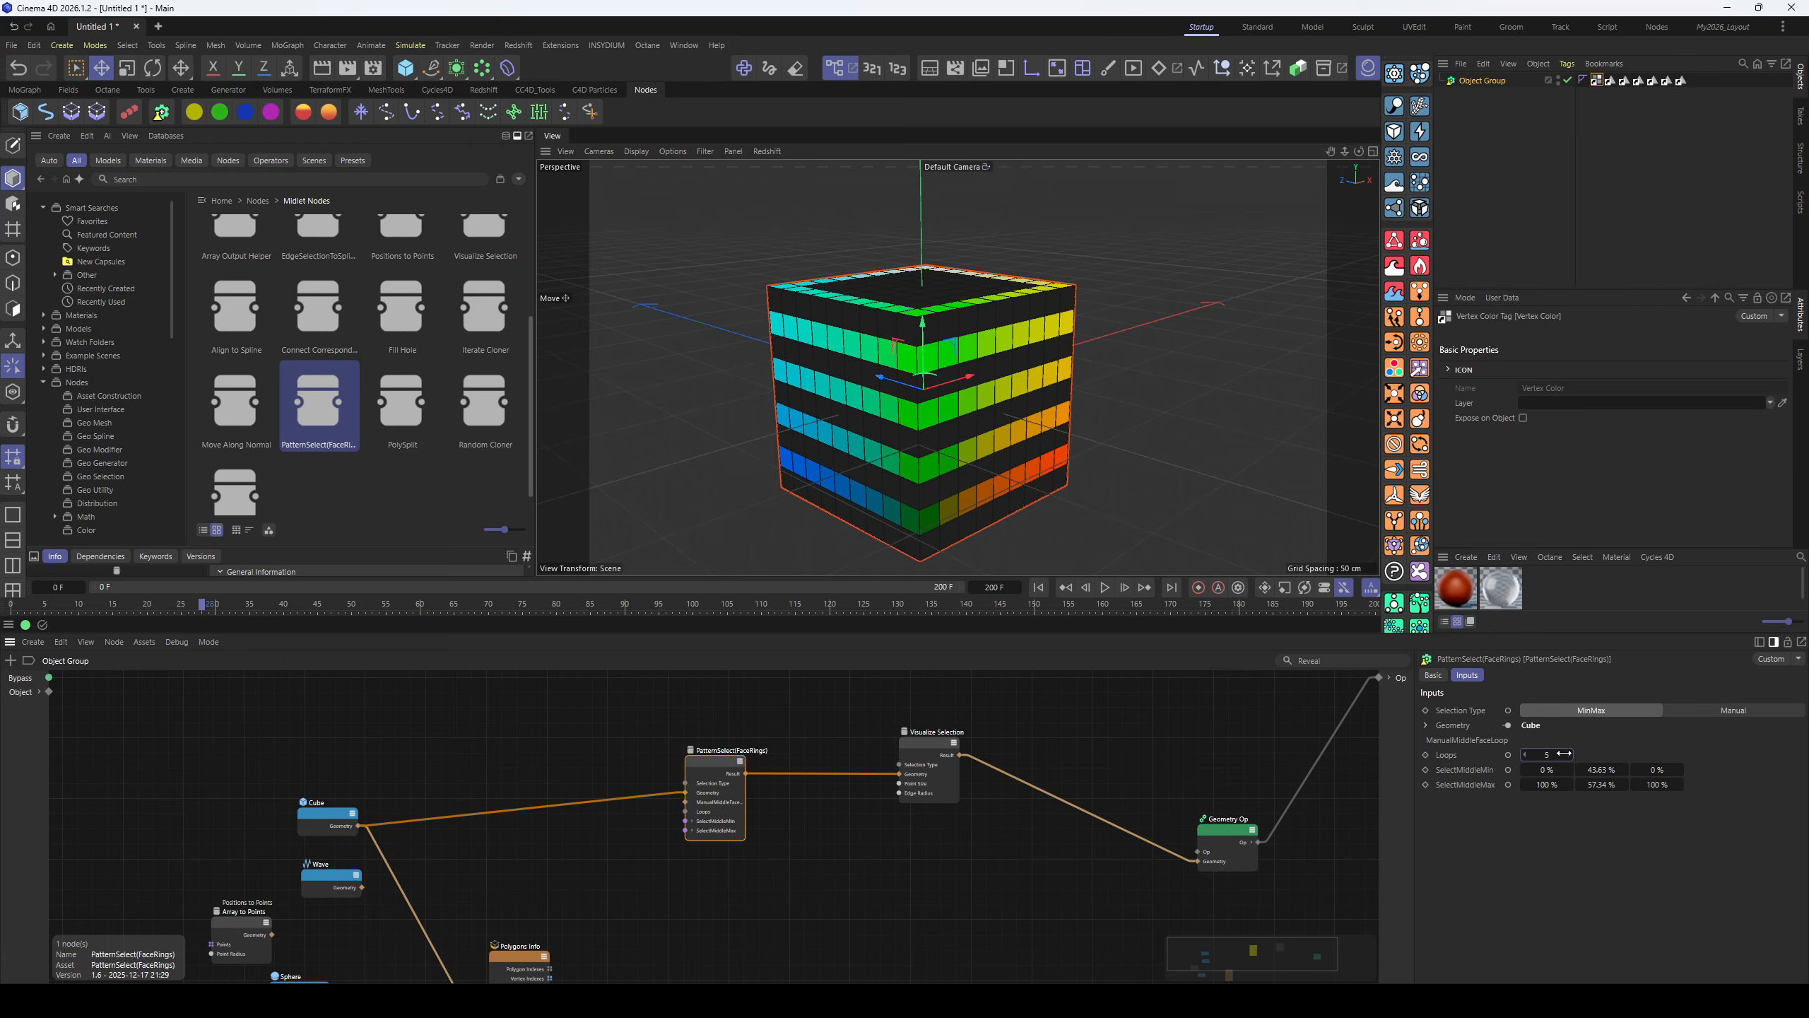
pyautogui.click(1571, 755)
pyautogui.click(1571, 754)
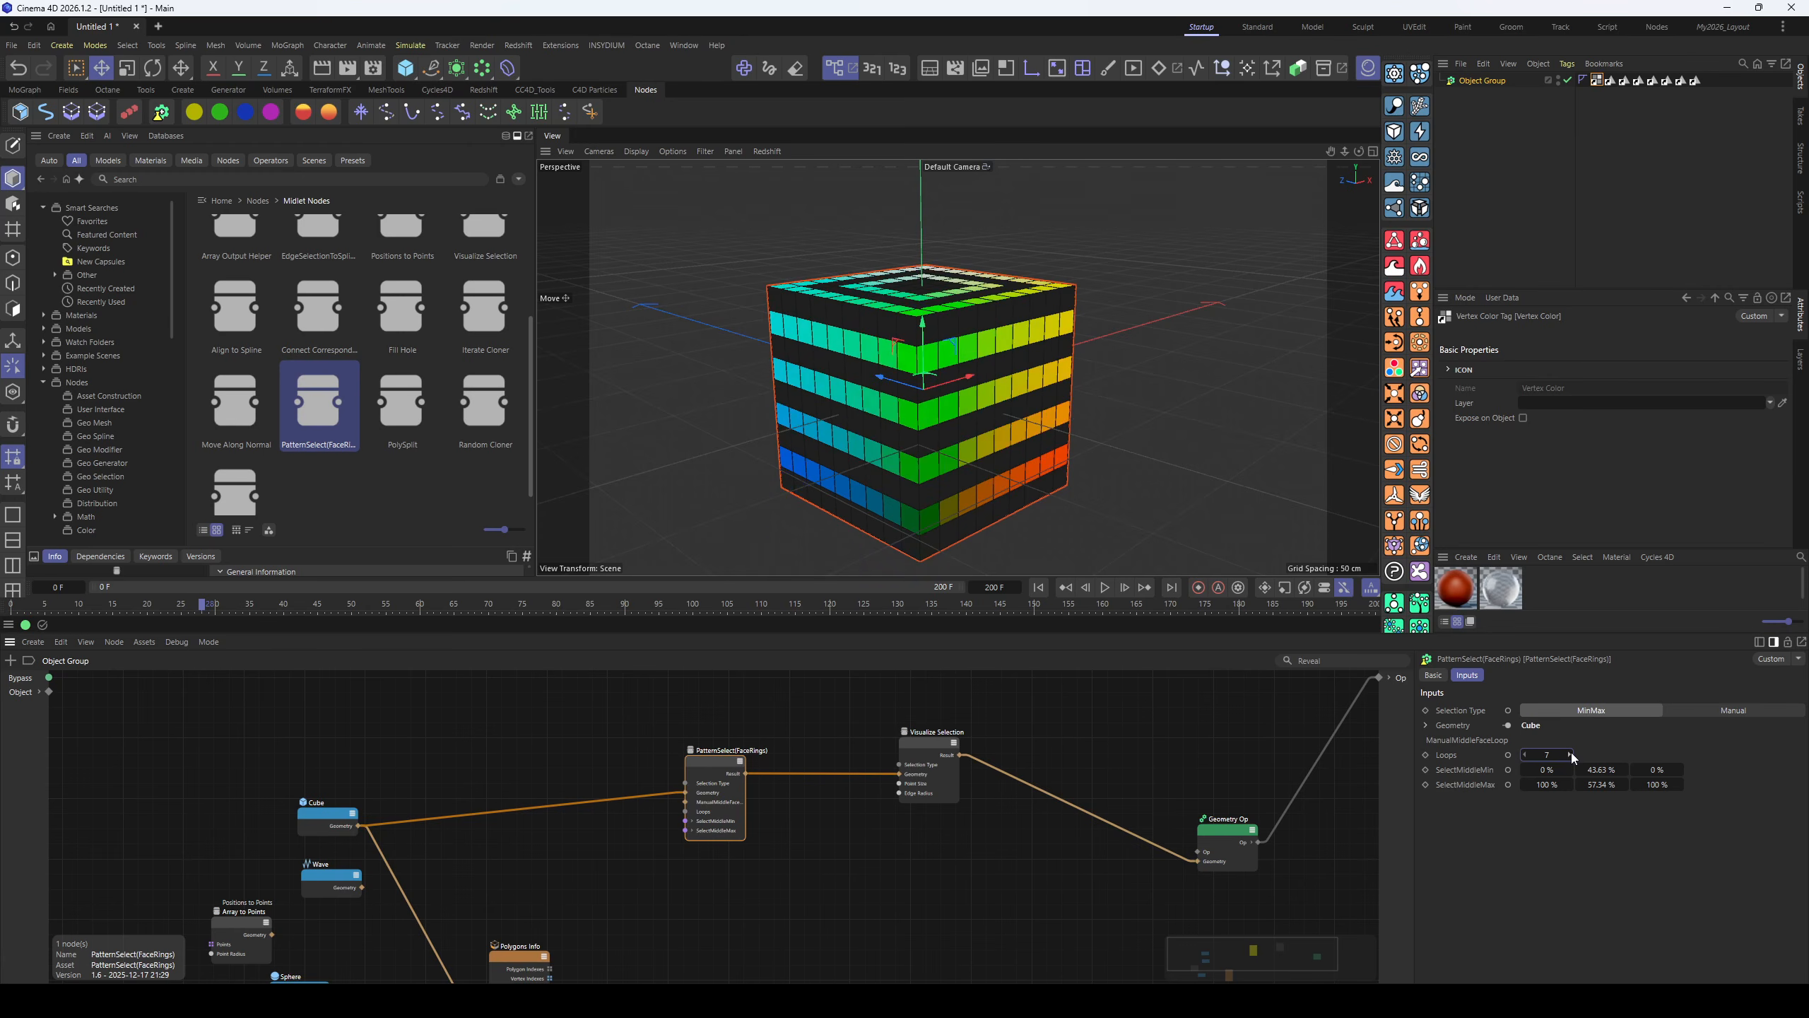
pyautogui.click(1571, 755)
# - Lower the PatternSelect(FaceRings) Loops value step by step to 1
pyautogui.click(1525, 754)
pyautogui.click(1525, 755)
pyautogui.click(1525, 755)
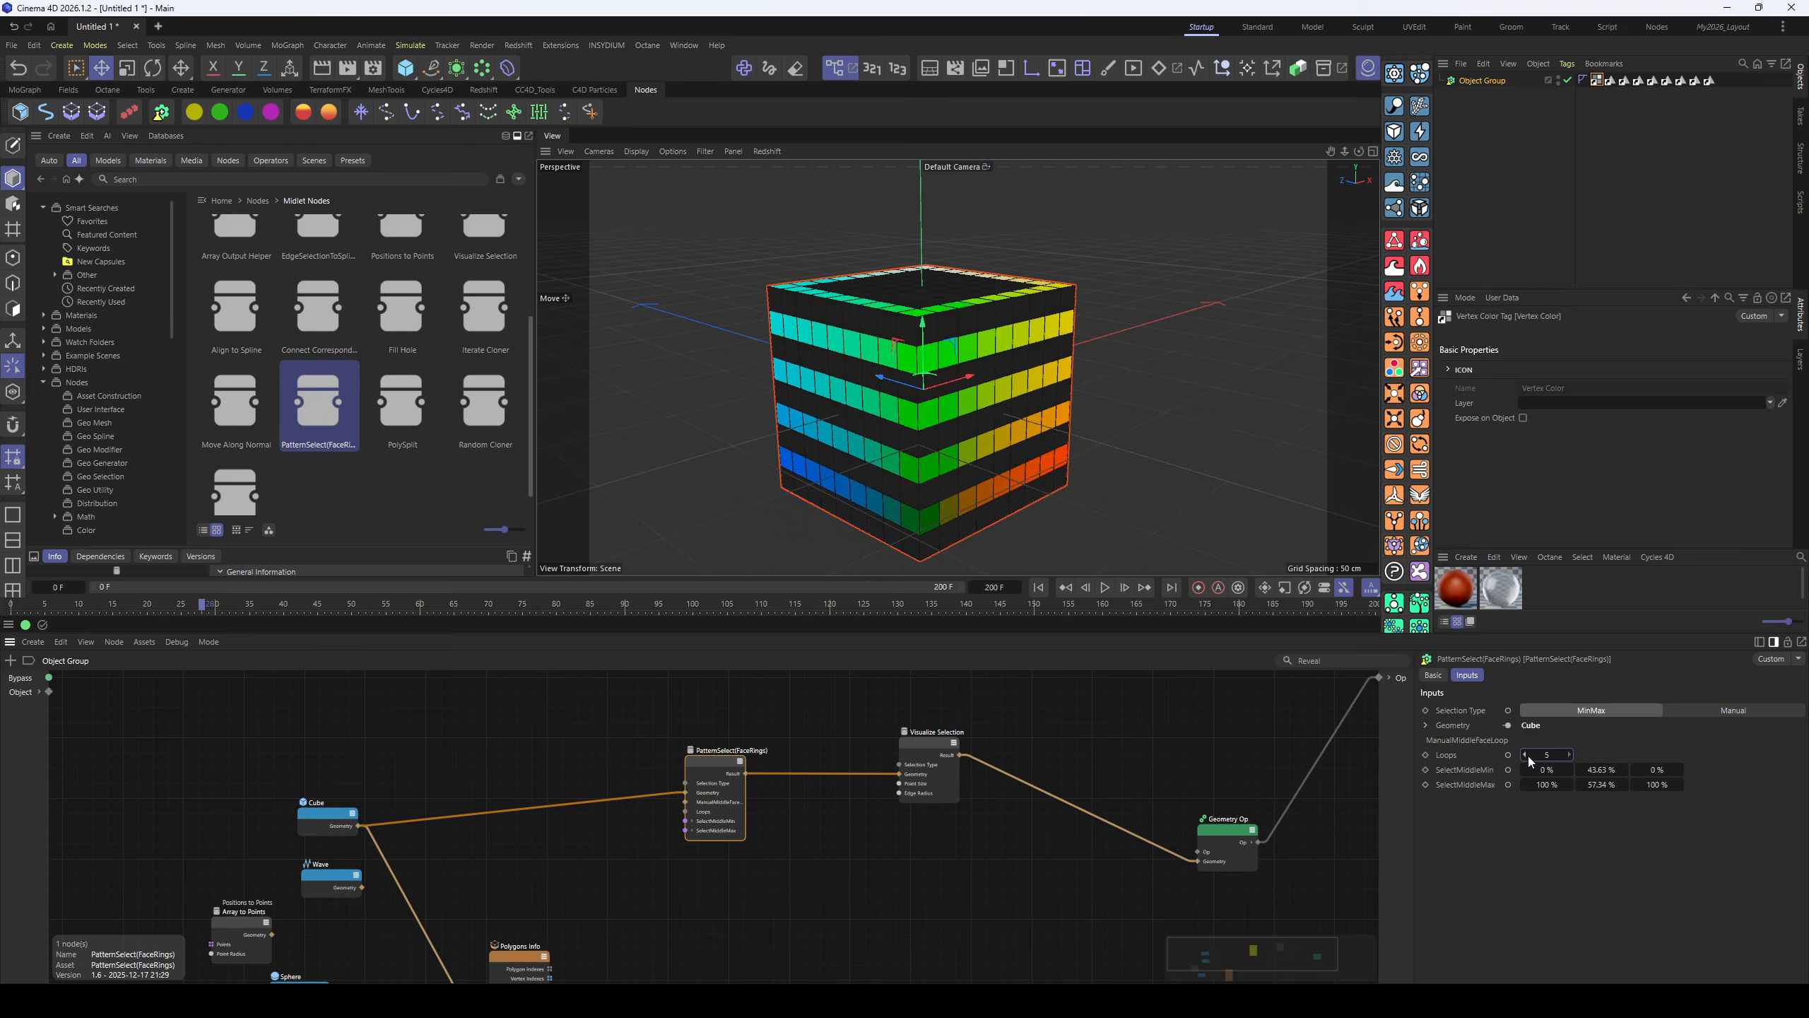
pyautogui.click(1525, 754)
pyautogui.click(1525, 755)
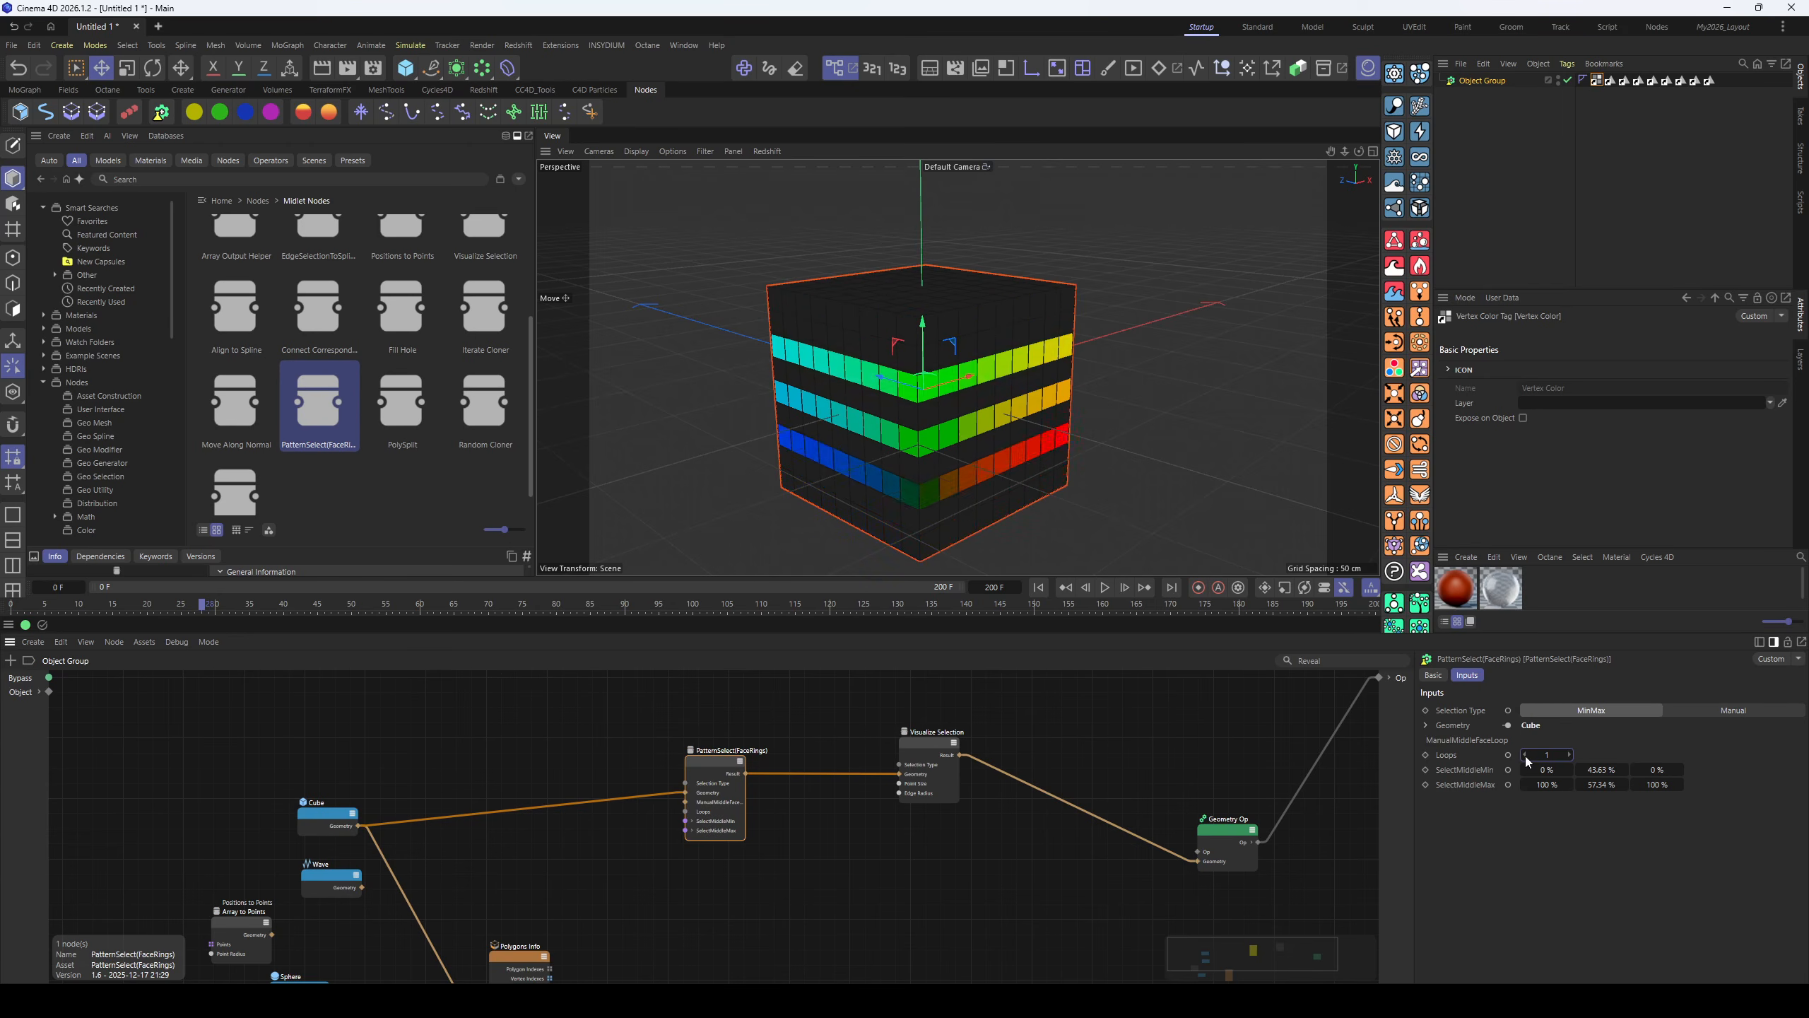
pyautogui.click(1525, 754)
# - Move the Sphere node above the Cube node and connect its geometry directly to Geometry Op
pyautogui.moveTo(324, 961); pyautogui.dragTo(365, 922, button='middle')
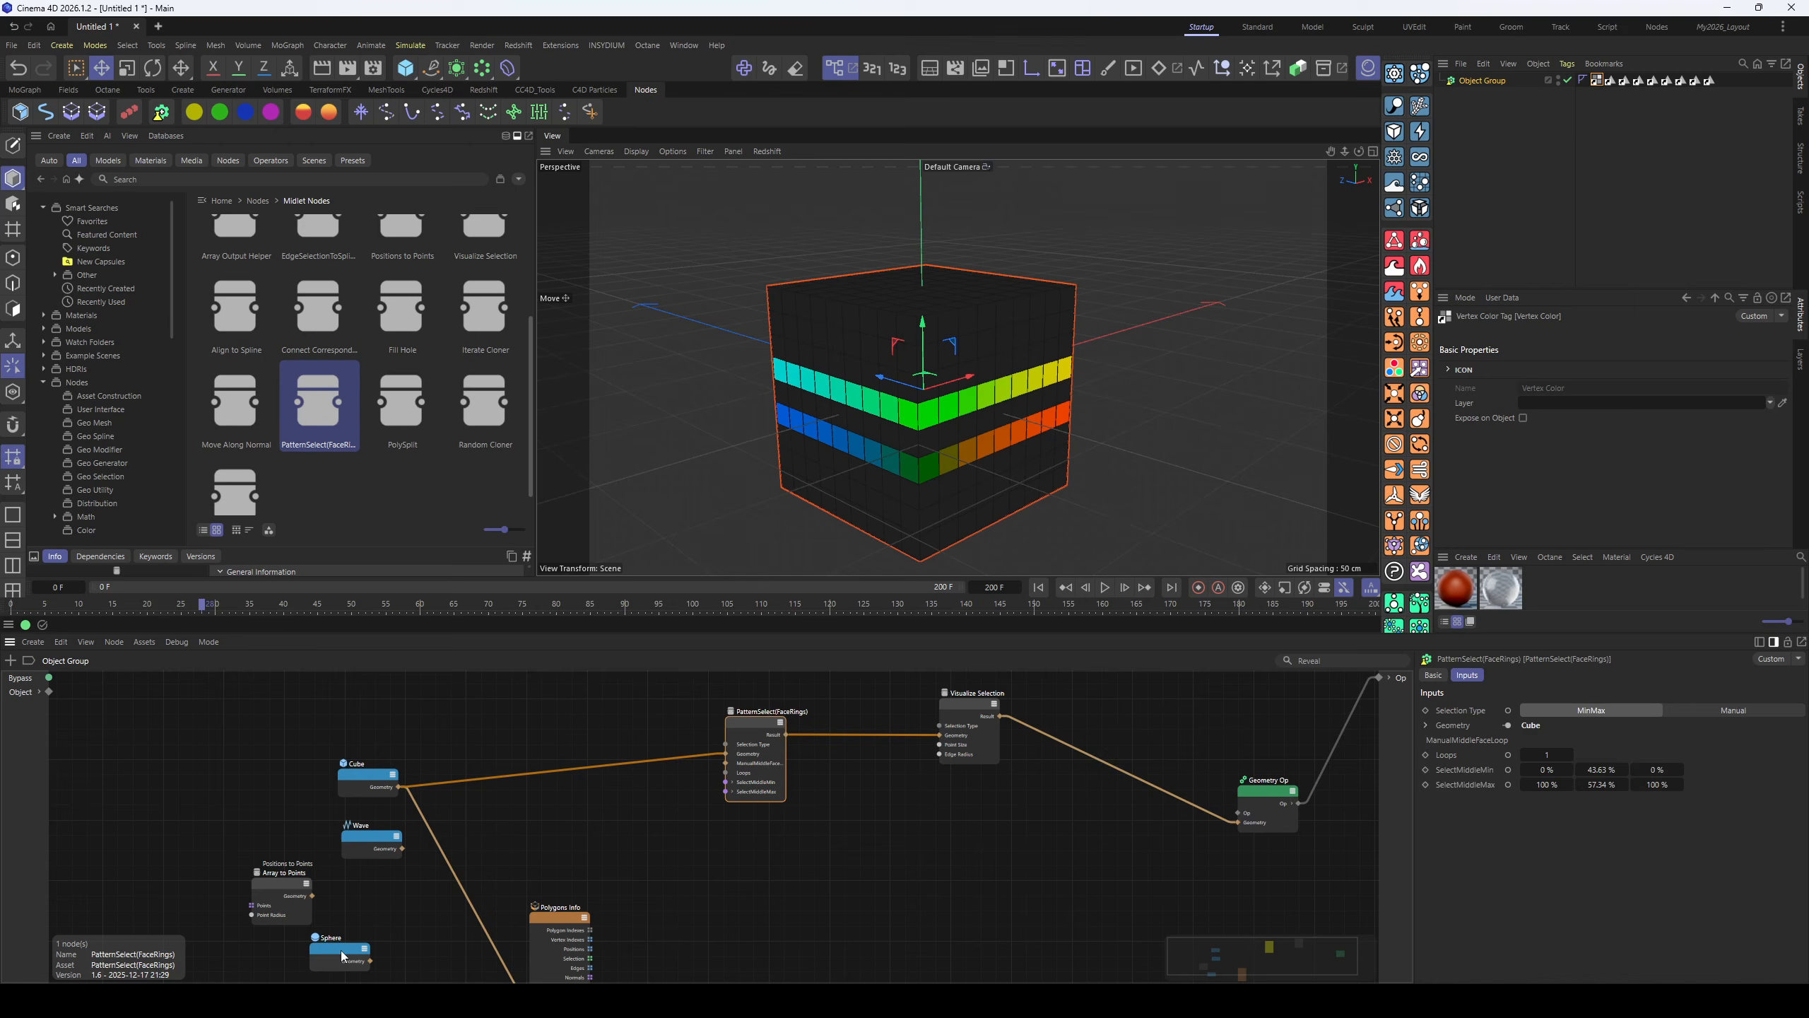
pyautogui.moveTo(343, 956); pyautogui.dragTo(345, 700)
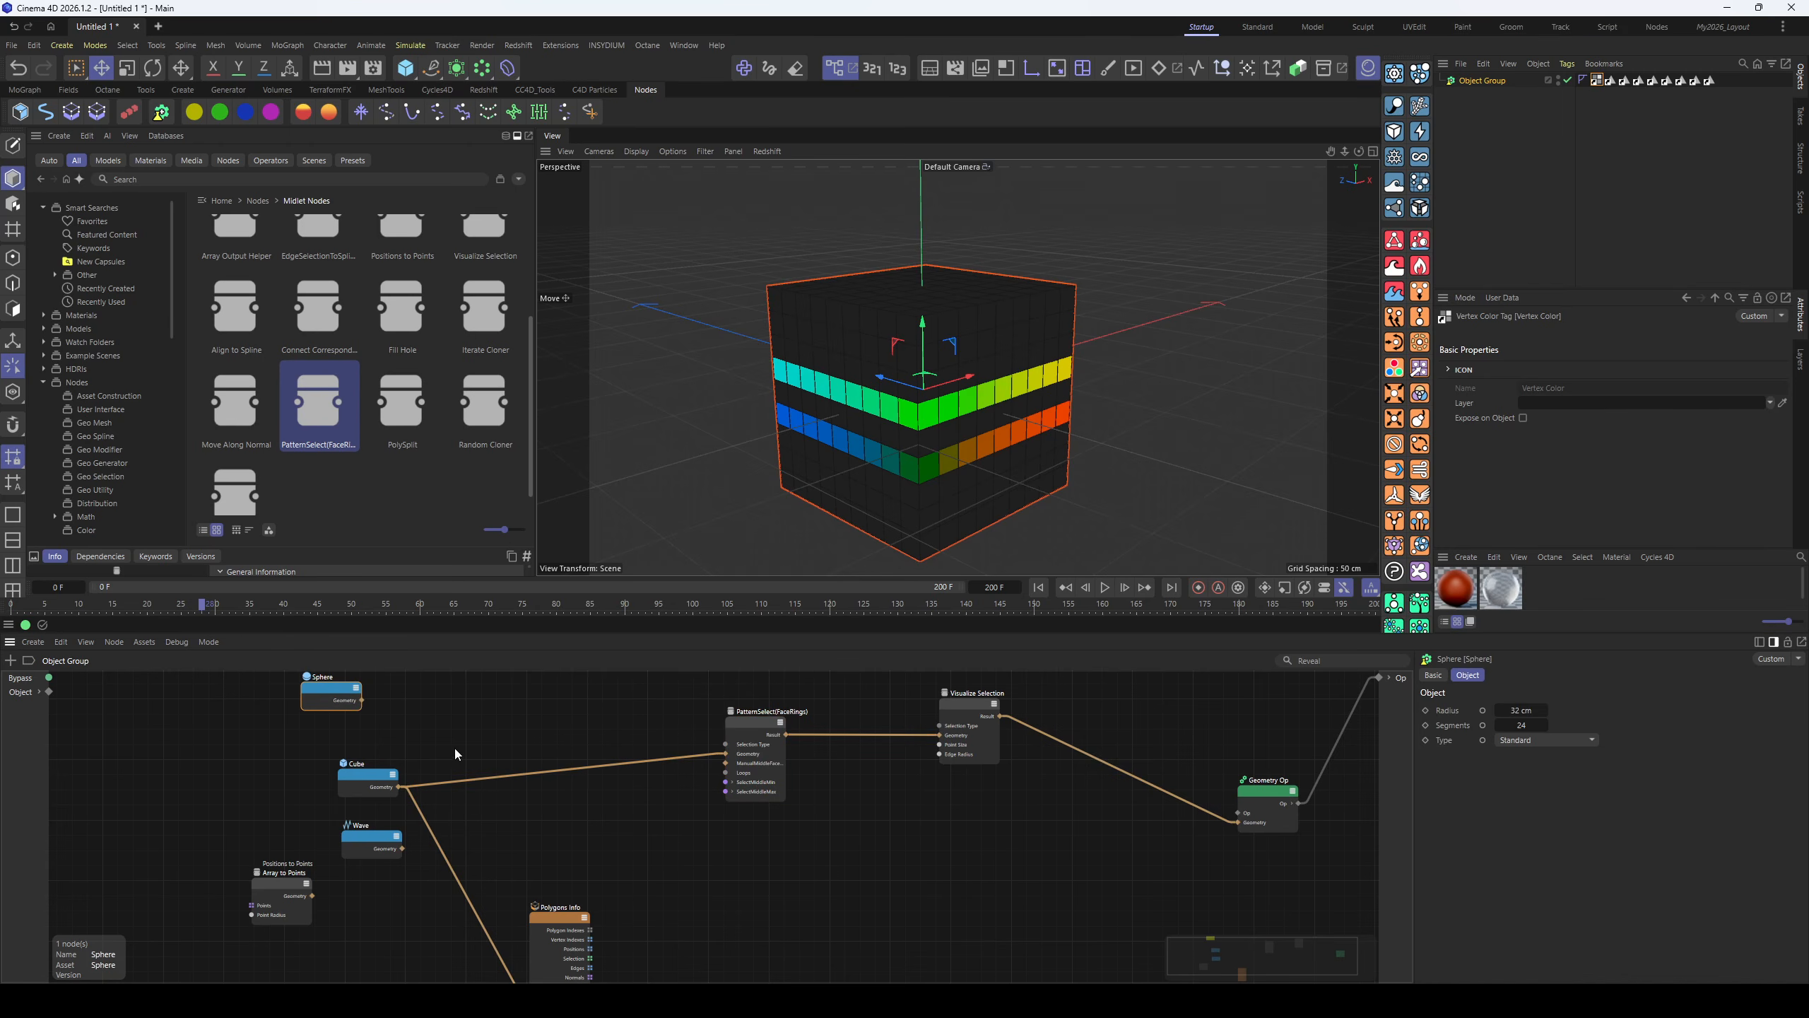
pyautogui.click(766, 724)
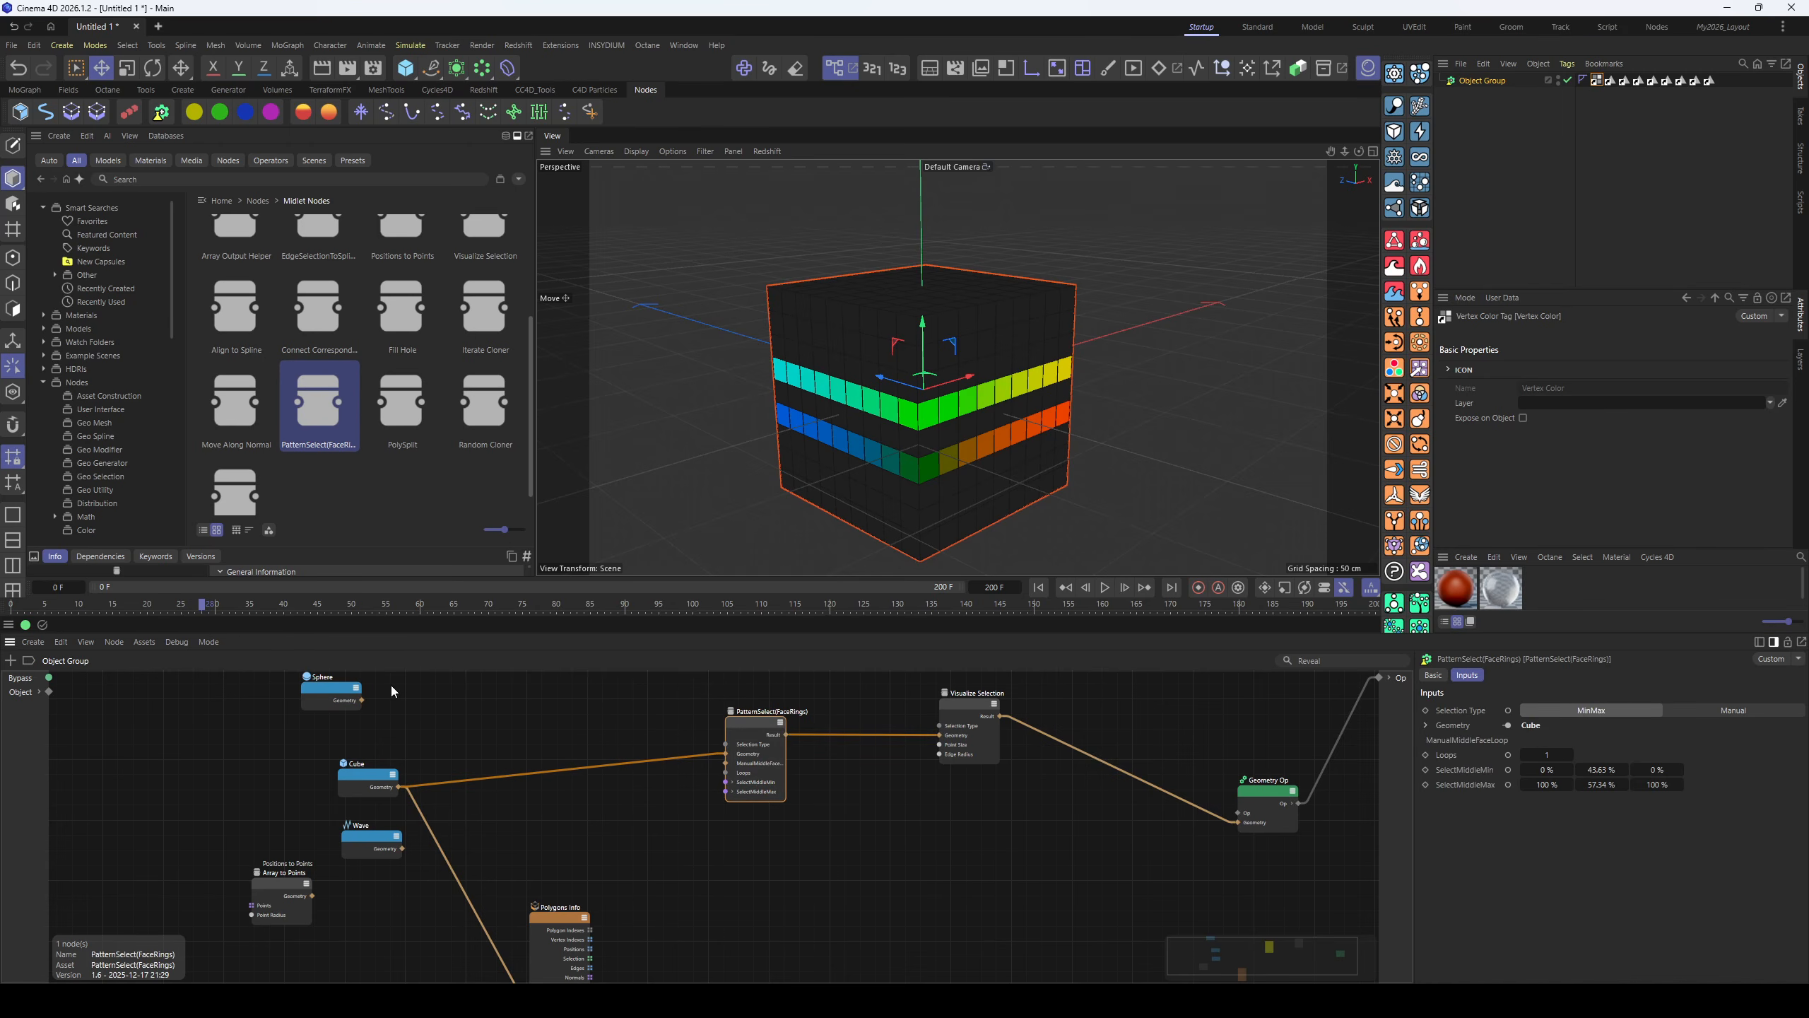
pyautogui.moveTo(362, 698); pyautogui.dragTo(1237, 821)
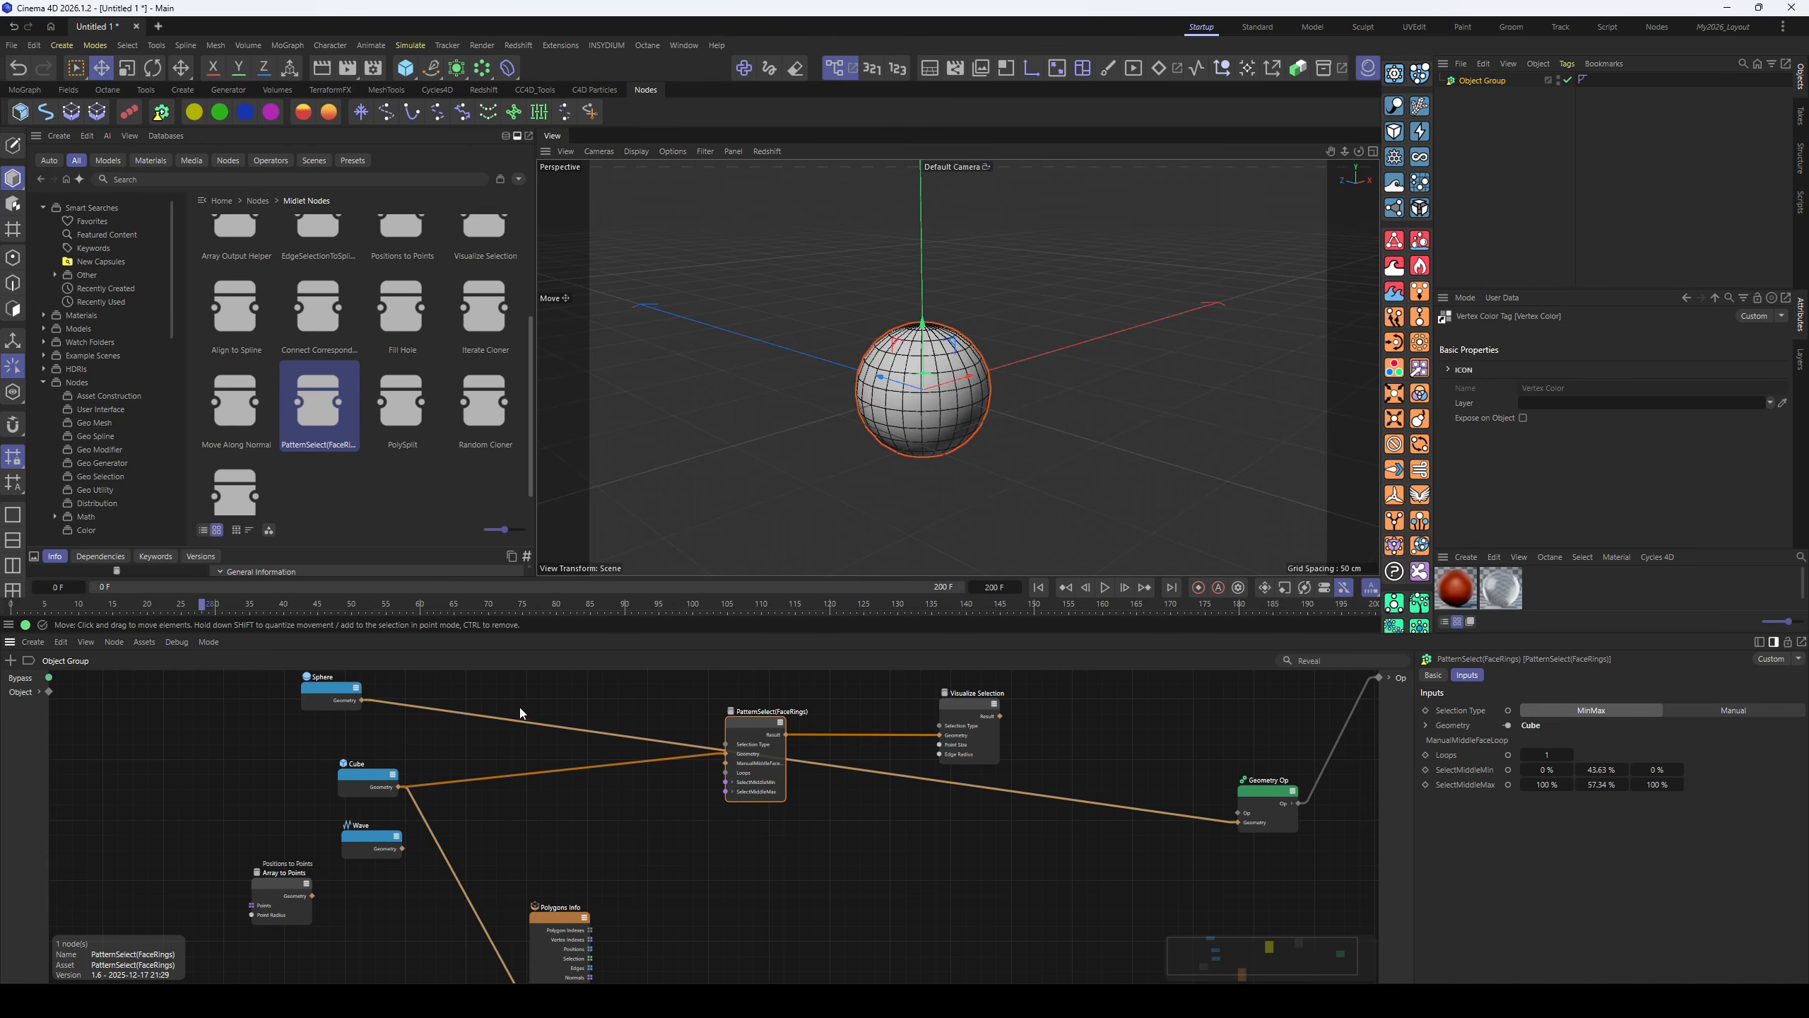
# - Set the Sphere's radius to 61 cm, type to Icosahedron and segments to 72, and nudge its node closer to the Cube node
pyautogui.click(320, 690)
pyautogui.moveTo(1511, 710); pyautogui.dragTo(1522, 711)
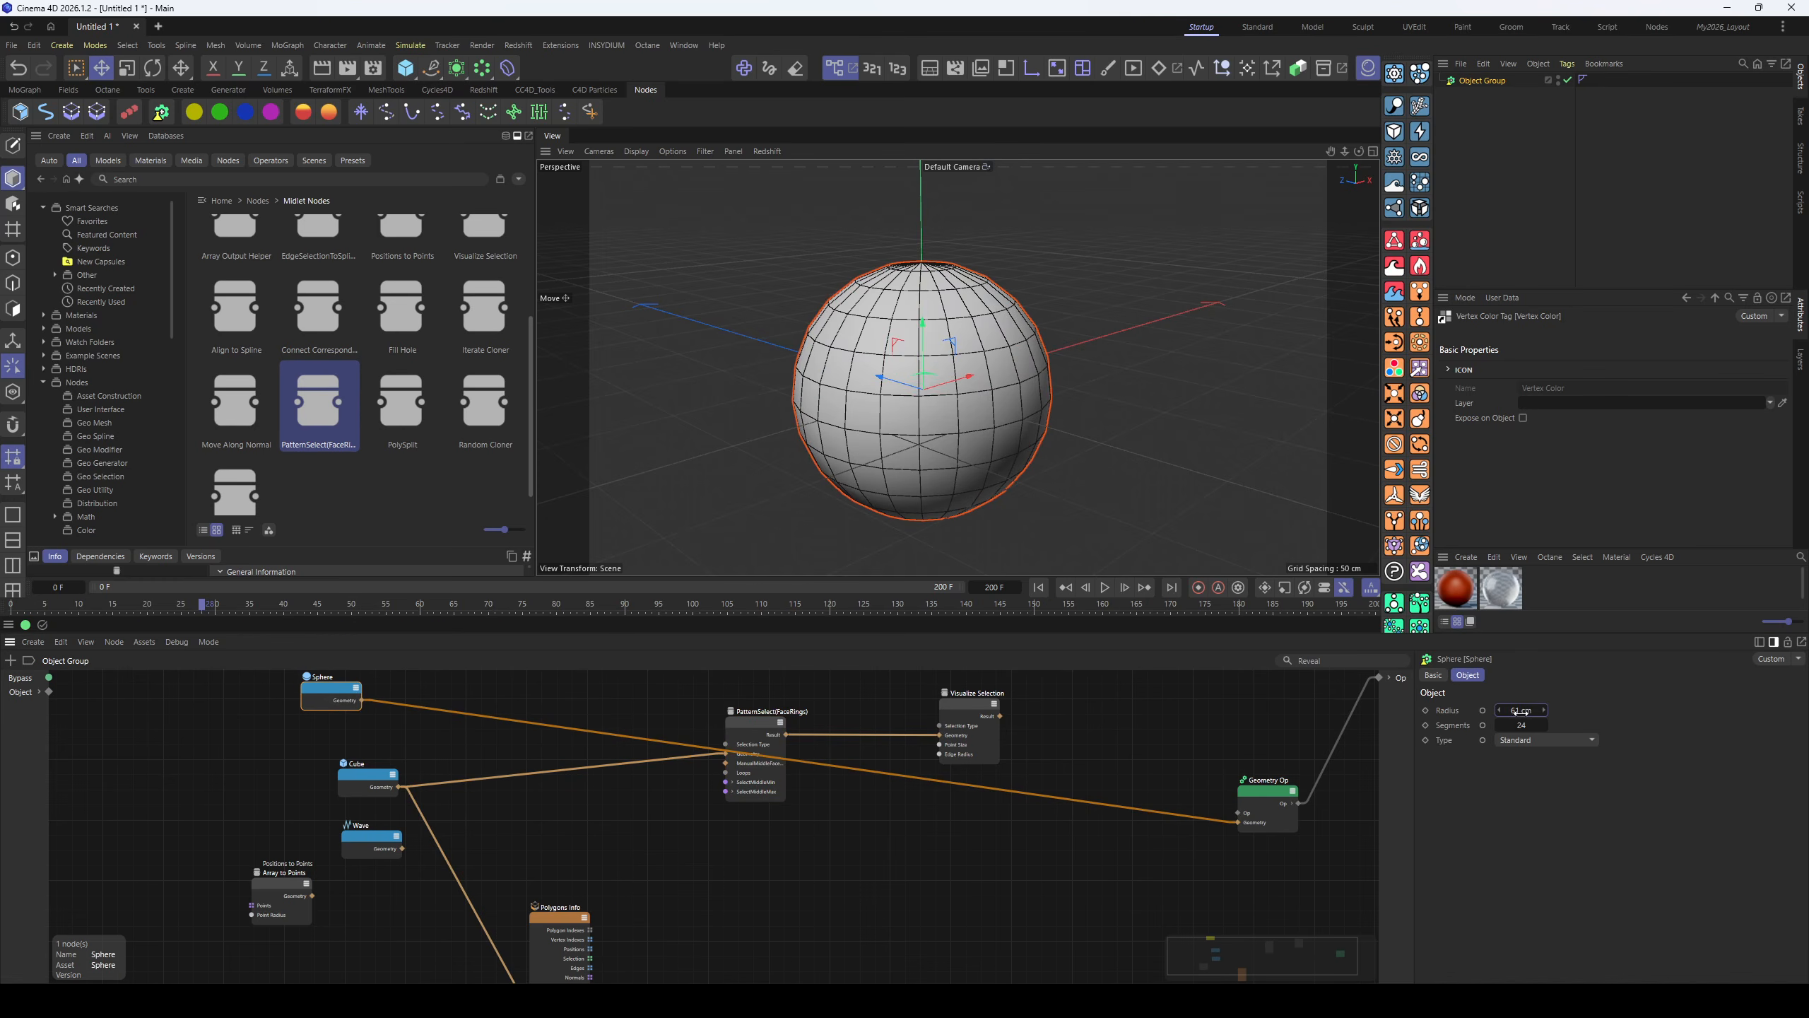
pyautogui.click(1546, 740)
pyautogui.click(1530, 834)
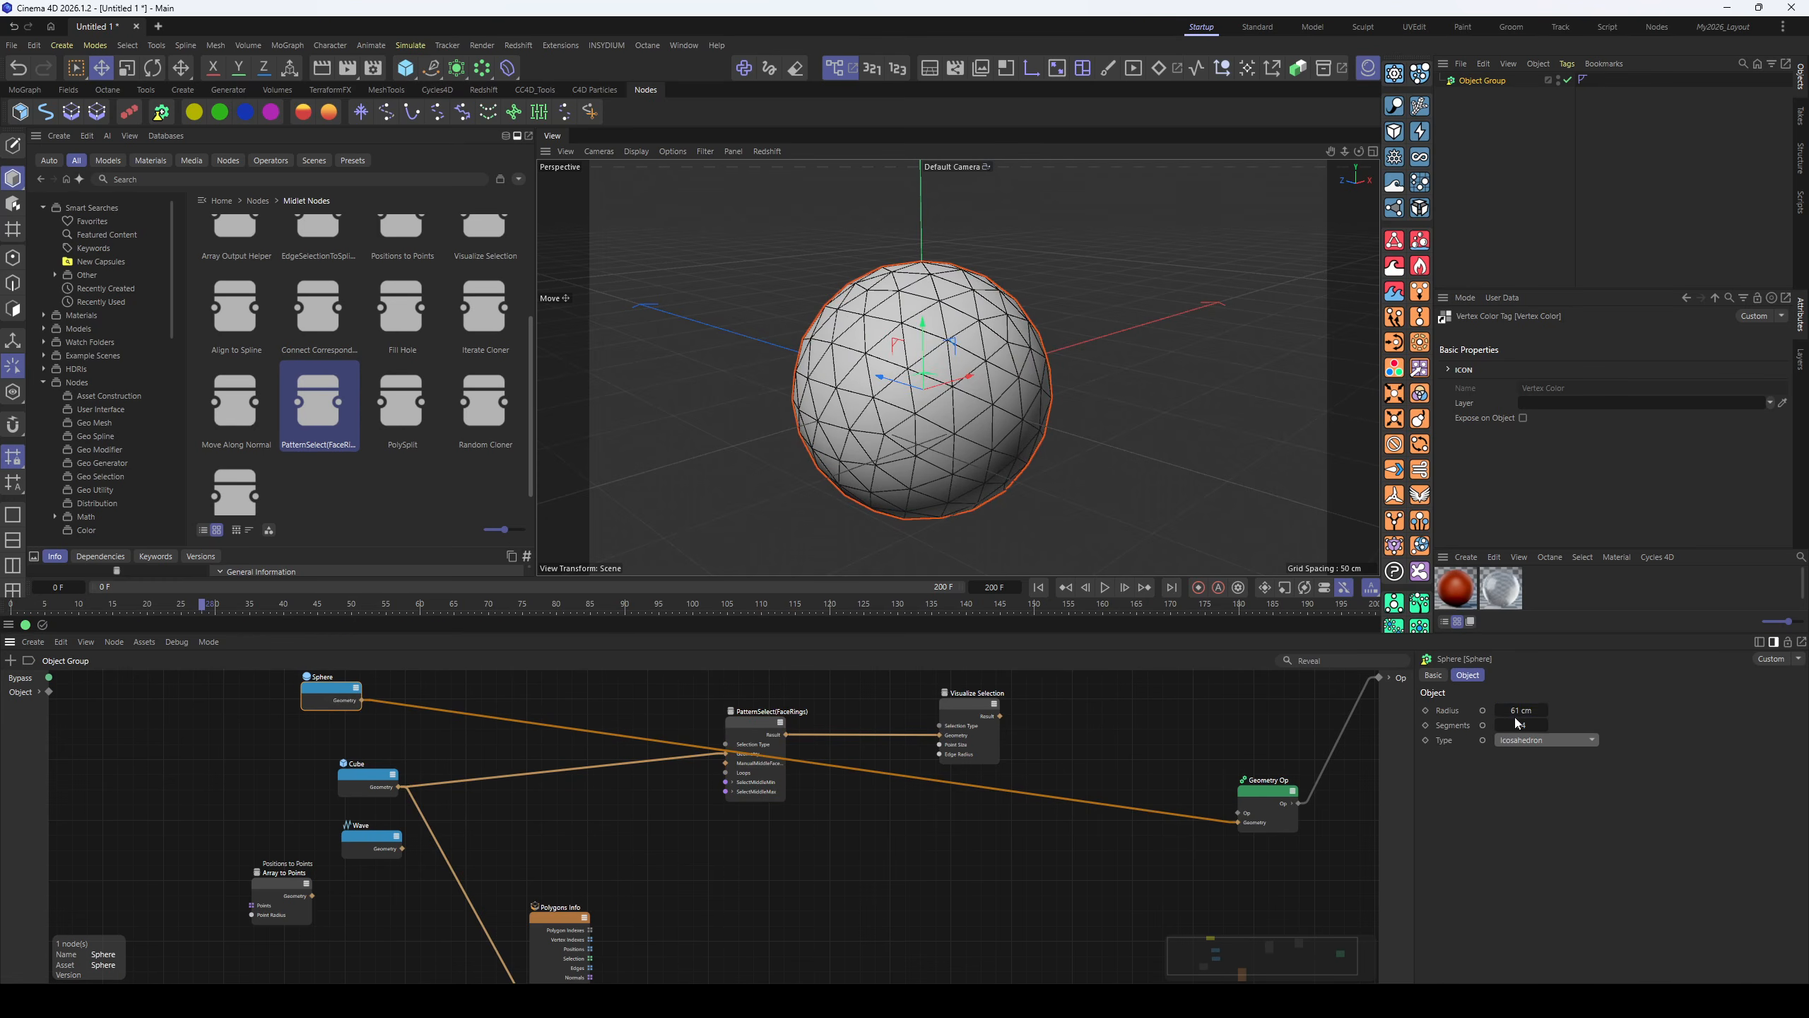
pyautogui.moveTo(1516, 725); pyautogui.dragTo(1549, 725)
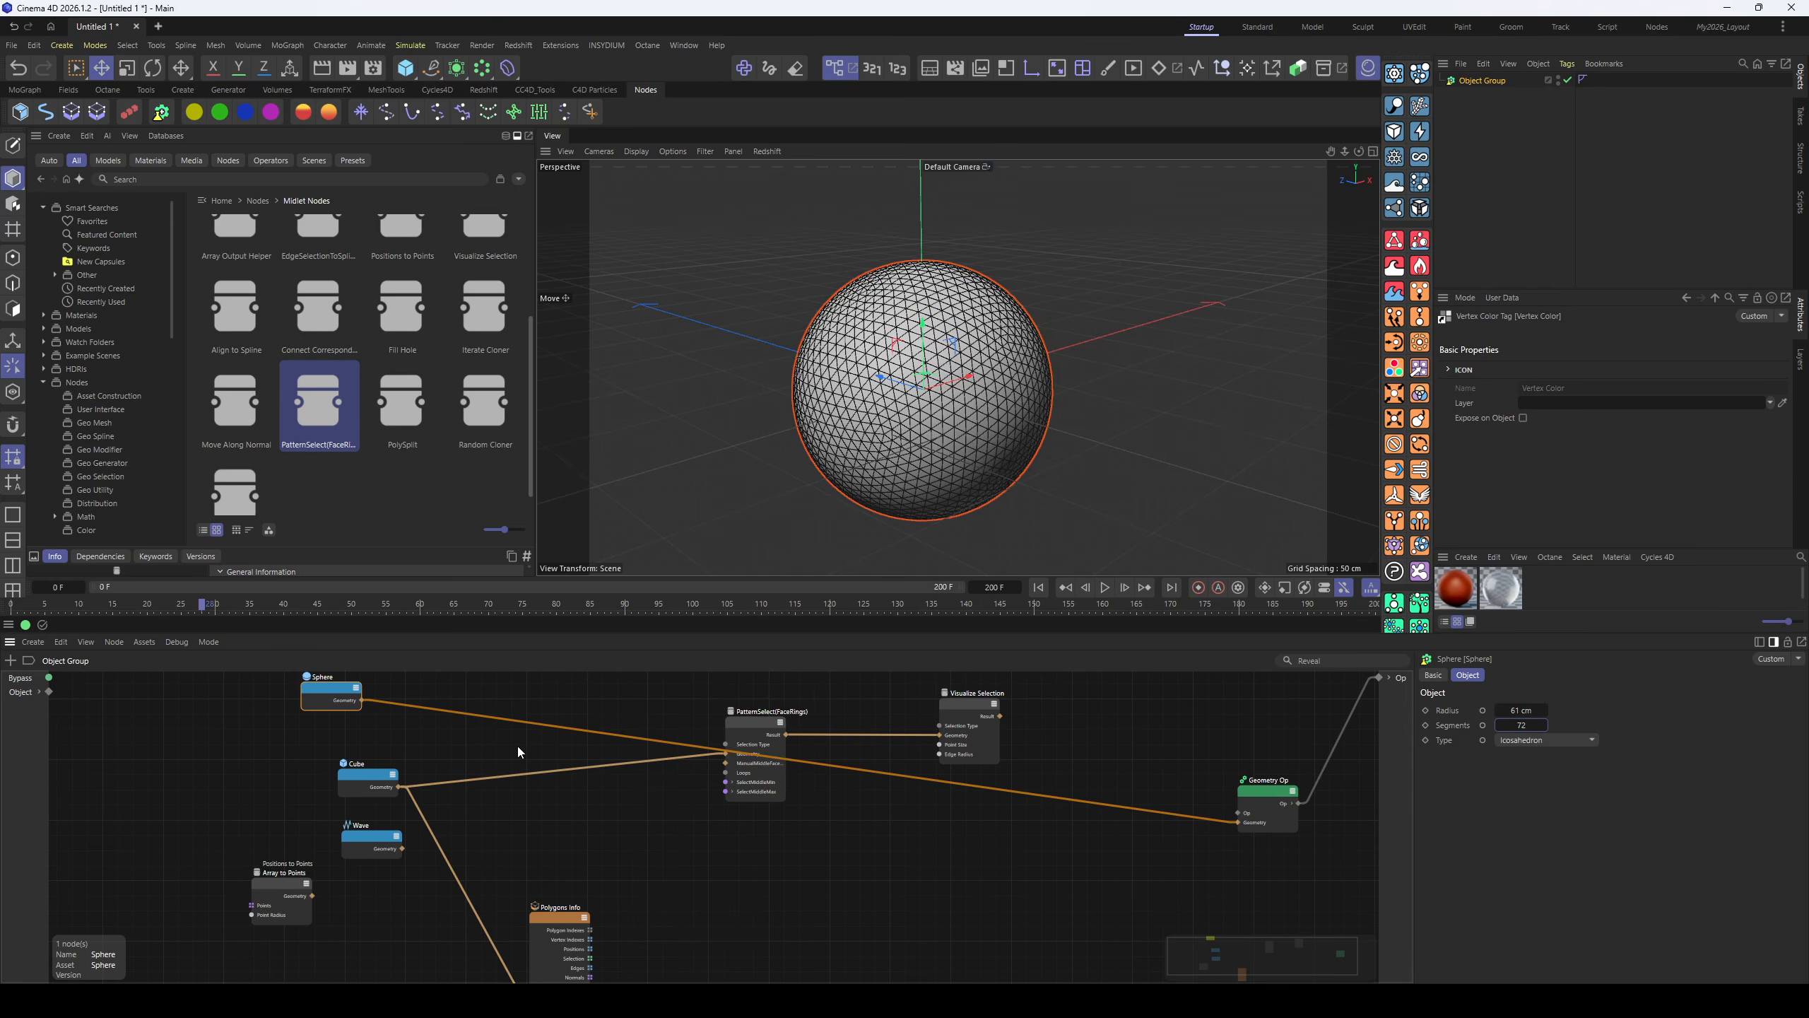
pyautogui.click(400, 831)
pyautogui.moveTo(359, 746); pyautogui.dragTo(352, 762)
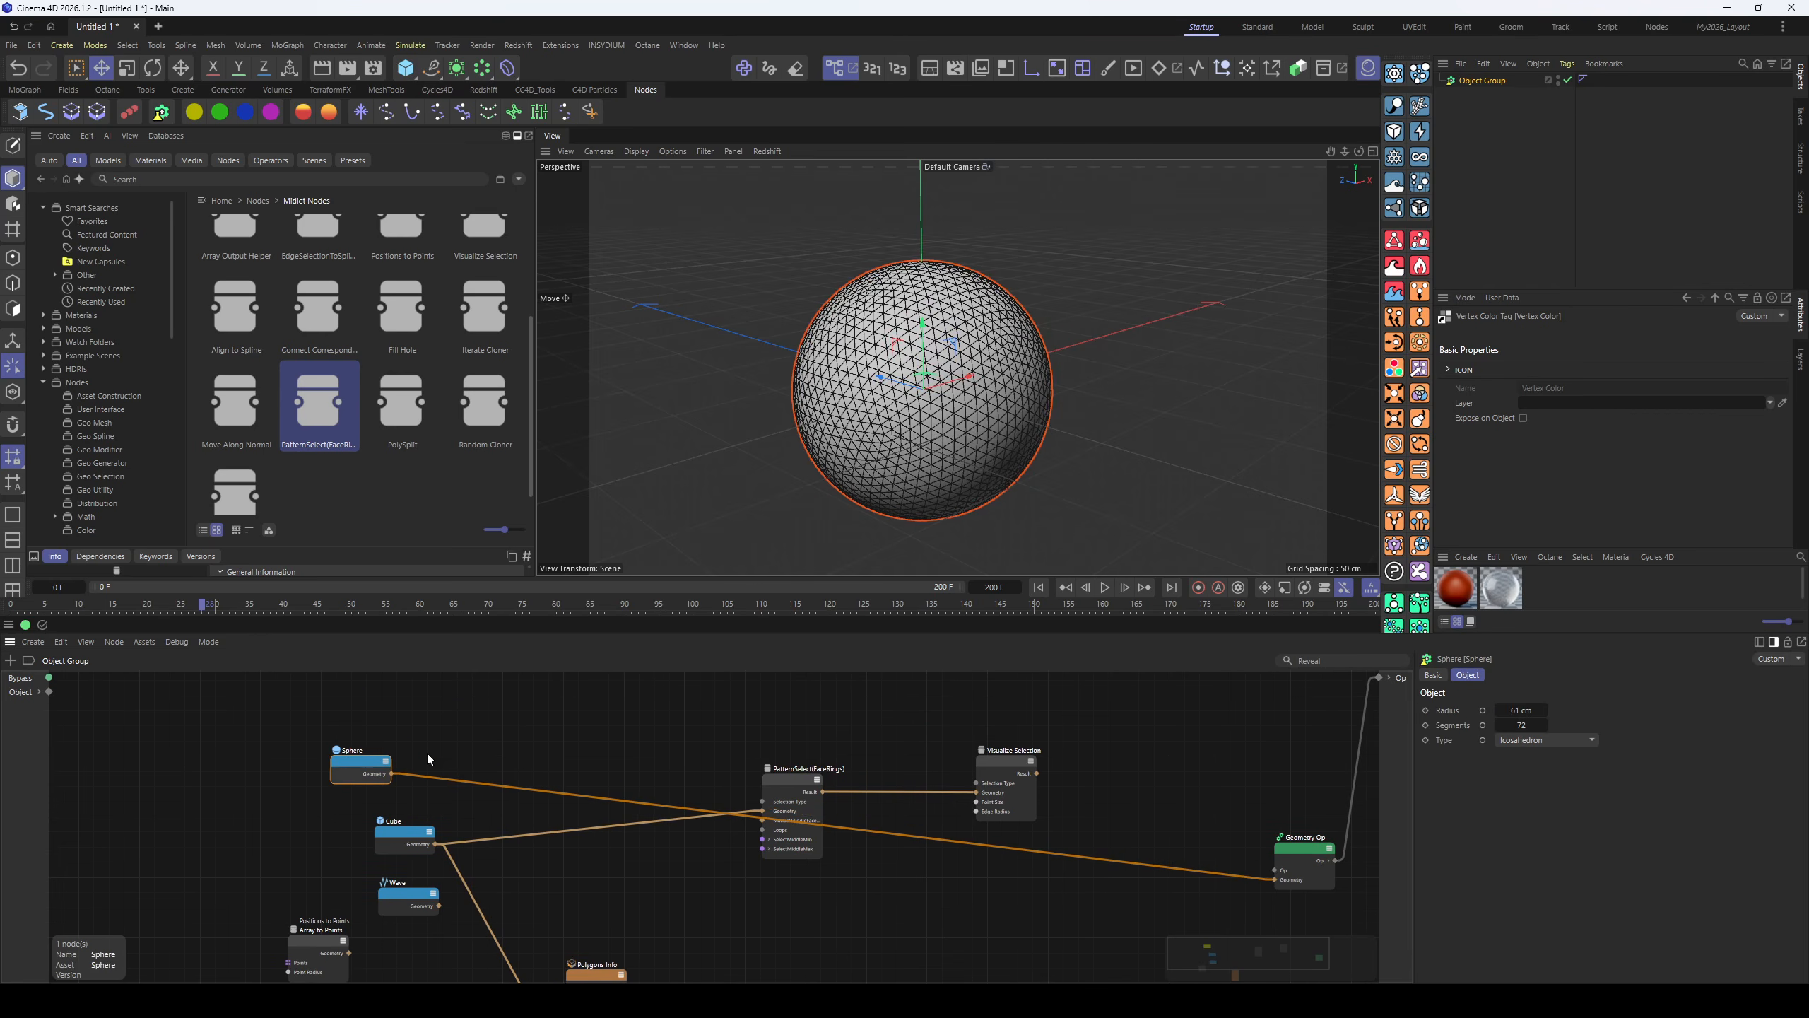
# - Add a Noise Selection node on the connection between the Sphere and Geometry Op
pyautogui.doubleClick(472, 727)
pyautogui.write('noise')
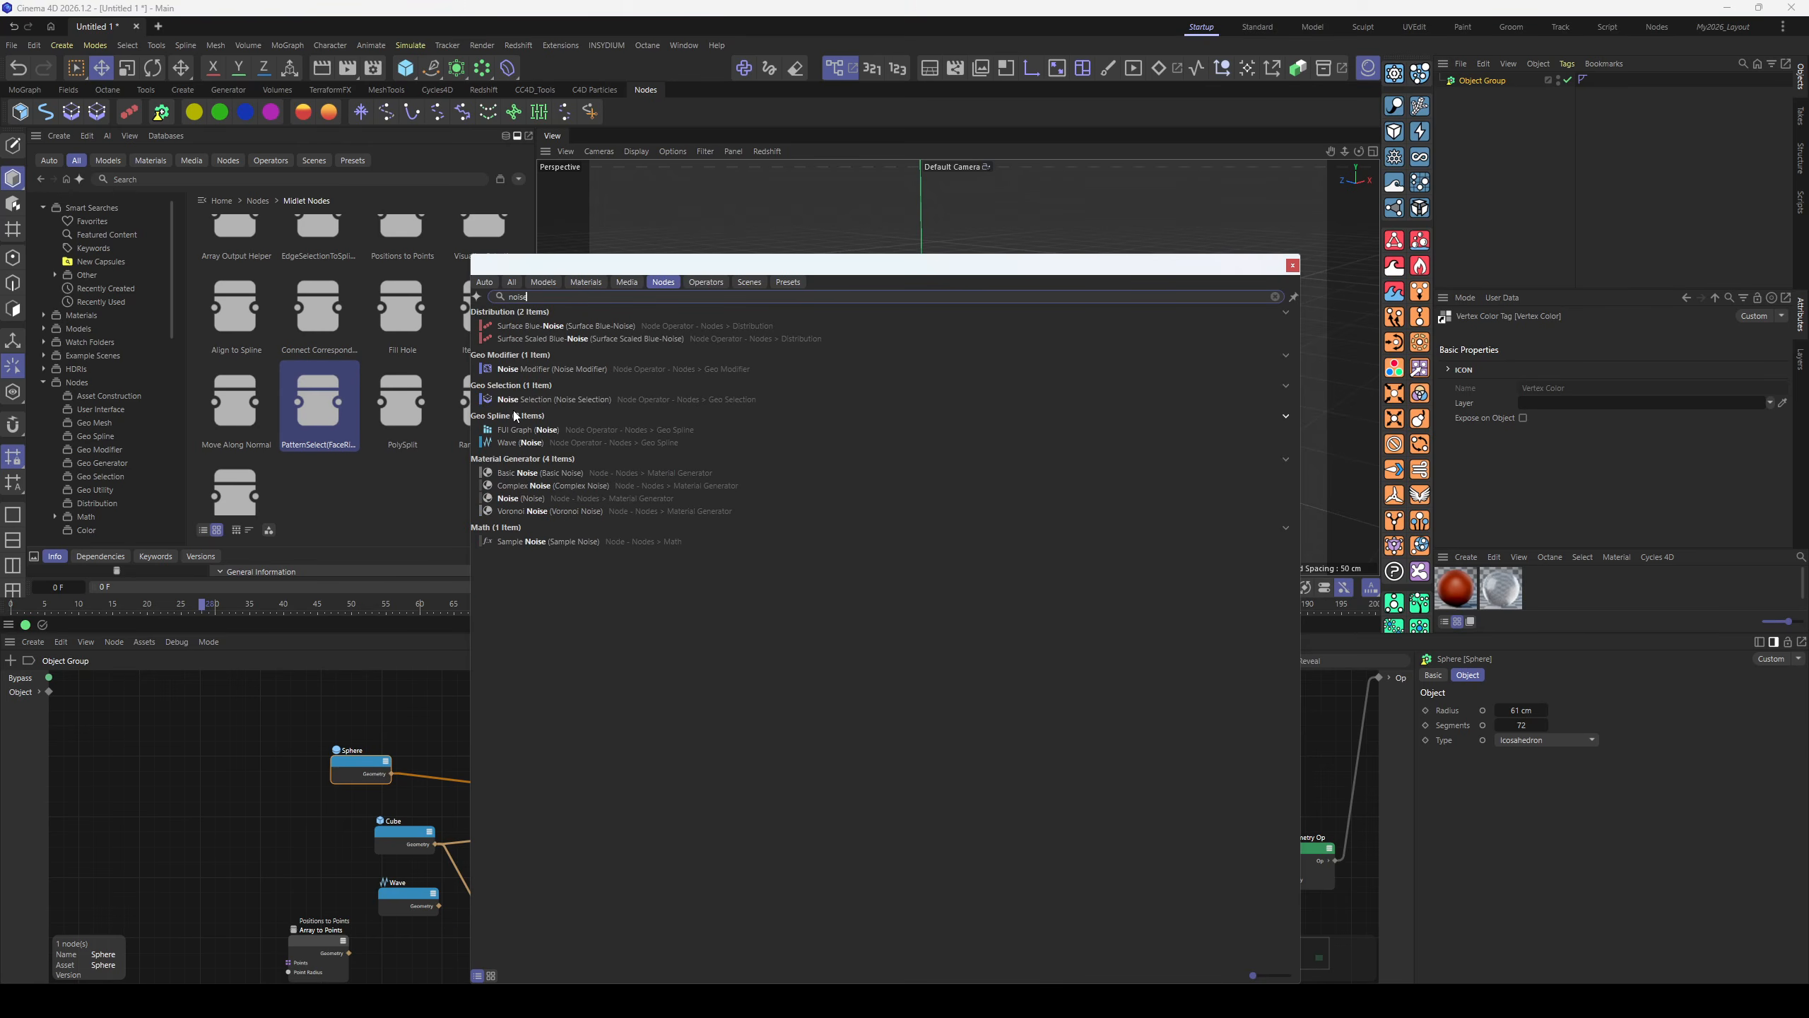
pyautogui.moveTo(523, 400); pyautogui.dragTo(520, 760)
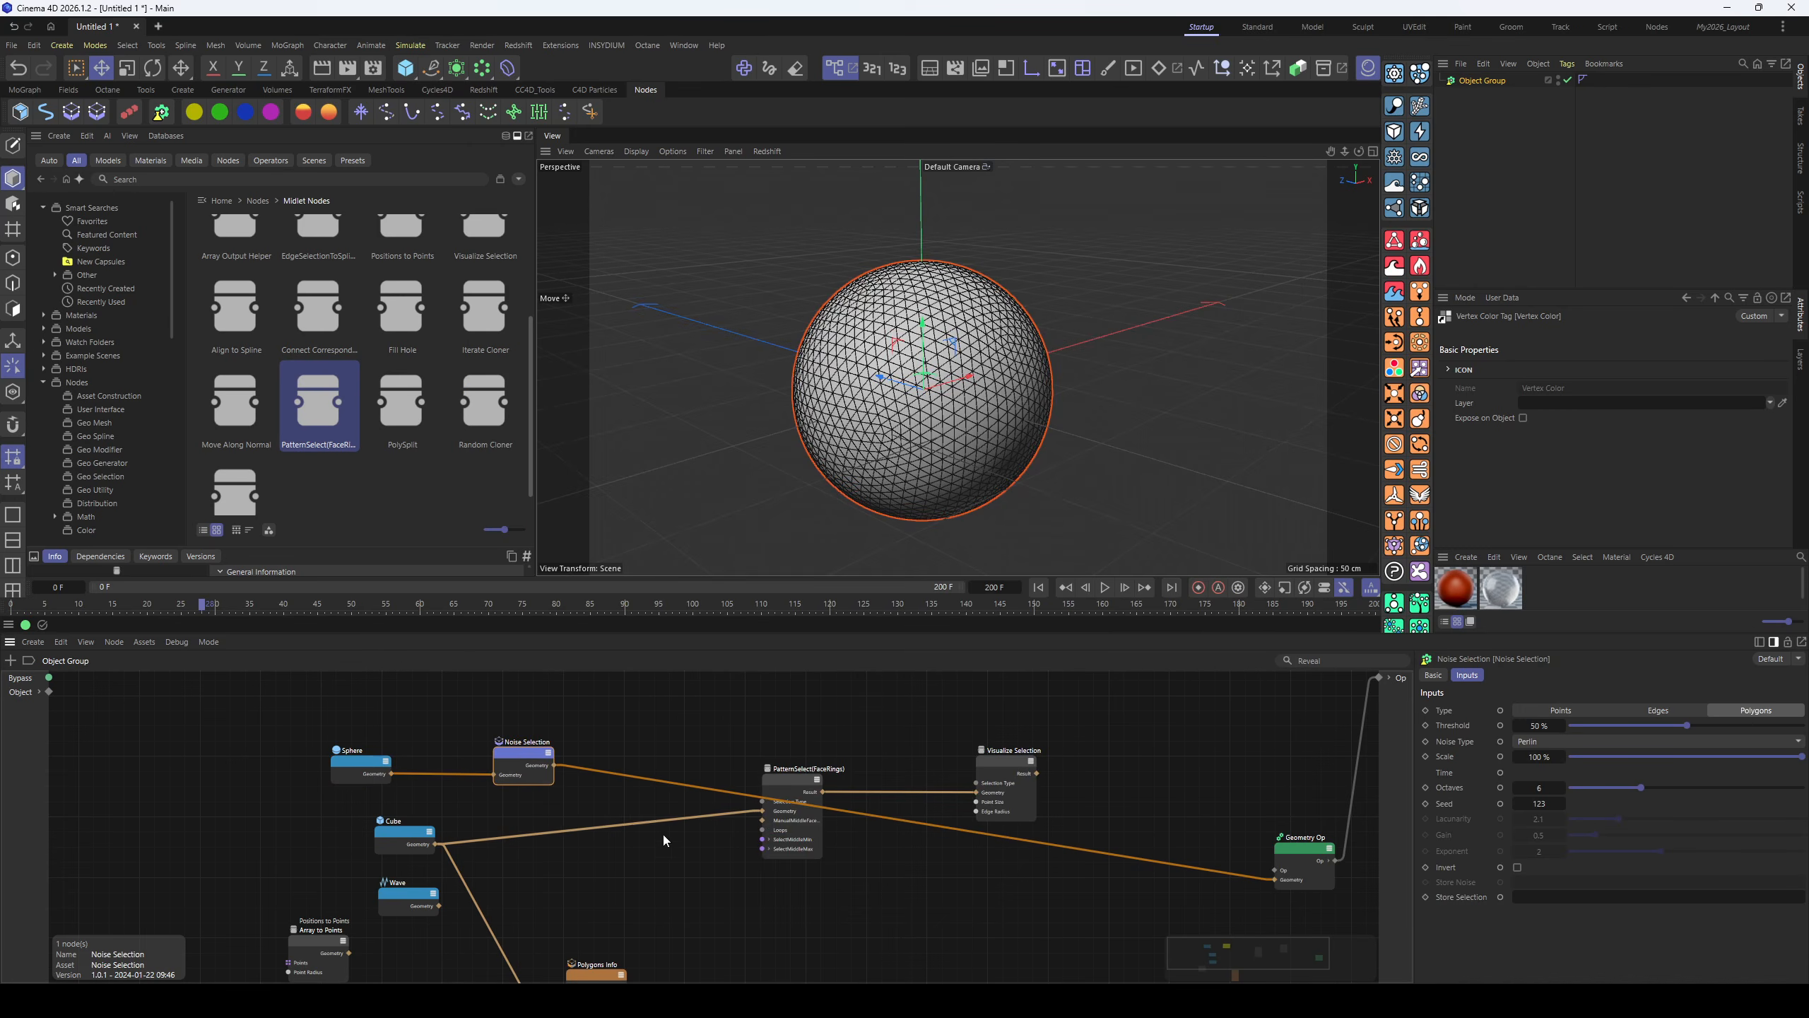
# - Move PatternSelect(FaceRings) down and route Noise Selection through Visualize Selection into Geometry Op's geometry input
pyautogui.moveTo(816, 782); pyautogui.dragTo(830, 923)
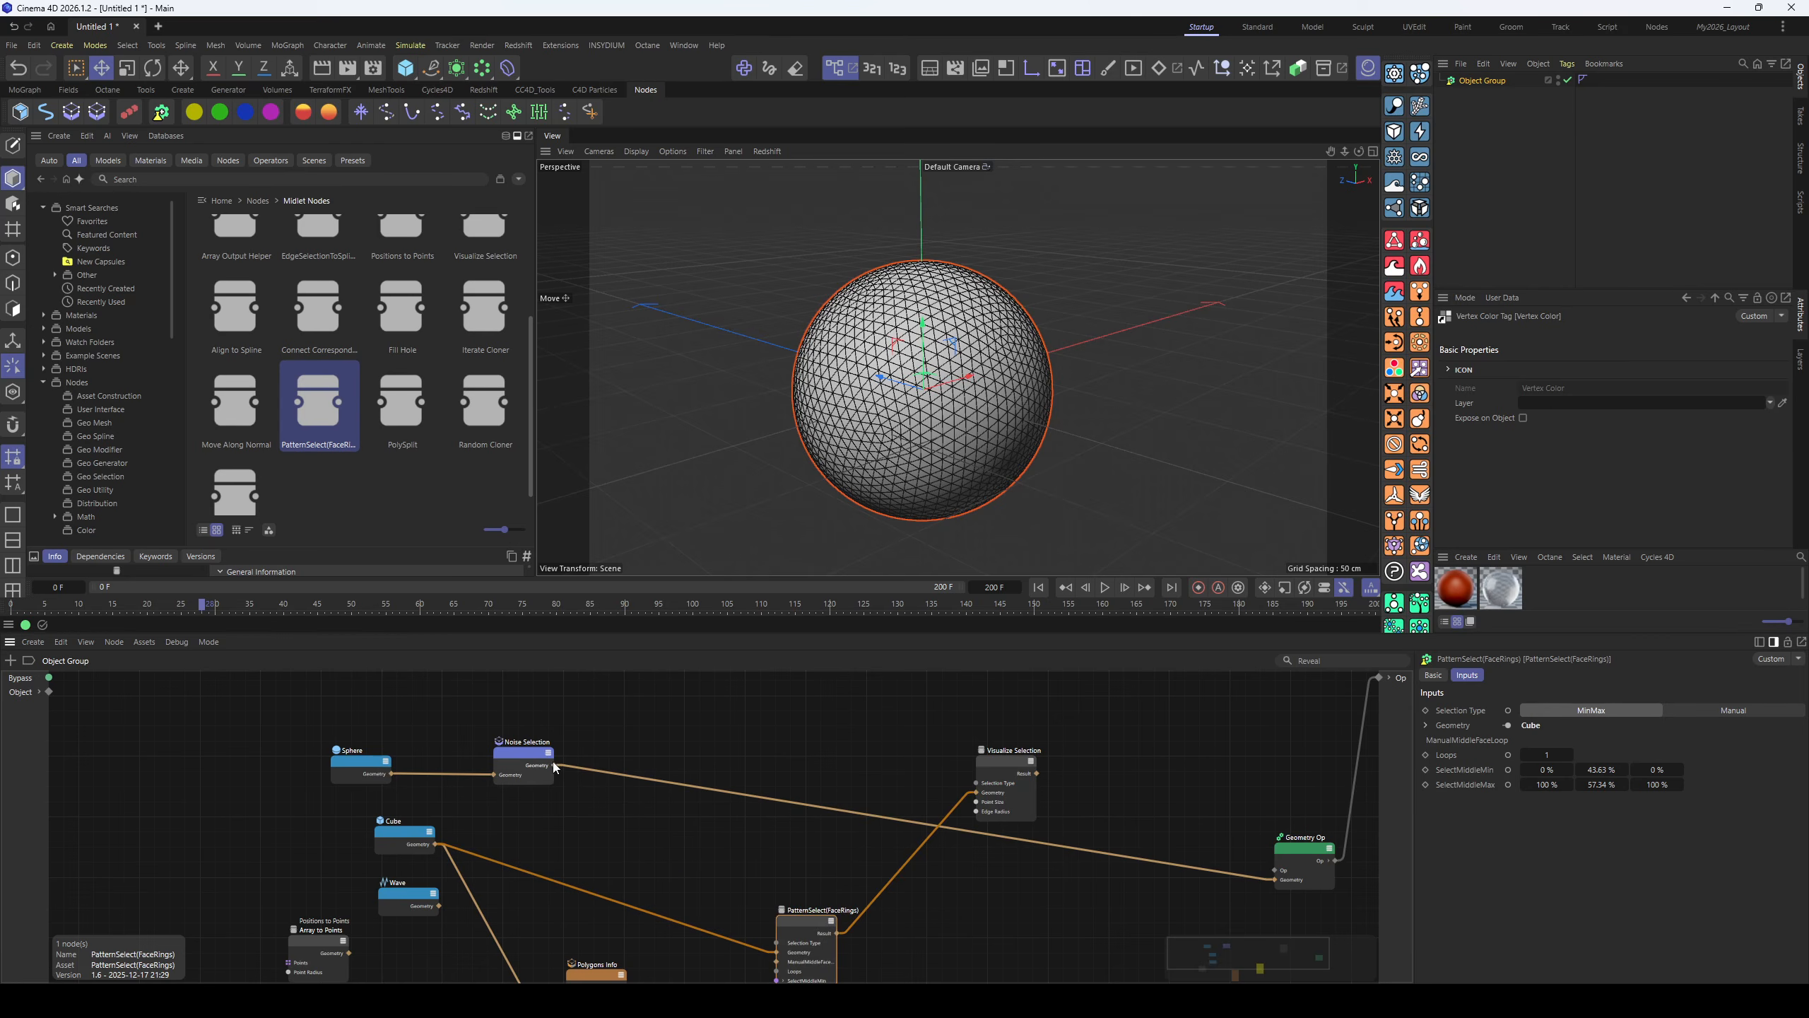
pyautogui.moveTo(556, 767); pyautogui.dragTo(1041, 782)
pyautogui.moveTo(1036, 774); pyautogui.dragTo(1275, 879)
pyautogui.click(992, 767)
pyautogui.keyDown('alt'); pyautogui.moveTo(1052, 406); pyautogui.dragTo(997, 541); pyautogui.keyUp('alt')
# - Disconnect PatternSelect(FaceRings) from the Cube, feed Noise Selection into its ManualMiddleFaceLoop input and set Selection Type to Manual
pyautogui.moveTo(761, 955); pyautogui.dragTo(746, 809)
pyautogui.moveTo(553, 767); pyautogui.dragTo(746, 819)
pyautogui.scroll(3, 750, 857)
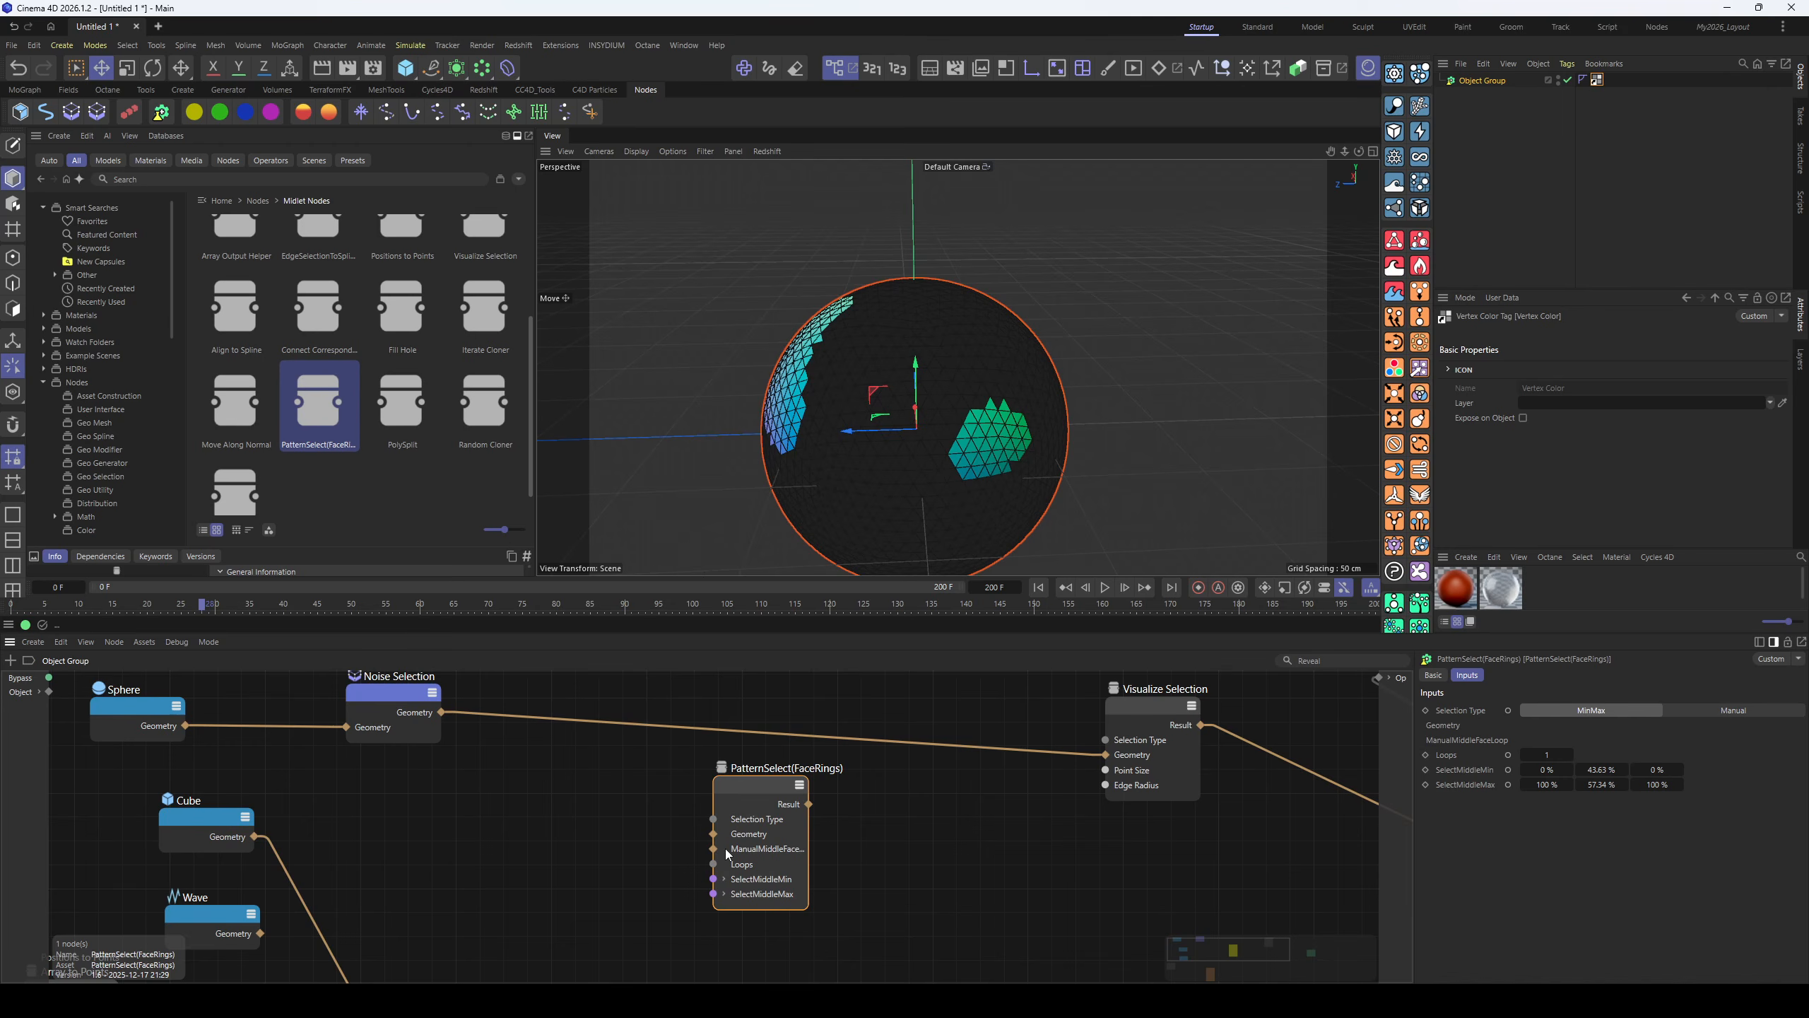
pyautogui.moveTo(442, 711); pyautogui.dragTo(714, 848)
pyautogui.click(1709, 710)
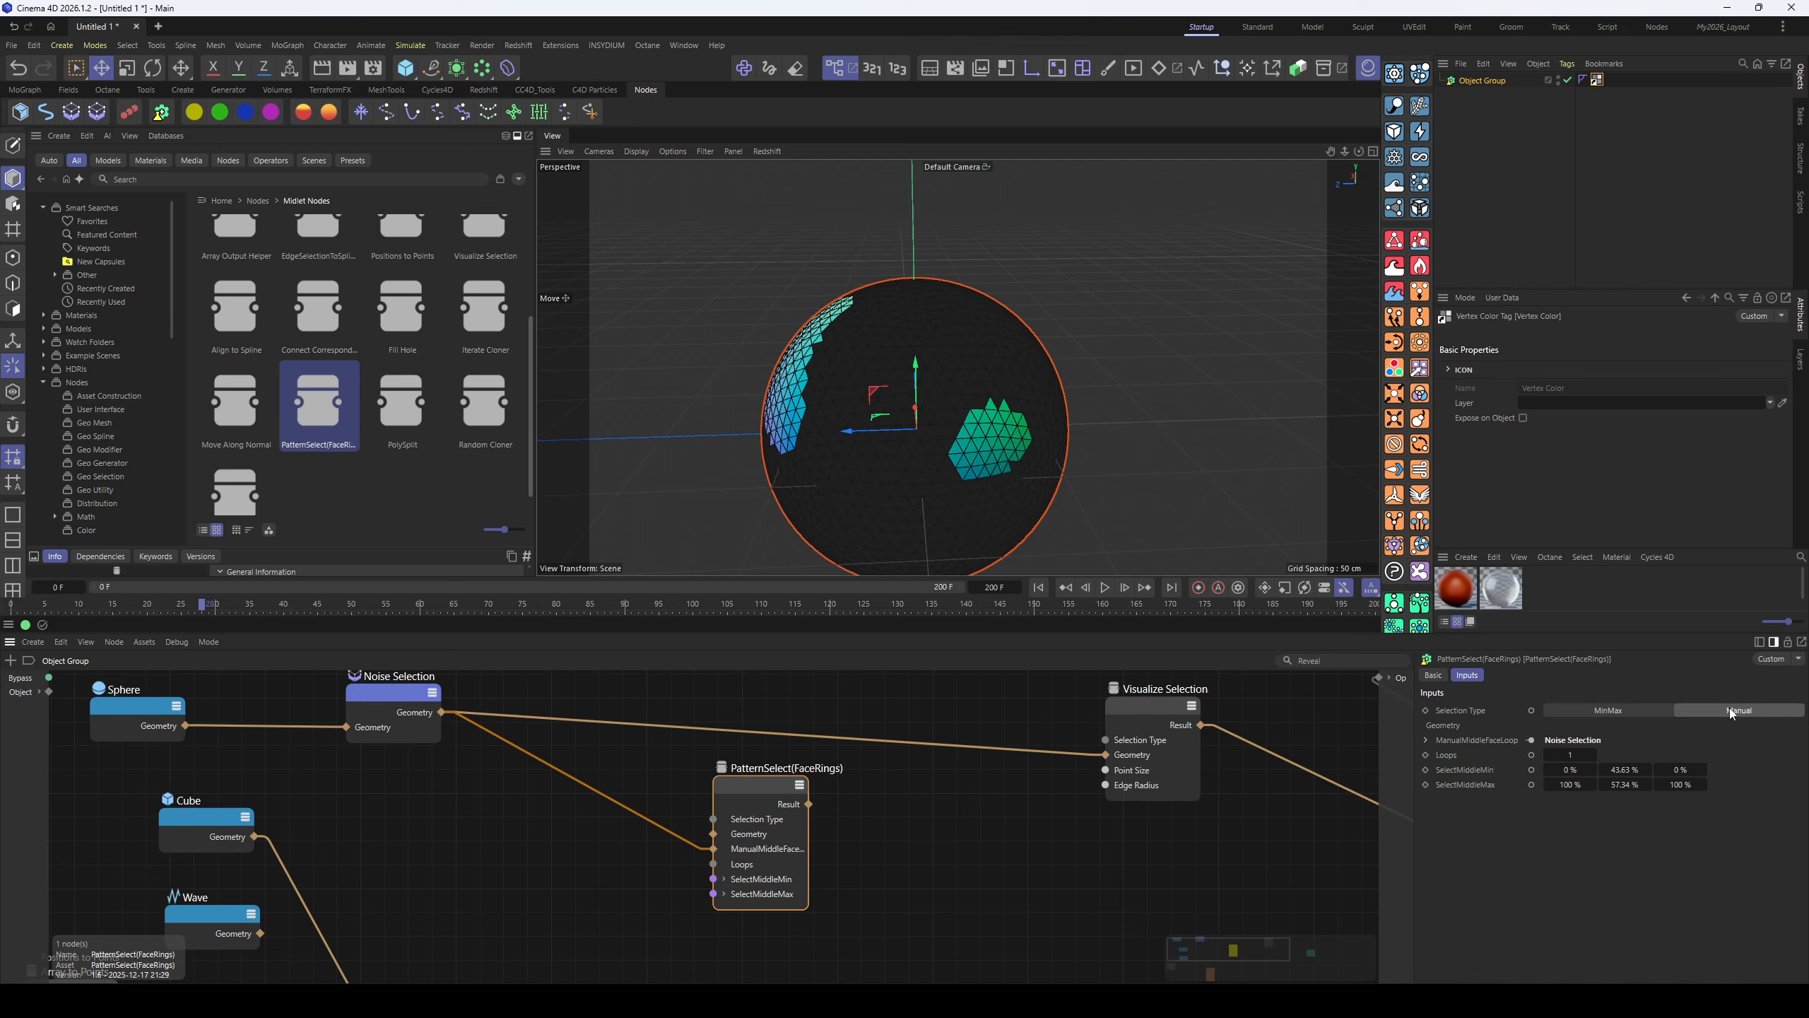
# - Connect the PatternSelect(FaceRings) result to Visualize Selection's geometry and nudge the PatternSelect(FaceRings) node slightly
pyautogui.moveTo(930, 798); pyautogui.dragTo(1106, 754)
pyautogui.moveTo(744, 786); pyautogui.dragTo(752, 767)
pyautogui.keyDown('alt'); pyautogui.moveTo(891, 346); pyautogui.dragTo(983, 484); pyautogui.keyUp('alt')
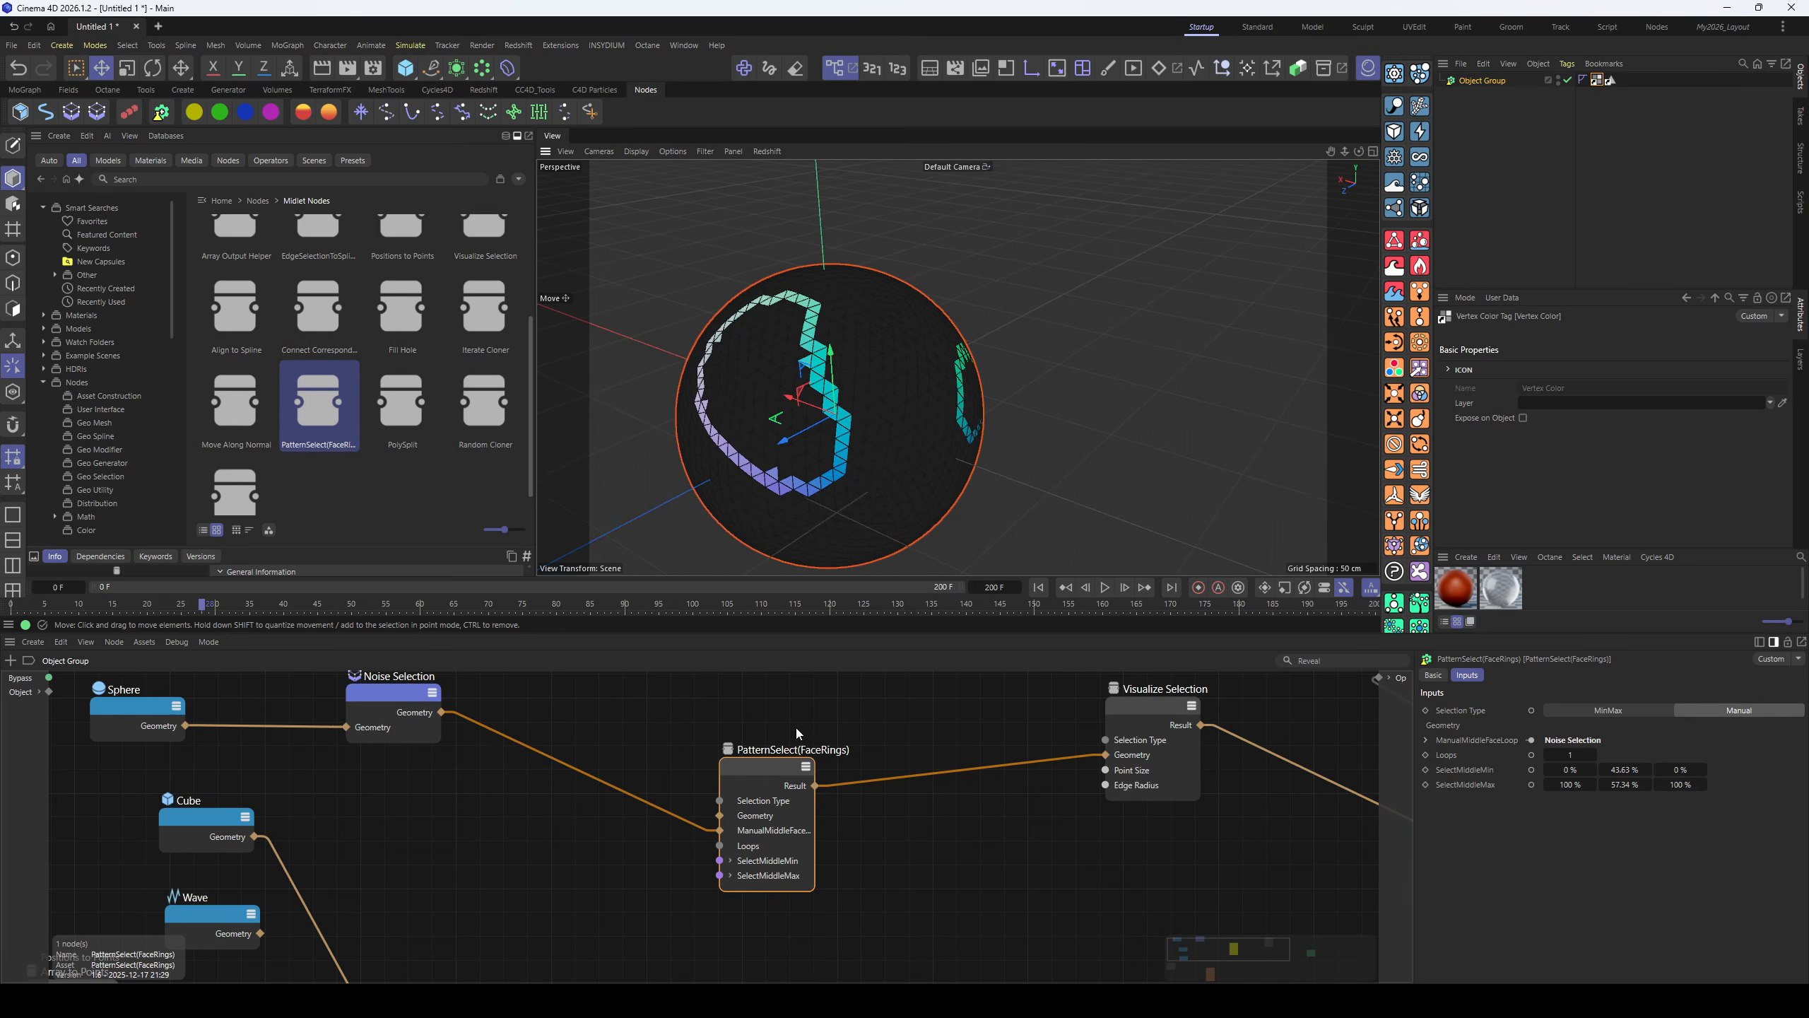
# - Raise the PatternSelect(FaceRings) Loops value one by one to 11 to spread the rings over the sphere
pyautogui.click(1593, 755)
pyautogui.click(1594, 755)
pyautogui.click(1594, 756)
pyautogui.click(1593, 756)
pyautogui.click(1594, 756)
pyautogui.click(1594, 755)
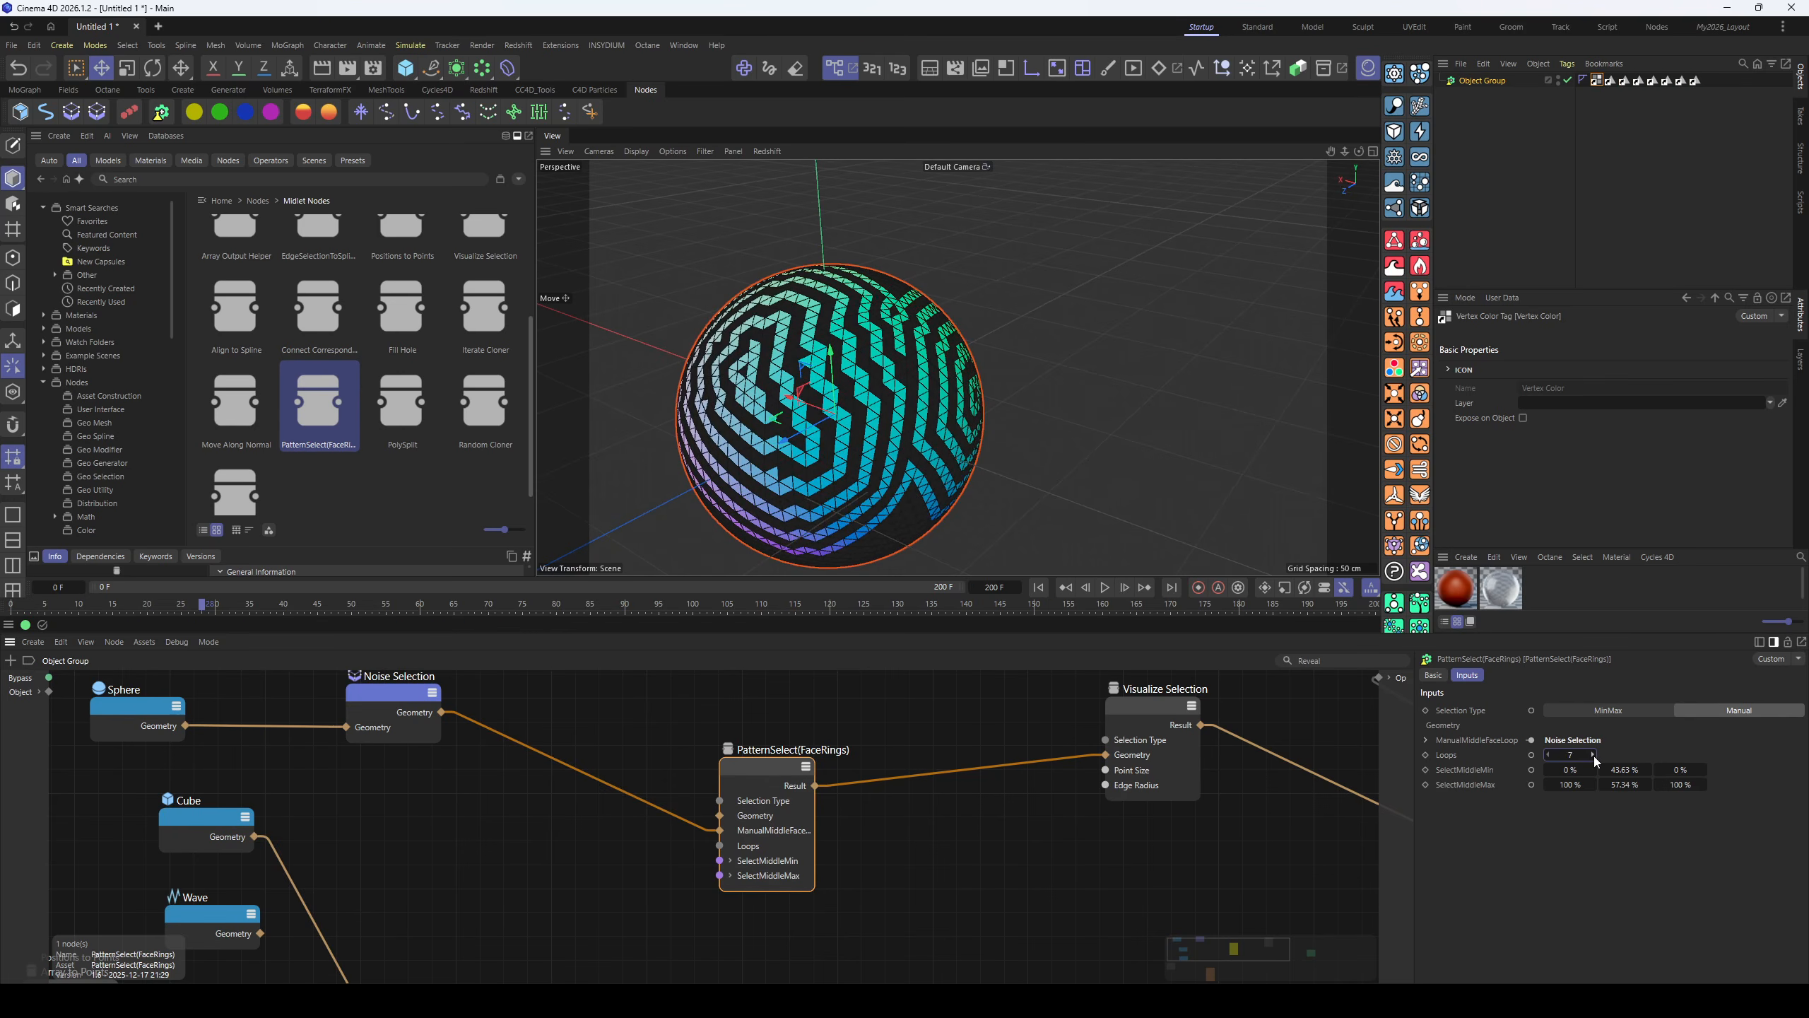
pyautogui.click(1594, 756)
pyautogui.click(1594, 756)
pyautogui.click(1593, 755)
pyautogui.click(1594, 756)
# - Increase the PatternSelect(FaceRings) Loops value further to 17 to fill the rest of the sphere
pyautogui.keyDown('alt'); pyautogui.moveTo(834, 479); pyautogui.dragTo(915, 485); pyautogui.keyUp('alt')
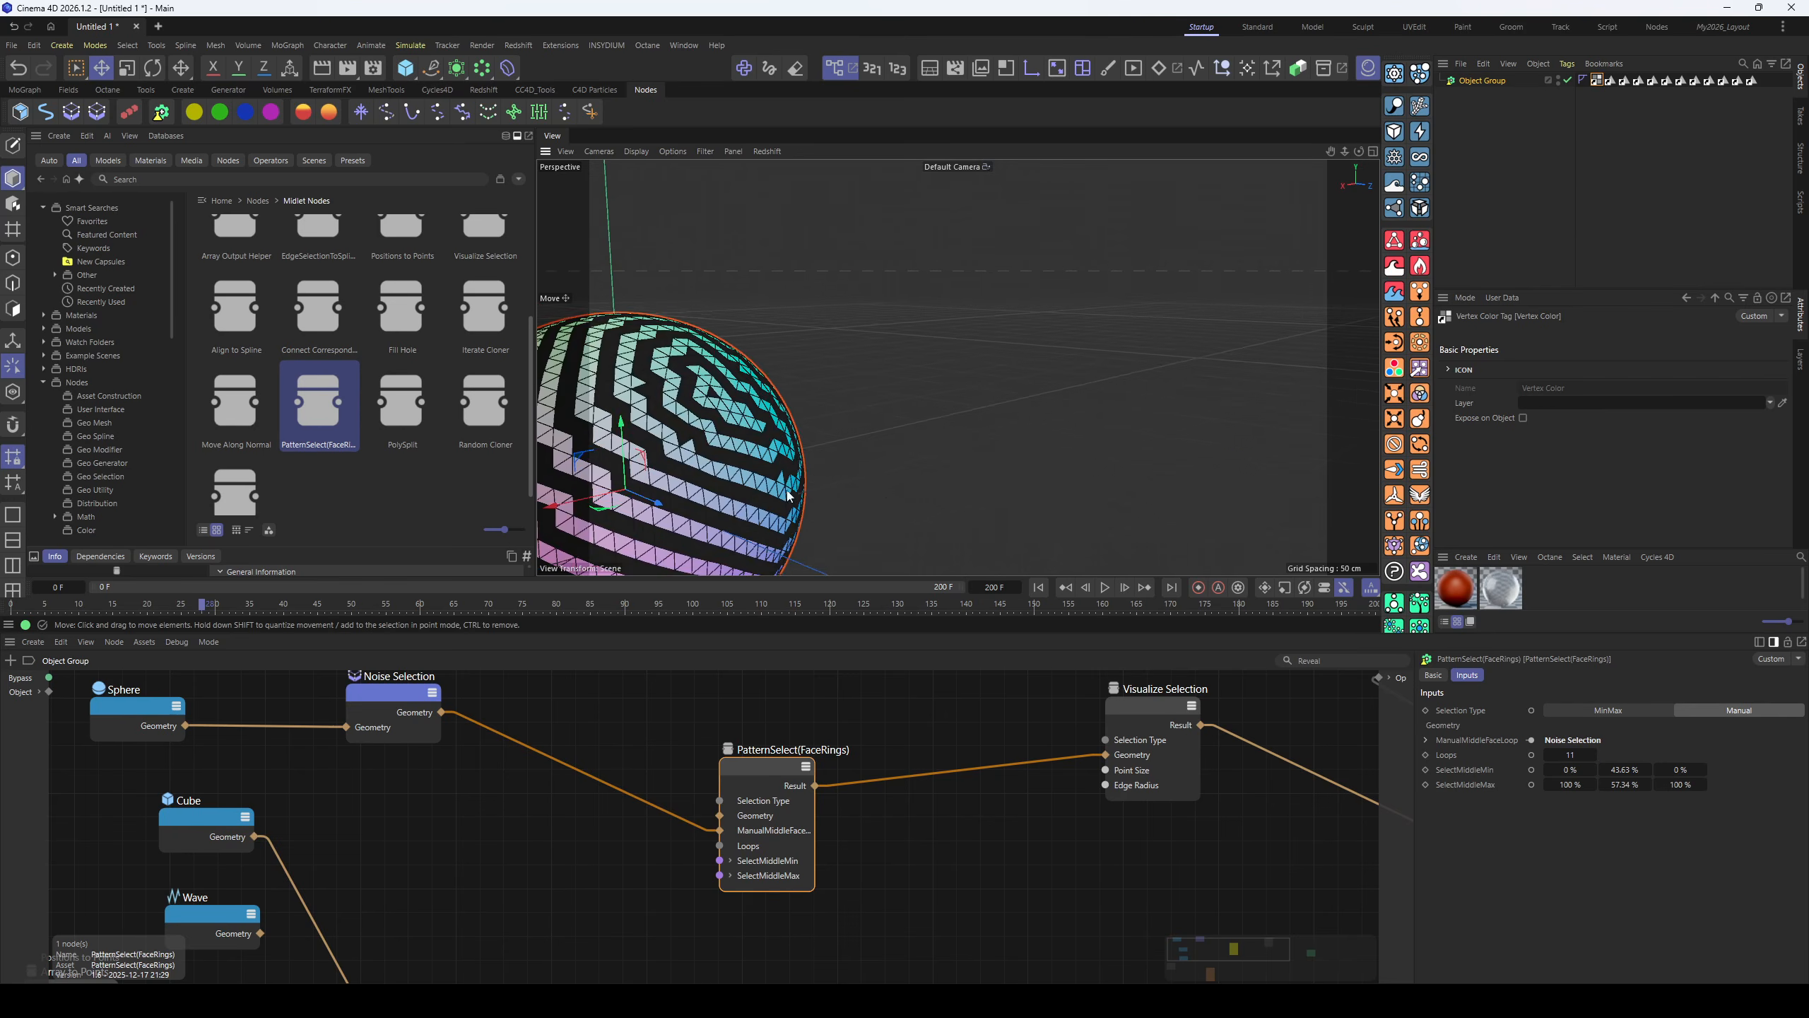
pyautogui.keyDown('alt'); pyautogui.moveTo(915, 485); pyautogui.dragTo(1133, 475, button='middle'); pyautogui.keyUp('alt')
pyautogui.keyDown('alt'); pyautogui.moveTo(1133, 474); pyautogui.dragTo(958, 433, button='right'); pyautogui.keyUp('alt')
pyautogui.keyDown('alt'); pyautogui.moveTo(958, 433); pyautogui.dragTo(988, 484); pyautogui.keyUp('alt')
pyautogui.keyDown('alt'); pyautogui.moveTo(988, 484); pyautogui.dragTo(885, 472, button='middle'); pyautogui.keyUp('alt')
pyautogui.keyDown('alt'); pyautogui.moveTo(884, 472); pyautogui.dragTo(908, 485); pyautogui.keyUp('alt')
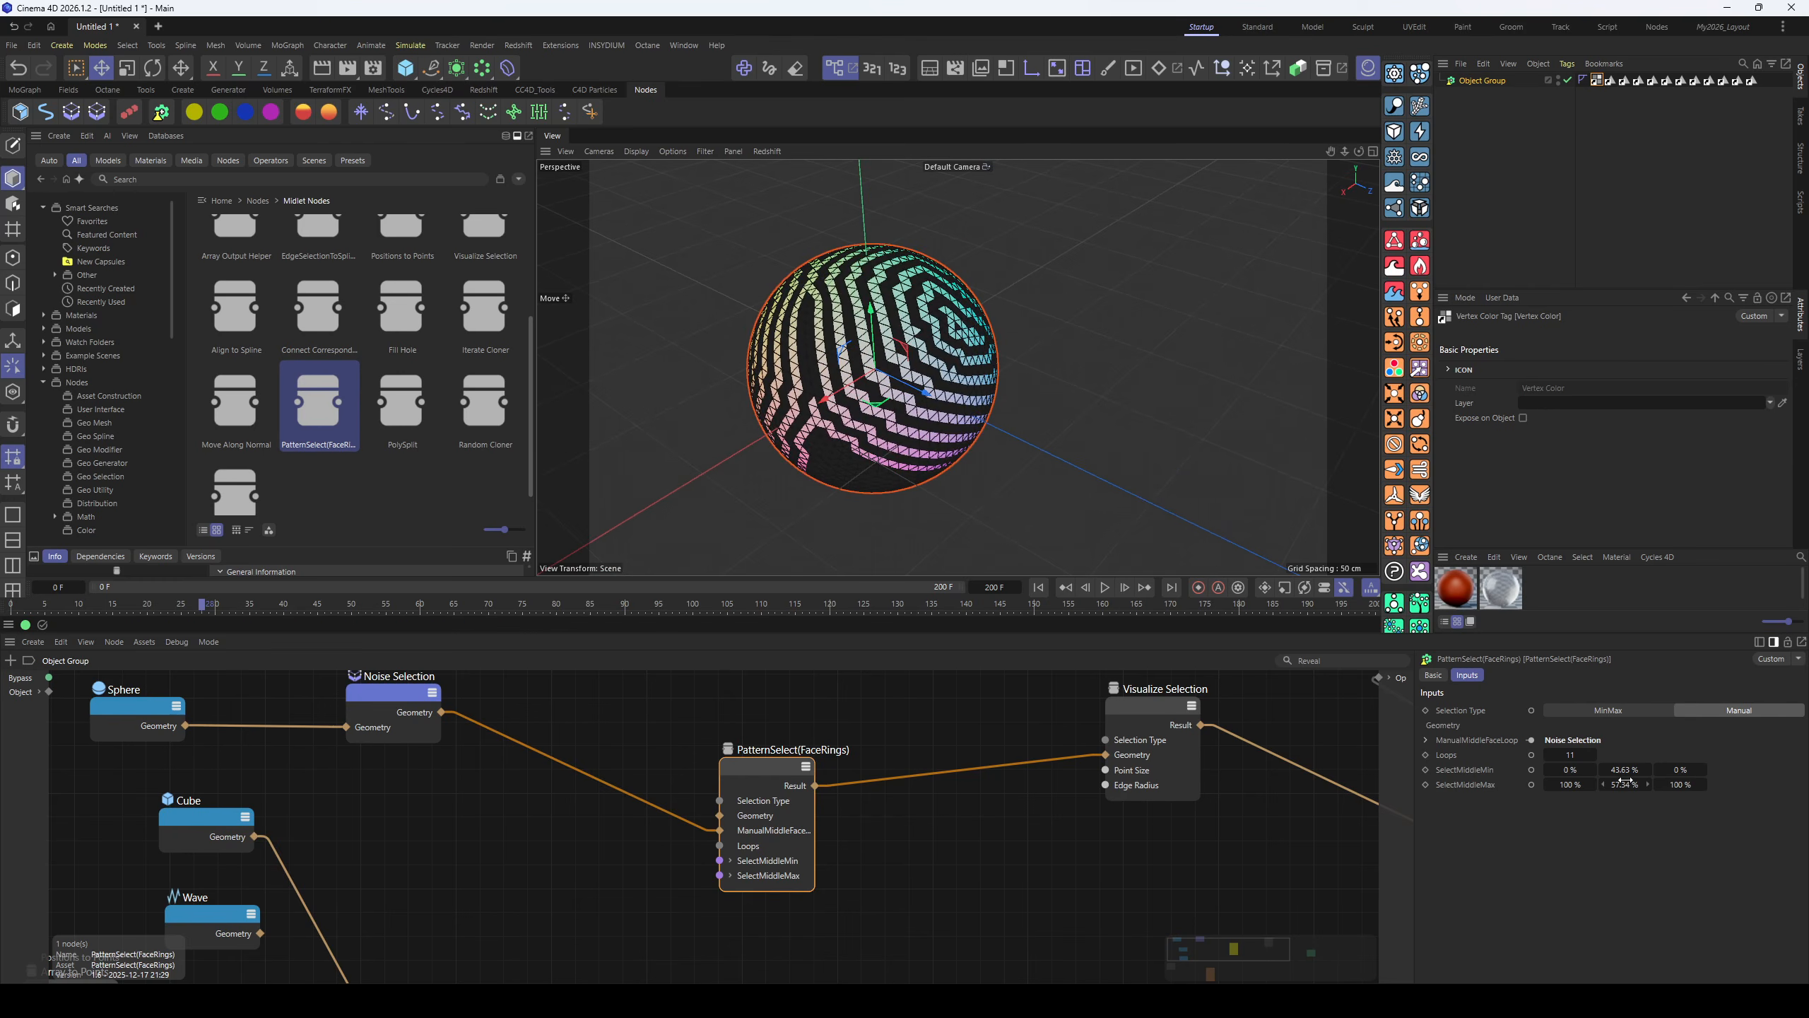
pyautogui.click(1593, 754)
pyautogui.click(1593, 755)
pyautogui.click(1594, 754)
pyautogui.click(1593, 754)
pyautogui.click(1594, 755)
pyautogui.click(1594, 755)
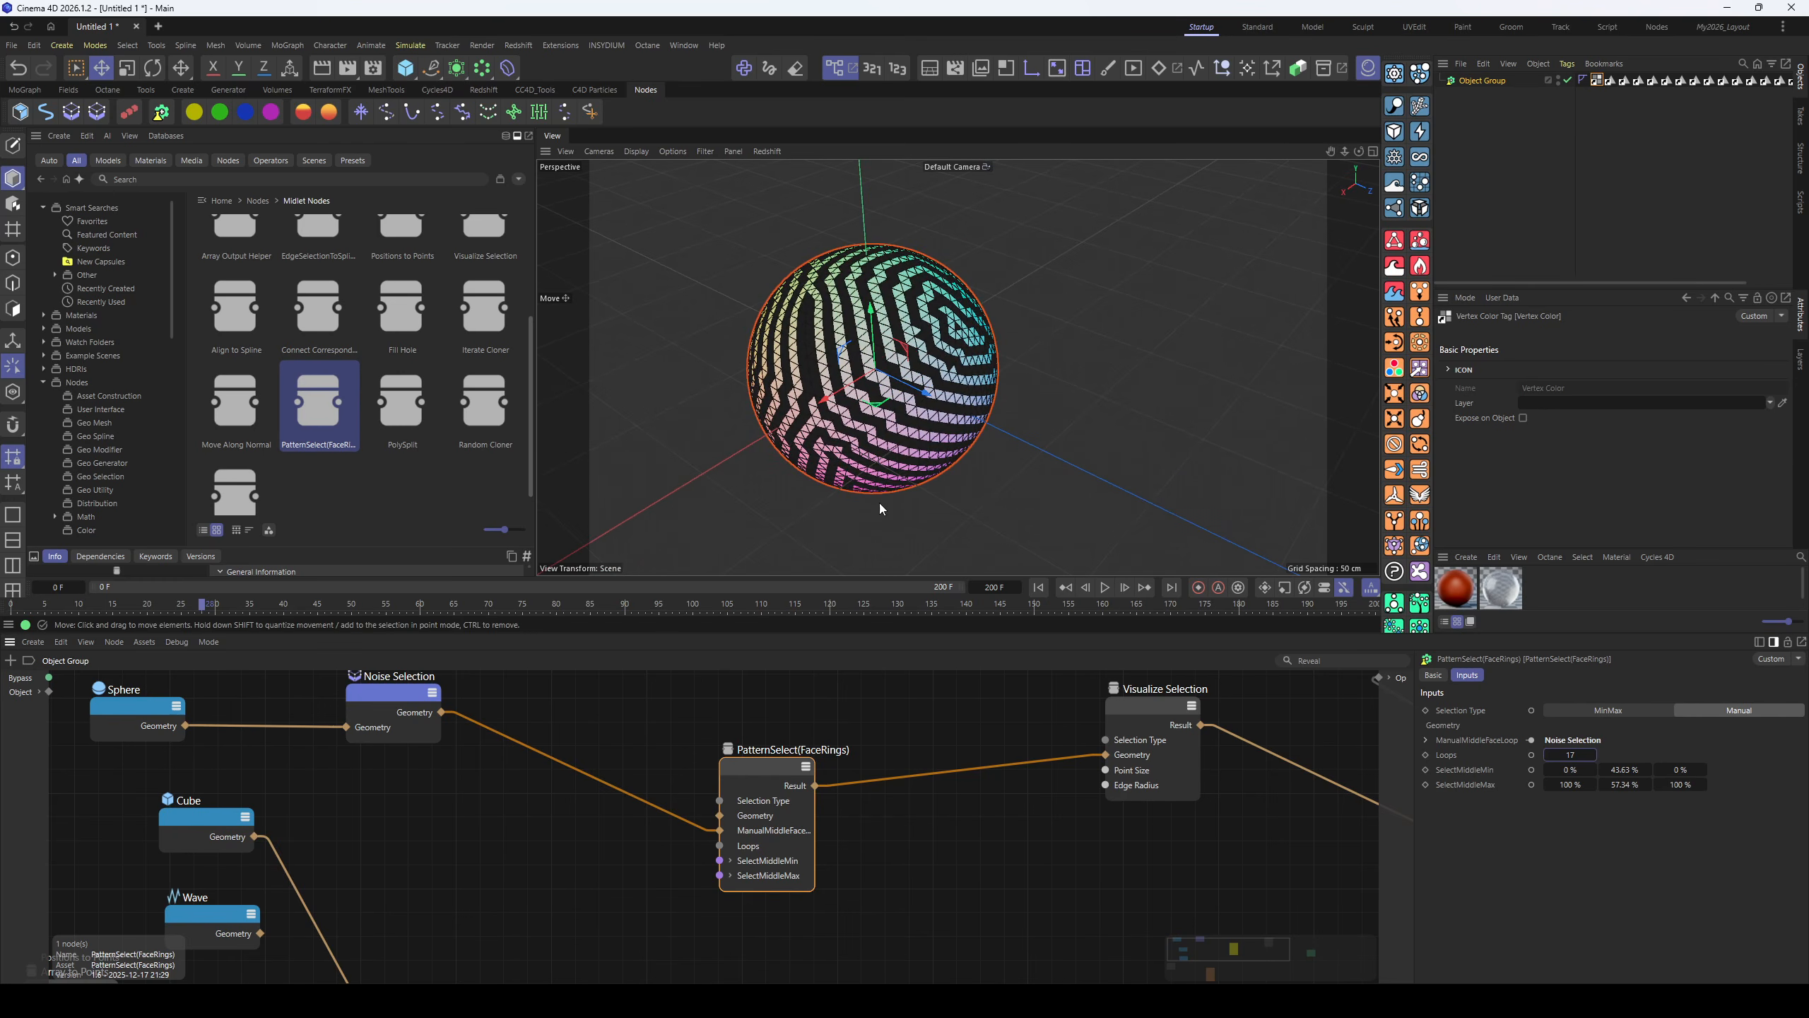
# - Examine the noise-driven ring pattern from several sides and distances around the sphere
pyautogui.keyDown('alt'); pyautogui.moveTo(880, 503); pyautogui.dragTo(1077, 406); pyautogui.keyUp('alt')
pyautogui.keyDown('alt'); pyautogui.moveTo(1077, 406); pyautogui.dragTo(1128, 328, button='middle'); pyautogui.keyUp('alt')
pyautogui.keyDown('alt'); pyautogui.moveTo(789, 441); pyautogui.dragTo(998, 467); pyautogui.keyUp('alt')
pyautogui.keyDown('alt'); pyautogui.moveTo(998, 467); pyautogui.dragTo(958, 413, button='right'); pyautogui.keyUp('alt')
pyautogui.moveTo(958, 413)
pyautogui.keyDown('alt'); pyautogui.mouseDown()
pyautogui.moveTo(1066, 467)
pyautogui.moveTo(938, 418)
pyautogui.mouseUp(); pyautogui.keyUp('alt')
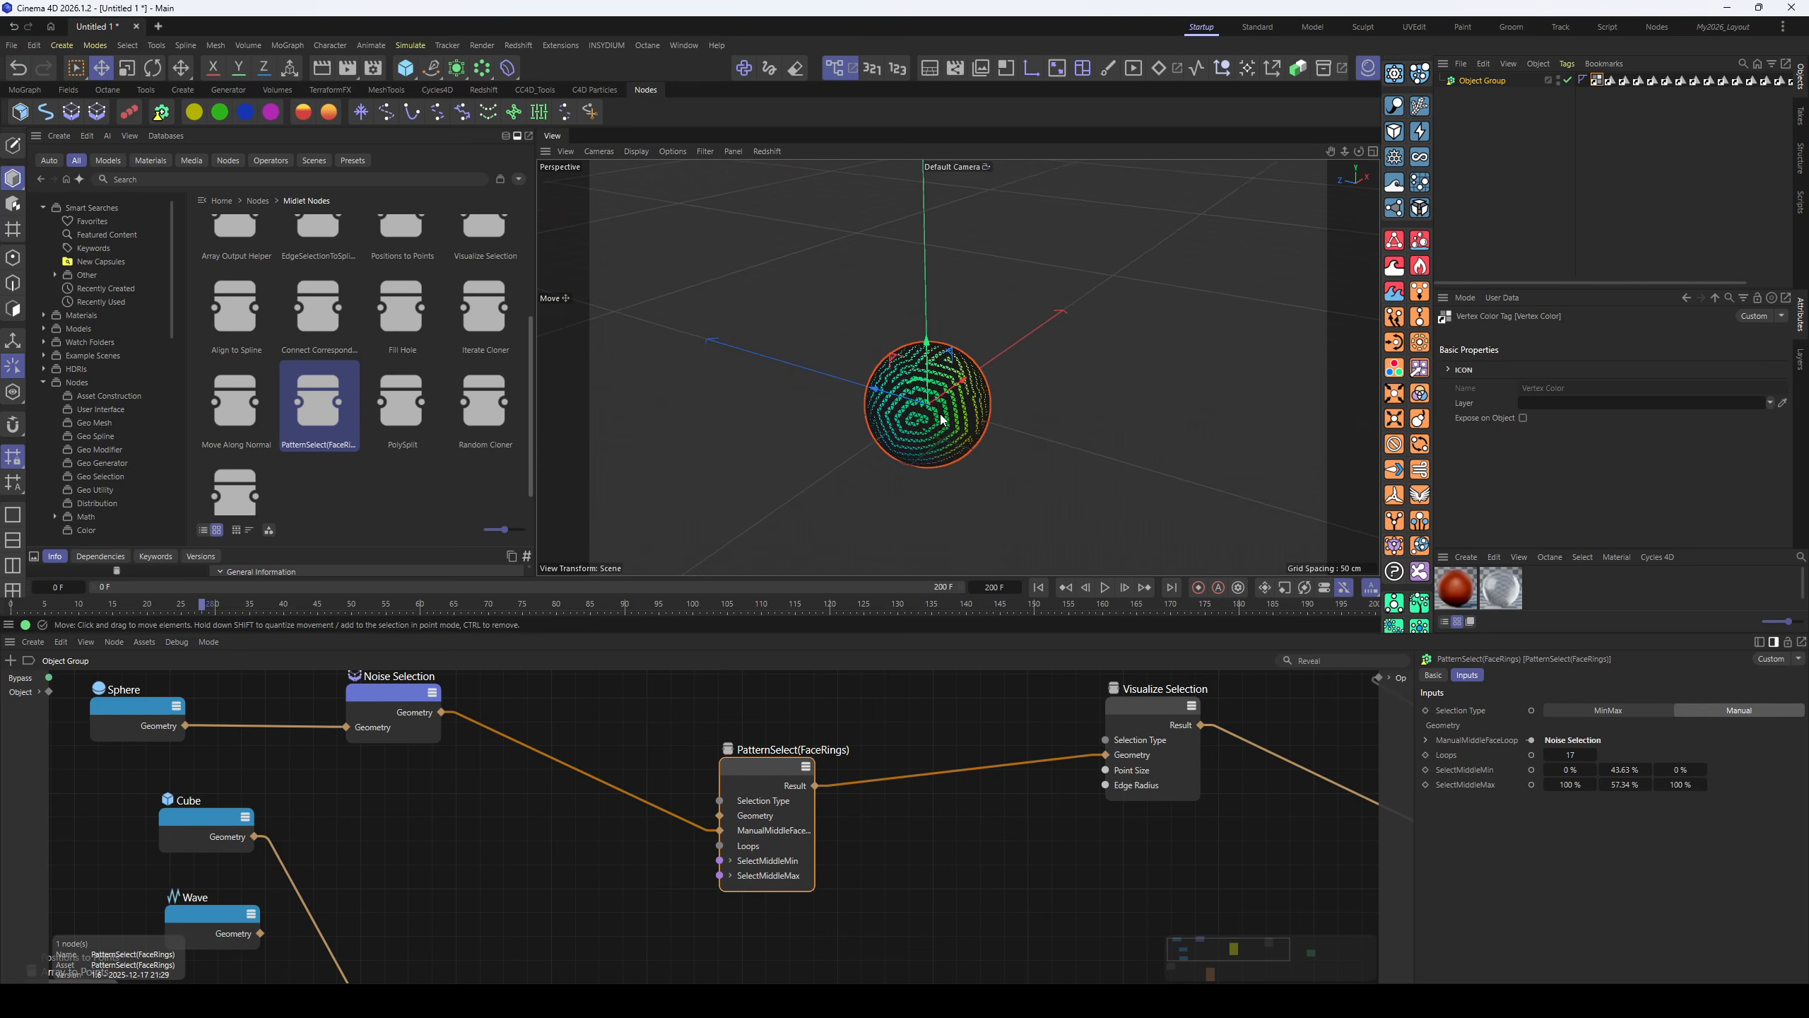
pyautogui.keyDown('alt'); pyautogui.moveTo(939, 417); pyautogui.dragTo(1055, 370, button='right'); pyautogui.keyUp('alt')
pyautogui.keyDown('alt'); pyautogui.moveTo(810, 436); pyautogui.dragTo(895, 335); pyautogui.keyUp('alt')
pyautogui.keyDown('alt'); pyautogui.moveTo(894, 316); pyautogui.dragTo(868, 348, button='right'); pyautogui.keyUp('alt')
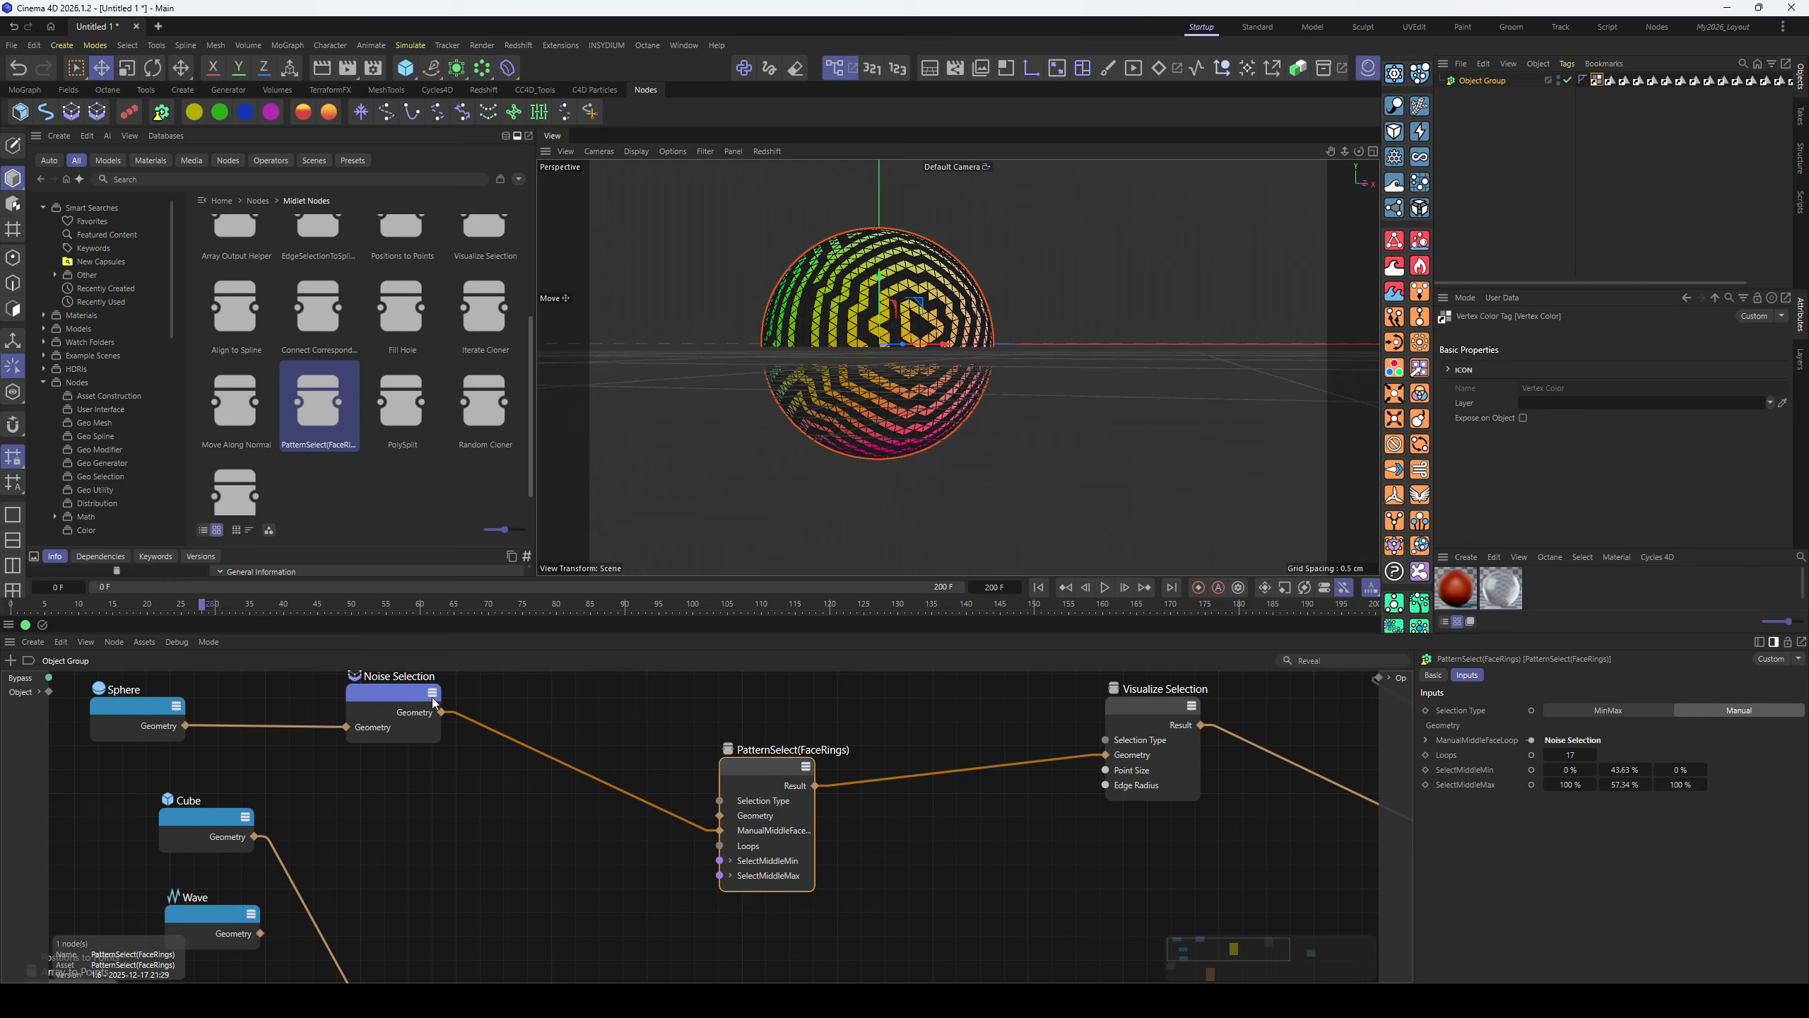
# - Move the Noise Selection and PatternSelect(FaceRings) nodes closer to the Sphere and reduce Loops to 1
pyautogui.moveTo(376, 701); pyautogui.dragTo(337, 696)
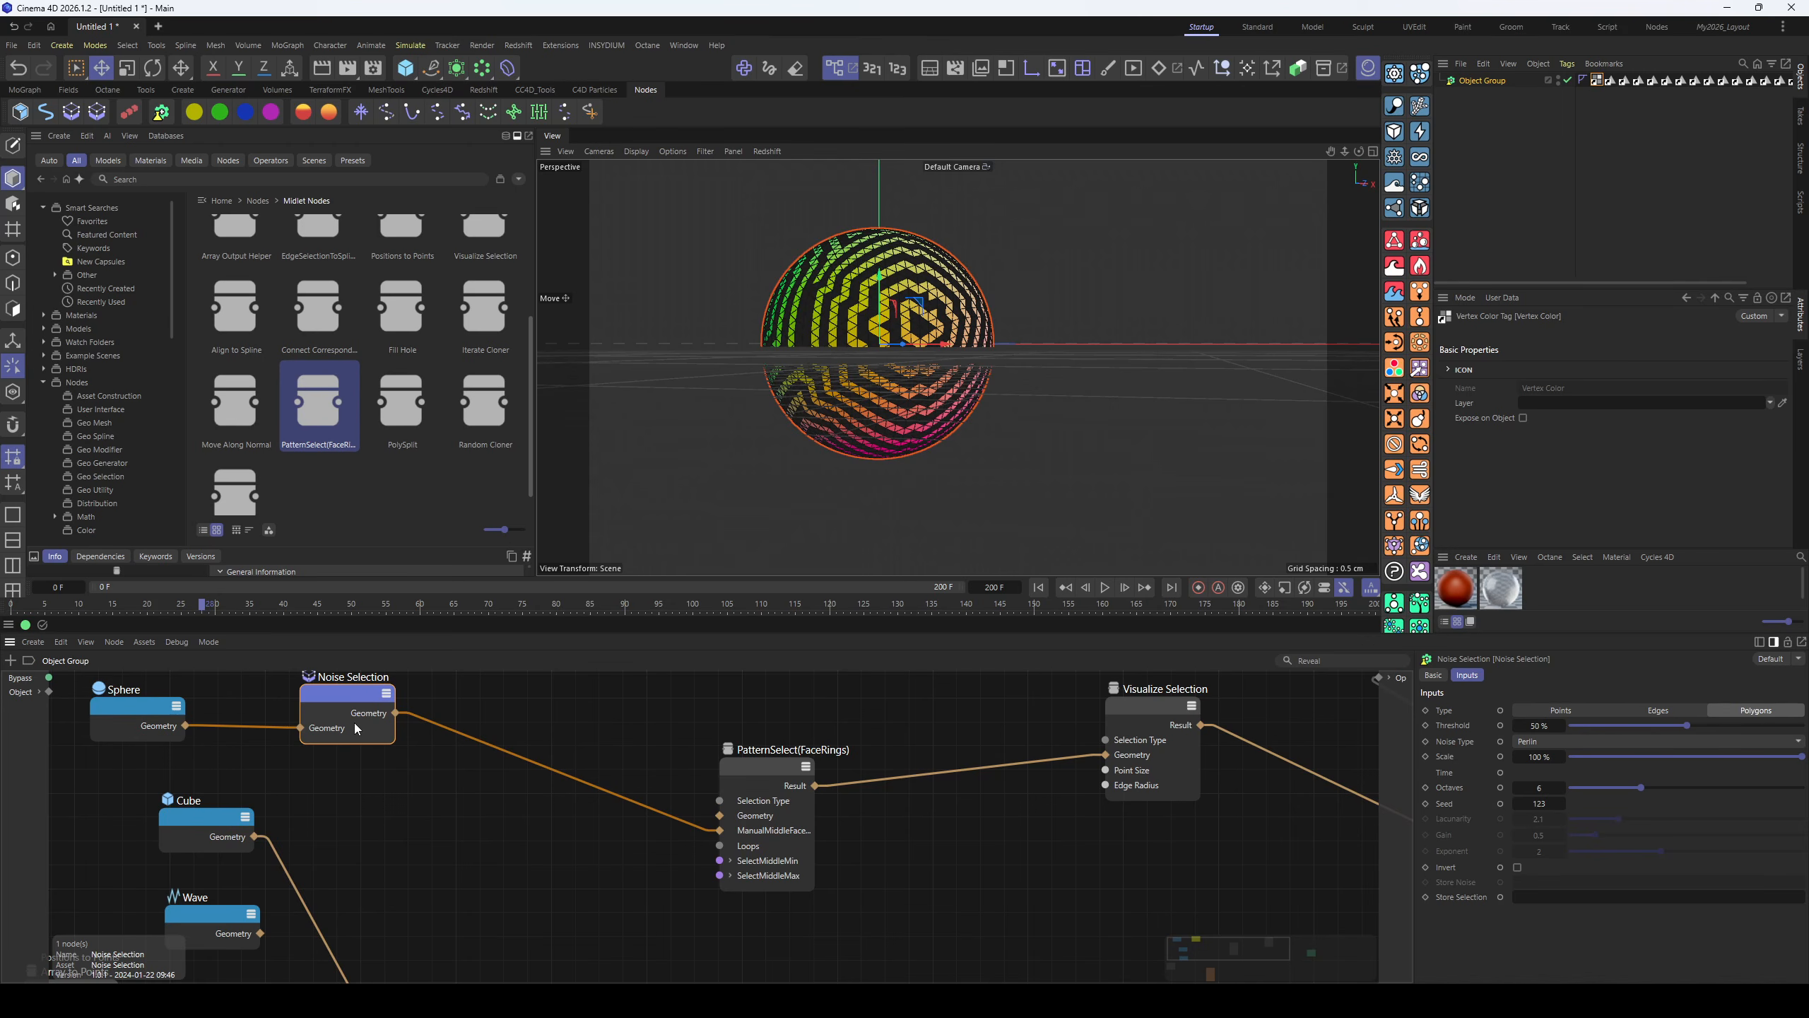
pyautogui.moveTo(766, 767); pyautogui.dragTo(617, 773)
pyautogui.moveTo(1576, 756); pyautogui.dragTo(1525, 756)
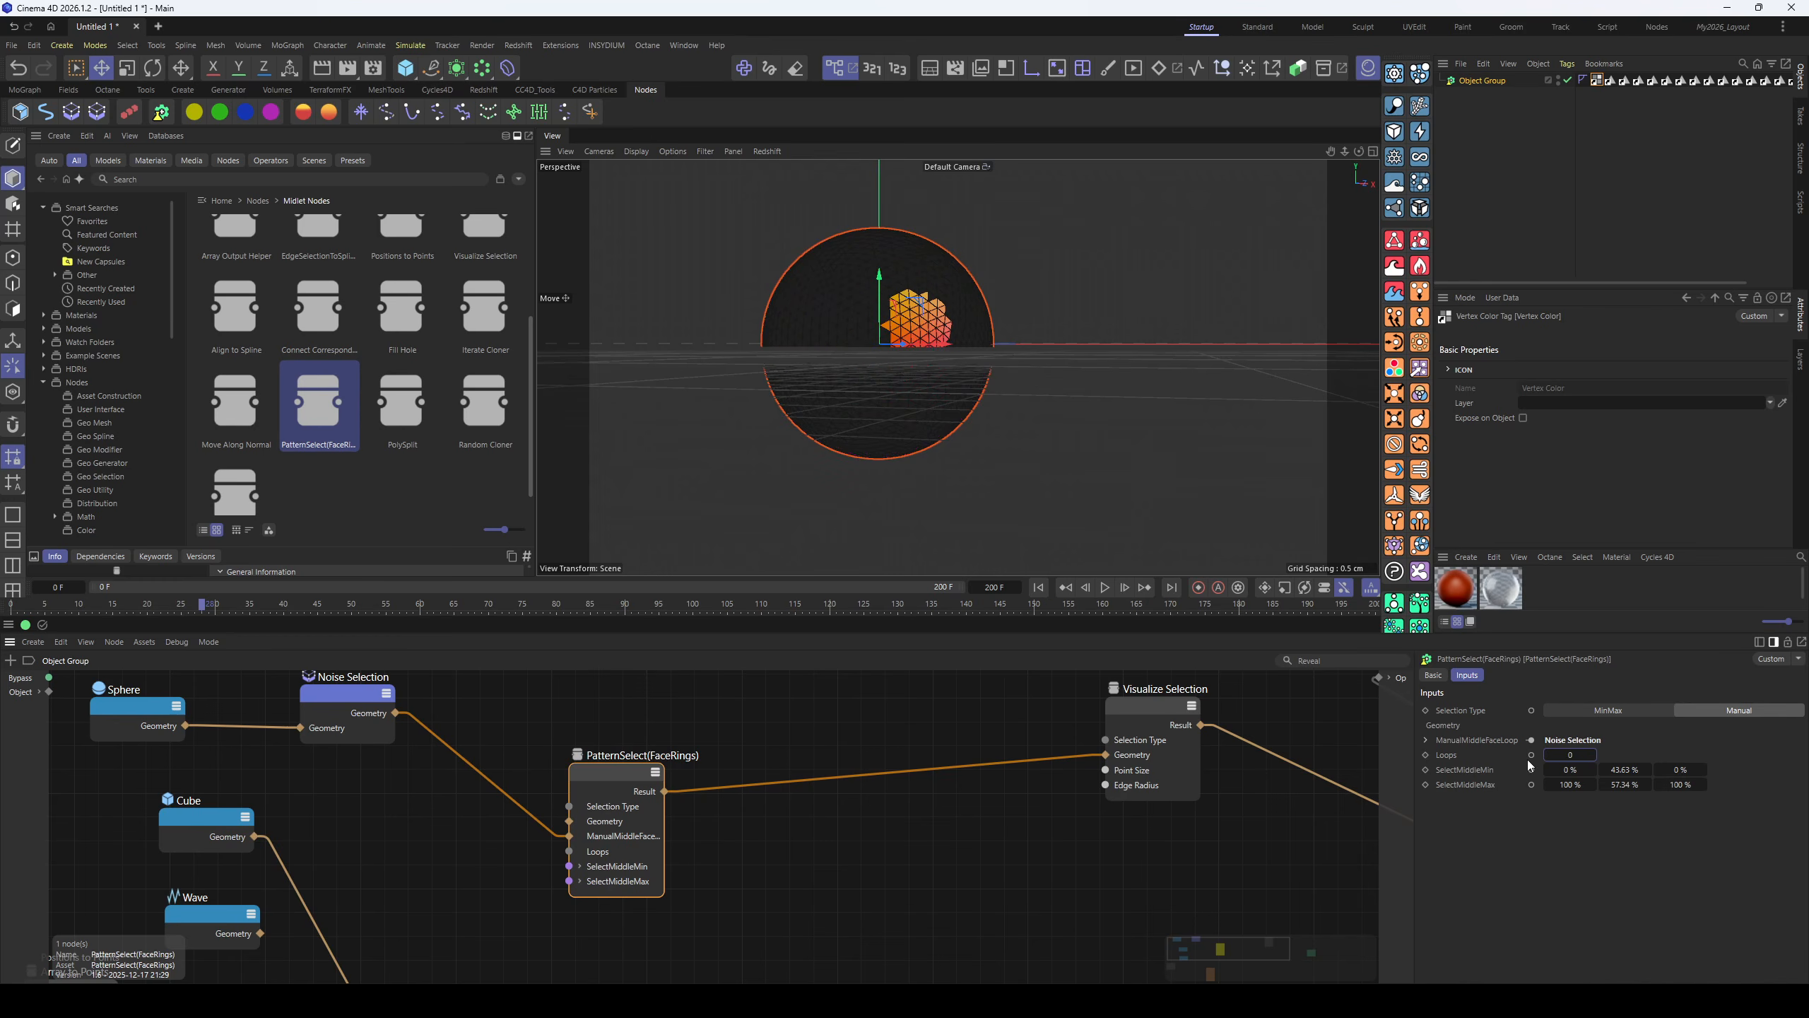
pyautogui.click(1596, 757)
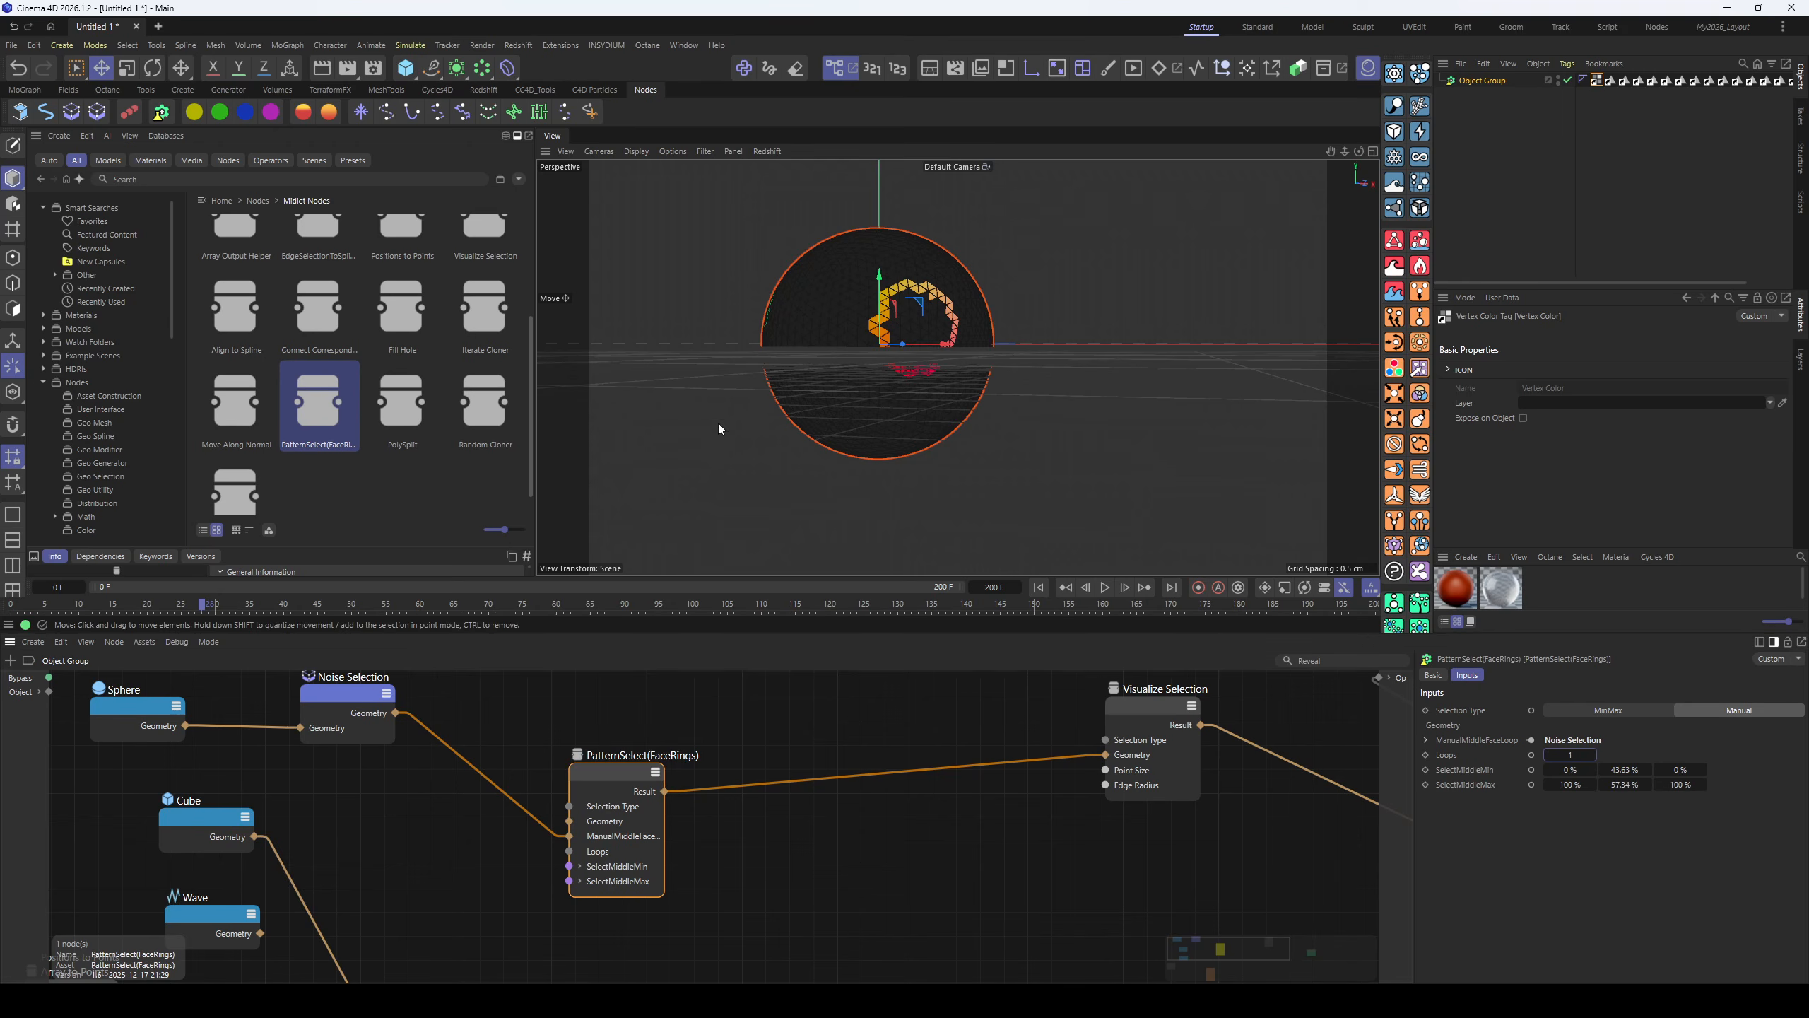
# - Add the Selection Offset asset to the graph and arrange it just below and beside PatternSelect(FaceRings)
pyautogui.scroll(-1, 366, 493)
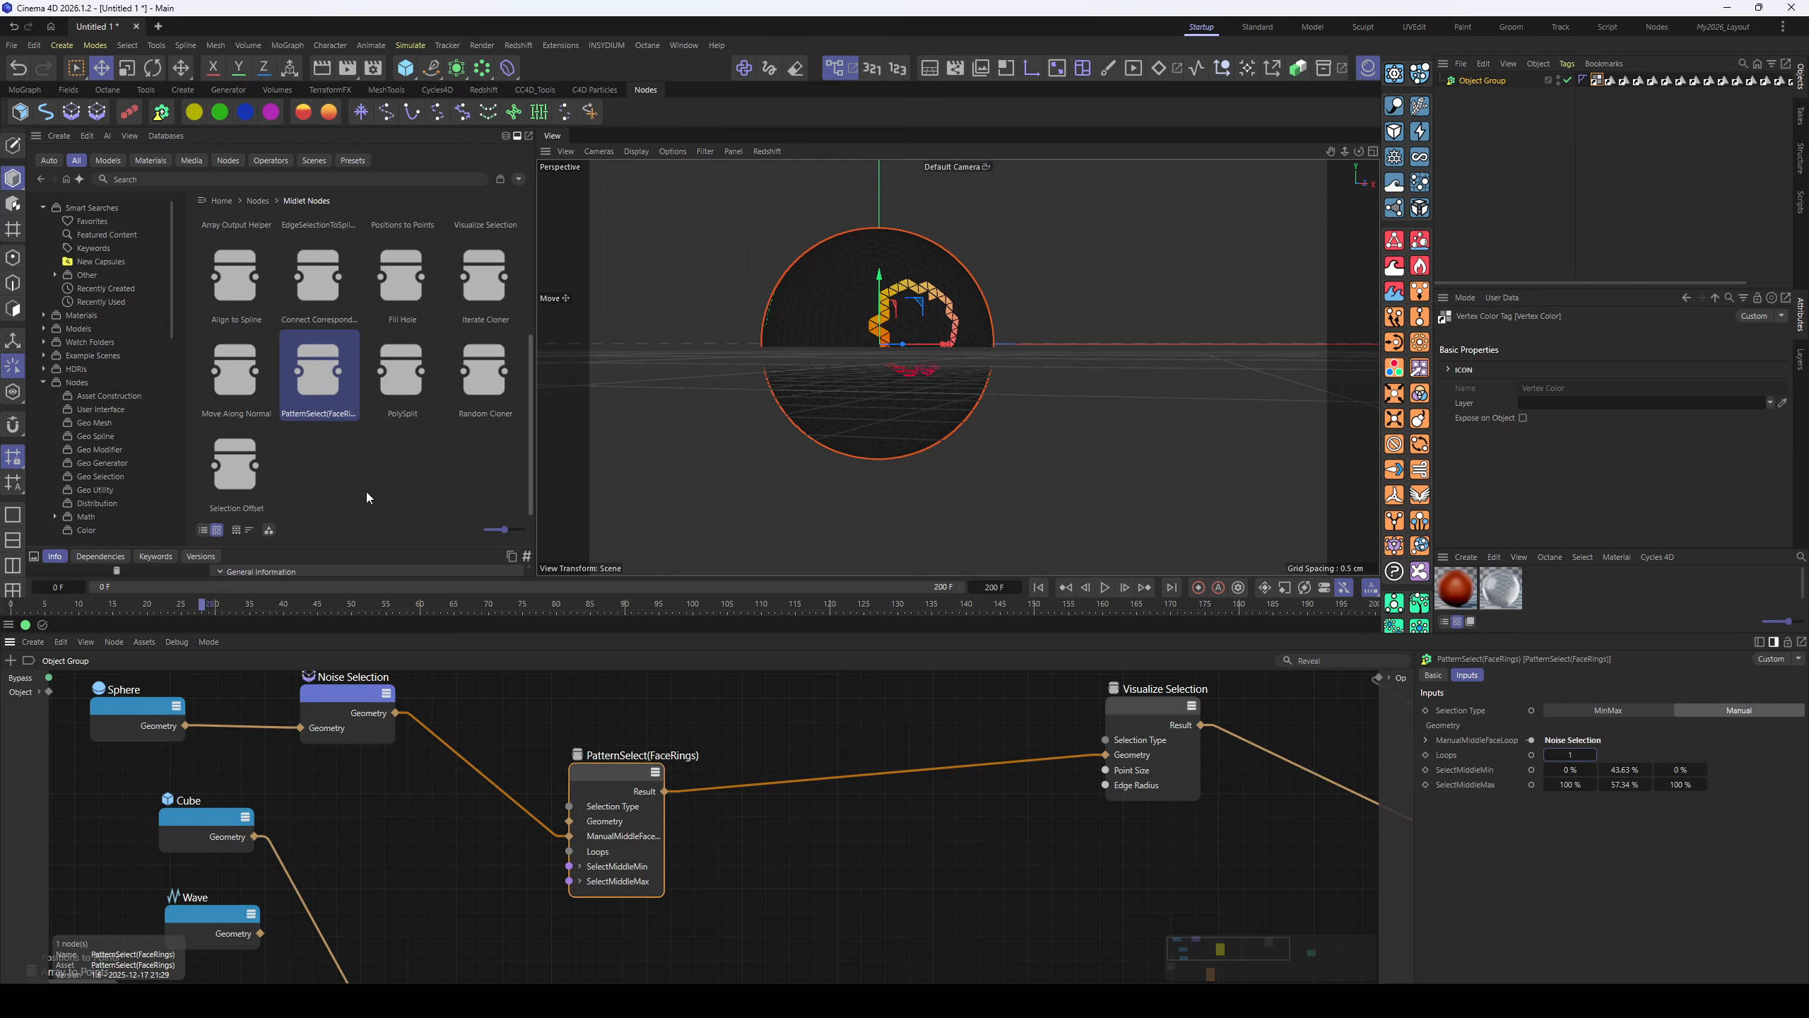
pyautogui.moveTo(237, 481); pyautogui.dragTo(773, 880)
pyautogui.moveTo(608, 775); pyautogui.dragTo(524, 747)
pyautogui.moveTo(790, 862); pyautogui.dragTo(701, 852)
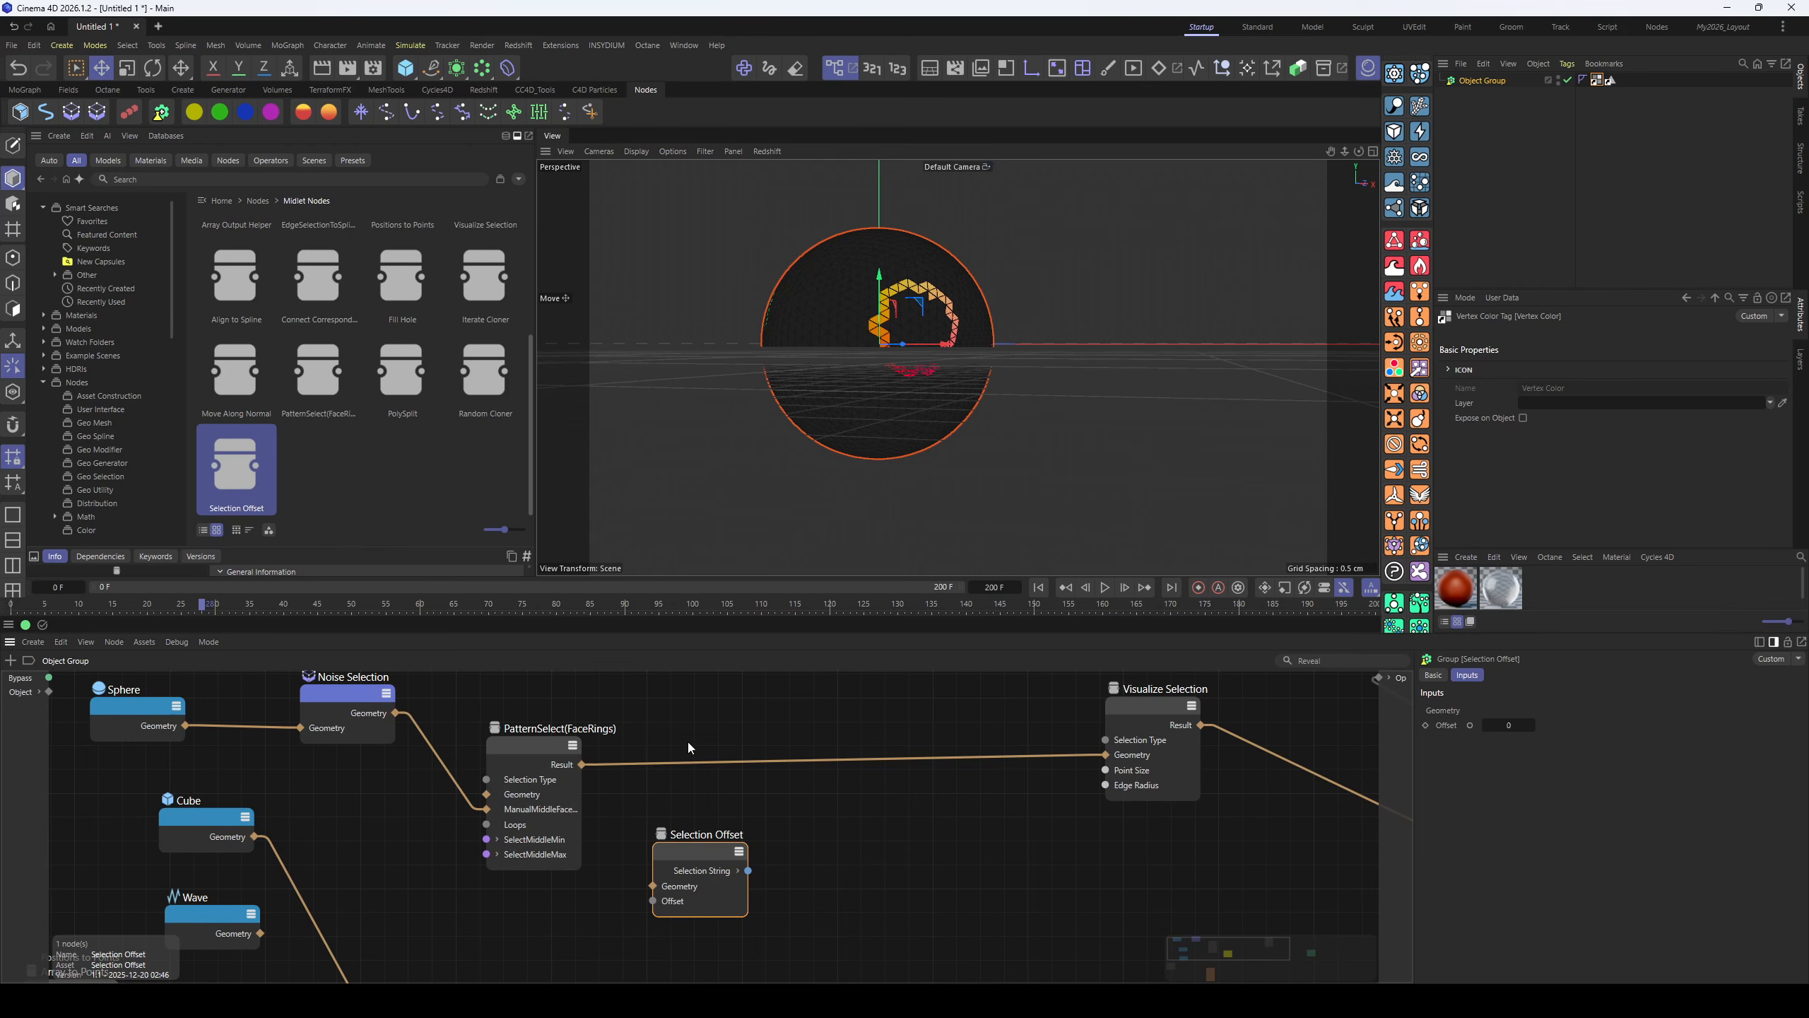
# - Insert a Select node between PatternSelect(FaceRings) and Visualize Selection and expose its Selection String input
pyautogui.doubleClick(813, 822)
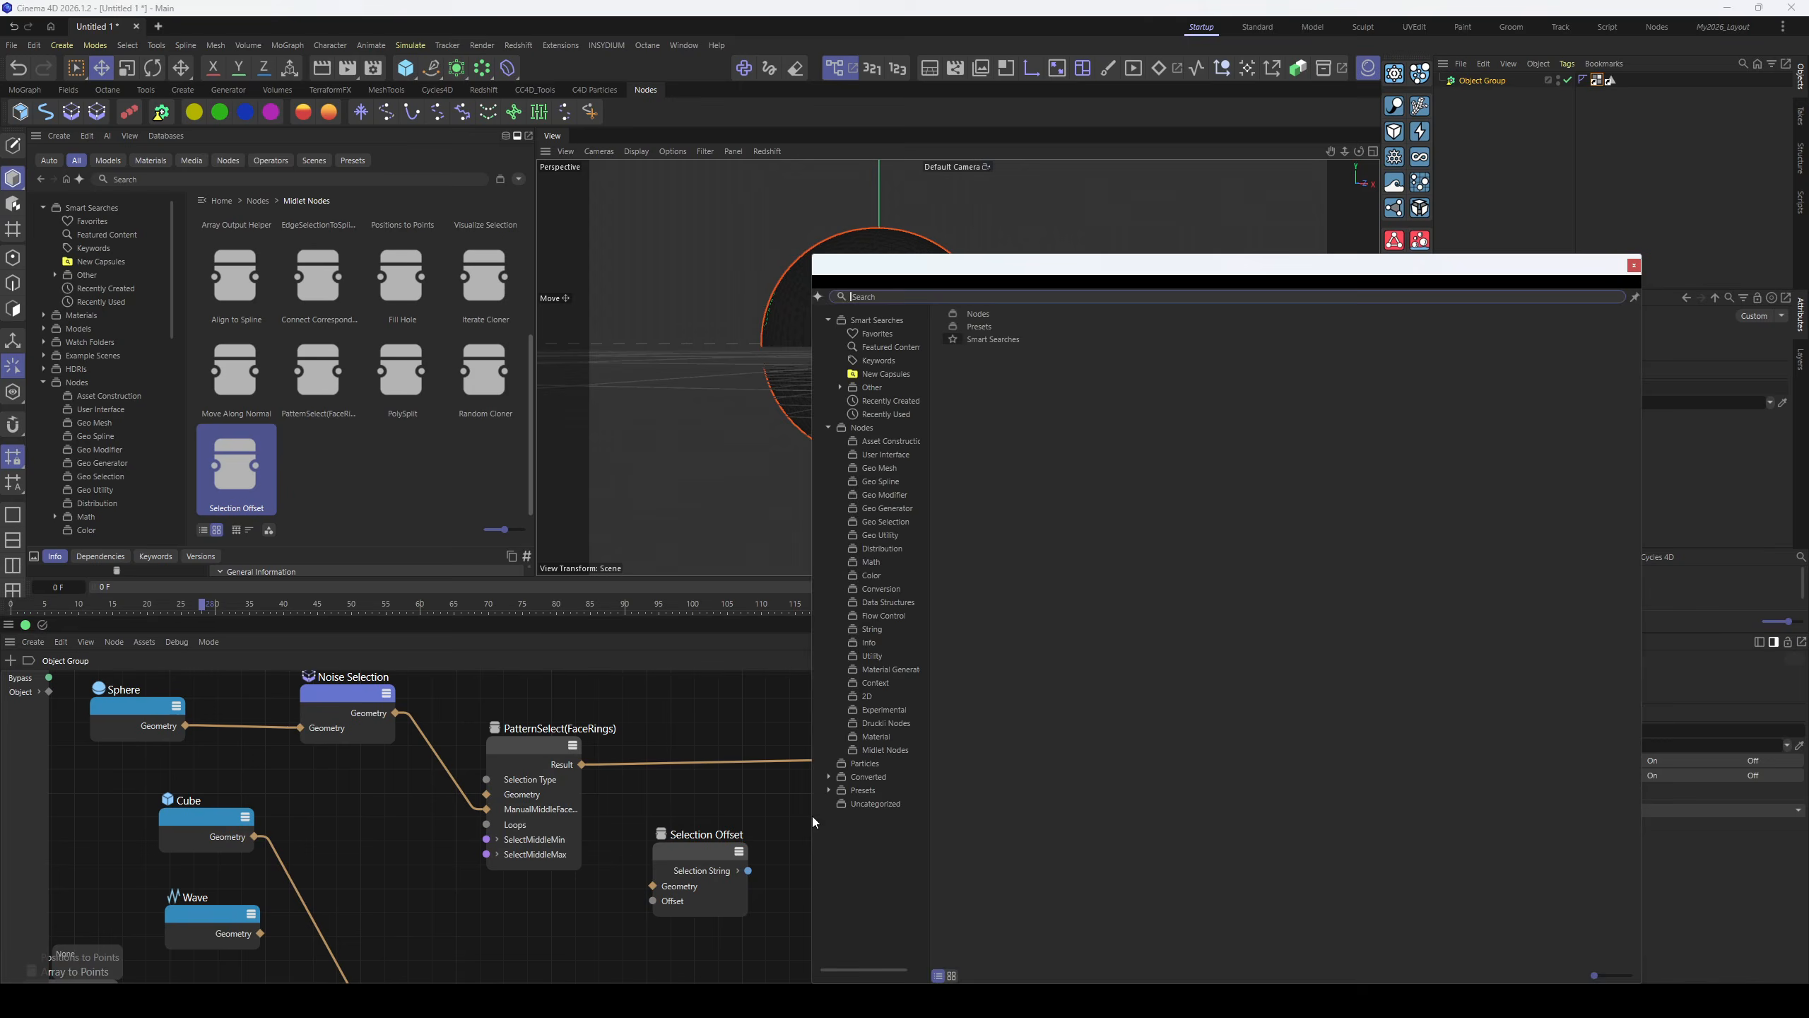
pyautogui.write('select')
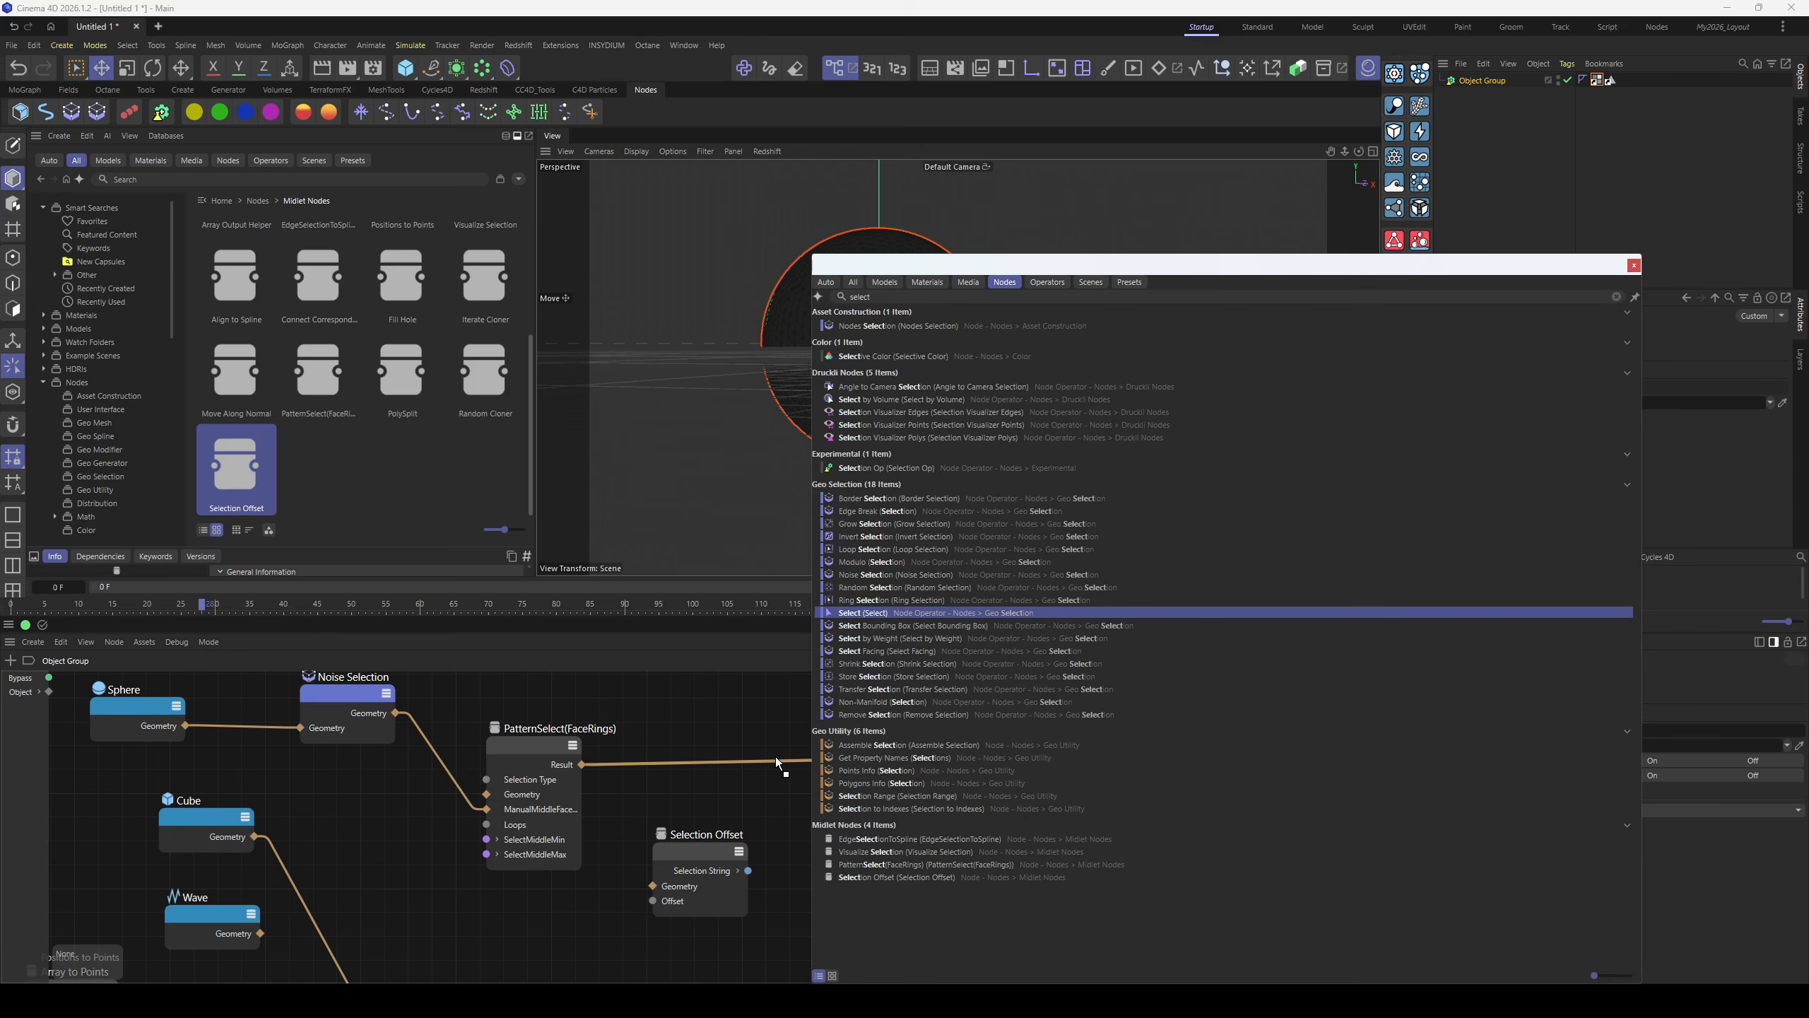
pyautogui.press('Return')
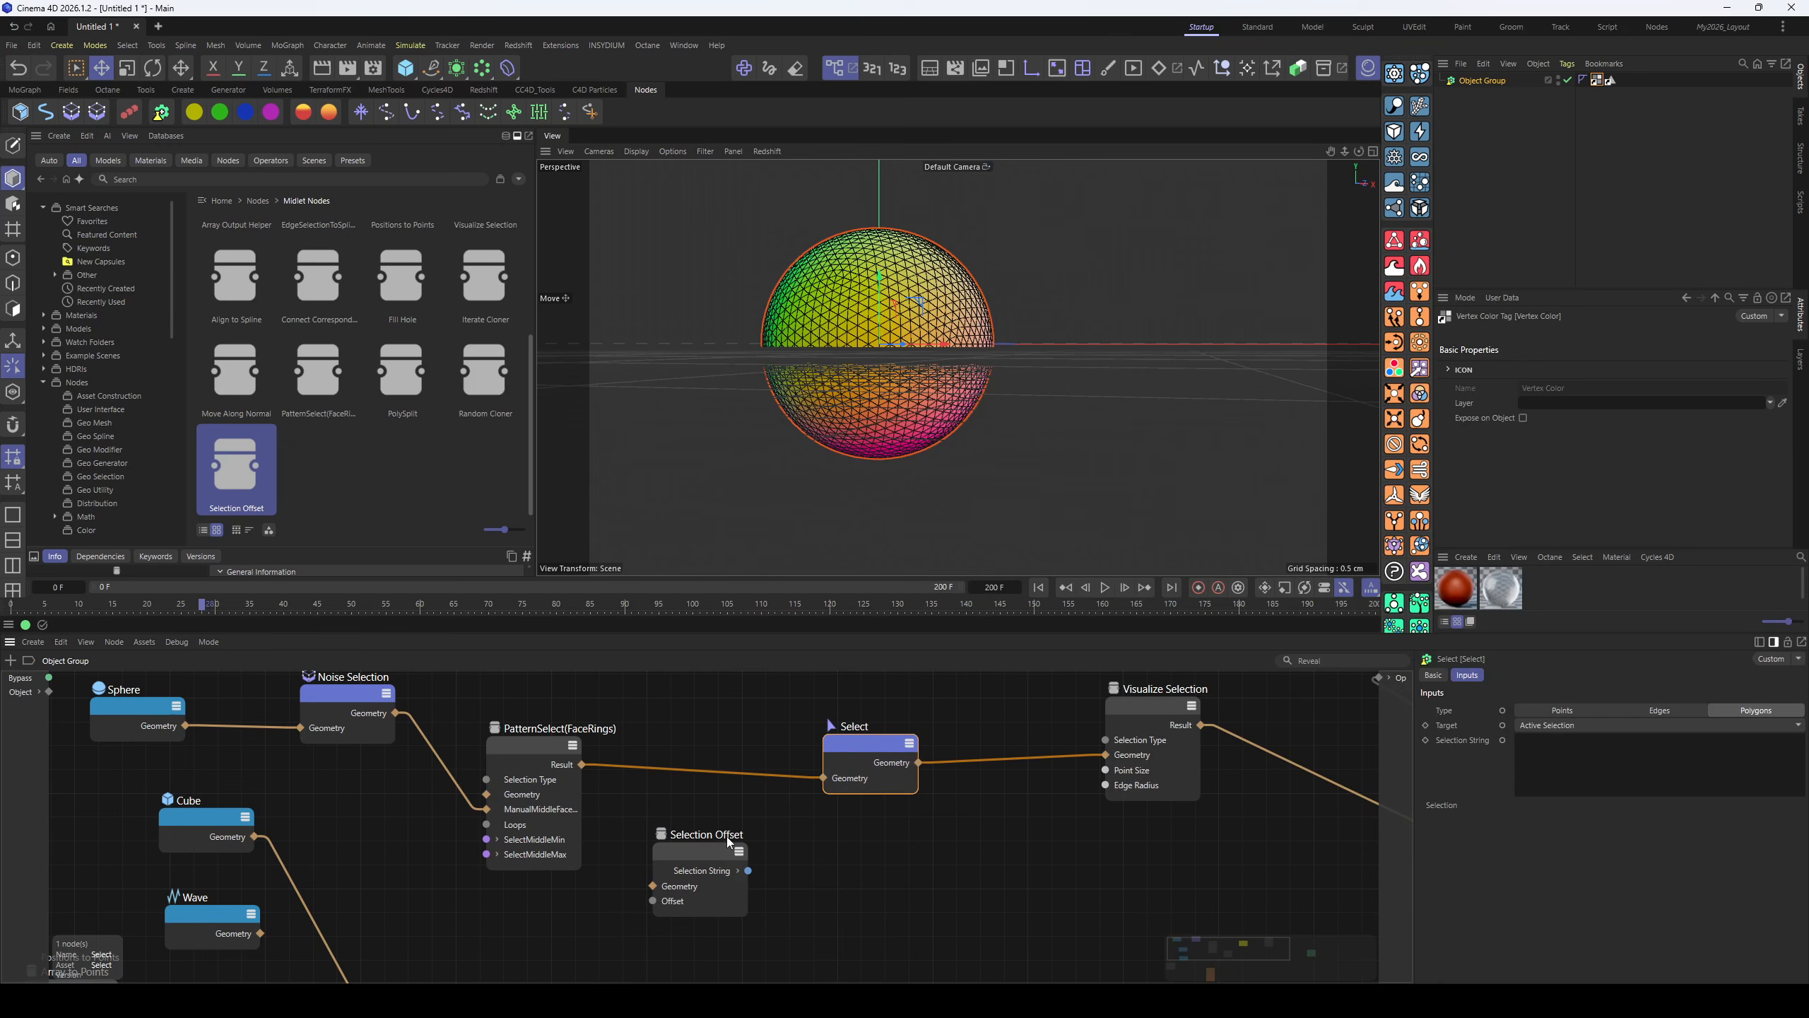
pyautogui.click(1503, 741)
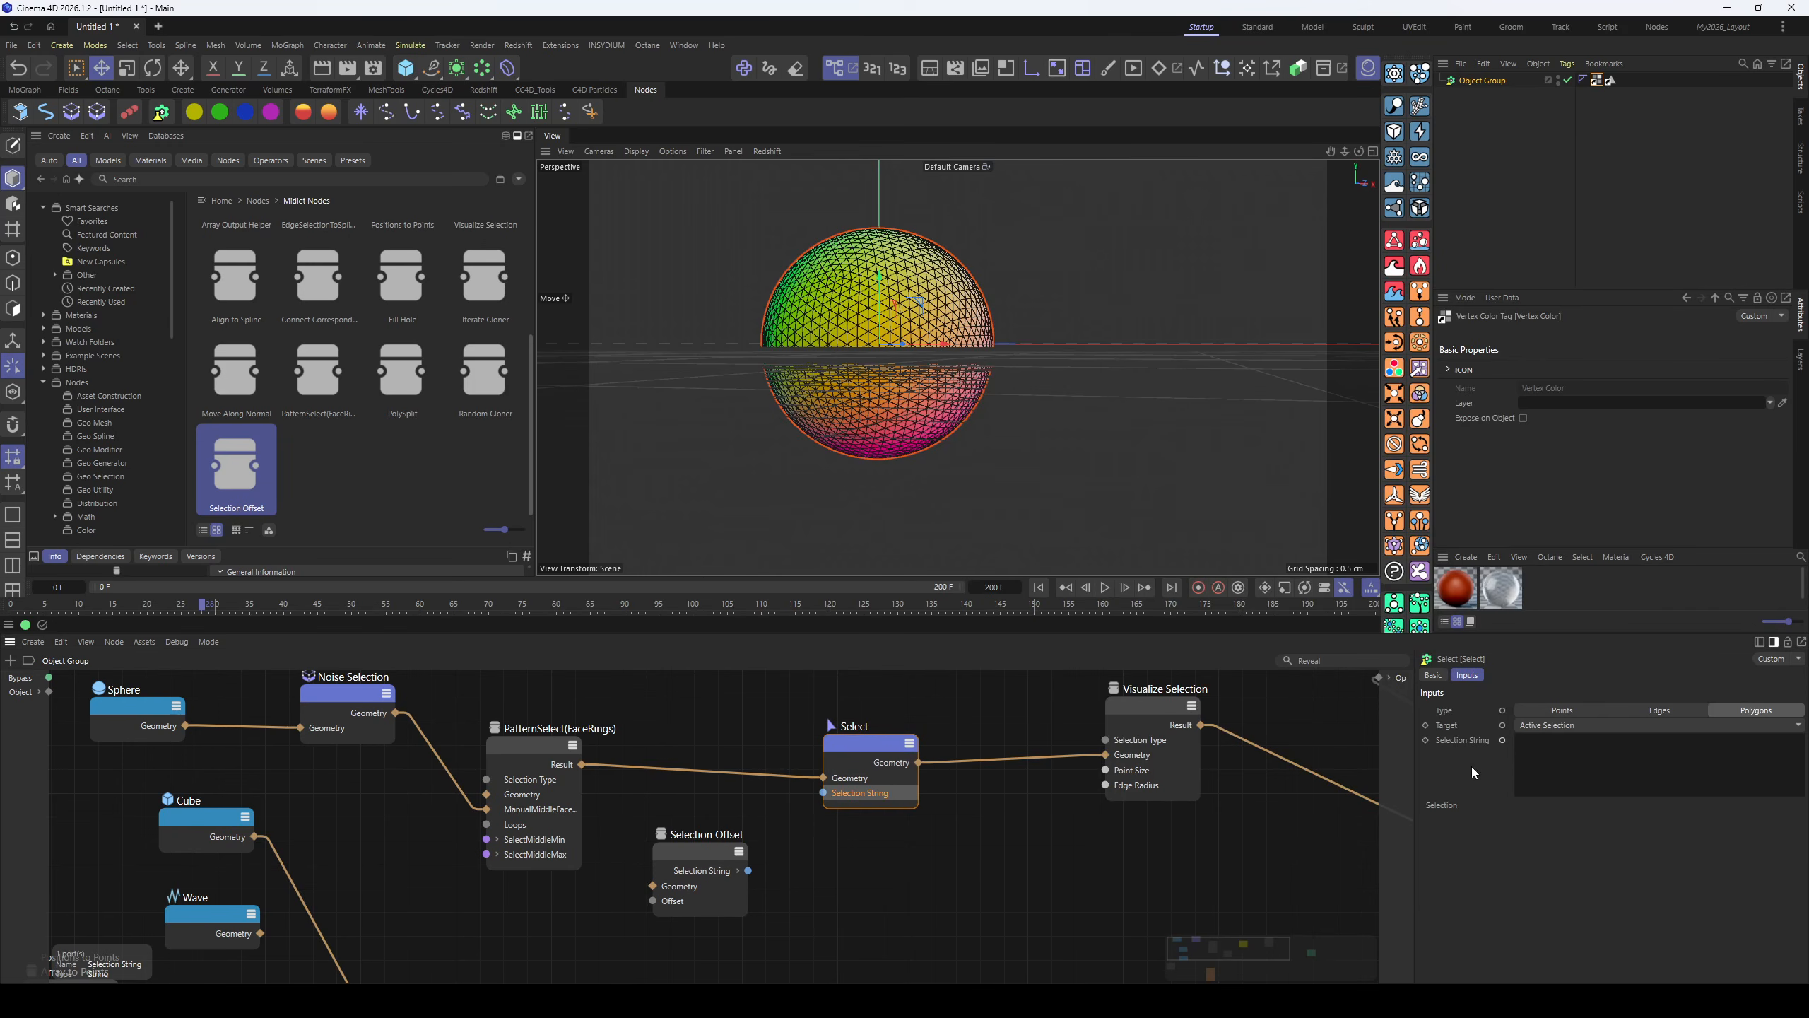
# - Wire PatternSelect(FaceRings) into Selection Offset's geometry, feed its string output to Select's Selection String, and set Offset to -3
pyautogui.moveTo(695, 850); pyautogui.dragTo(709, 850)
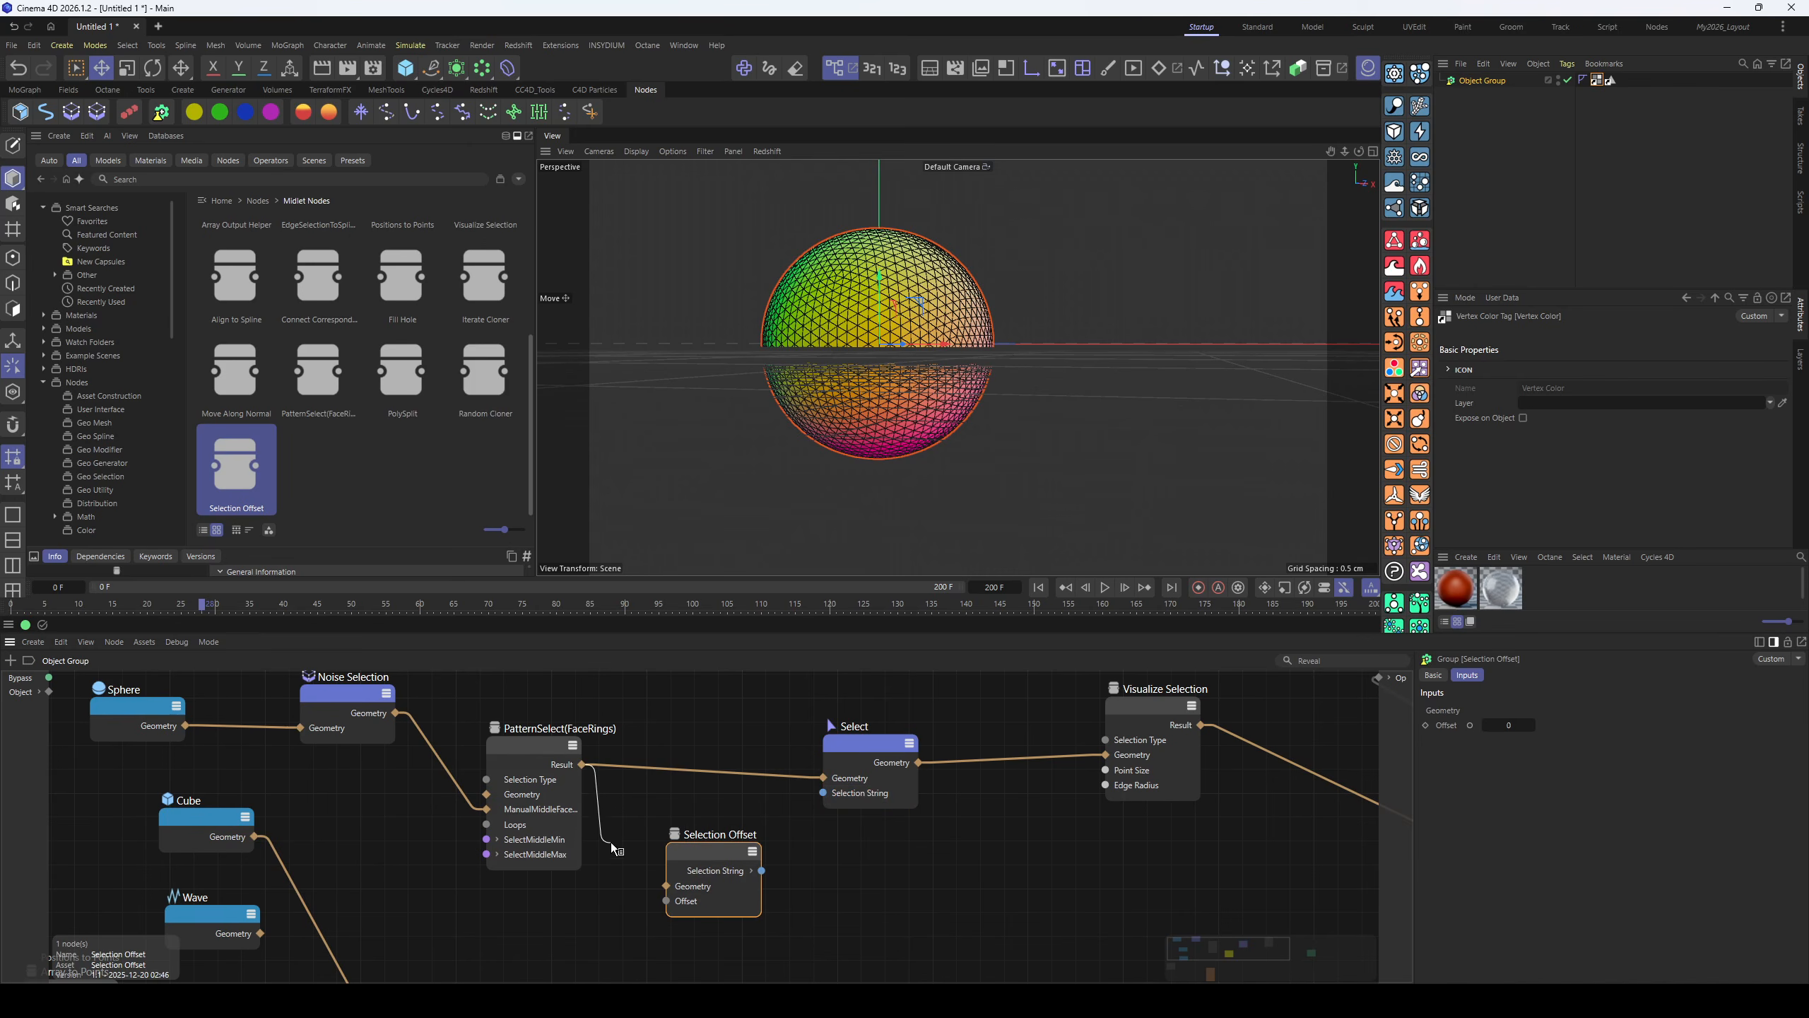
pyautogui.moveTo(582, 765); pyautogui.dragTo(665, 885)
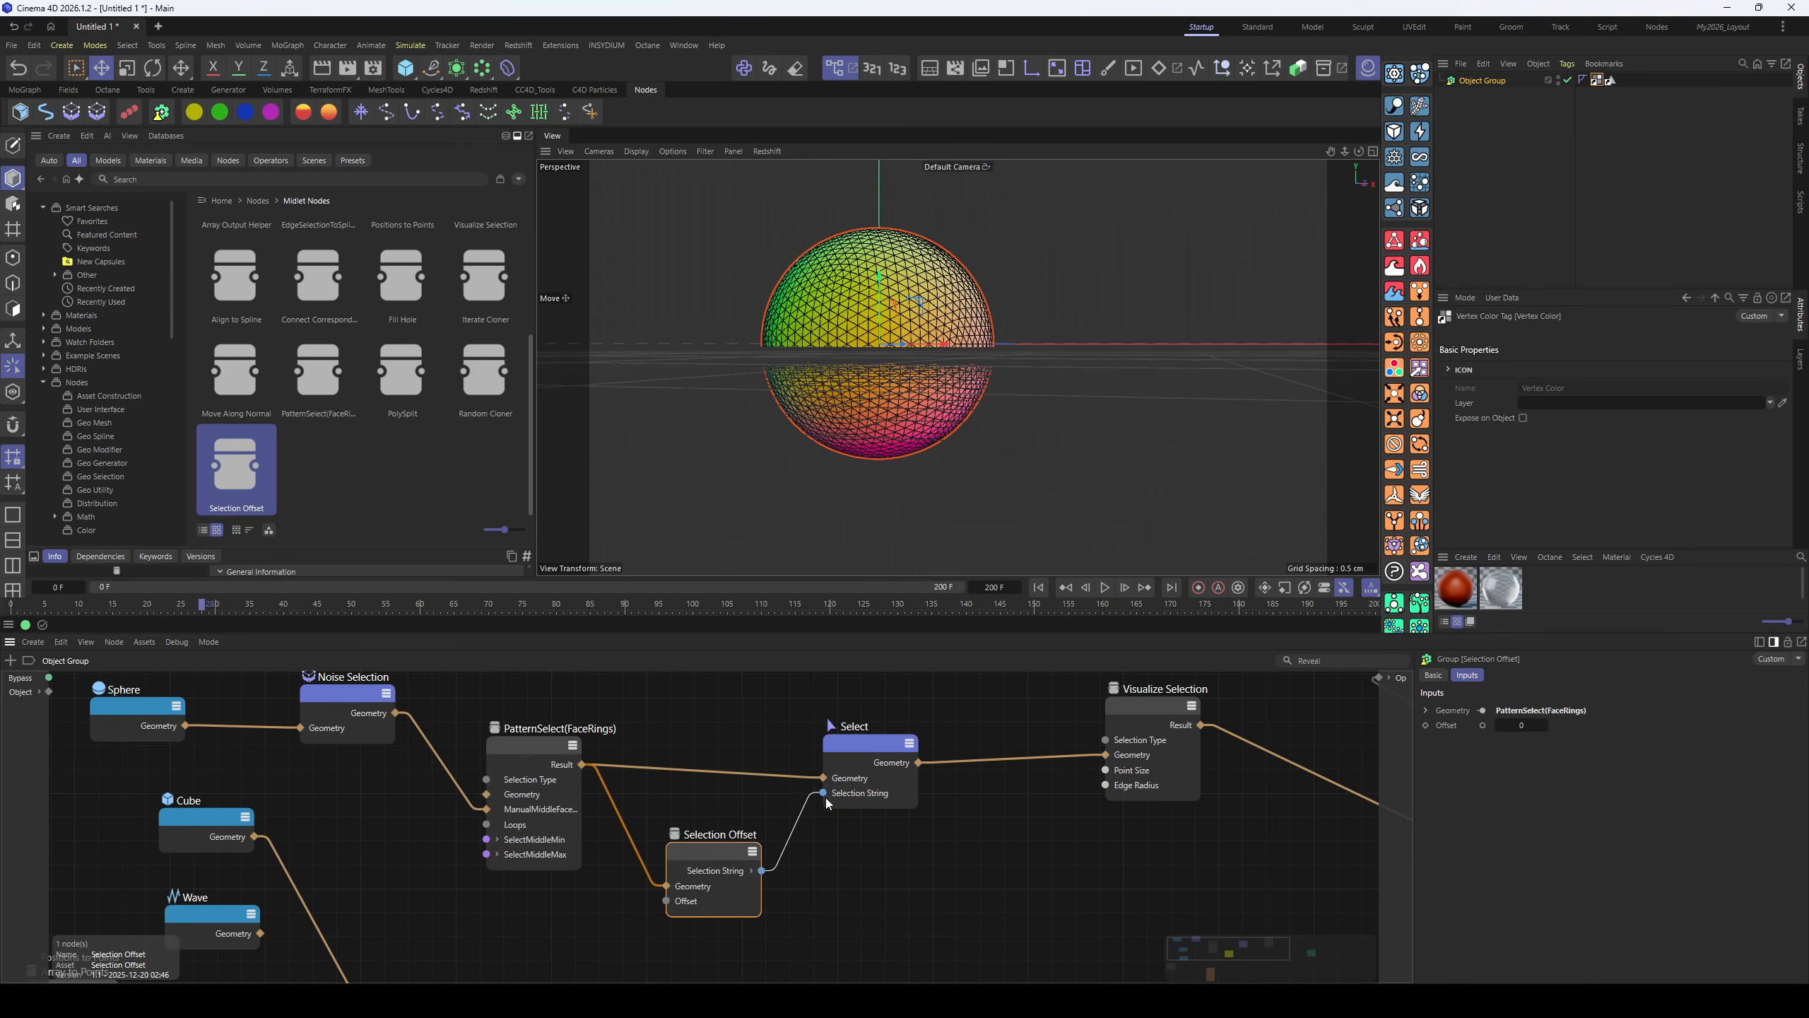
pyautogui.moveTo(825, 797); pyautogui.dragTo(823, 793)
pyautogui.moveTo(714, 848); pyautogui.dragTo(706, 822)
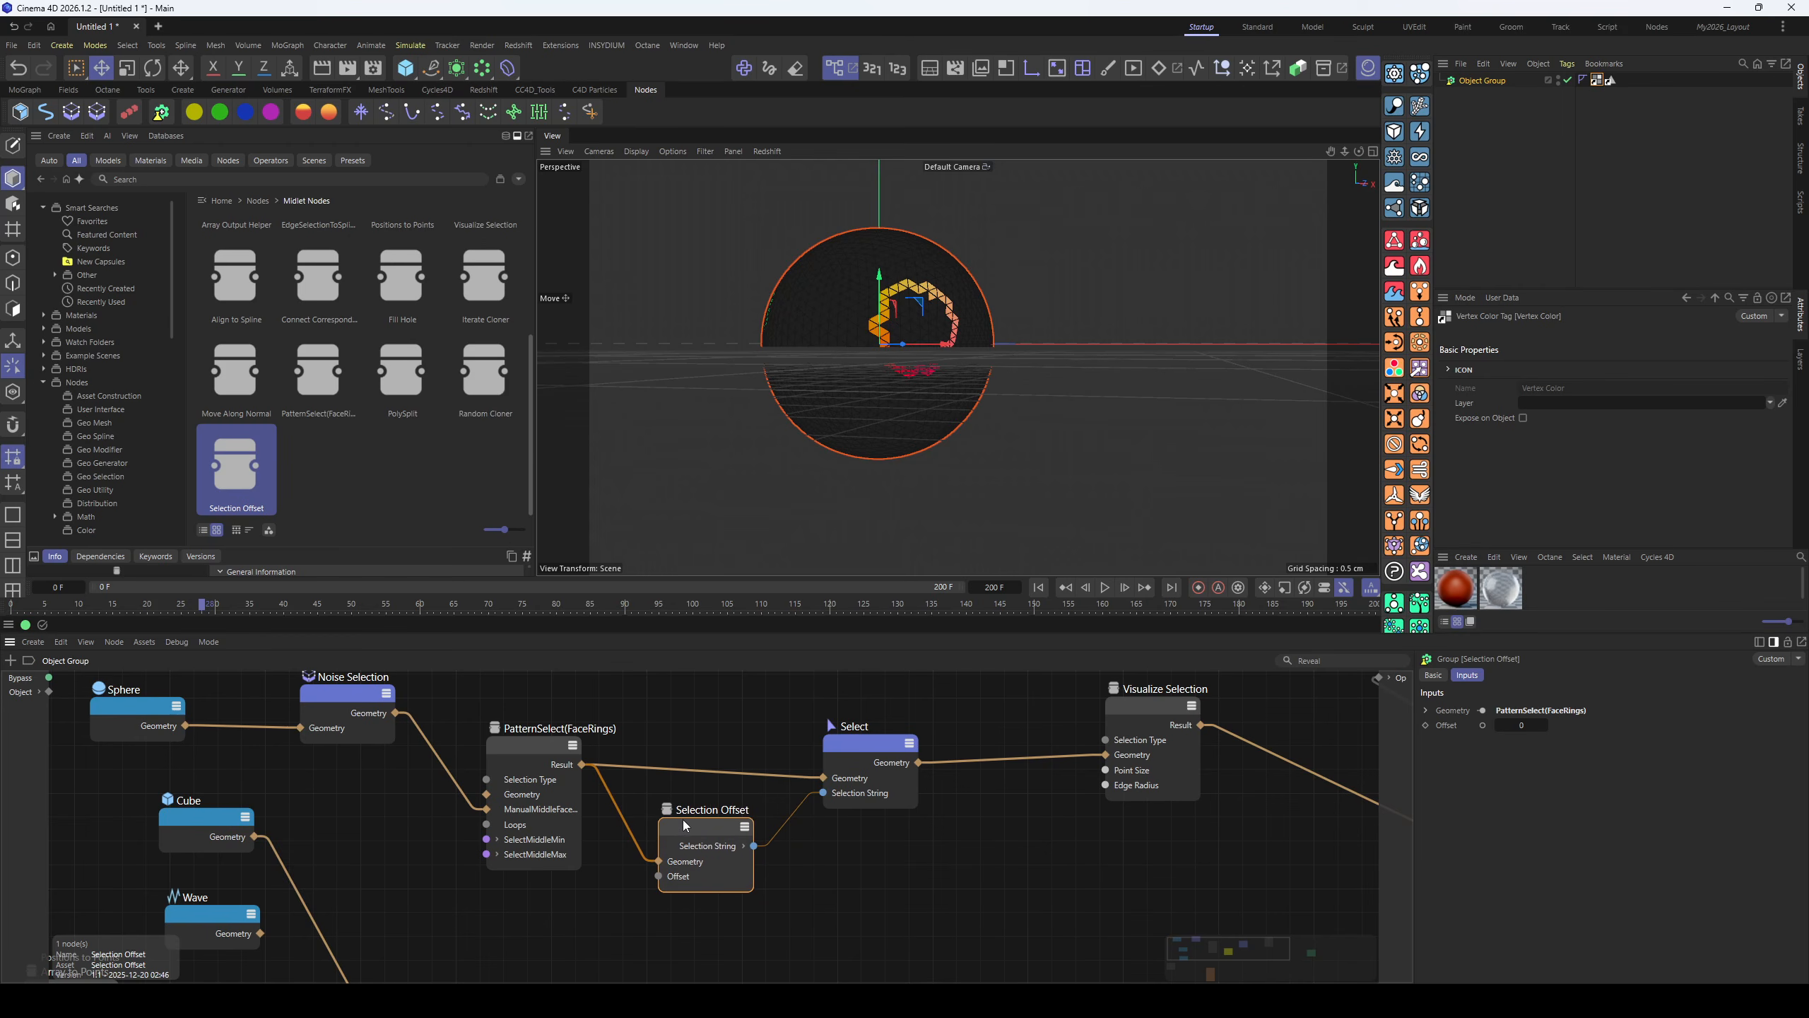
pyautogui.moveTo(1524, 722)
pyautogui.mouseDown()
pyautogui.moveTo(1596, 722)
pyautogui.moveTo(1500, 722)
pyautogui.mouseUp()
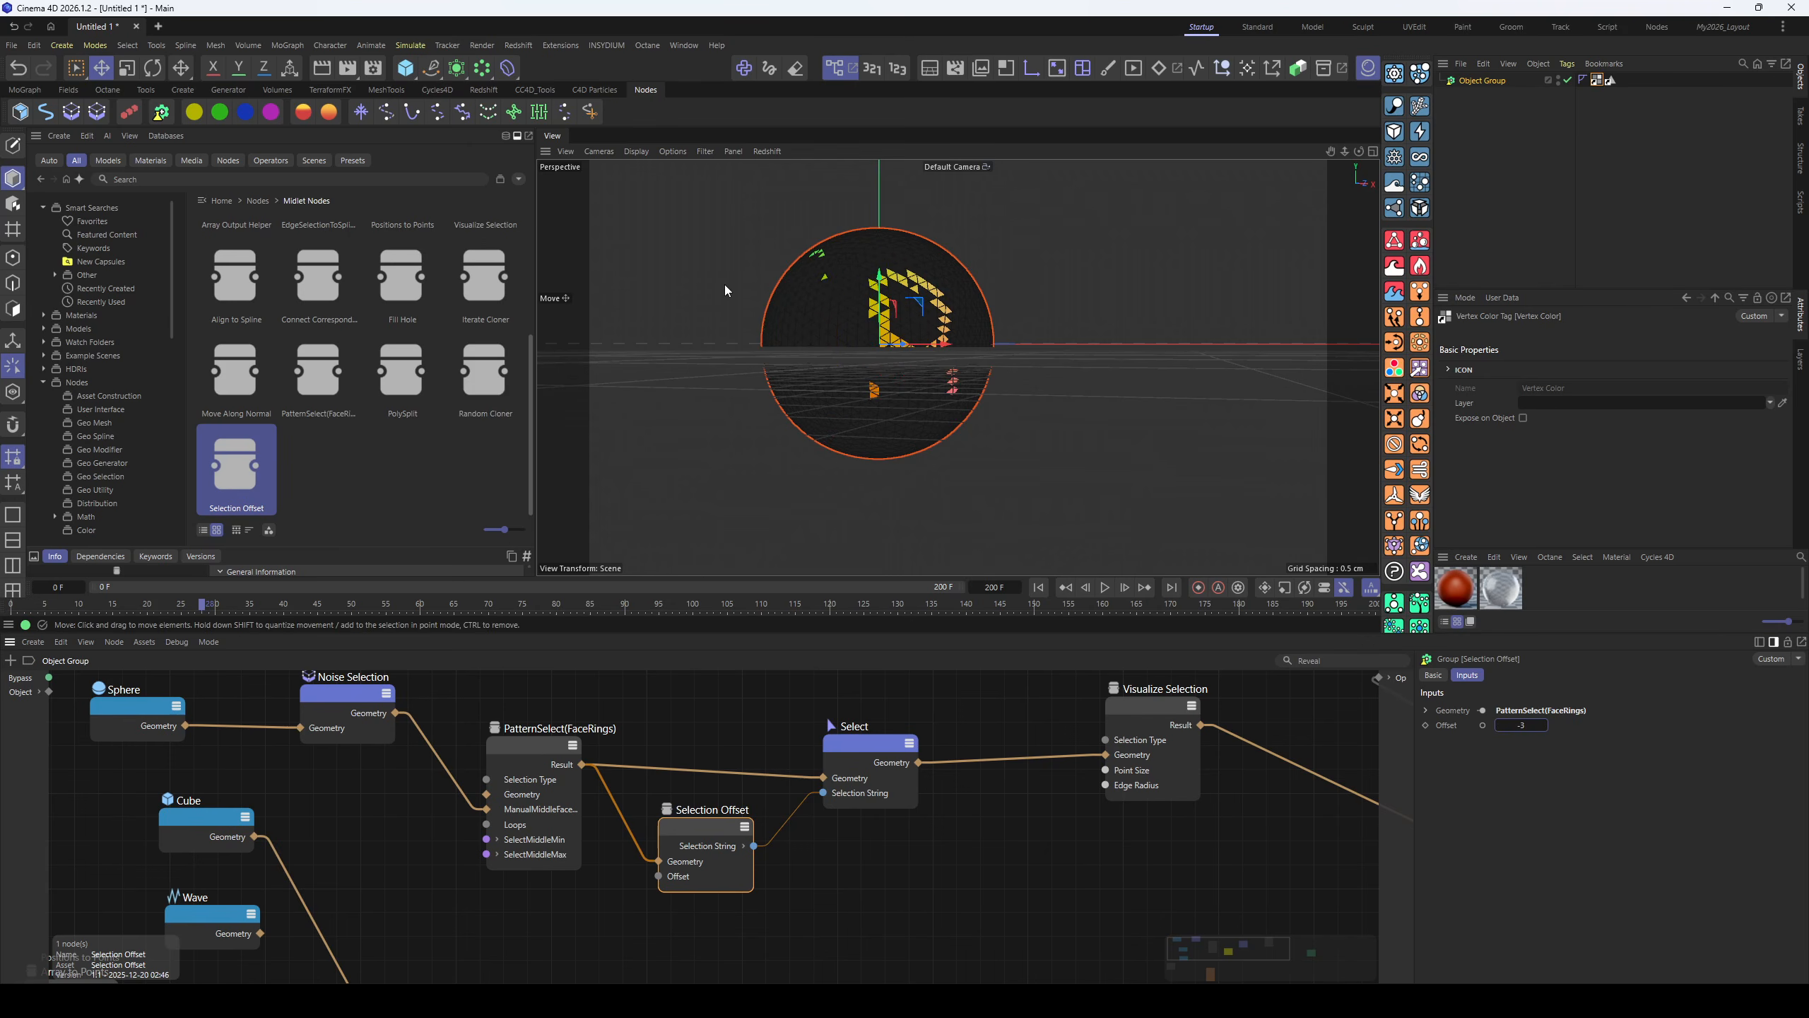
# - Detach the Sphere and Noise Selection pair from PatternSelect(FaceRings), set it aside, and move the Cube node up beside it
pyautogui.press('h')
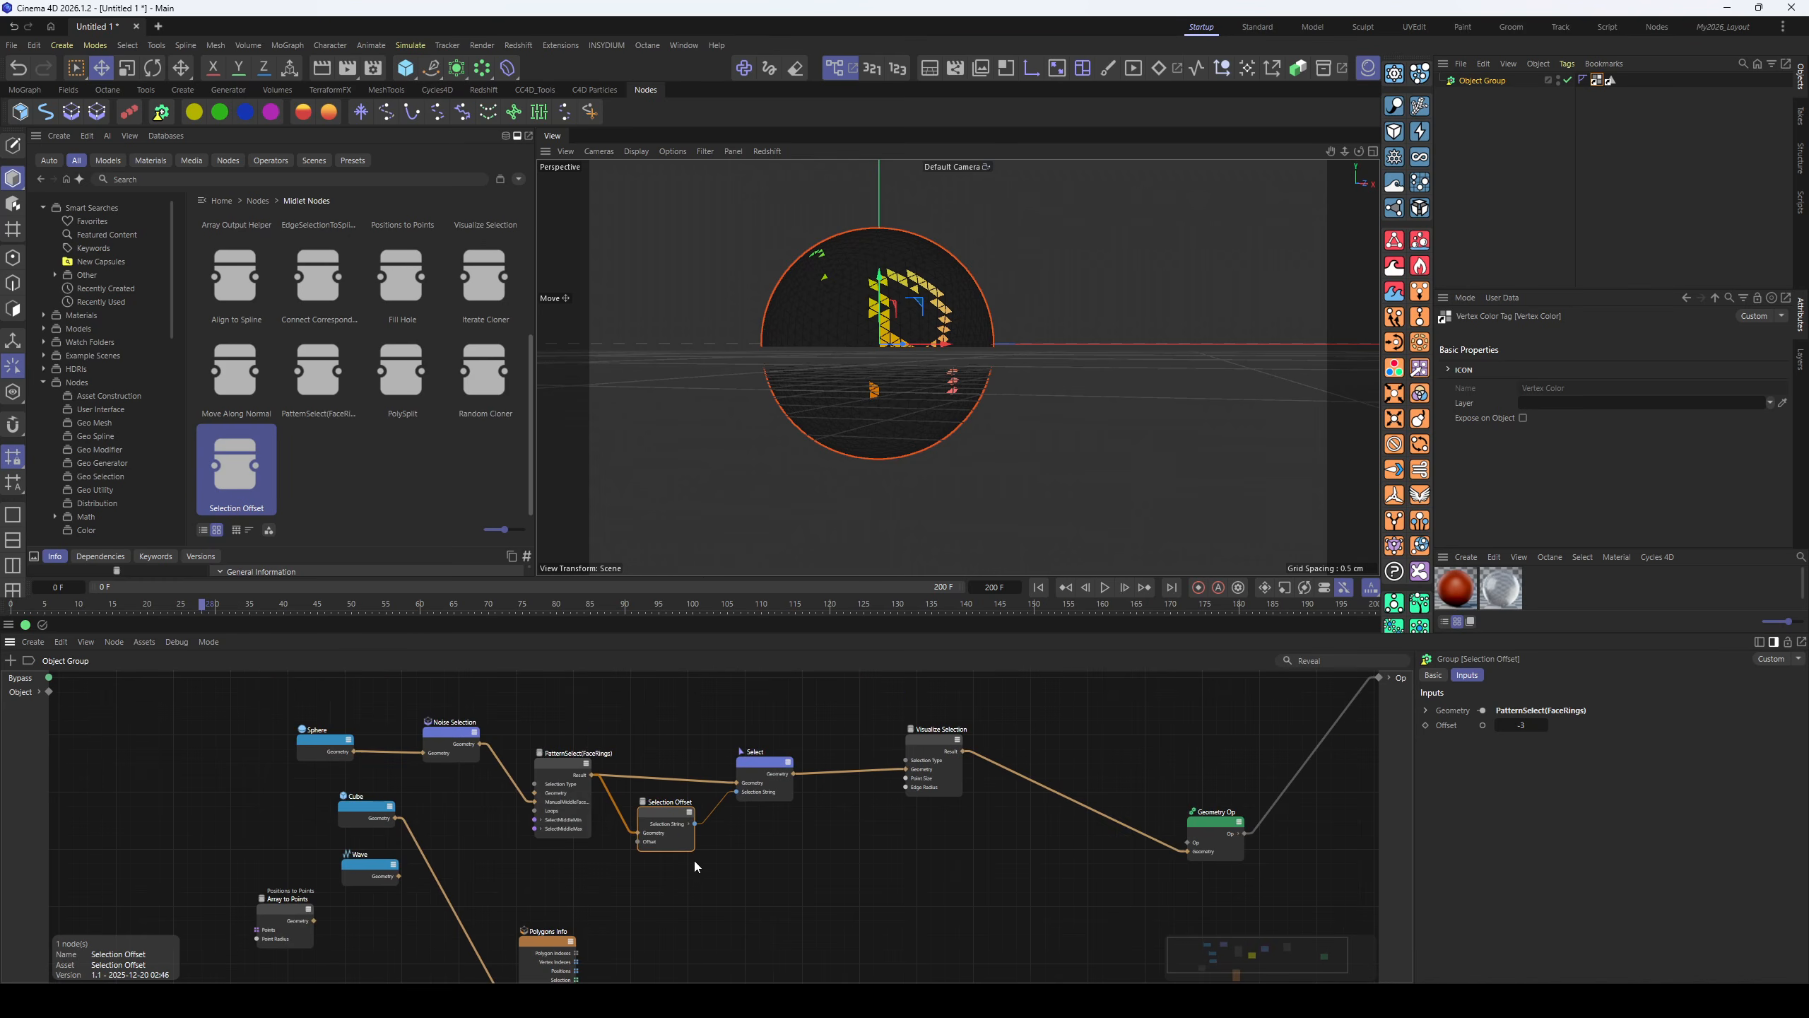
pyautogui.moveTo(393, 802); pyautogui.dragTo(543, 839, button='middle')
pyautogui.moveTo(479, 812); pyautogui.dragTo(341, 739)
pyautogui.doubleClick(631, 825)
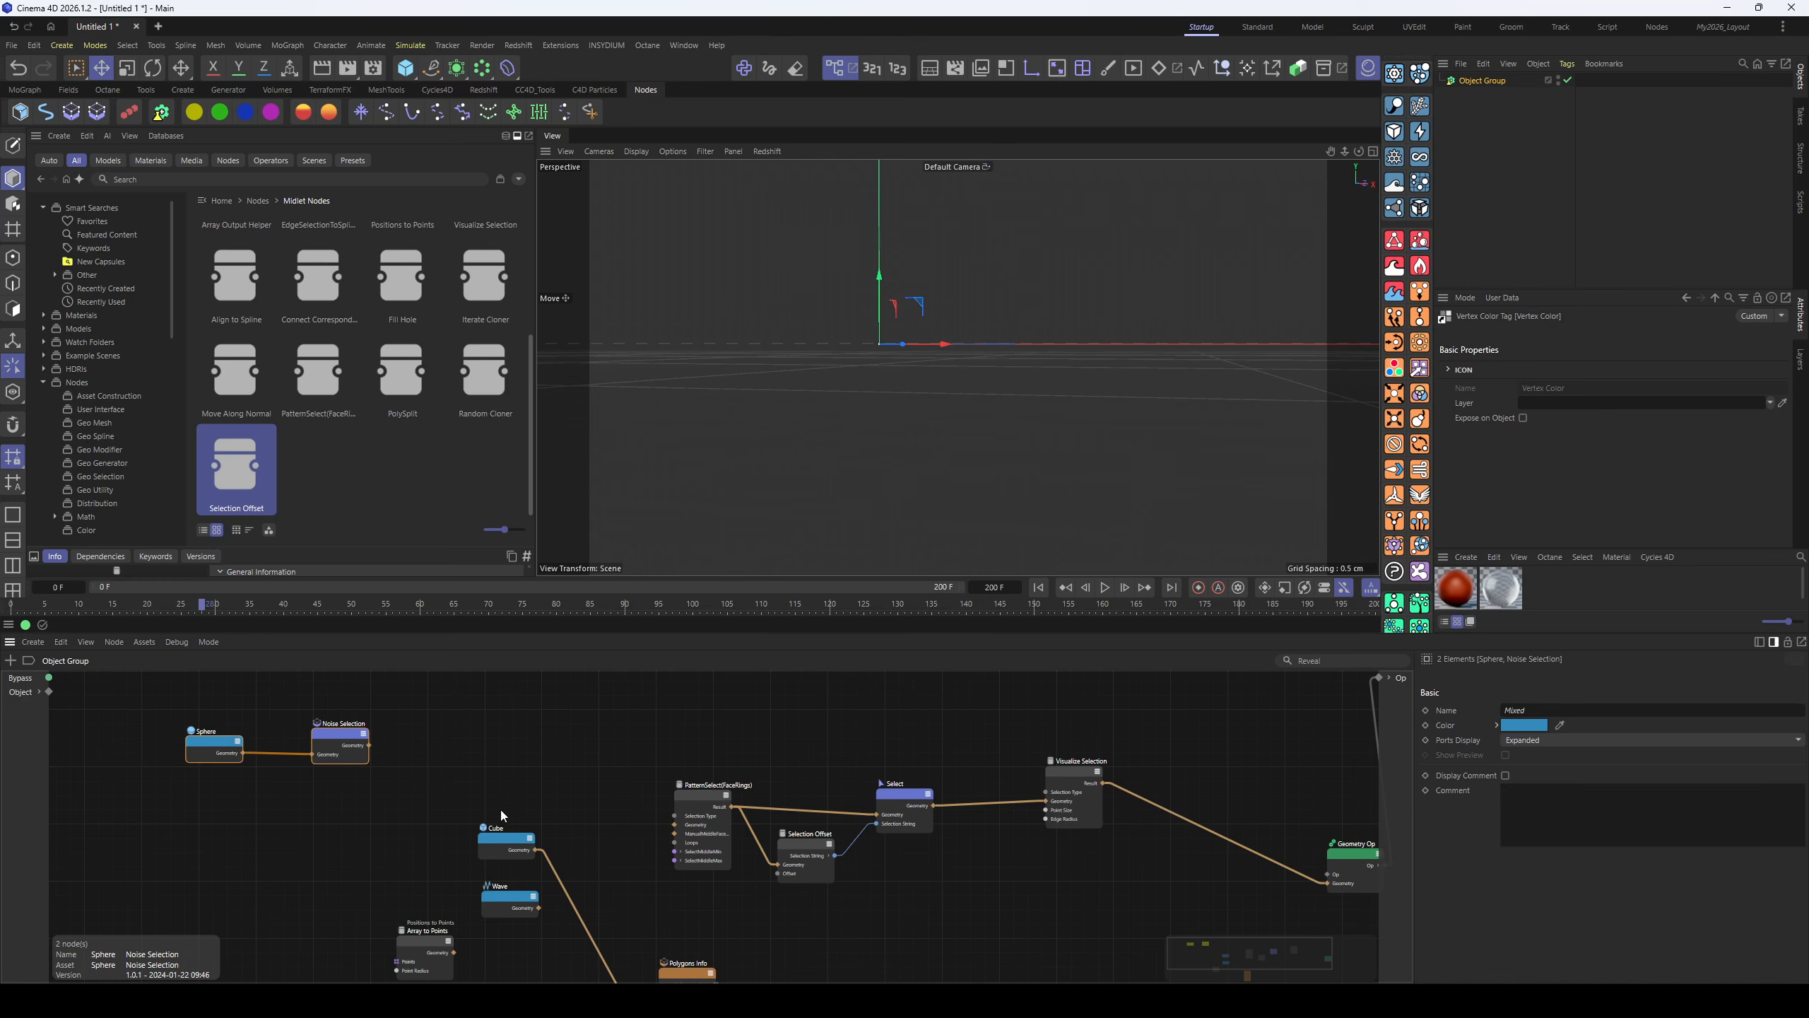
pyautogui.moveTo(610, 917)
pyautogui.mouseDown(button='middle')
pyautogui.moveTo(630, 867)
pyautogui.moveTo(631, 896)
pyautogui.mouseUp(button='middle')
pyautogui.moveTo(520, 826); pyautogui.dragTo(467, 788)
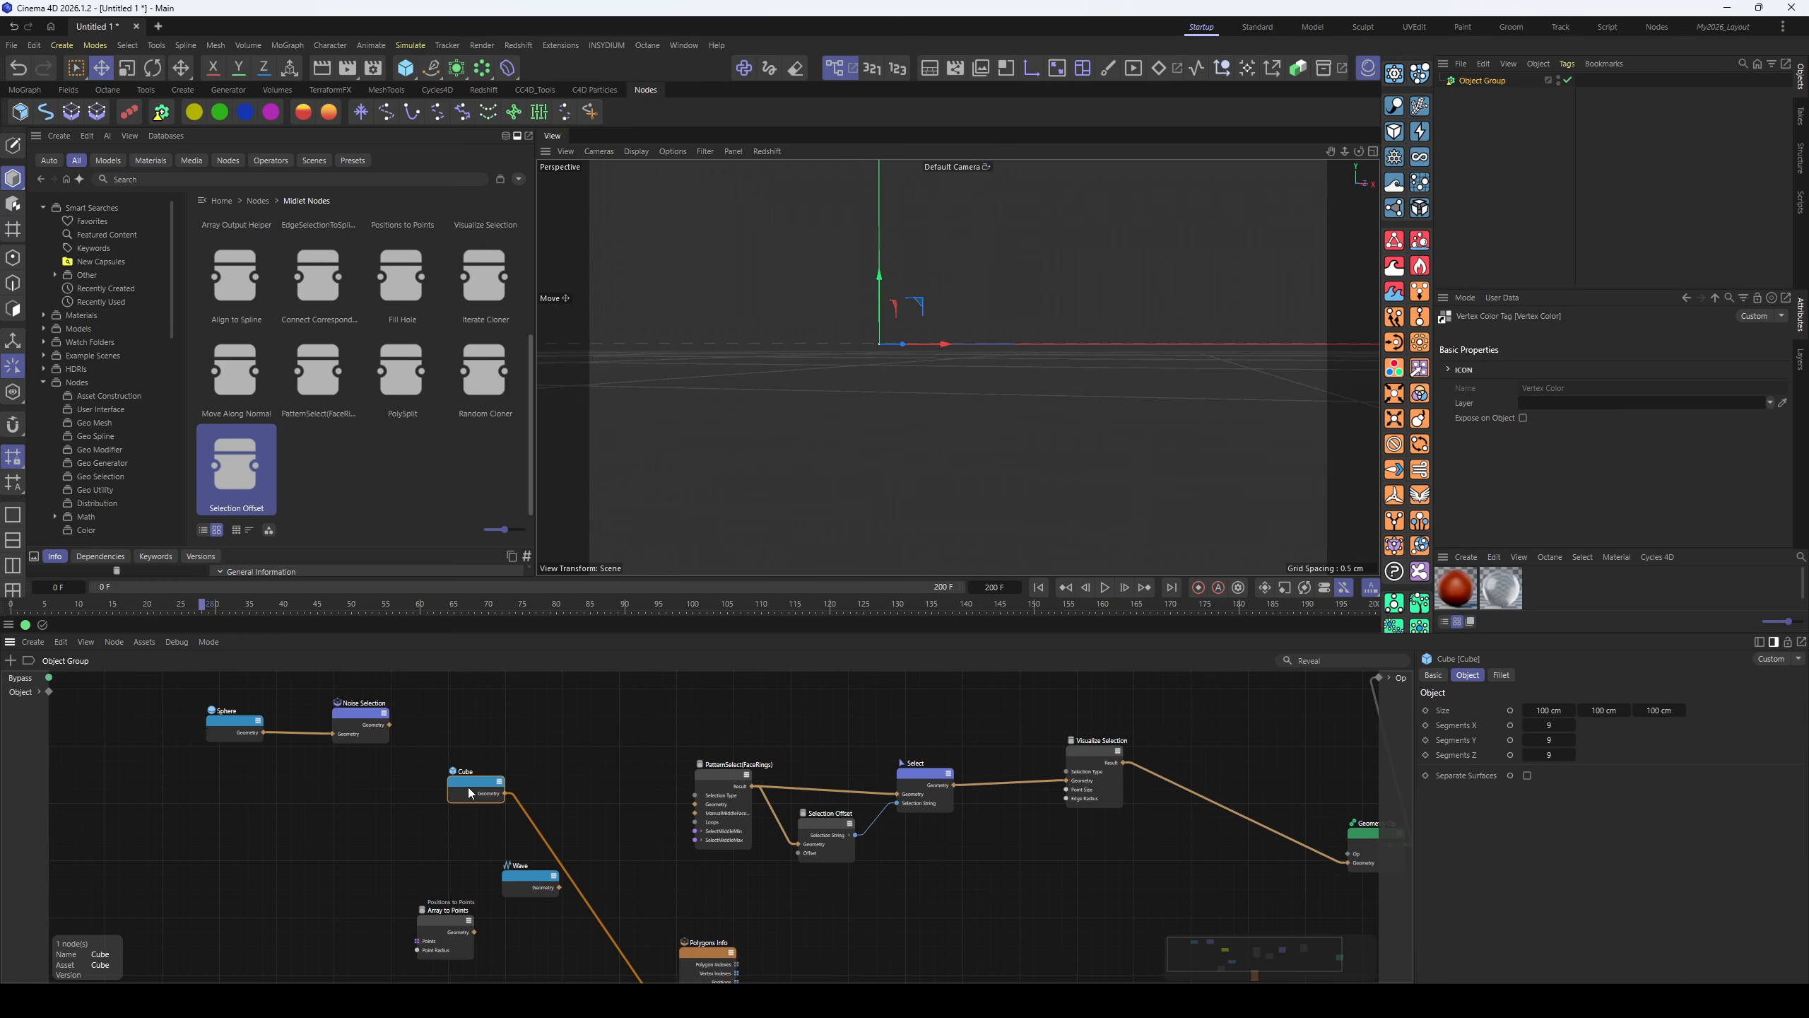
pyautogui.click(513, 771)
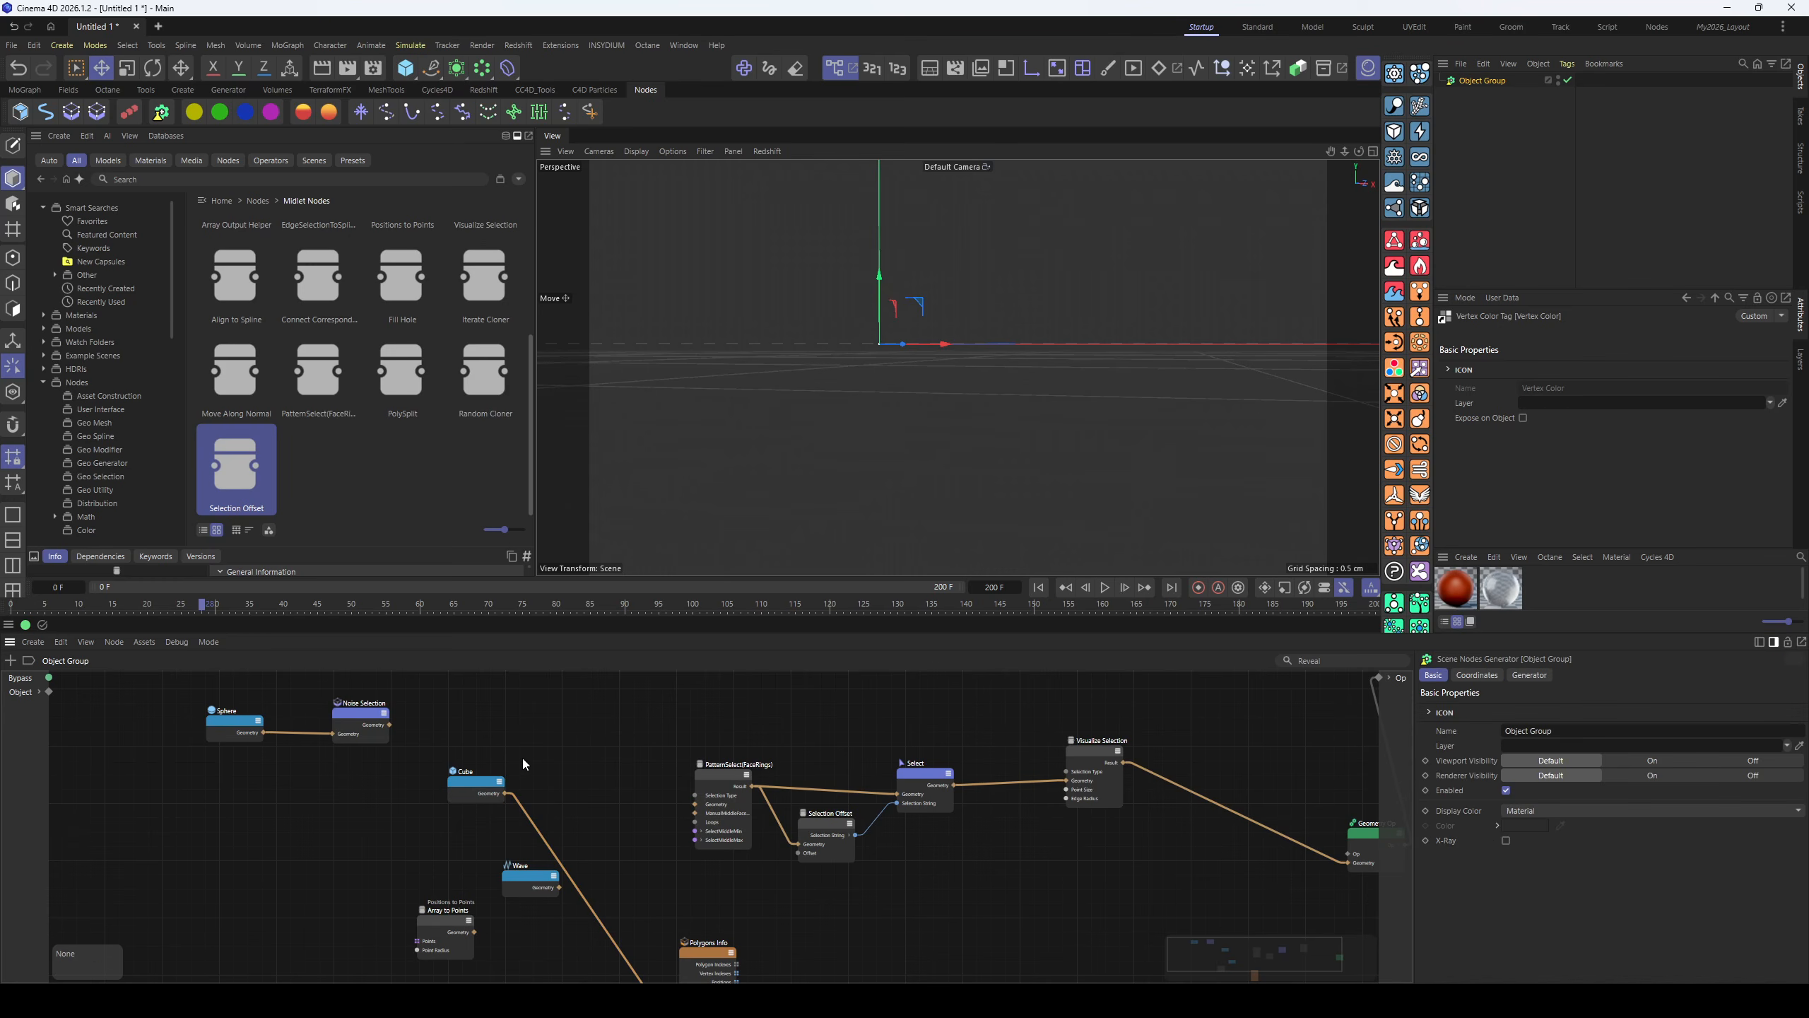
# - Add a Select Bounding Box node fed by the Cube's geometry
pyautogui.doubleClick(523, 759)
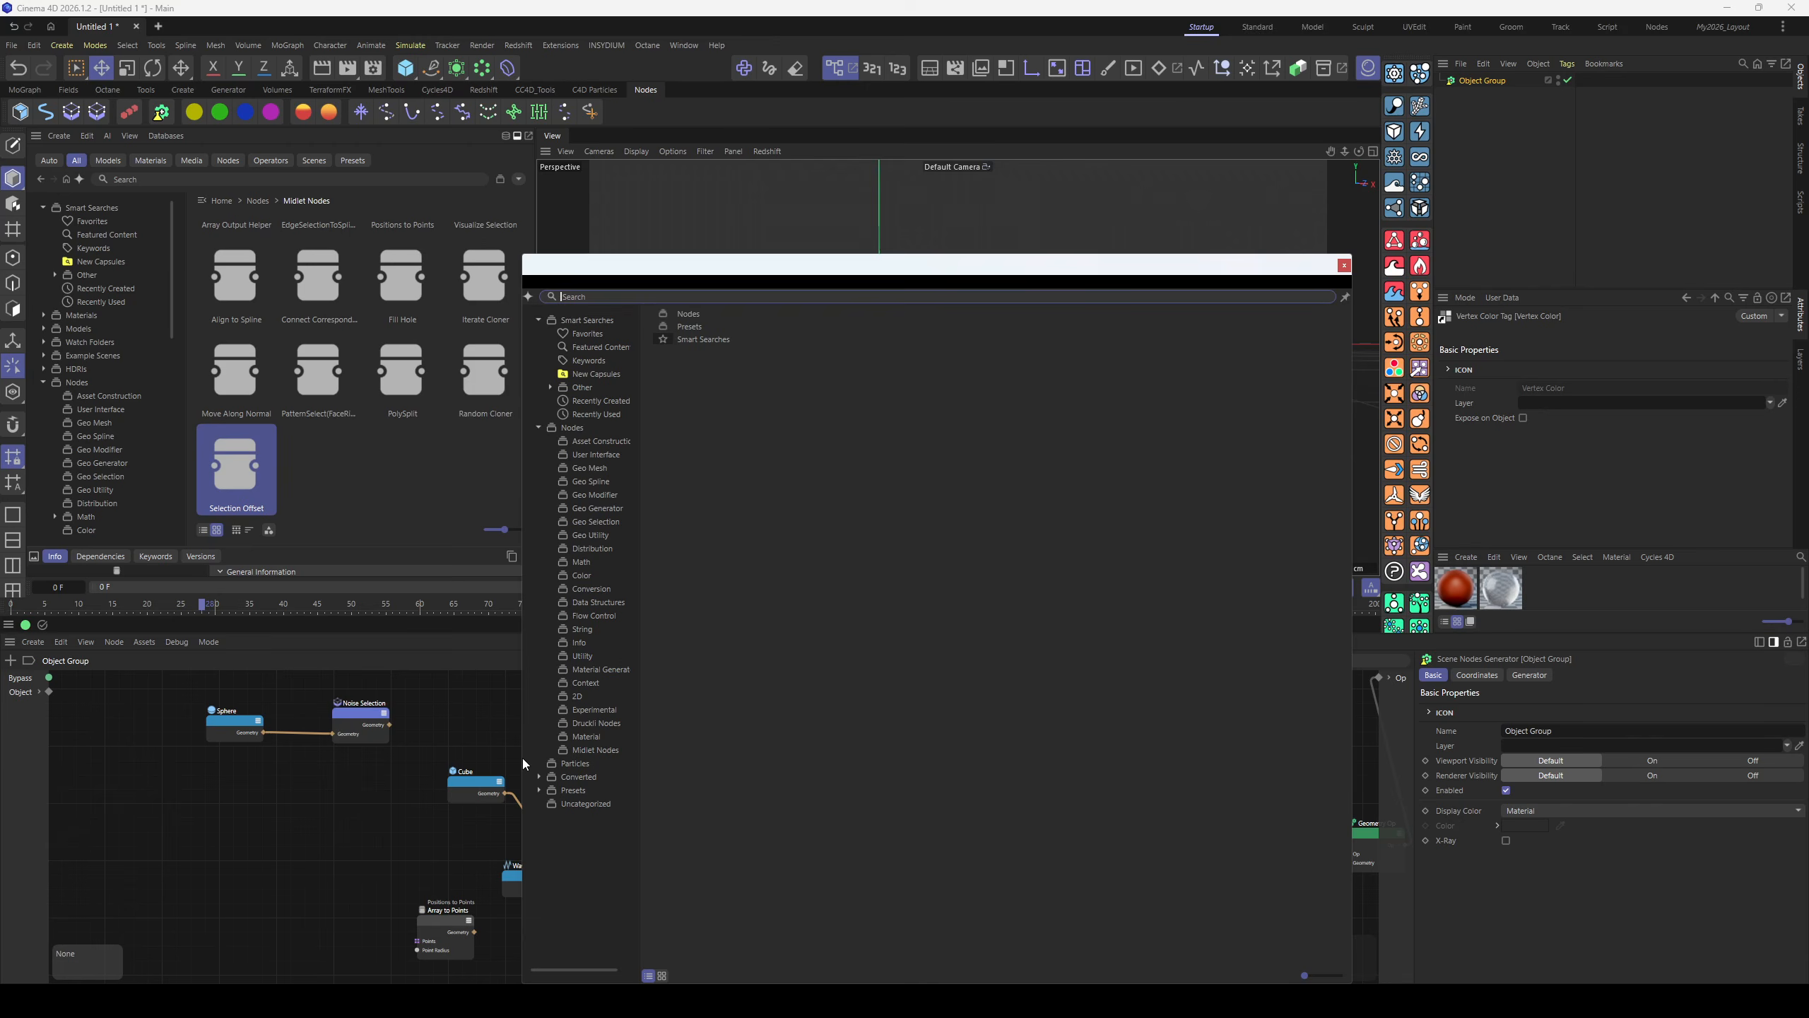
pyautogui.write('bound')
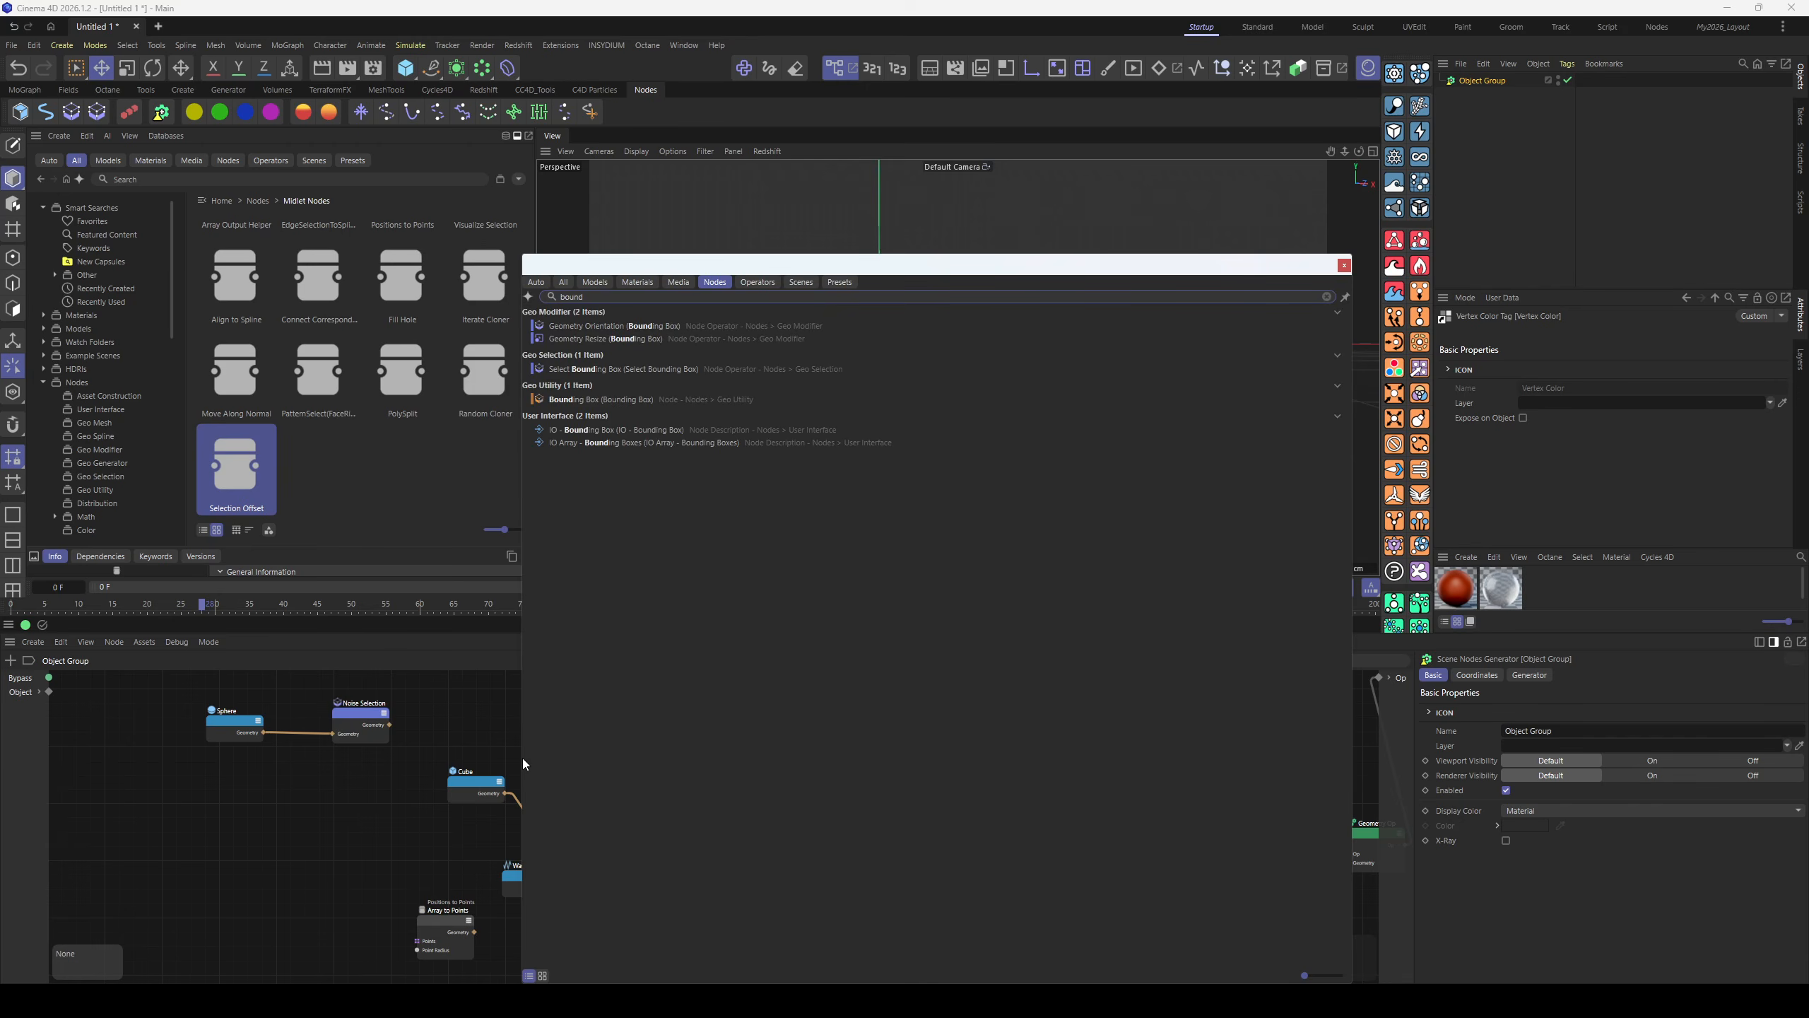
pyautogui.moveTo(601, 368); pyautogui.dragTo(618, 308)
pyautogui.click(583, 370)
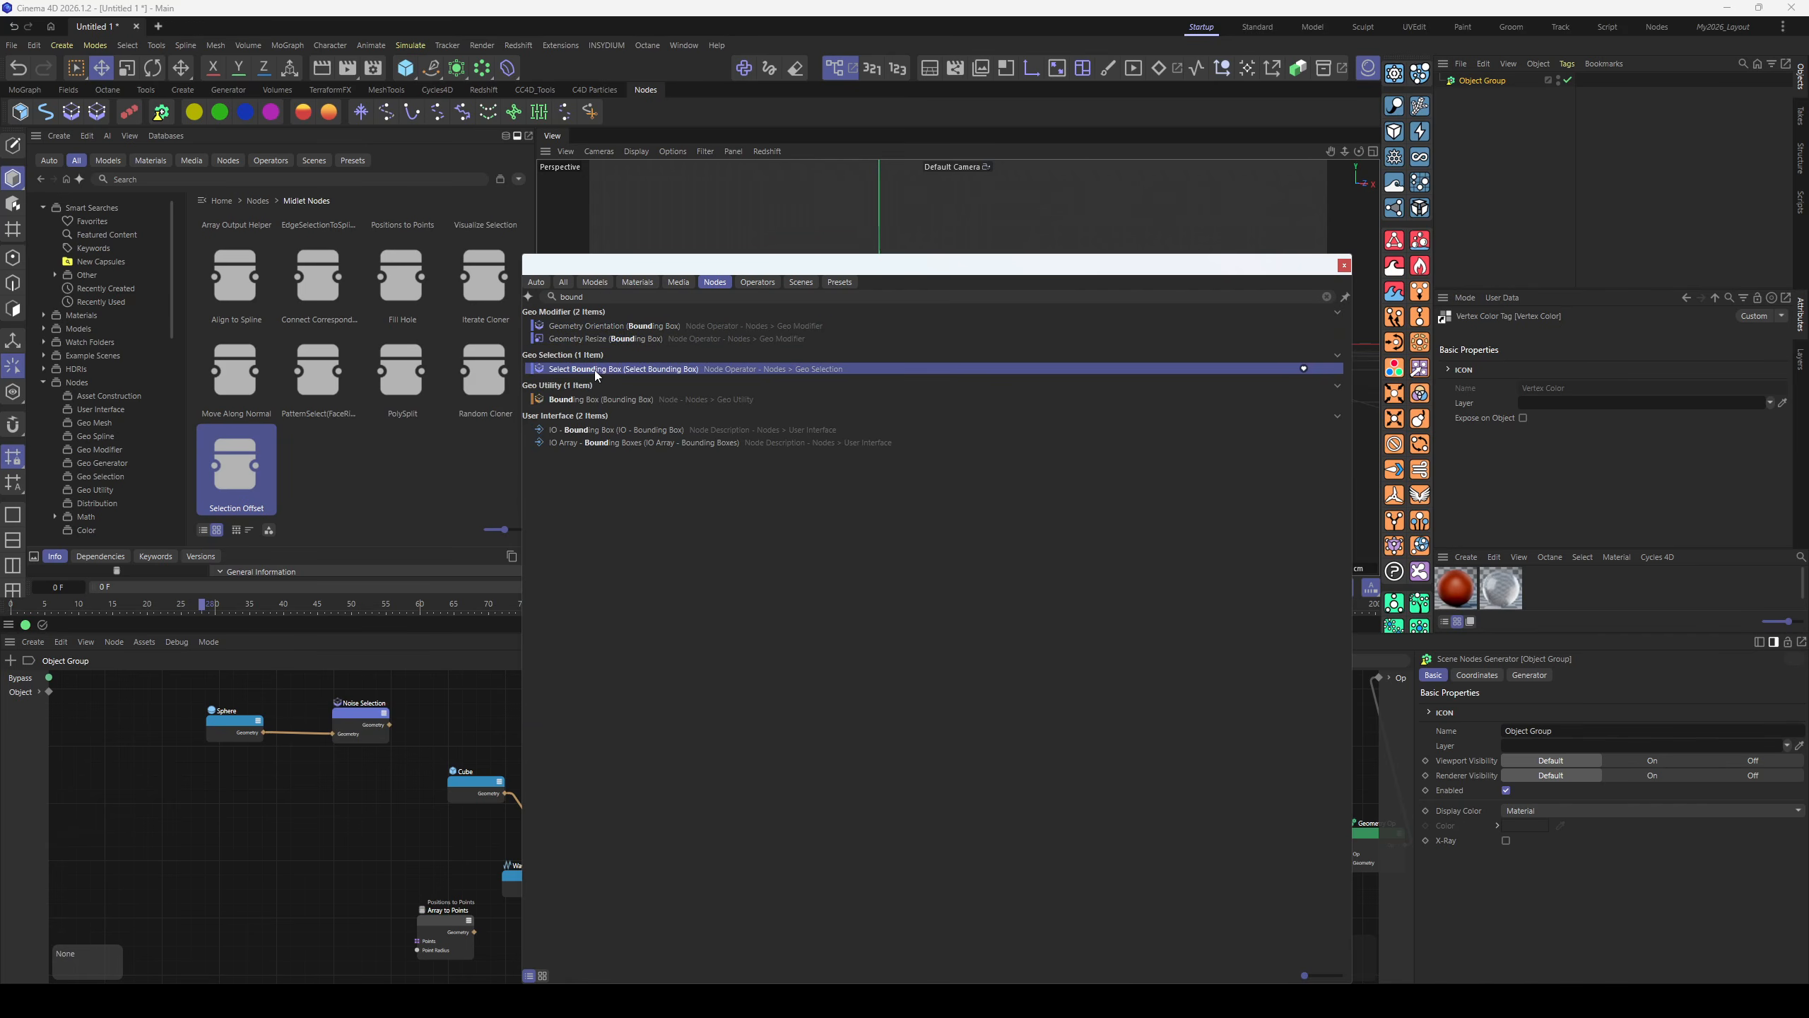
pyautogui.moveTo(595, 370); pyautogui.dragTo(568, 787)
pyautogui.click(445, 757)
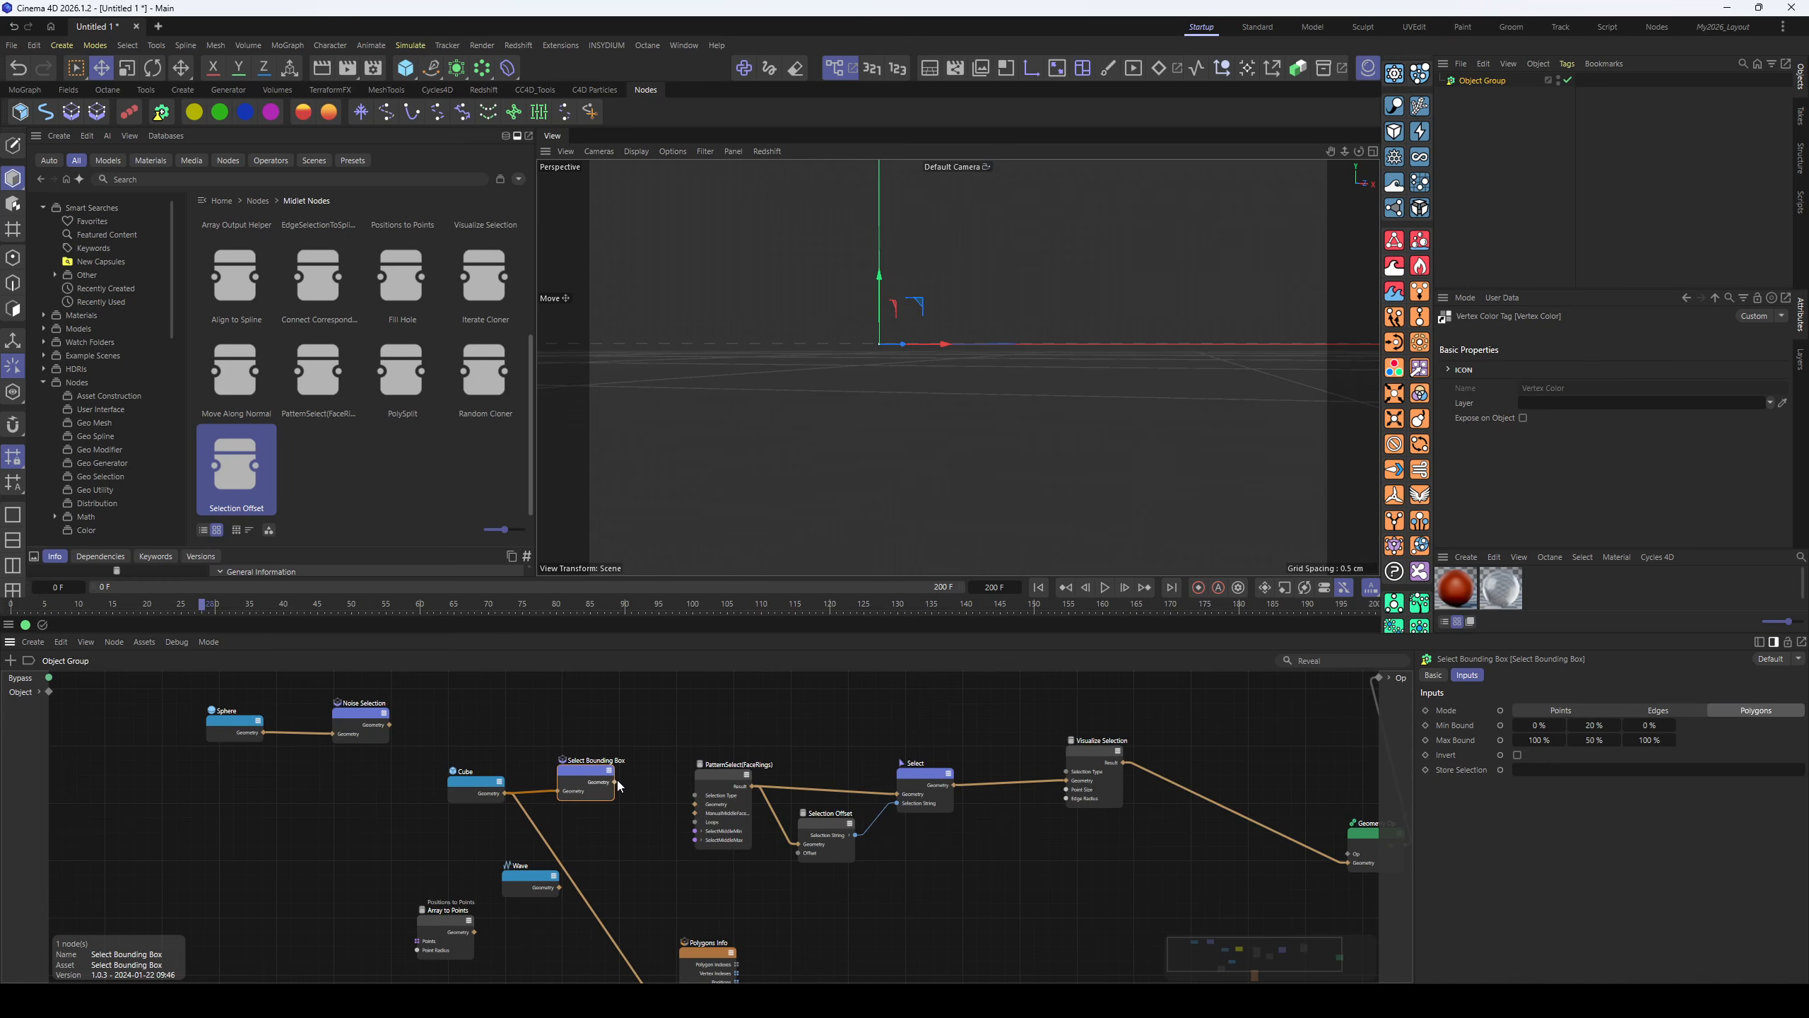
# - Connect Select Bounding Box to Visualize Selection's geometry, move the node up, and set its Min Bound Y to 42.87 %
pyautogui.moveTo(617, 783); pyautogui.dragTo(1066, 780)
pyautogui.moveTo(583, 771); pyautogui.dragTo(592, 718)
pyautogui.keyDown('alt'); pyautogui.moveTo(1047, 370); pyautogui.dragTo(915, 431); pyautogui.keyUp('alt')
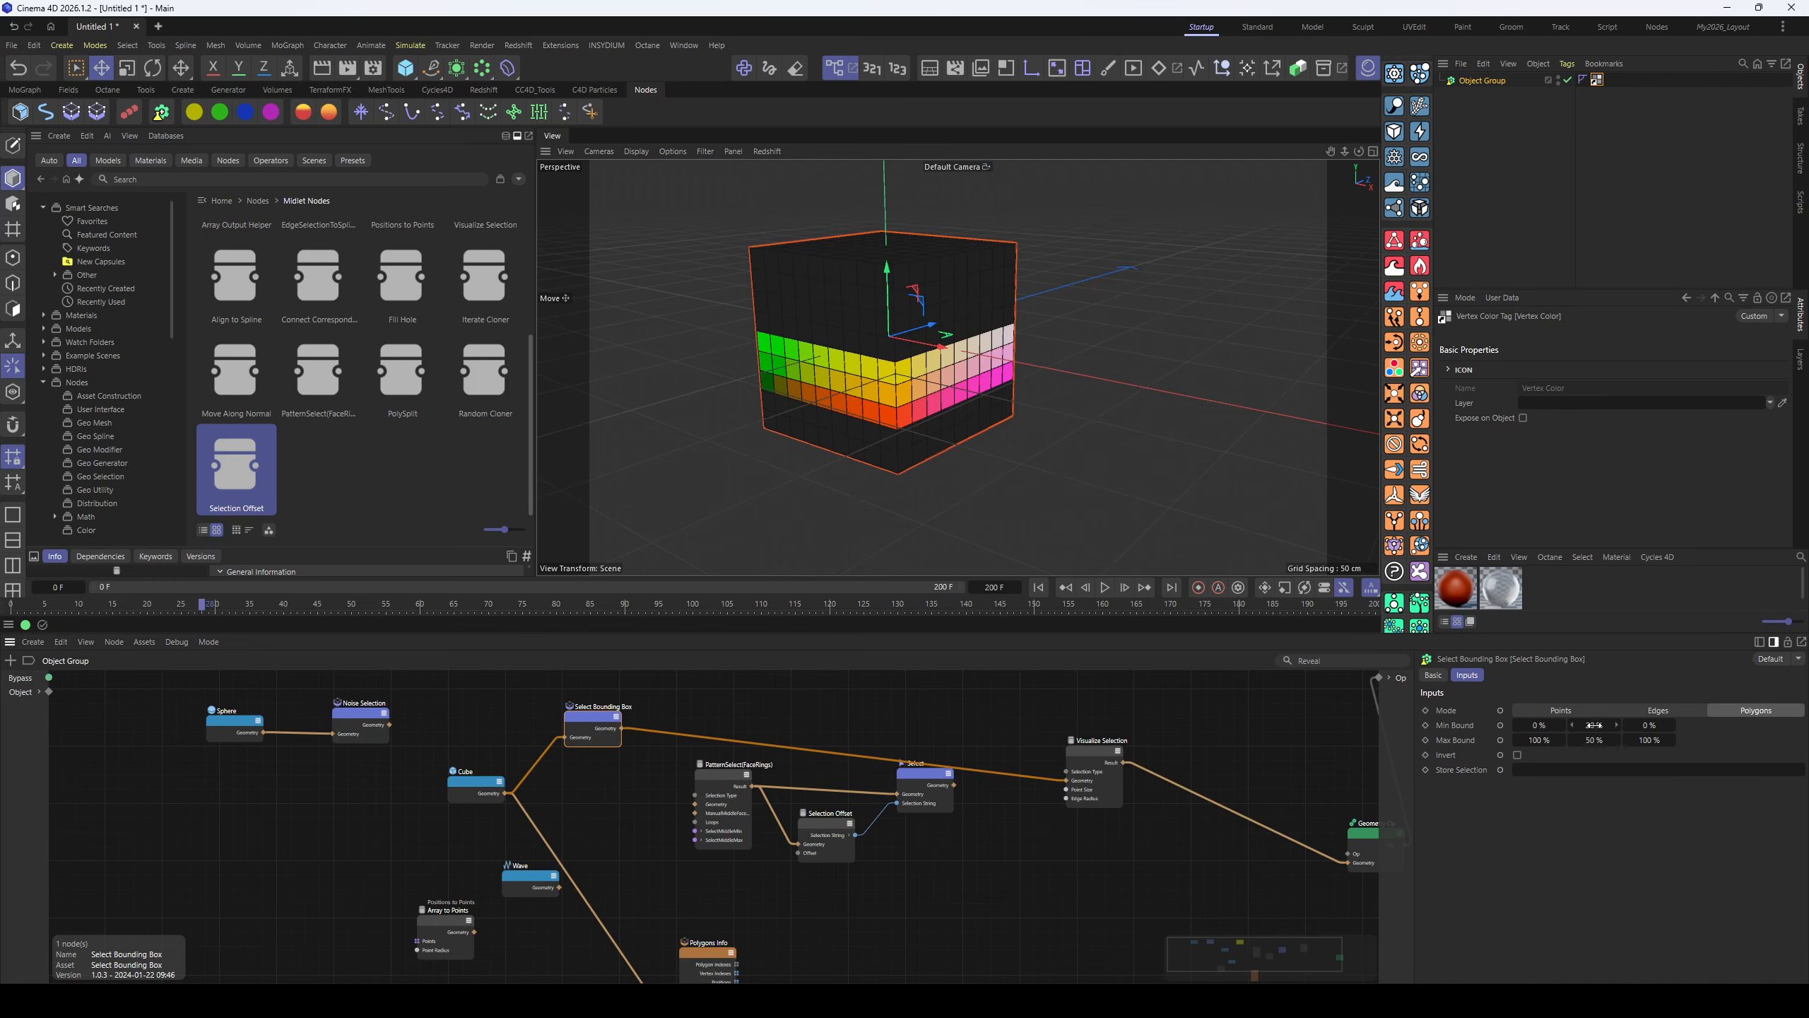
pyautogui.moveTo(1601, 725); pyautogui.dragTo(1617, 725)
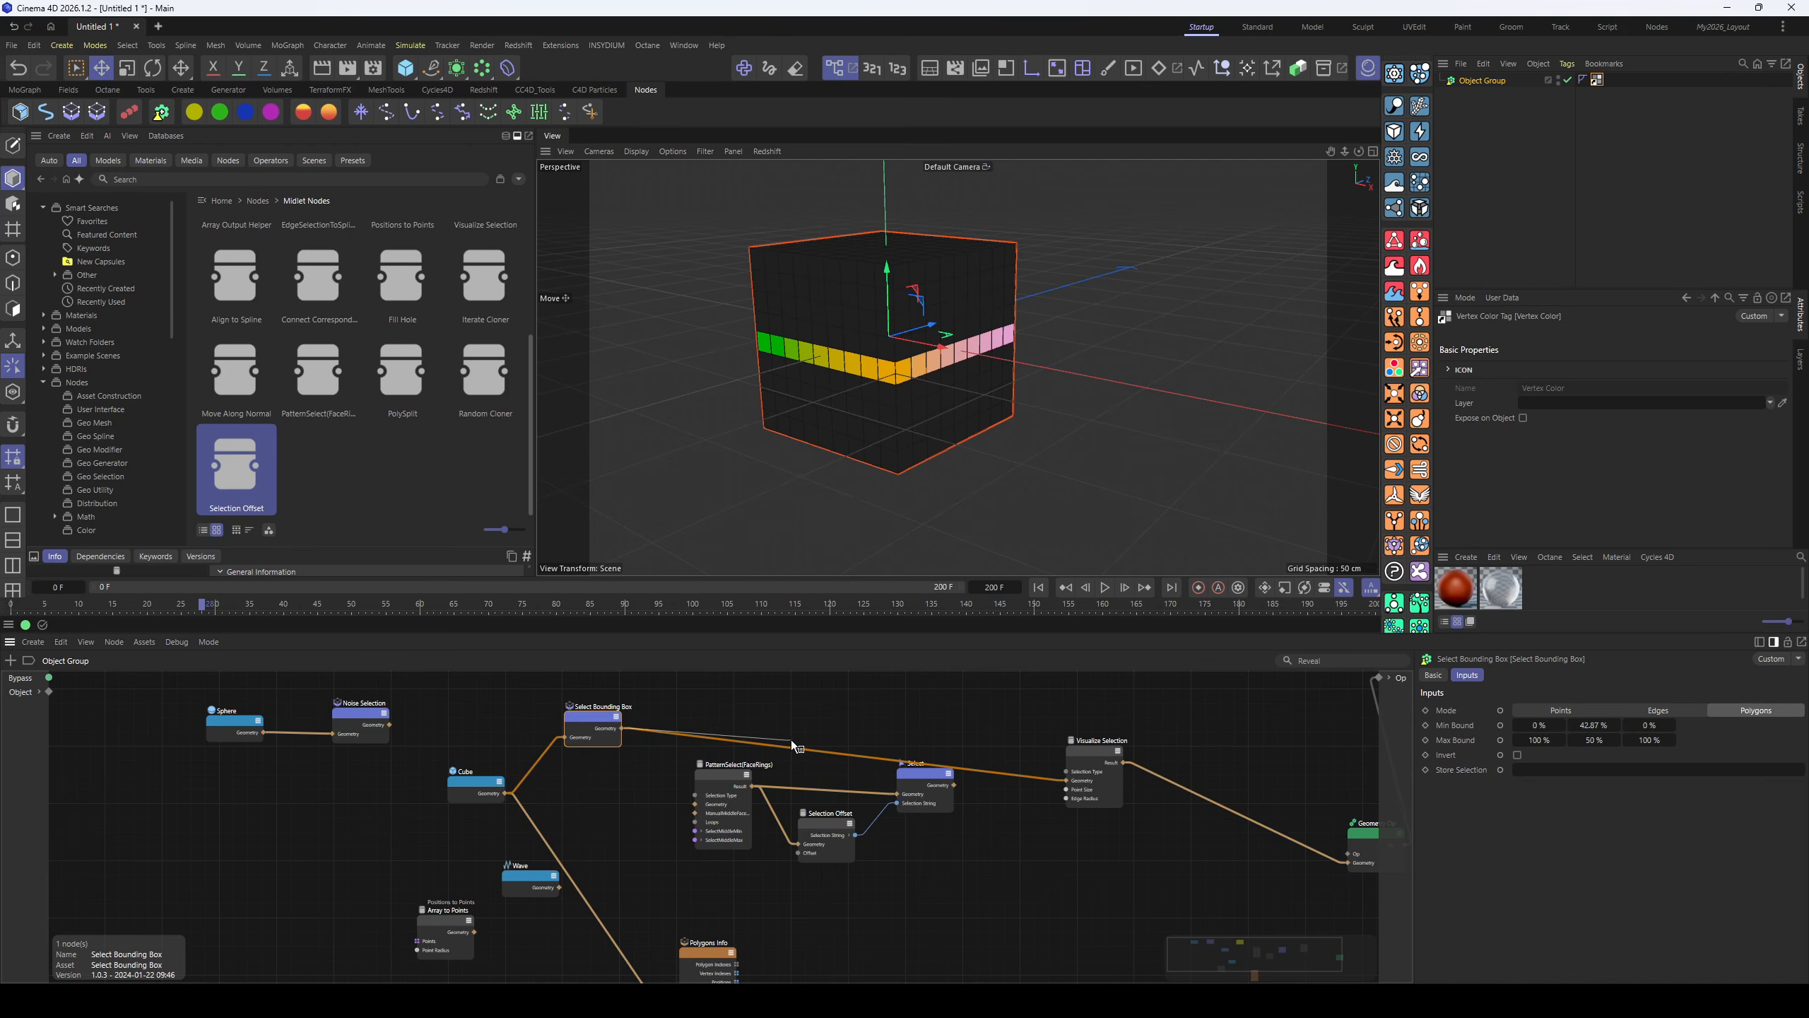
# - Connect Select Bounding Box to Selection Offset's geometry, set Offset to 37, and move PatternSelect(FaceRings) out of the way
pyautogui.moveTo(792, 741); pyautogui.dragTo(798, 843)
pyautogui.moveTo(726, 772); pyautogui.dragTo(663, 761)
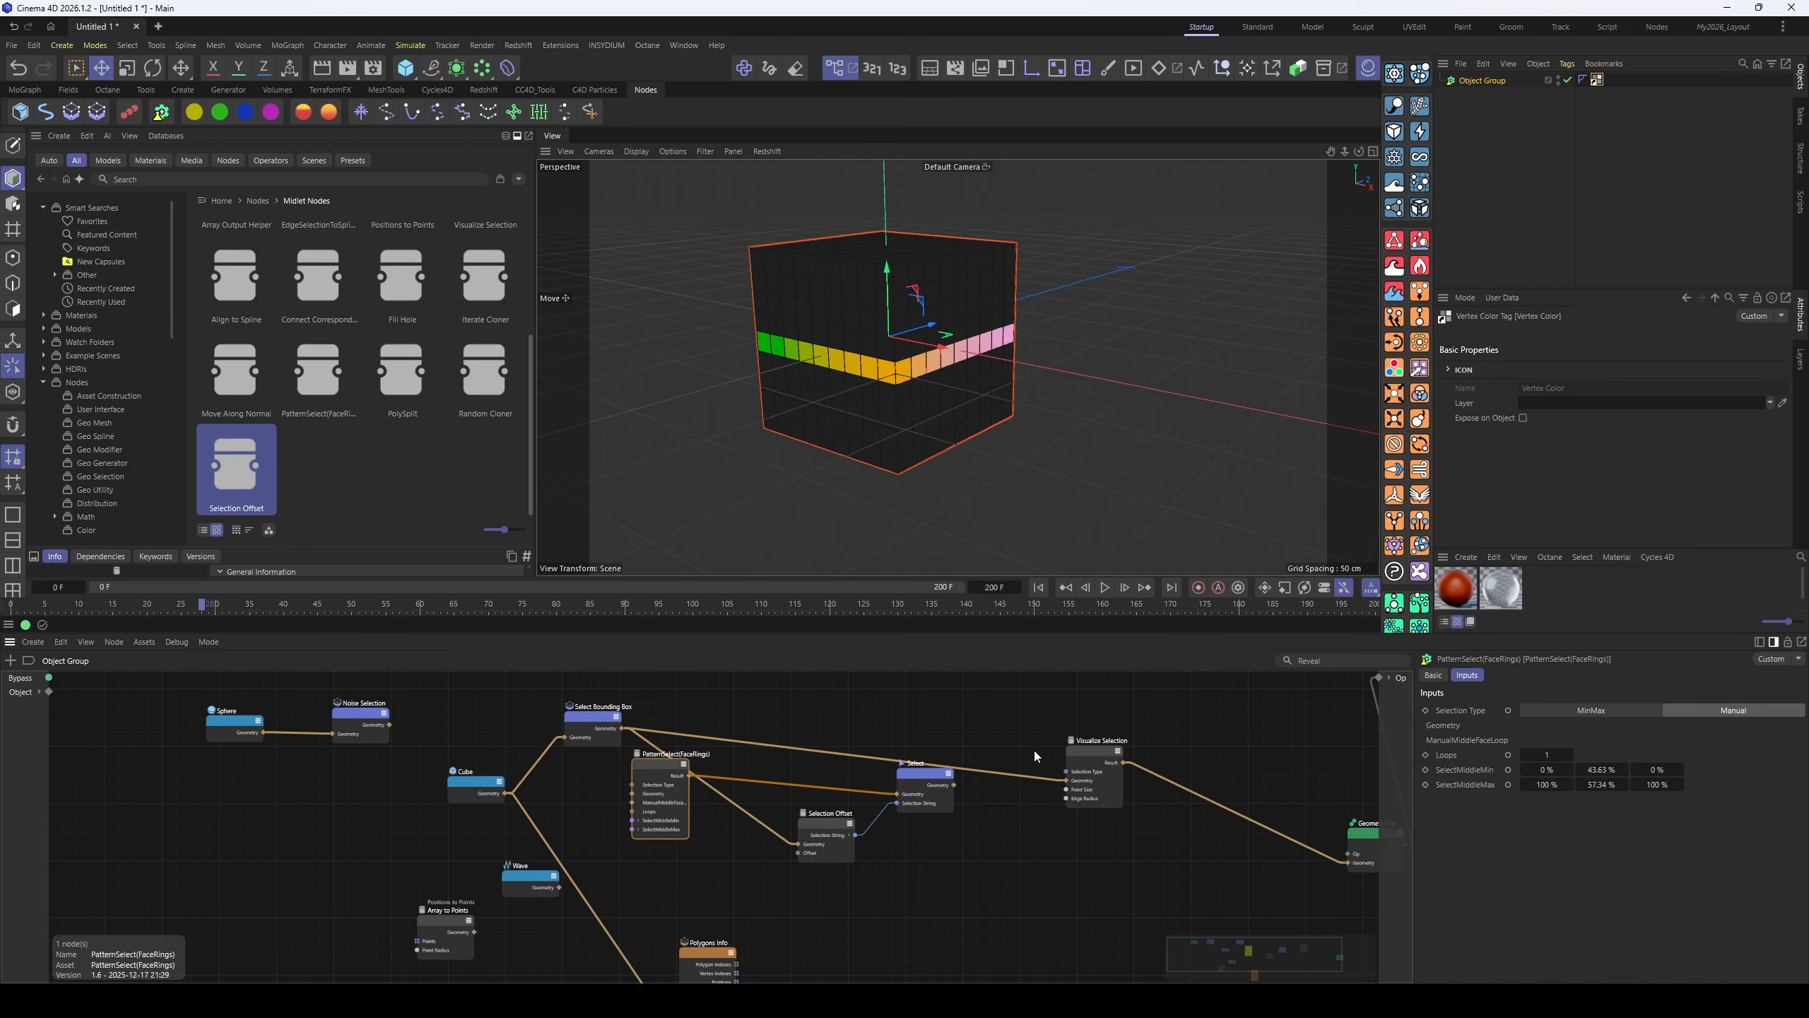
pyautogui.click(816, 819)
pyautogui.click(1526, 726)
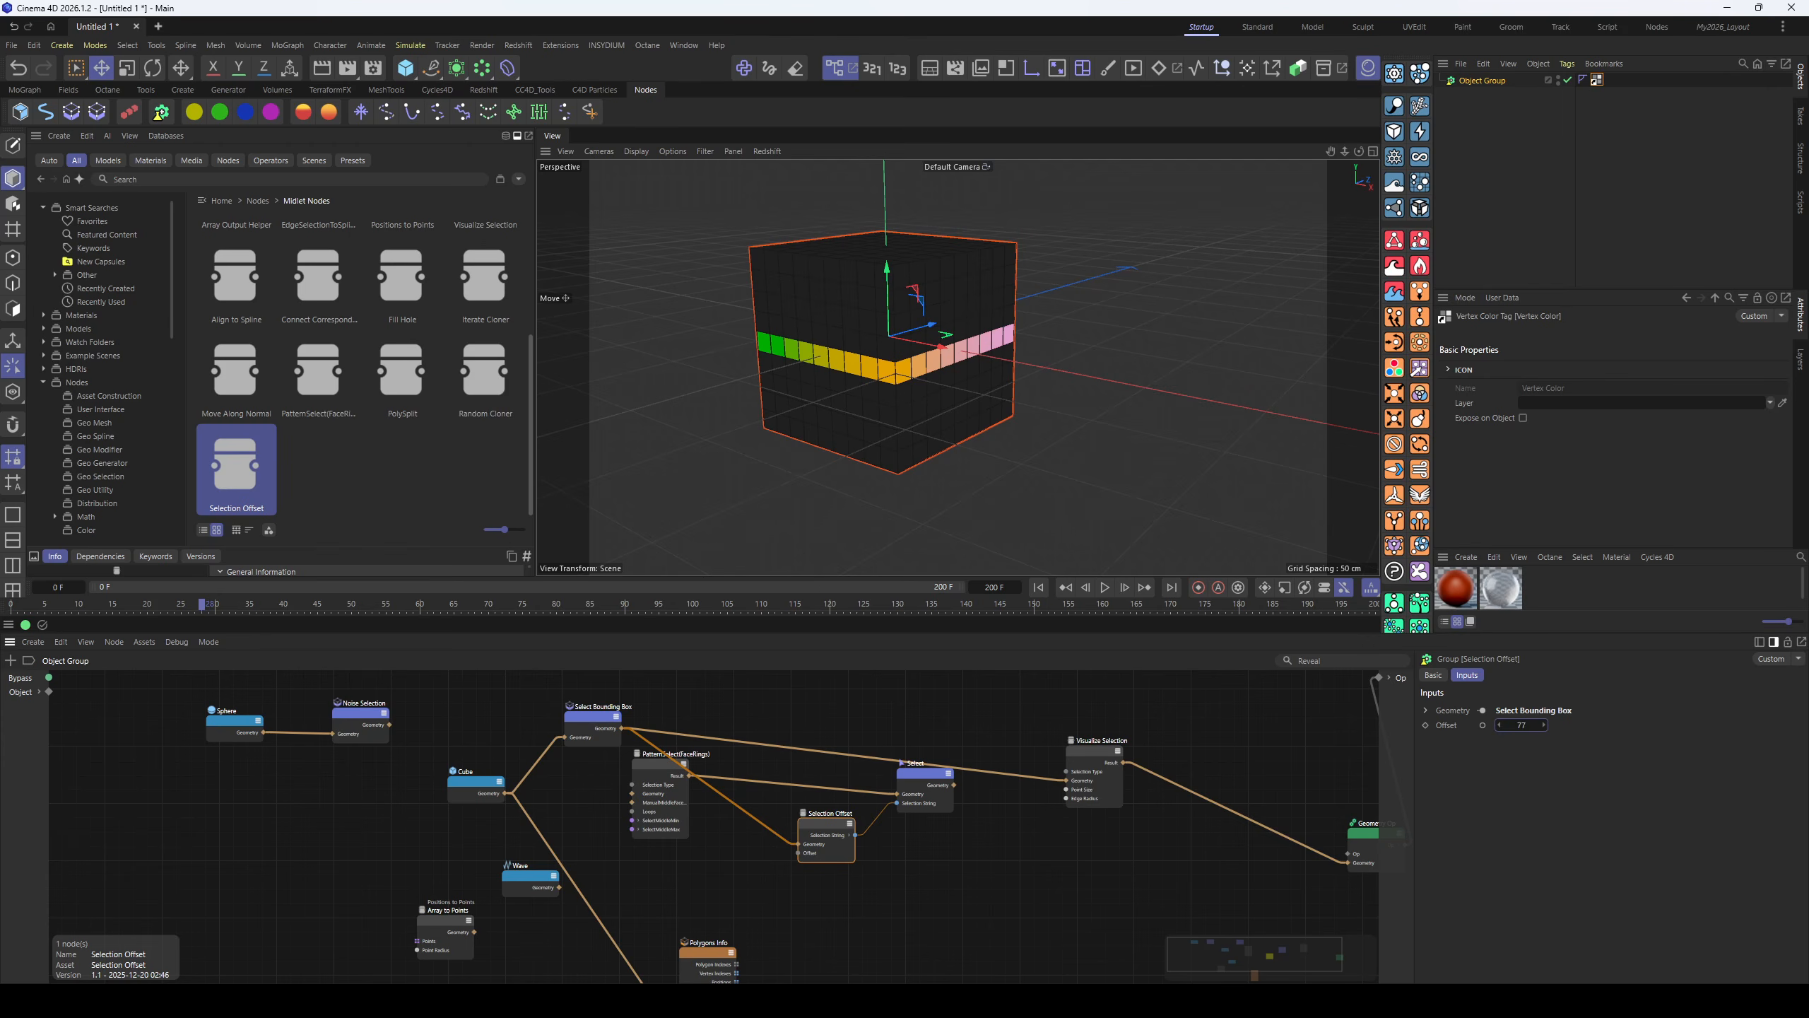
pyautogui.write('77')
pyautogui.moveTo(656, 762); pyautogui.dragTo(583, 817)
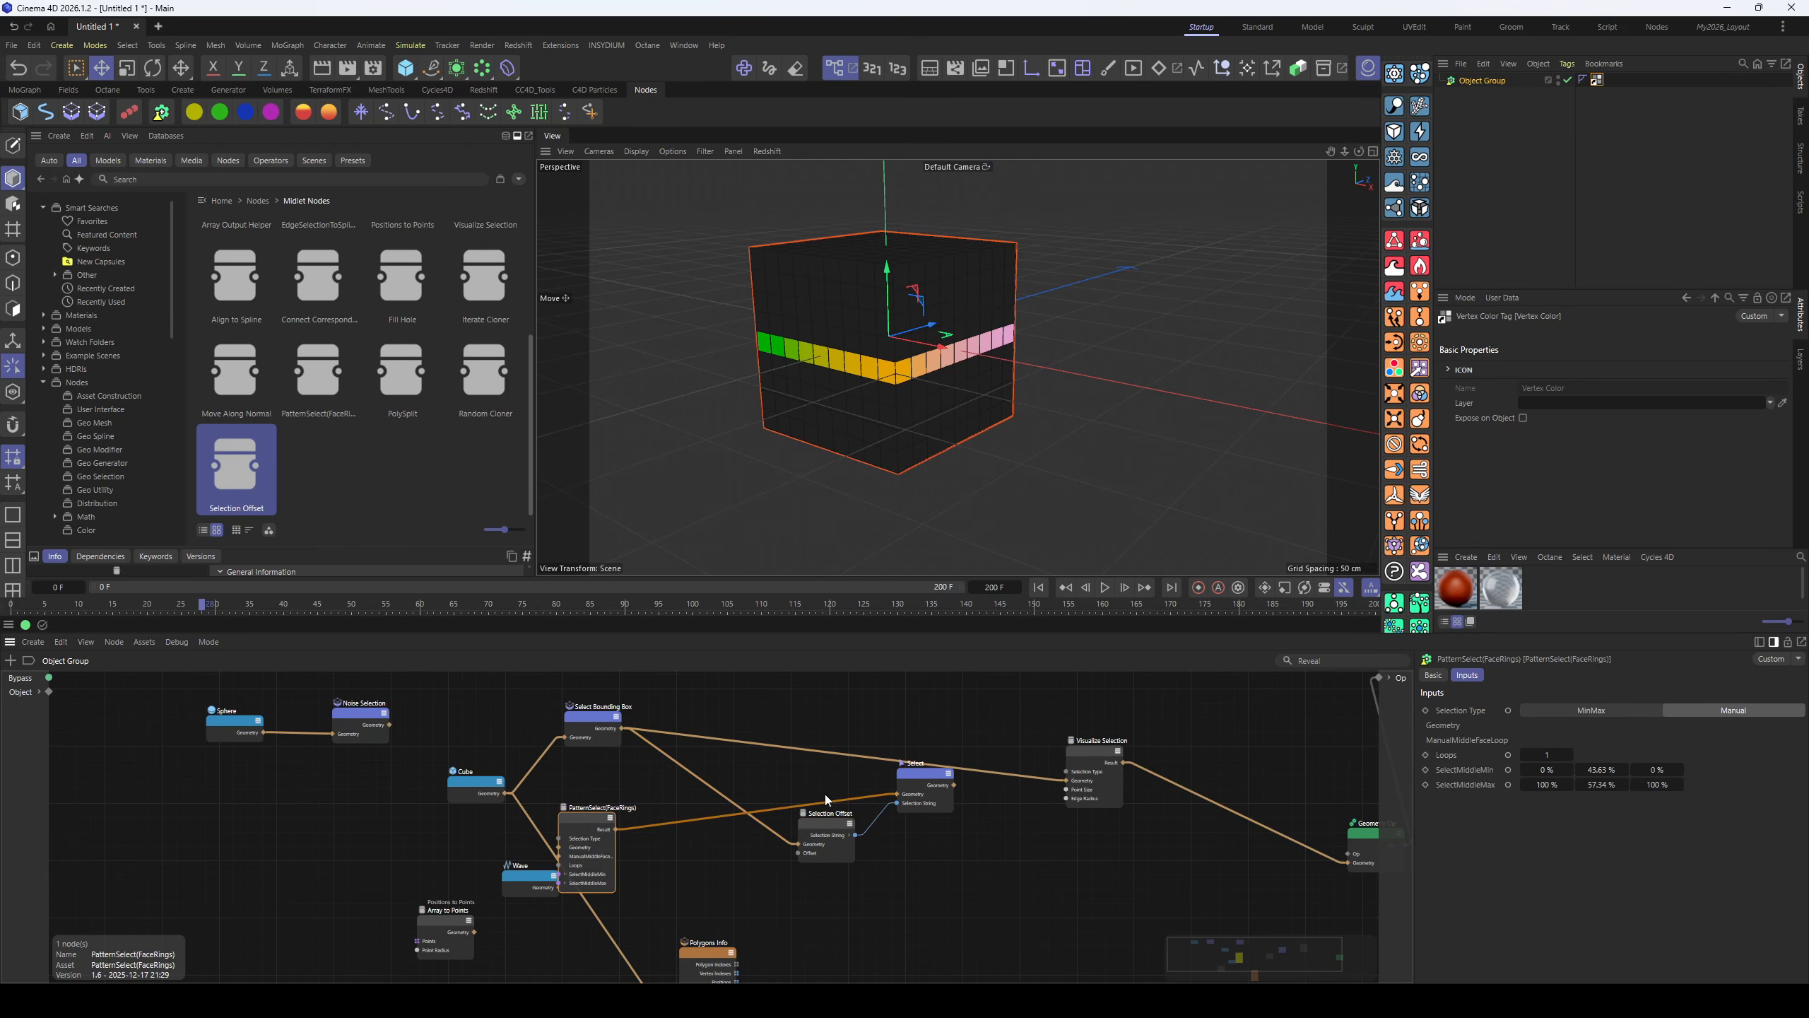
# - Connect Select to Visualize Selection and replace PatternSelect(FaceRings) with Select Bounding Box as Select's geometry source
pyautogui.moveTo(947, 783); pyautogui.dragTo(1078, 783)
pyautogui.moveTo(923, 815); pyautogui.dragTo(938, 772)
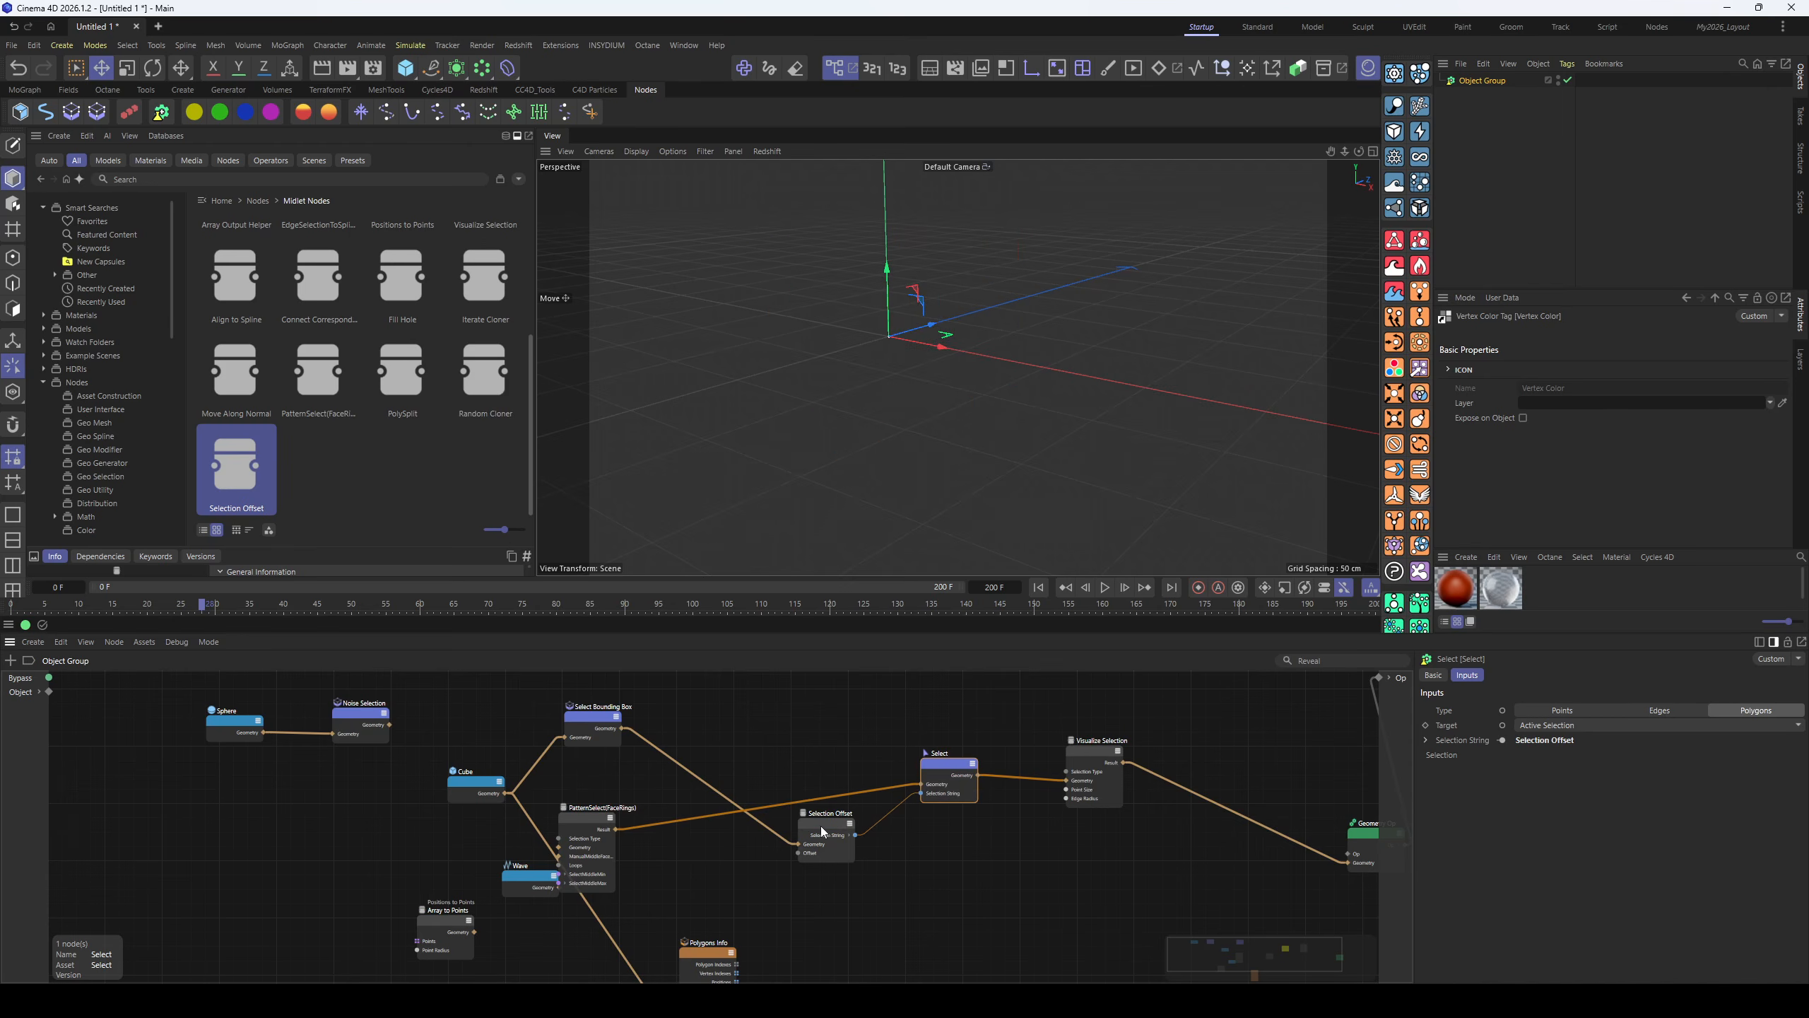
pyautogui.moveTo(820, 826); pyautogui.dragTo(823, 812)
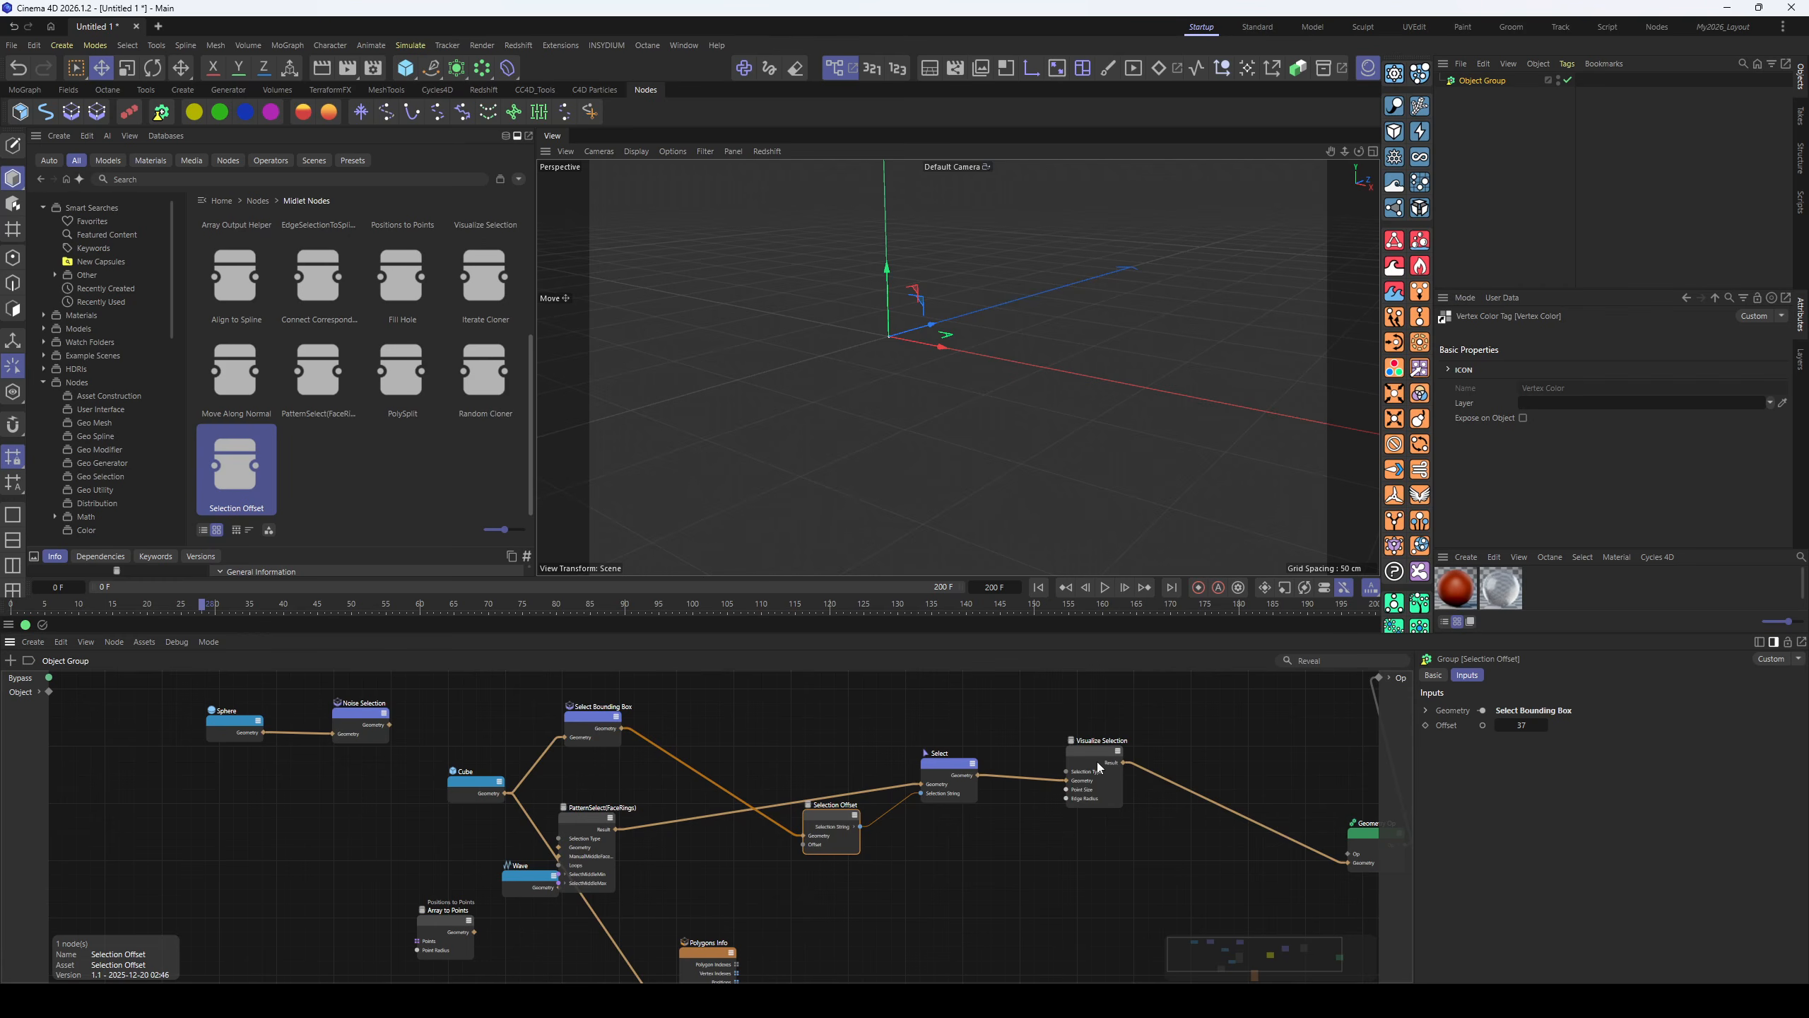
pyautogui.moveTo(947, 769); pyautogui.dragTo(658, 812)
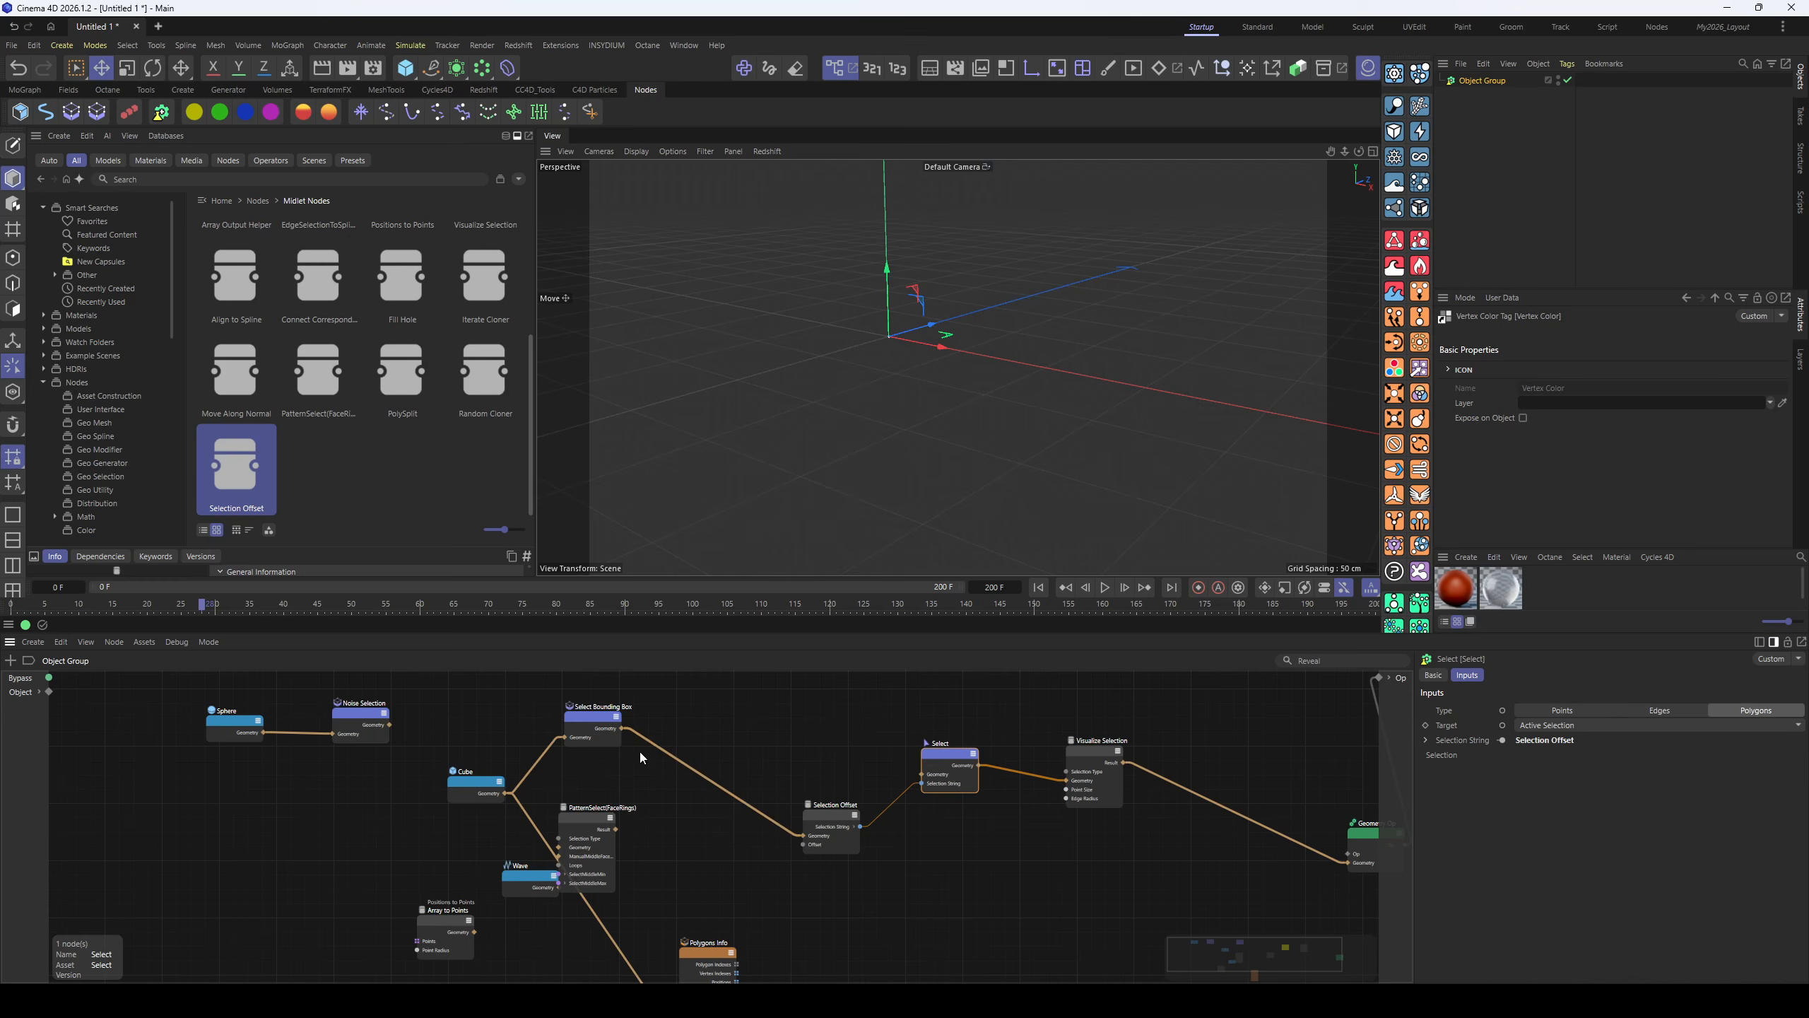
pyautogui.moveTo(621, 729); pyautogui.dragTo(925, 774)
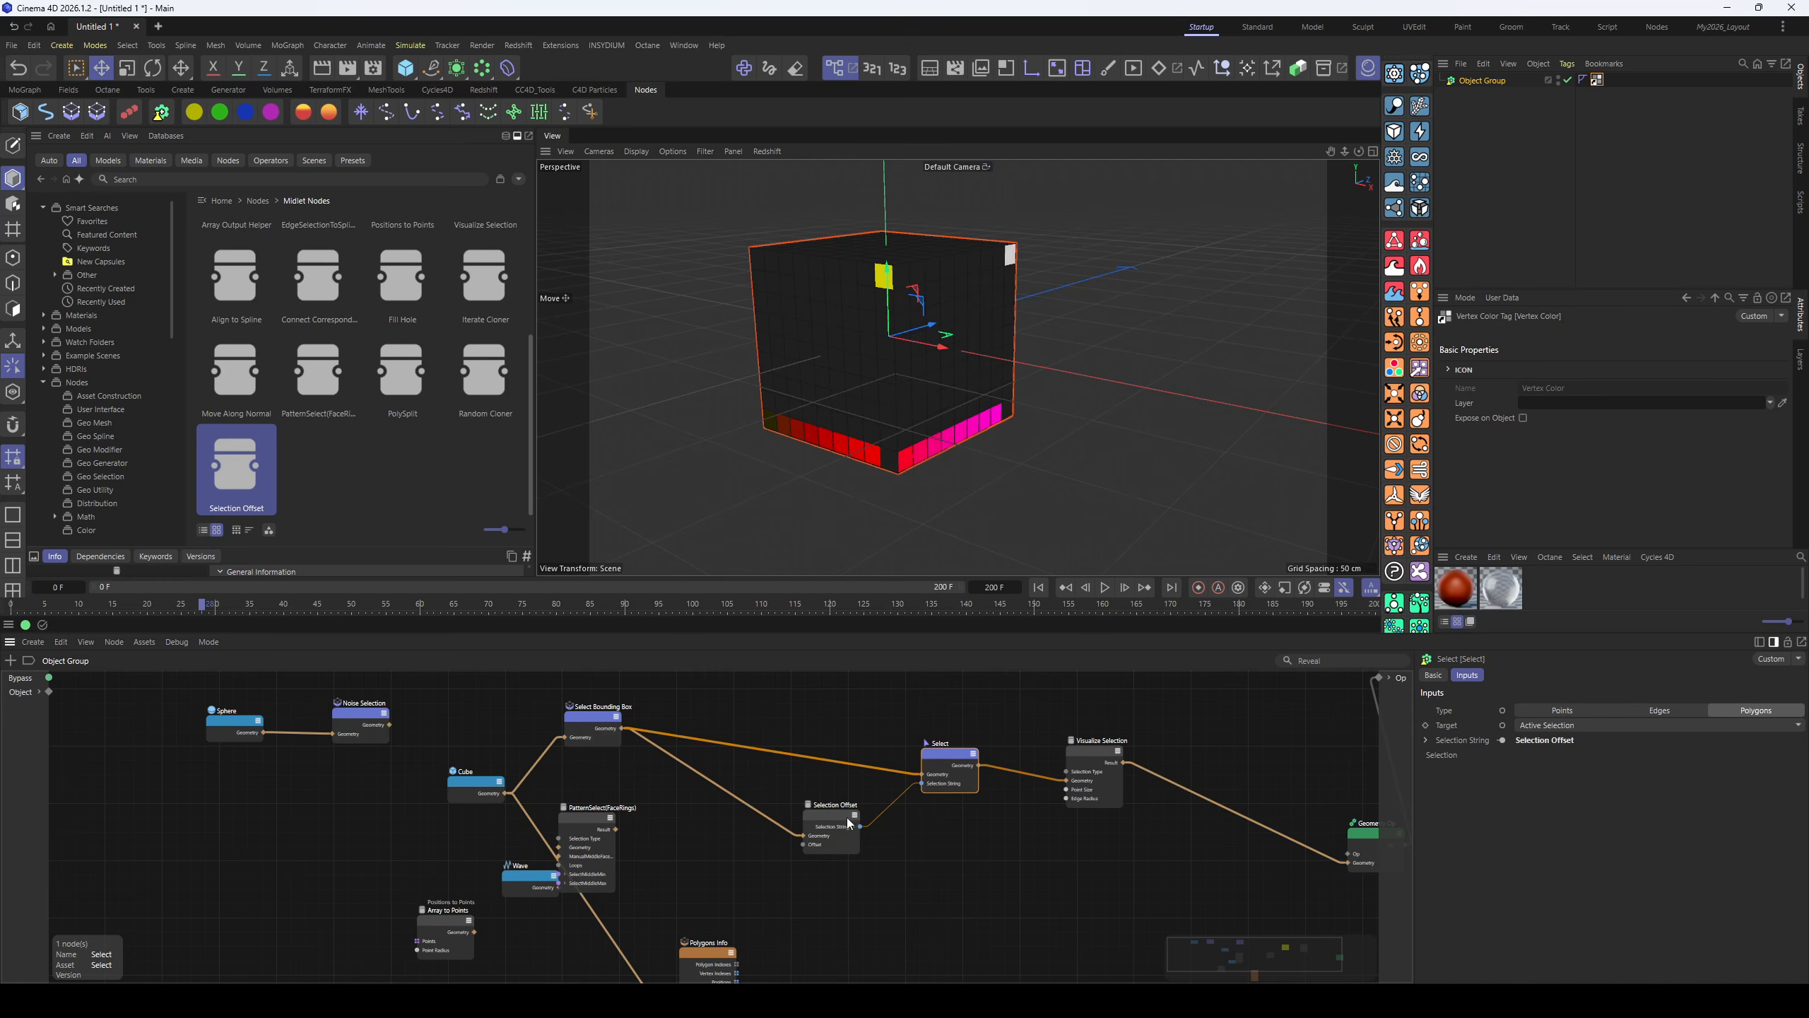
# - Reset Selection Offset's Offset to 0, then set it to -9 to shift the selected band on the cube
pyautogui.click(827, 819)
pyautogui.click(1529, 724)
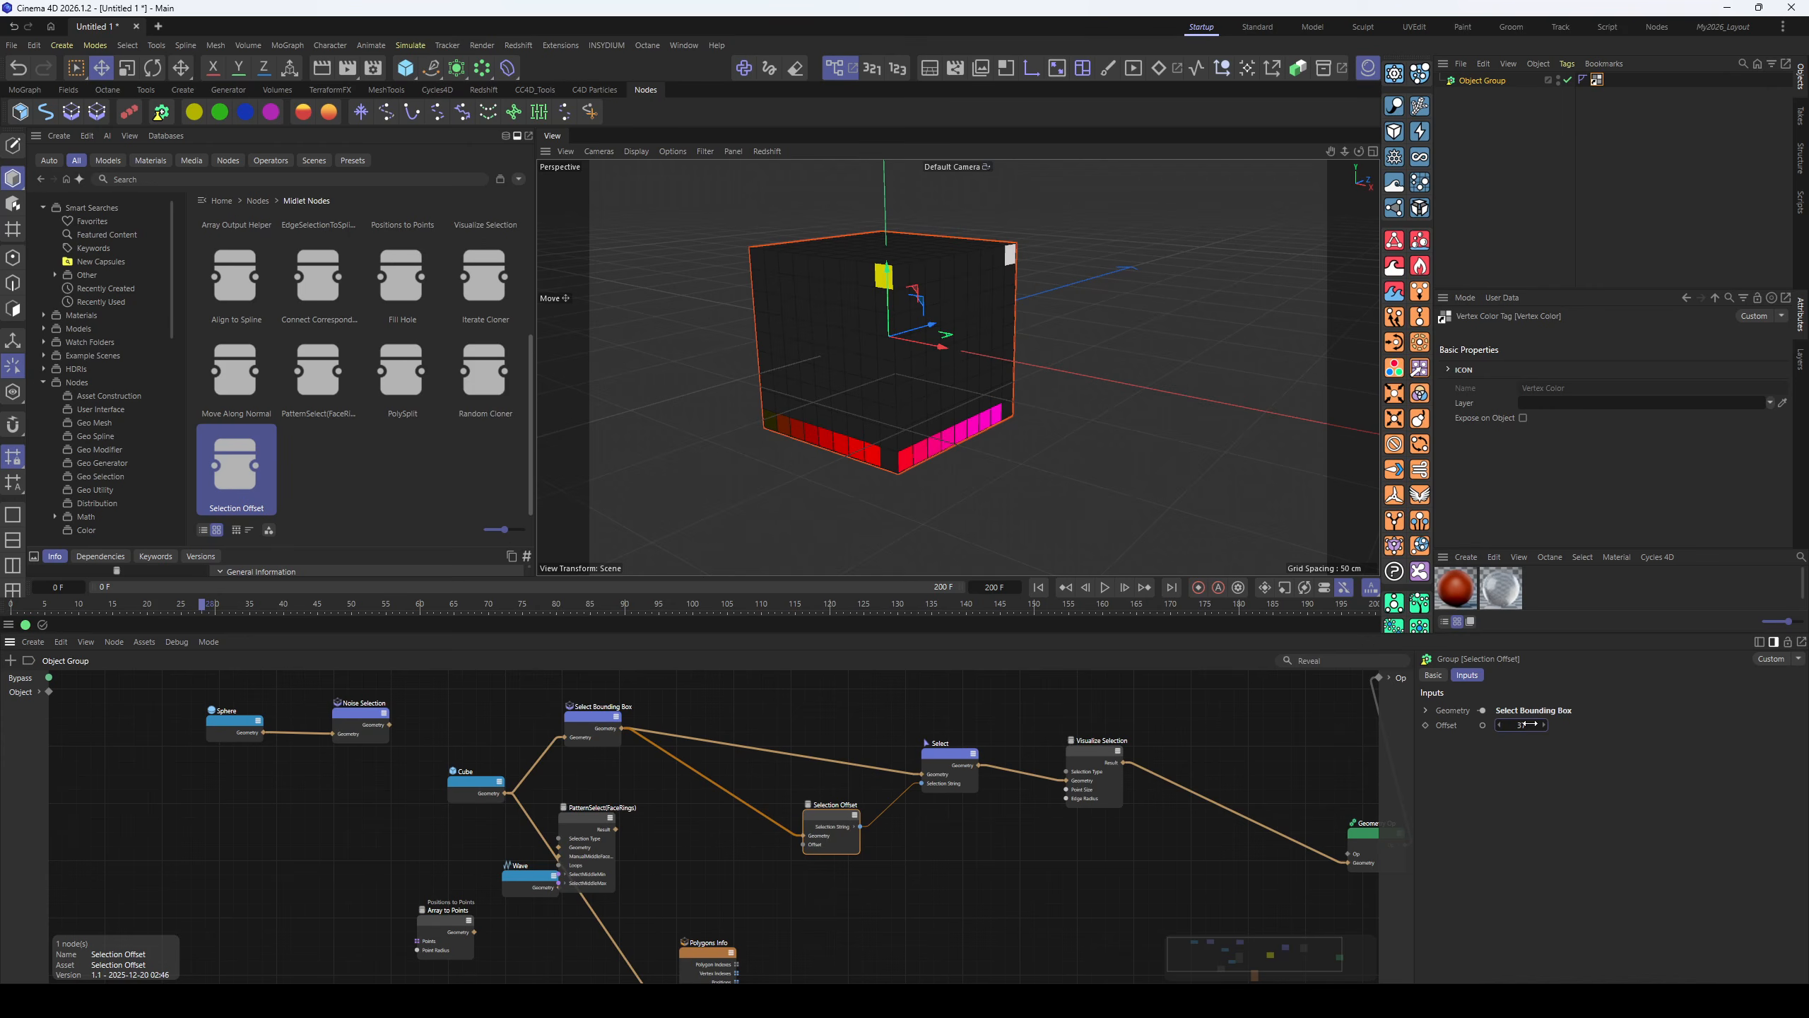
pyautogui.press('Return')
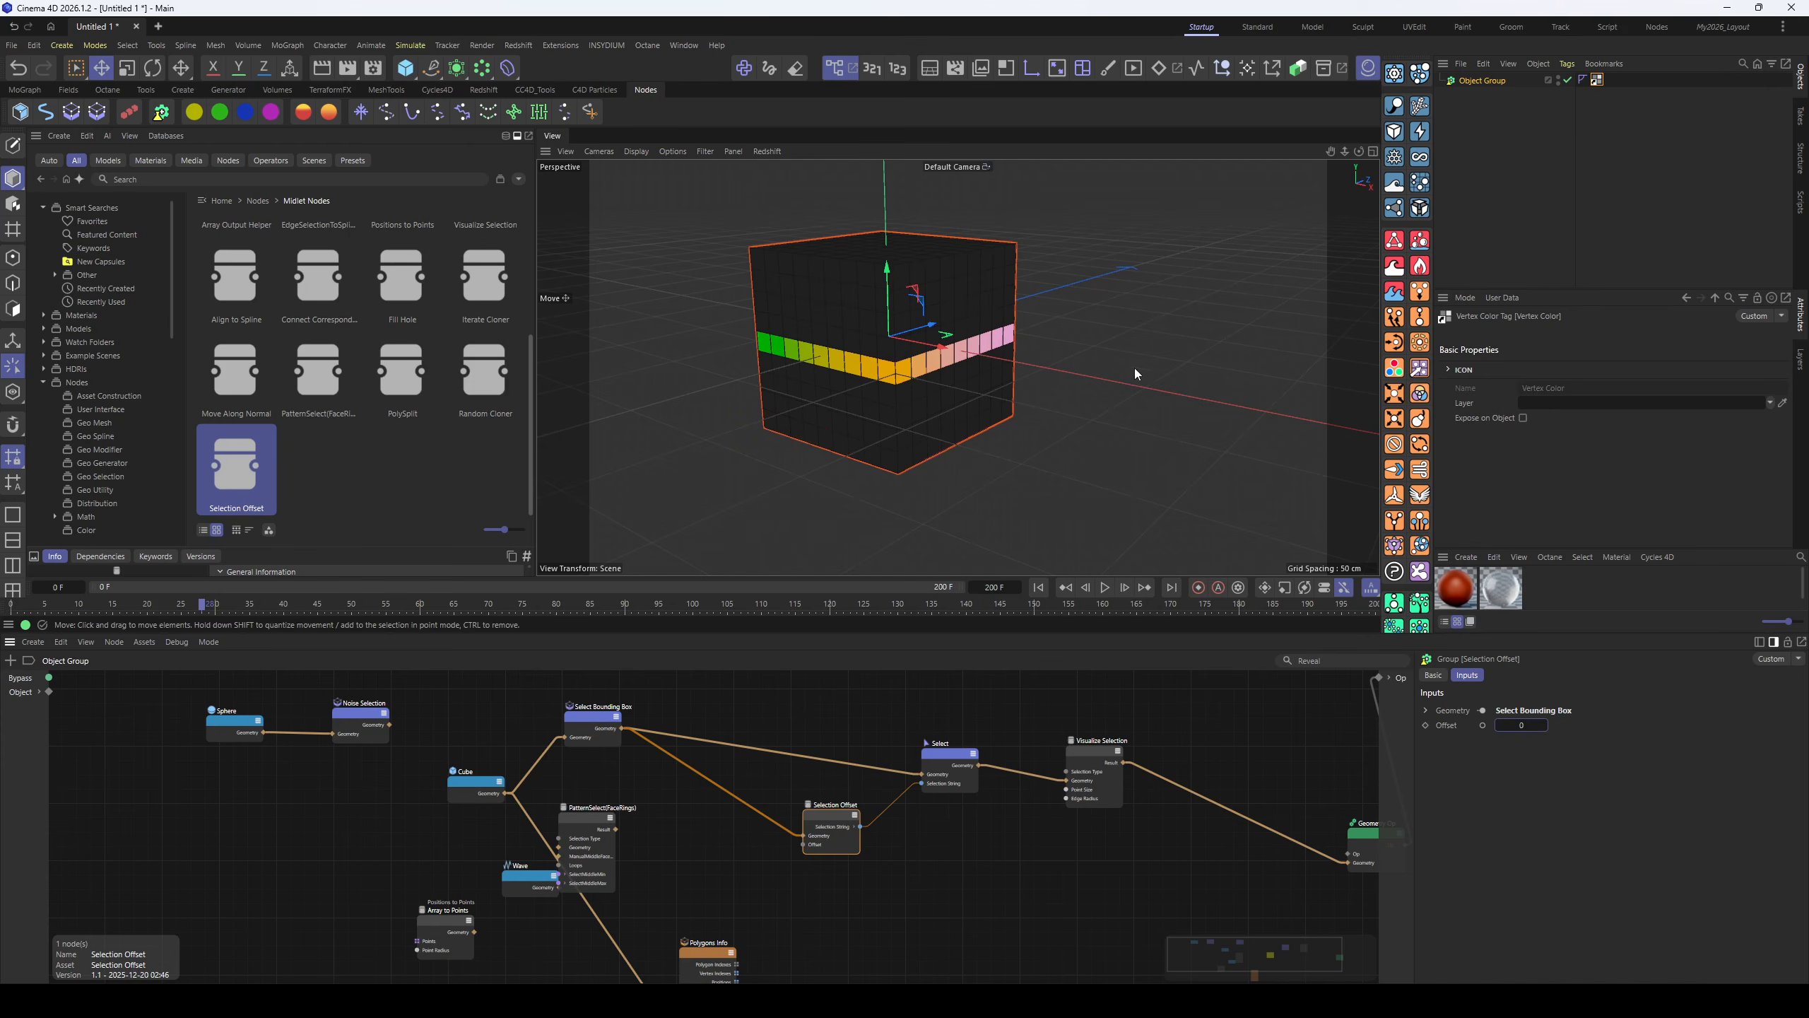
pyautogui.keyDown('alt'); pyautogui.moveTo(1022, 405); pyautogui.dragTo(1304, 544); pyautogui.keyUp('alt')
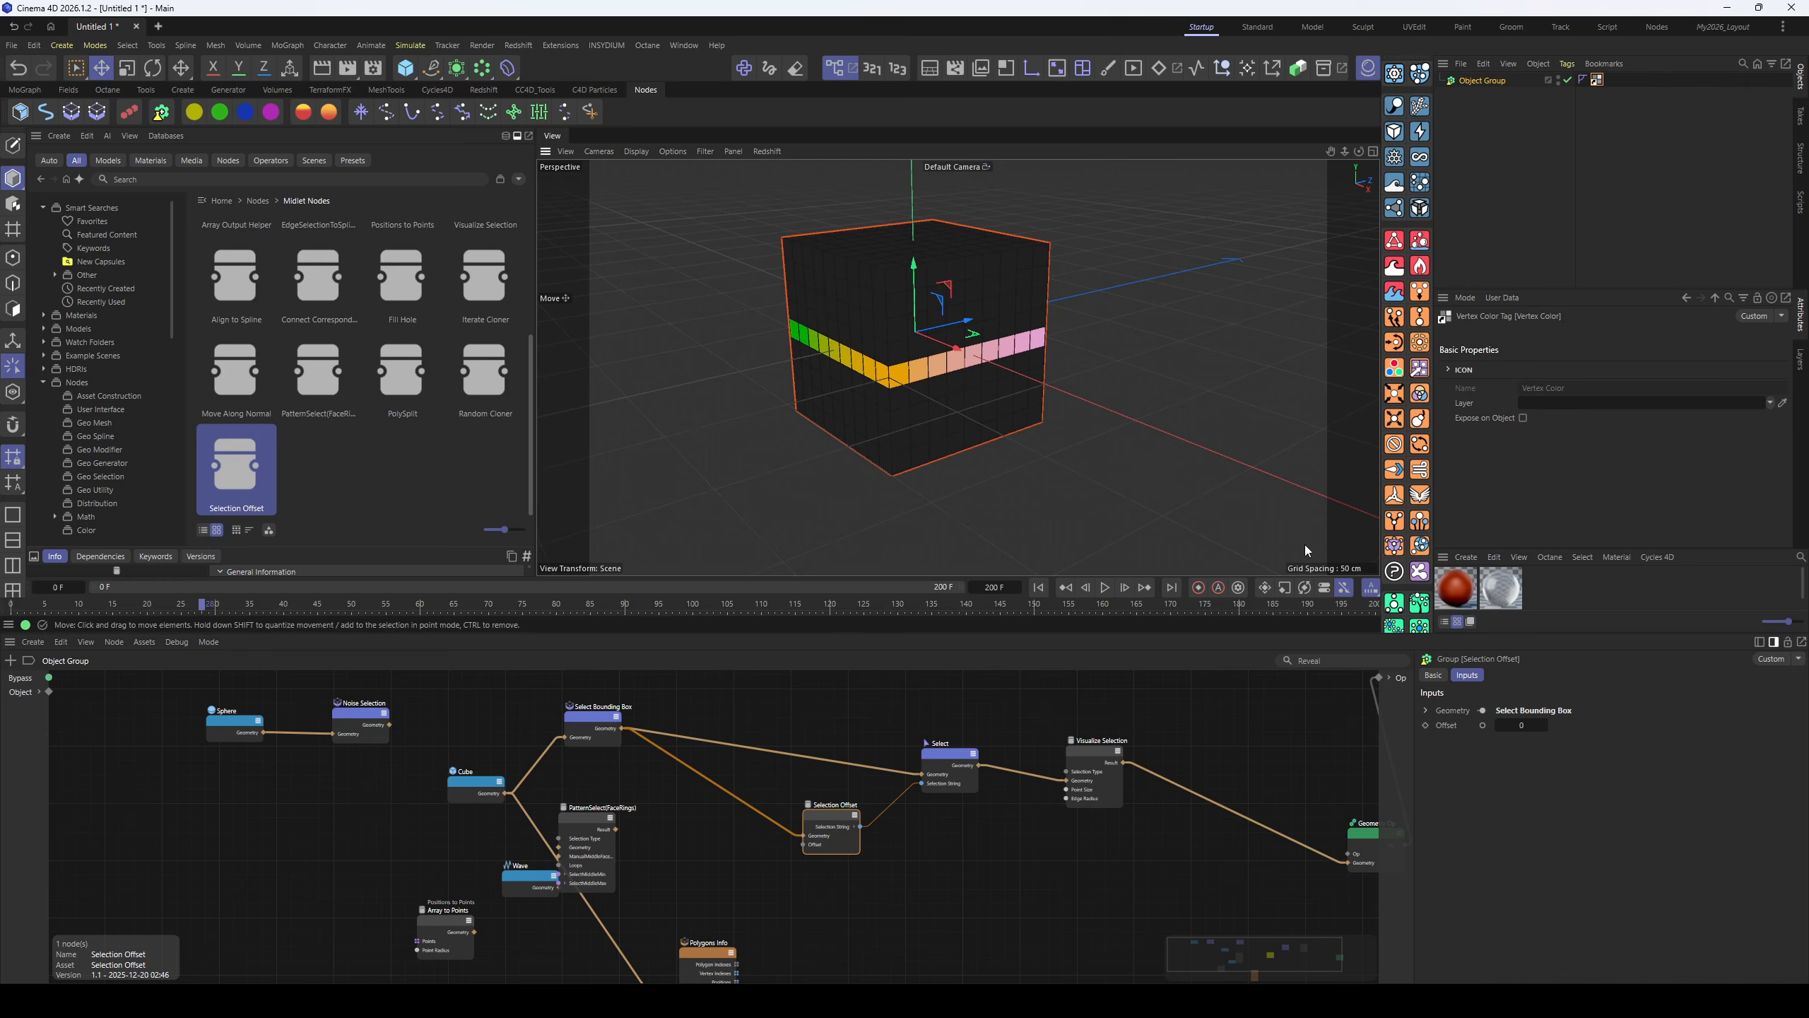
pyautogui.moveTo(1528, 725)
pyautogui.mouseDown()
pyautogui.moveTo(1558, 725)
pyautogui.moveTo(1501, 725)
pyautogui.moveTo(1517, 723)
pyautogui.mouseUp()
pyautogui.keyDown('alt'); pyautogui.moveTo(1104, 373); pyautogui.dragTo(1008, 386); pyautogui.keyUp('alt')
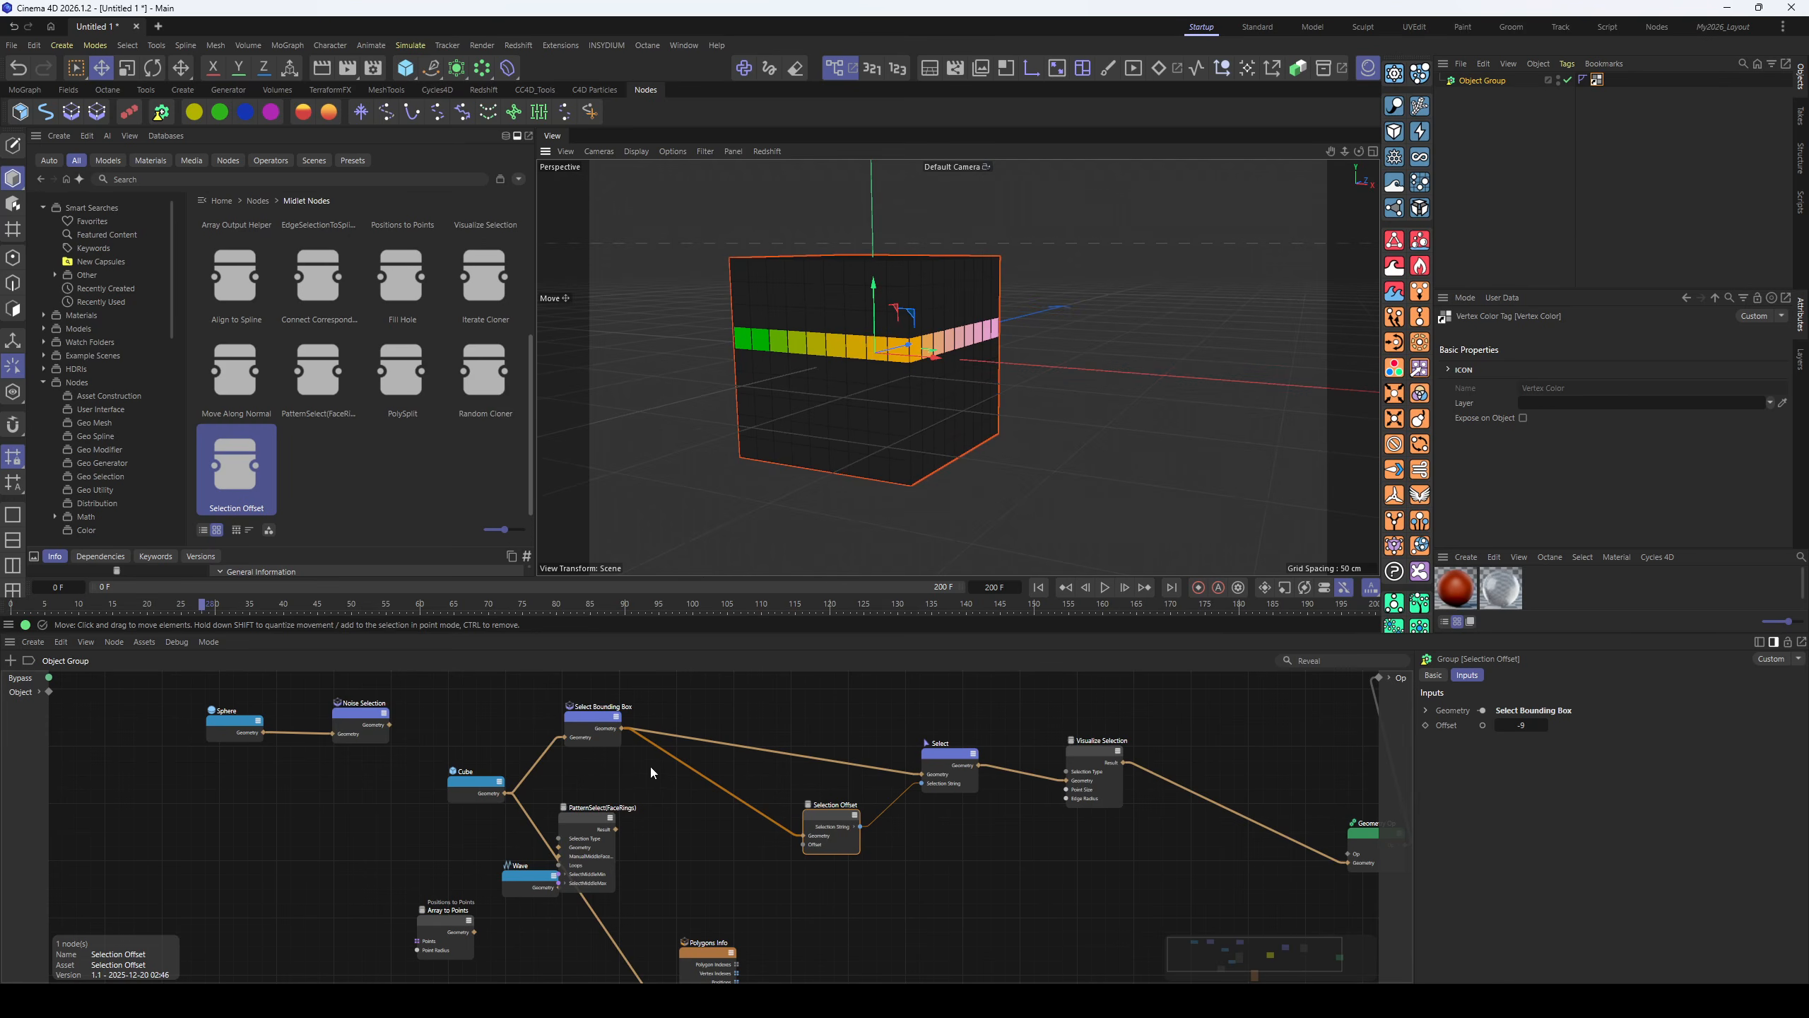
# - Detach Select Bounding Box from Select's geometry, preview it directly in Visualize Selection, then restore Select's link to Visualize Selection
pyautogui.moveTo(952, 760); pyautogui.dragTo(947, 807)
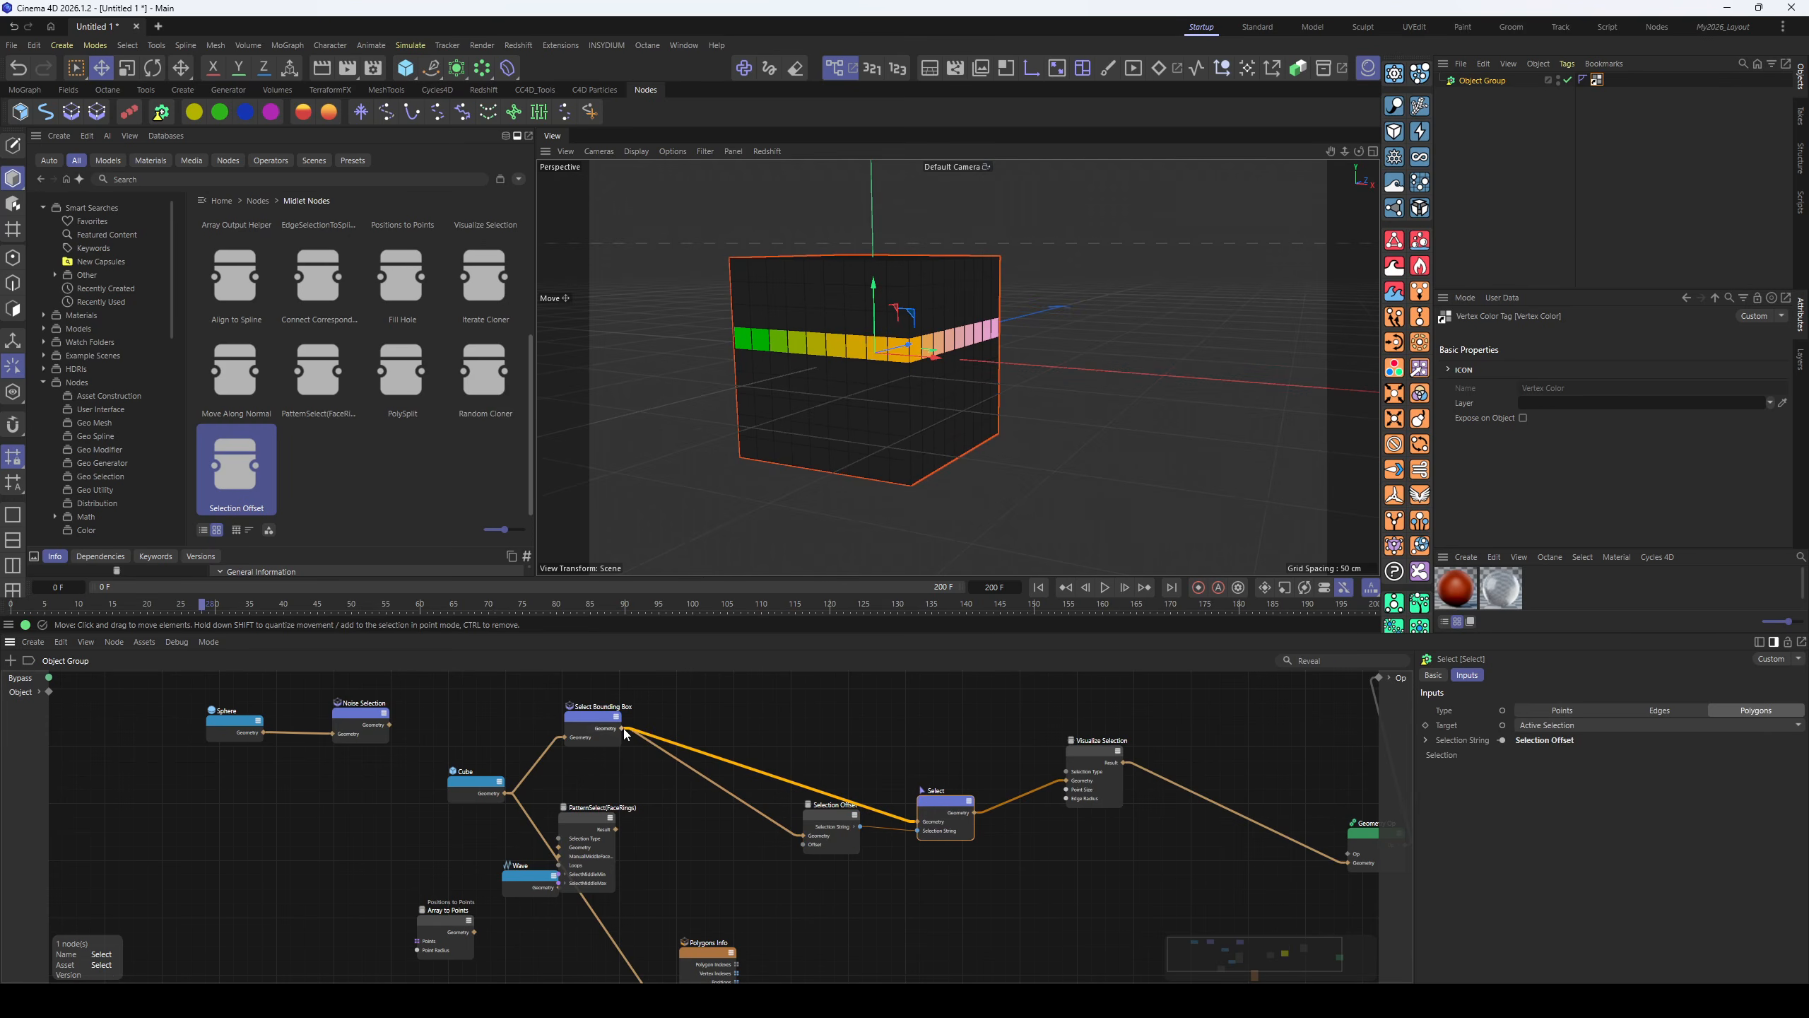
pyautogui.moveTo(630, 730); pyautogui.dragTo(1010, 776)
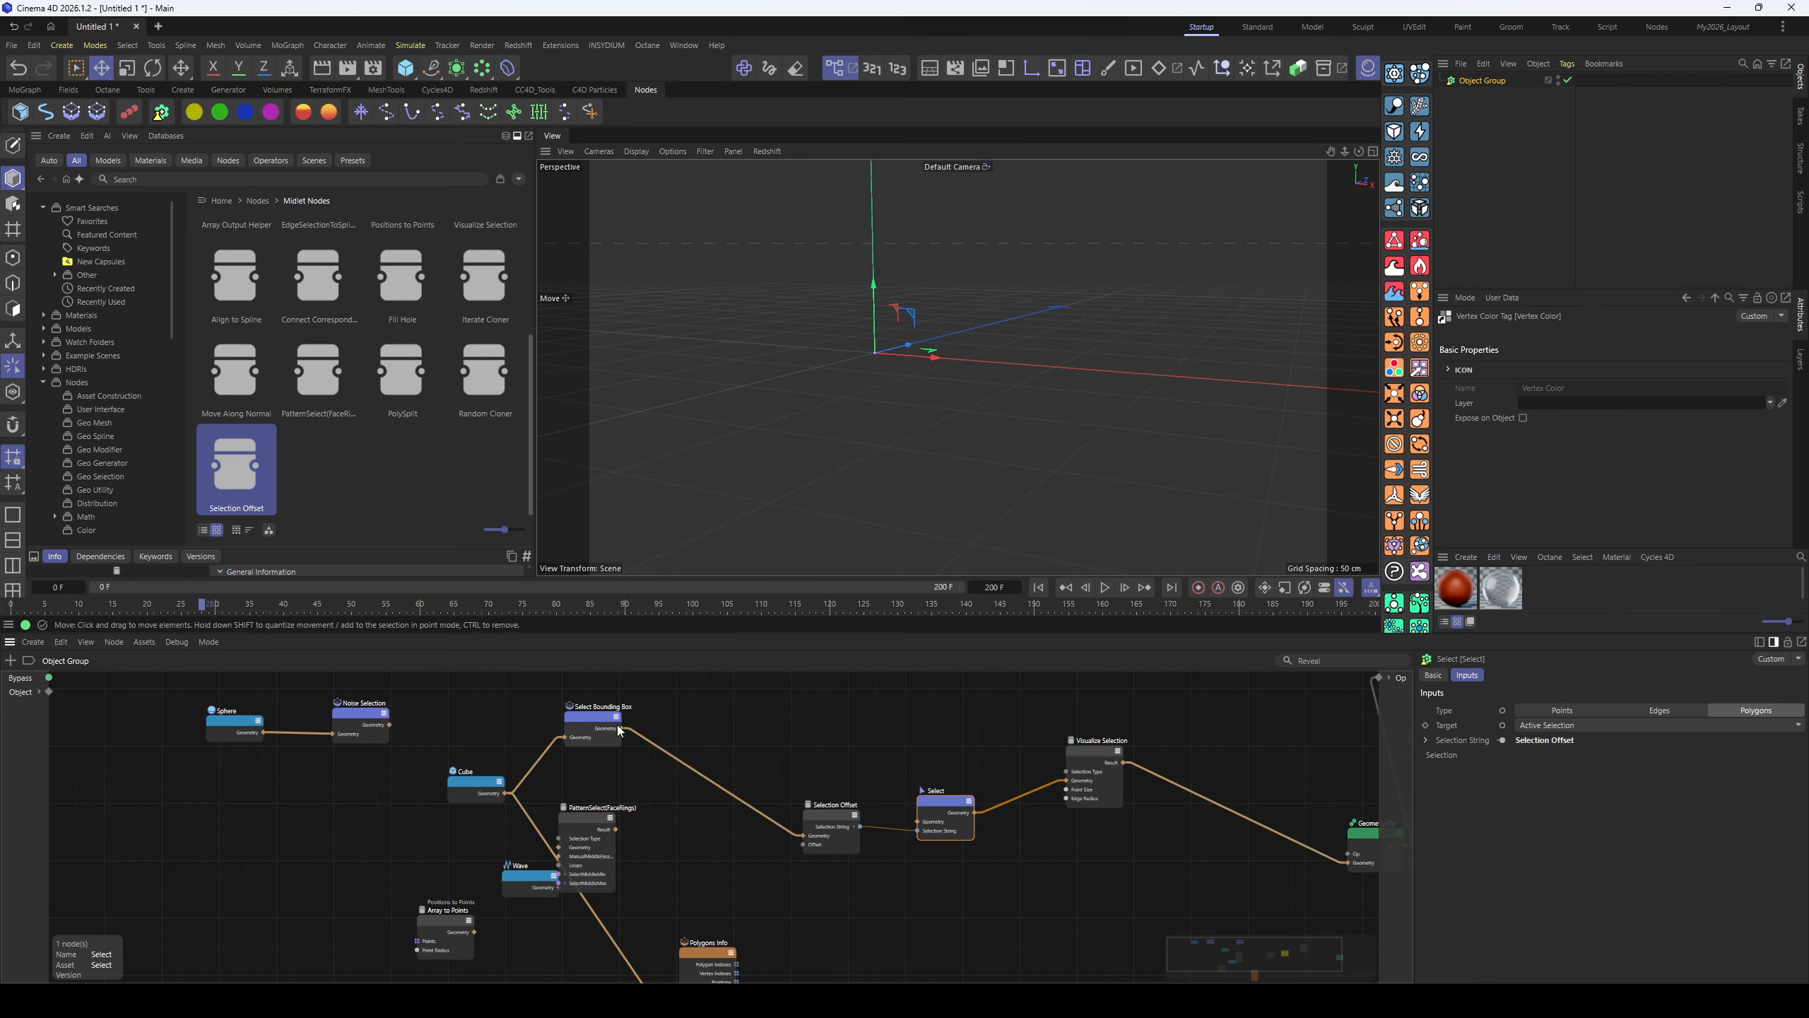
pyautogui.moveTo(622, 729); pyautogui.dragTo(1018, 804)
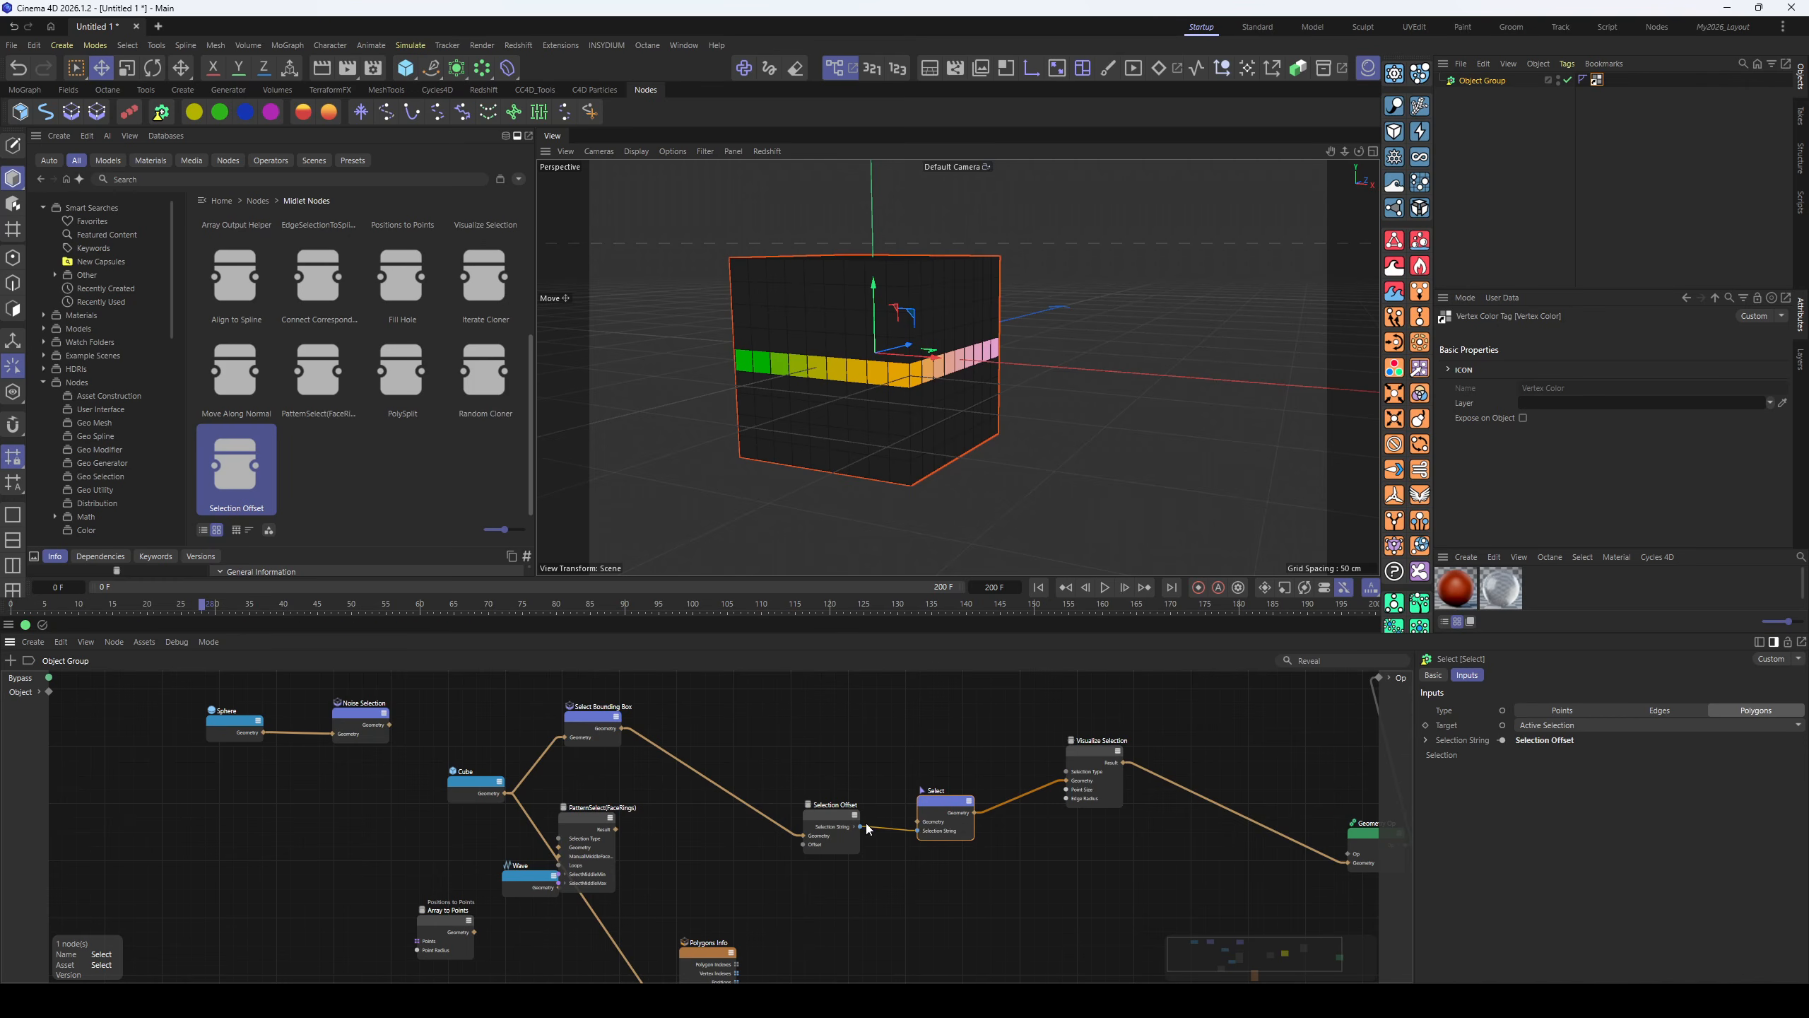
pyautogui.moveTo(846, 819); pyautogui.dragTo(795, 807)
pyautogui.moveTo(951, 805); pyautogui.dragTo(906, 827)
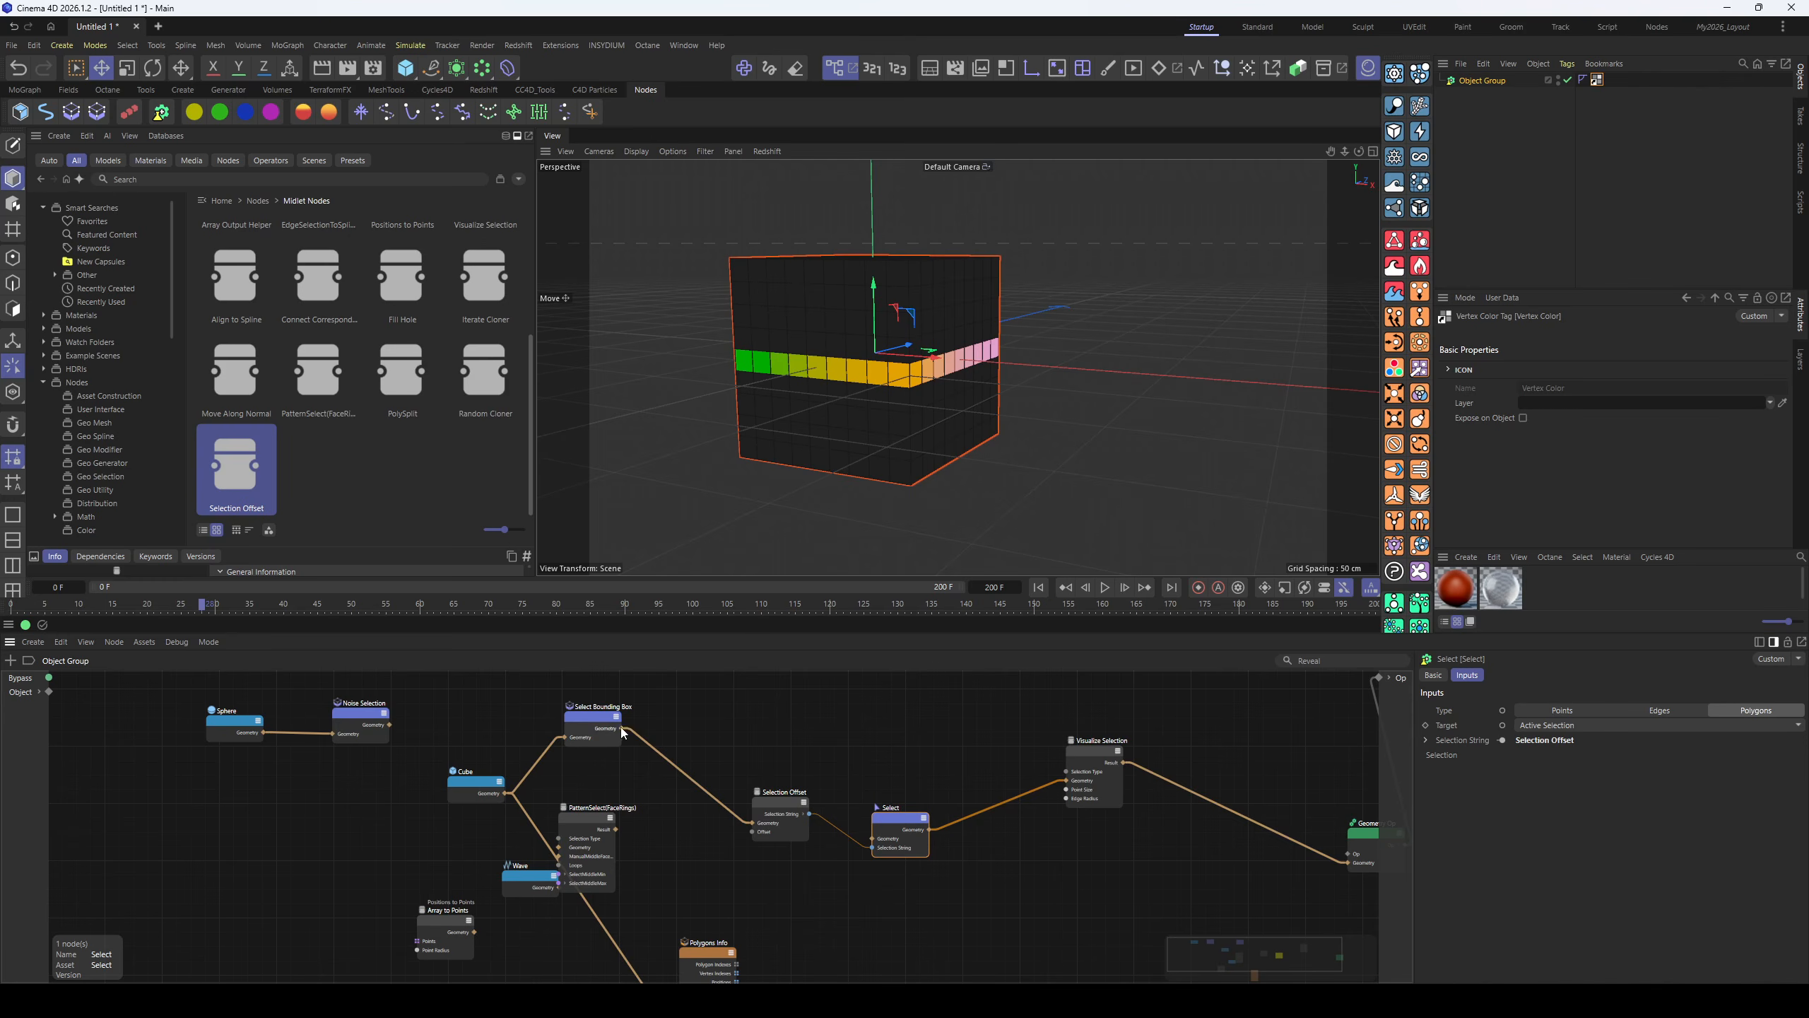
pyautogui.moveTo(624, 729); pyautogui.dragTo(1068, 782)
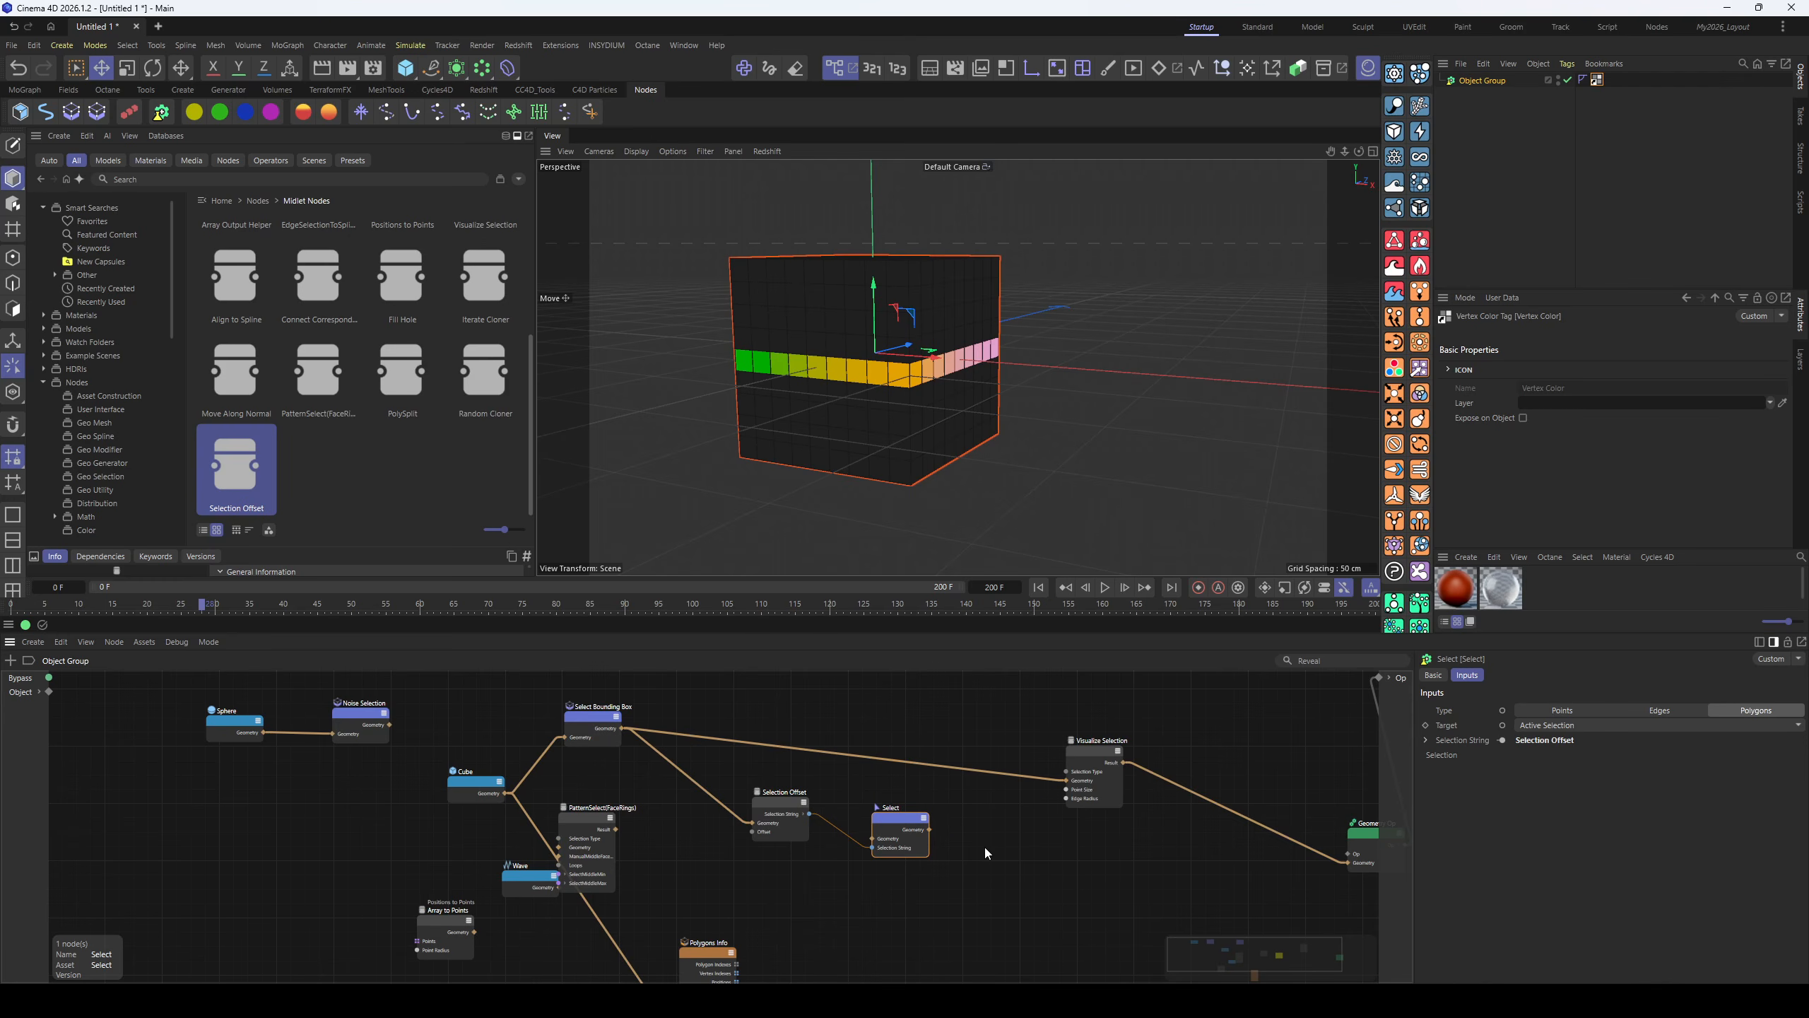
pyautogui.moveTo(930, 830); pyautogui.dragTo(1072, 782)
# - Rewire Select Bounding Box into the geometry inputs of both Selection Offset and Select
pyautogui.moveTo(764, 803); pyautogui.dragTo(755, 826)
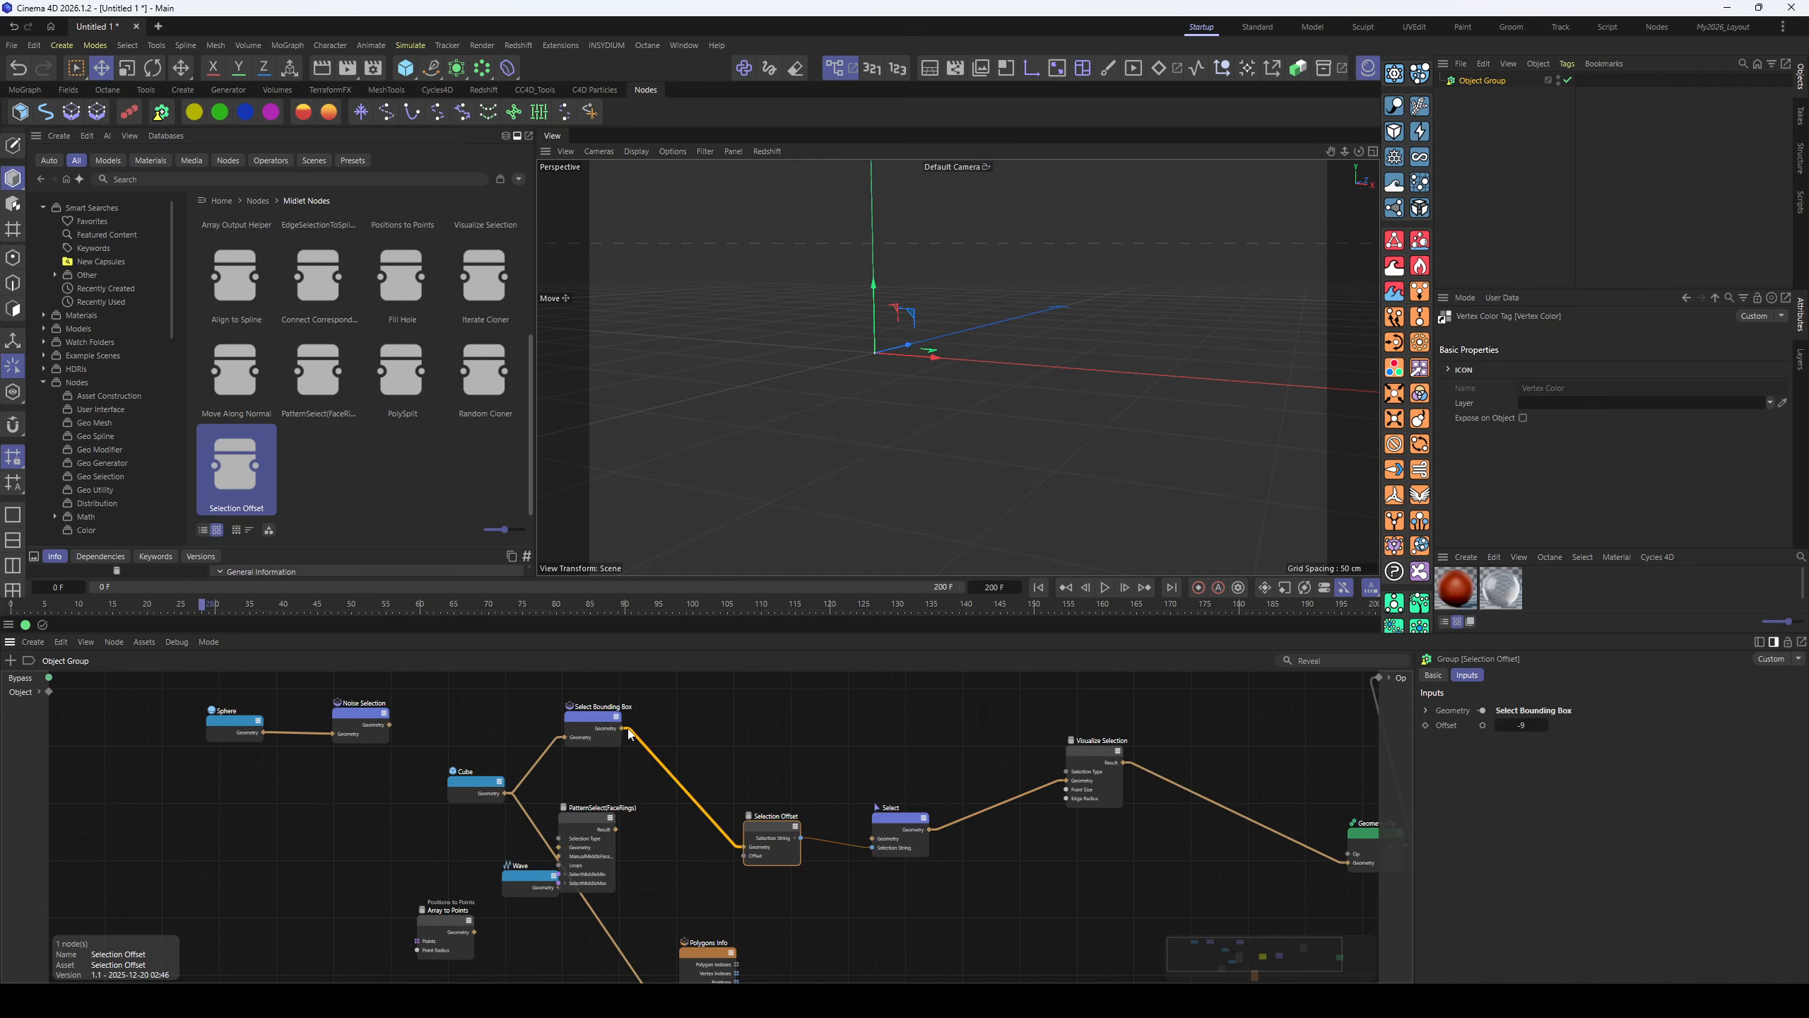
pyautogui.moveTo(625, 729); pyautogui.dragTo(894, 816)
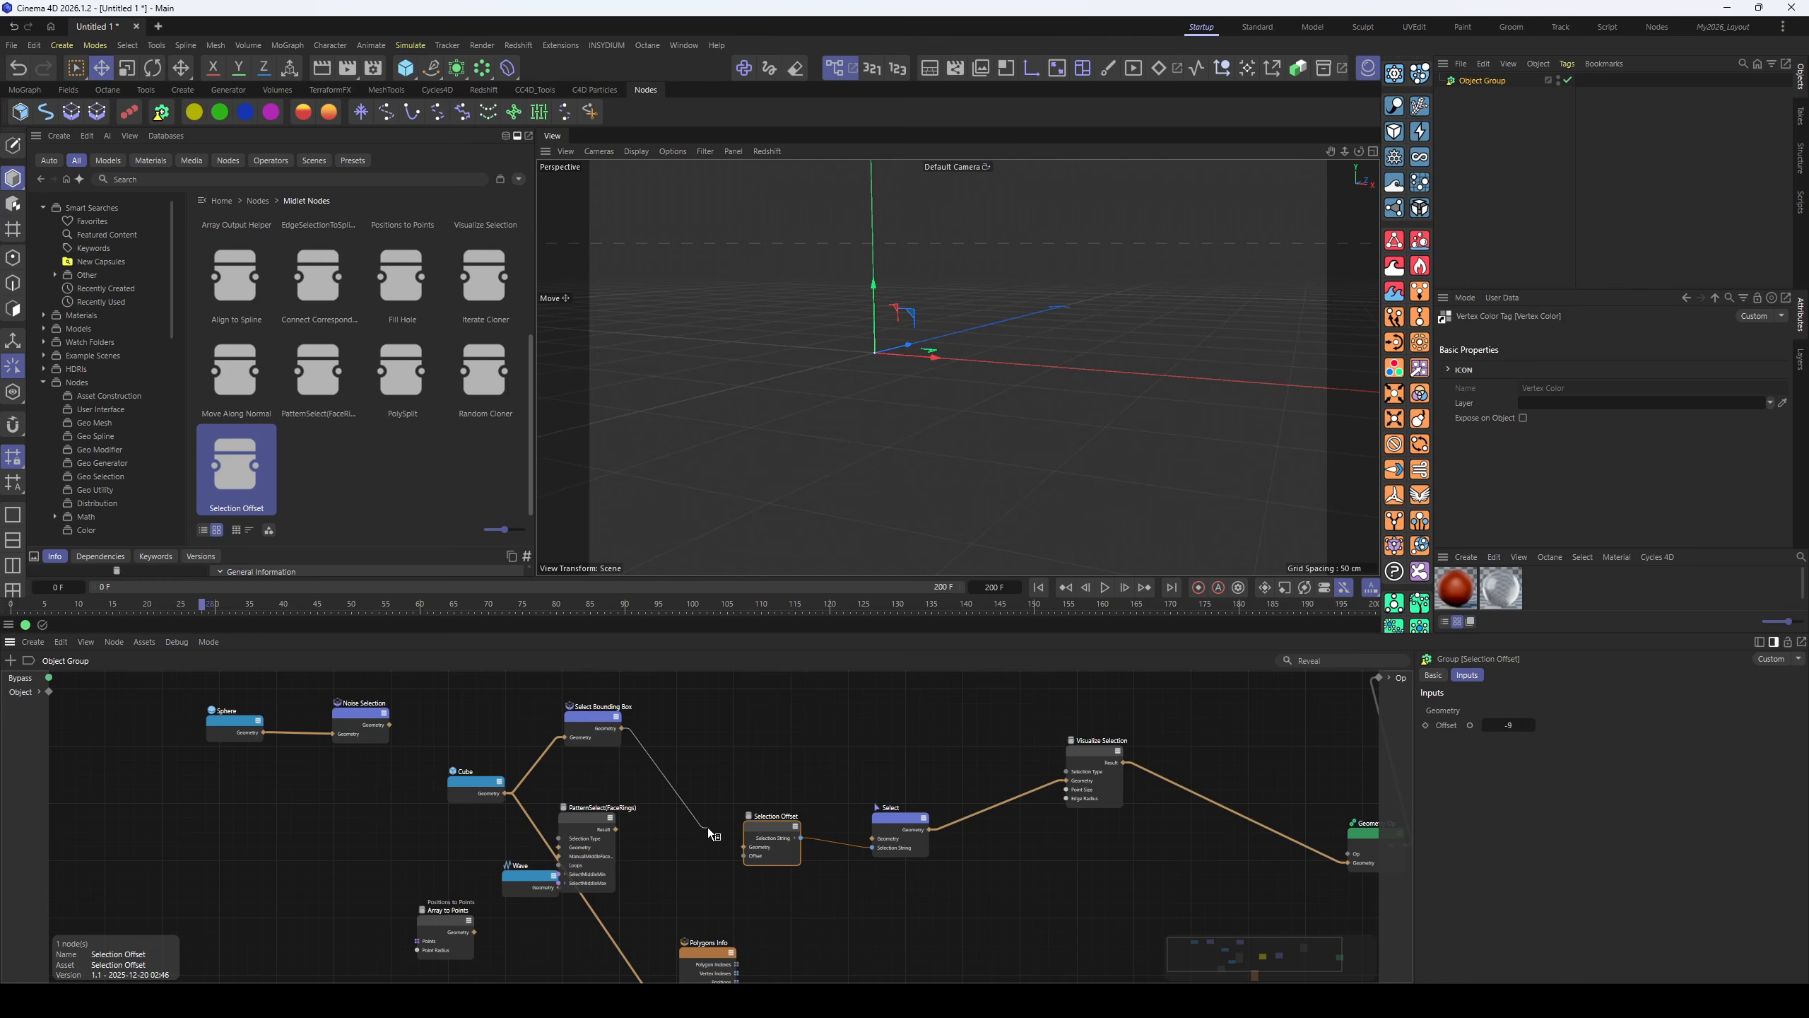
pyautogui.moveTo(711, 832); pyautogui.dragTo(742, 846)
pyautogui.moveTo(624, 728); pyautogui.dragTo(872, 839)
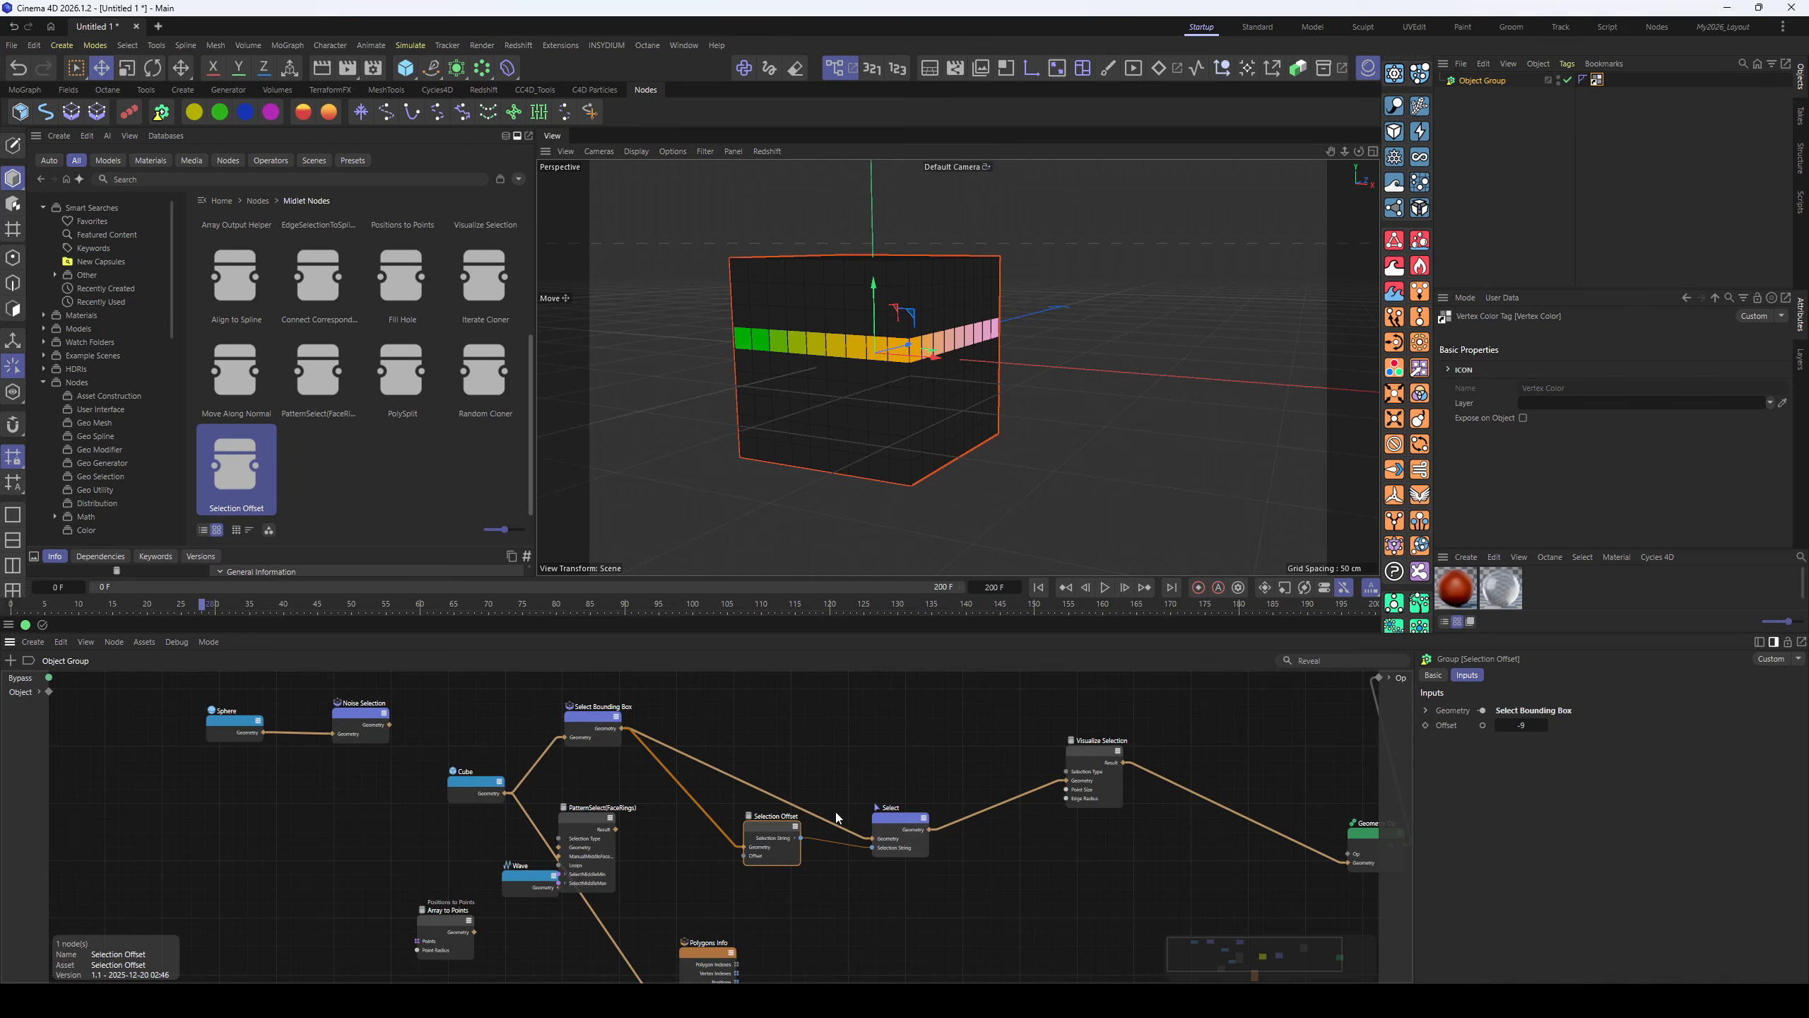
# - Compare Select Bounding Box's direct selection in Visualize Selection, then set Selection Offset's Offset to -18 and inspect the band around the cube
pyautogui.moveTo(624, 729); pyautogui.dragTo(1066, 783)
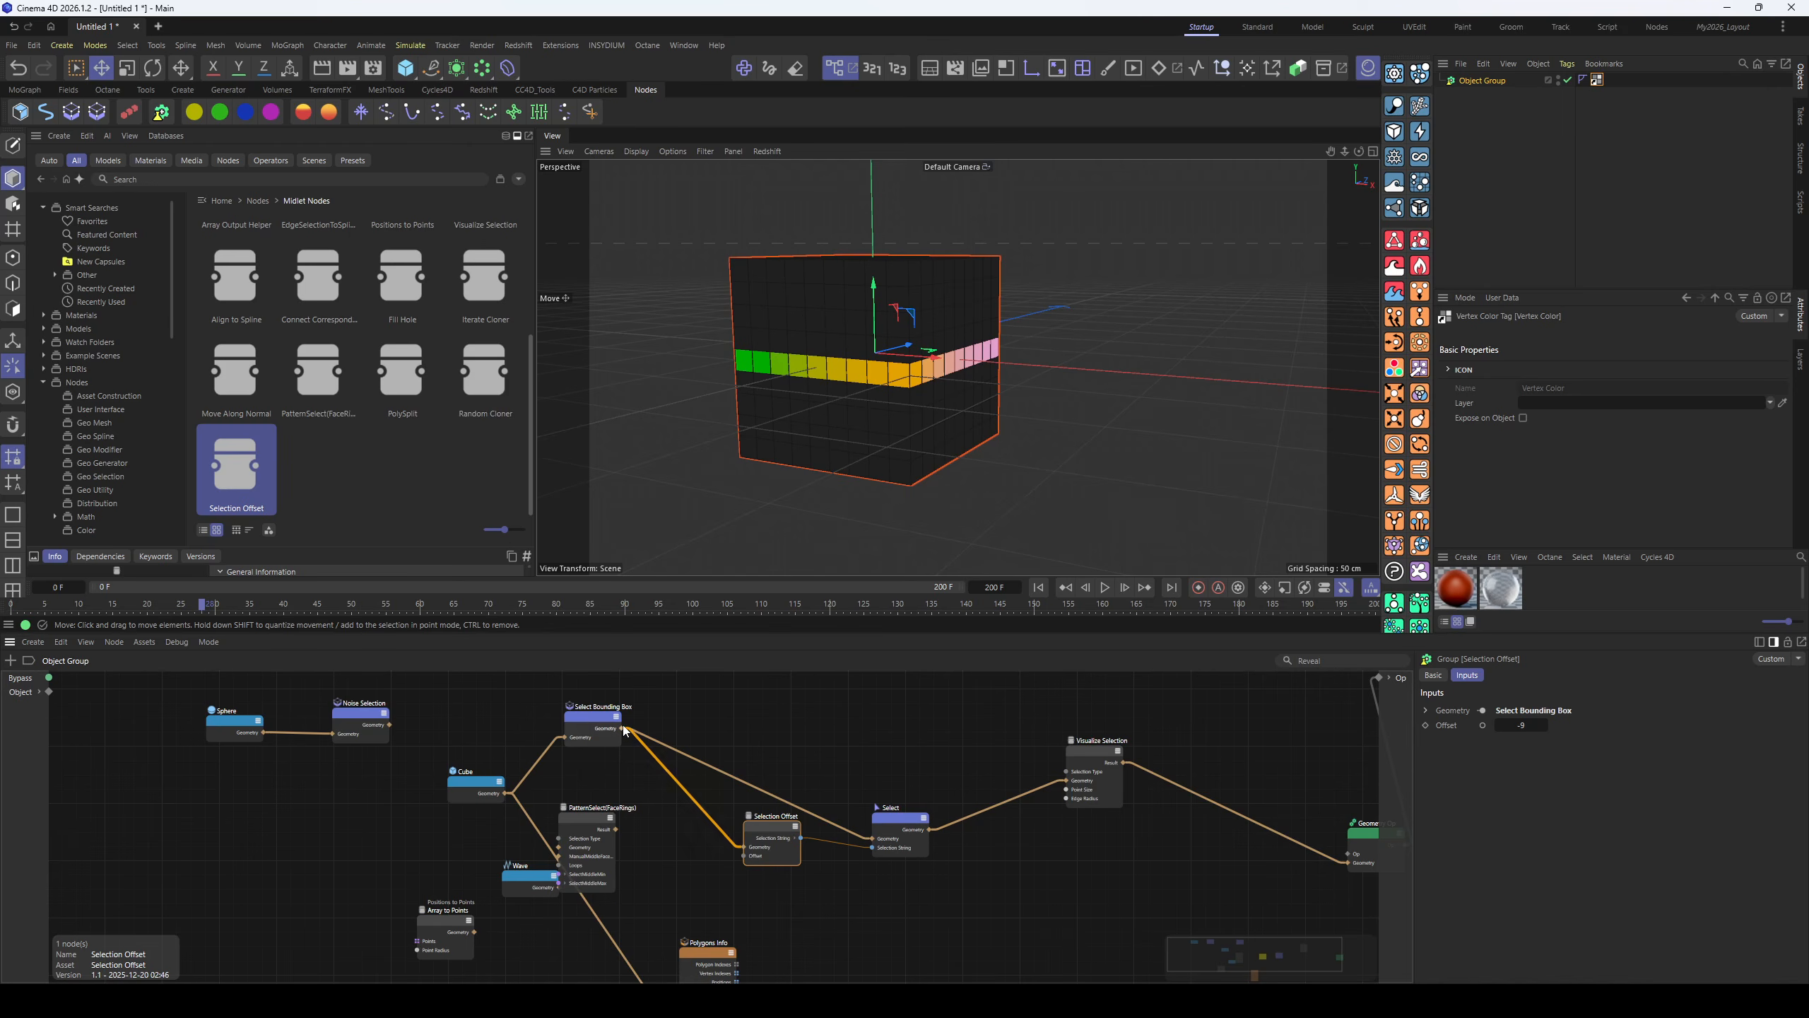
pyautogui.moveTo(624, 729); pyautogui.dragTo(1066, 781)
pyautogui.click(917, 814)
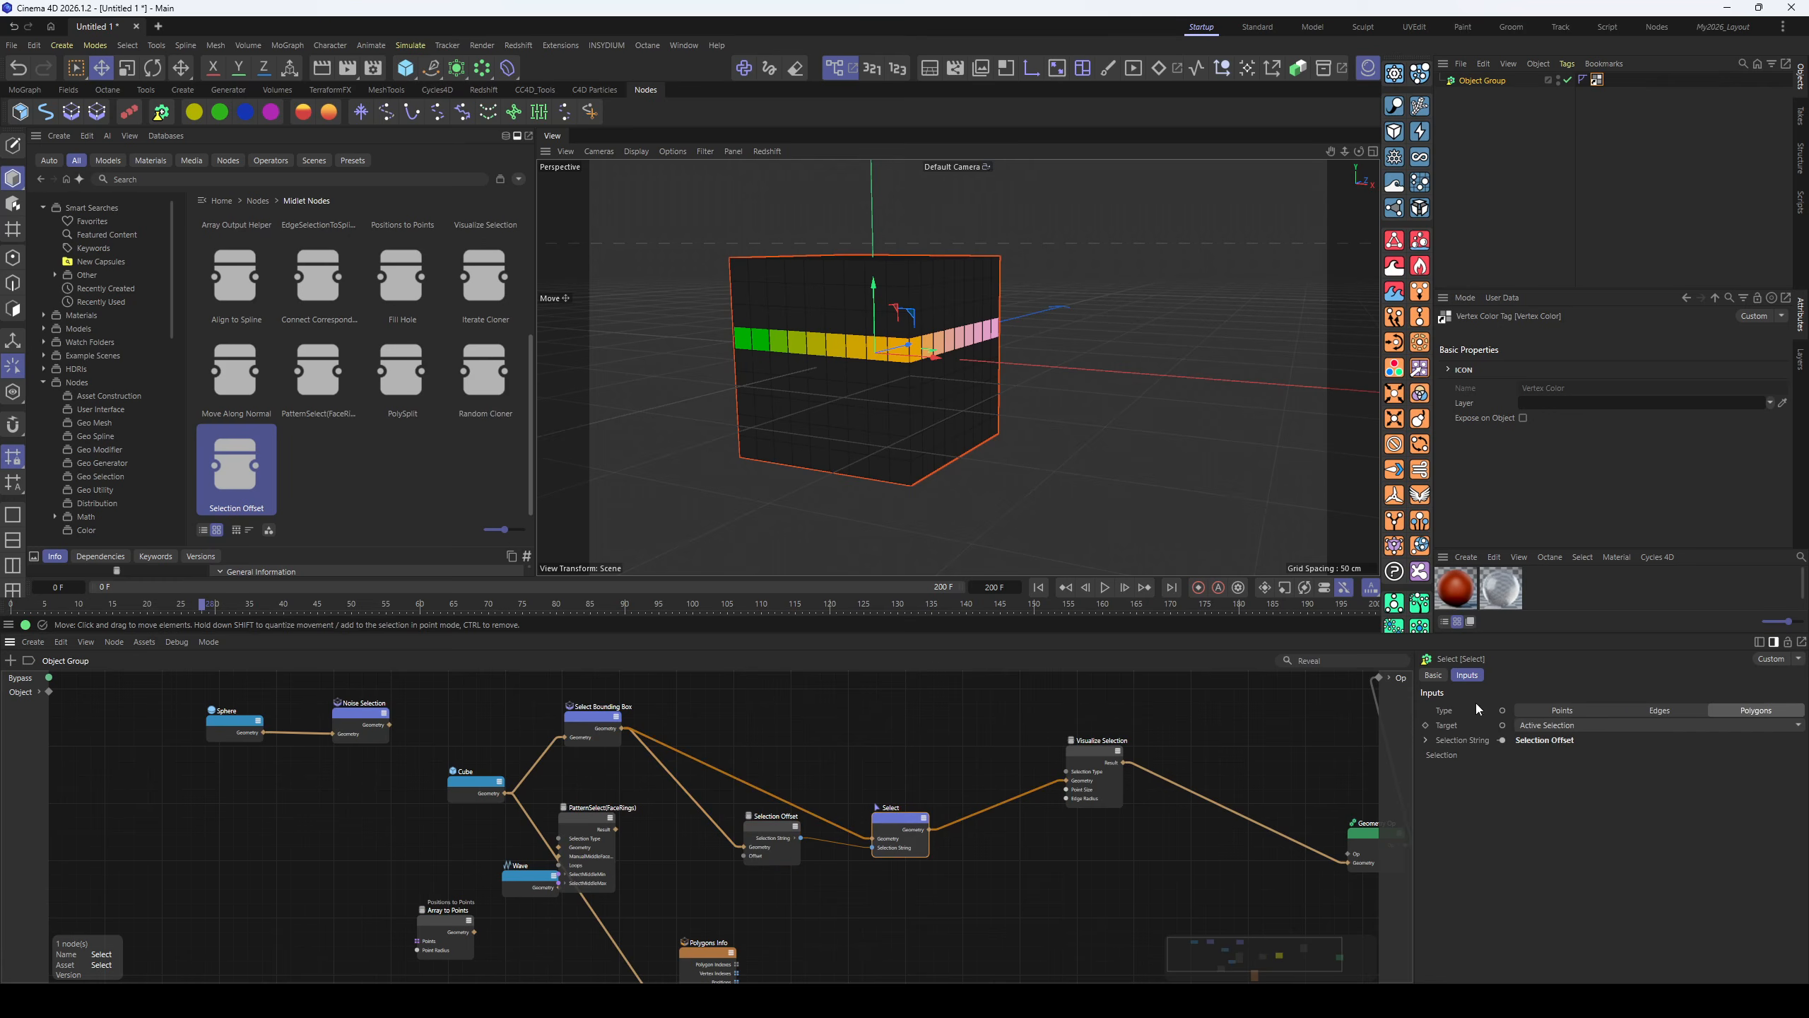
pyautogui.click(771, 828)
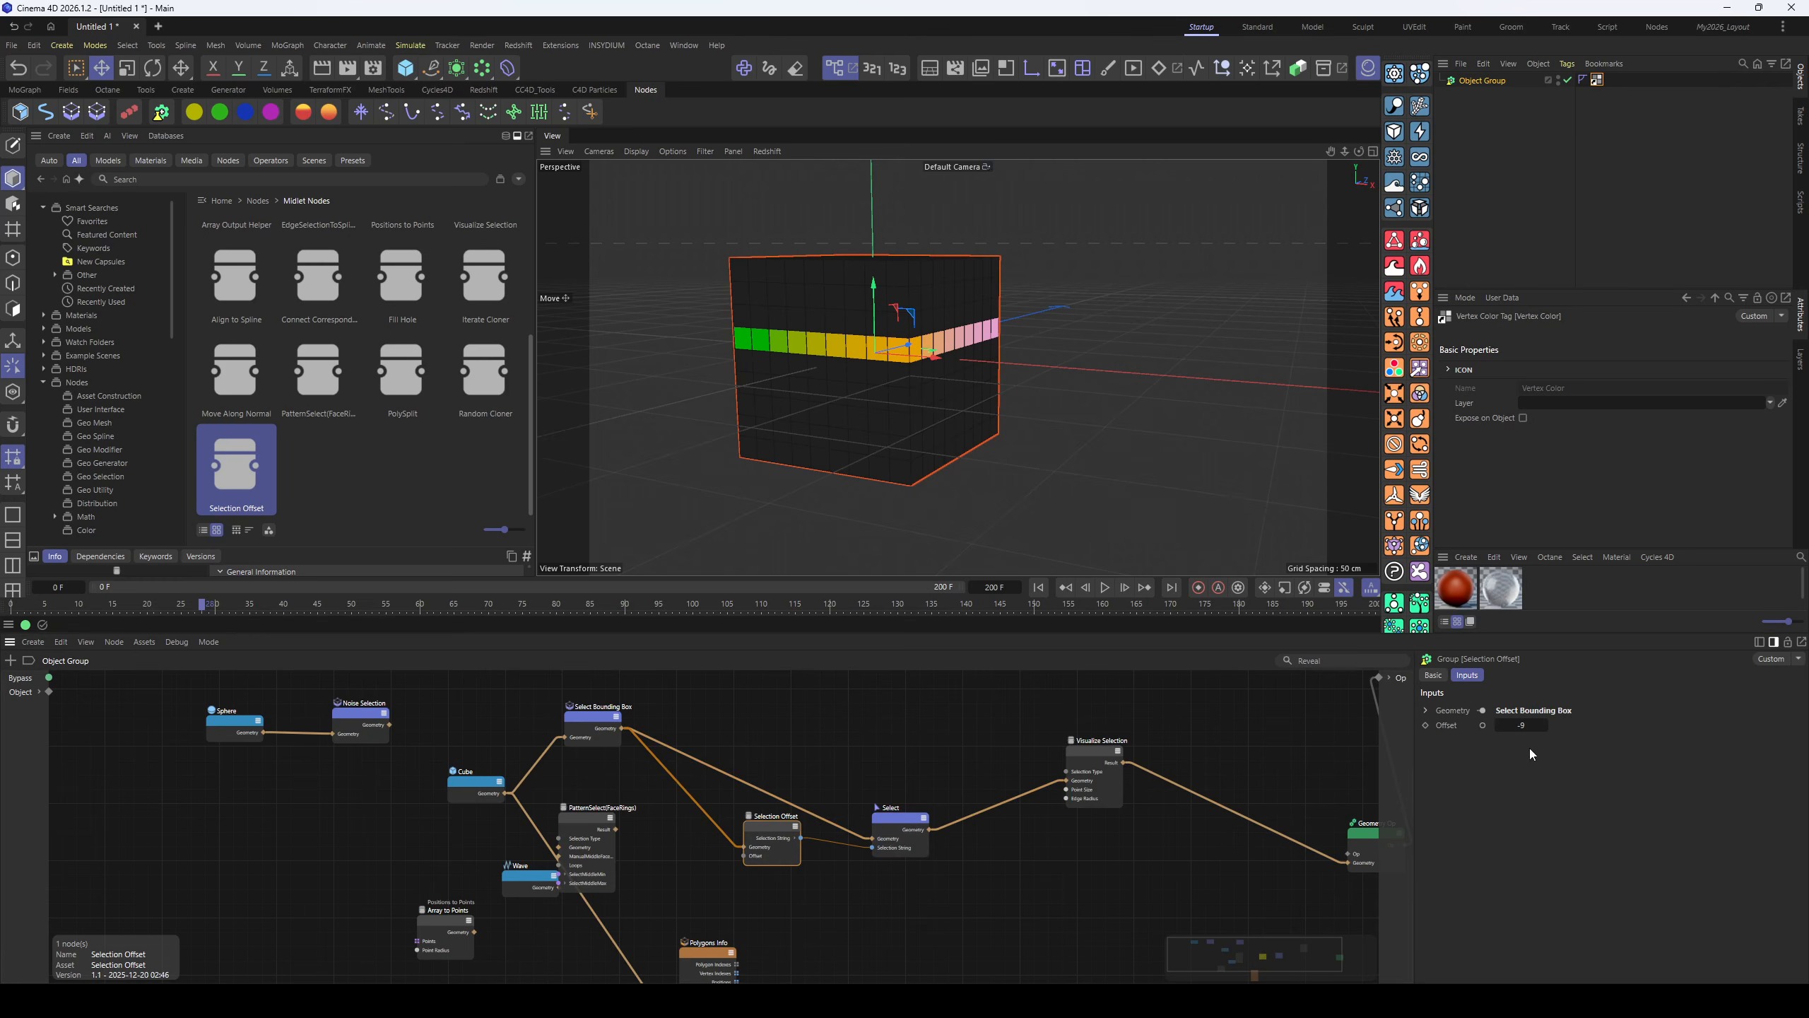
pyautogui.moveTo(1525, 725)
pyautogui.mouseDown()
pyautogui.moveTo(1496, 725)
pyautogui.moveTo(1545, 725)
pyautogui.moveTo(1508, 725)
pyautogui.mouseUp()
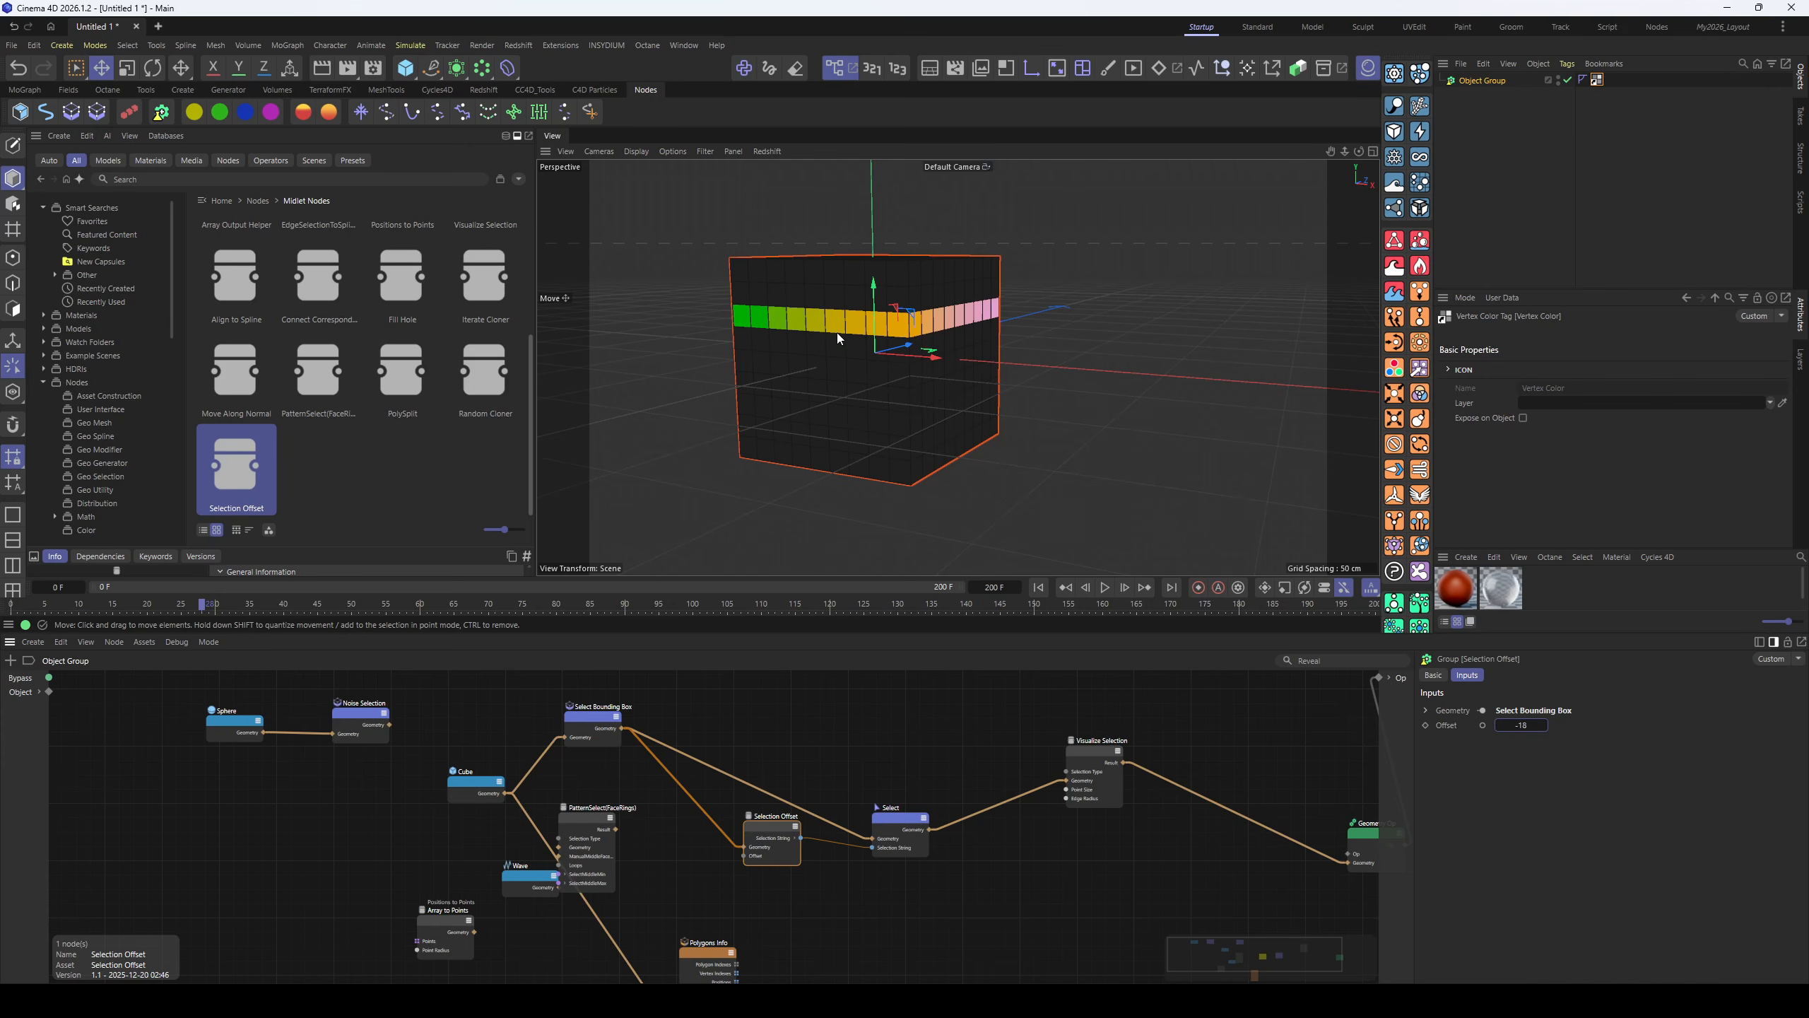
pyautogui.scroll(5, 848, 359)
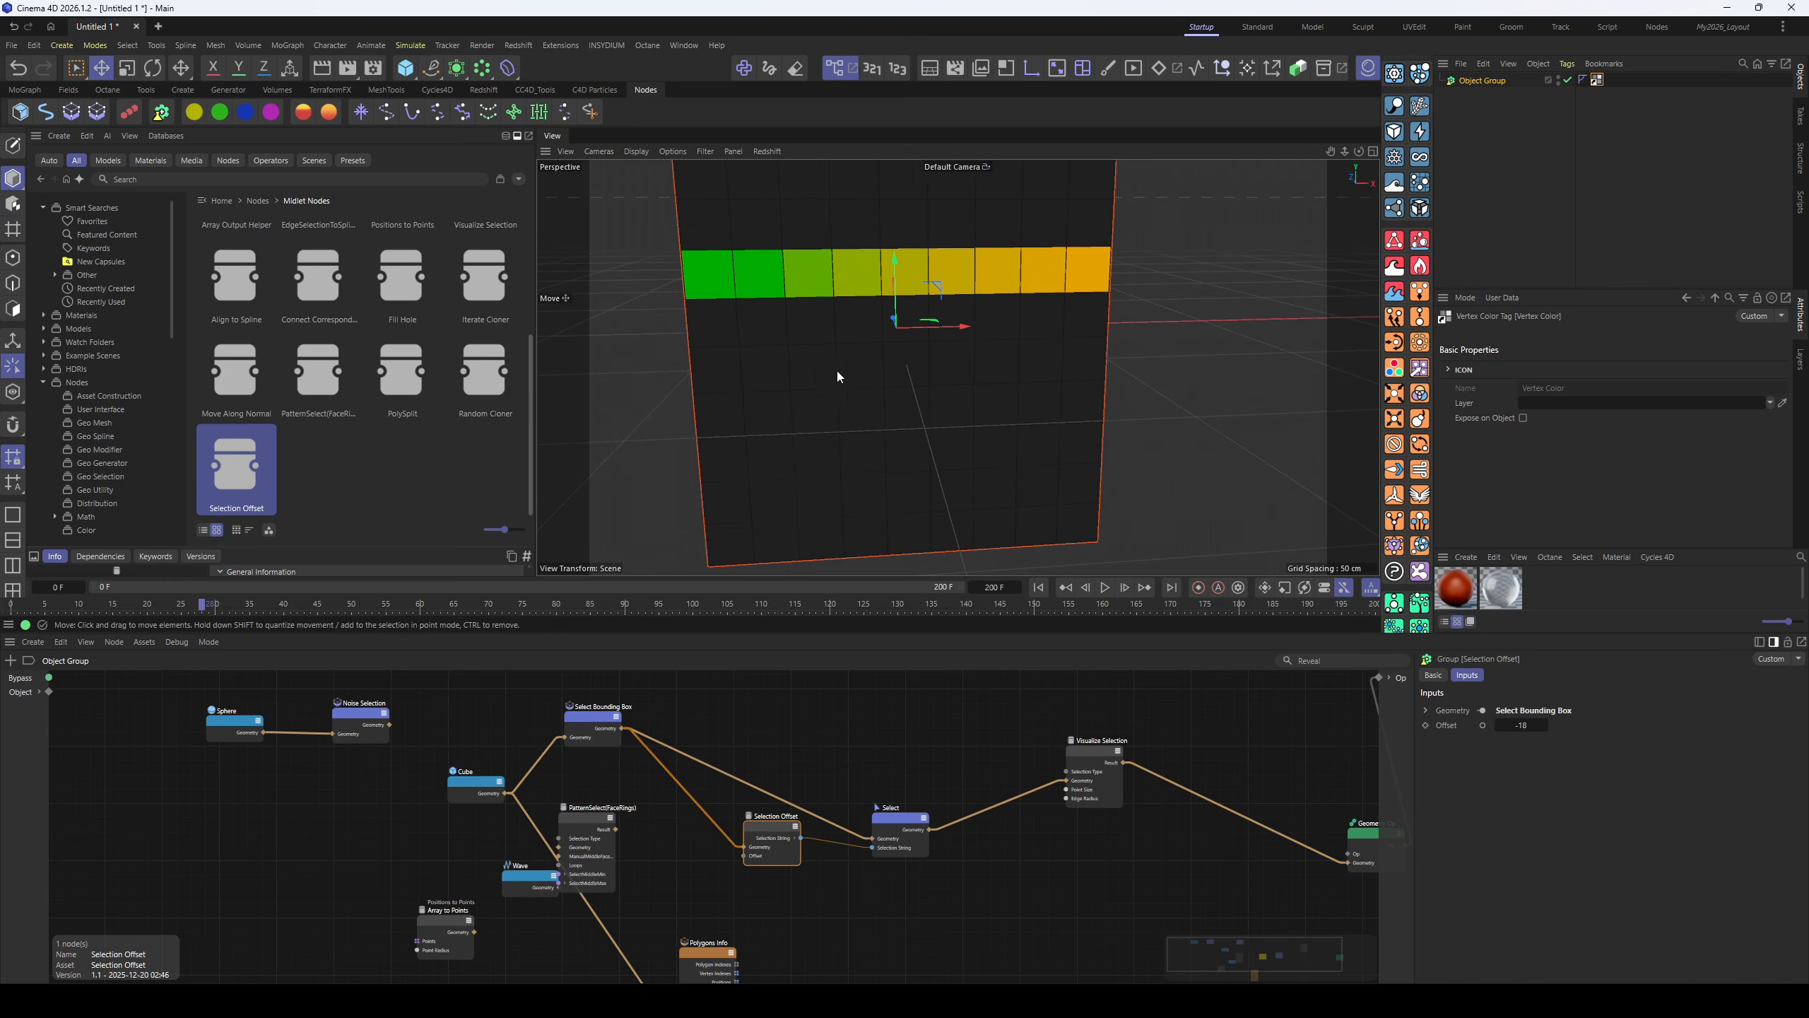
pyautogui.keyDown('alt'); pyautogui.moveTo(837, 371); pyautogui.dragTo(821, 318); pyautogui.keyUp('alt')
pyautogui.scroll(-6, 960, 448)
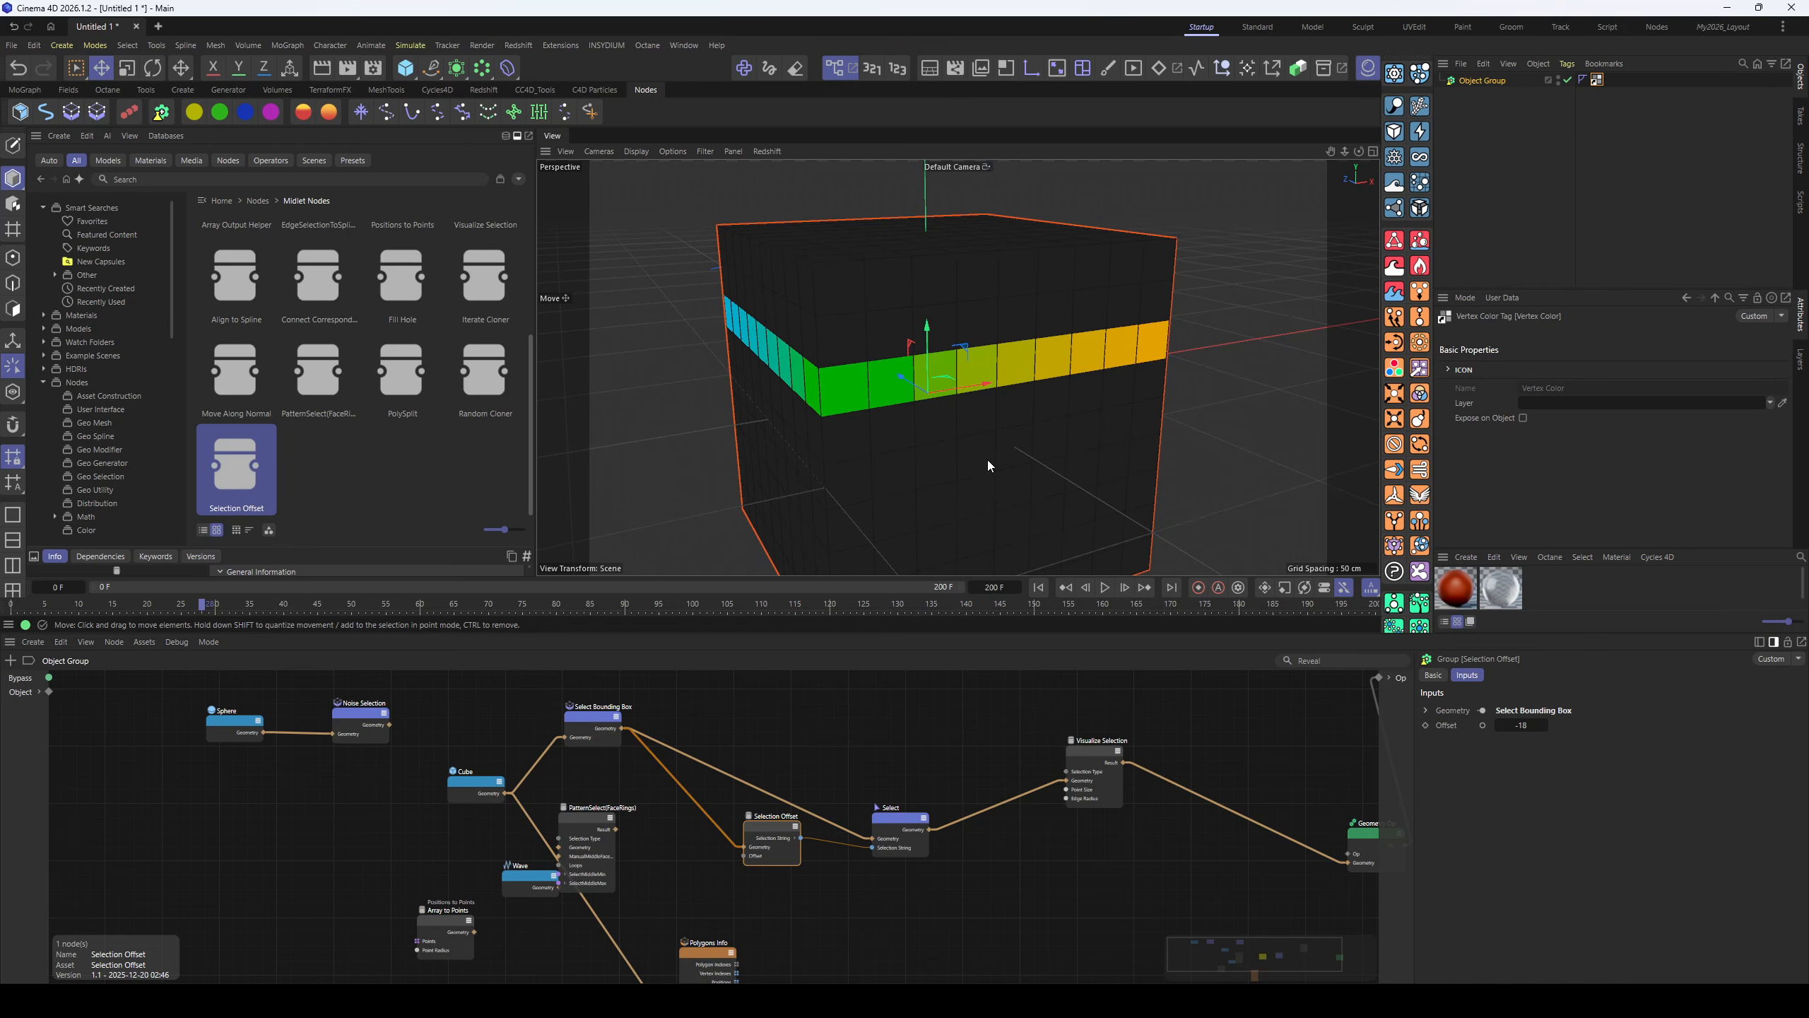
pyautogui.keyDown('alt'); pyautogui.moveTo(988, 464); pyautogui.dragTo(898, 401); pyautogui.keyUp('alt')
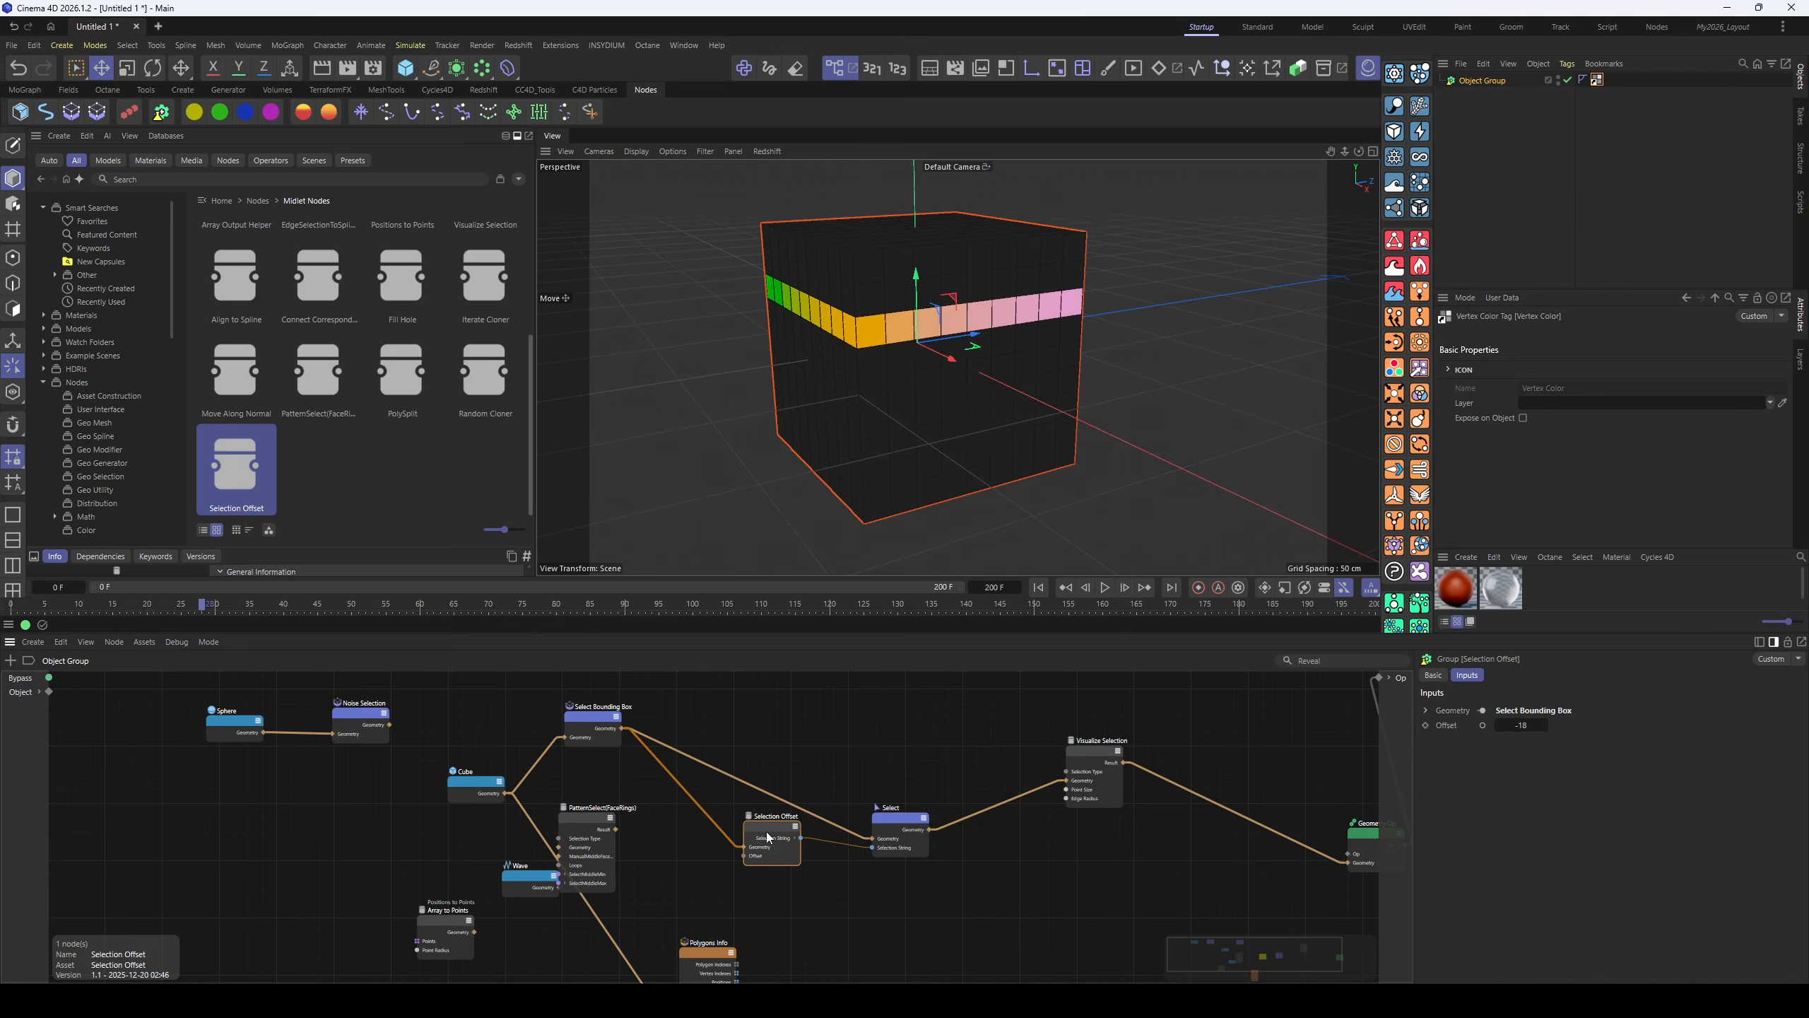
# - Delete the Selection Offset and Select nodes together, leaving Select Bounding Box feeding Visualize Selection
pyautogui.moveTo(768, 834); pyautogui.dragTo(875, 815)
pyautogui.moveTo(756, 740); pyautogui.dragTo(923, 845)
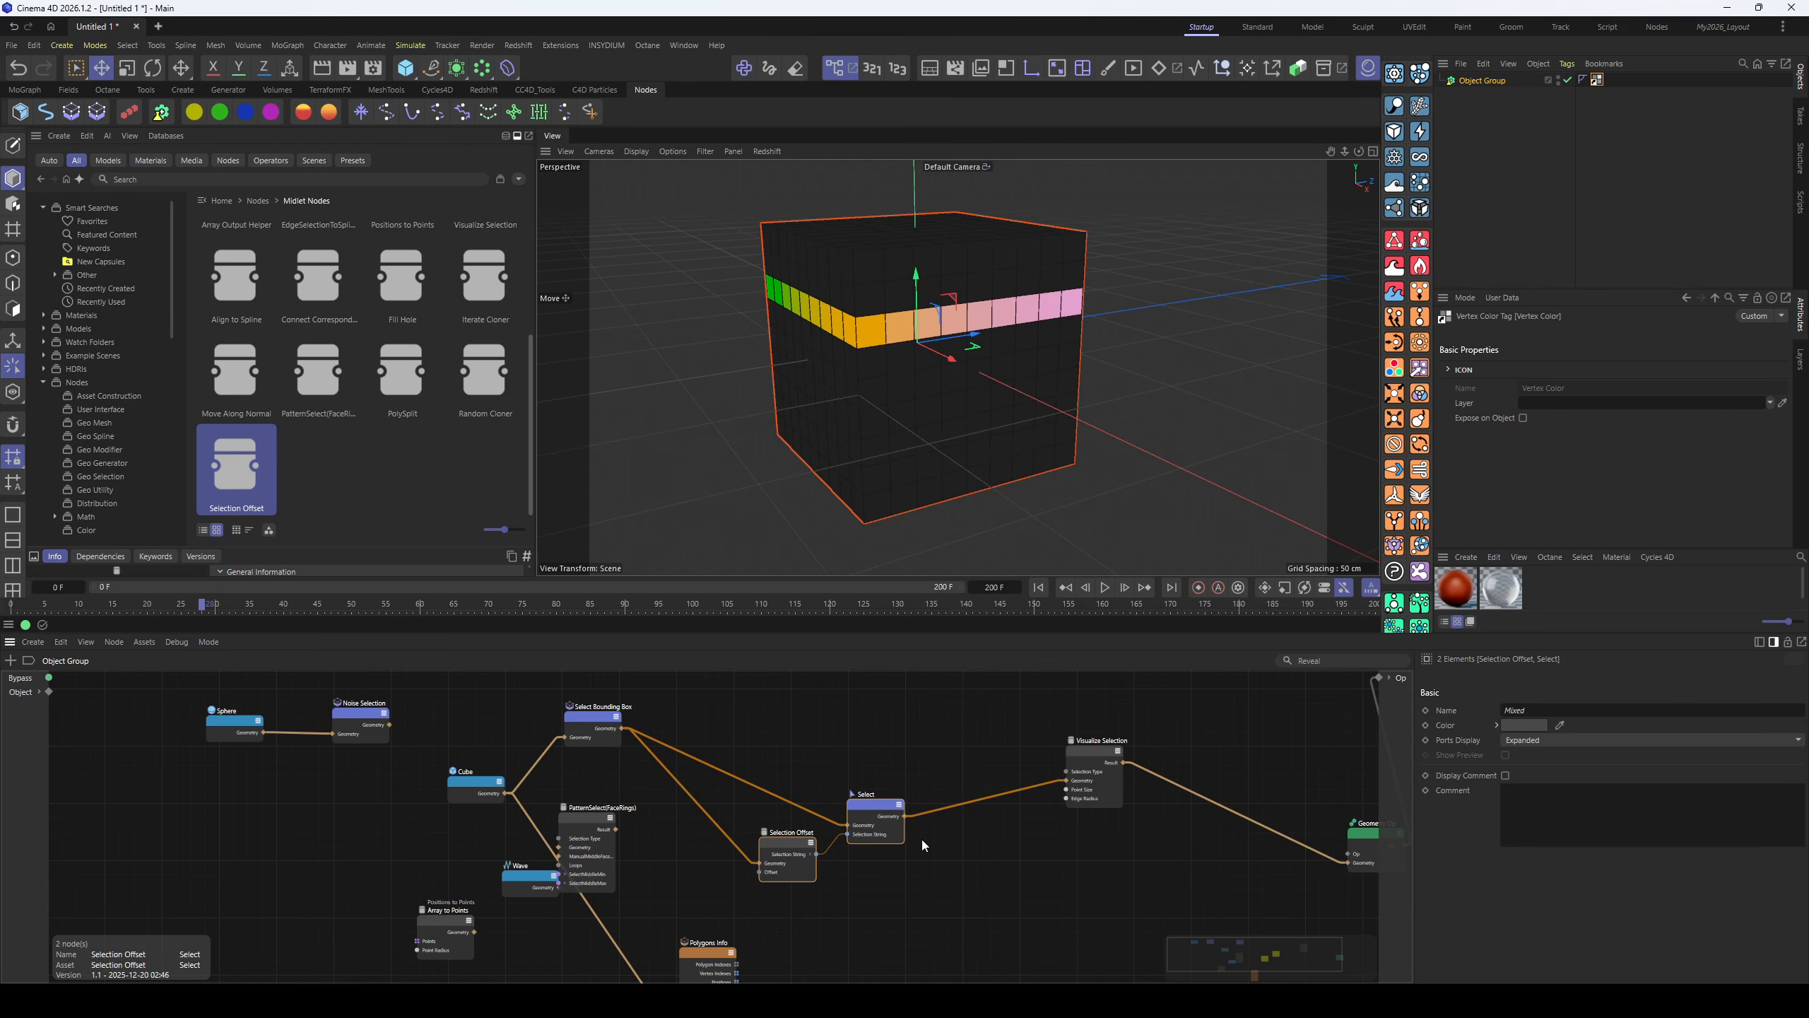
pyautogui.moveTo(802, 846); pyautogui.dragTo(816, 843)
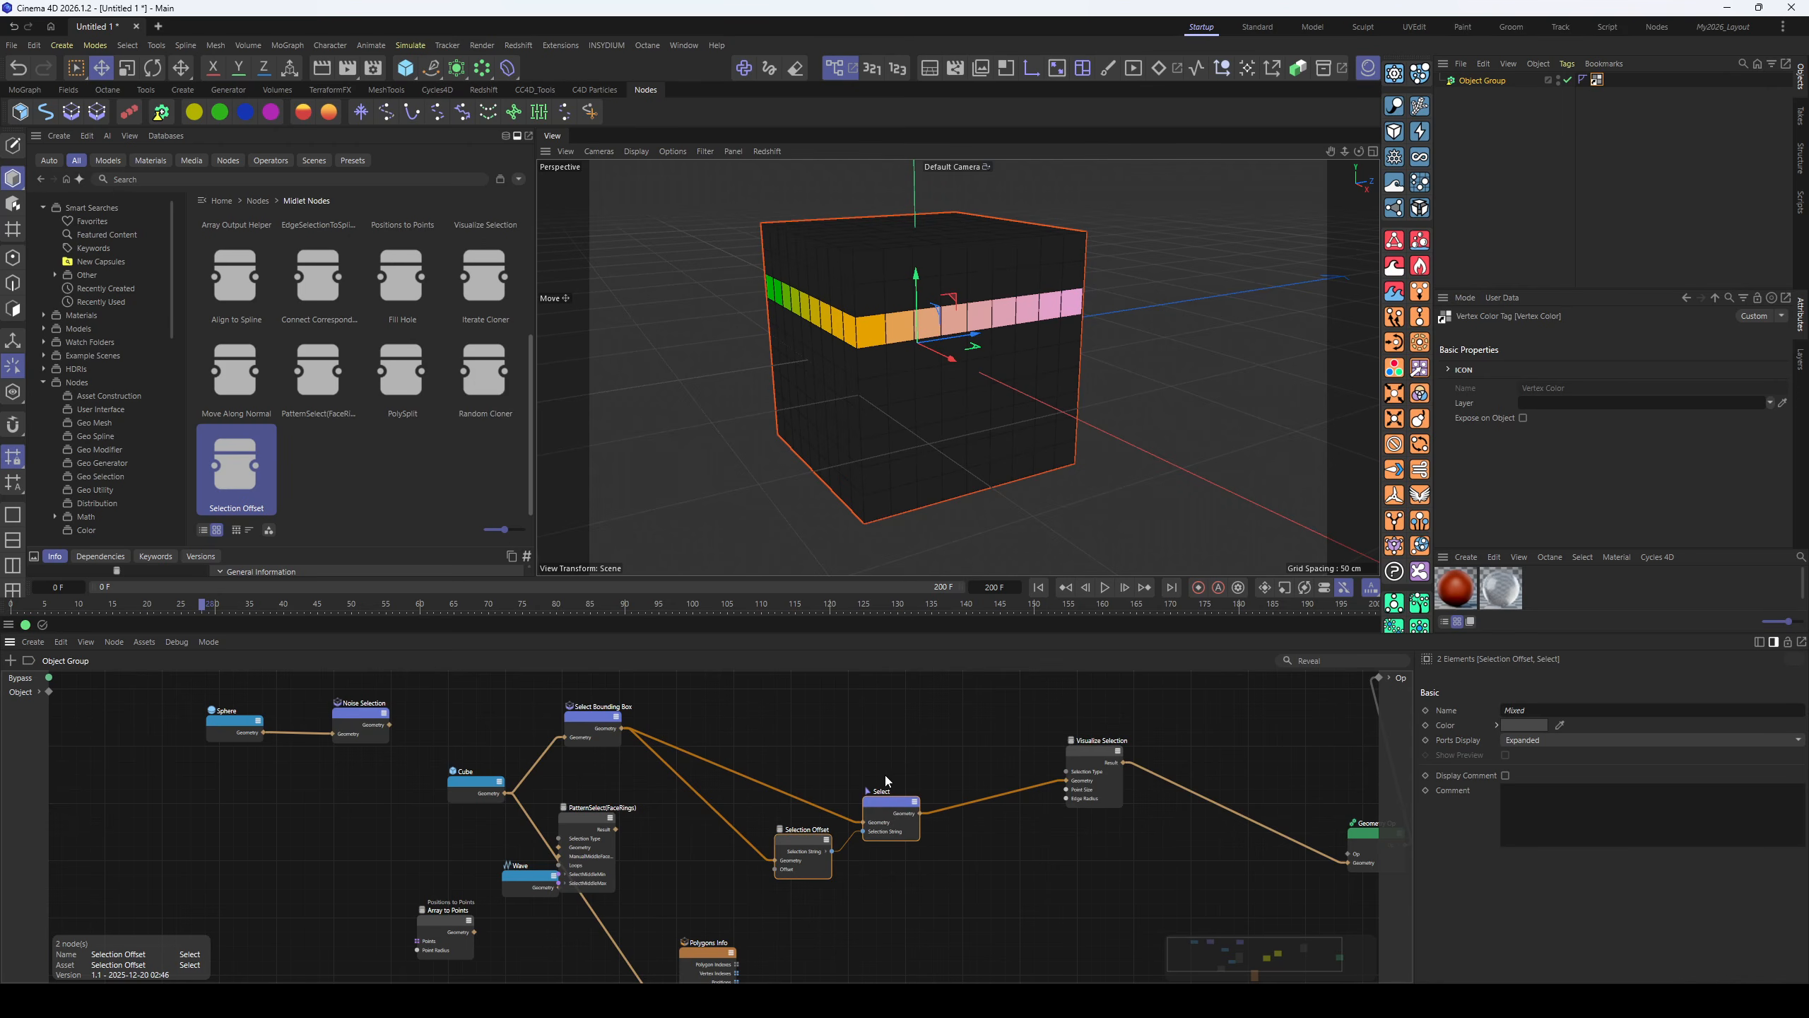
pyautogui.press('Delete')
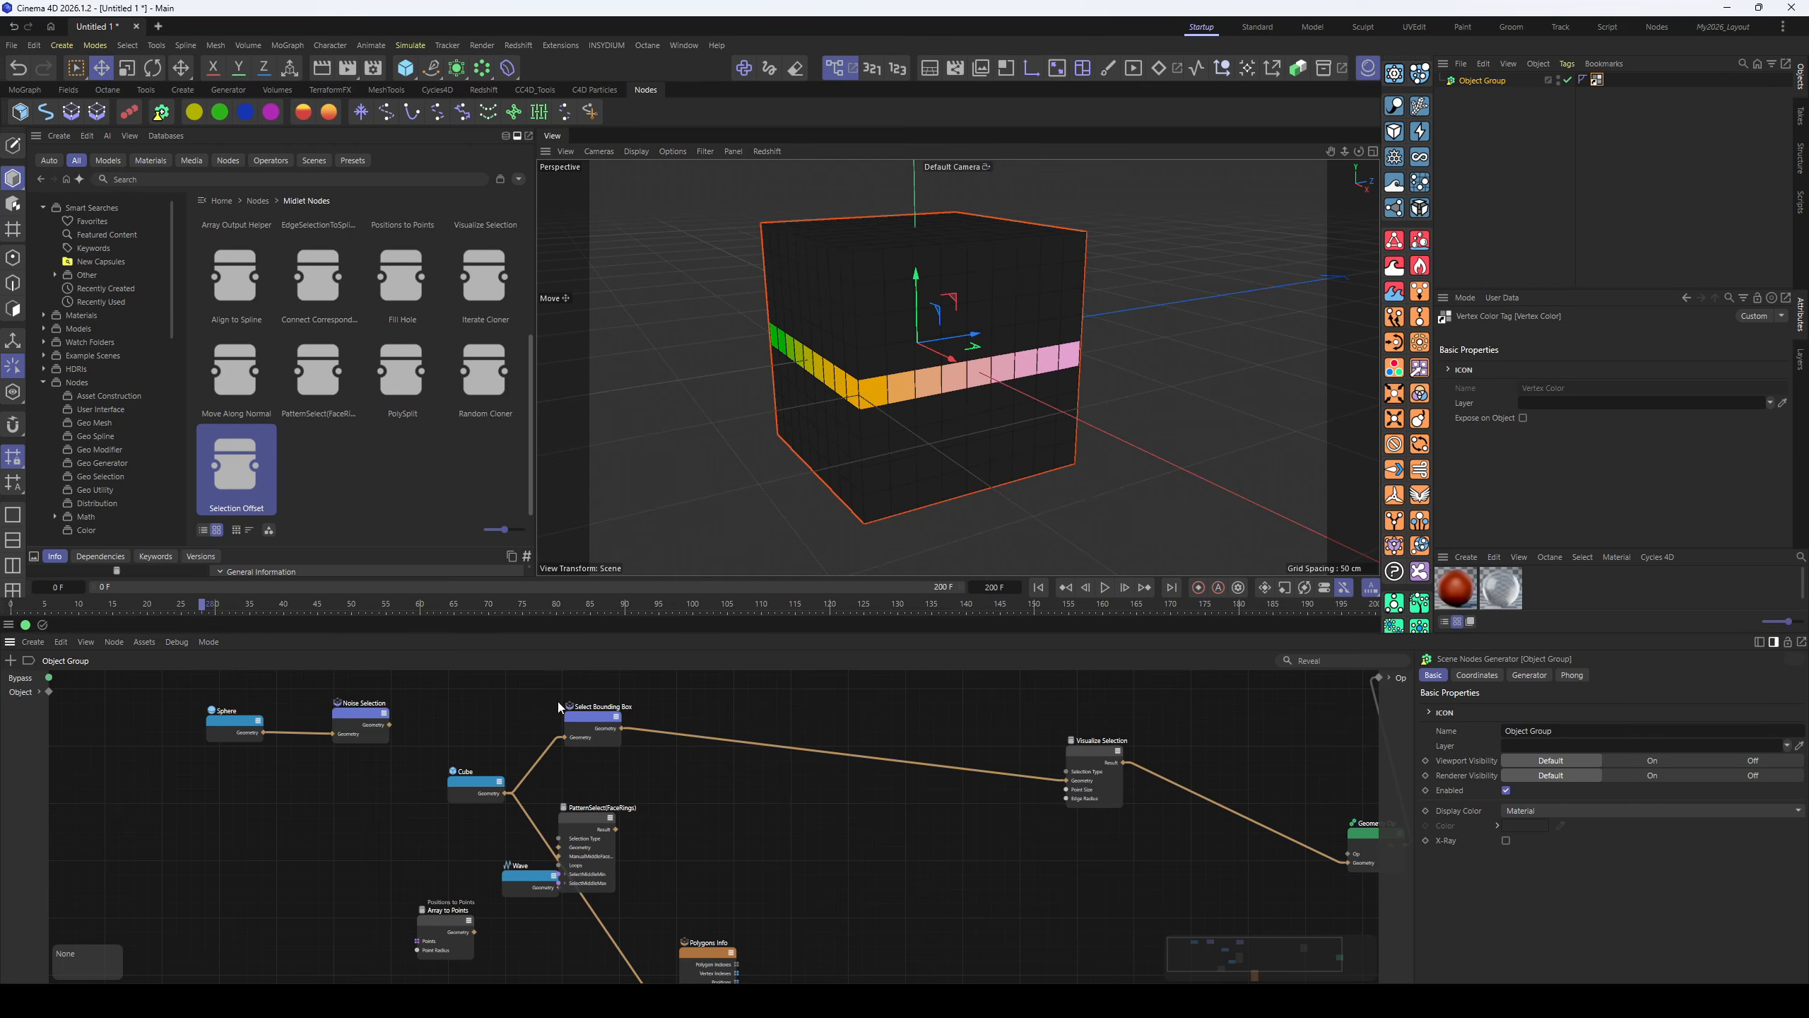
# - Add a PolySplit node from the Midlet Nodes assets and rearrange the Select Bounding Box and Cube nodes
pyautogui.moveTo(591, 728); pyautogui.dragTo(783, 767)
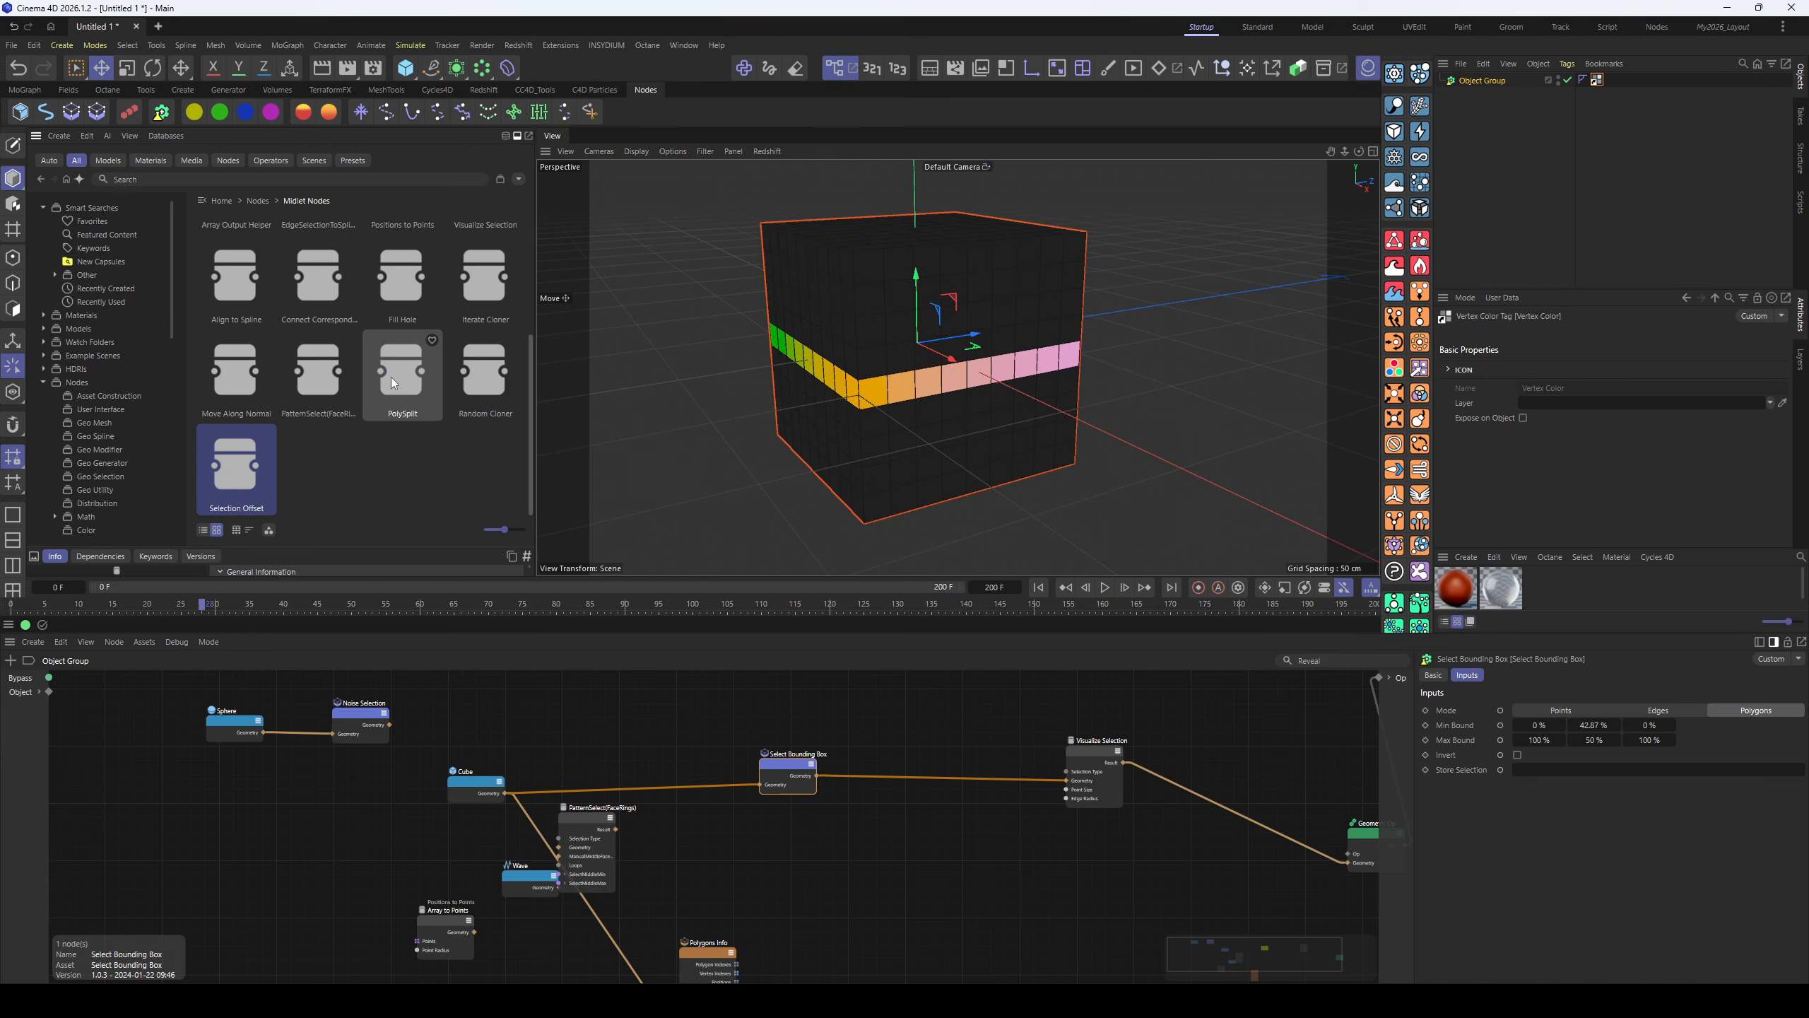
pyautogui.moveTo(390, 376); pyautogui.dragTo(876, 841)
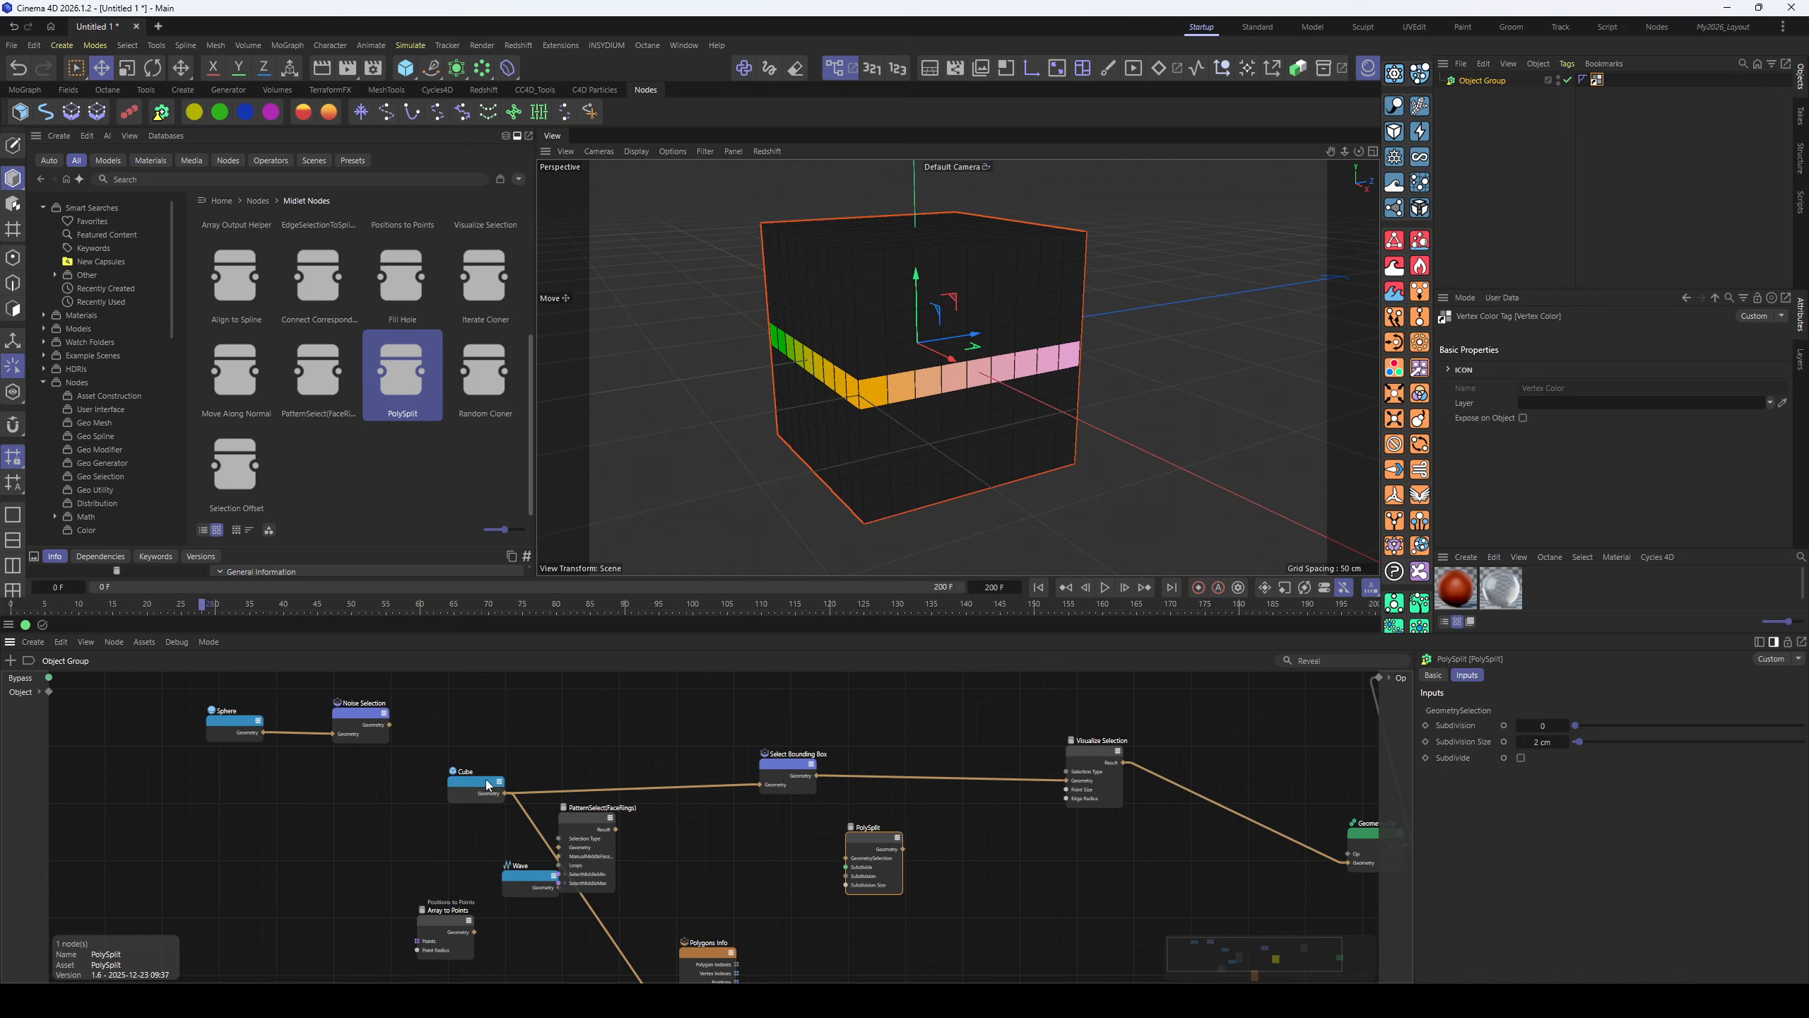
pyautogui.moveTo(485, 782); pyautogui.dragTo(522, 757)
# - Delete the unused PatternSelect(FaceRings), Wave, Array to Points, Sphere, Noise Selection and Polygons Info nodes, and move Select Bounding Box closer to the Cube
pyautogui.moveTo(602, 820); pyautogui.dragTo(674, 831)
pyautogui.press('Delete')
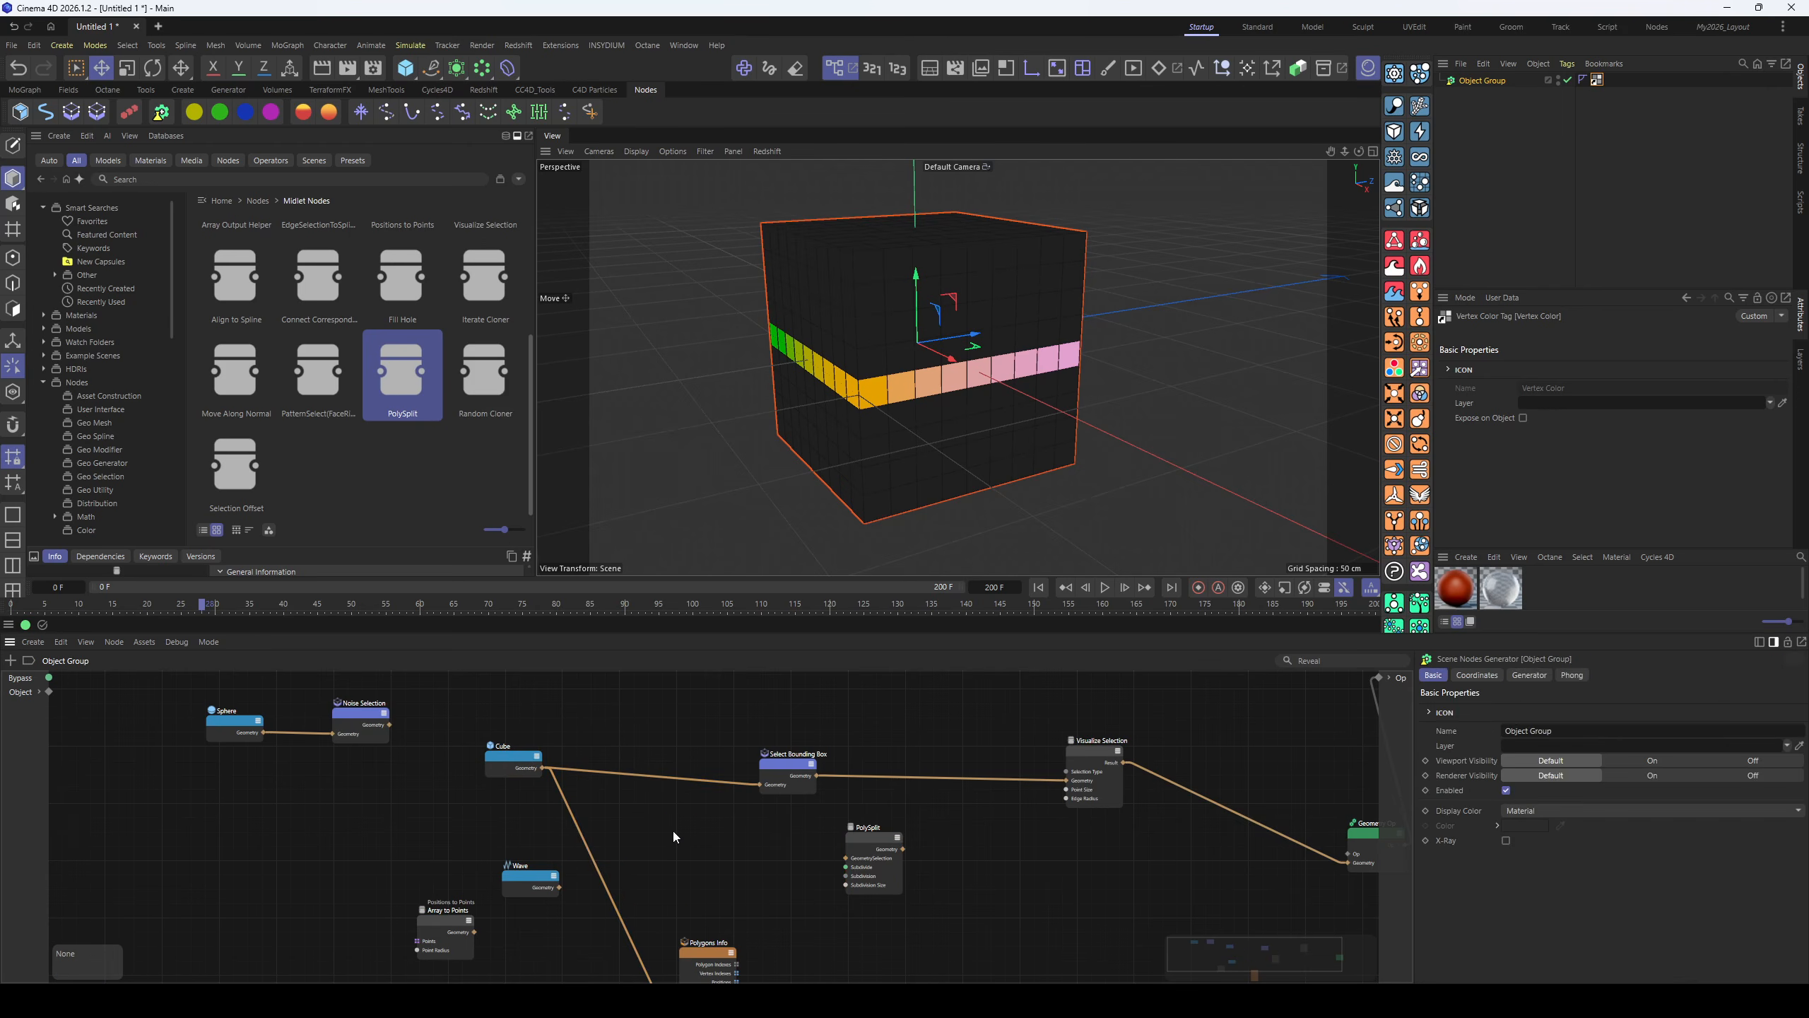
pyautogui.click(514, 874)
pyautogui.press('Delete')
pyautogui.click(439, 922)
pyautogui.press('Delete')
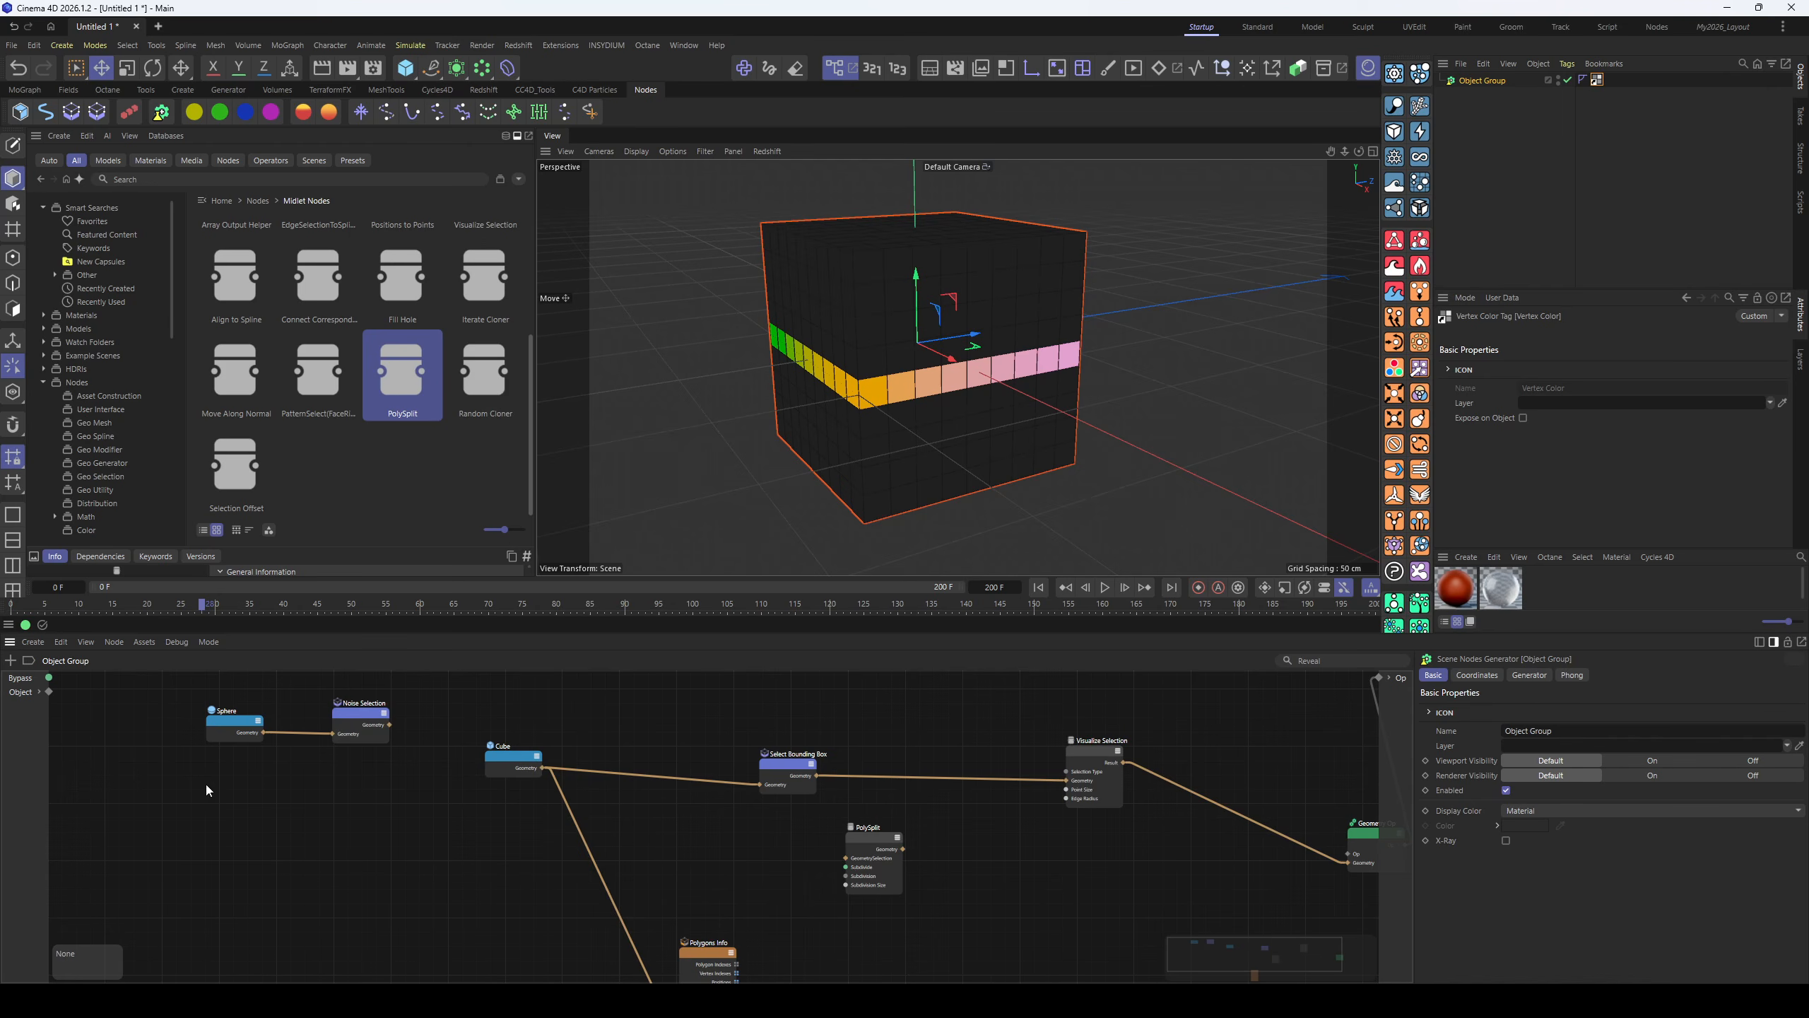
pyautogui.moveTo(206, 783); pyautogui.dragTo(477, 690)
pyautogui.press('Delete')
pyautogui.click(698, 952)
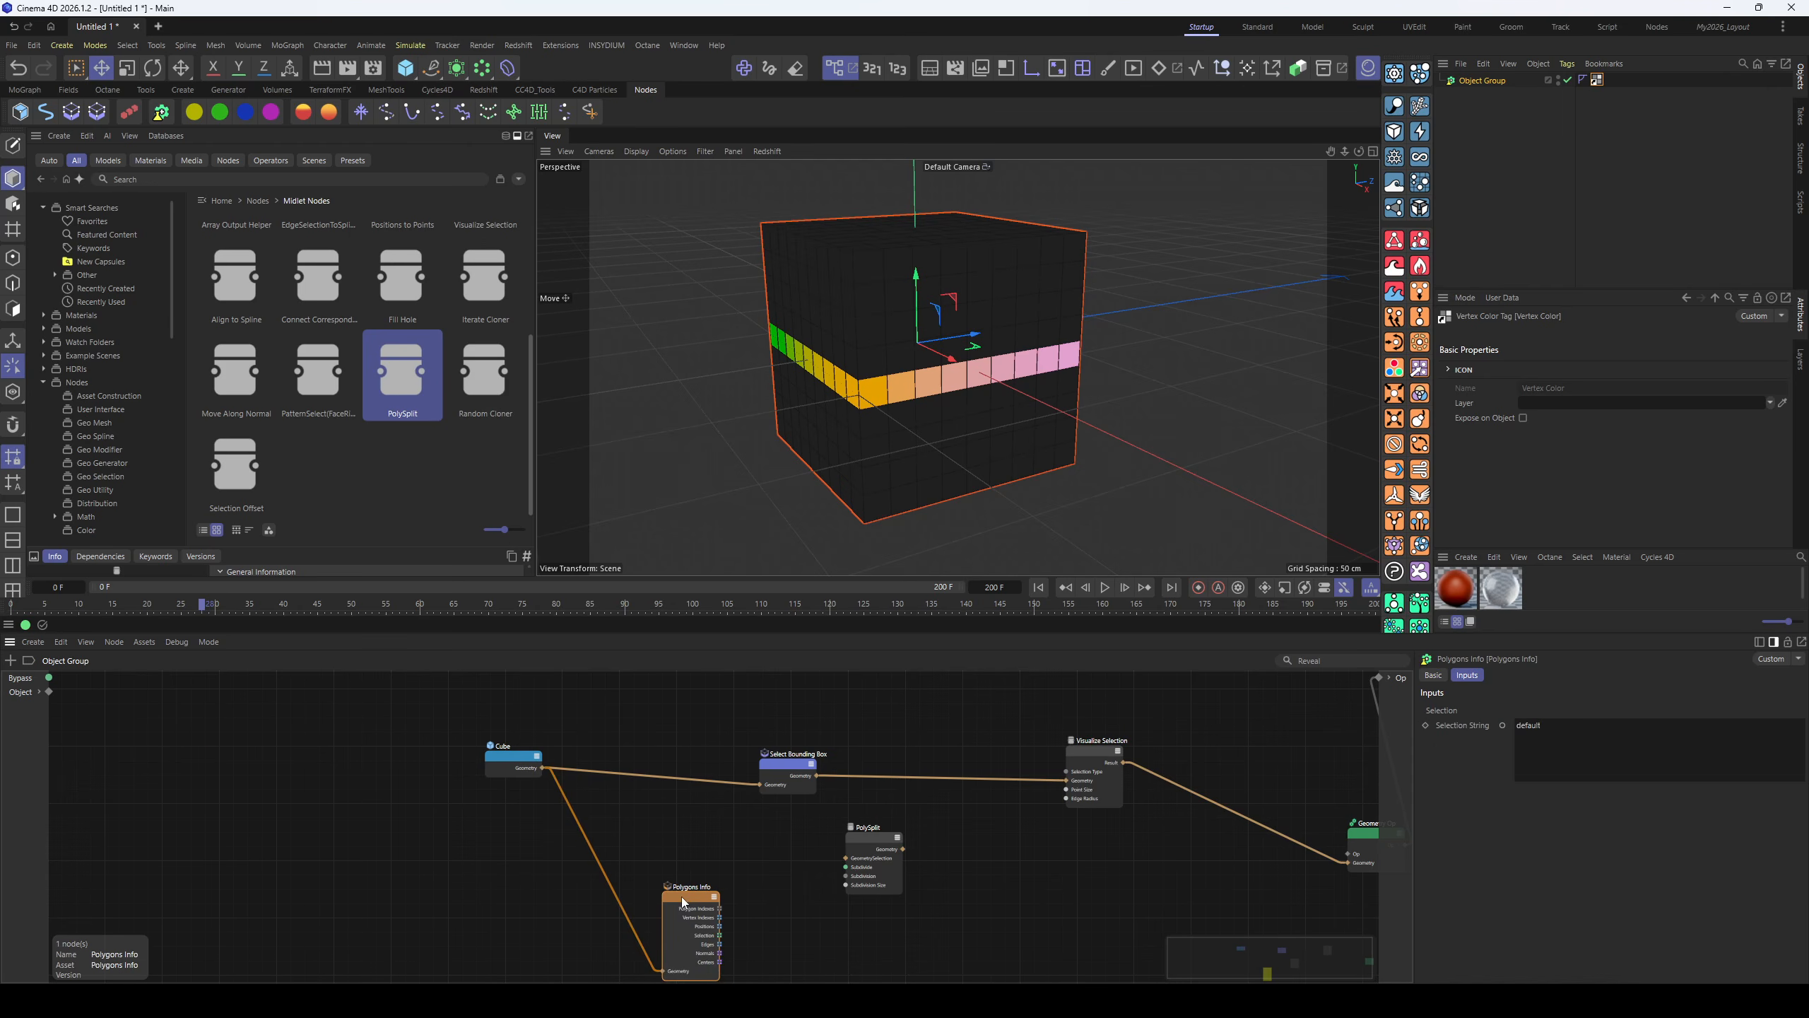
pyautogui.press('Delete')
pyautogui.moveTo(796, 771); pyautogui.dragTo(688, 751)
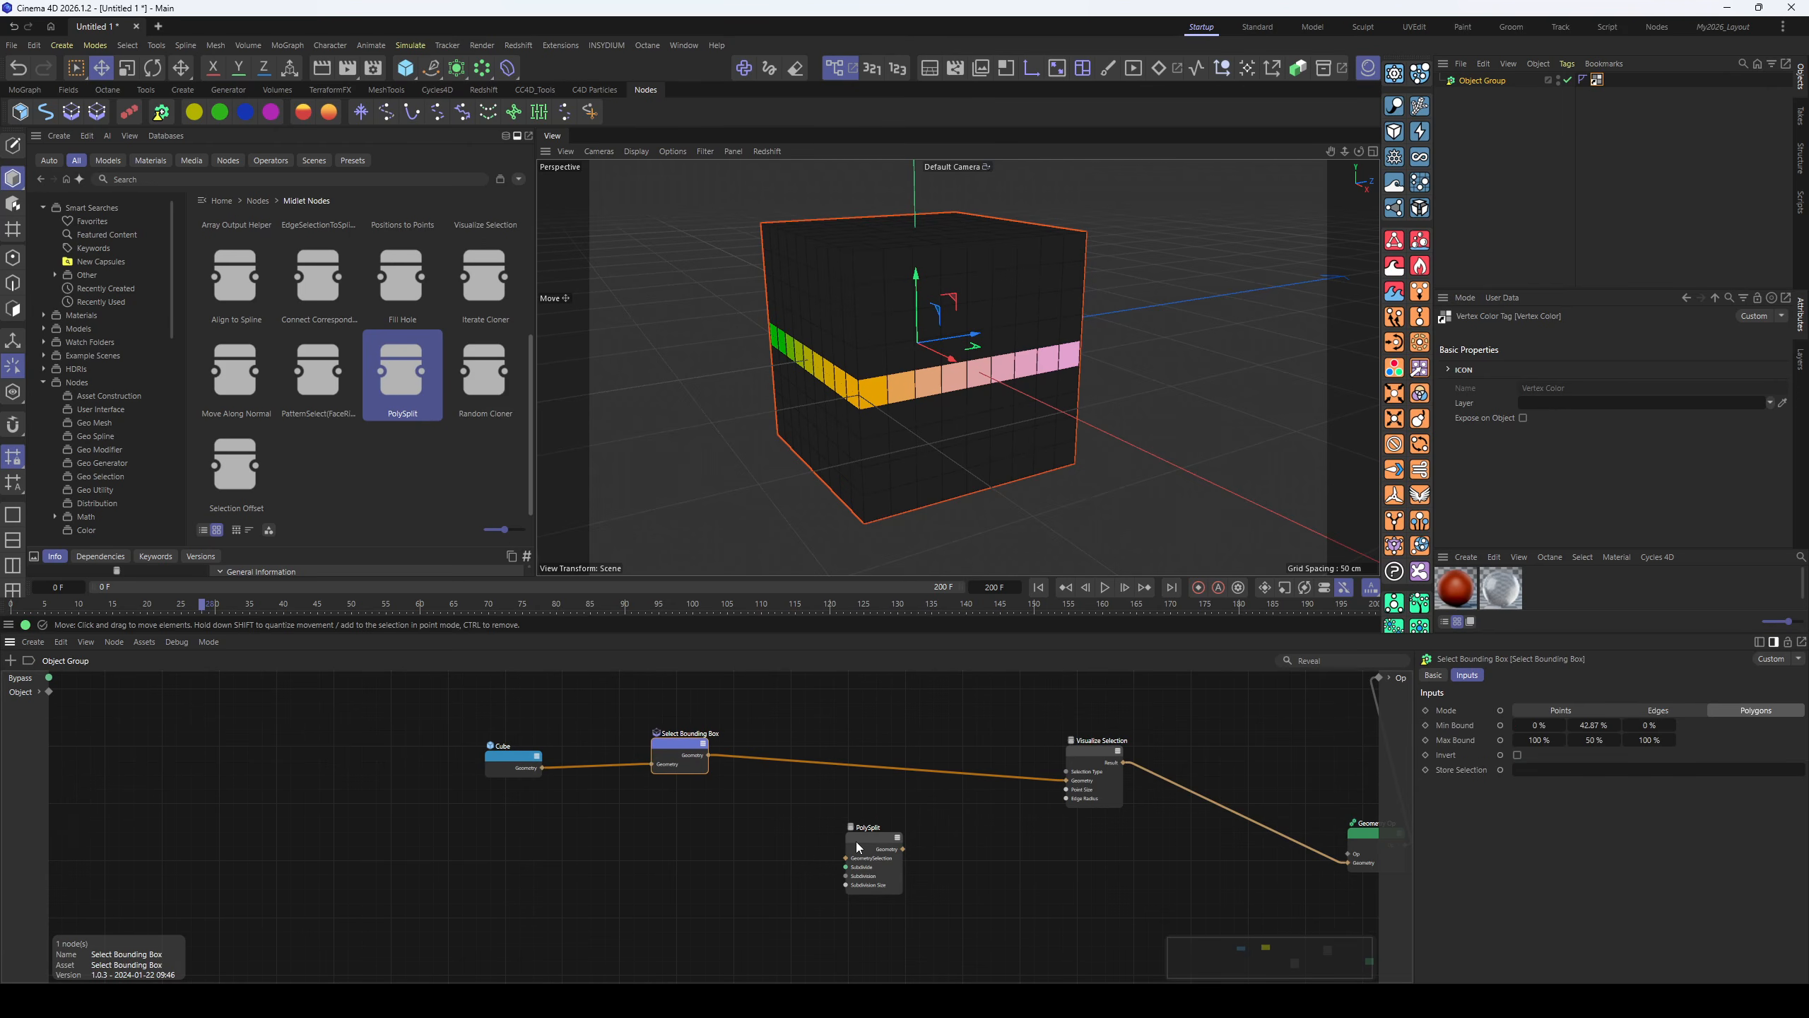
# - Insert PolySplit between Select Bounding Box and Visualize Selection, and connect PolySplit's Geometry directly to the group's geometry output
pyautogui.moveTo(856, 842); pyautogui.dragTo(846, 702)
pyautogui.moveTo(657, 754); pyautogui.dragTo(1059, 878)
pyautogui.click(1067, 772)
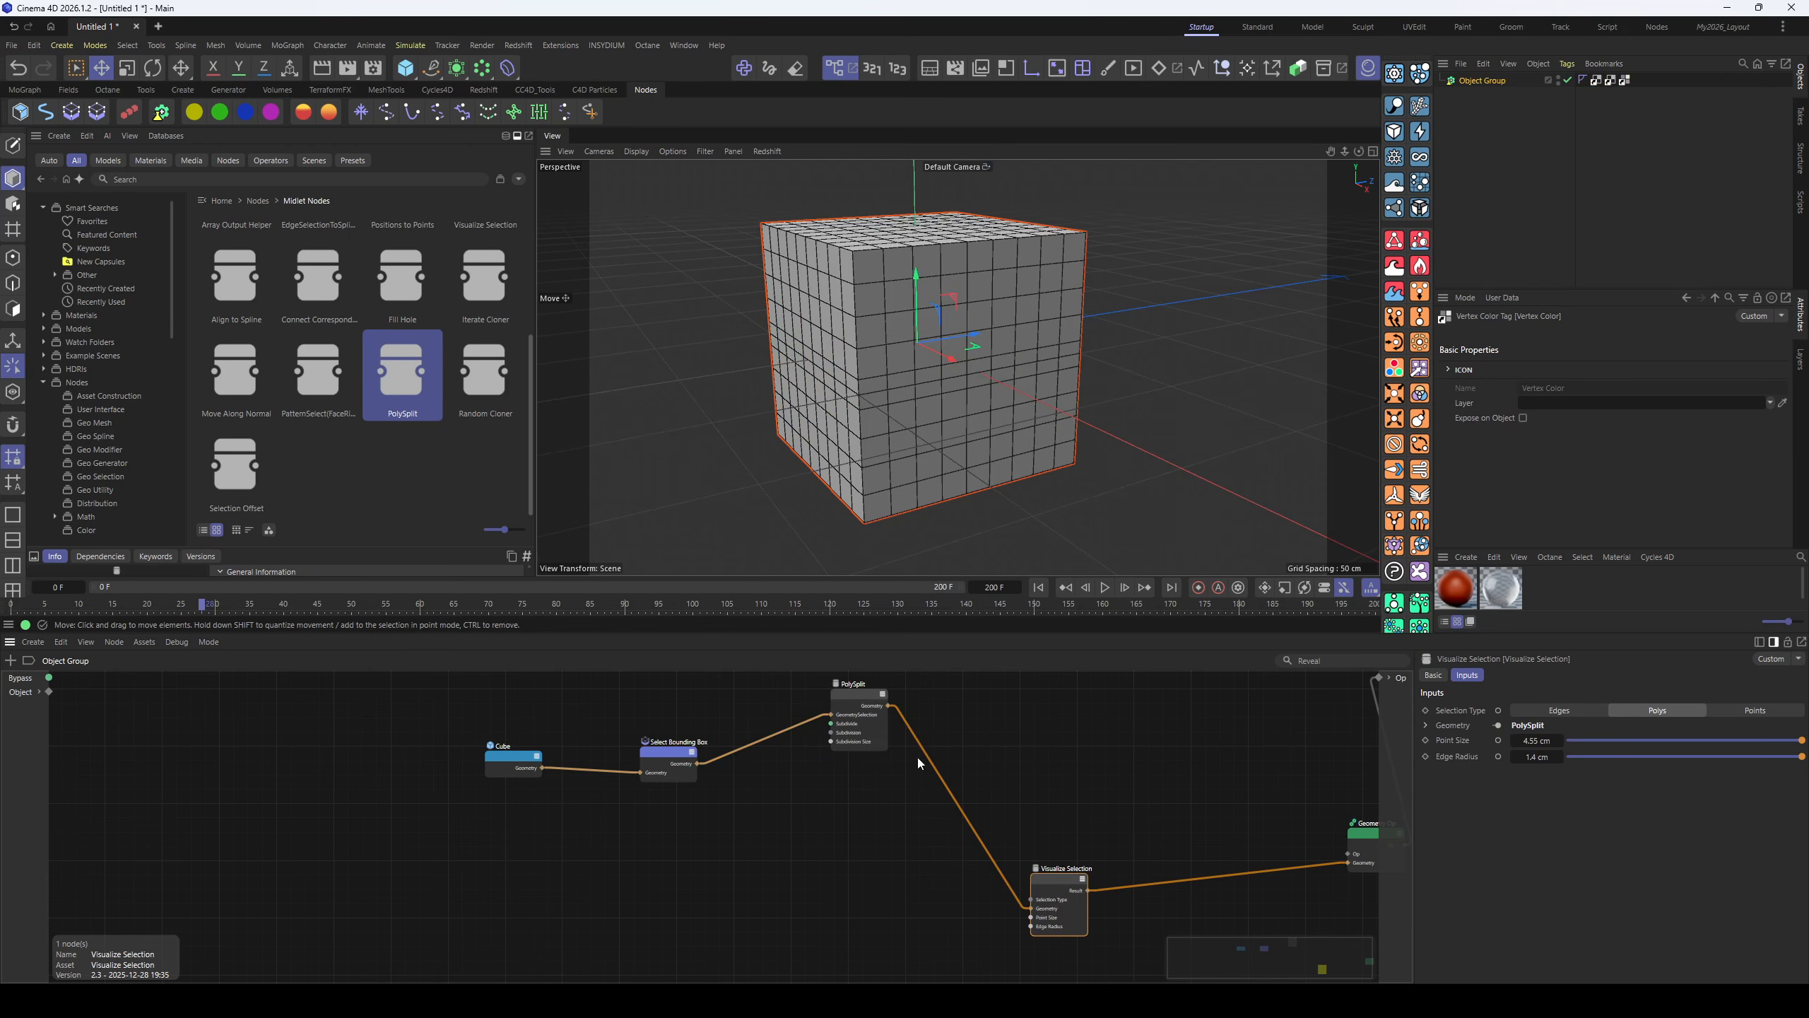
pyautogui.moveTo(890, 706); pyautogui.dragTo(1347, 862)
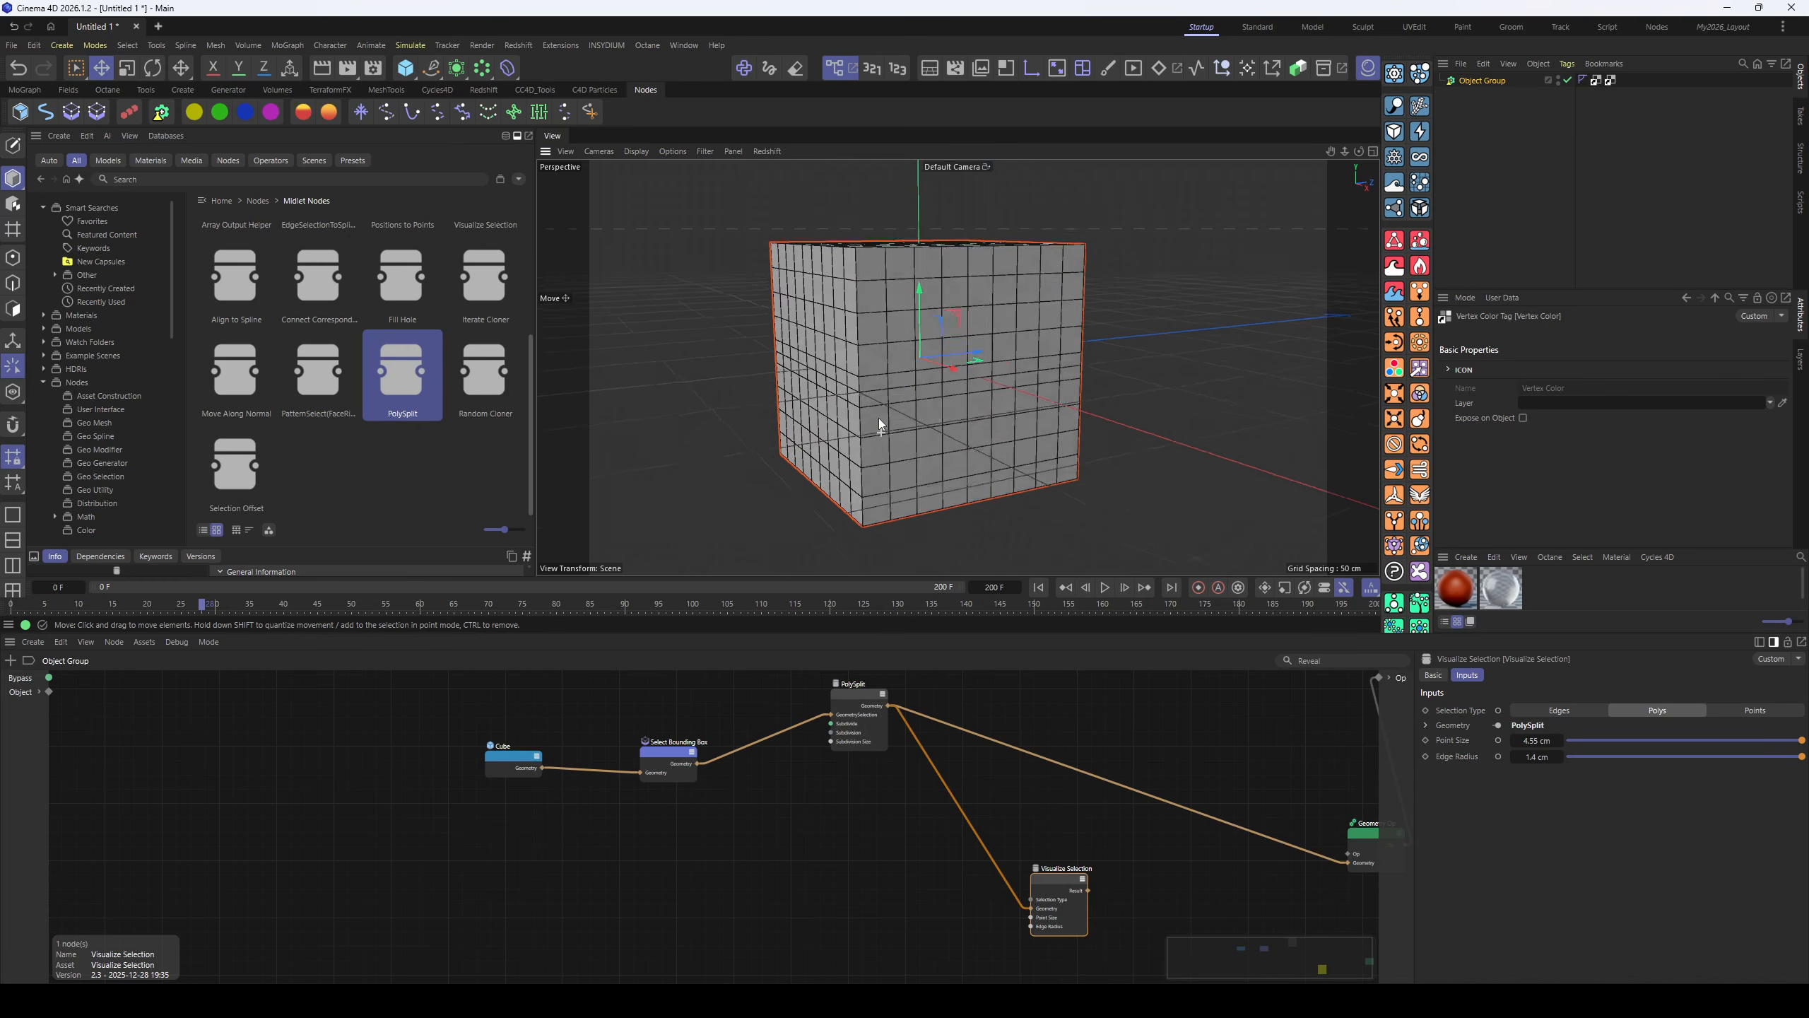
# - Hide the workplane grid in the viewport for a clear close-up of the cube's edges
pyautogui.click(706, 152)
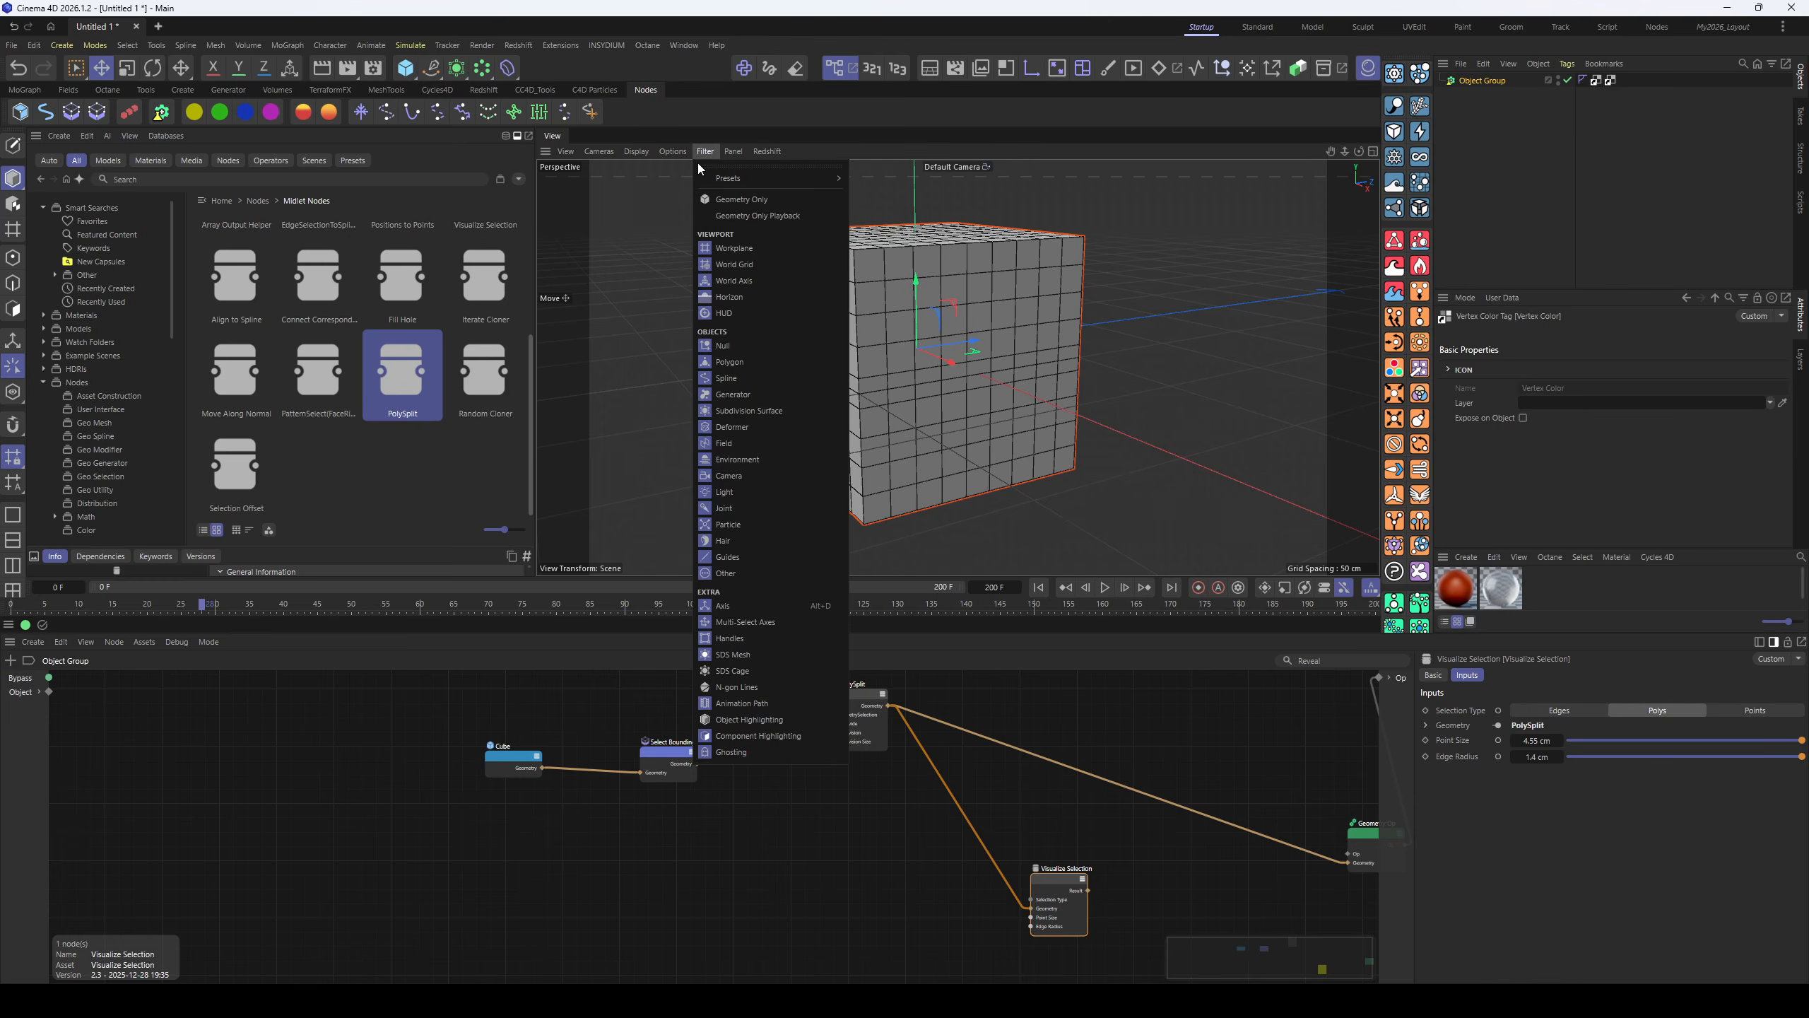
pyautogui.click(638, 152)
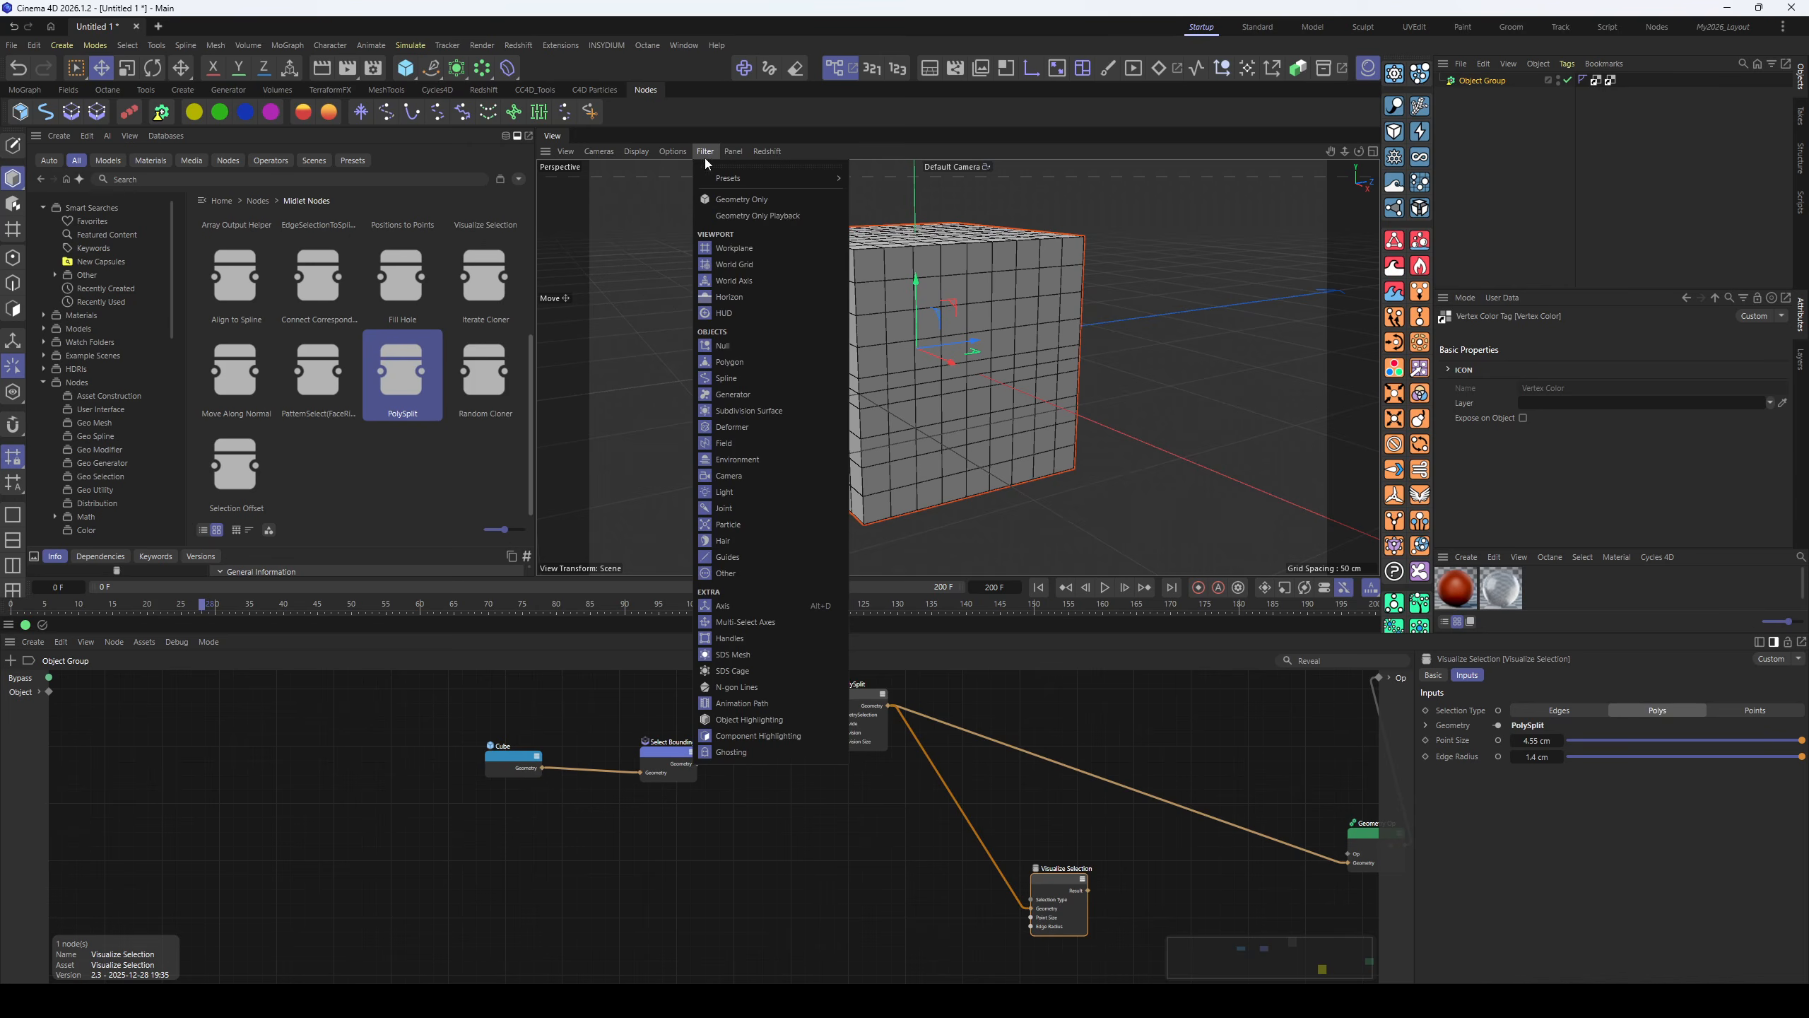
pyautogui.click(727, 249)
pyautogui.scroll(6, 919, 406)
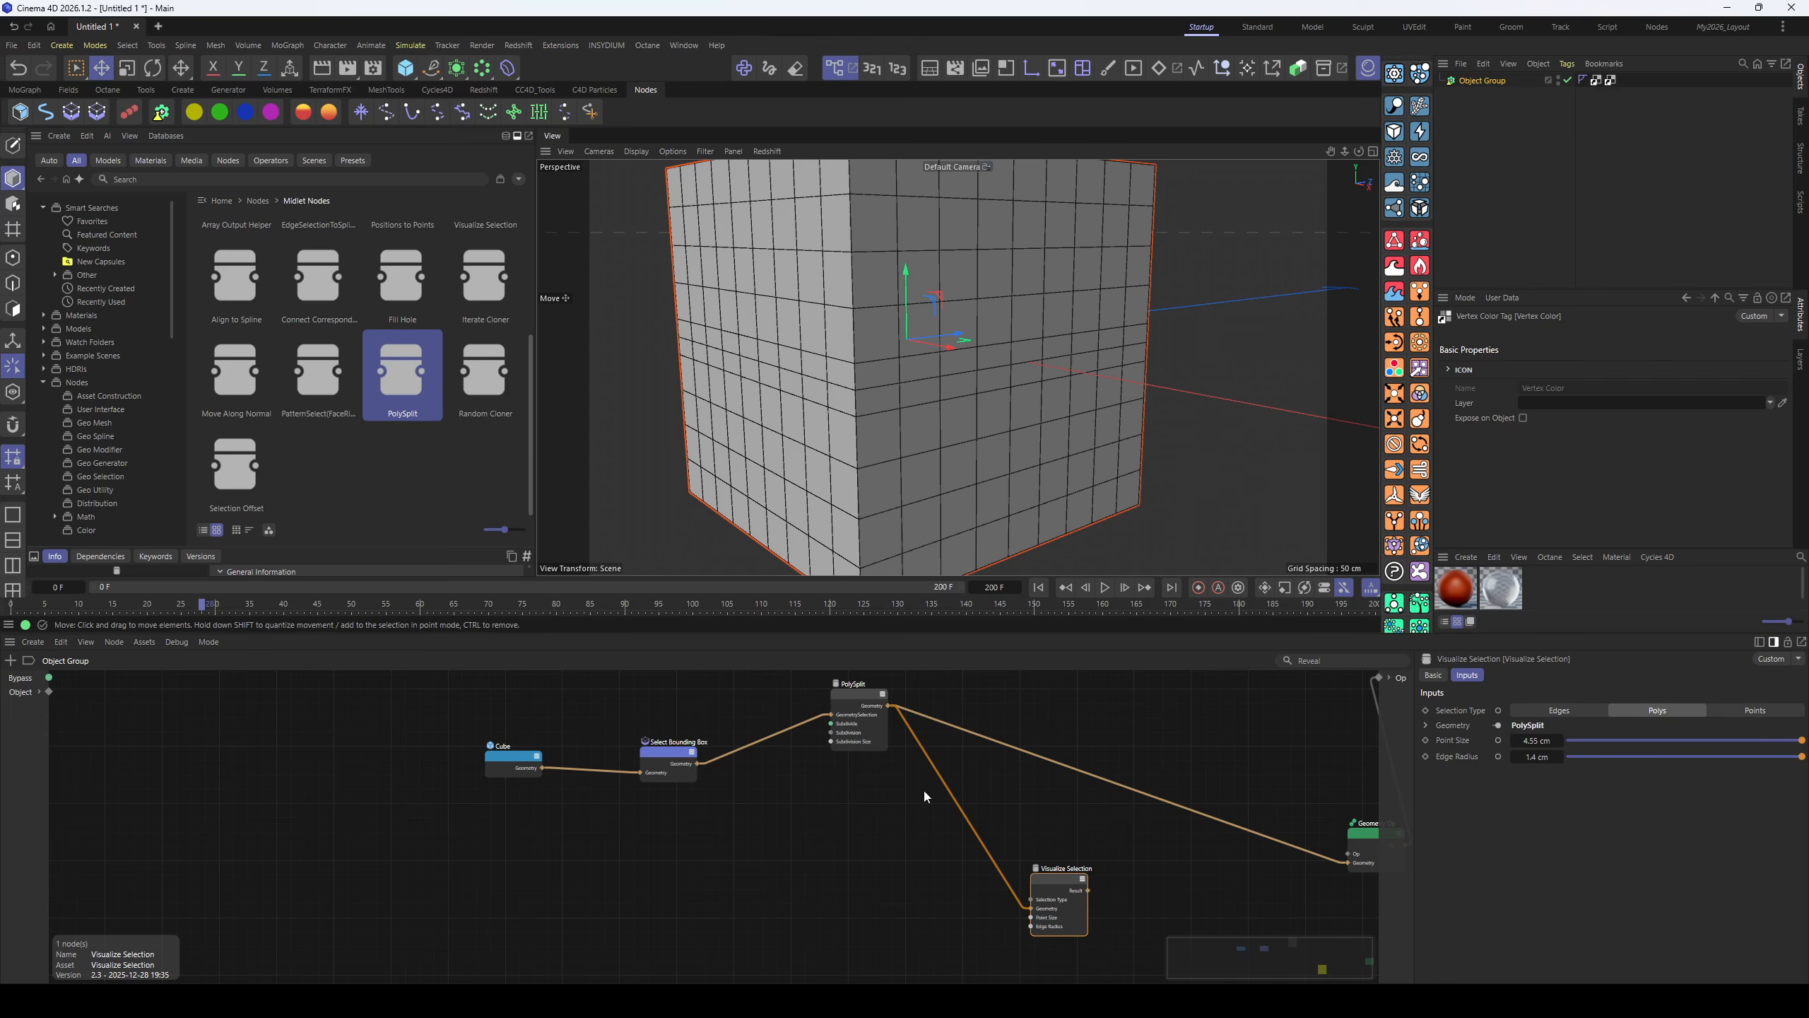
# - Set PolySplit's Subdivision to 2 and Subdivision Size to 1.6 cm, and disable Subdivide
pyautogui.click(857, 693)
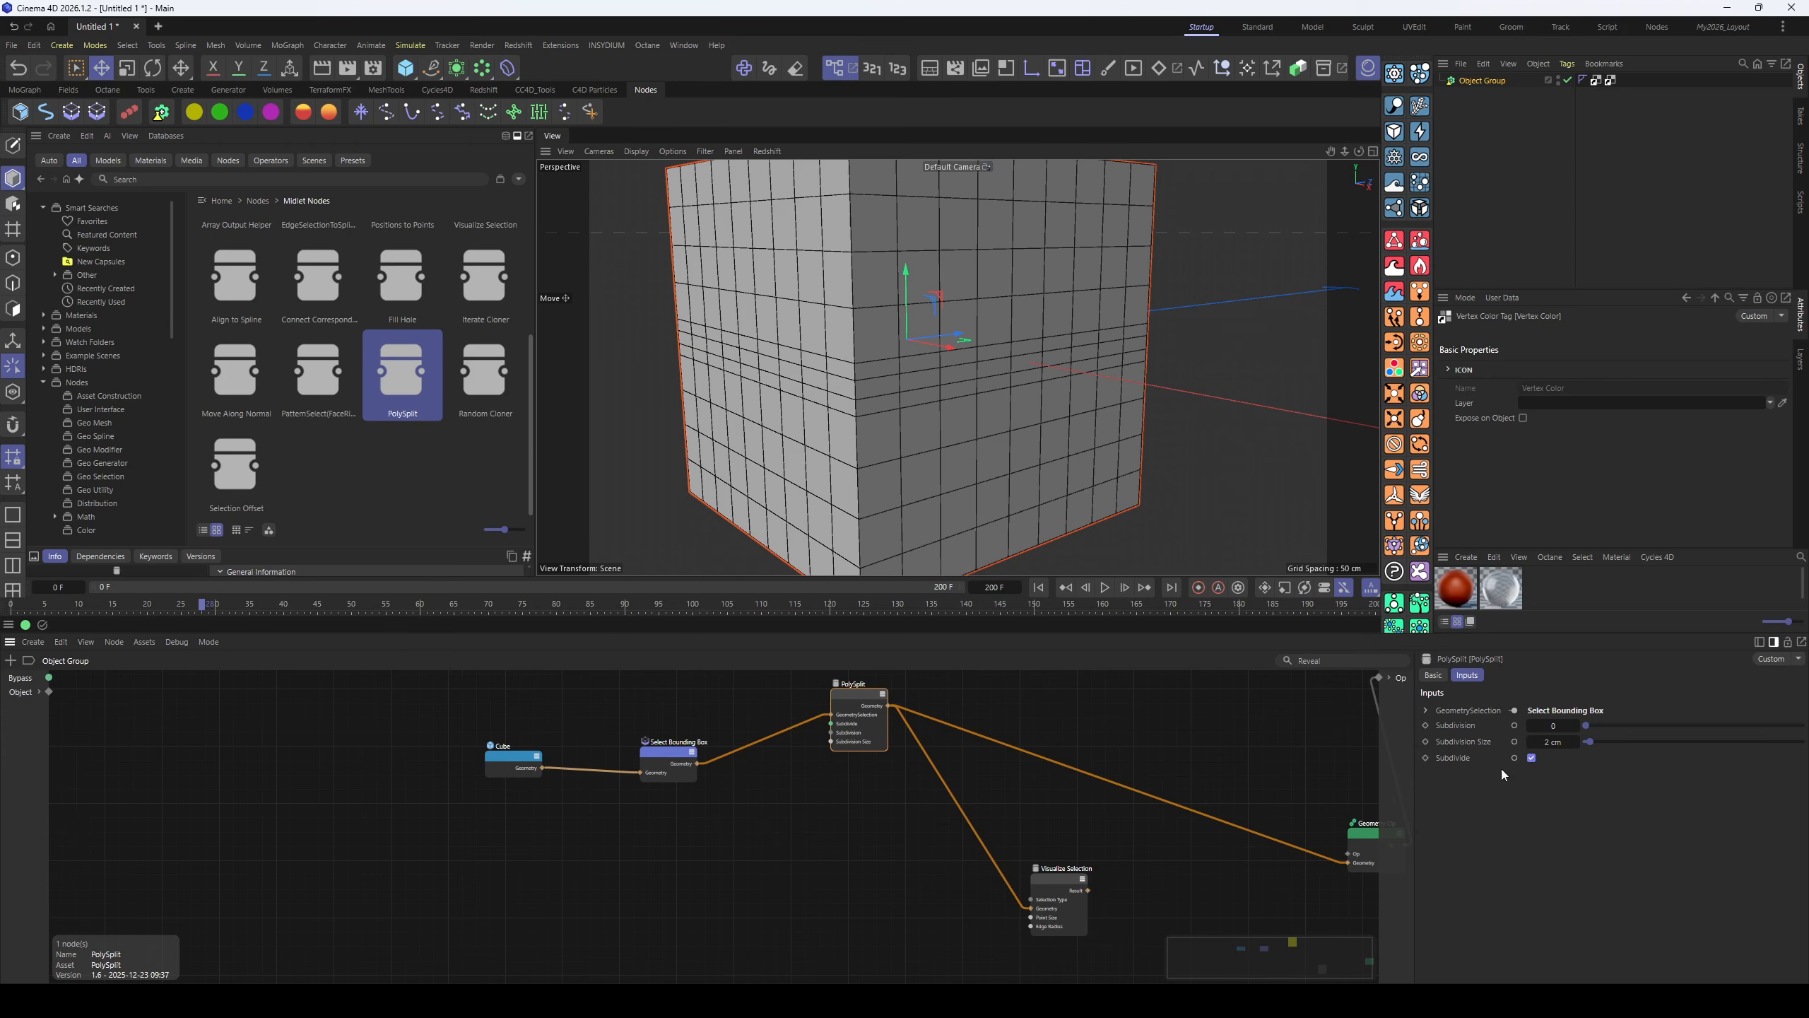
pyautogui.click(1575, 728)
pyautogui.click(1574, 728)
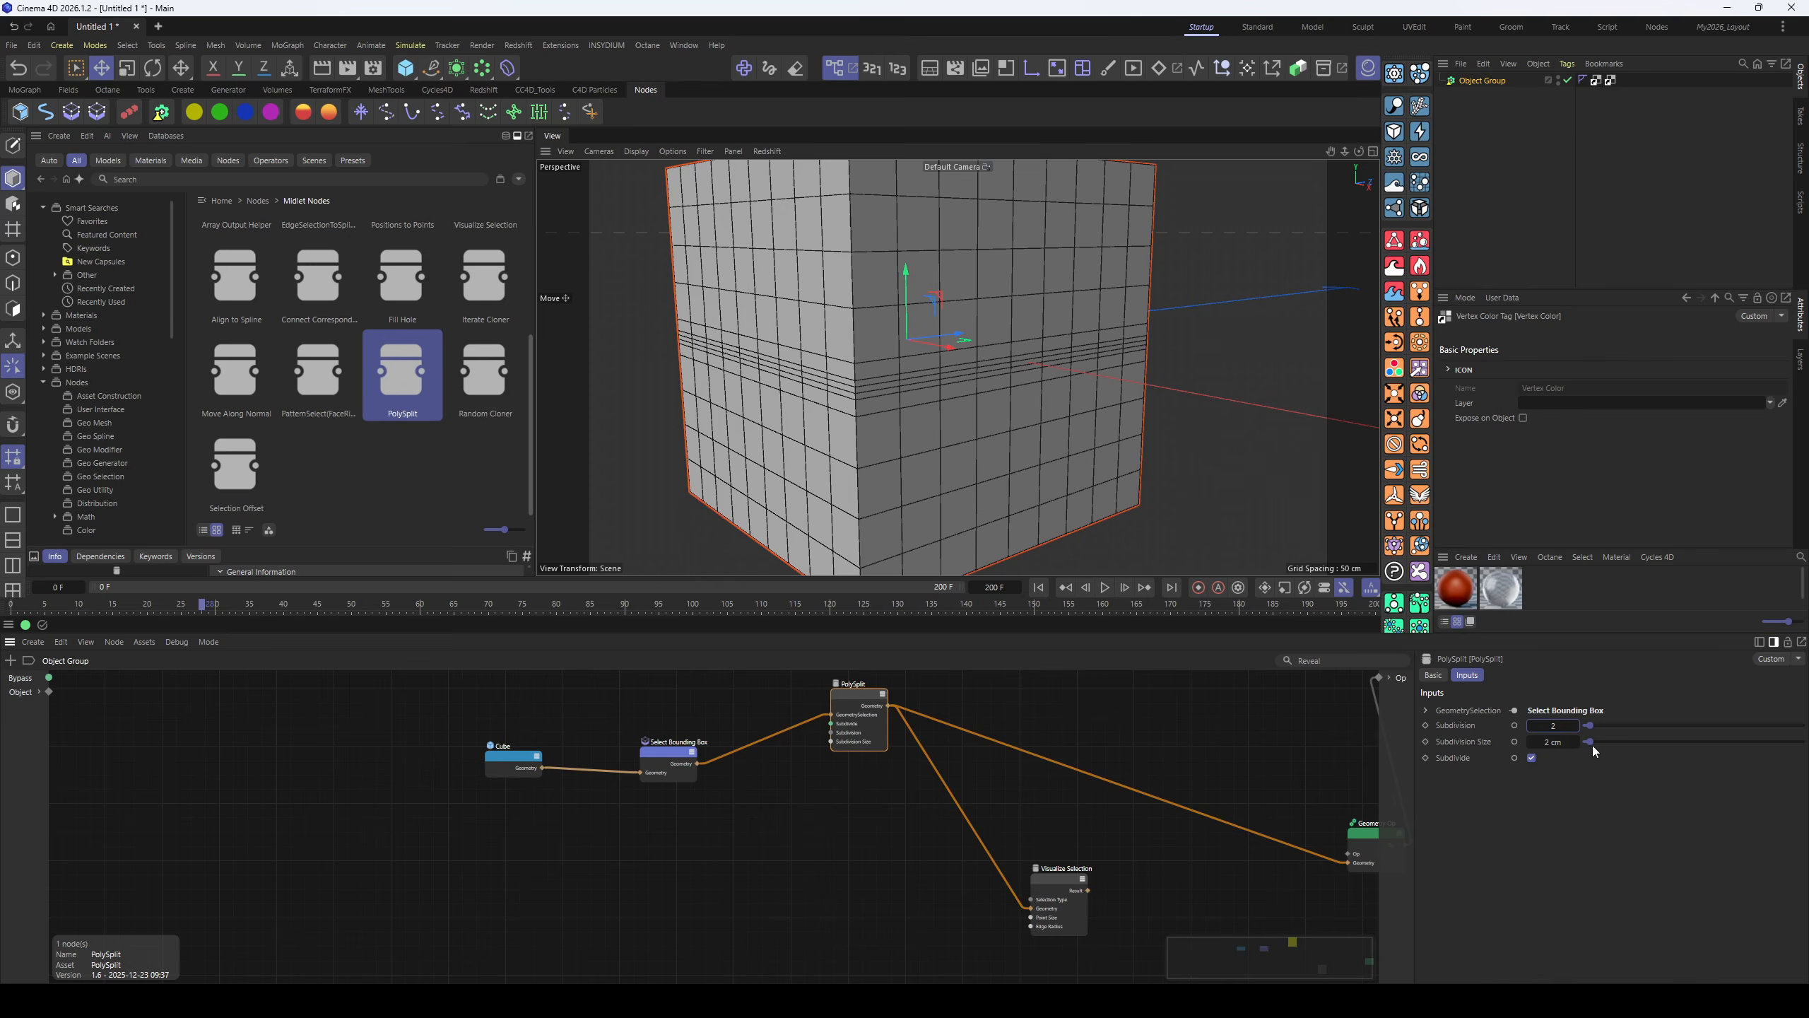
pyautogui.moveTo(1592, 741); pyautogui.dragTo(1593, 748)
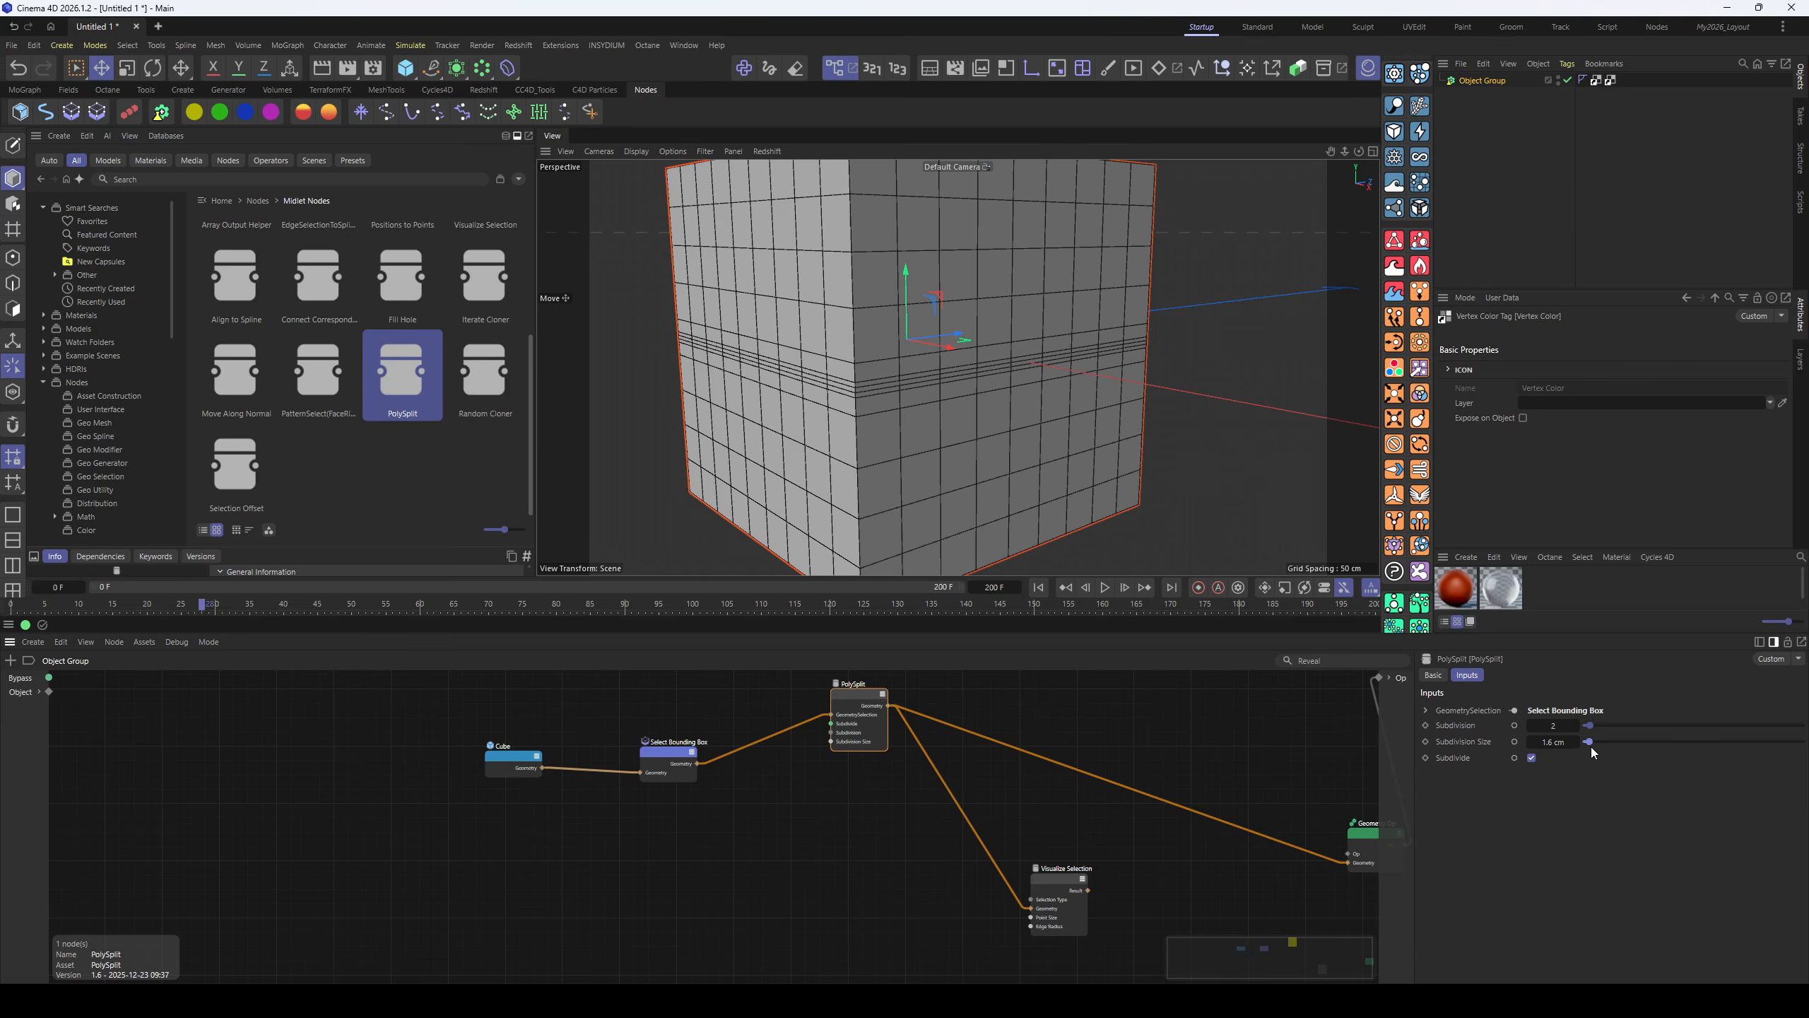
pyautogui.click(1531, 757)
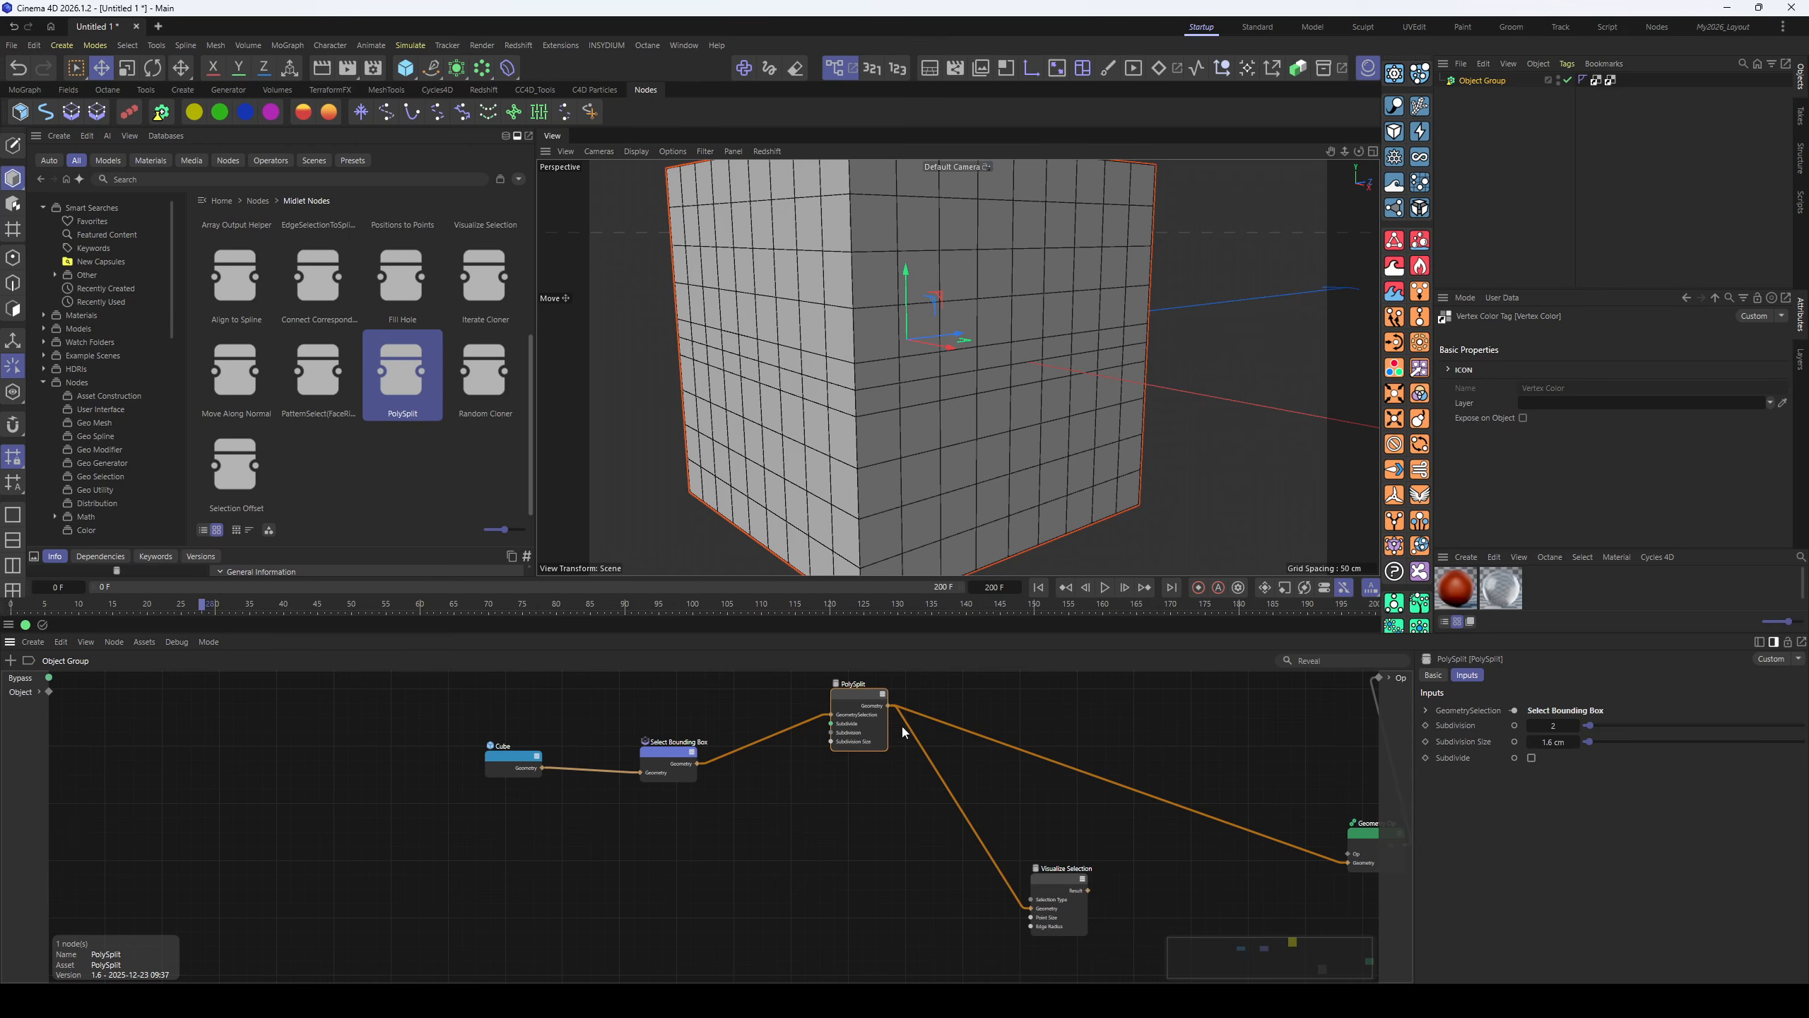
pyautogui.moveTo(858, 707); pyautogui.dragTo(854, 725)
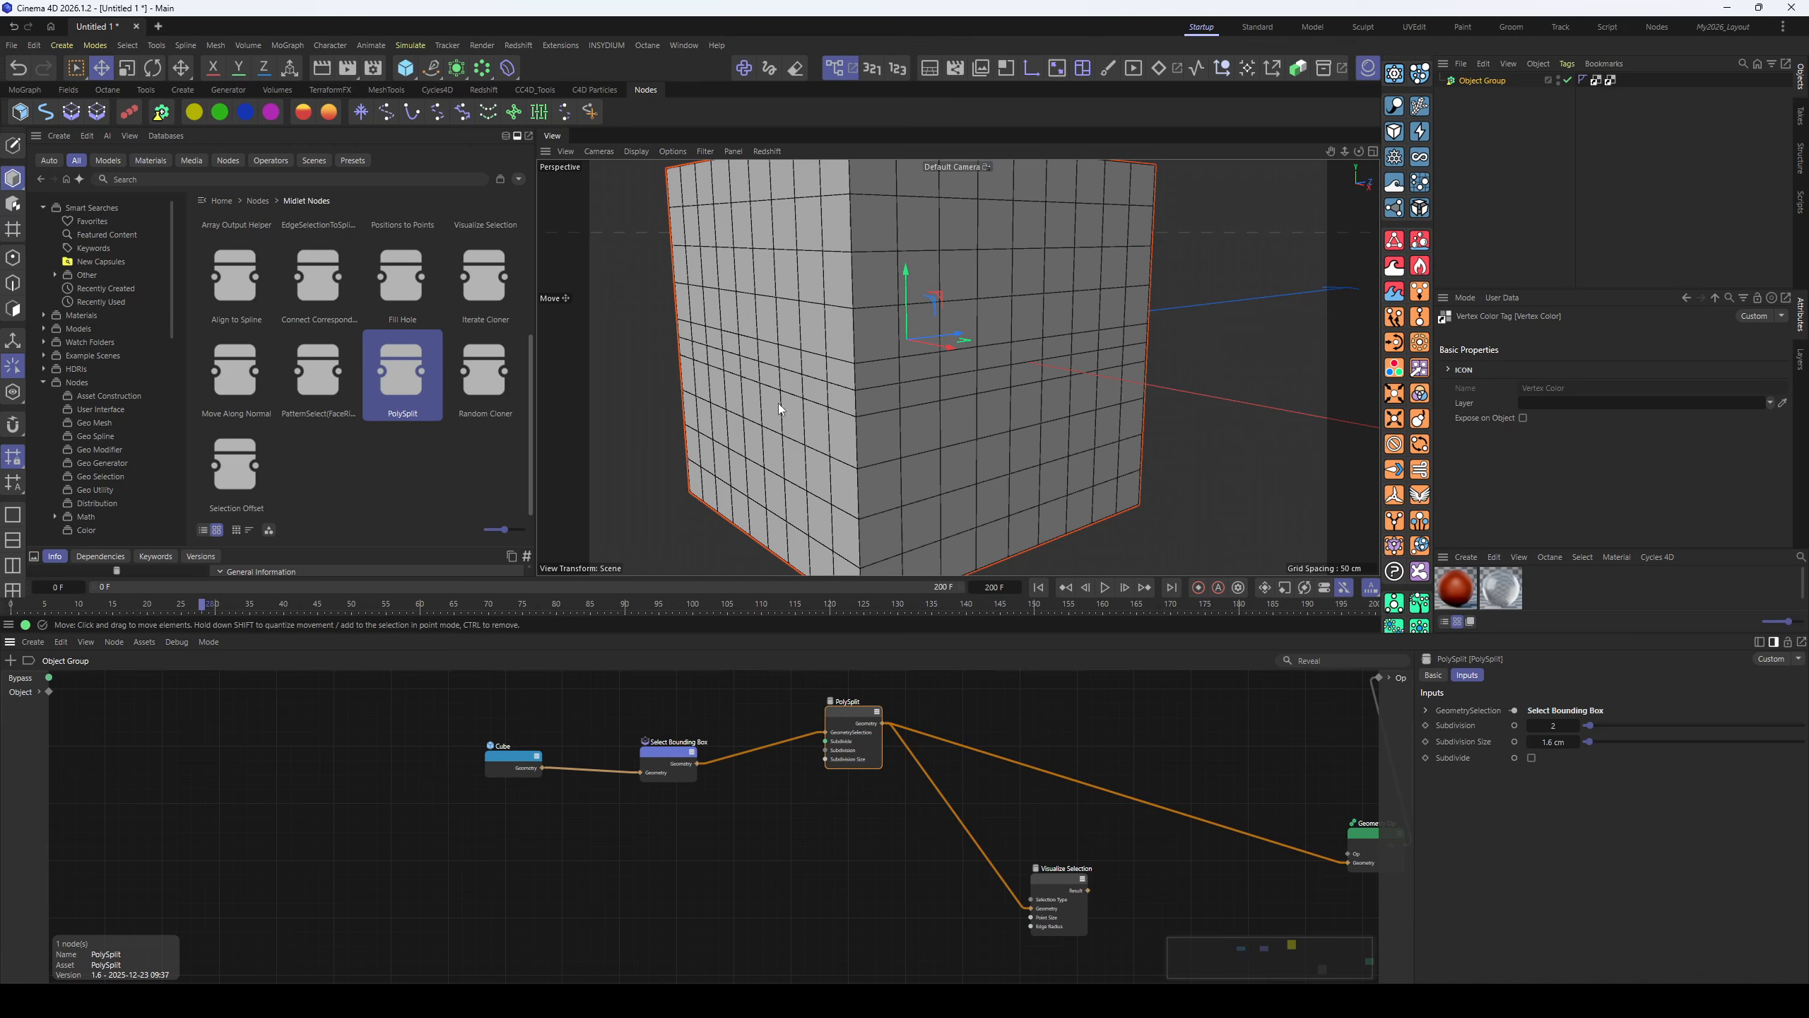
# - Add a Transform Geometry node between PolySplit and the geometry output
pyautogui.doubleClick(1114, 730)
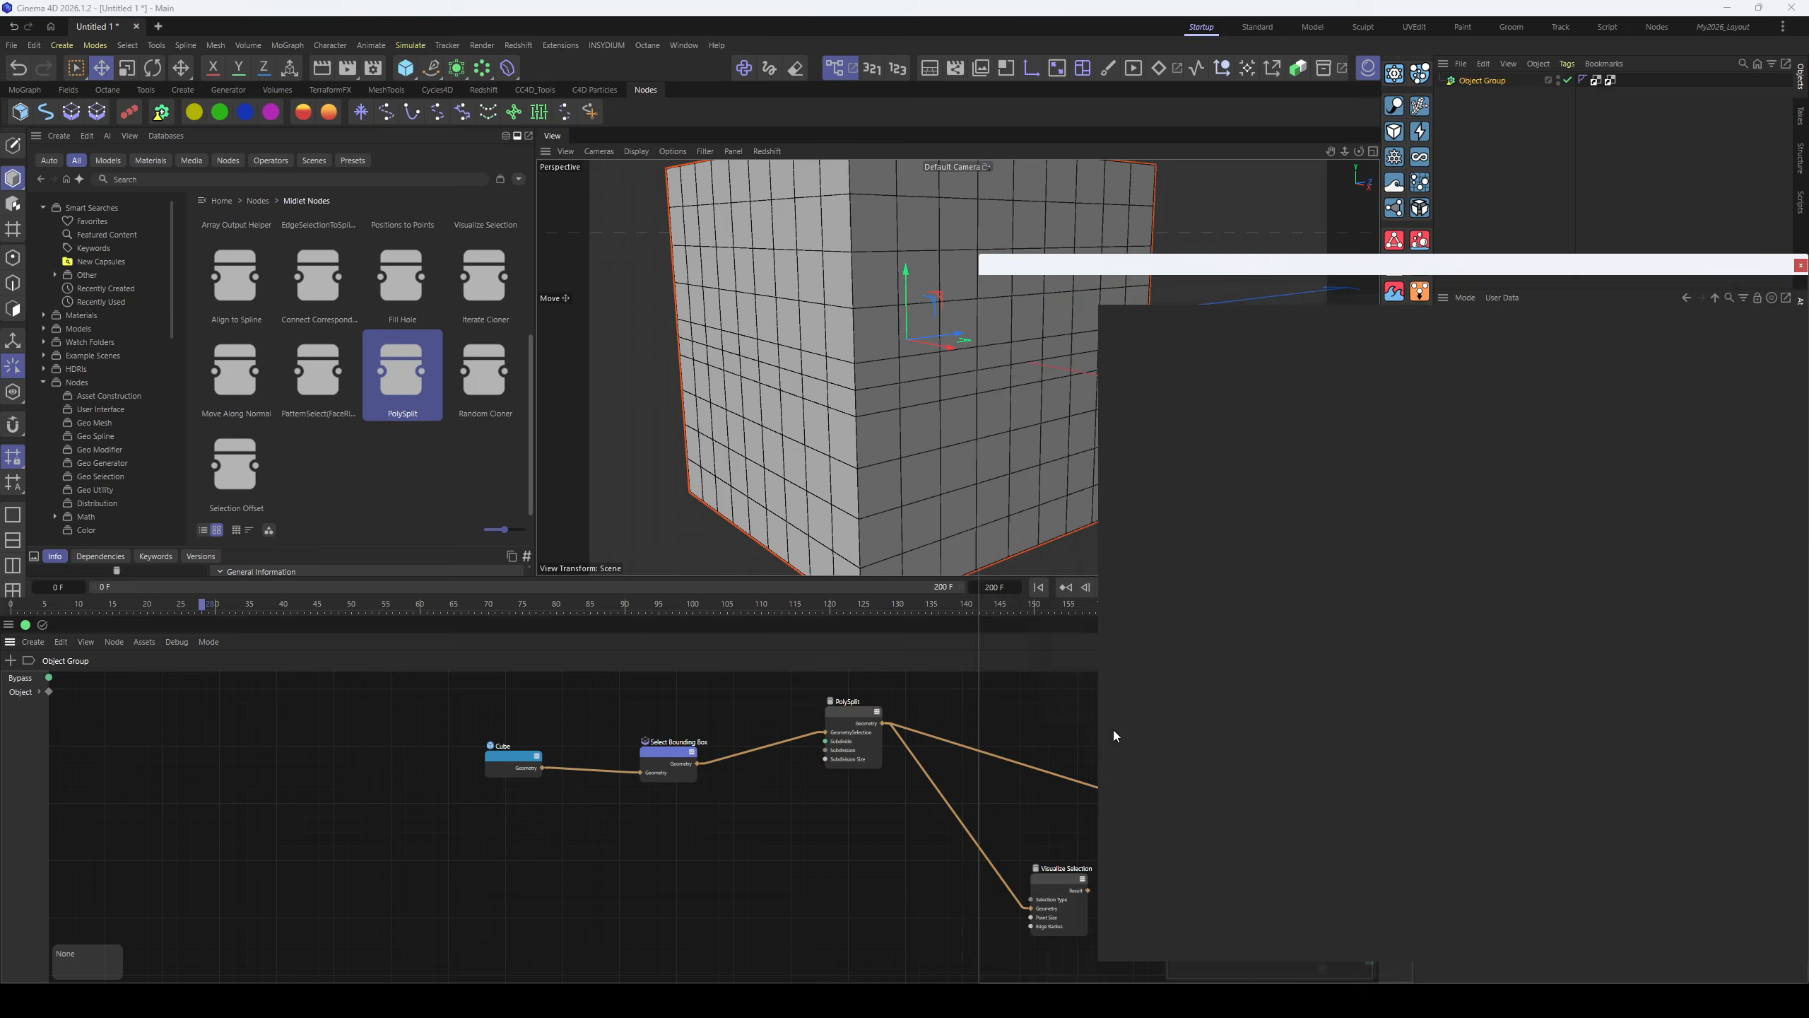
pyautogui.write('trans')
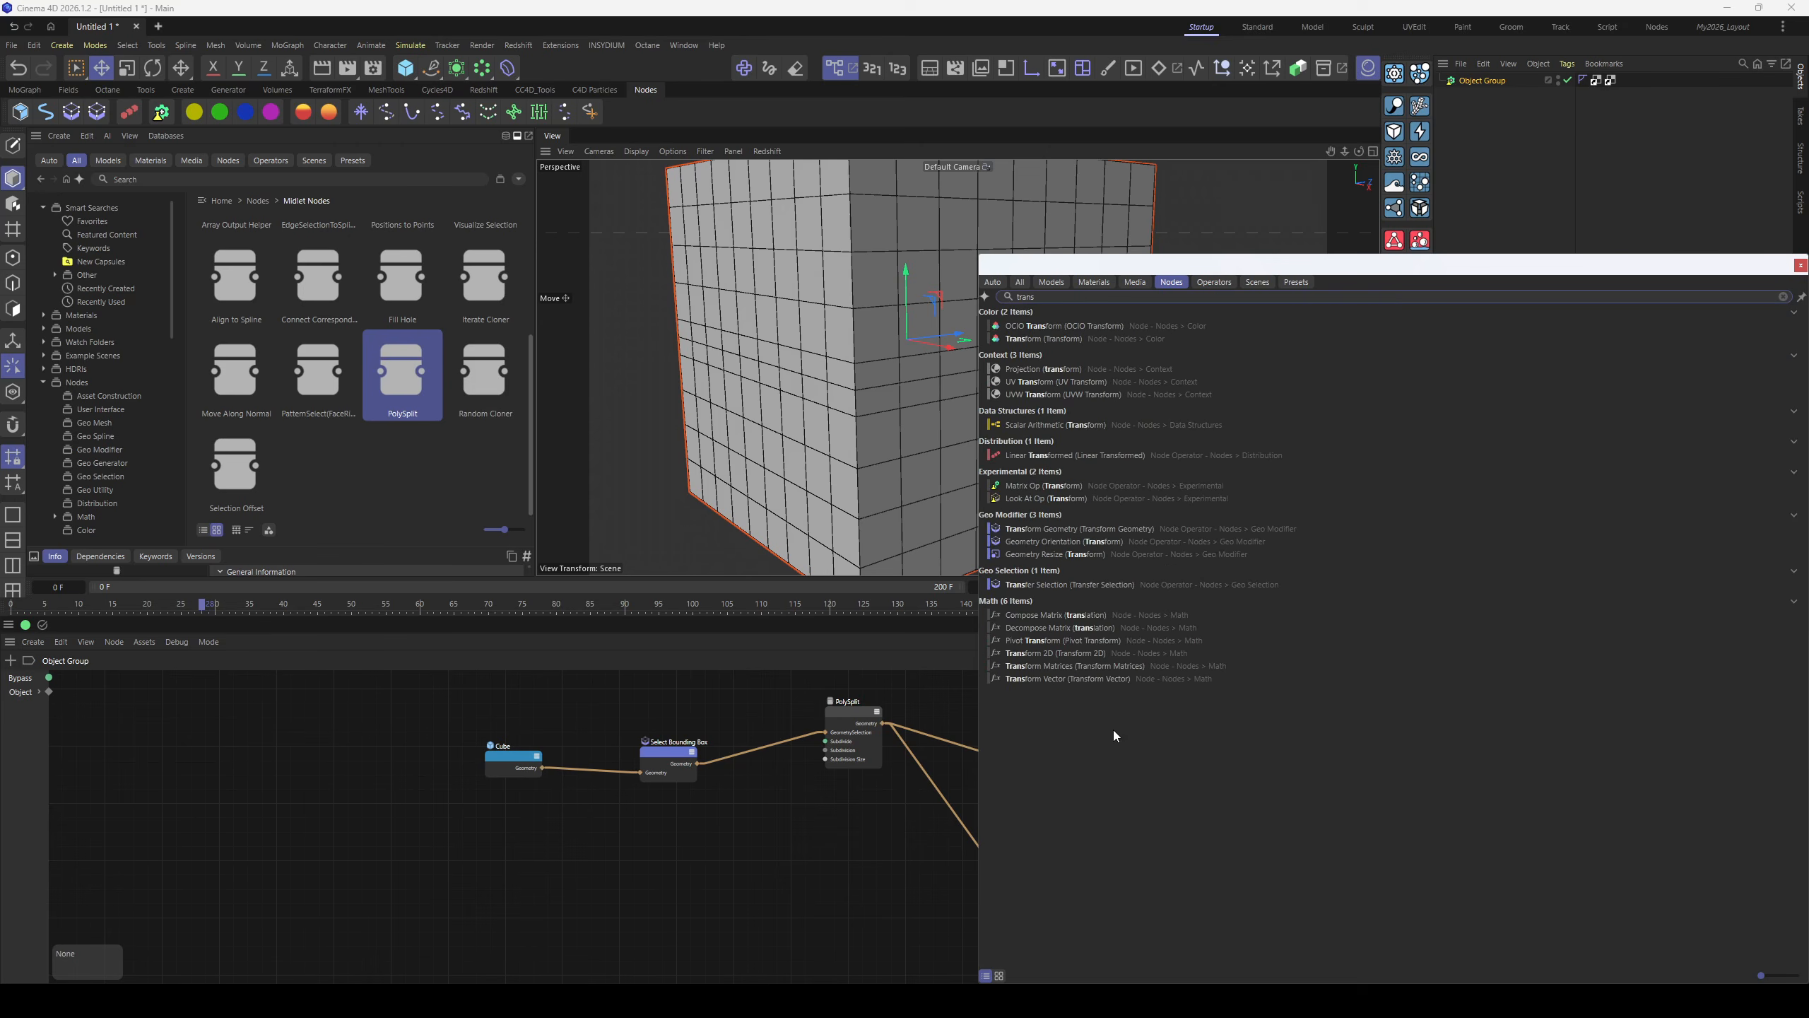
pyautogui.moveTo(1012, 529); pyautogui.dragTo(947, 745)
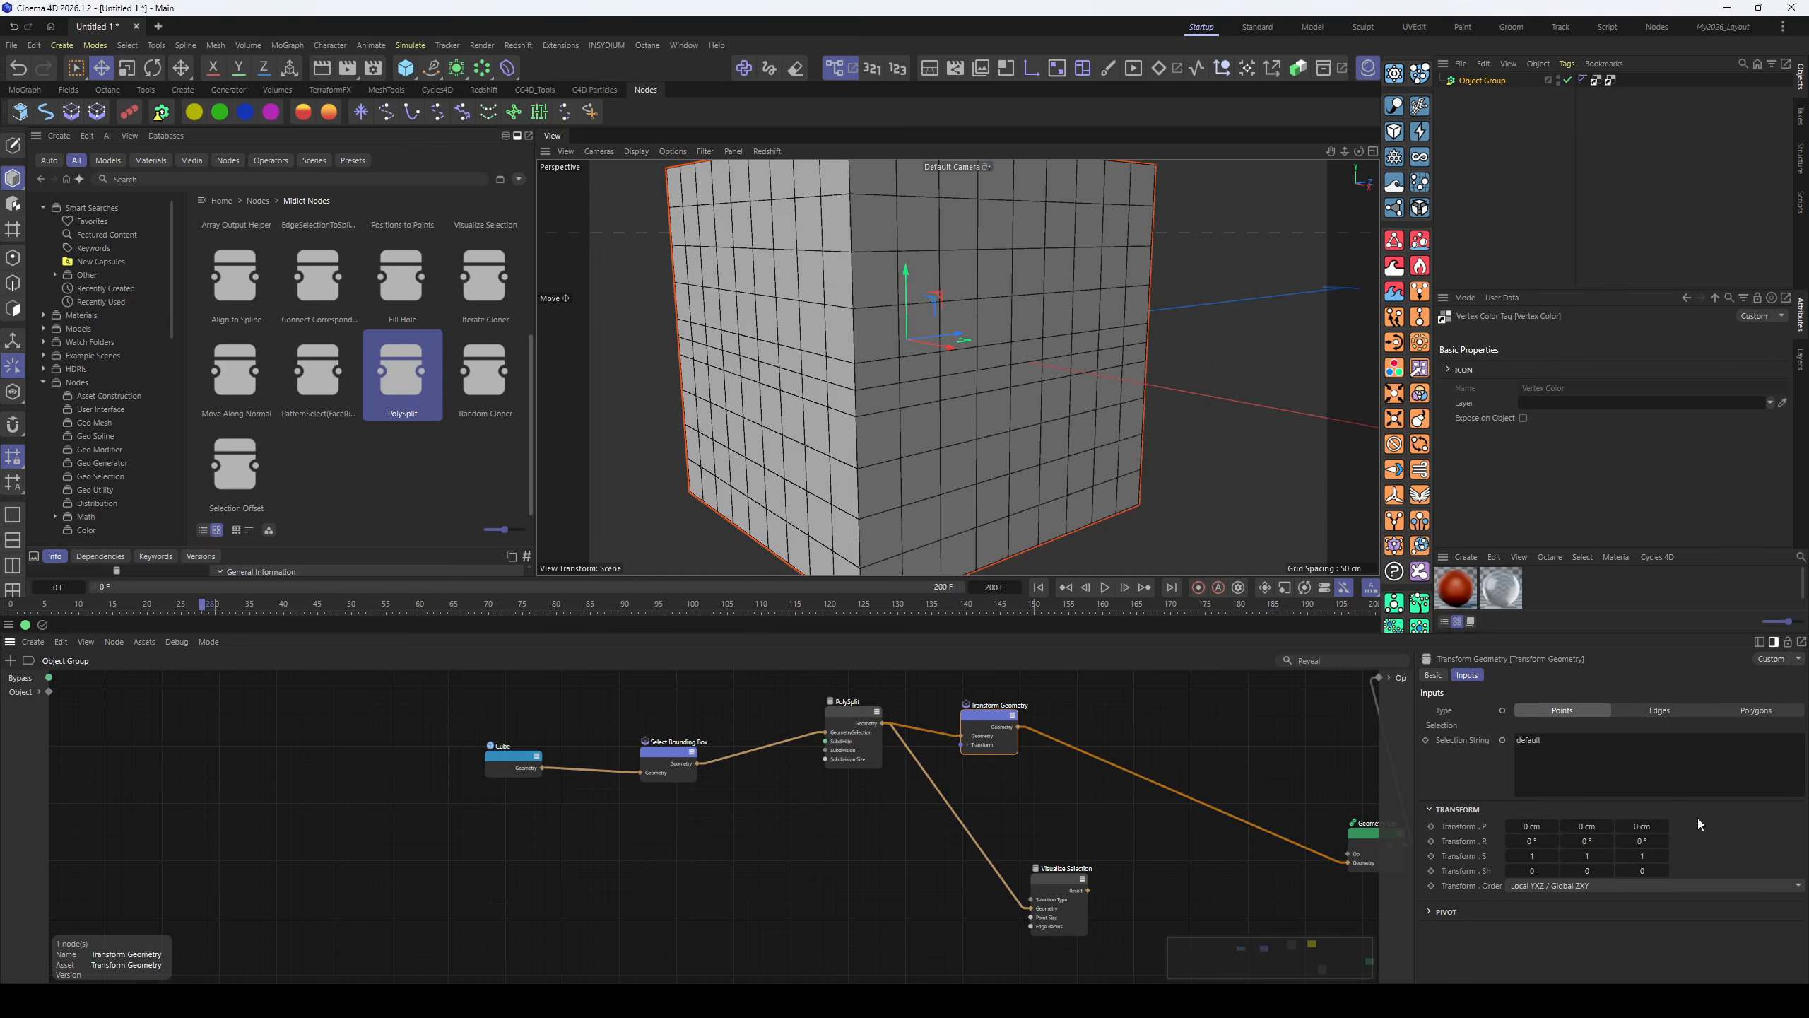
# - Set Transform Geometry's Type to Edges and its Y position to 1 cm, and space it apart from PolySplit
pyautogui.click(1667, 708)
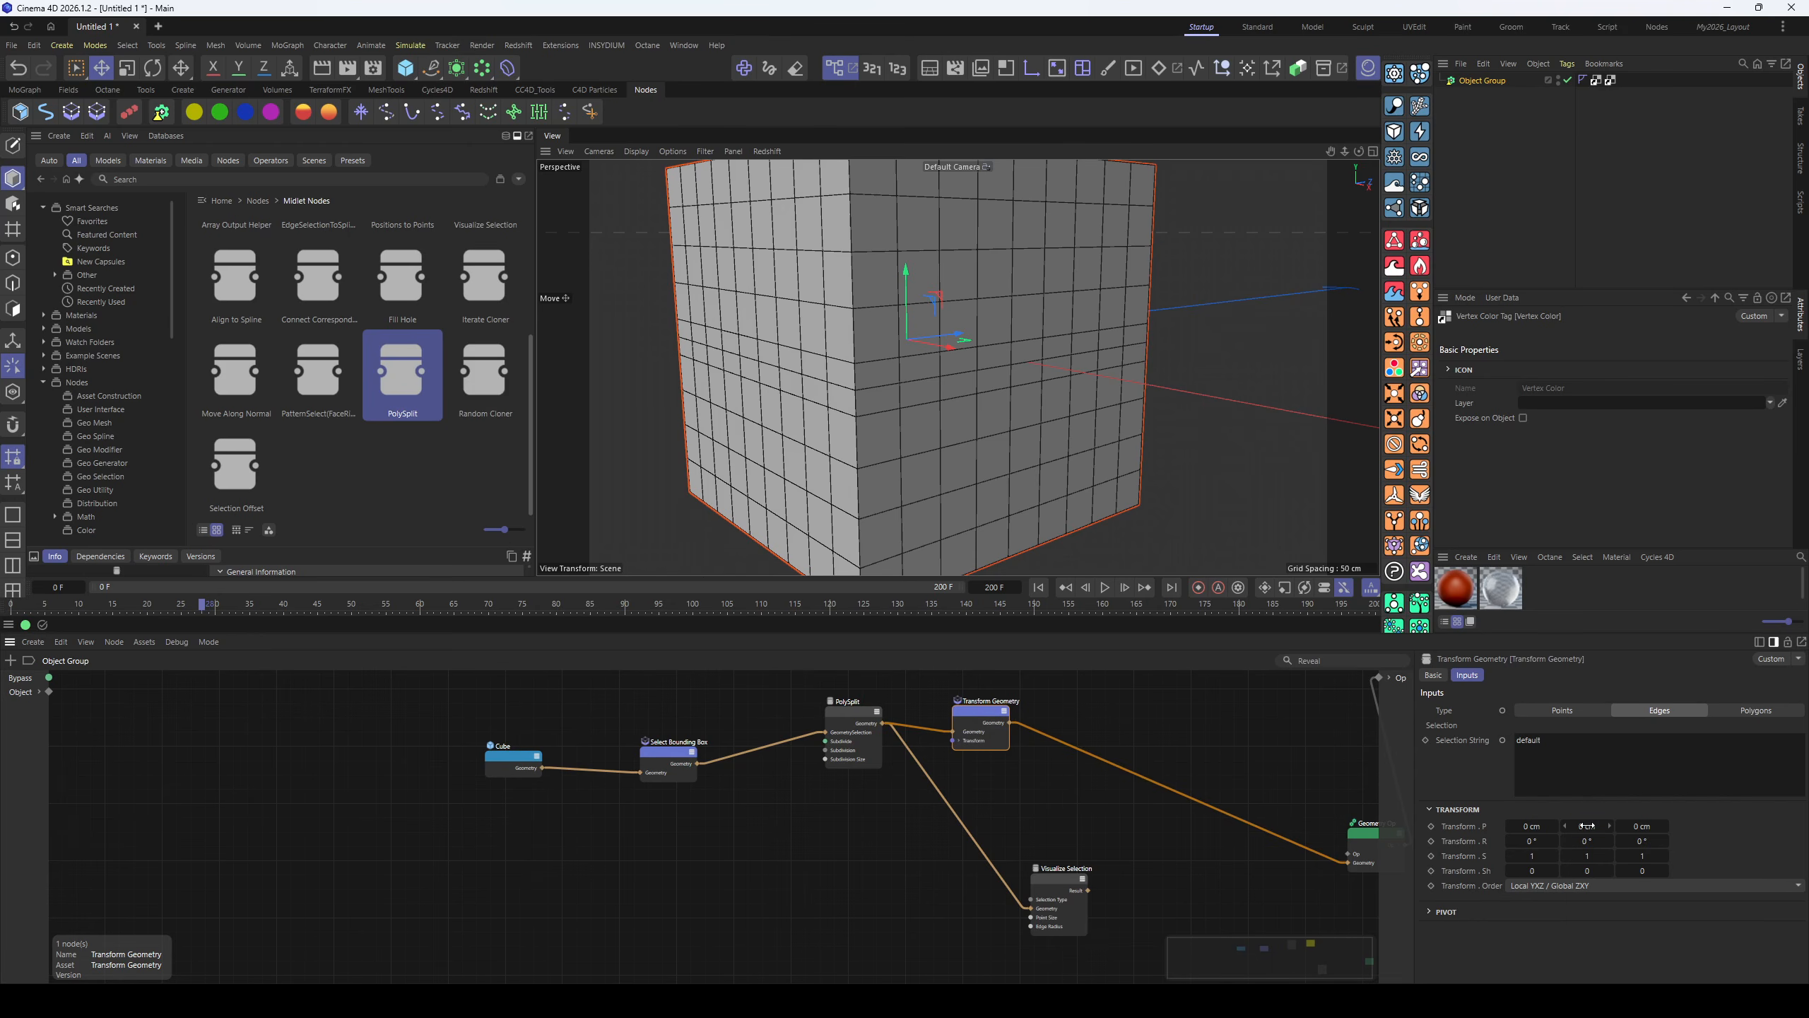
pyautogui.moveTo(1586, 825)
pyautogui.mouseDown()
pyautogui.moveTo(1565, 825)
pyautogui.moveTo(1588, 825)
pyautogui.mouseUp()
pyautogui.moveTo(976, 717); pyautogui.dragTo(1014, 733)
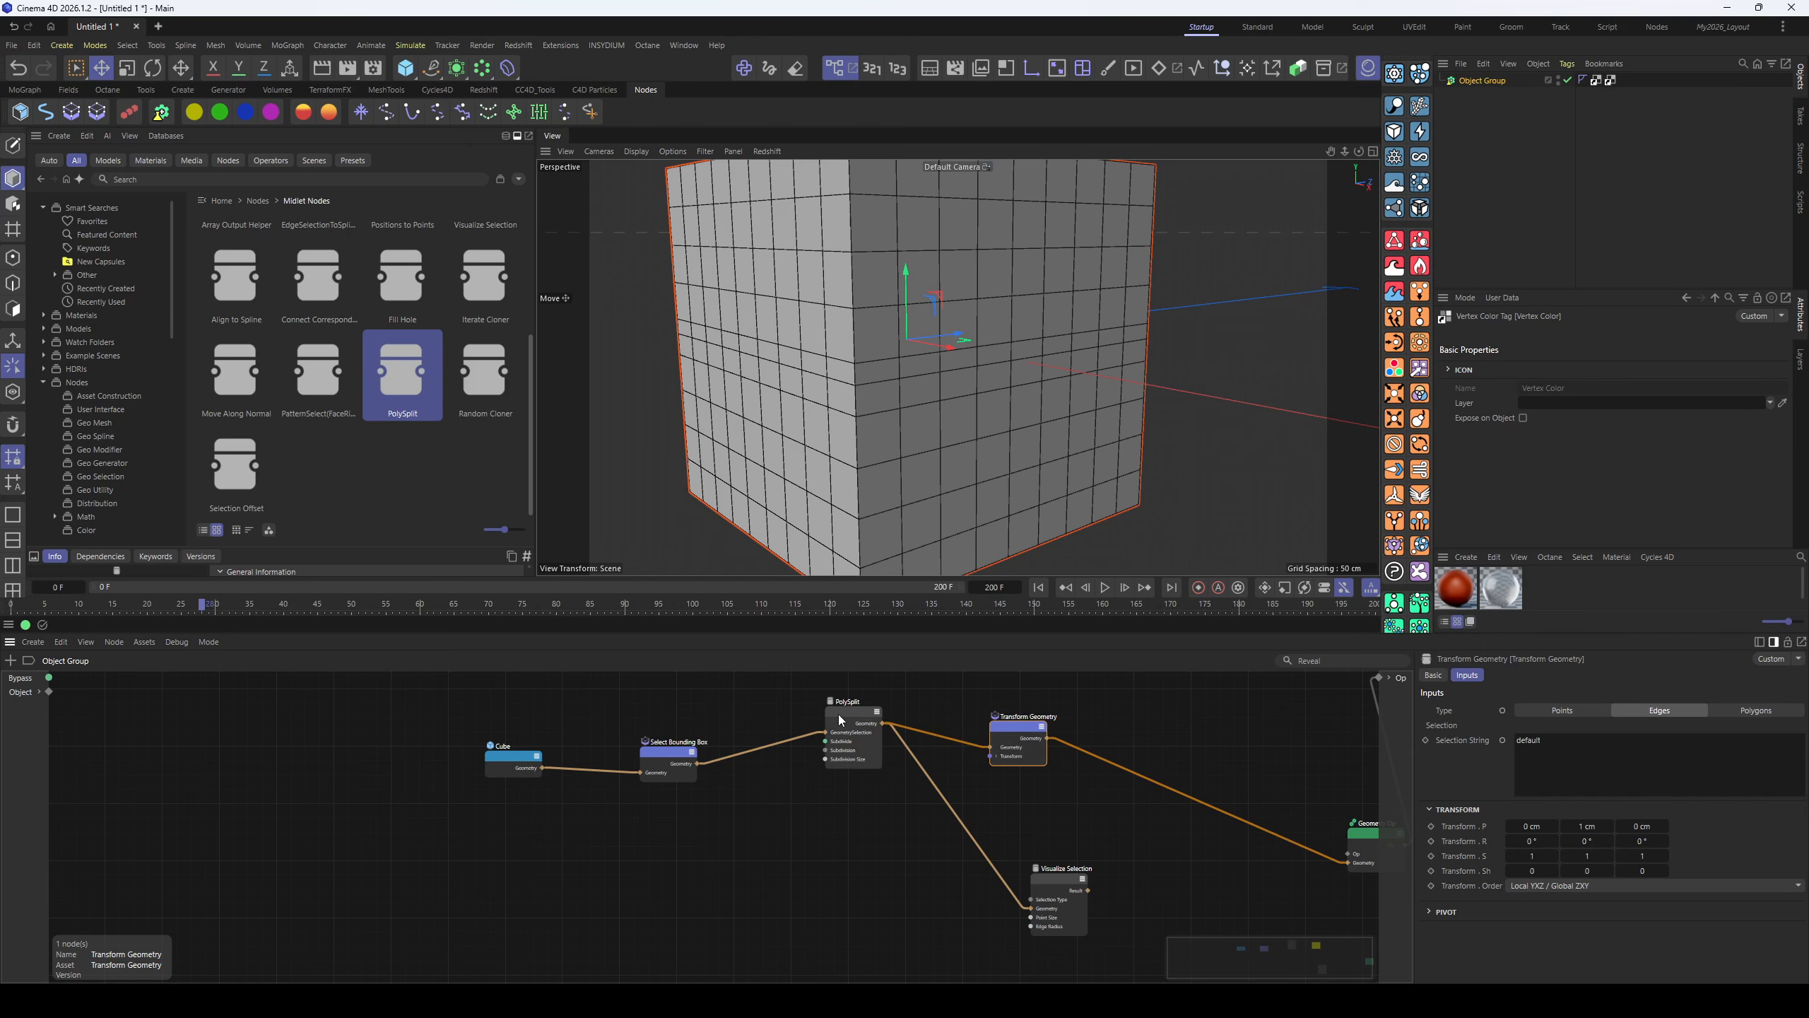
pyautogui.moveTo(839, 713); pyautogui.dragTo(811, 768)
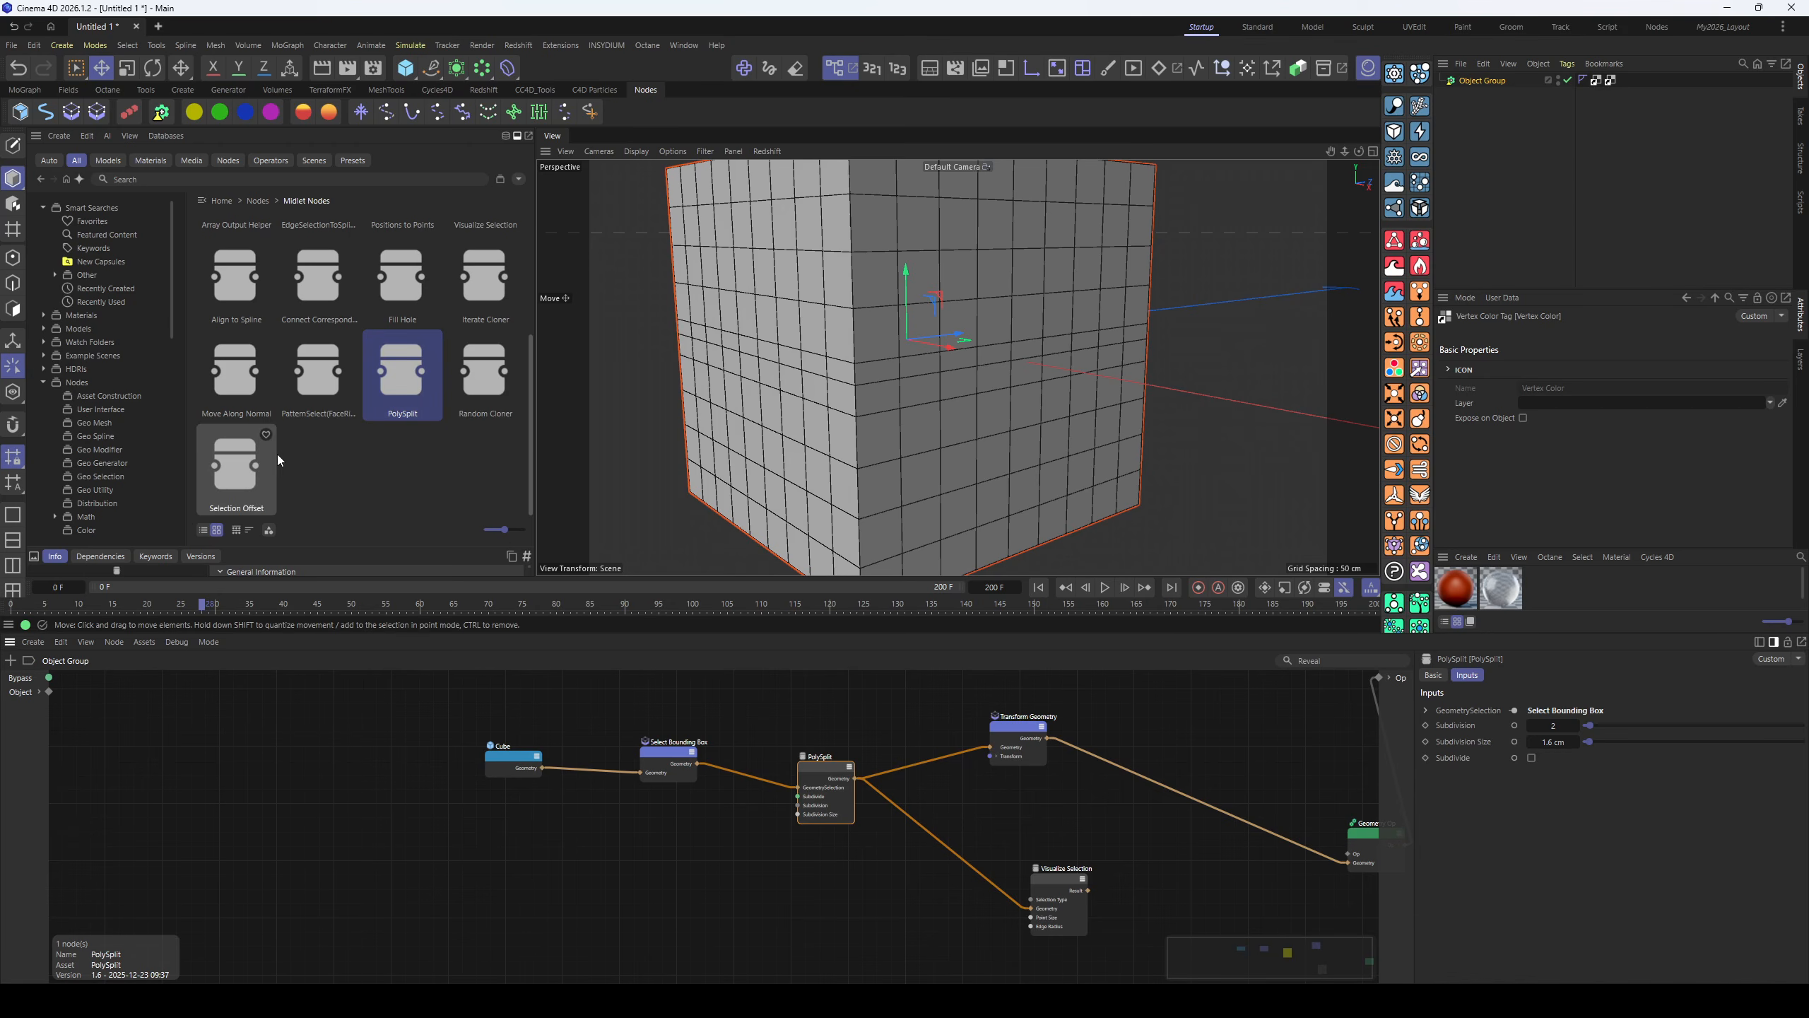
# - Look through the Midlet Nodes assets and examine the split band around the cube
pyautogui.scroll(1, 302, 436)
pyautogui.scroll(1, 303, 437)
pyautogui.scroll(-2, 302, 437)
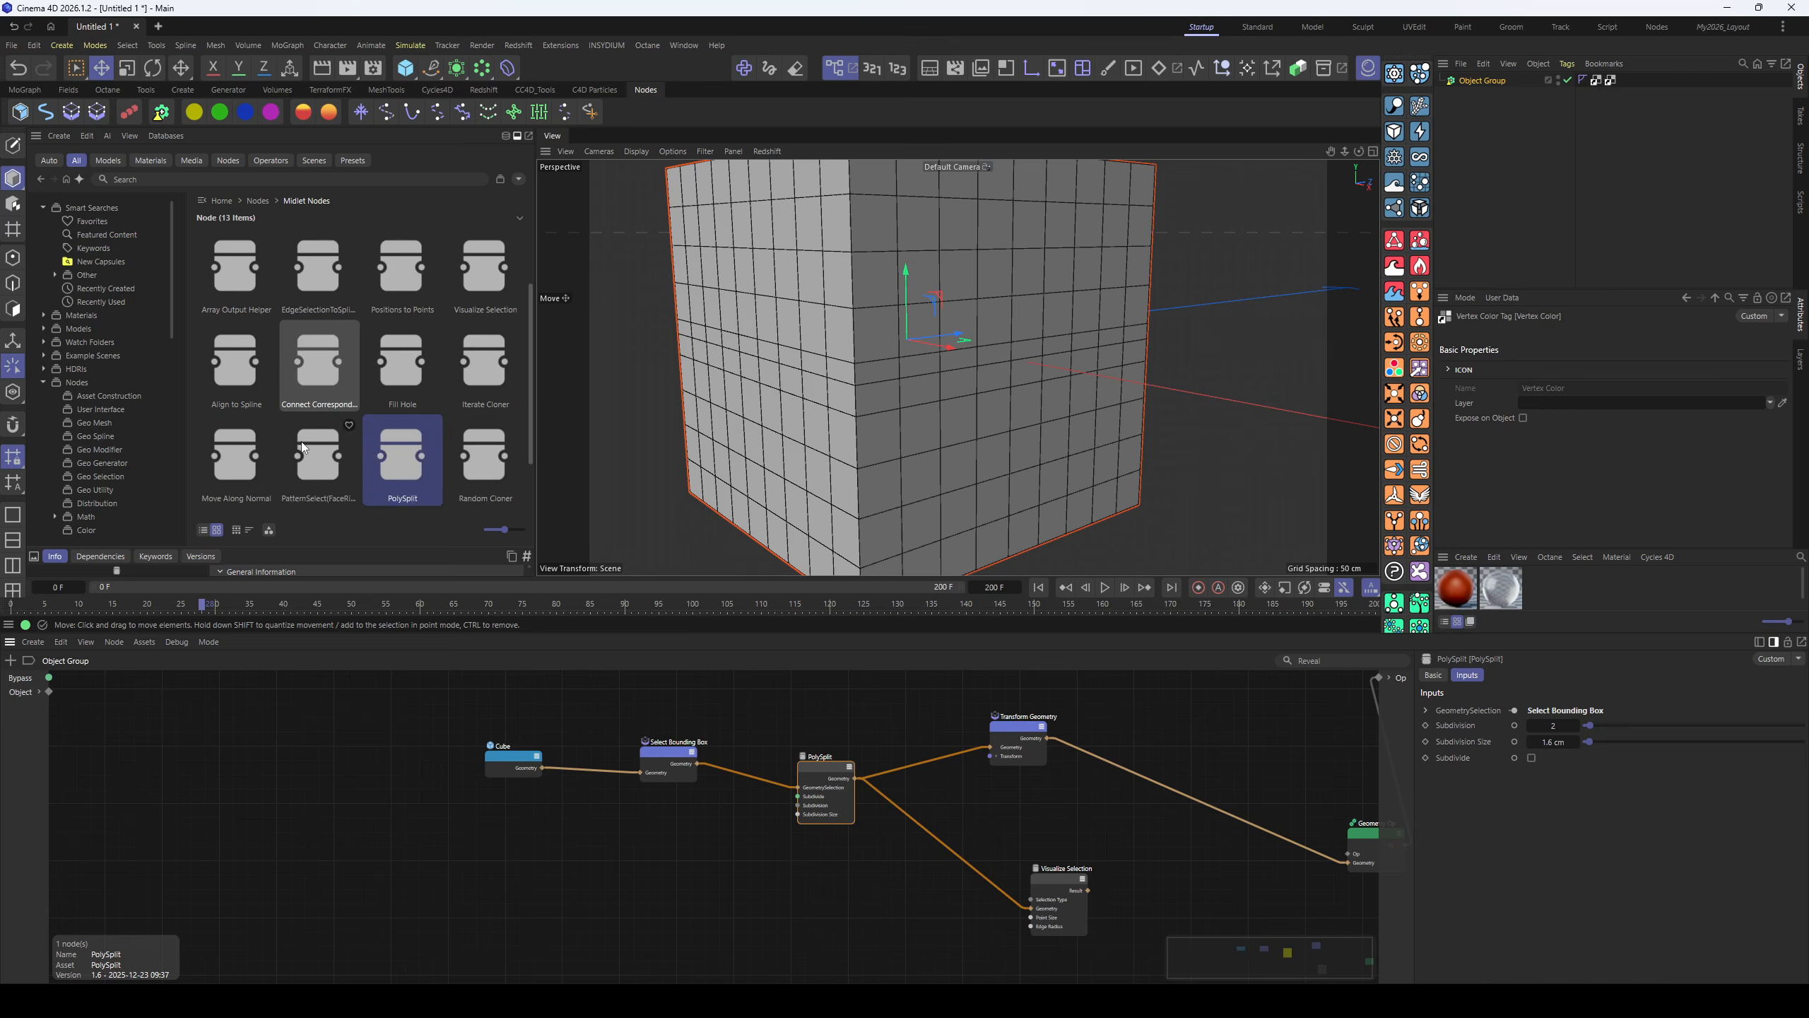
pyautogui.scroll(1, 500, 396)
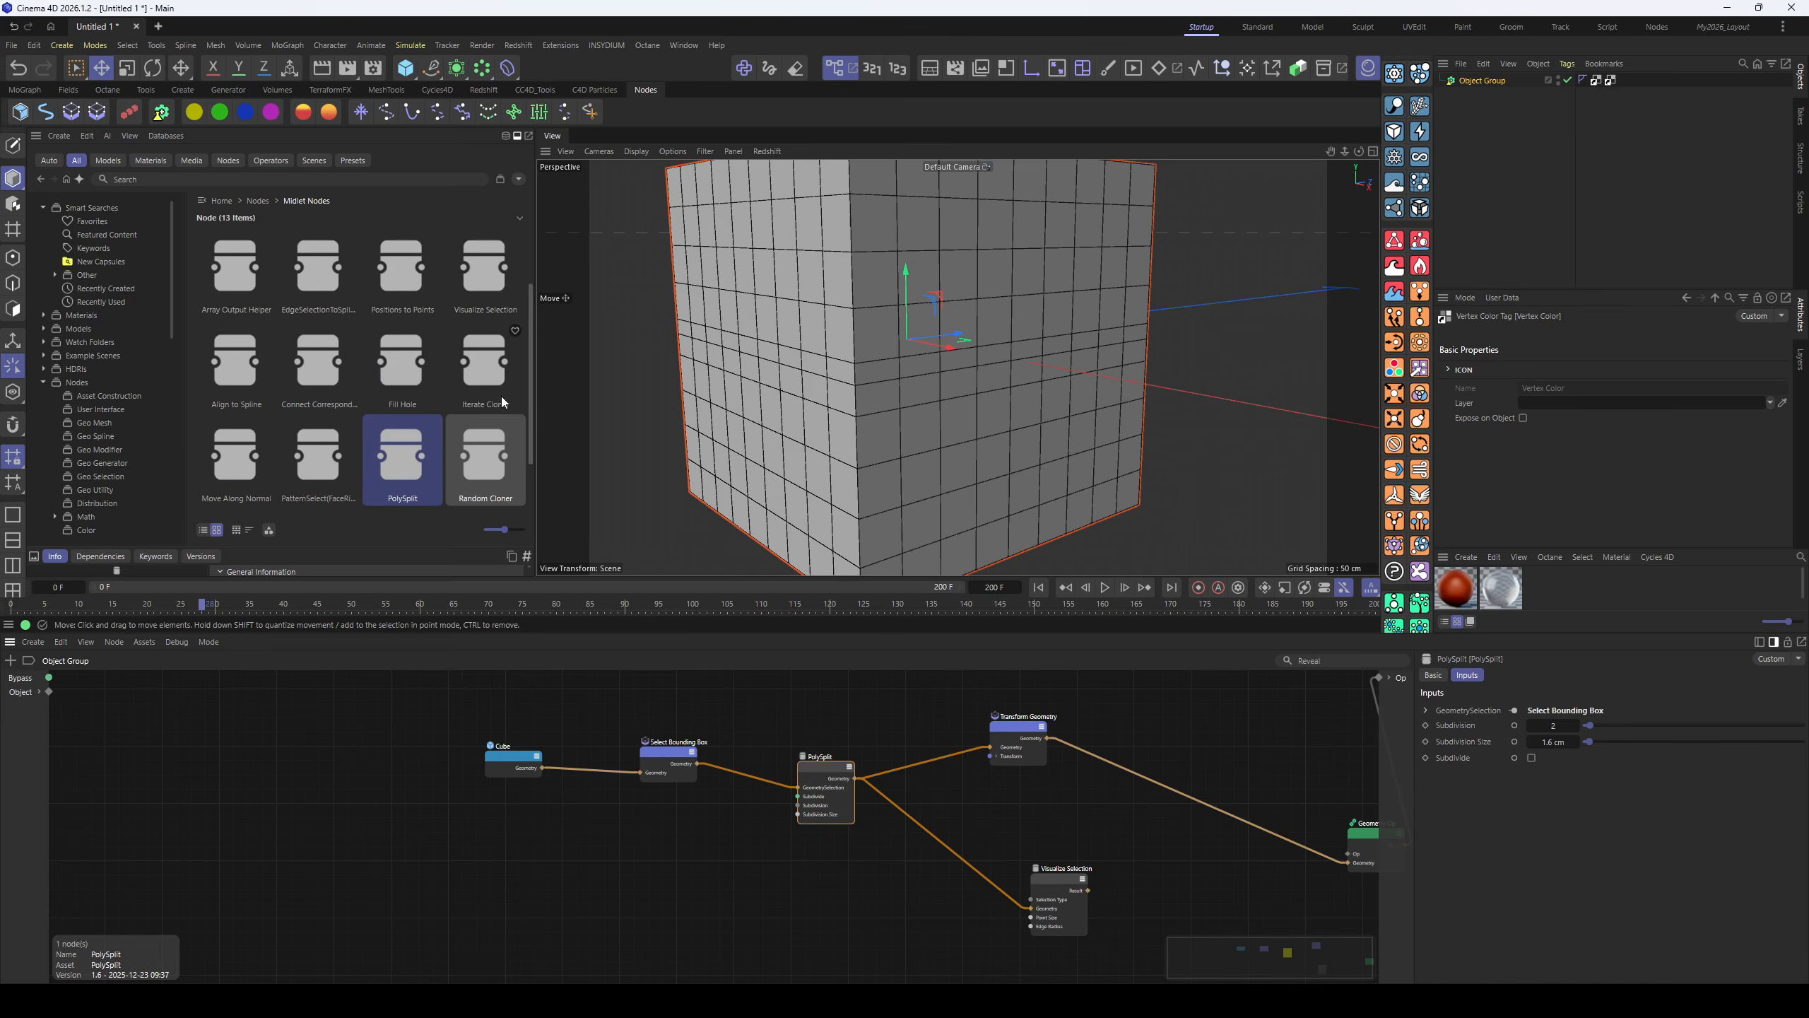
pyautogui.scroll(2, 303, 432)
pyautogui.scroll(-3, 335, 442)
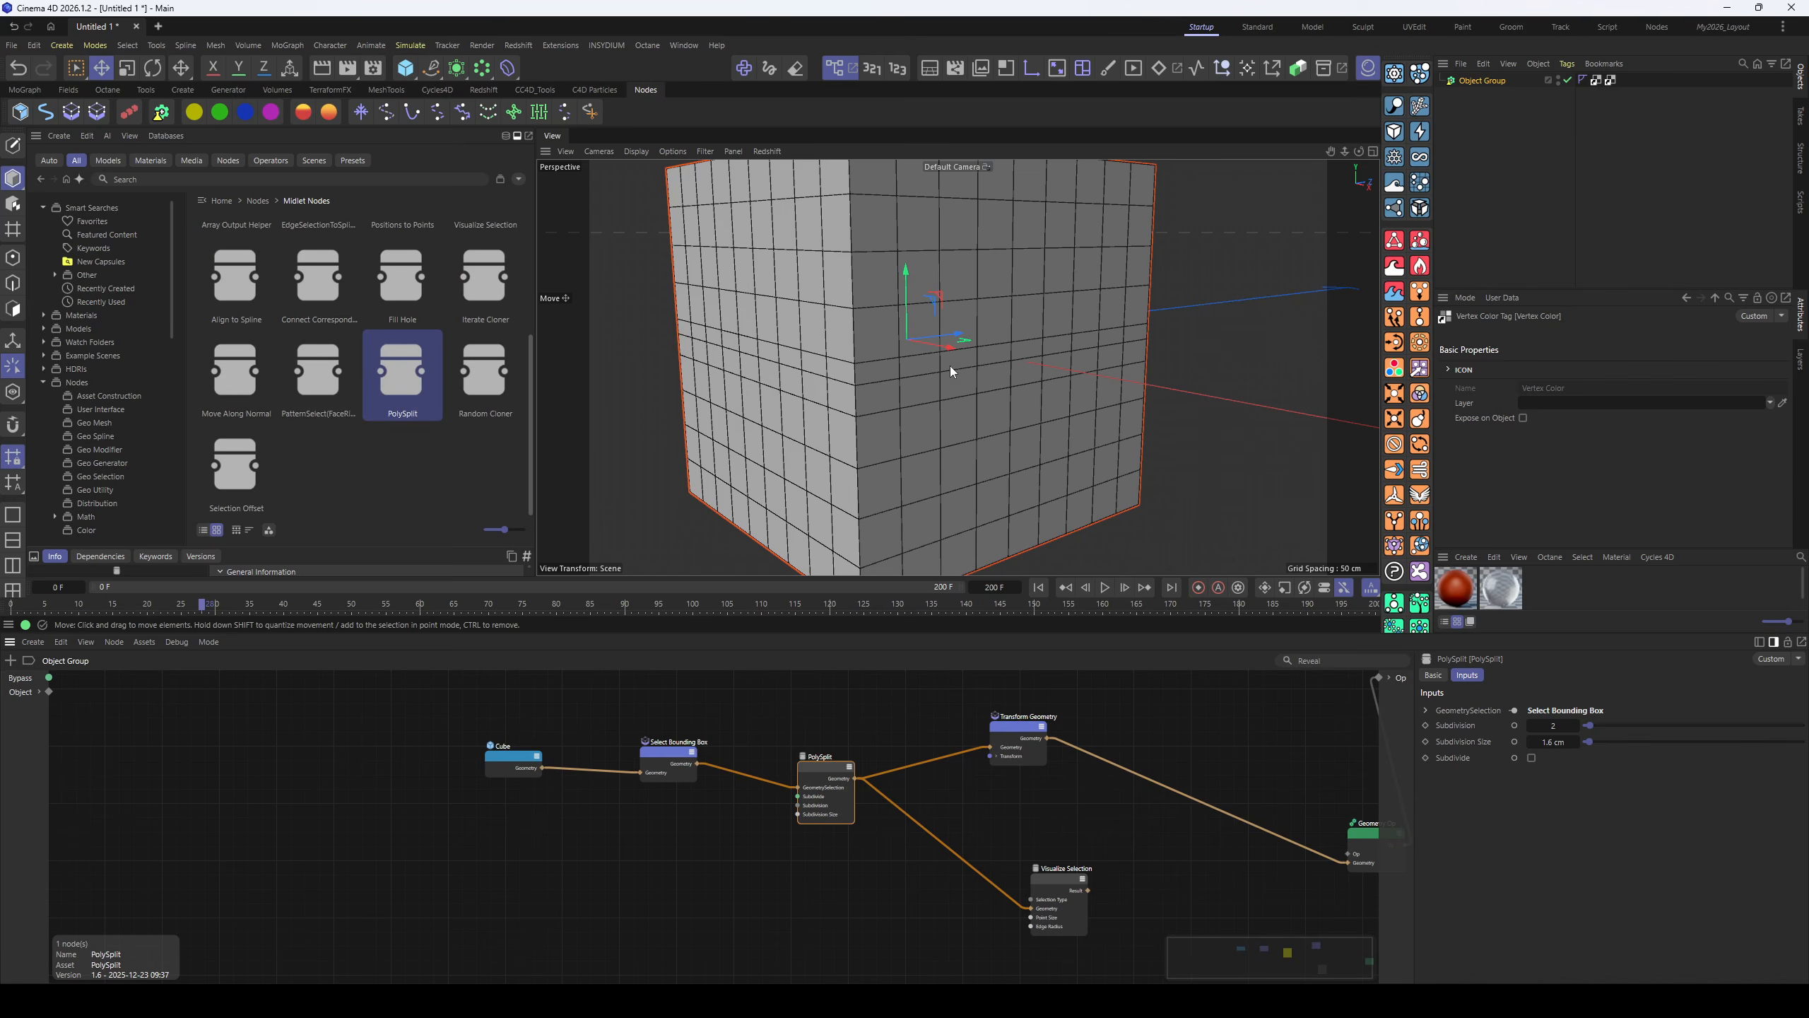
pyautogui.scroll(-6, 997, 364)
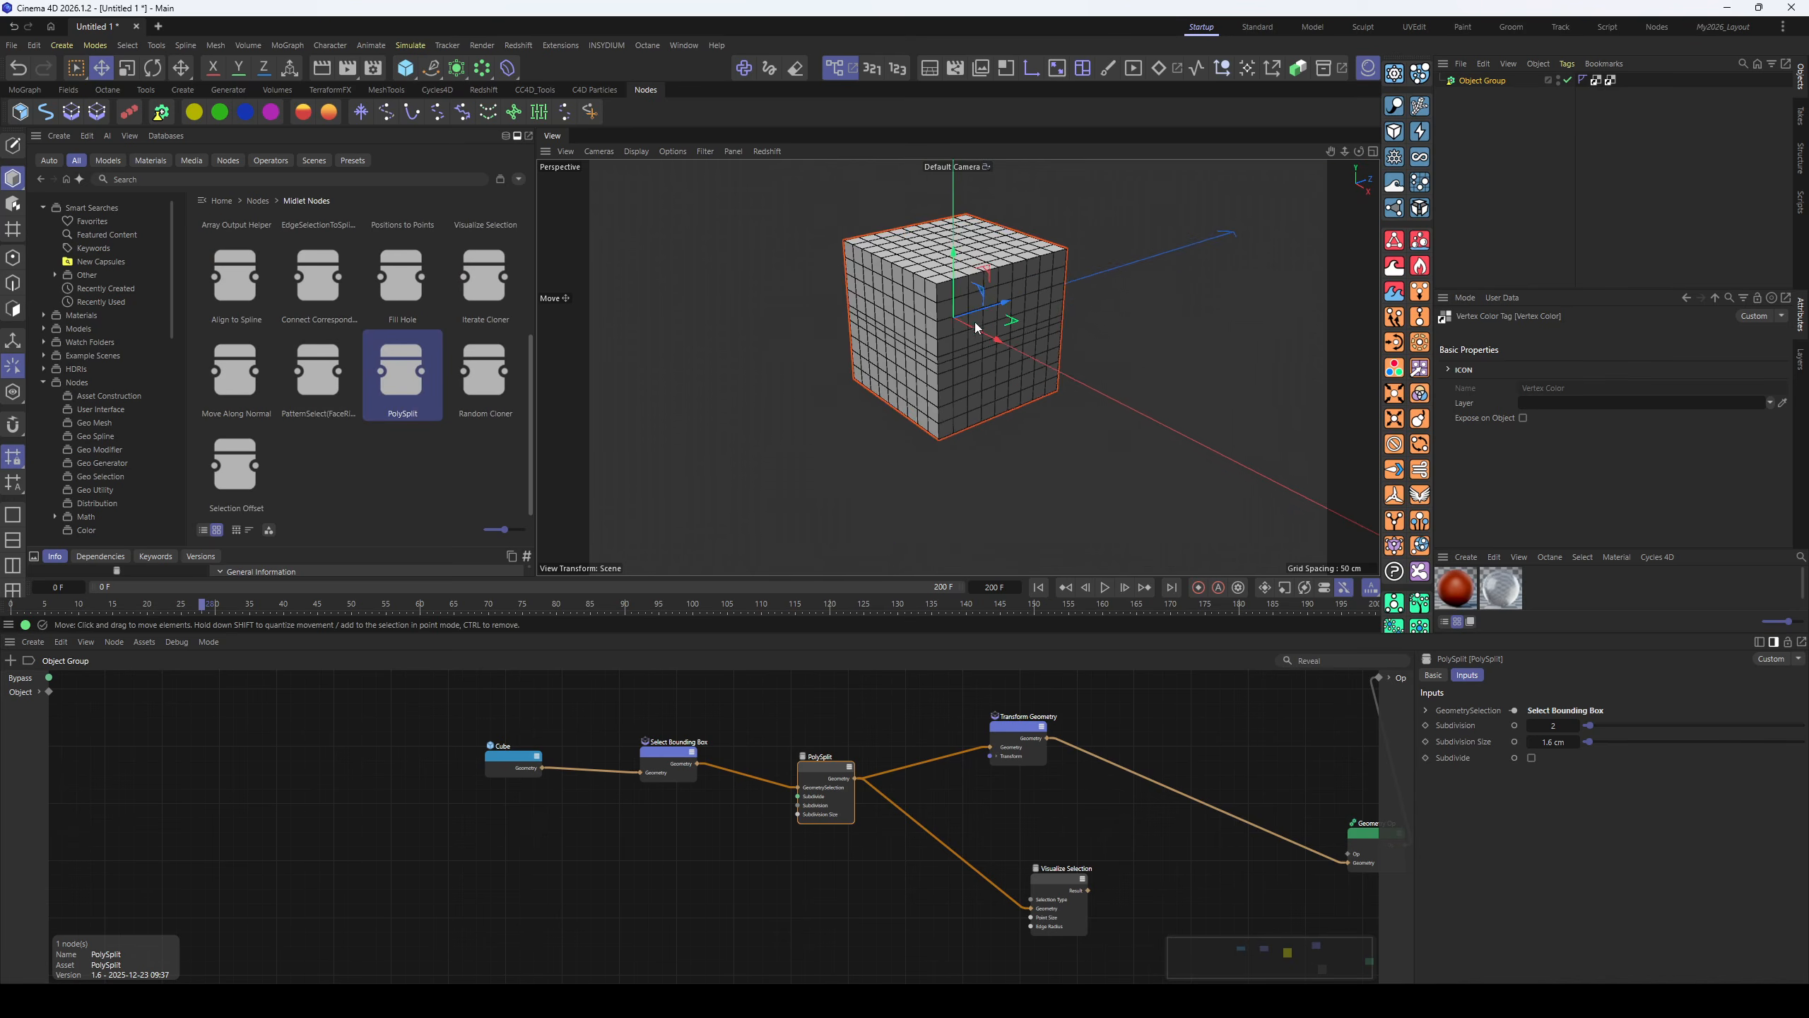
pyautogui.scroll(3, 976, 328)
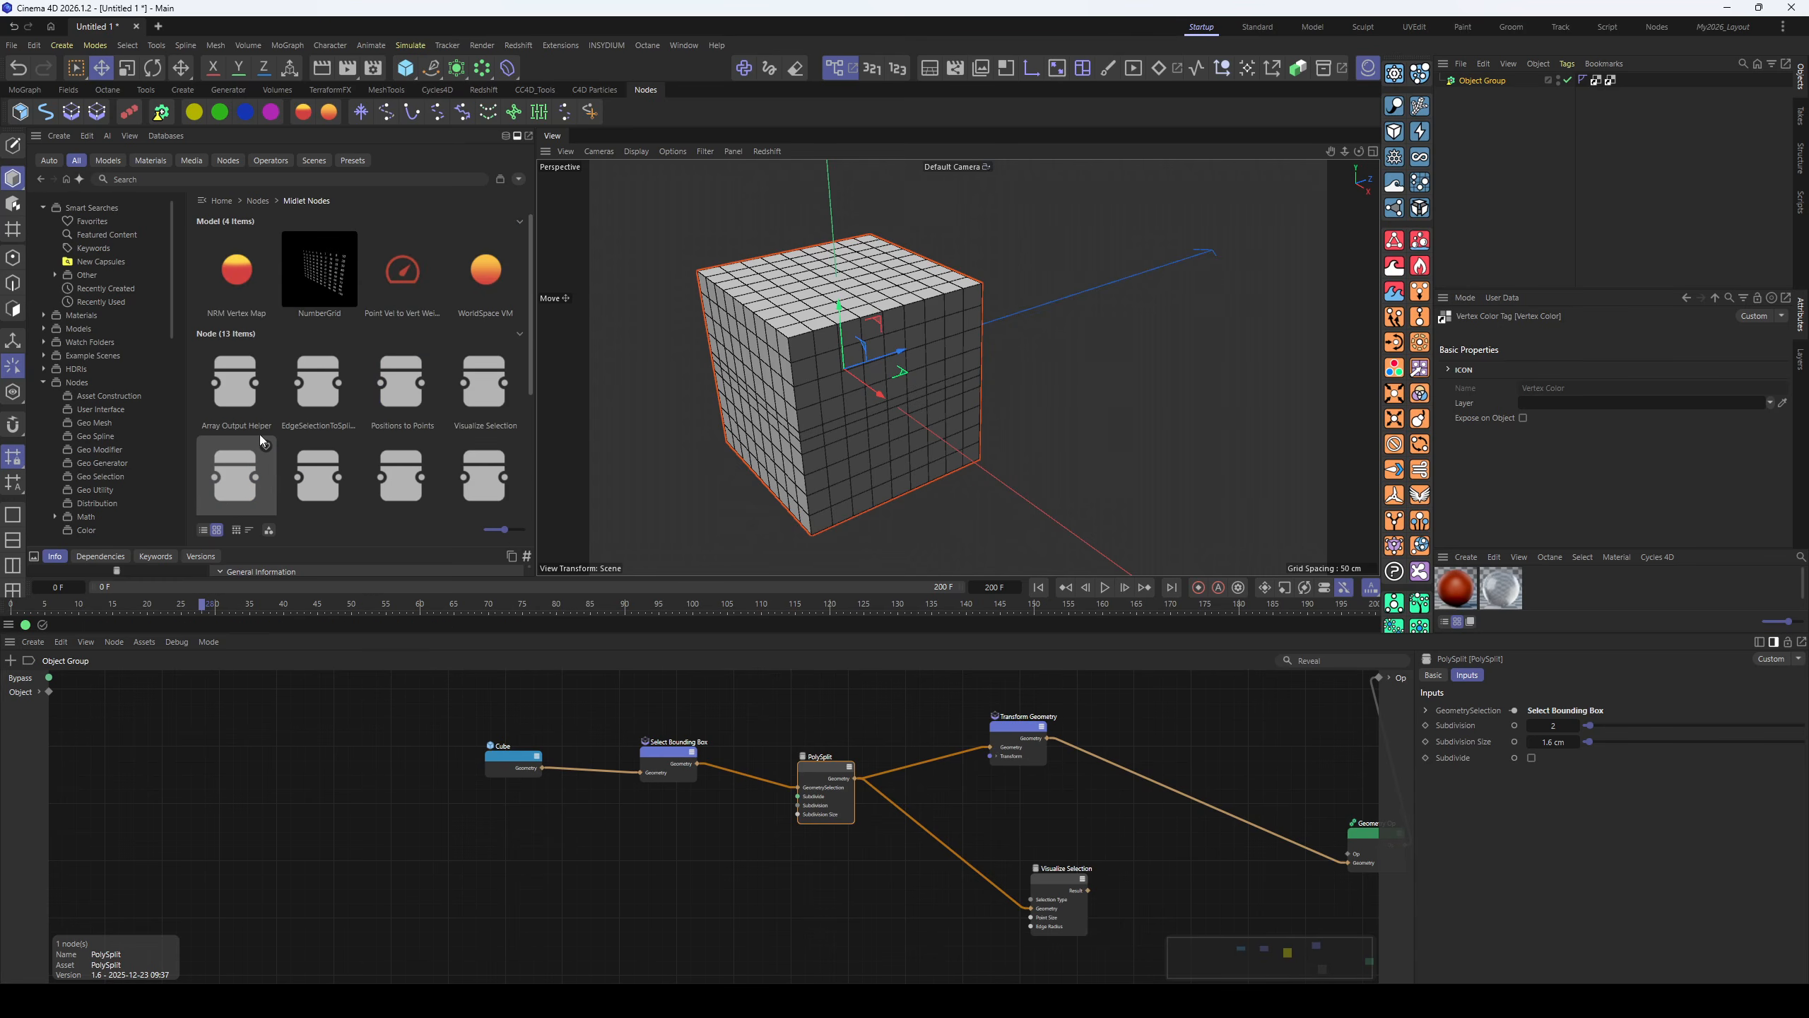
pyautogui.scroll(-1, 396, 400)
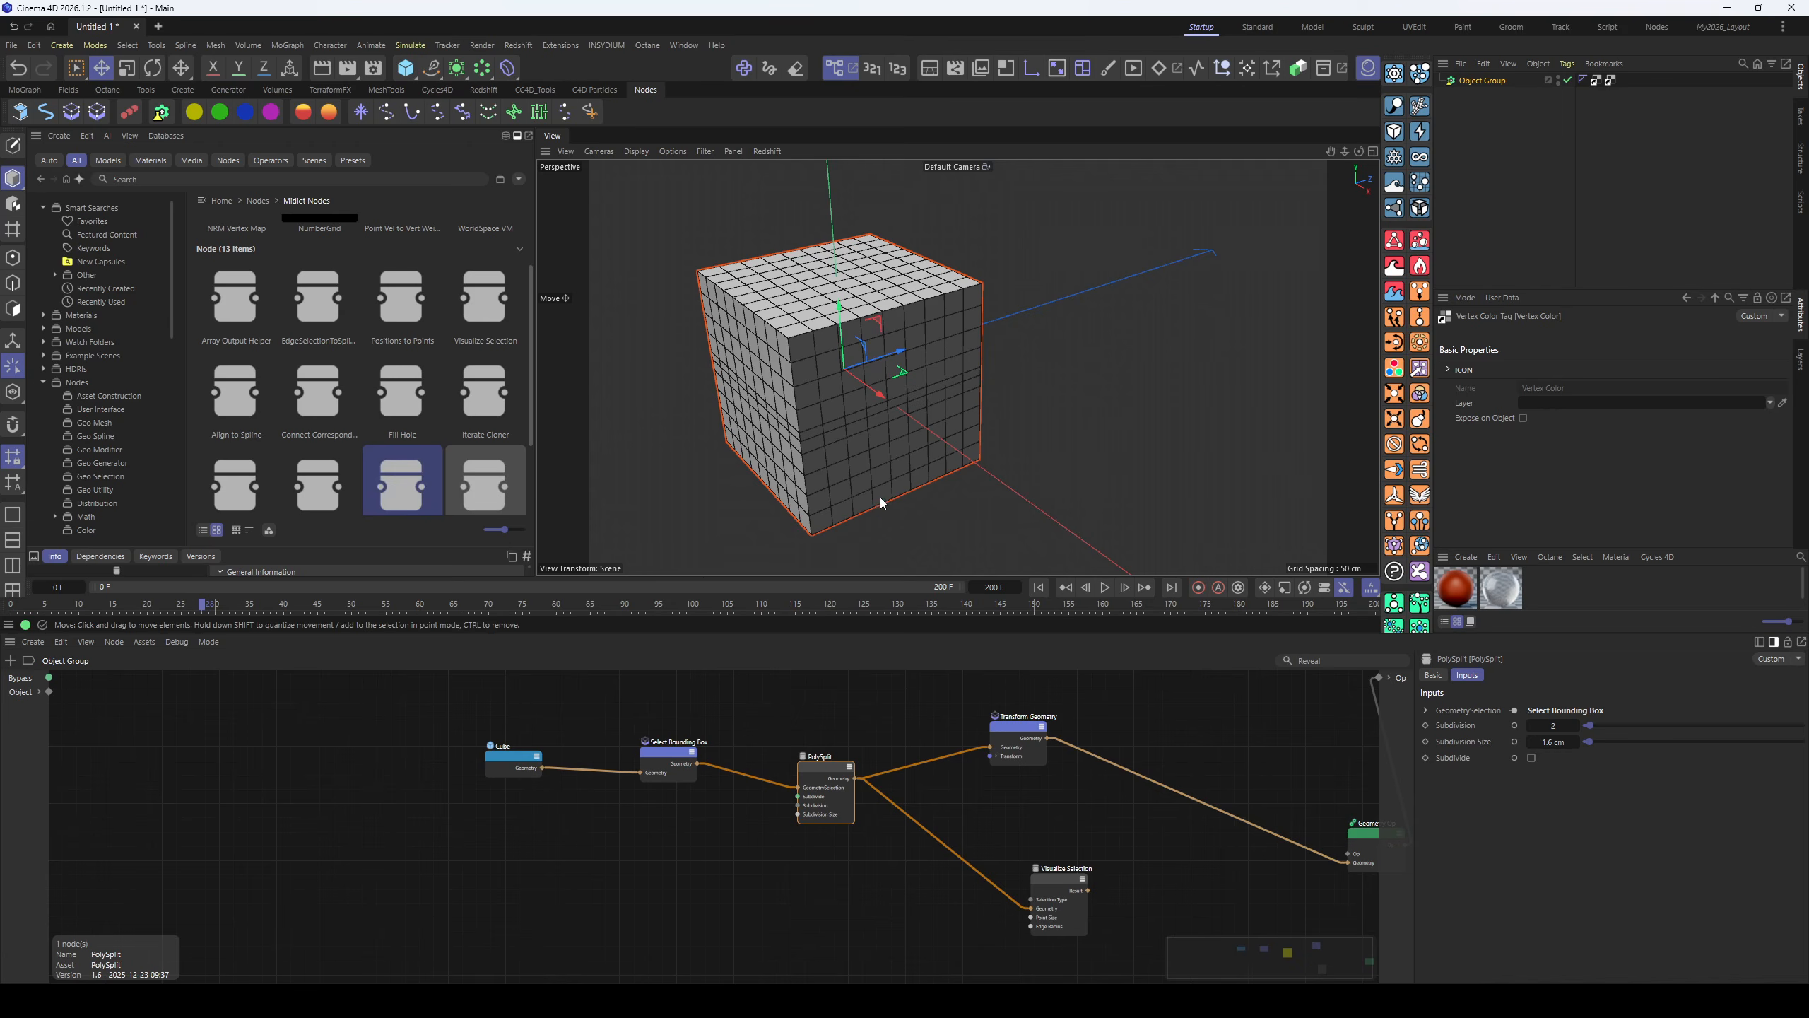
pyautogui.keyDown('alt'); pyautogui.moveTo(915, 476); pyautogui.dragTo(899, 401); pyautogui.keyUp('alt')
pyautogui.scroll(1, 311, 377)
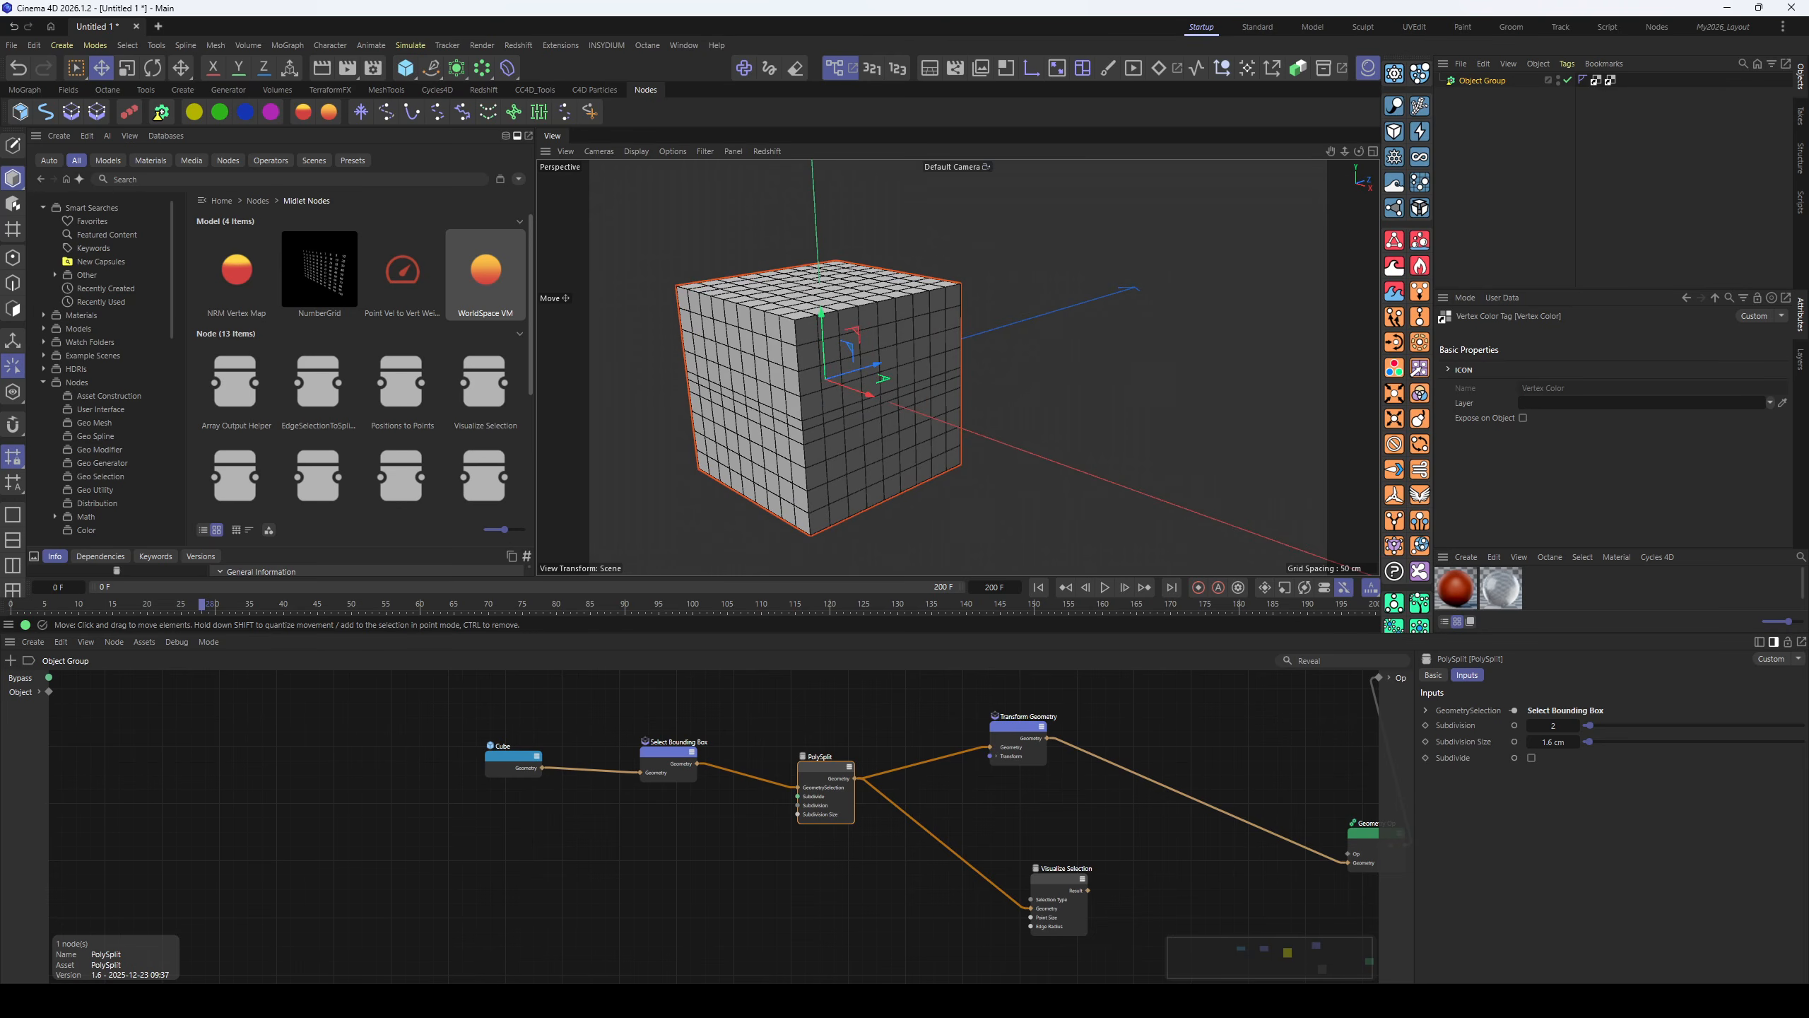
# - Review the node overview on the Midlet Nodes Gumroad page in the browser, and return to the cube scene in Cinema 4D
pyautogui.moveTo(1808, 214); pyautogui.dragTo(669, 251)
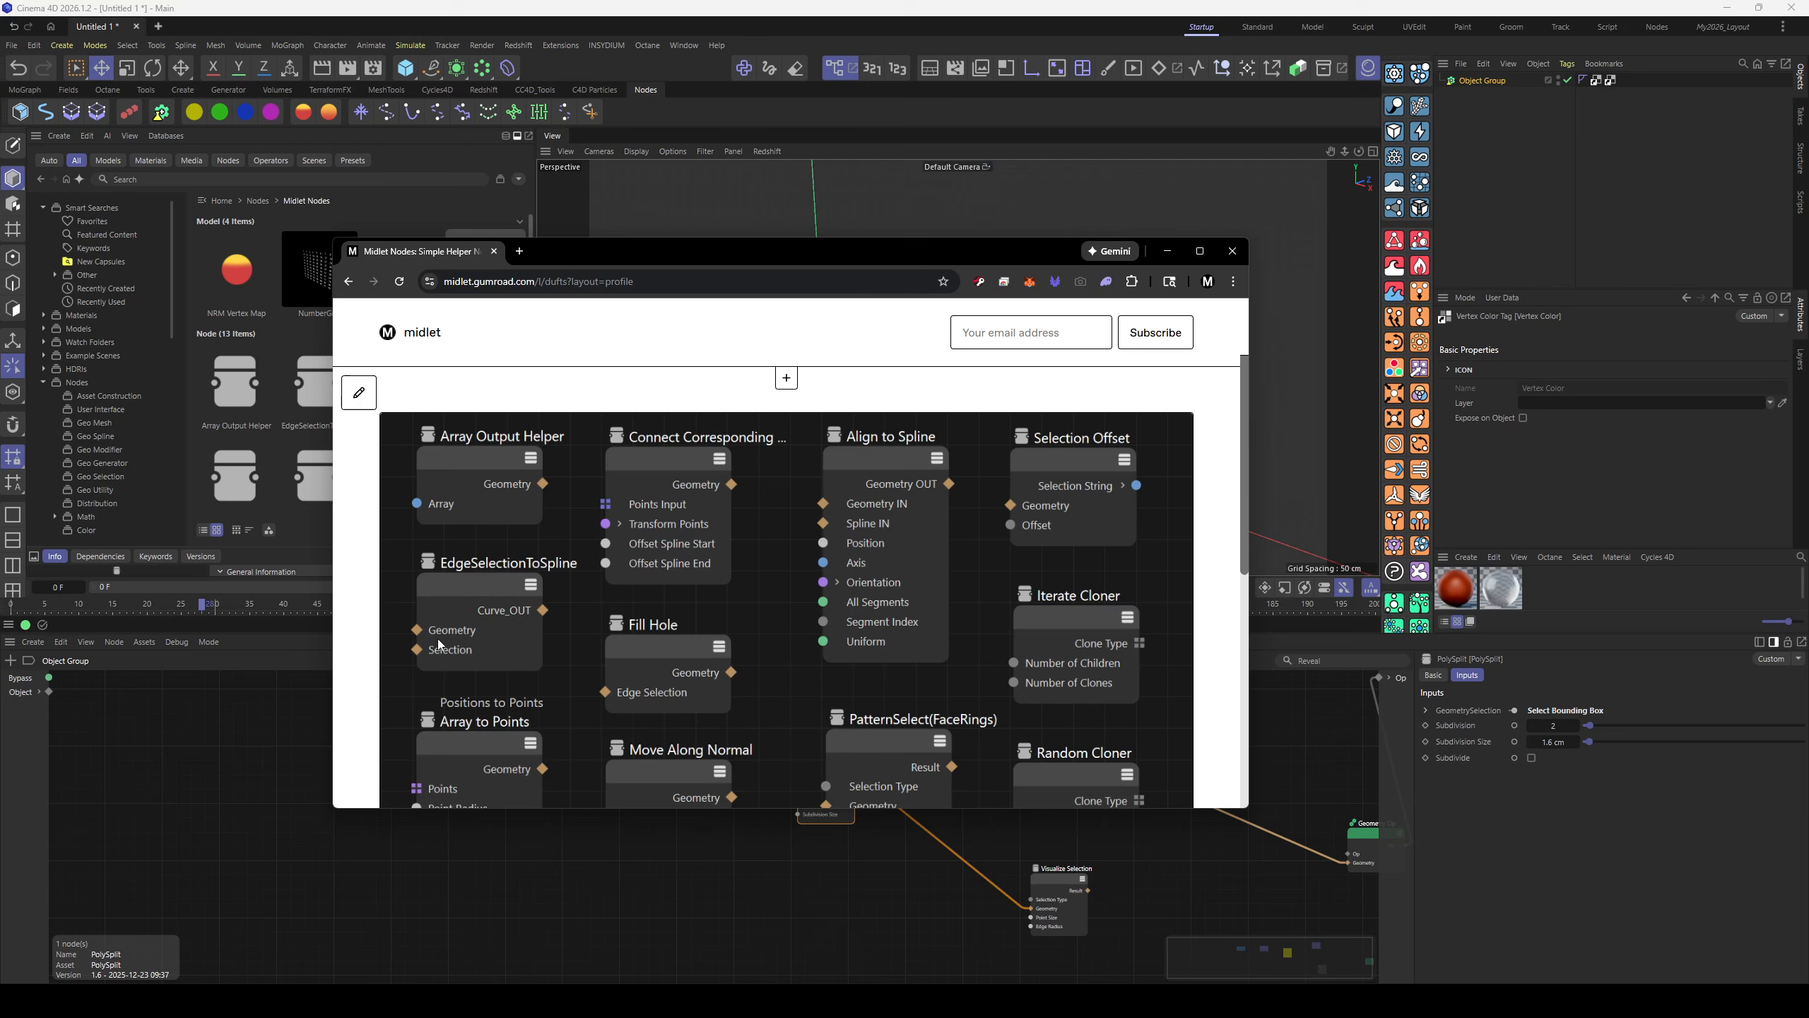
pyautogui.scroll(-2, 718, 648)
pyautogui.scroll(2, 721, 652)
pyautogui.moveTo(638, 262); pyautogui.dragTo(1808, 259)
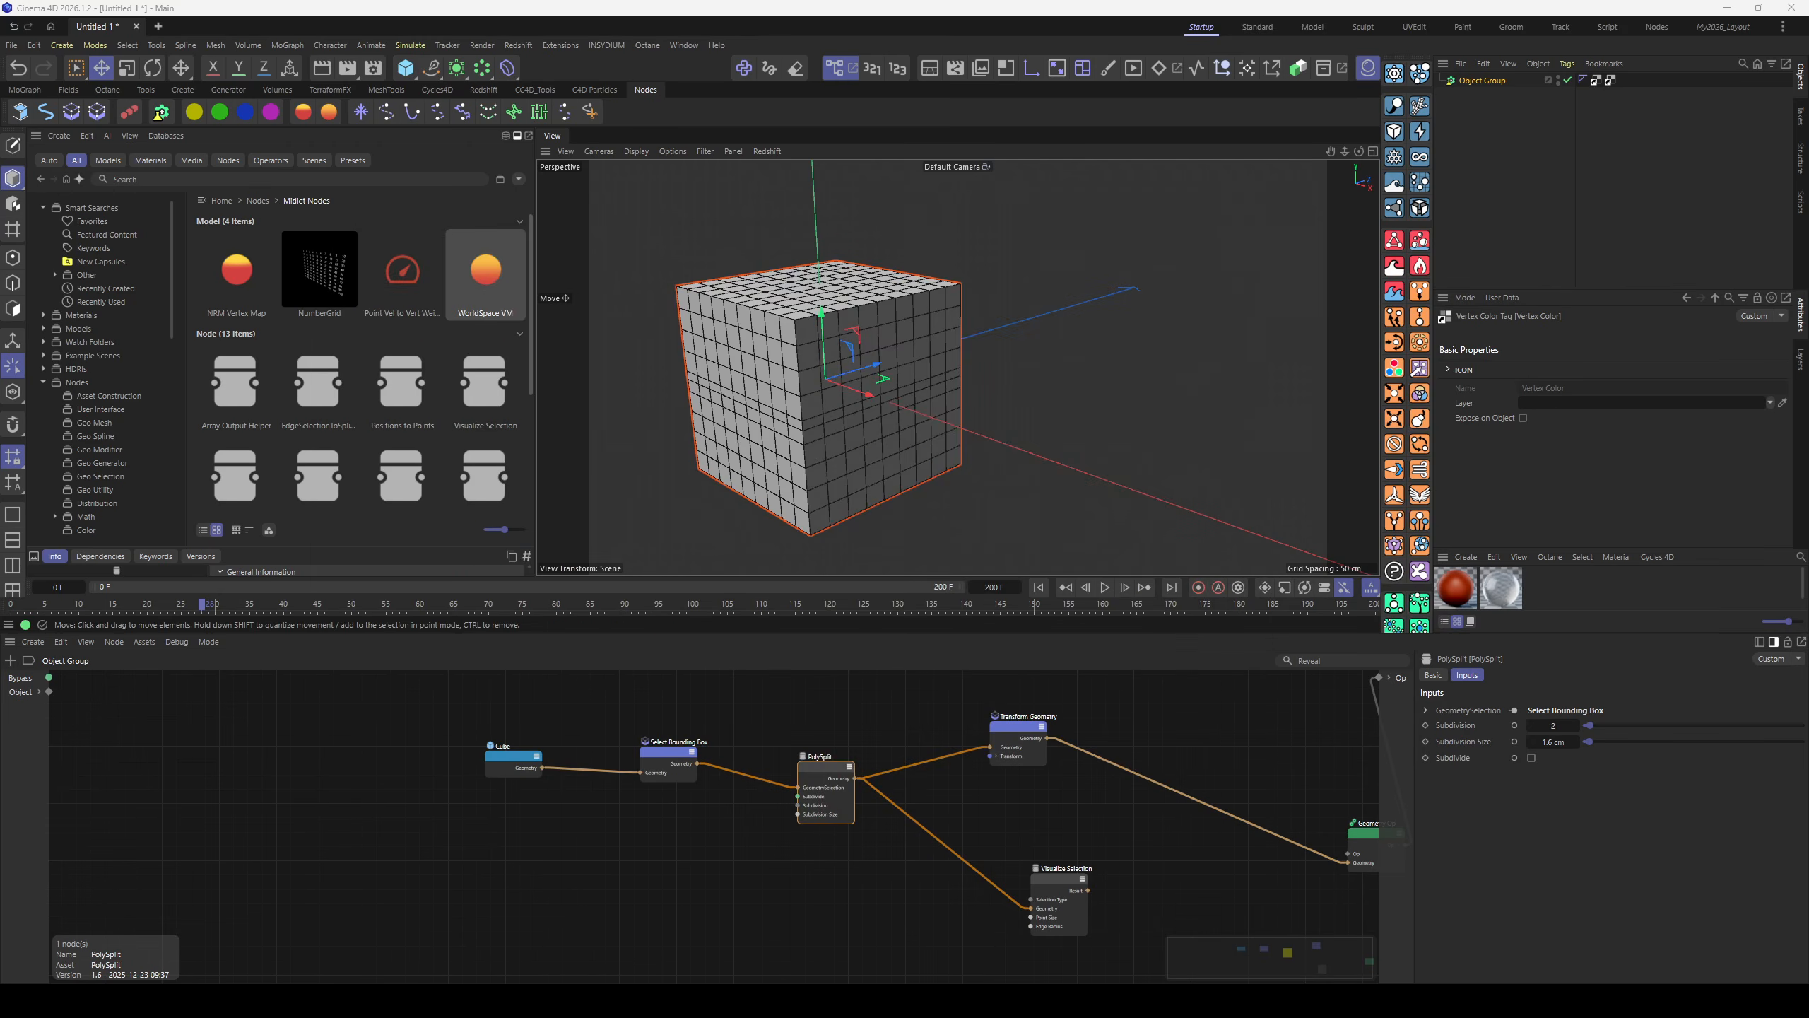
pyautogui.moveTo(930, 374); pyautogui.dragTo(1032, 388)
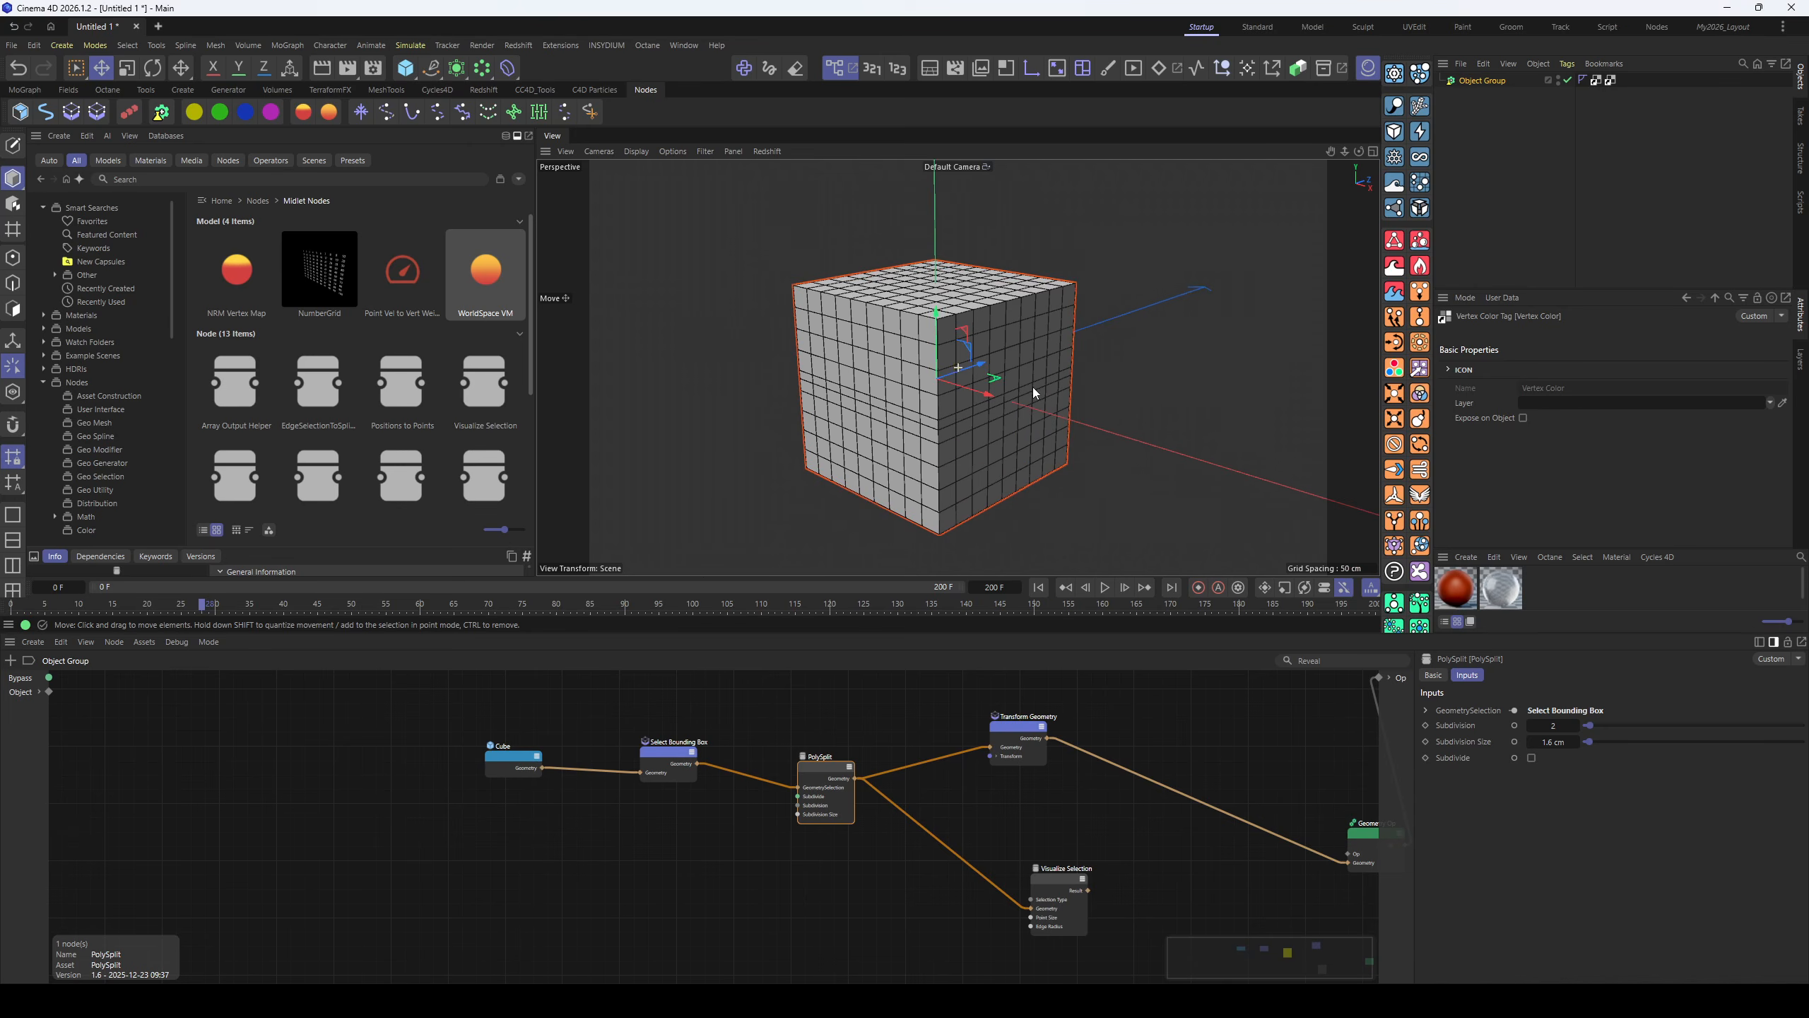